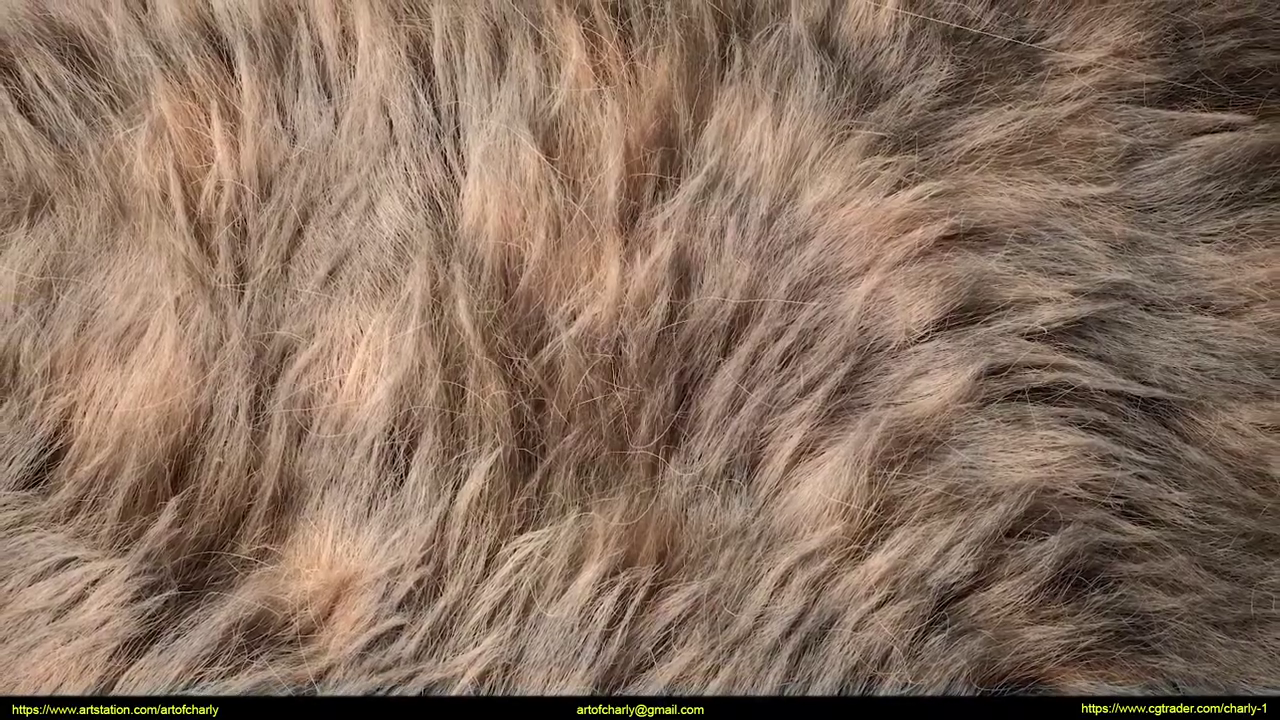
- Scroll down through the болталка chat in the CHARLYTUTORS Discord server
scroll(745, 307, "down", 5)
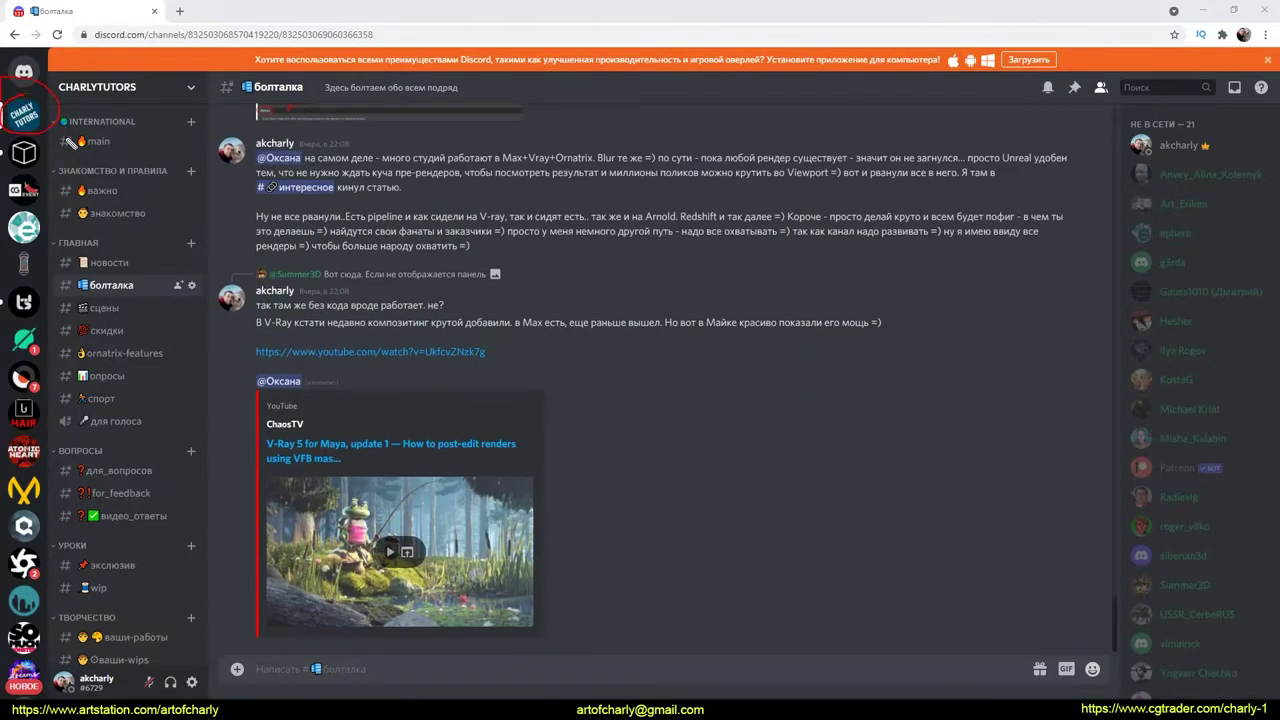
- Open the видео_ответы channel and circle the FEEDBACK #1 video post in red
scroll(110, 300, "down", 2)
left_click(118, 290)
left_click(133, 335)
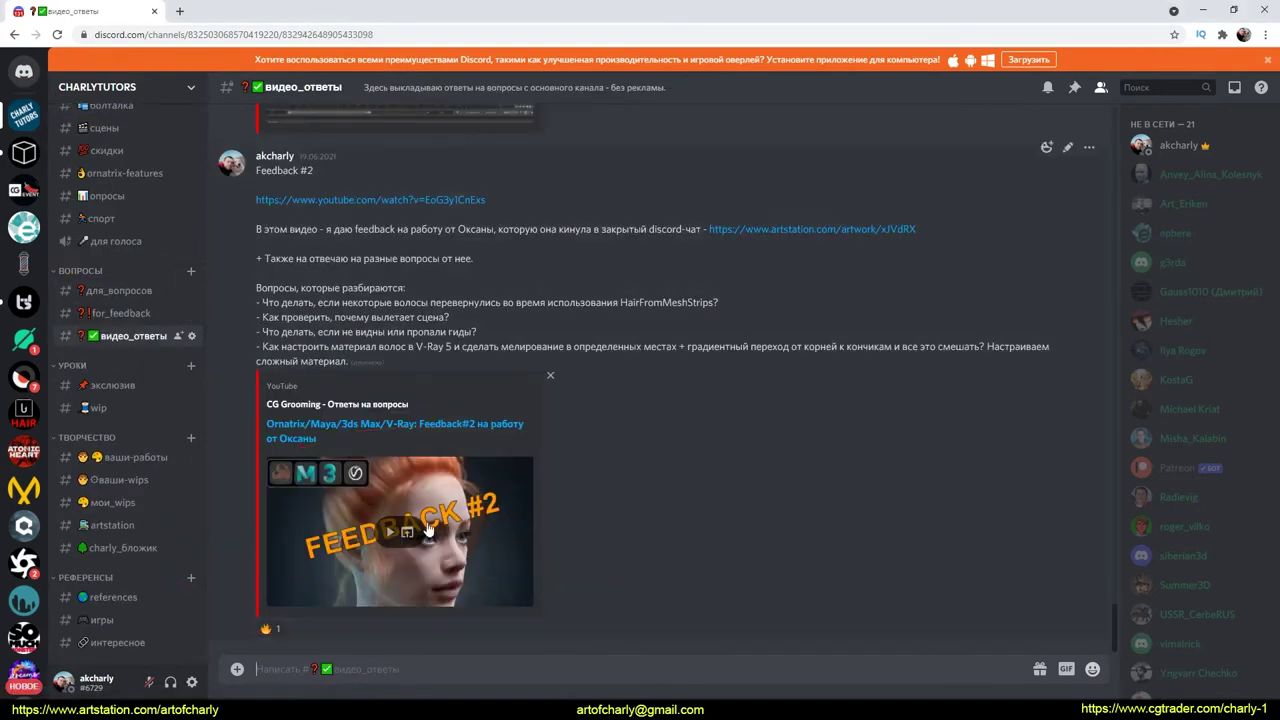
scroll(428, 525, "up", 5)
scroll(428, 520, "up", 5)
scroll(428, 520, "up", 5)
scroll(440, 525, "up", 5)
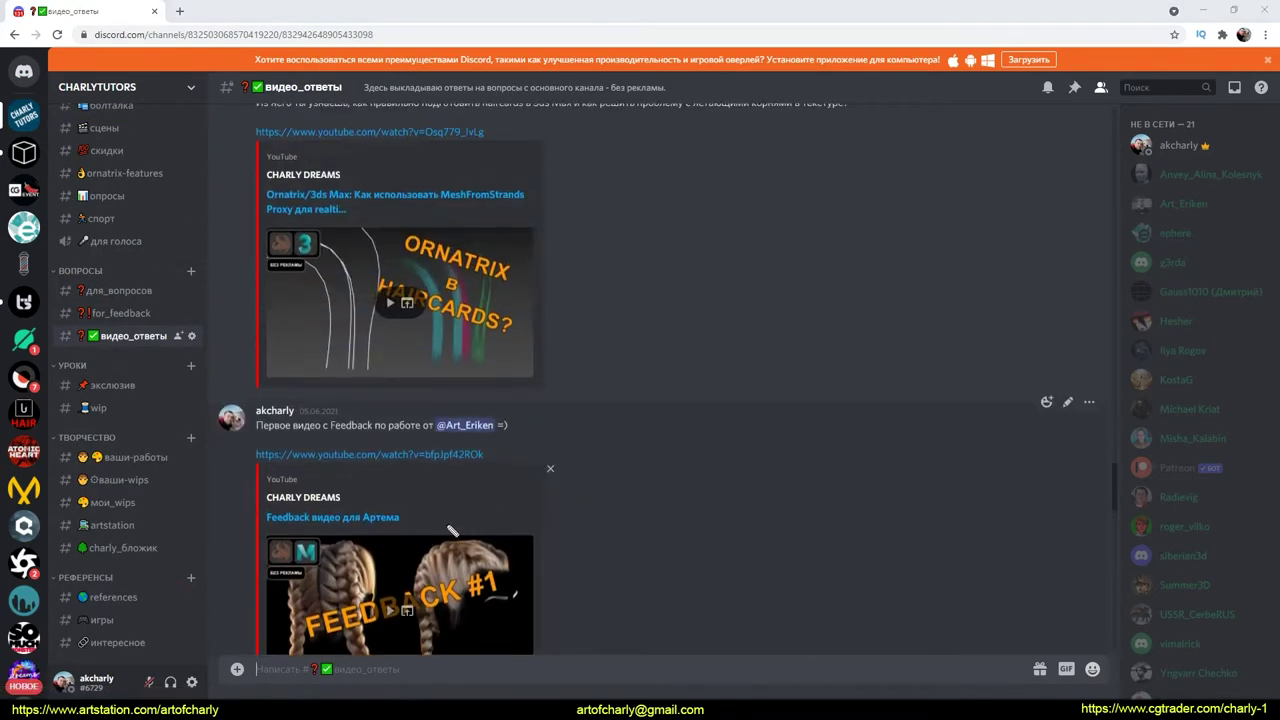
left_click_drag(452, 530, 600, 643)
- Scroll through the remaining video answers and the Ephere server's ornatrix-3dsmax discussion
scroll(580, 540, "down", 3)
scroll(610, 519, "down", 1)
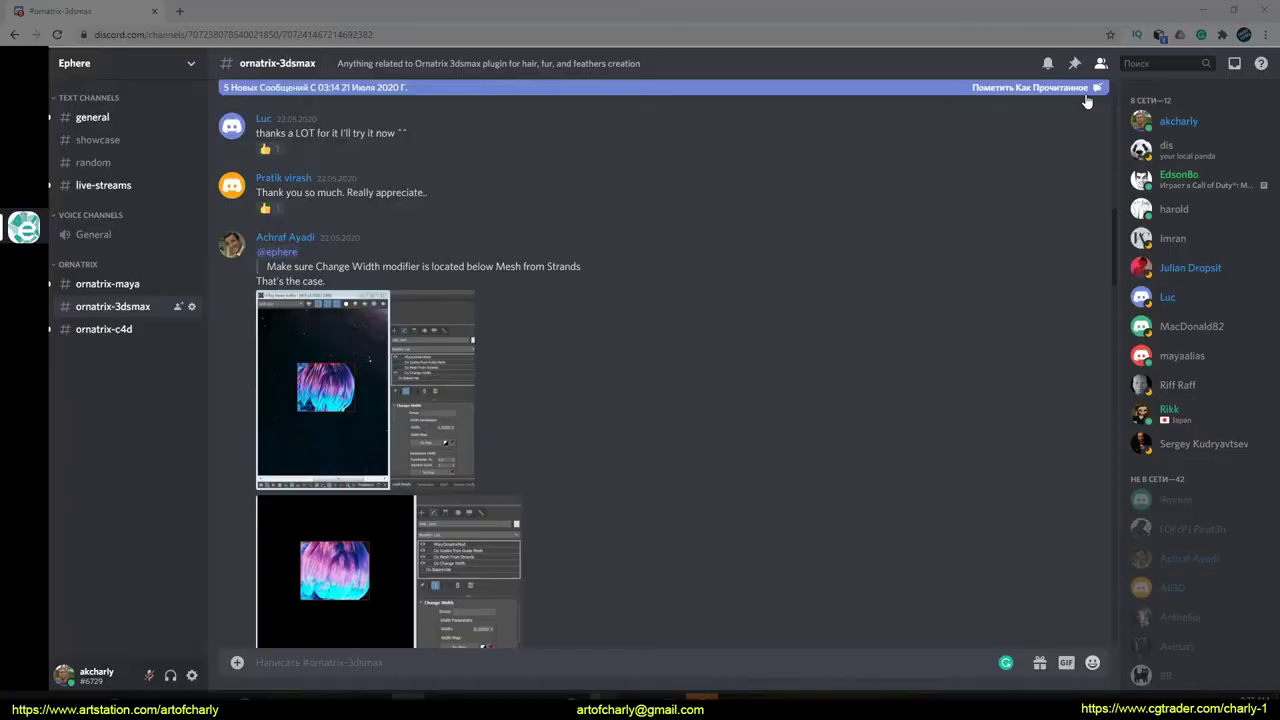
scroll(557, 264, "up", 4)
scroll(555, 261, "up", 3)
scroll(556, 252, "down", 4)
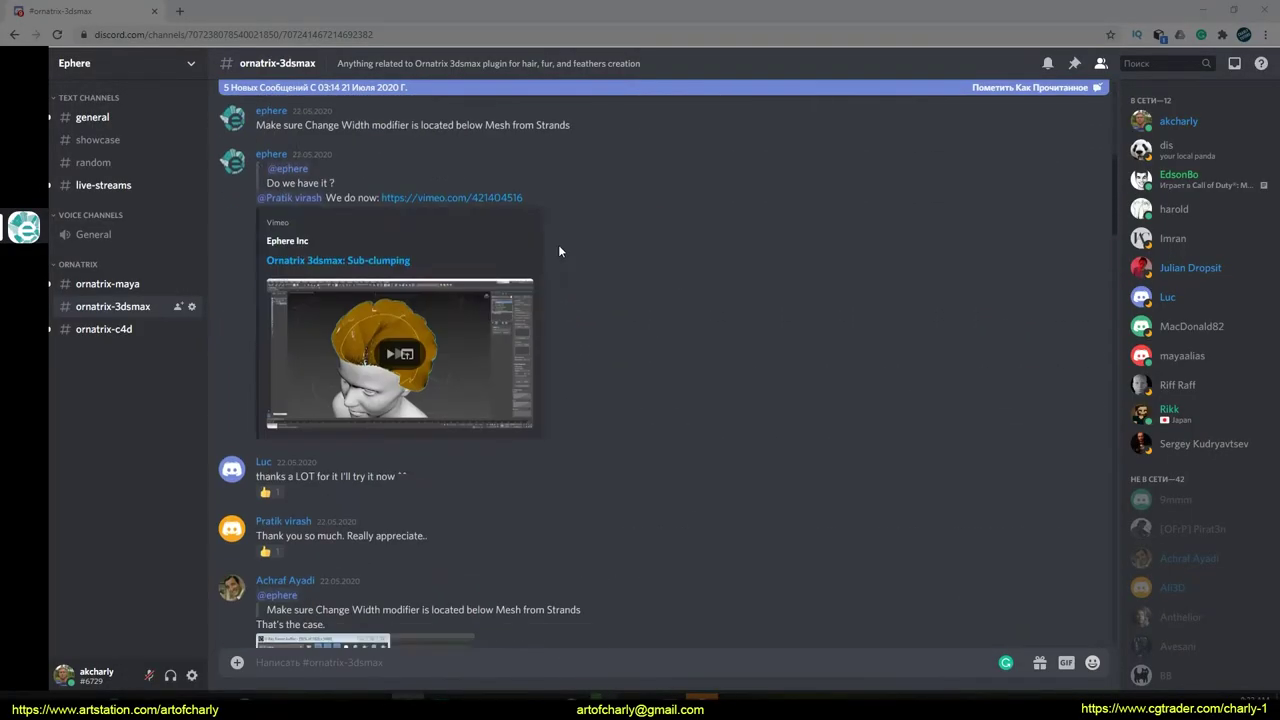
scroll(540, 248, "down", 6)
scroll(514, 249, "down", 4)
scroll(514, 249, "down", 4)
scroll(516, 249, "down", 4)
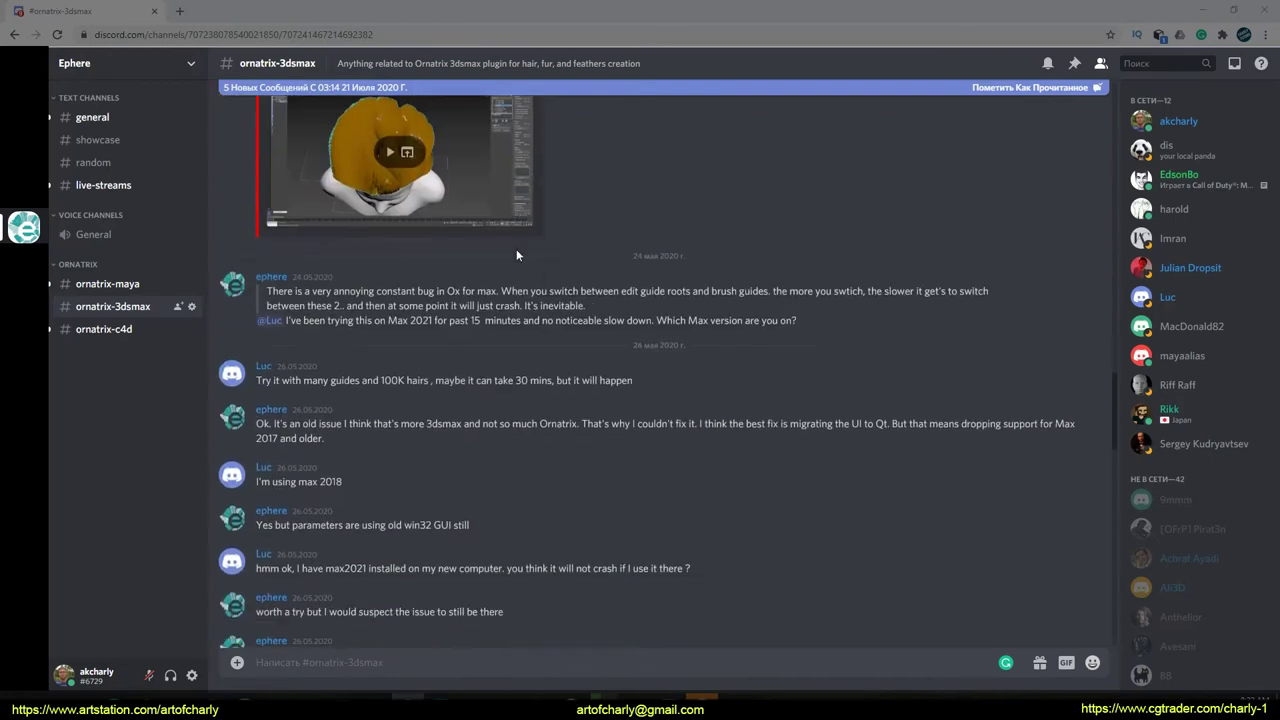
scroll(513, 265, "down", 4)
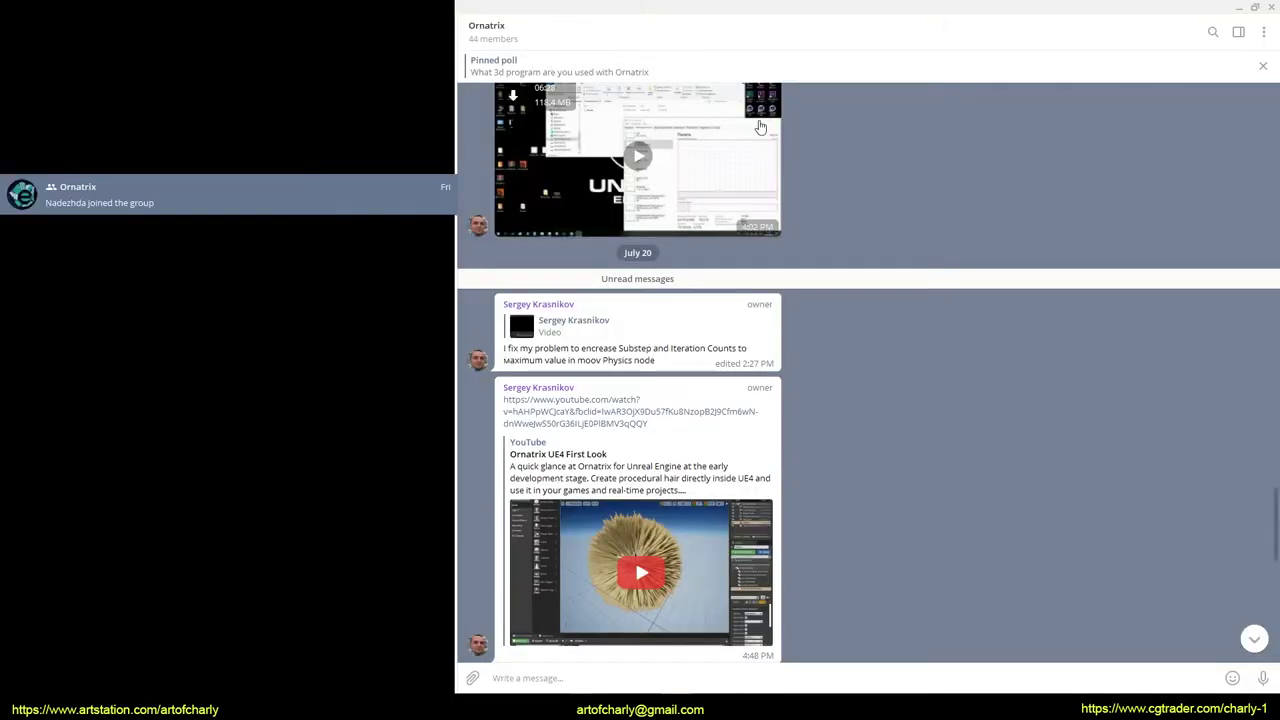
- Scroll the Ornatrix Telegram group down to the July 31 join notices
scroll(791, 200, "down", 1)
scroll(877, 246, "down", 2)
scroll(874, 231, "down", 4)
scroll(871, 244, "down", 1)
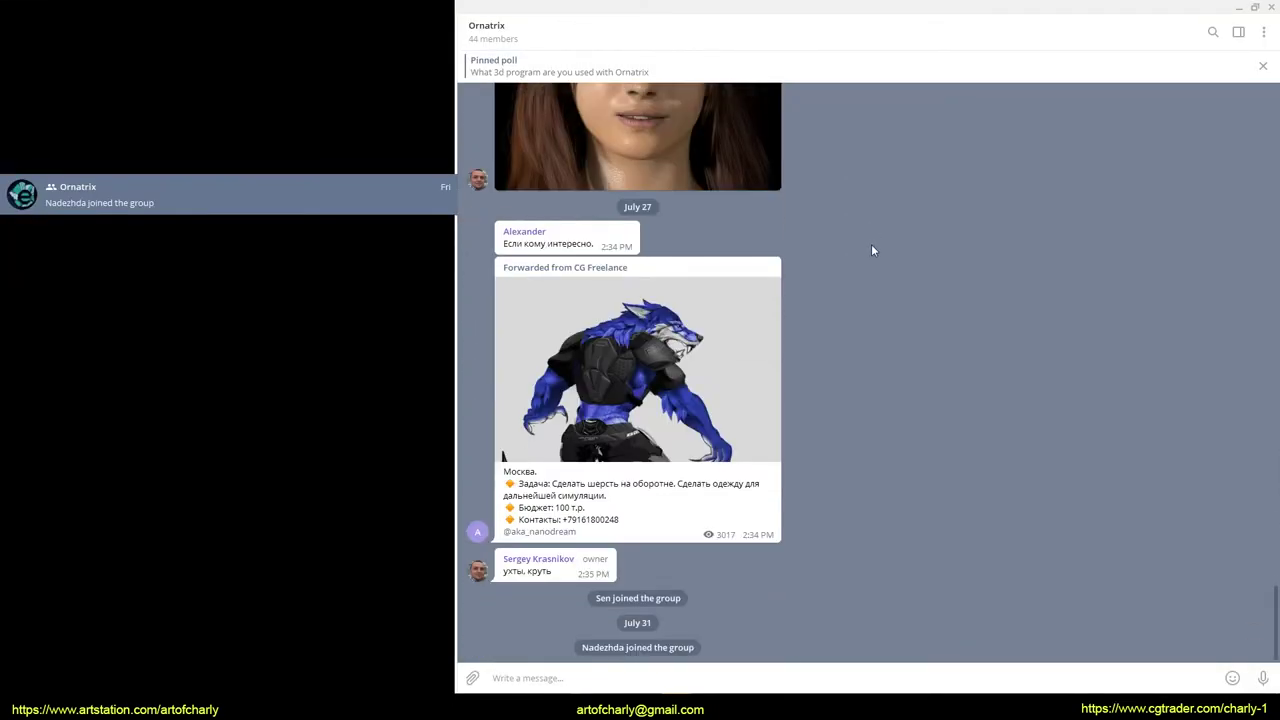
scroll(837, 294, "up", 3)
scroll(837, 294, "up", 5)
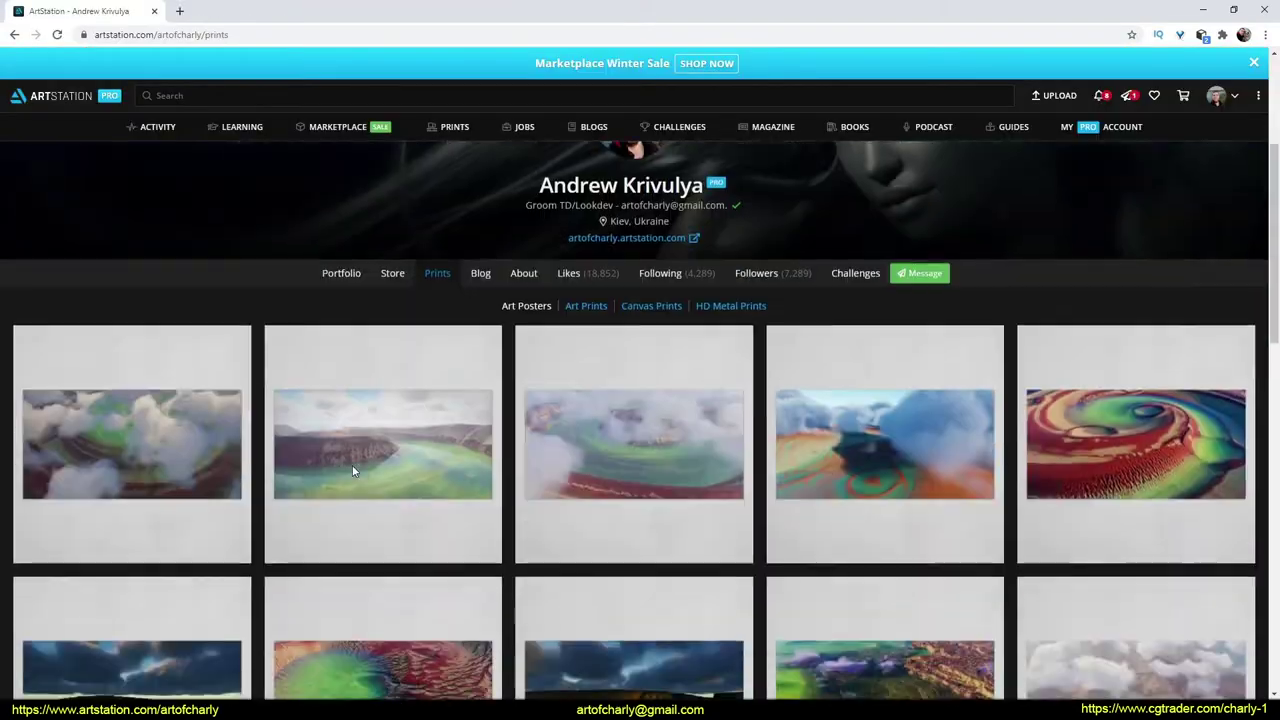
- Browse the author's model pages, then scroll the CharlyTutors YouTube СООБЩЕСТВО posts
scroll(351, 463, "down", 5)
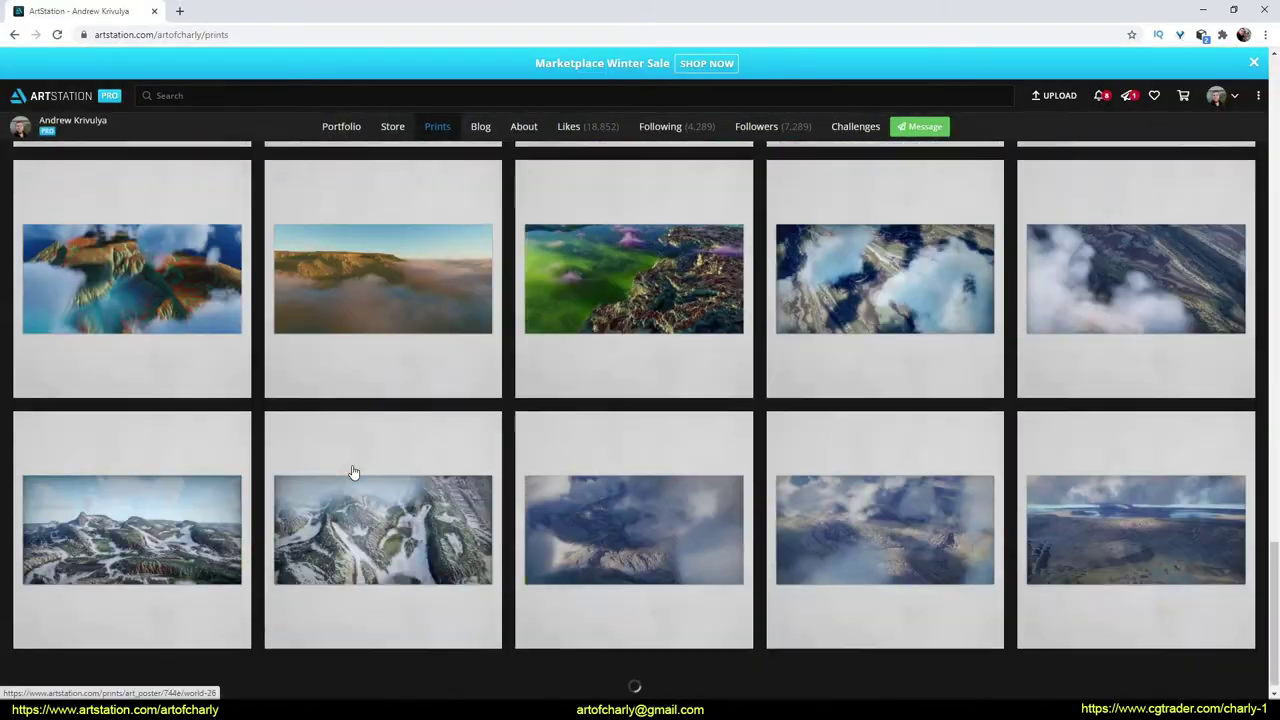
scroll(351, 472, "down", 5)
scroll(352, 472, "down", 5)
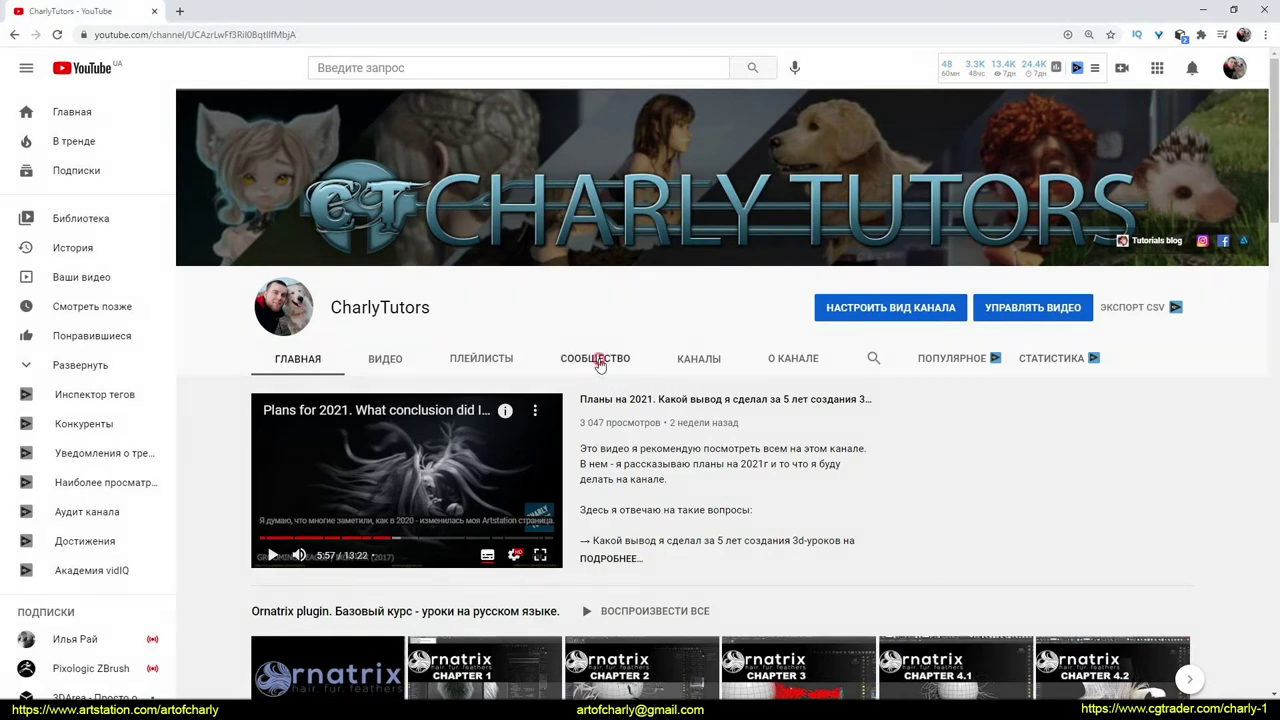
left_click(597, 360)
scroll(780, 490, "down", 3)
scroll(780, 490, "down", 2)
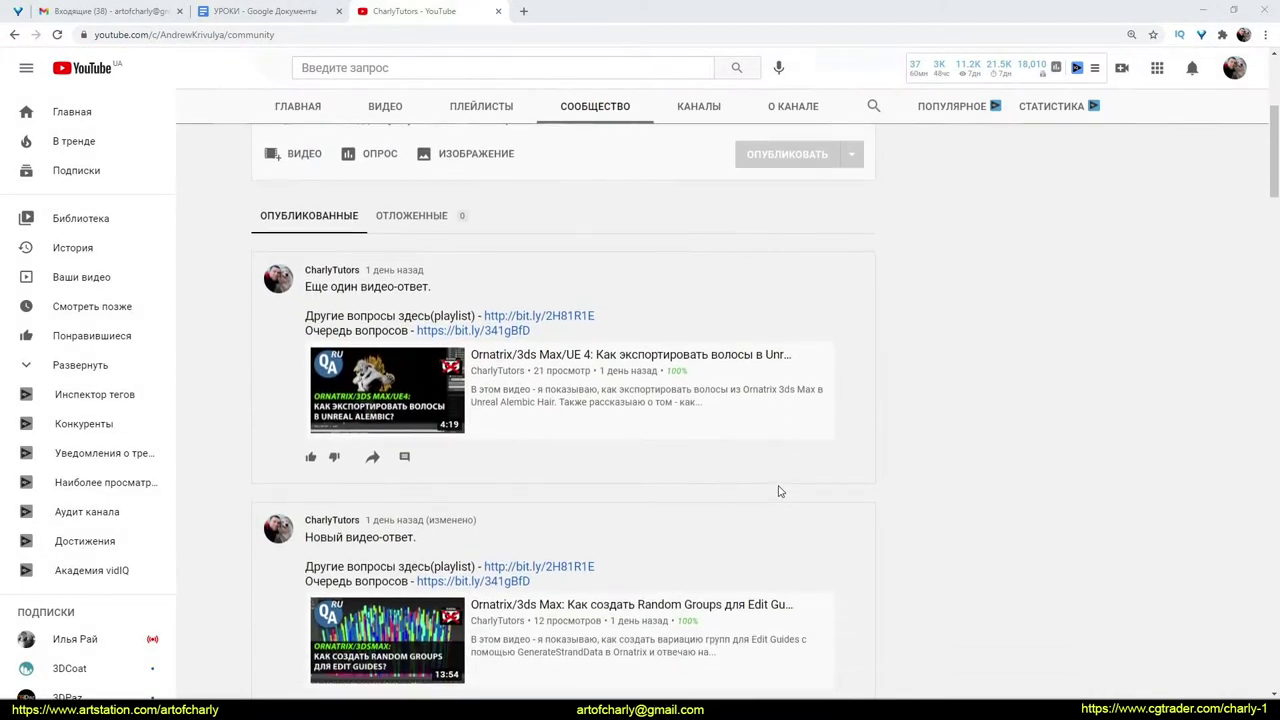
scroll(780, 490, "down", 2)
scroll(780, 491, "down", 2)
scroll(780, 491, "down", 3)
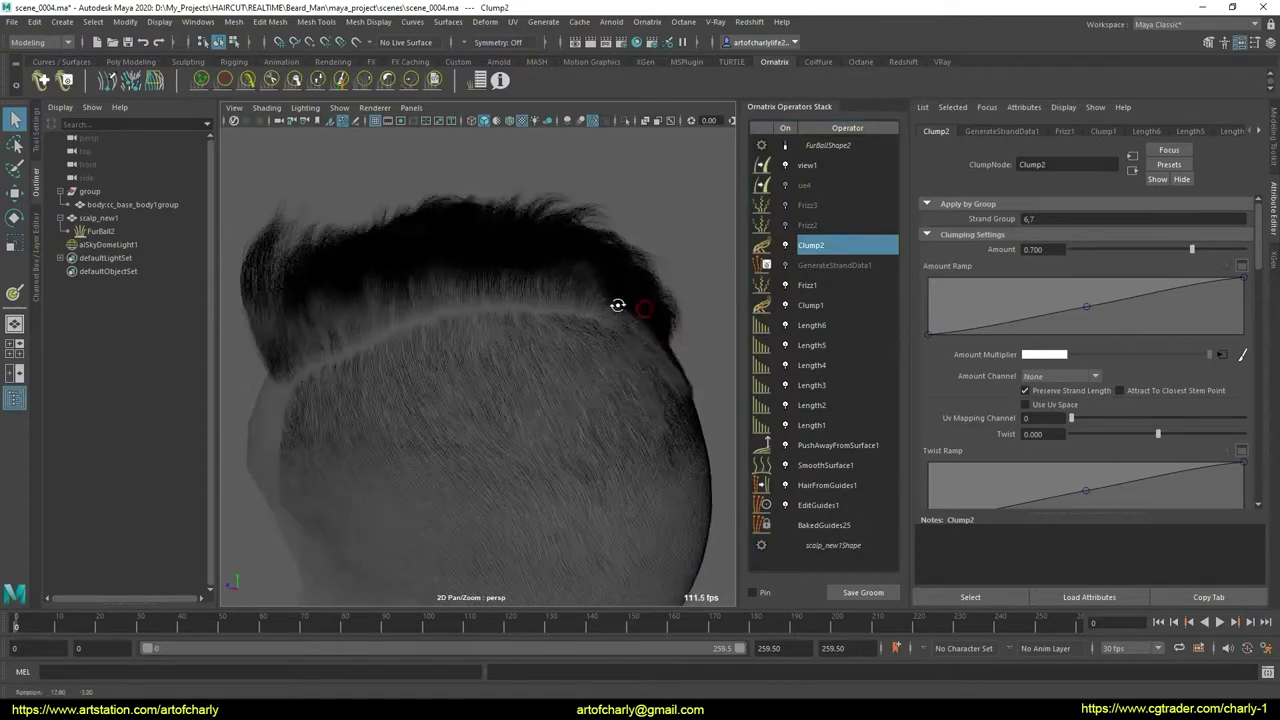
mouse_move(614, 300)
left_mouse_down("alt")
mouse_move(614, 320)
mouse_move(634, 320)
left_mouse_up("alt")
- Toggle the Clump2 operator off and on to compare, then inspect Frizz2's settings
left_click(785, 245)
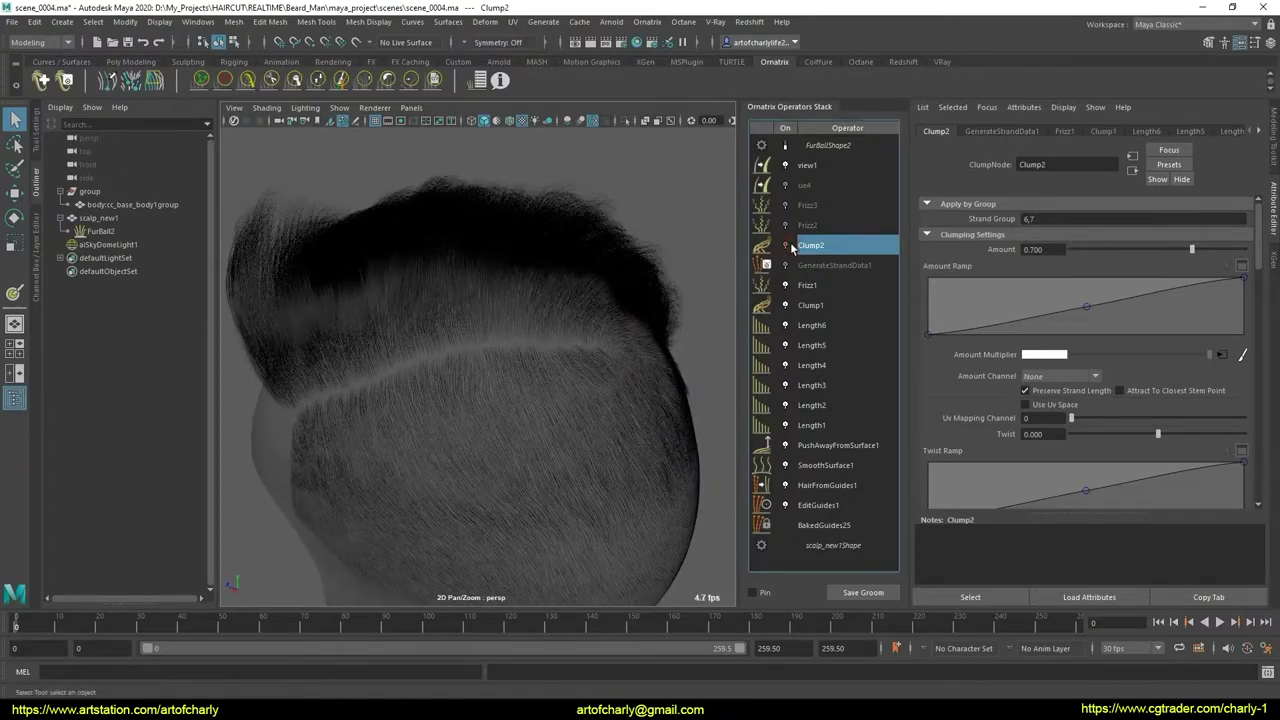
left_click(785, 245)
left_click(789, 225)
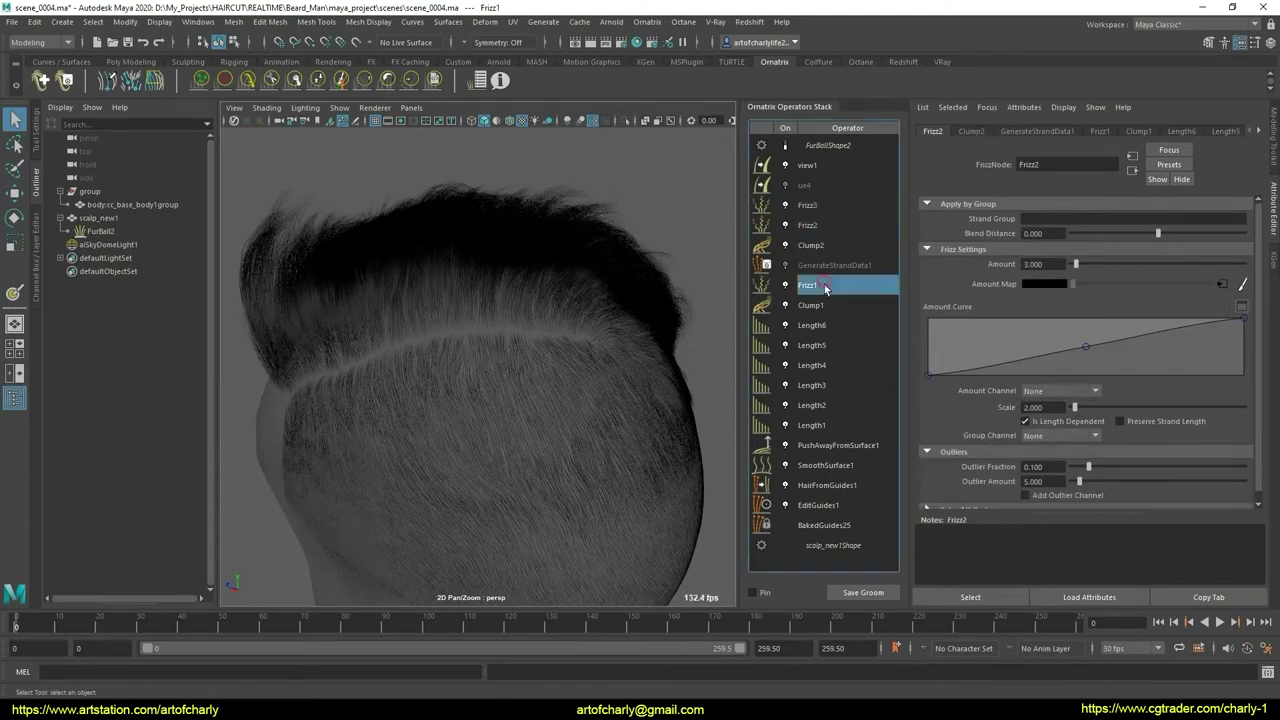
mouse_move(531, 374)
left_mouse_down("alt")
mouse_move(549, 360)
mouse_move(523, 357)
mouse_move(563, 357)
left_mouse_up("alt")
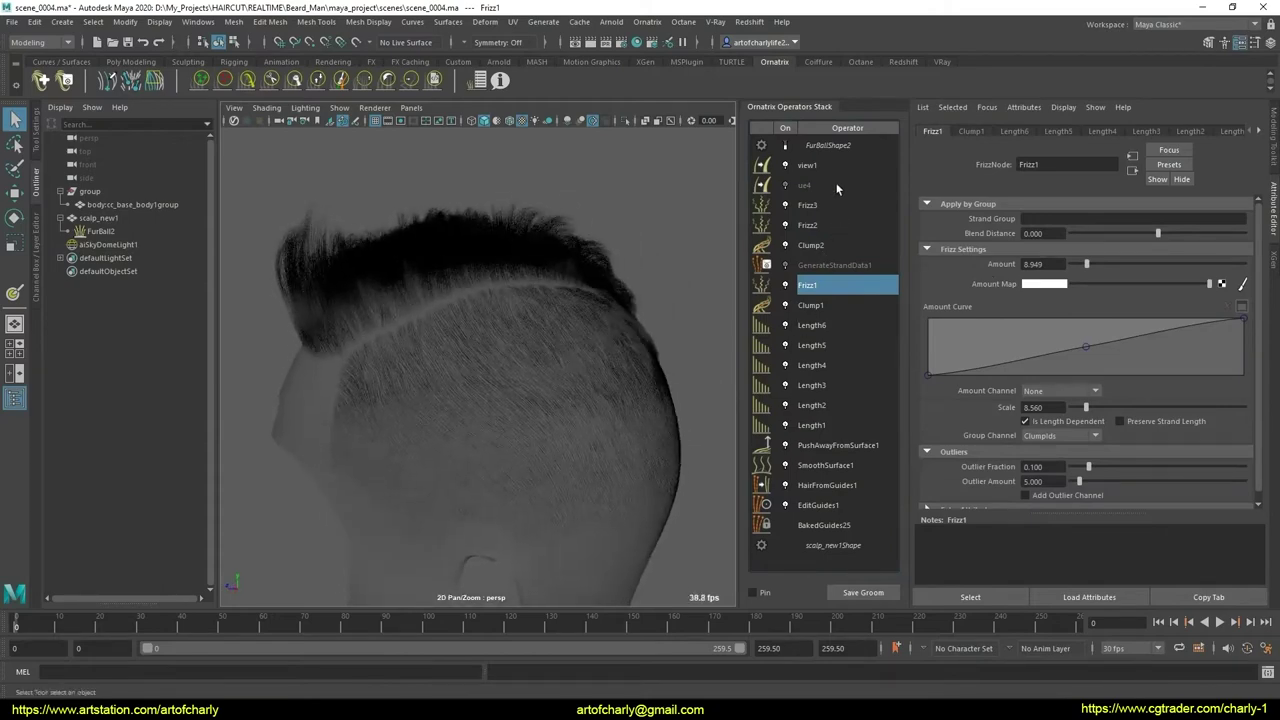
- Set the view1 operator's strand Width to 0.010 and review the thinner hair
left_click(812, 166)
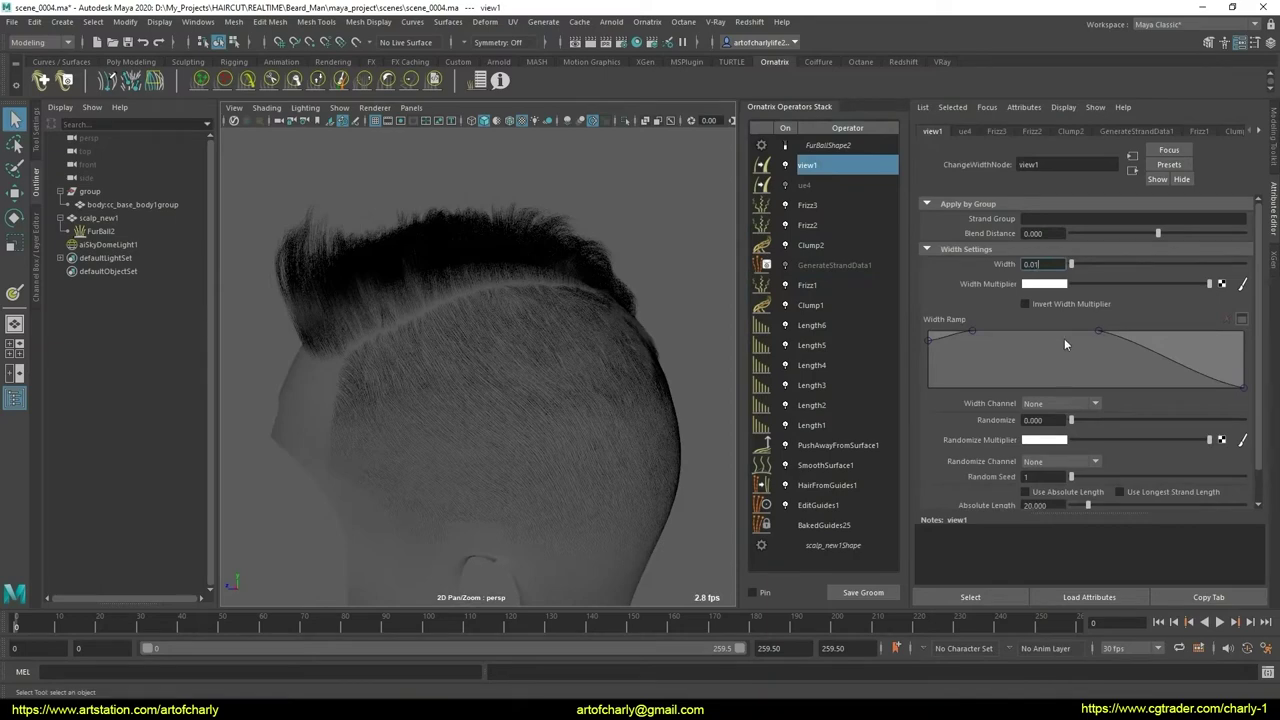
key("Return")
mouse_move(538, 421)
left_mouse_down("alt")
mouse_move(428, 400)
mouse_move(443, 428)
mouse_move(586, 408)
mouse_move(531, 380)
mouse_move(594, 383)
mouse_move(531, 380)
mouse_move(554, 374)
left_mouse_up("alt")
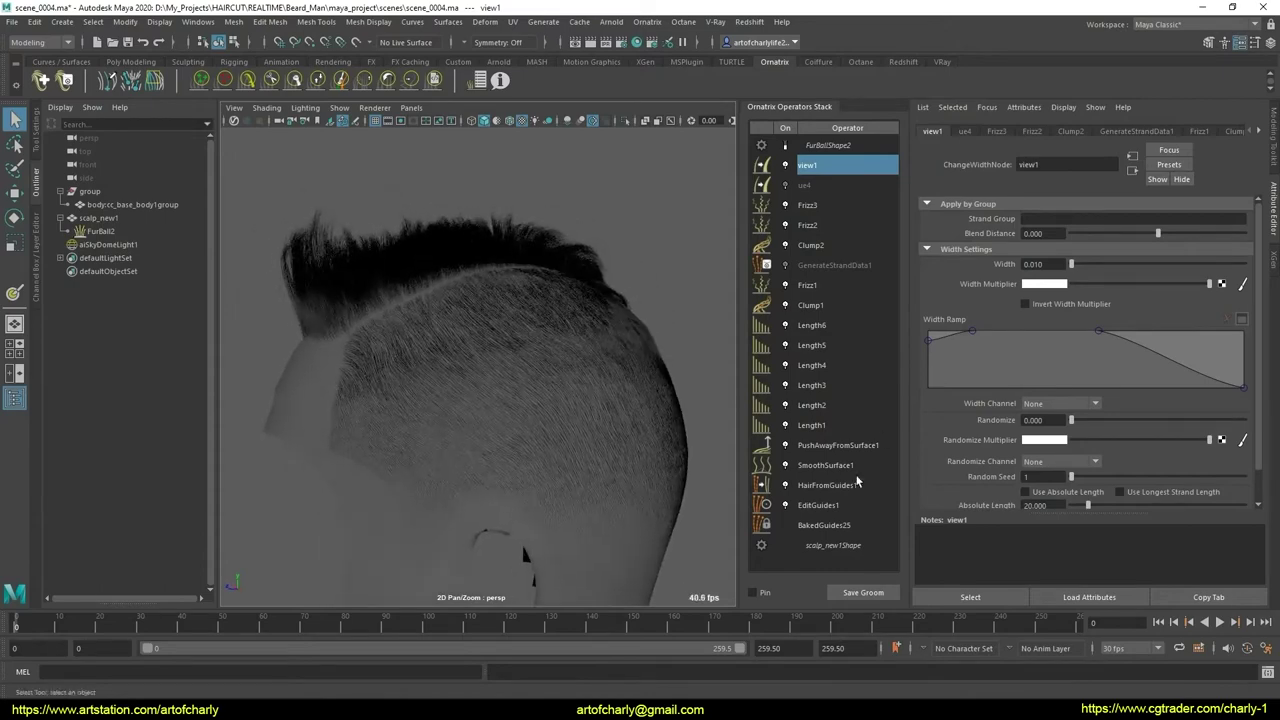
left_click(829, 146)
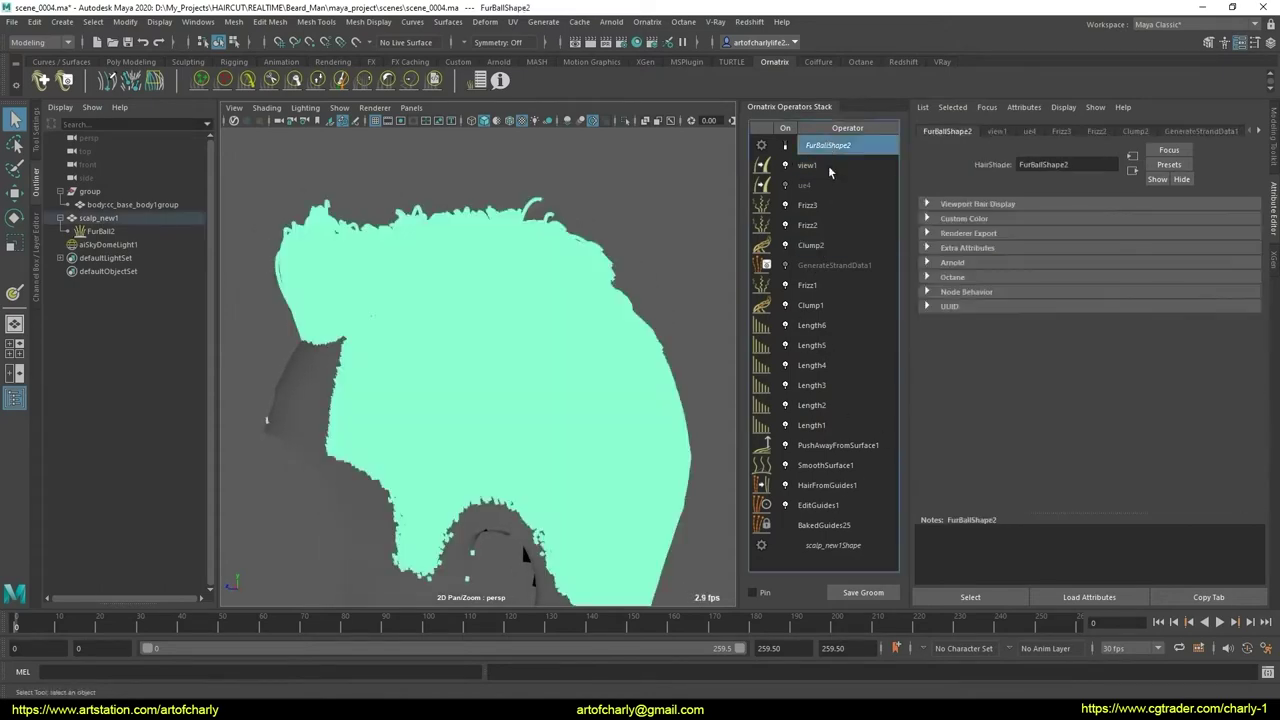
left_click(815, 166)
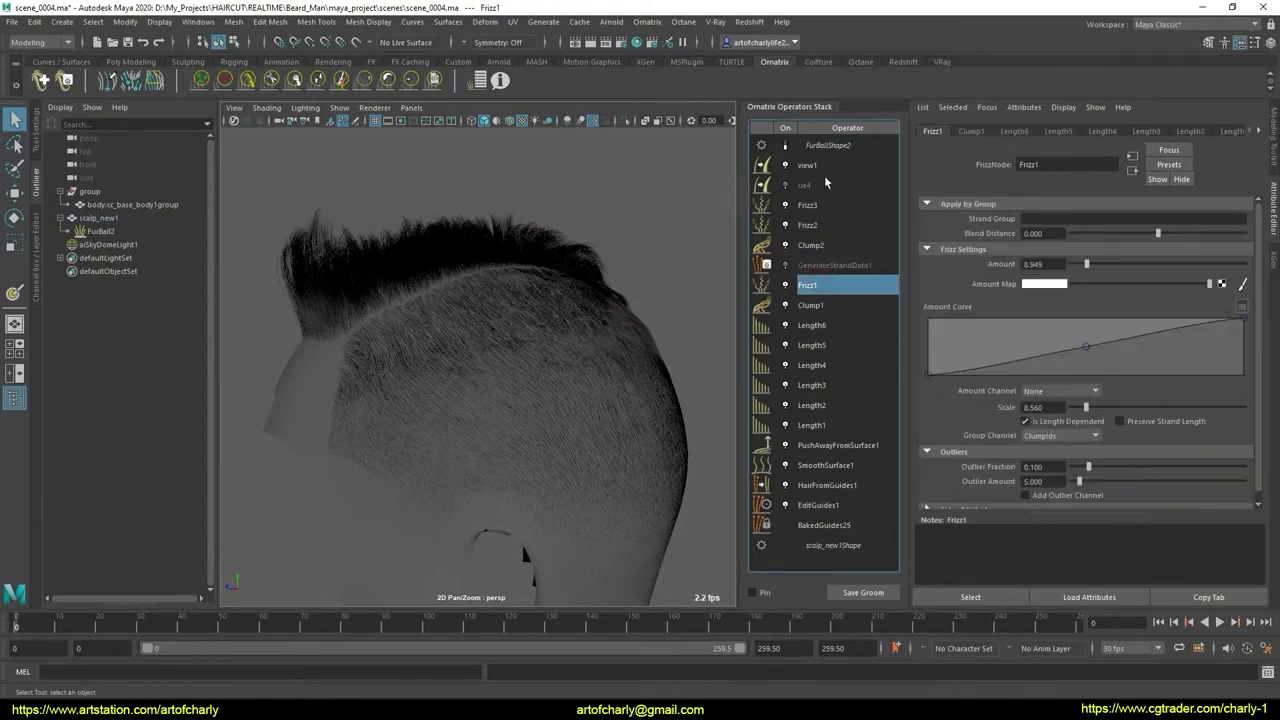
- Select scalp_new1 and set its aiStandardSurface1 Base Color to a skin tone
left_click(608, 22)
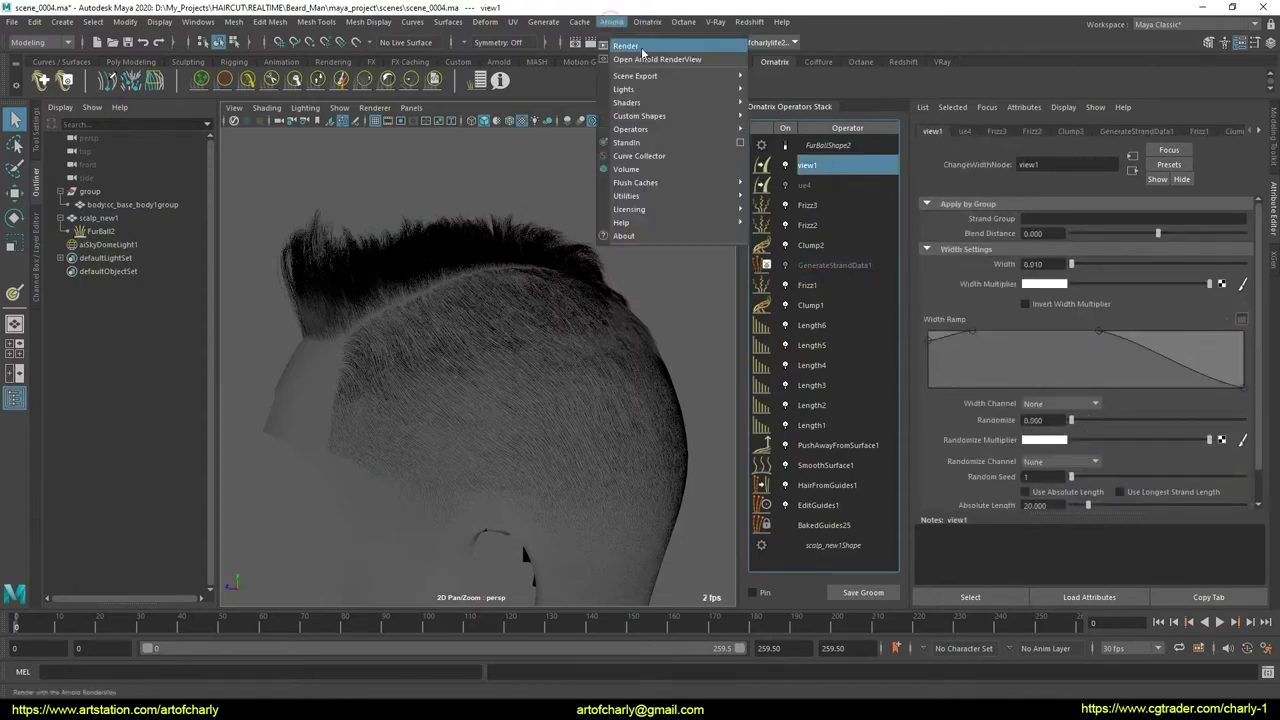
left_click(305, 402)
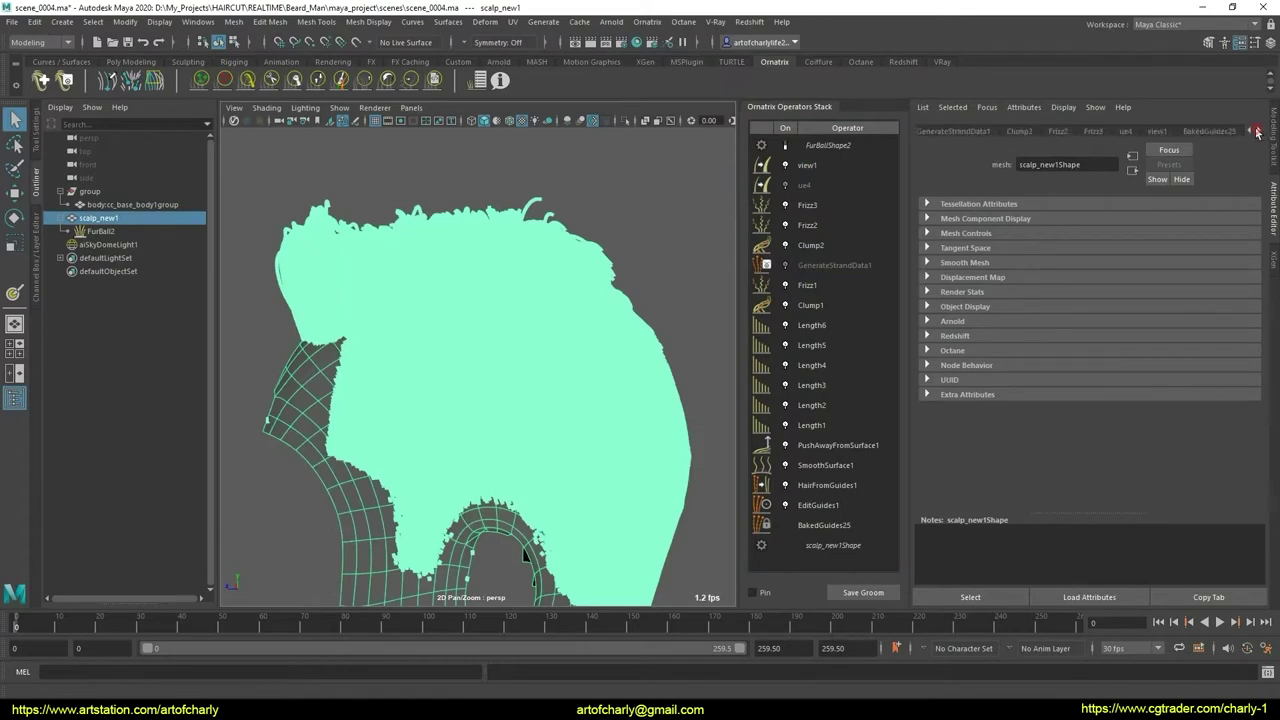
left_click(1235, 132)
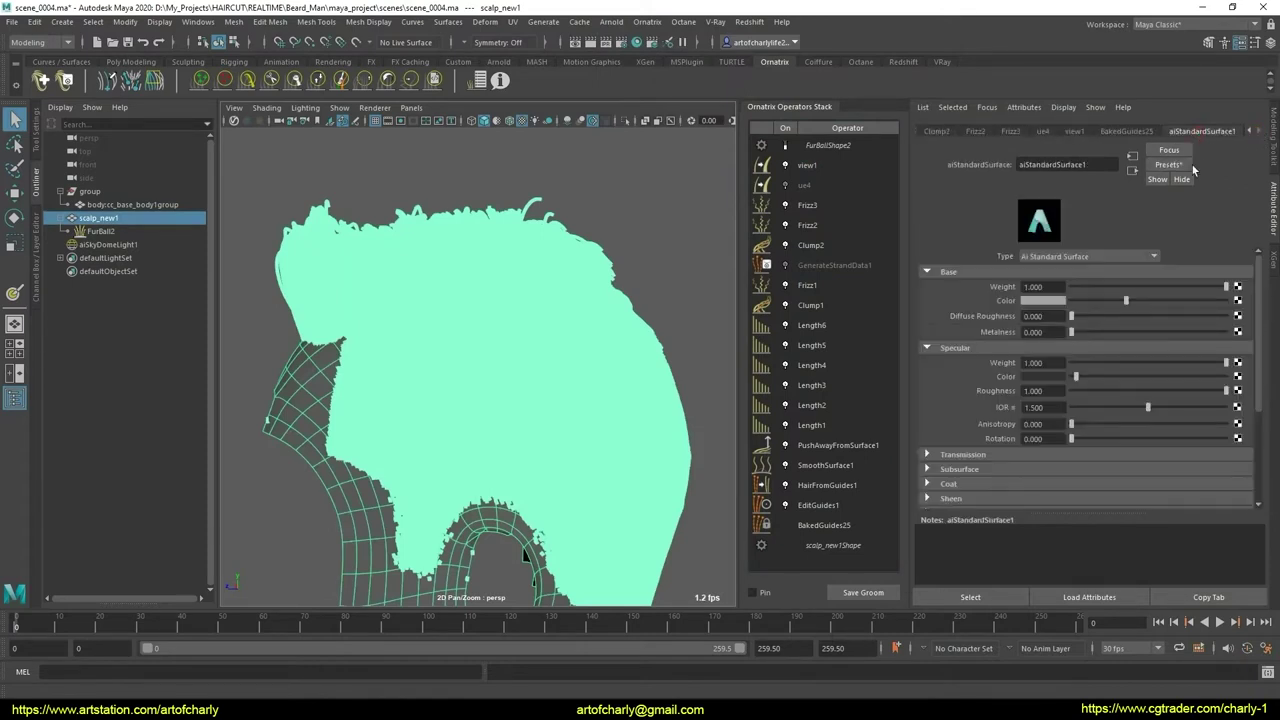
left_click(1031, 300)
left_click(812, 306)
left_click_drag(573, 314, 566, 320, "alt")
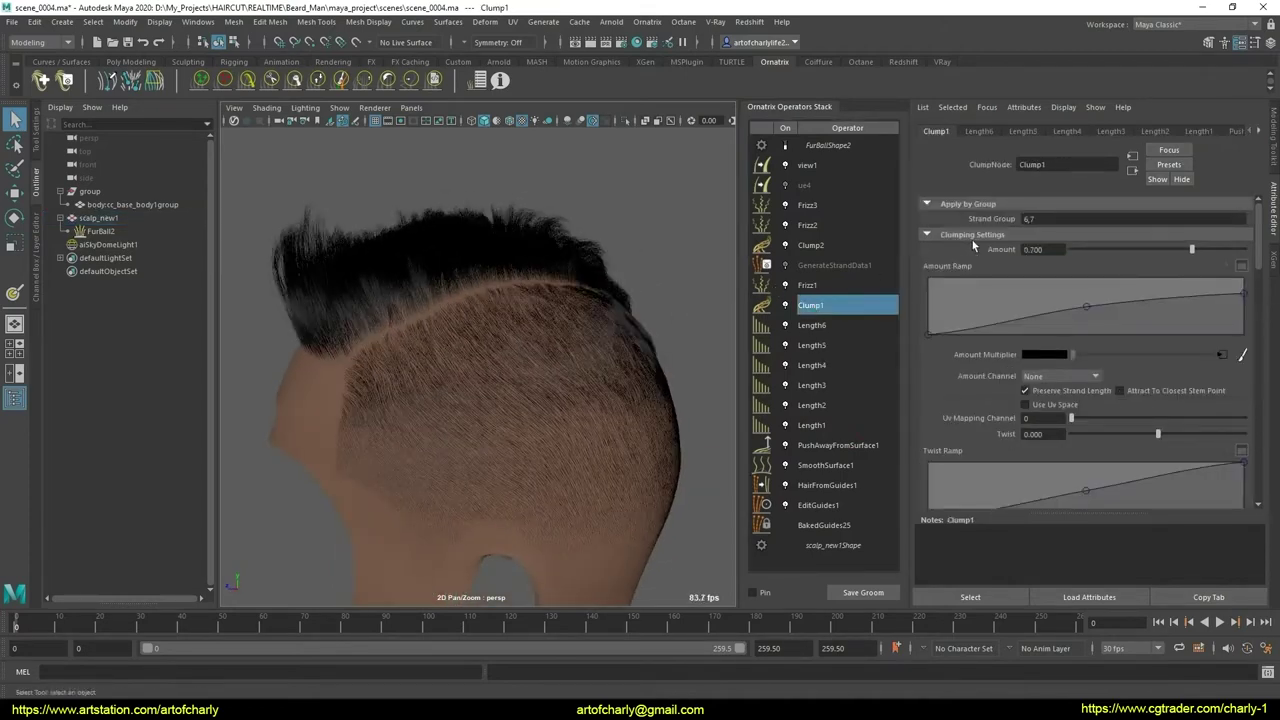
left_click(1020, 109)
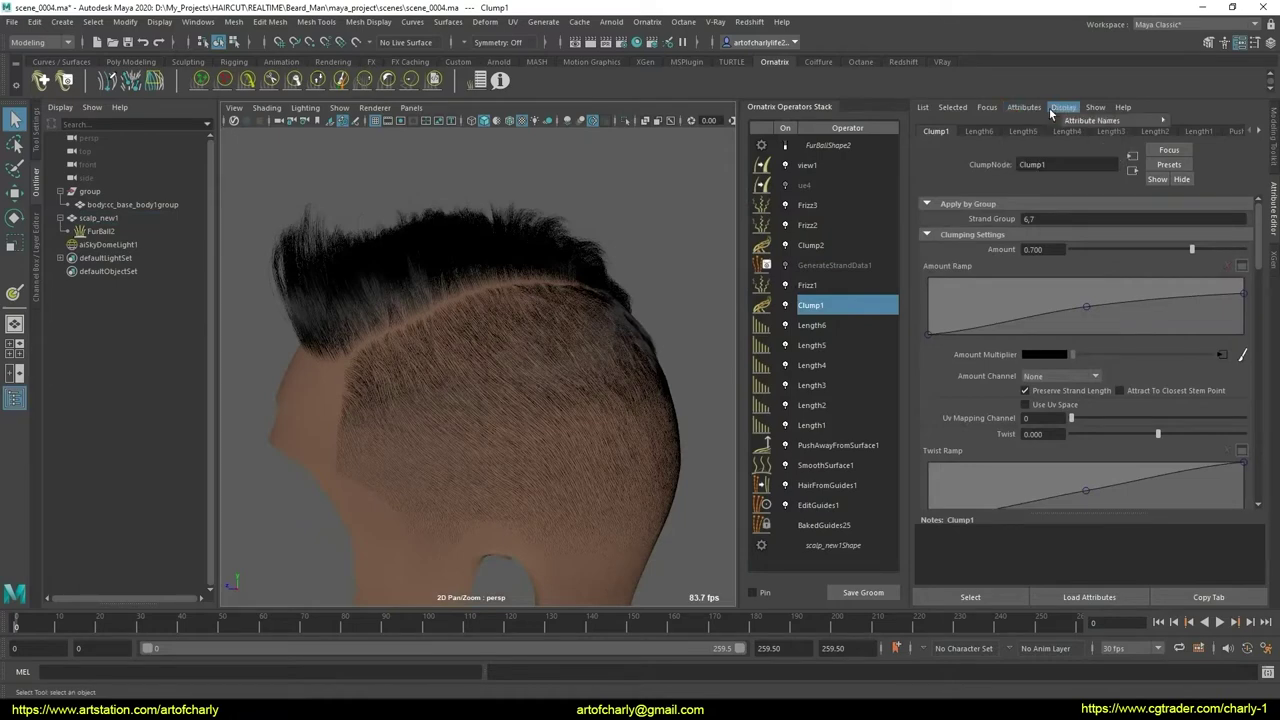
left_click(984, 107)
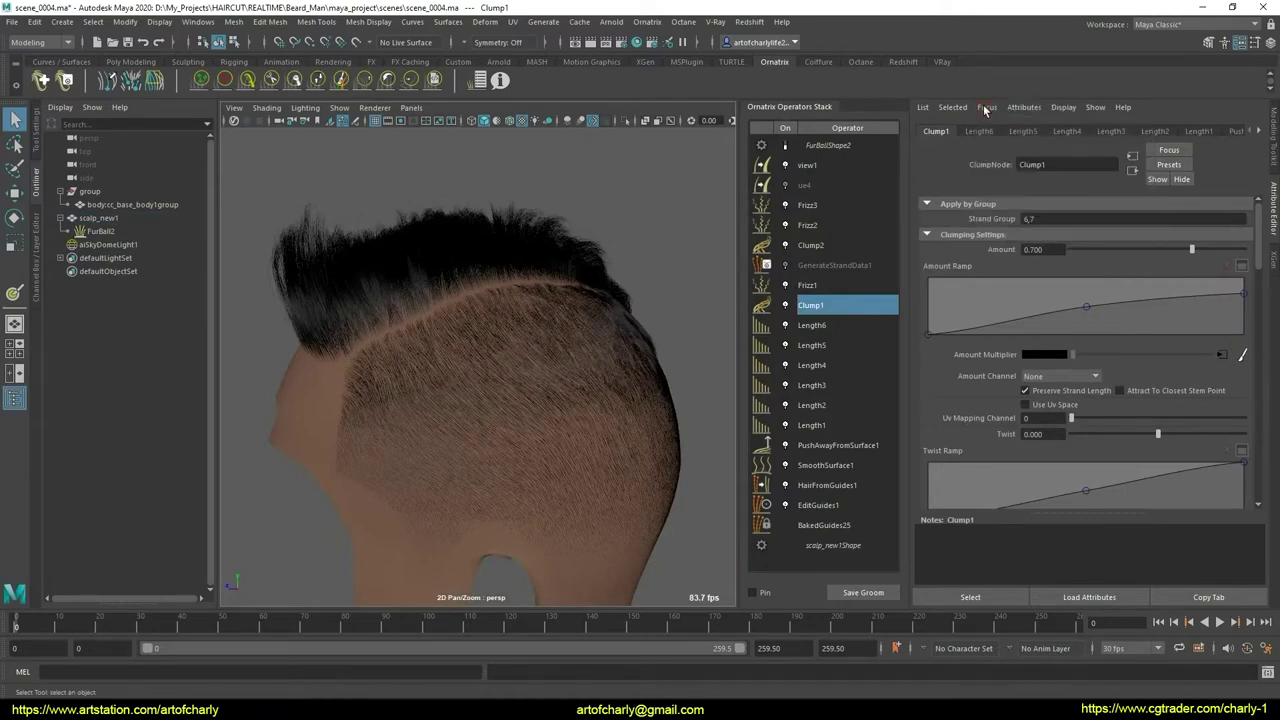
left_click(835, 147)
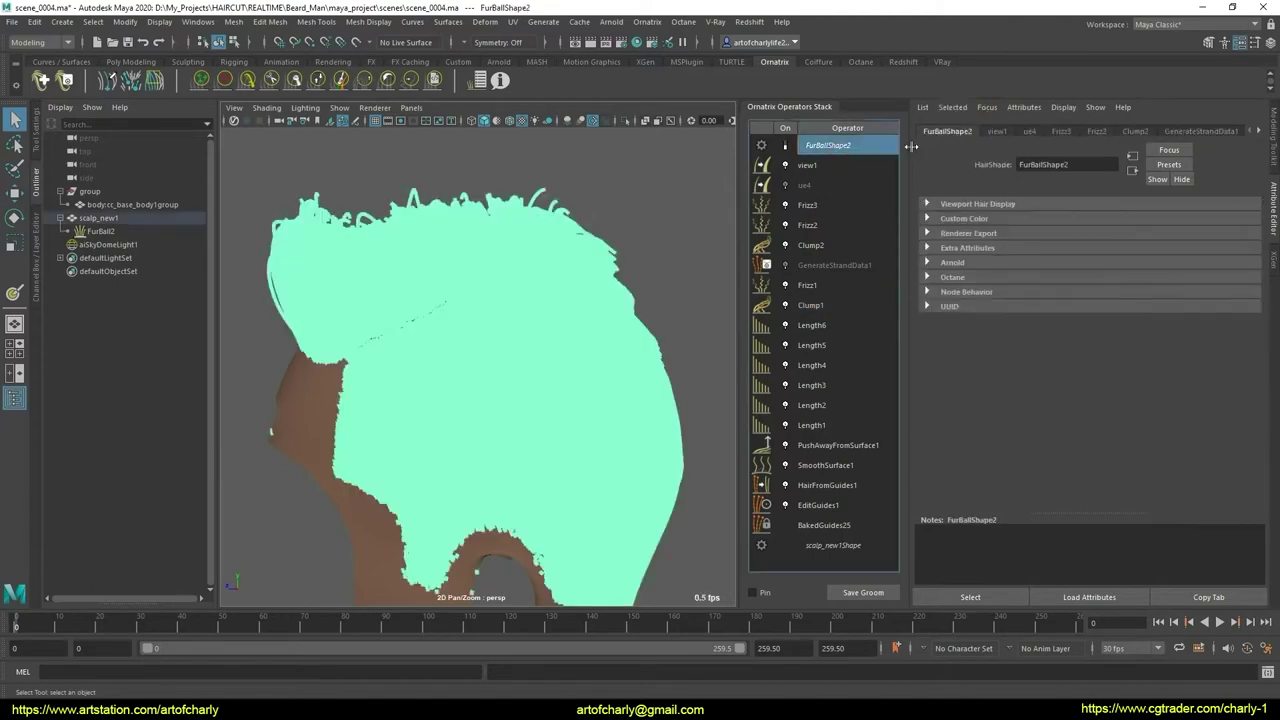
left_click(986, 108)
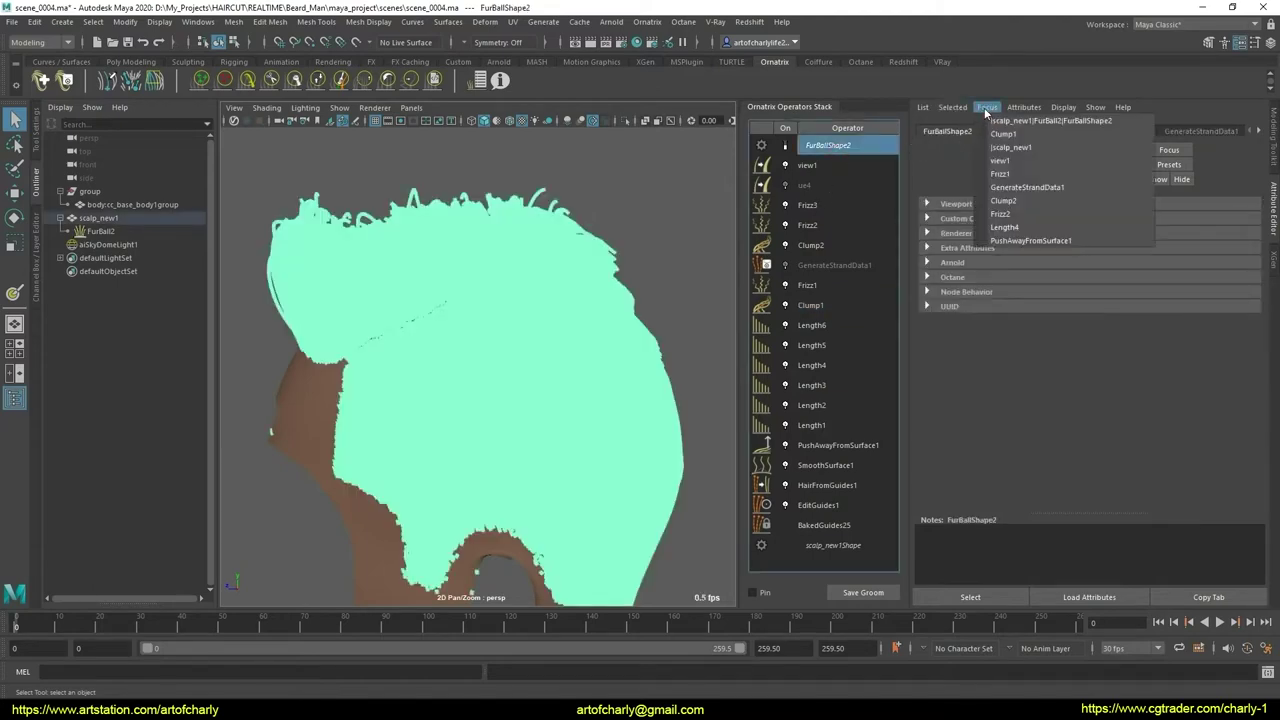
left_click(986, 108)
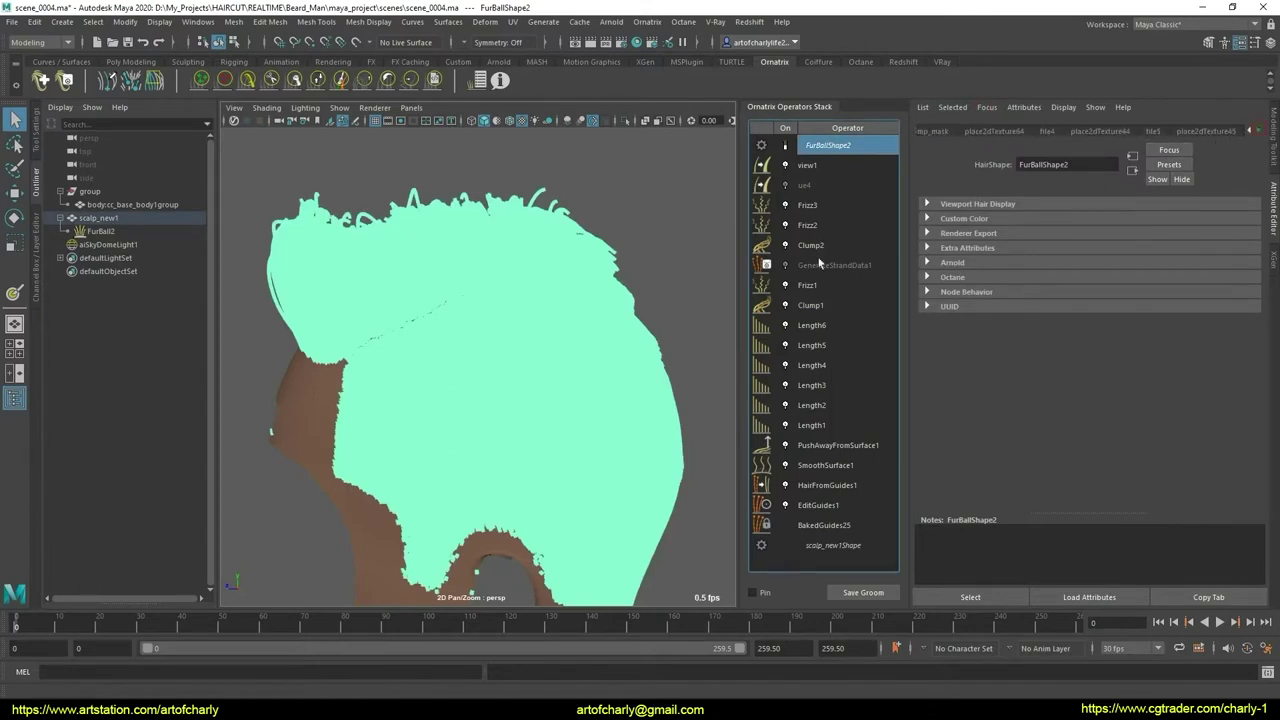
left_click(819, 289)
left_click_drag(518, 313, 534, 274, "alt")
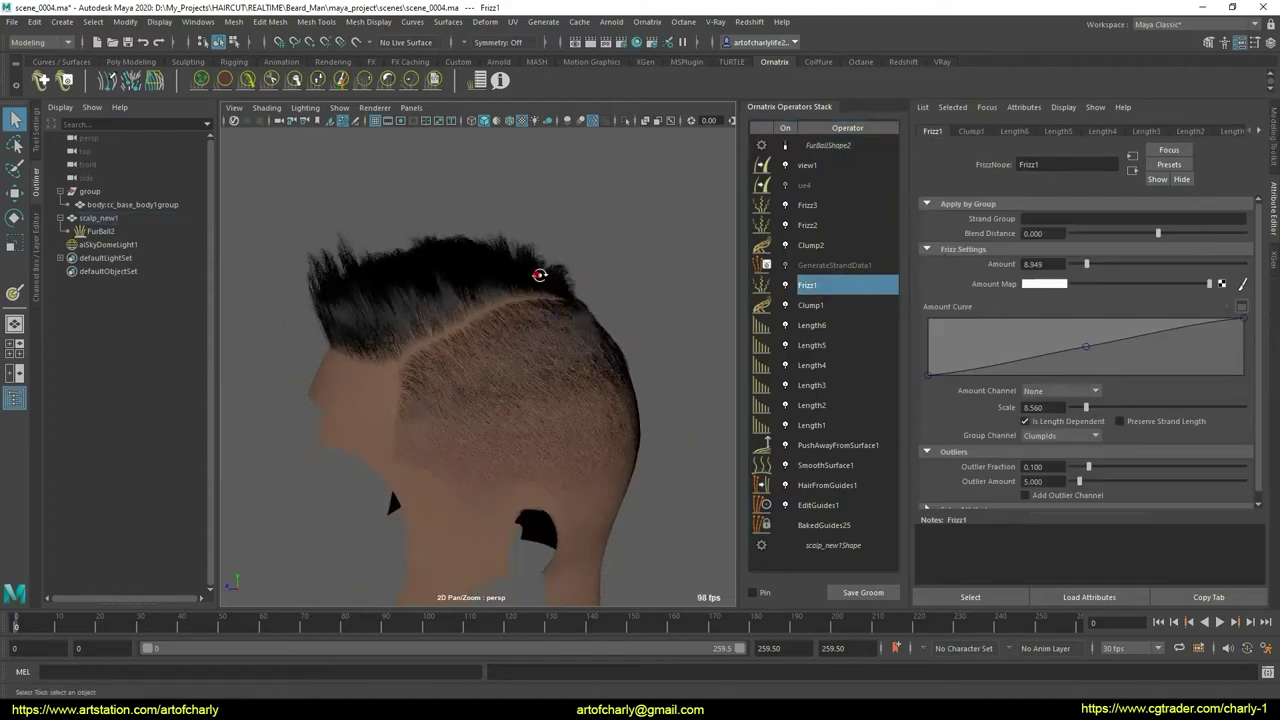
- Start an Arnold render of the groomed hair and tumble toward a side view
left_click(625, 61)
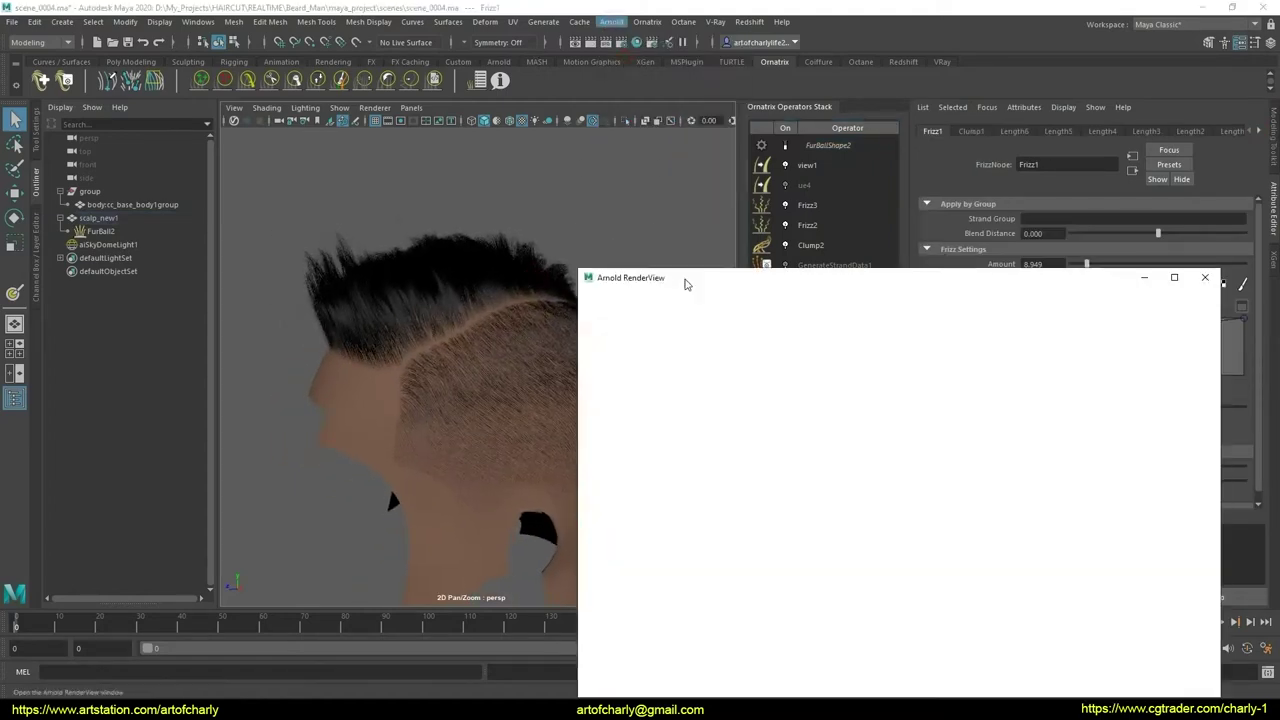
left_click(1153, 315)
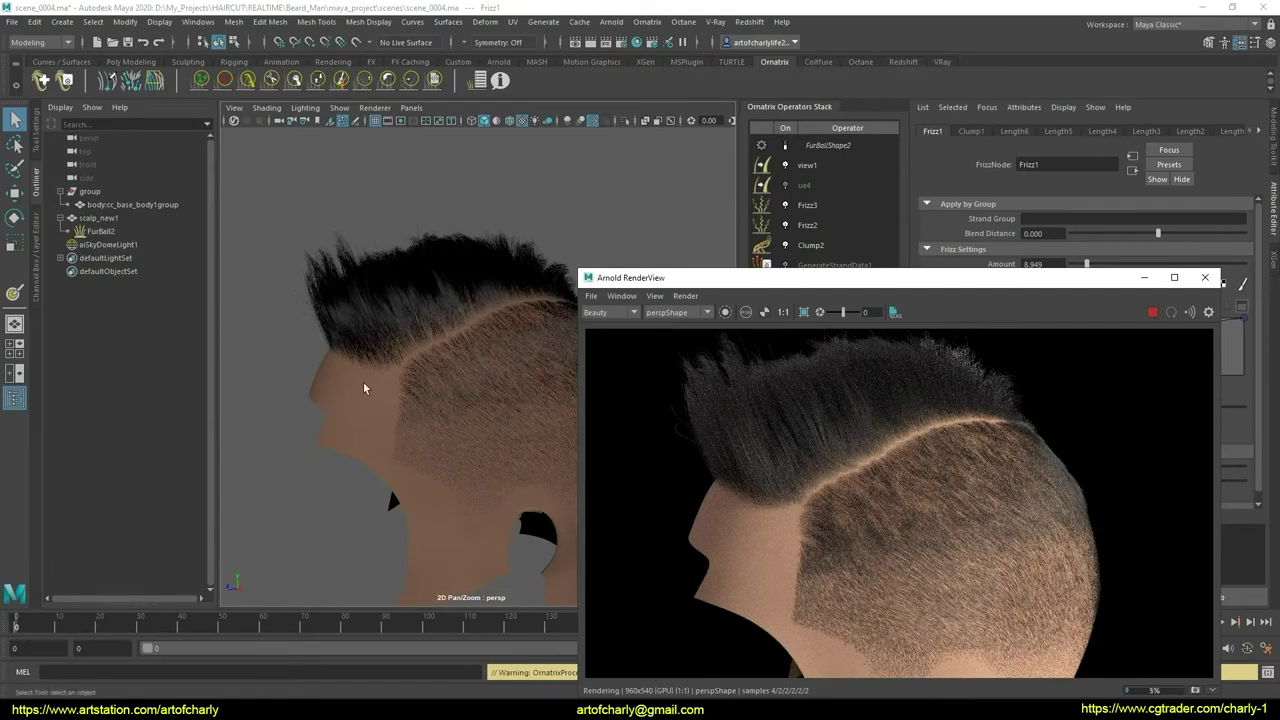
mouse_move(389, 452)
left_mouse_down("alt")
mouse_move(371, 418)
mouse_move(393, 413)
mouse_move(315, 410)
left_mouse_up("alt")
mouse_move(410, 458)
left_mouse_down("alt")
mouse_move(414, 440)
mouse_move(473, 430)
mouse_move(457, 460)
mouse_move(480, 466)
mouse_move(449, 455)
mouse_move(476, 451)
mouse_move(480, 394)
mouse_move(483, 477)
mouse_move(443, 474)
mouse_move(443, 435)
mouse_move(494, 437)
left_mouse_up("alt")
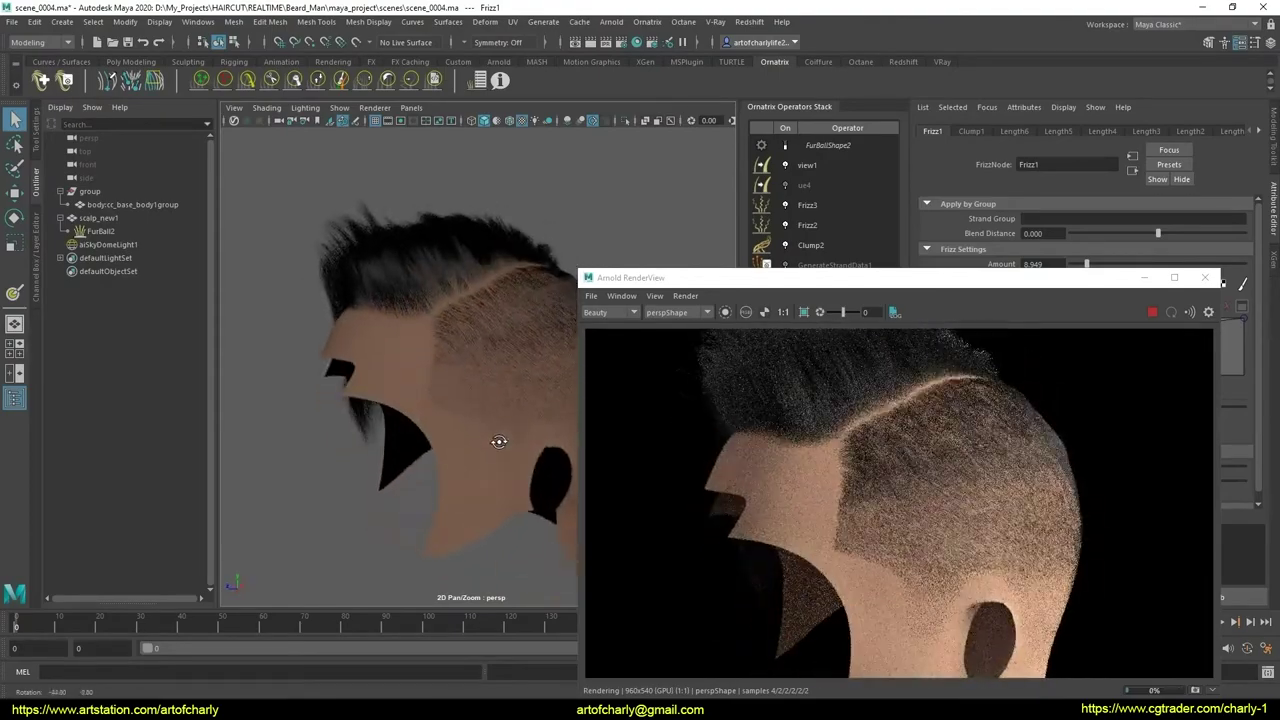
mouse_move(451, 418)
left_mouse_down("alt")
mouse_move(421, 431)
mouse_move(449, 434)
mouse_move(449, 449)
mouse_move(303, 431)
mouse_move(314, 420)
mouse_move(409, 459)
mouse_move(428, 450)
mouse_move(443, 489)
mouse_move(551, 423)
mouse_move(560, 434)
mouse_move(404, 432)
left_mouse_up("alt")
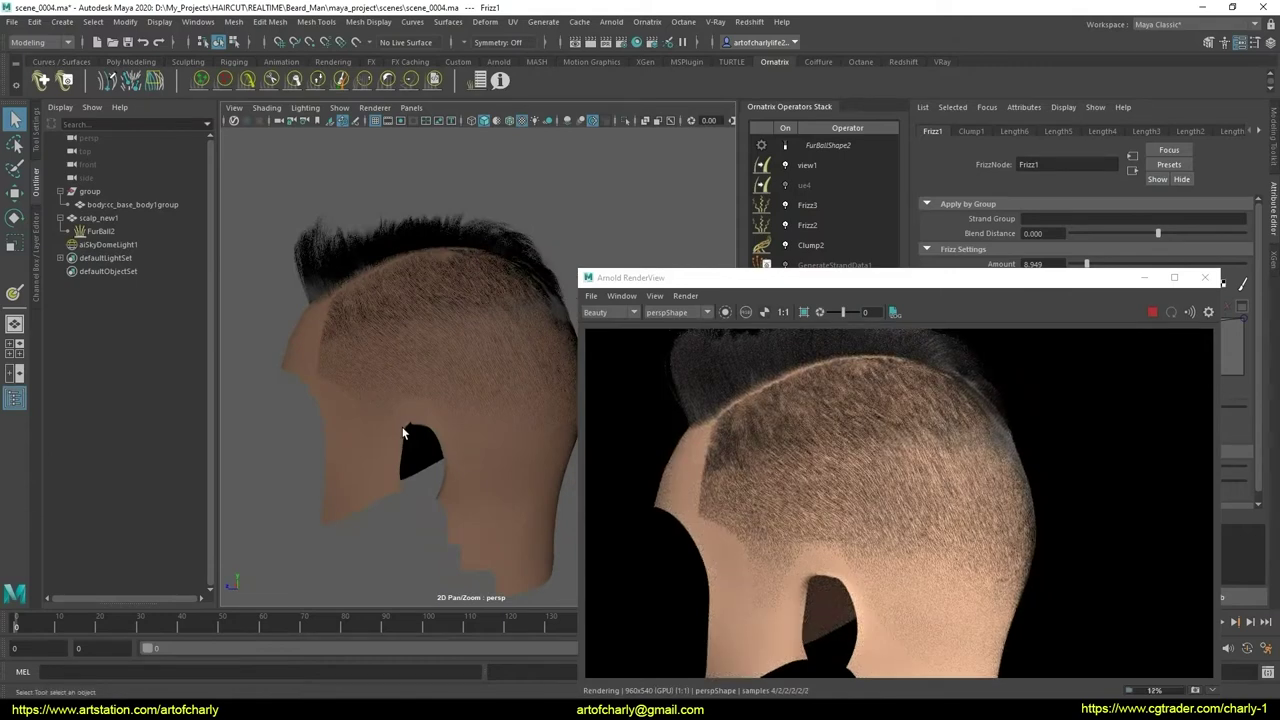
- Check the fade from further angles, including the top, then stop the render
mouse_move(376, 443)
left_mouse_down("alt")
mouse_move(402, 394)
mouse_move(420, 420)
mouse_move(472, 409)
mouse_move(438, 450)
mouse_move(464, 478)
left_mouse_up("alt")
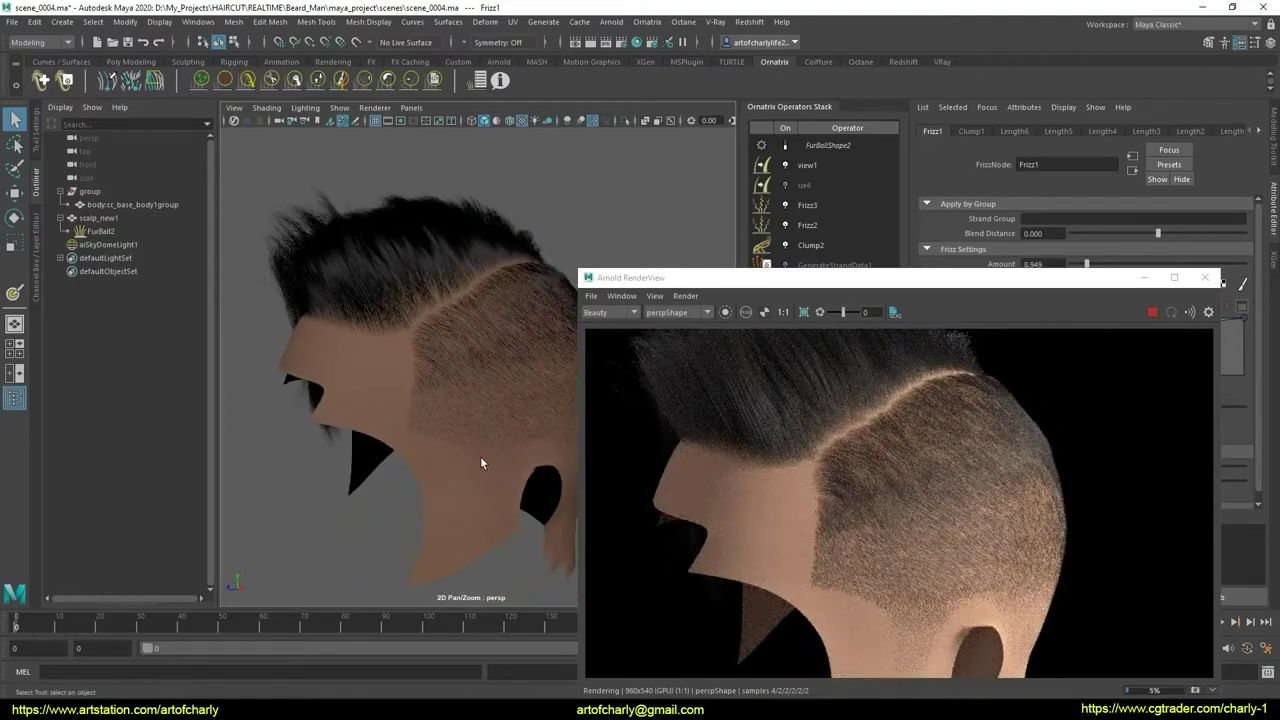
mouse_move(502, 467)
left_mouse_down("alt")
mouse_move(357, 477)
mouse_move(388, 455)
mouse_move(314, 450)
mouse_move(342, 501)
mouse_move(423, 503)
mouse_move(469, 477)
mouse_move(428, 505)
mouse_move(394, 506)
mouse_move(426, 512)
left_mouse_up("alt")
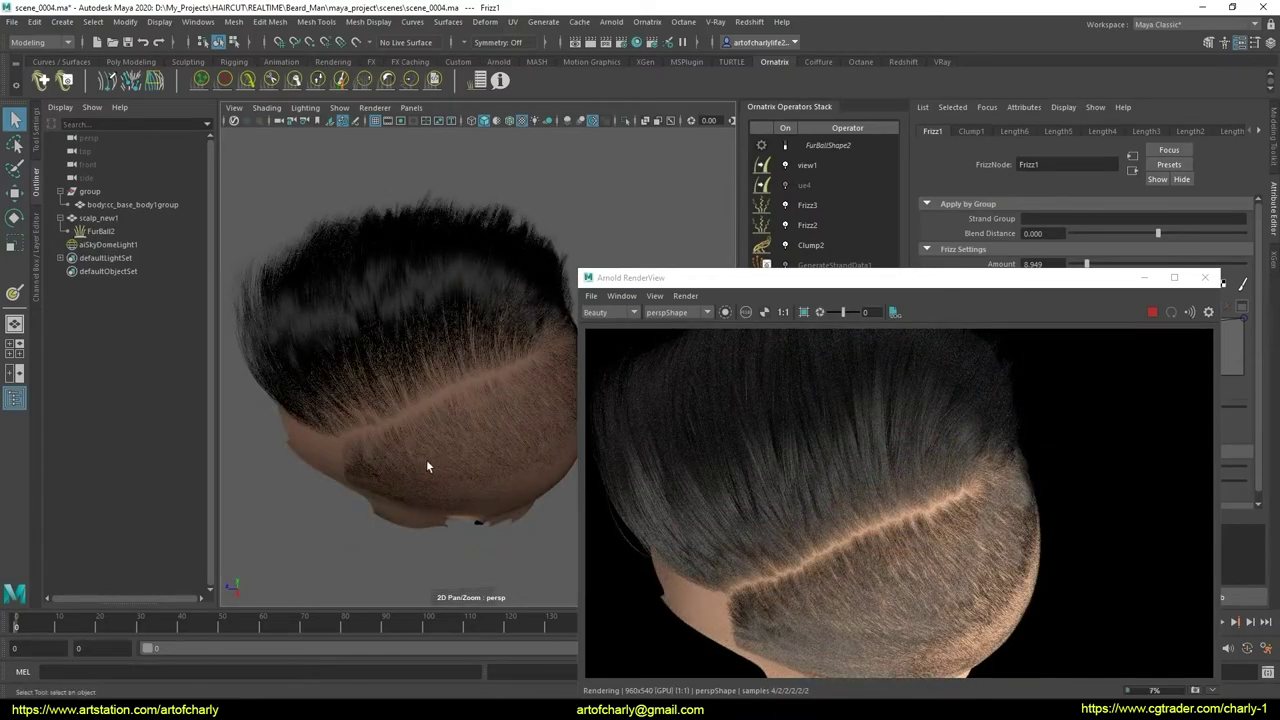
left_click_drag(421, 492, 449, 483, "alt")
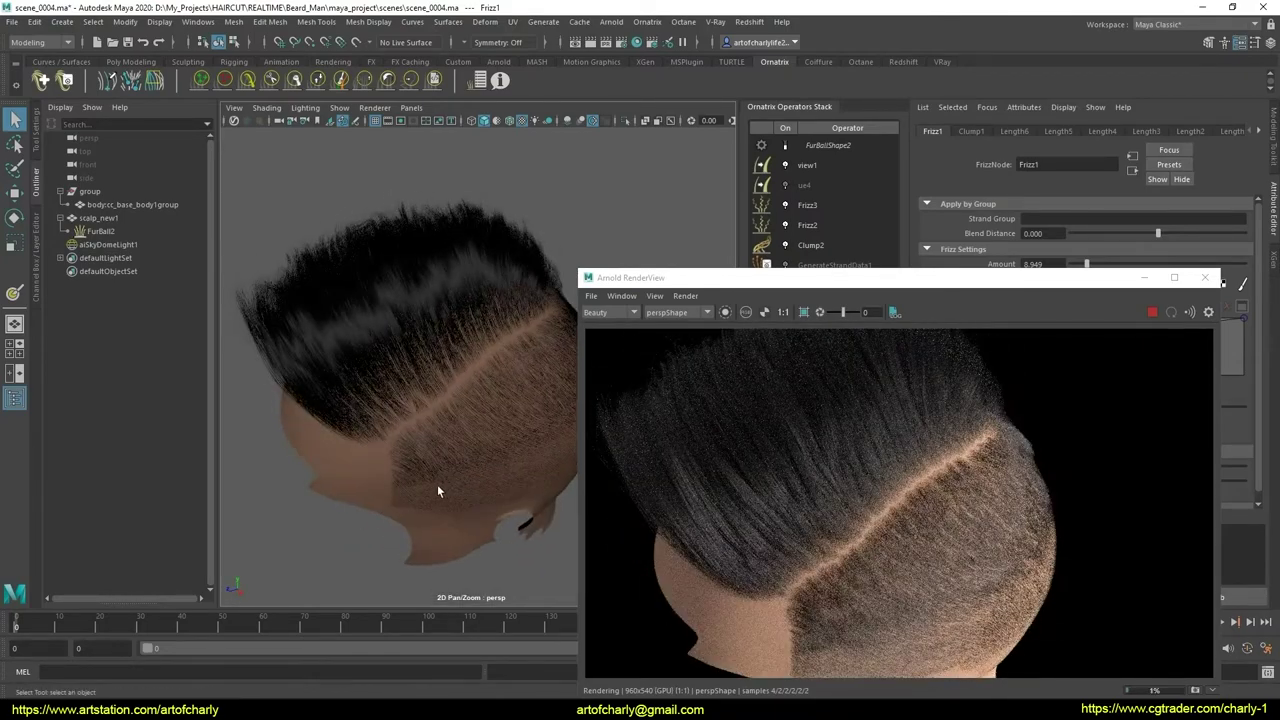
left_click(1151, 314)
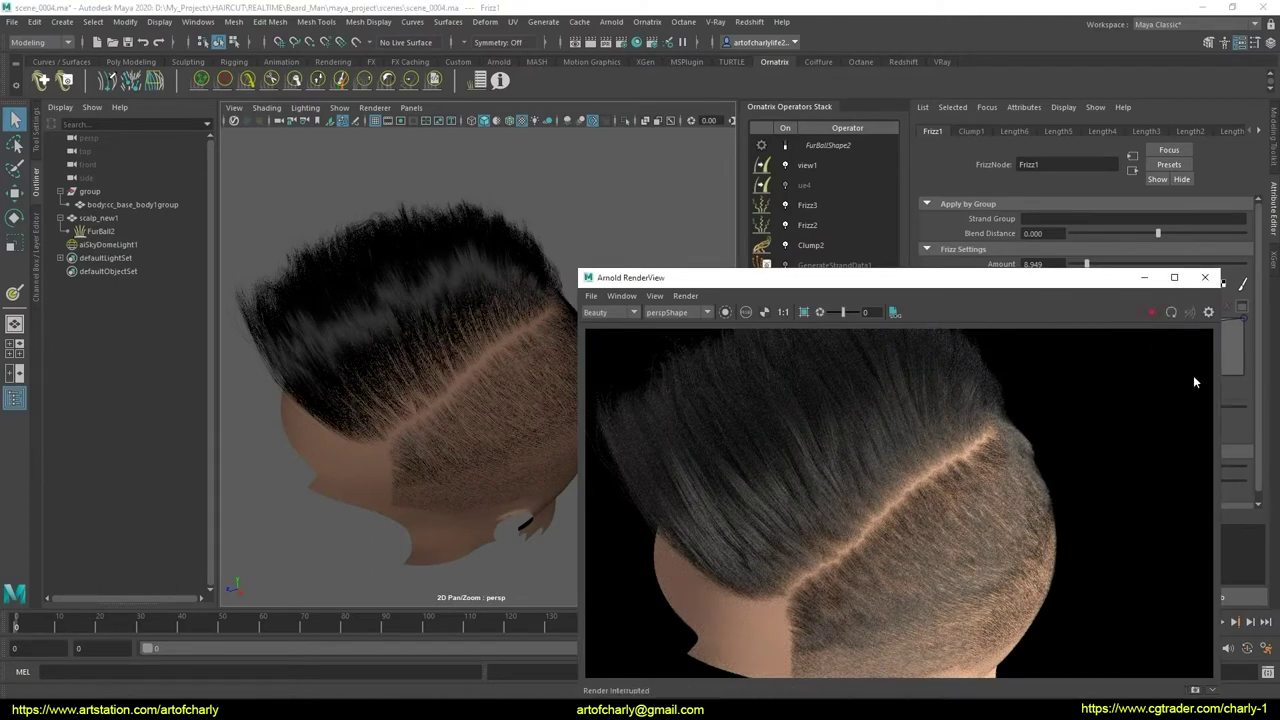
- Close the RenderView and orbit to a front-facing view of the head
left_click(1204, 278)
mouse_move(519, 370)
left_mouse_down("alt")
mouse_move(495, 313)
mouse_move(565, 291)
left_mouse_up("alt")
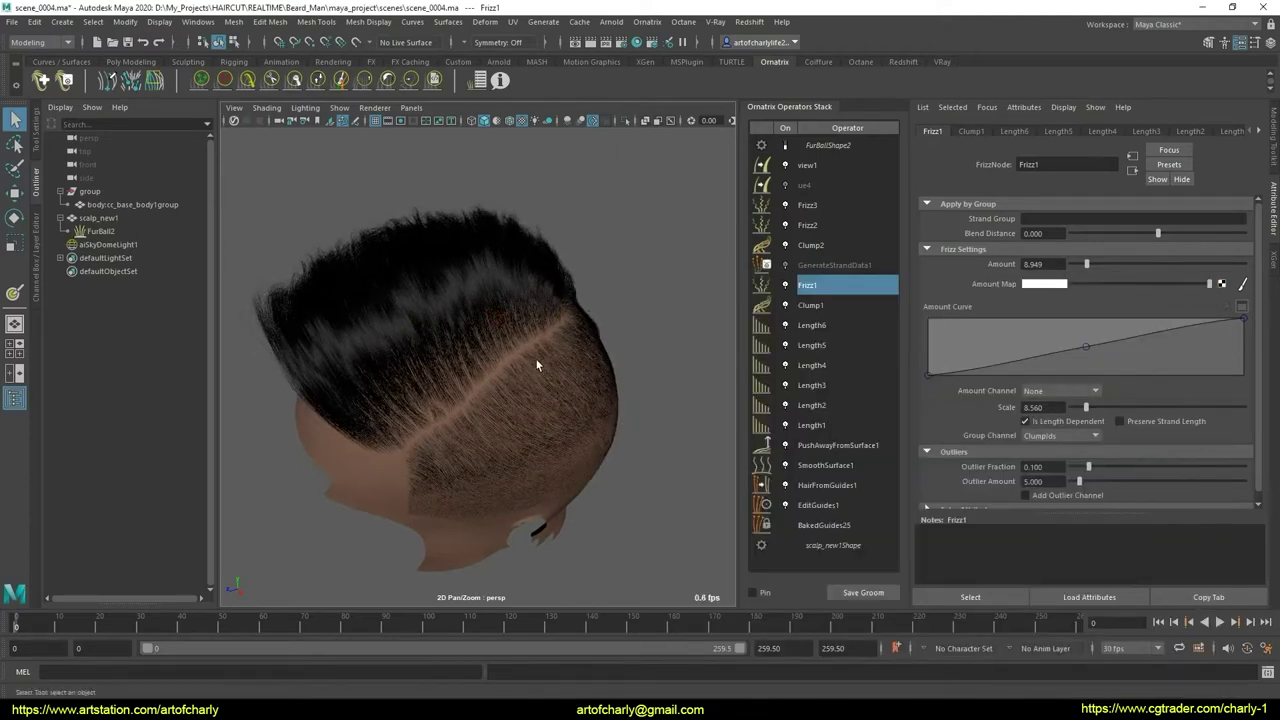
mouse_move(547, 339)
left_mouse_down("alt")
mouse_move(580, 323)
mouse_move(593, 347)
mouse_move(420, 351)
mouse_move(586, 343)
mouse_move(571, 323)
left_mouse_up("alt")
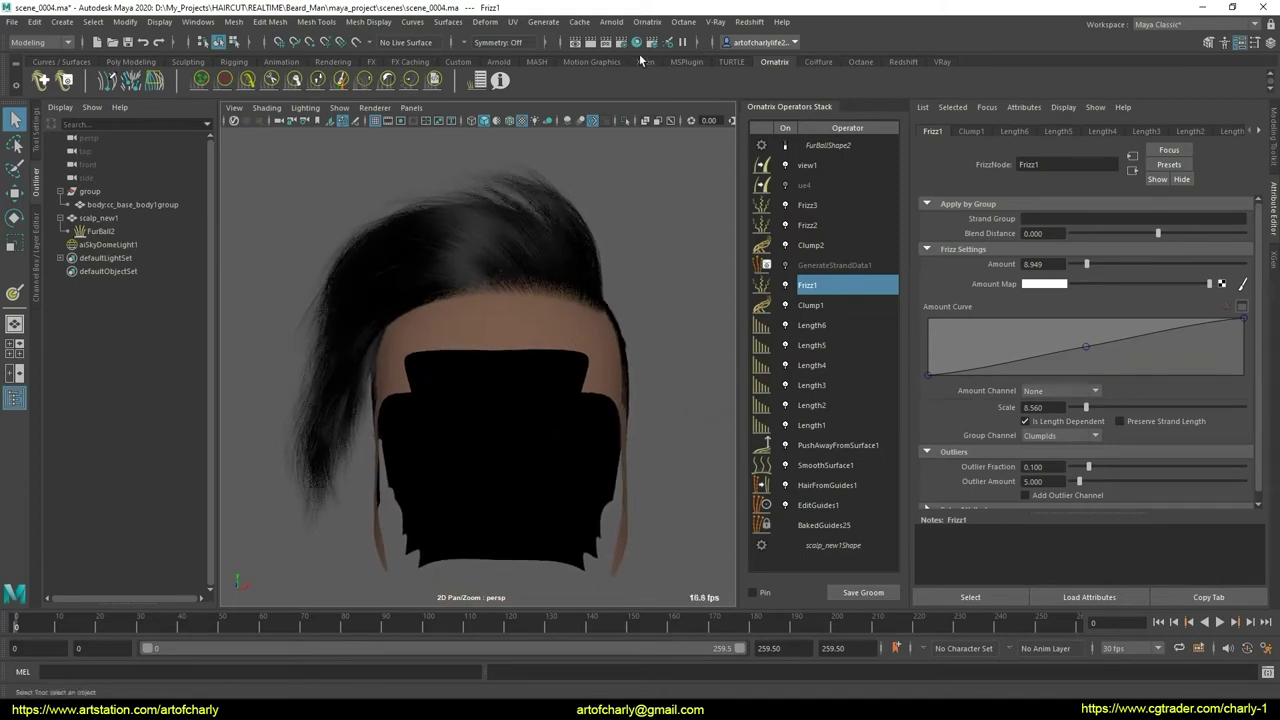
left_click(611, 21)
- Run a live Arnold IPR render of the head from the front, then select aiSkyDomeLight1
left_click(650, 57)
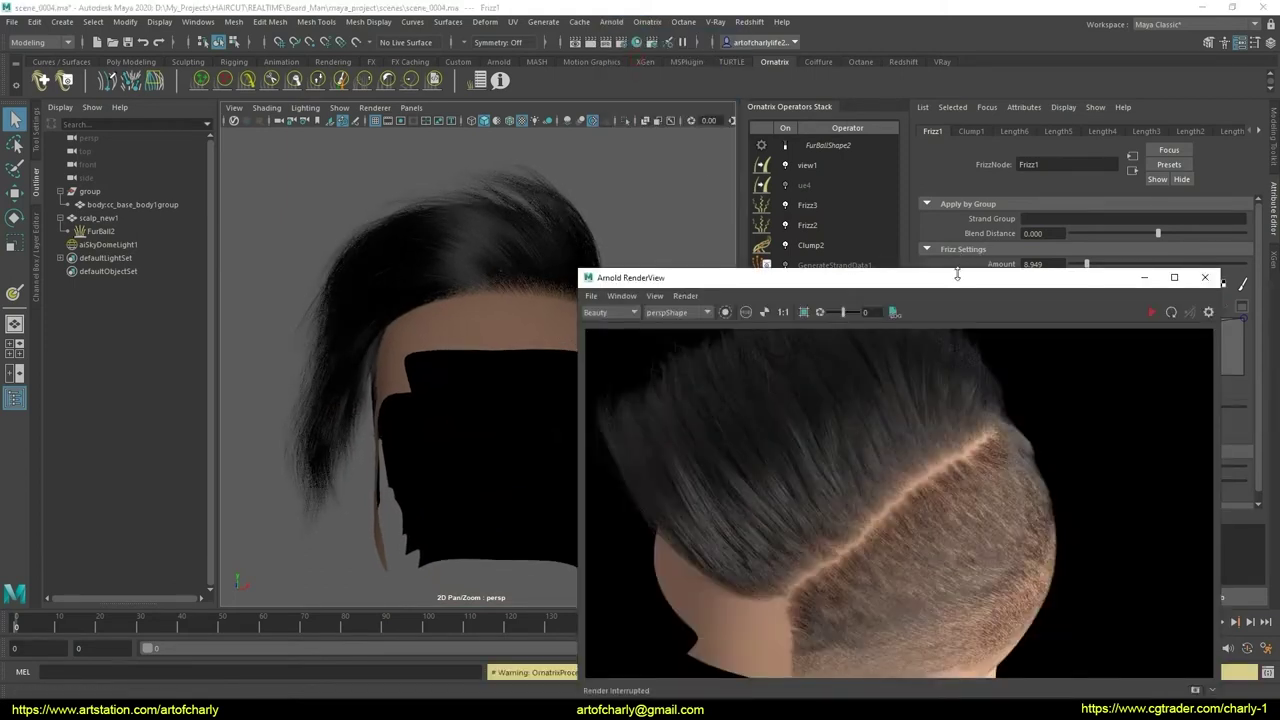
left_click(1150, 315)
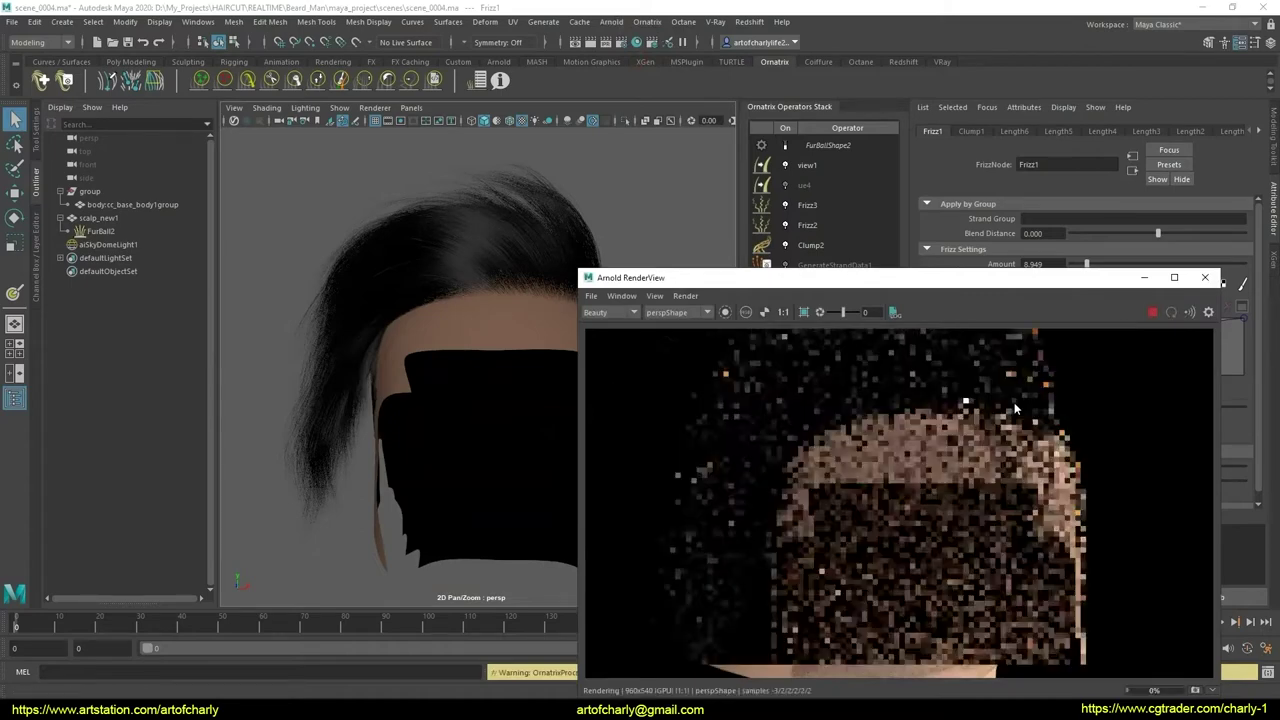
scroll(978, 462, "down", 3)
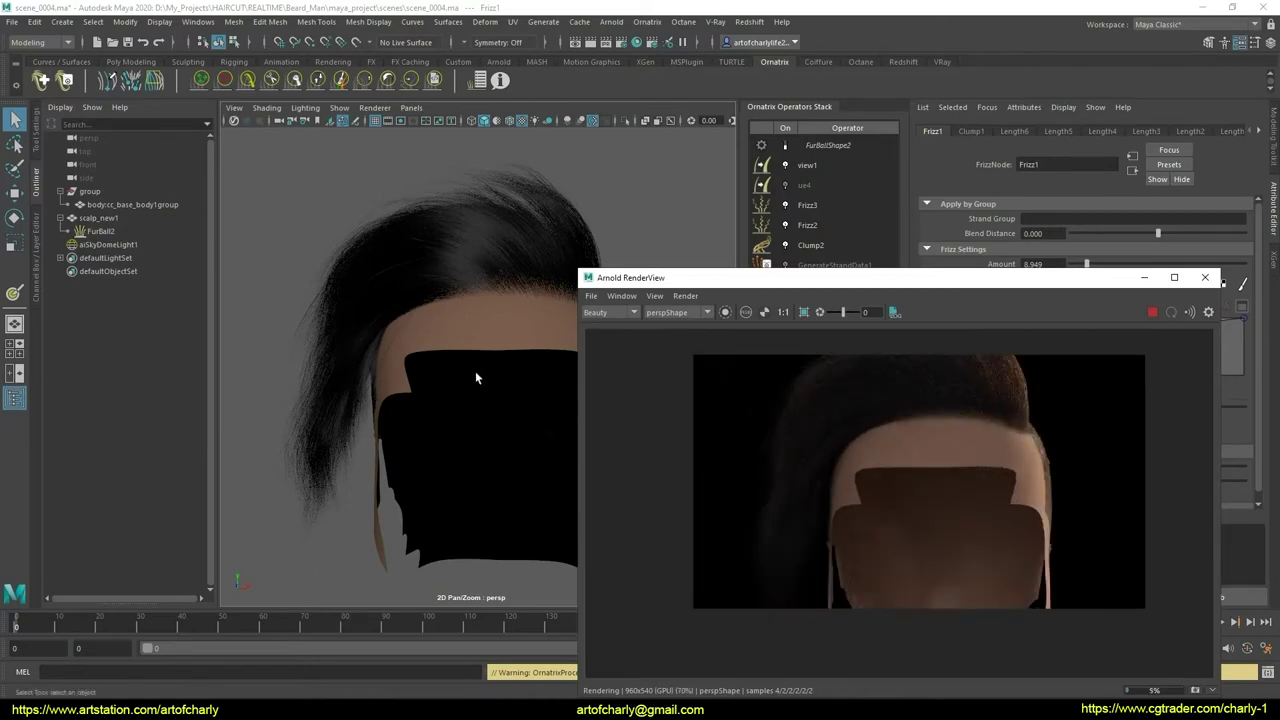
left_click_drag(475, 371, 466, 309, "alt")
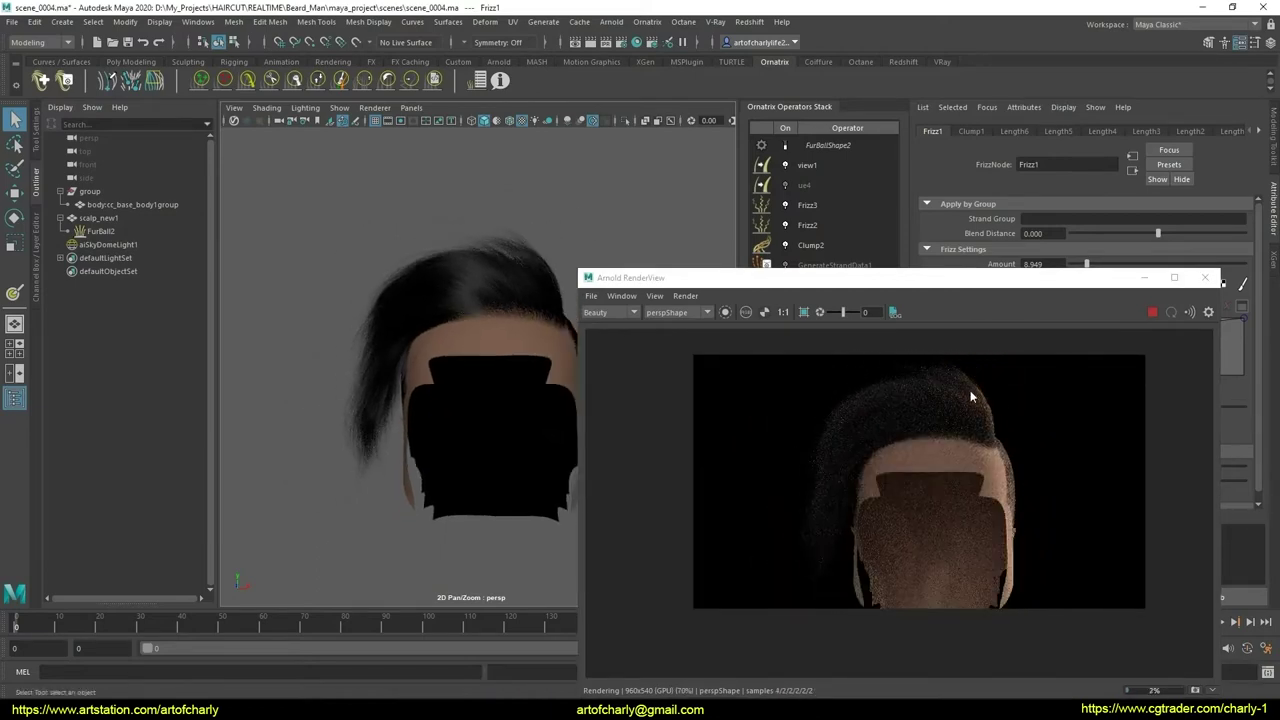
scroll(960, 420, "up", 2)
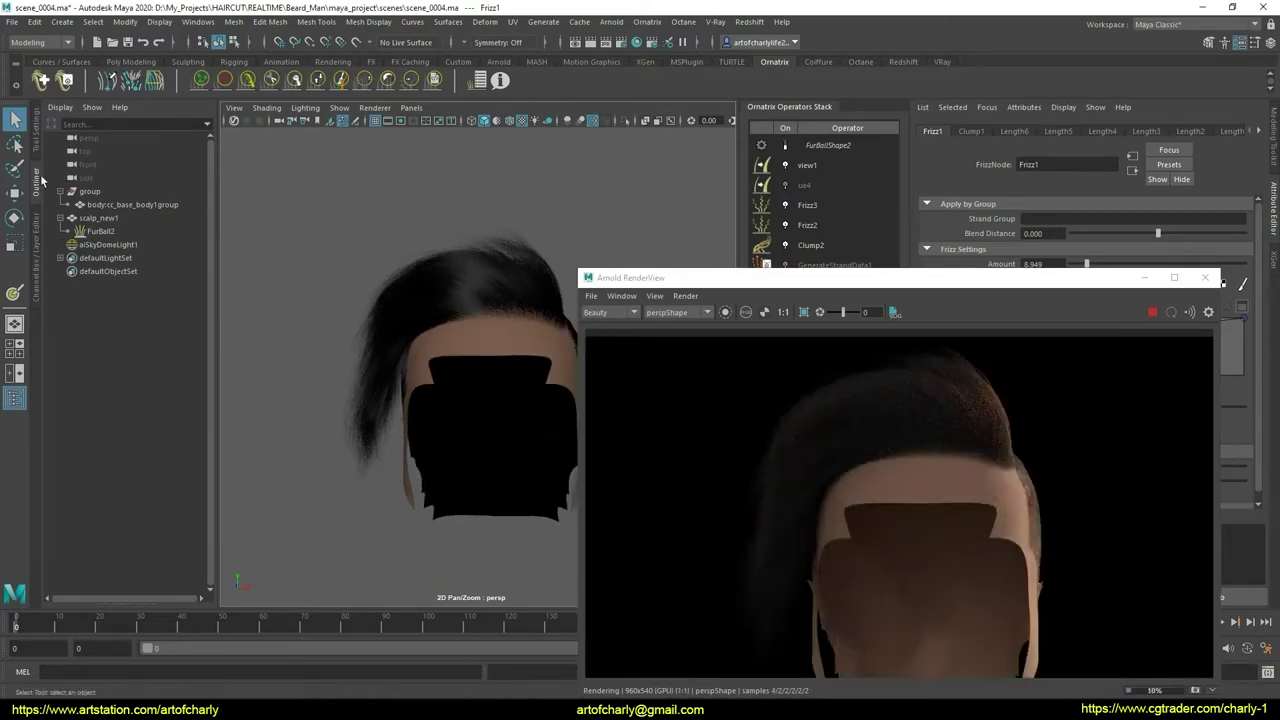
left_click(129, 247)
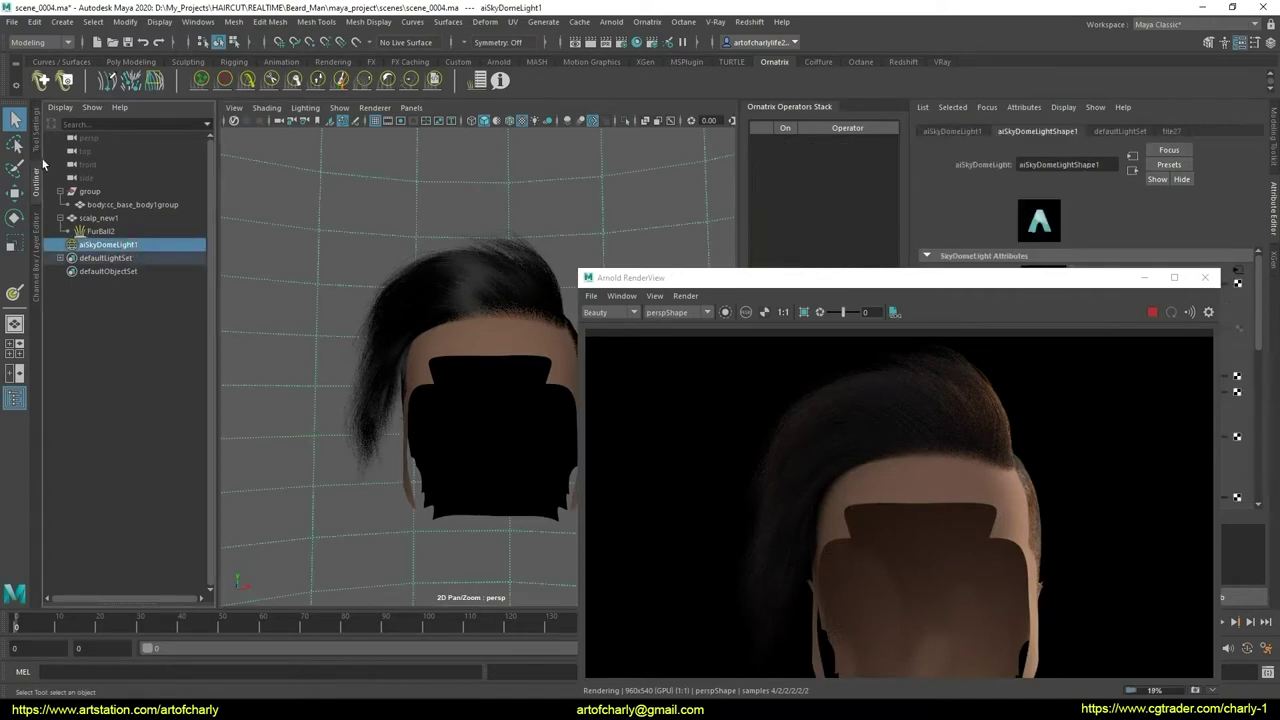
- Slide aiSkyDomeLight1's Rotate Y in the Channel Box to about 213 degrees
left_click(38, 247)
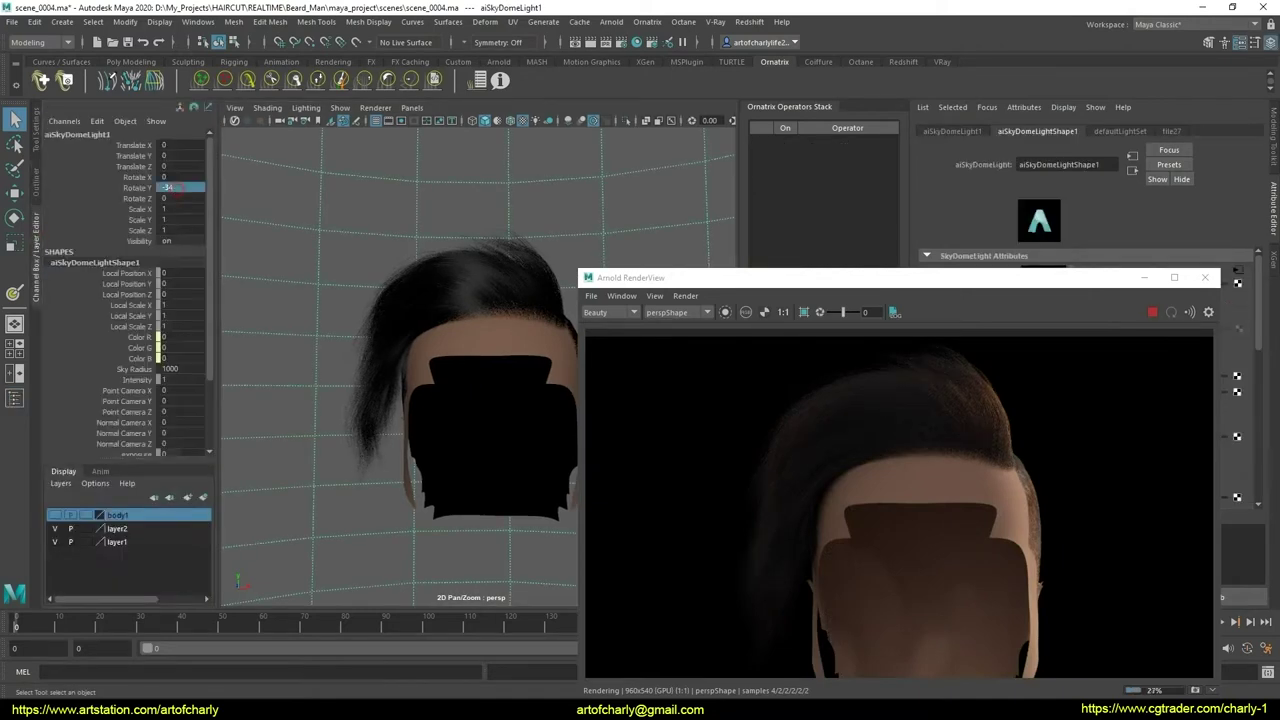
mouse_move(176, 189)
left_mouse_down("ctrl")
mouse_move(374, 189)
mouse_move(356, 189)
left_mouse_up("ctrl")
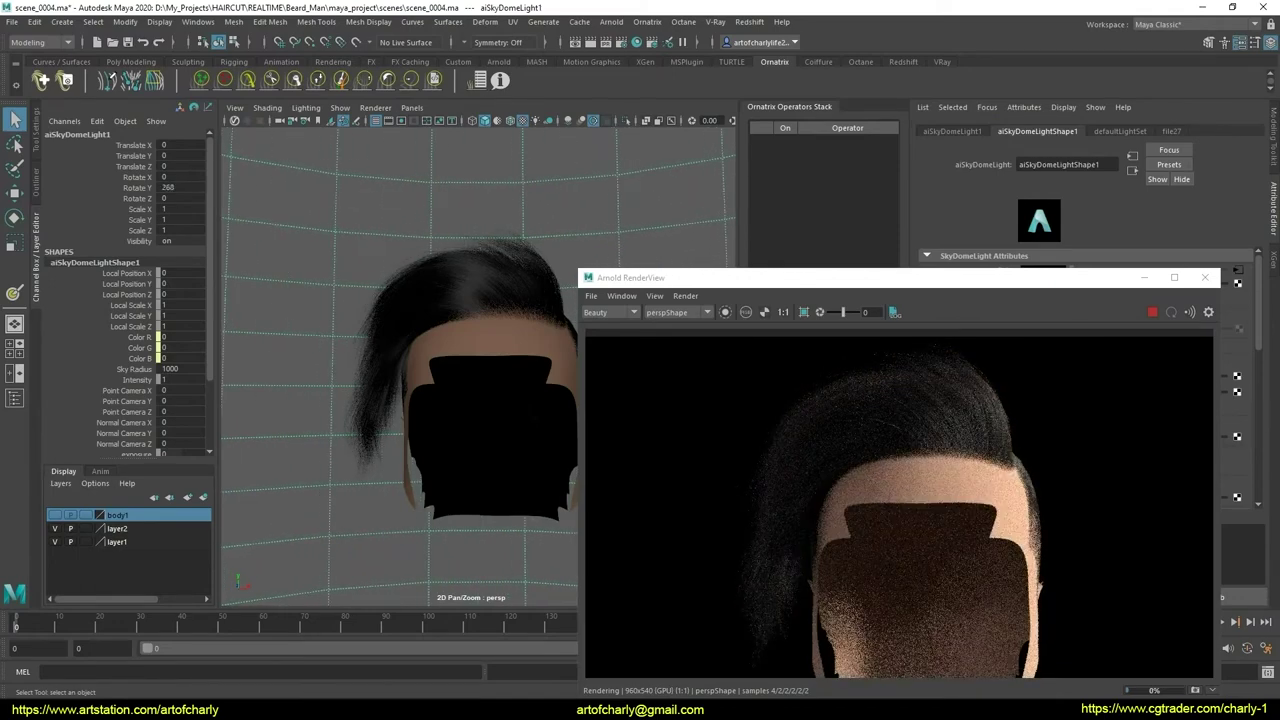
left_click_drag(356, 189, 310, 189, "ctrl")
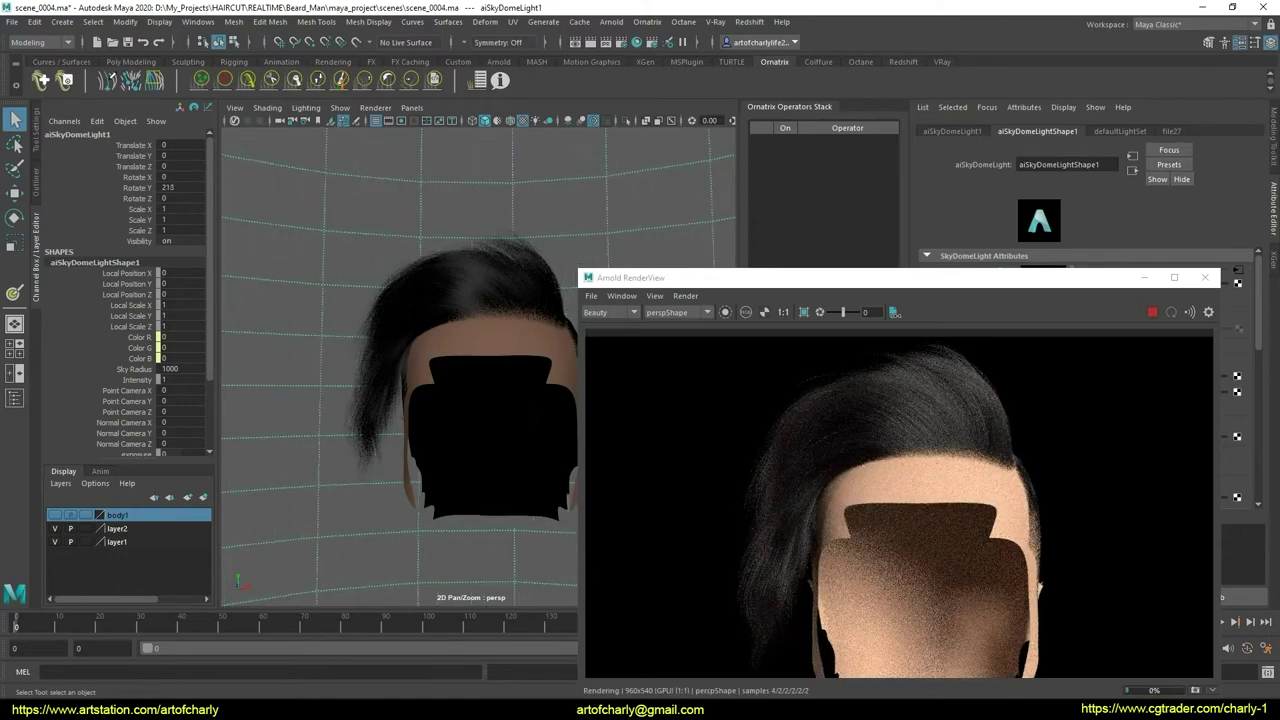
- Stop the live render and close the Arnold RenderView
left_click_drag(927, 281, 899, 153)
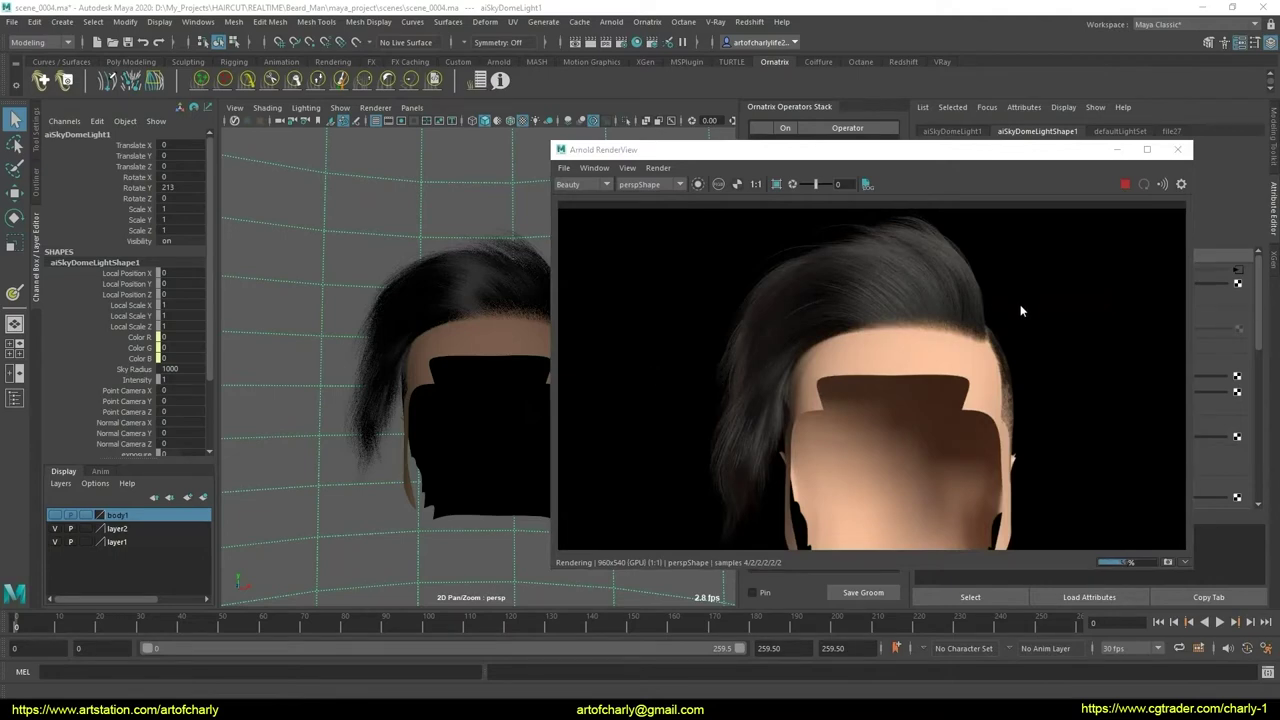
left_click(1125, 185)
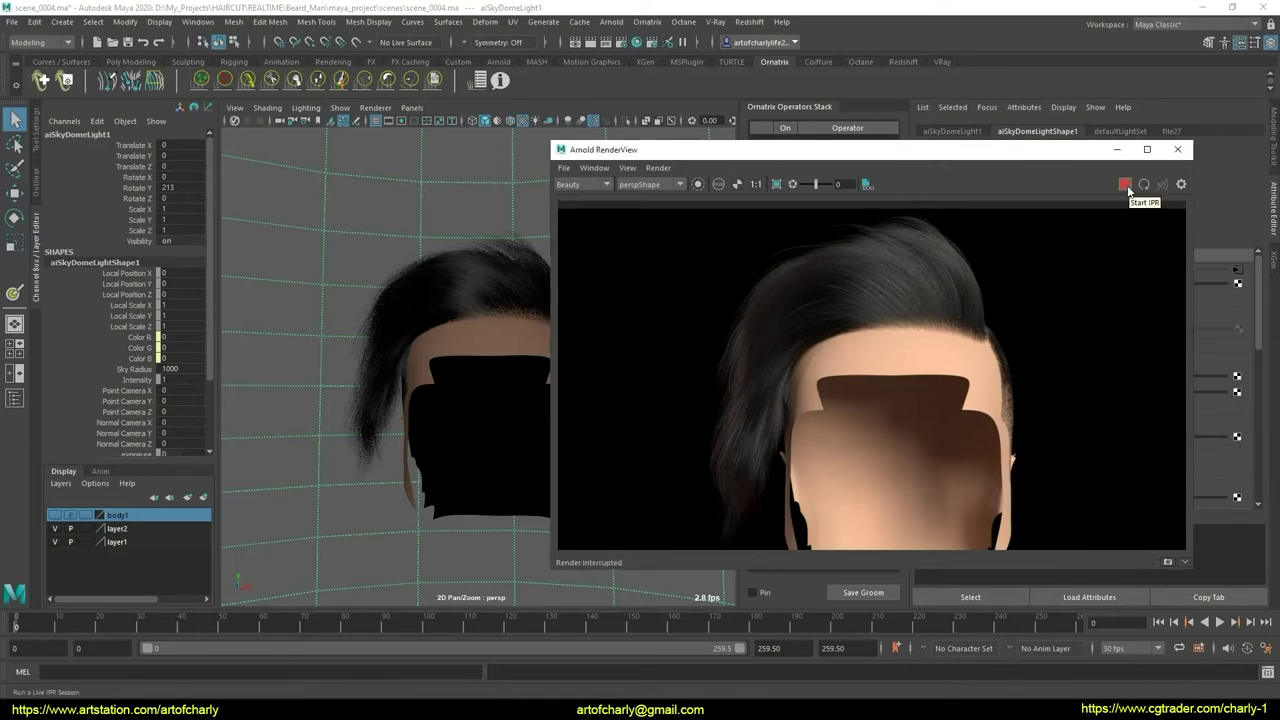
left_click(1178, 150)
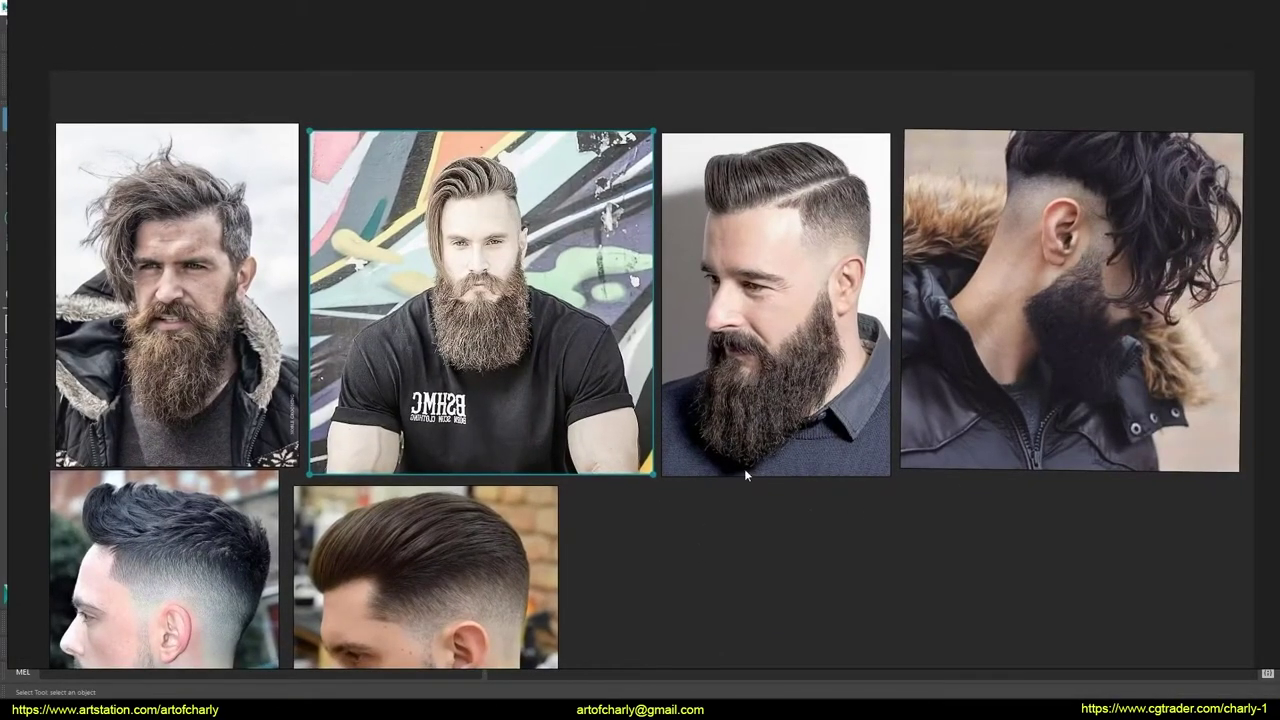
- Regroup the photos: curly-hair photo beside the top-left bearded portrait, beard photos below
scroll(899, 518, "down", 3)
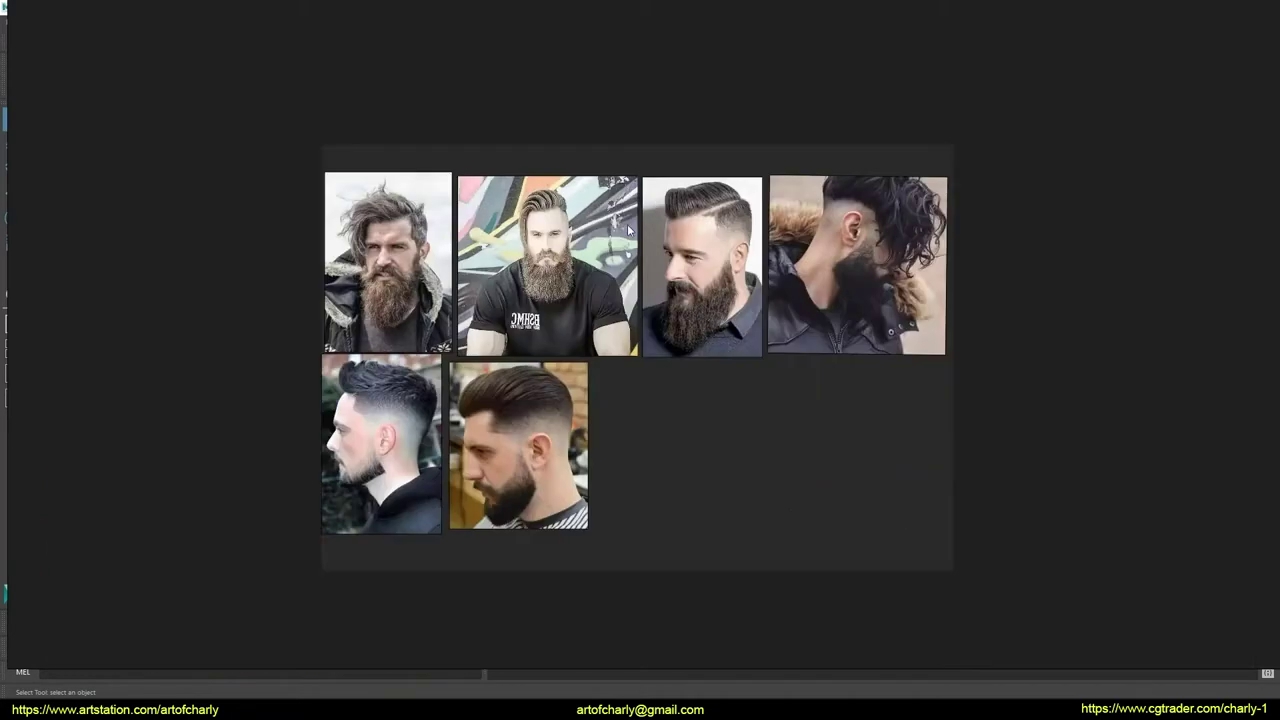
middle_click_drag(627, 224, 547, 238)
mouse_move(480, 134)
left_mouse_down()
mouse_move(587, 272)
mouse_move(1156, 274)
left_mouse_up()
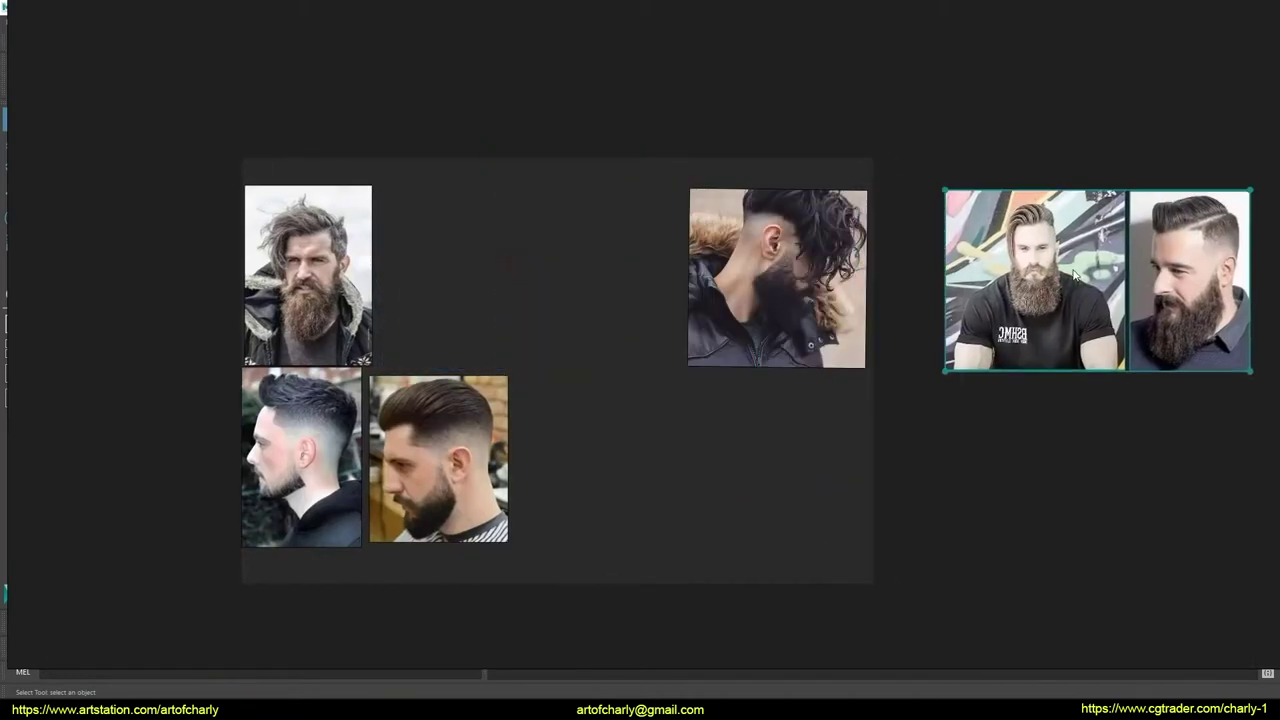
left_click(885, 436)
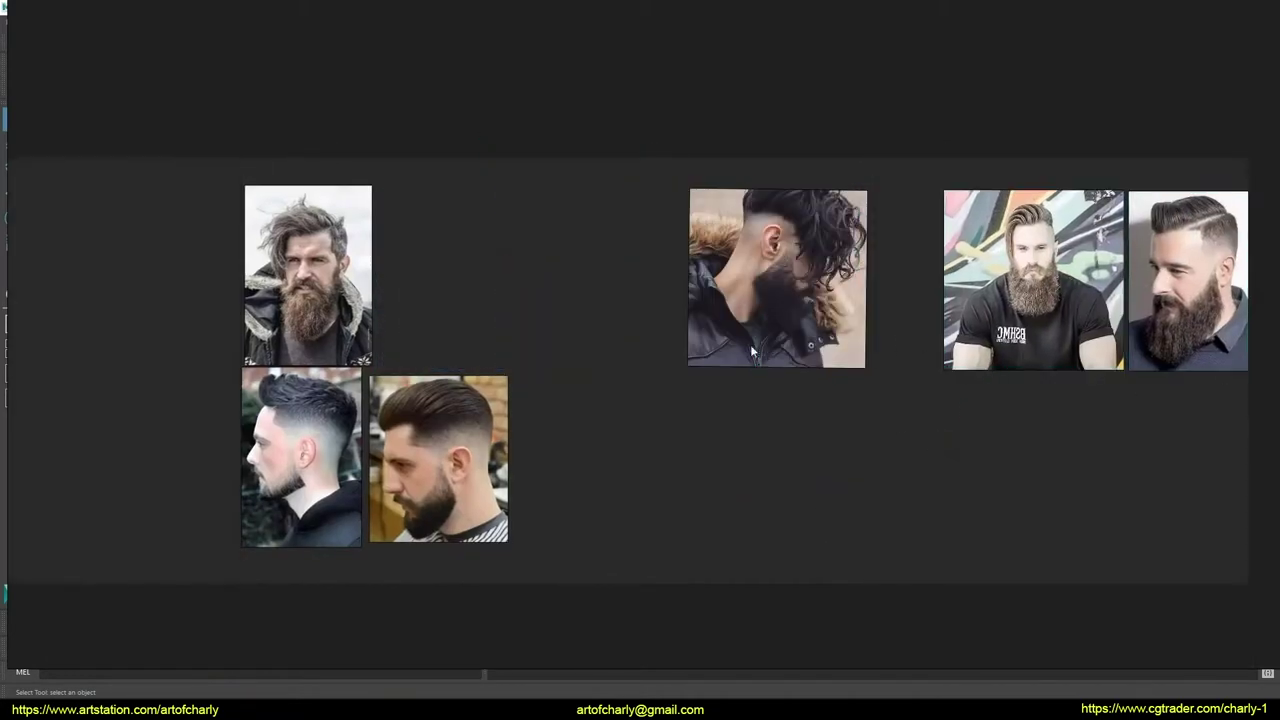
left_click_drag(699, 289, 456, 267)
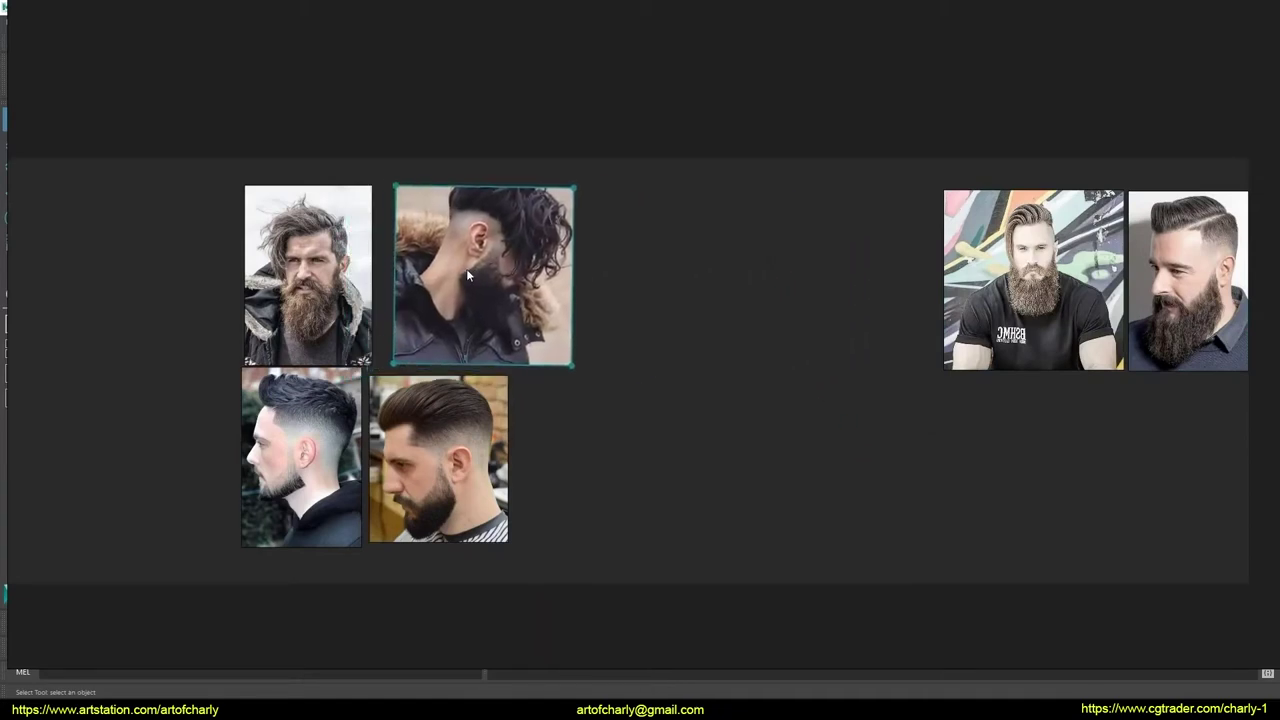
mouse_move(840, 114)
left_mouse_down()
mouse_move(1252, 384)
mouse_move(829, 577)
left_mouse_up()
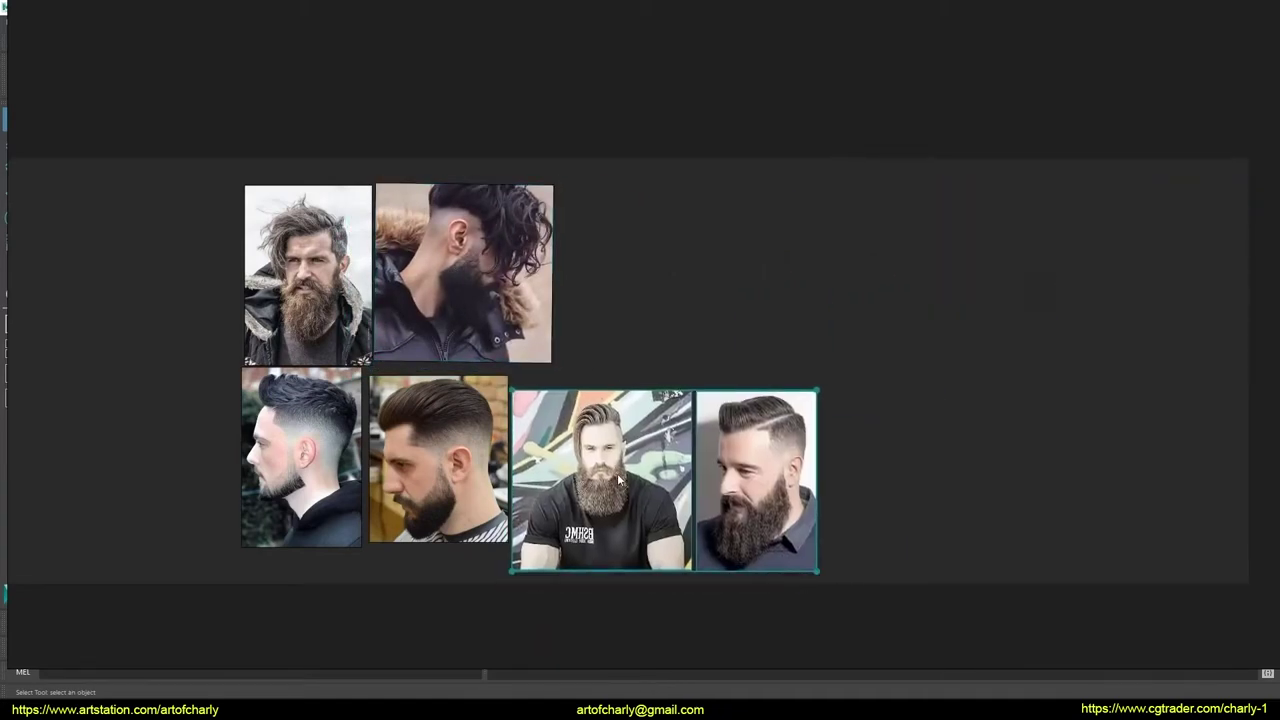
left_click(829, 577)
- Shrink the two beard photos and the bottom row of four photos, then zoom in
mouse_move(528, 383)
left_mouse_down()
mouse_move(792, 570)
mouse_move(774, 545)
left_mouse_up()
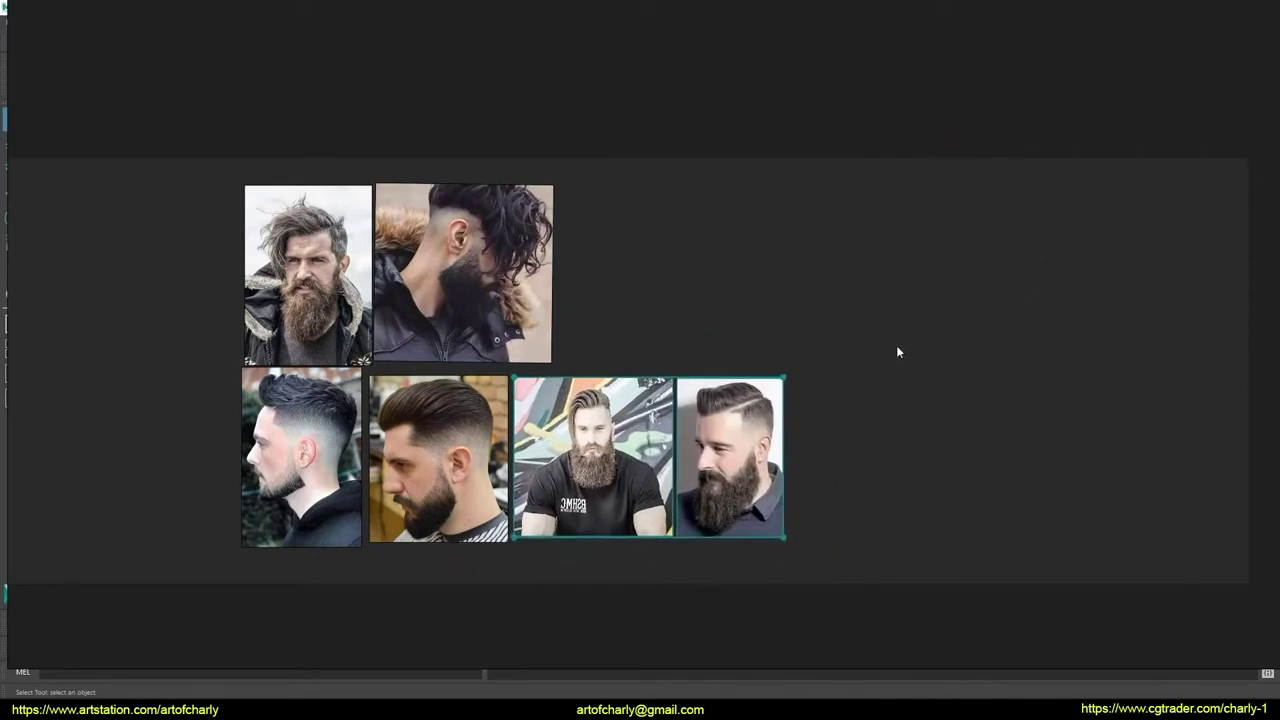
left_click_drag(896, 345, 269, 674)
left_click_drag(146, 448, 791, 571)
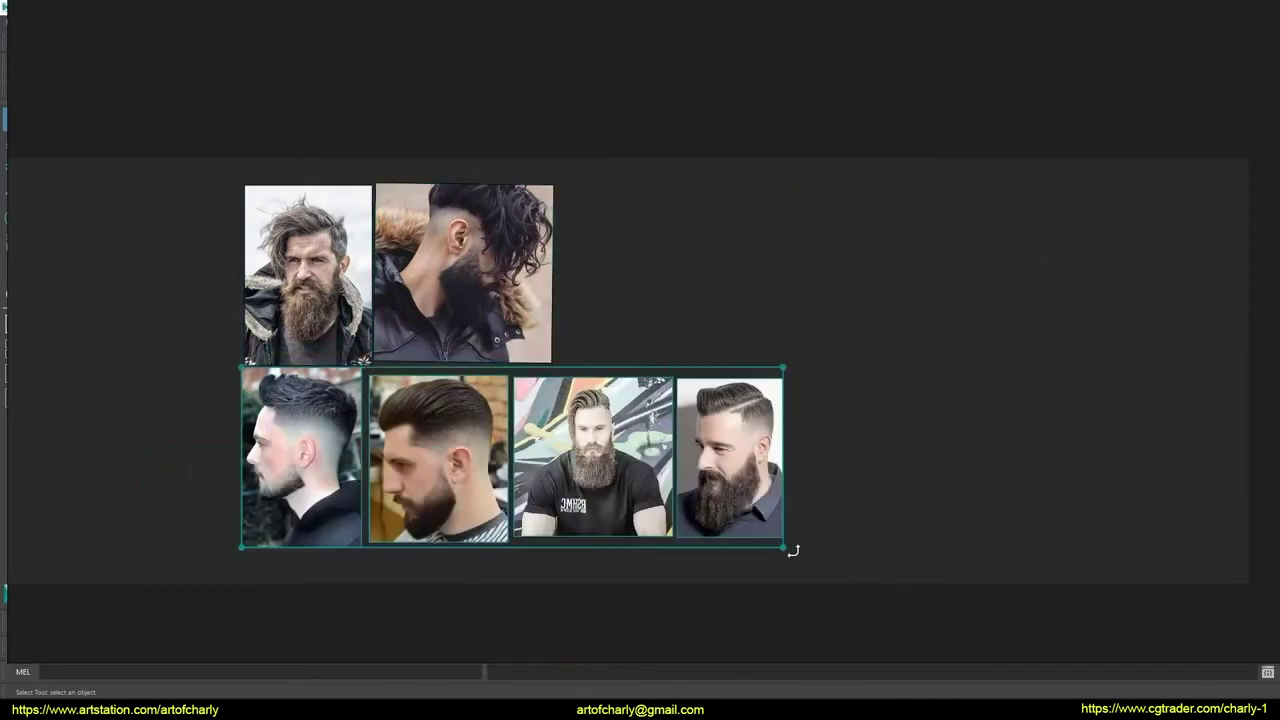
left_click_drag(702, 521, 744, 532)
left_click_drag(781, 546, 550, 478)
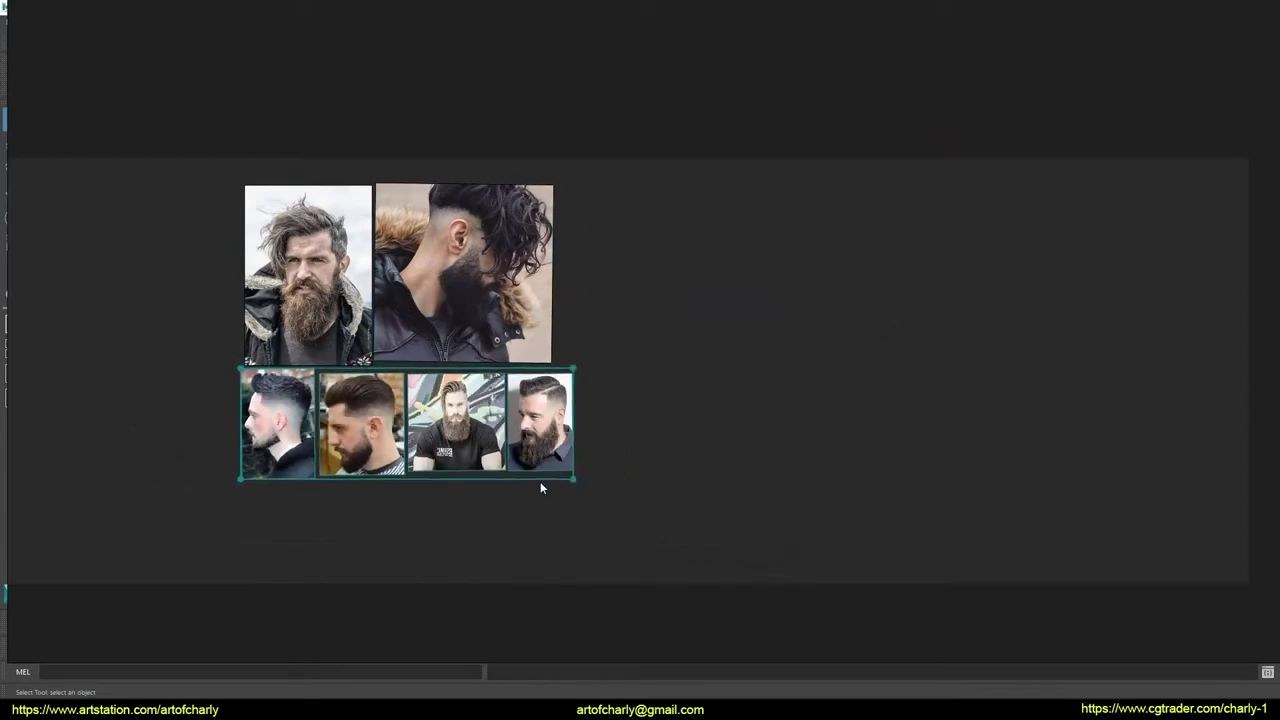
left_click(626, 497)
scroll(453, 242, "up", 5)
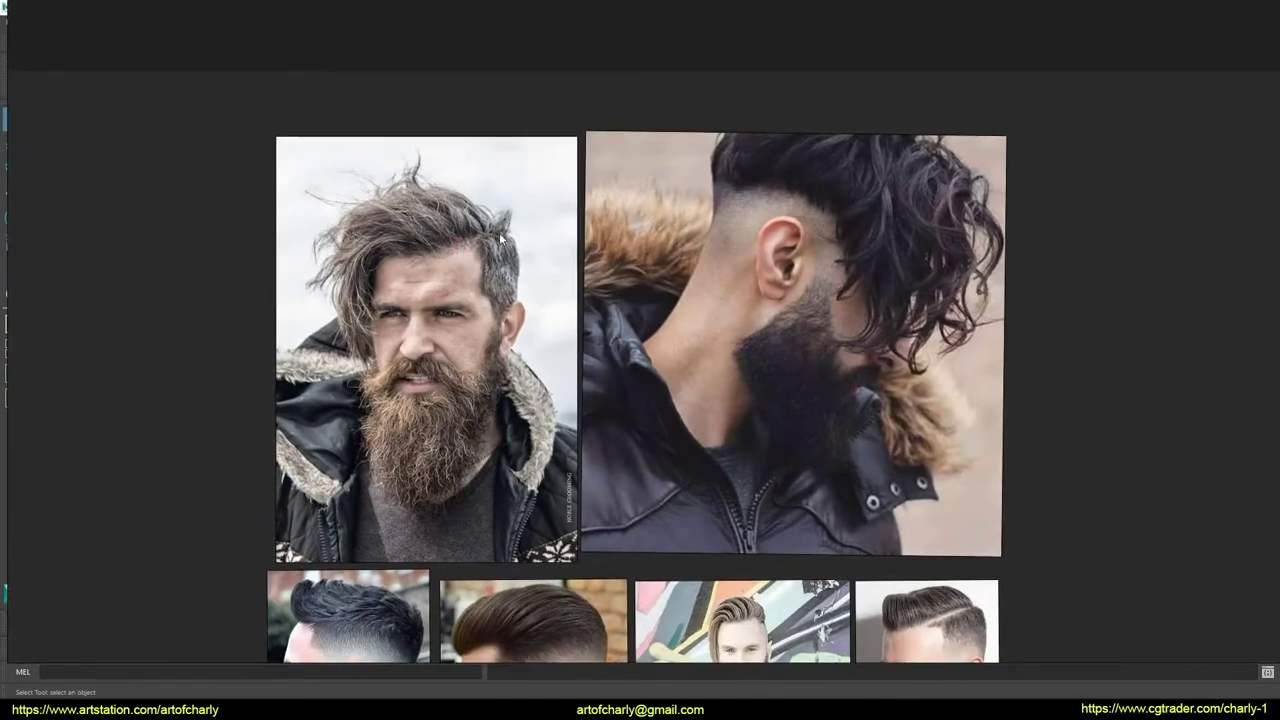
- Mark the bearded man's windswept hair, link it to the curly-haired photo, then clear the marks
left_click_drag(500, 237, 480, 242)
mouse_move(585, 229)
left_mouse_down()
mouse_move(905, 215)
mouse_move(860, 330)
left_mouse_up()
key("Escape")
- Shift and zoom the board so both reference photos fit the view
middle_click_drag(890, 244, 819, 206, "alt")
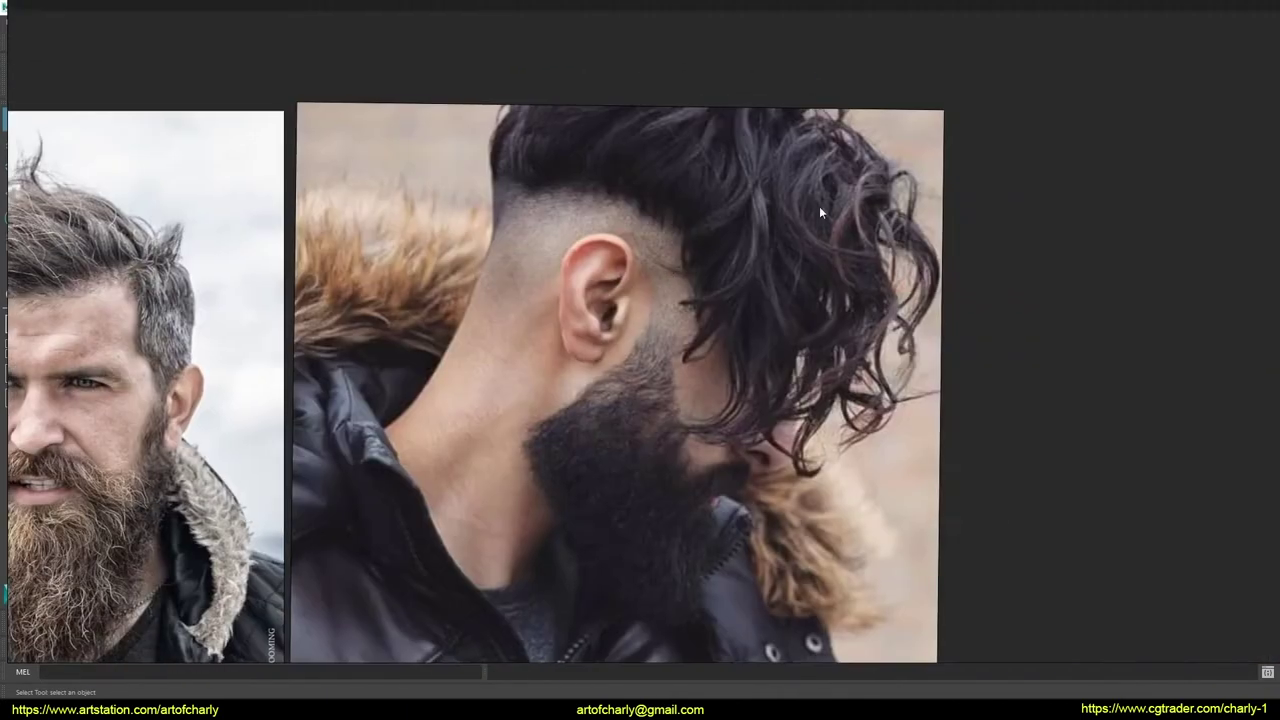
mouse_move(819, 206)
right_mouse_down("alt")
mouse_move(863, 249)
mouse_move(669, 258)
right_mouse_up("alt")
middle_click_drag(669, 258, 565, 252, "alt")
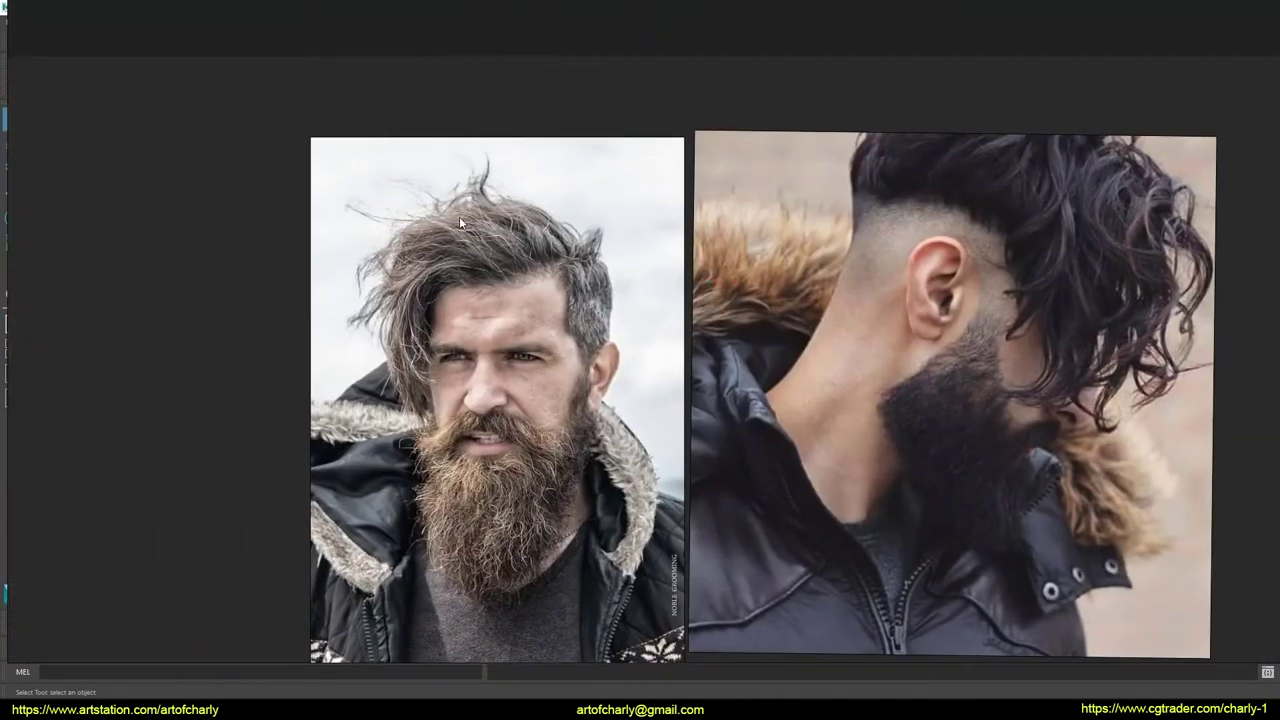
scroll(459, 216, "up", 4)
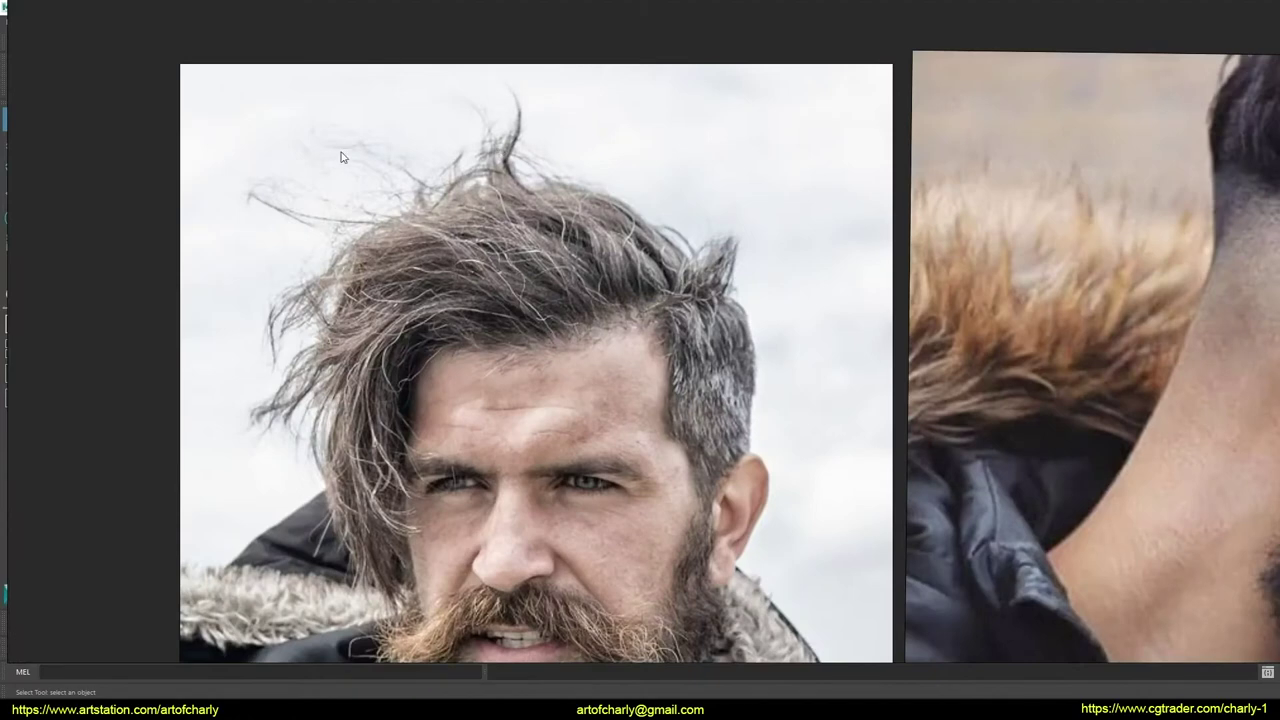
scroll(595, 317, "down", 3)
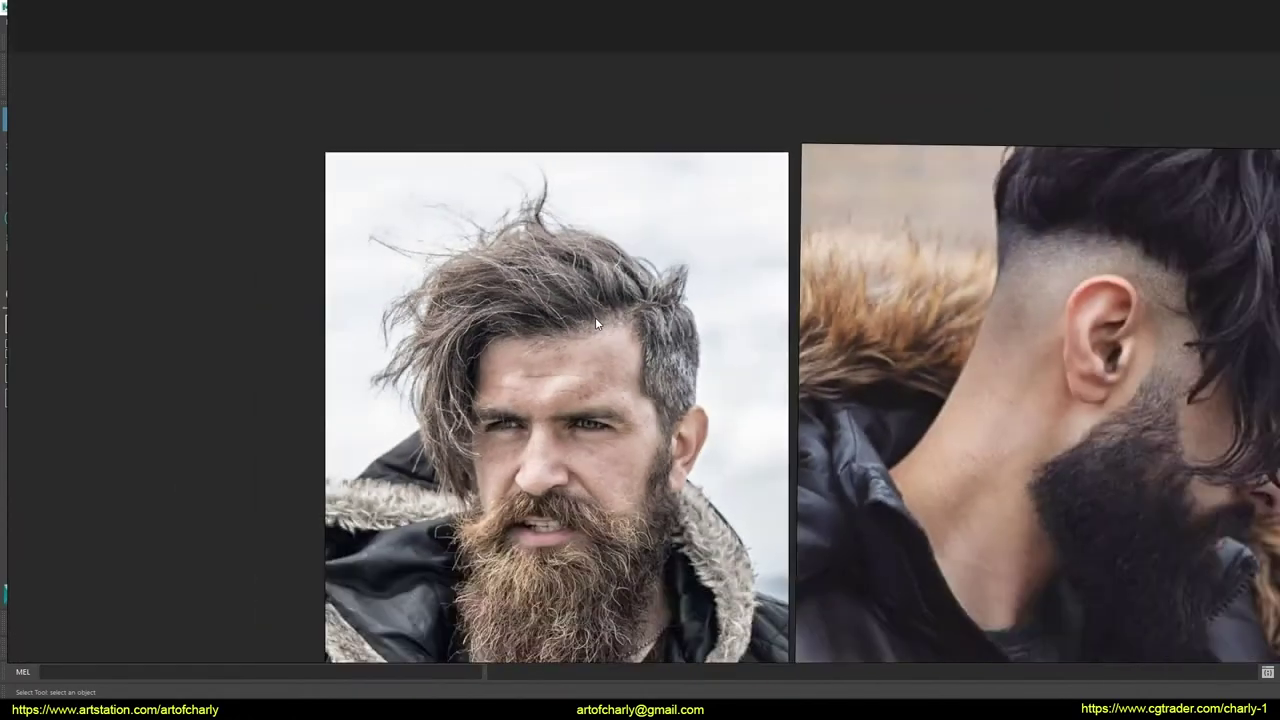
middle_click_drag(706, 329, 662, 291, "alt")
scroll(387, 261, "up", 3)
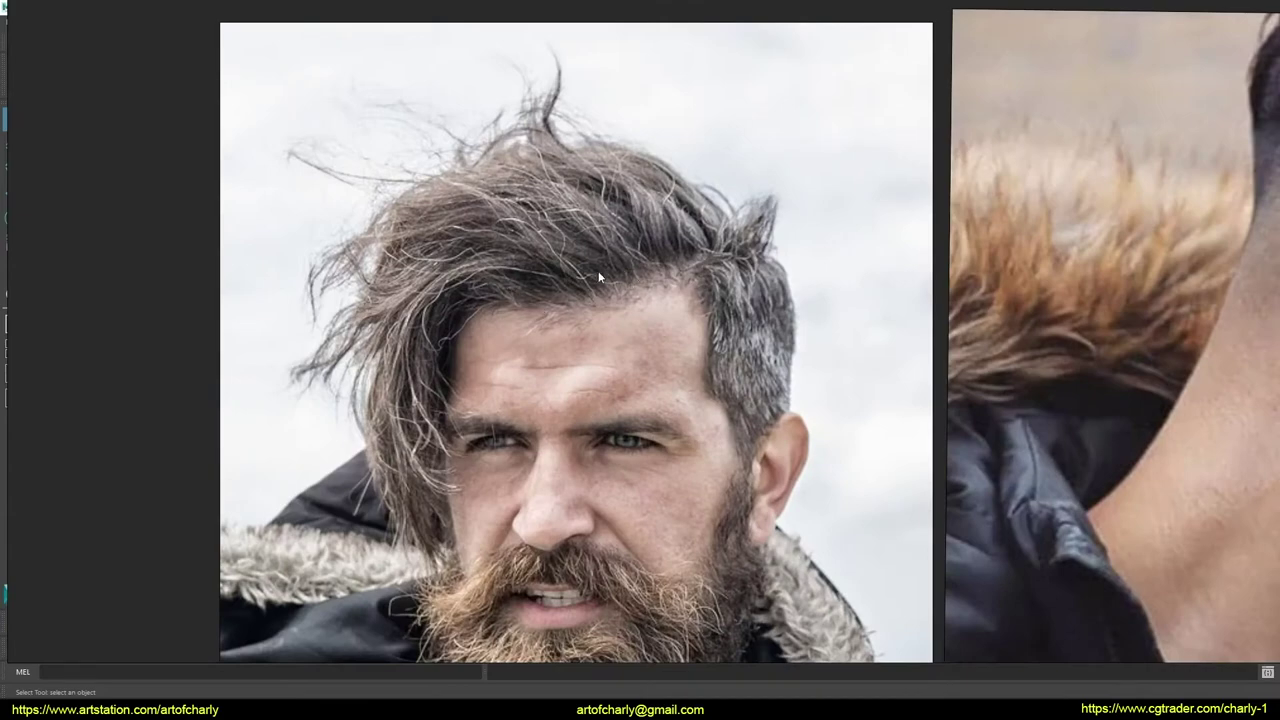
- Frame the curly-haired photo to fill the view and zoom in on it
key("f")
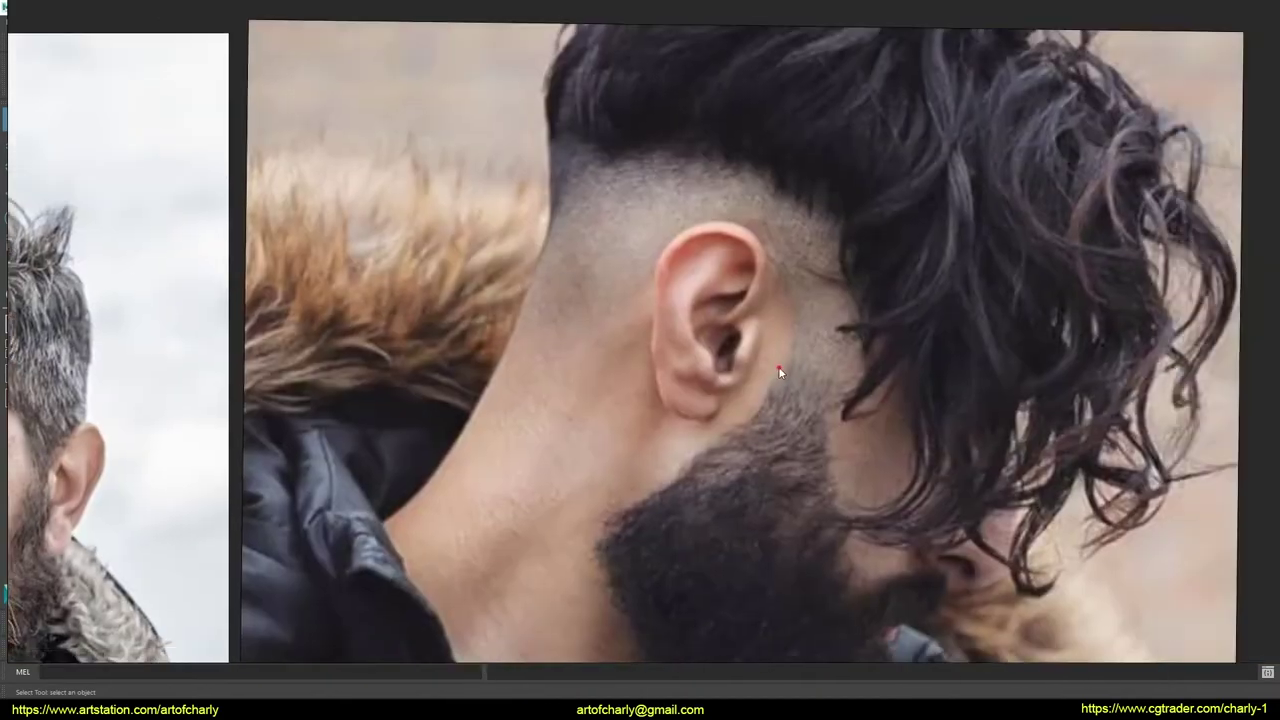
scroll(735, 352, "down", 3)
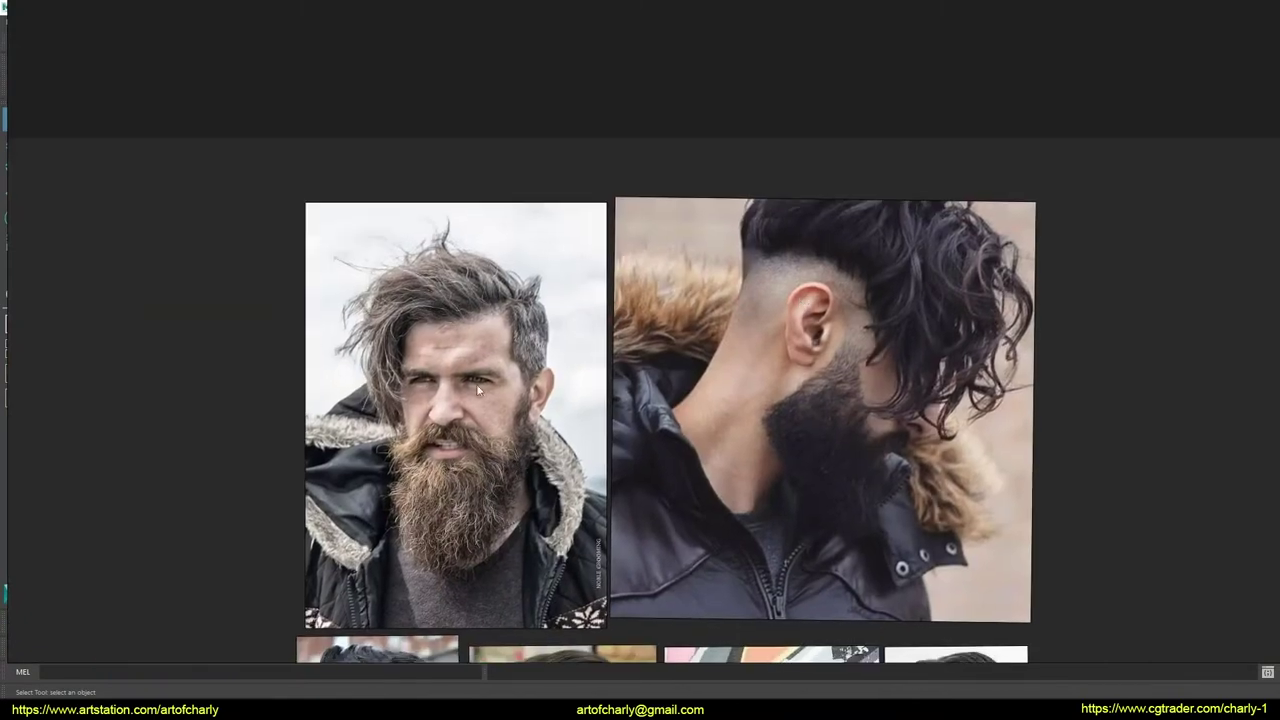
scroll(519, 410, "up", 3)
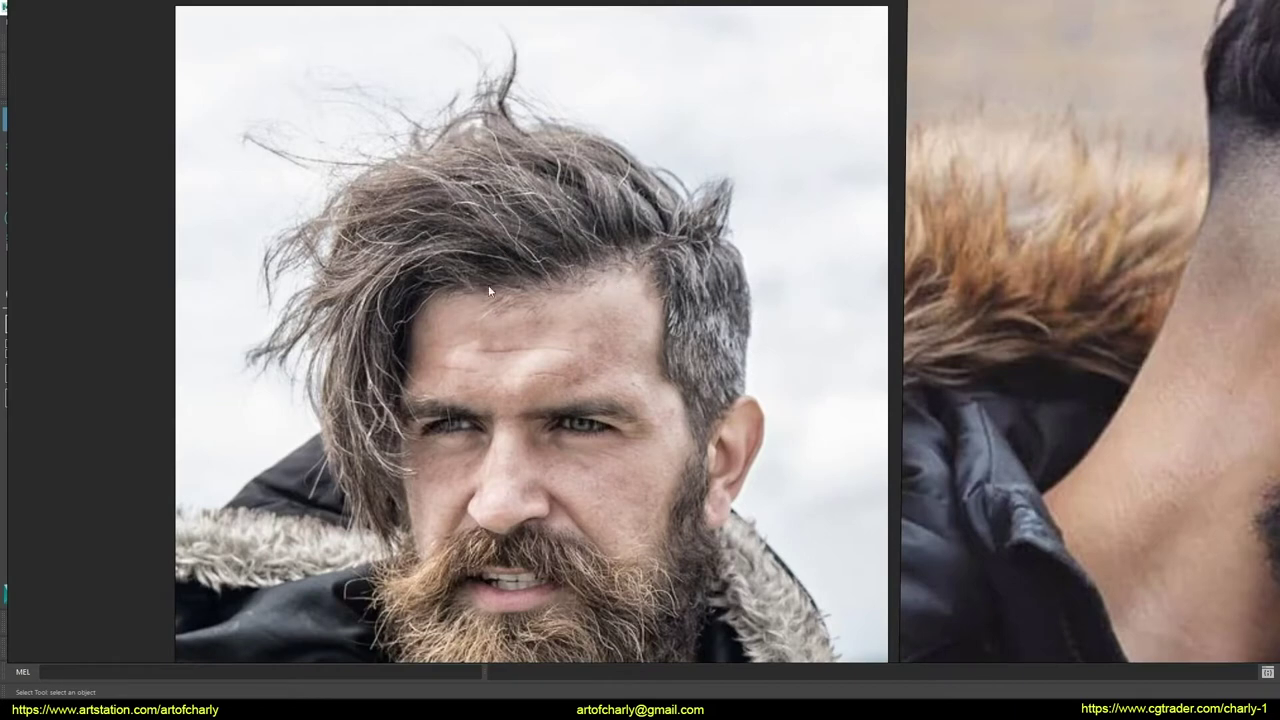
scroll(487, 265, "down", 3)
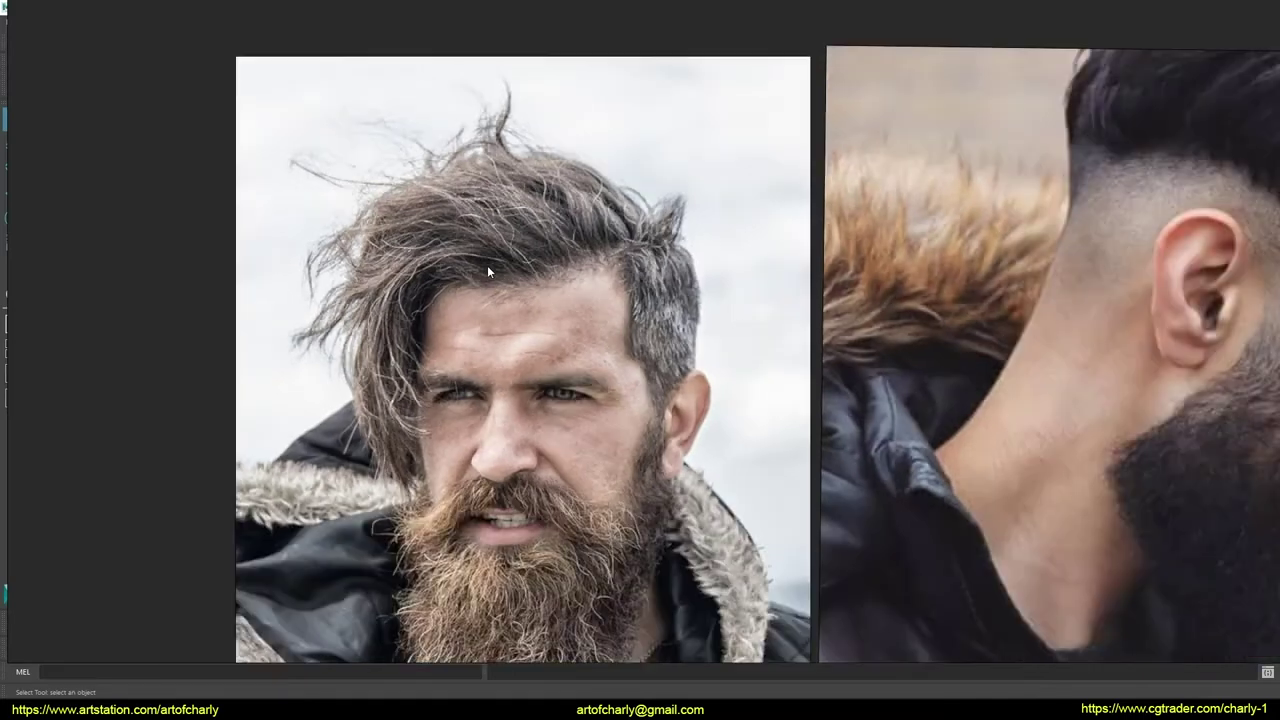
scroll(487, 265, "down", 2)
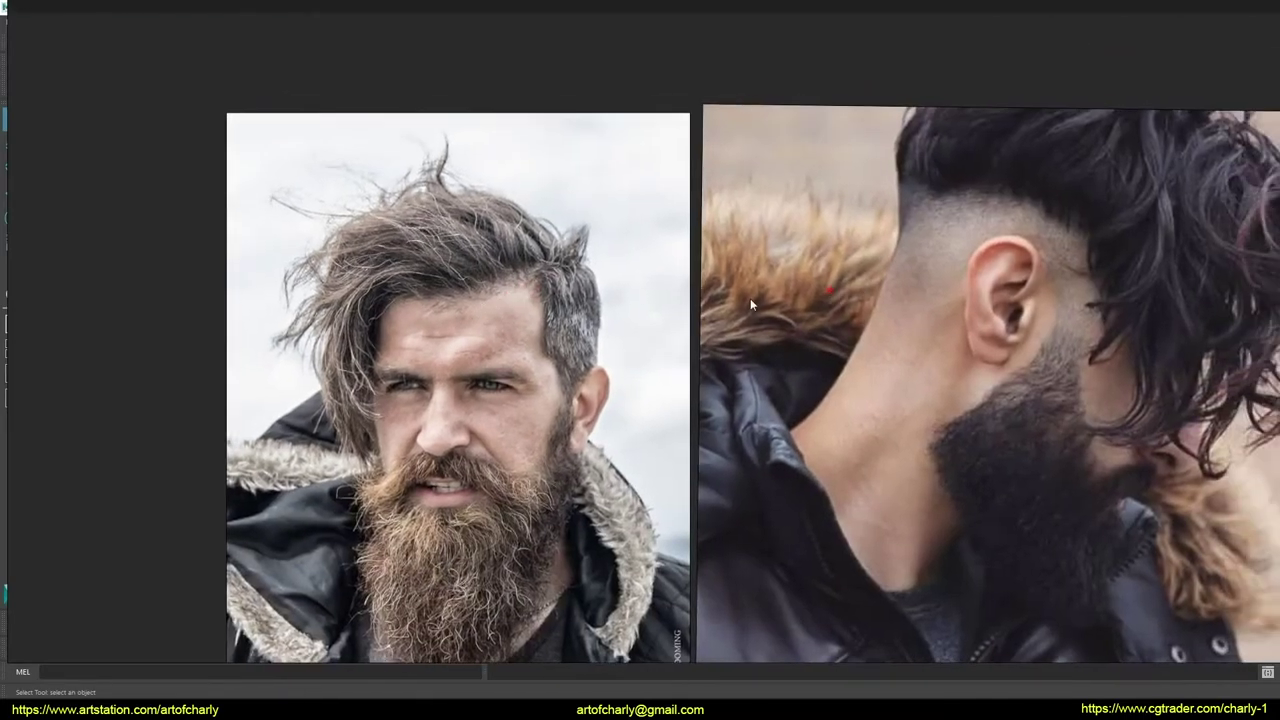
- Pan both photos left and zoom in and out to study the hair details
middle_click_drag(507, 287, 341, 298, "alt")
scroll(443, 283, "up", 2)
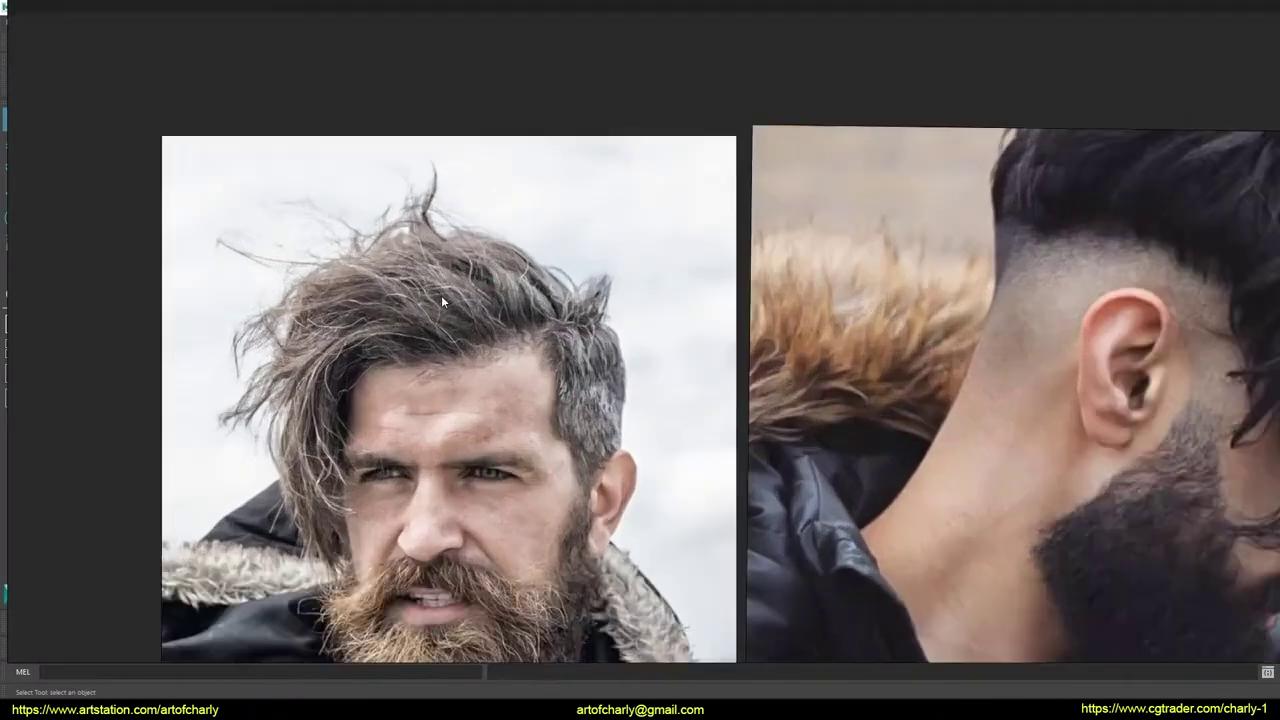
scroll(441, 295, "up", 1)
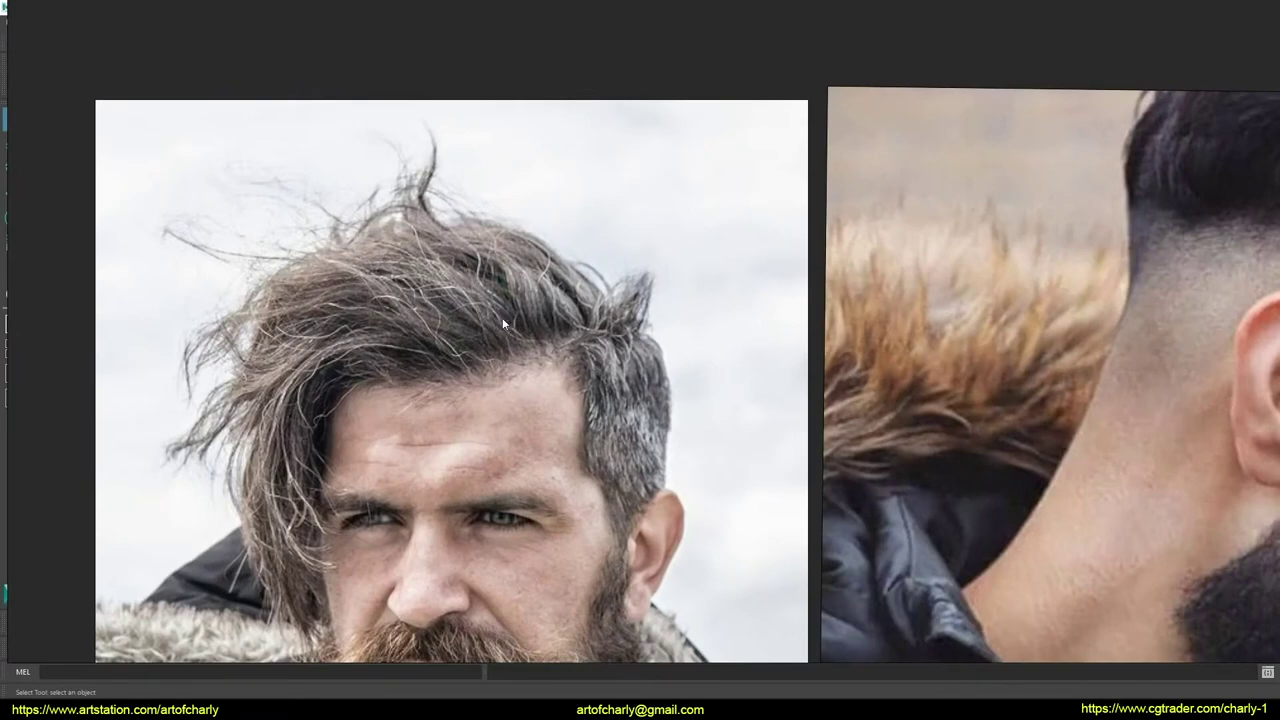
scroll(460, 342, "down", 1)
scroll(443, 343, "up", 3)
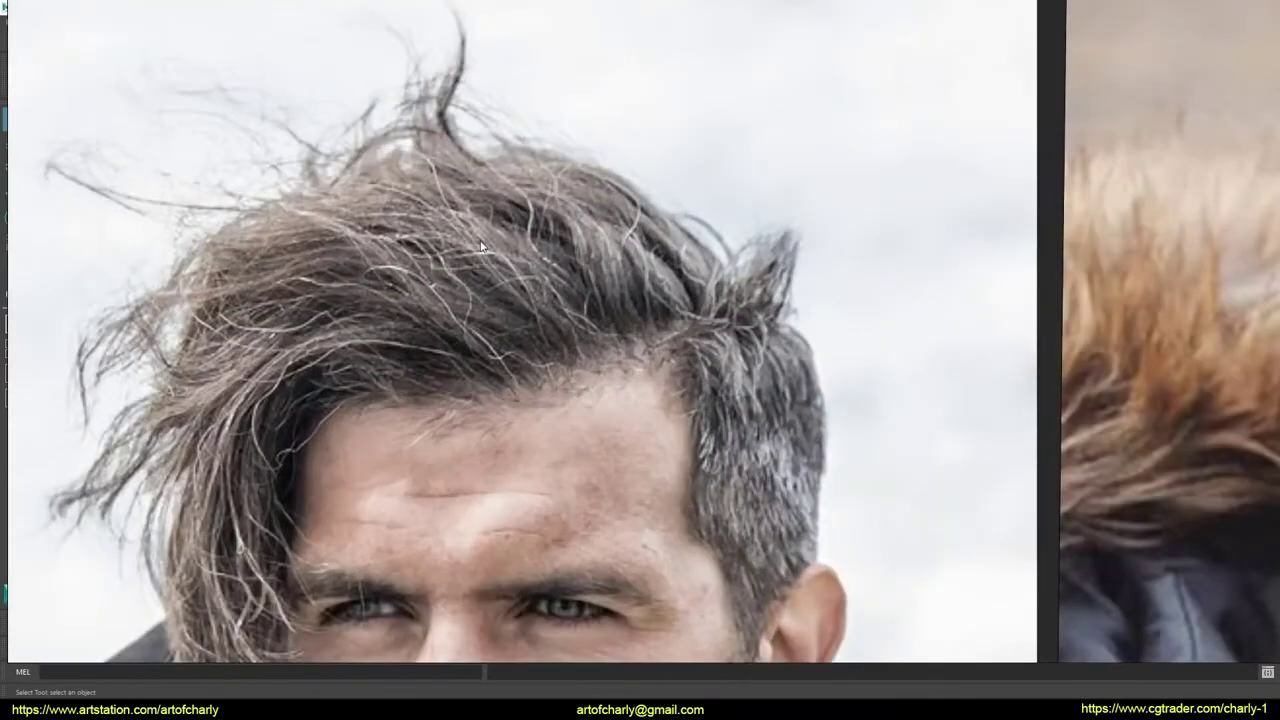
scroll(424, 321, "down", 2)
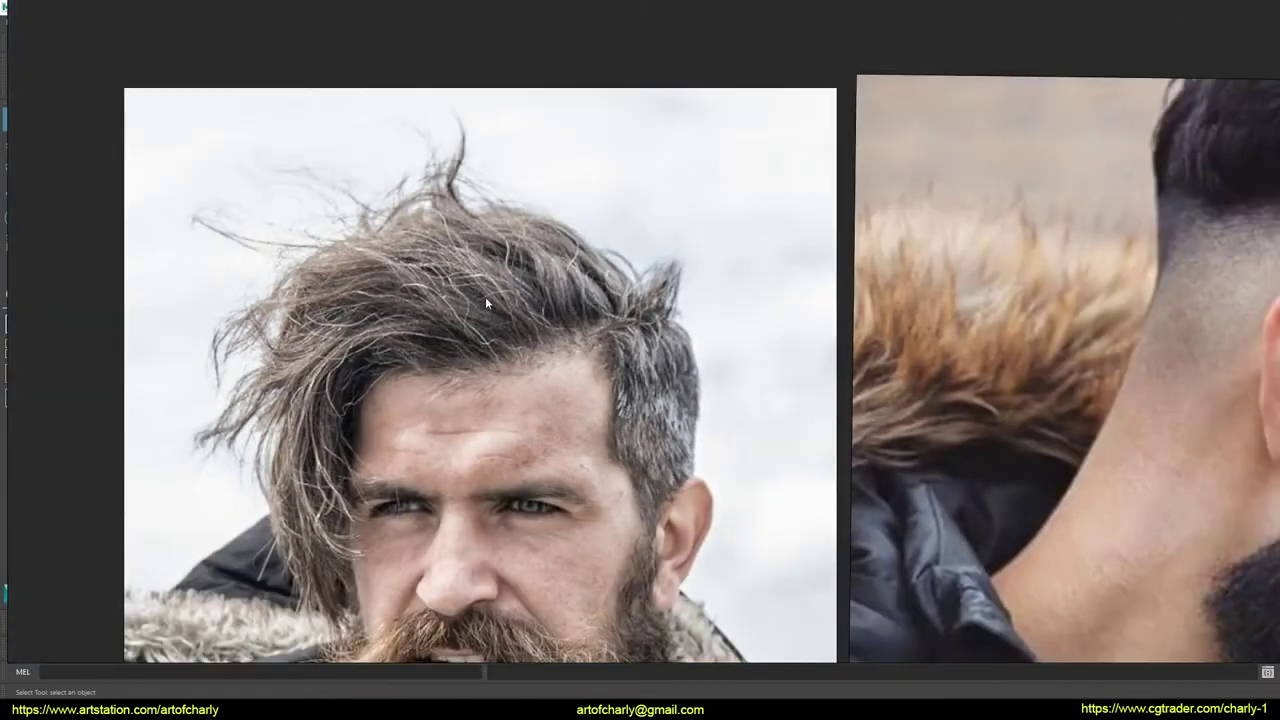
scroll(557, 320, "down", 2)
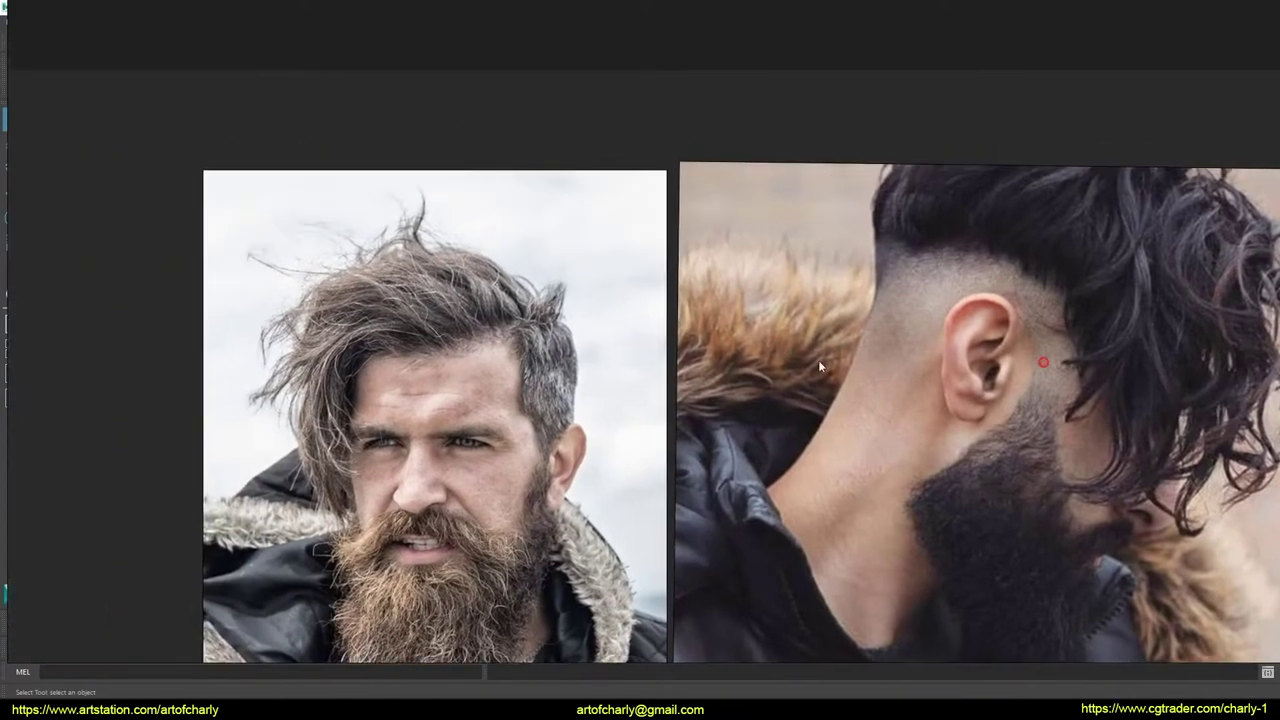
scroll(391, 358, "up", 3)
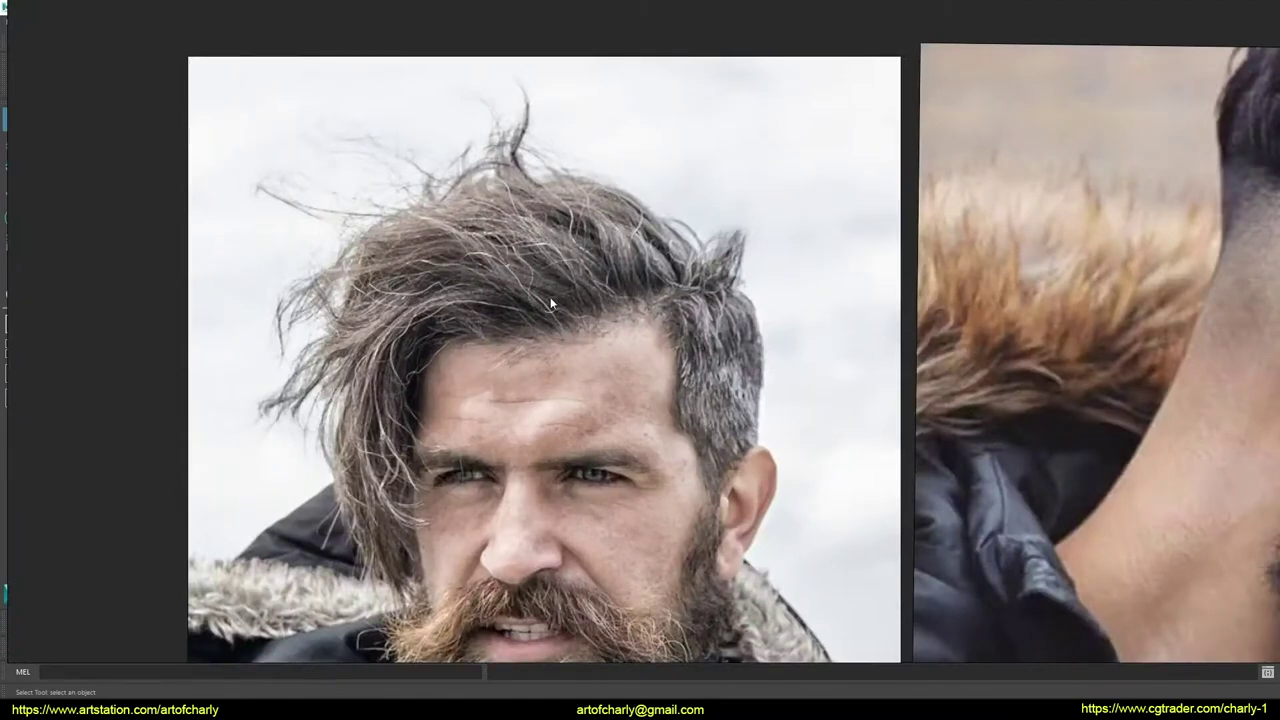
scroll(566, 332, "up", 3)
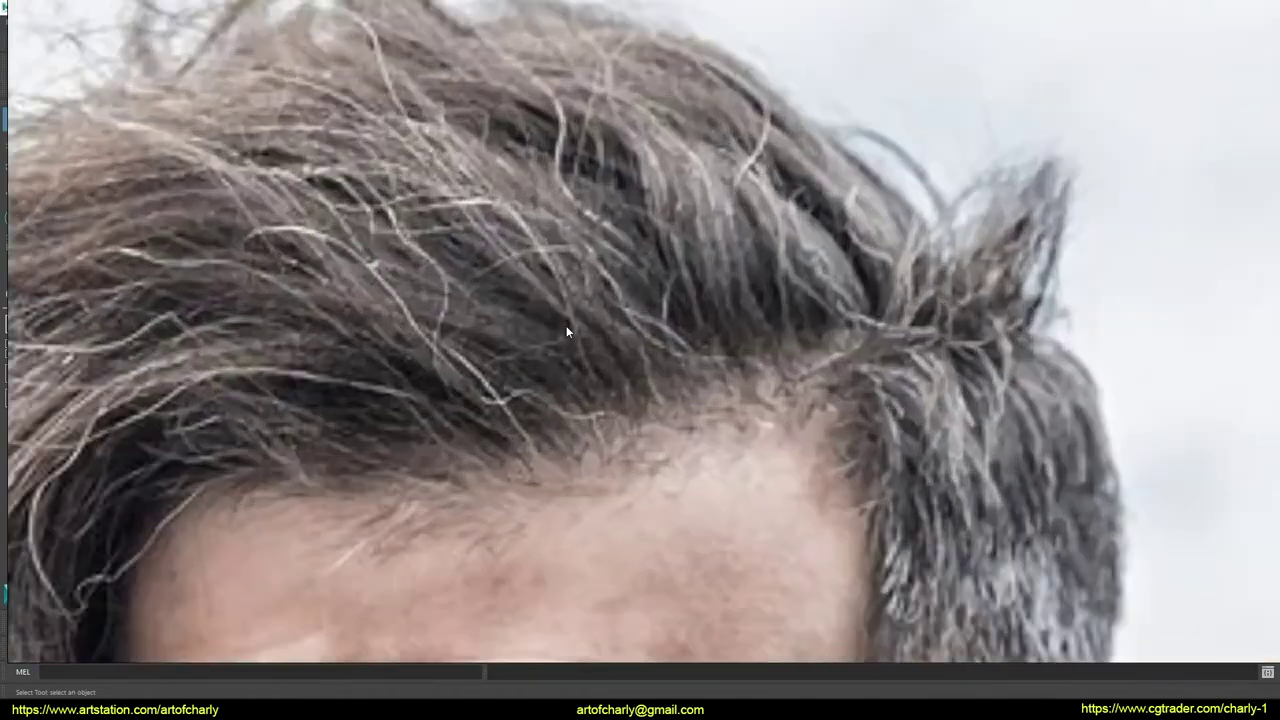
scroll(610, 350, "down", 5)
scroll(574, 331, "up", 1)
scroll(600, 338, "down", 2)
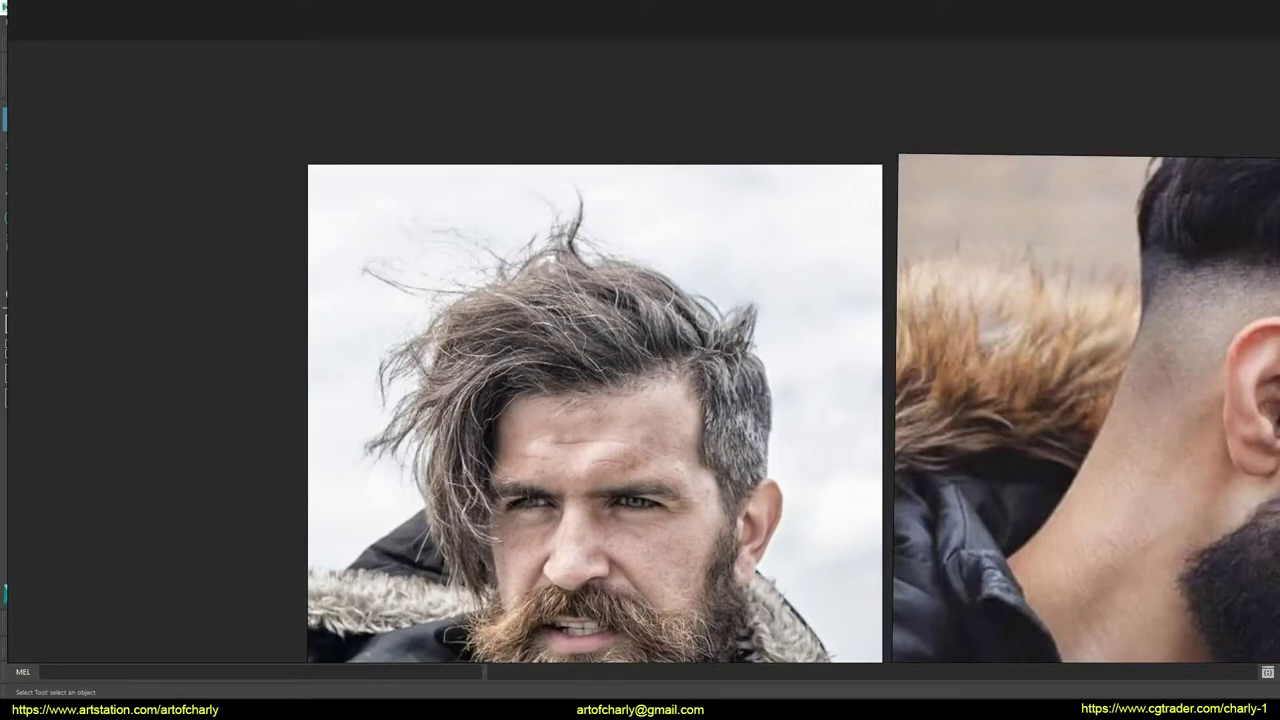
scroll(462, 382, "down", 2)
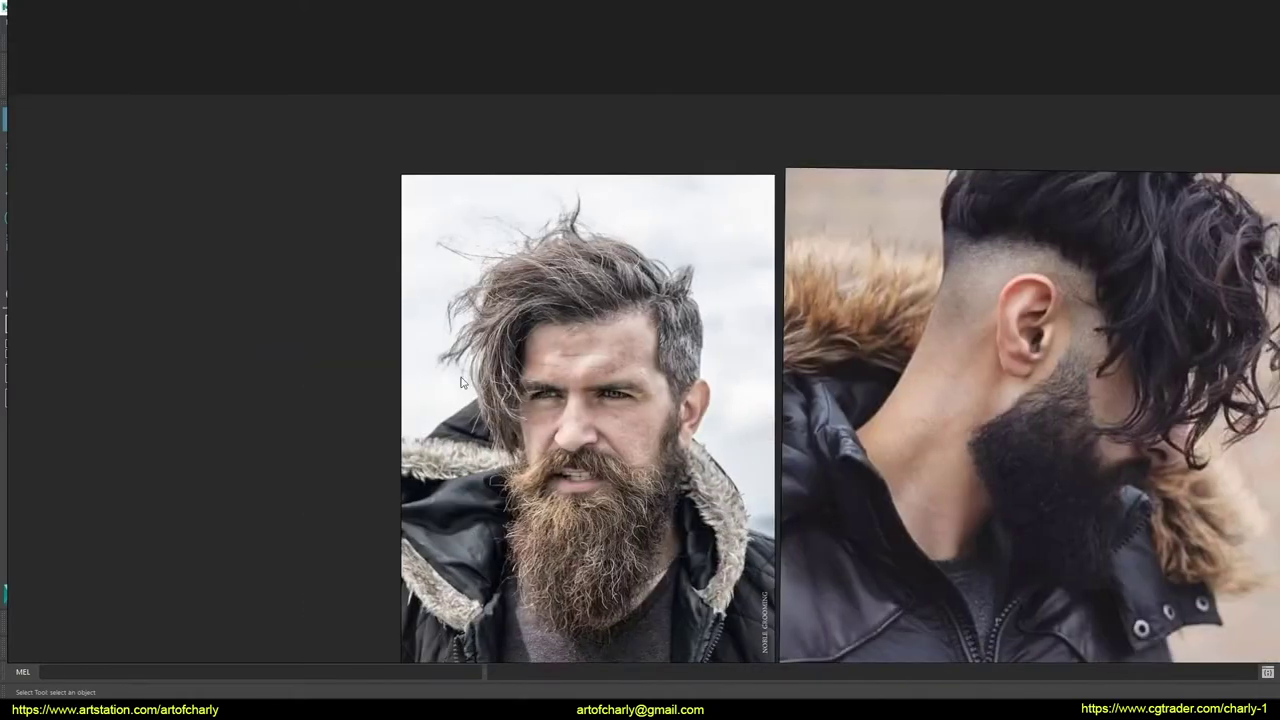
scroll(594, 301, "up", 2)
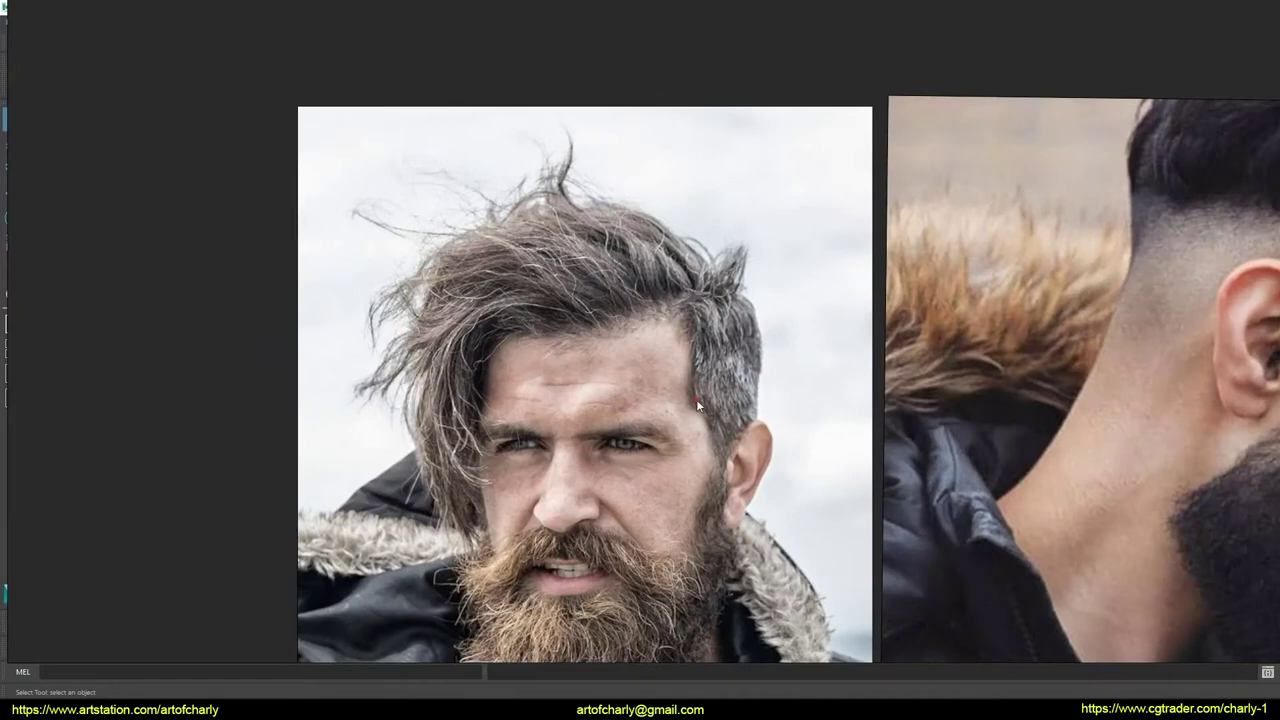
- Pan from the beard up to the hair and sky above the head
middle_click_drag(549, 428, 549, 298)
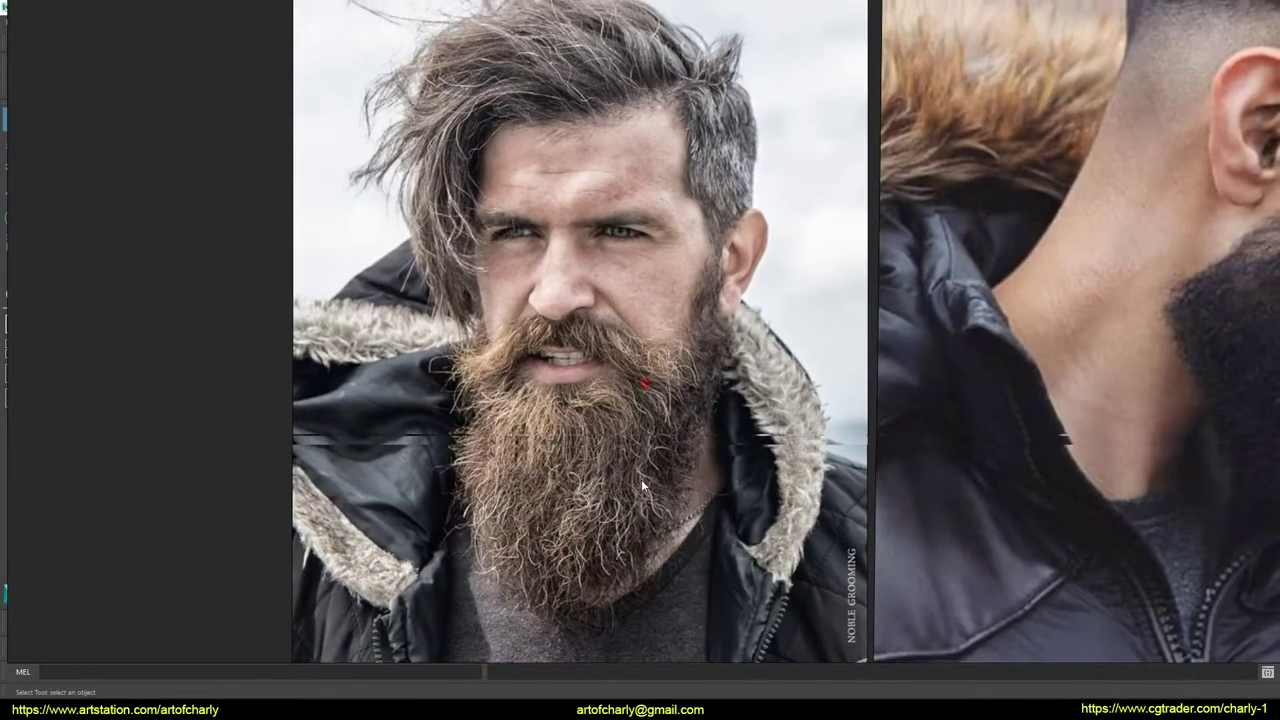
middle_click_drag(474, 380, 605, 340, "alt")
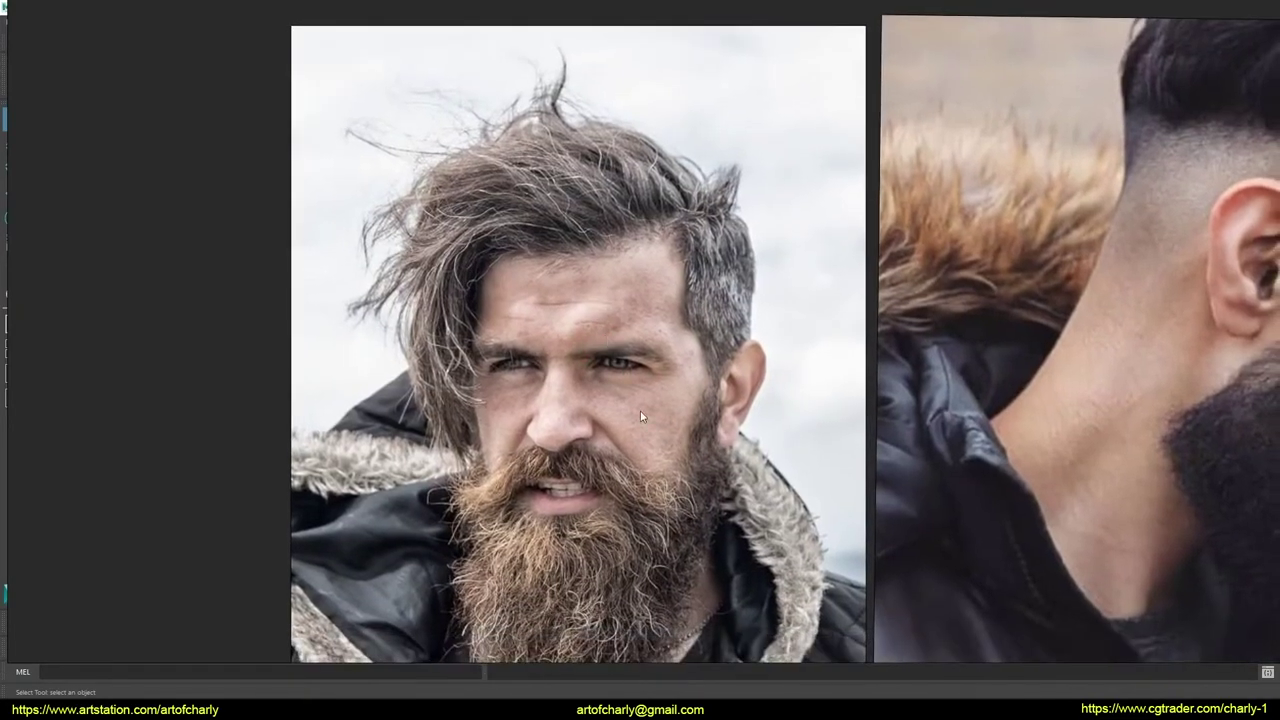
middle_click_drag(626, 490, 654, 548, "alt")
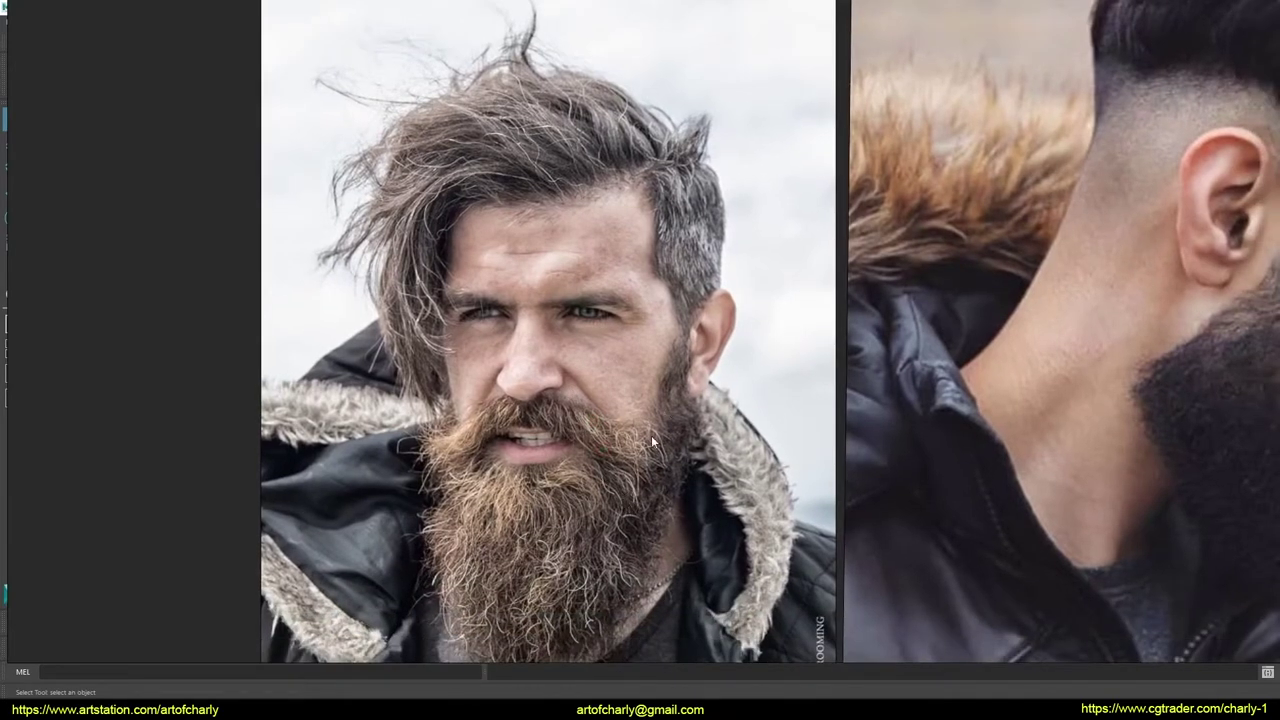
middle_click_drag(655, 443, 595, 465, "alt")
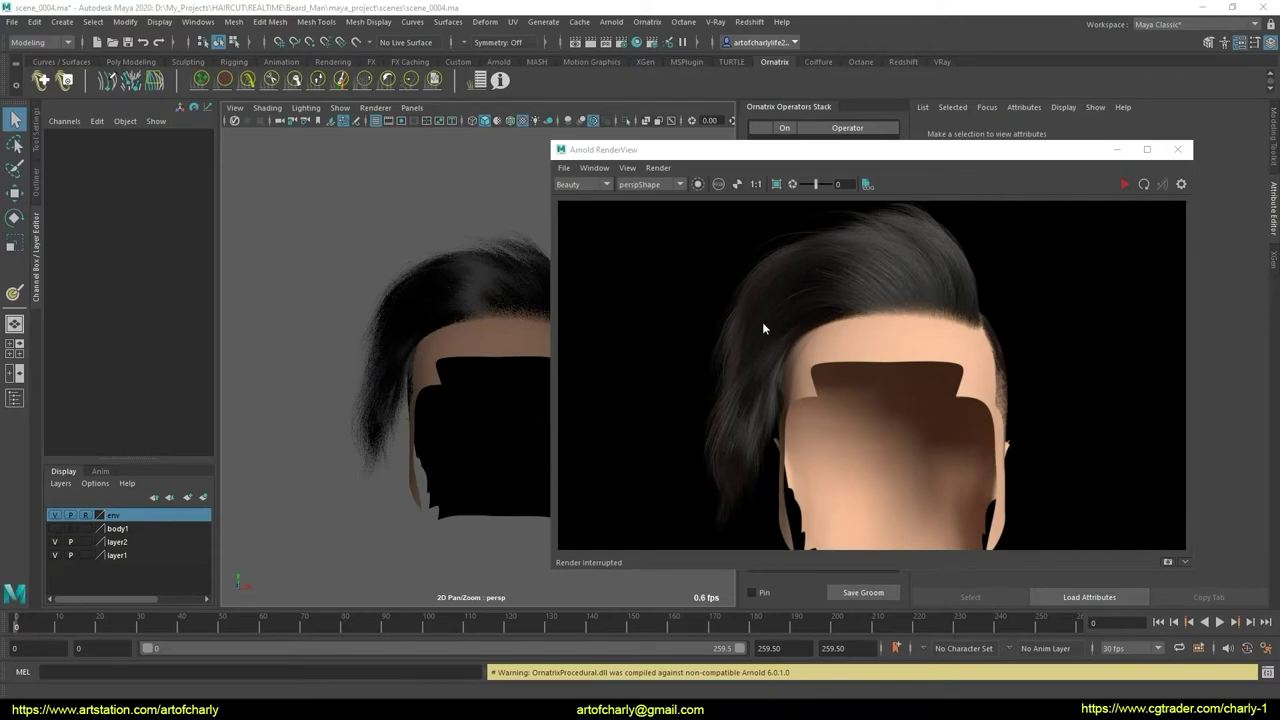
- Orbit to a rear three-quarter view and restart the Arnold render of the groom
left_click_drag(523, 405, 560, 400, "alt")
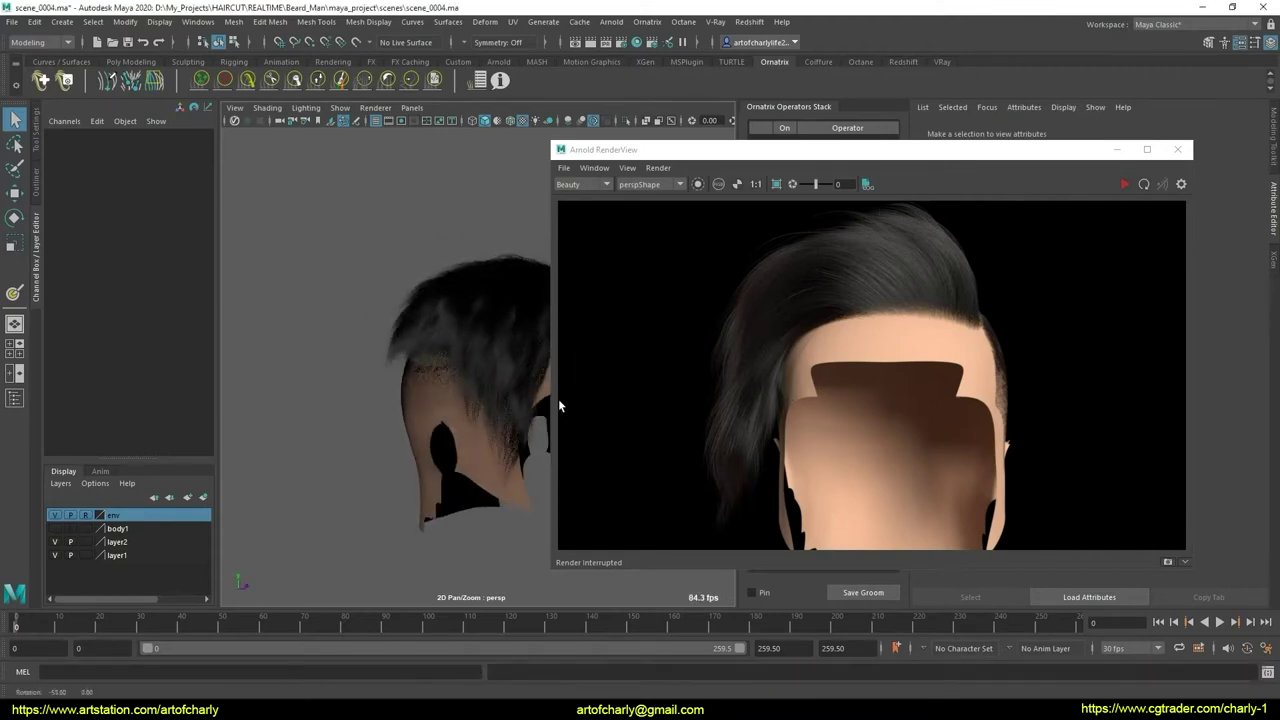
left_click(555, 392)
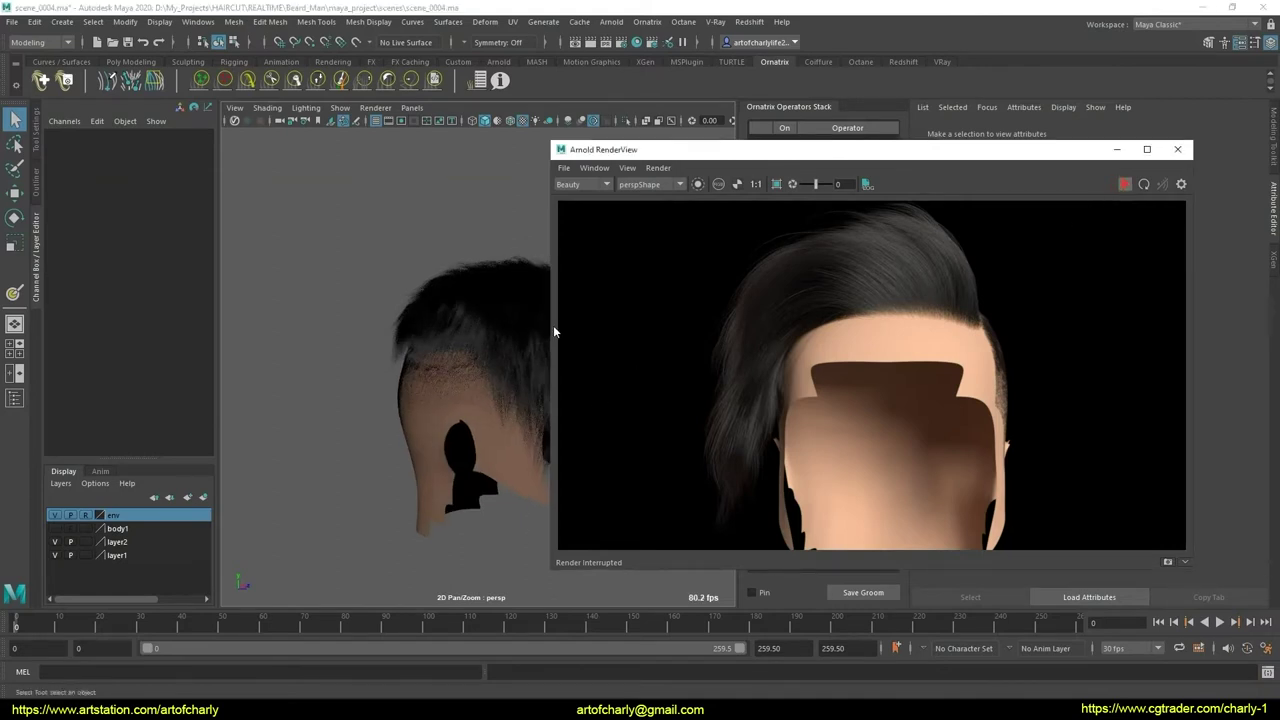
left_click(1142, 185)
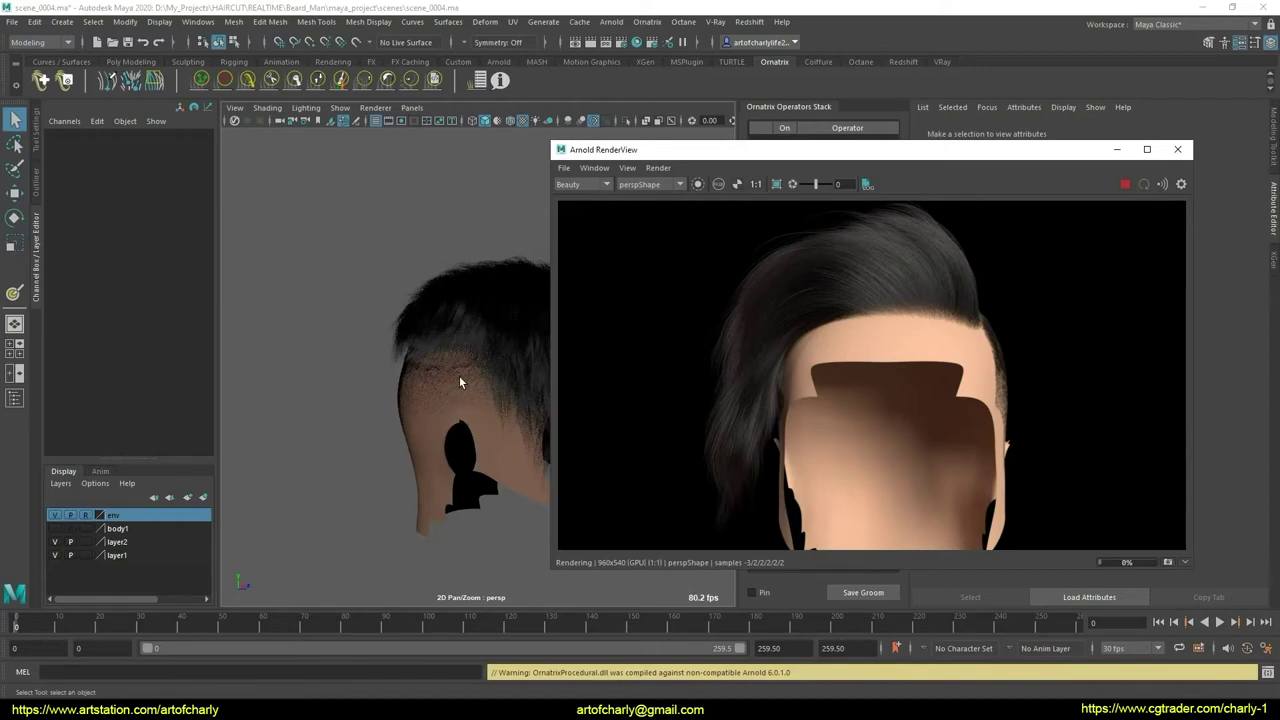
mouse_move(456, 378)
left_mouse_down("alt")
mouse_move(461, 414)
mouse_move(519, 405)
left_mouse_up("alt")
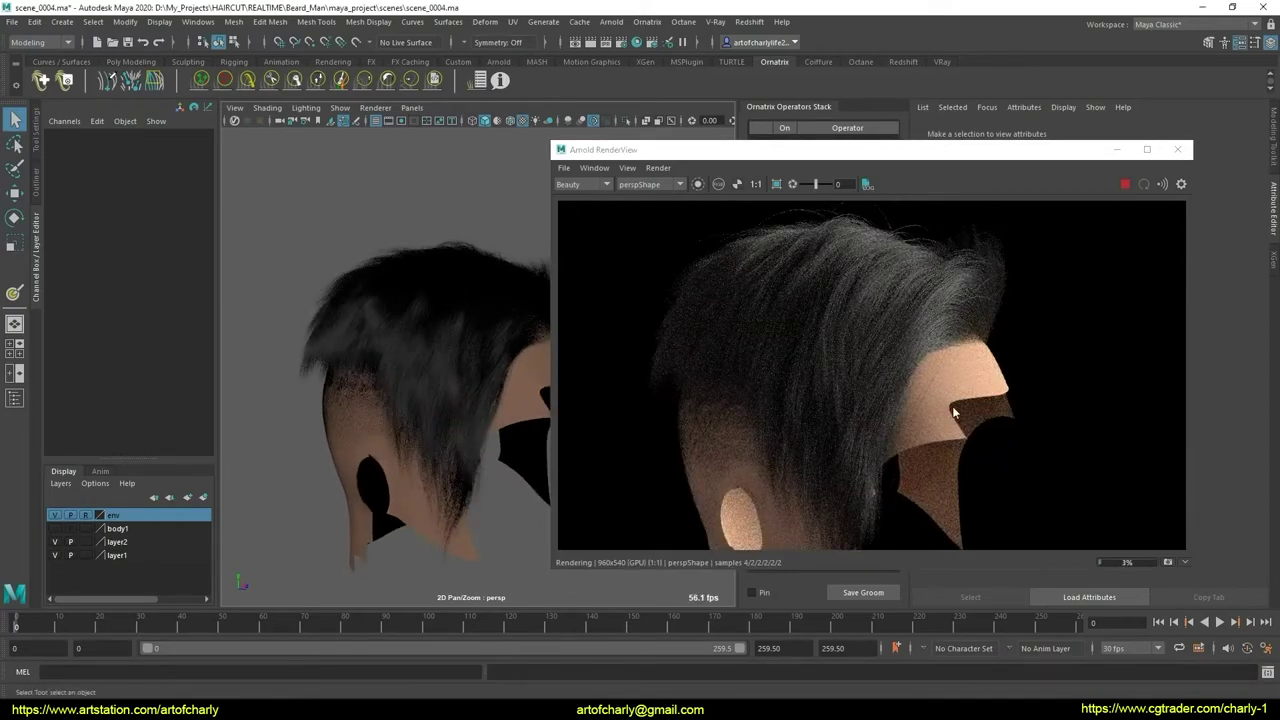
mouse_move(506, 341)
left_mouse_down("alt")
mouse_move(500, 314)
mouse_move(500, 345)
left_mouse_up("alt")
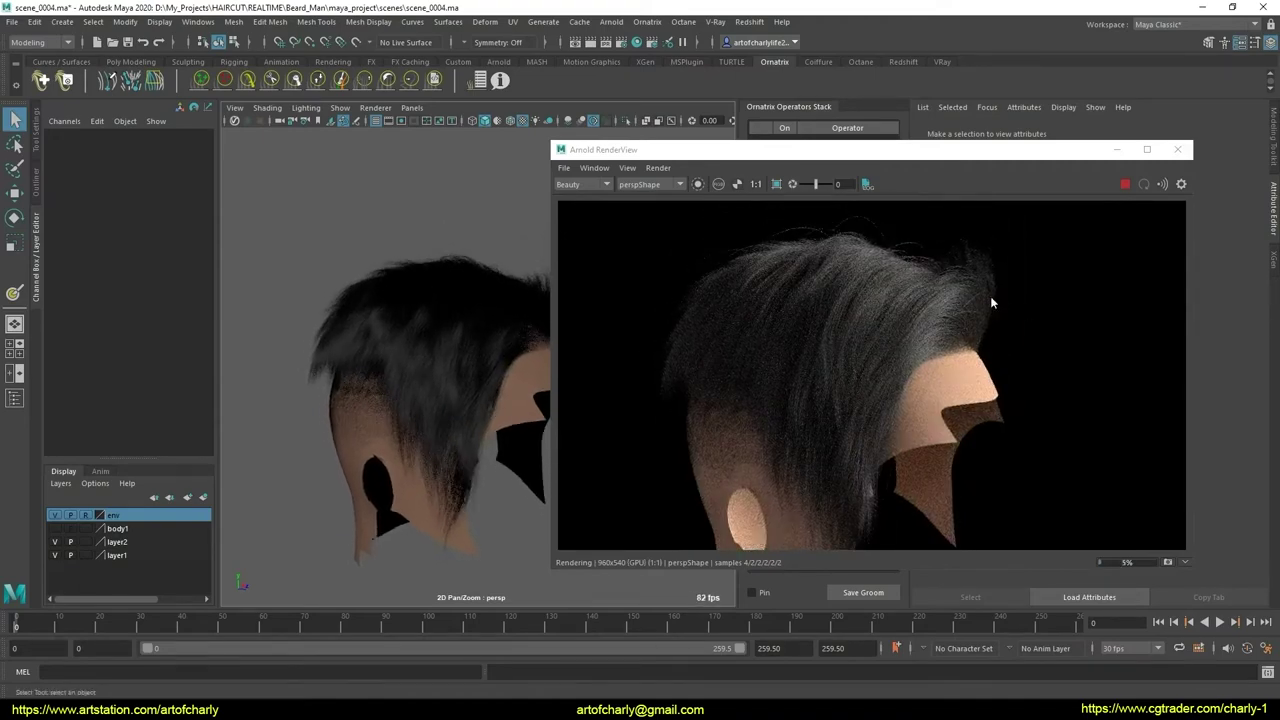
- Orbit from above and behind to the face and hairline, then round to the back
left_click_drag(458, 380, 531, 304, "alt")
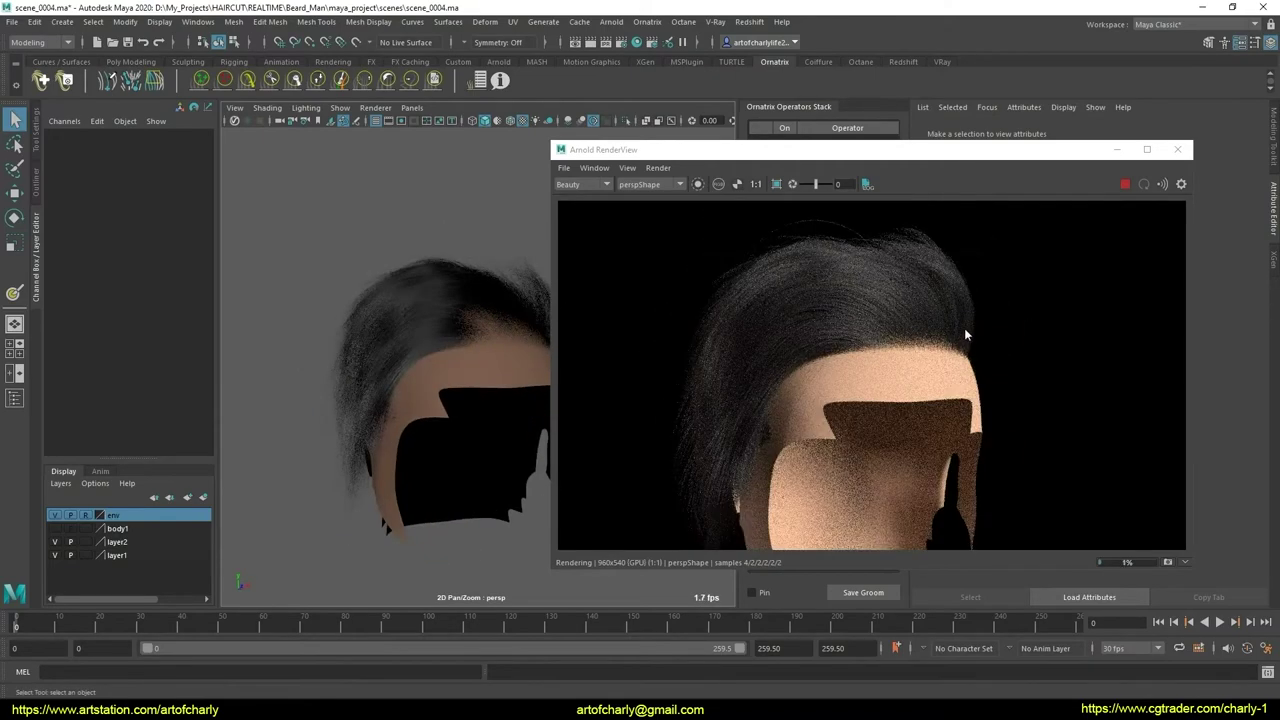
left_click_drag(834, 375, 846, 341, "alt")
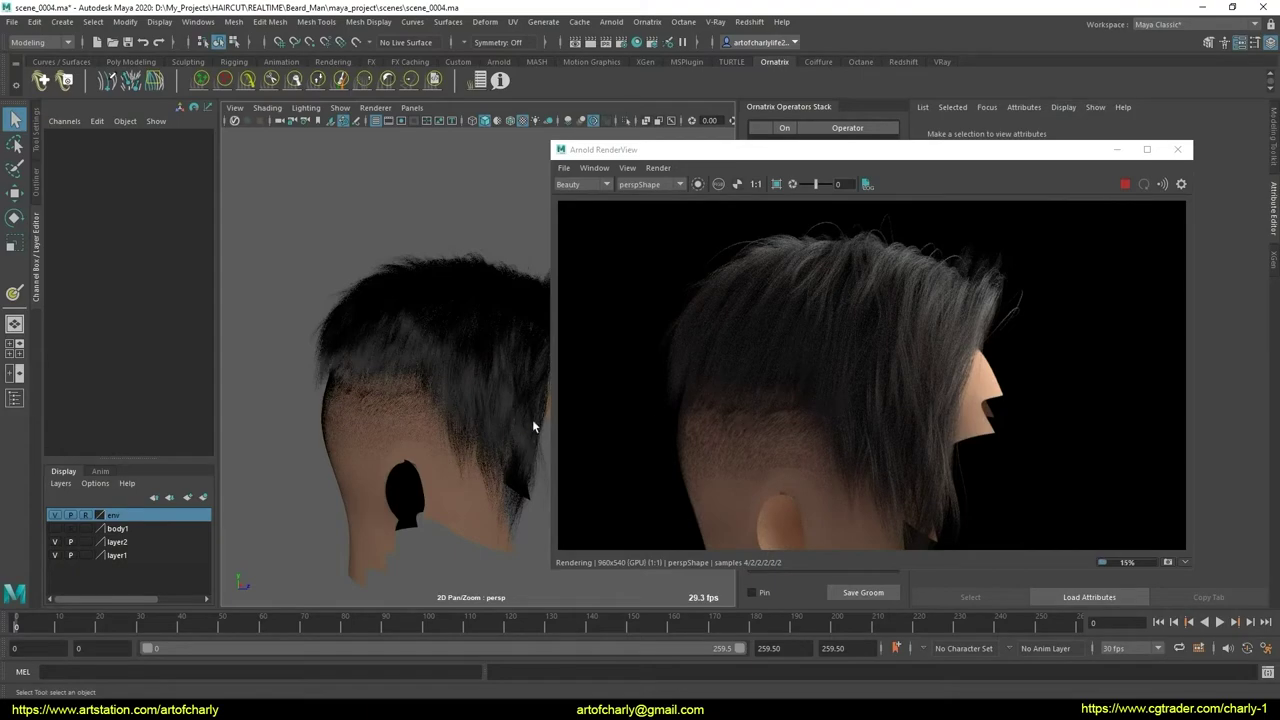
mouse_move(532, 426)
left_mouse_down("alt")
mouse_move(420, 409)
mouse_move(440, 425)
mouse_move(406, 454)
mouse_move(366, 440)
mouse_move(340, 503)
left_mouse_up("alt")
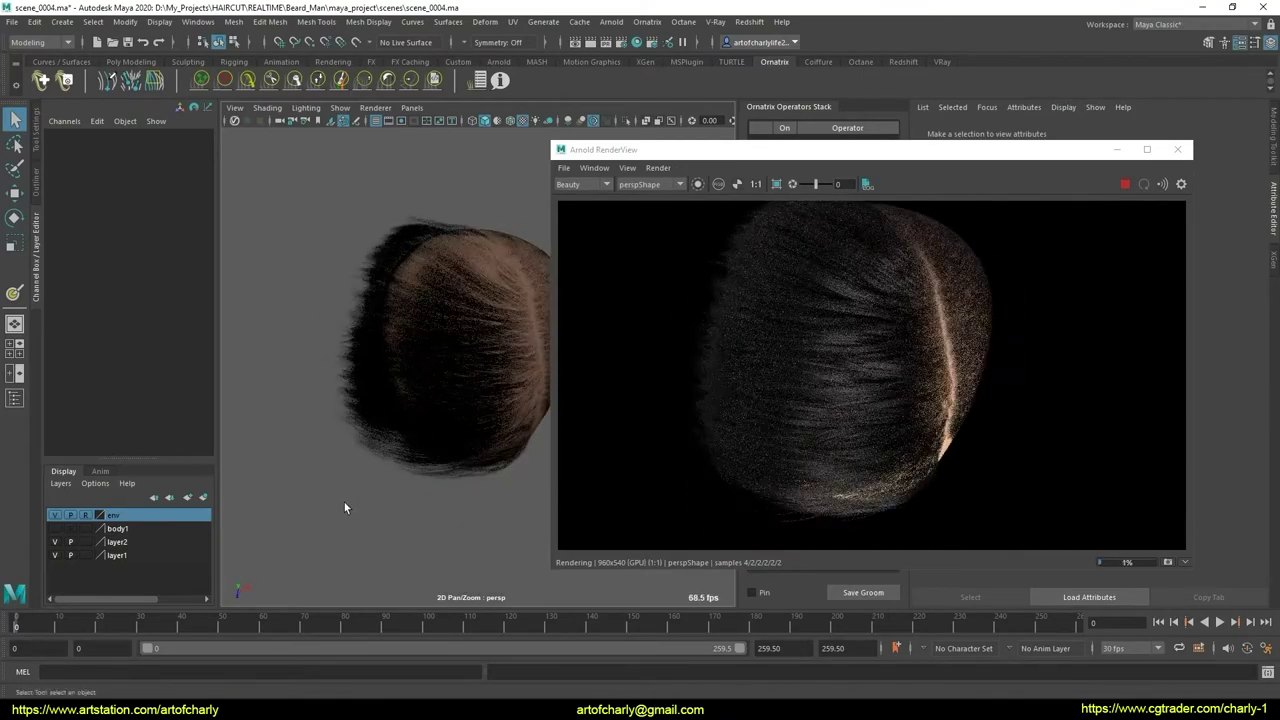
mouse_move(398, 447)
left_mouse_down("alt")
mouse_move(409, 306)
mouse_move(409, 357)
mouse_move(500, 349)
mouse_move(357, 366)
mouse_move(429, 377)
mouse_move(354, 406)
mouse_move(674, 360)
mouse_move(697, 318)
mouse_move(443, 334)
mouse_move(509, 346)
mouse_move(477, 343)
left_mouse_up("alt")
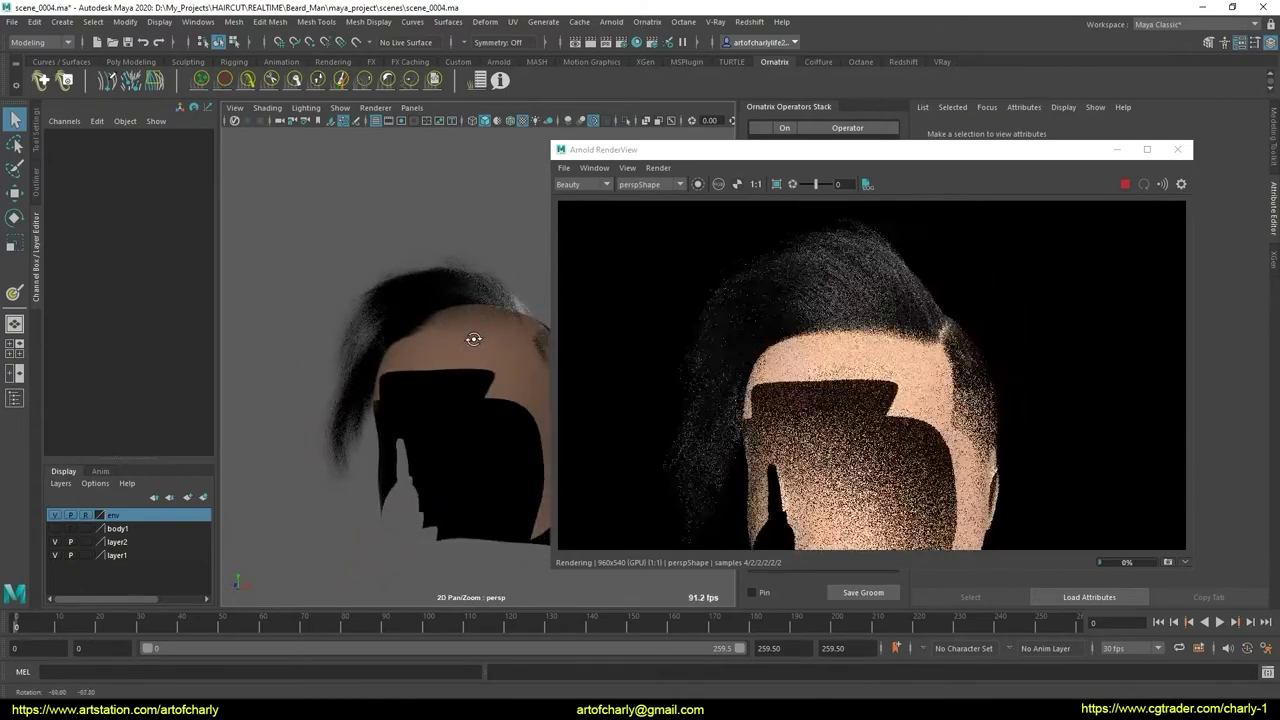
left_click_drag(451, 384, 540, 380, "alt")
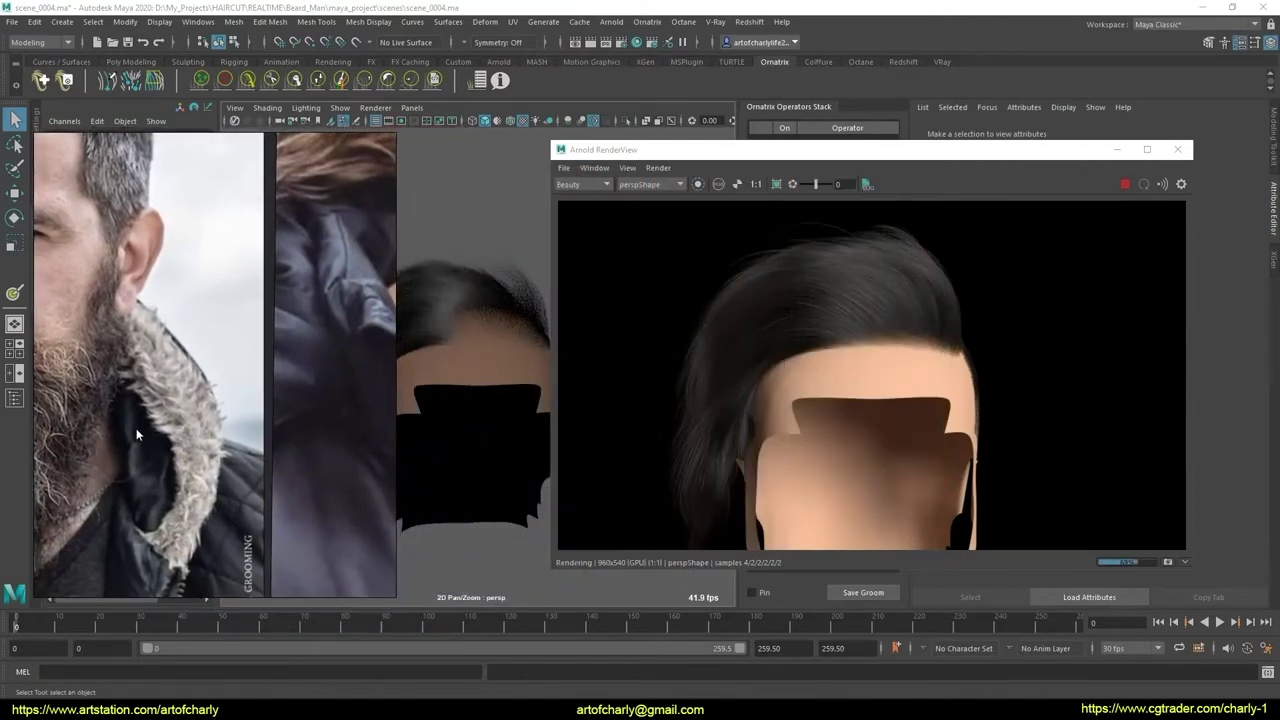
- Set the PureRef window to Always on top and place it beside the head
right_click(194, 334)
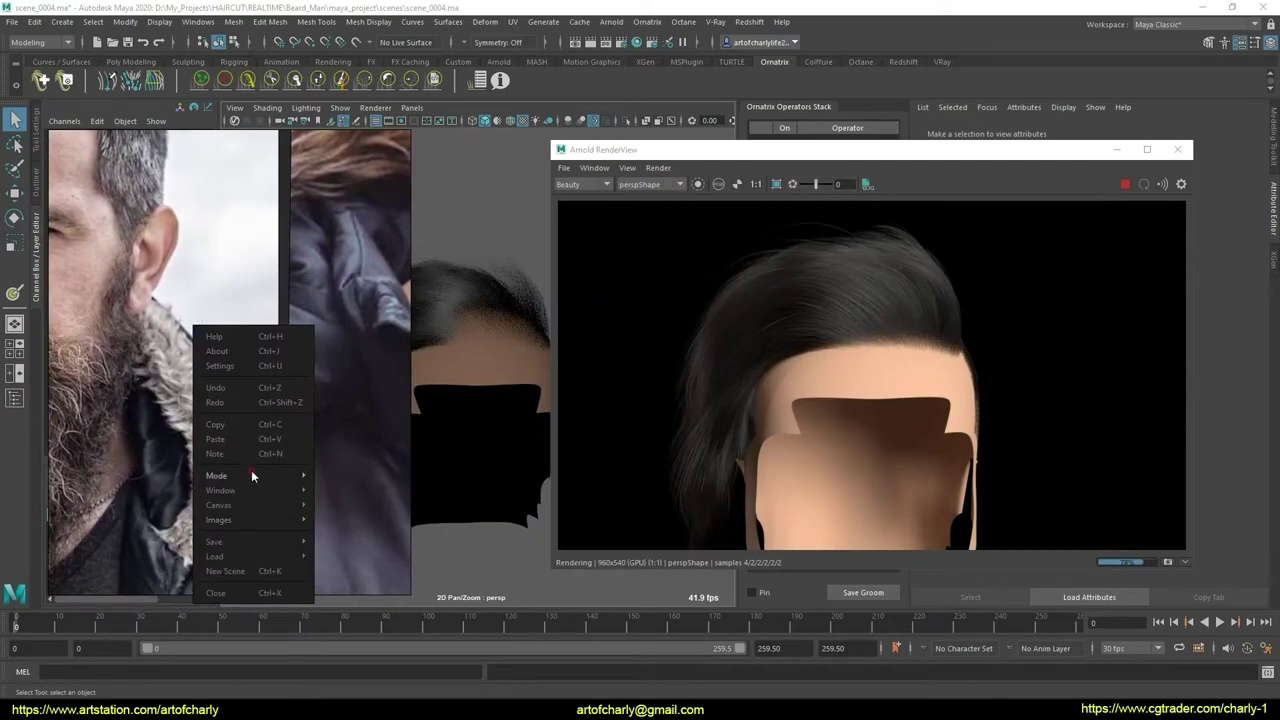
mouse_move(216, 476)
left_click(373, 502)
mouse_move(192, 366)
left_mouse_down()
mouse_move(383, 369)
mouse_move(213, 362)
left_mouse_up()
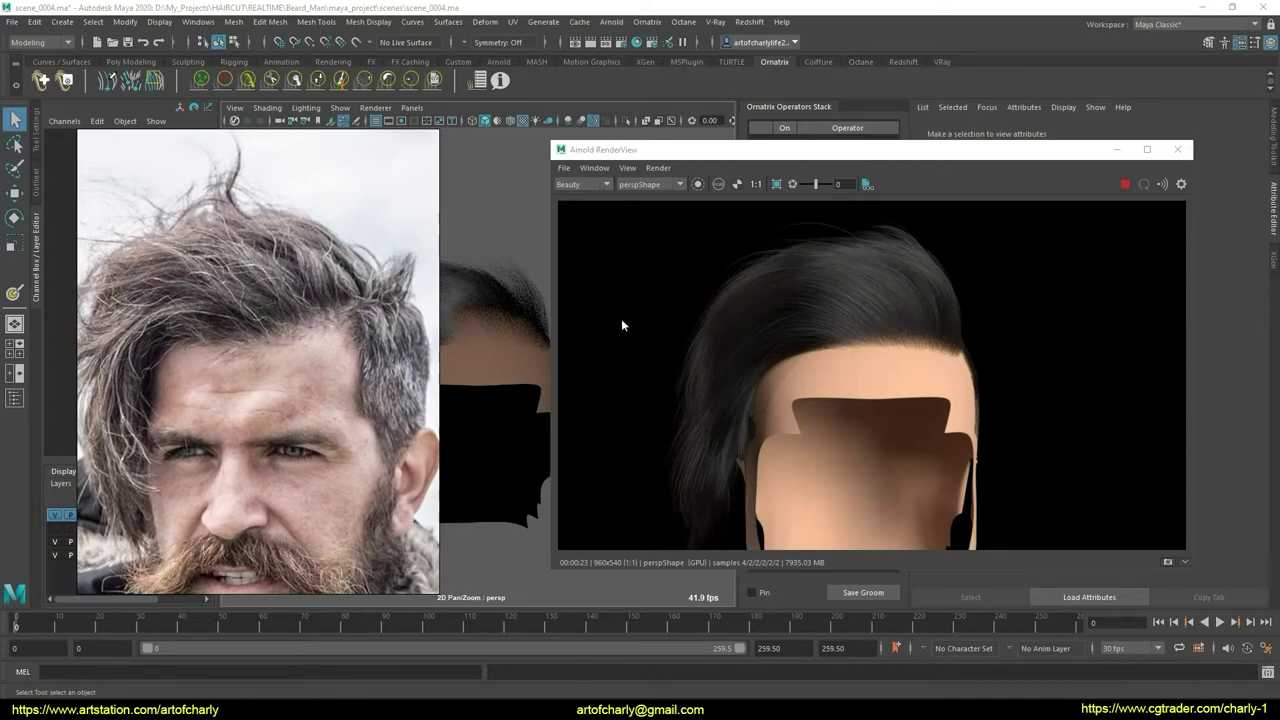
- Orbit the Maya camera to rear-side and side views of the head
left_click_drag(475, 318, 589, 321, "alt")
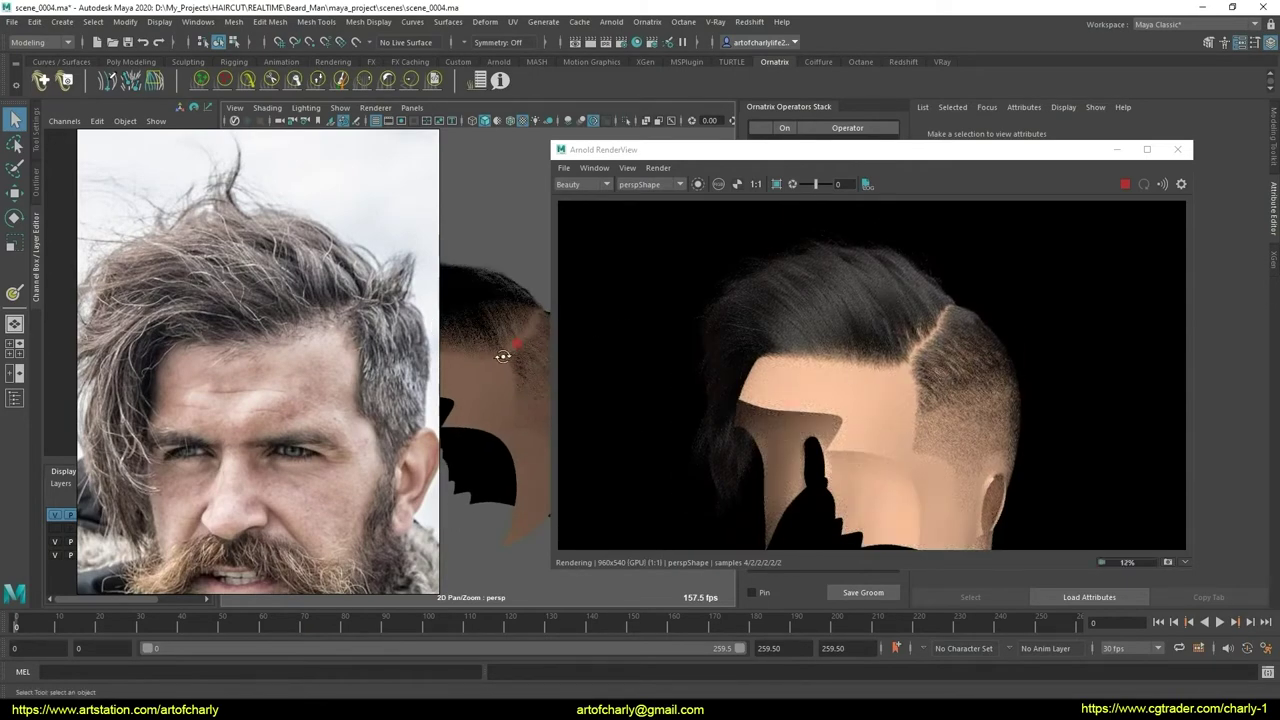
key("bracketleft")
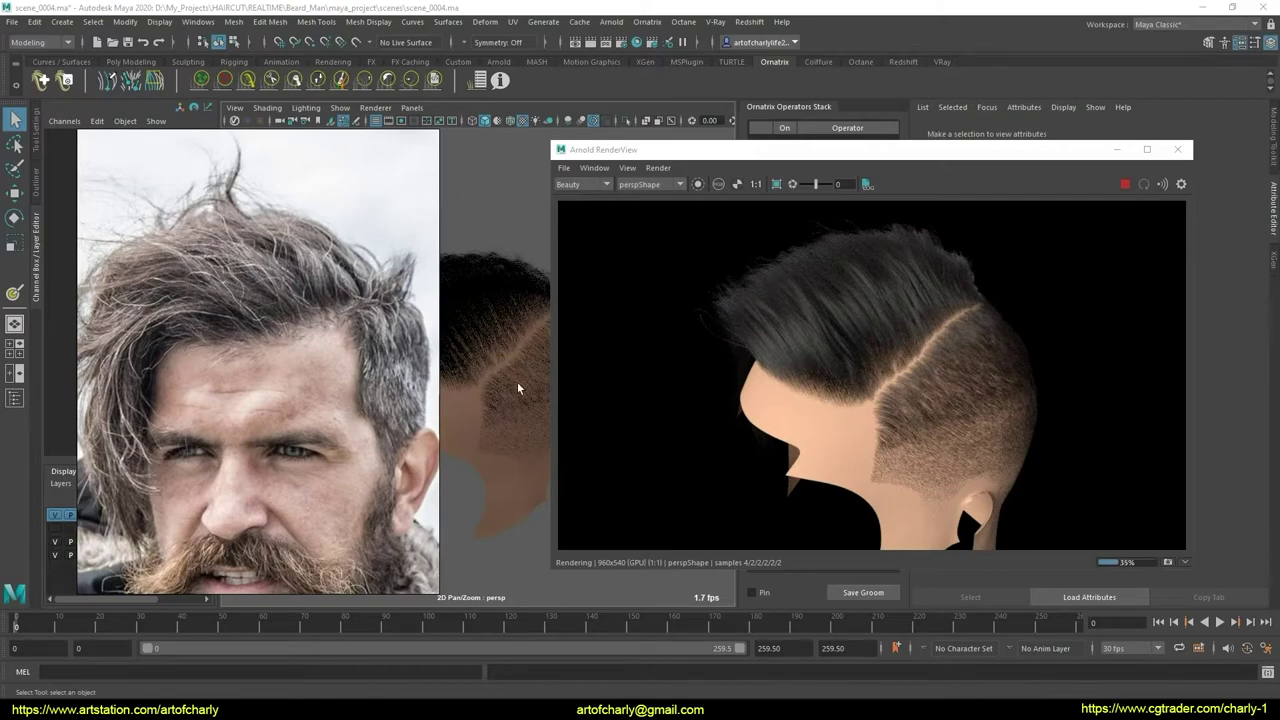
mouse_move(517, 381)
left_mouse_down("alt")
mouse_move(554, 359)
mouse_move(533, 334)
left_mouse_up("alt")
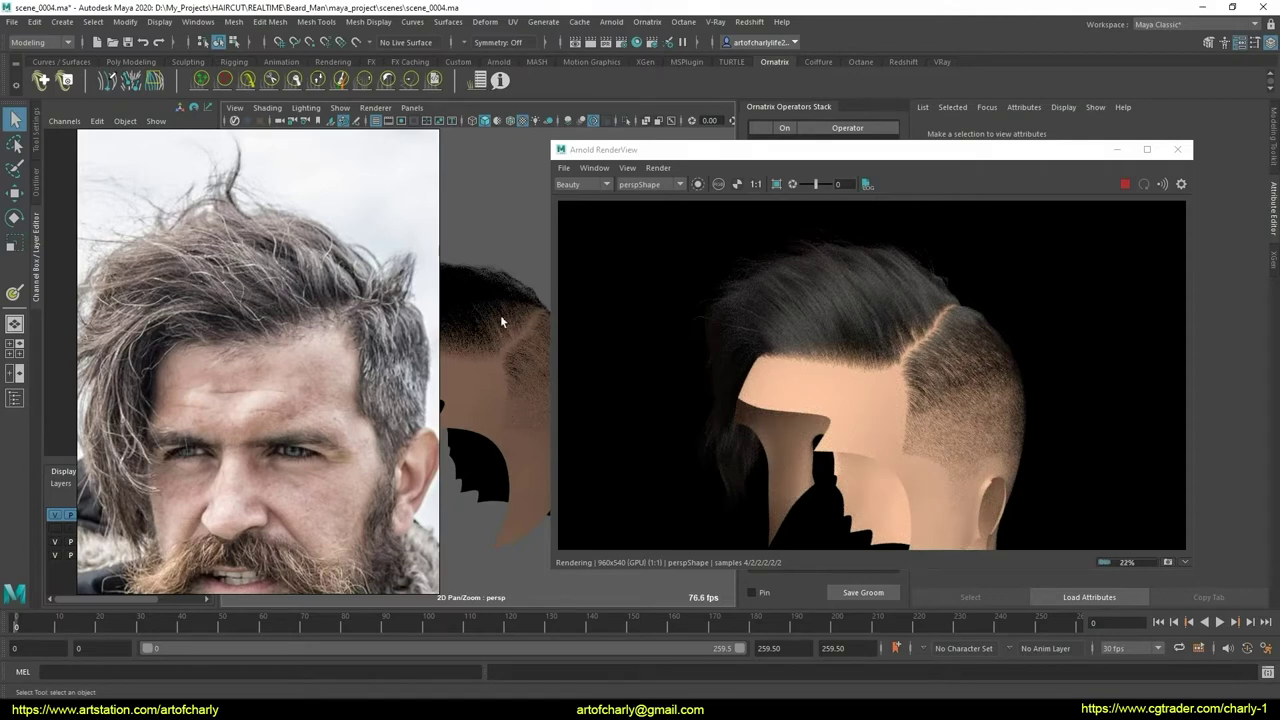
- Zoom and pan the reference collage to compare it with the fade render
scroll(317, 414, "down", 3)
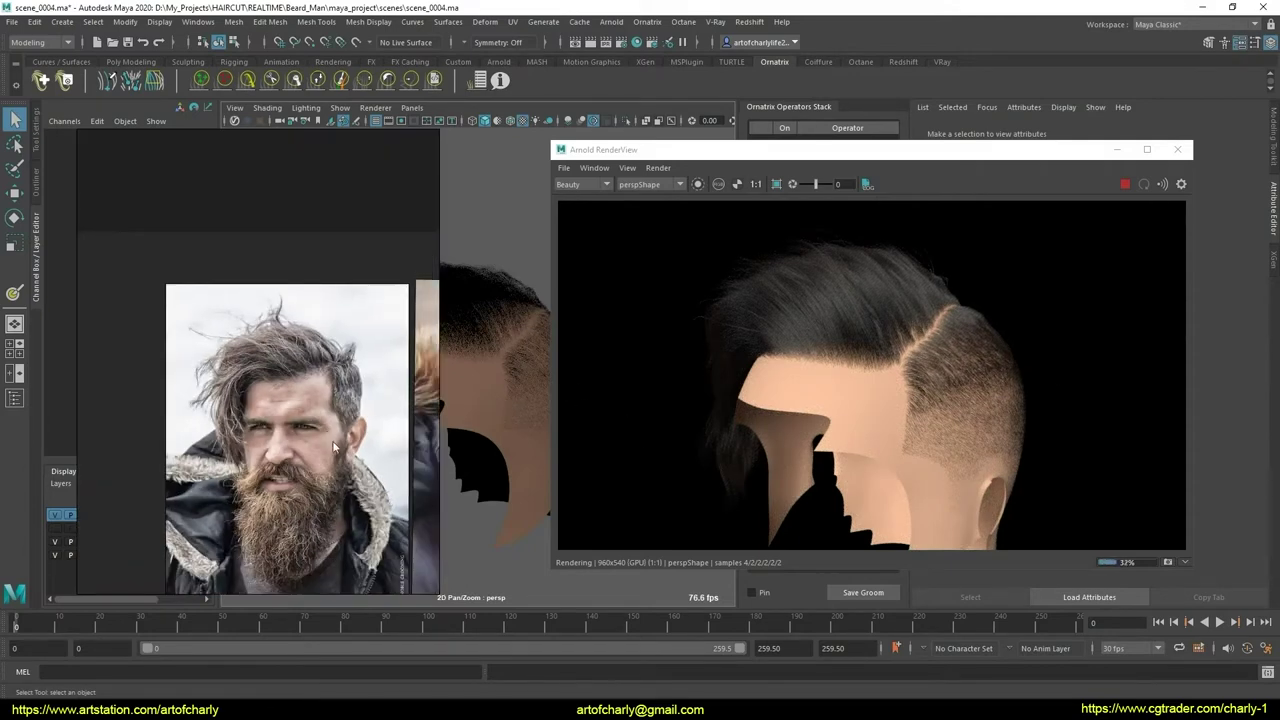
scroll(270, 440, "down", 3)
scroll(198, 436, "up", 4)
middle_click_drag(198, 436, 171, 410)
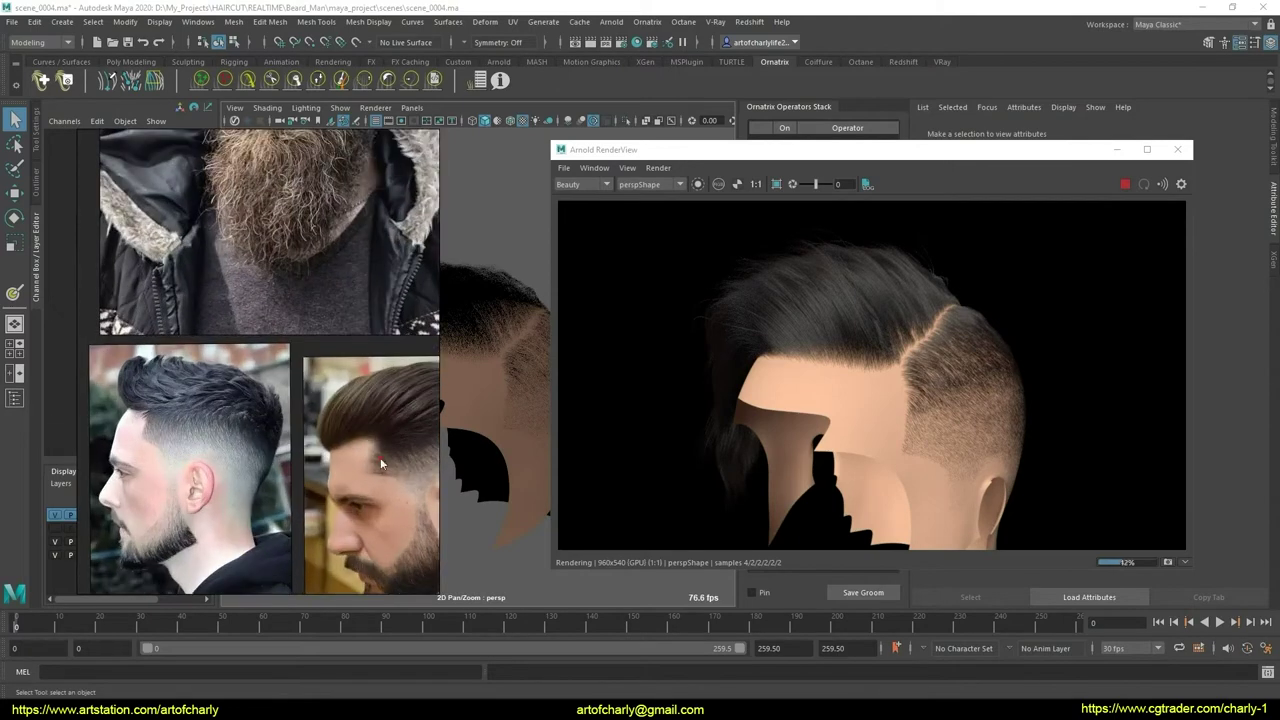
scroll(370, 445, "up", 2)
scroll(345, 422, "up", 2)
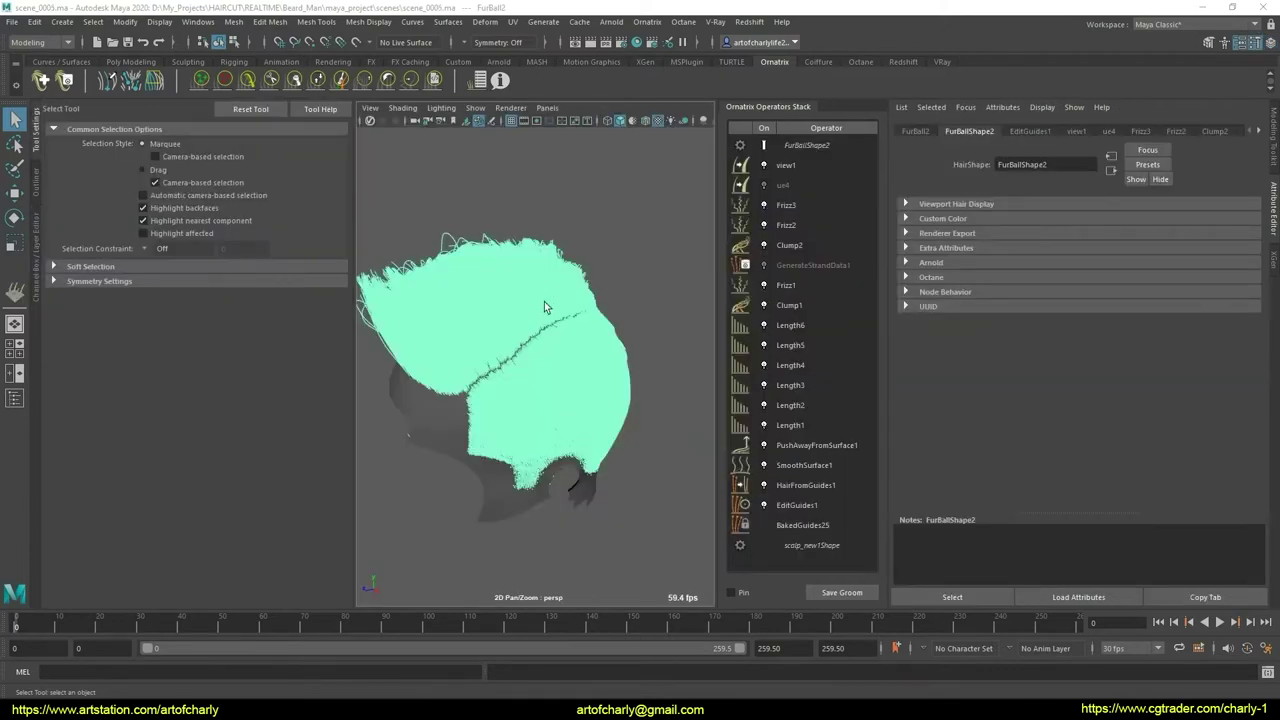
- Delete the Frizz2 and Frizz3 operators from the Ornatrix stack
mouse_move(544, 301)
left_mouse_down("alt")
mouse_move(571, 282)
mouse_move(671, 320)
mouse_move(610, 324)
mouse_move(622, 373)
left_mouse_up("alt")
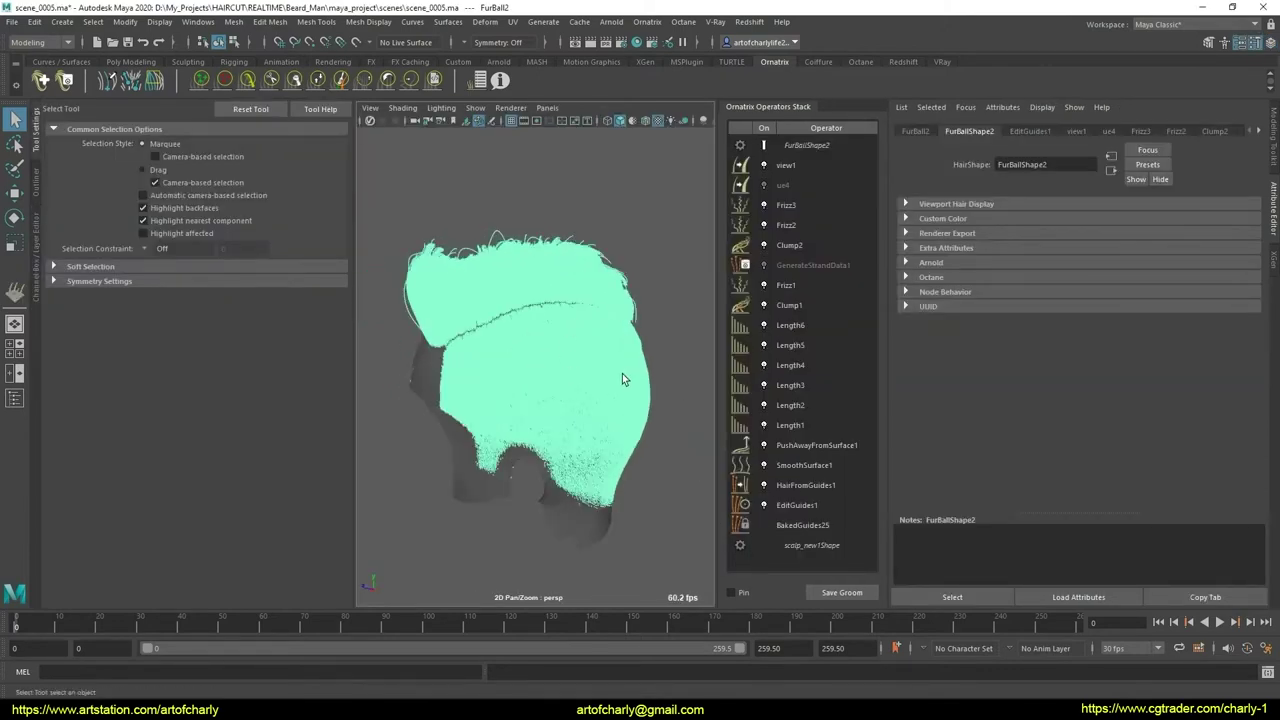
left_click(803, 244)
left_click(805, 225, "shift")
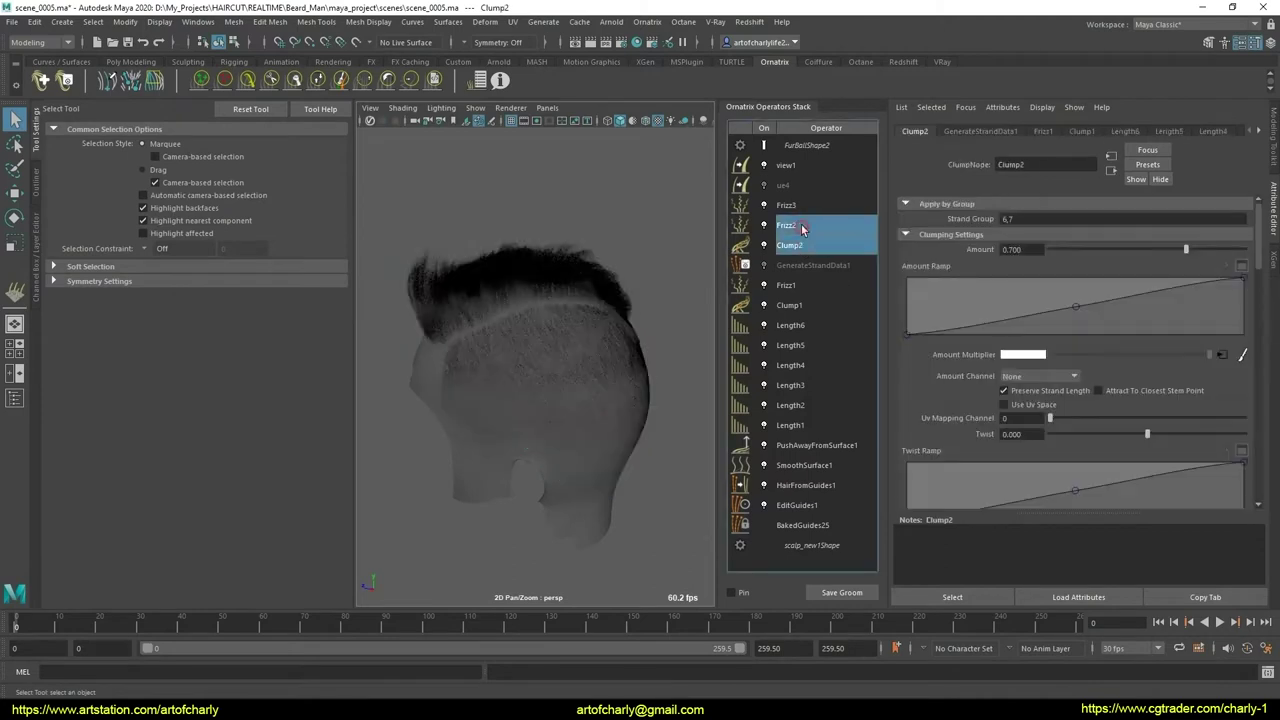
left_click(806, 205, "shift")
left_click(810, 226)
left_click(815, 207, "shift")
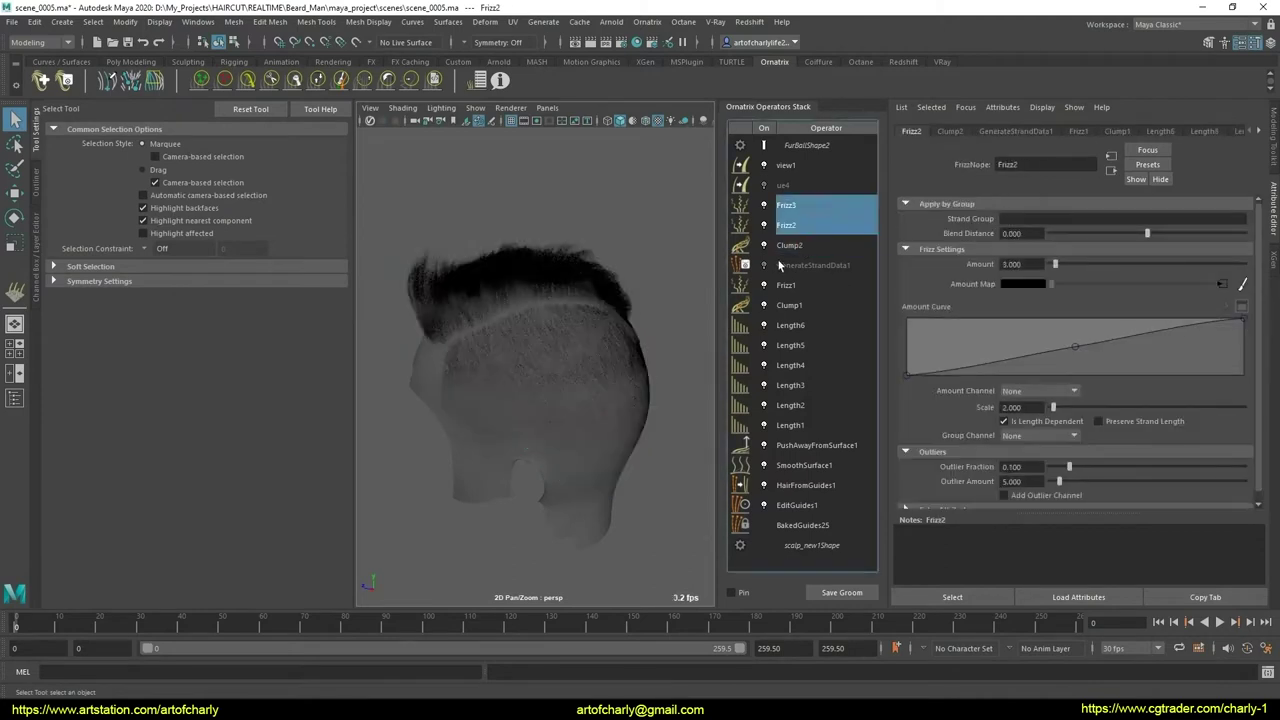
right_click(821, 207)
left_click(857, 270)
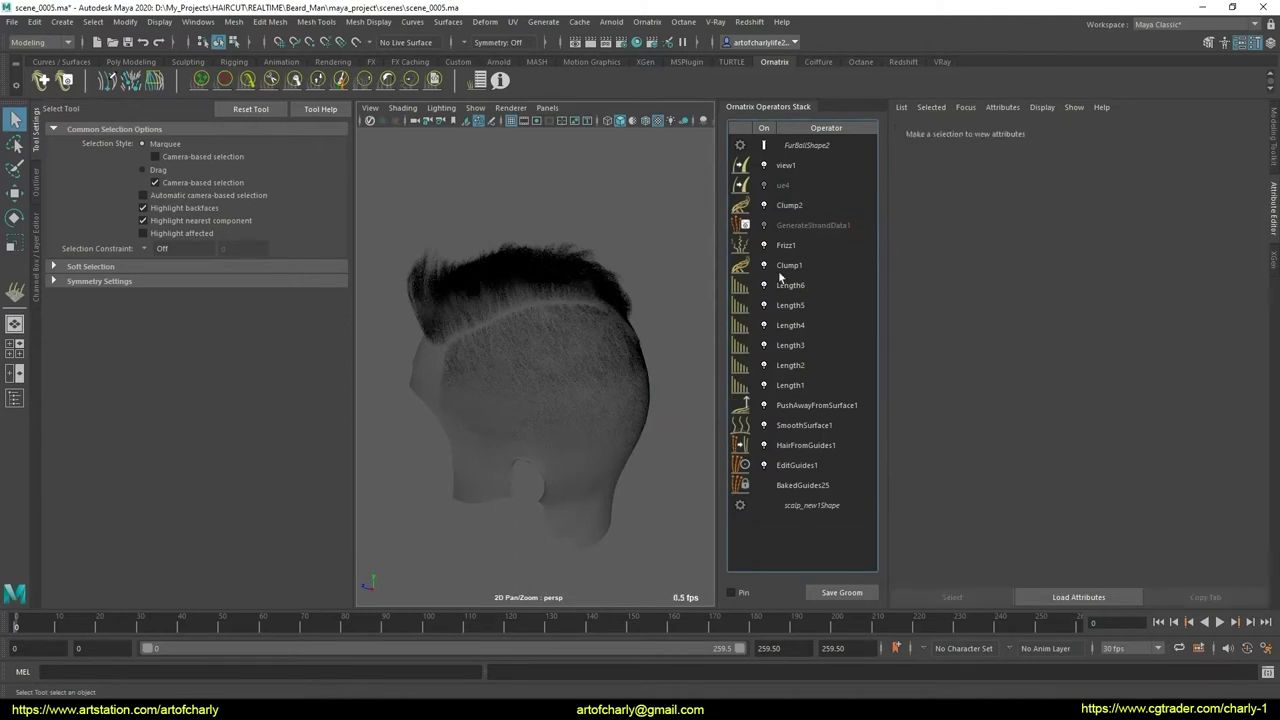
- Delete Frizz1, then undo to bring it back
left_click(823, 225)
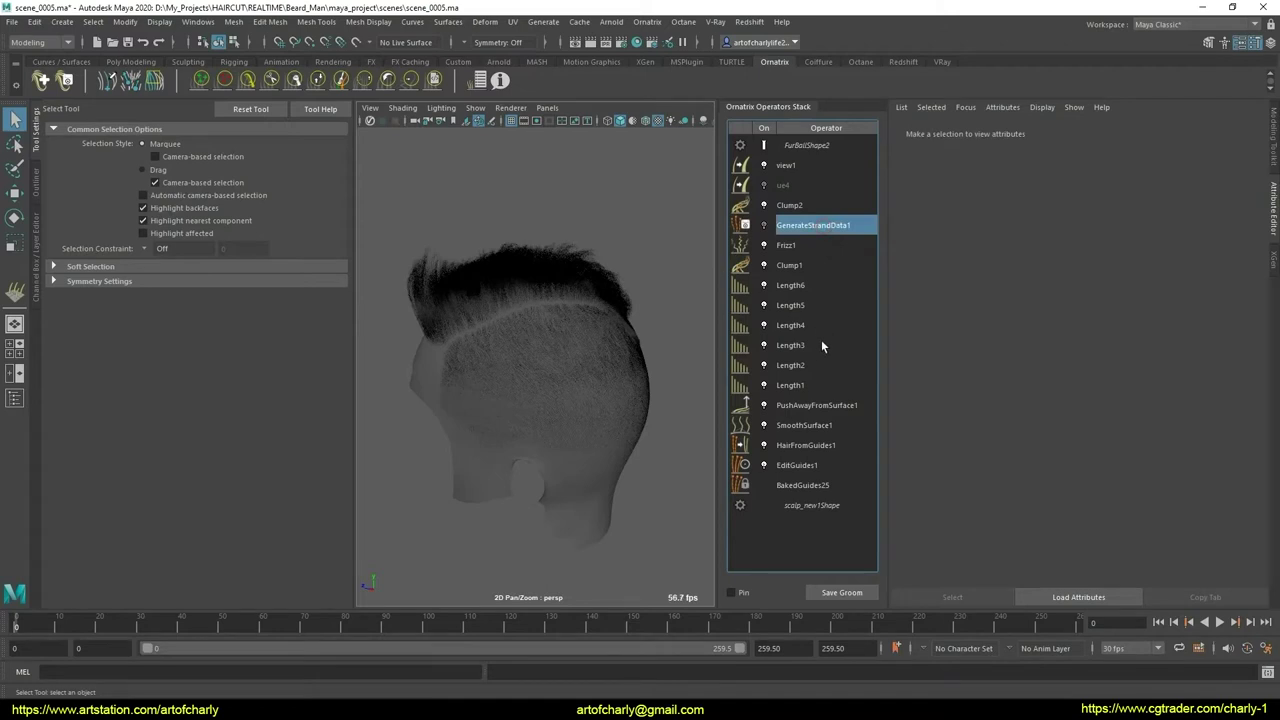
left_click(802, 245)
right_click(823, 240)
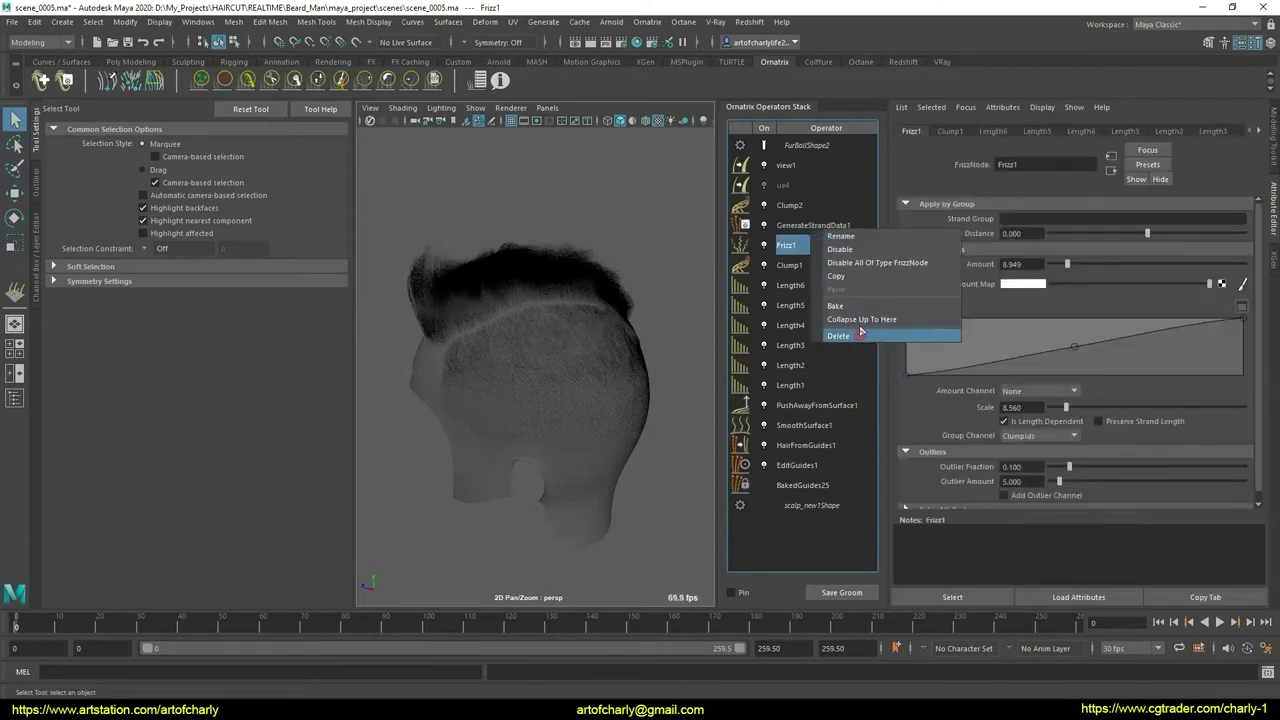
left_click(860, 333)
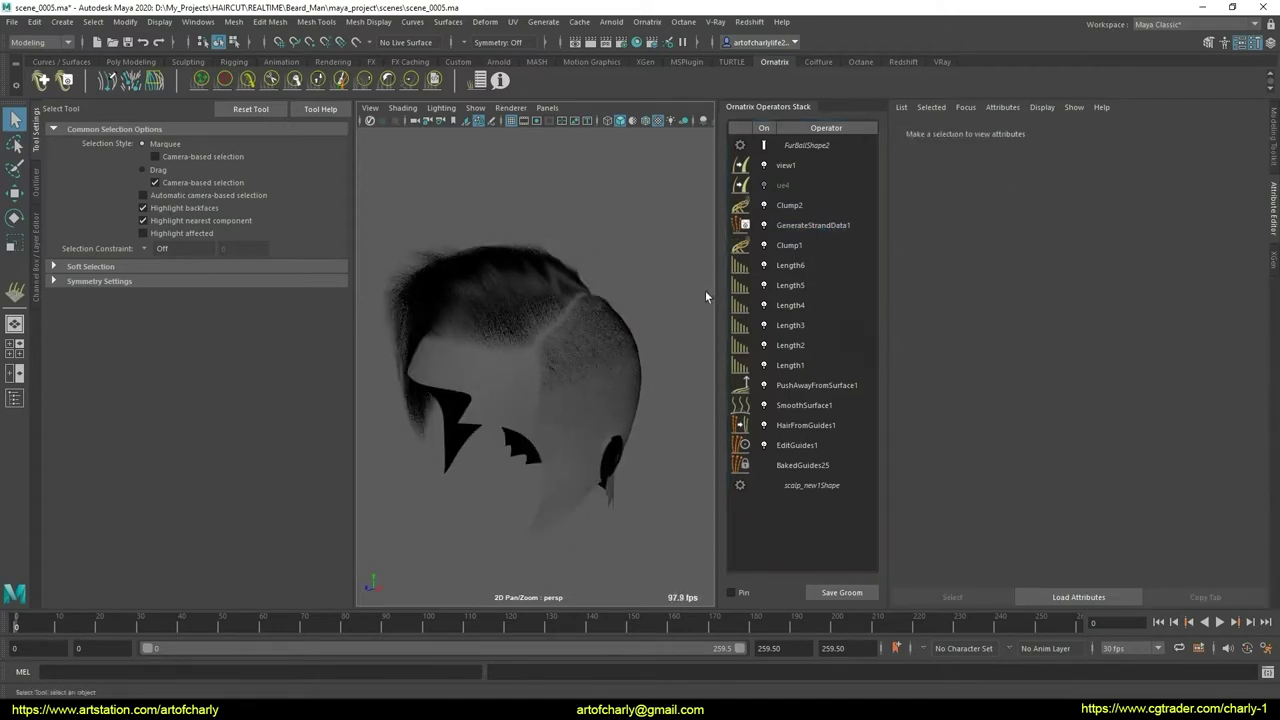
key("ctrl+z")
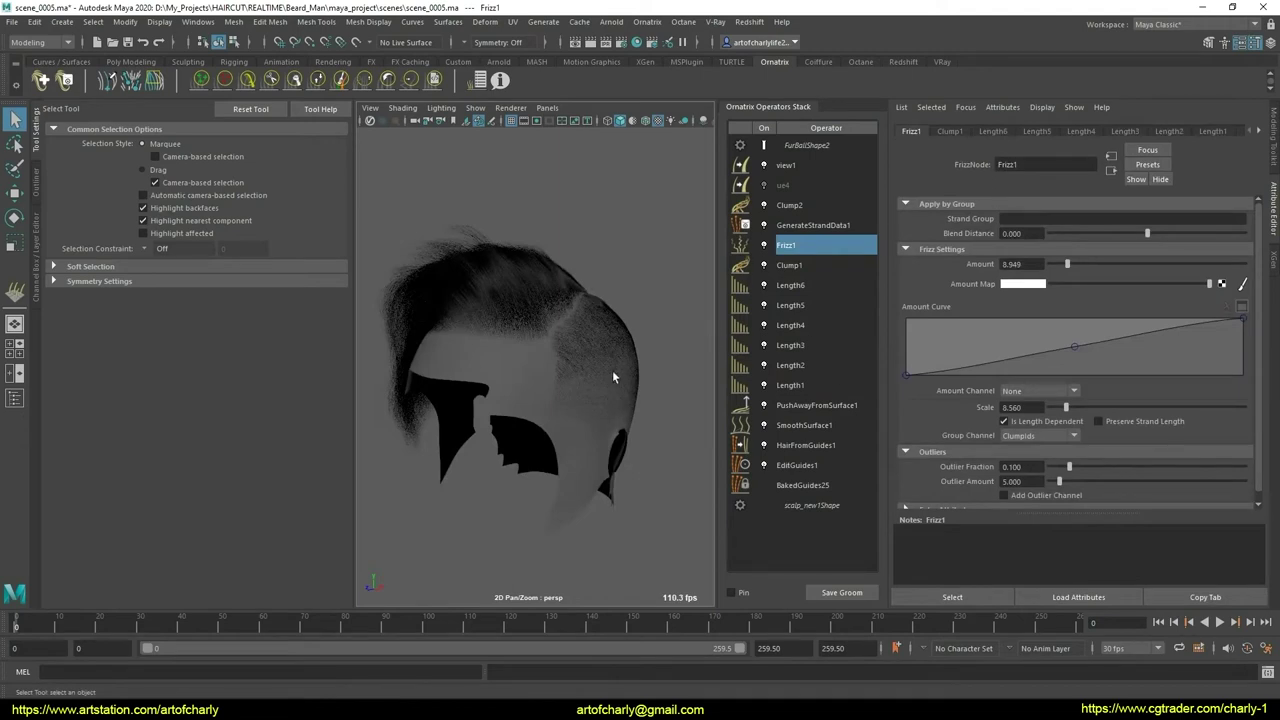
- Orbit close around the scalp to inspect the groom from the back and side
mouse_move(613, 377)
left_mouse_down("alt")
mouse_move(566, 360)
mouse_move(663, 354)
mouse_move(628, 343)
mouse_move(606, 435)
mouse_move(586, 363)
mouse_move(551, 380)
mouse_move(589, 409)
mouse_move(593, 448)
mouse_move(586, 371)
mouse_move(611, 371)
left_mouse_up("alt")
mouse_move(588, 300)
left_mouse_down("alt")
mouse_move(543, 363)
mouse_move(491, 380)
mouse_move(569, 420)
mouse_move(515, 257)
left_mouse_up("alt")
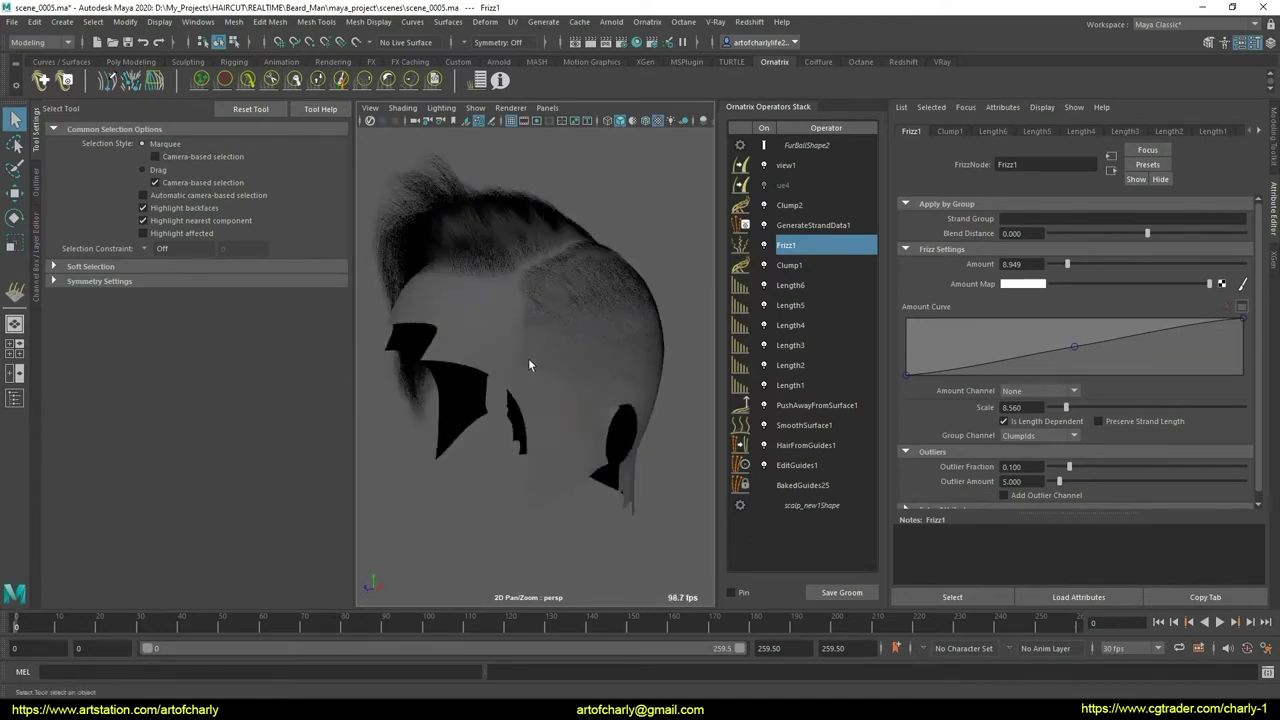
mouse_move(529, 365)
left_mouse_down("alt")
mouse_move(466, 409)
mouse_move(585, 396)
left_mouse_up("alt")
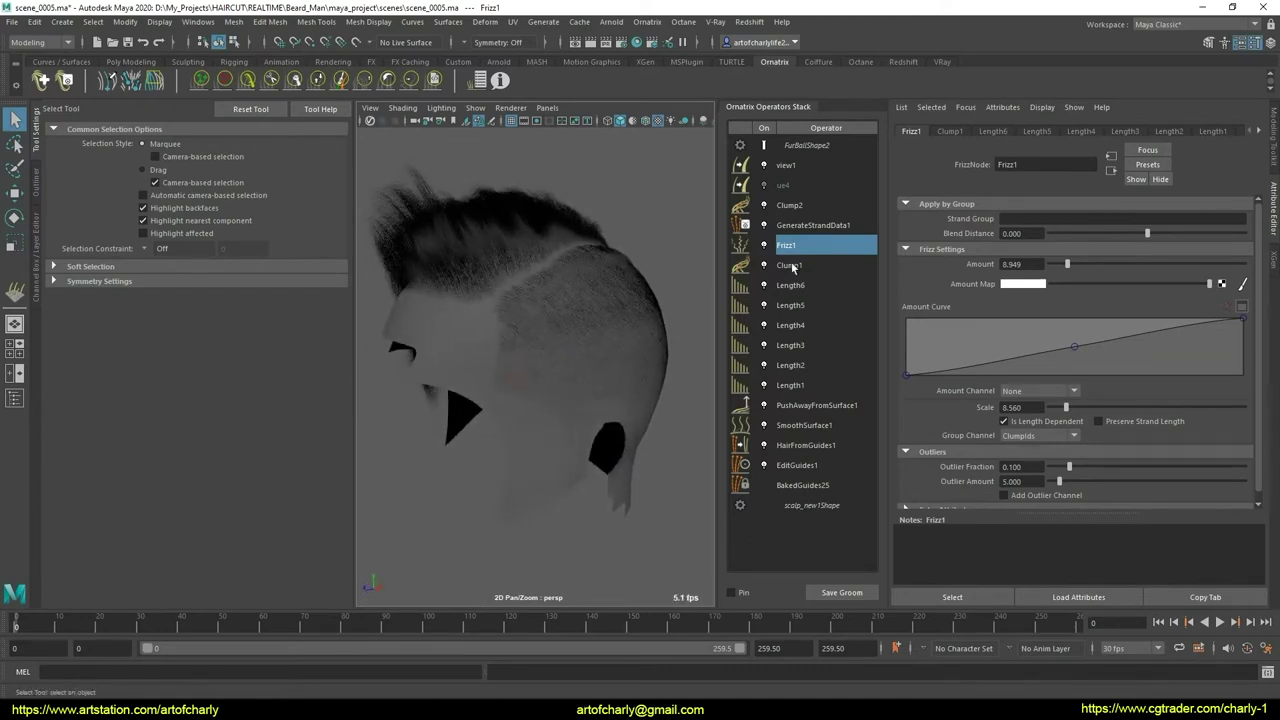
- Delete the disabled ue4 operator and reselect FurBallShape2
left_click(809, 147)
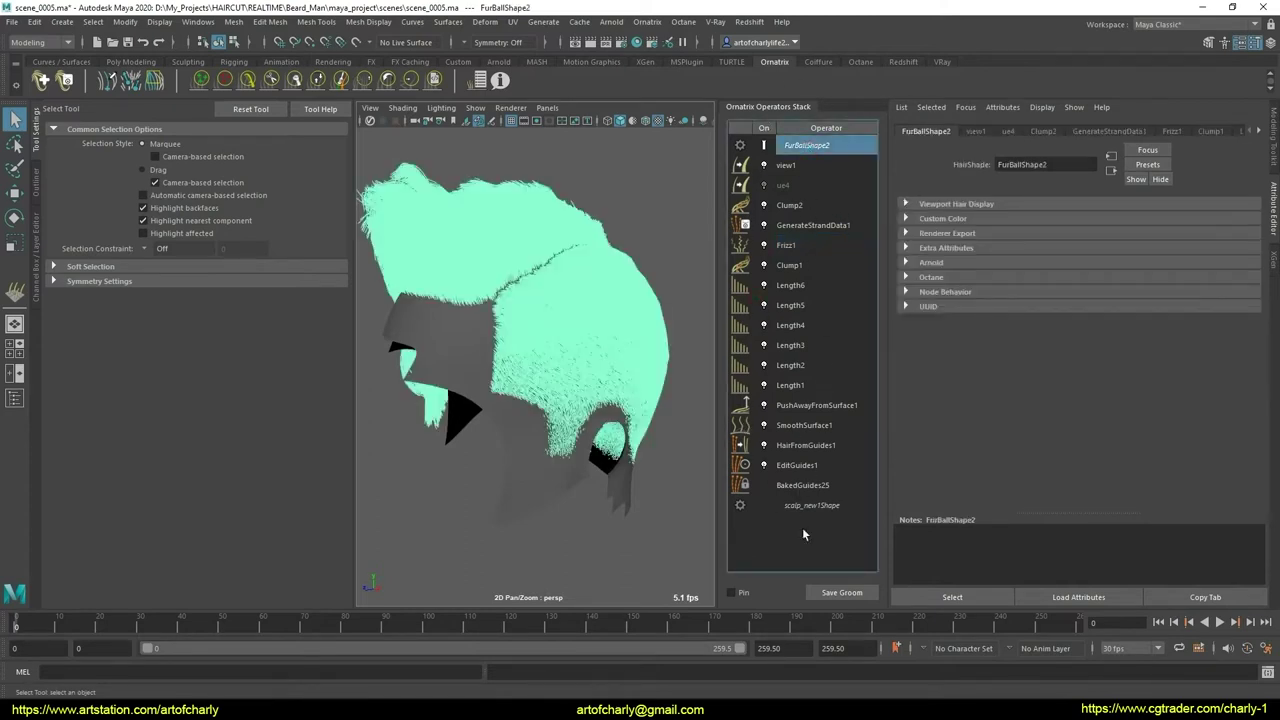
right_click(795, 188)
left_click(842, 276)
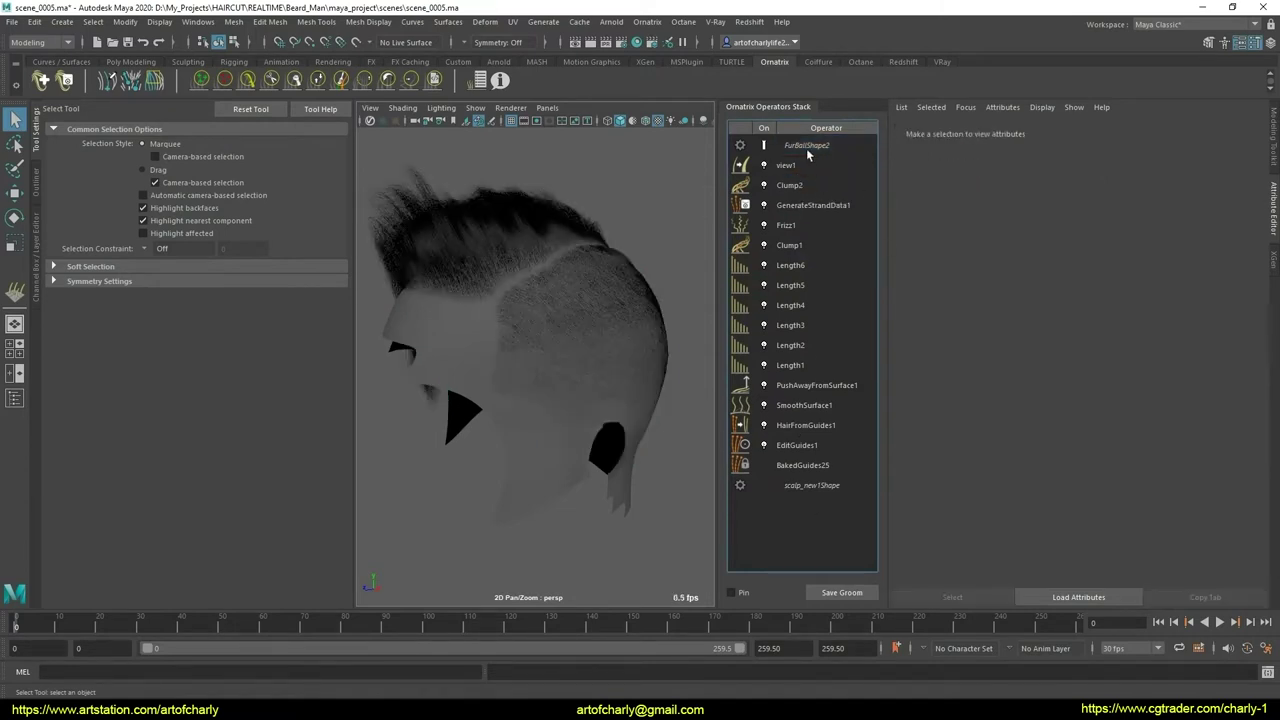
left_click(809, 150)
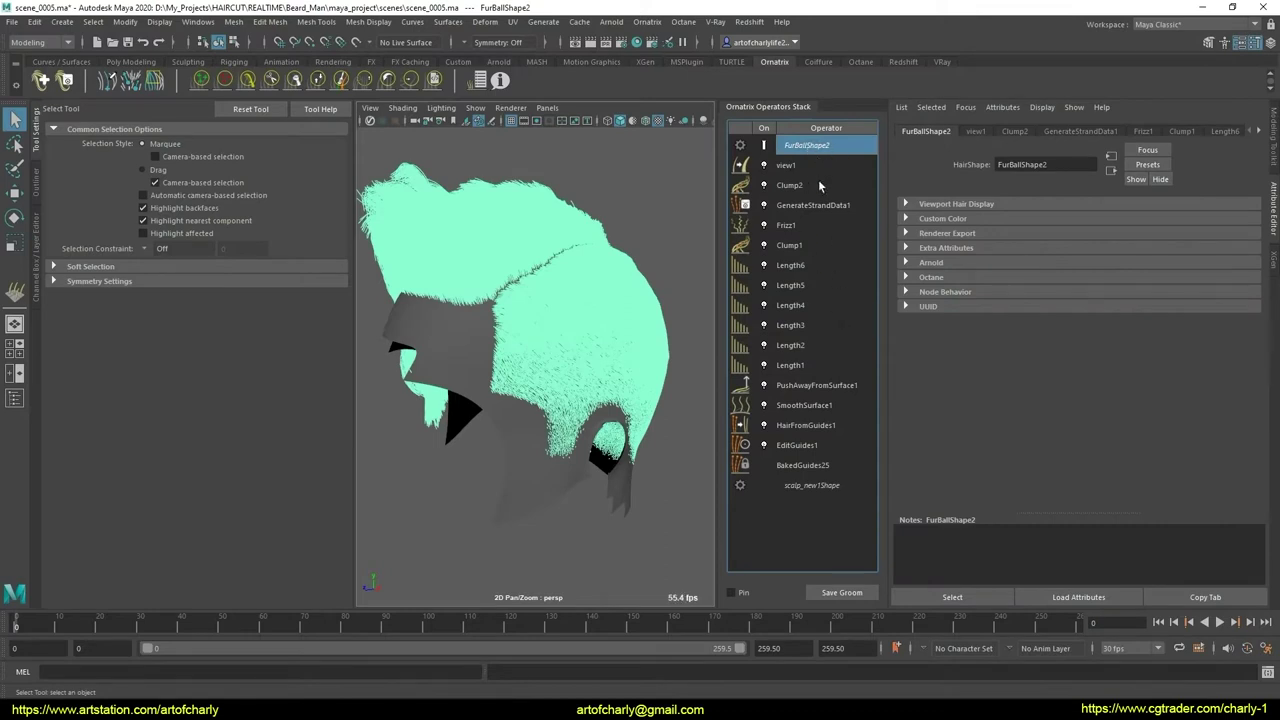
mouse_move(600, 300)
left_mouse_down("alt")
mouse_move(454, 354)
mouse_move(610, 300)
mouse_move(822, 174)
left_mouse_up("alt")
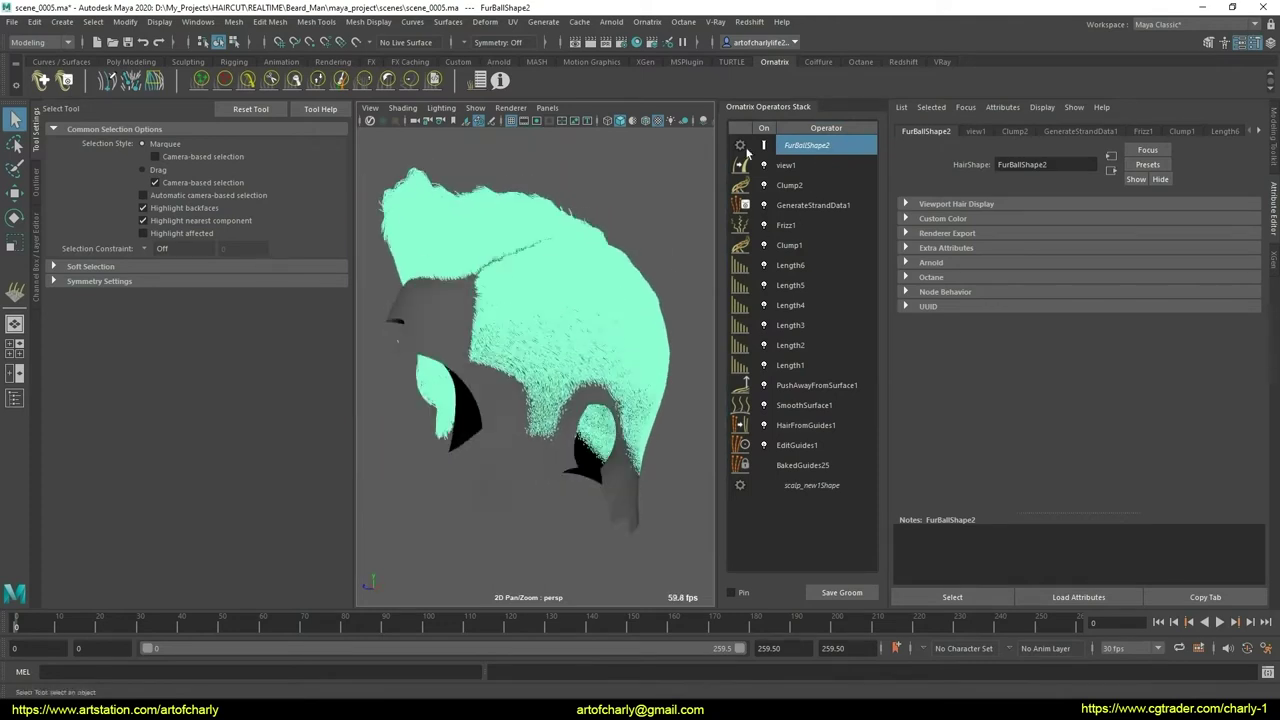
left_click(12, 21)
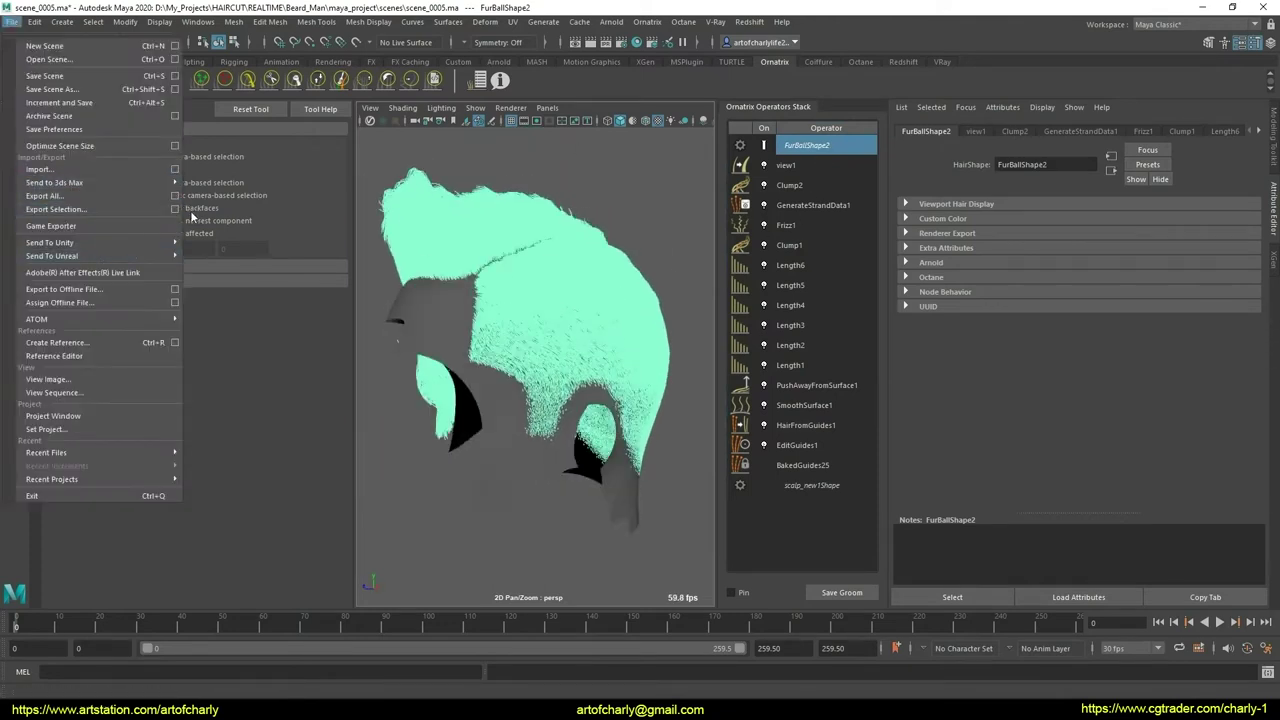
- Export Selection as Ornatrix Alembic with Y up and Use Render Version, replacing ox_test.abc
left_click(176, 209)
left_click_drag(535, 148, 669, 160)
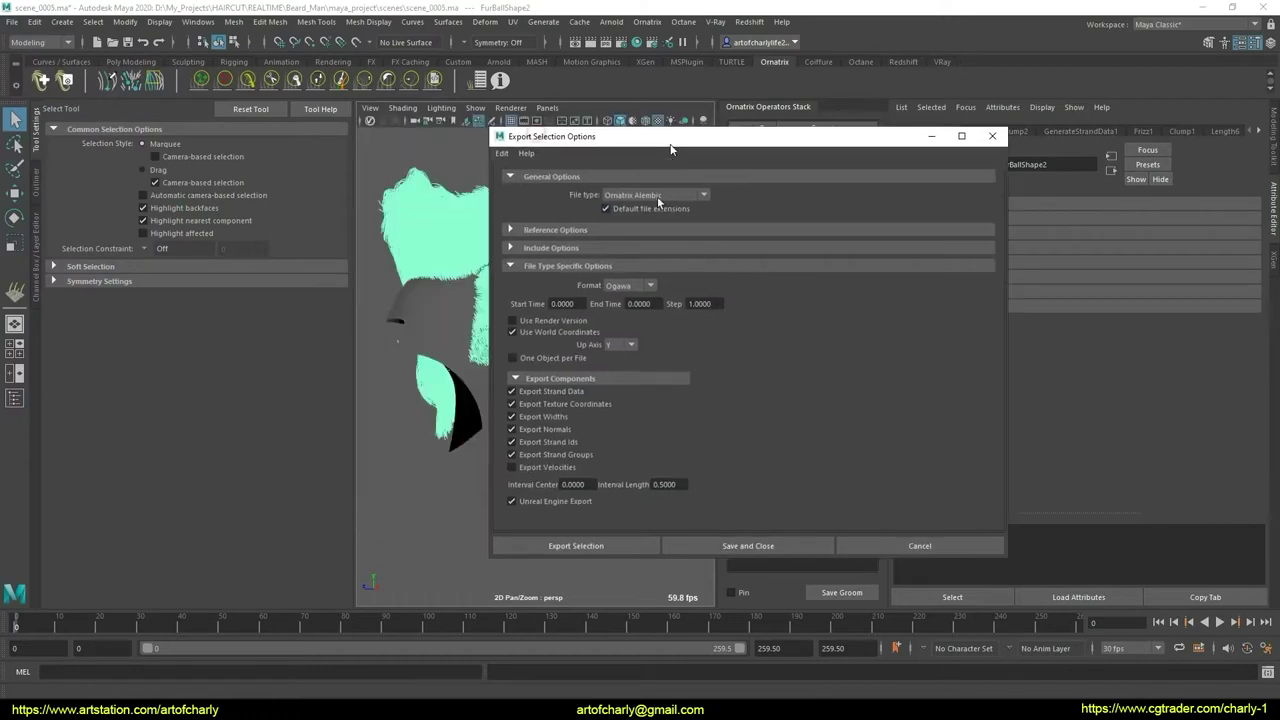
left_click(631, 345)
left_click(630, 373)
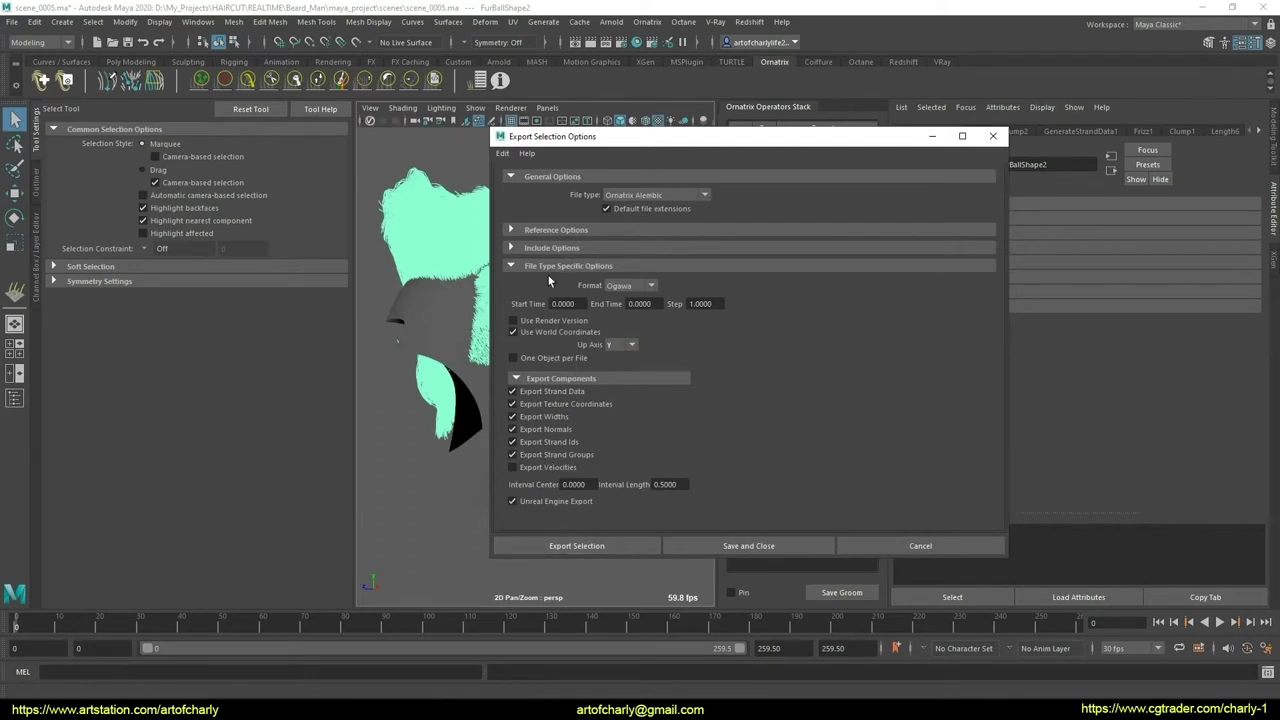
left_click(532, 319)
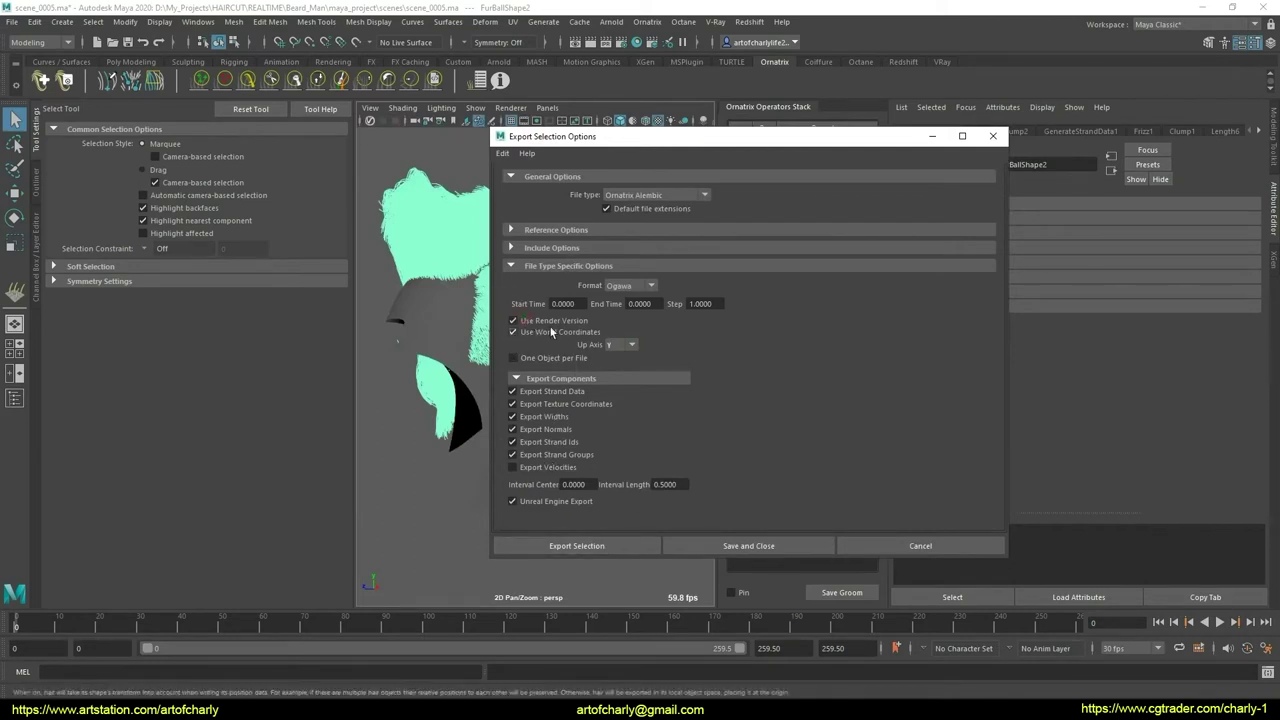
left_click(604, 548)
double_click(355, 241)
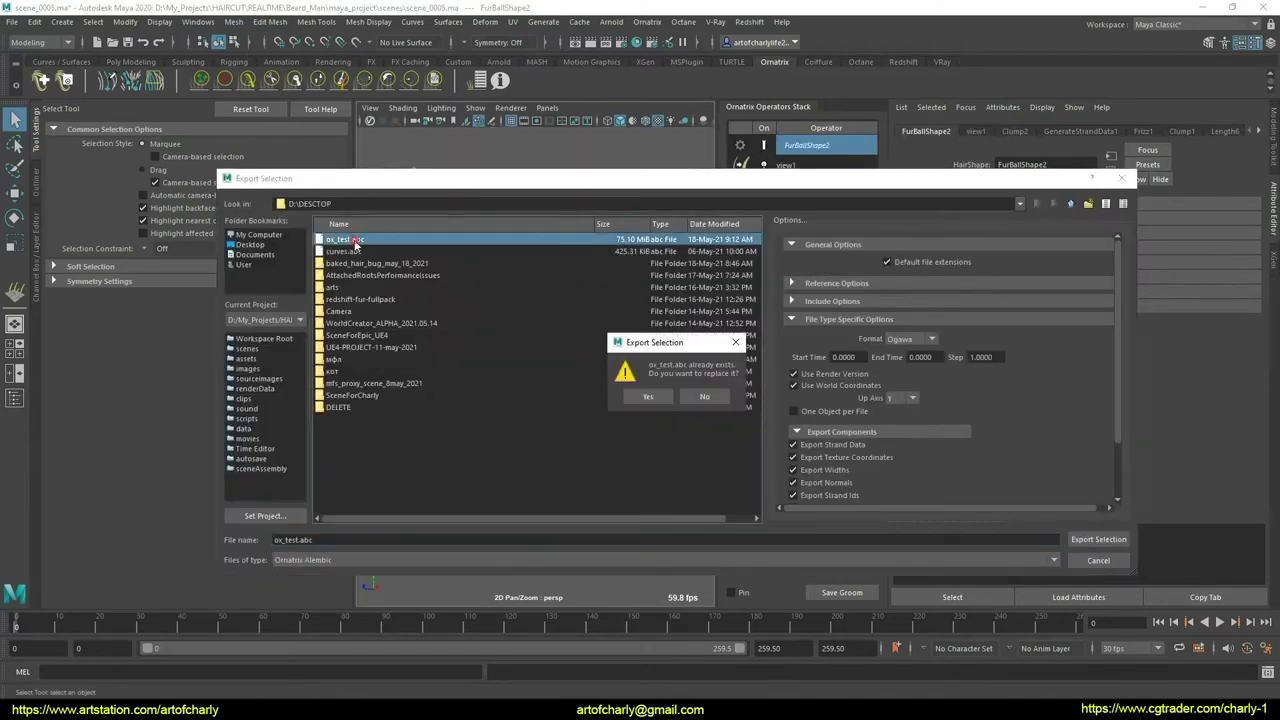
left_click(648, 396)
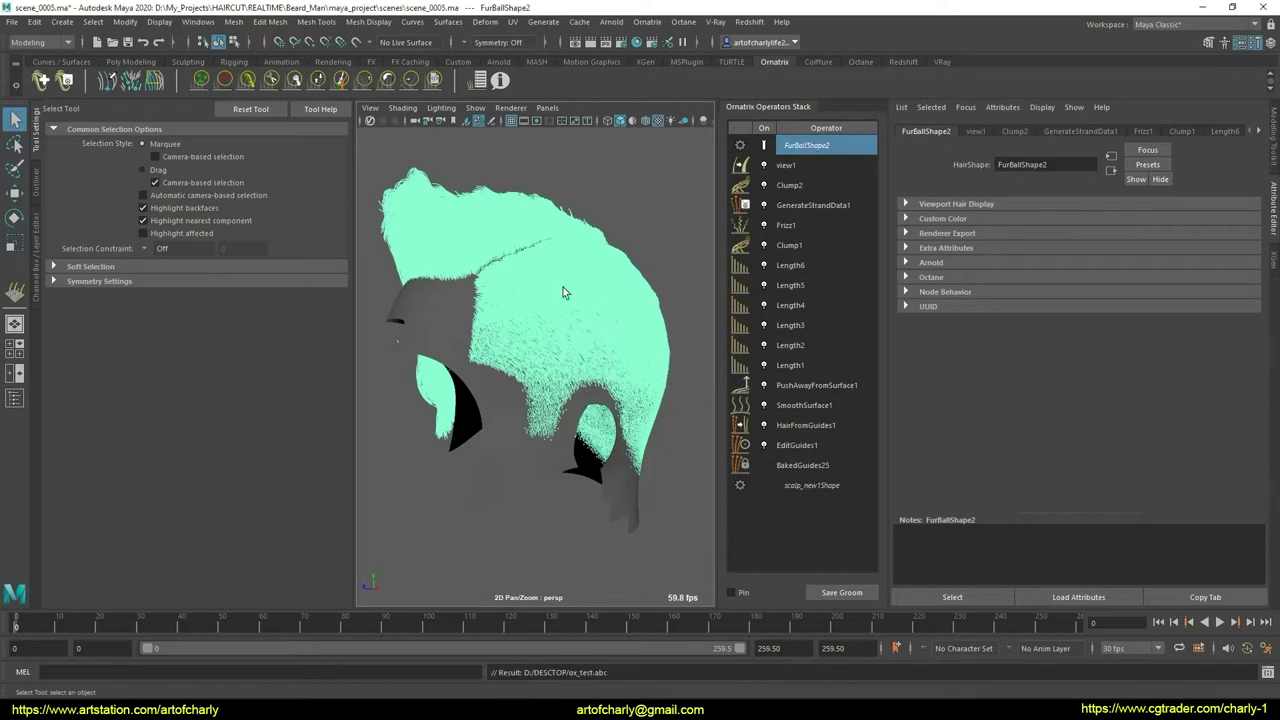
- Delete the groom and select scene objects, then undo to restore the groom
key("Delete")
left_click(598, 257)
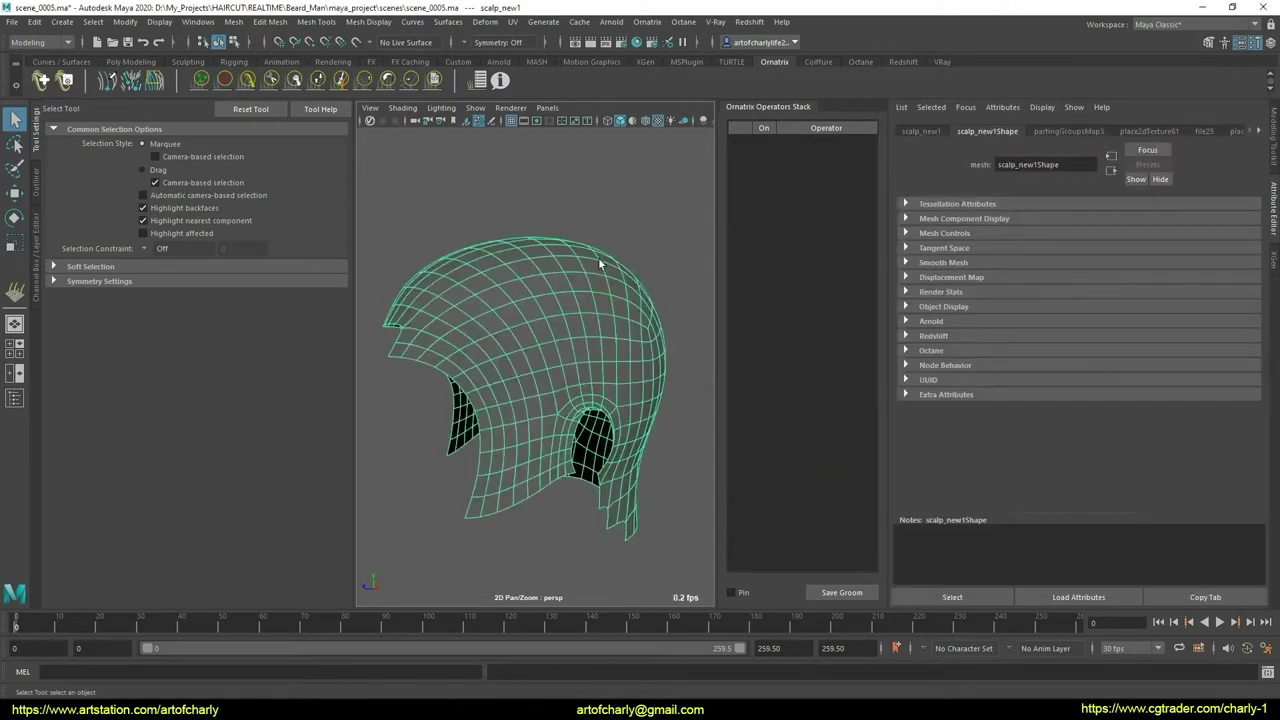
left_click(548, 204)
left_click(38, 200)
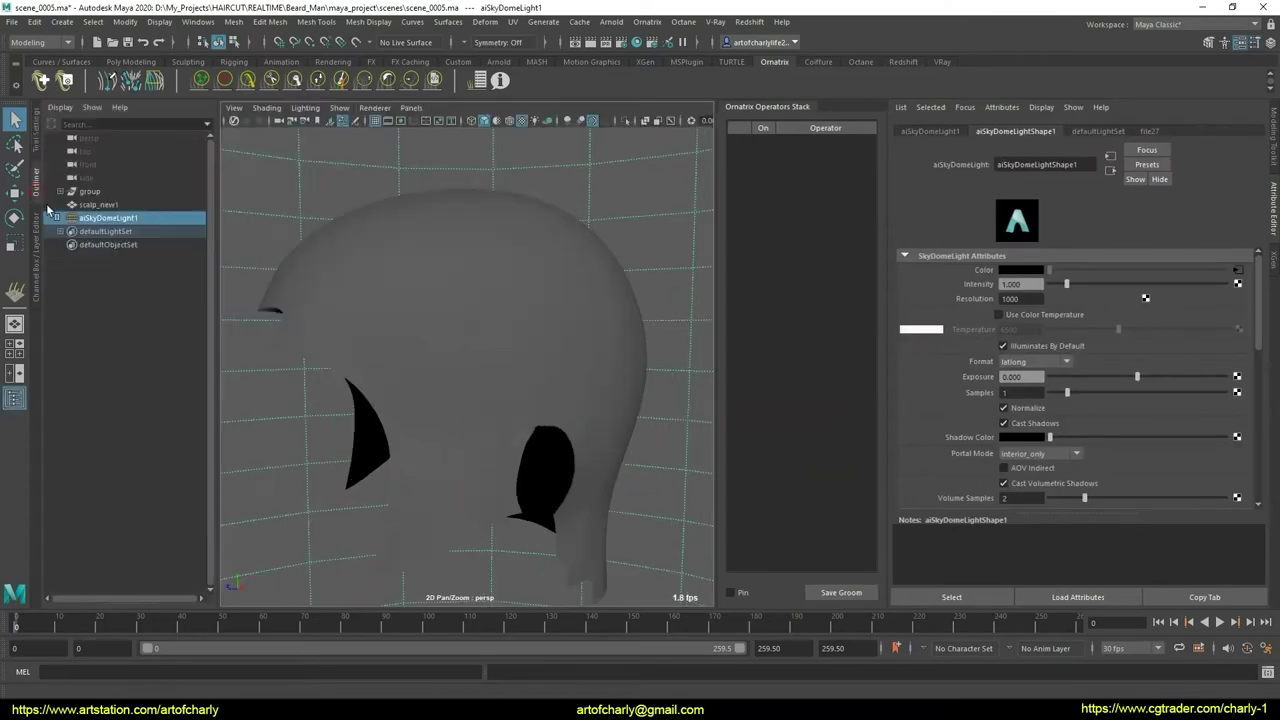
left_click(124, 231)
left_click(108, 218)
left_click(534, 205)
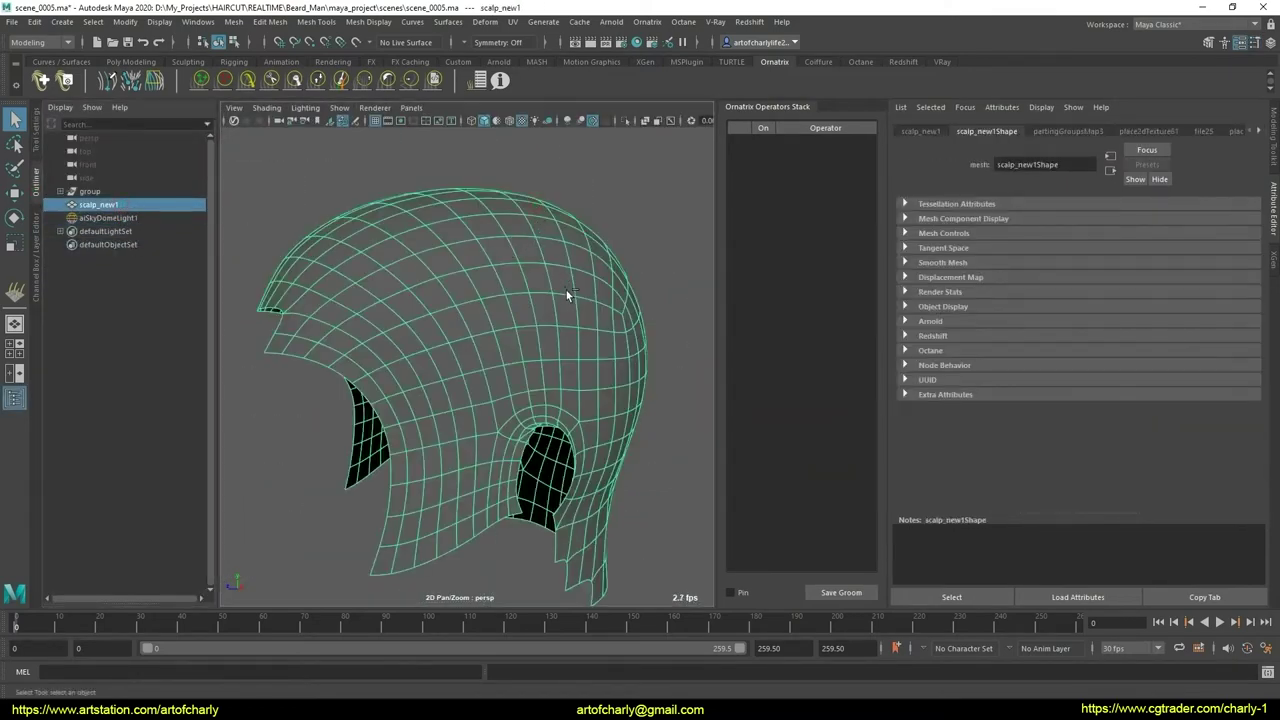
key("ctrl+z")
key("ctrl+z")
key("ctrl+z")
key("ctrl+z")
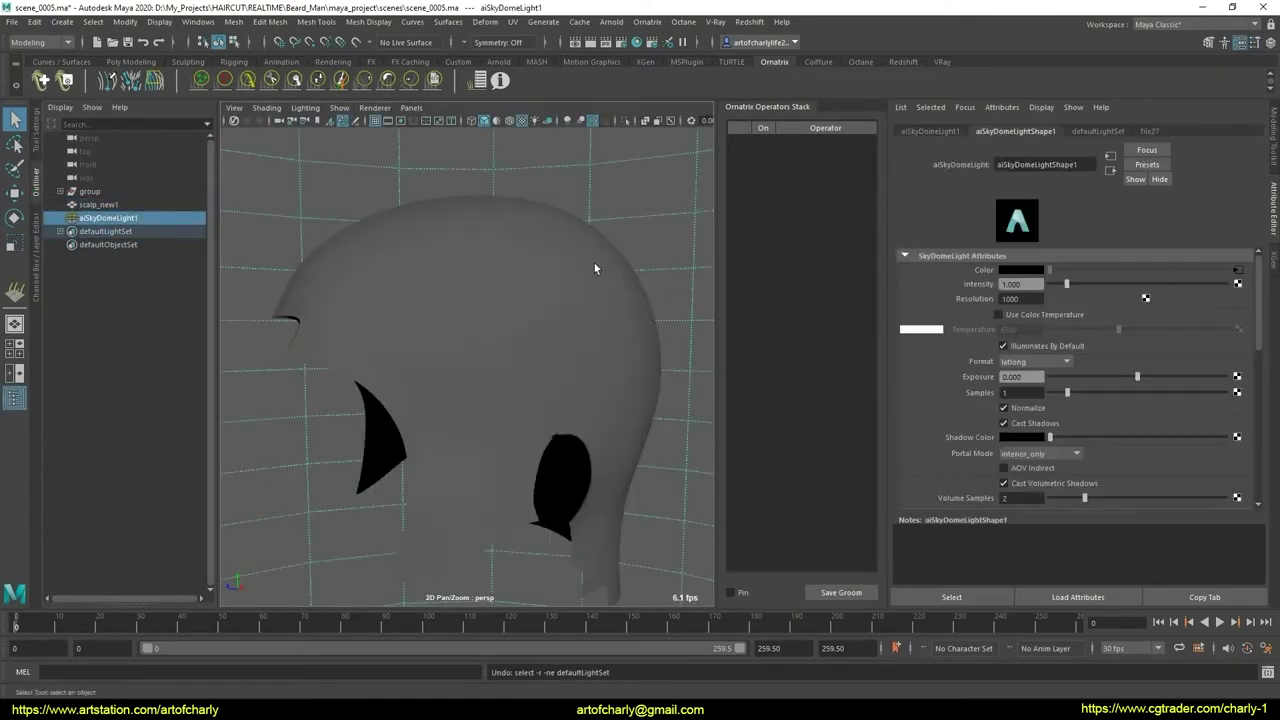
key("ctrl+z")
key("ctrl+z")
key("ctrl+z")
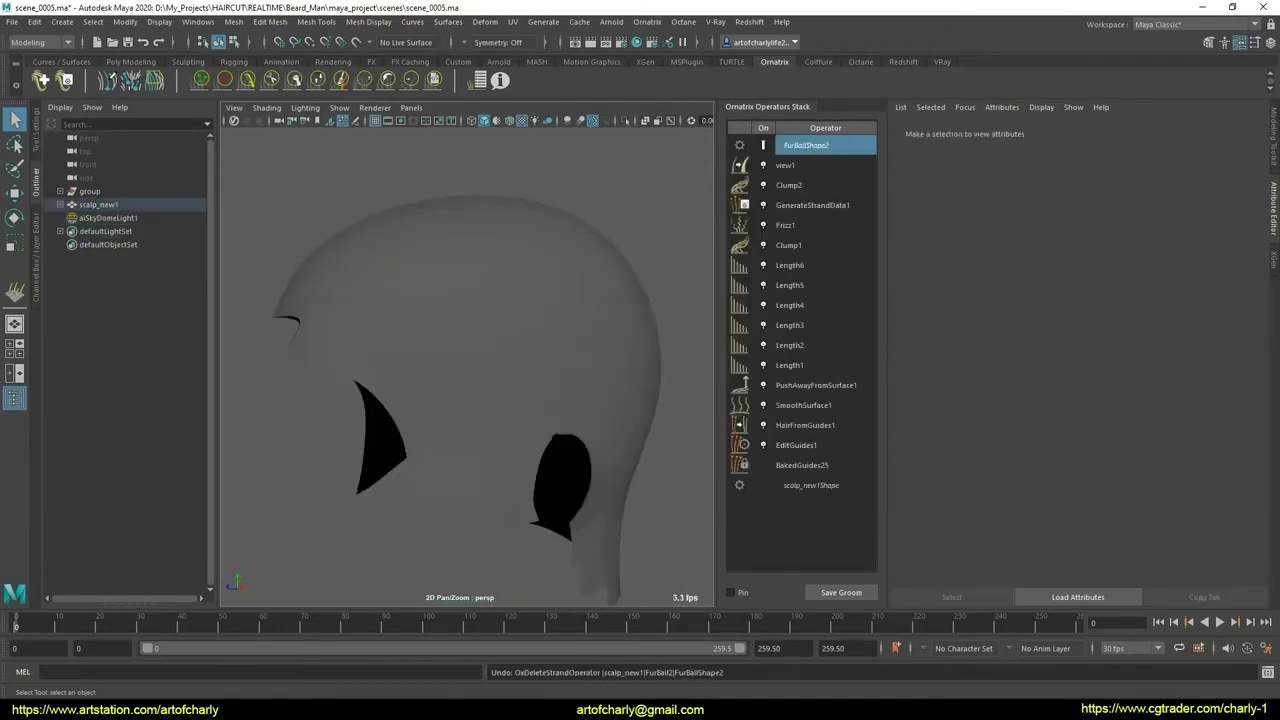
- Delete FurBallShape2 from the stack and select the bare scalp mesh
right_click(806, 145)
left_click(826, 161)
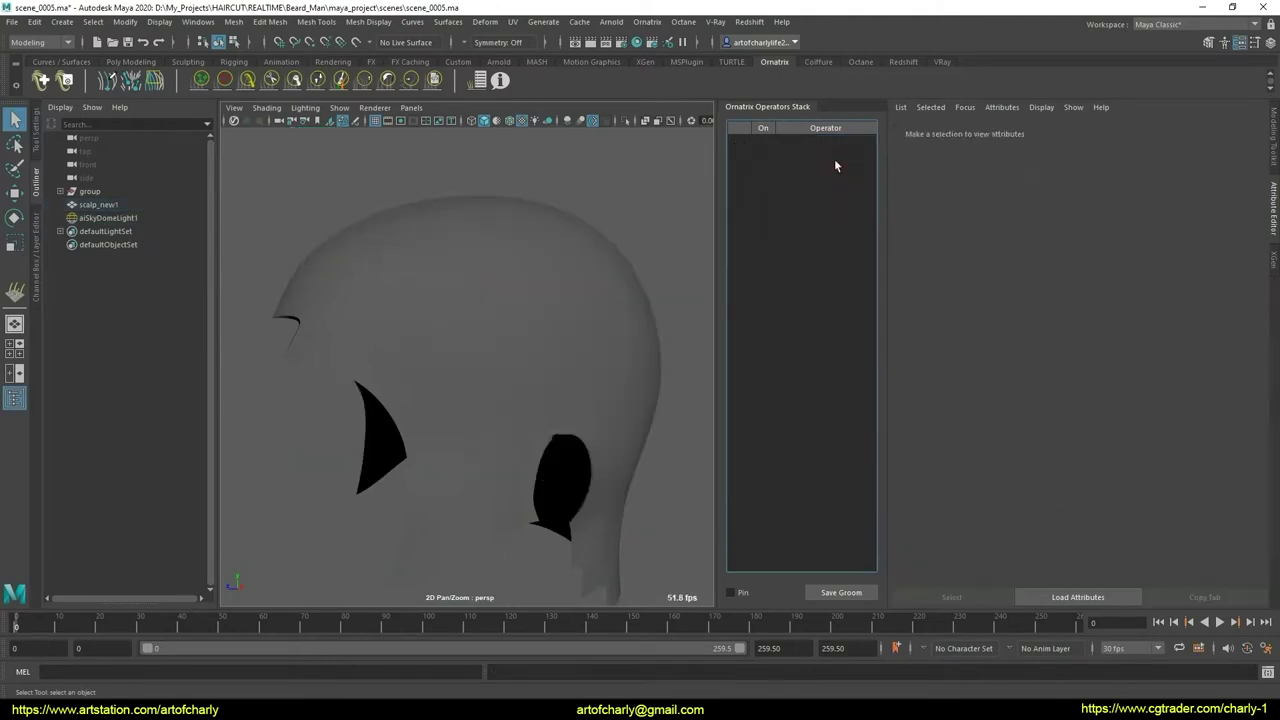
scroll(413, 344, "down", 2)
left_click(529, 258)
left_click_drag(670, 341, 452, 337, "alt")
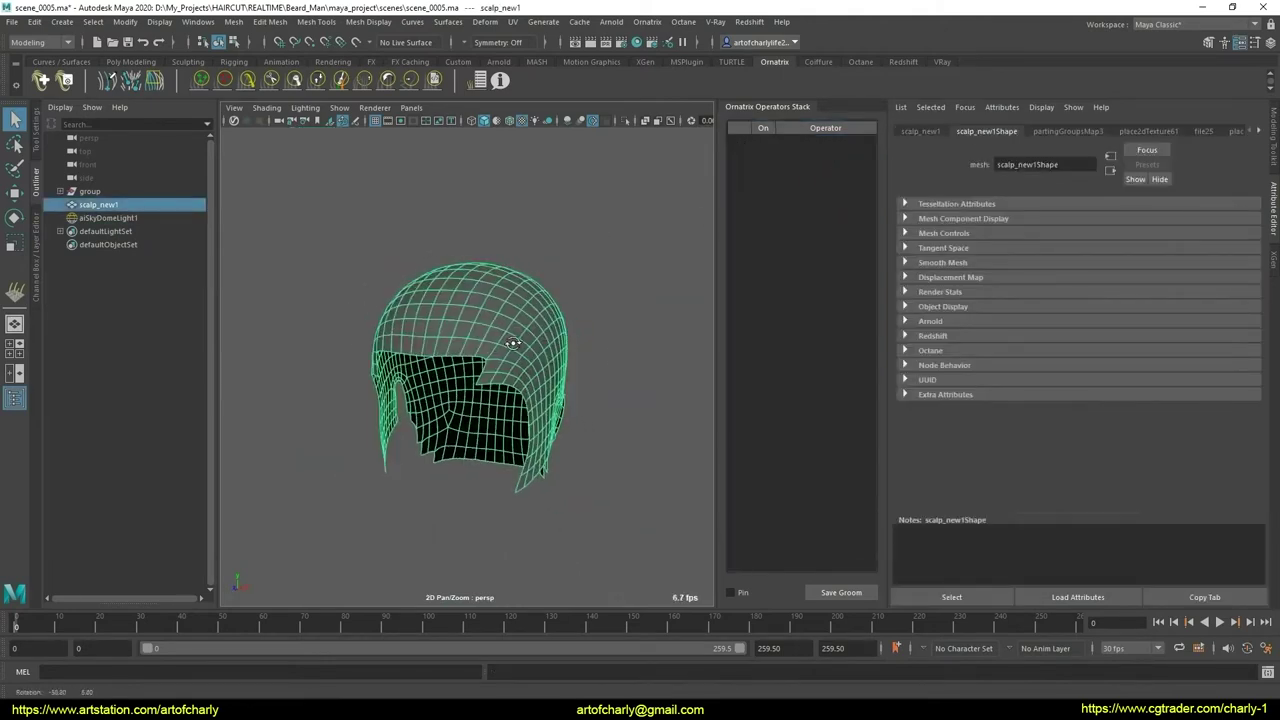
- Freeze scalp_new1's transformations, delete its history, and check its channels
left_click(125, 22)
left_click(172, 82)
left_click(125, 22)
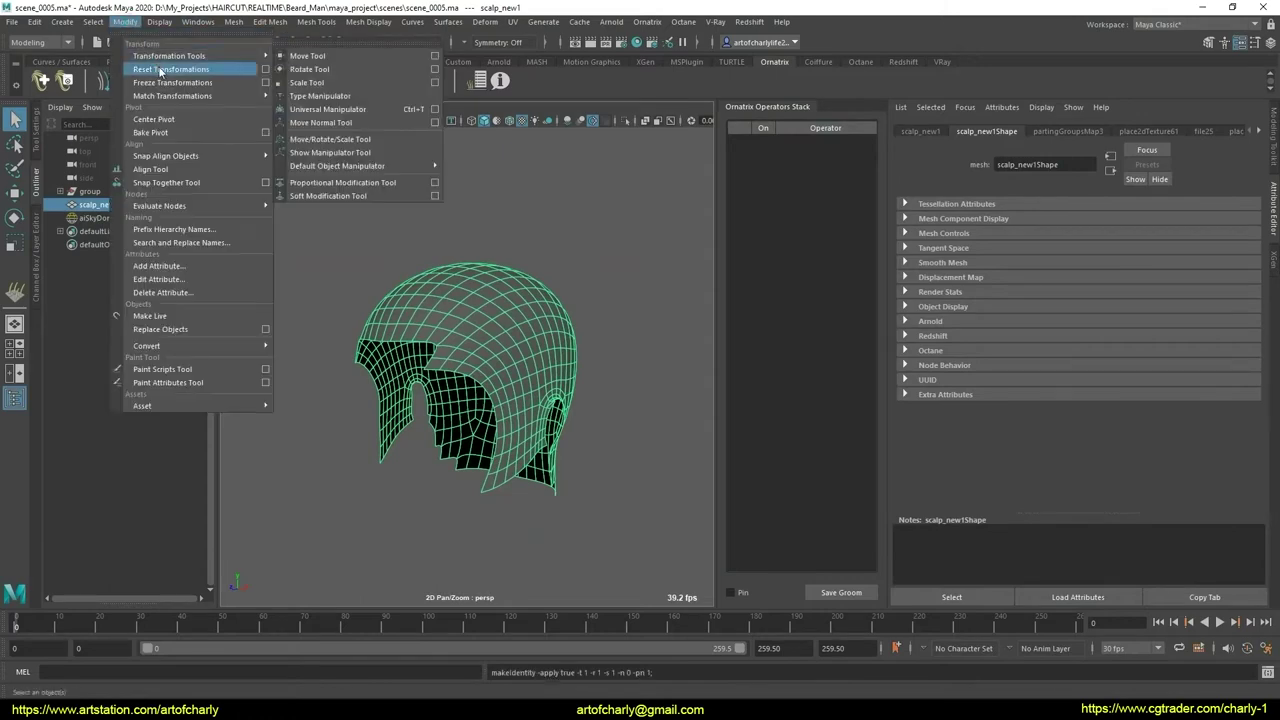
left_click(34, 22)
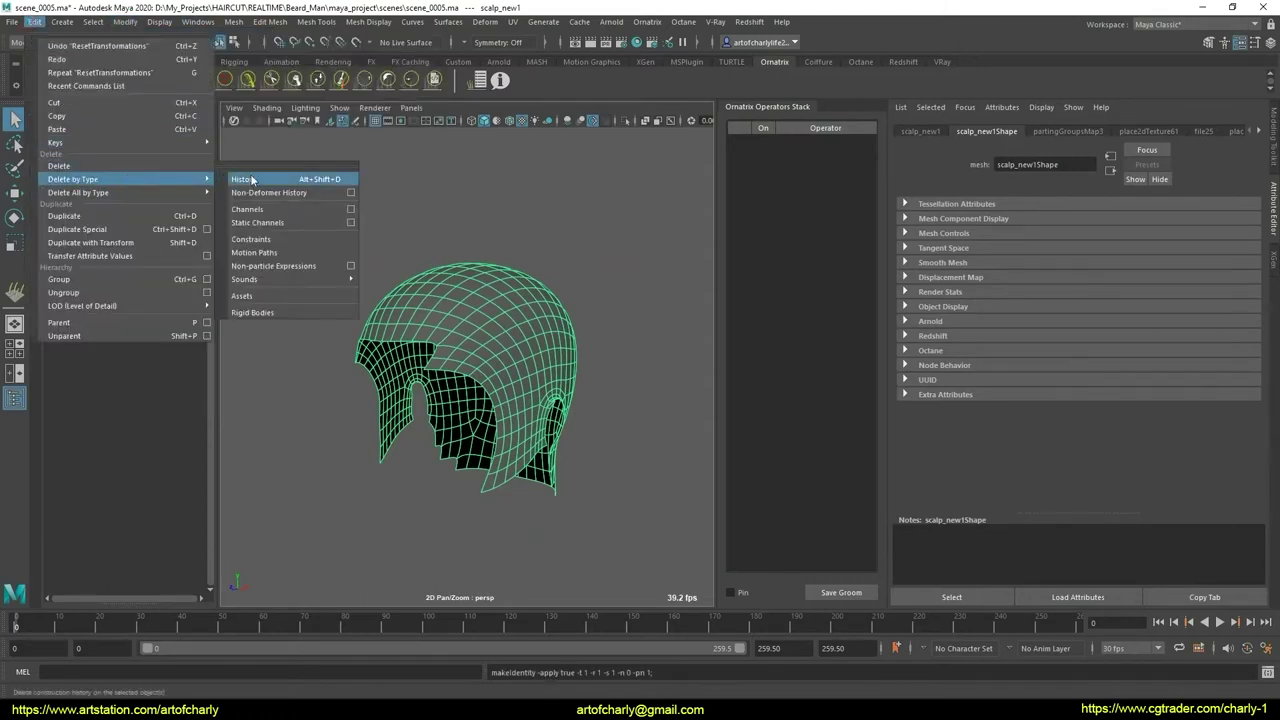
left_click(252, 178)
mouse_move(578, 313)
left_mouse_down("alt")
mouse_move(560, 325)
mouse_move(623, 314)
mouse_move(617, 349)
mouse_move(440, 330)
left_mouse_up("alt")
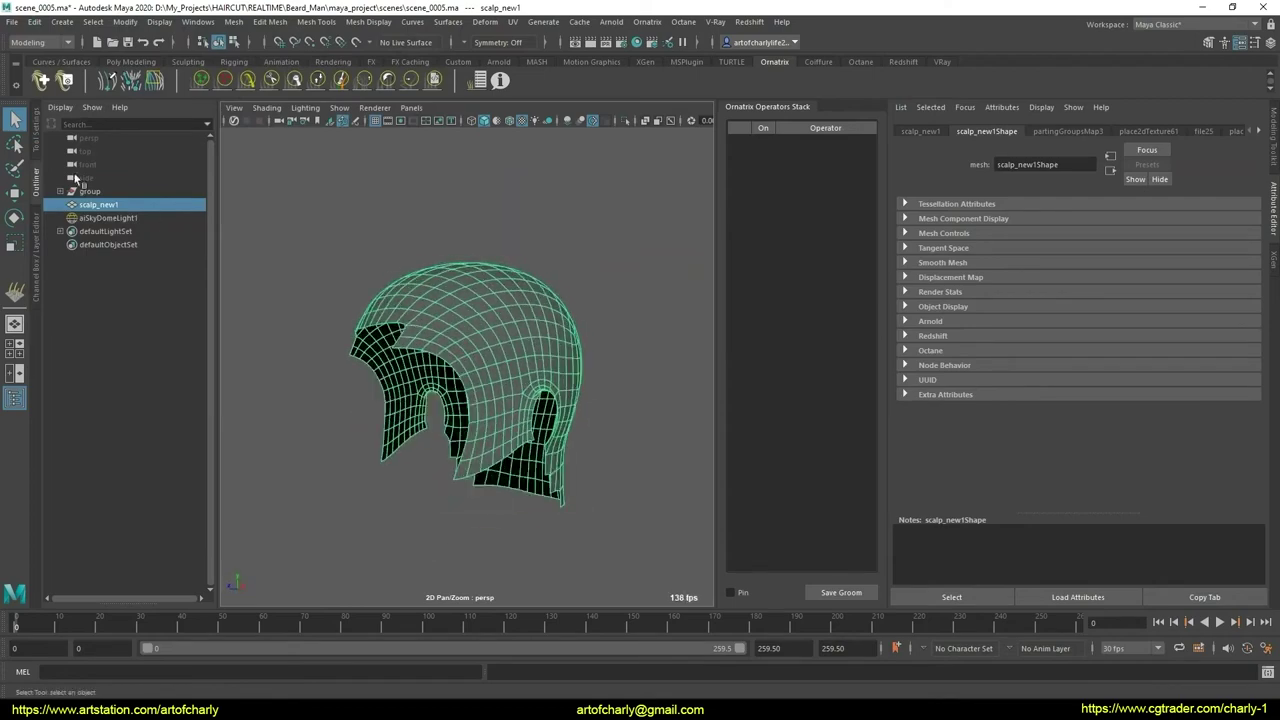
left_click(38, 250)
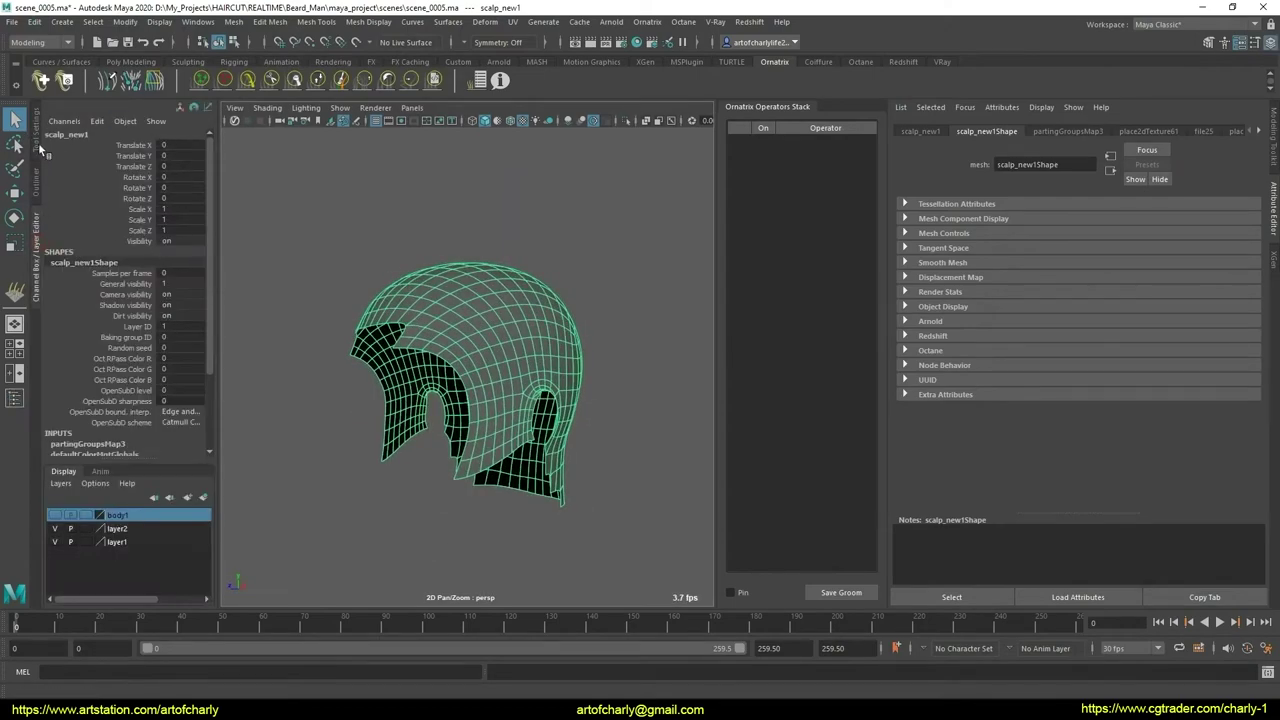
double_click(15, 118)
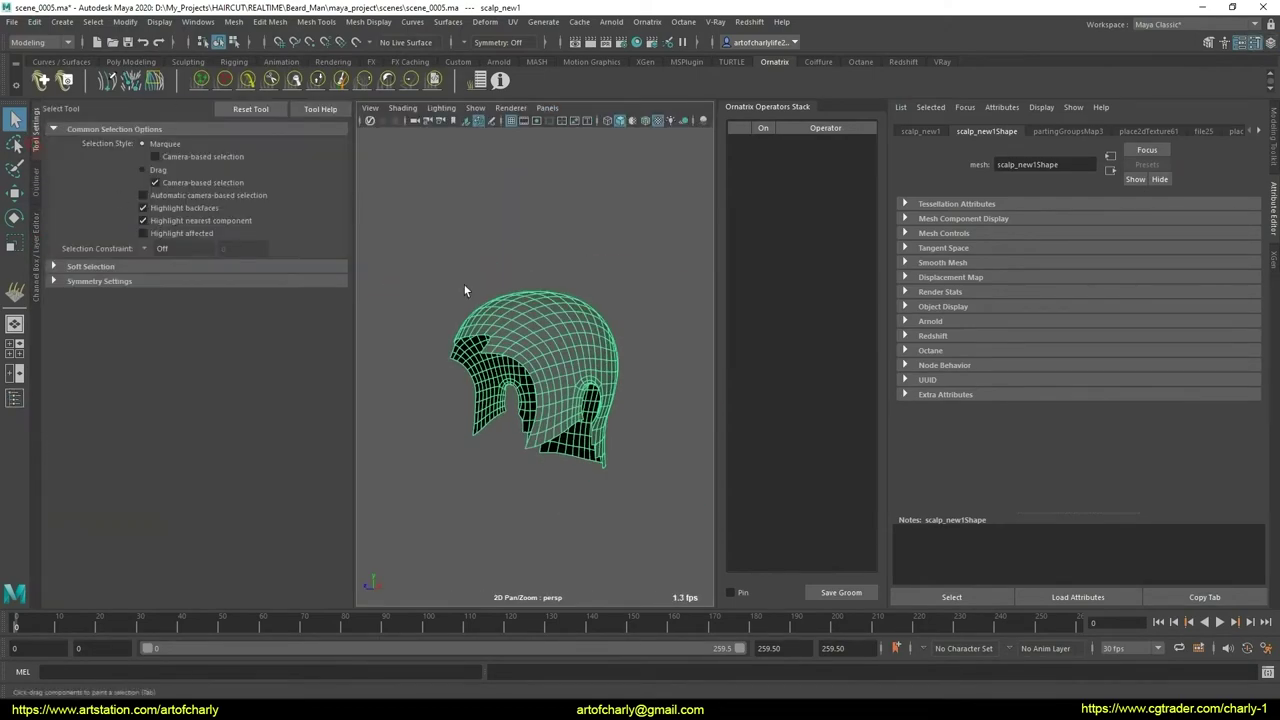
- Import ox_test.abc from the Desktop folder as an Ornatrix Alembic
left_click(12, 21)
left_click(62, 170)
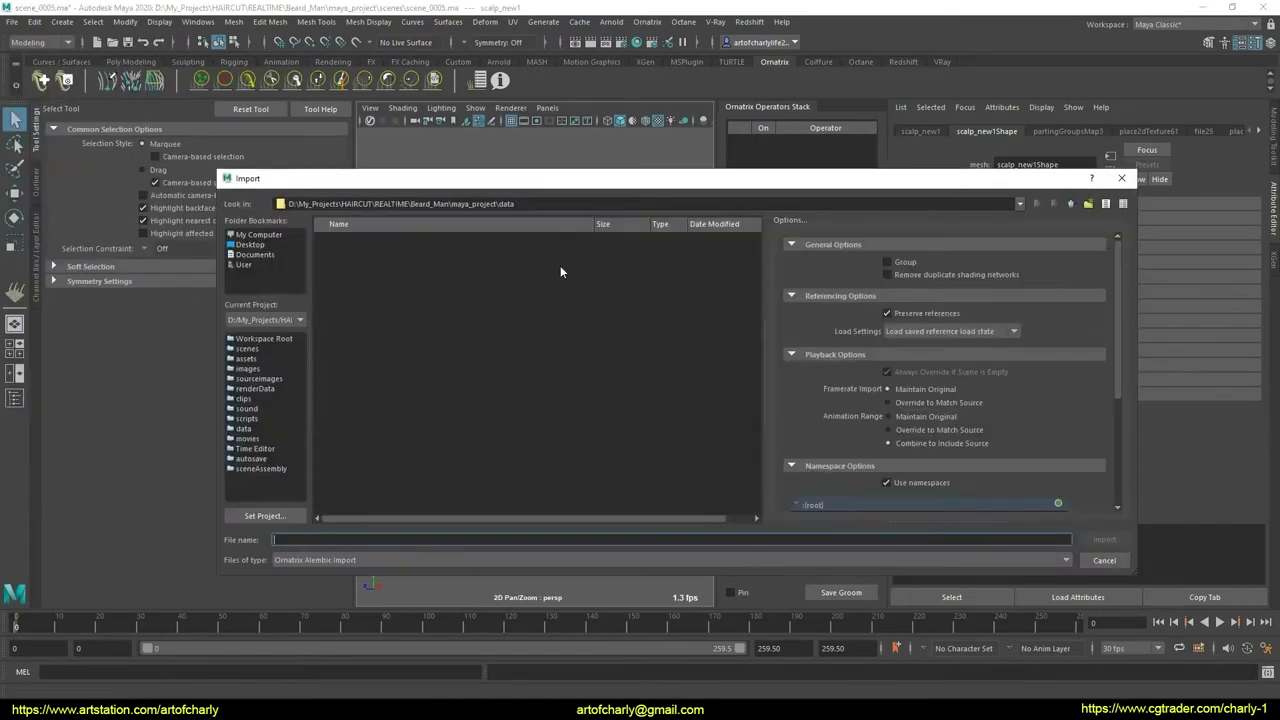
left_click(250, 244)
double_click(340, 242)
double_click(345, 242)
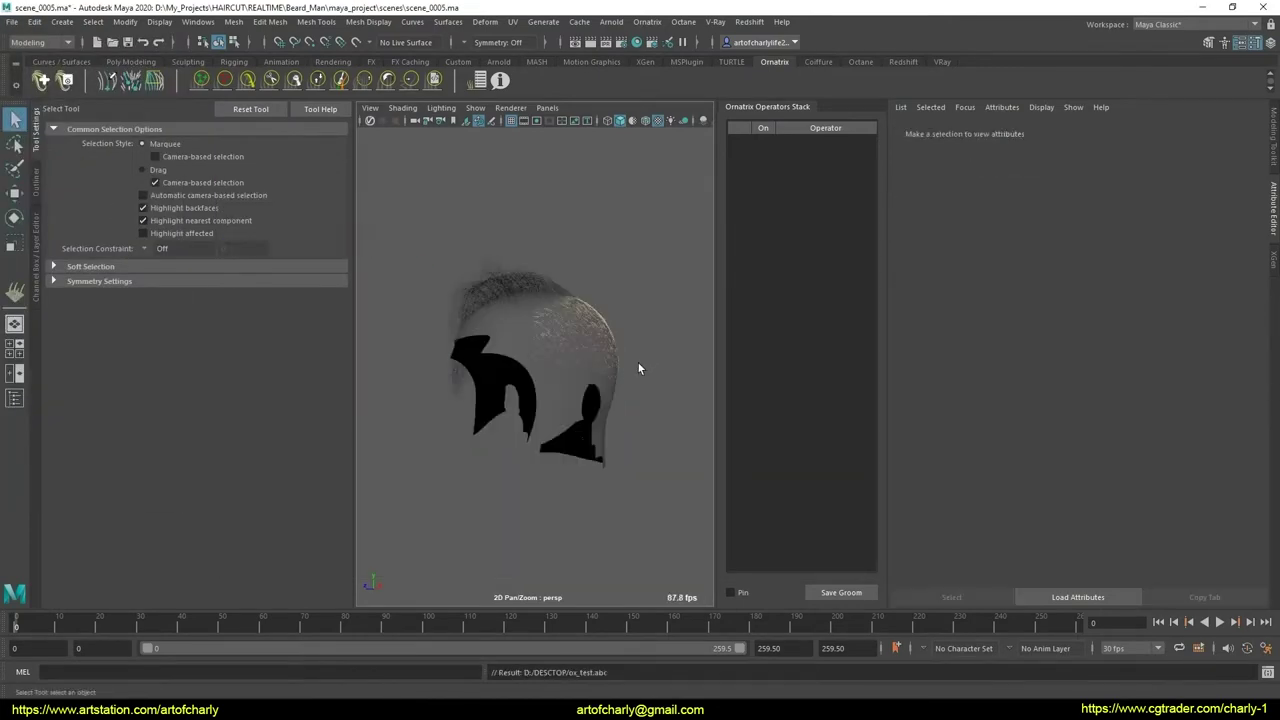
scroll(638, 368, "up", 5)
scroll(560, 250, "up", 3)
- Select the imported hair's BakedHair1 operator and edit its Display Fraction (0.100)
left_click(545, 208)
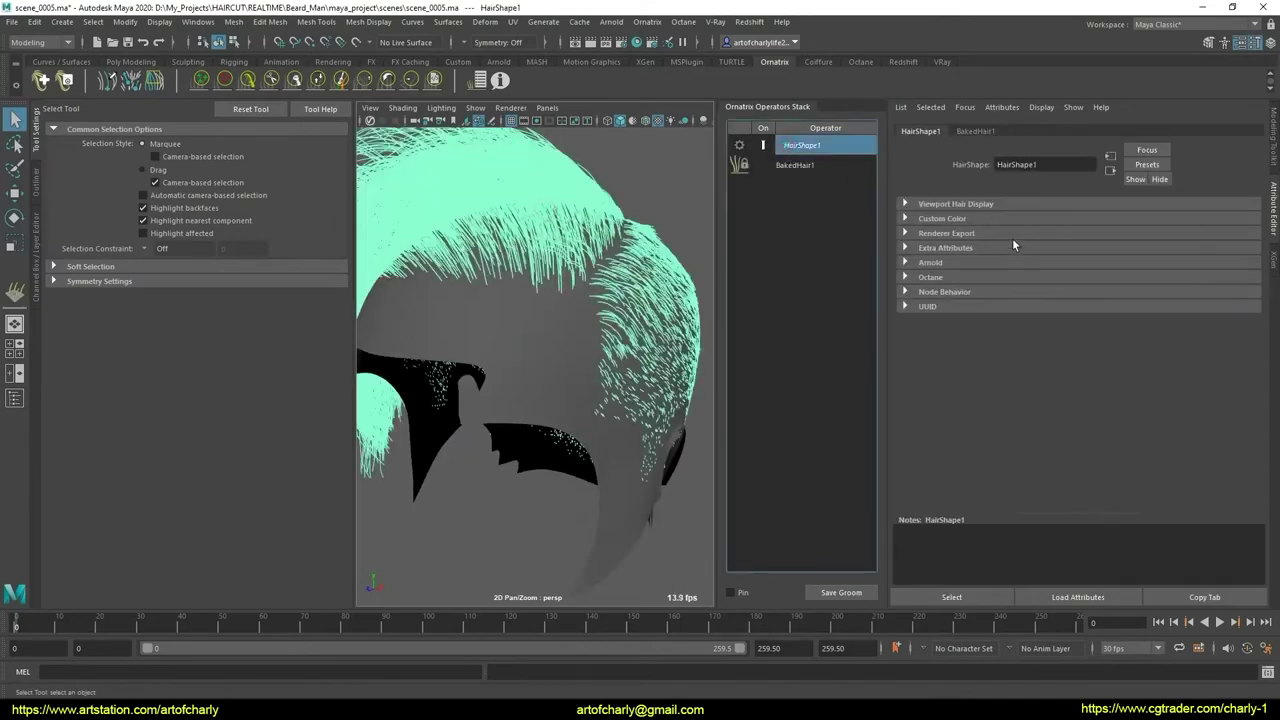
left_click(953, 206)
left_click(800, 165)
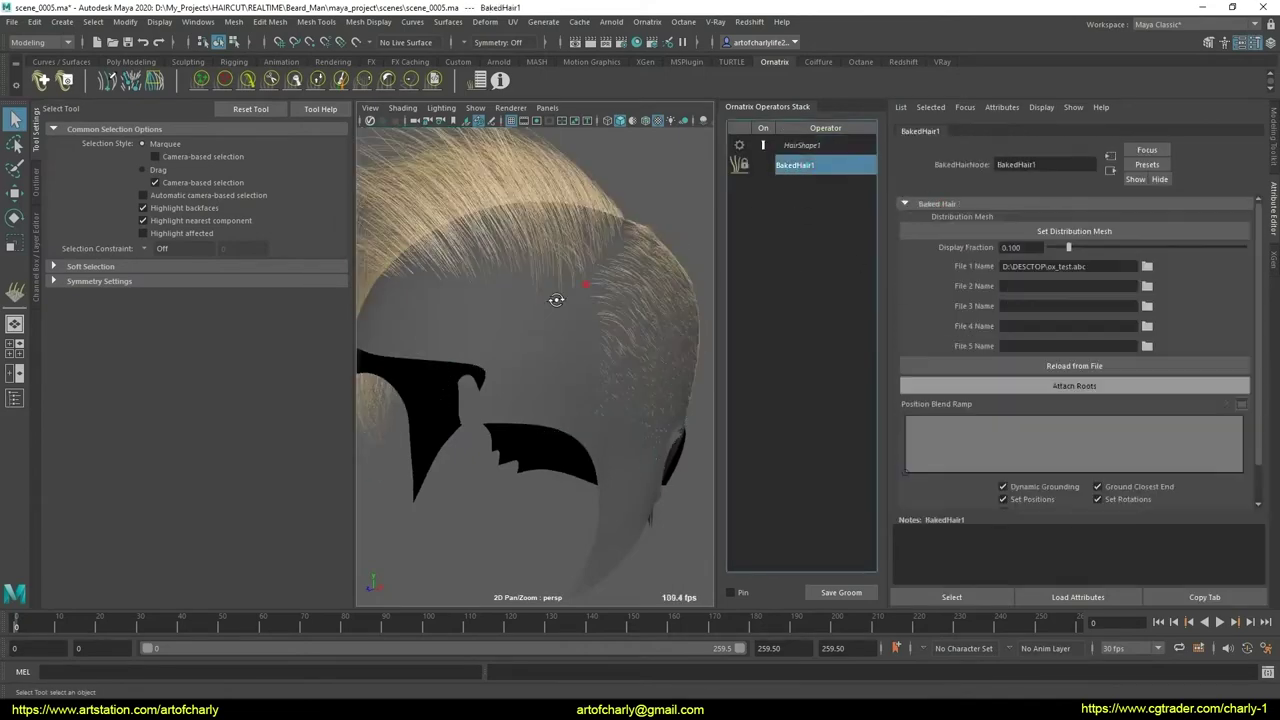
mouse_move(610, 300)
left_mouse_down("alt")
mouse_move(654, 297)
mouse_move(514, 363)
left_mouse_up("alt")
scroll(660, 285, "down", 3)
scroll(542, 423, "up", 5)
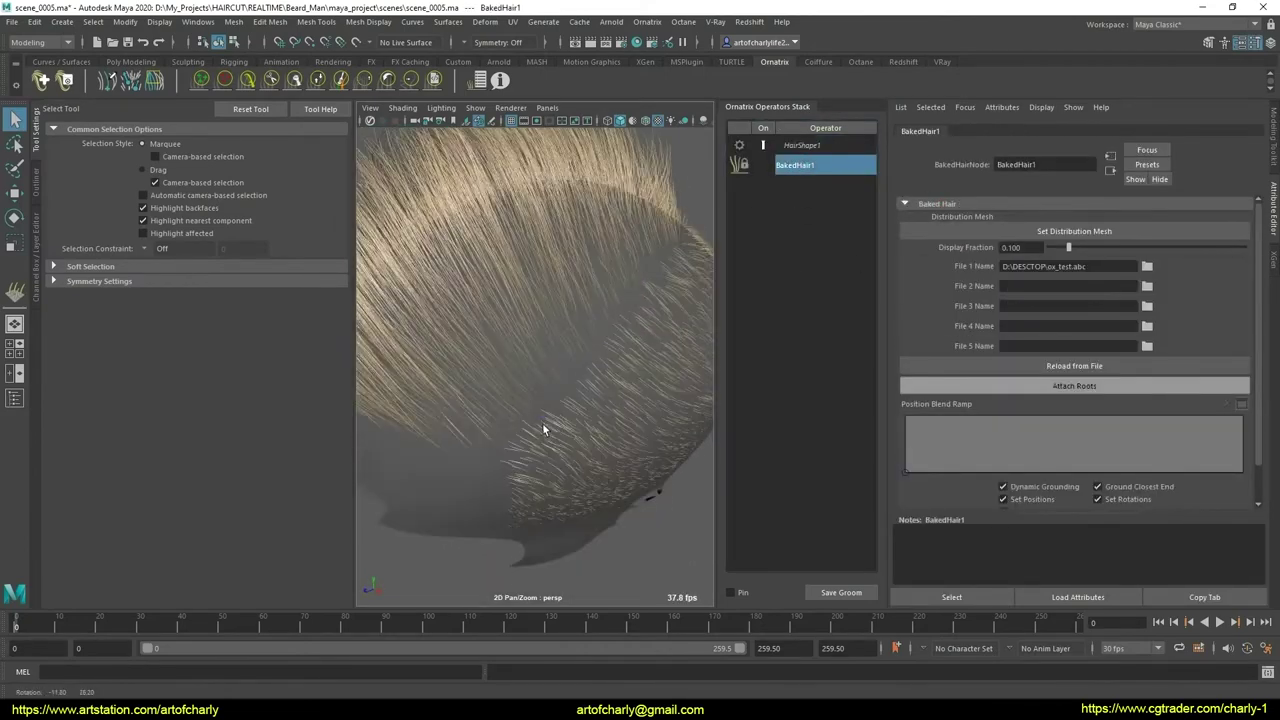
mouse_move(542, 423)
left_mouse_down("alt")
mouse_move(582, 306)
mouse_move(466, 349)
mouse_move(666, 334)
left_mouse_up("alt")
scroll(466, 349, "up", 3)
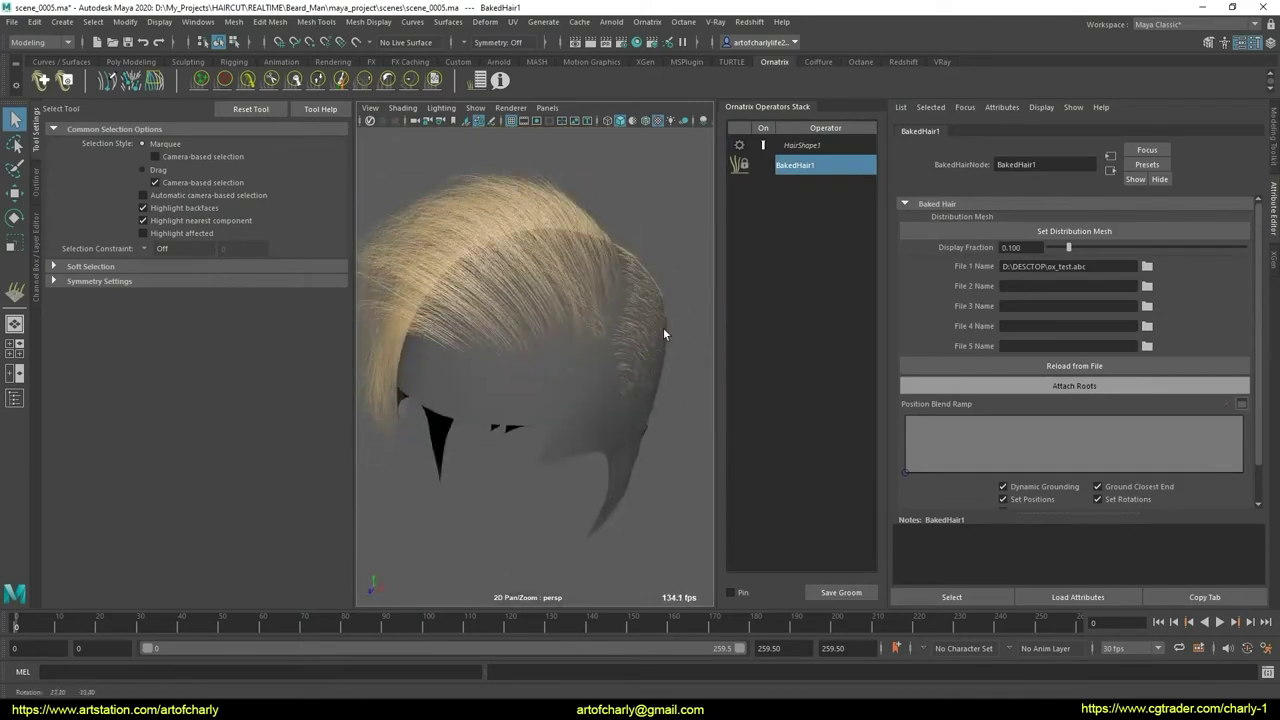
double_click(1011, 247)
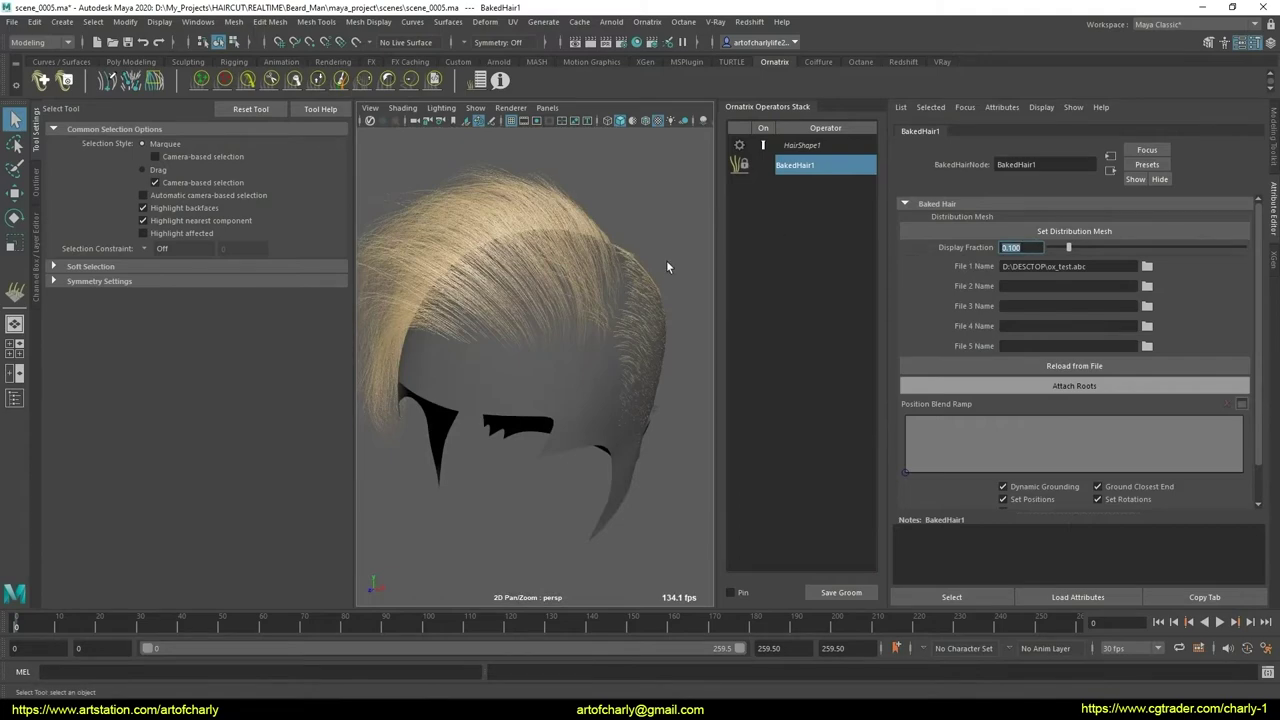
mouse_move(668, 266)
left_mouse_down("alt")
mouse_move(427, 349)
mouse_move(759, 288)
left_mouse_up("alt")
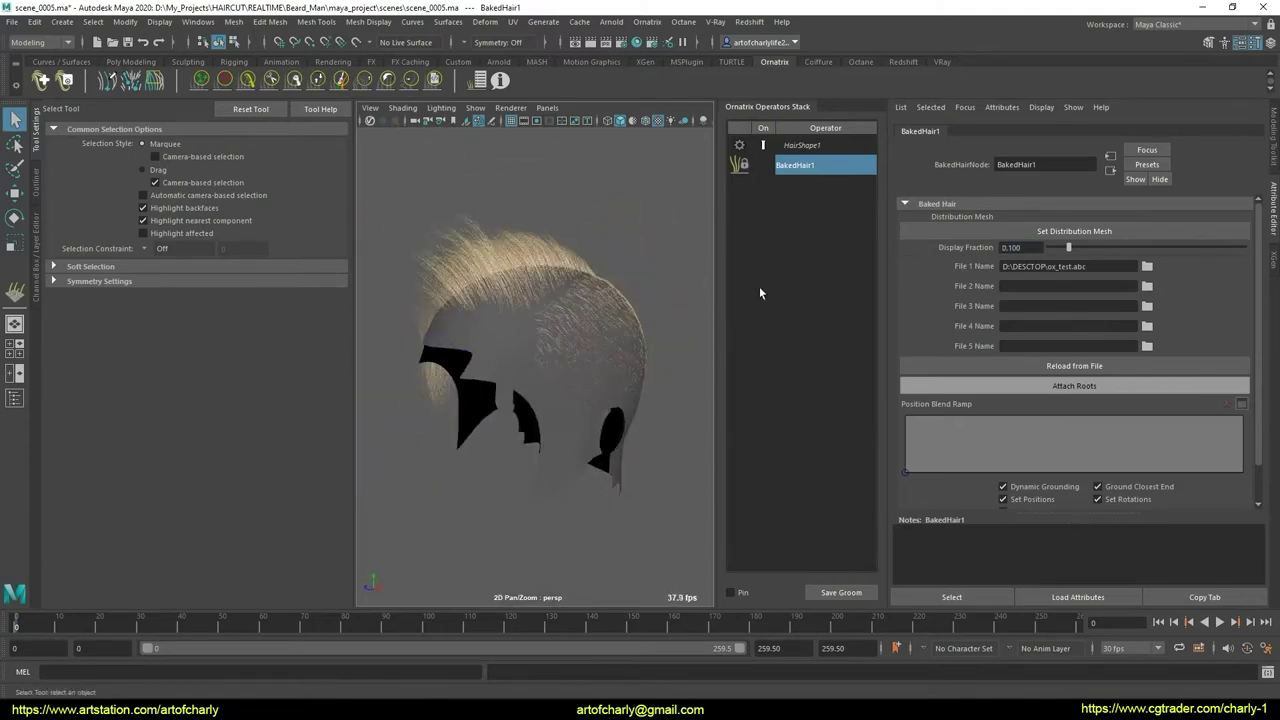
- Set the scalp as BakedHair1's distribution mesh and attach the hair roots to it
left_click(1058, 236)
left_click_drag(528, 366, 509, 458, "alt")
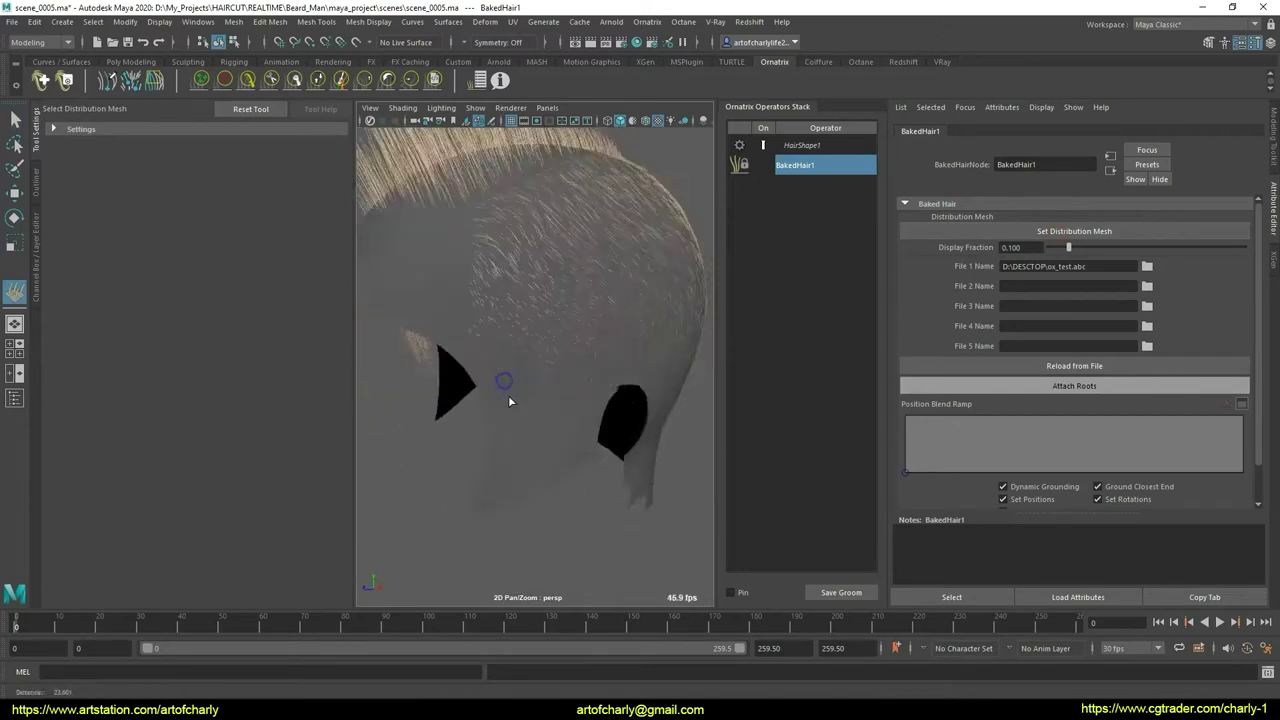
left_click(509, 458)
left_click(1071, 386)
- Turn on the wireframe overlay and set BakedHair1's Display Fraction to 1.000
mouse_move(566, 246)
left_mouse_down("alt")
mouse_move(545, 277)
mouse_move(607, 334)
mouse_move(590, 310)
left_mouse_up("alt")
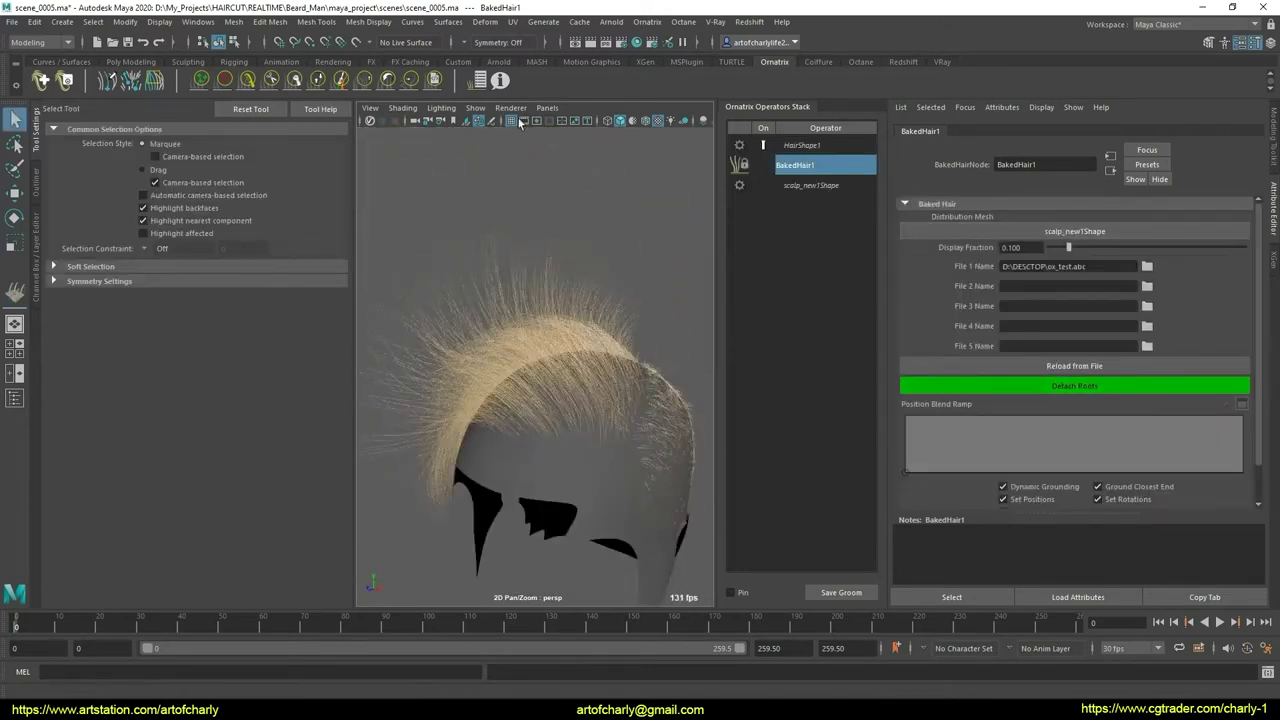
left_click(644, 121)
left_click_drag(586, 265, 563, 262, "alt")
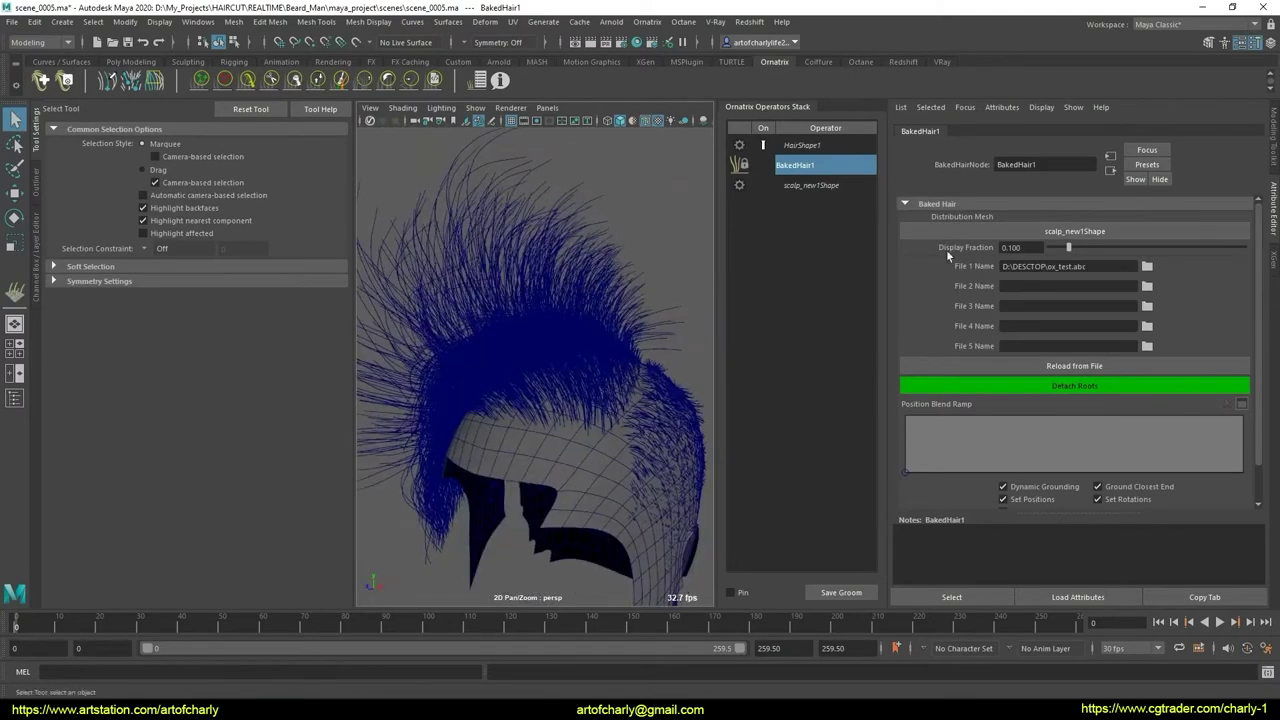
double_click(1040, 247)
type("1")
key("Return")
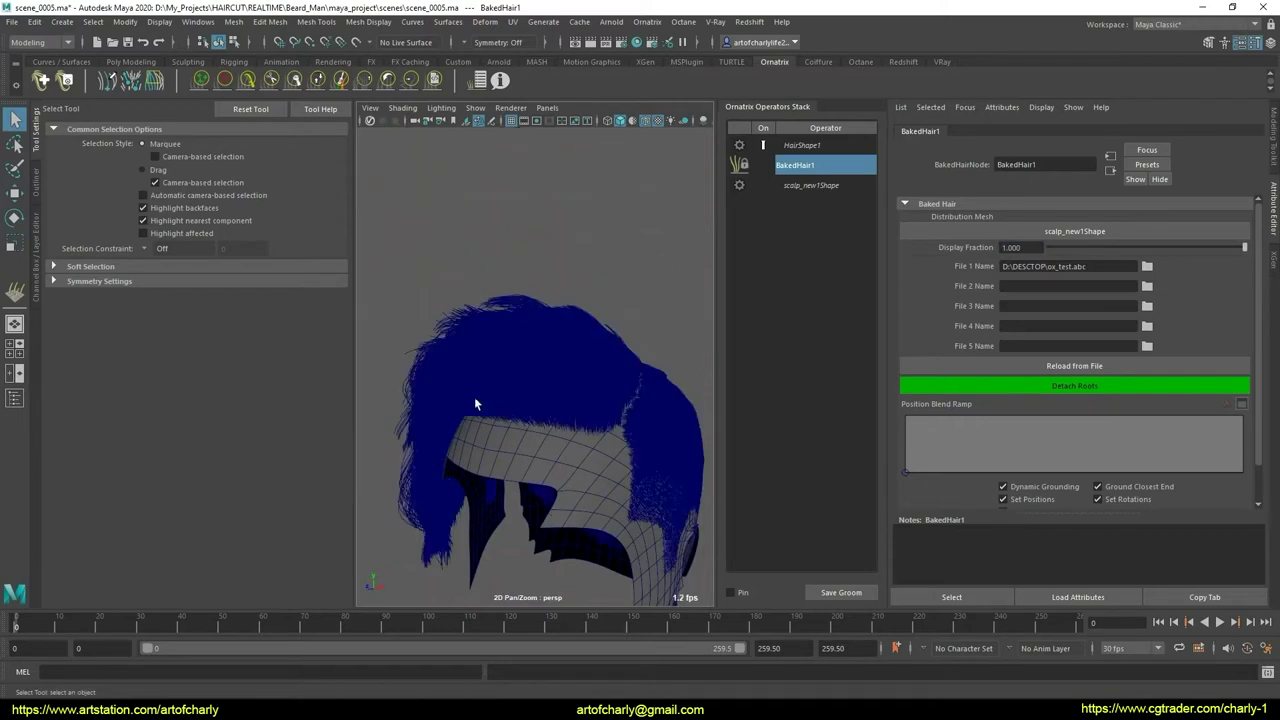
- Inspect the full-density hair, turn the wireframe overlay off, and select the scalp mesh
mouse_move(499, 376)
left_mouse_down("alt")
mouse_move(600, 371)
mouse_move(583, 409)
left_mouse_up("alt")
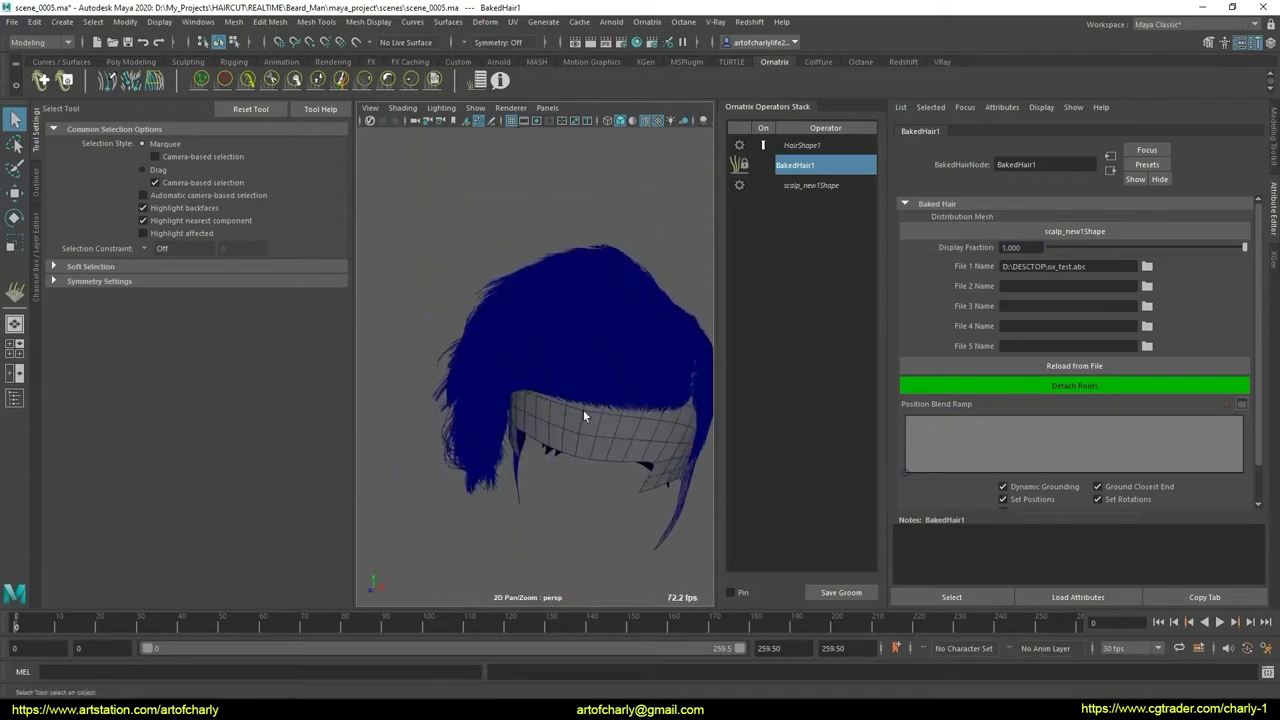
mouse_move(690, 390)
left_mouse_down("alt")
mouse_move(617, 431)
mouse_move(559, 343)
mouse_move(610, 330)
left_mouse_up("alt")
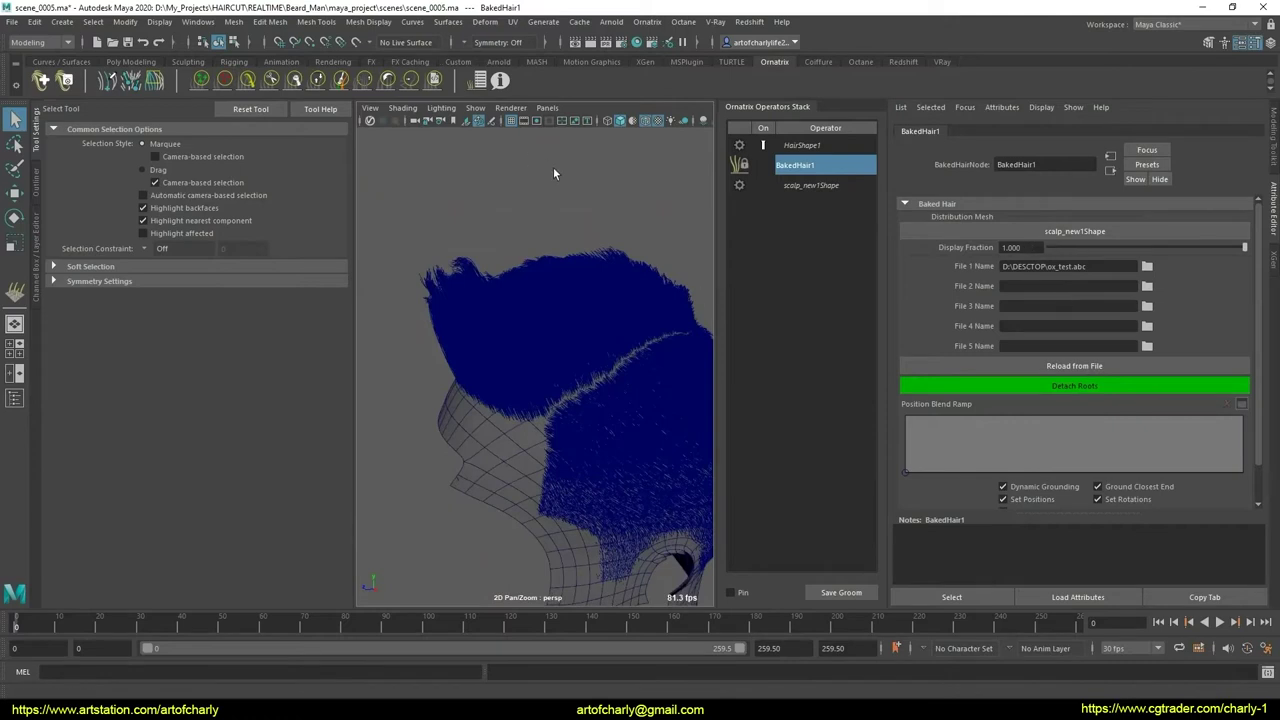
left_click(648, 119)
left_click_drag(597, 296, 480, 300, "alt")
scroll(954, 412, "down", 1)
left_click(967, 504)
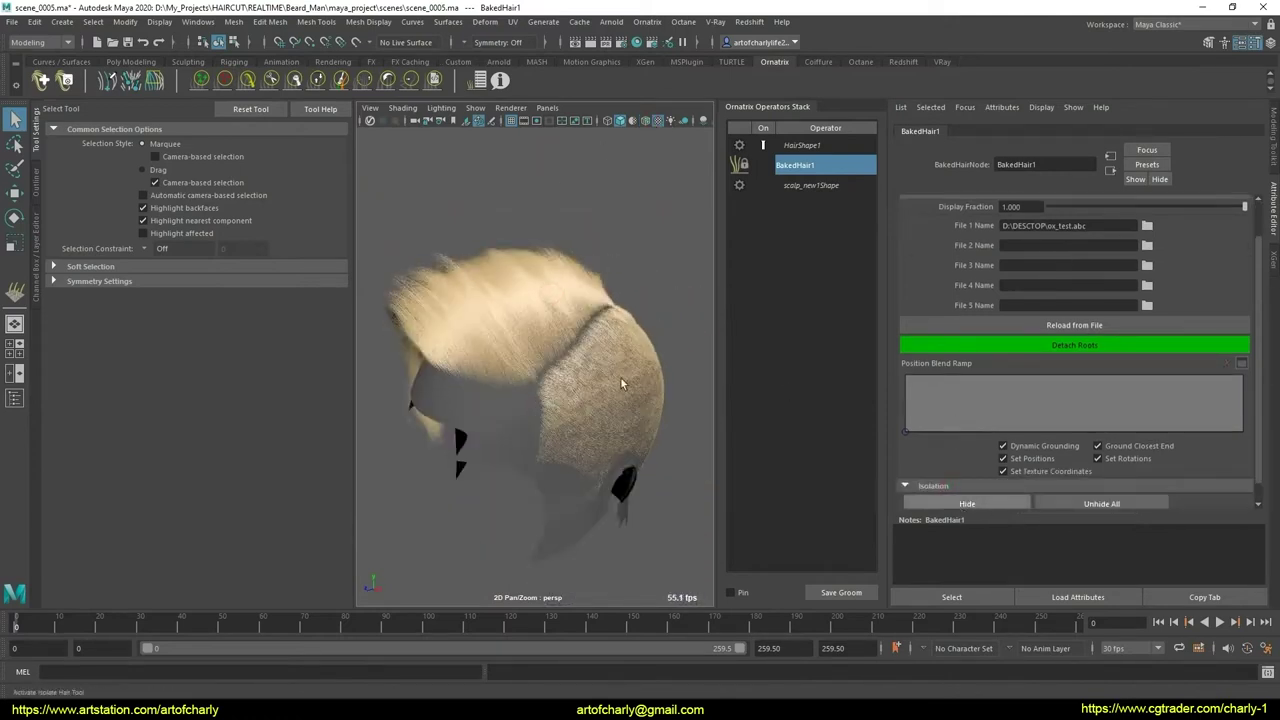
scroll(953, 420, "down", 1)
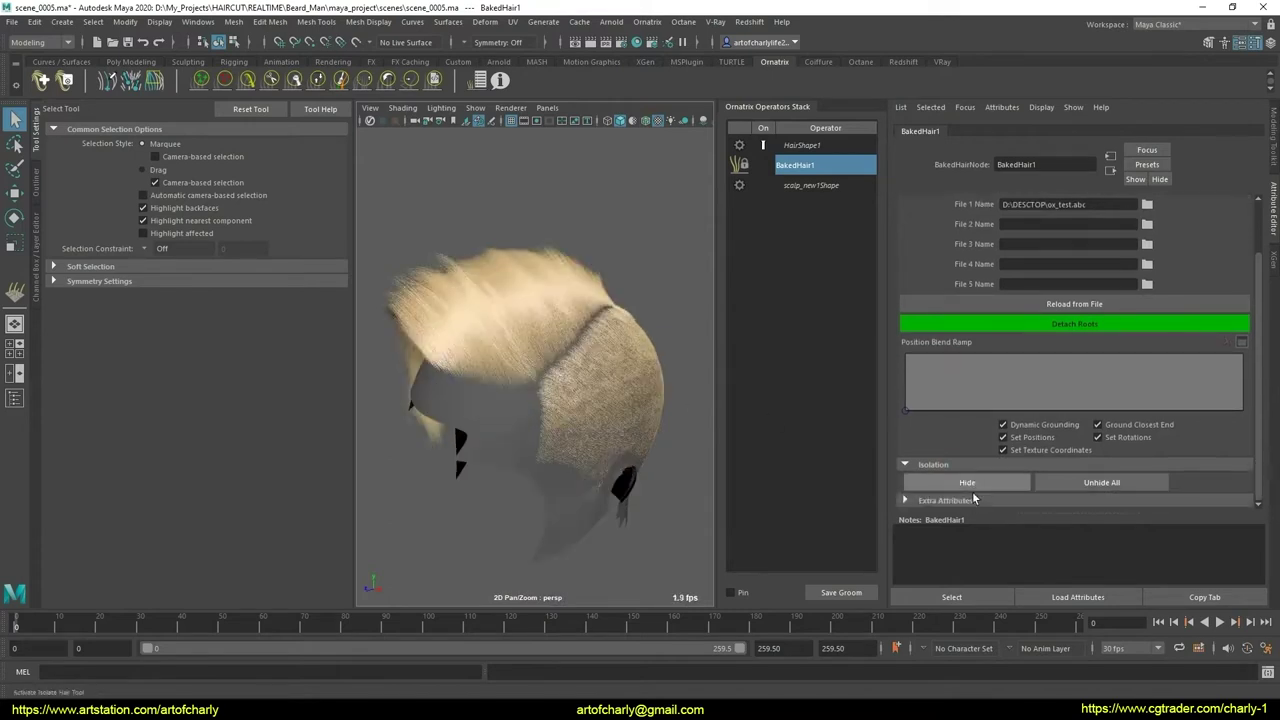
mouse_move(453, 370)
left_mouse_down("alt")
mouse_move(686, 323)
mouse_move(711, 380)
mouse_move(469, 331)
mouse_move(409, 383)
mouse_move(627, 304)
mouse_move(480, 346)
mouse_move(403, 320)
mouse_move(331, 331)
mouse_move(419, 312)
mouse_move(390, 310)
mouse_move(426, 385)
left_mouse_up("alt")
left_click(418, 378)
- Smooth-preview the scalp and add an Edit Guides operator above BakedHair1
key("3")
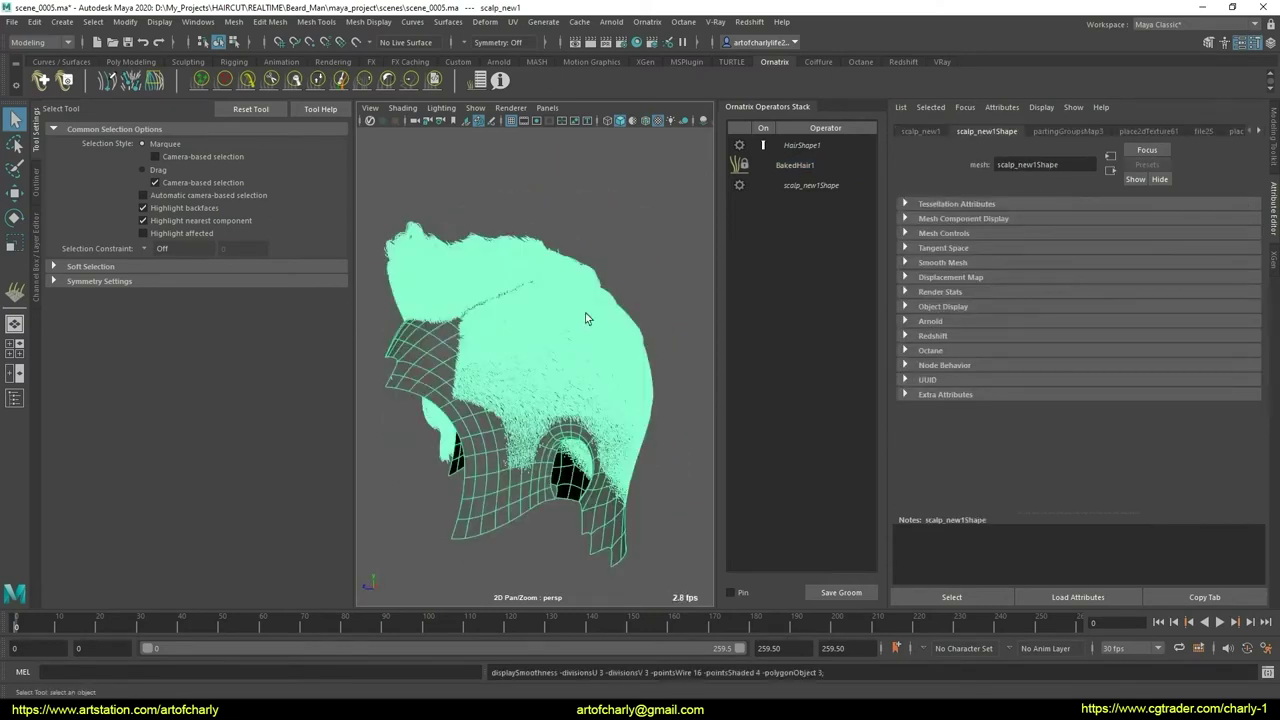
left_click(808, 185)
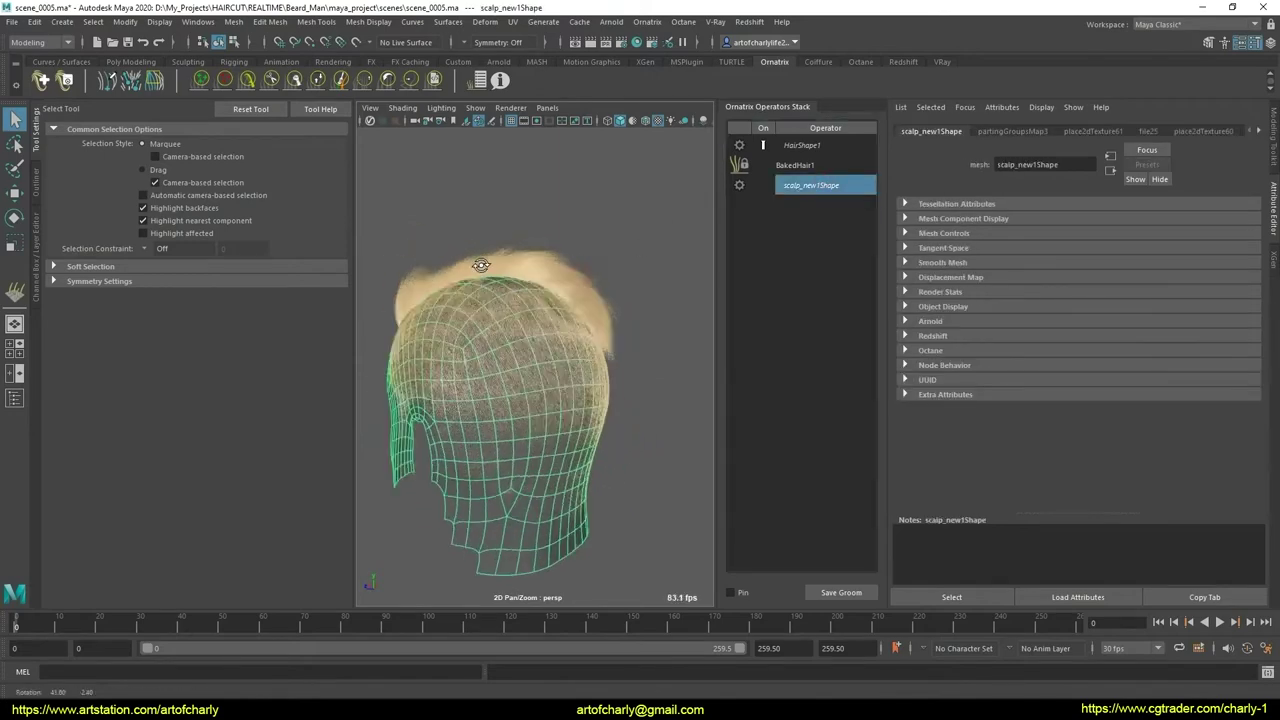
left_click(796, 165)
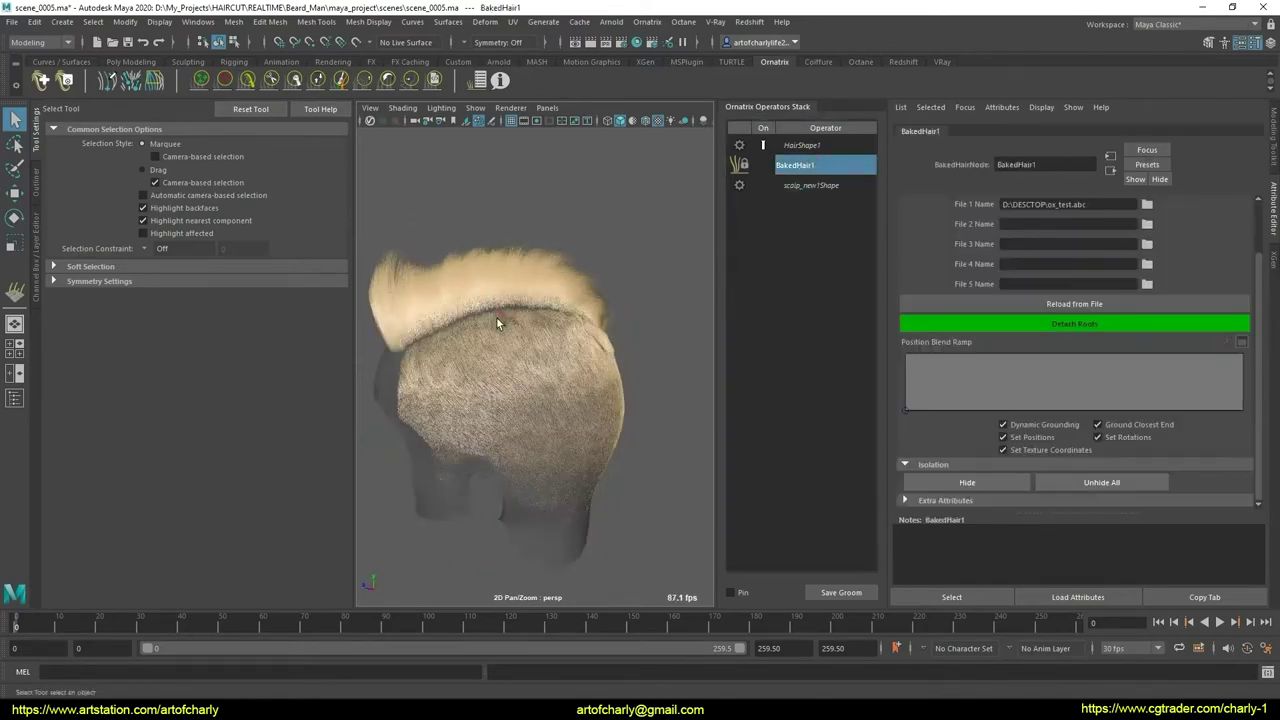
left_click(647, 21)
left_click(700, 188)
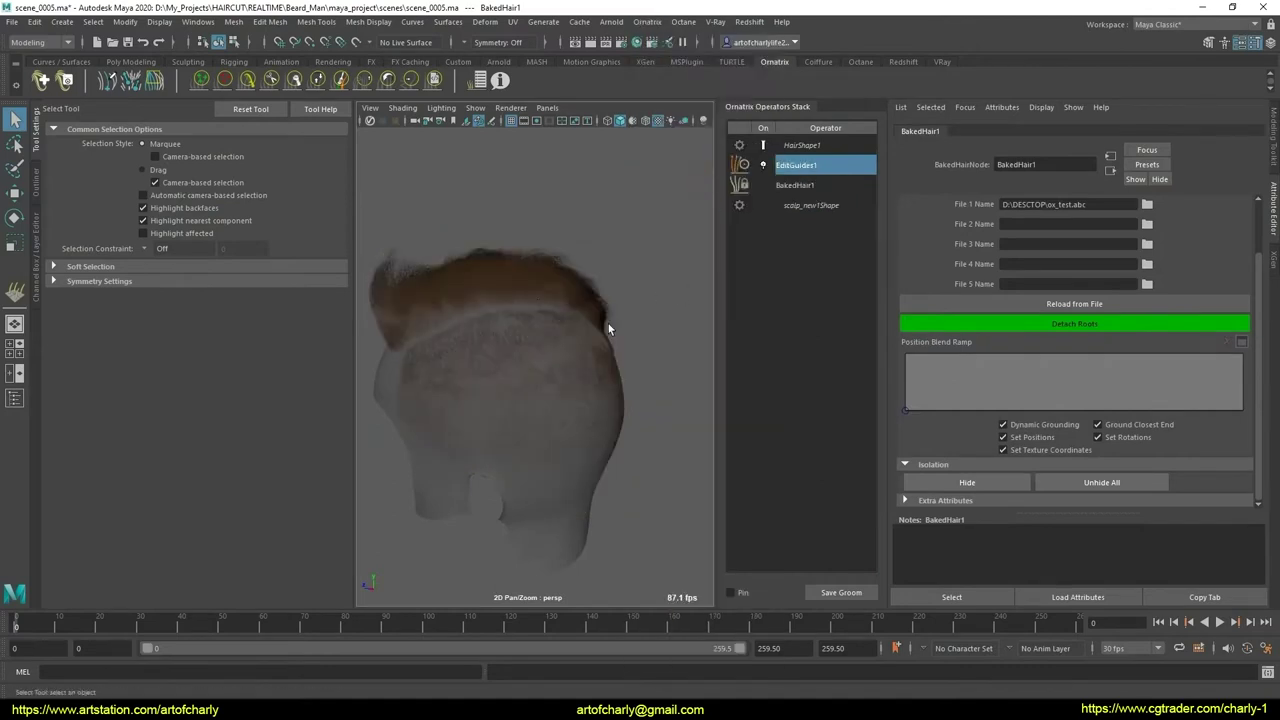
- Orbit around the hair and select the groom to show HairShape1's attributes
mouse_move(577, 283)
left_mouse_down("alt")
mouse_move(686, 294)
mouse_move(572, 305)
left_mouse_up("alt")
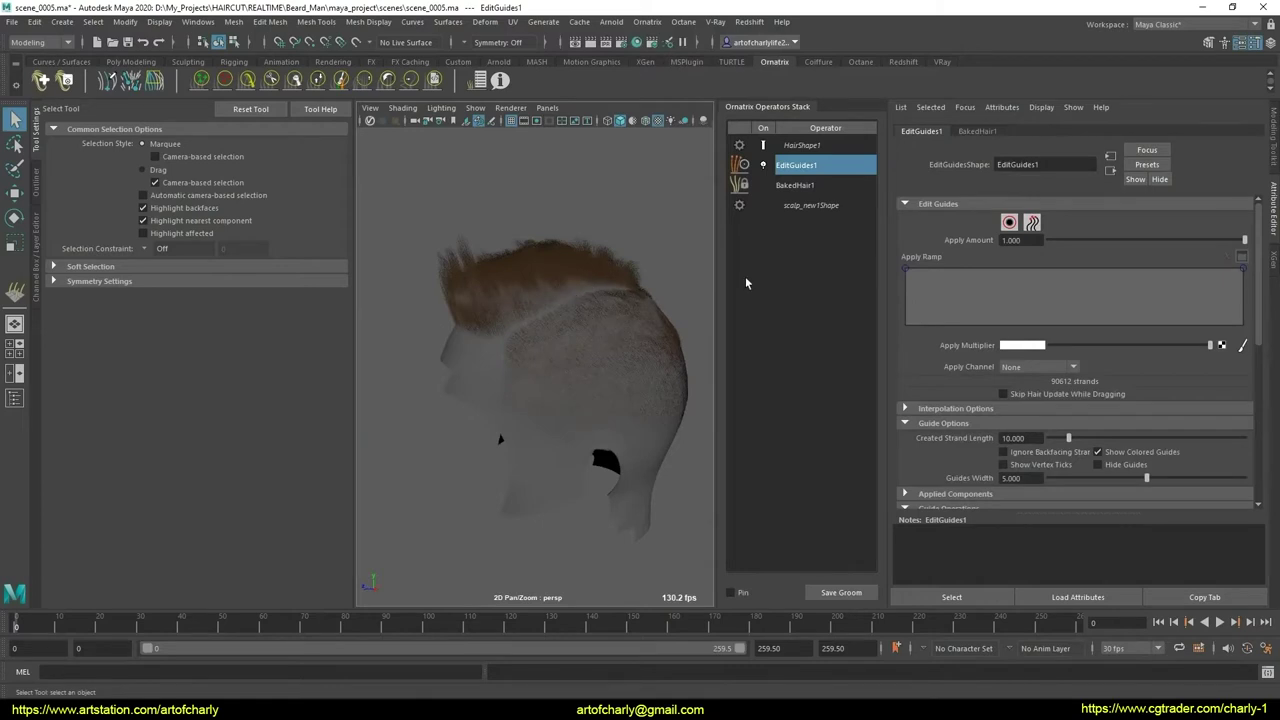
left_click_drag(561, 312, 604, 295, "alt")
left_click(604, 295)
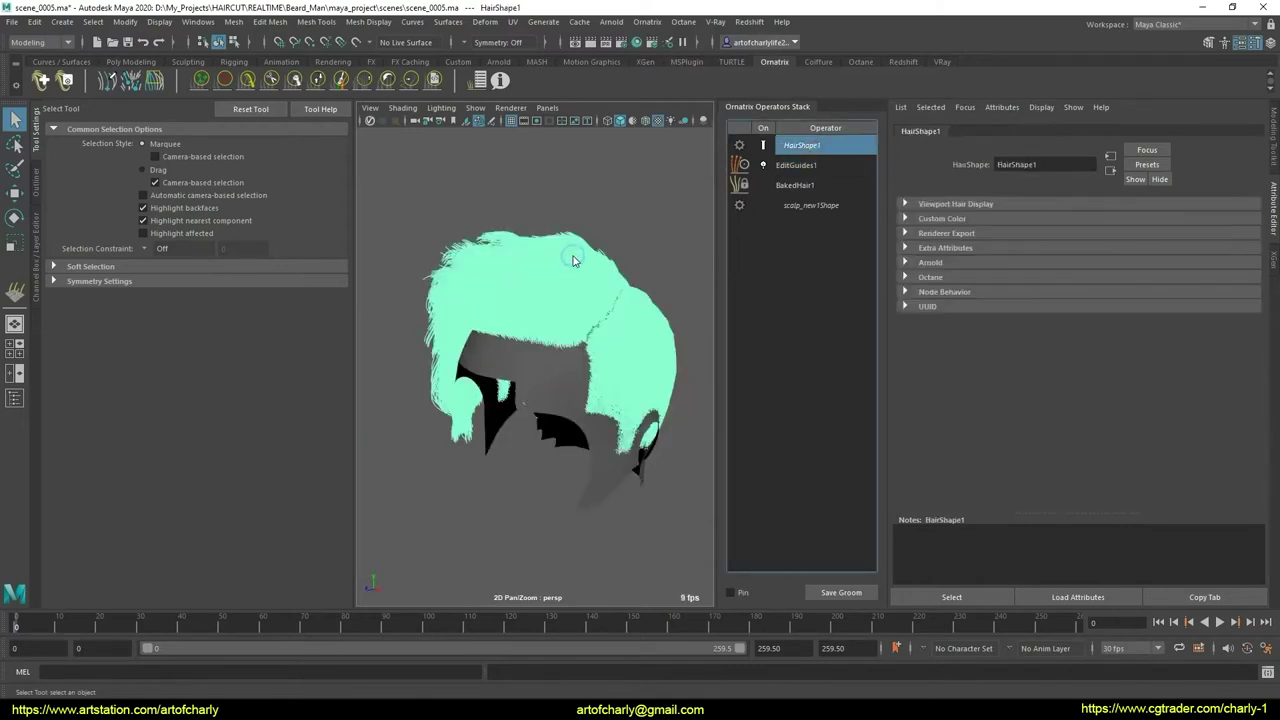
- Assign the existing aiStandardHair material to the groom
right_click_drag(573, 260, 685, 649)
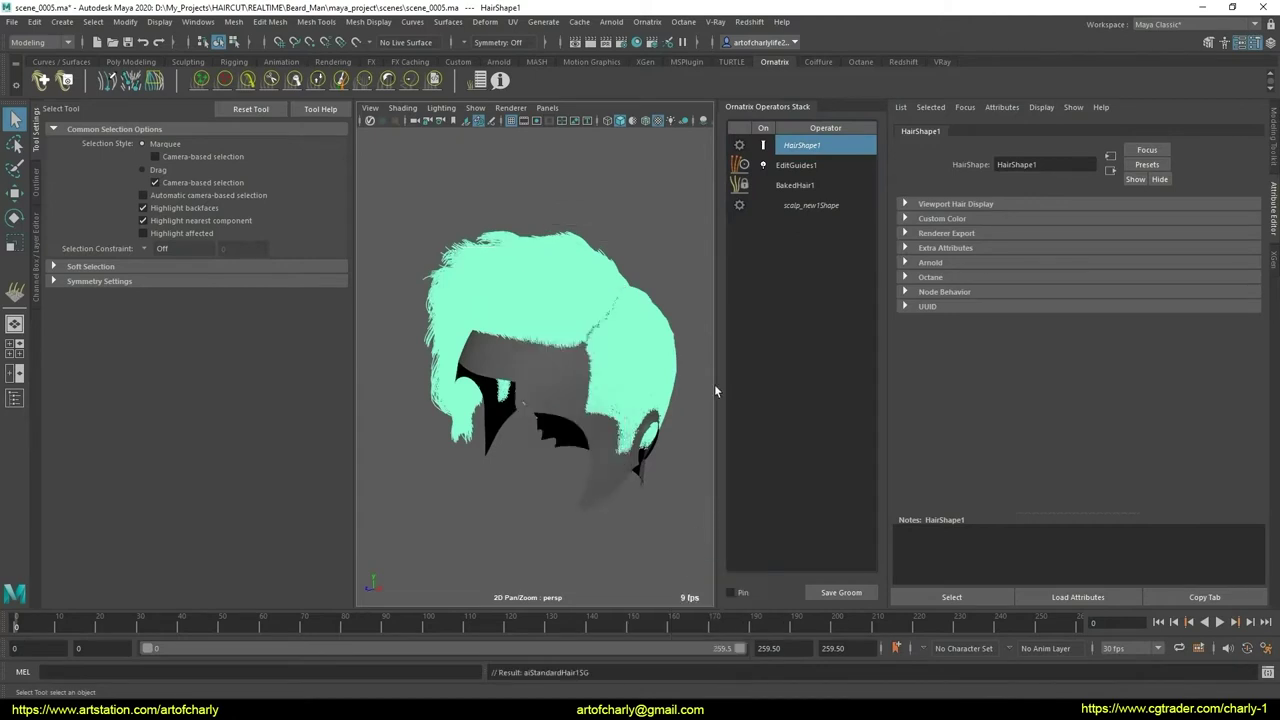
left_click(810, 166)
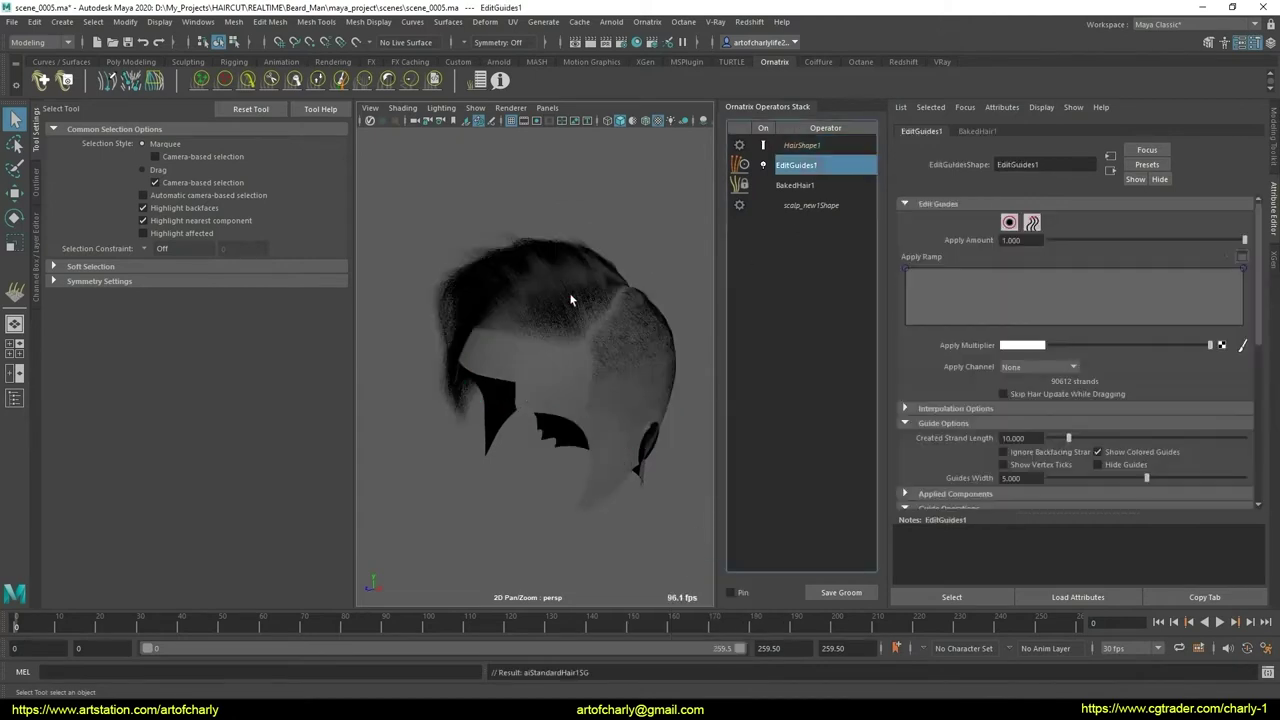
left_click(803, 146)
right_click_drag(551, 274, 683, 625)
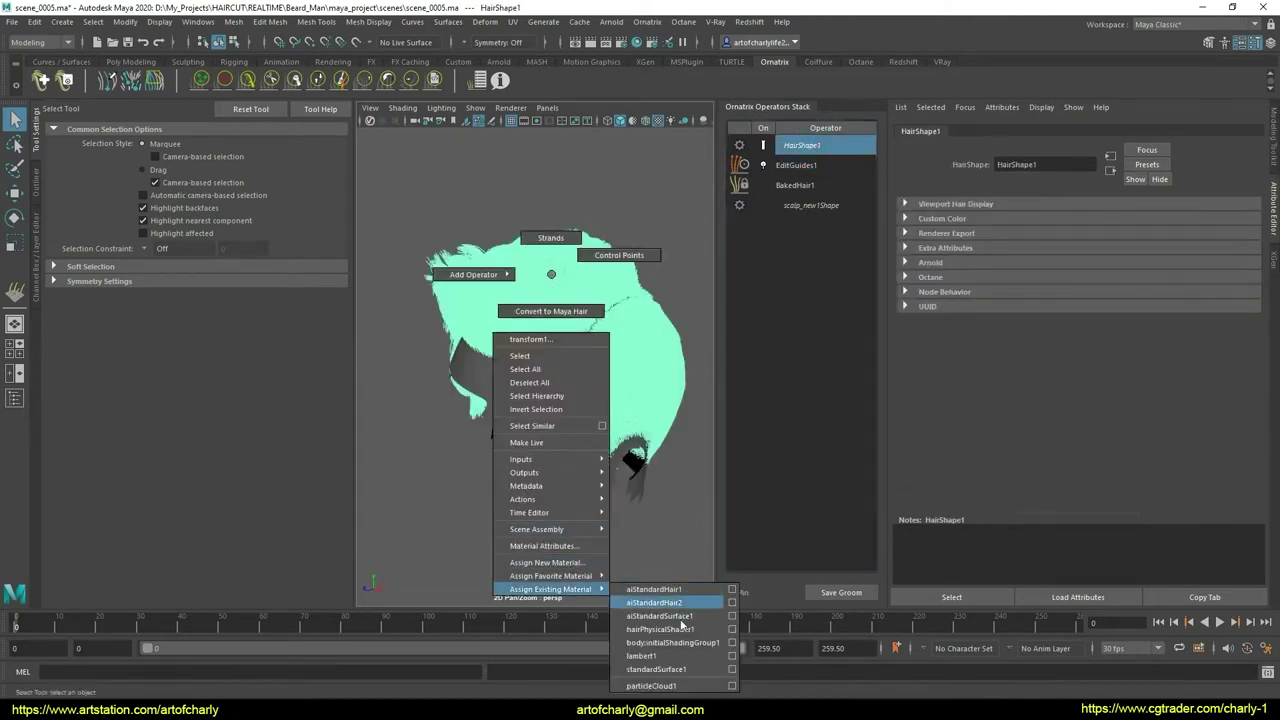
left_click(655, 602)
left_click(795, 185)
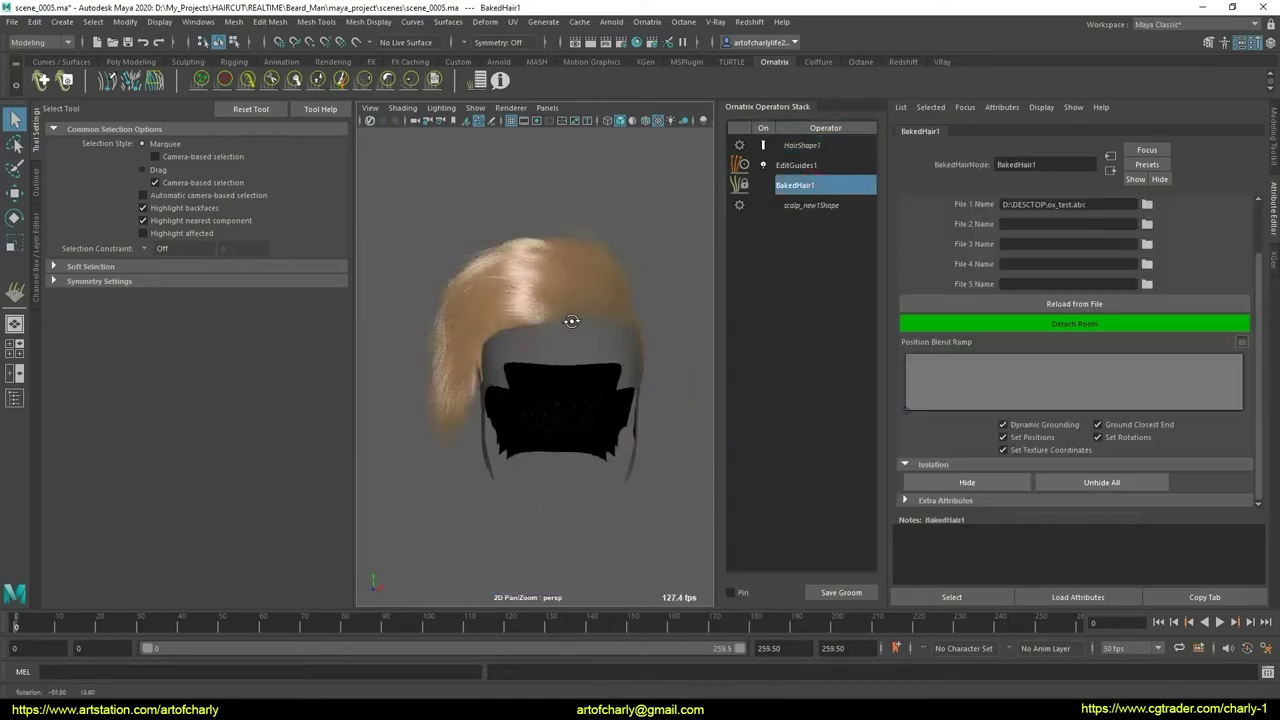
- Move the bearded-man reference photo window to the left and frame the hair beside it
left_click_drag(571, 321, 610, 381, "alt")
mouse_move(610, 381)
right_mouse_down("alt")
mouse_move(484, 396)
mouse_move(371, 374)
right_mouse_up("alt")
left_click_drag(371, 374, 604, 369, "alt")
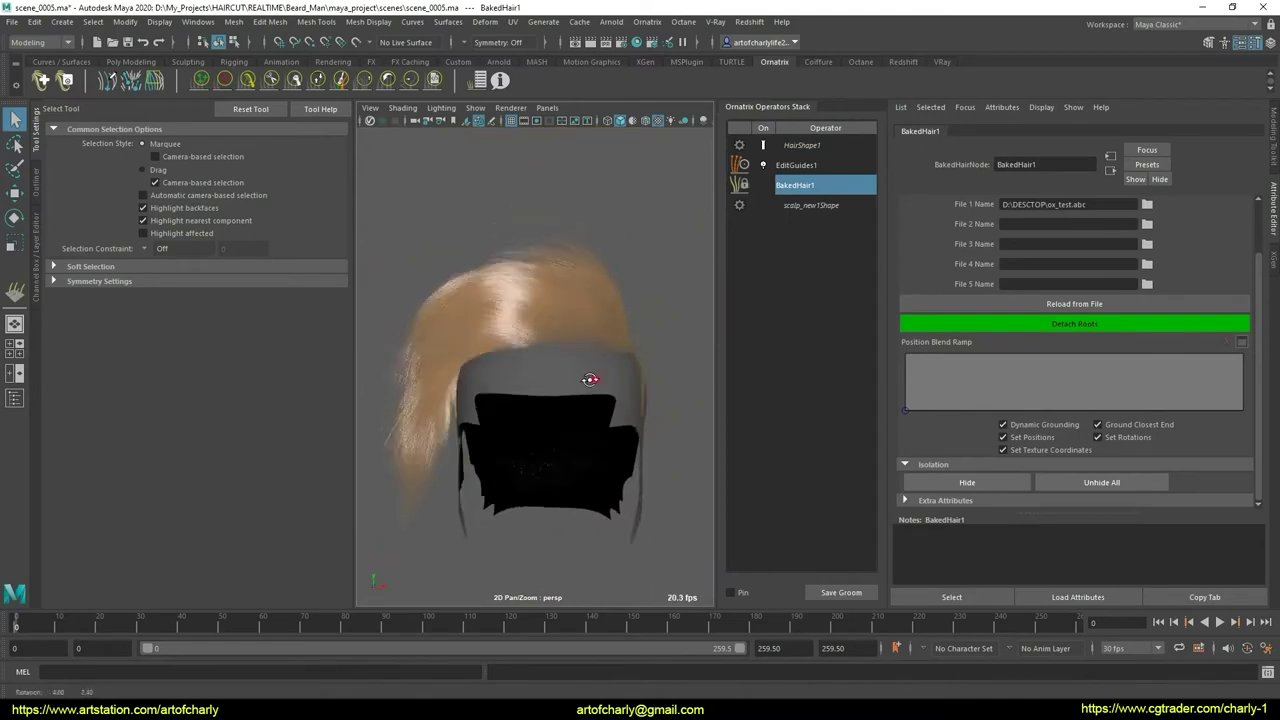
scroll(575, 405, "up", 5)
mouse_move(1000, 310)
left_mouse_down()
mouse_move(147, 307)
mouse_move(205, 314)
left_mouse_up()
left_click_drag(358, 345, 292, 338)
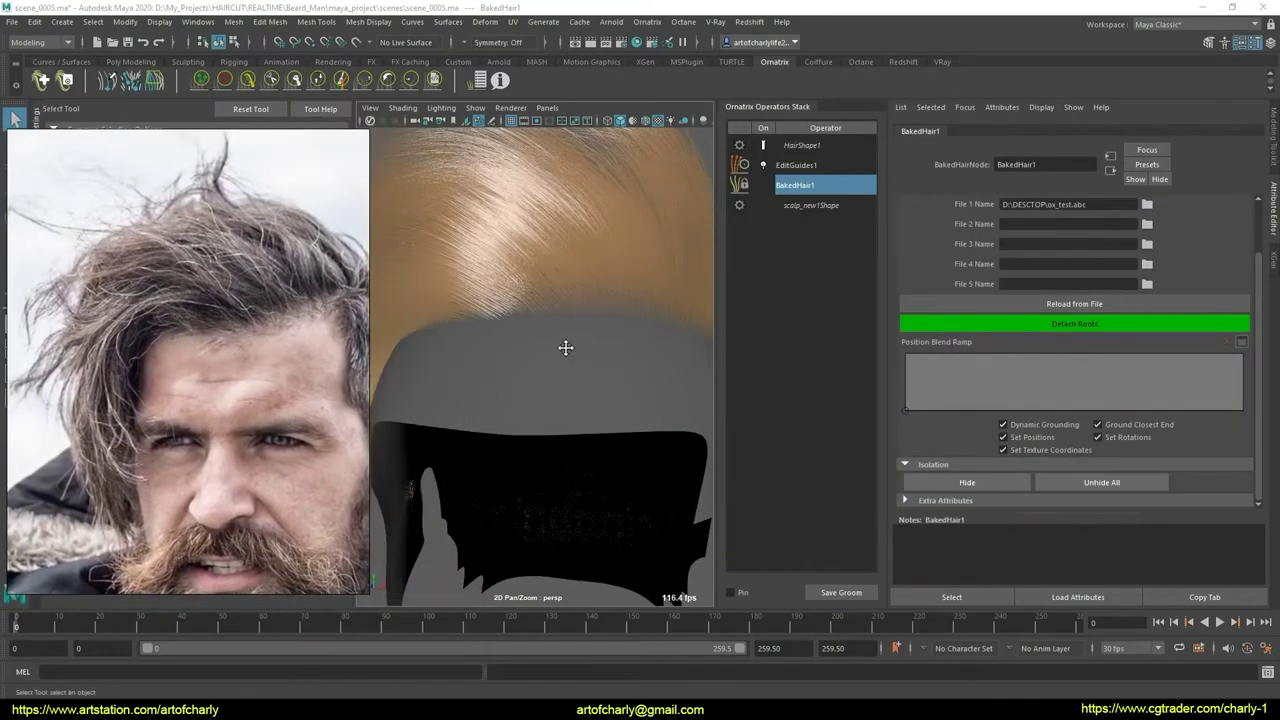
middle_click_drag(566, 346, 649, 305)
middle_click_drag(567, 309, 686, 304)
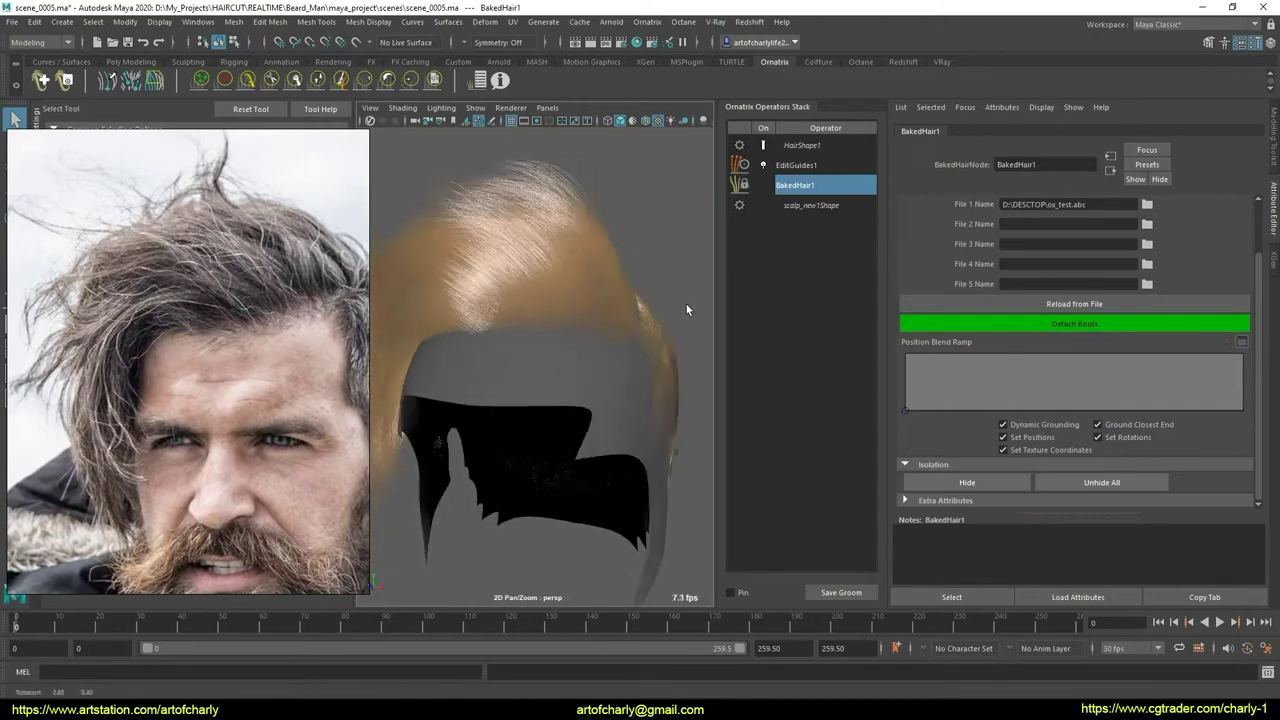
scroll(995, 287, "up", 2)
scroll(990, 290, "down", 2)
- Fine-tune the reference photo window's position next to the viewport
left_click_drag(213, 314, 324, 326)
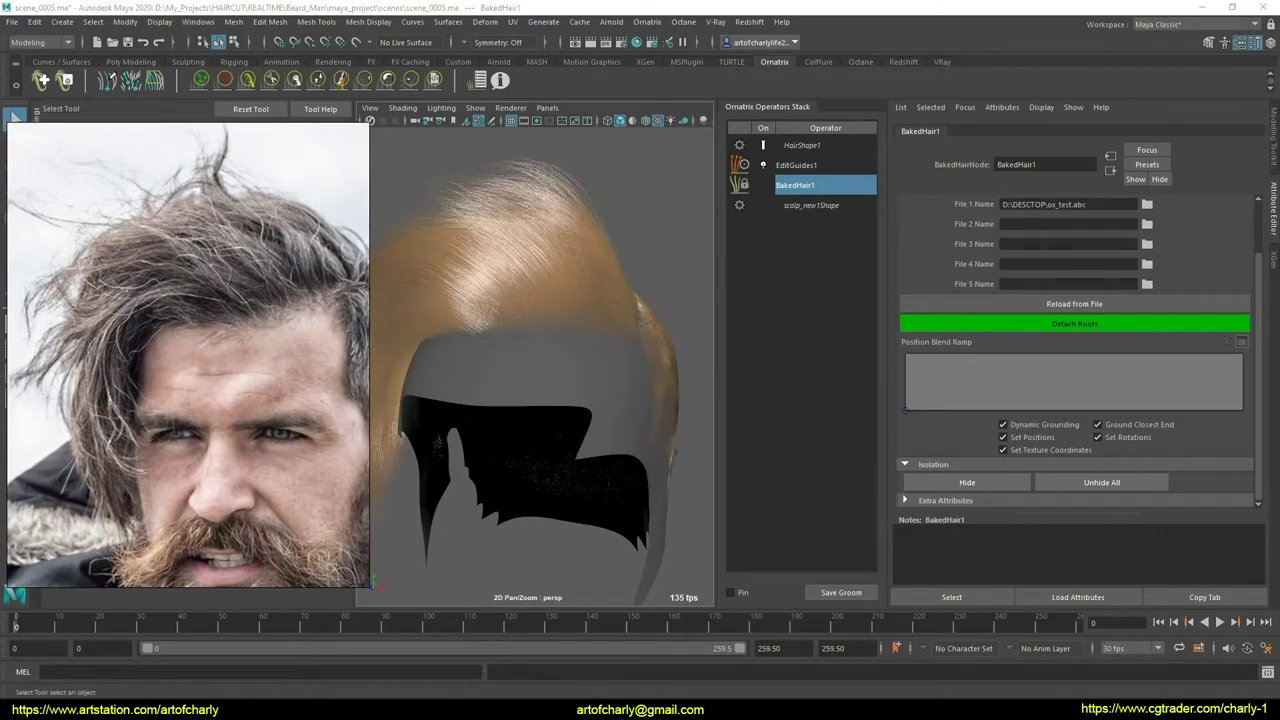
mouse_move(199, 412)
left_mouse_down()
mouse_move(226, 414)
mouse_move(215, 411)
left_mouse_up()
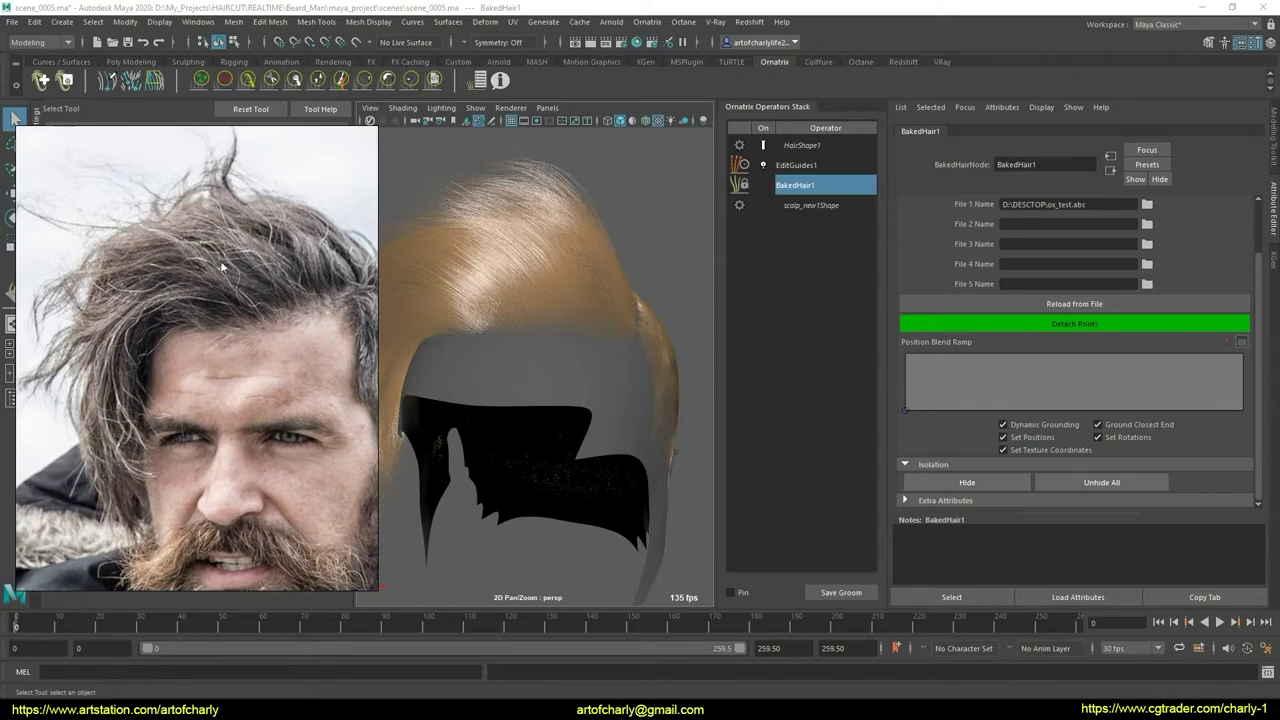
scroll(237, 339, "down", 1)
scroll(237, 339, "down", 2)
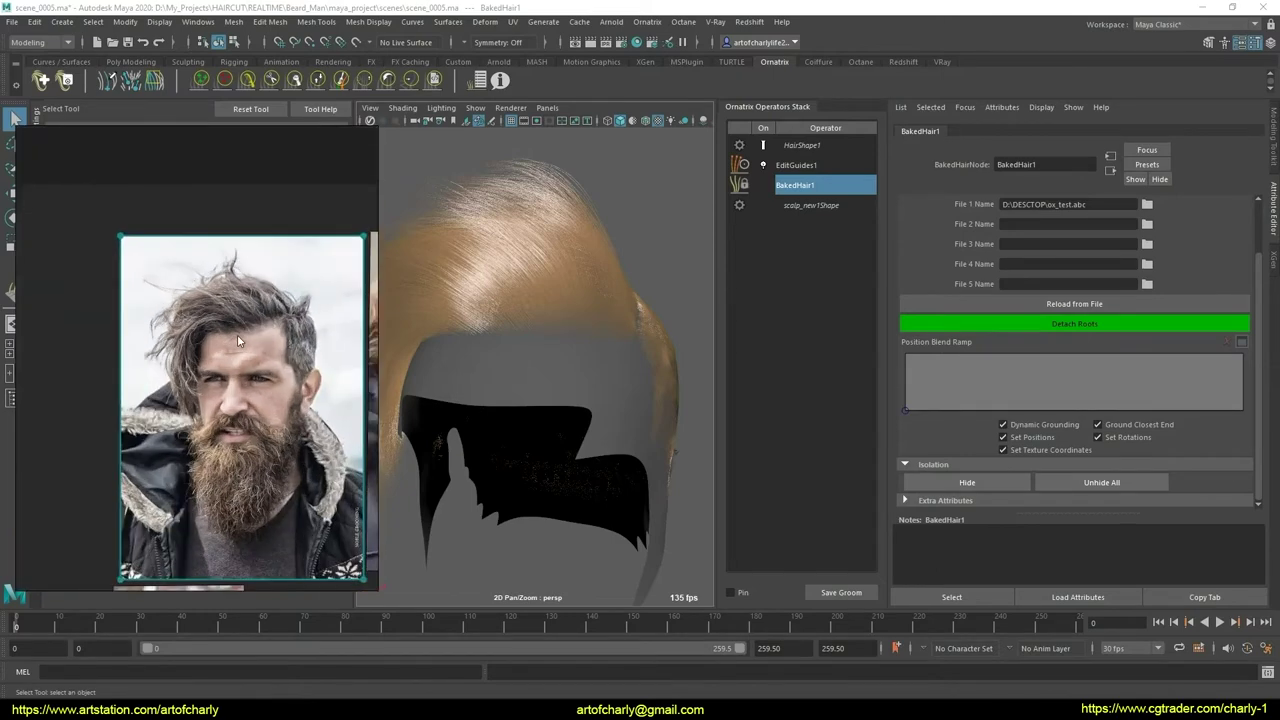
scroll(237, 339, "down", 1)
scroll(237, 341, "down", 1)
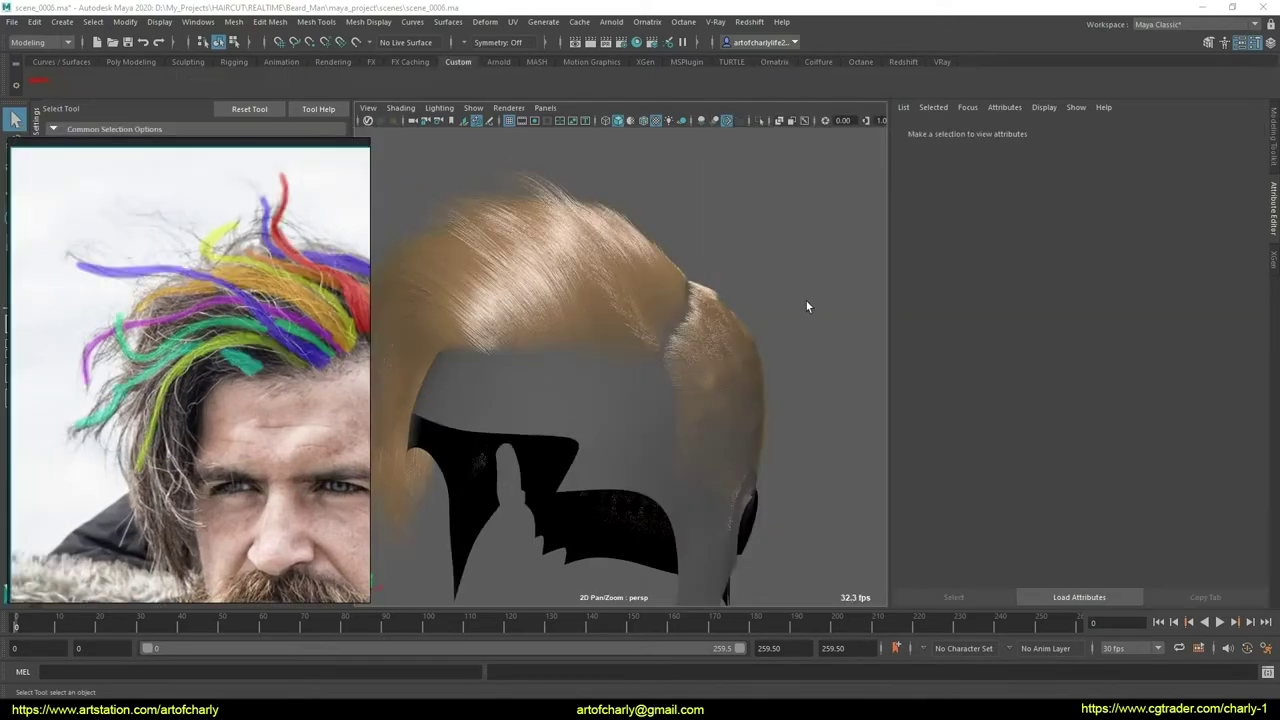
- Select the groom and detach BakedHair1's roots from the scalp with Ground Closest End off
left_click(610, 216)
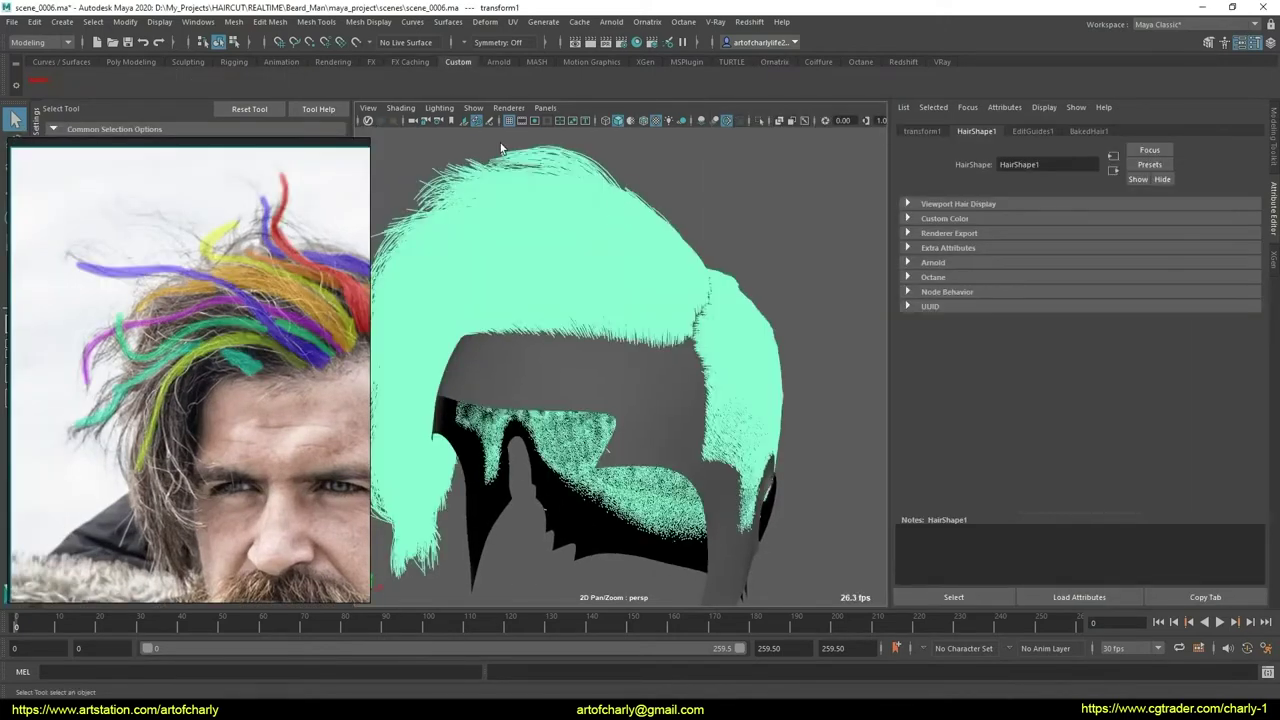
left_click(775, 62)
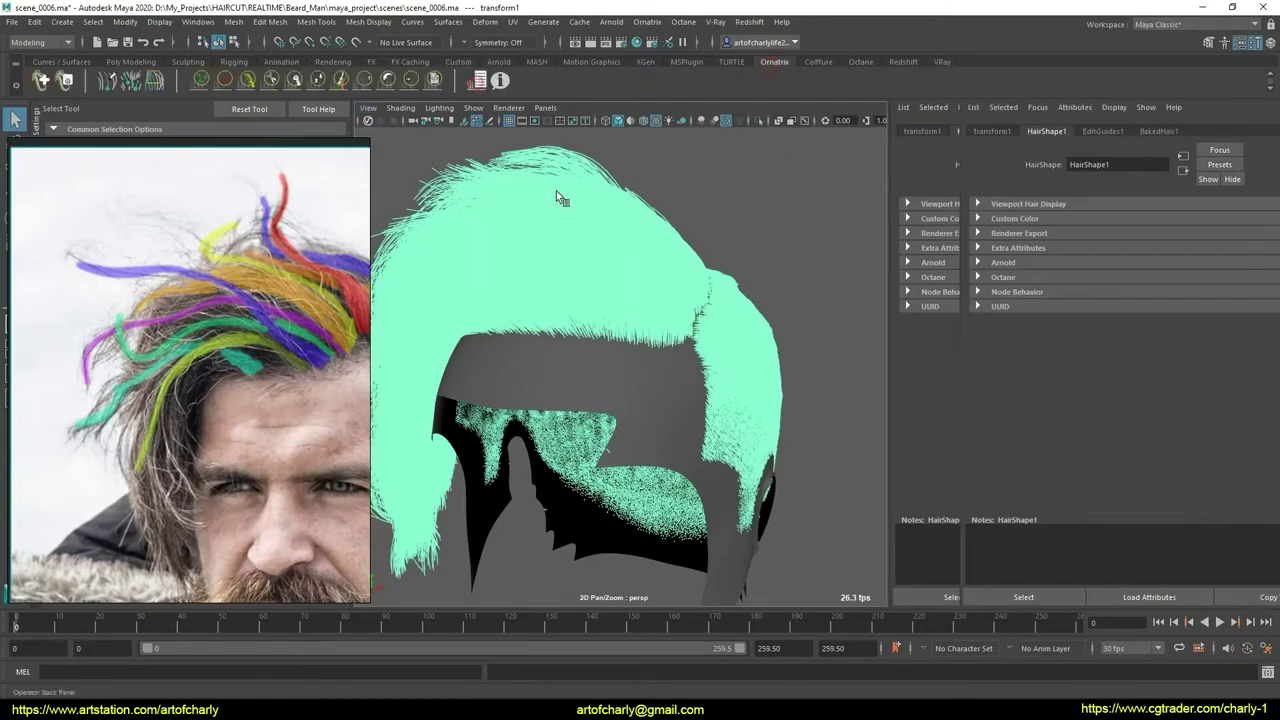
left_click(810, 185)
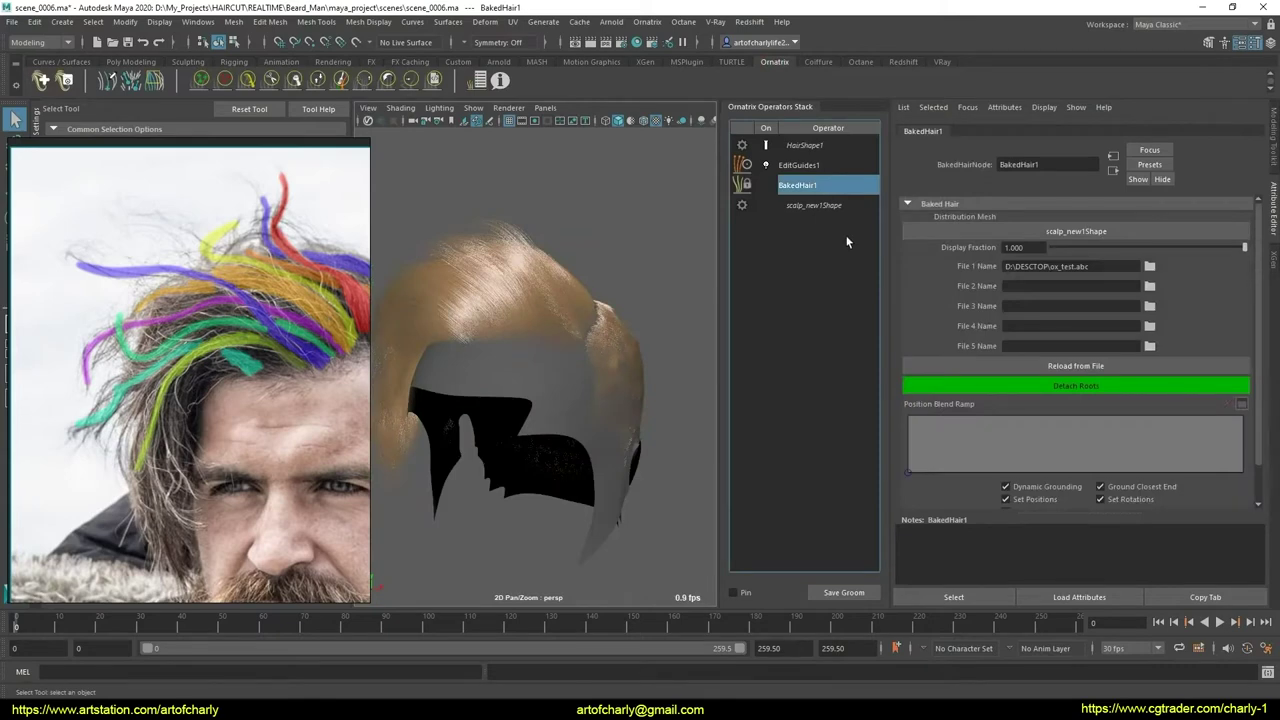
mouse_move(624, 300)
left_mouse_down("alt")
mouse_move(628, 334)
mouse_move(743, 323)
left_mouse_up("alt")
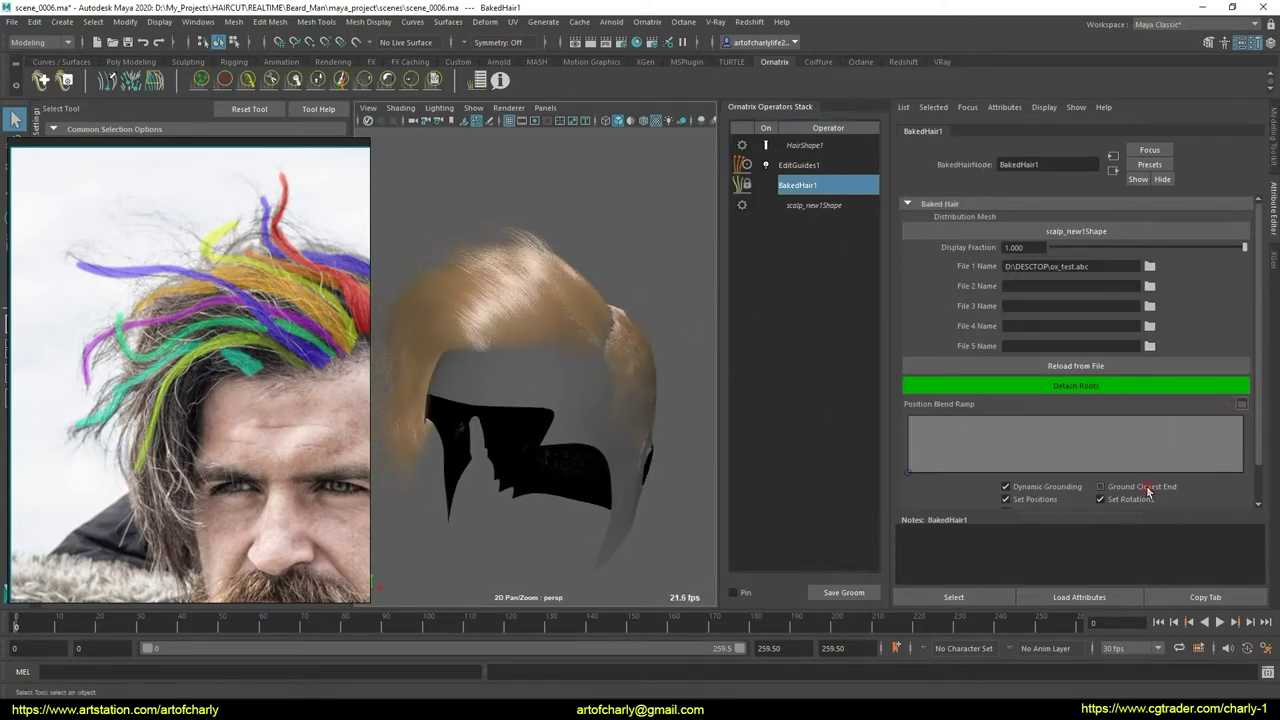
mouse_move(645, 362)
left_mouse_down("alt")
mouse_move(661, 359)
mouse_move(671, 282)
left_mouse_up("alt")
left_click(1094, 386)
left_click(805, 168)
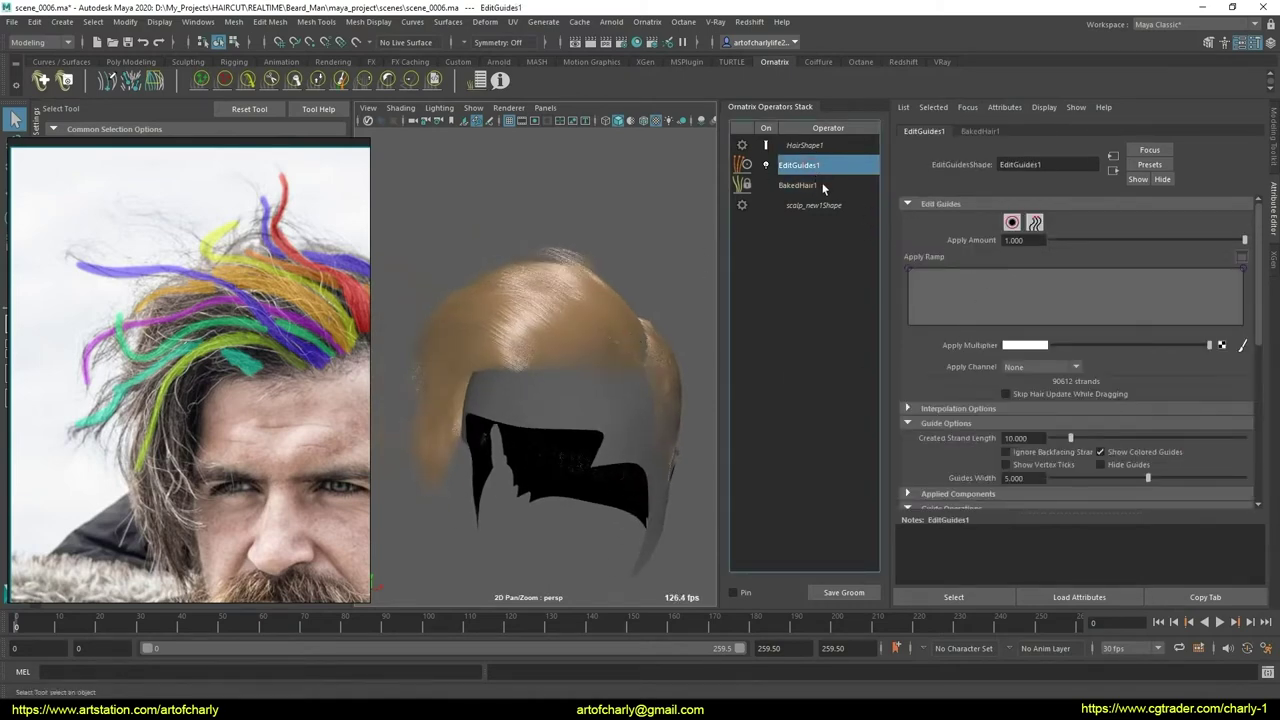
left_click(820, 186)
left_click(768, 147)
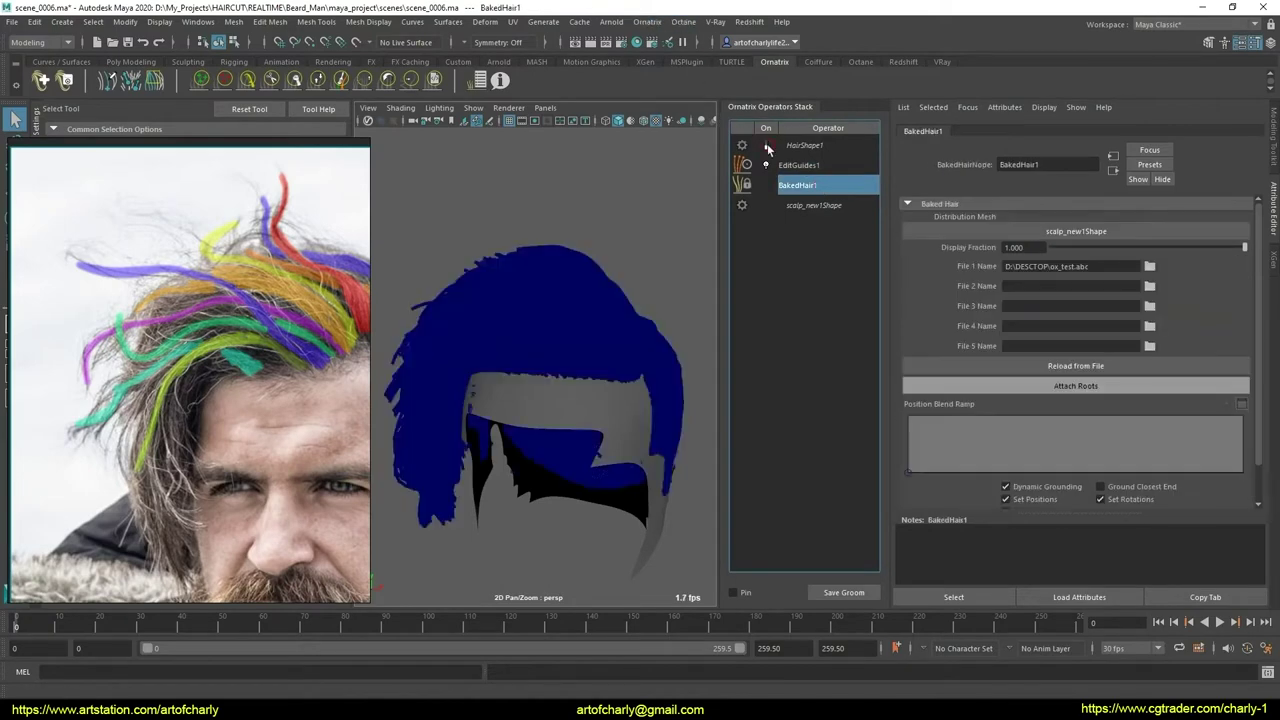
left_click(647, 21)
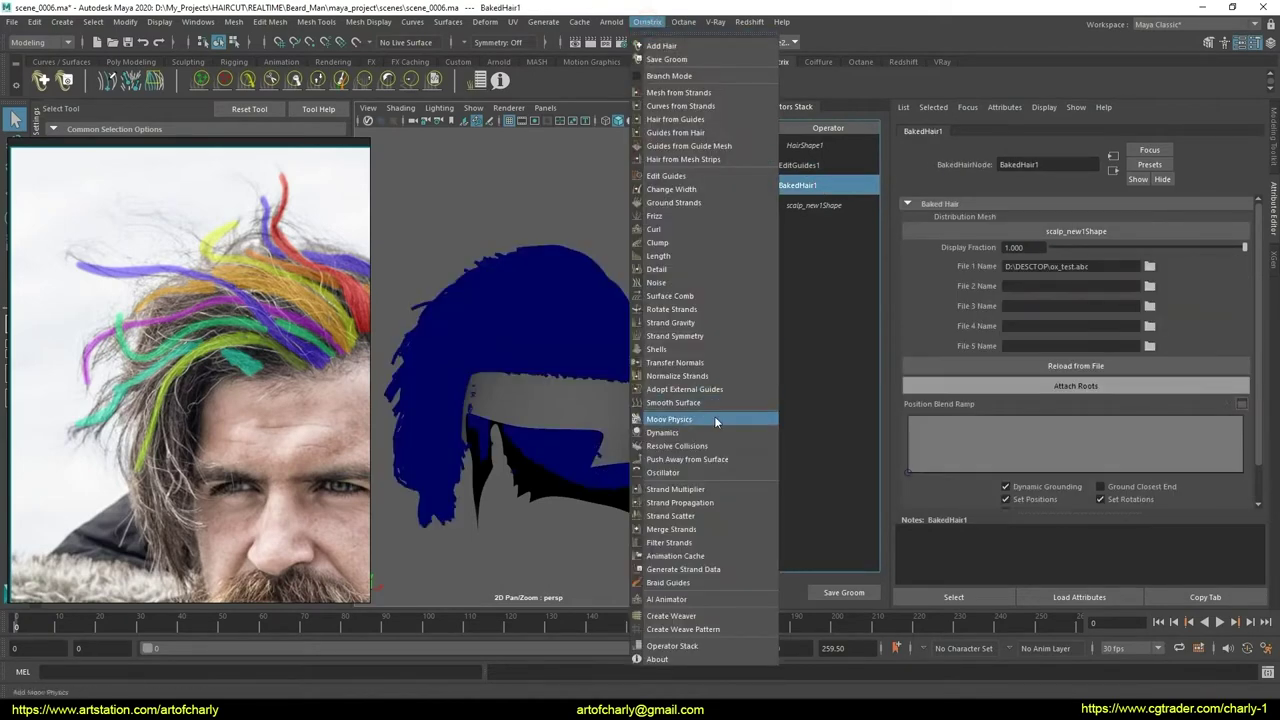
- Add a Generate Strand Data operator targeting Strand Groups with the Se Expr method
left_click(721, 563)
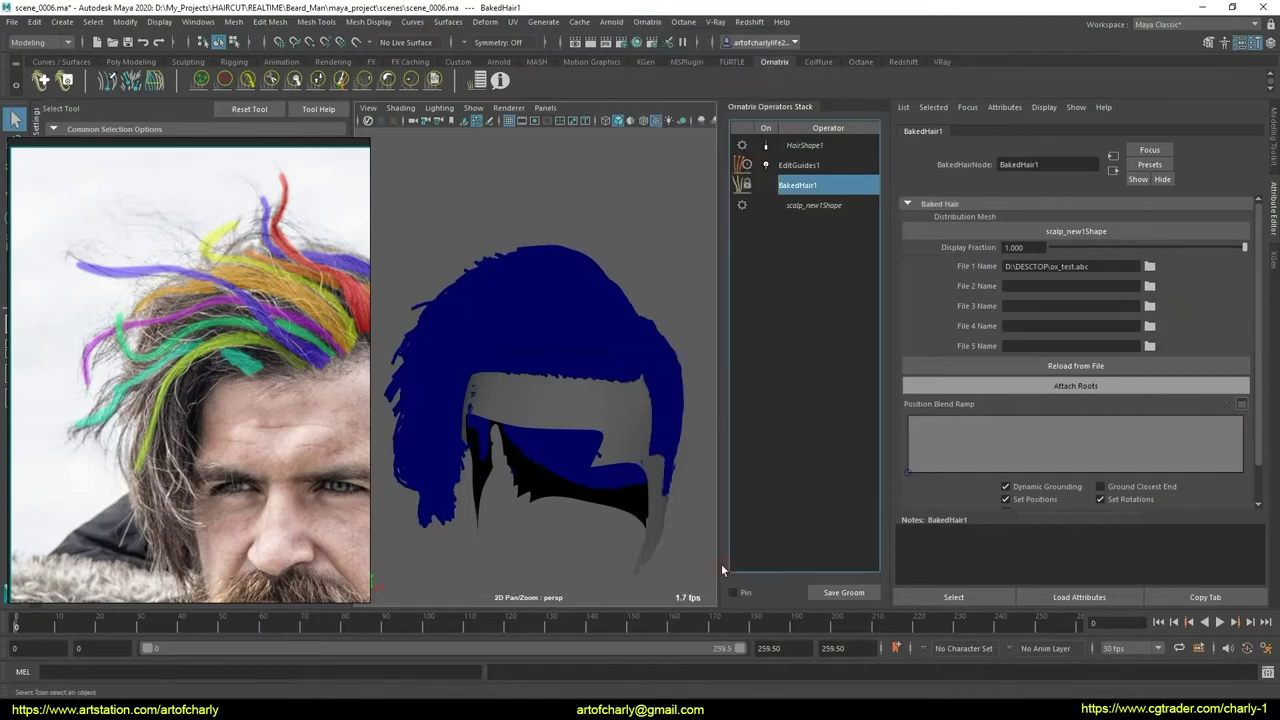
left_click(1061, 250)
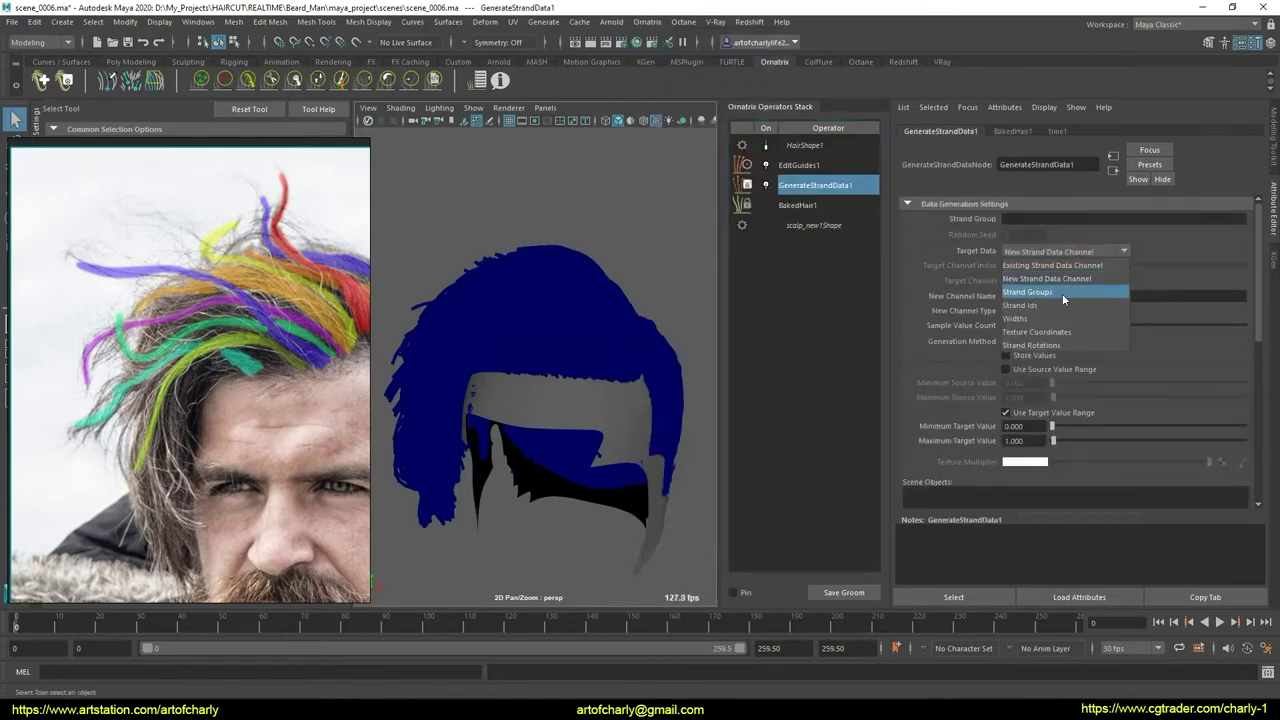
left_click(1062, 292)
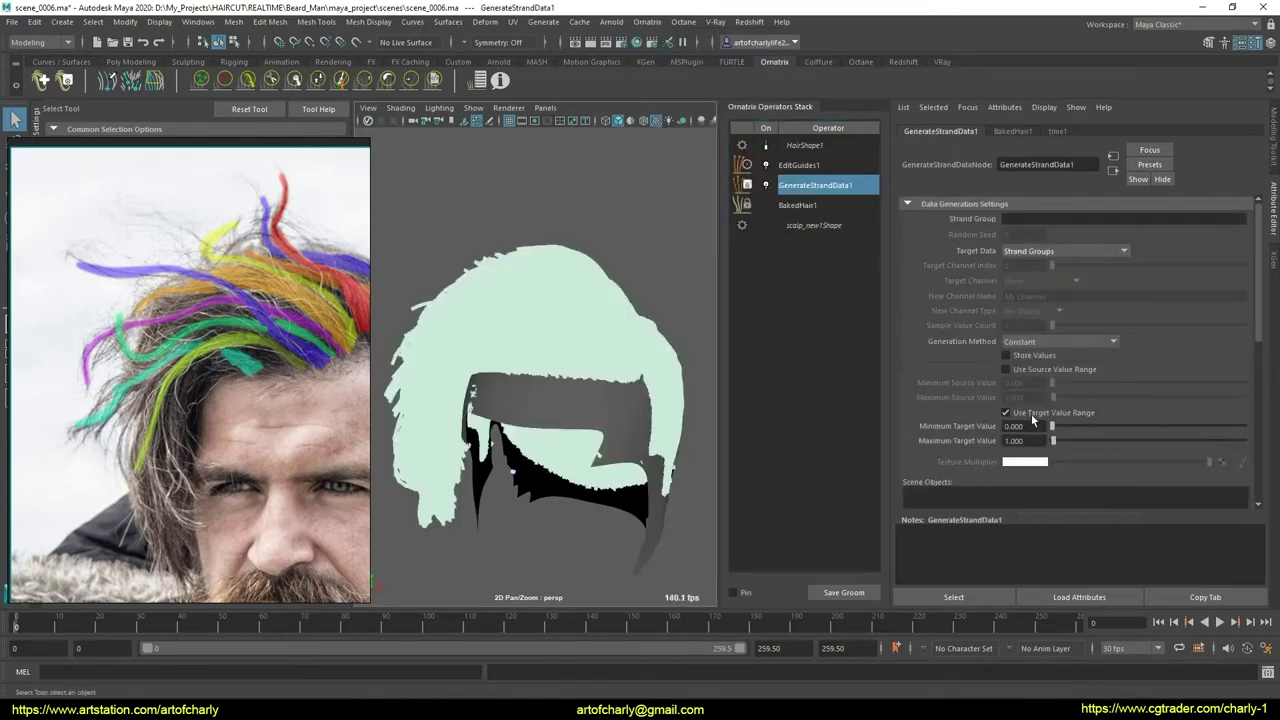
left_click(1064, 338)
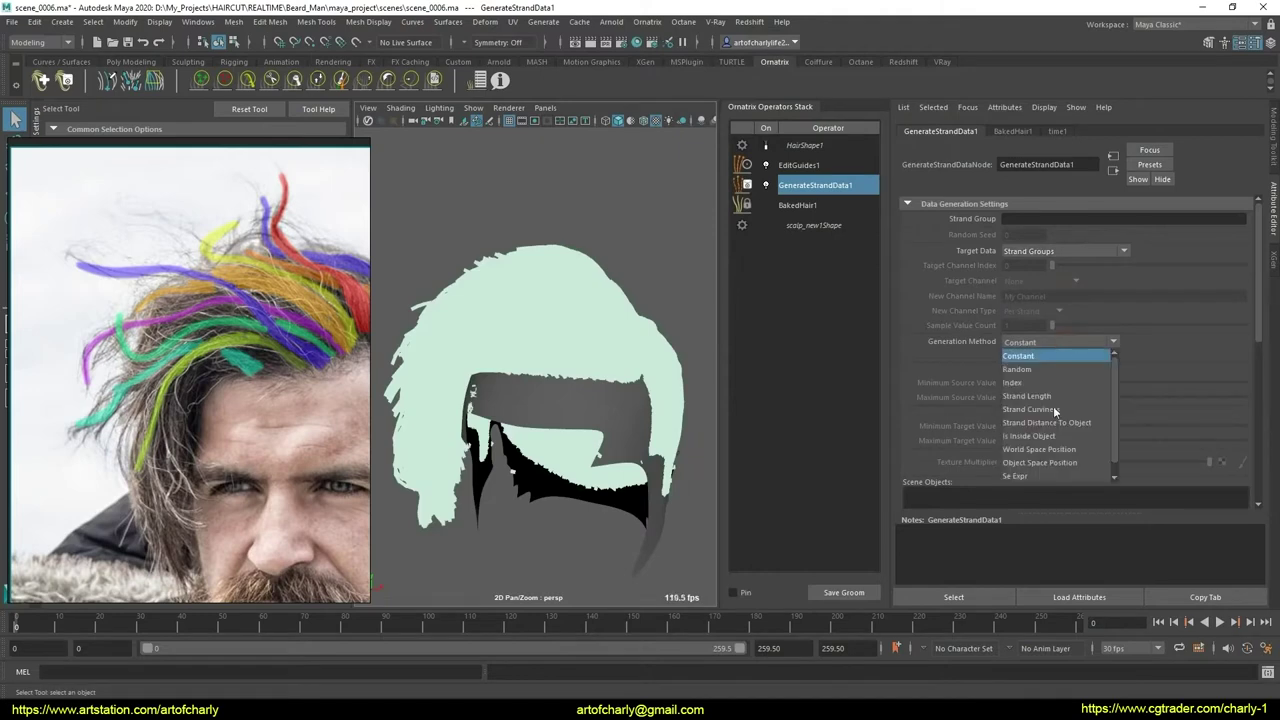
left_click(1036, 466)
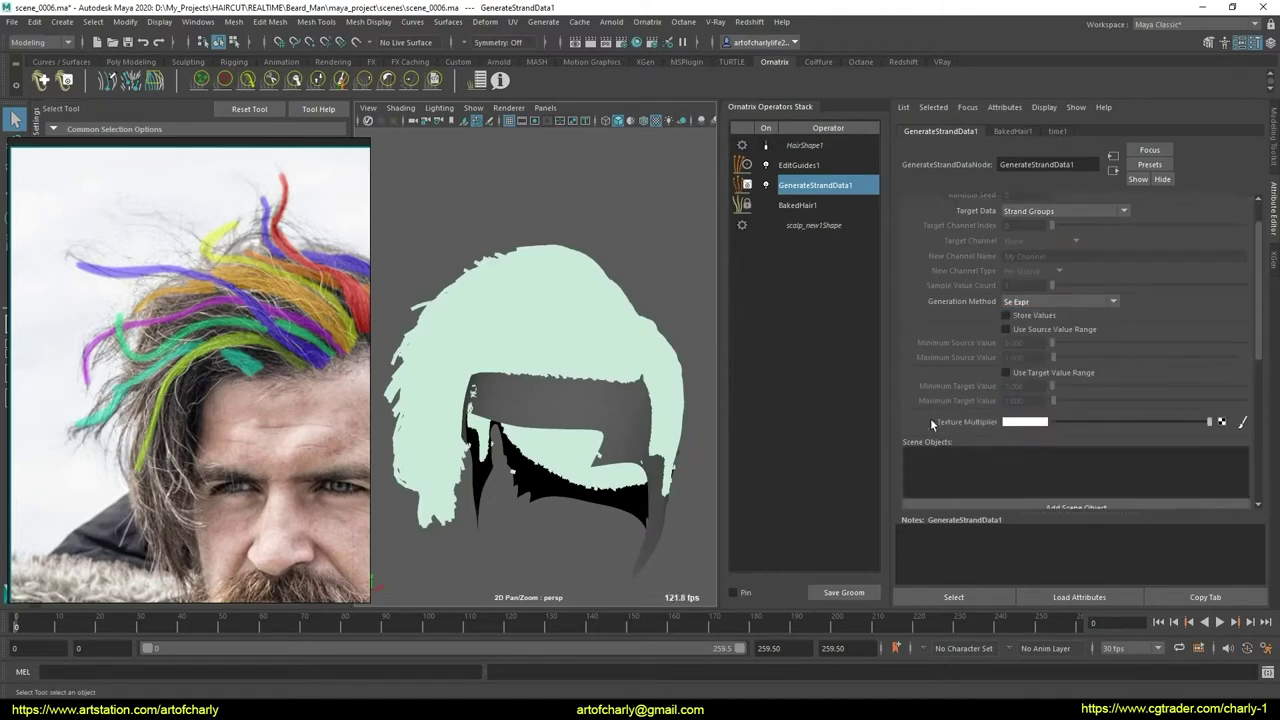
scroll(1024, 427, "down", 5)
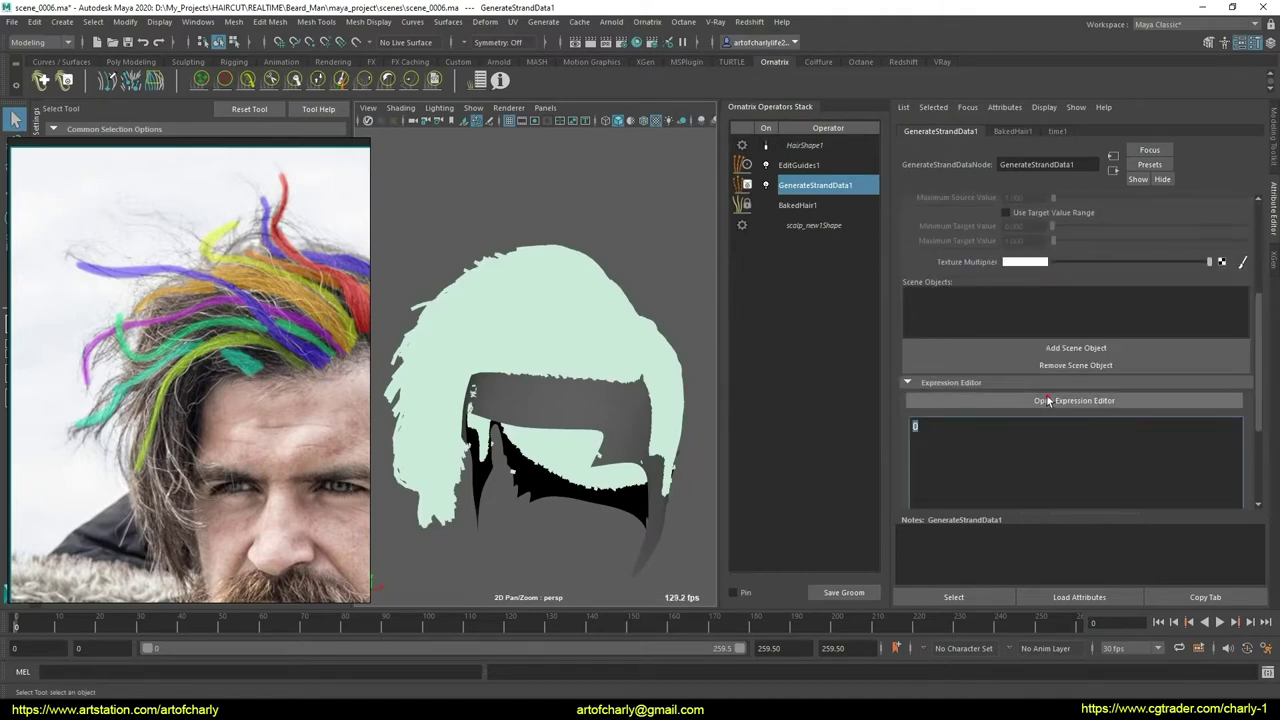
- Apply the sc_ClumpIds expression in the Expression Editor to colour the hair by clump
left_click(1003, 402)
left_click(780, 436)
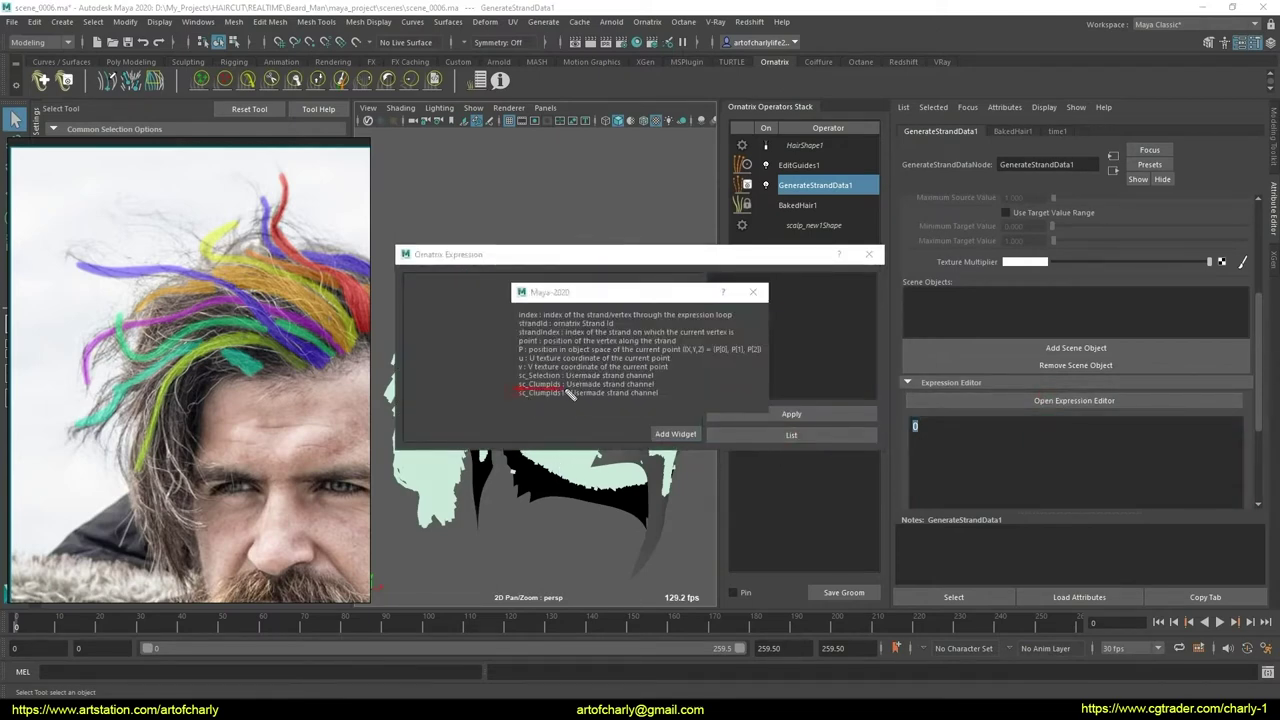
left_click(753, 292)
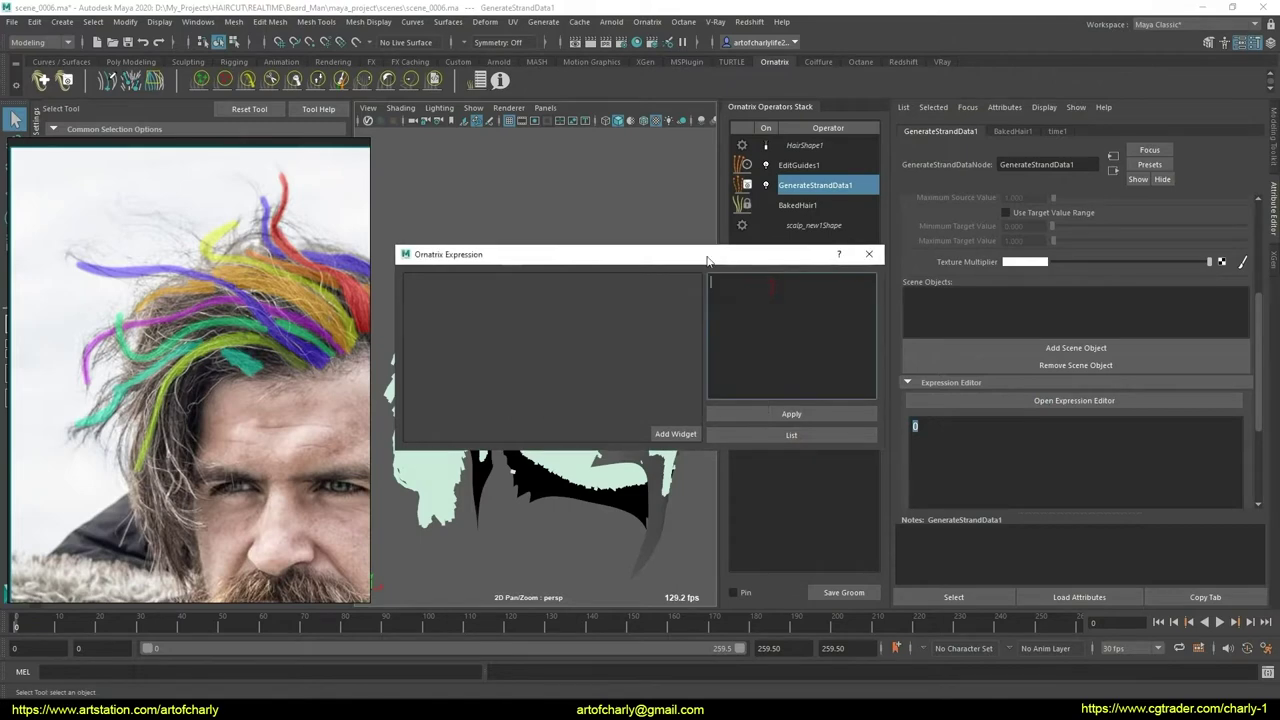
left_click_drag(744, 250, 1021, 290)
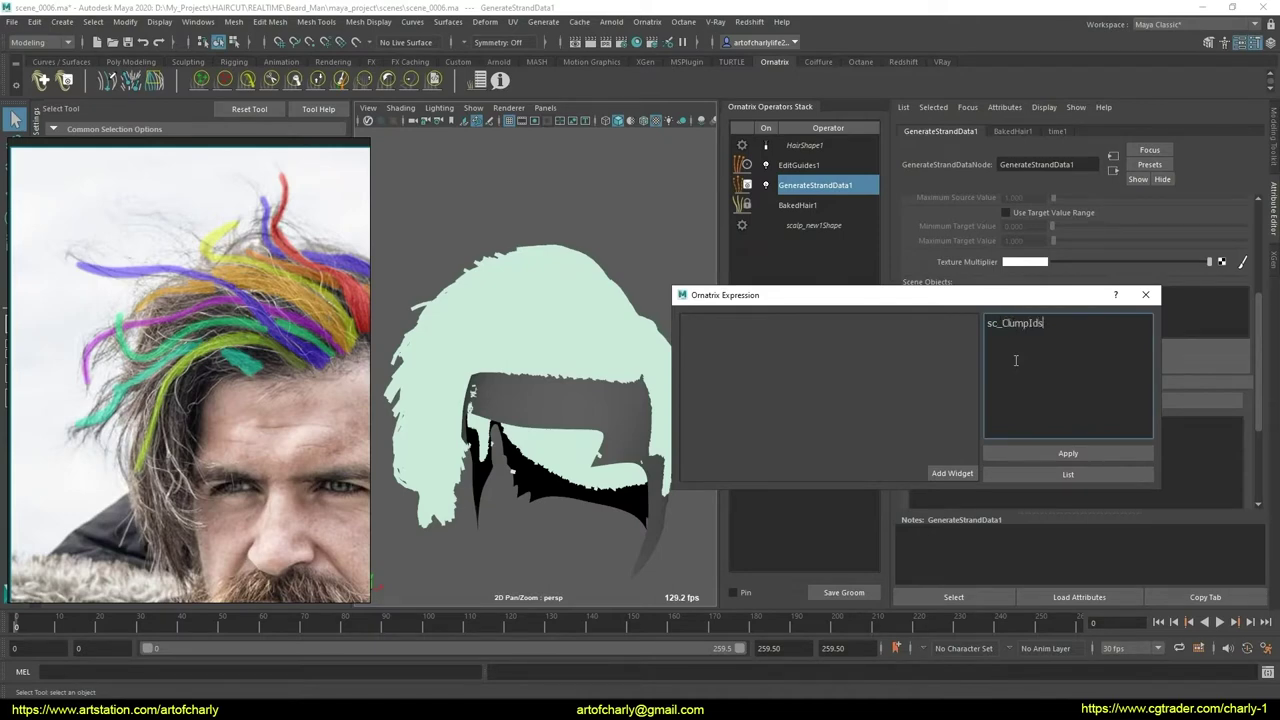
left_click(1085, 448)
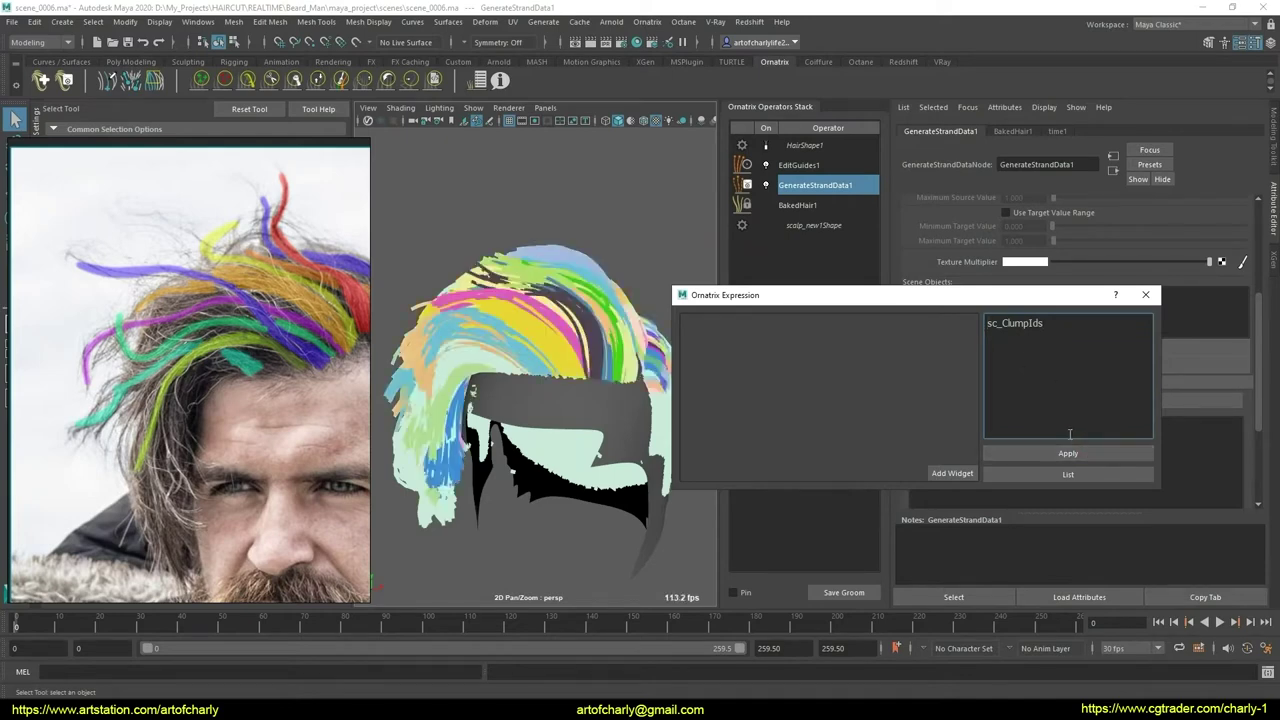
left_click(1145, 297)
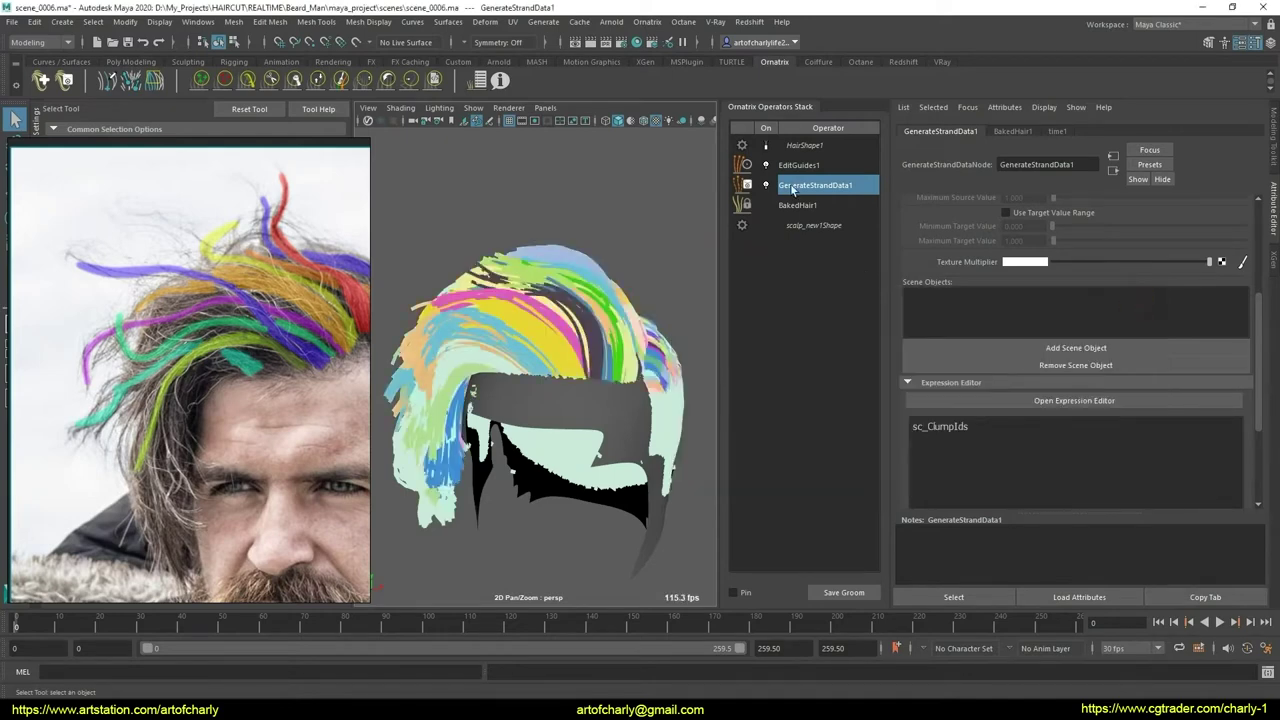
left_click(799, 165)
- Select BakedHair1 and isolate the lower strands at the back of the head
left_click(1012, 222)
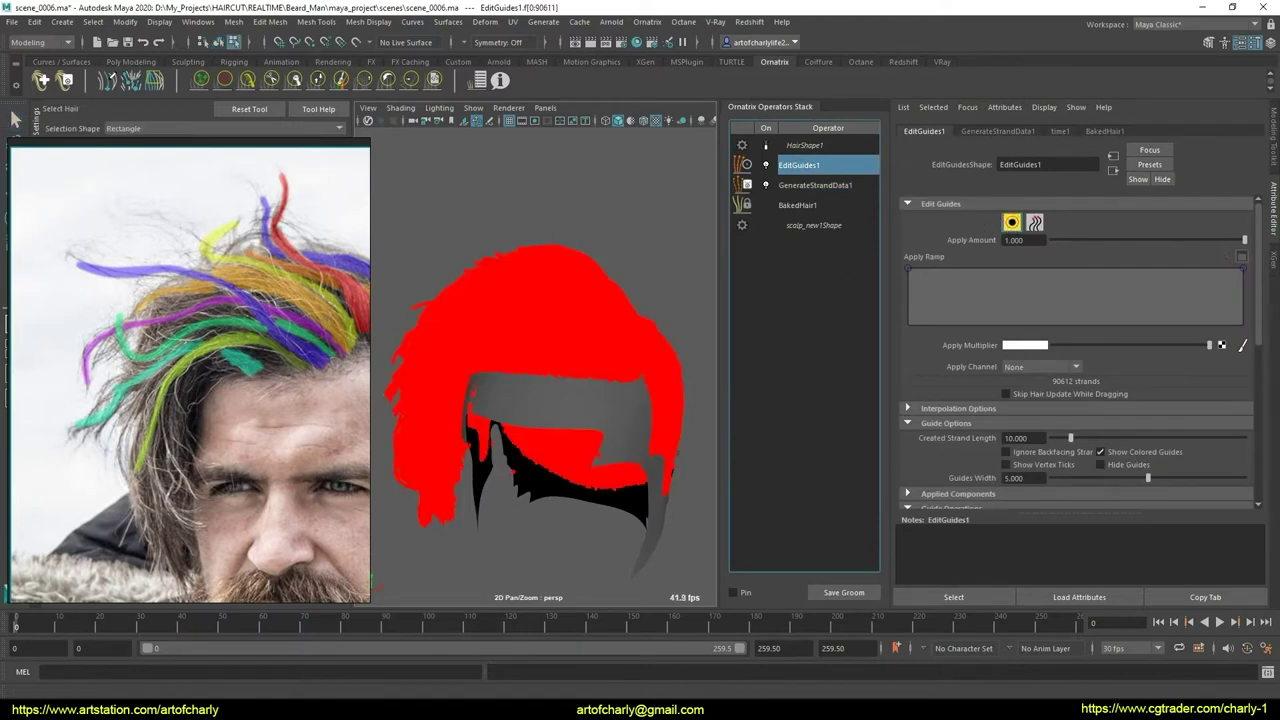
left_click(815, 185)
key("Down")
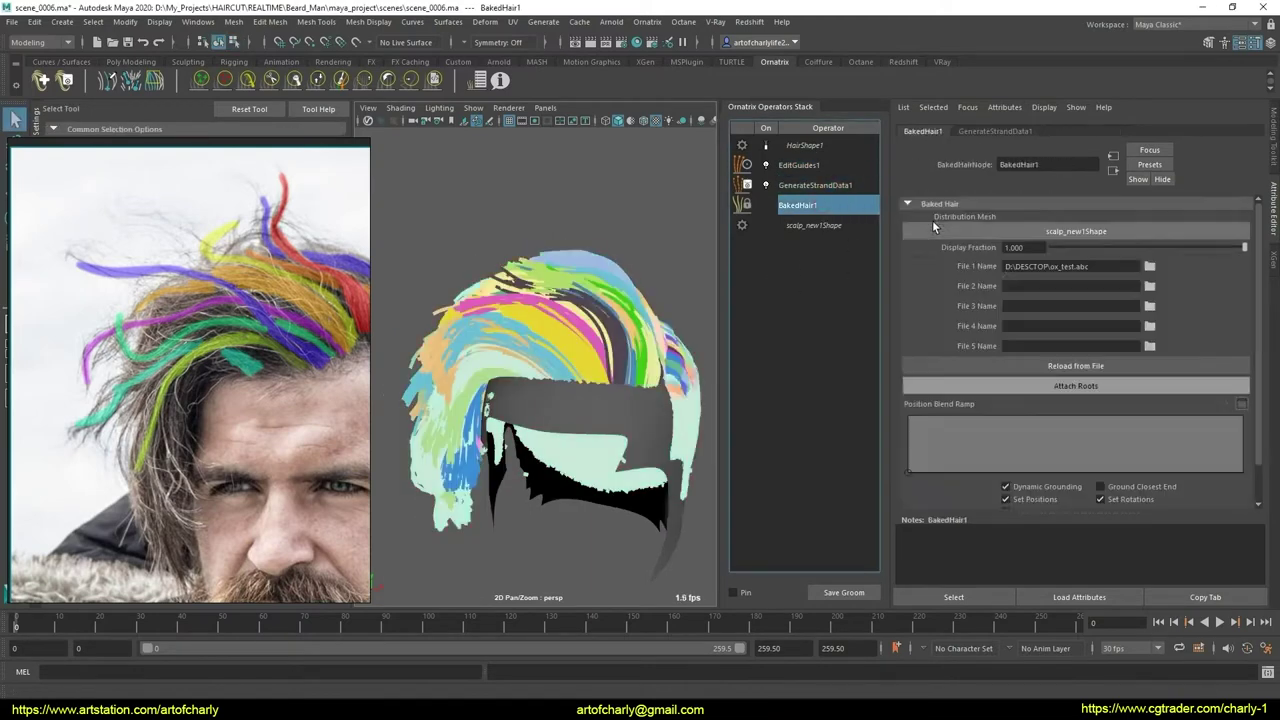
left_click(768, 146)
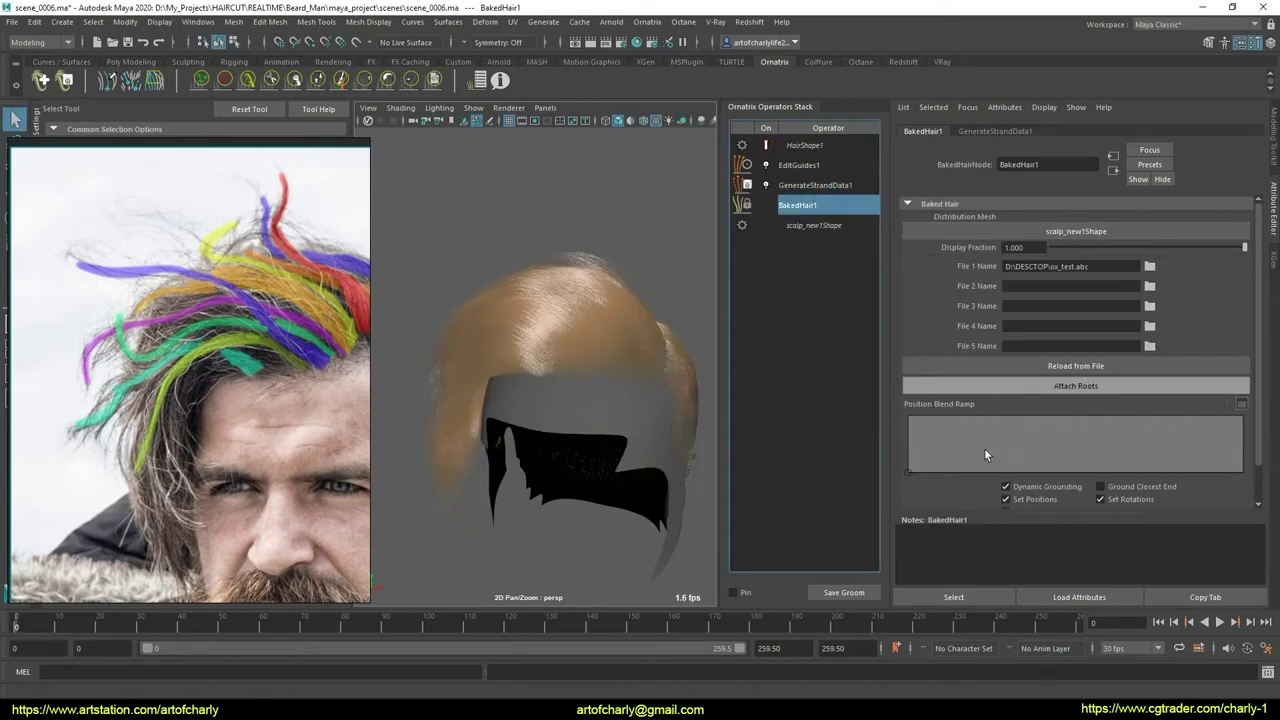
scroll(984, 455, "down", 2)
left_click(948, 492)
scroll(930, 497, "down", 1)
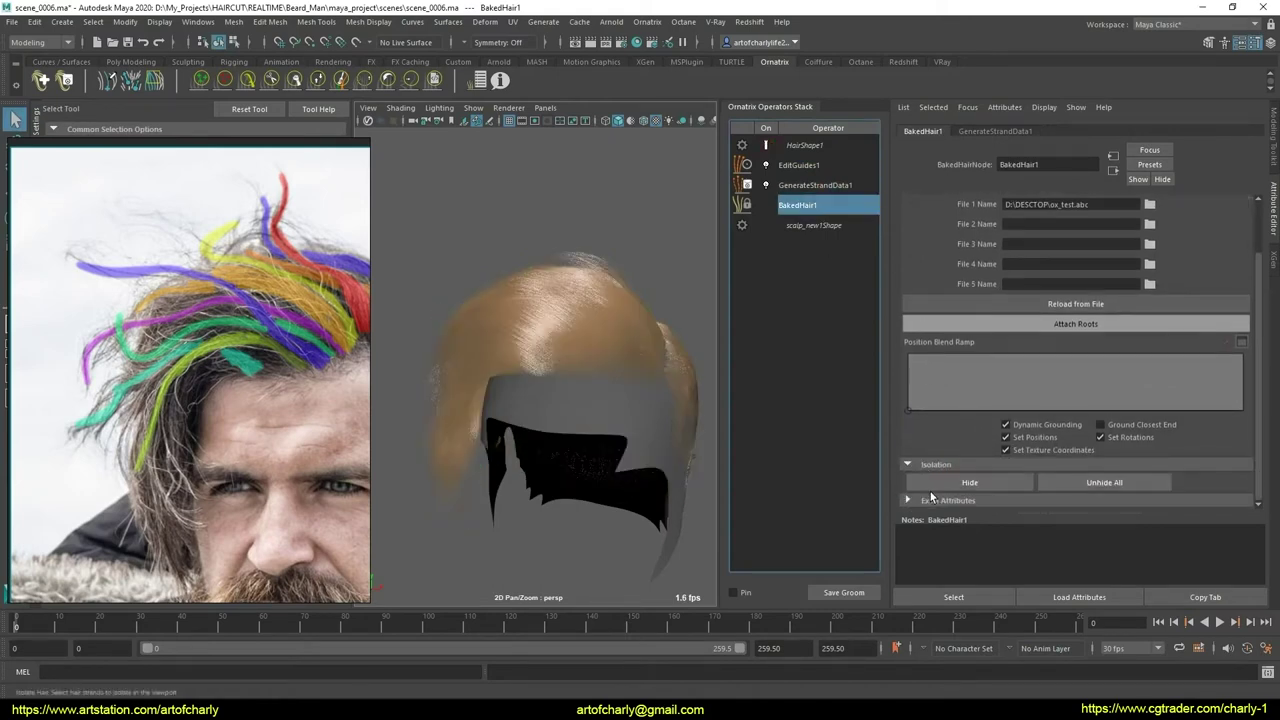
left_click(969, 482)
left_click_drag(660, 475, 599, 503, "alt")
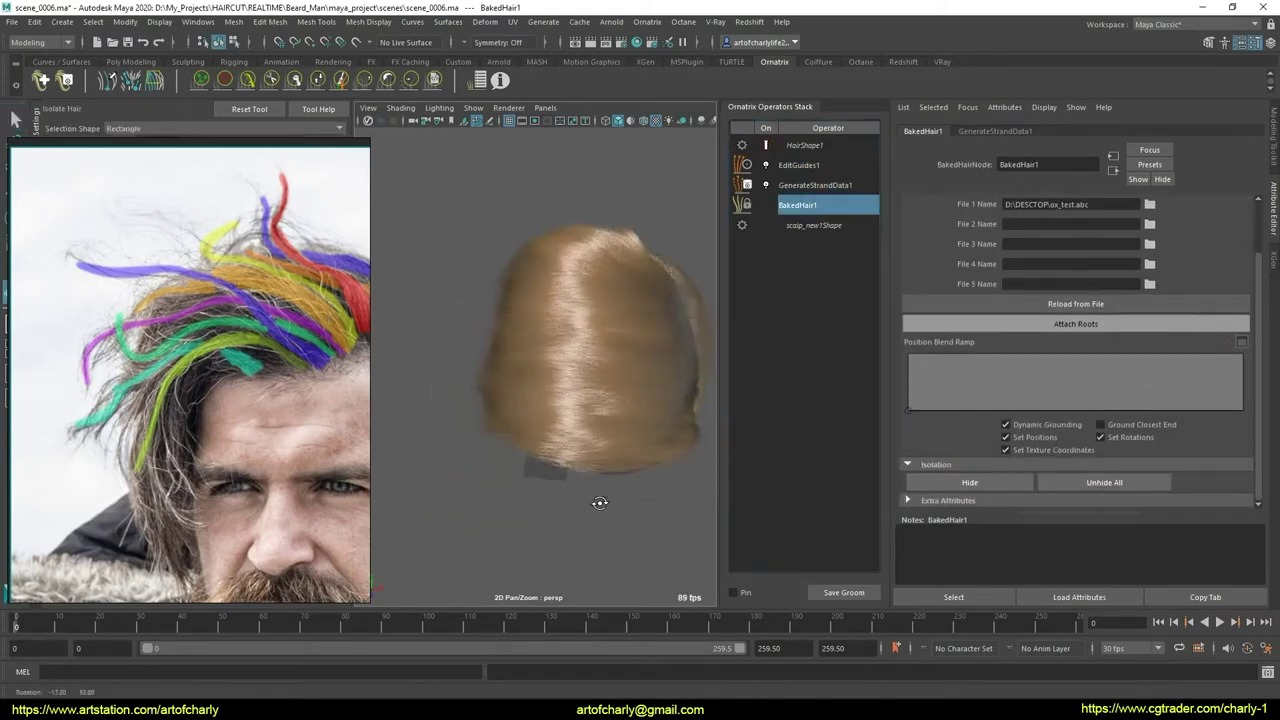
left_click_drag(489, 428, 713, 501)
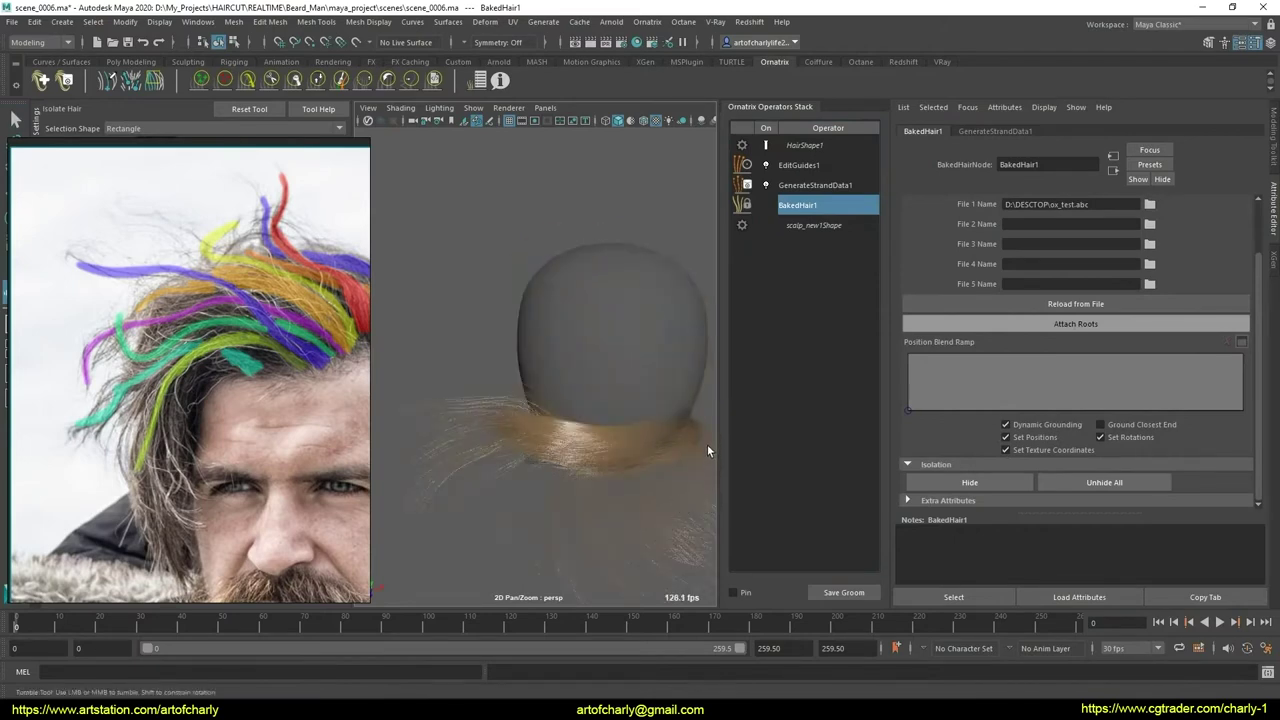
scroll(964, 350, "up", 2)
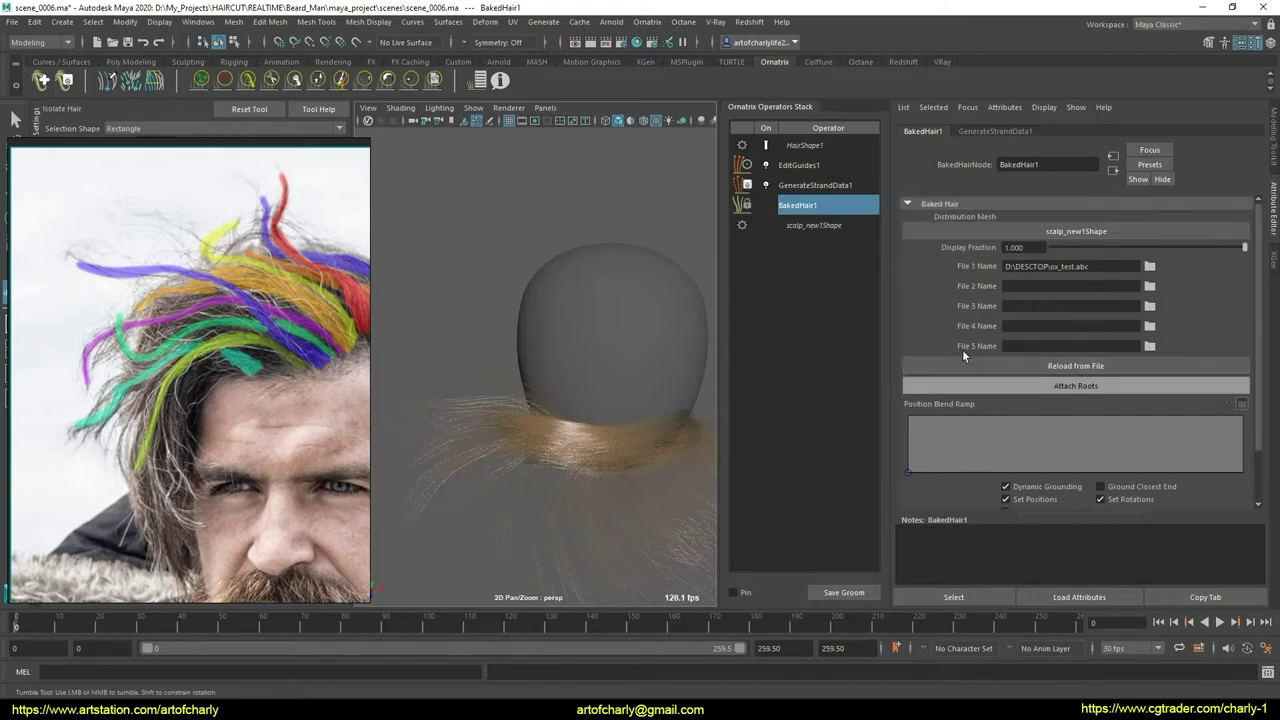
left_click_drag(670, 387, 637, 279, "alt")
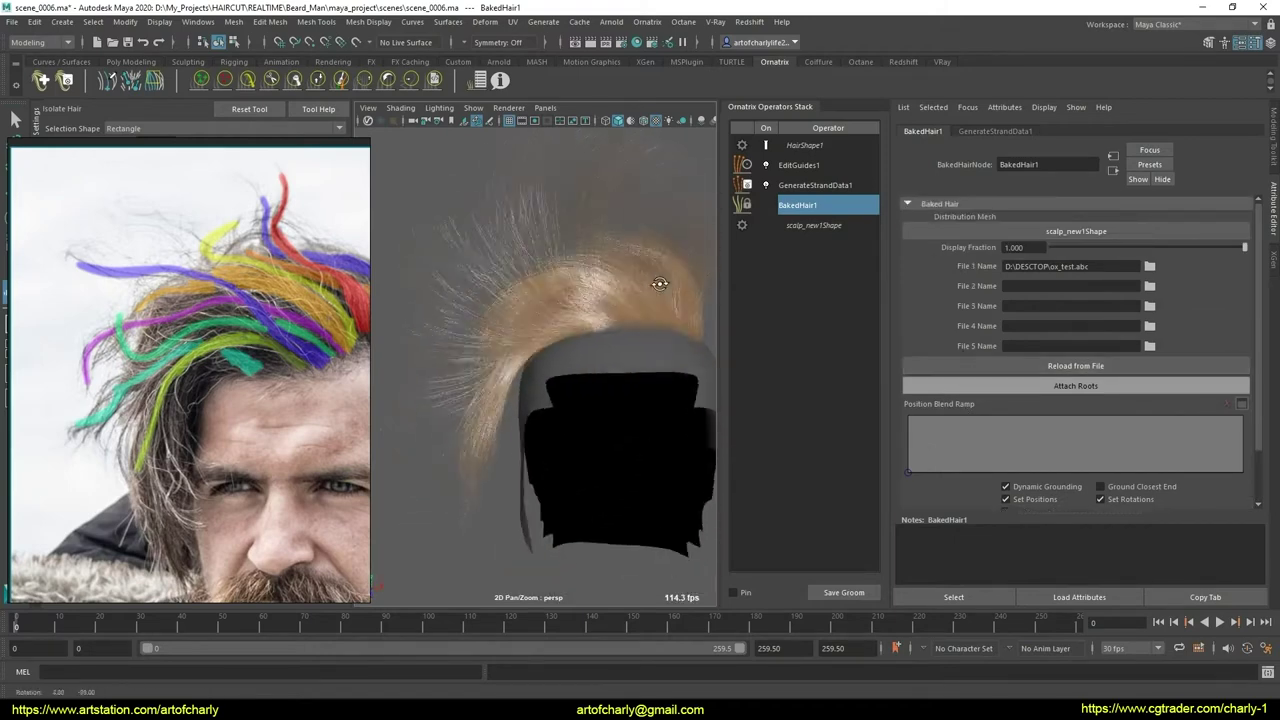
scroll(959, 412, "down", 2)
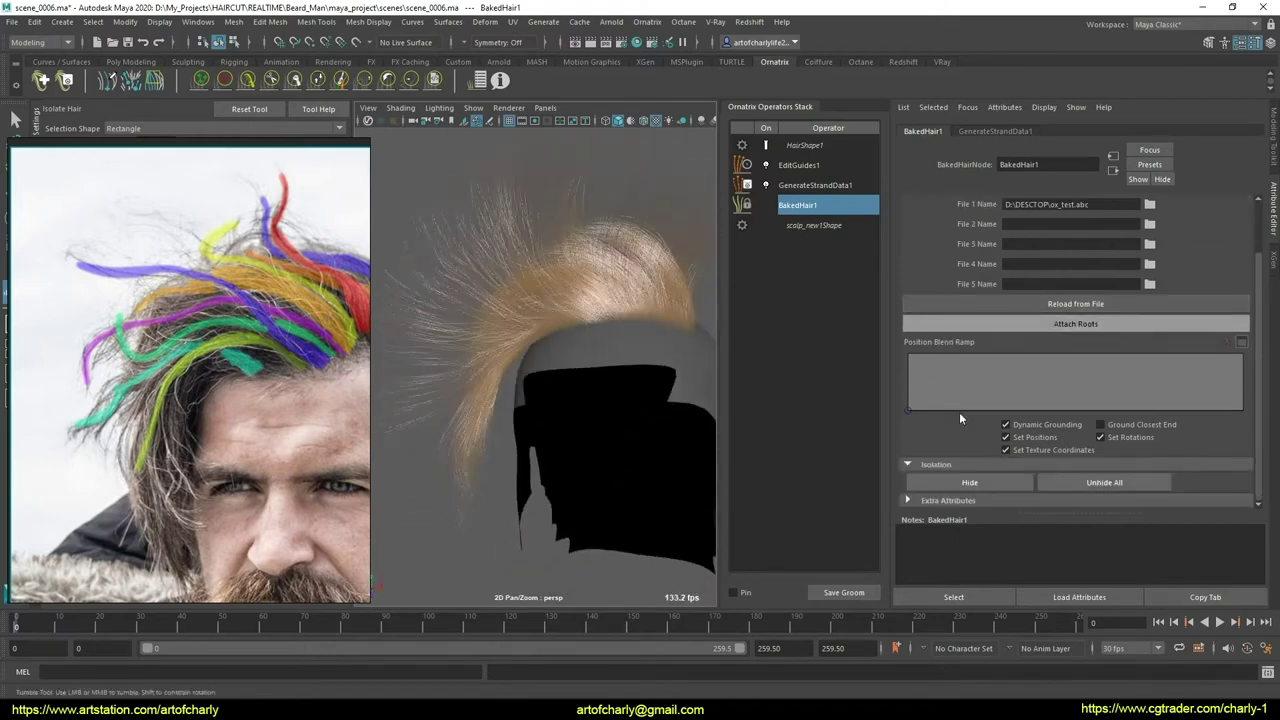
- Delete the EditGuides1 and GenerateStrandData1 operators from the stack
right_click(800, 166)
left_click(844, 258)
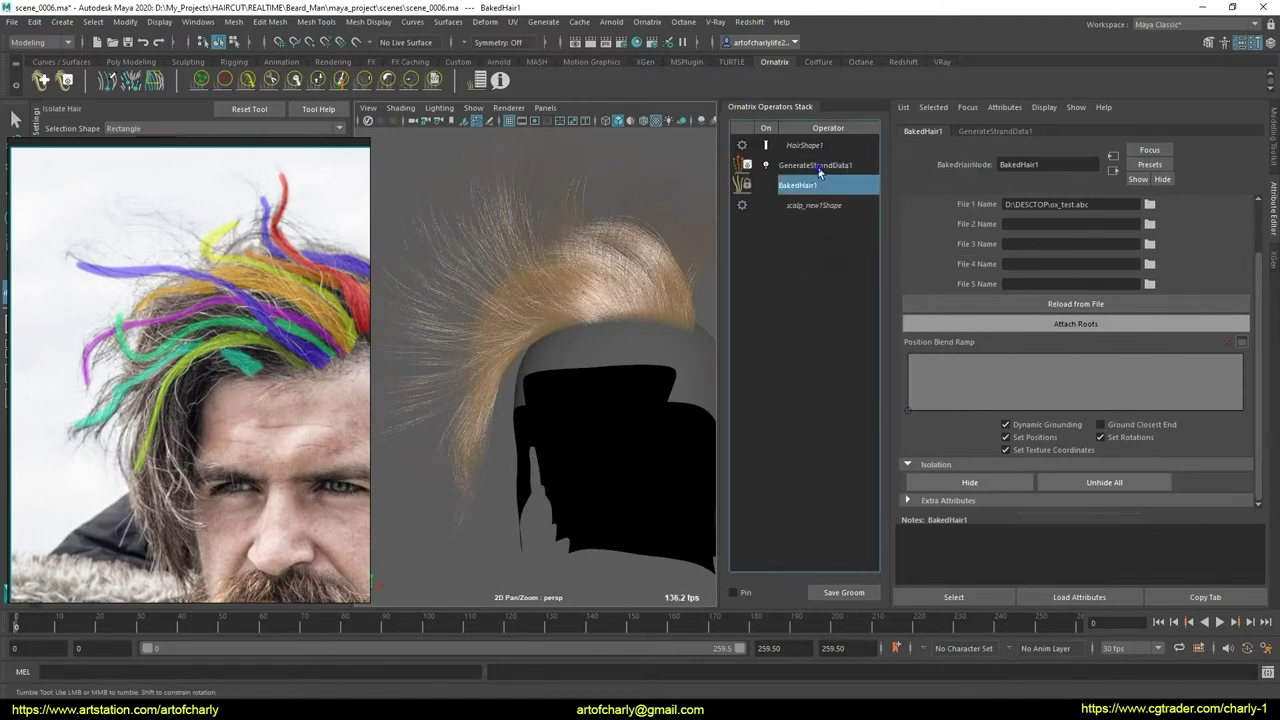
right_click(819, 172)
left_click(845, 259)
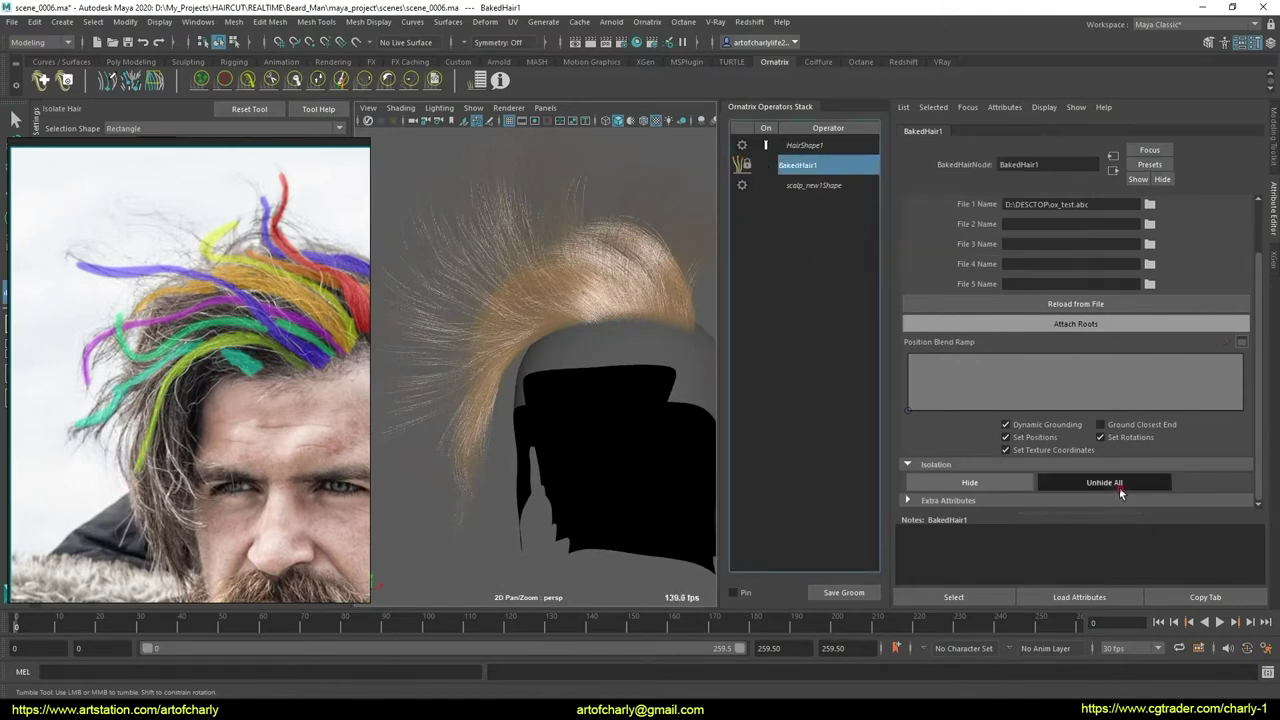
- Re-bake BakedHair1 and rename the new BakedHair2 operator to BakedHair1
mouse_move(589, 354)
left_mouse_down("alt")
mouse_move(626, 329)
mouse_move(643, 449)
left_mouse_up("alt")
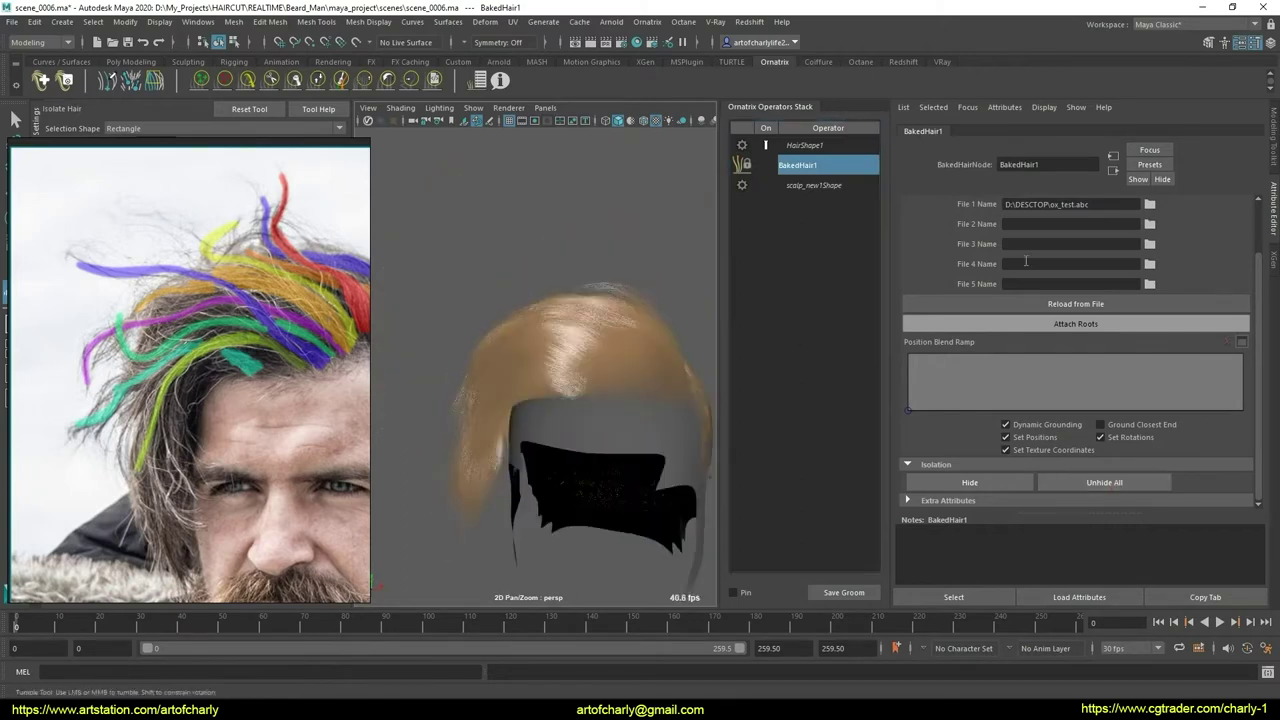
scroll(1026, 262, "up", 2)
left_click(801, 170)
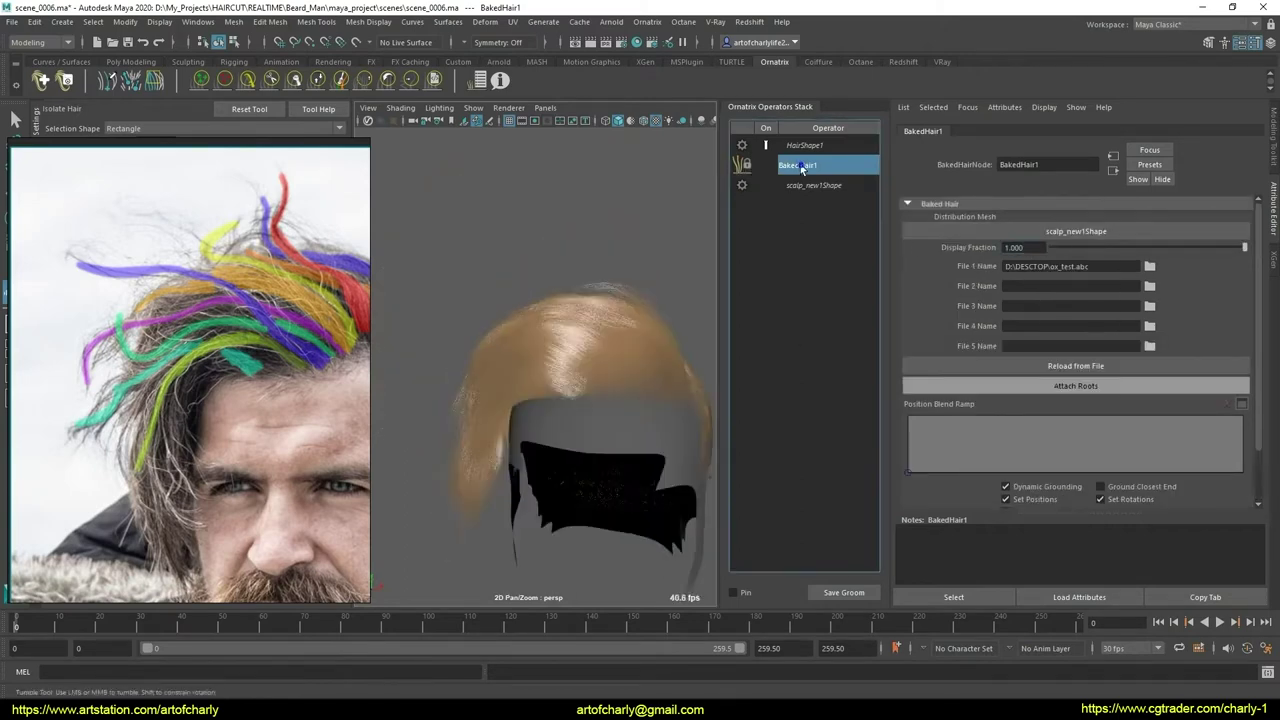
right_click(801, 170)
left_click(874, 217)
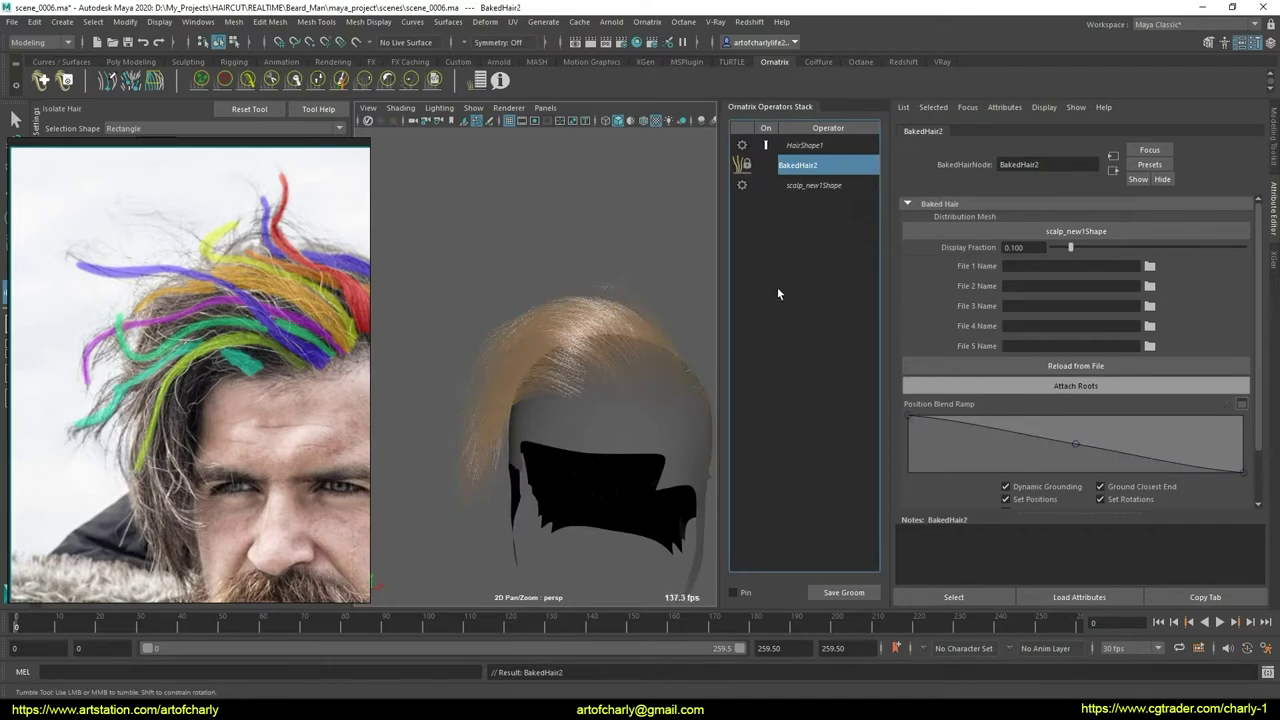
double_click(814, 166)
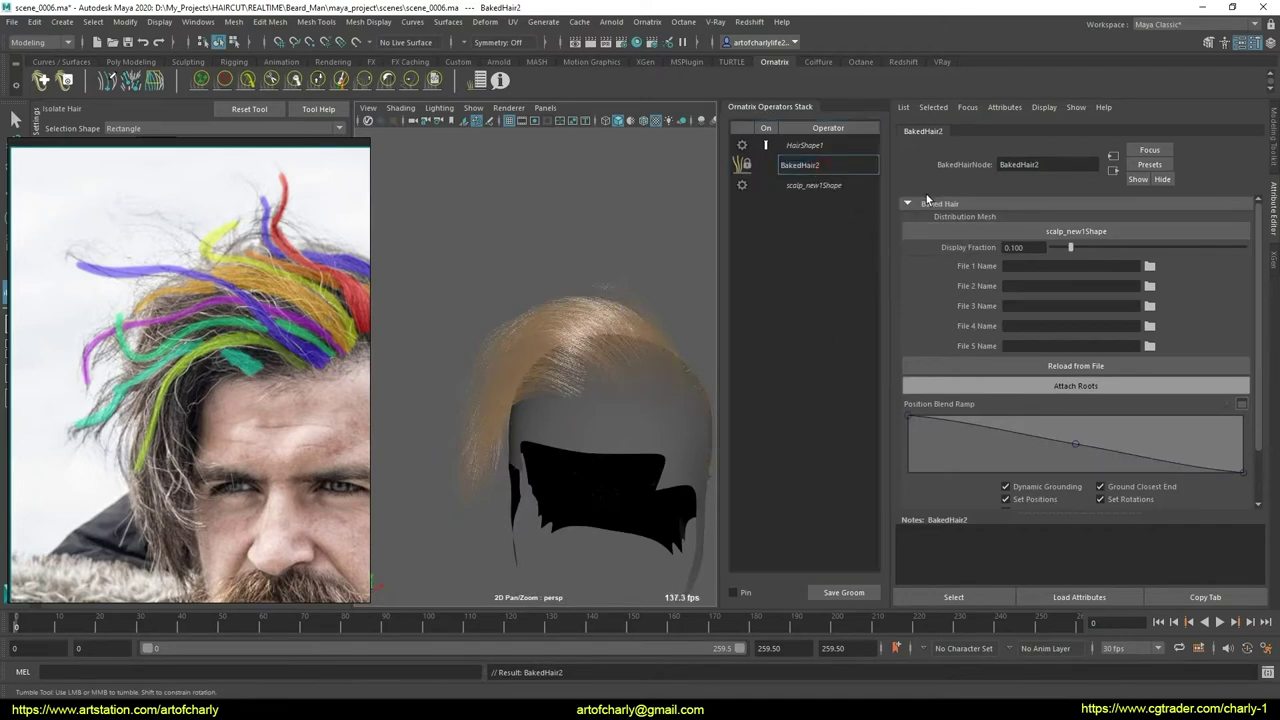
type("1")
key("Return")
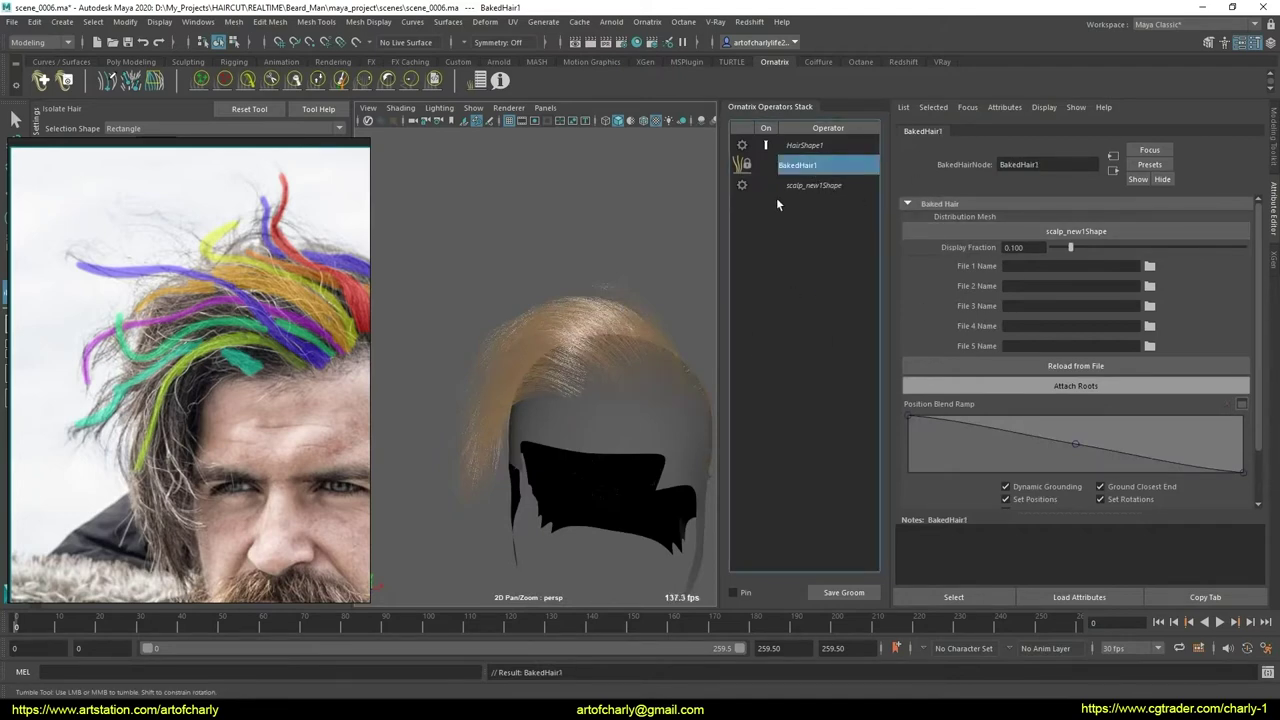
- Set the re-baked hair's Display Fraction to 1.000
left_click_drag(690, 420, 660, 425, "alt")
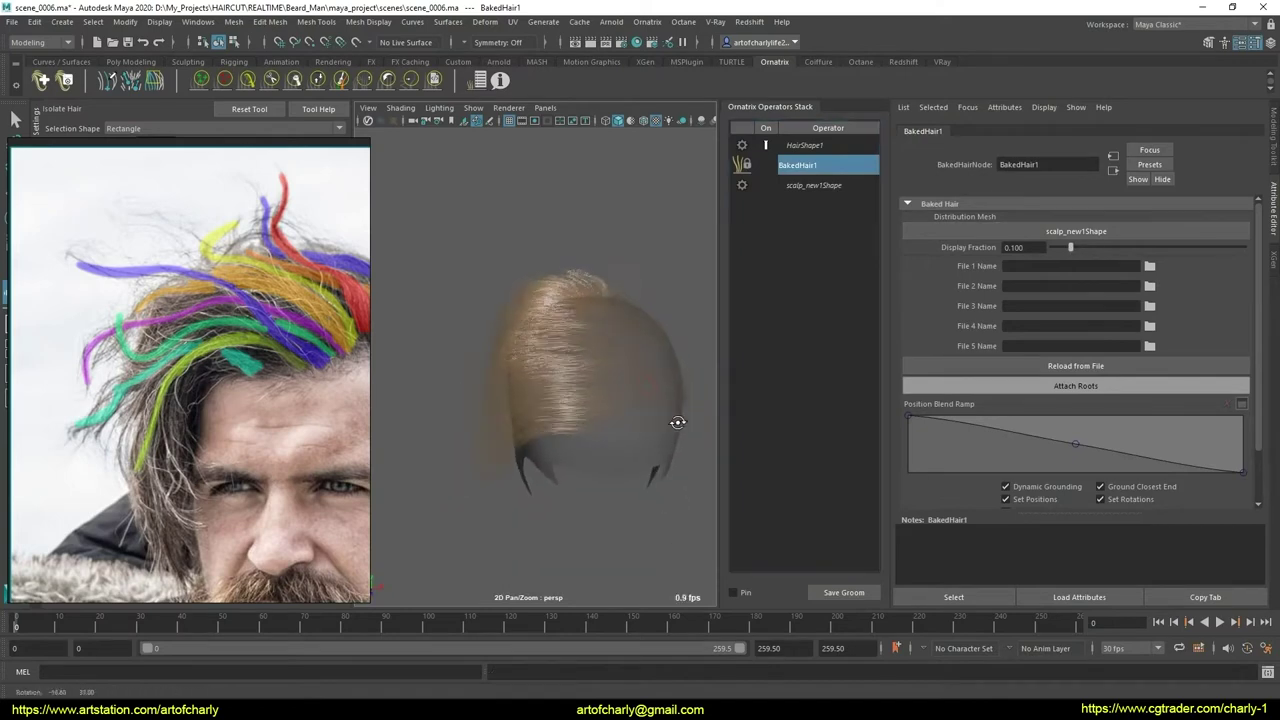
double_click(1028, 250)
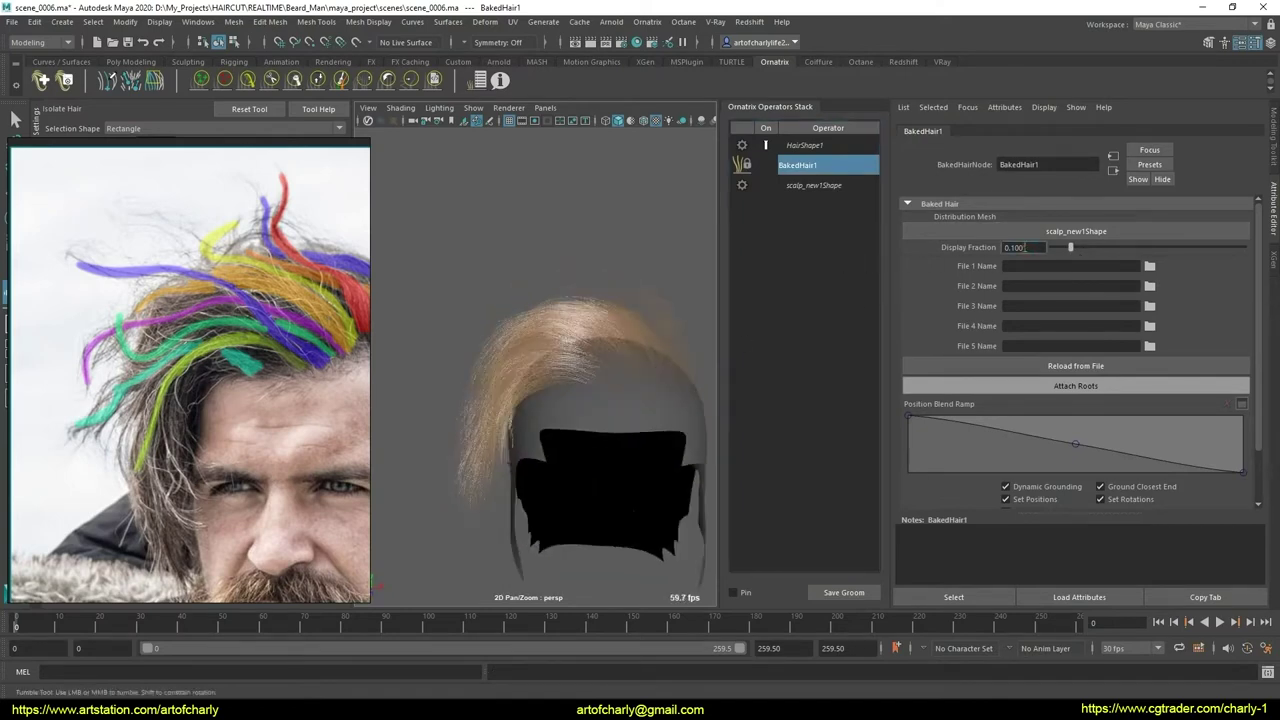
type("1")
key("Return")
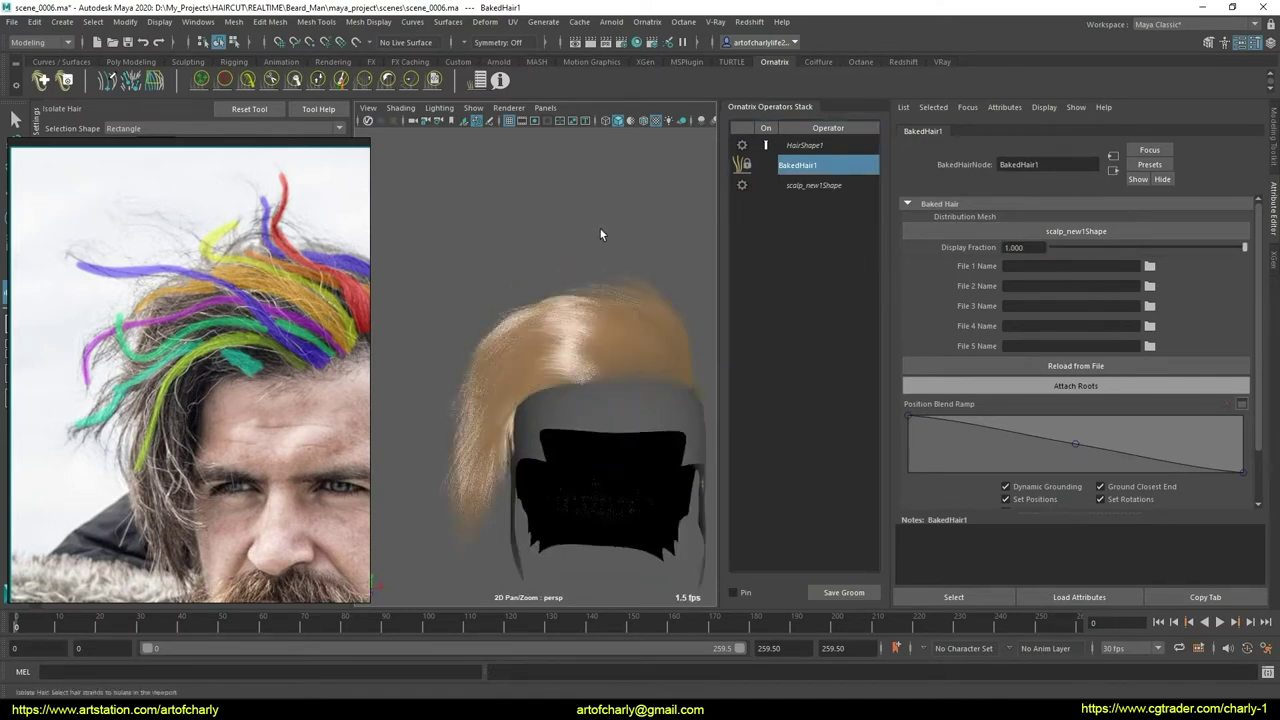
left_click(645, 22)
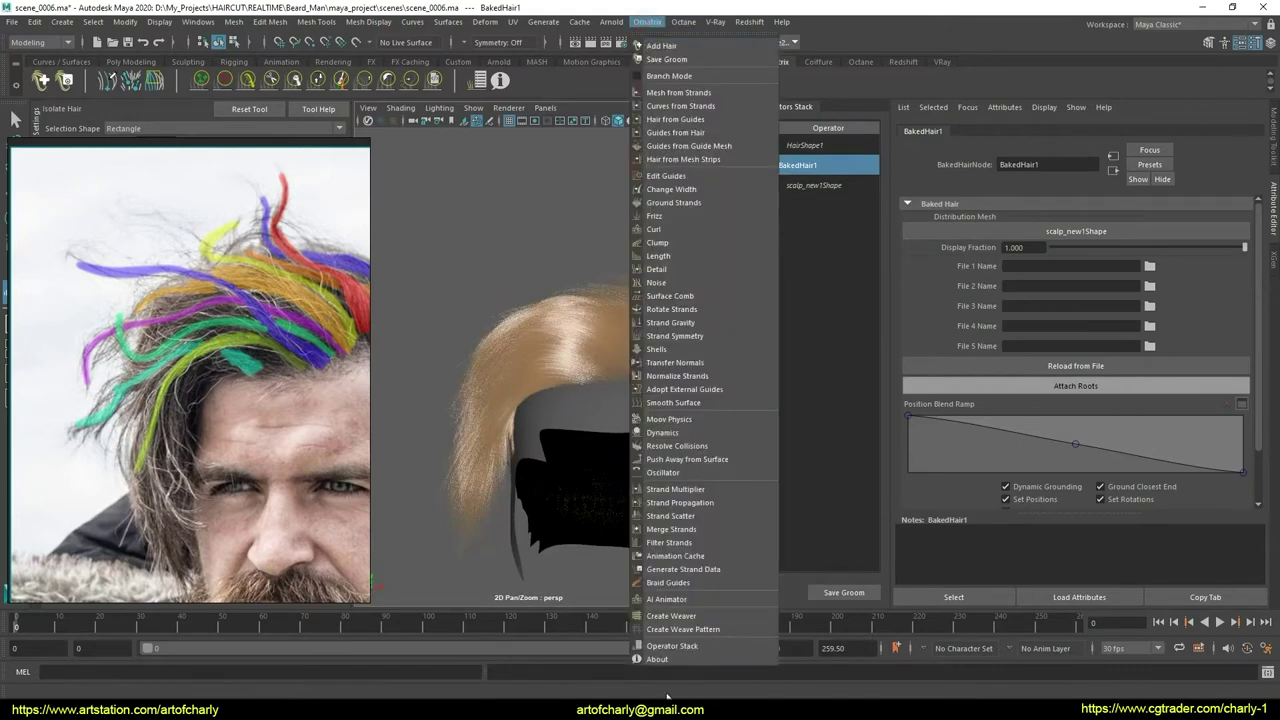
- Add a Generate Strand Data operator set to Strand Groups with the Se Expr method
left_click(683, 569)
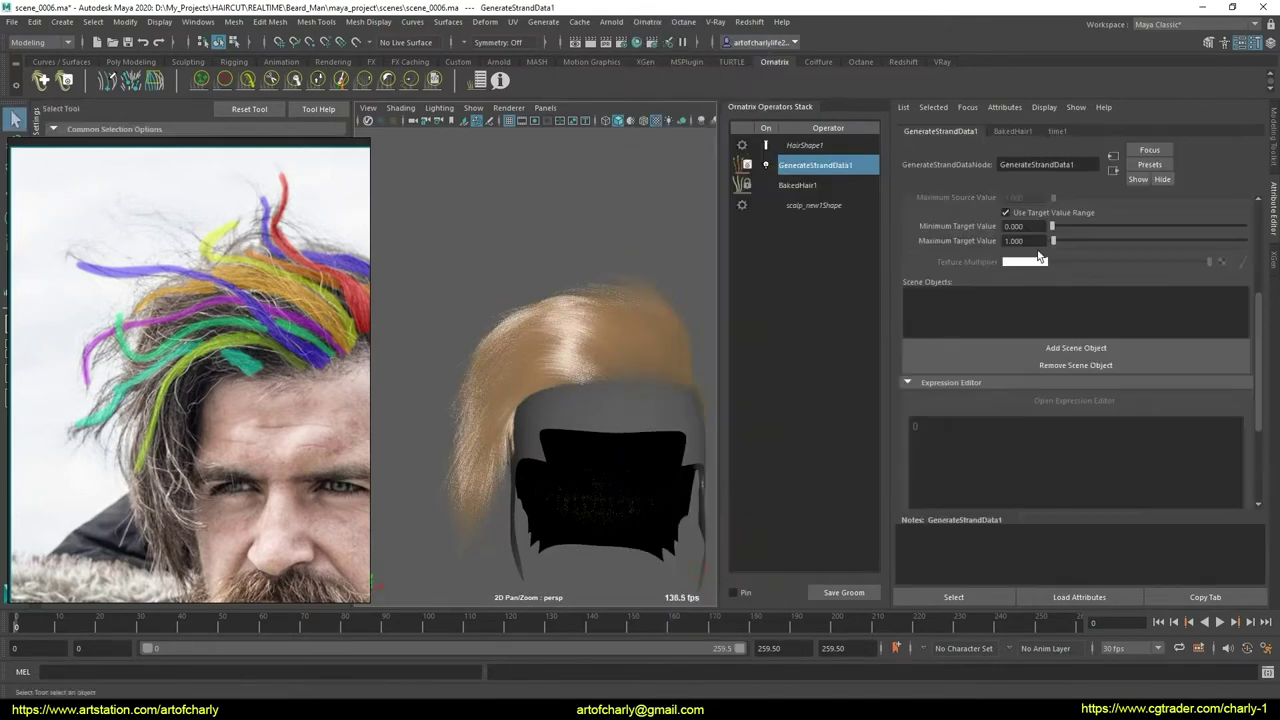
scroll(1020, 316, "up", 4)
scroll(1048, 281, "up", 1)
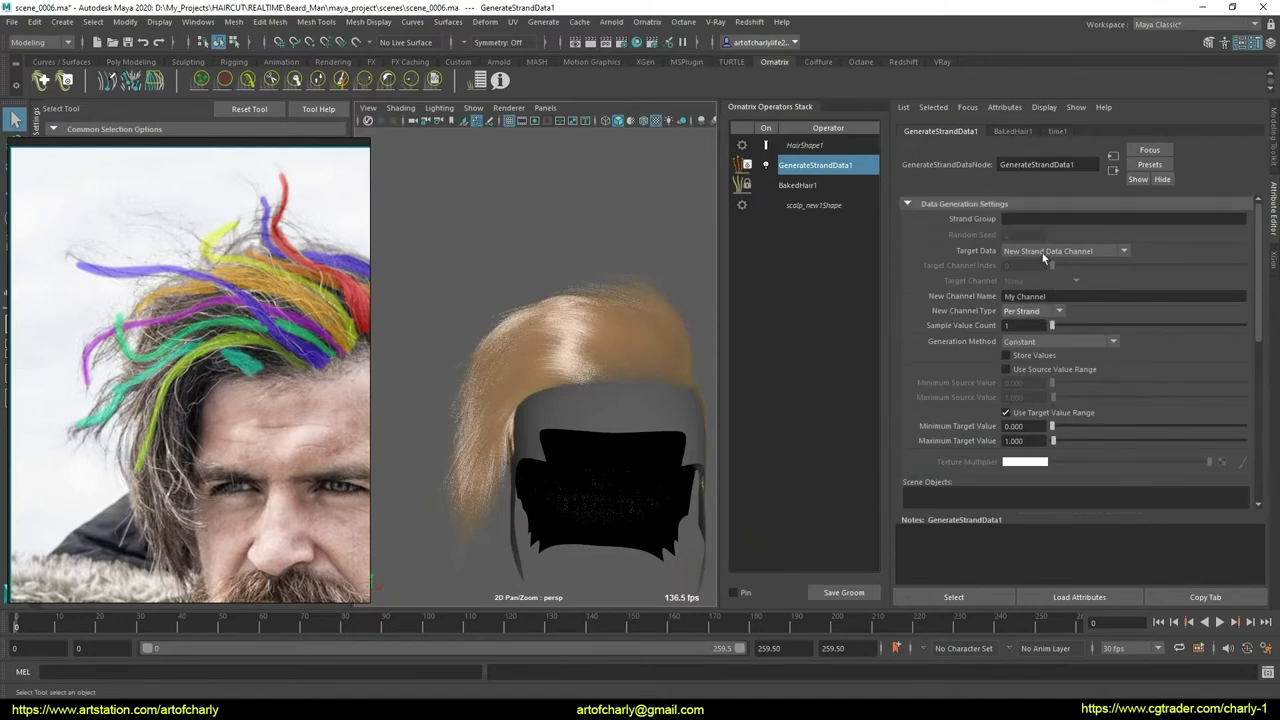
left_click(1043, 254)
left_click(1057, 293)
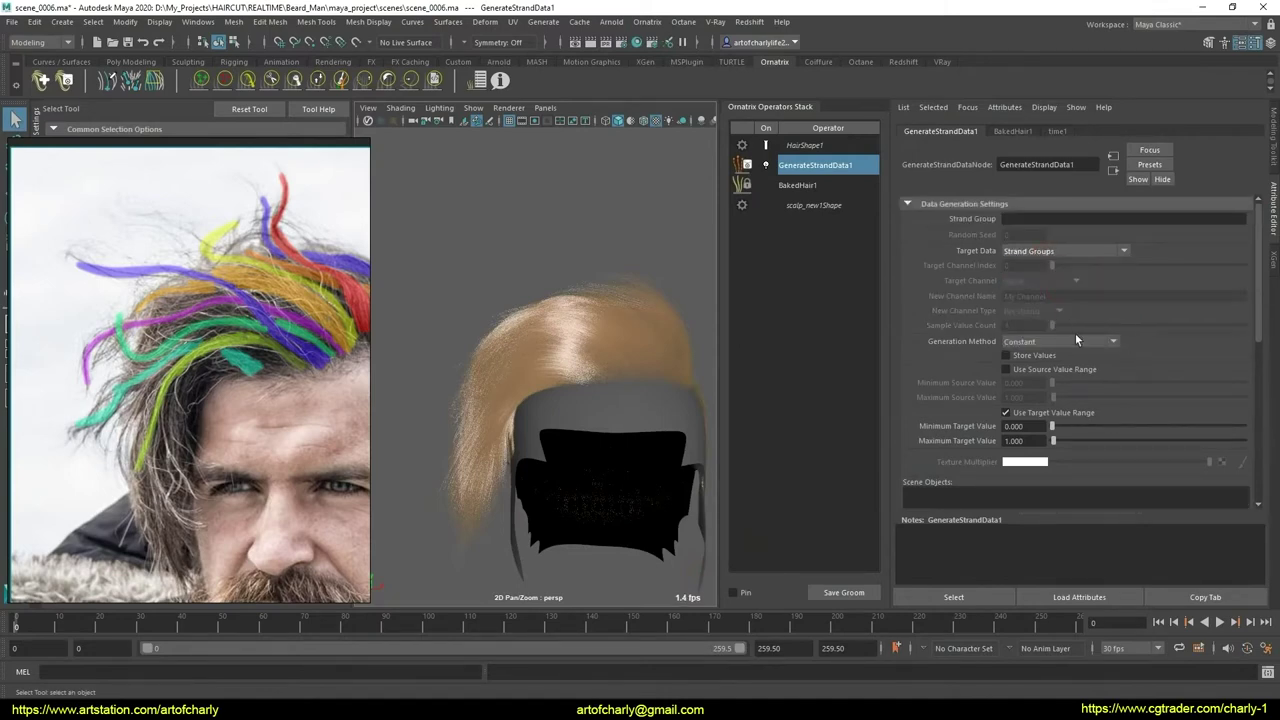
left_click(1072, 342)
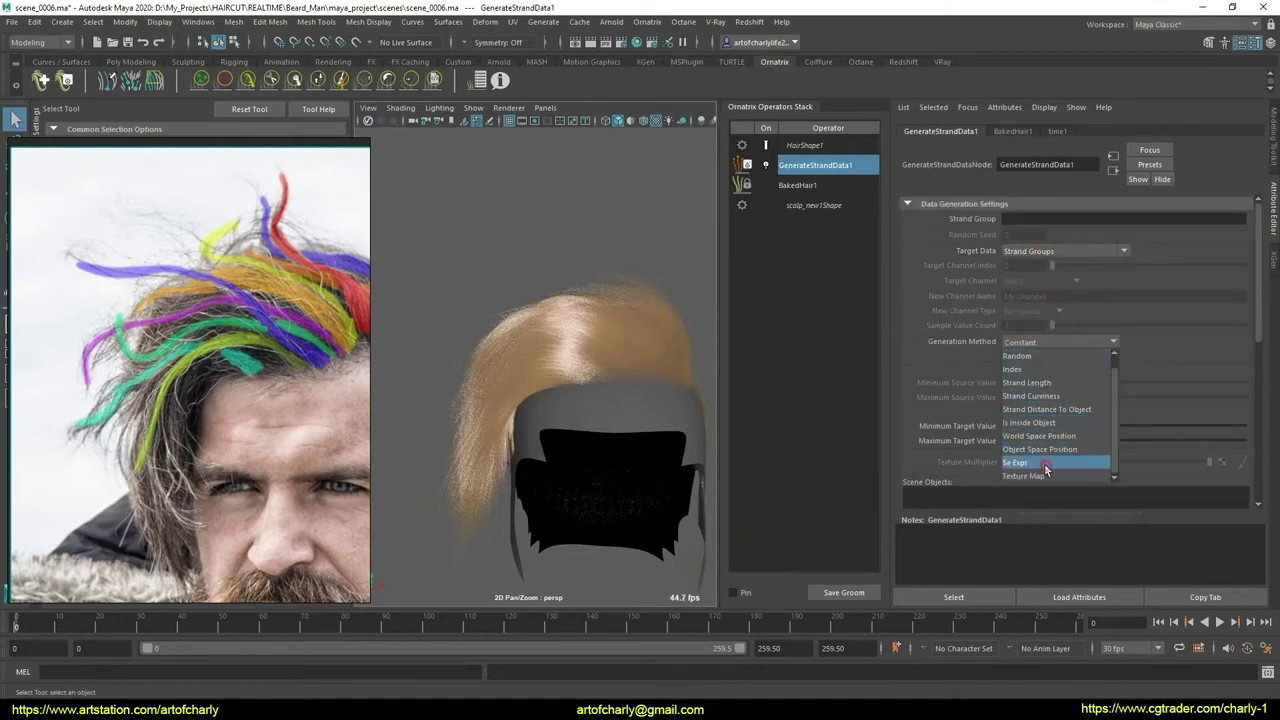
left_click(1030, 462)
scroll(1000, 380, "down", 5)
- Enter the sc_ClumpIds expression and apply it to the strands
left_click(996, 361)
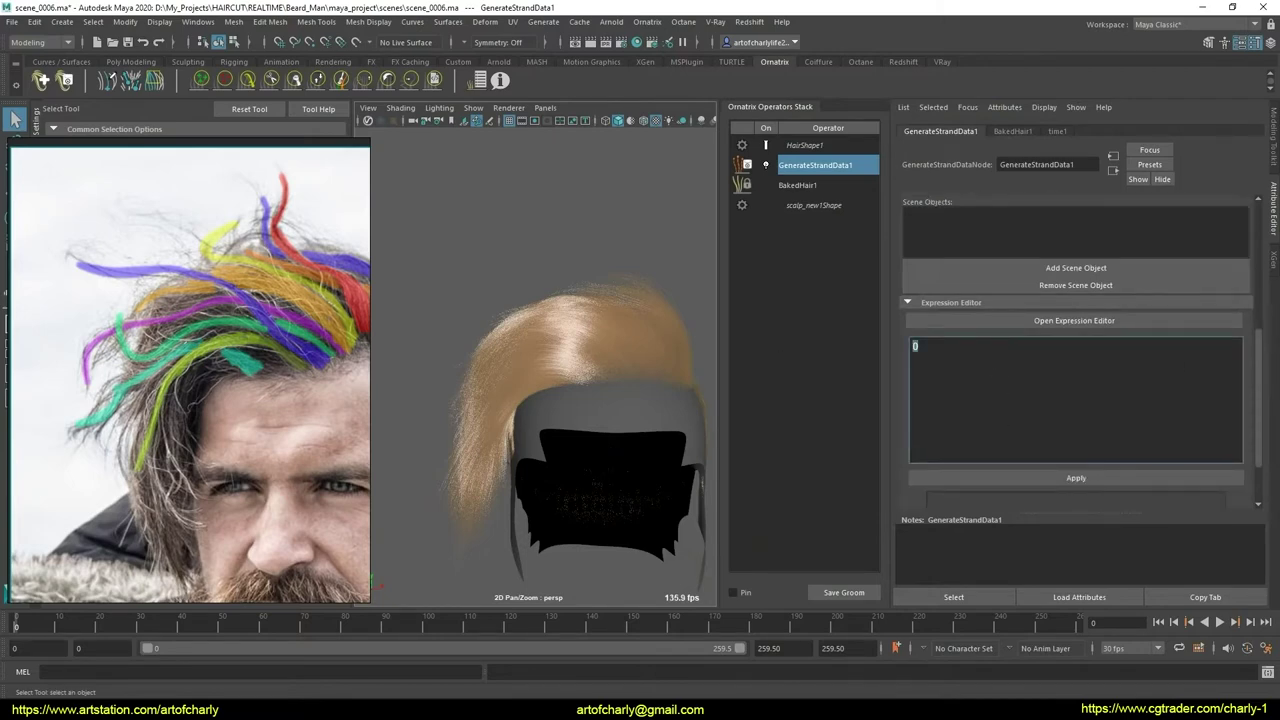
type("sc_ClumpIds")
left_click(1130, 477)
left_click(815, 165)
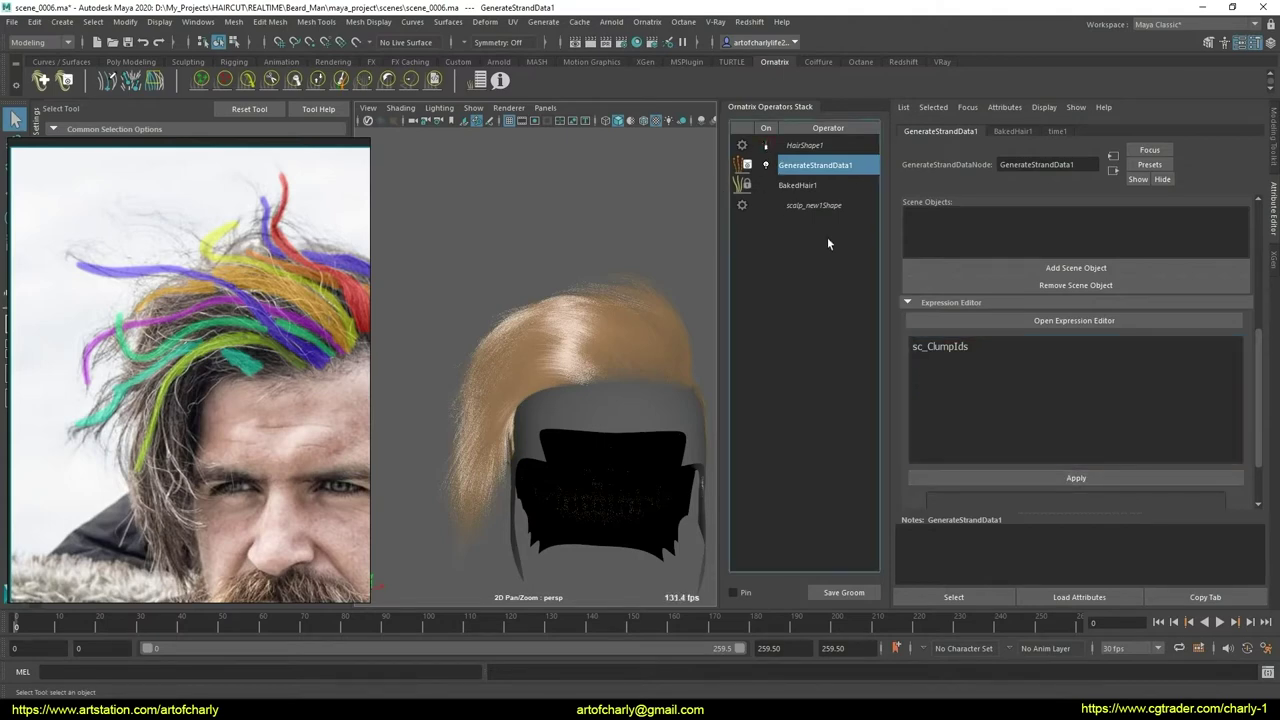
- Add an Edit Guides operator on top of the groom and review the stack's operator settings
left_click(660, 21)
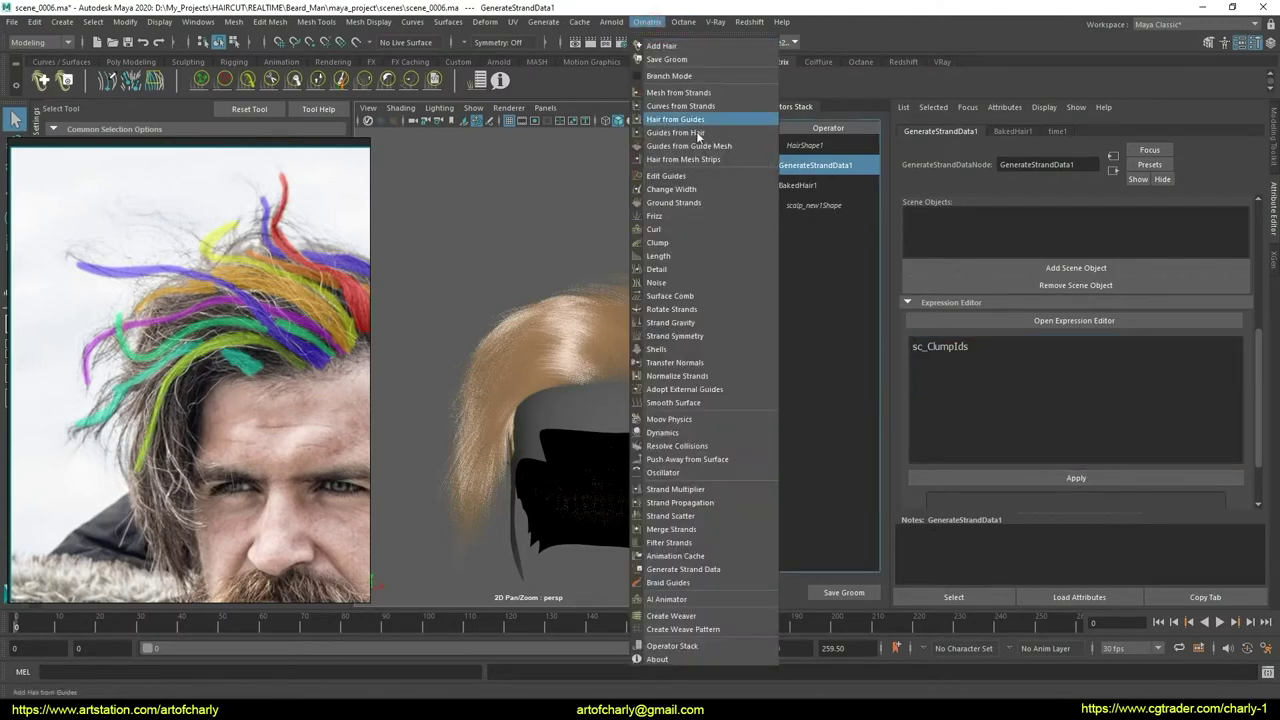
left_click(666, 175)
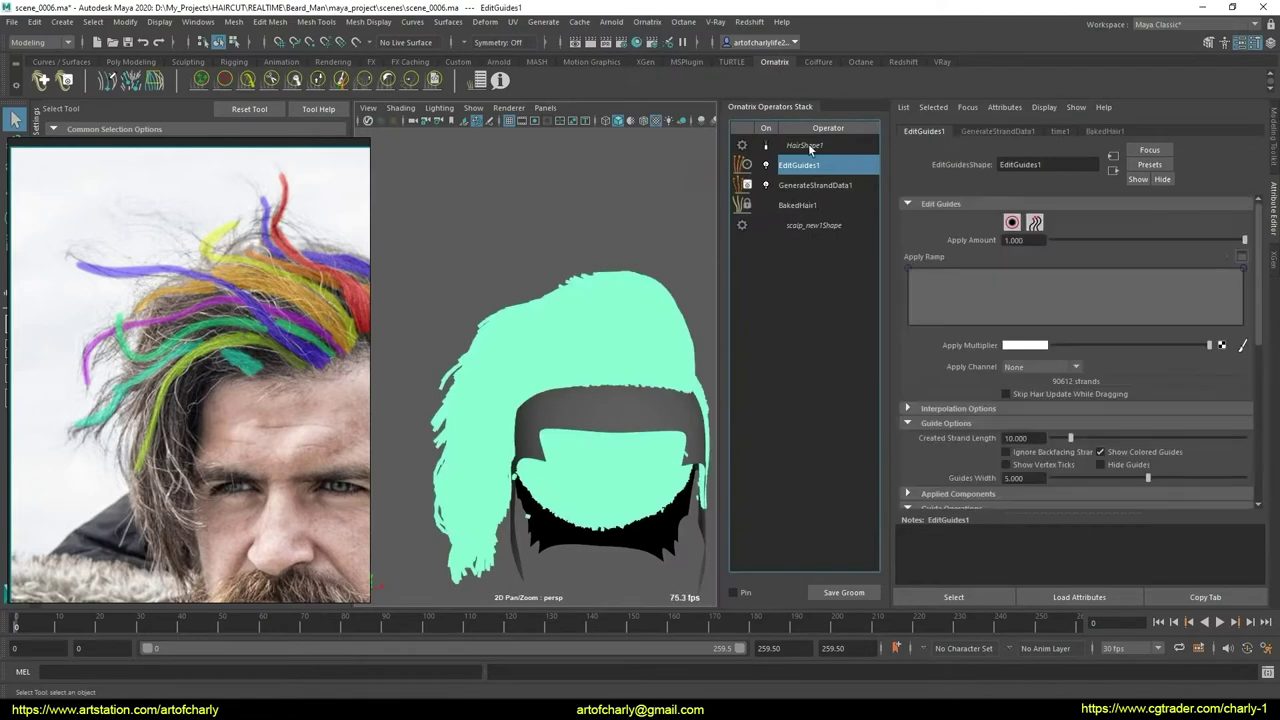
left_click(810, 148)
left_click(945, 204)
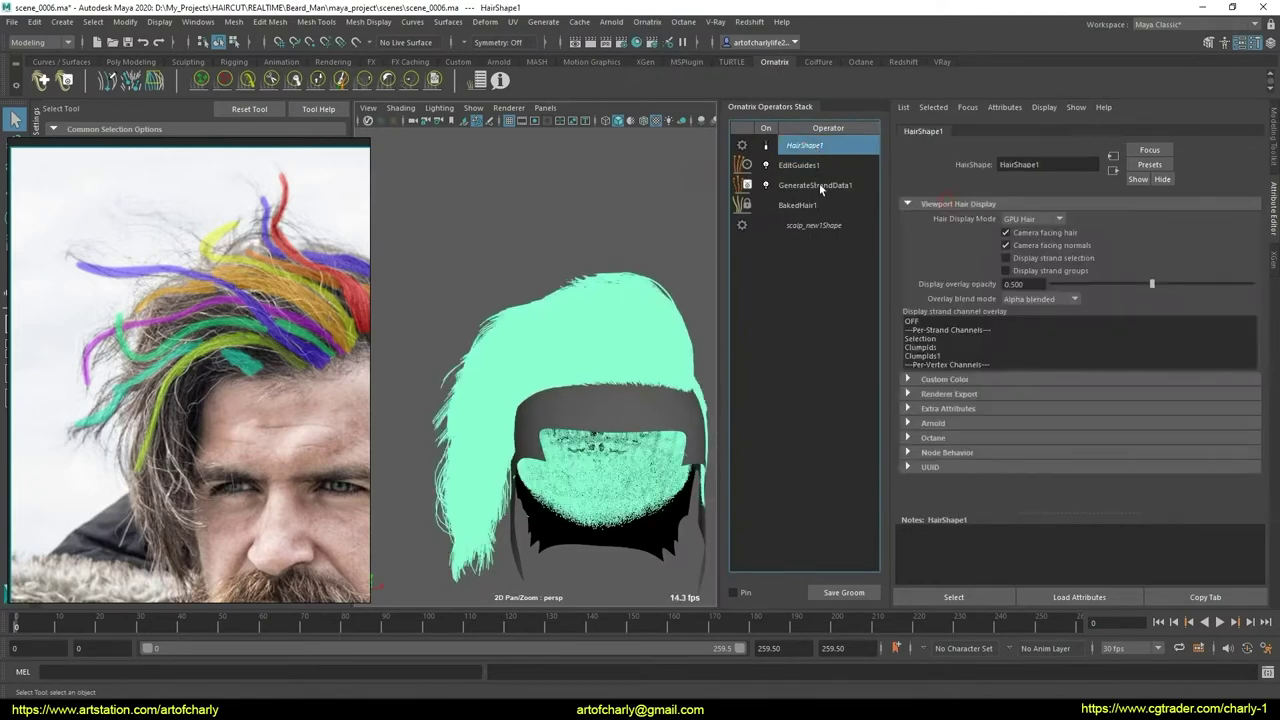
key("Down")
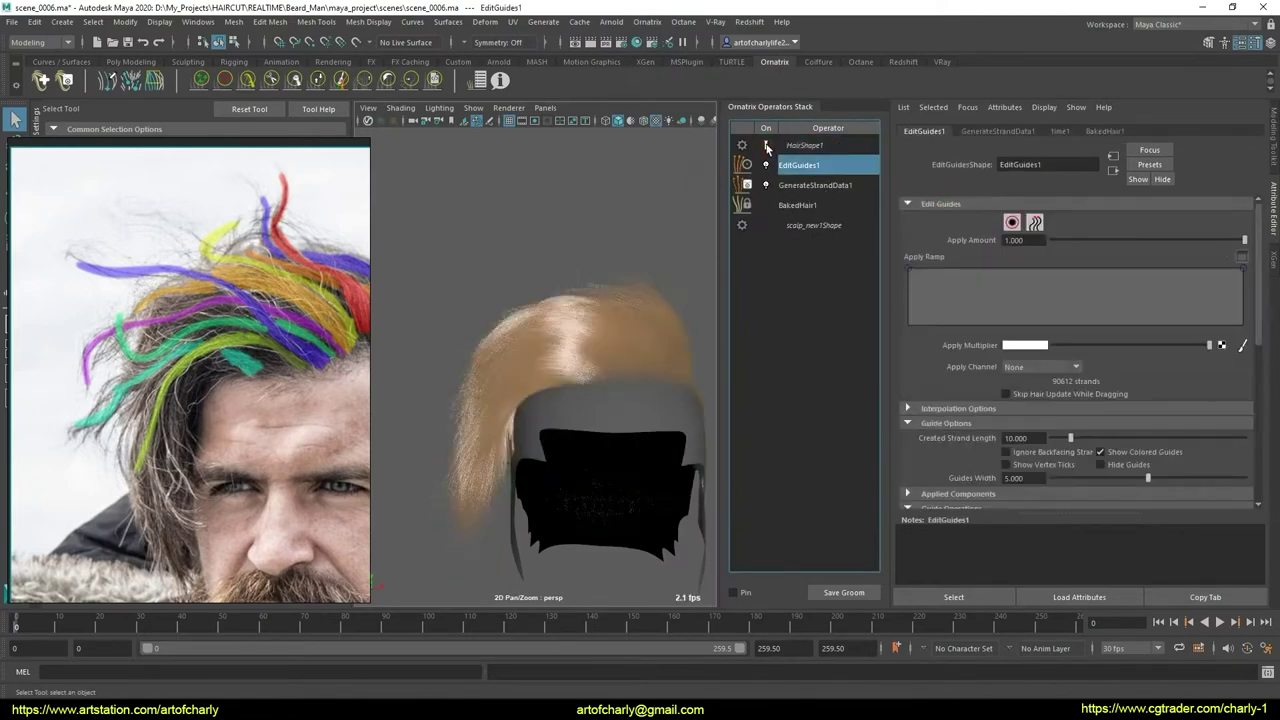
left_click(815, 185)
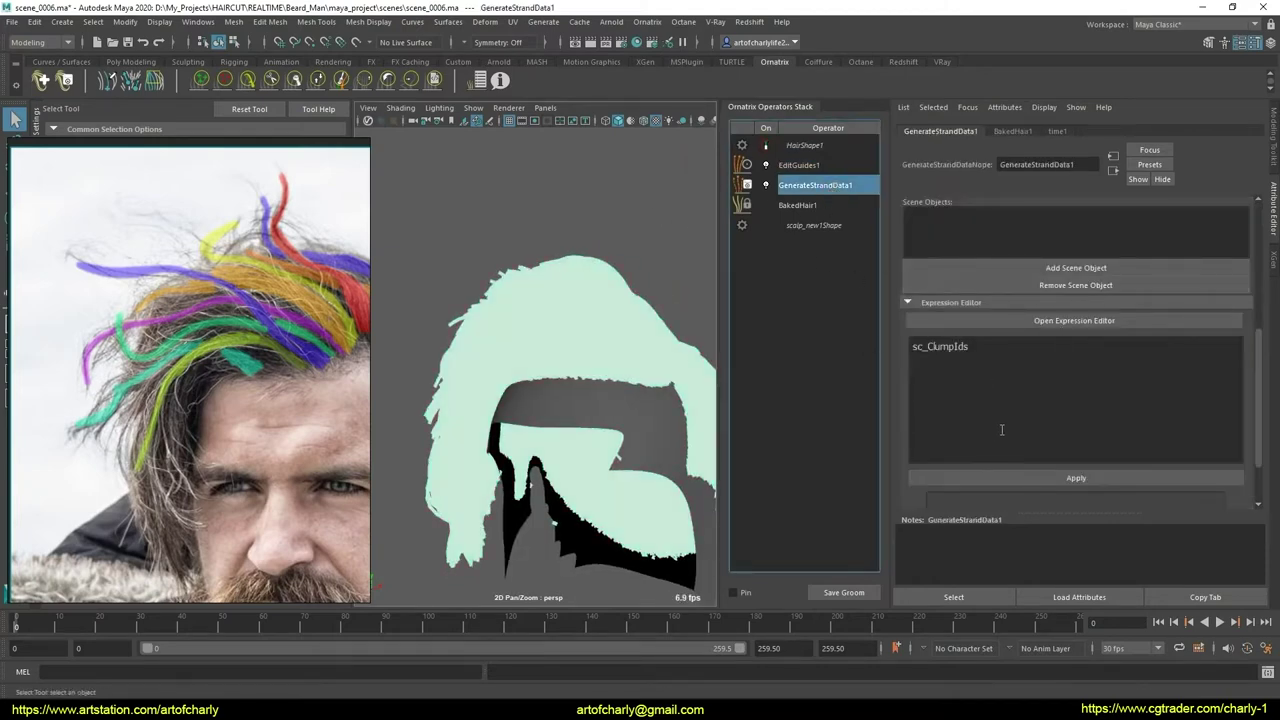
scroll(1005, 440, "up", 5)
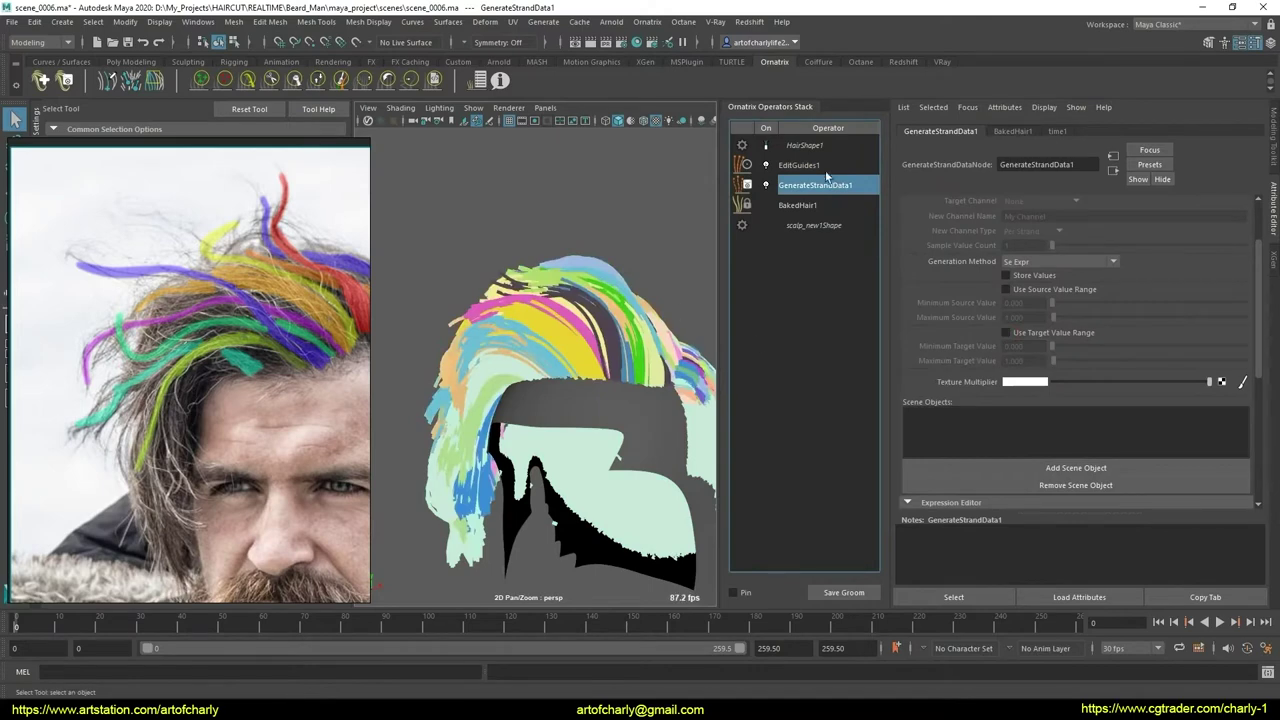
left_click(800, 165)
left_click(797, 205)
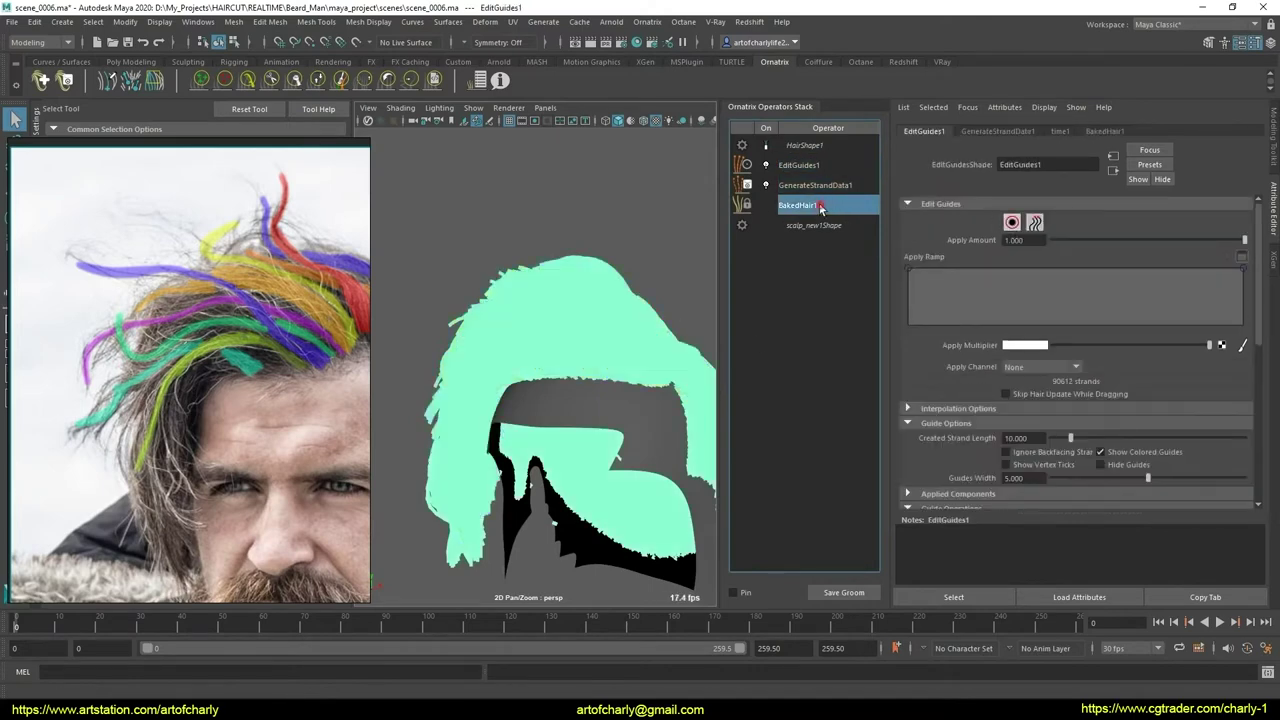
scroll(1029, 444, "down", 3)
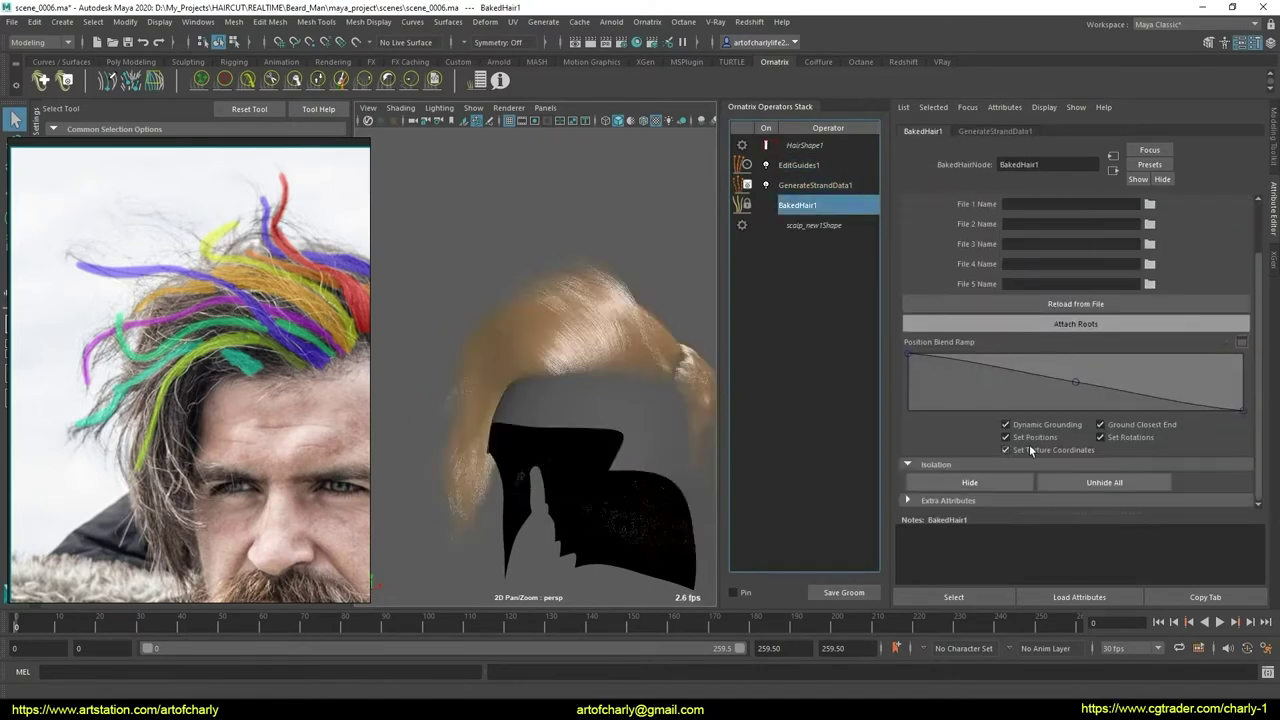
- Marquee-isolate a section of BakedHair1's hair, then return to EditGuides1
left_click(969, 482)
mouse_move(537, 324)
left_mouse_down("alt")
mouse_move(495, 410)
mouse_move(674, 462)
mouse_move(647, 340)
left_mouse_up("alt")
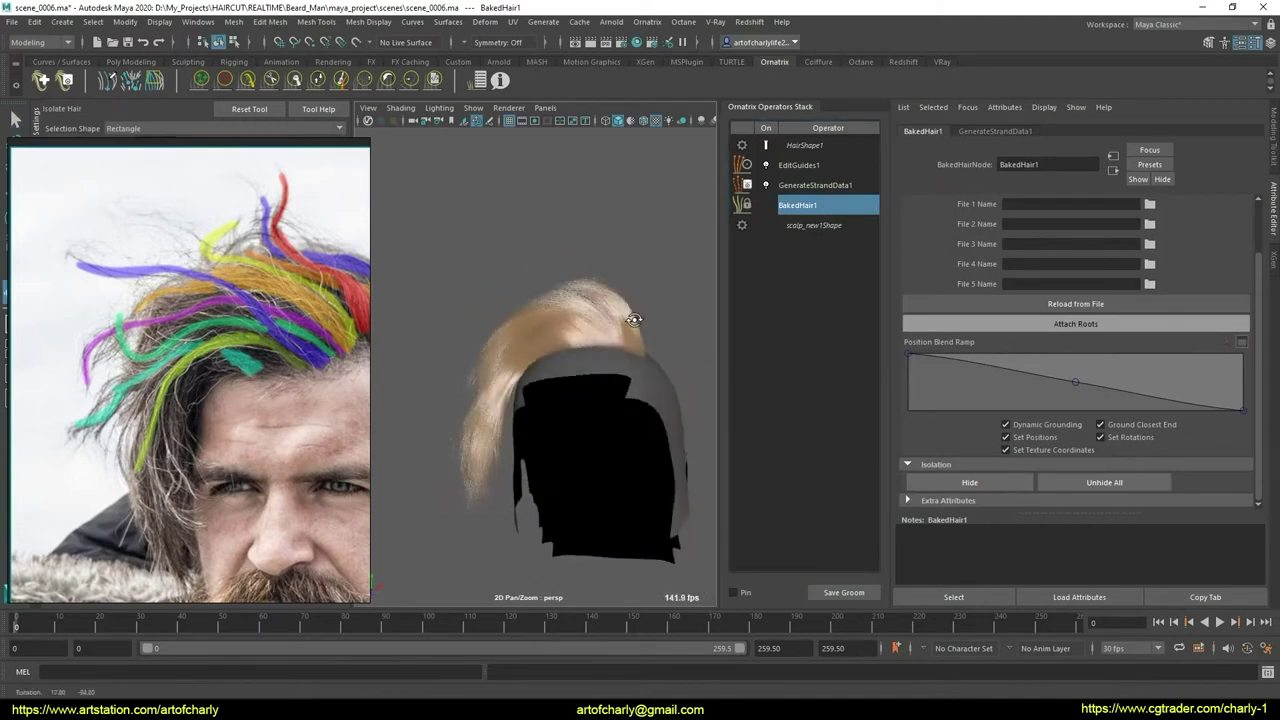
right_click_drag(647, 340, 656, 411, "alt")
middle_click_drag(656, 411, 636, 264, "alt")
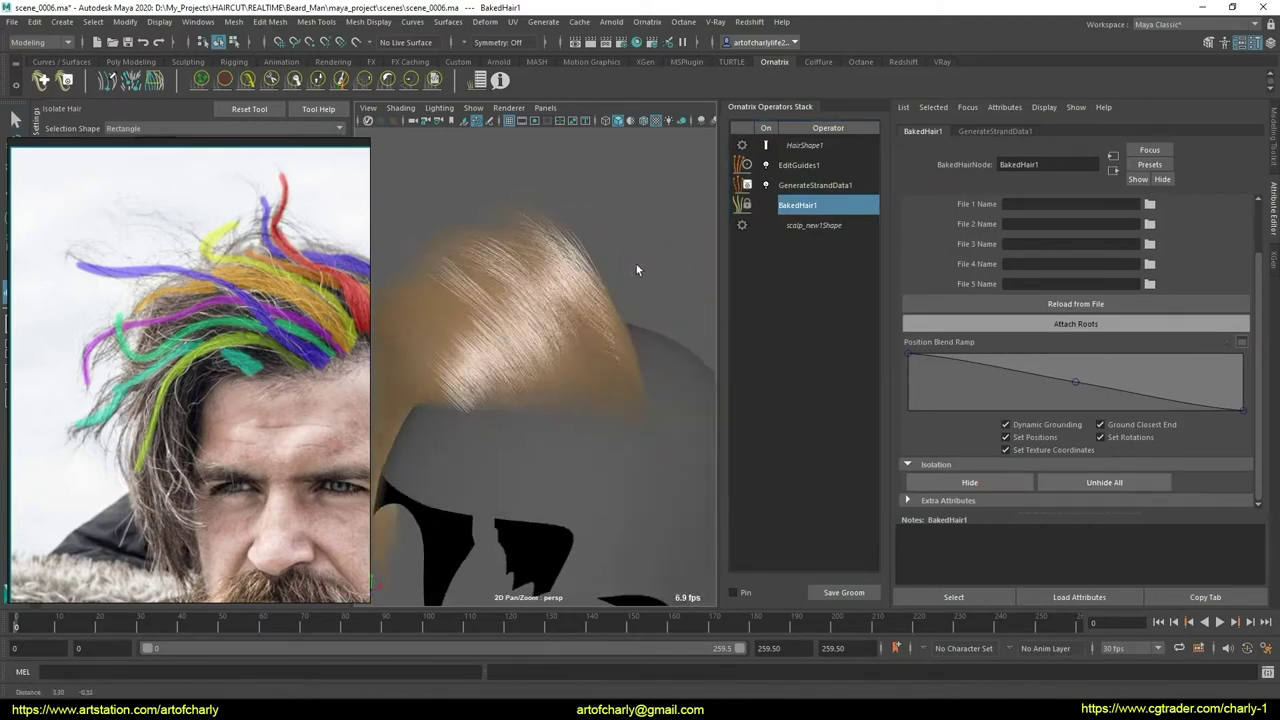
left_click(795, 165)
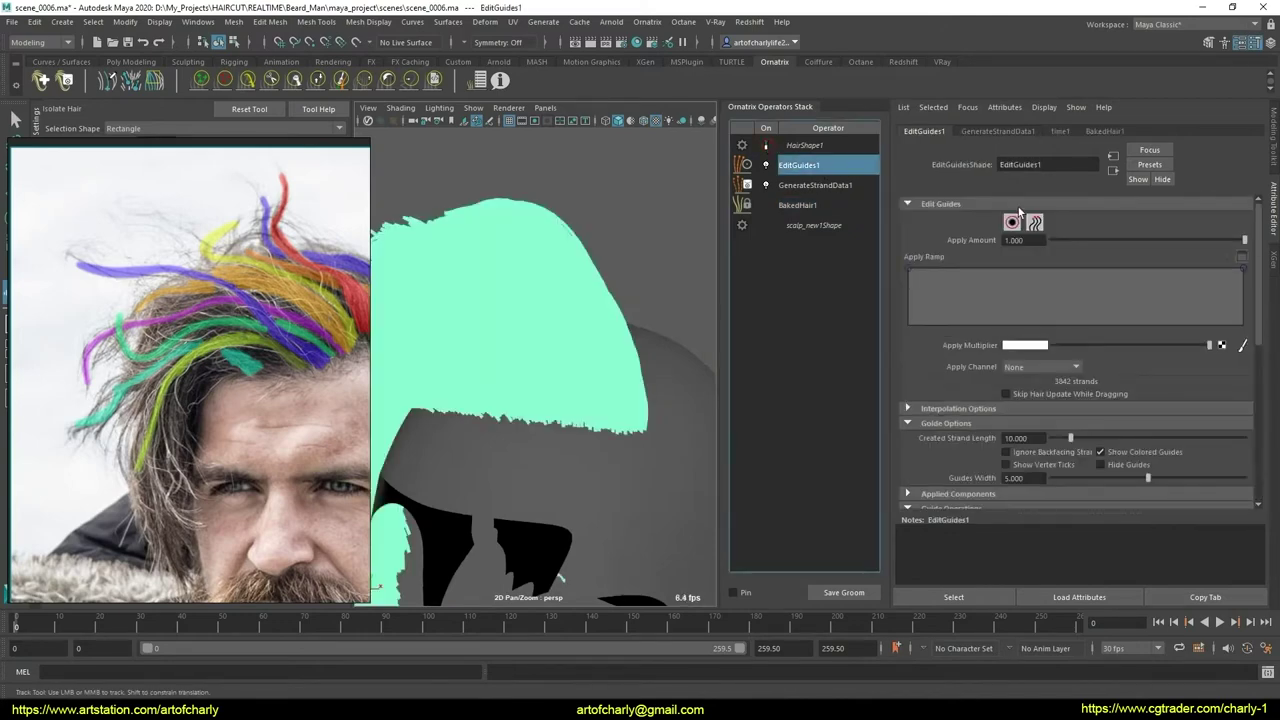
- Select all guide strands and enable Use Strand Groups and Select By Group in EditGuides1
left_click(1012, 222)
scroll(967, 391, "down", 2)
scroll(968, 397, "down", 5)
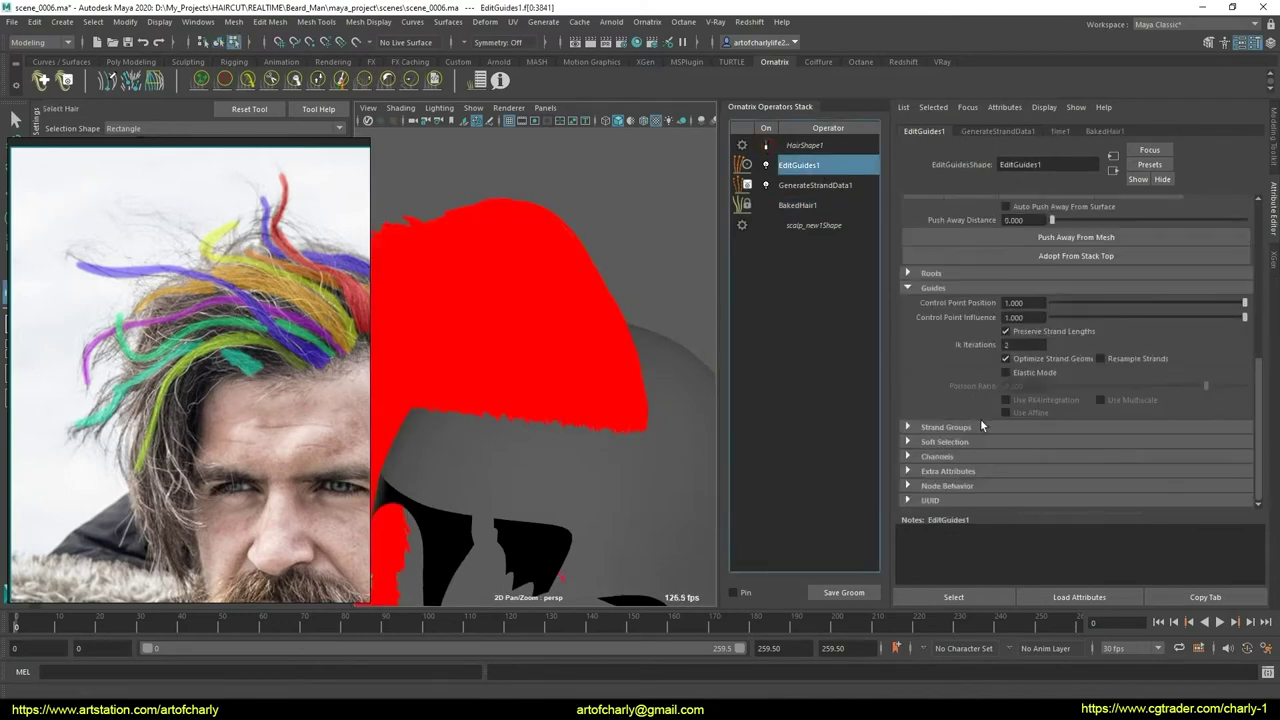
left_click(979, 427)
scroll(948, 443, "down", 1)
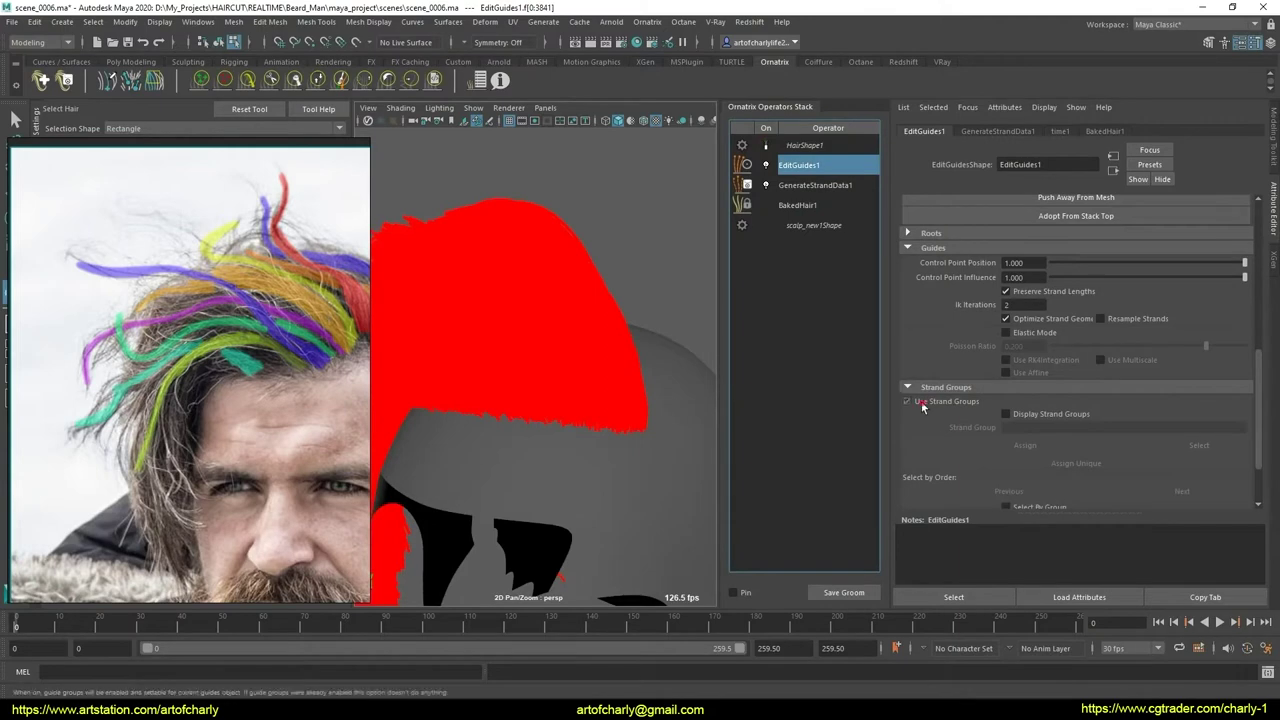
left_click(921, 401)
scroll(994, 447, "down", 2)
left_click(1020, 430)
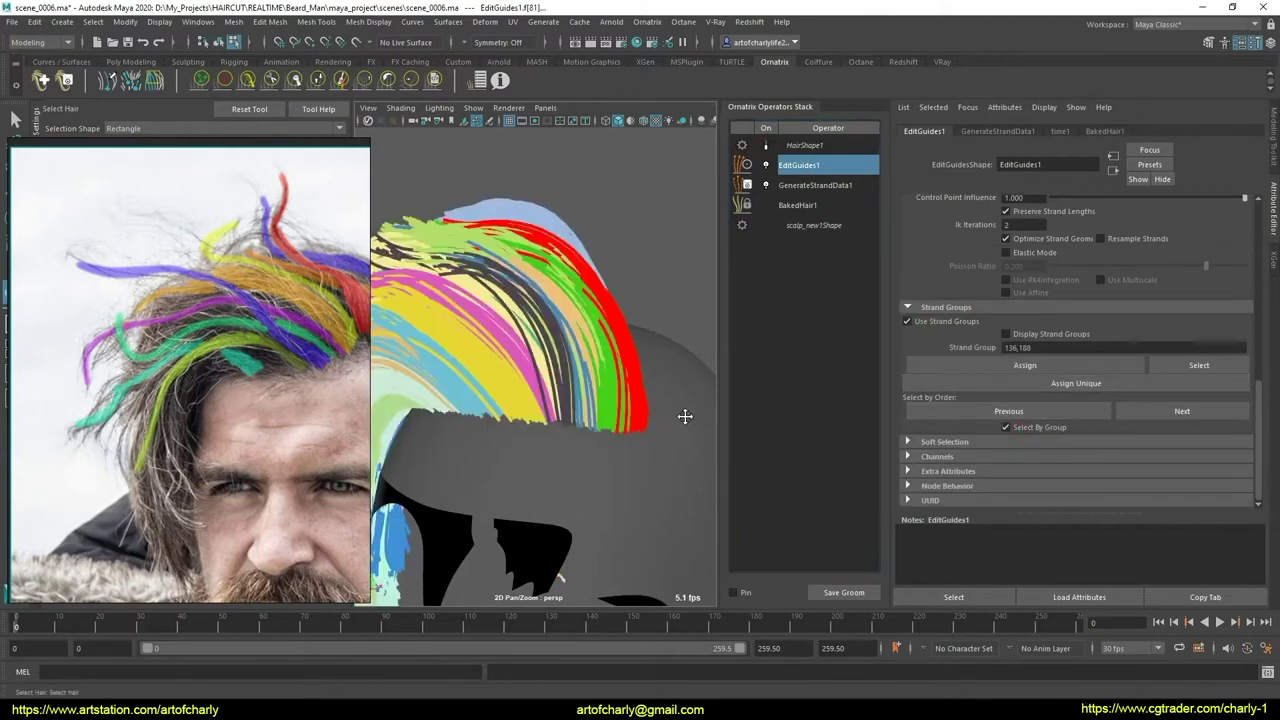
- Clear the selection and pick a single four-strand clump group on the groom
scroll(1027, 360, "up", 1)
scroll(1027, 360, "up", 2)
scroll(1006, 392, "up", 2)
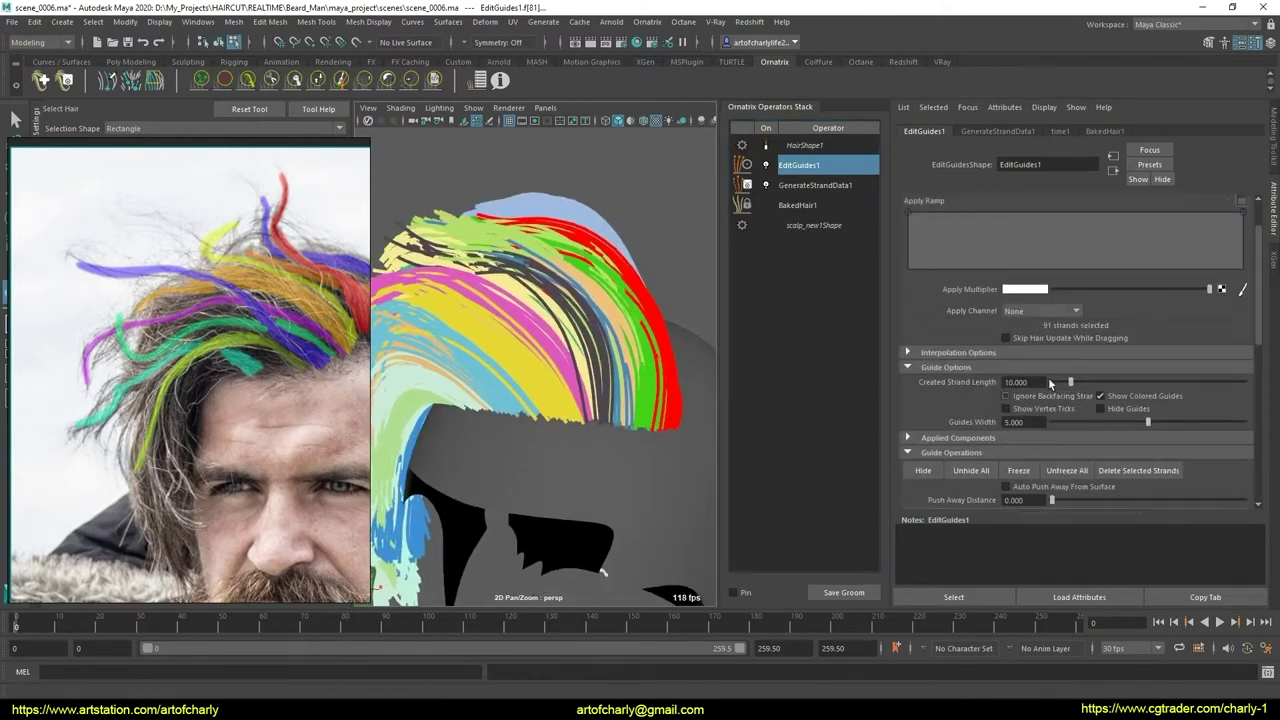
left_click_drag(626, 426, 636, 380, "alt")
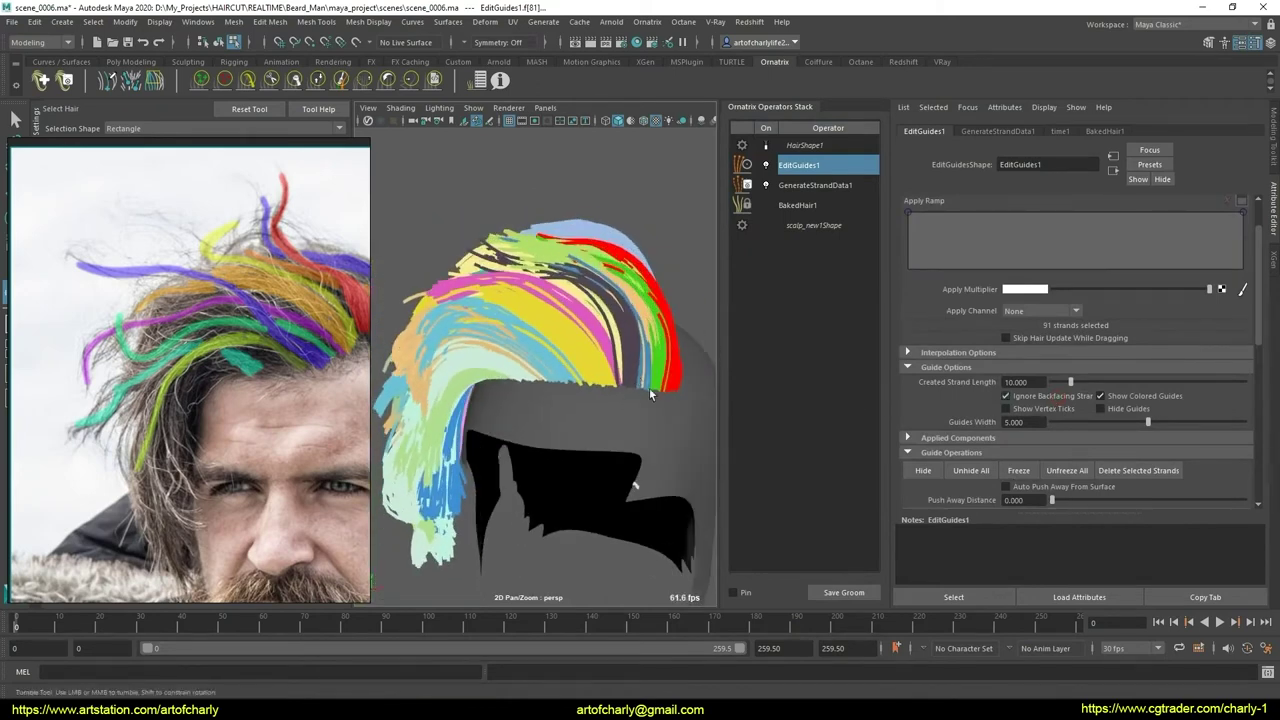
scroll(630, 410, "up", 1)
scroll(608, 389, "up", 1)
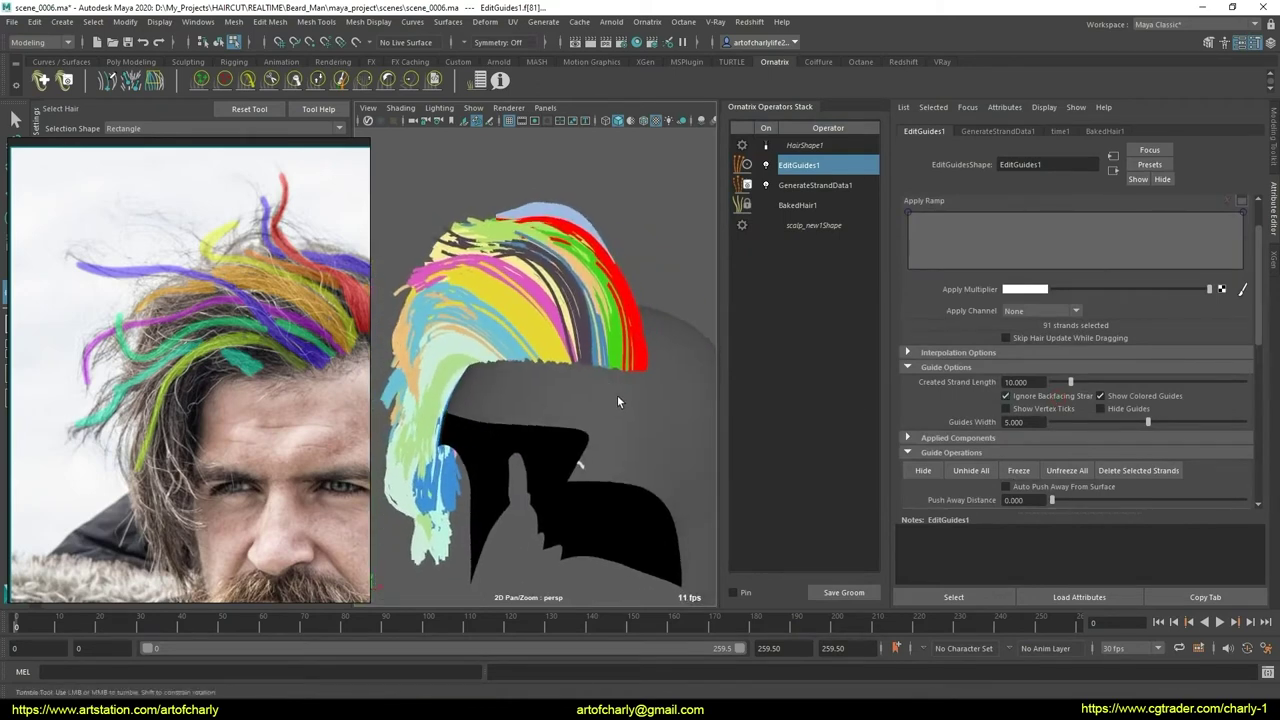
scroll(605, 393, "up", 2)
left_click_drag(591, 374, 591, 386, "alt")
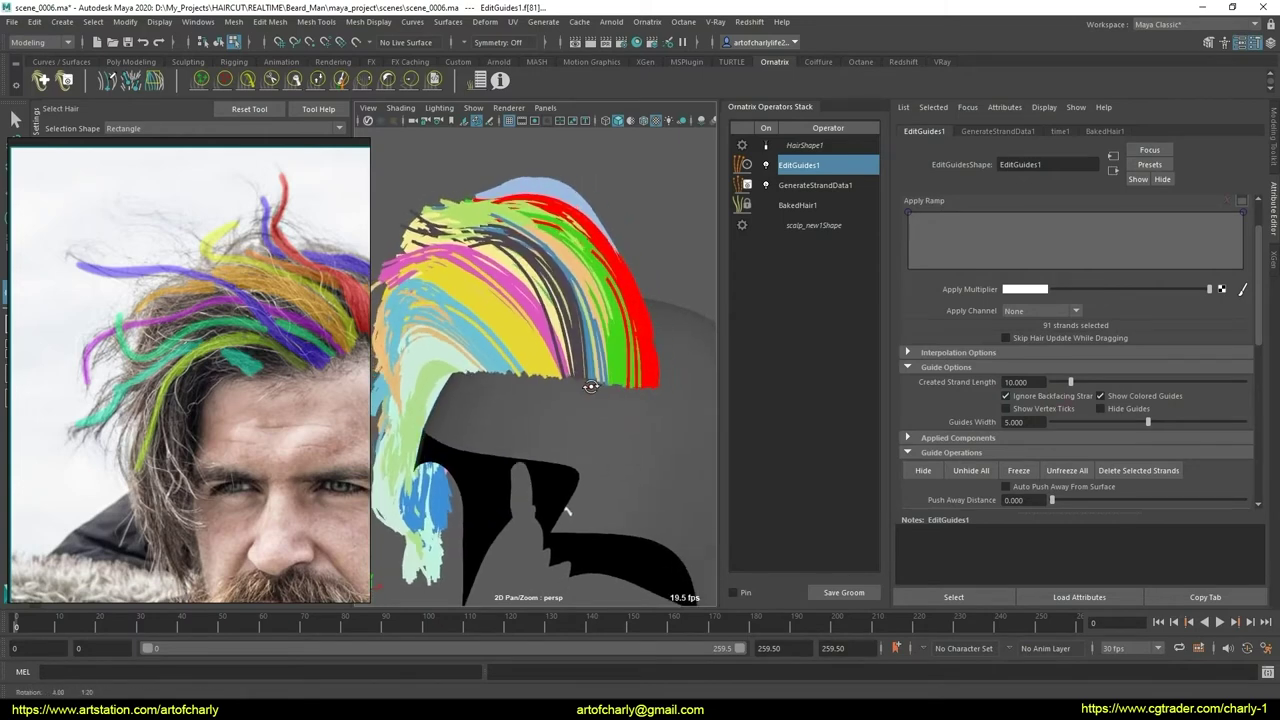
scroll(605, 380, "up", 1)
scroll(602, 410, "up", 1)
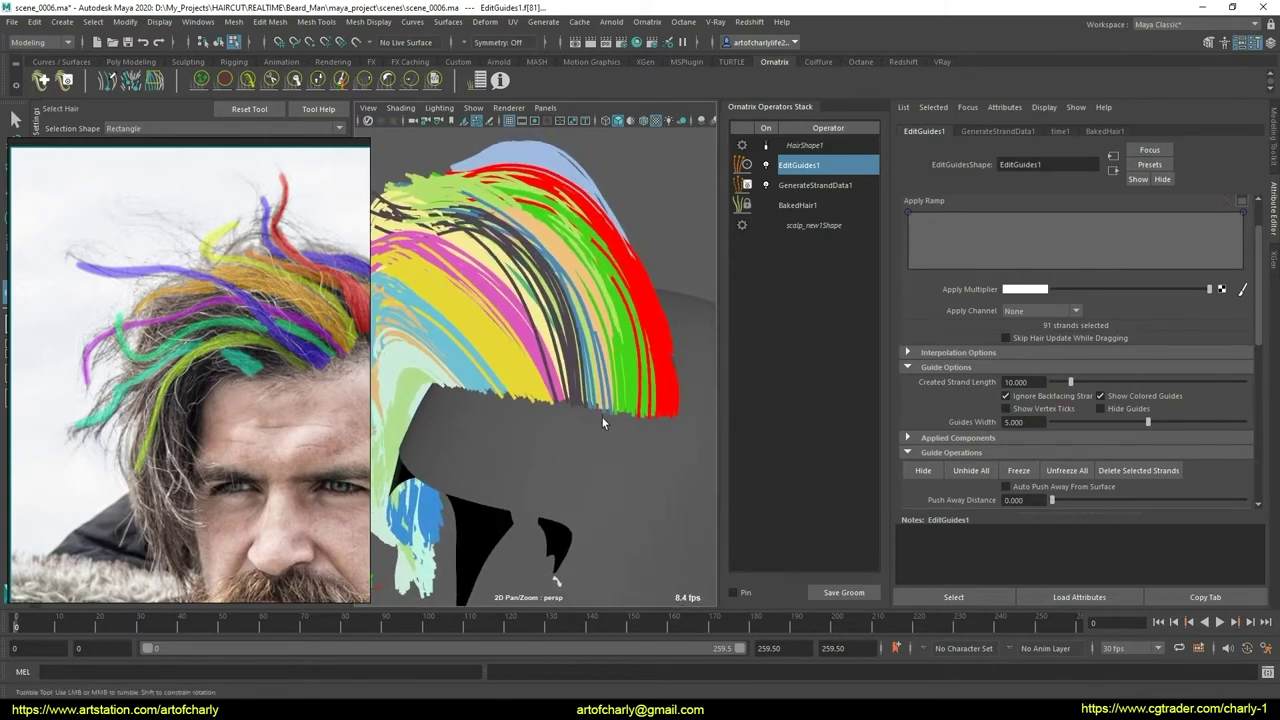
scroll(615, 430, "up", 1)
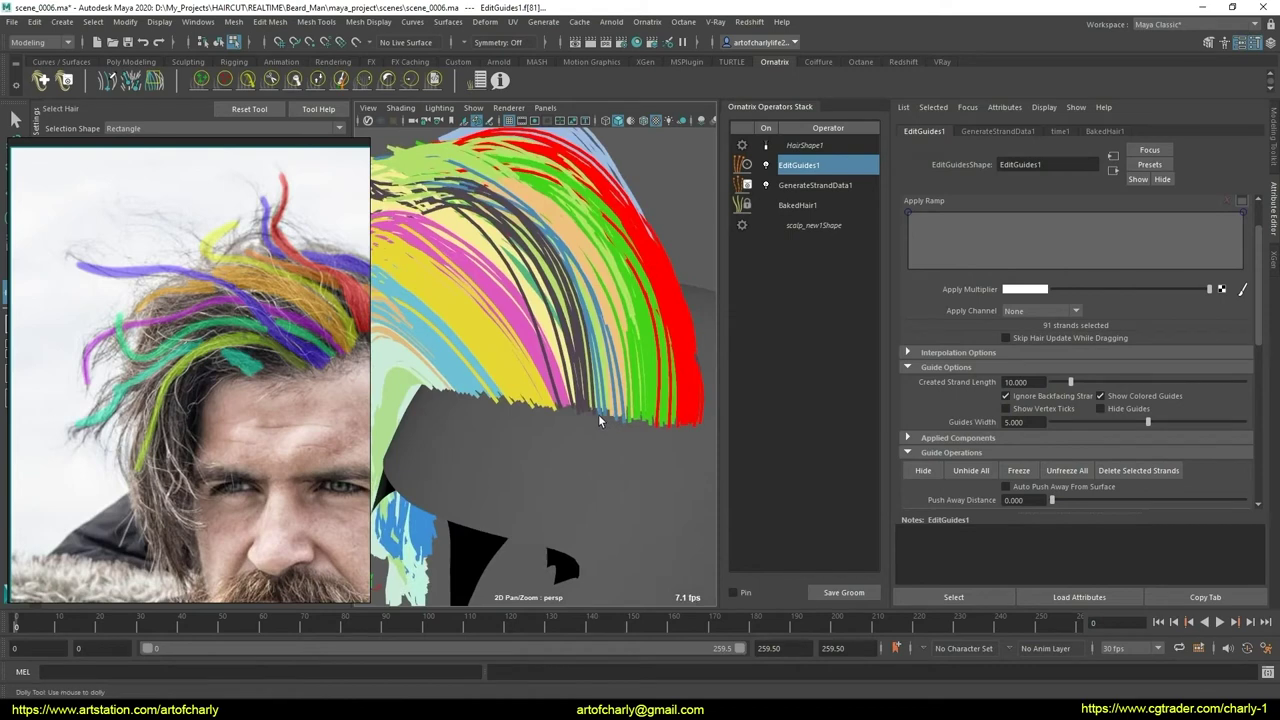
left_click(600, 418)
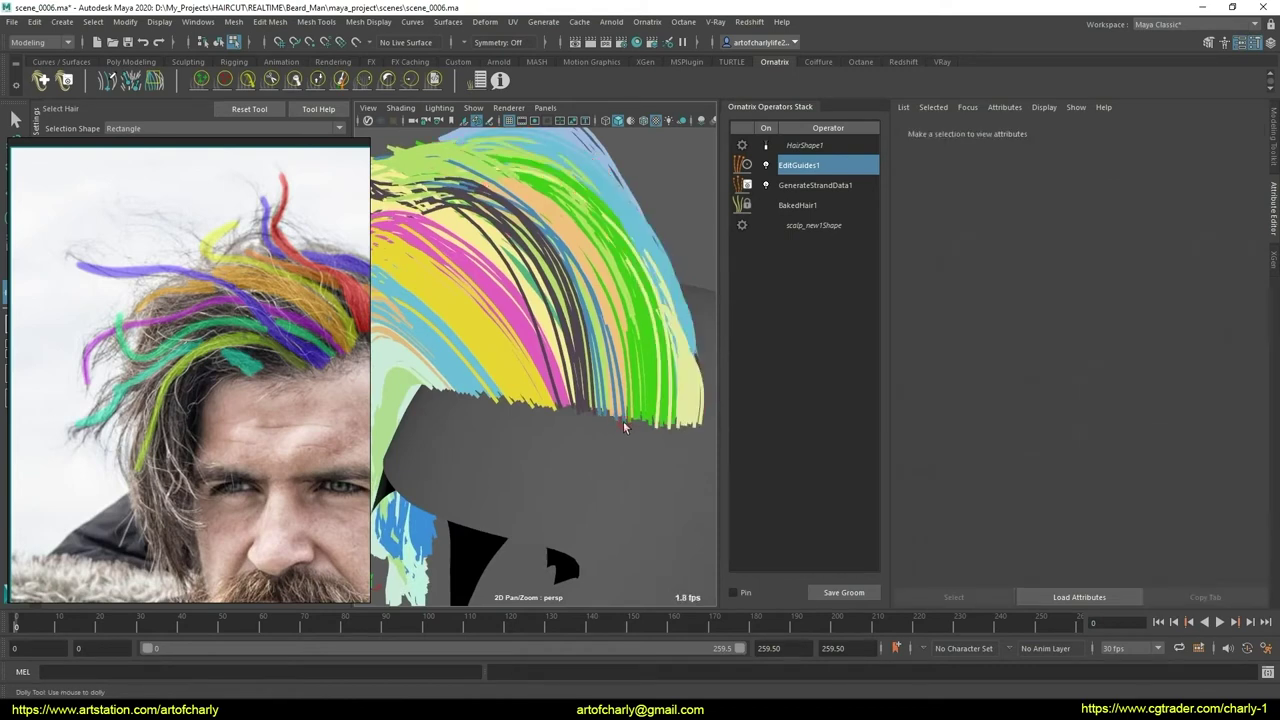
left_click(640, 413)
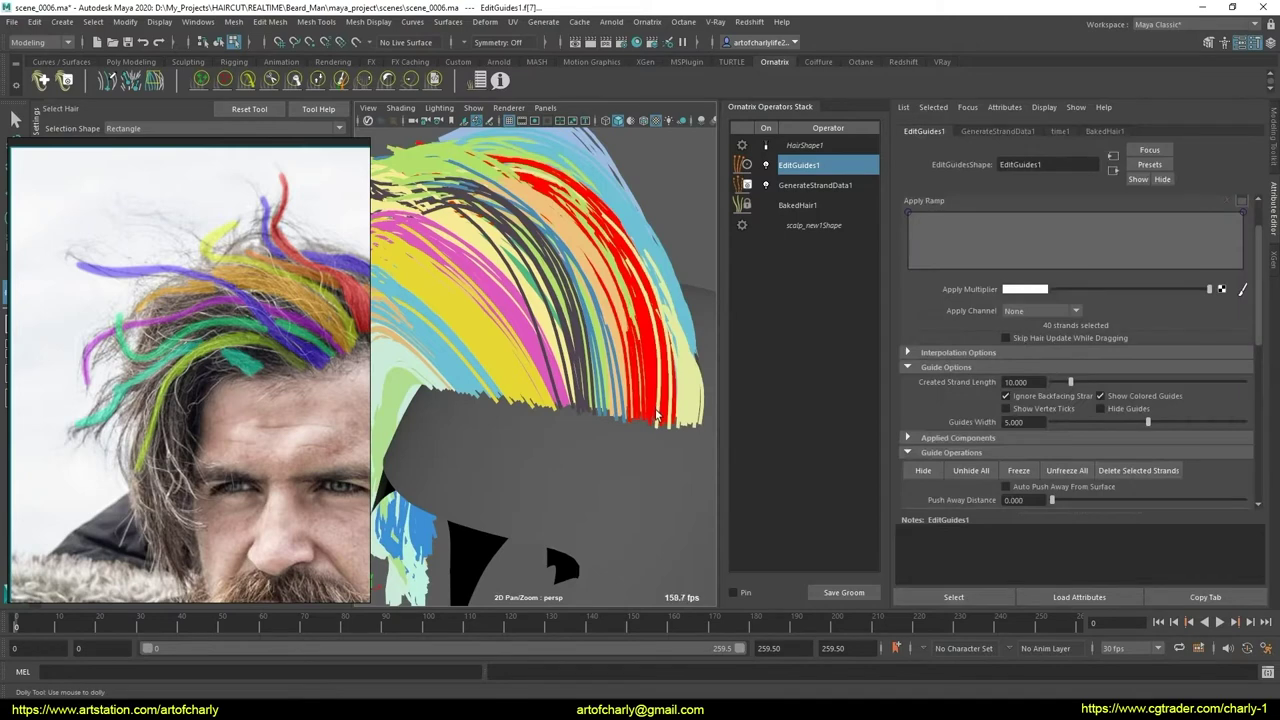
left_click(622, 420)
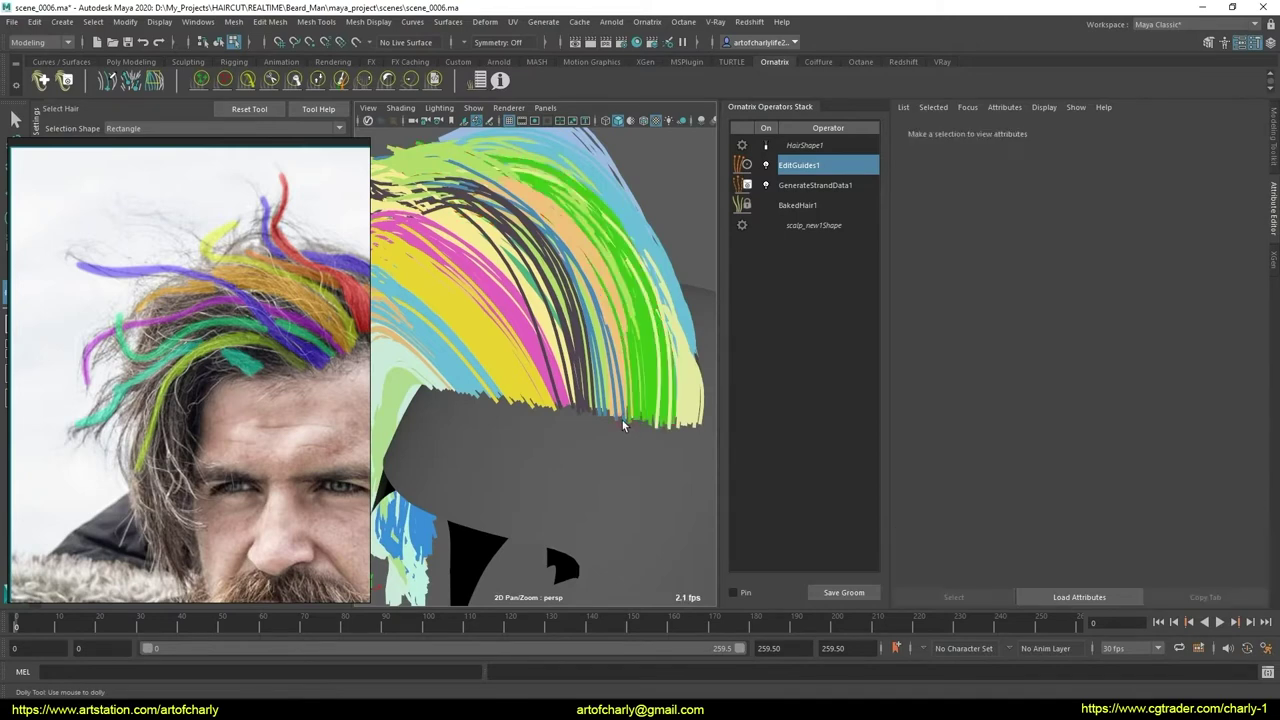
scroll(622, 438, "down", 4)
- Frame the whole groom and move the bearded-man reference photo to the left for comparison
left_click_drag(622, 430, 637, 399, "alt")
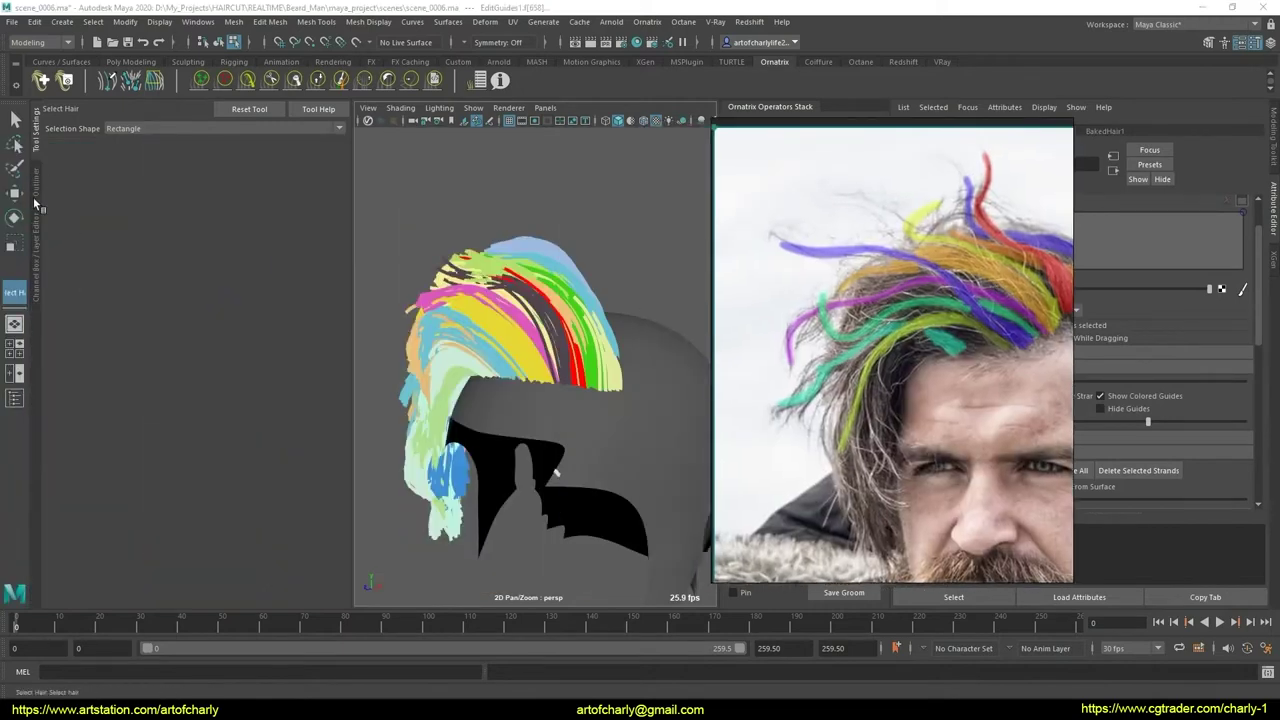
left_click(36, 240)
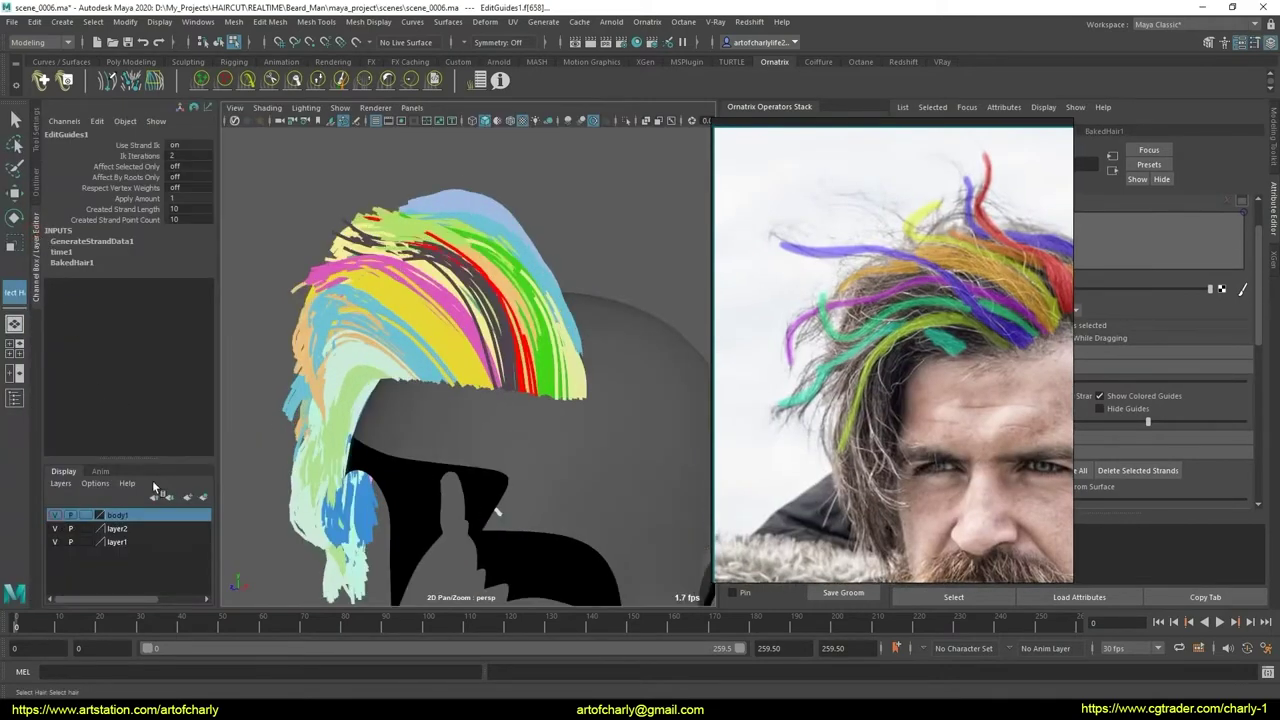
right_click_drag(491, 428, 763, 364, "alt")
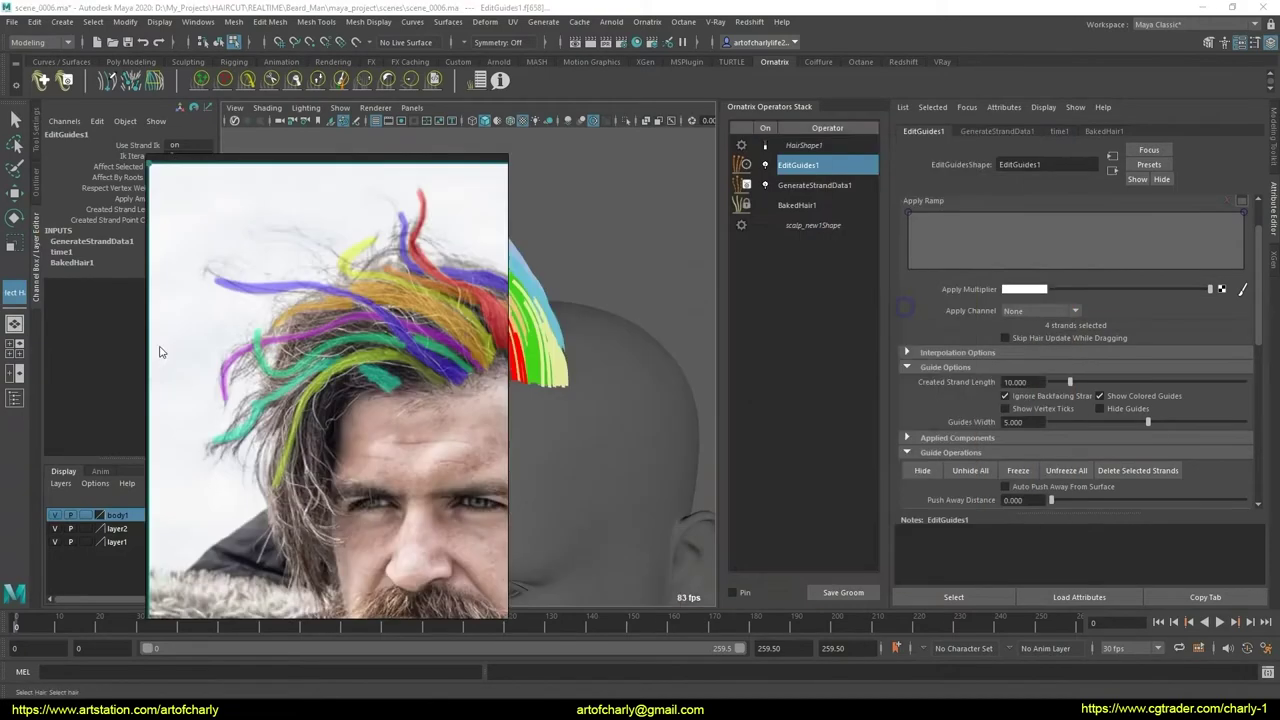
left_click_drag(580, 337, 375, 300, "alt")
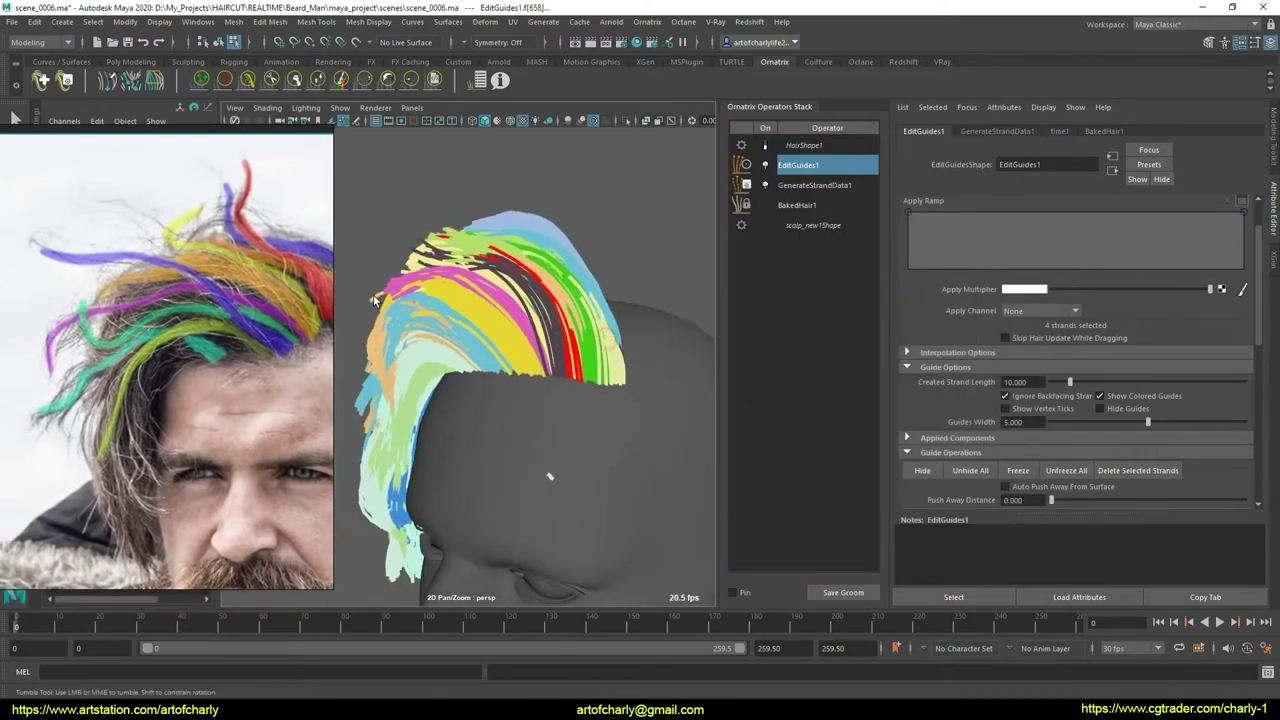
- Activate the Ornatrix Comb Brush and bring up its tool settings down to Strand Filtering
left_click(250, 85)
left_click(40, 195)
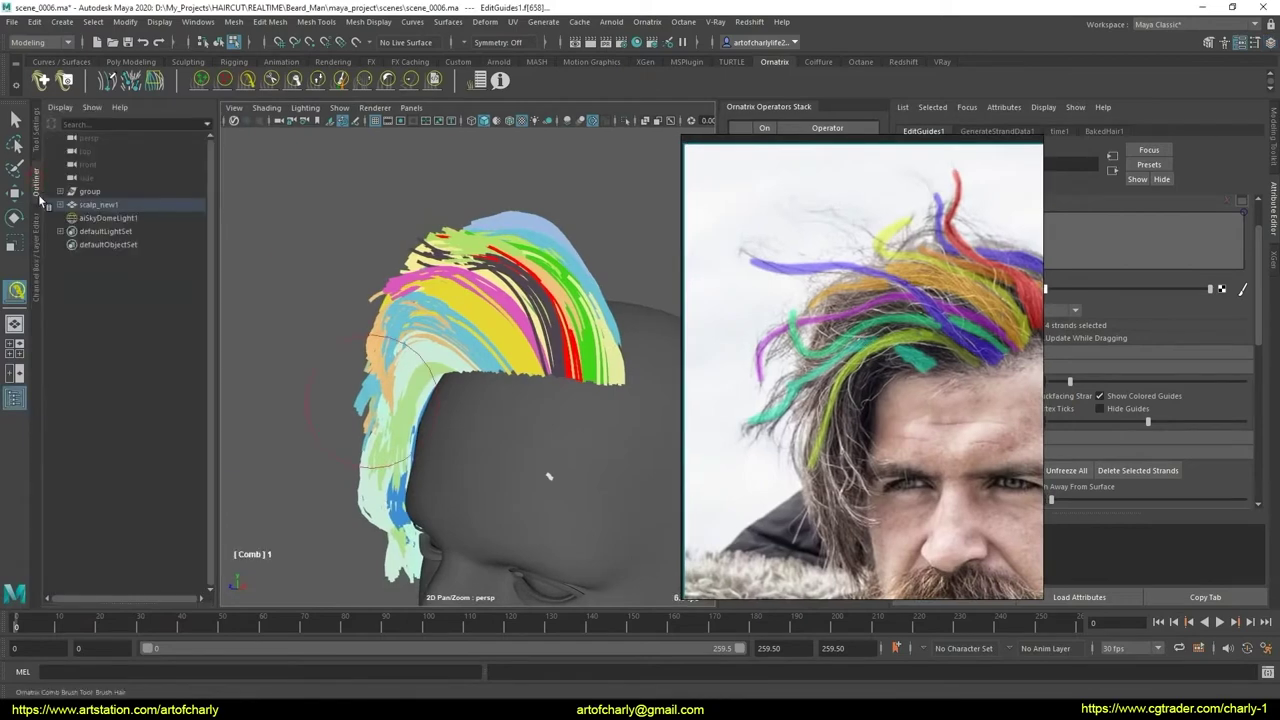
left_click(36, 146)
scroll(155, 479, "down", 5)
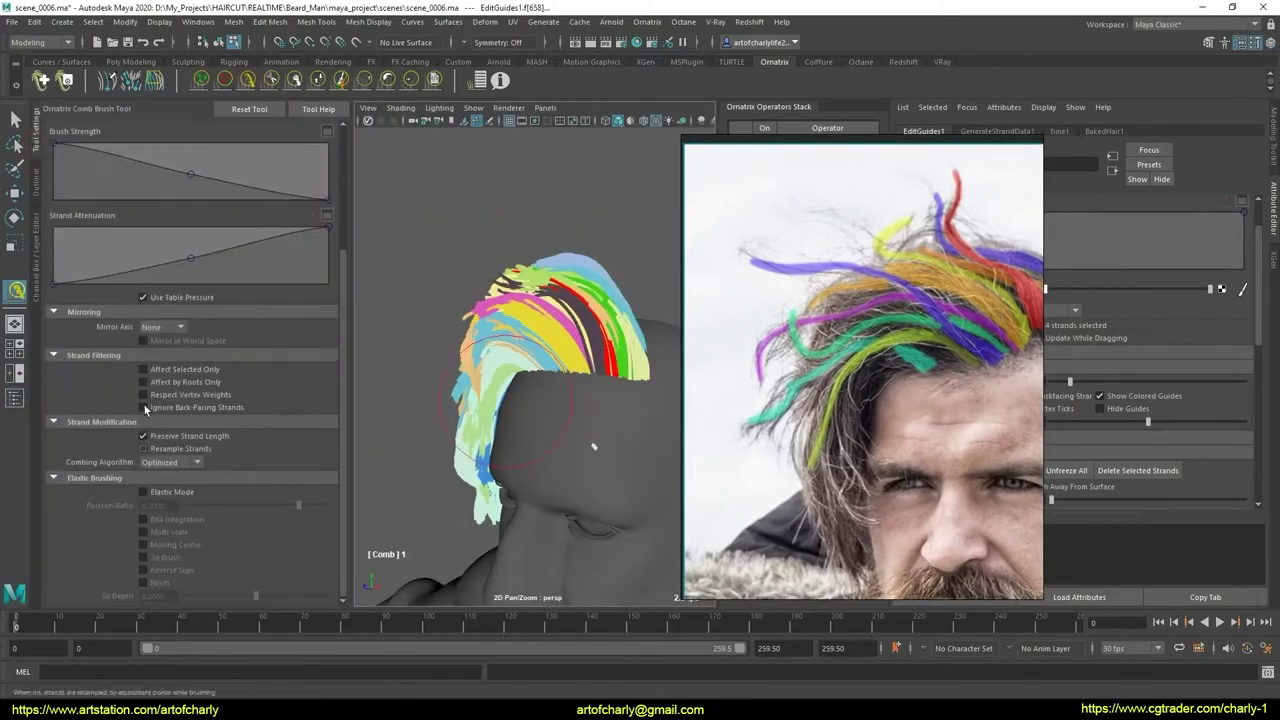
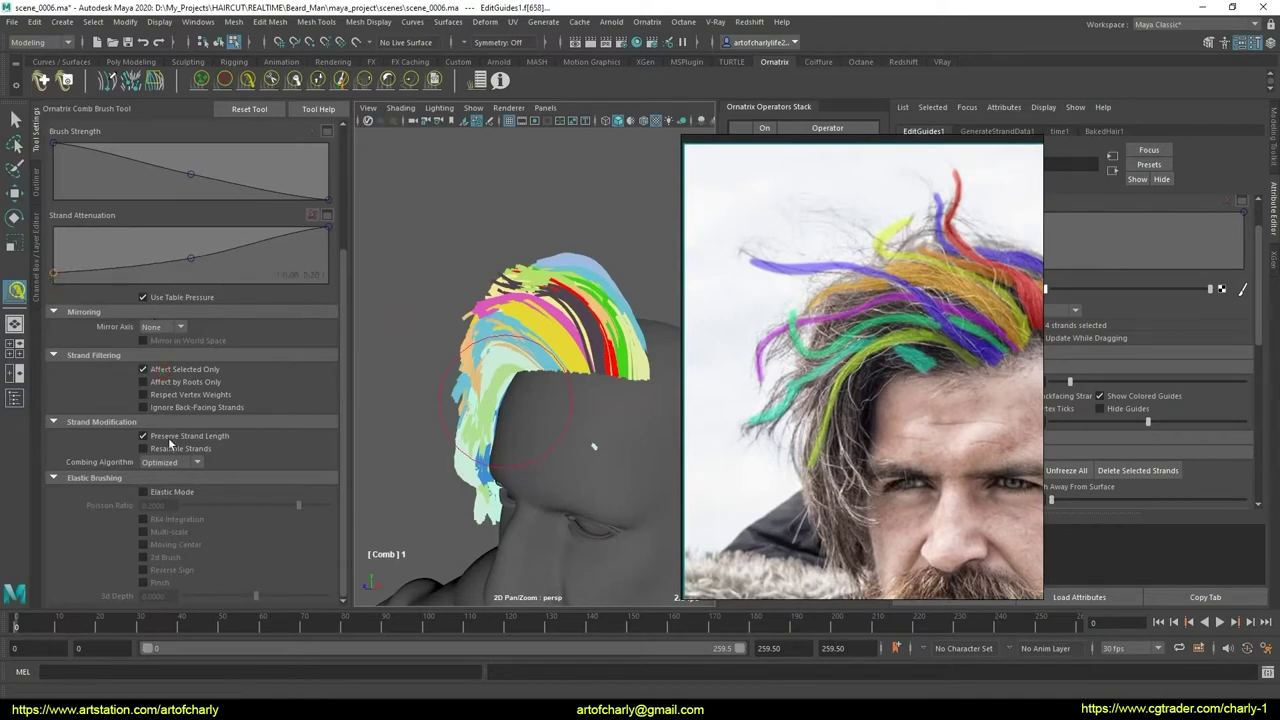
- Set the combing algorithm to Local and the guides' change tracking to Strand
left_click(176, 463)
left_click(170, 488)
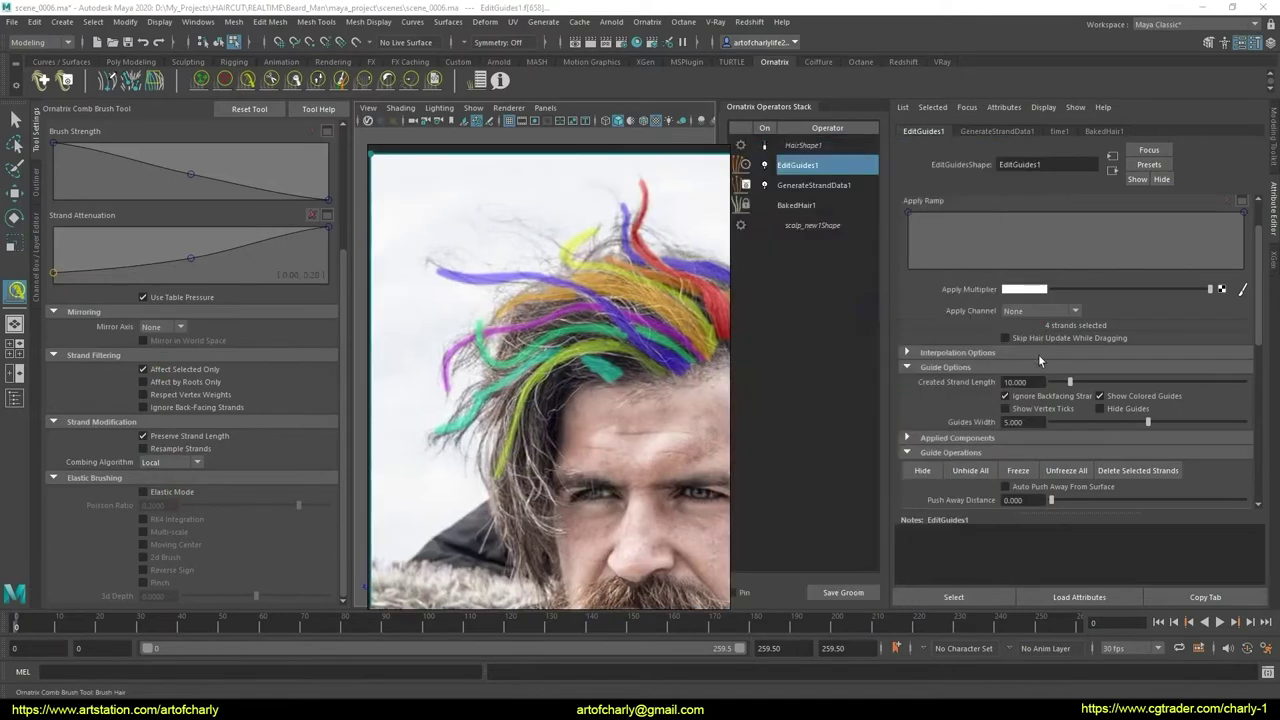
left_click(1030, 355)
left_click(1035, 369)
left_click(1030, 396)
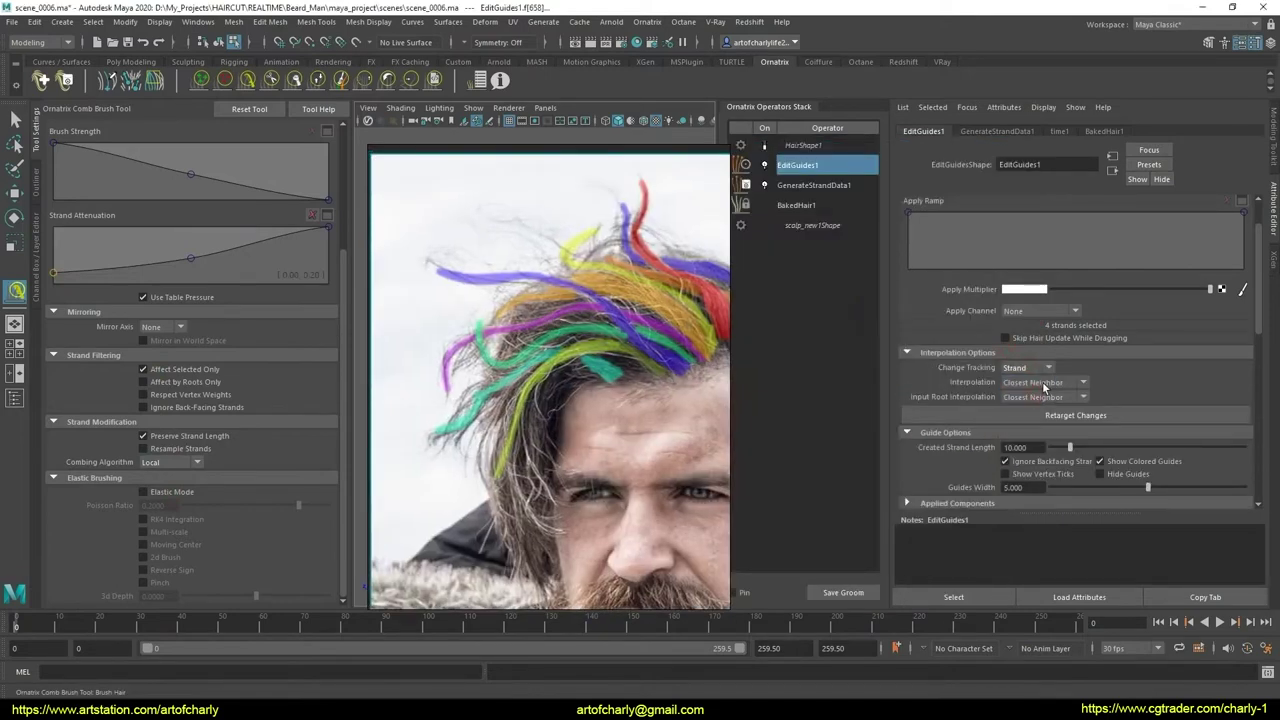
- Set both guide interpolation fields to Triangulation and move the reference photo off the view
left_click(1043, 383)
left_click(1040, 397)
left_click(1040, 397)
left_click(1040, 411)
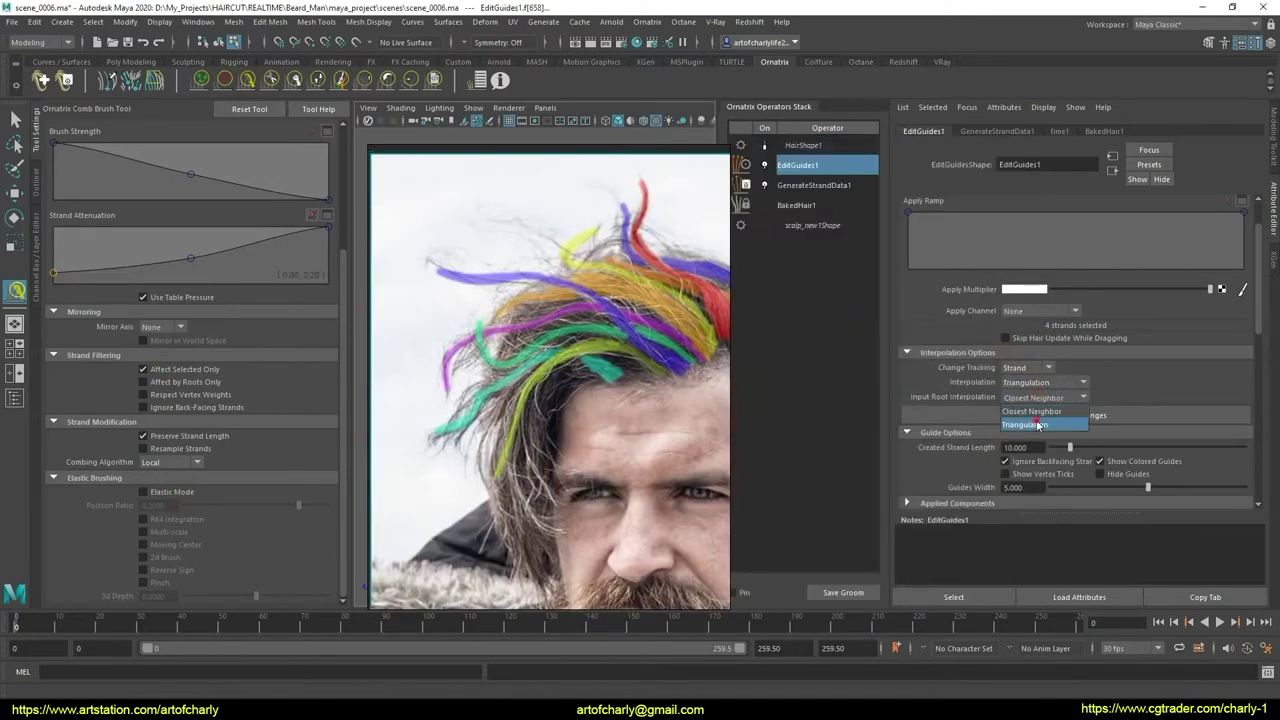
left_click_drag(617, 381, 967, 381)
left_click_drag(570, 366, 335, 170, "alt")
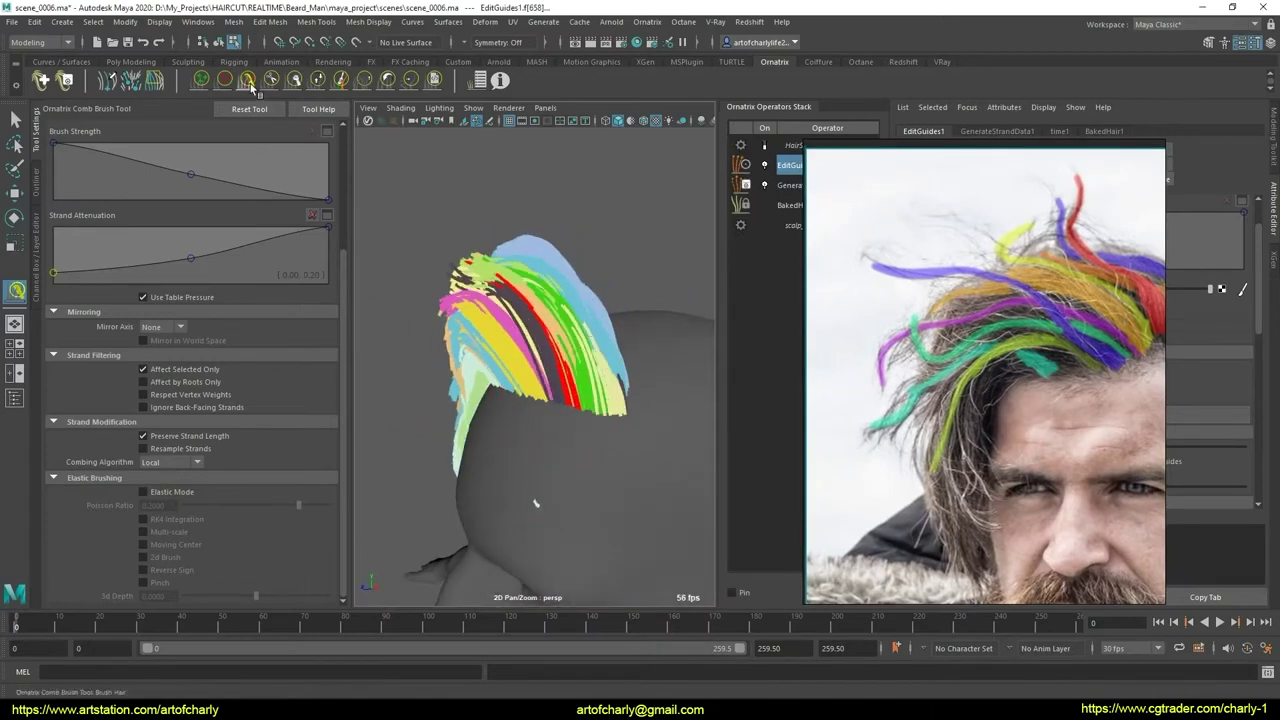
- Comb the red guide strand out to the left, then up and over to the right
mouse_move(633, 428)
left_mouse_down("alt")
mouse_move(630, 378)
mouse_move(585, 460)
mouse_move(522, 380)
mouse_move(578, 420)
mouse_move(528, 400)
mouse_move(540, 415)
left_mouse_up("alt")
mouse_move(513, 343)
left_mouse_down()
mouse_move(528, 300)
mouse_move(486, 286)
mouse_move(457, 328)
mouse_move(519, 396)
mouse_move(514, 343)
mouse_move(640, 400)
mouse_move(571, 378)
mouse_move(523, 381)
mouse_move(543, 371)
mouse_move(606, 413)
left_mouse_up()
mouse_move(506, 300)
left_mouse_down()
mouse_move(490, 330)
mouse_move(575, 262)
mouse_move(609, 289)
left_mouse_up()
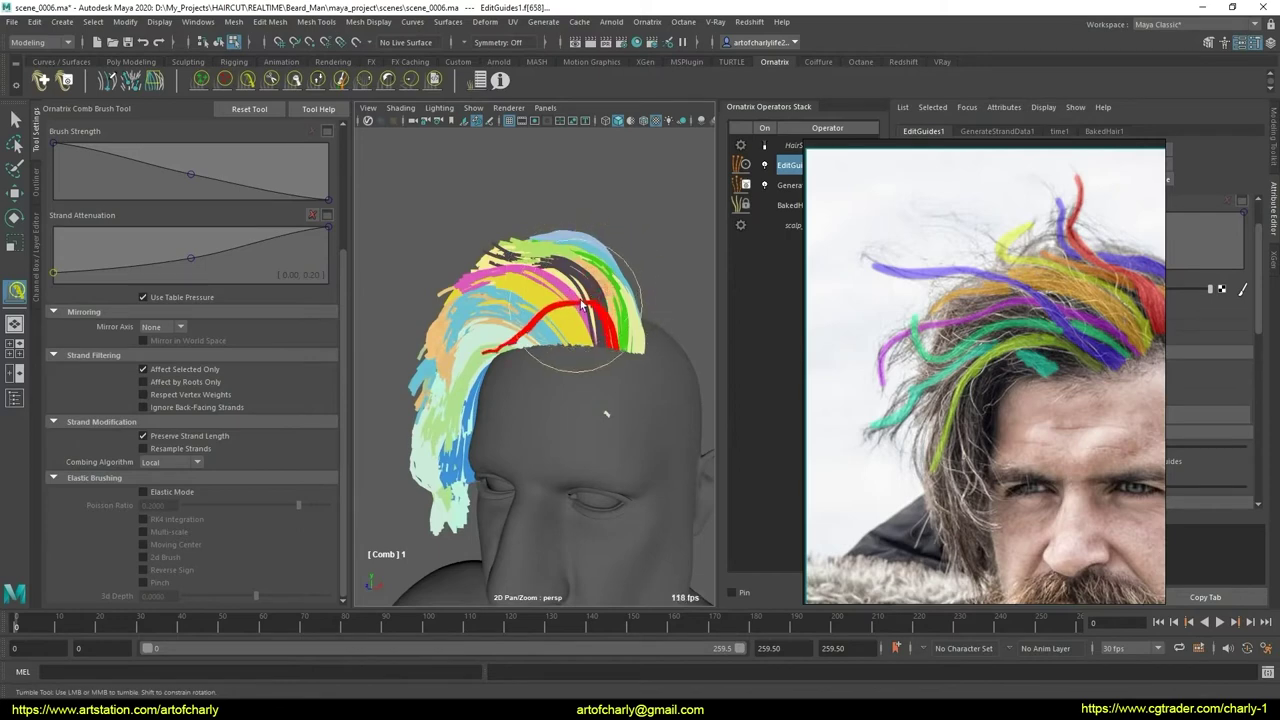
mouse_move(509, 357)
left_mouse_down("alt")
mouse_move(386, 457)
mouse_move(430, 336)
mouse_move(500, 340)
mouse_move(457, 330)
left_mouse_up("alt")
- Switch combing back to Optimized and comb the red strand into a tighter arc
left_click(172, 462)
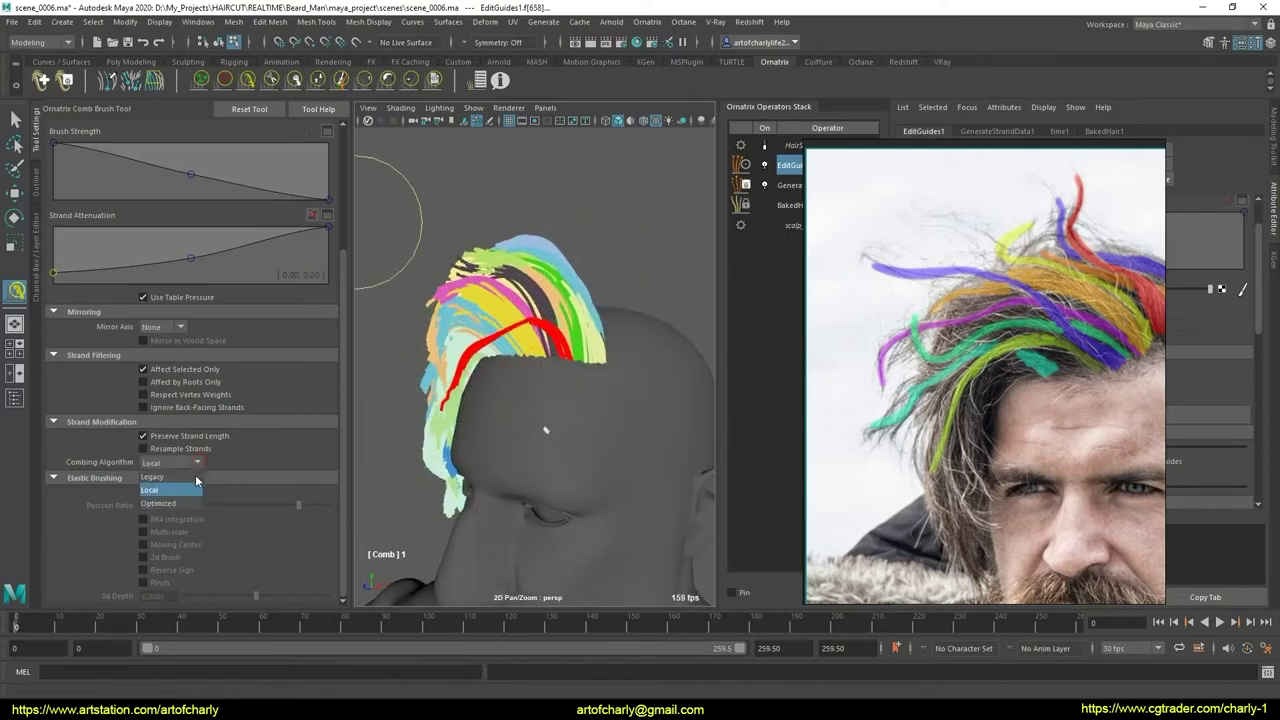
left_click(170, 491)
mouse_move(560, 420)
left_mouse_down("alt")
mouse_move(586, 394)
mouse_move(506, 366)
mouse_move(561, 346)
mouse_move(579, 392)
mouse_move(565, 337)
left_mouse_up("alt")
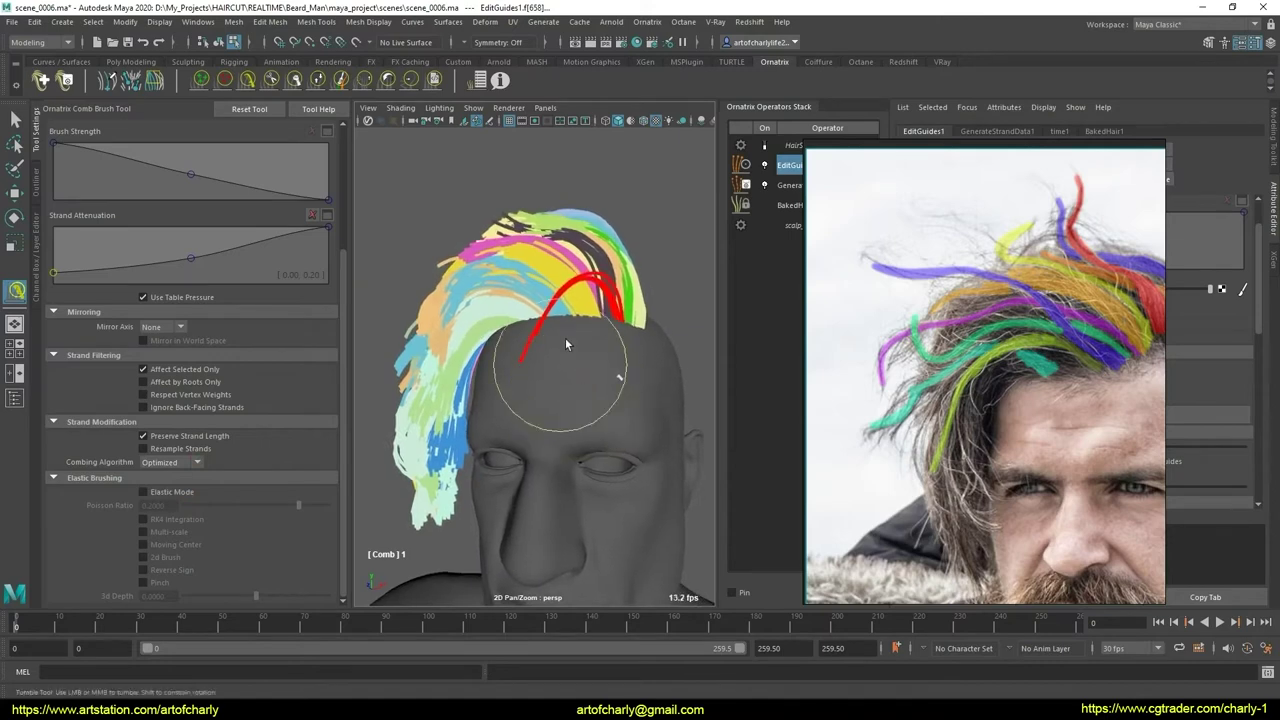
left_click(193, 463)
left_click(165, 467)
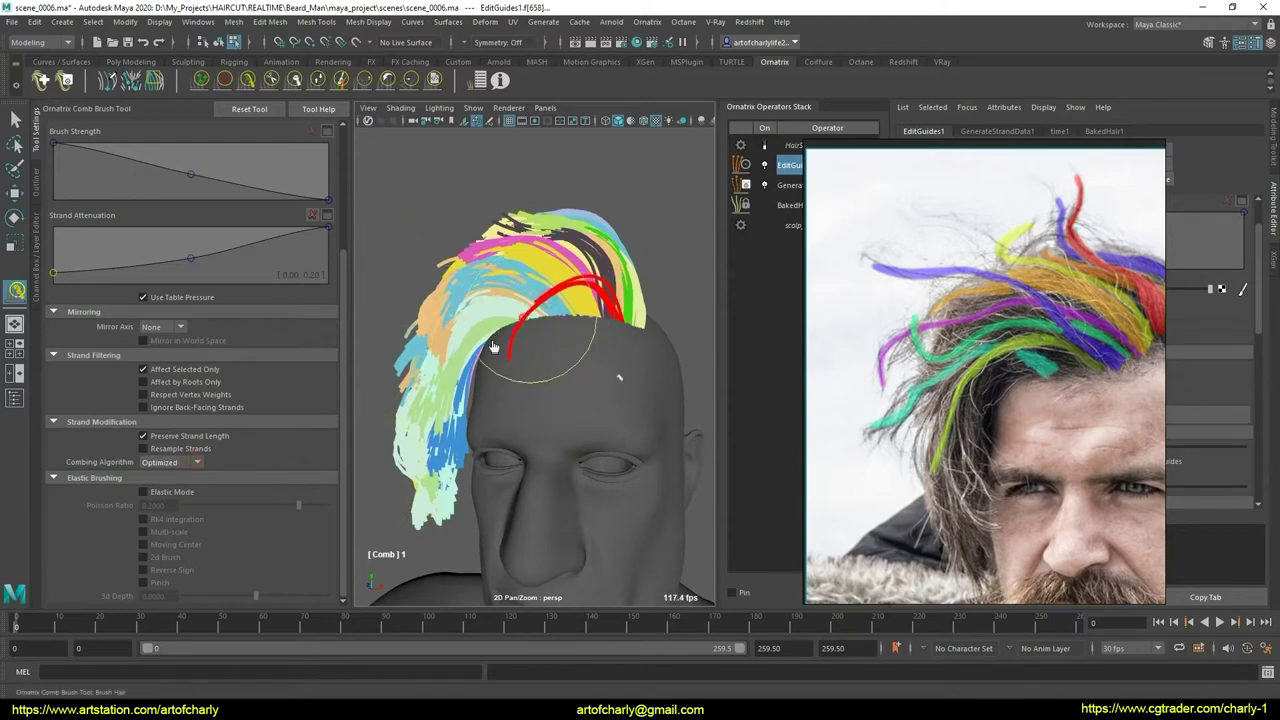
left_click_drag(493, 347, 533, 281)
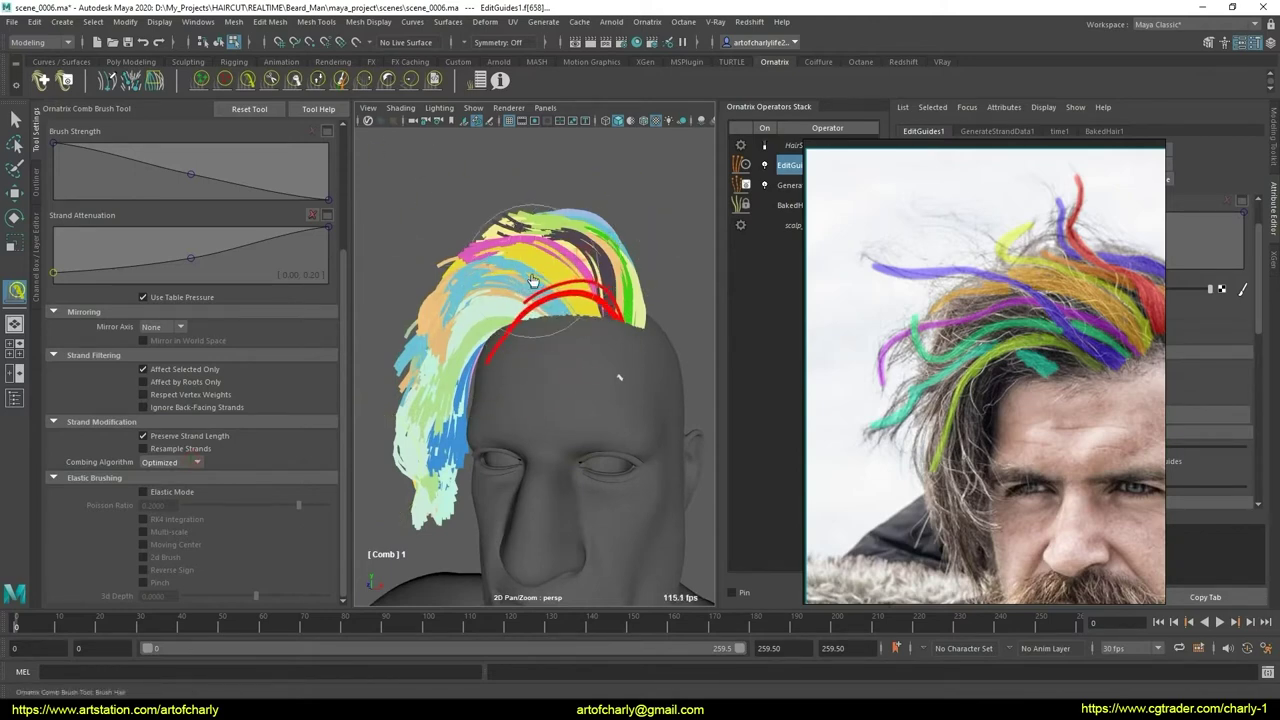
left_click_drag(468, 378, 574, 321)
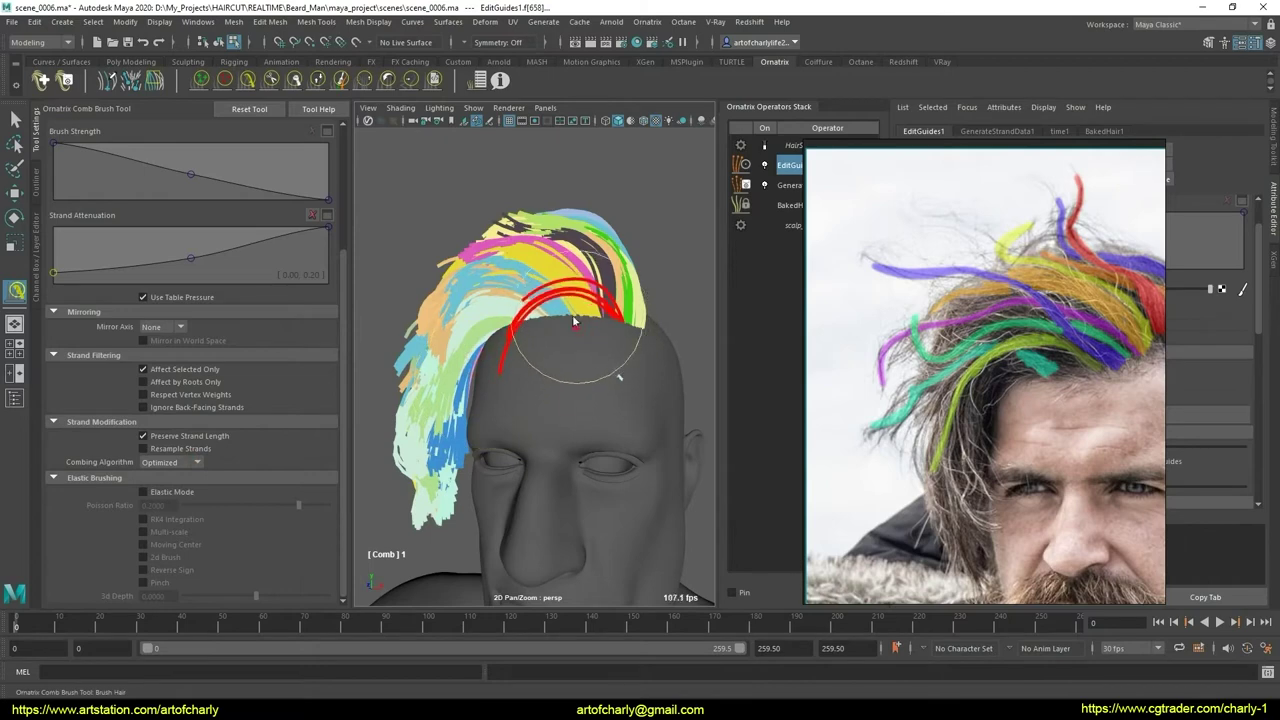
- Clump the red guides with the DemoClump user brush, length preservation off and a lowered attenuation curve
left_click(434, 80)
scroll(340, 420, "down", 3)
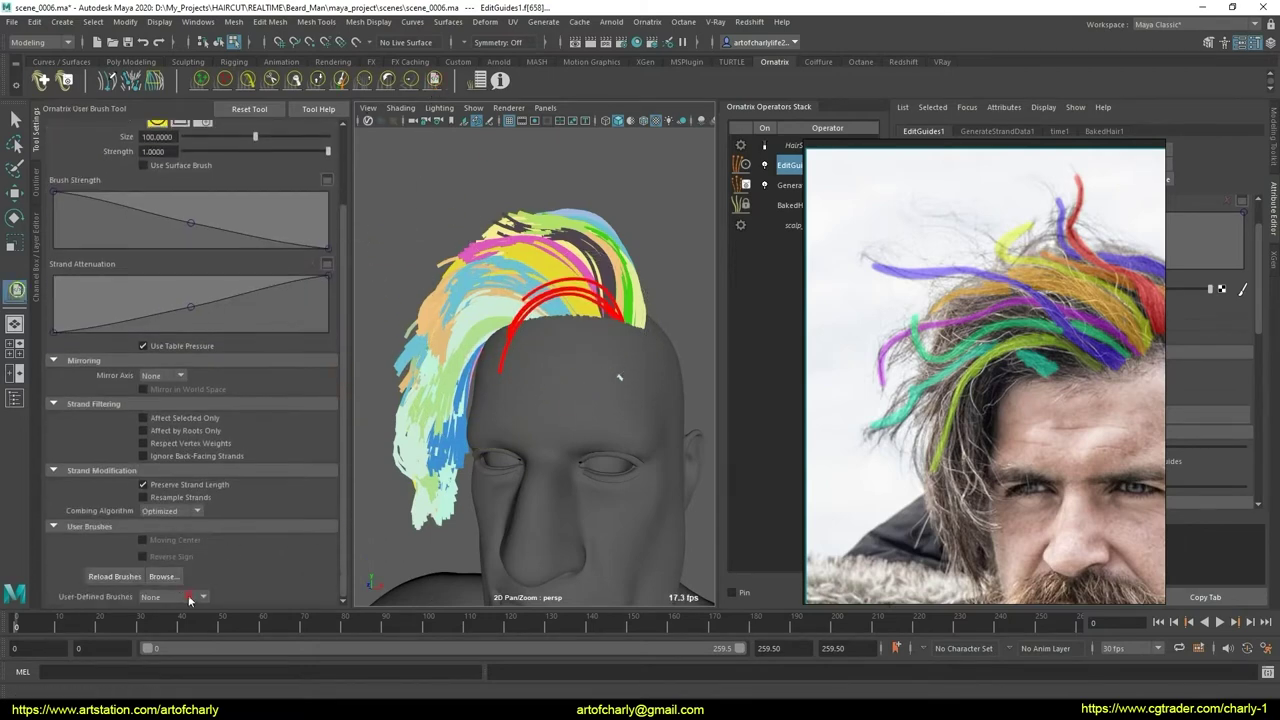
left_click(172, 596)
left_click(165, 612)
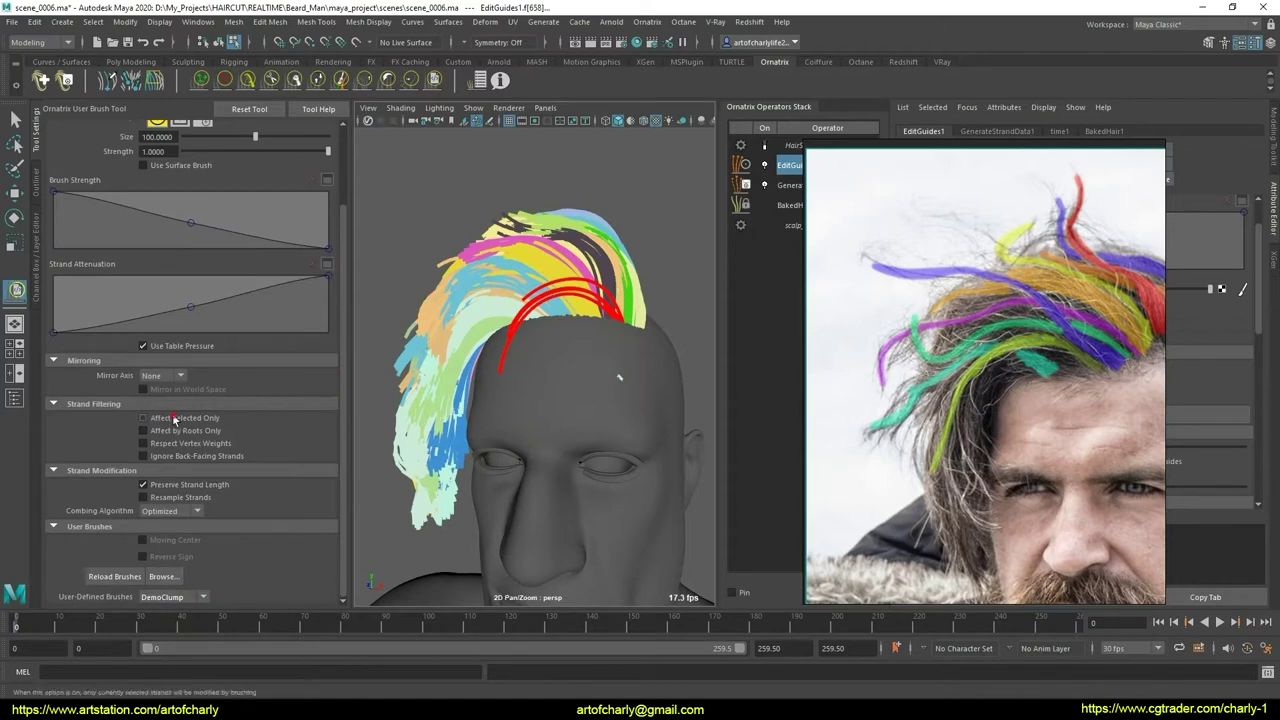
left_click(170, 488)
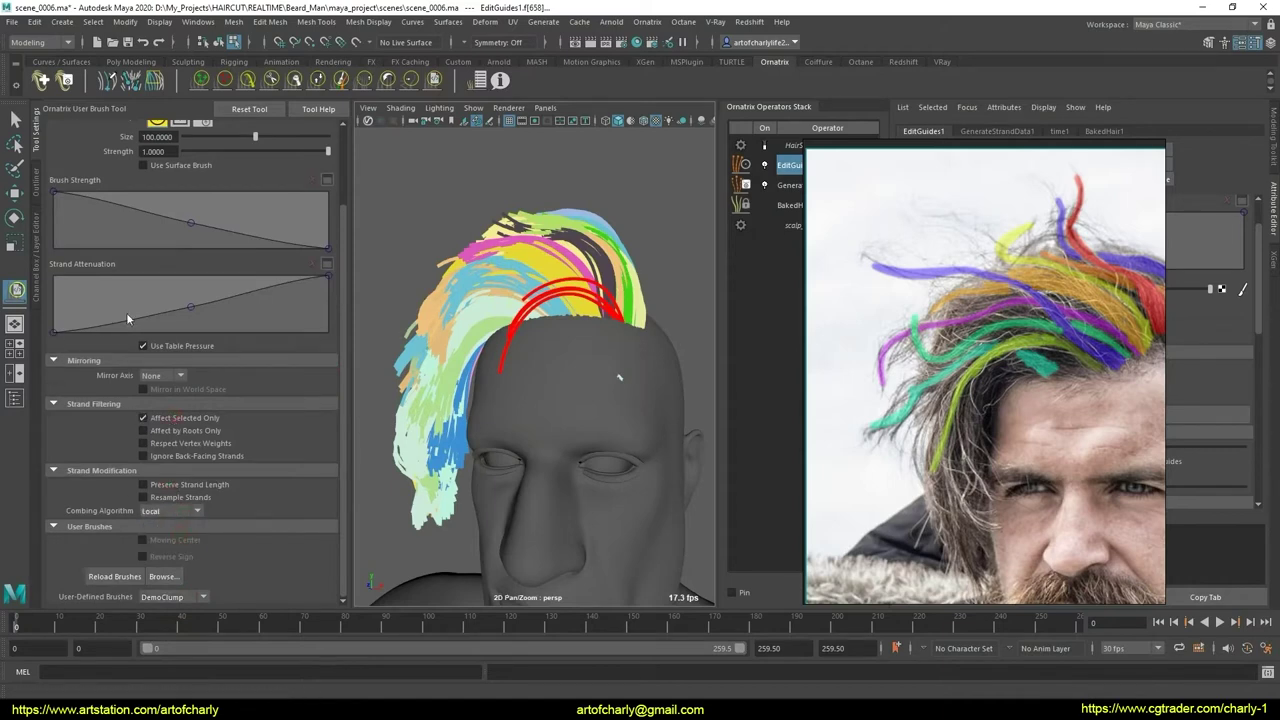
left_click_drag(193, 313, 189, 322)
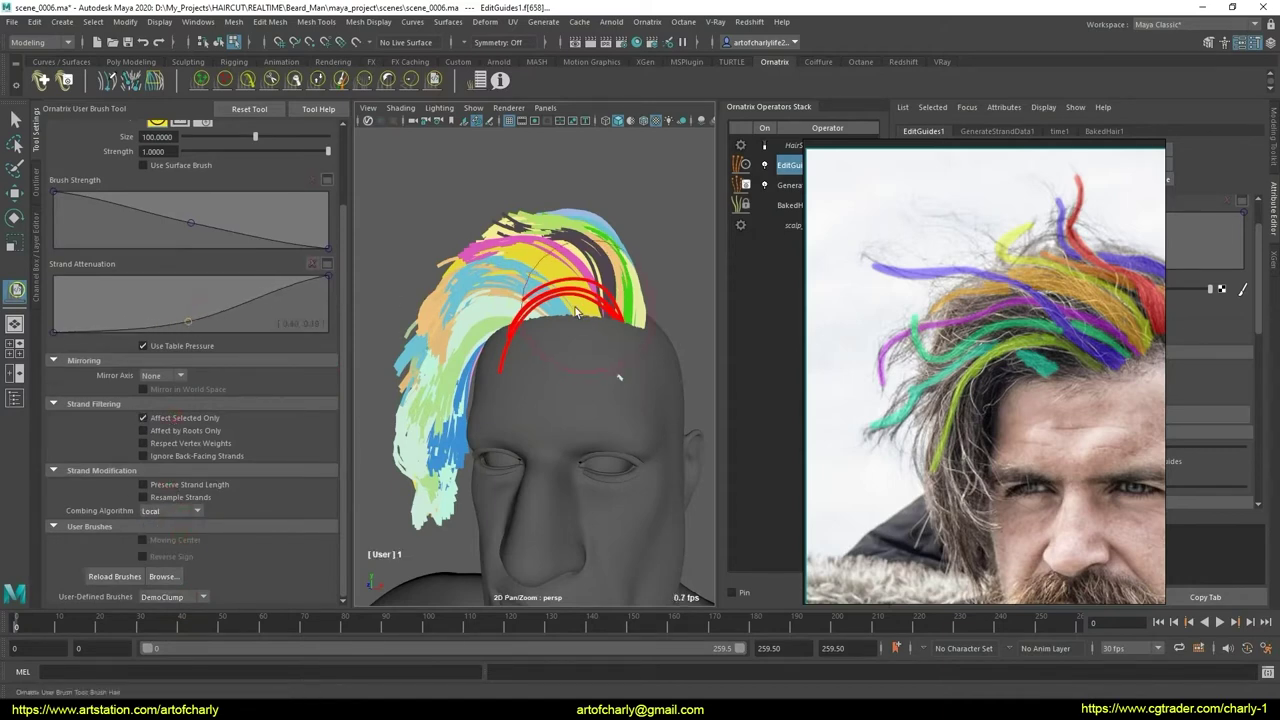
left_click_drag(545, 331, 543, 345)
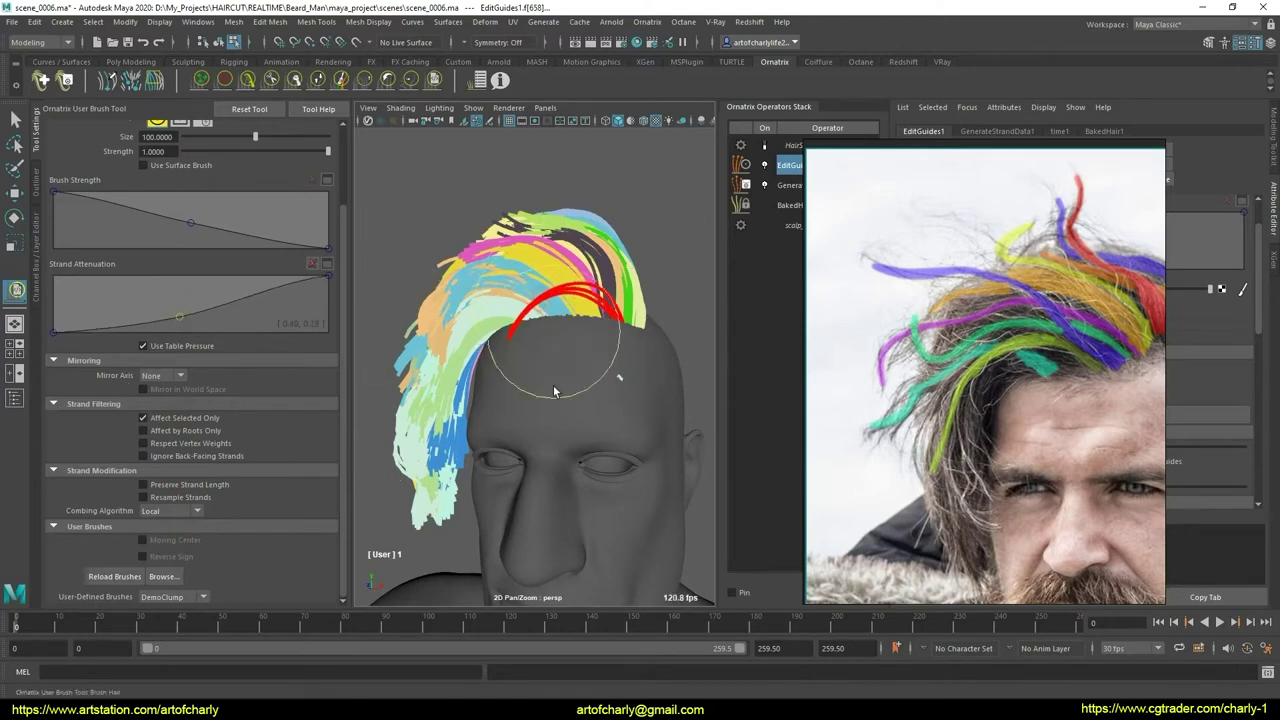
- Lengthen the red strands' front ends with GrowShrink and comb their lower ends down the side
left_click(318, 80)
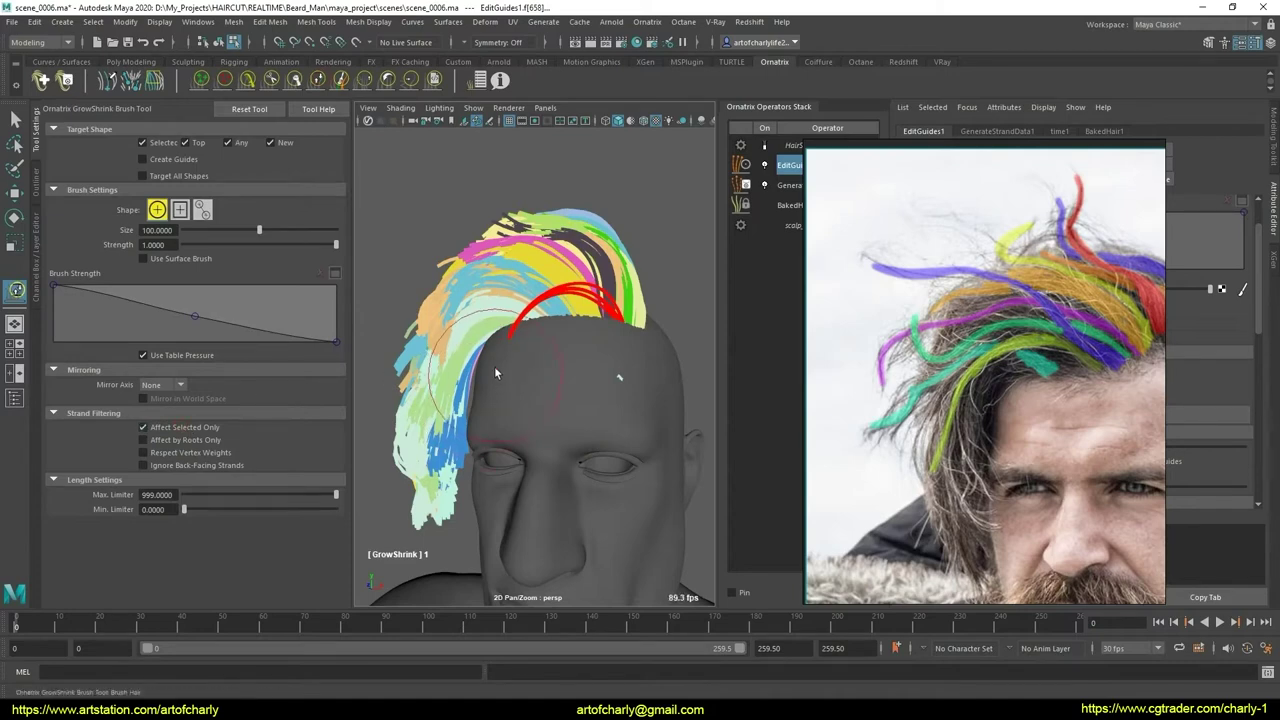
left_click_drag(494, 366, 500, 388)
left_click(247, 80)
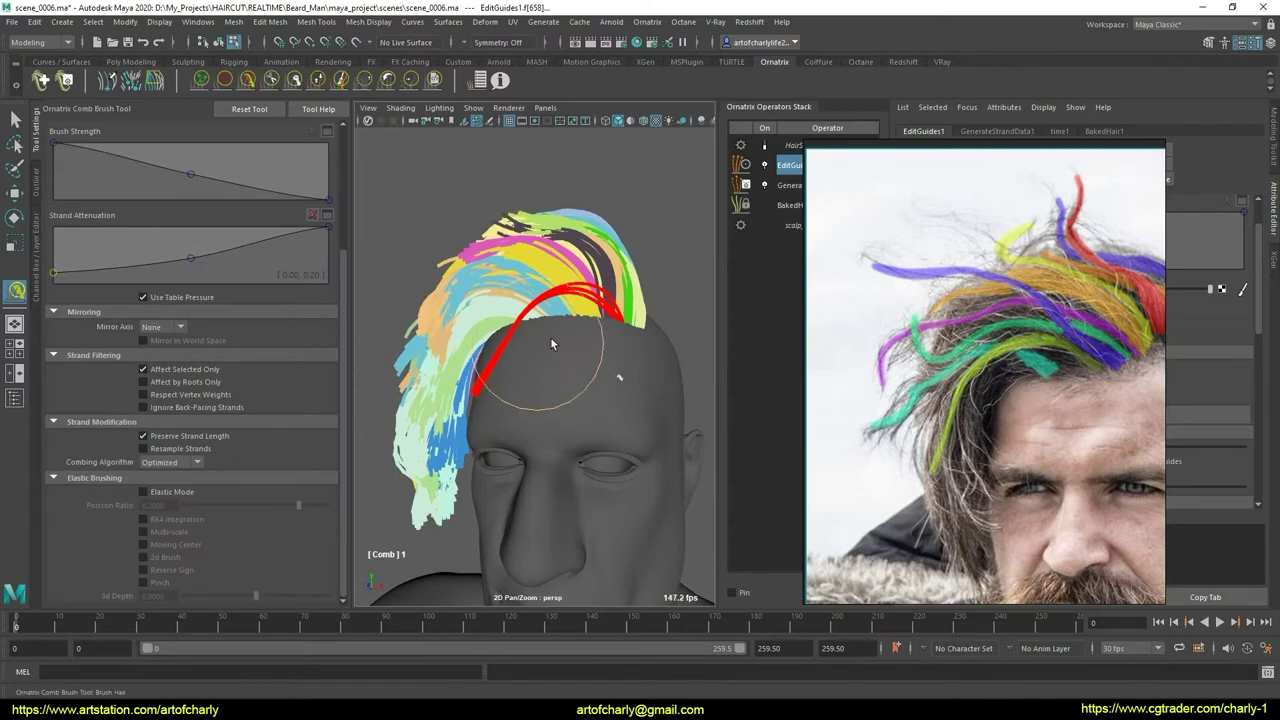
left_click_drag(551, 344, 575, 352)
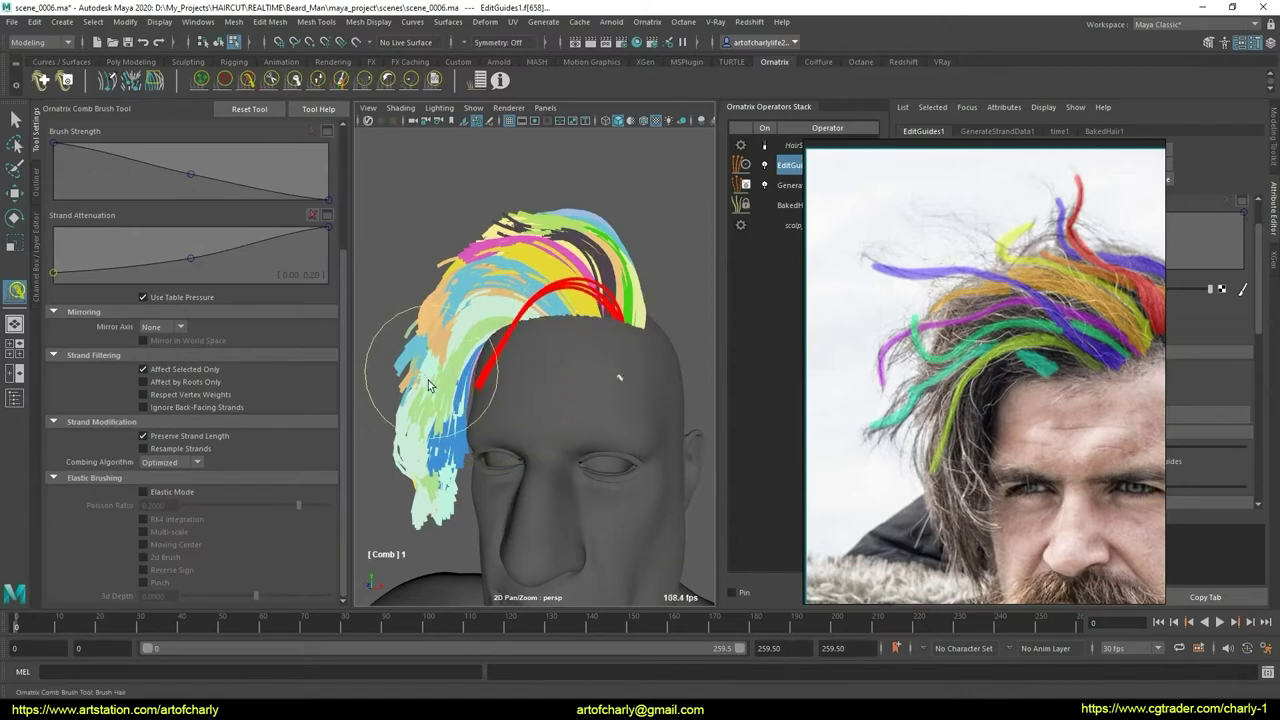
left_click(432, 80)
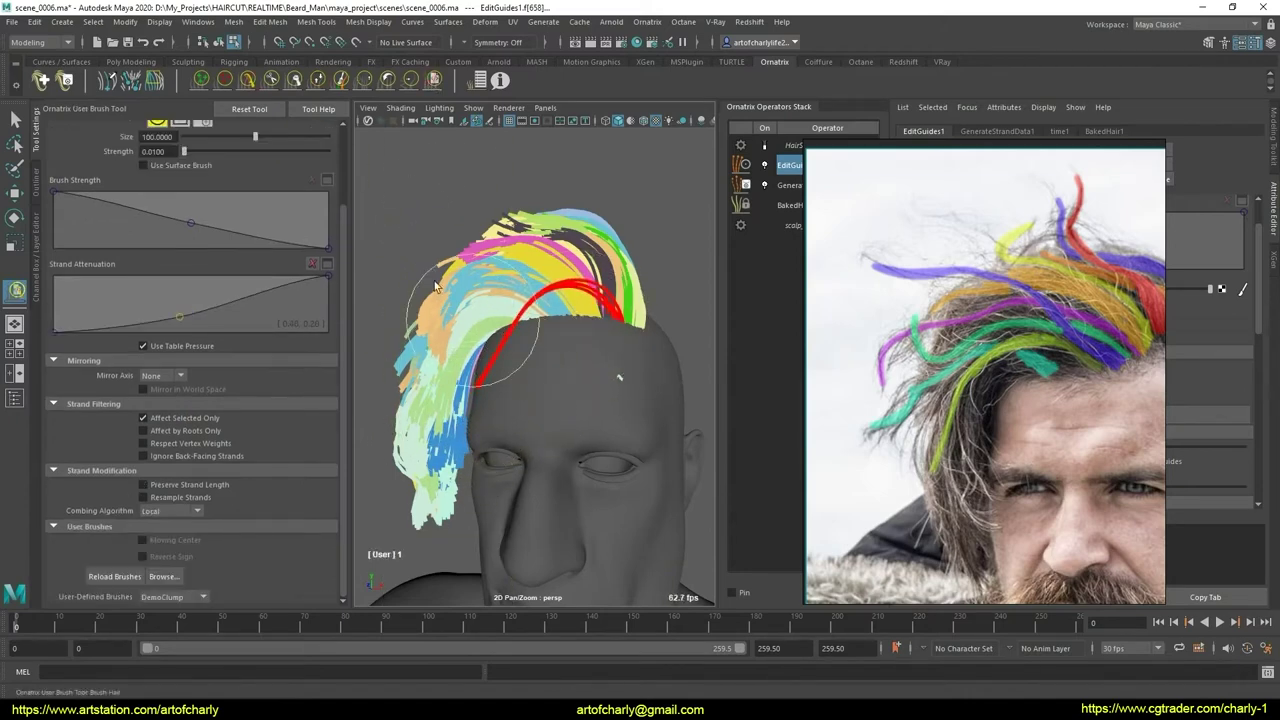
left_click(247, 80)
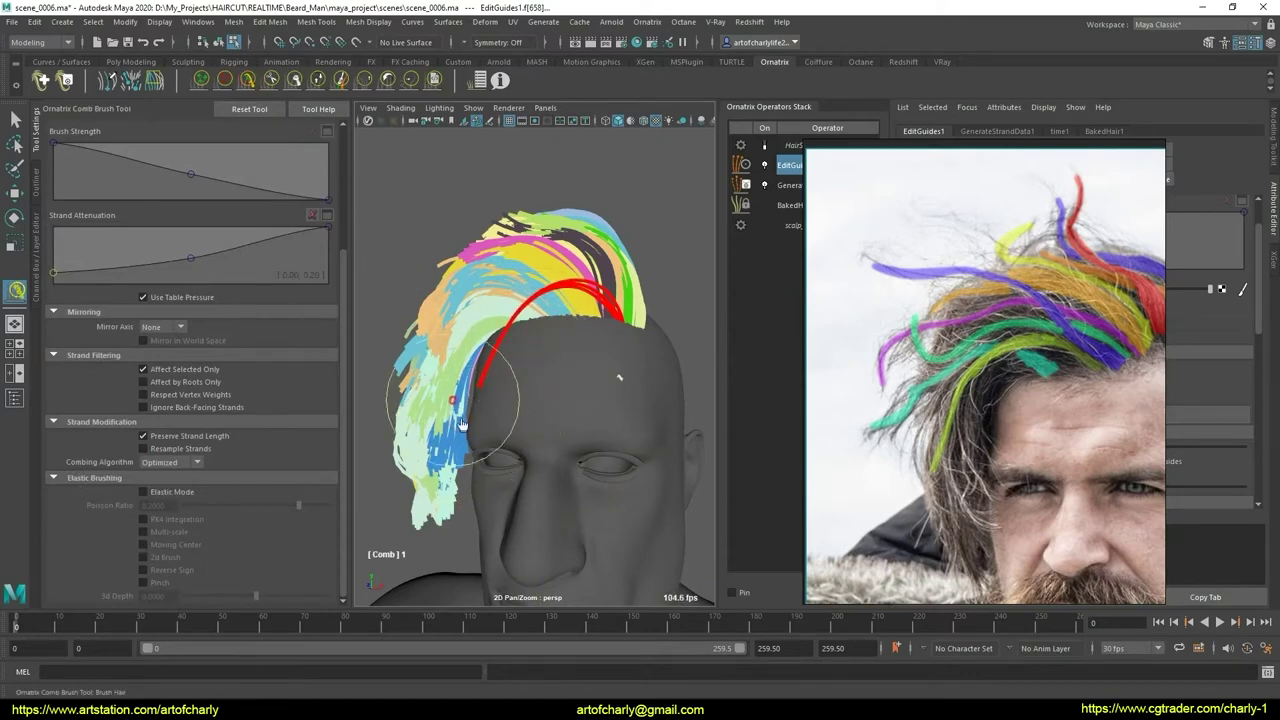
mouse_move(508, 414)
left_mouse_down()
mouse_move(523, 363)
mouse_move(586, 293)
left_mouse_up()
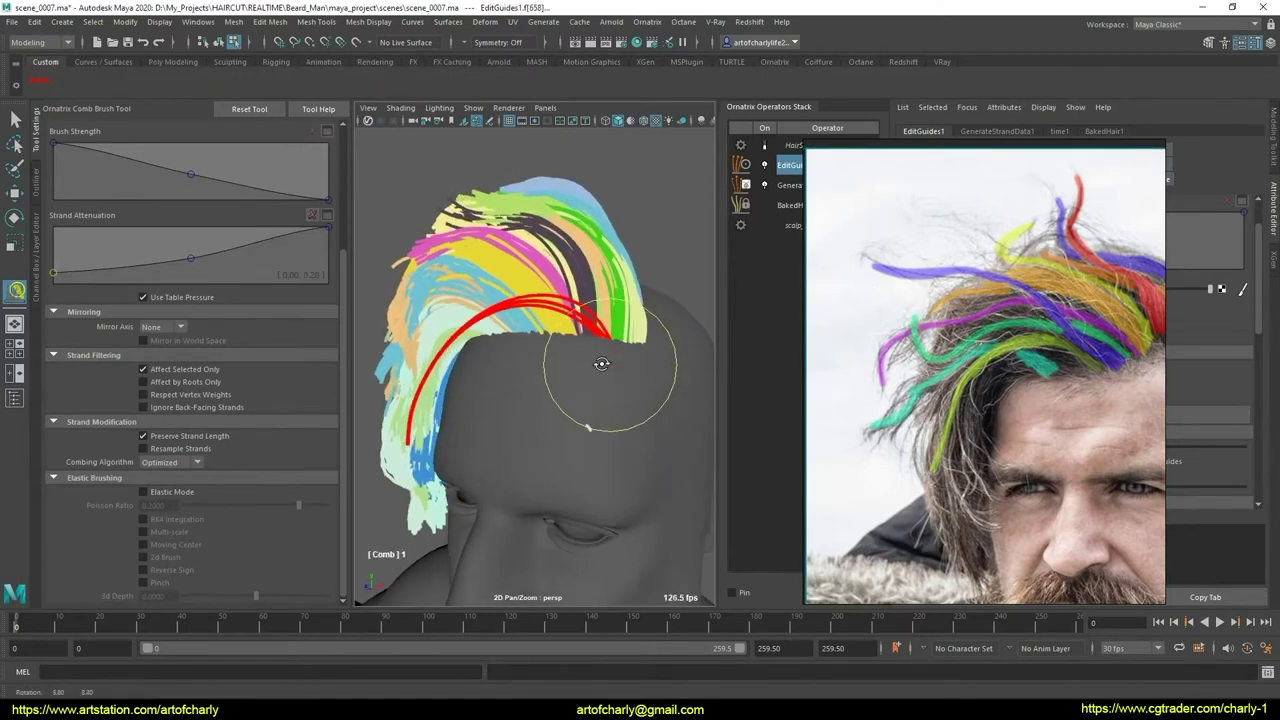
mouse_move(602, 363)
left_mouse_down("alt")
mouse_move(586, 363)
mouse_move(600, 380)
mouse_move(581, 377)
left_mouse_up("alt")
right_click_drag(581, 377, 543, 371, "alt")
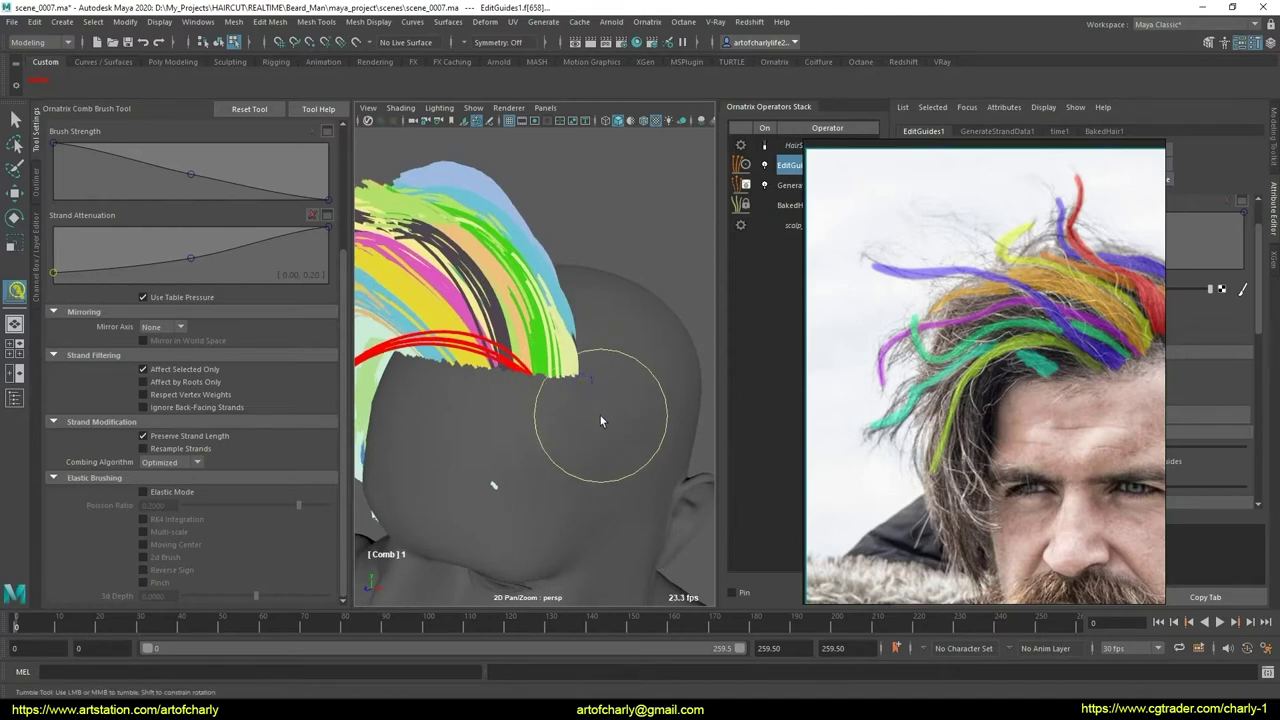
right_click_drag(600, 414, 571, 400, "alt")
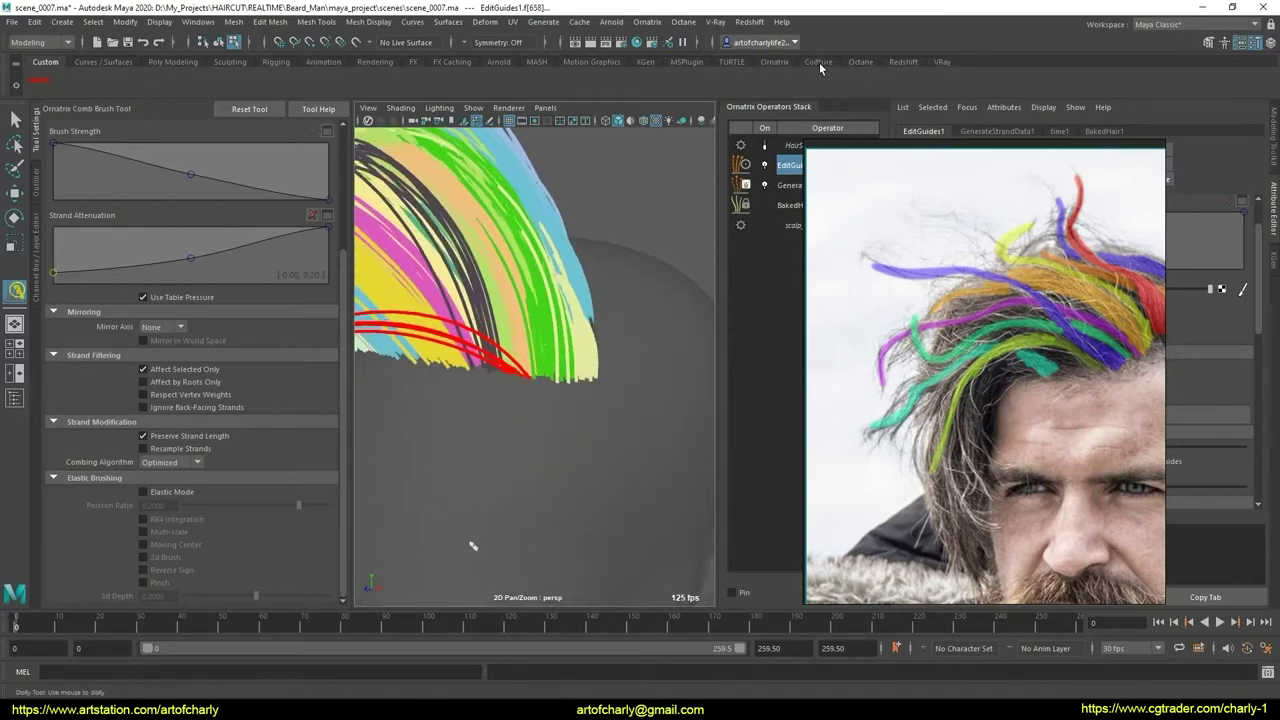
- Plant new guide strands at the hair roots with the Ornatrix Create brush
left_click(775, 62)
left_click(201, 80)
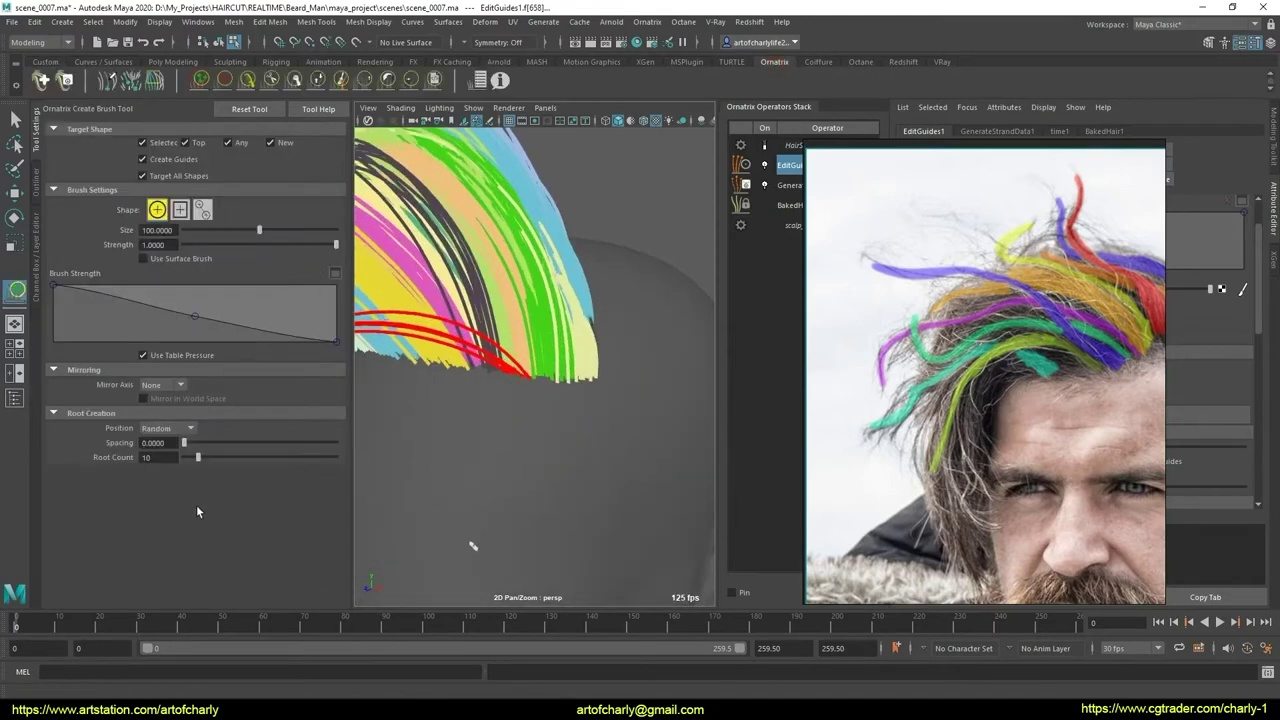
middle_click_drag(579, 403, 507, 413, "alt")
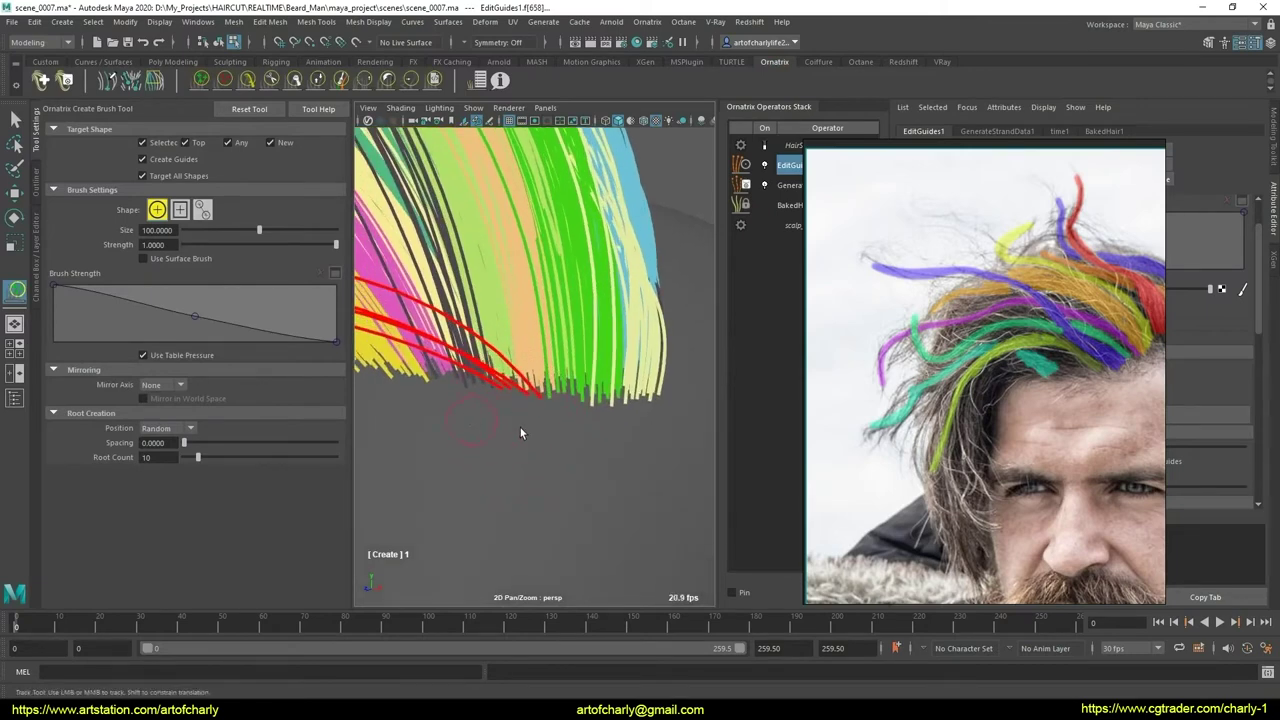
right_click_drag(520, 427, 563, 440, "alt")
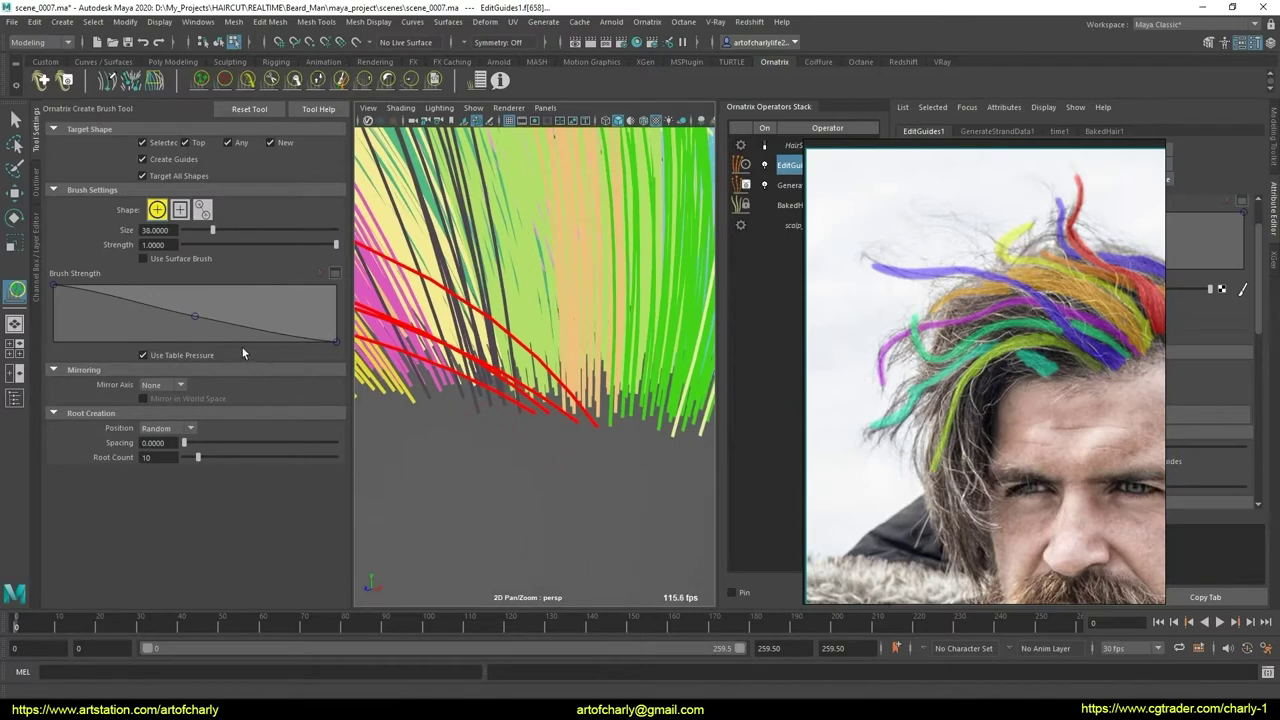
left_click(563, 405)
left_click_drag(563, 405, 500, 450, "alt")
- Orbit and zoom around the head to inspect the new strands up close
mouse_move(500, 450)
right_mouse_down("alt")
mouse_move(428, 514)
mouse_move(580, 428)
right_mouse_up("alt")
mouse_move(580, 428)
left_mouse_down("alt")
mouse_move(554, 406)
mouse_move(414, 421)
left_mouse_up("alt")
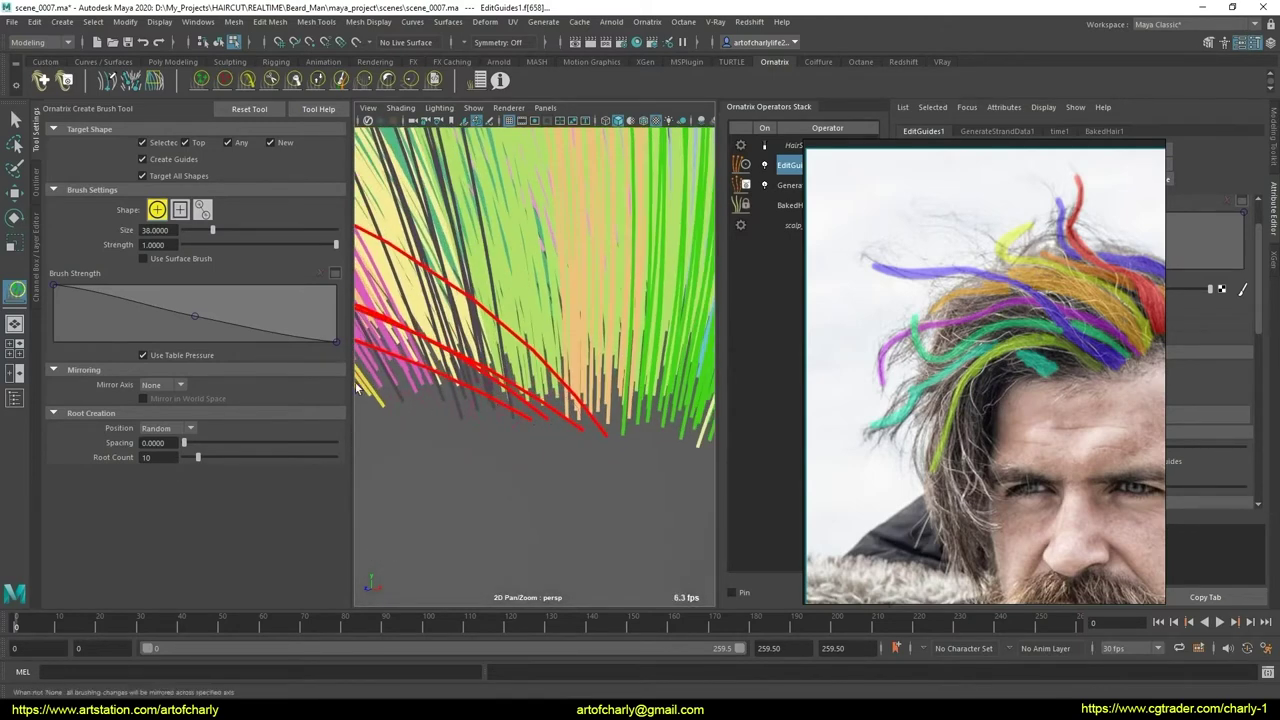
right_click_drag(548, 413, 514, 500, "alt")
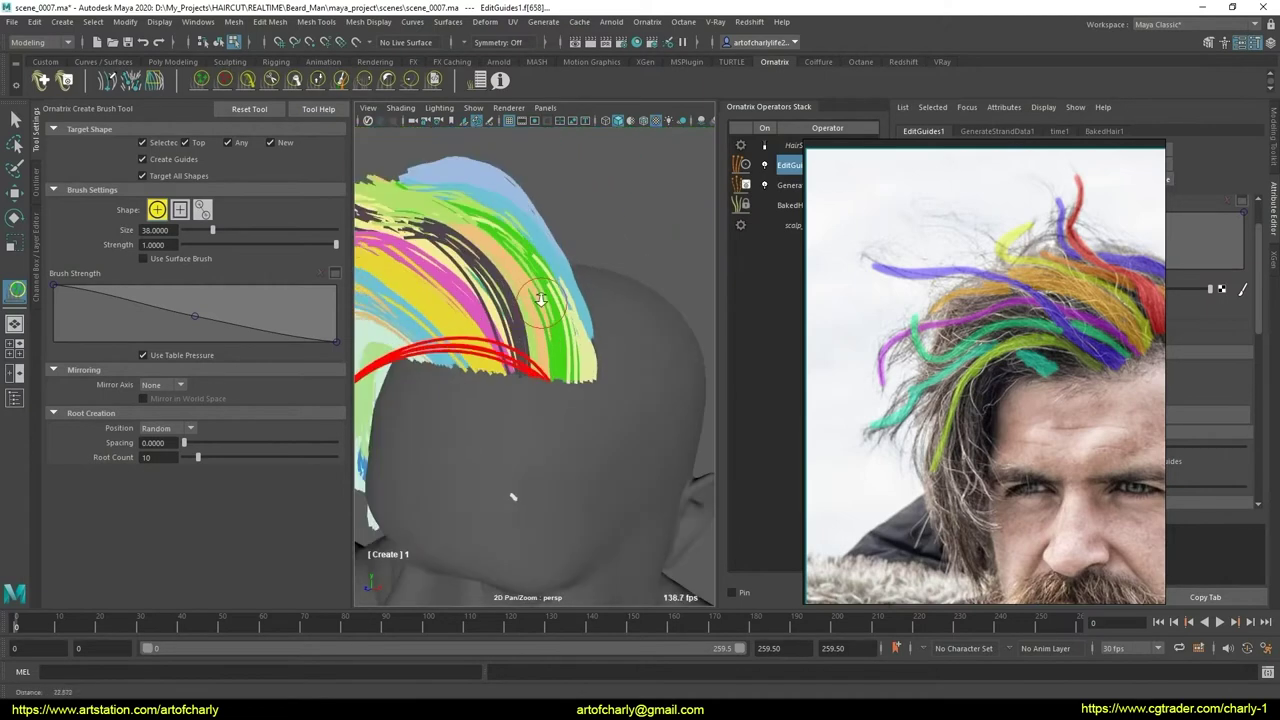
left_click_drag(514, 500, 531, 500, "alt")
mouse_move(531, 500)
right_mouse_down("alt")
mouse_move(514, 506)
mouse_move(520, 363)
right_mouse_up("alt")
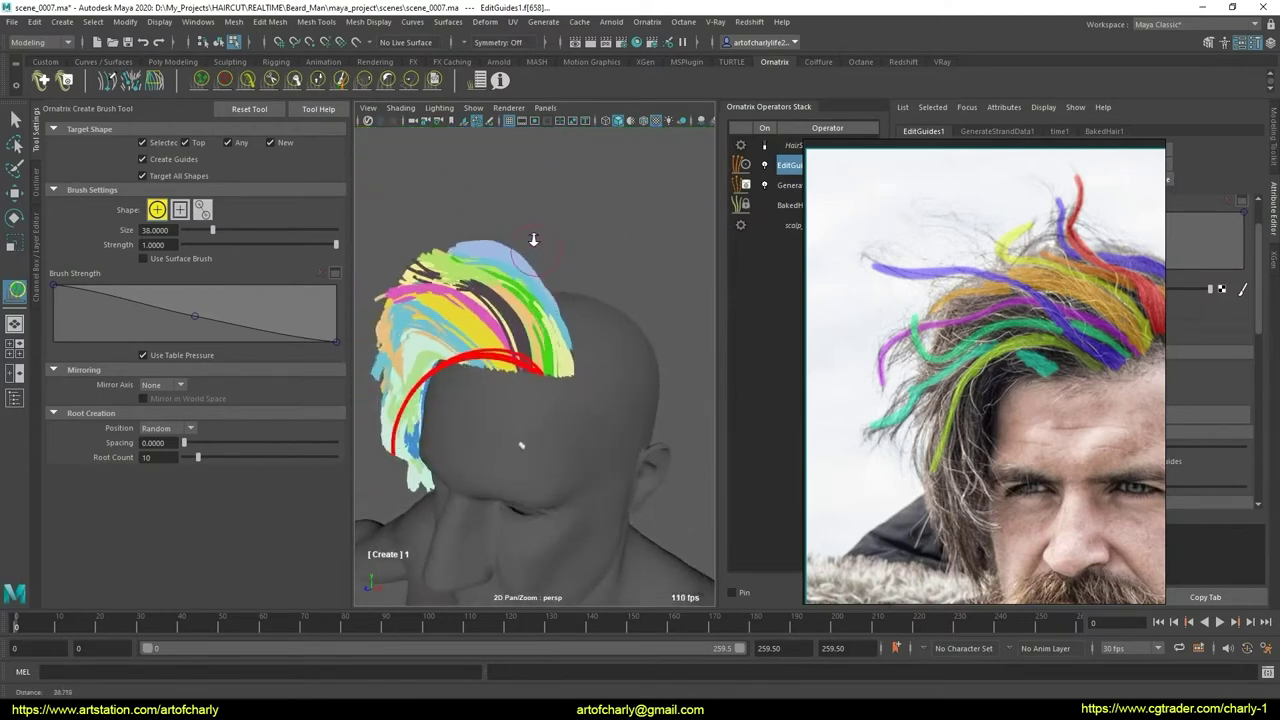
left_click_drag(520, 363, 520, 466, "alt")
right_click_drag(520, 466, 516, 480, "alt")
- Move the reference photo out of view and try generating preview hair, then undo
left_click_drag(885, 304, 1010, 278)
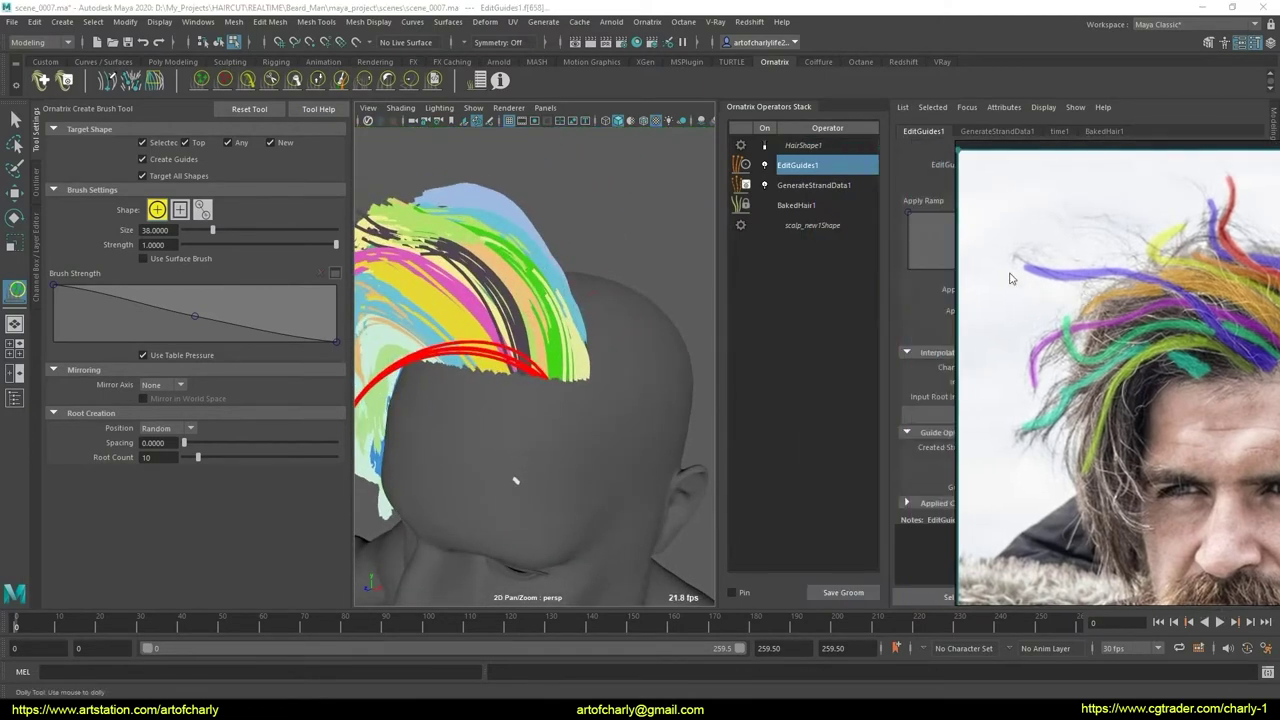
mouse_move(1068, 325)
left_mouse_down()
mouse_move(559, 415)
mouse_move(921, 375)
mouse_move(1279, 360)
left_mouse_up()
middle_click_drag(659, 347, 698, 286, "alt")
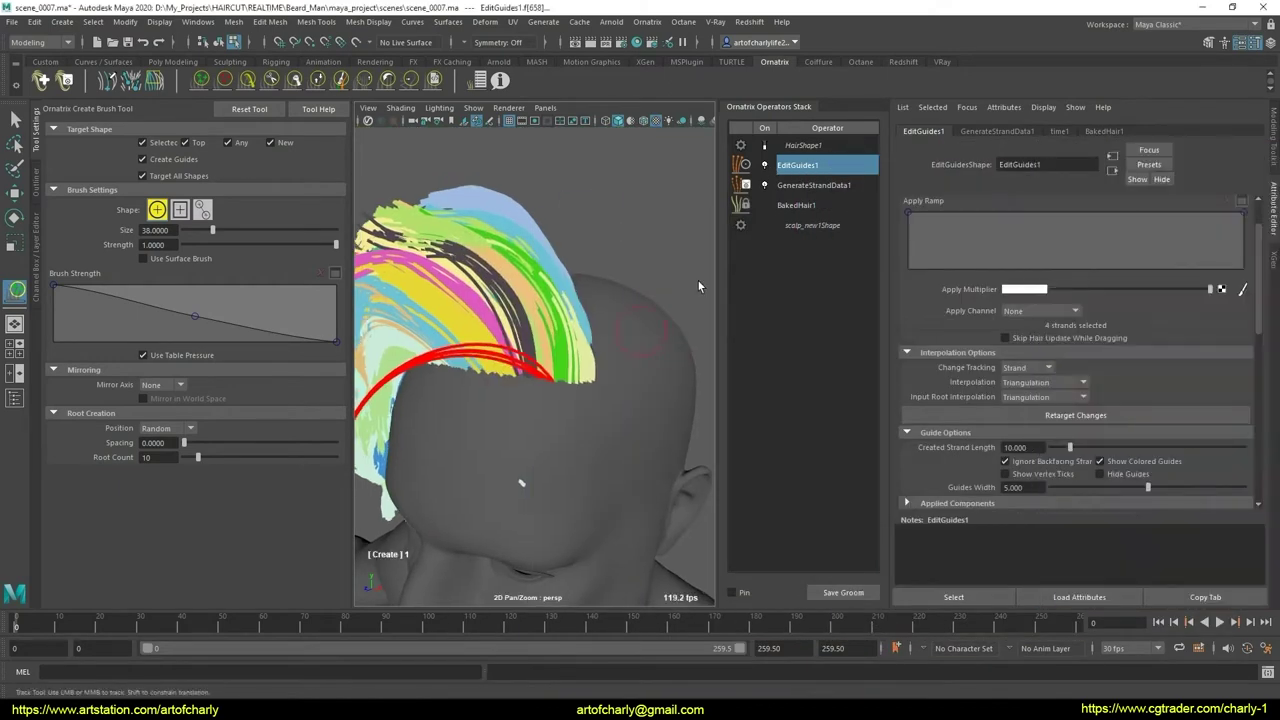
key("q")
key("ctrl+z")
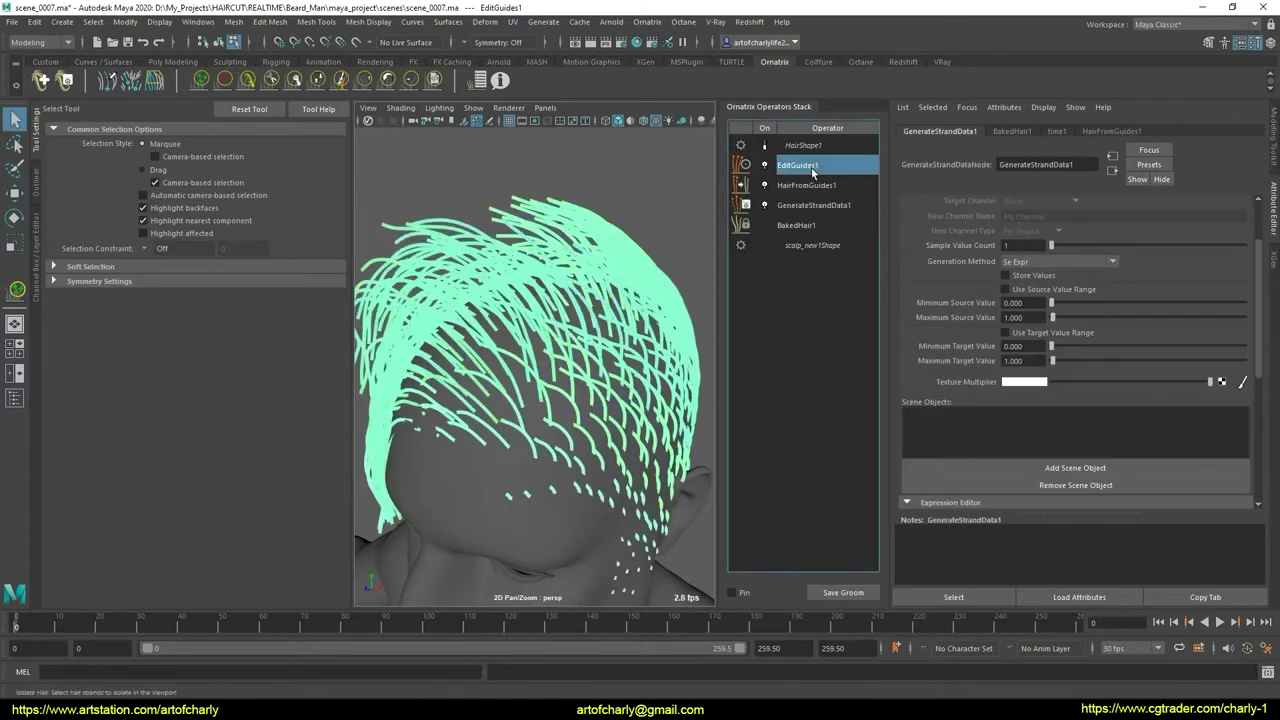
- Delete the hair-from-guides operator and select EditGuides1 in the operator stack
right_click(817, 189)
left_click(845, 277)
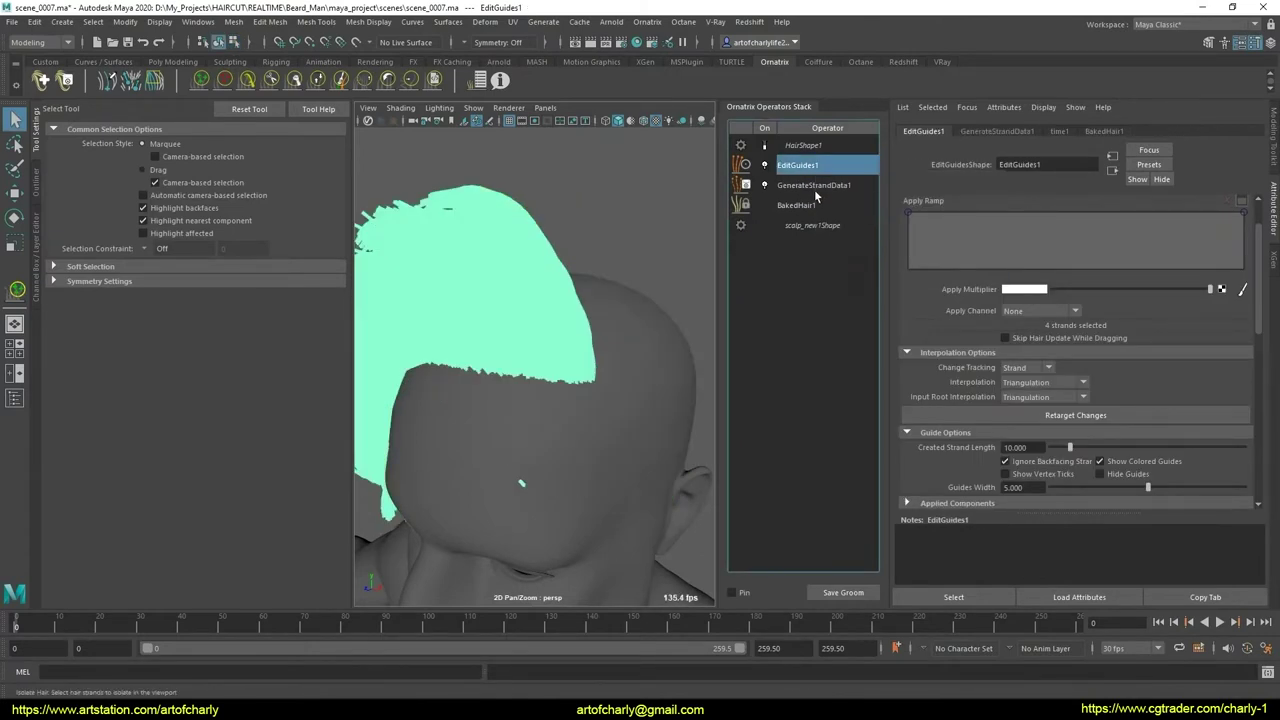
left_click(814, 189)
left_click(816, 206)
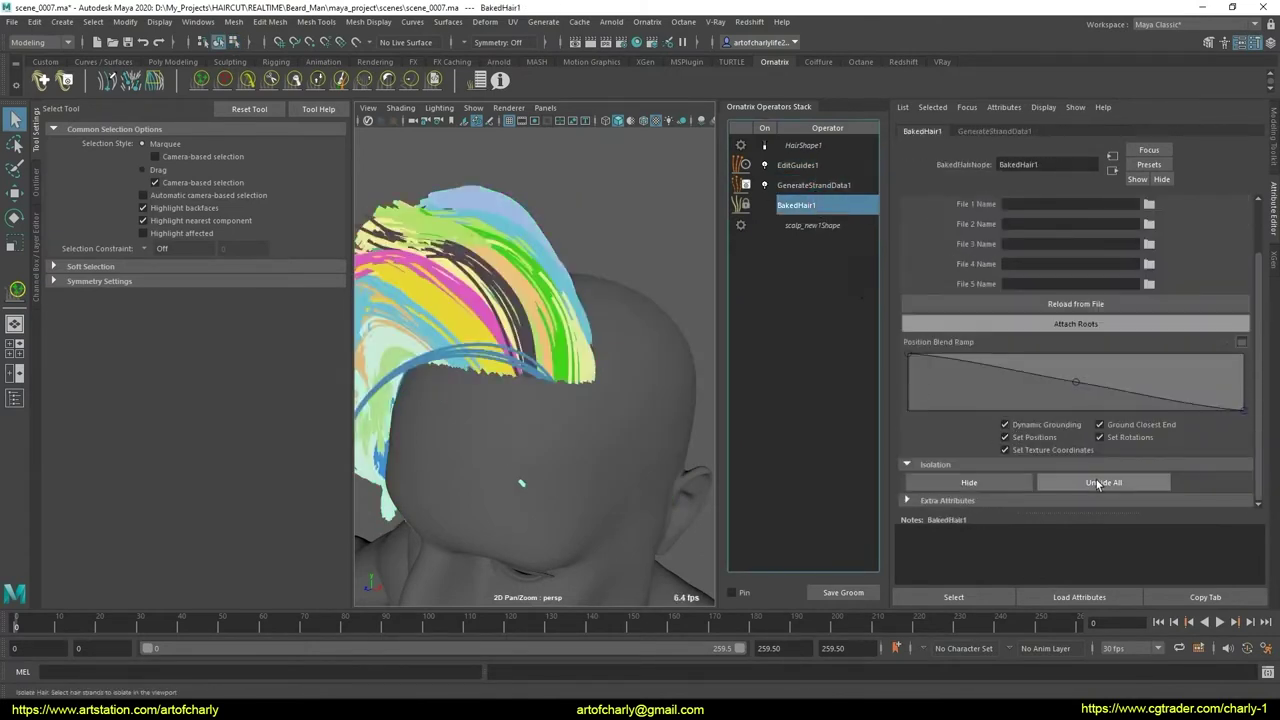
mouse_move(661, 347)
left_mouse_down("alt")
mouse_move(607, 312)
mouse_move(737, 249)
left_mouse_up("alt")
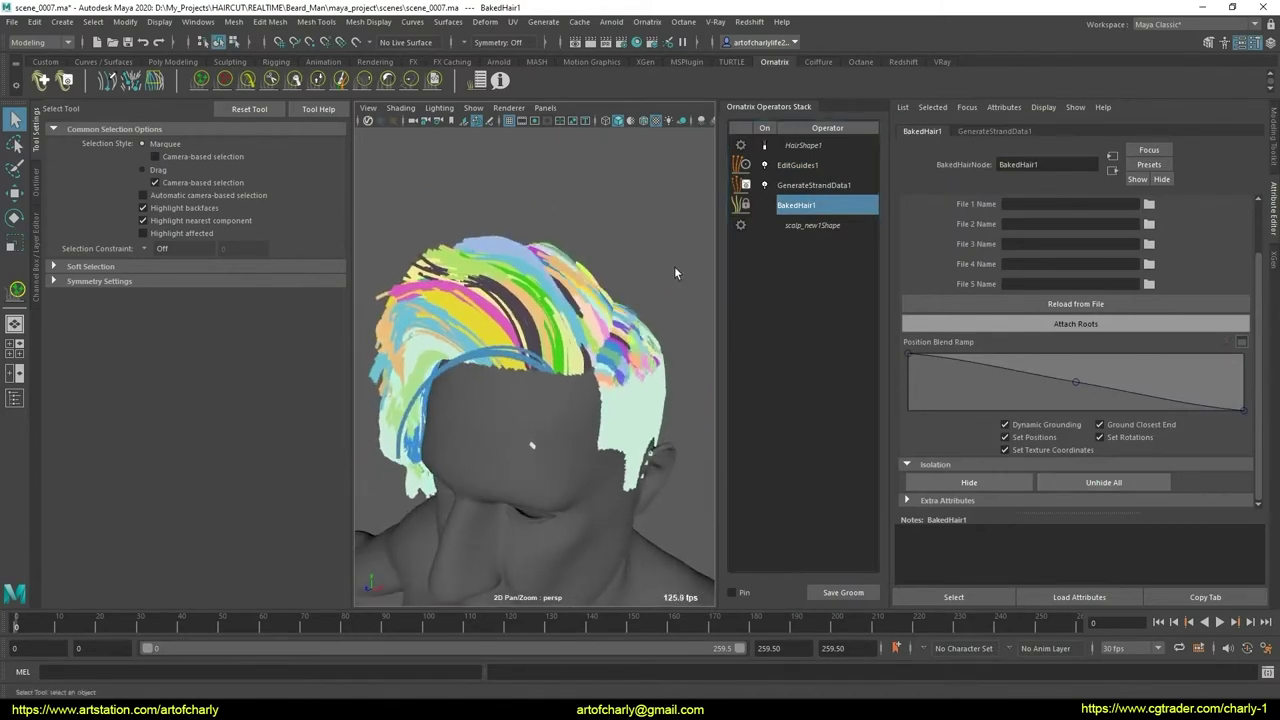
left_click(812, 166)
- Add a second Edit Guides operator with change tracking set to Strand
left_click(647, 21)
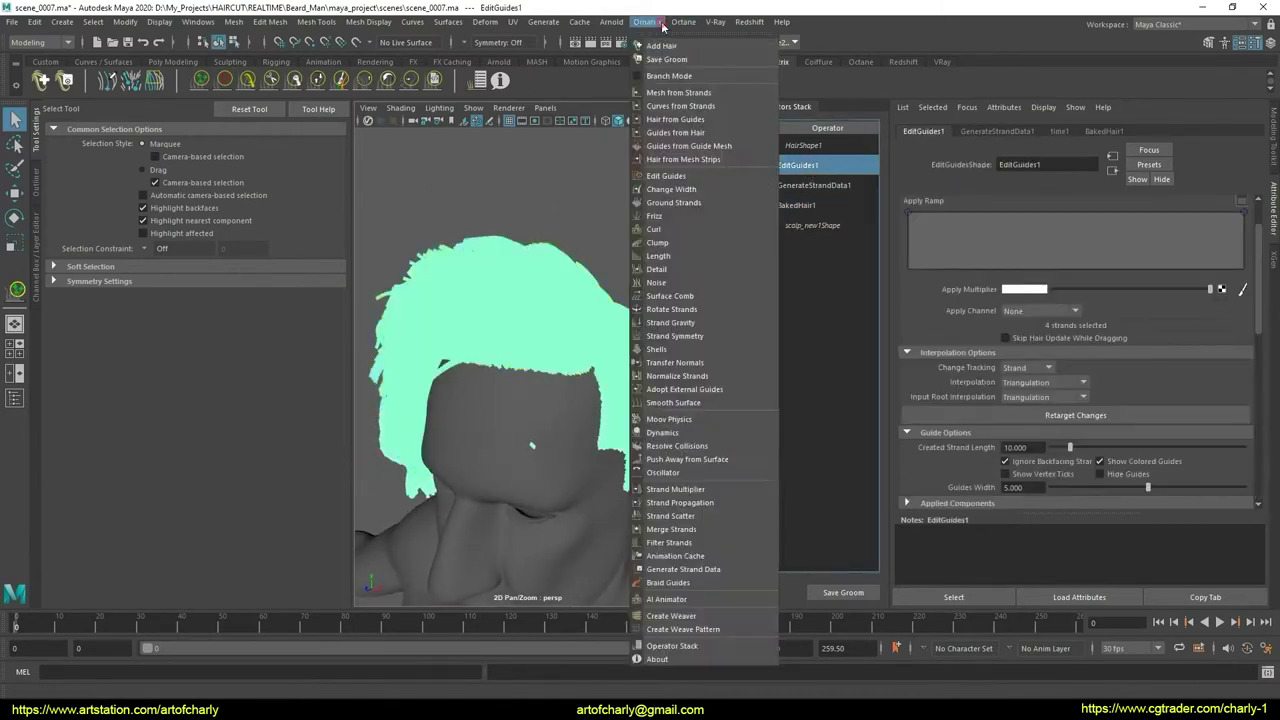
left_click(670, 176)
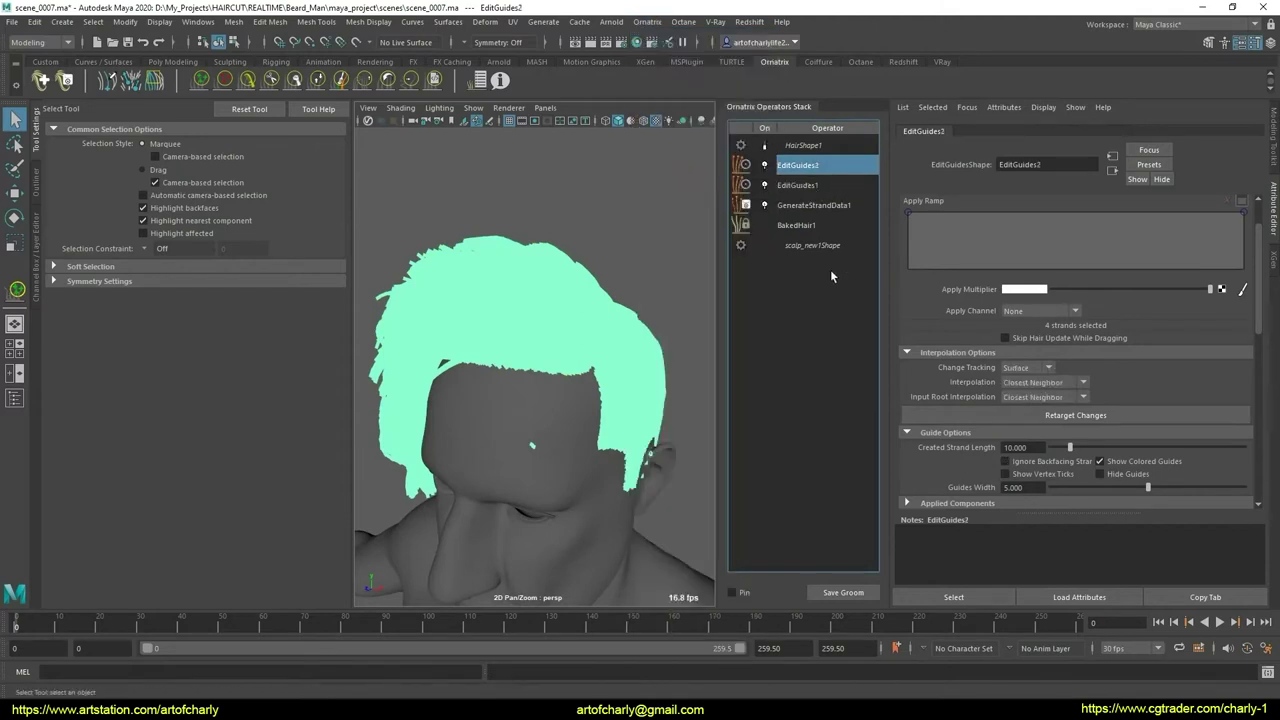
left_click(1040, 383)
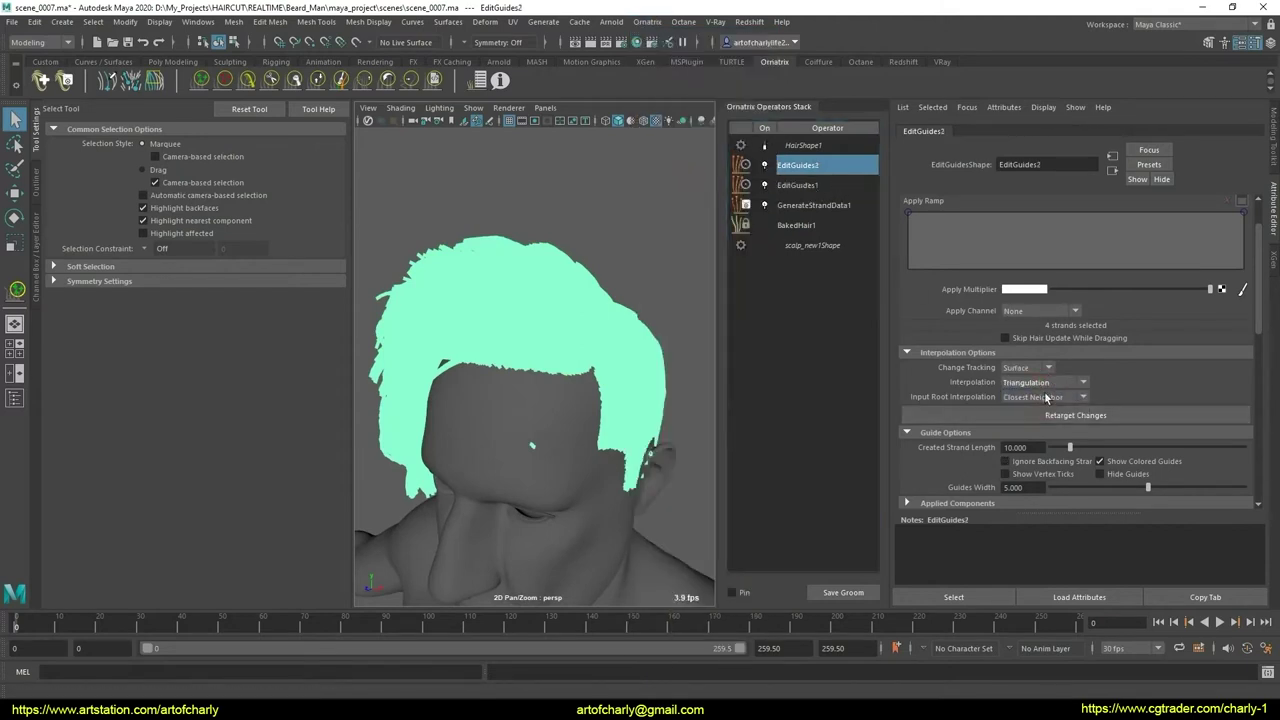
left_click(1018, 395)
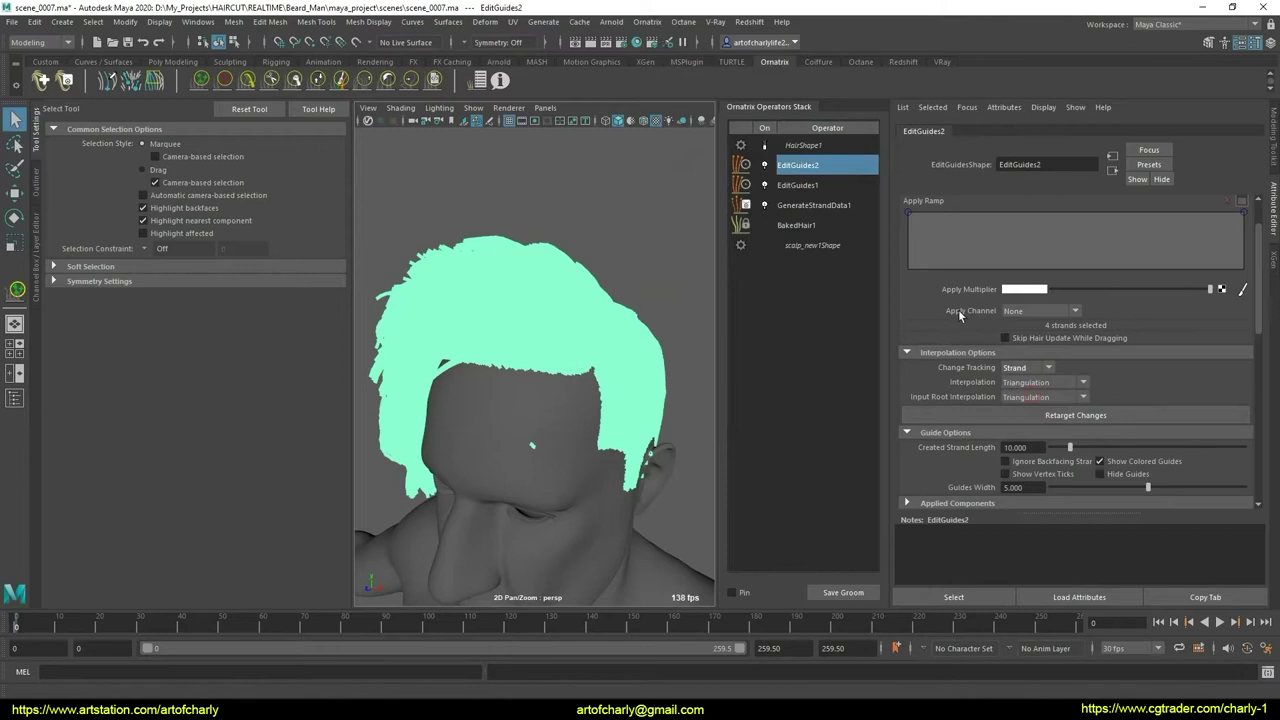
- Isolate a strip of BakedHair1 by marquee, preview rendered hair, then show EditGuides2's guides again
left_click(807, 225)
left_click(1006, 488)
left_click_drag(552, 420, 410, 465, "alt")
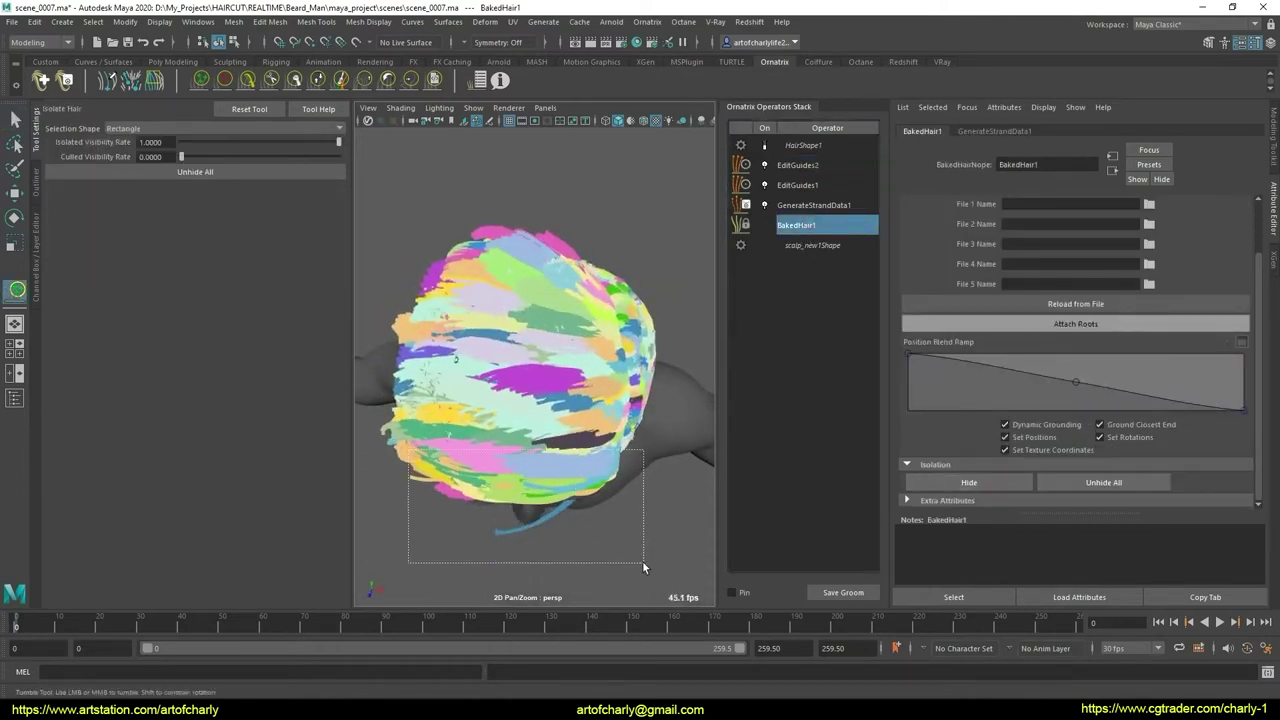
left_click_drag(683, 548, 642, 561)
left_click(764, 145)
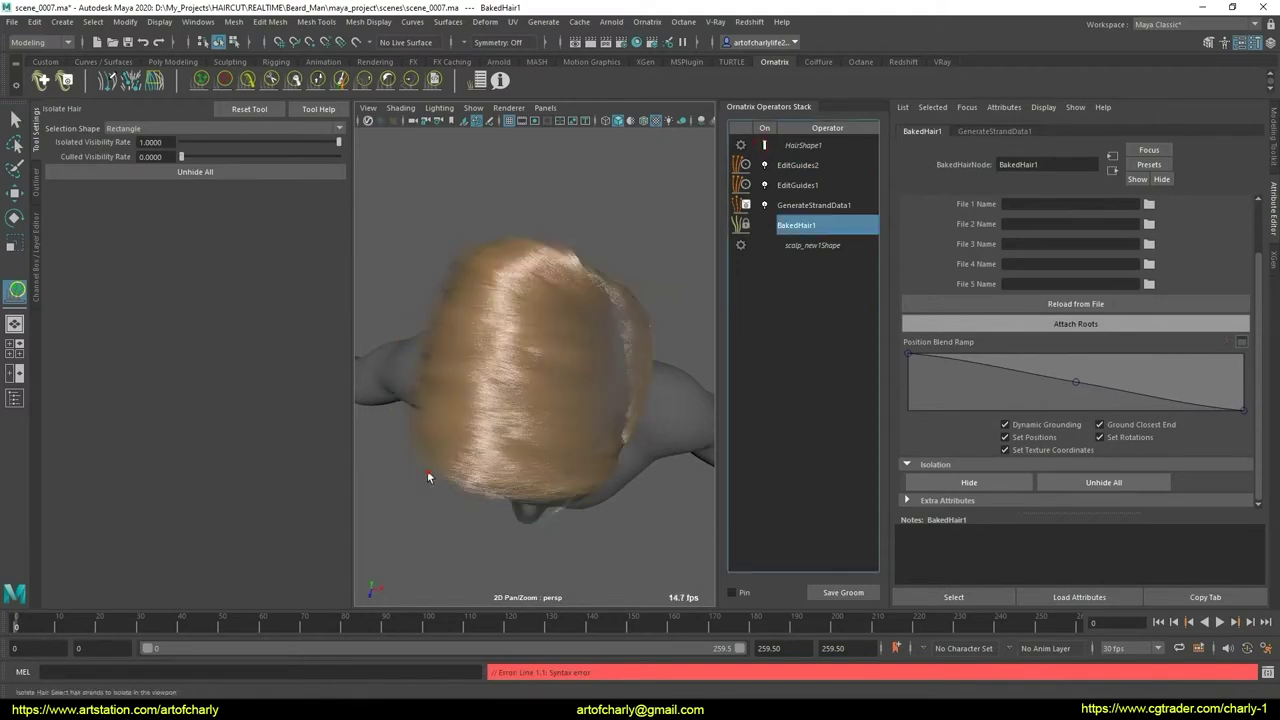
mouse_move(427, 470)
left_mouse_down()
mouse_move(648, 566)
mouse_move(641, 527)
left_mouse_up()
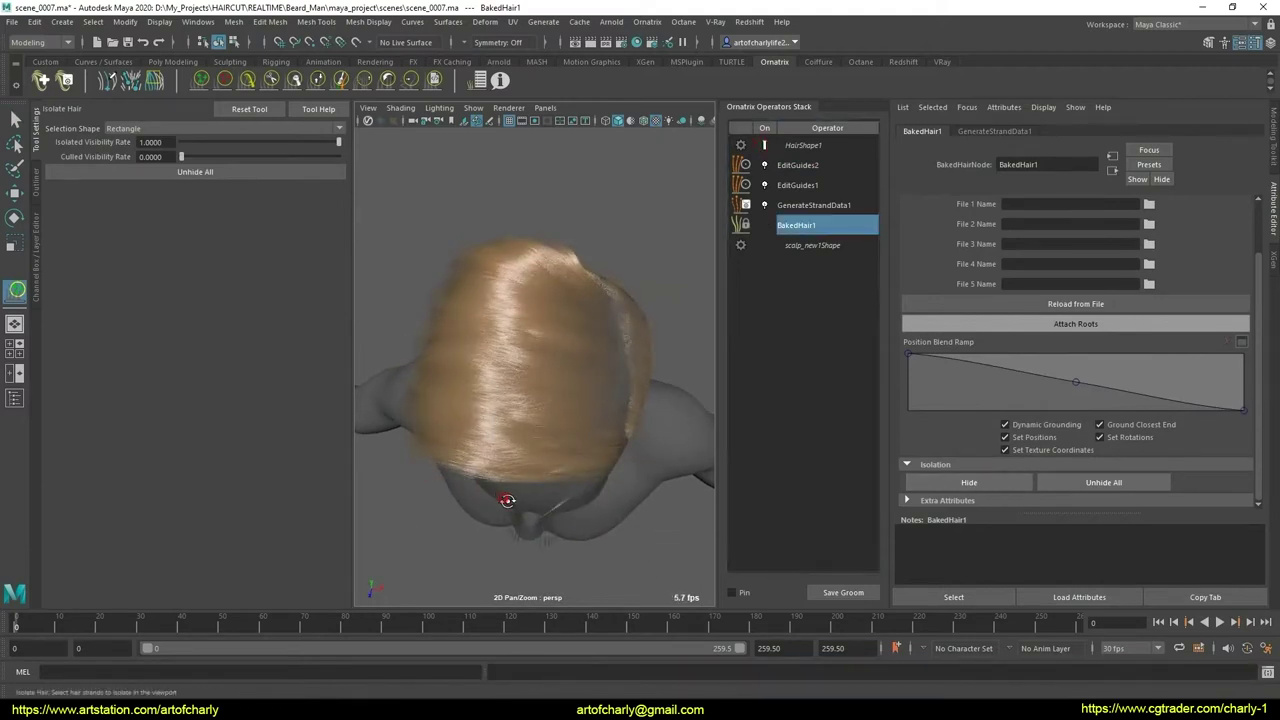
mouse_move(640, 528)
left_mouse_down("alt")
mouse_move(654, 521)
mouse_move(632, 410)
left_mouse_up("alt")
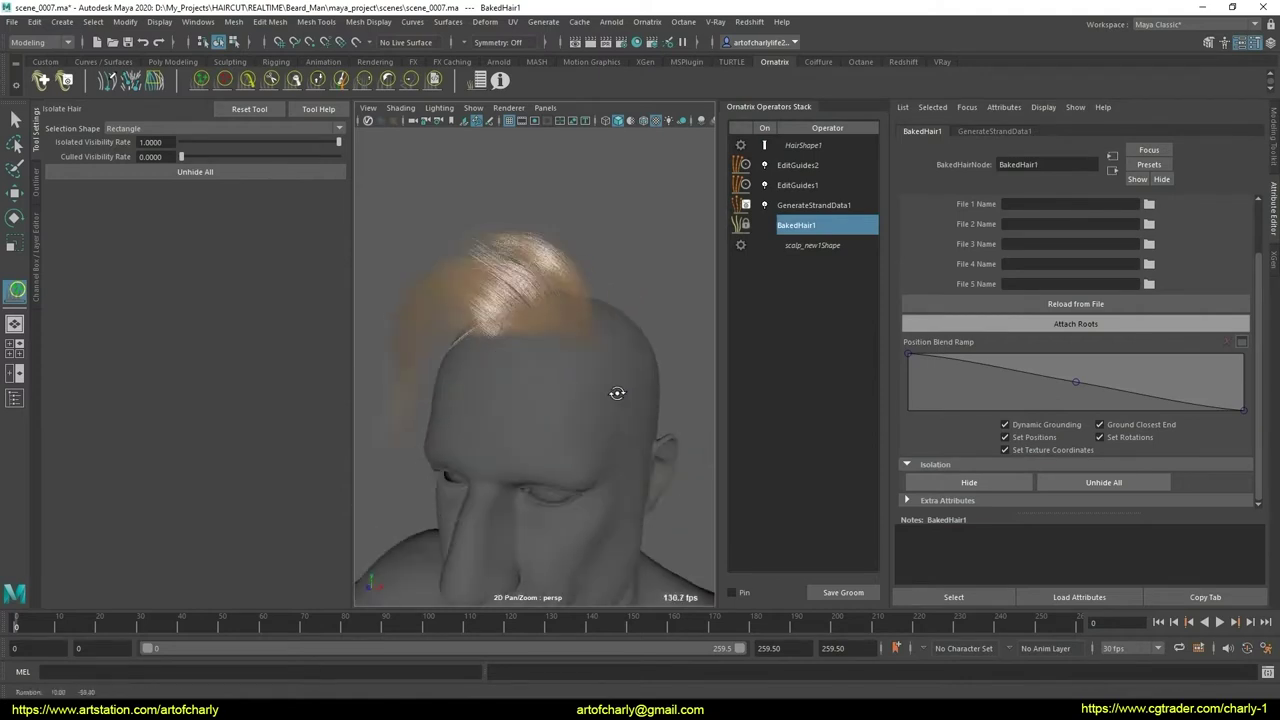
left_click(816, 172)
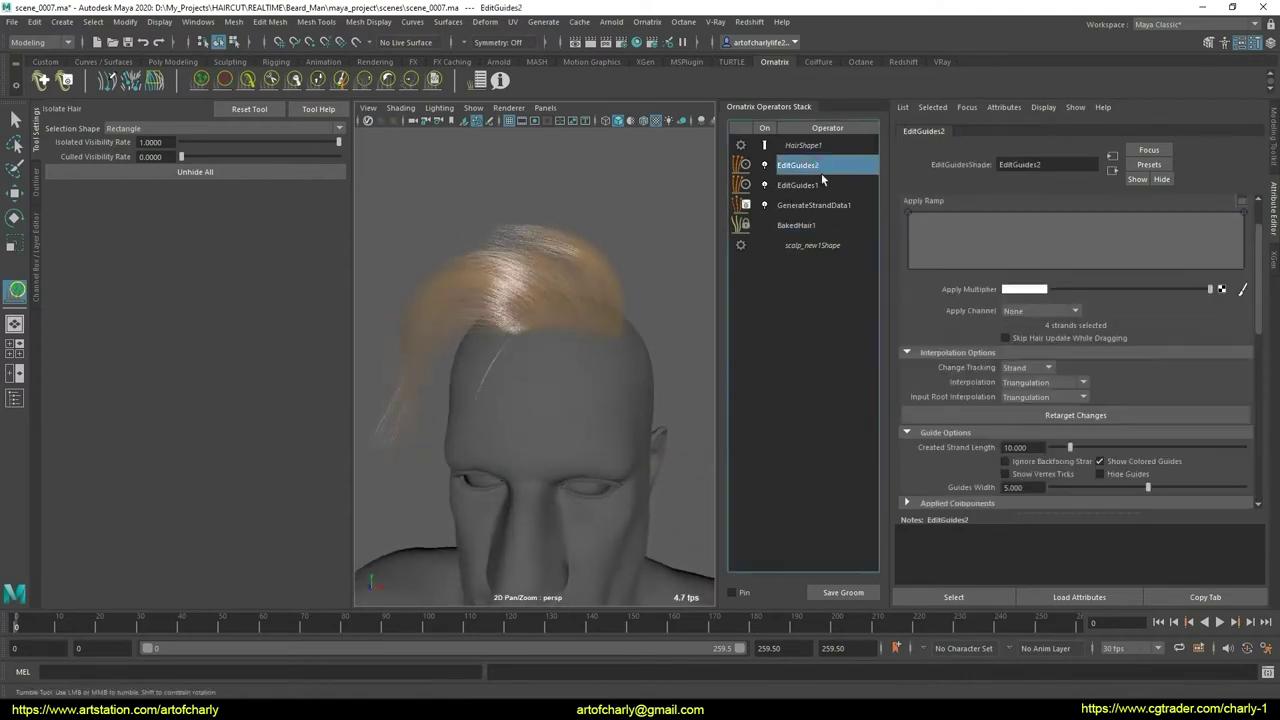
left_click(767, 148)
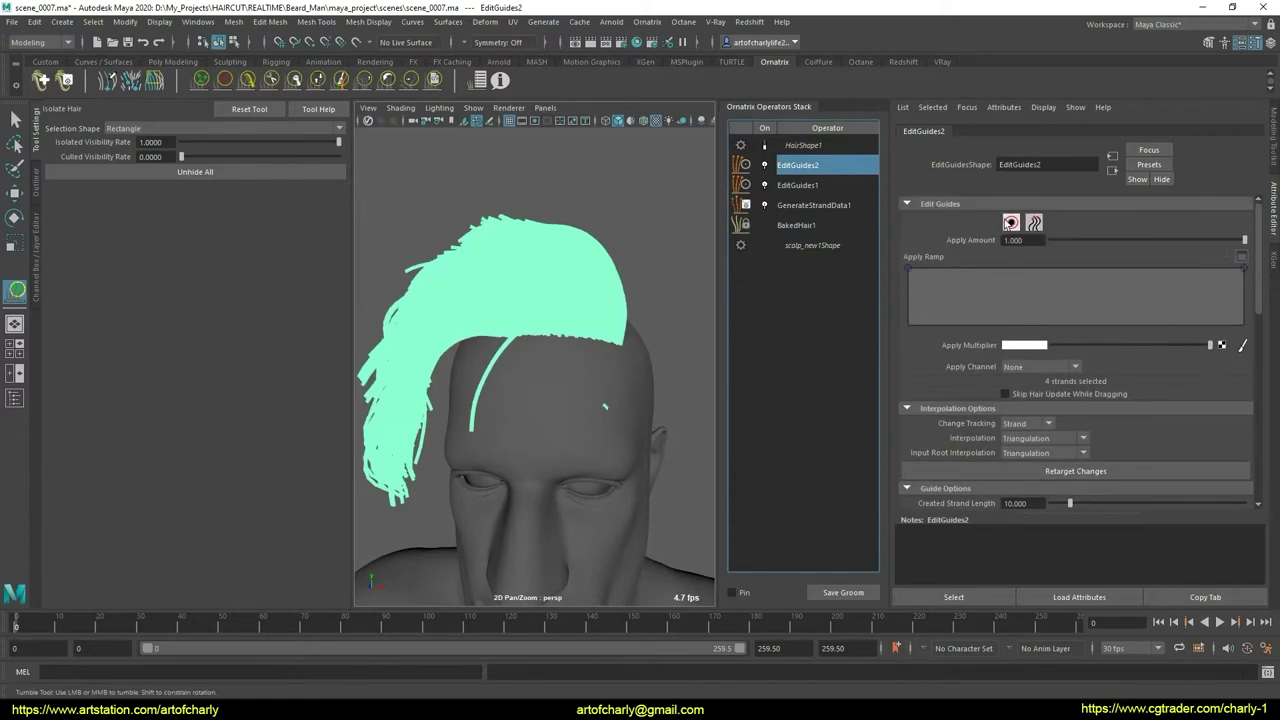
- Switch to the guide Create brush and scroll through its settings
left_click_drag(520, 450, 460, 420, "alt")
left_click(201, 80)
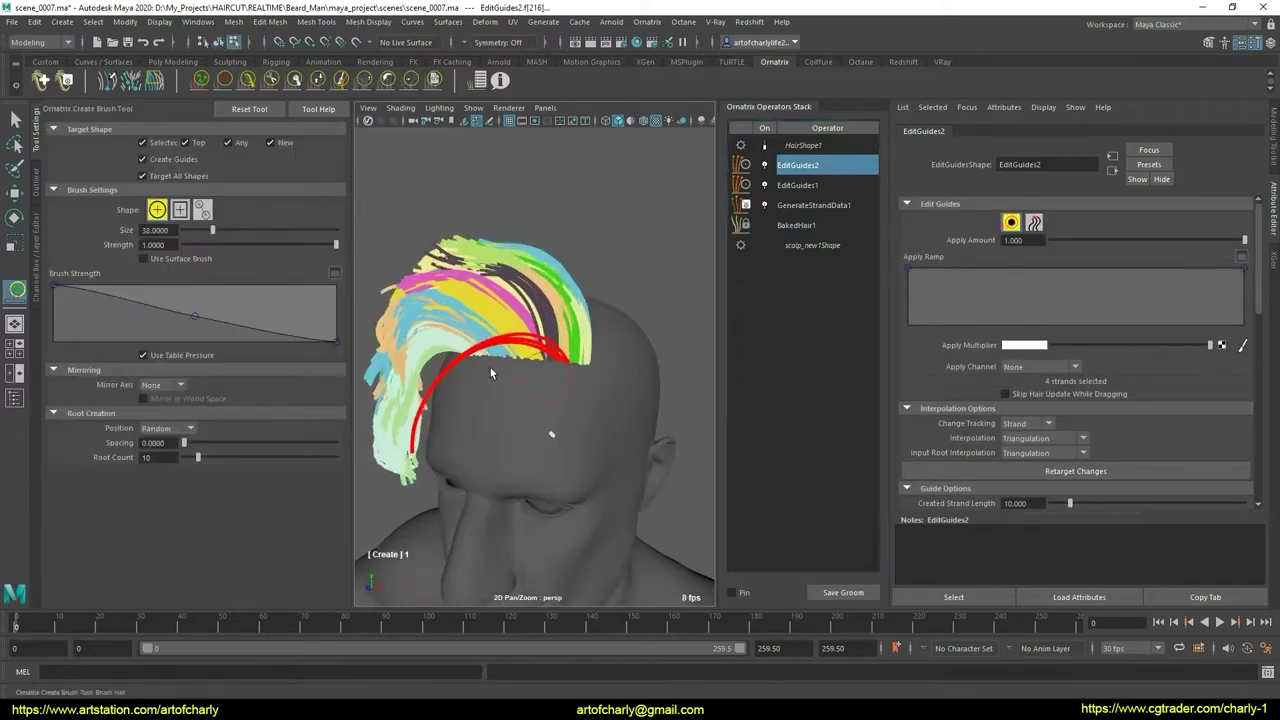
scroll(490, 367, "up", 5)
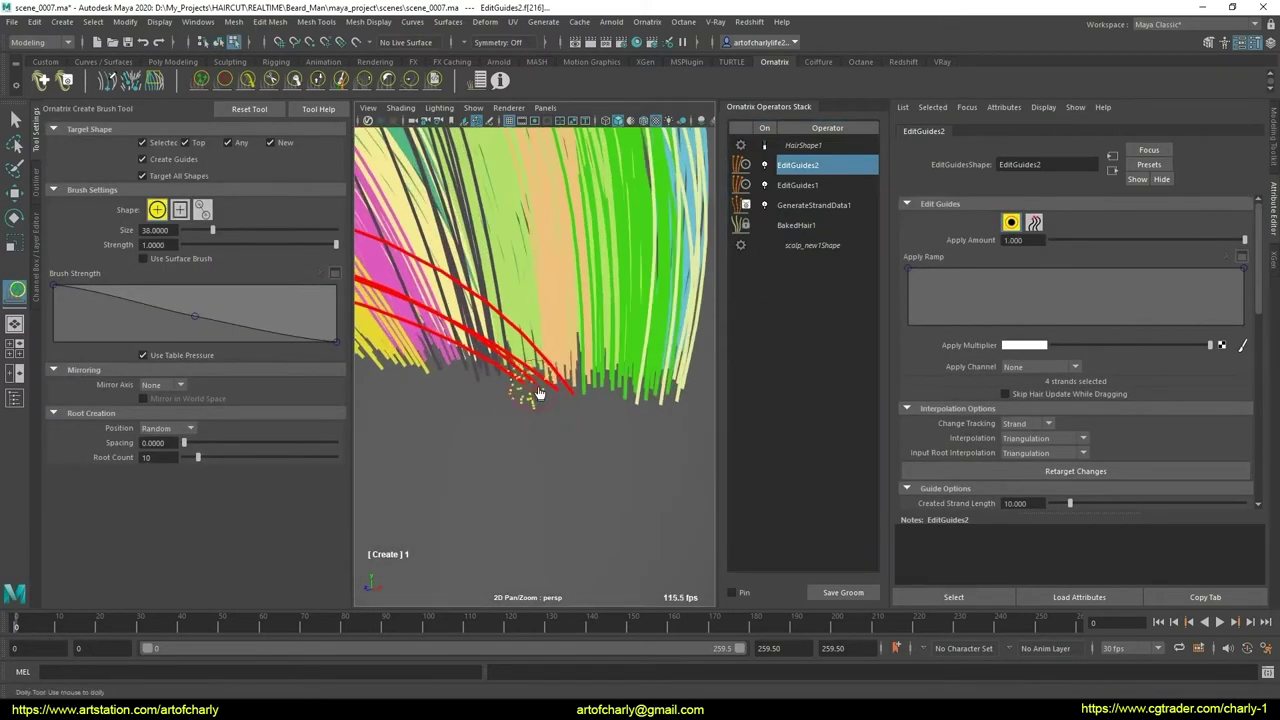
scroll(578, 422, "down", 5)
mouse_move(523, 448)
left_mouse_down("alt")
mouse_move(668, 390)
mouse_move(583, 395)
mouse_move(540, 420)
left_mouse_up("alt")
- Marquee-select the front lock of 81 guide strands and tumble to check the selection
key("q")
scroll(484, 440, "up", 4)
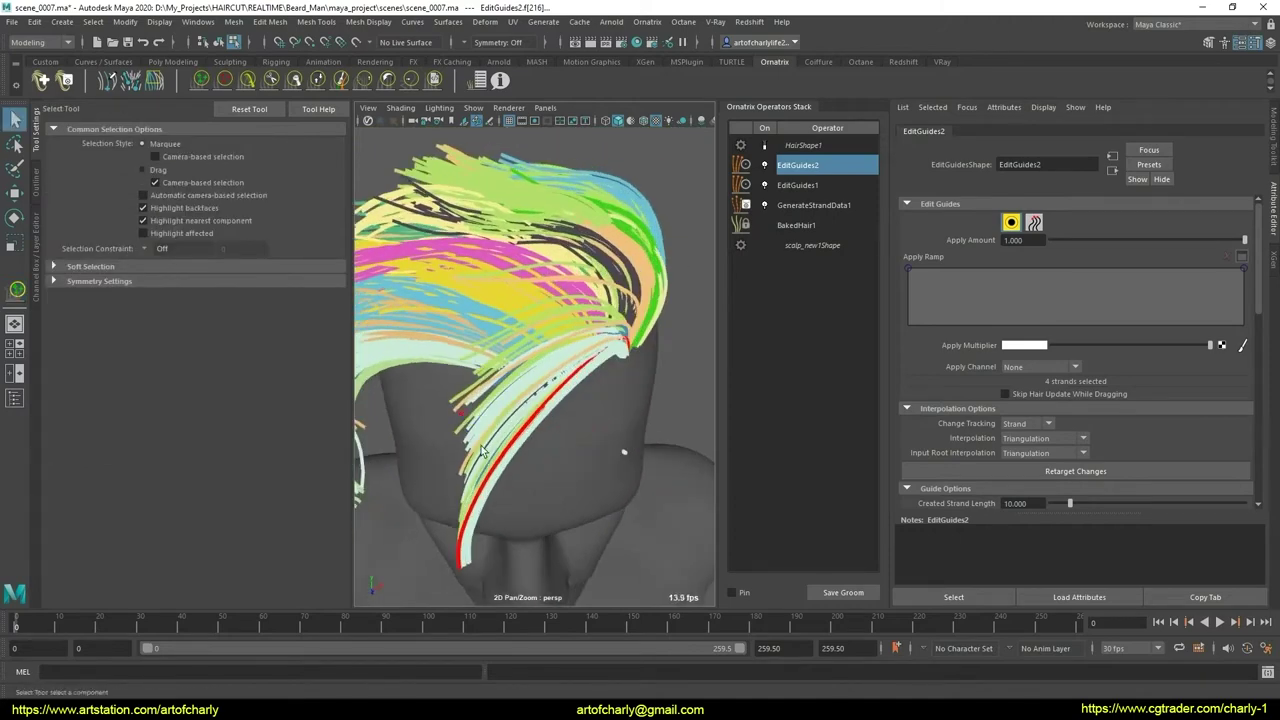
mouse_move(483, 452)
left_mouse_down()
mouse_move(540, 510)
mouse_move(523, 449)
mouse_move(492, 523)
mouse_move(606, 457)
mouse_move(648, 368)
left_mouse_up()
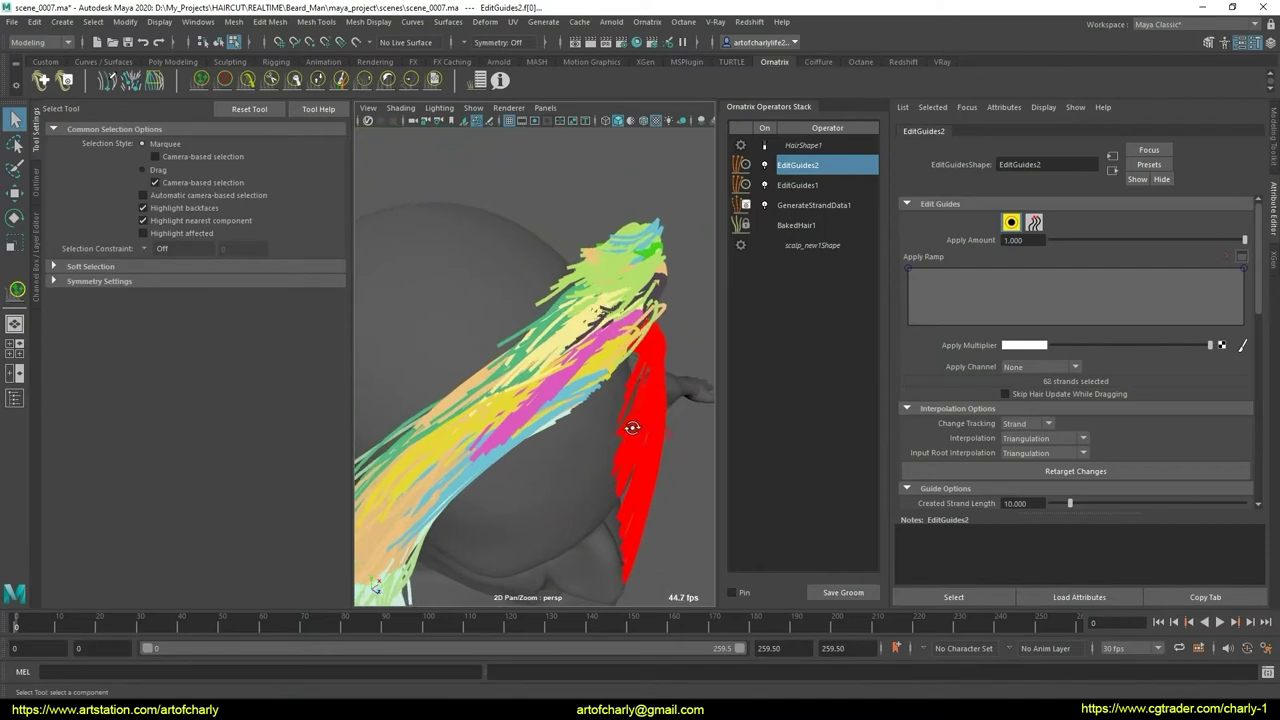
left_click_drag(629, 423, 517, 417, "alt")
mouse_move(517, 417)
right_mouse_down("alt")
mouse_move(578, 404)
mouse_move(563, 363)
right_mouse_up("alt")
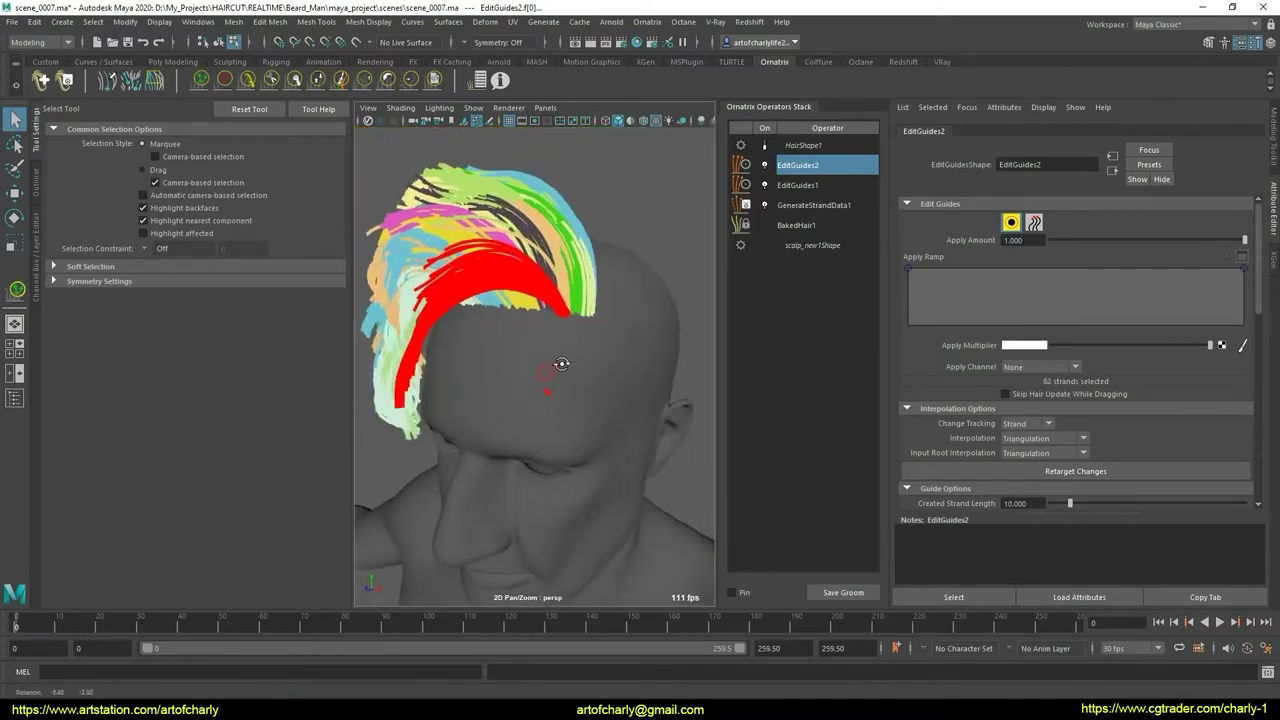
mouse_move(563, 363)
left_mouse_down("alt")
mouse_move(582, 412)
mouse_move(547, 415)
mouse_move(591, 357)
mouse_move(566, 423)
mouse_move(560, 410)
left_mouse_up("alt")
- Brush the red front strands with the user brush to arch over and down the head
left_click(434, 82)
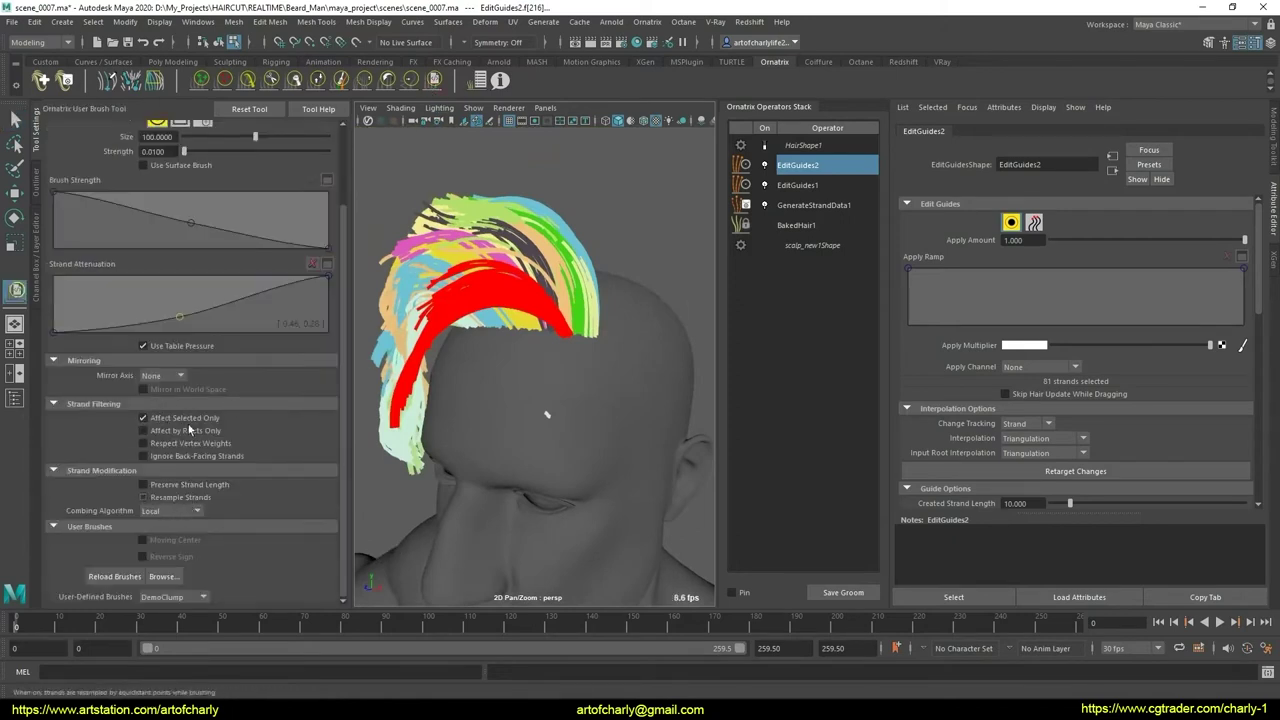
right_click_drag(513, 341, 504, 337, "alt")
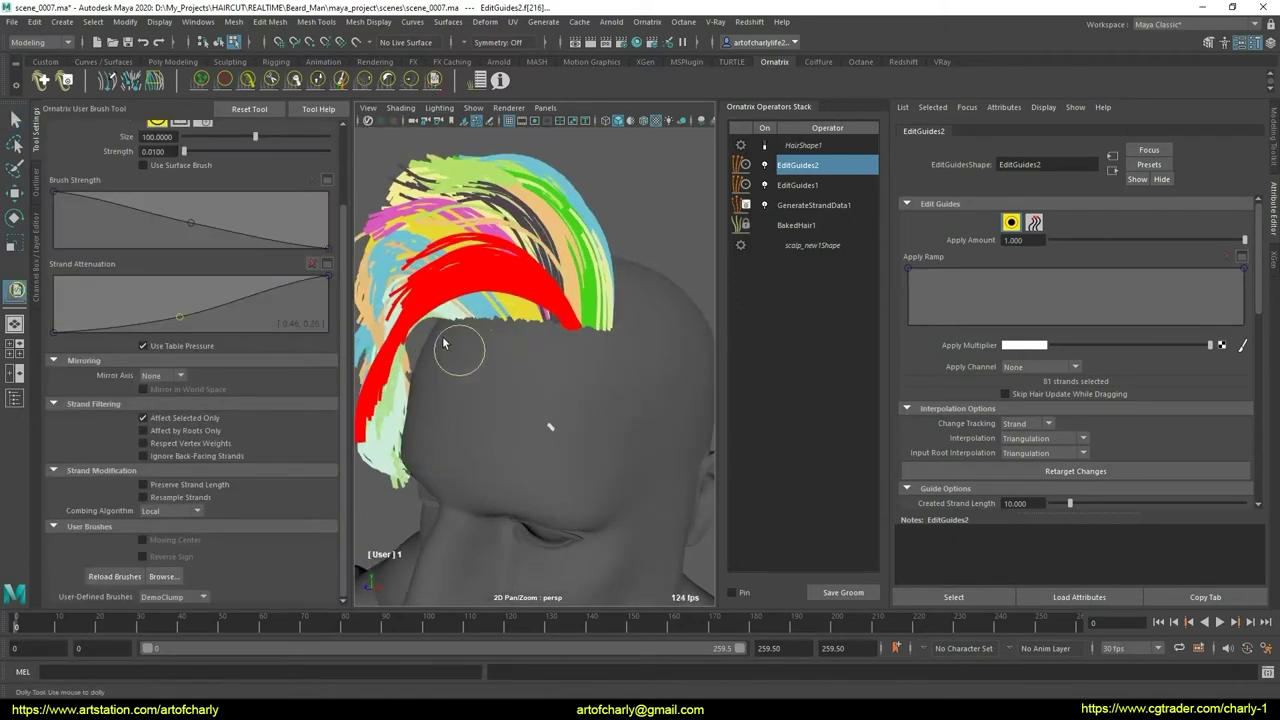
mouse_move(494, 352)
left_mouse_down("alt")
mouse_move(500, 331)
mouse_move(481, 350)
left_mouse_up("alt")
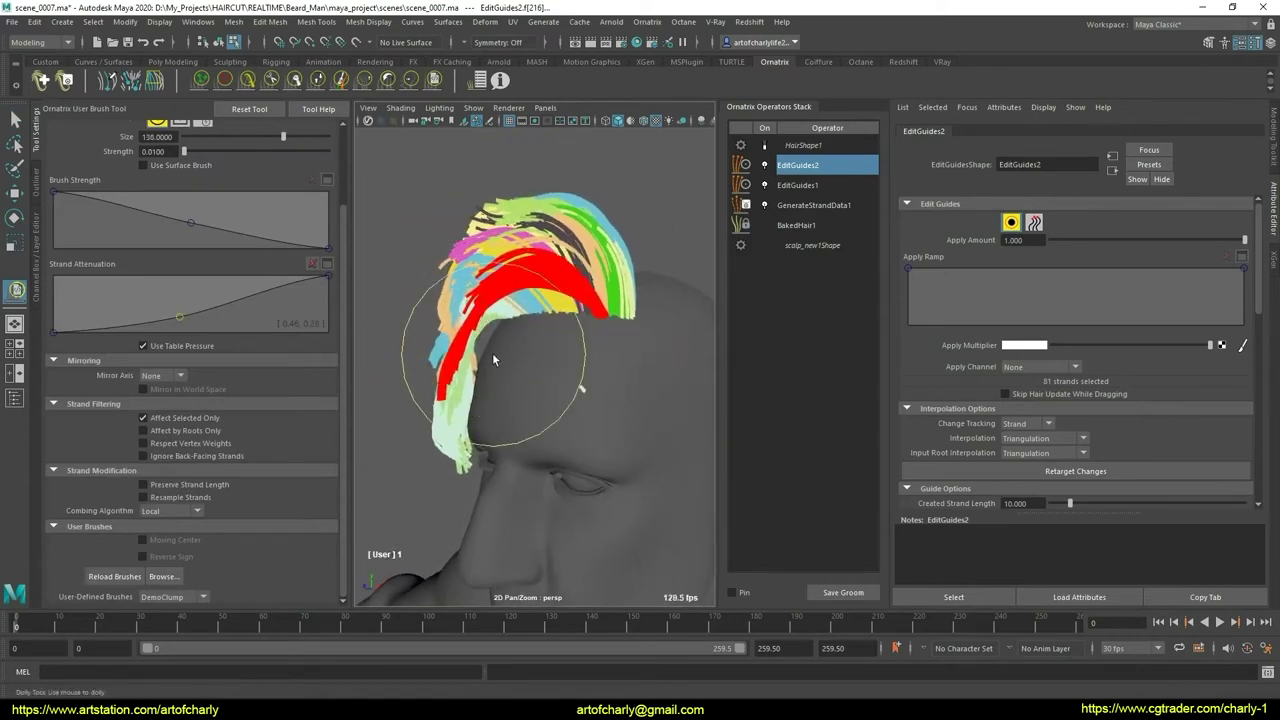
mouse_move(492, 352)
left_mouse_down()
mouse_move(581, 398)
mouse_move(543, 428)
mouse_move(526, 323)
left_mouse_up()
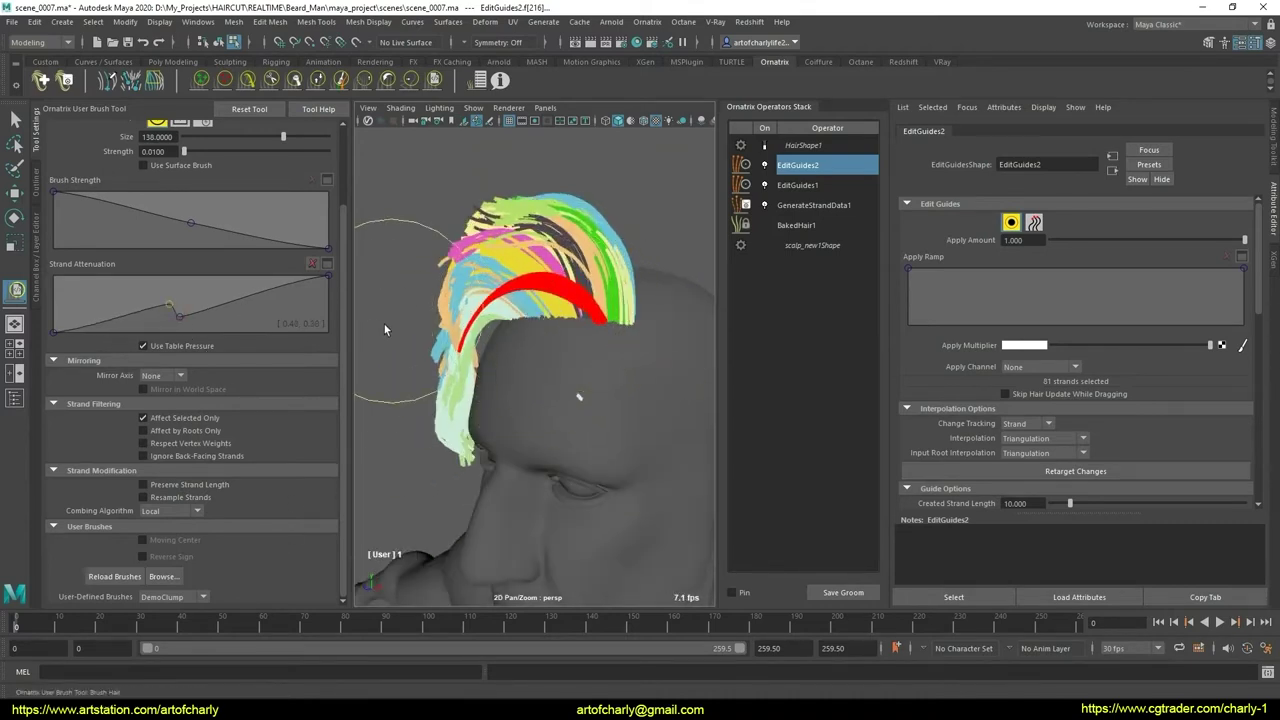
mouse_move(384, 329)
left_mouse_down()
mouse_move(397, 317)
mouse_move(548, 345)
mouse_move(556, 335)
mouse_move(568, 374)
mouse_move(586, 340)
mouse_move(410, 128)
left_mouse_up()
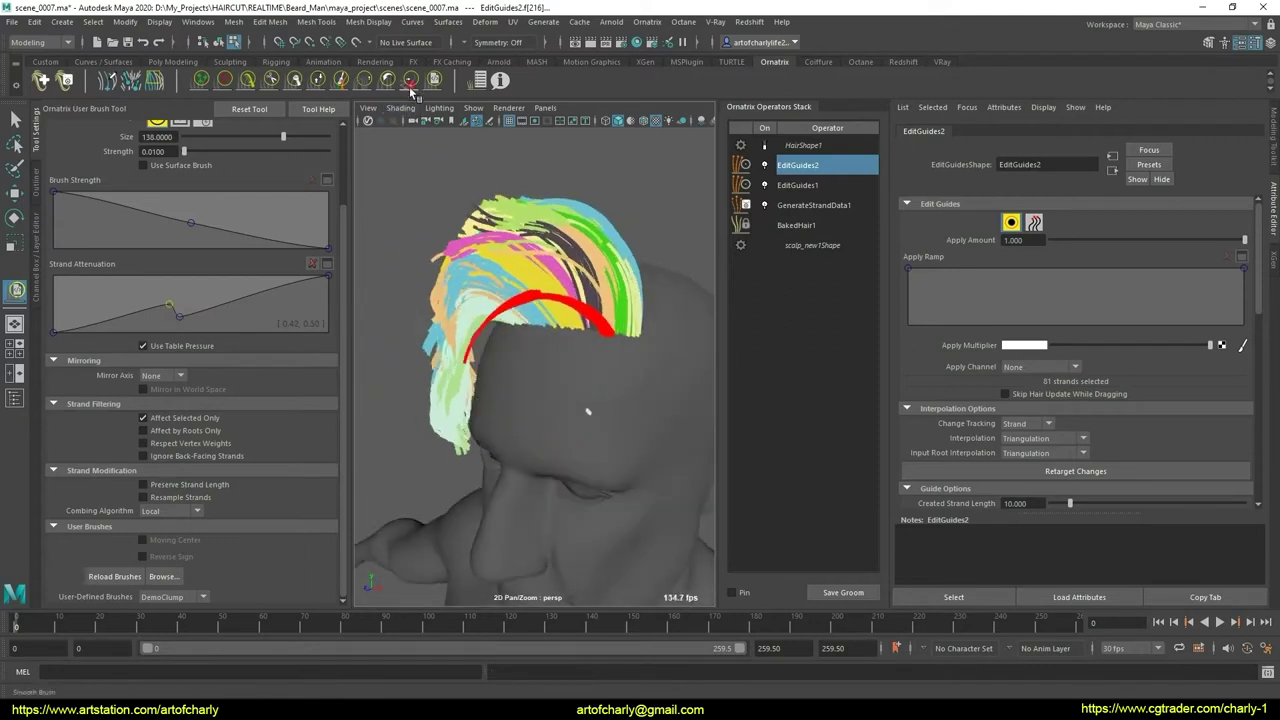
- Pick the smoothing and comb brushes, then preview the groom as shaded blond hair
left_click(410, 86)
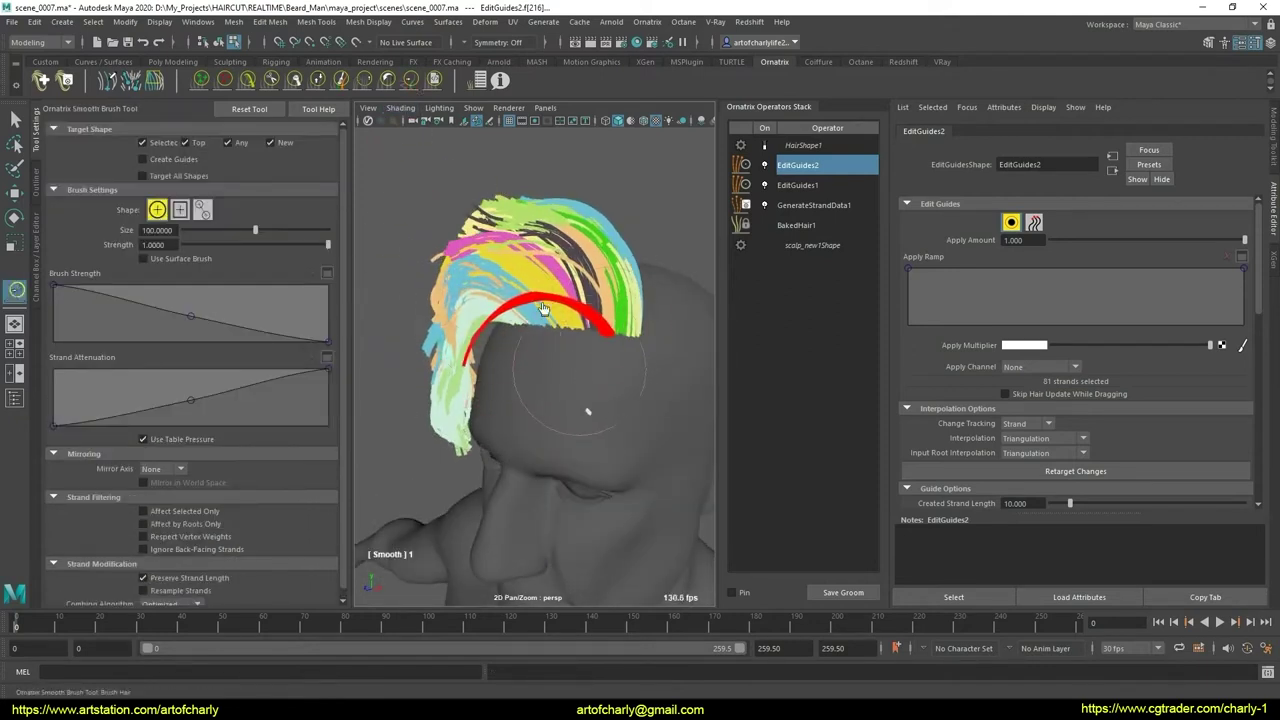
mouse_move(540, 300)
left_mouse_down("alt")
mouse_move(557, 286)
mouse_move(571, 329)
mouse_move(525, 315)
left_mouse_up("alt")
left_click(262, 86)
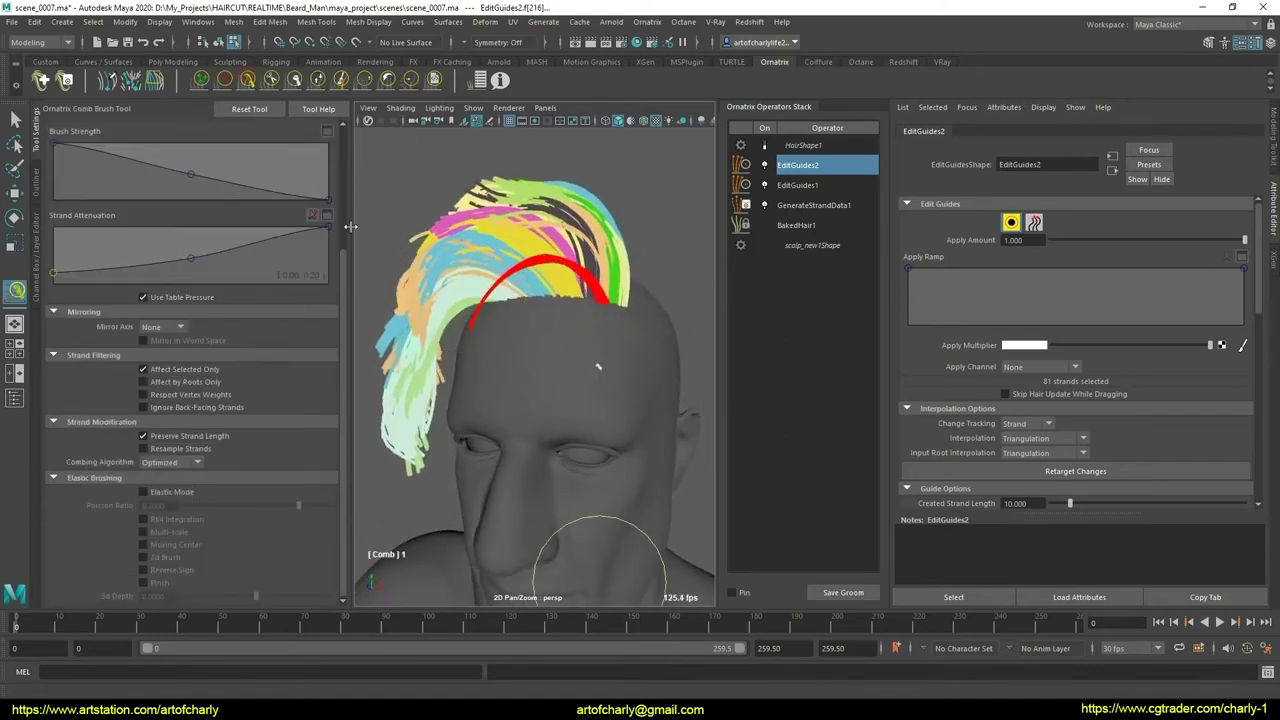
mouse_move(594, 286)
left_mouse_down("alt")
mouse_move(526, 355)
mouse_move(586, 366)
mouse_move(566, 380)
mouse_move(571, 337)
mouse_move(606, 400)
mouse_move(523, 349)
mouse_move(456, 377)
left_mouse_up("alt")
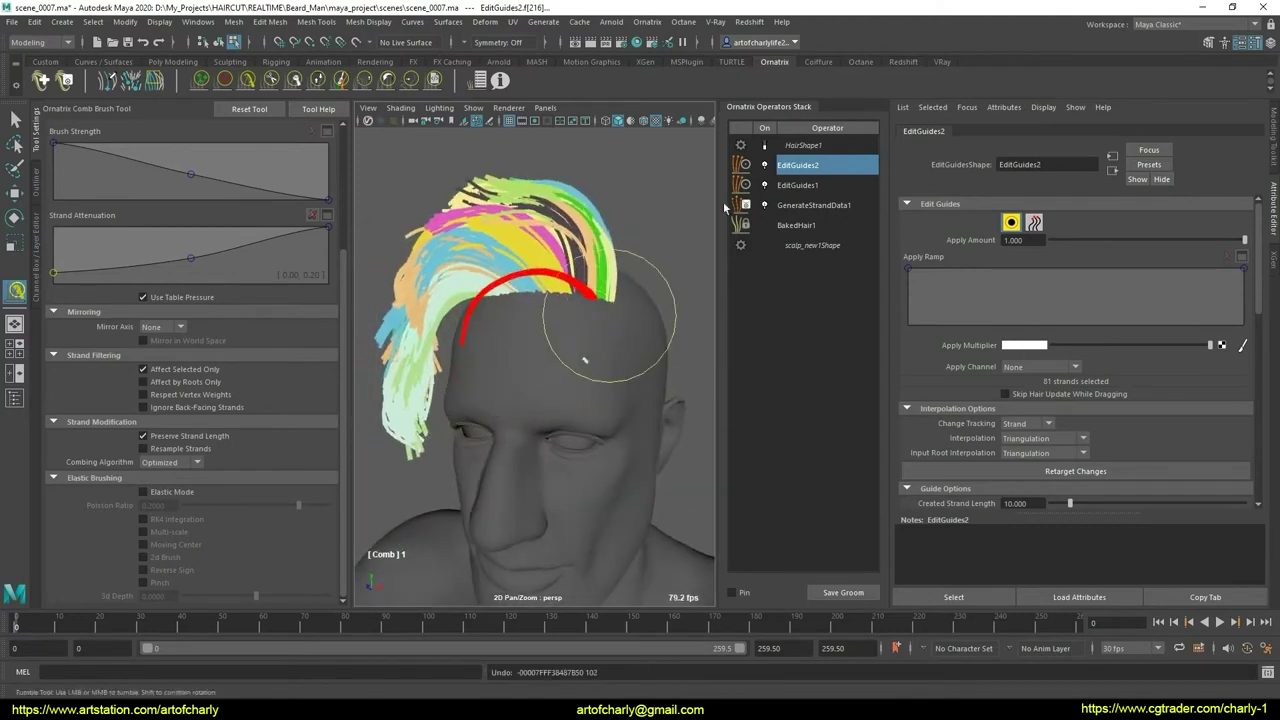
left_click(762, 147)
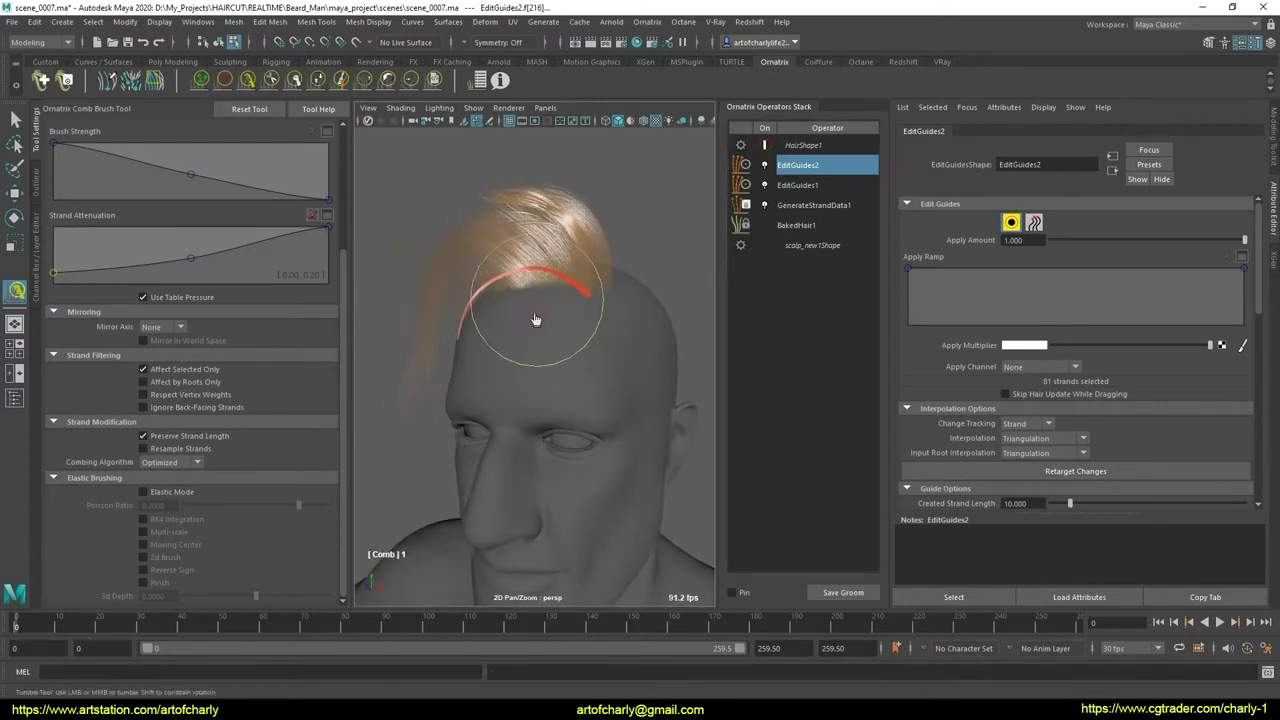
mouse_move(535, 320)
left_mouse_down("alt")
mouse_move(563, 346)
mouse_move(606, 326)
mouse_move(588, 316)
left_mouse_up("alt")
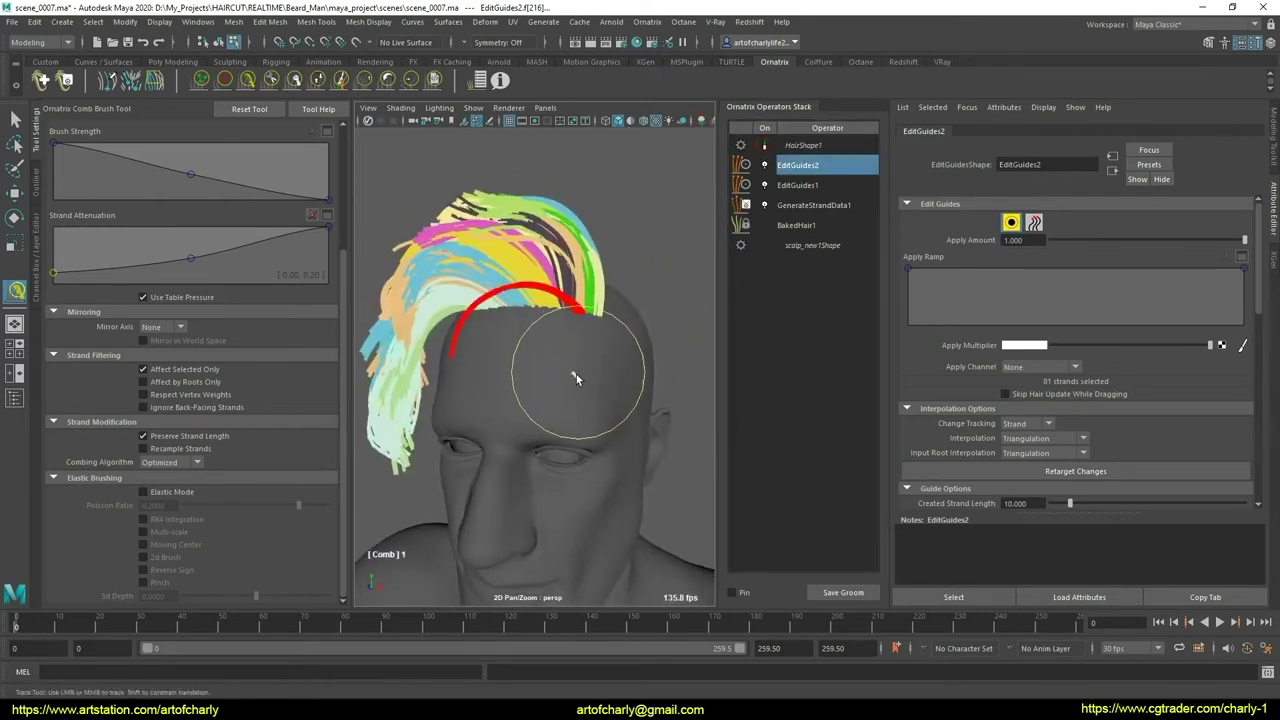
left_click_drag(590, 366, 563, 383, "alt")
- Clear the guide selection and select the single guide arching over the crown
key("q")
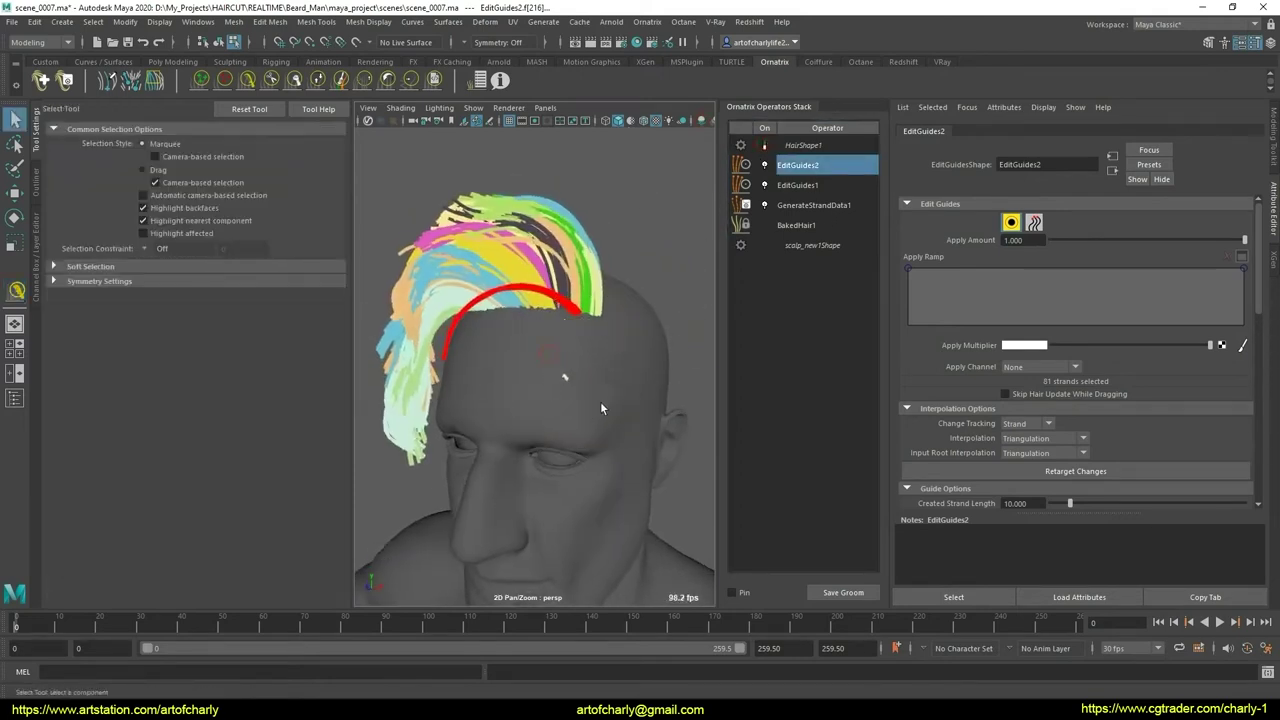
scroll(1153, 427, "down", 2)
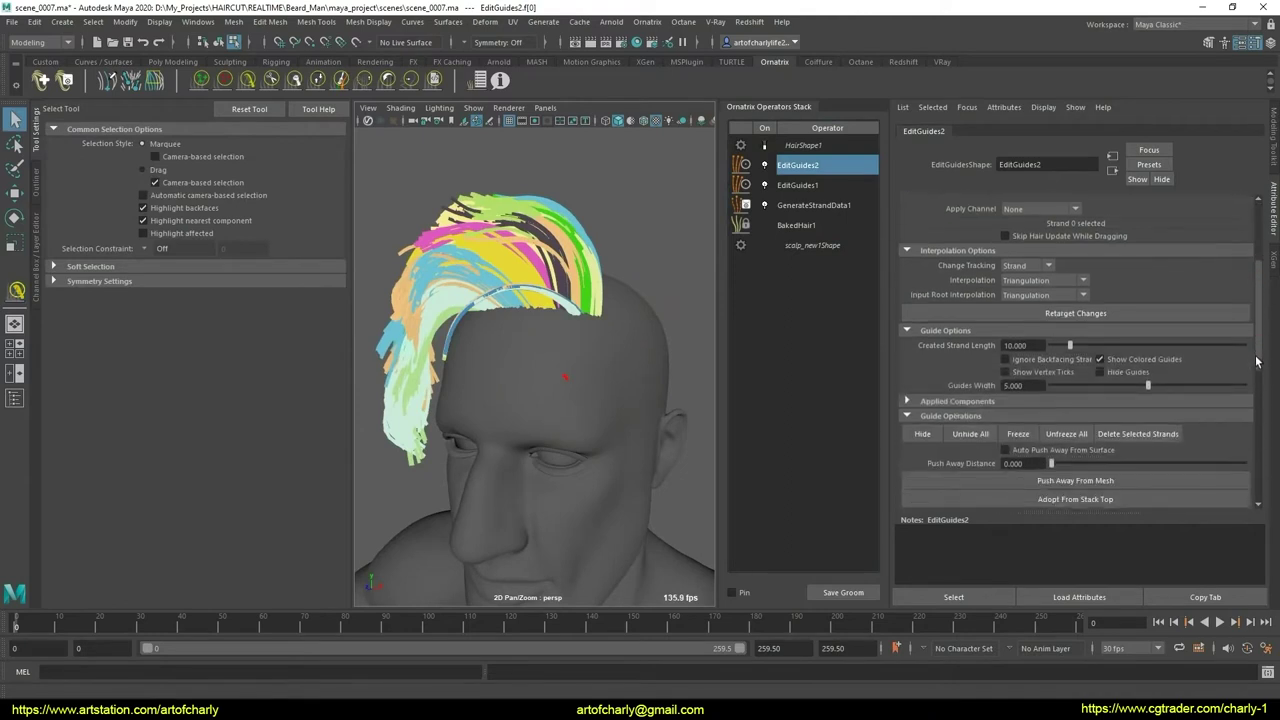
scroll(1153, 427, "down", 2)
left_click(1153, 427)
mouse_move(620, 390)
left_mouse_down("alt")
mouse_move(634, 394)
mouse_move(566, 400)
left_mouse_up("alt")
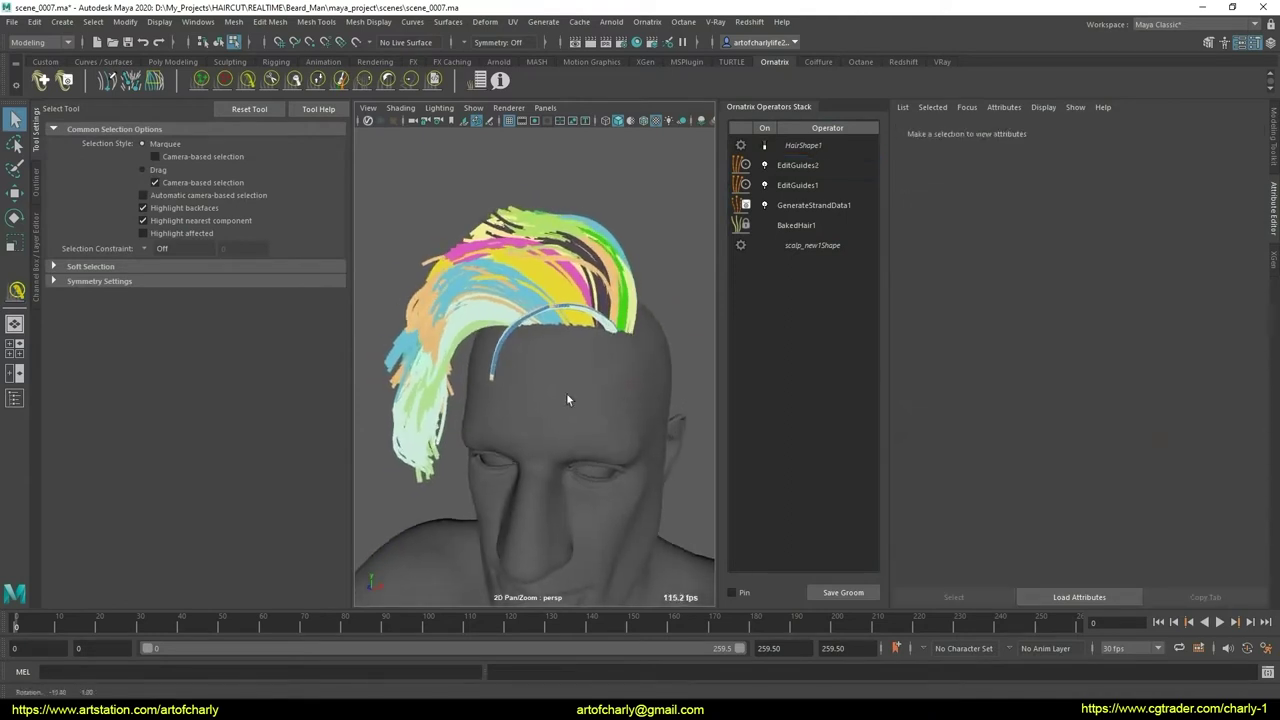
left_click(560, 310)
left_click_drag(560, 310, 590, 310, "alt")
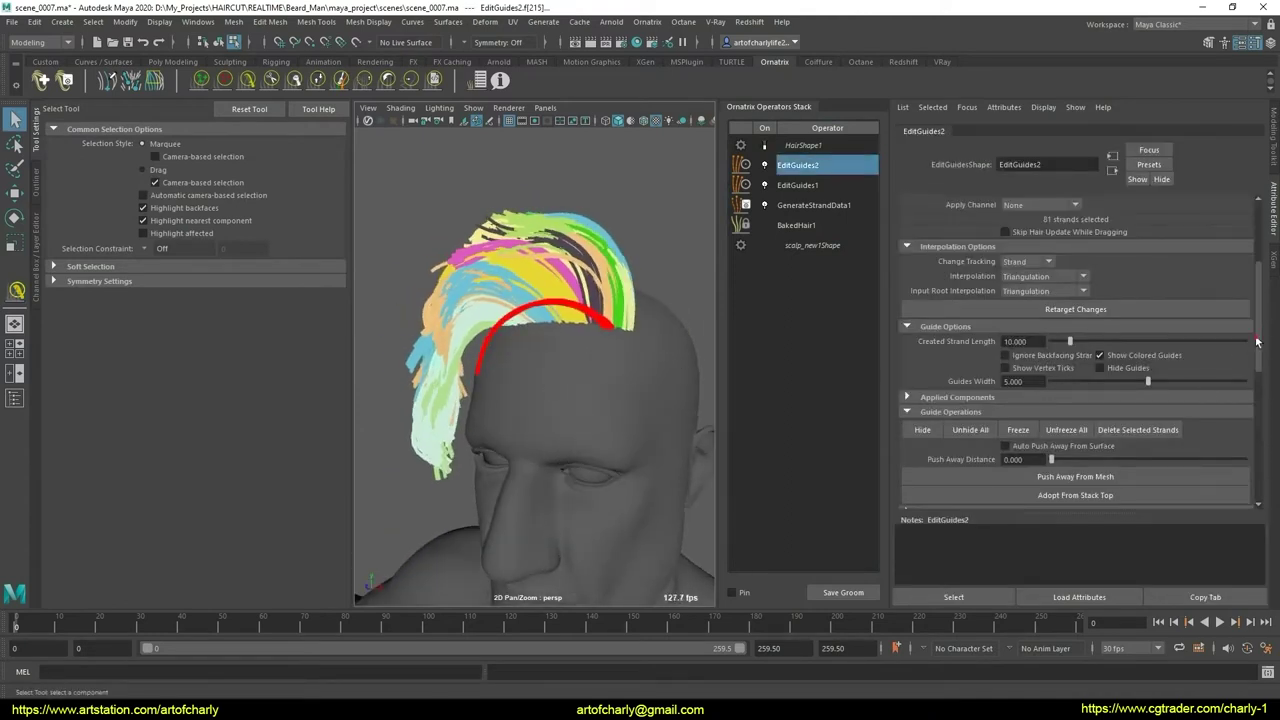
left_click_drag(1257, 342, 1258, 481)
- Turn on strand groups and assign the arched guide to group 241
left_click(947, 321)
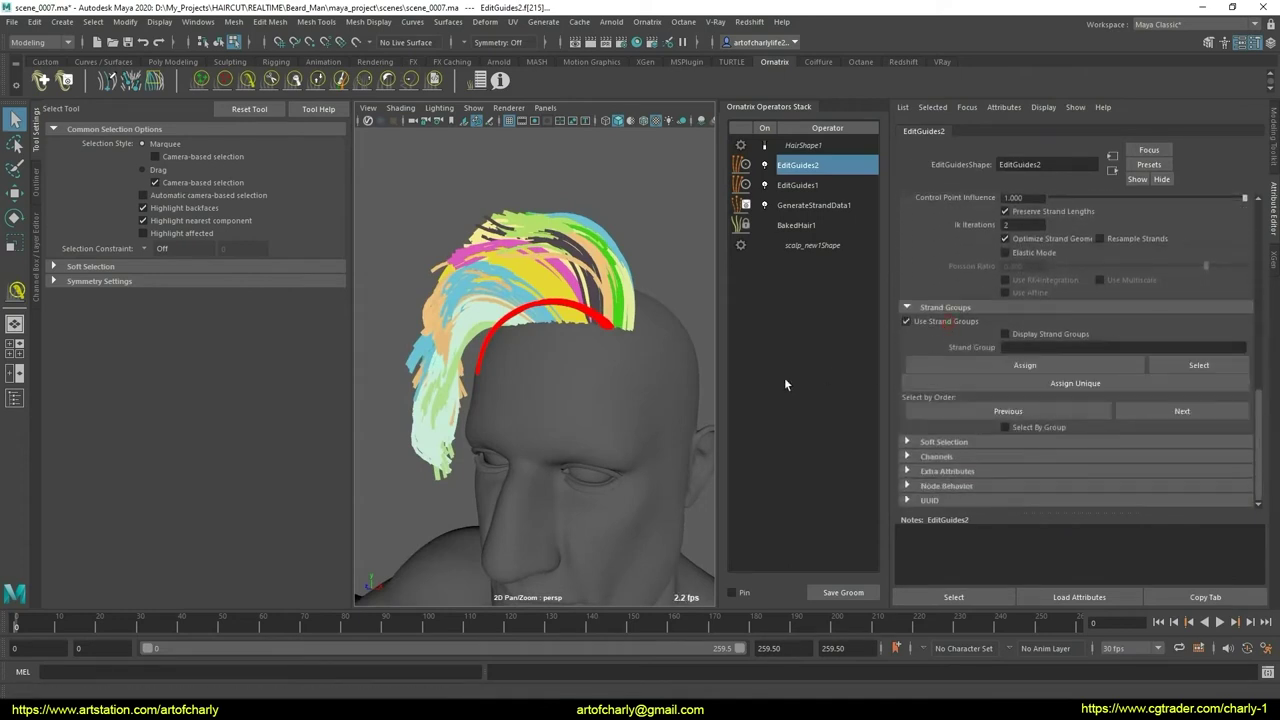
left_click_drag(505, 399, 475, 368, "alt")
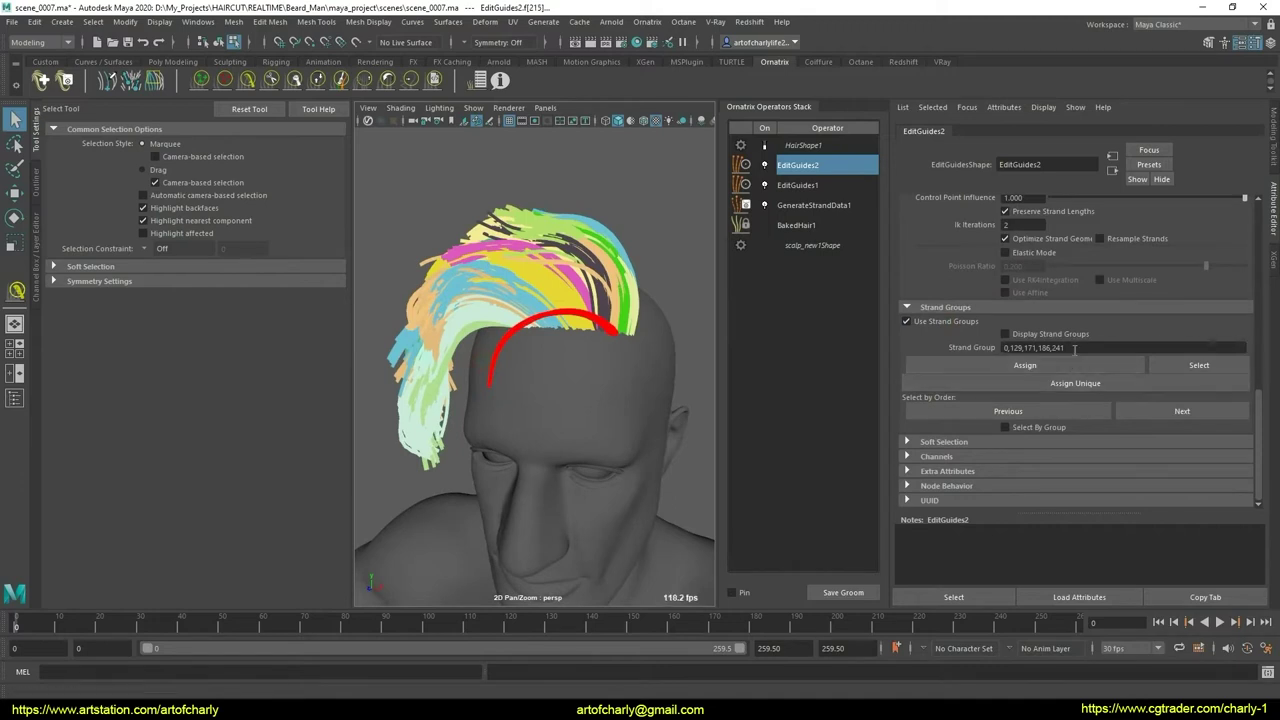
type("2")
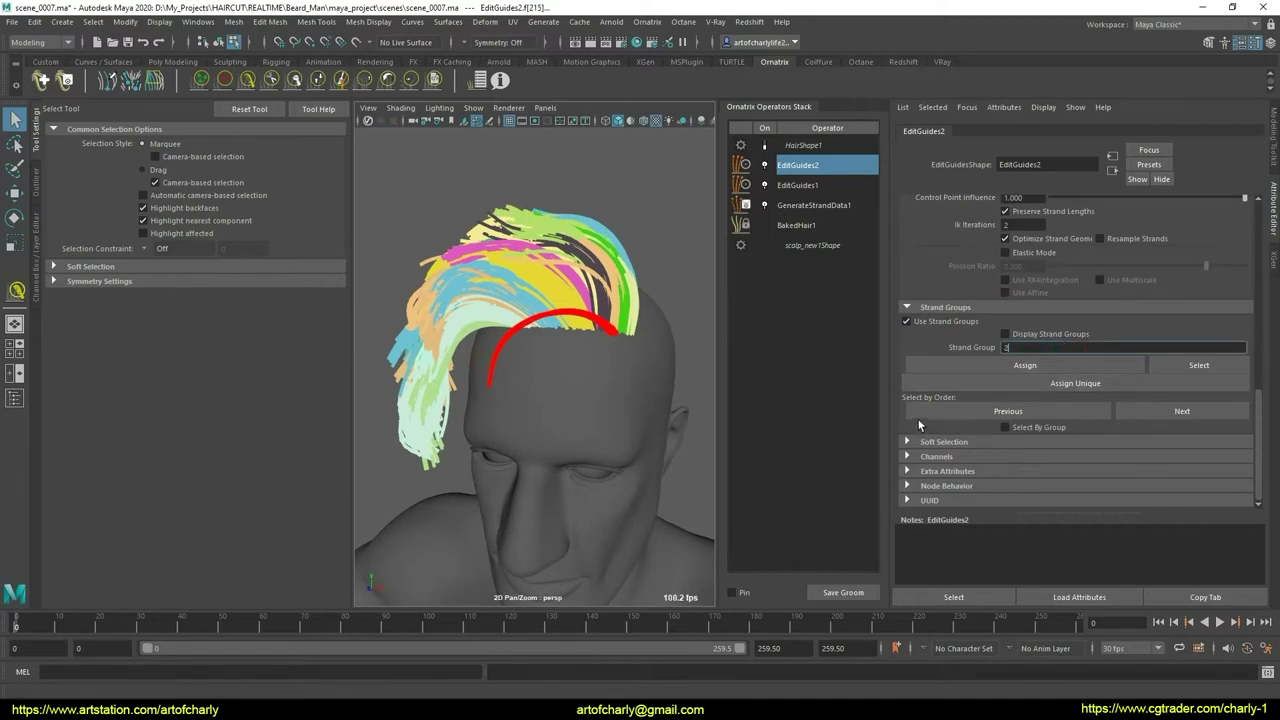
type("41")
key("Return")
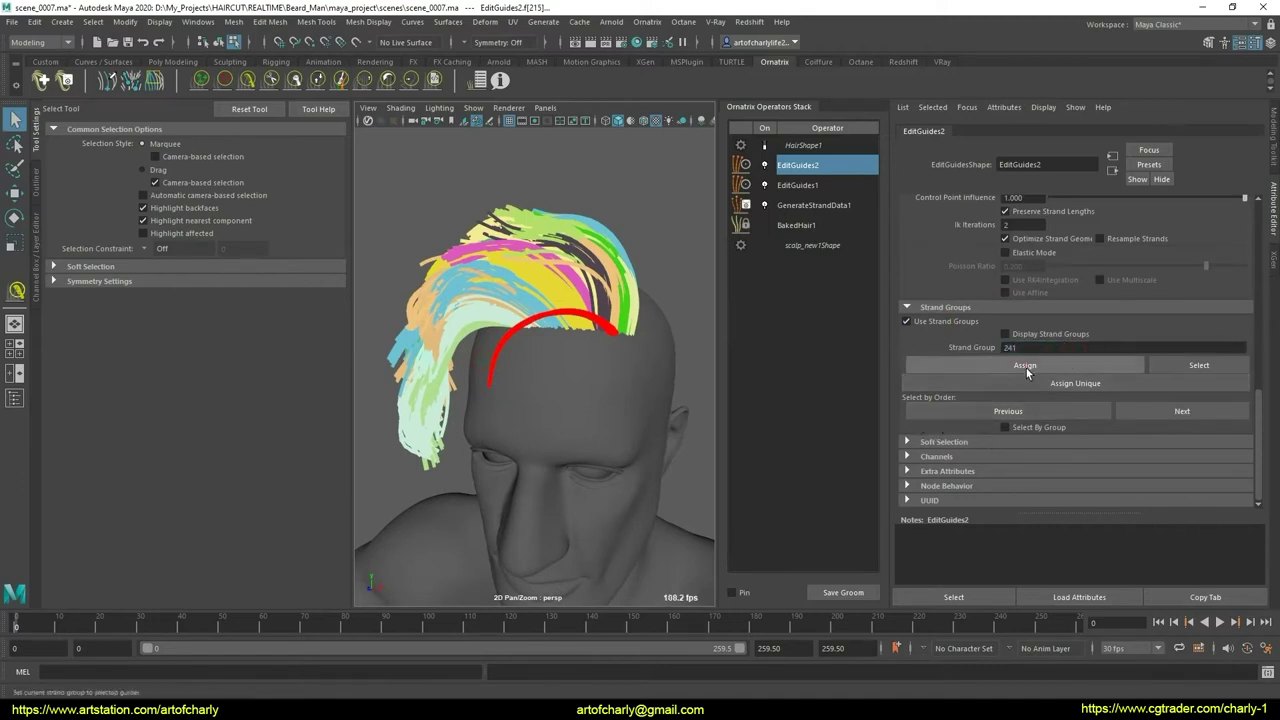
left_click(511, 335)
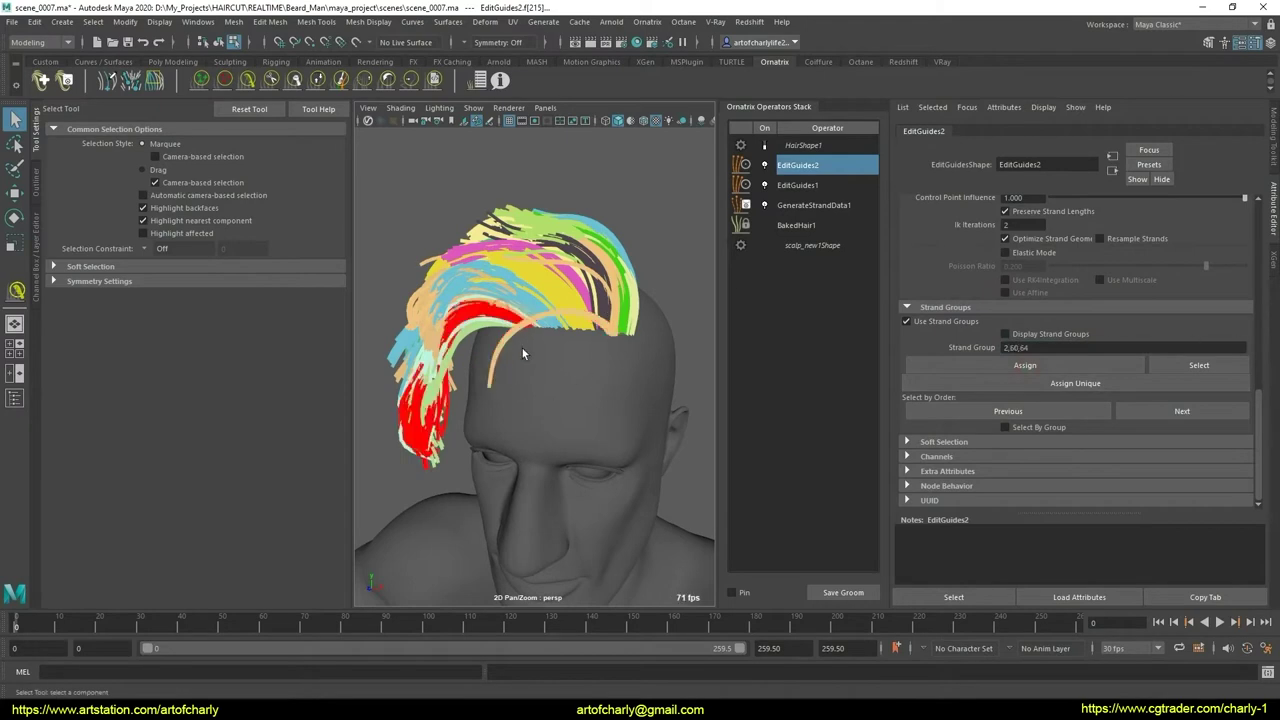
left_click_drag(564, 368, 544, 377, "alt")
mouse_move(540, 421)
left_mouse_down("alt")
mouse_move(602, 377)
mouse_move(592, 403)
left_mouse_up("alt")
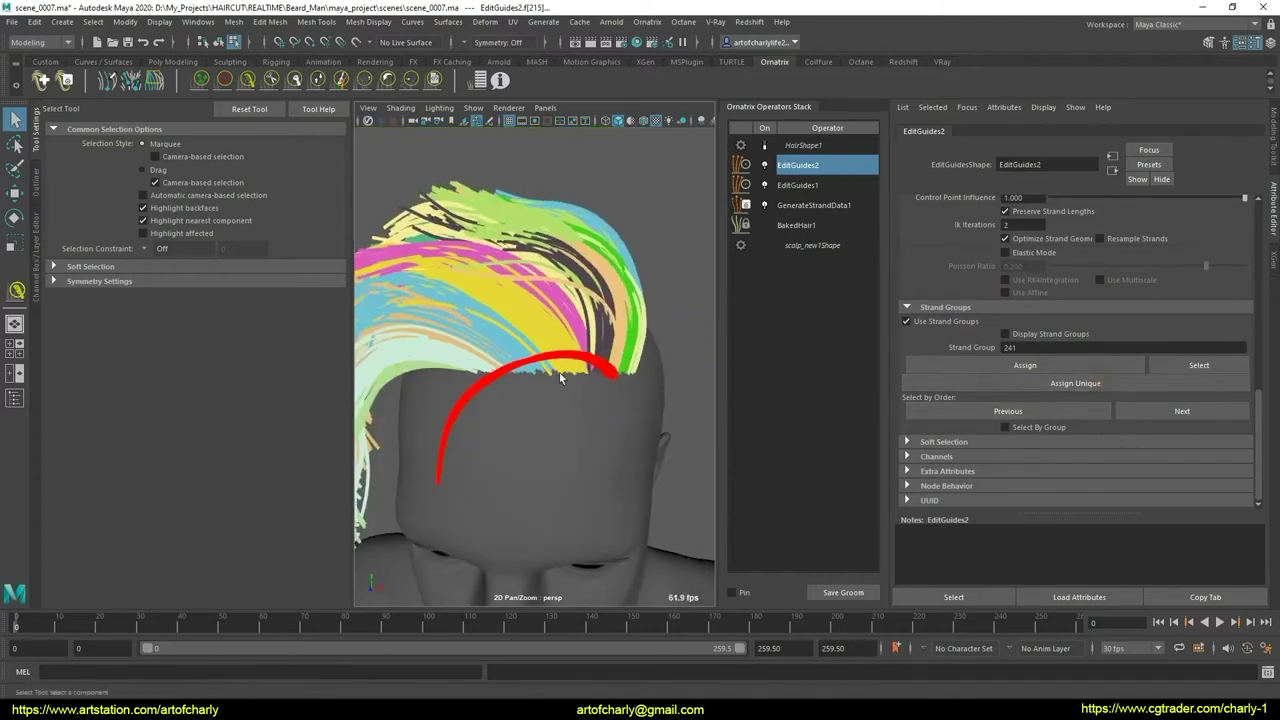
- Select several other guides, including the long orange one, to check their groups
left_click(638, 416)
left_click_drag(638, 416, 495, 427, "alt")
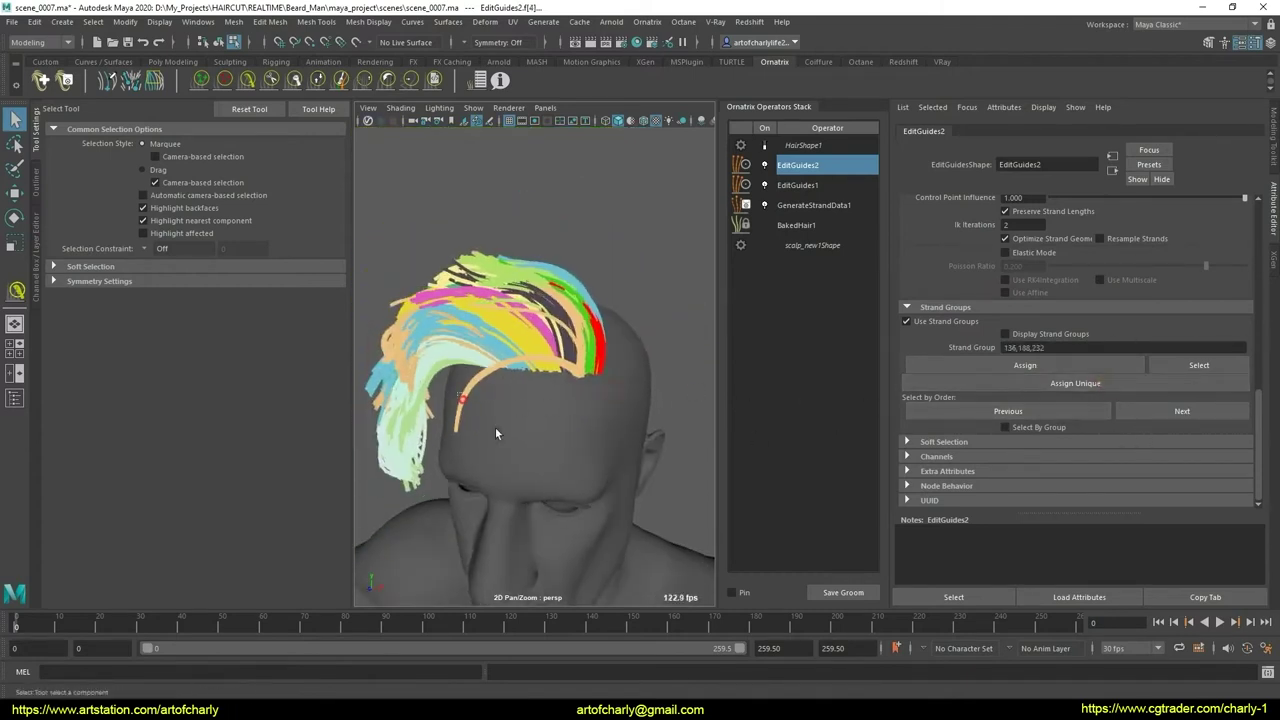
left_click(607, 368)
mouse_move(607, 368)
left_mouse_down("alt")
mouse_move(645, 404)
mouse_move(507, 426)
left_mouse_up("alt")
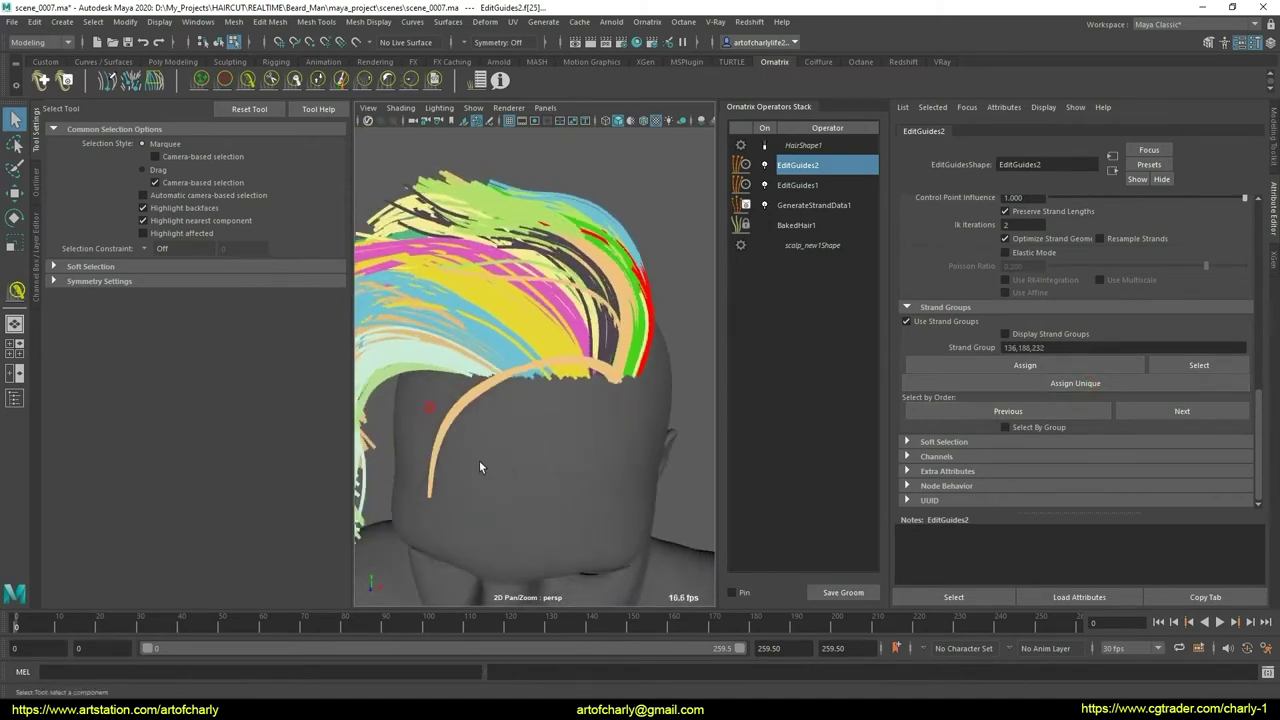
left_click(598, 370)
- Enable Select By Group so picking a guide selects its whole group
scroll(645, 420, "up", 3)
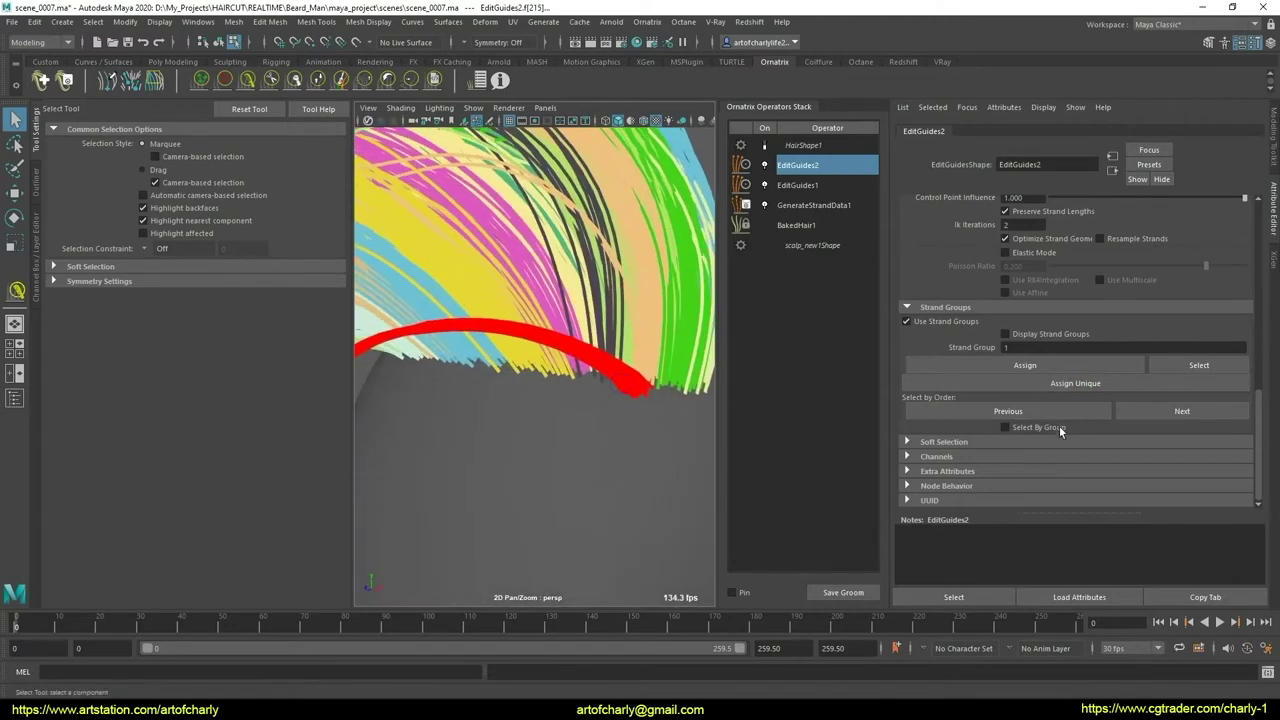
left_click(649, 365)
scroll(664, 413, "down", 5)
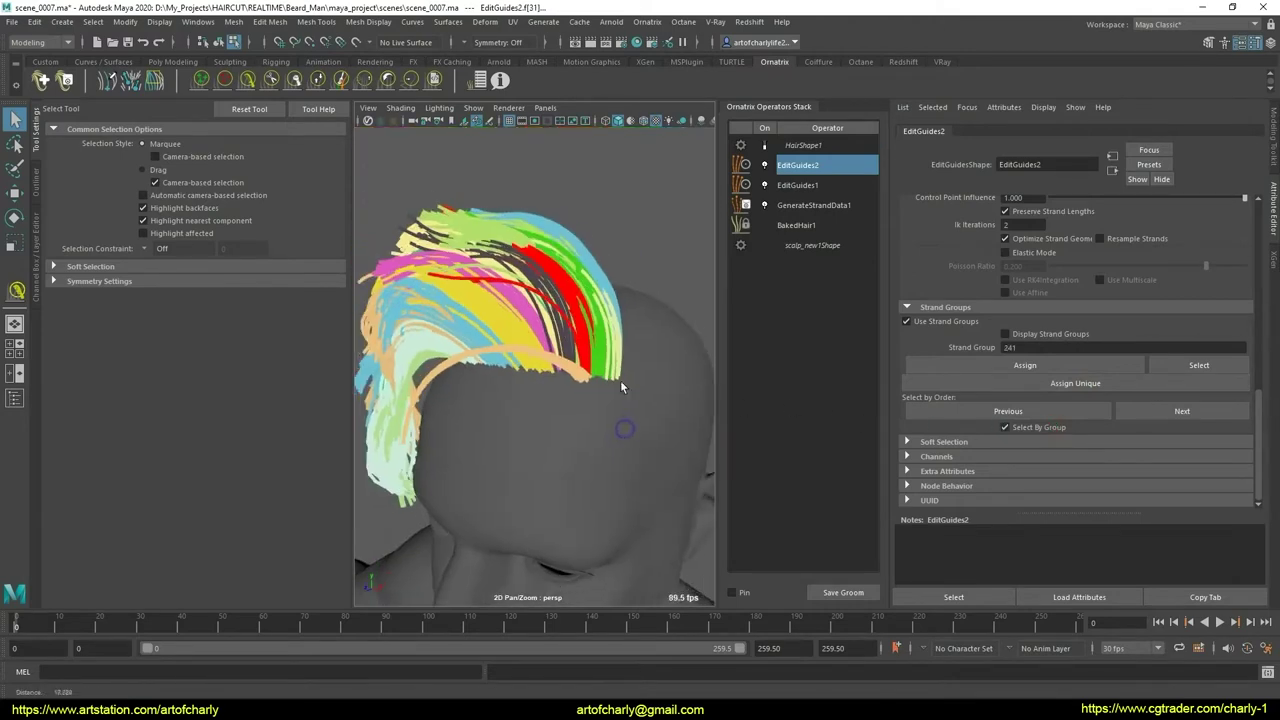
mouse_move(620, 380)
left_mouse_down("alt")
mouse_move(652, 392)
mouse_move(638, 395)
left_mouse_up("alt")
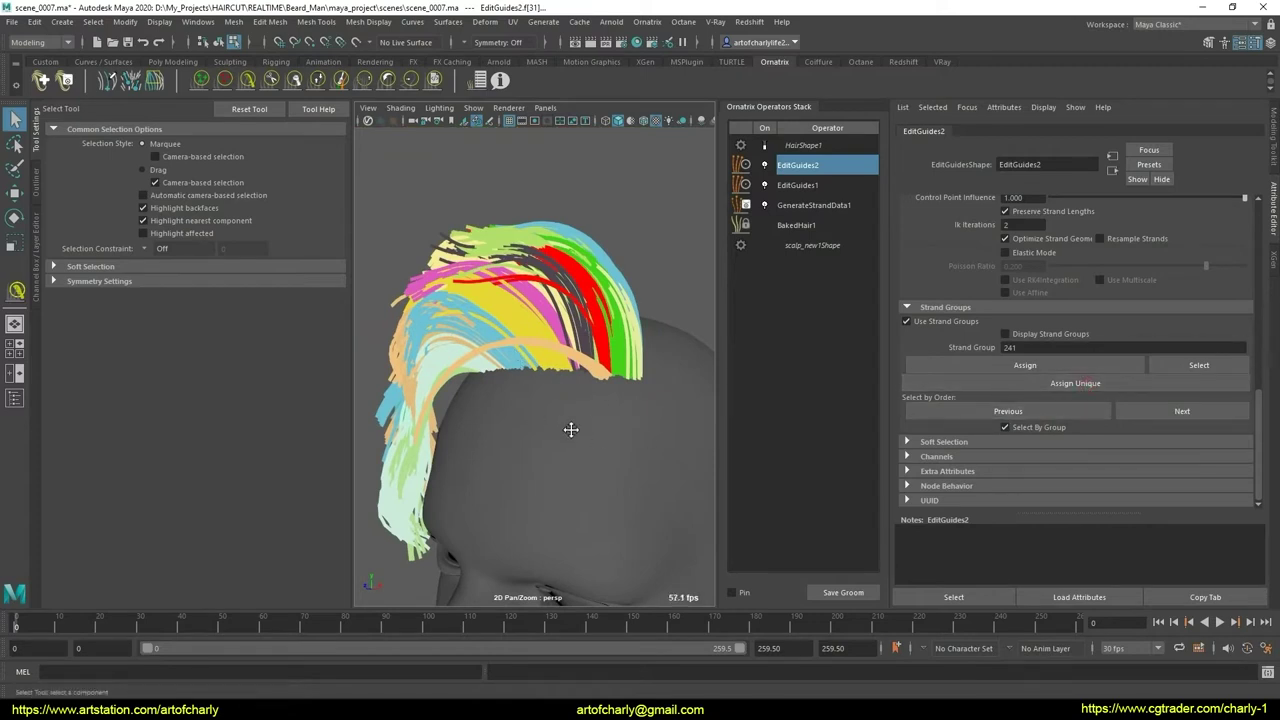
left_click_drag(571, 429, 524, 453, "alt")
left_click_drag(606, 429, 598, 406, "alt")
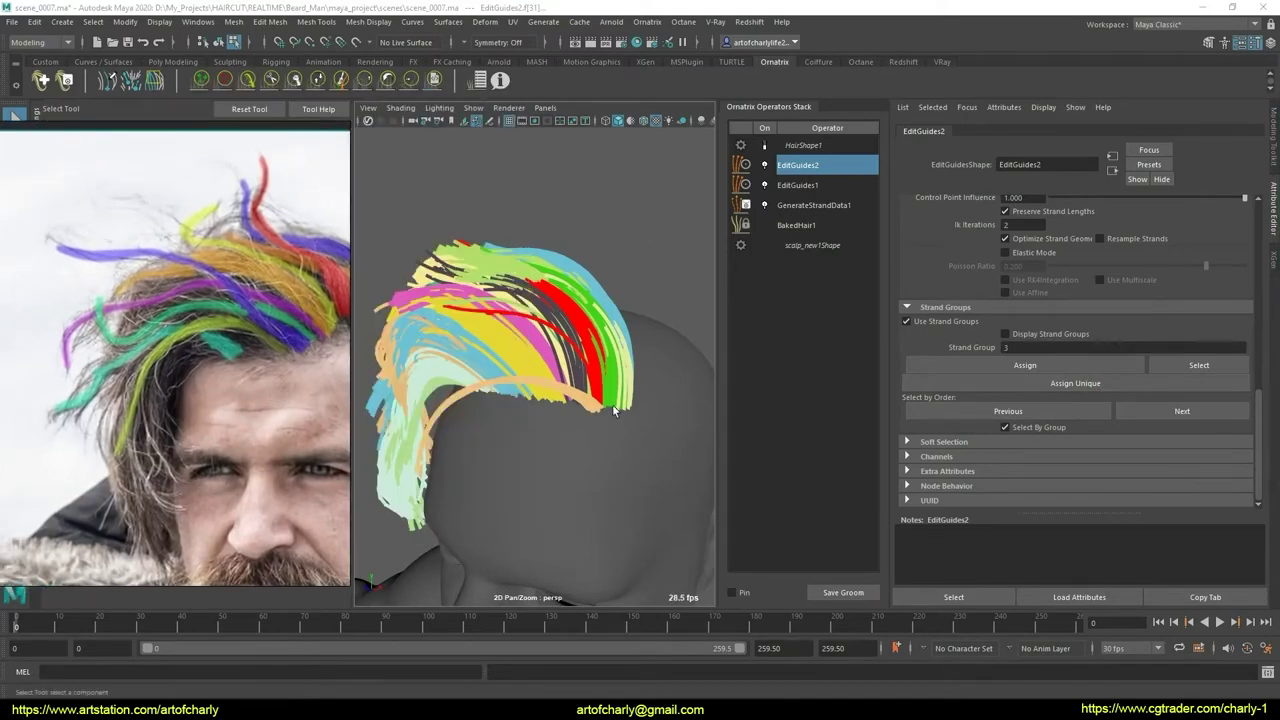
- Comb the guide strands while checking the hair from front and rear angles
mouse_move(614, 410)
left_mouse_down("alt")
mouse_move(643, 394)
mouse_move(551, 329)
mouse_move(531, 337)
mouse_move(558, 352)
mouse_move(643, 337)
mouse_move(609, 349)
left_mouse_up("alt")
left_click(250, 80)
right_click_drag(609, 349, 599, 342, "alt")
mouse_move(599, 342)
left_mouse_down("alt")
mouse_move(600, 329)
mouse_move(586, 343)
mouse_move(619, 289)
left_mouse_up("alt")
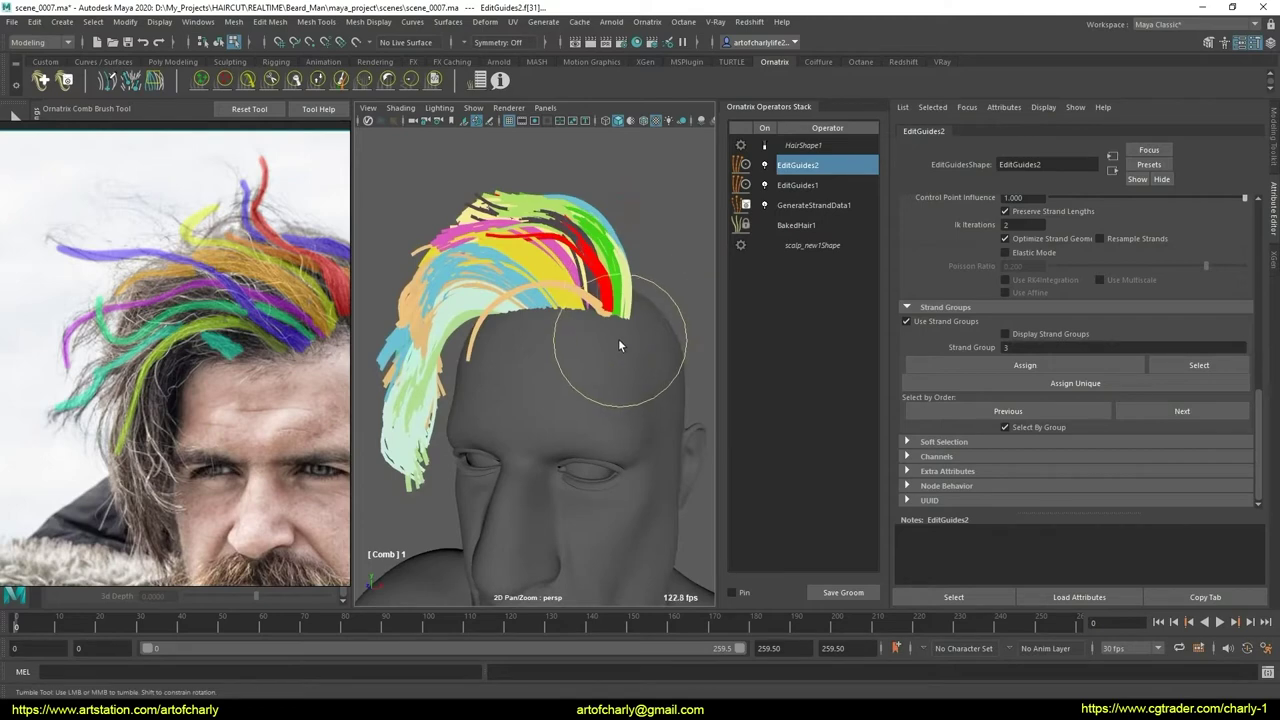
scroll(218, 429, "up", 2)
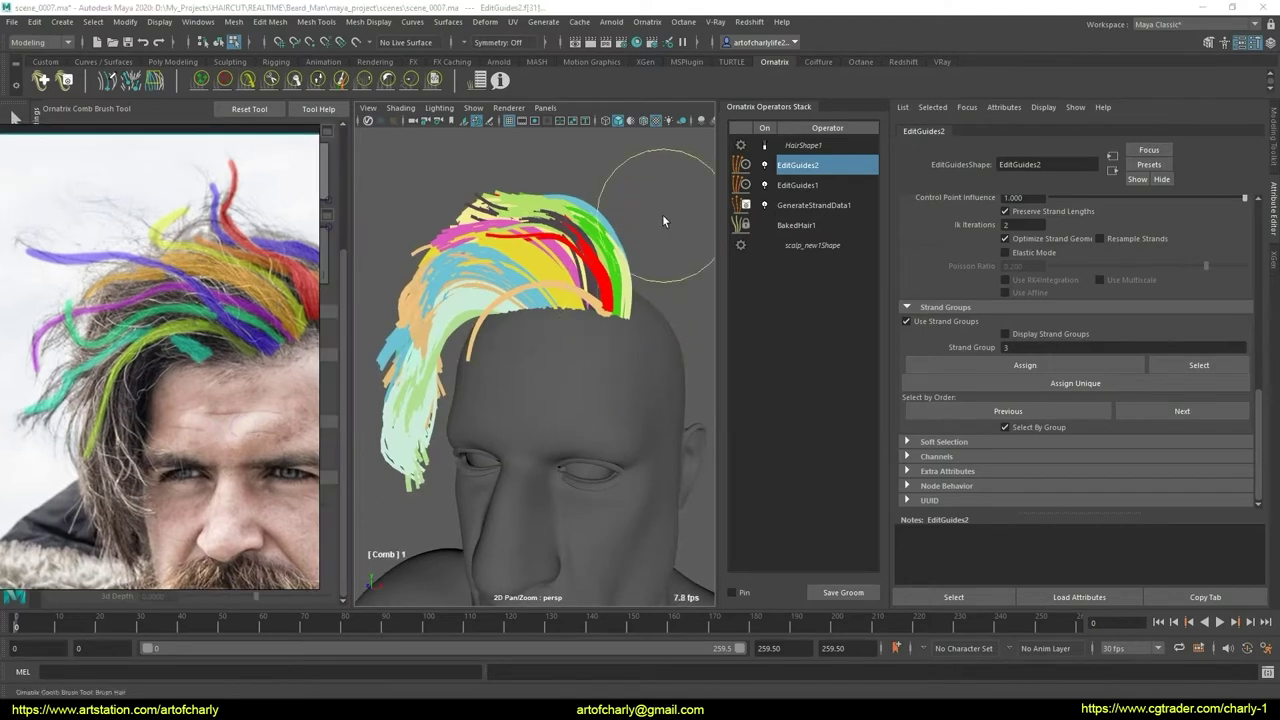
left_click_drag(606, 341, 548, 335, "alt")
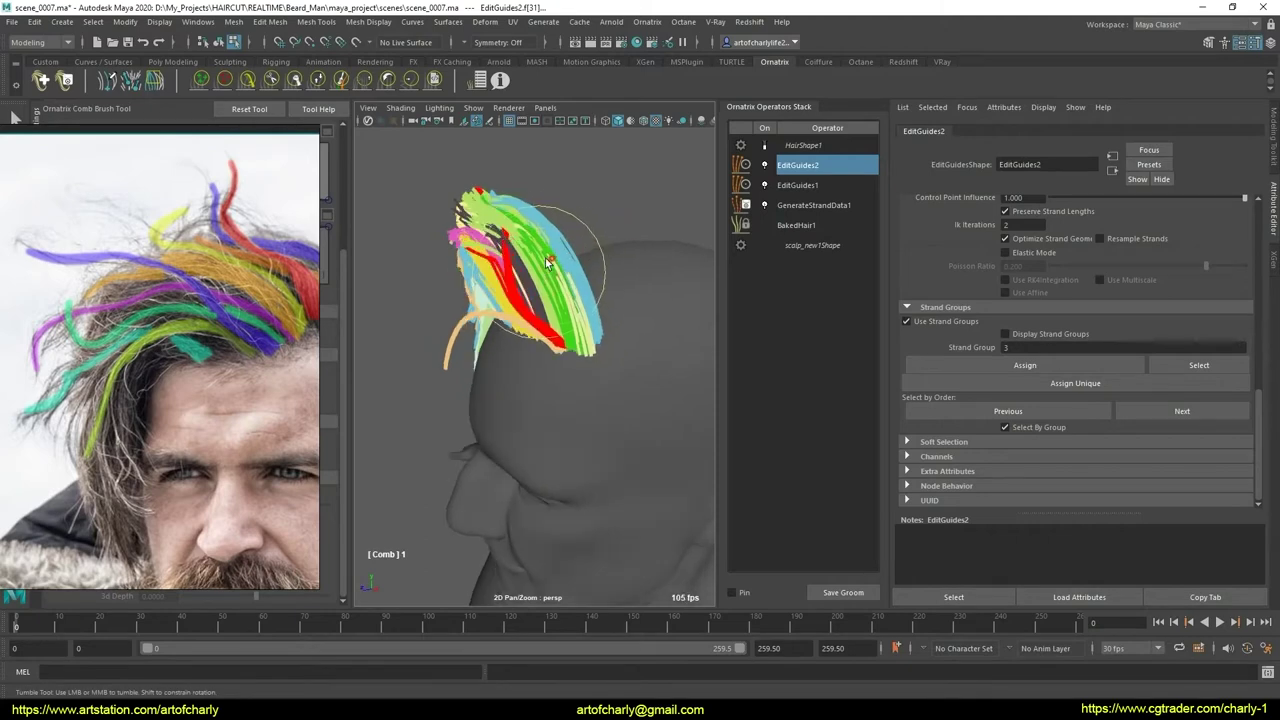
mouse_move(553, 250)
left_mouse_down("alt")
mouse_move(572, 284)
mouse_move(532, 264)
mouse_move(522, 242)
mouse_move(492, 283)
left_mouse_up("alt")
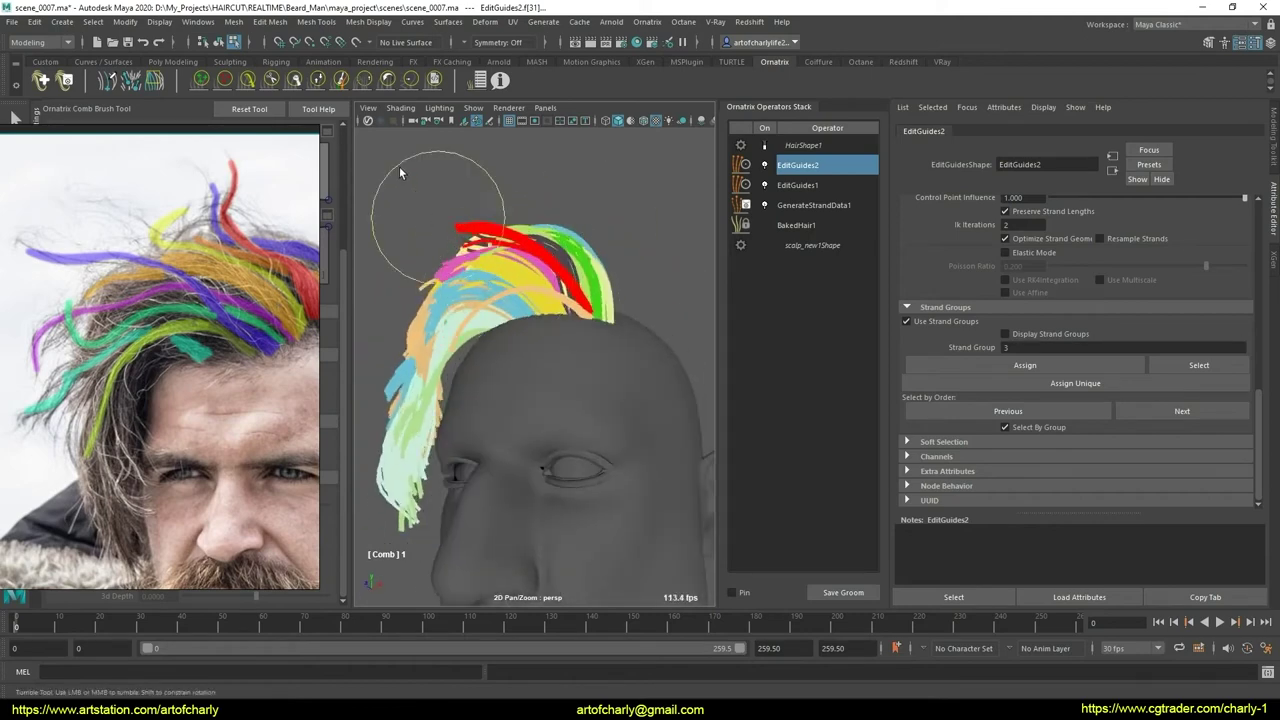
- Lengthen the red strands toward the left with the GrowShrink brush
left_click(318, 80)
left_click_drag(414, 186, 515, 270, "alt")
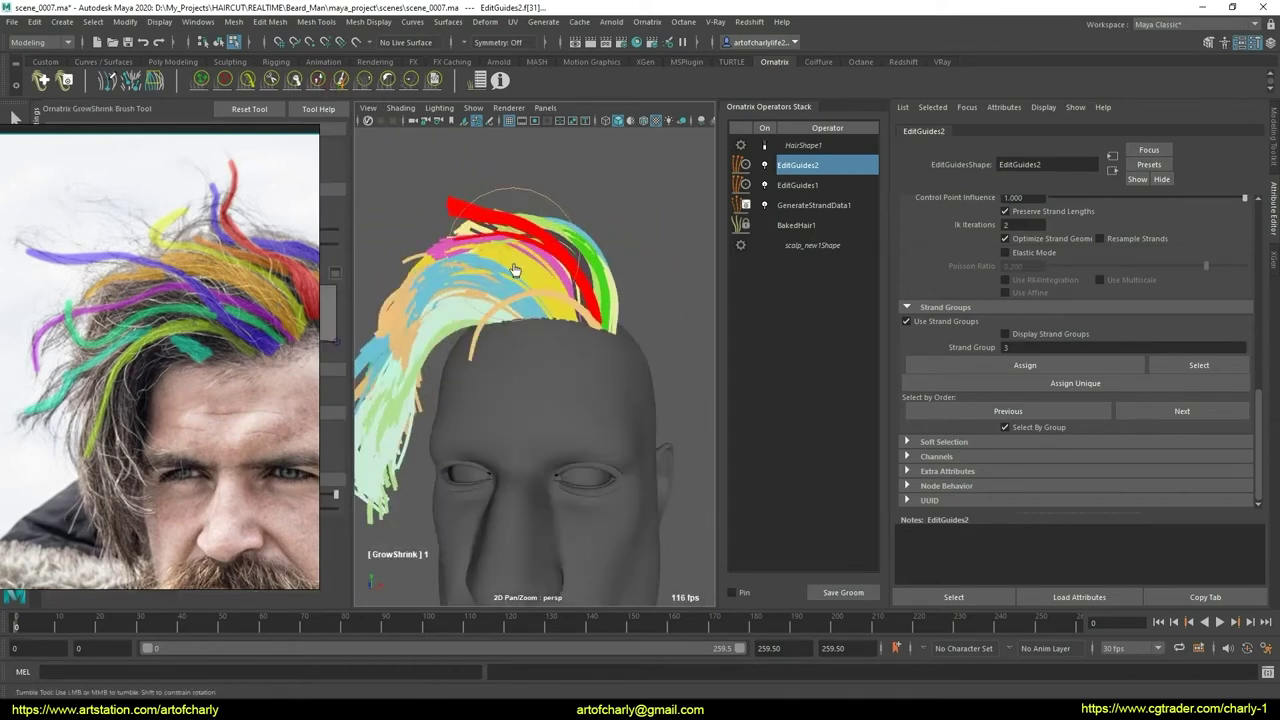
left_click_drag(465, 220, 470, 216)
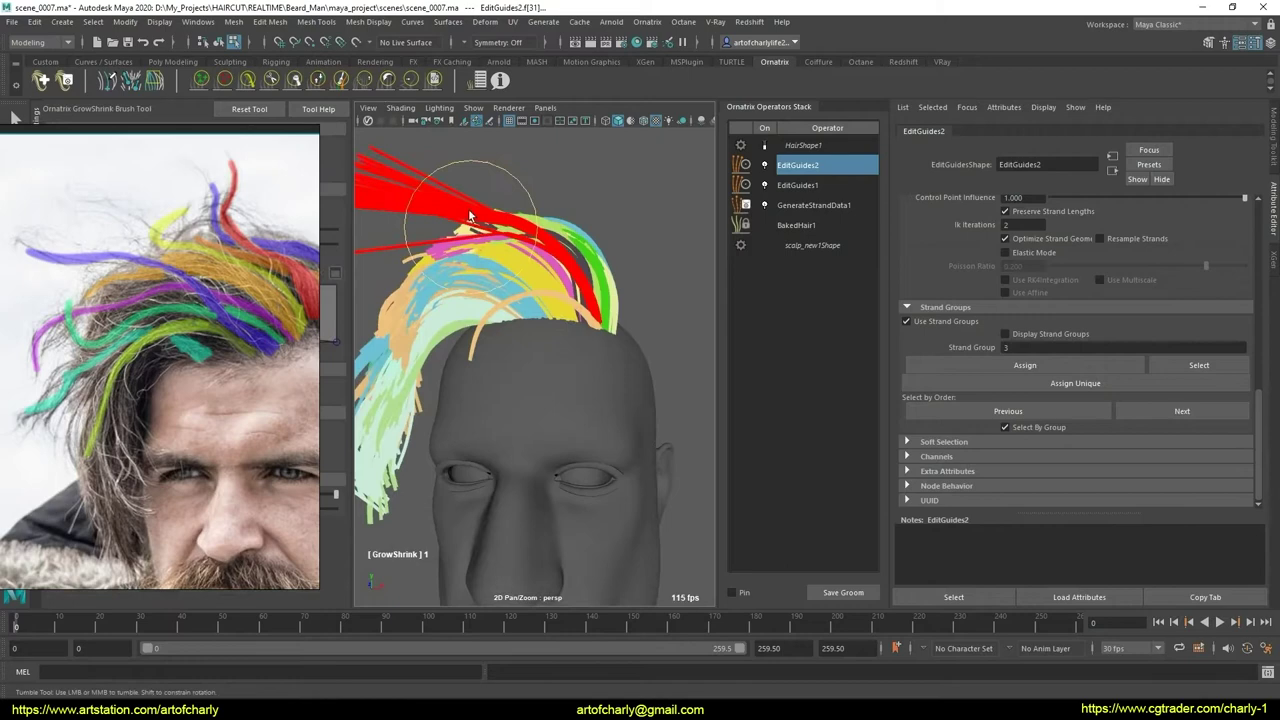
left_click(434, 82)
left_click_drag(480, 300, 520, 280, "alt")
middle_click_drag(520, 280, 541, 281, "alt")
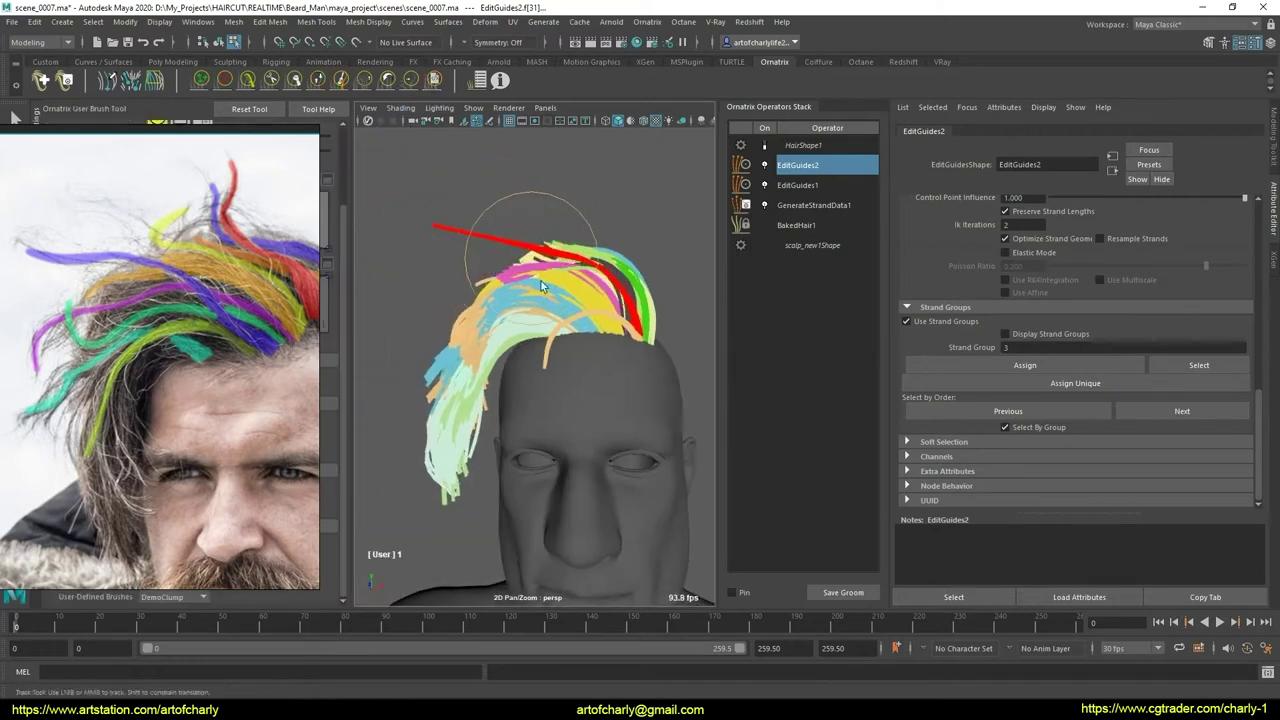
mouse_move(541, 281)
left_mouse_down("alt")
mouse_move(508, 358)
mouse_move(539, 306)
mouse_move(522, 256)
left_mouse_up("alt")
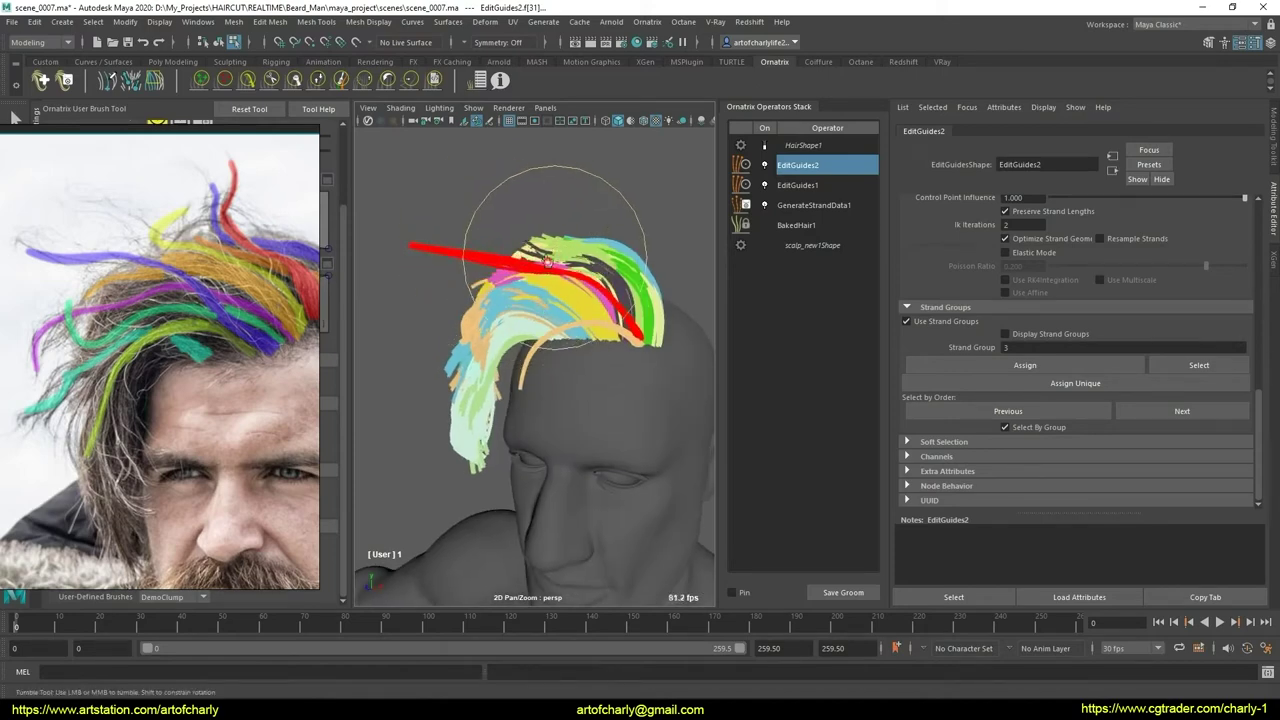
- Comb the crown strands to match the reference photo
left_click(270, 79)
mouse_move(514, 329)
left_mouse_down()
mouse_move(628, 333)
mouse_move(577, 331)
mouse_move(577, 352)
mouse_move(560, 331)
mouse_move(606, 329)
mouse_move(571, 366)
mouse_move(457, 400)
mouse_move(500, 220)
mouse_move(520, 346)
mouse_move(550, 362)
mouse_move(490, 369)
mouse_move(607, 332)
mouse_move(569, 340)
mouse_move(459, 296)
left_mouse_up()
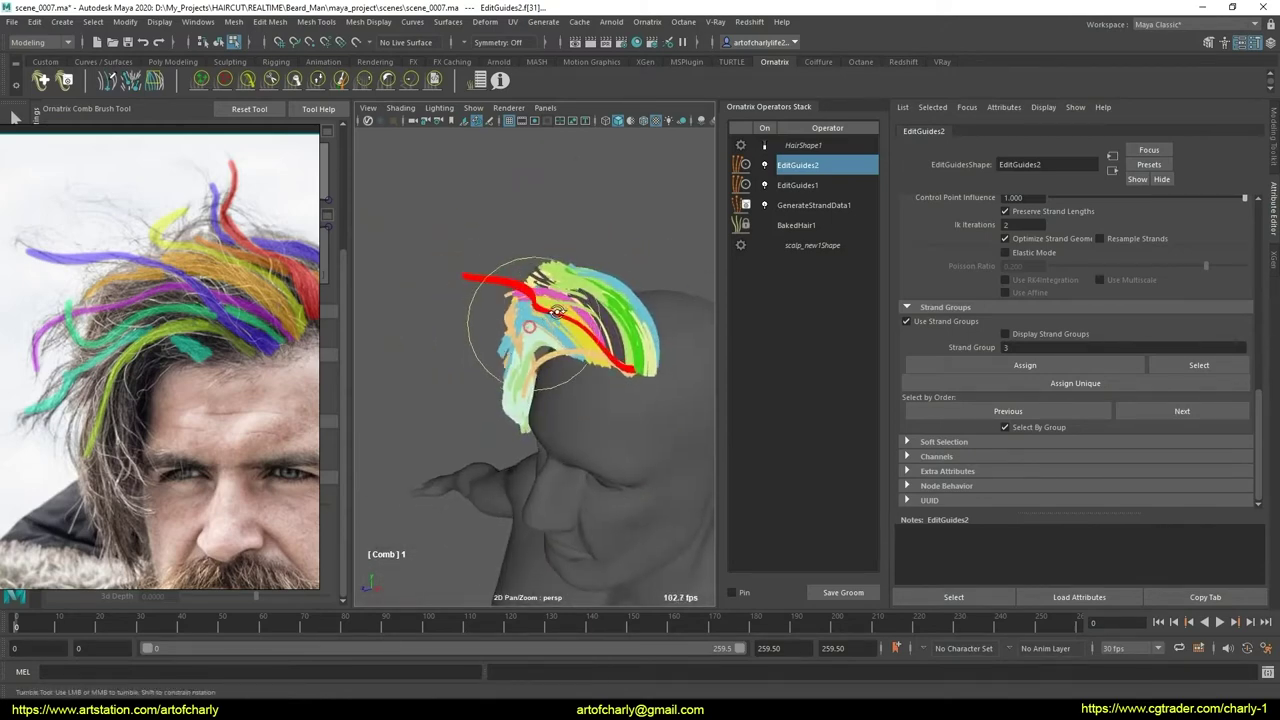
mouse_move(487, 355)
left_mouse_down("alt")
mouse_move(548, 340)
mouse_move(534, 333)
left_mouse_up("alt")
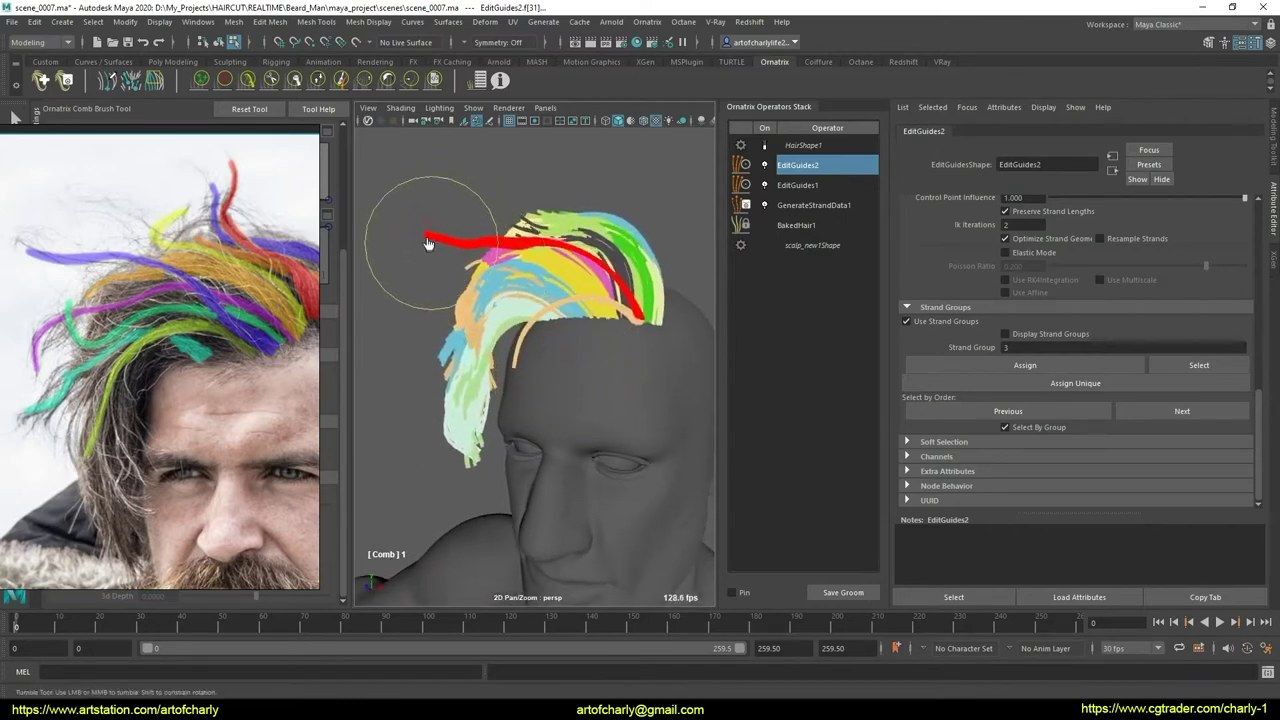
left_click_drag(463, 220, 420, 242, "alt")
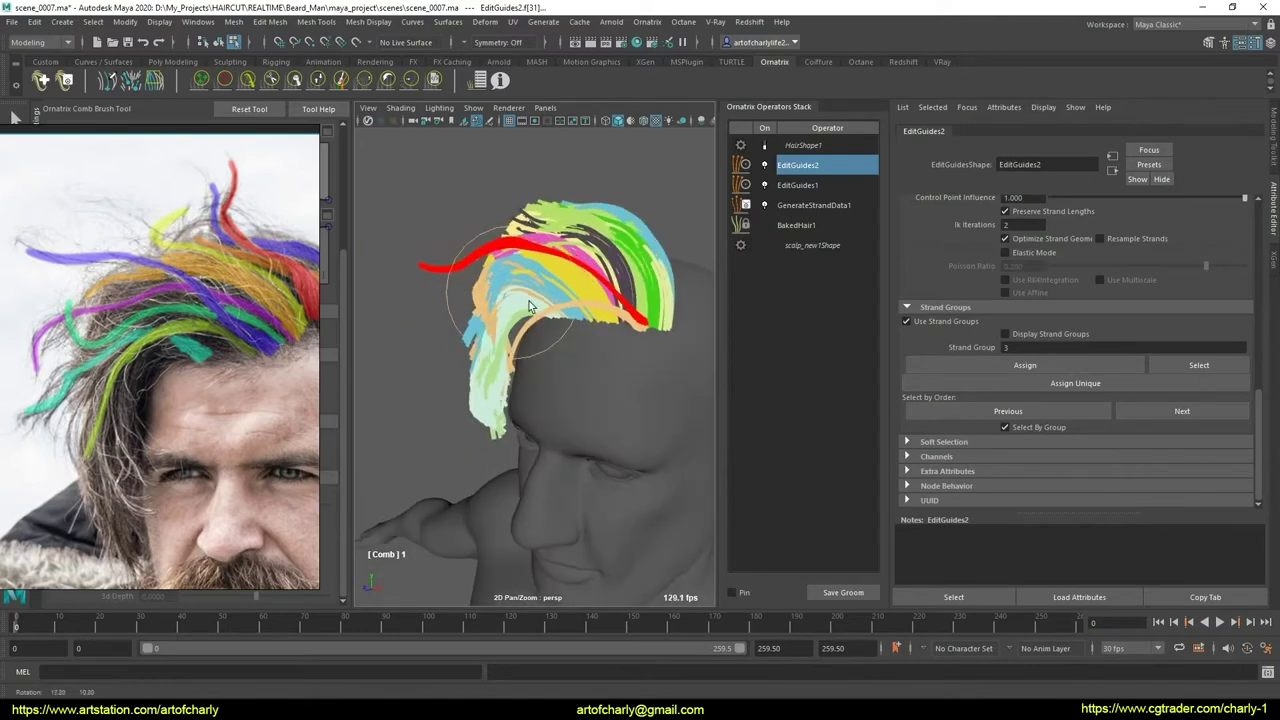
left_click_drag(437, 286, 499, 226, "alt")
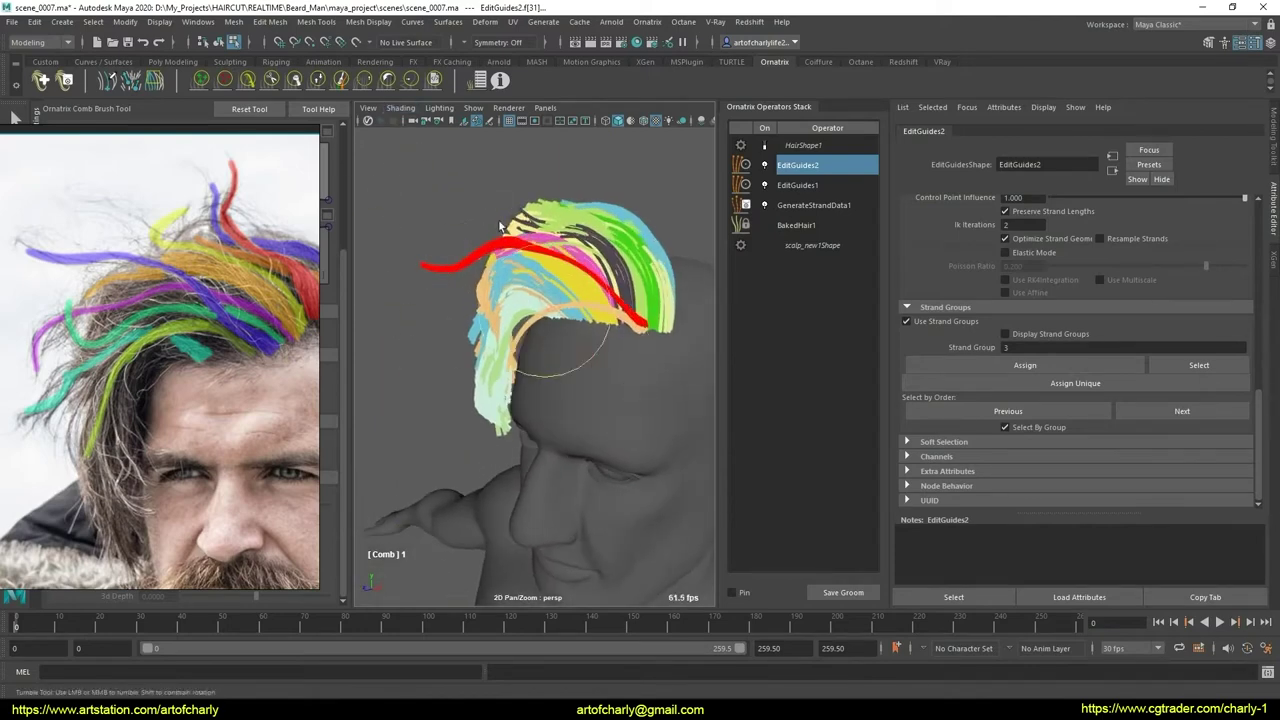
- Smooth the guide strands, viewing them from the side
left_click(420, 86)
mouse_move(445, 275)
left_mouse_down("alt")
mouse_move(503, 294)
mouse_move(533, 262)
left_mouse_up("alt")
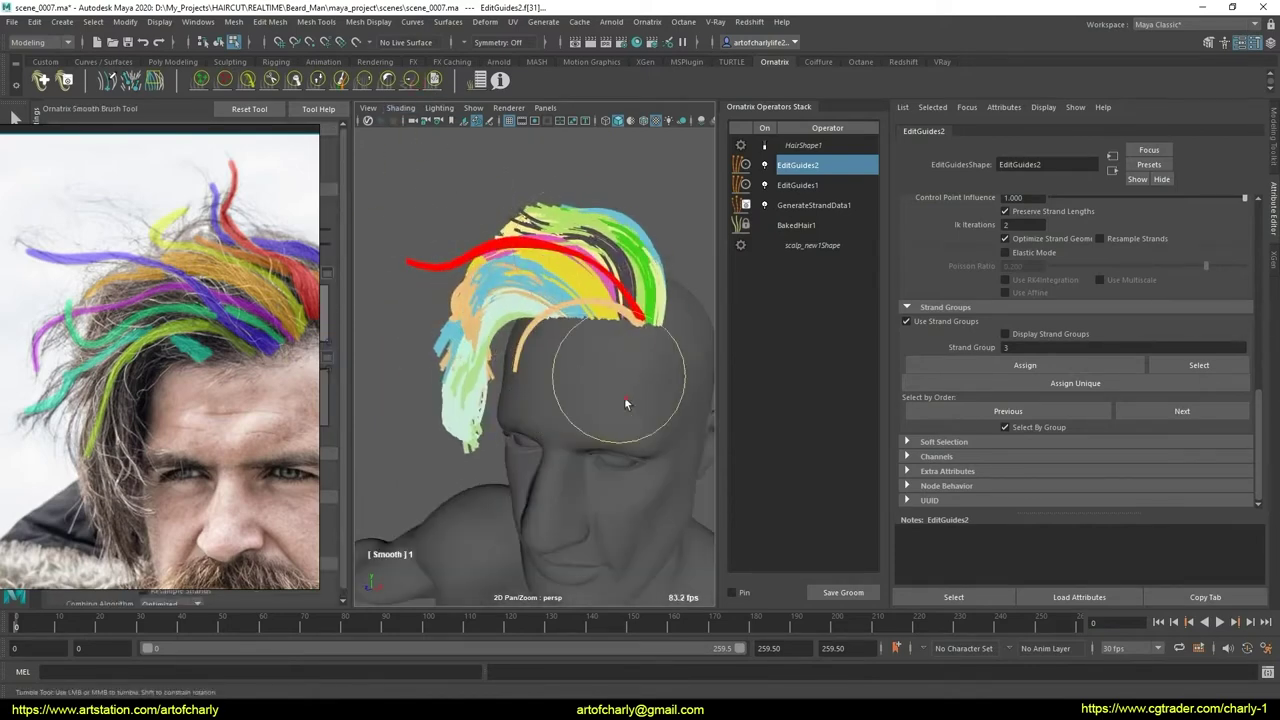
mouse_move(624, 396)
left_mouse_down("alt")
mouse_move(566, 420)
mouse_move(643, 389)
mouse_move(586, 420)
left_mouse_up("alt")
middle_click_drag(586, 420, 613, 365, "alt")
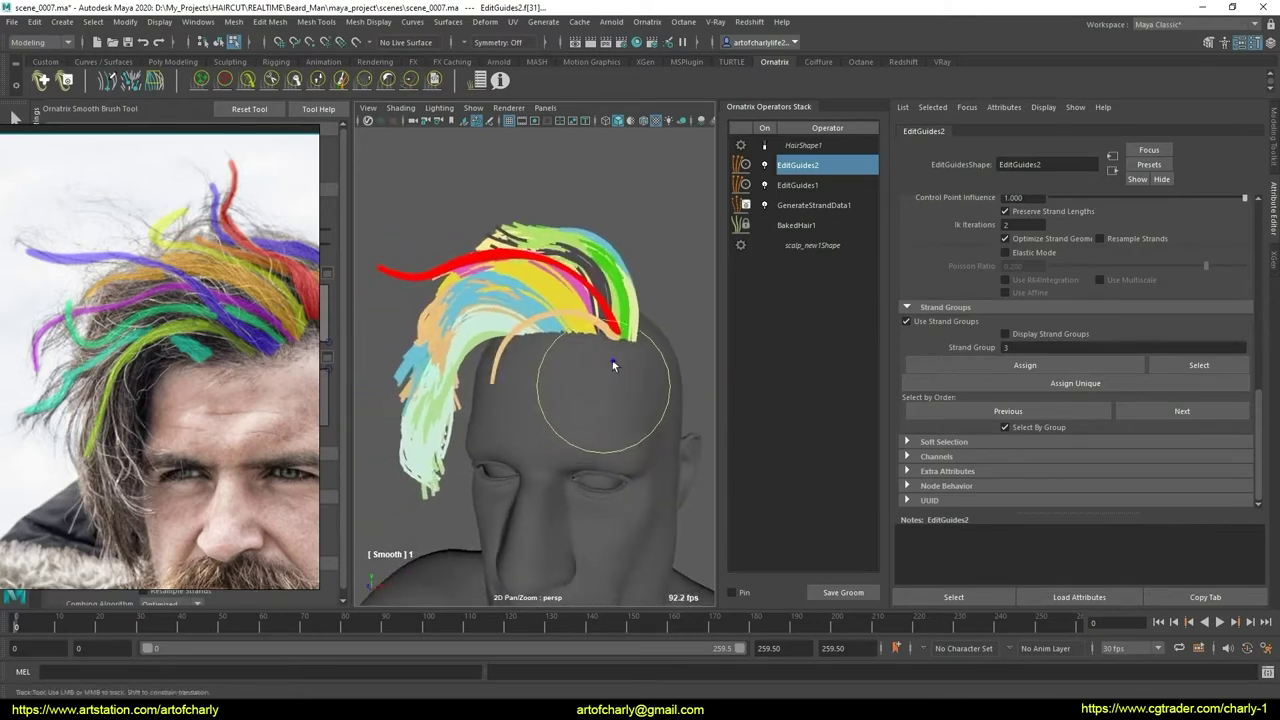
mouse_move(613, 365)
left_mouse_down("alt")
mouse_move(612, 410)
mouse_move(600, 403)
mouse_move(562, 428)
left_mouse_up("alt")
mouse_move(562, 428)
right_mouse_down("alt")
mouse_move(535, 447)
mouse_move(581, 462)
mouse_move(590, 450)
right_mouse_up("alt")
- Select two more guide strands up close, picking strand group 129
key("q")
left_click(574, 435)
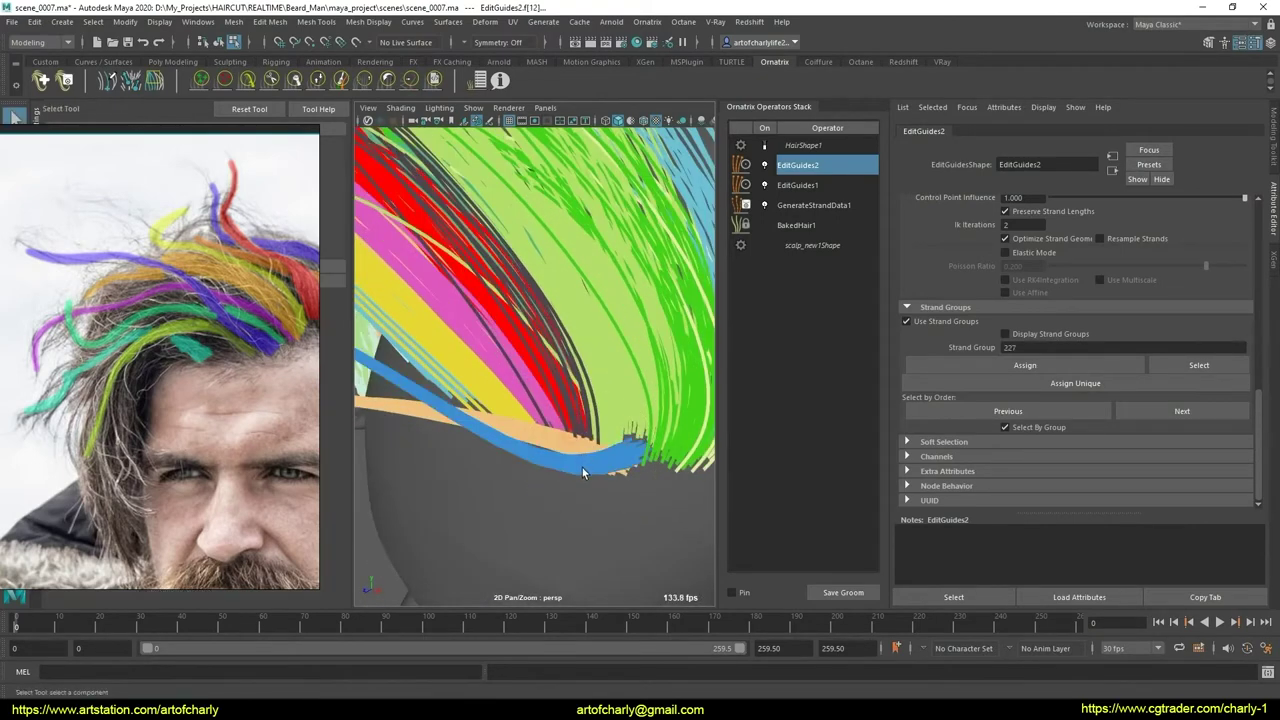
mouse_move(574, 435)
left_mouse_down("alt")
mouse_move(606, 409)
mouse_move(593, 425)
left_mouse_up("alt")
right_click_drag(593, 425, 589, 441, "alt")
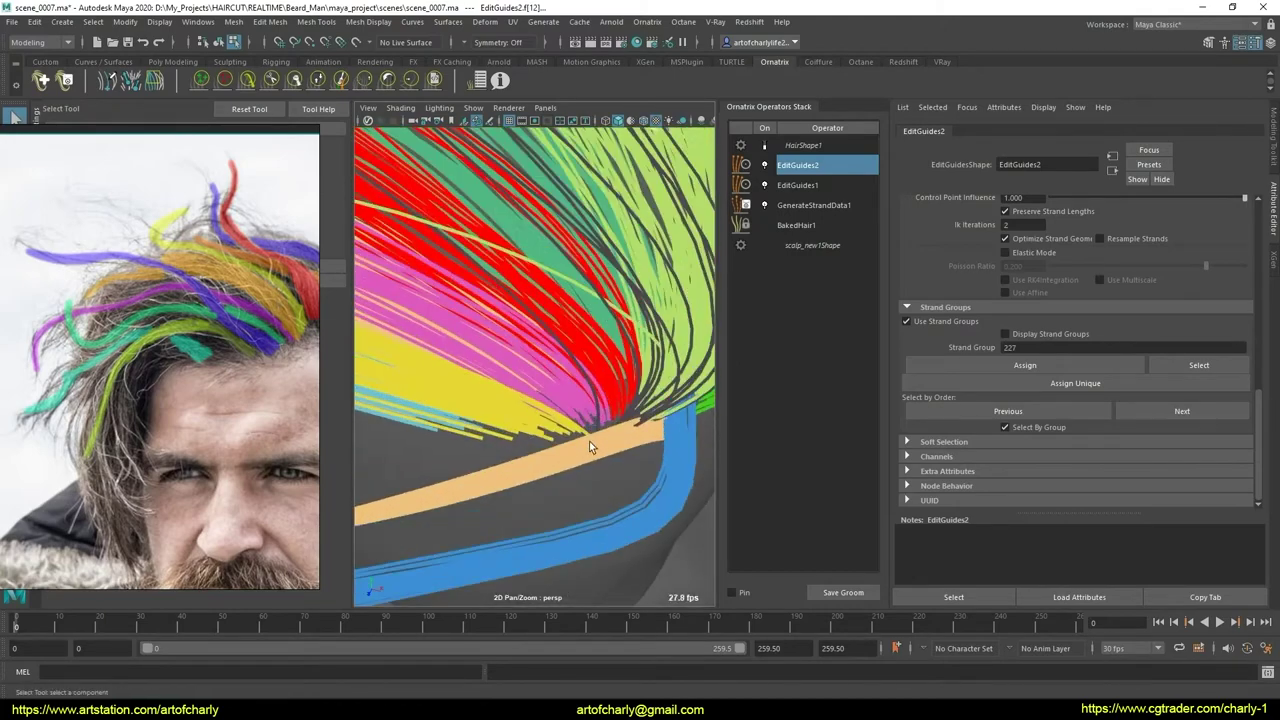
left_click(596, 426)
mouse_move(608, 472)
left_mouse_down("alt")
mouse_move(582, 411)
mouse_move(603, 414)
mouse_move(577, 400)
mouse_move(613, 400)
left_mouse_up("alt")
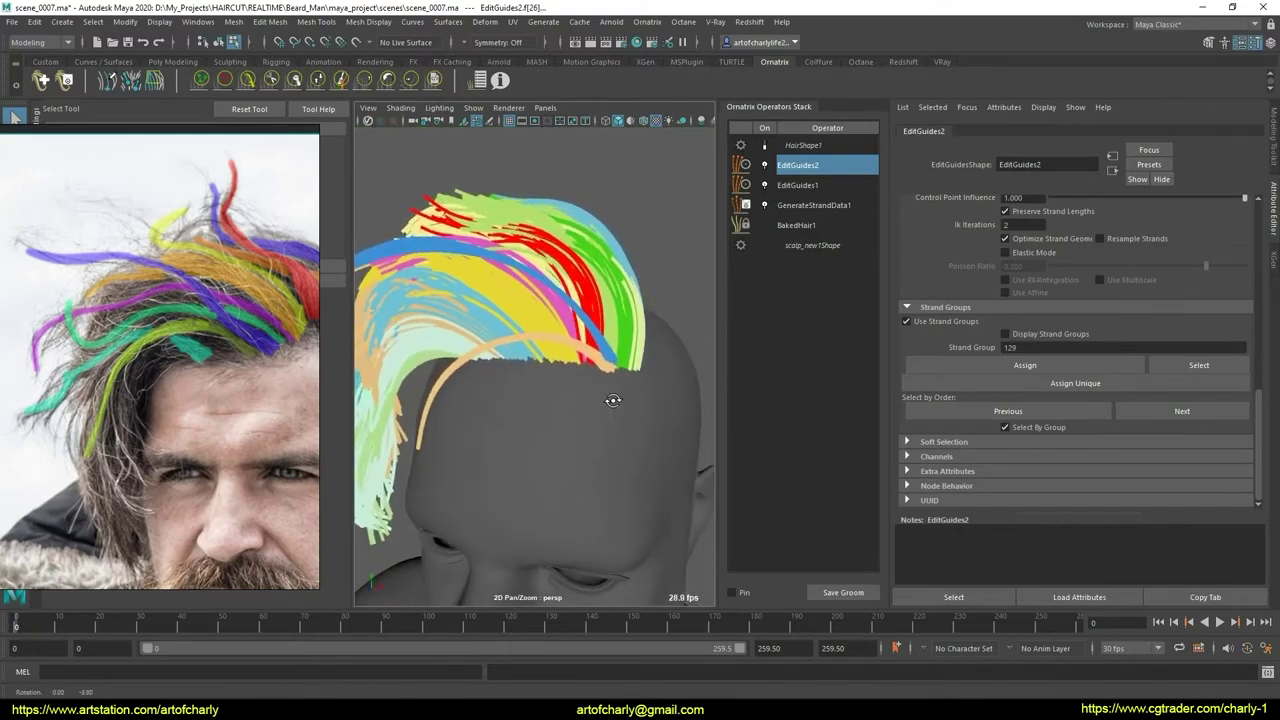
- Comb the orange guide into an arc across the front scalp
left_click(270, 80)
mouse_move(585, 400)
left_mouse_down("alt")
mouse_move(600, 386)
mouse_move(546, 355)
mouse_move(625, 355)
mouse_move(549, 358)
left_mouse_up("alt")
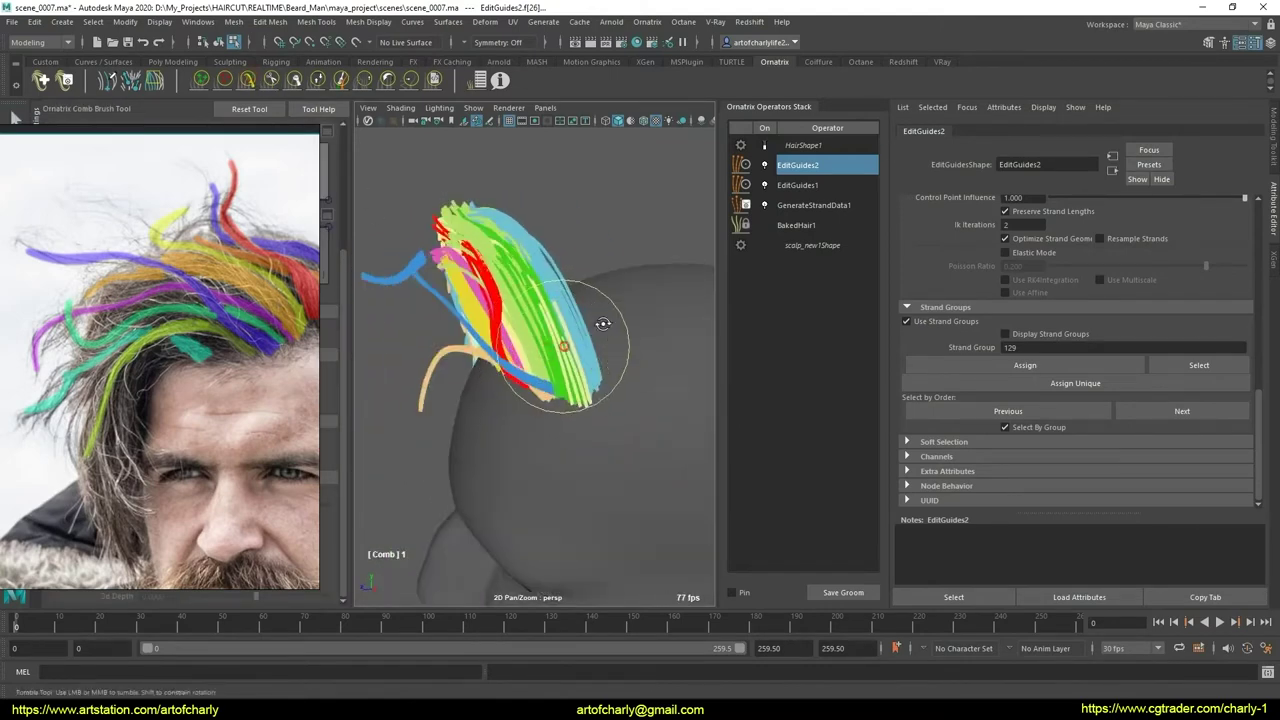
mouse_move(603, 323)
left_mouse_down("alt")
mouse_move(660, 320)
mouse_move(620, 397)
mouse_move(600, 300)
left_mouse_up("alt")
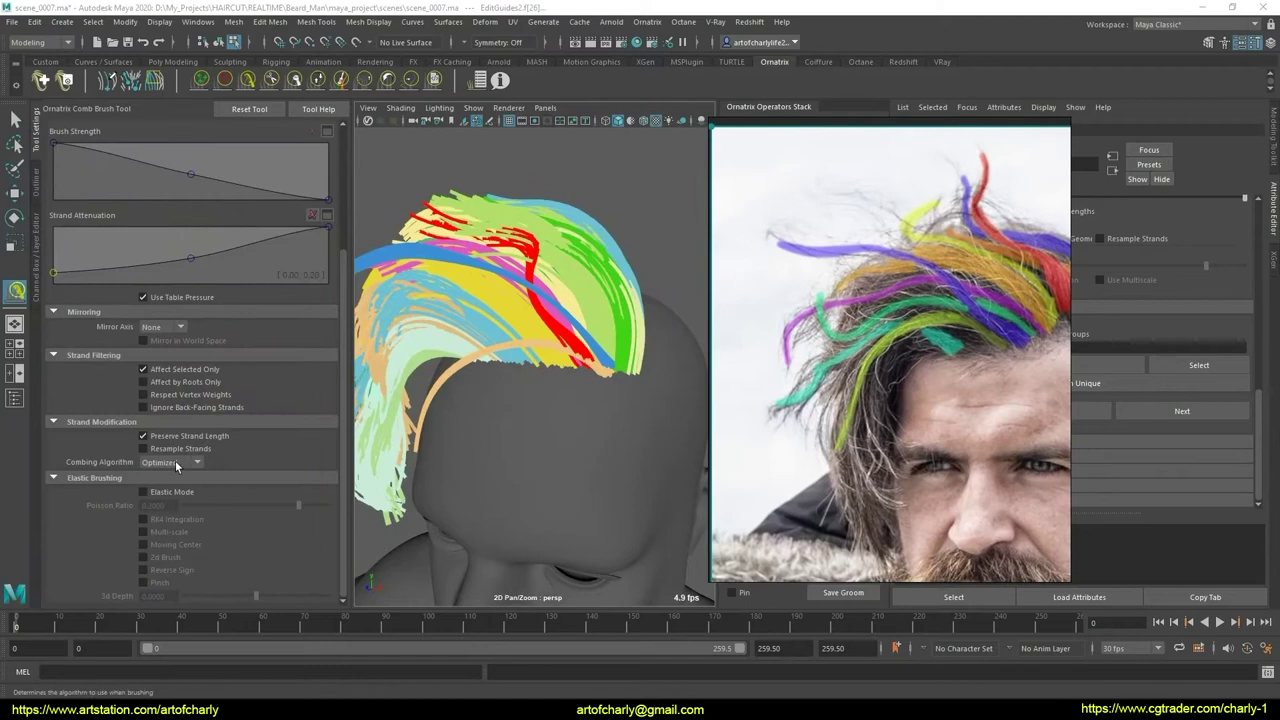
- Switch the combing algorithm to Local and smooth the guide strands
left_click(175, 463)
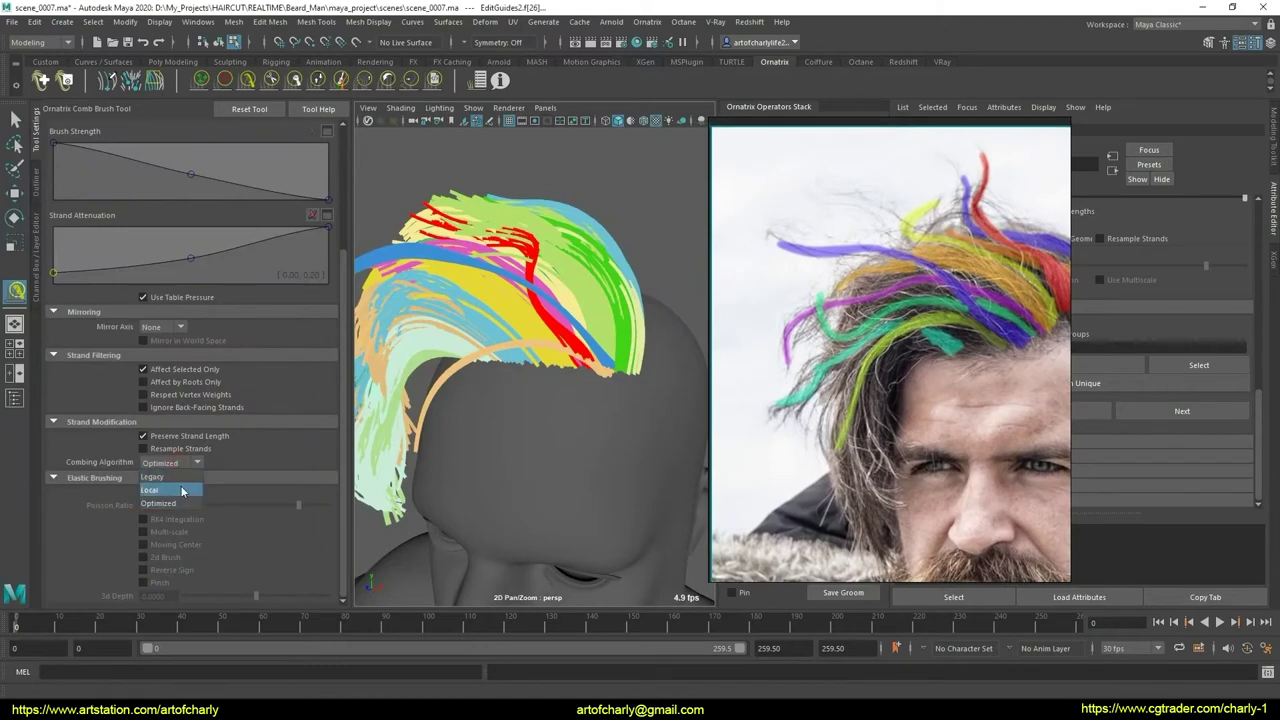
mouse_move(528, 358)
left_mouse_down("alt")
mouse_move(545, 290)
mouse_move(592, 323)
mouse_move(554, 365)
mouse_move(556, 384)
mouse_move(530, 352)
left_mouse_up("alt")
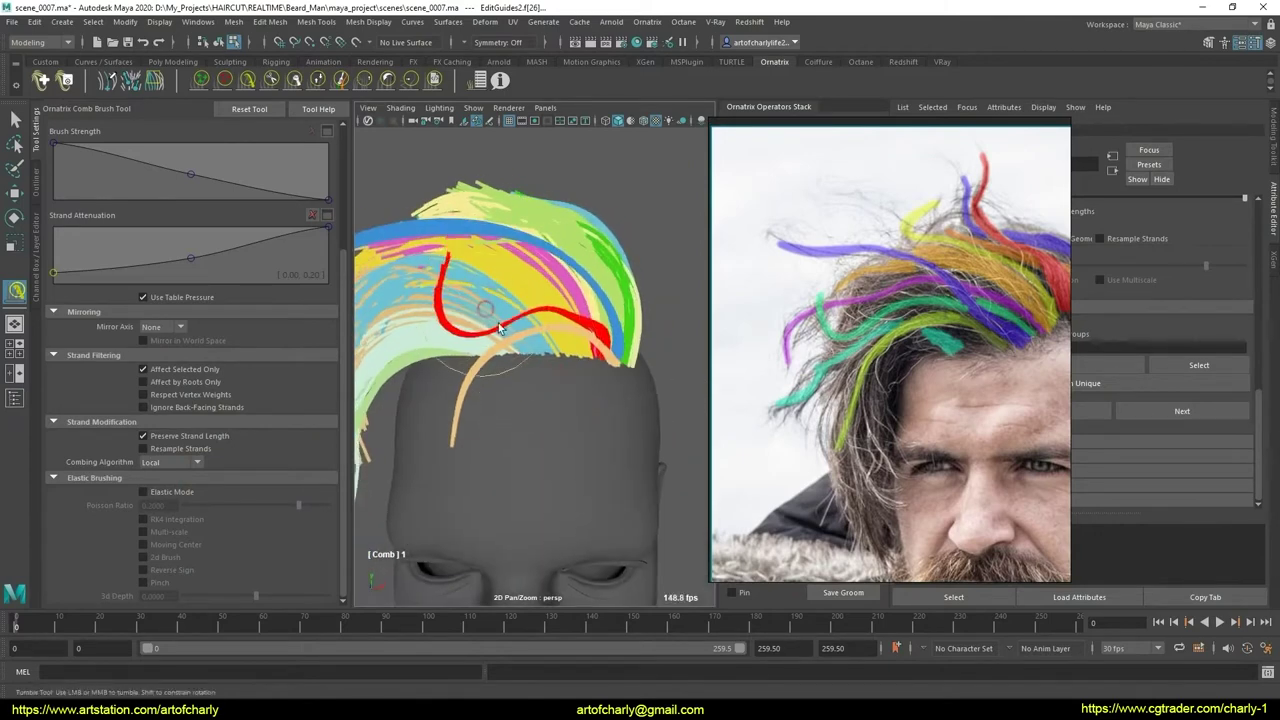
scroll(500, 315, "up", 1)
mouse_move(480, 352)
left_mouse_down("alt")
mouse_move(543, 366)
mouse_move(511, 297)
left_mouse_up("alt")
mouse_move(518, 349)
left_mouse_down("alt")
mouse_move(507, 382)
mouse_move(581, 379)
mouse_move(585, 323)
mouse_move(443, 214)
left_mouse_up("alt")
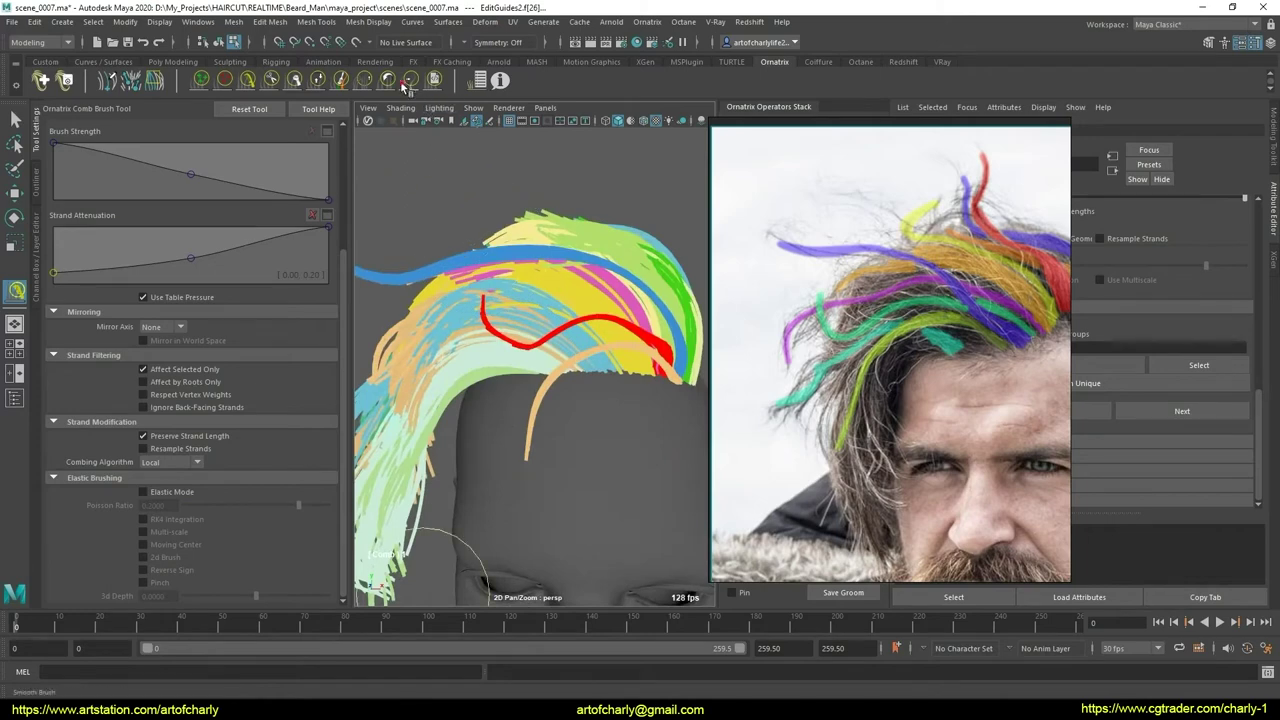
left_click(434, 79)
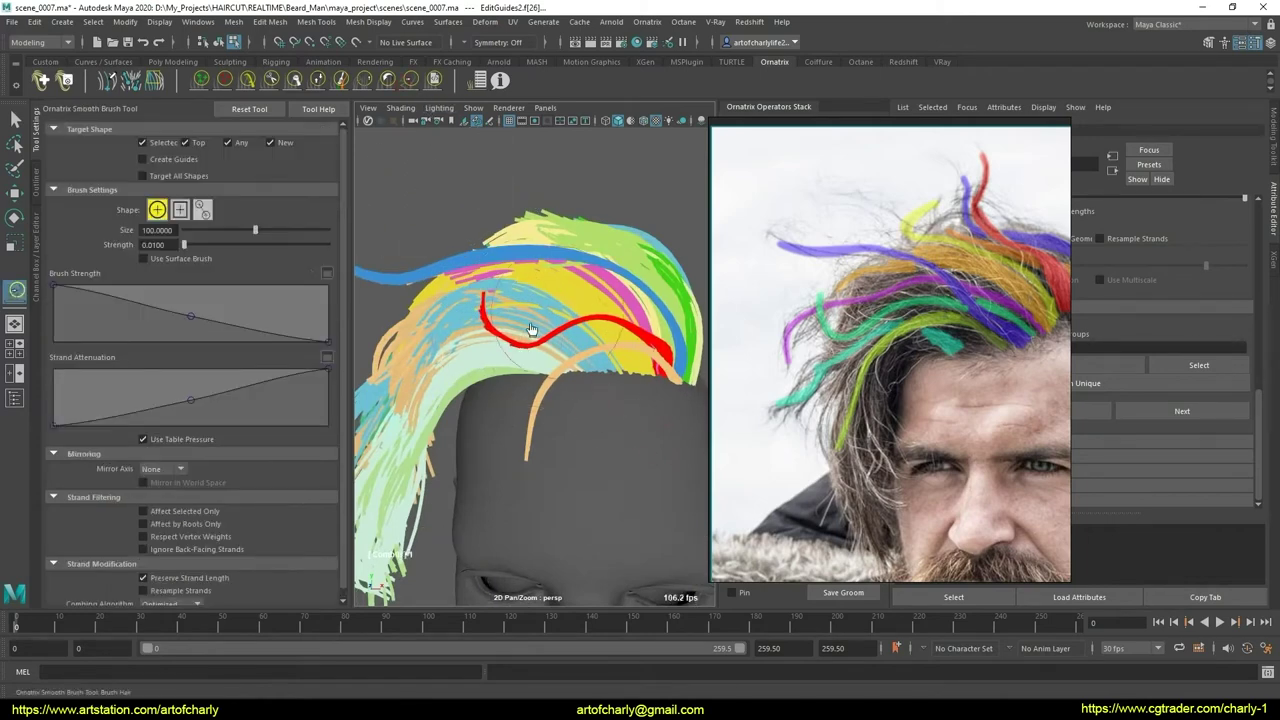
mouse_move(519, 409)
left_mouse_down("alt")
mouse_move(586, 423)
mouse_move(553, 420)
mouse_move(585, 398)
left_mouse_up("alt")
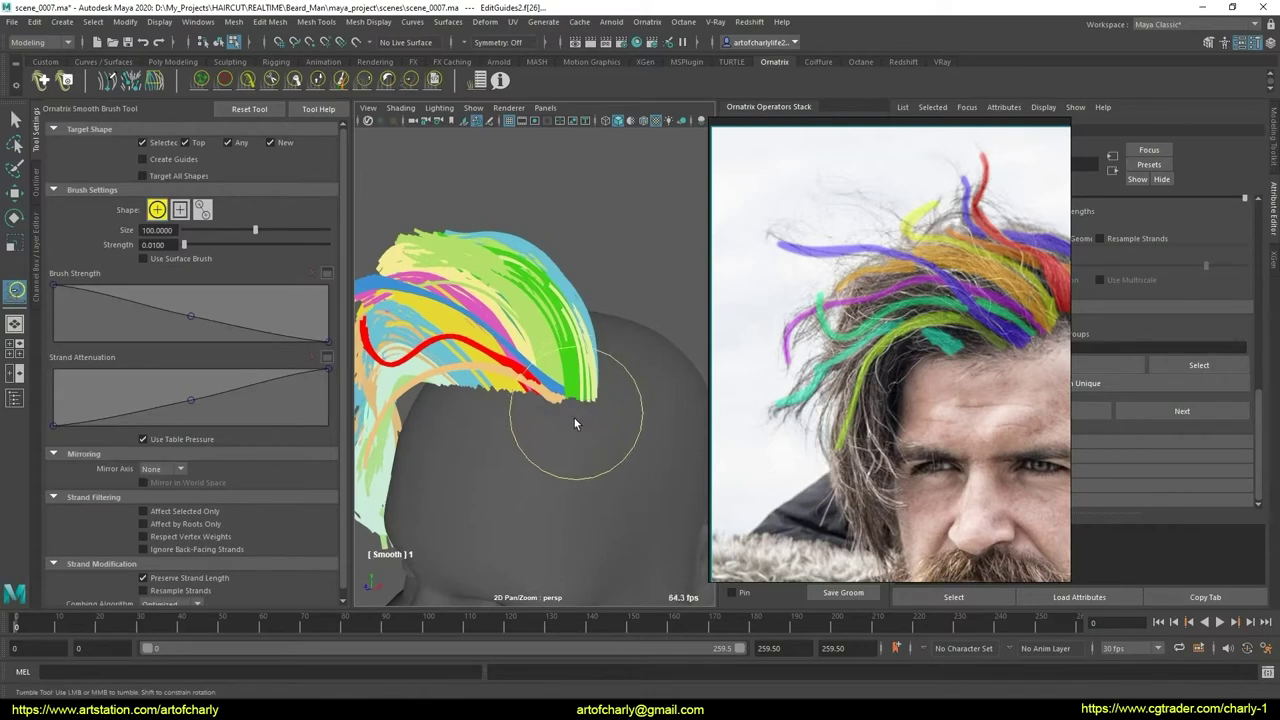
- Move the reference photo aside and add more crown strands to the selection
key("q")
scroll(580, 430, "up", 2)
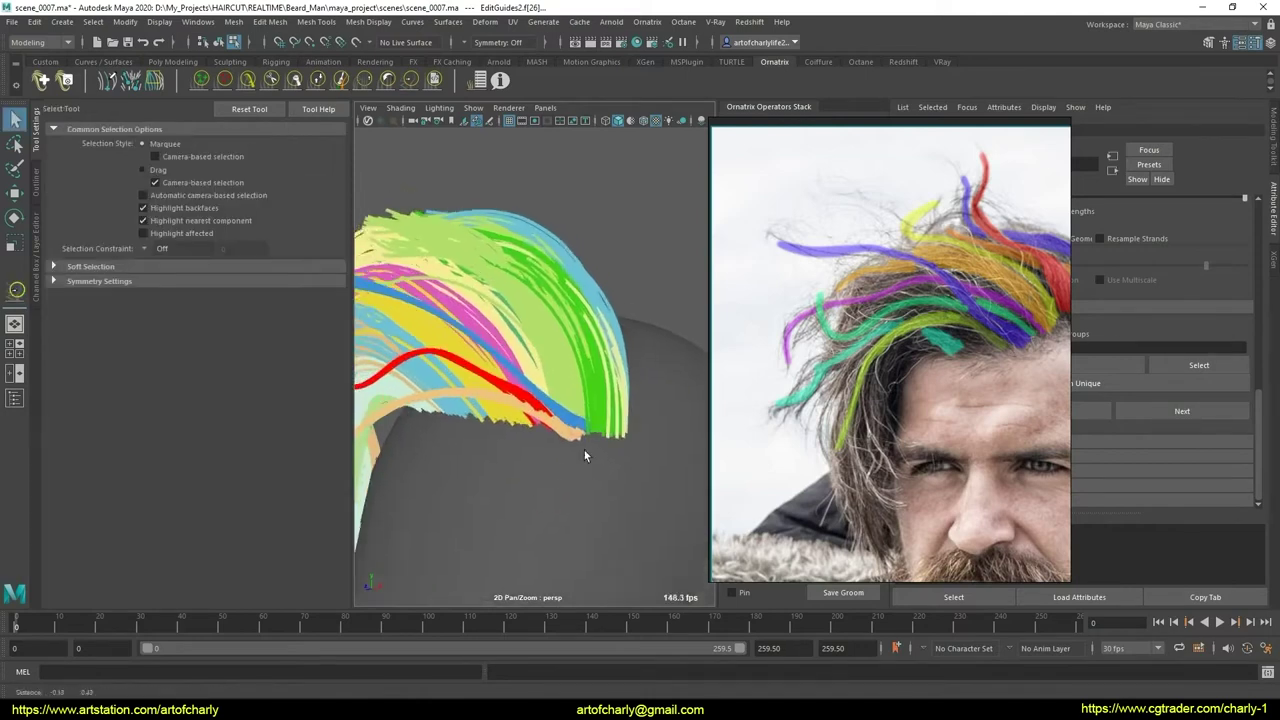
mouse_move(584, 451)
left_mouse_down("alt")
mouse_move(534, 438)
mouse_move(562, 416)
mouse_move(568, 434)
left_mouse_up("alt")
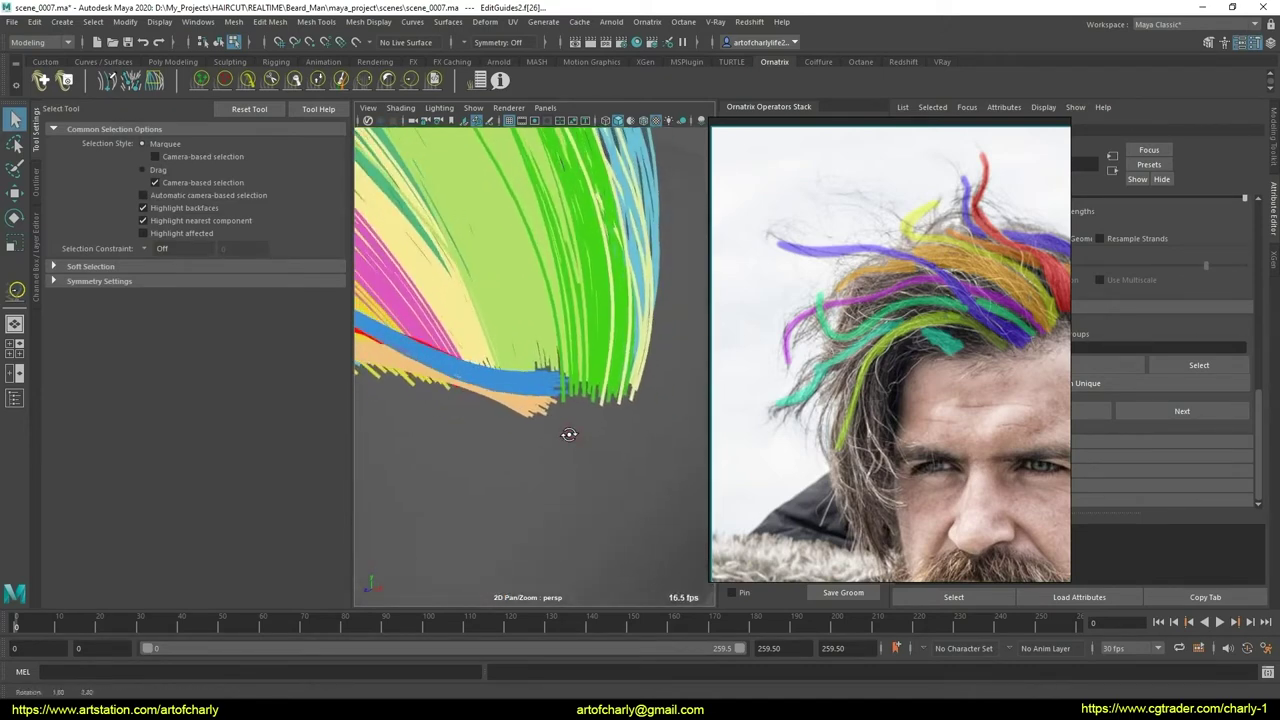
mouse_move(577, 434)
left_mouse_down("alt")
mouse_move(548, 455)
mouse_move(582, 484)
mouse_move(561, 387)
mouse_move(586, 400)
mouse_move(543, 391)
mouse_move(590, 436)
left_mouse_up("alt")
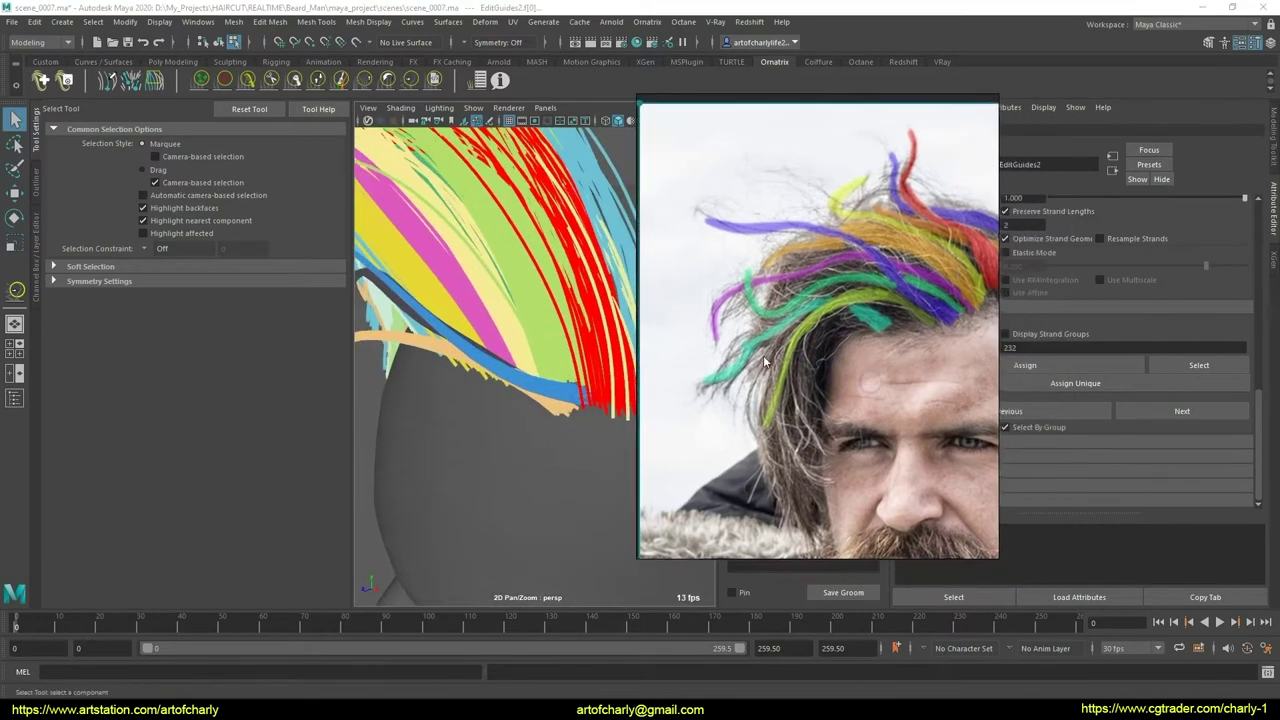
left_click_drag(768, 318, 658, 292)
left_click_drag(864, 411, 1005, 421)
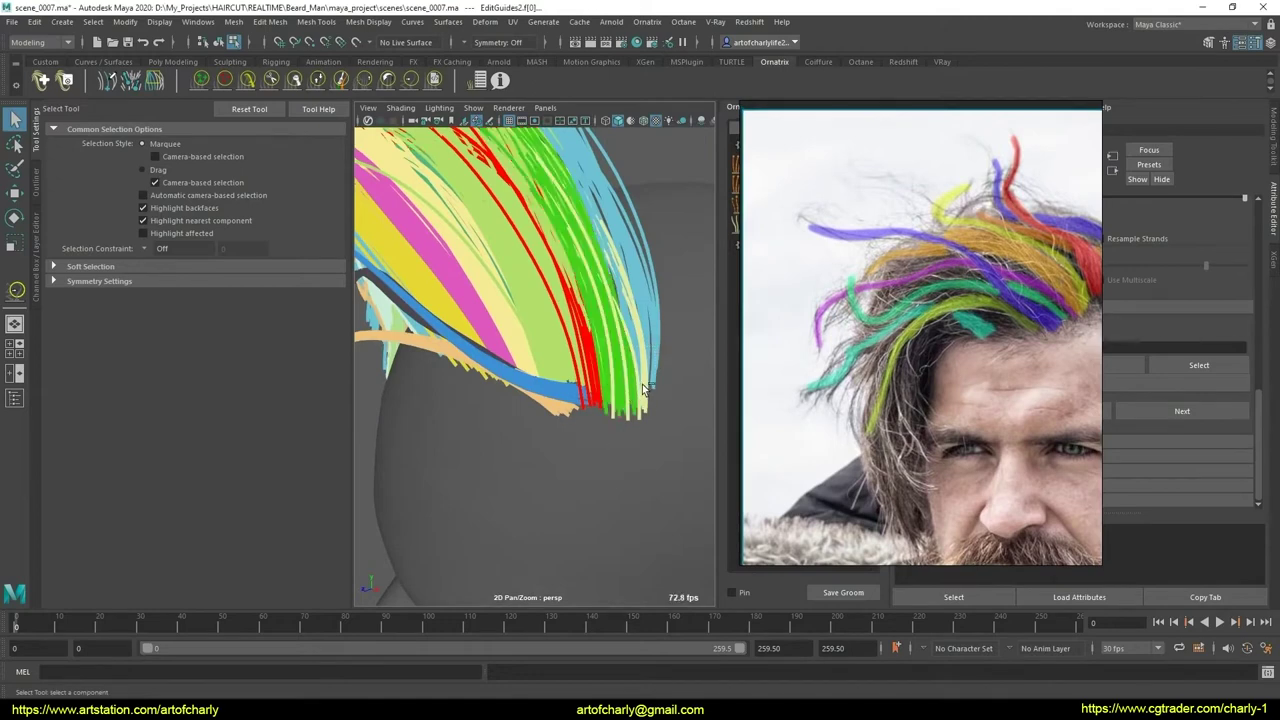
left_click_drag(643, 389, 646, 428)
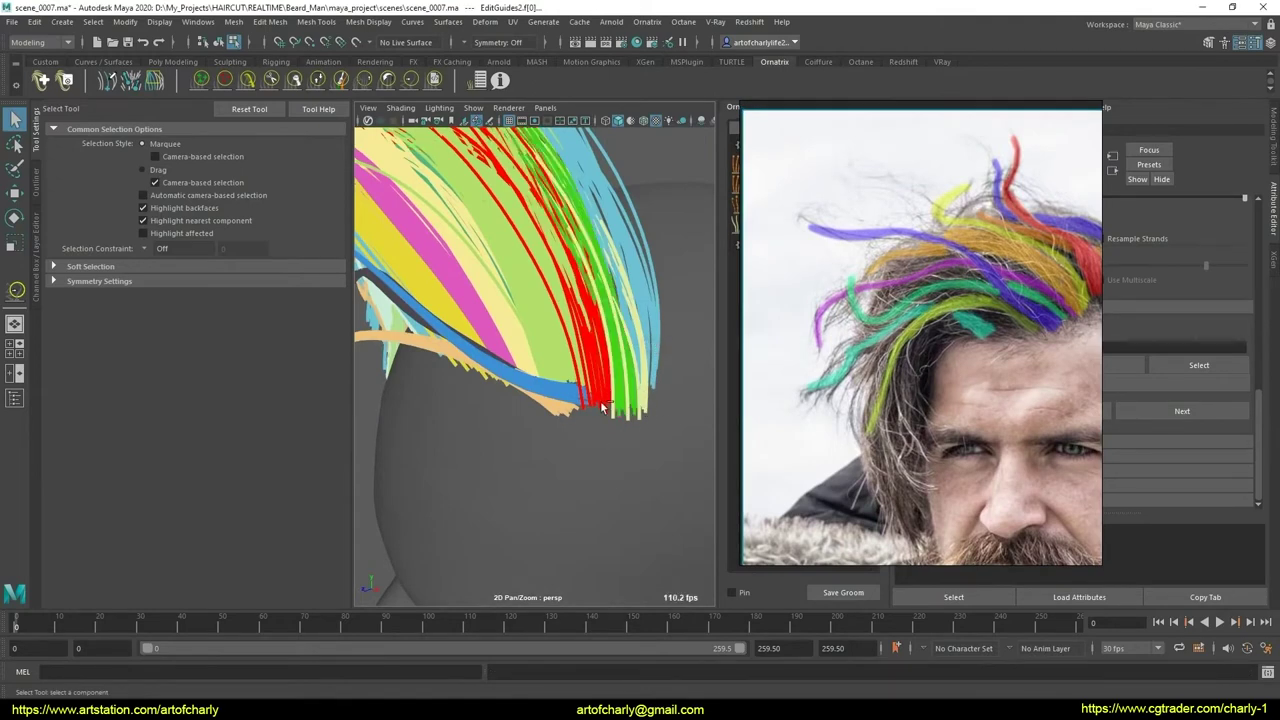
- Comb the selected red crown strands forward into a curved sweep
left_click(247, 79)
scroll(529, 400, "down", 3)
mouse_move(529, 400)
left_mouse_down("alt")
mouse_move(529, 414)
mouse_move(594, 368)
mouse_move(604, 322)
mouse_move(596, 352)
mouse_move(565, 300)
mouse_move(600, 300)
left_mouse_up("alt")
middle_click_drag(600, 300, 610, 365, "alt")
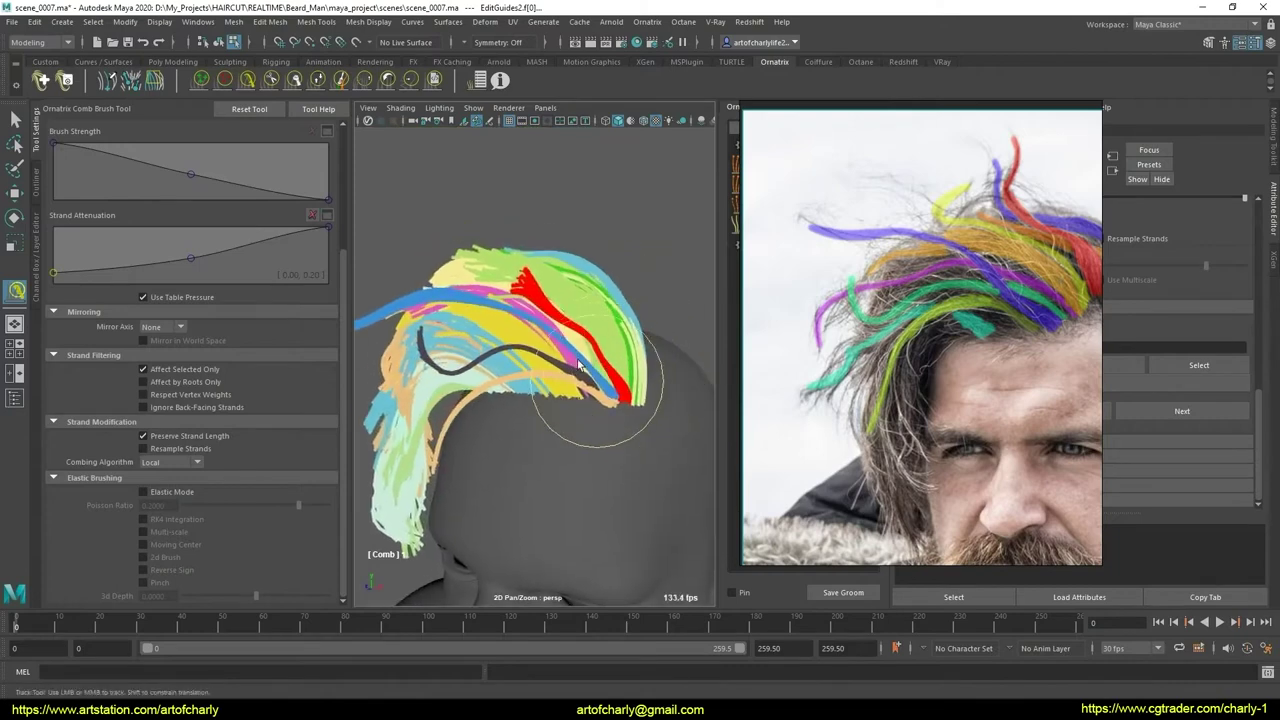
- Recomb the strands from the side and lengthen the red guide toward the left
mouse_move(573, 381)
left_mouse_down("alt")
mouse_move(545, 290)
mouse_move(490, 330)
mouse_move(564, 307)
mouse_move(494, 340)
mouse_move(640, 342)
mouse_move(573, 344)
mouse_move(567, 307)
mouse_move(485, 350)
mouse_move(522, 348)
mouse_move(505, 405)
left_mouse_up("alt")
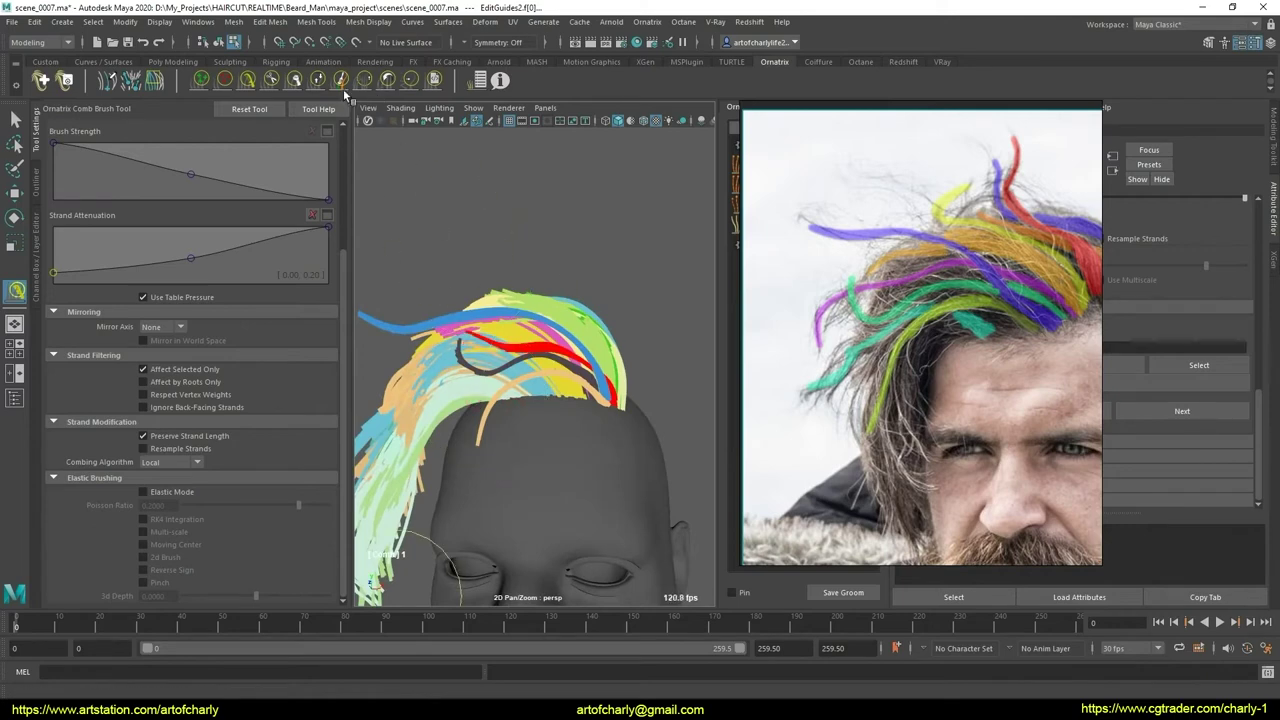
left_click(317, 80)
left_click_drag(445, 345, 534, 418)
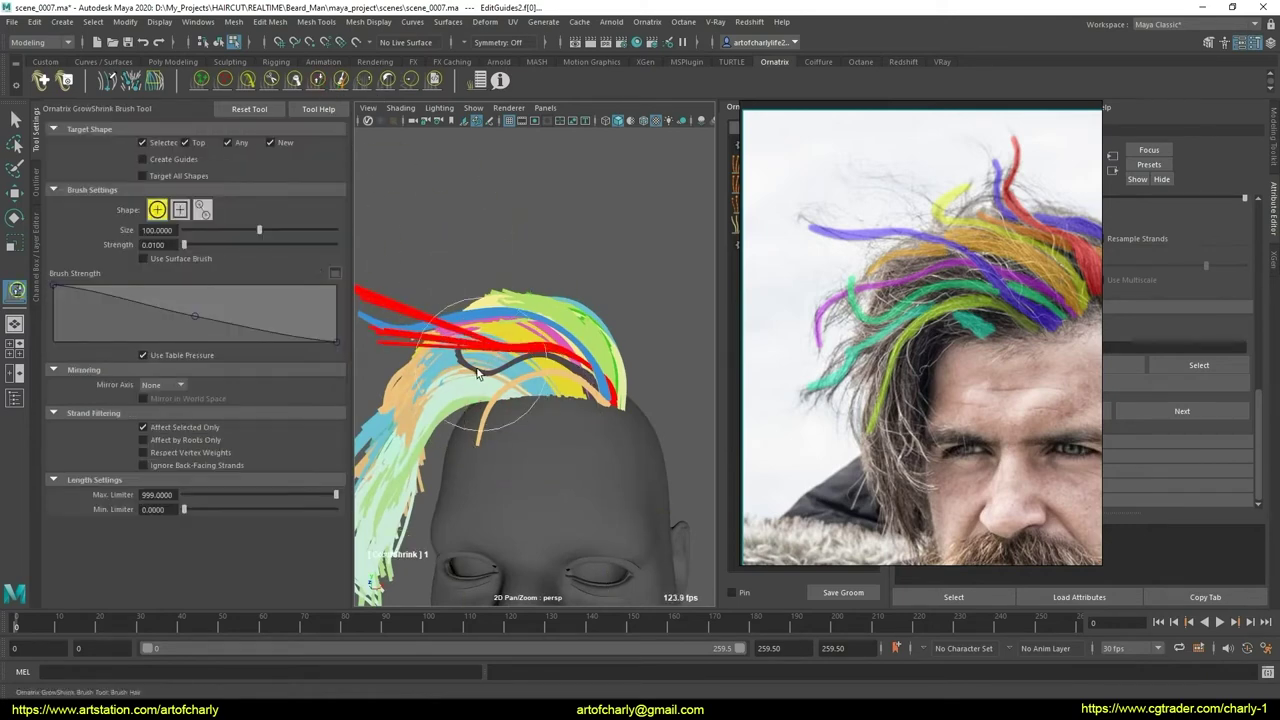
left_click(294, 80)
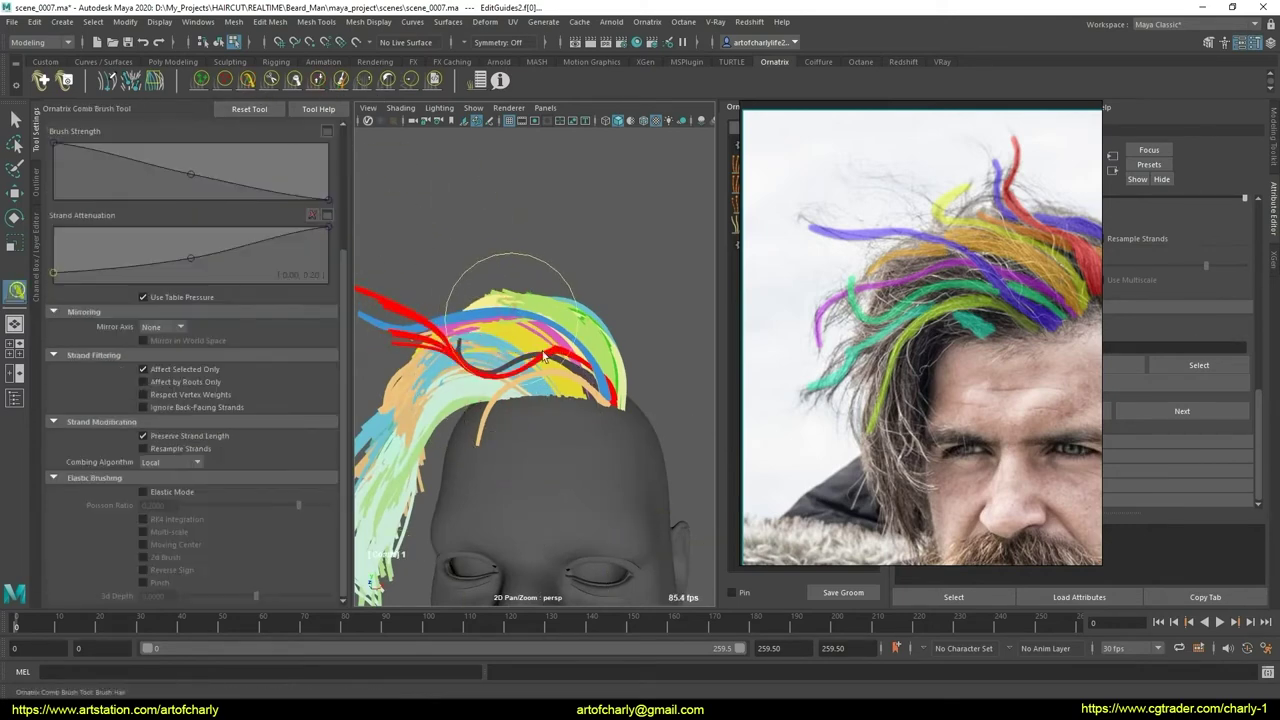
left_click_drag(514, 229, 420, 200, "alt")
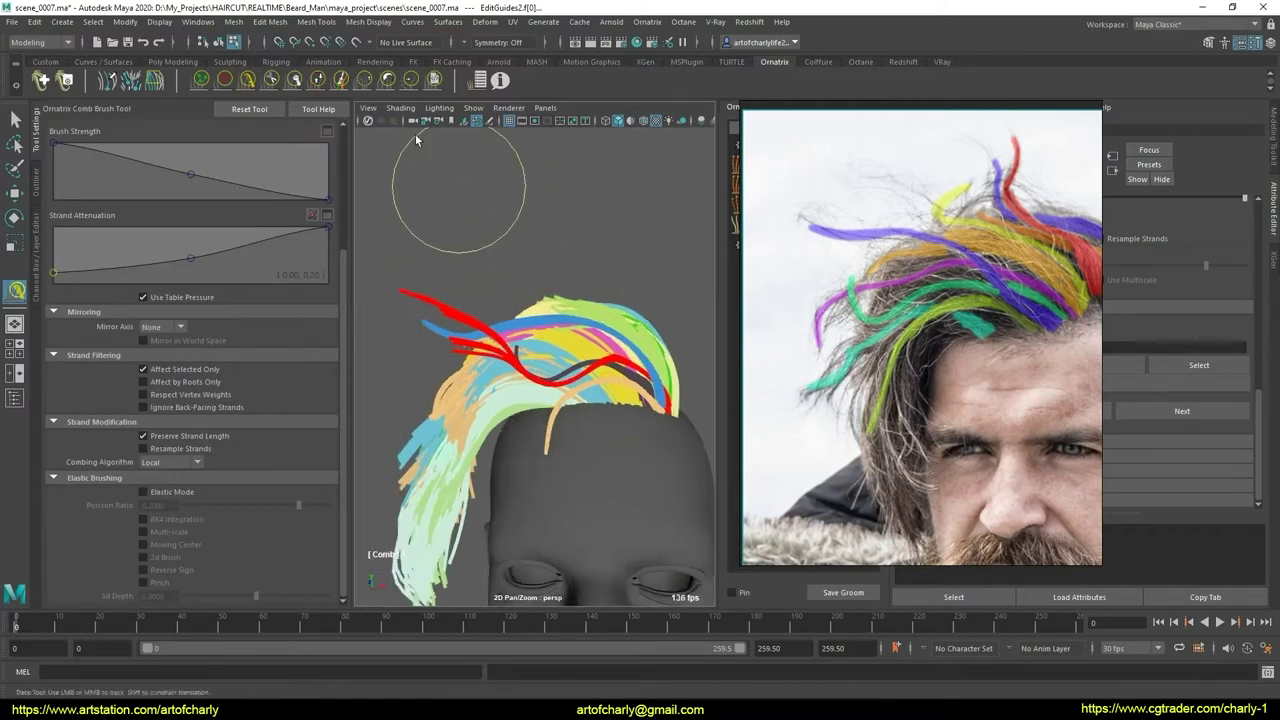
- Reshape the red guide with the User Brush and shrink its end back
left_click(434, 80)
left_click_drag(440, 312, 507, 352)
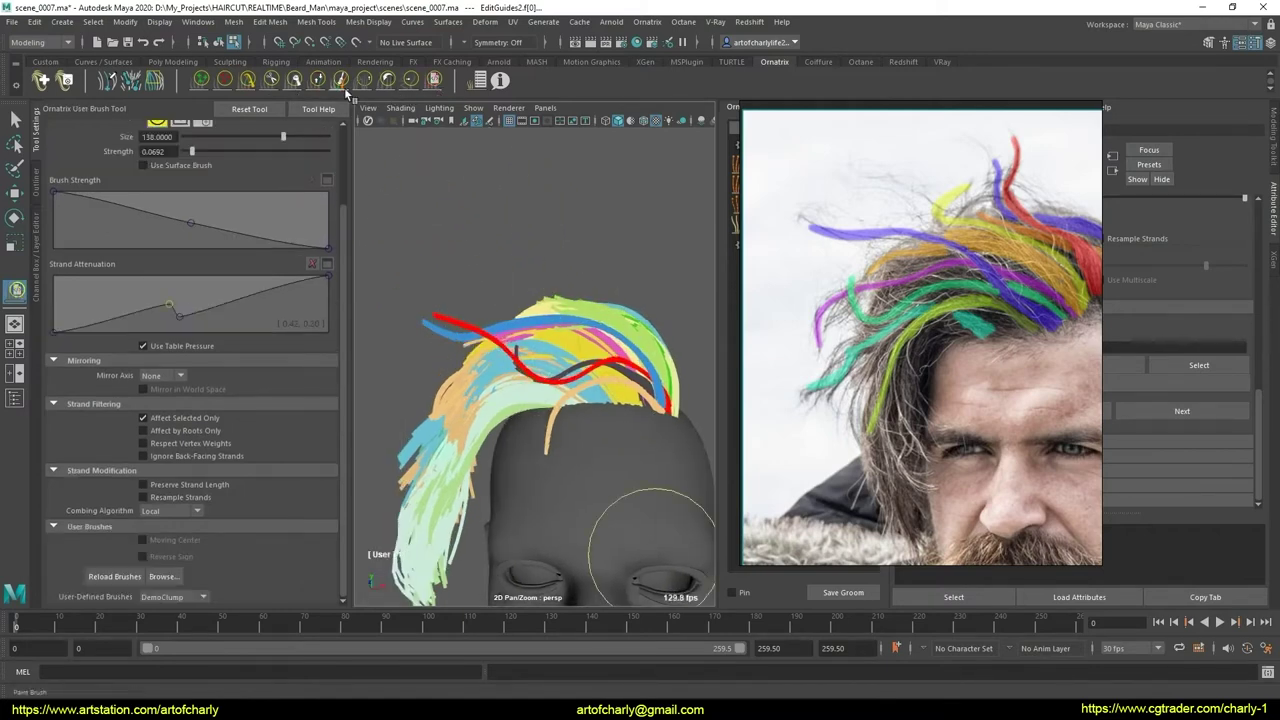
left_click(317, 83)
left_click_drag(444, 313, 427, 293)
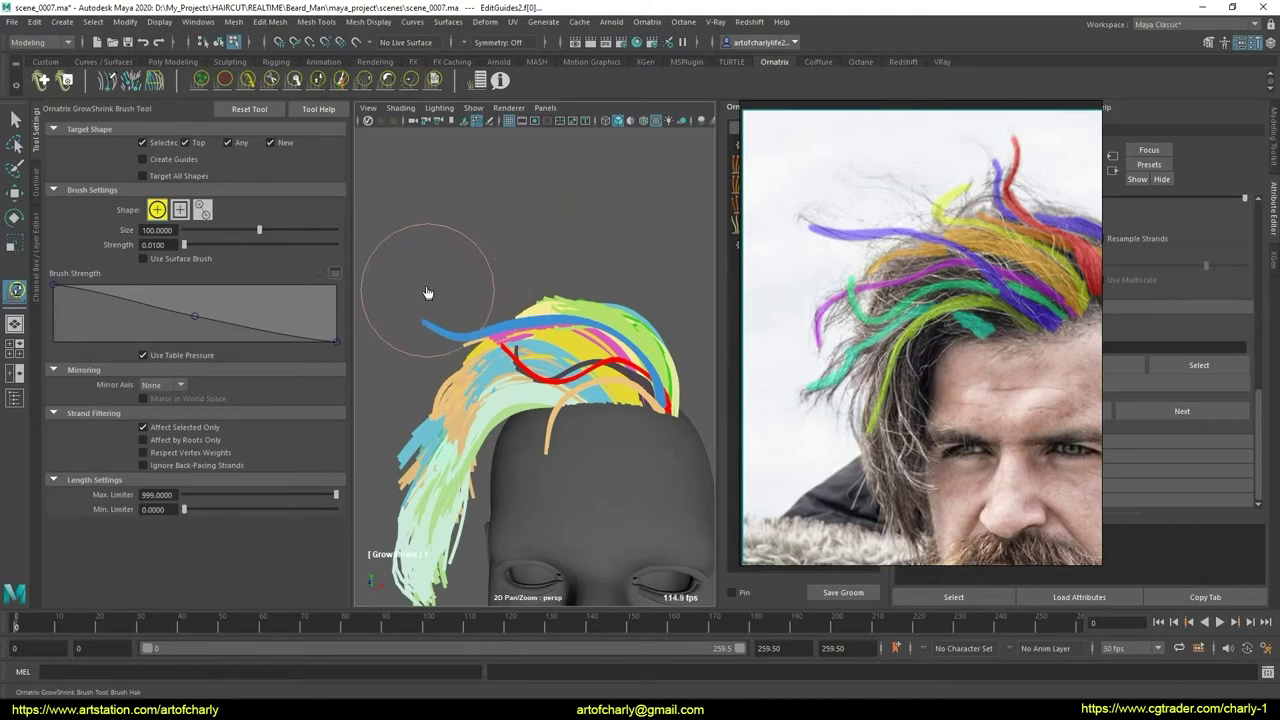
mouse_move(680, 512)
left_mouse_down("alt")
mouse_move(456, 381)
mouse_move(467, 327)
left_mouse_up("alt")
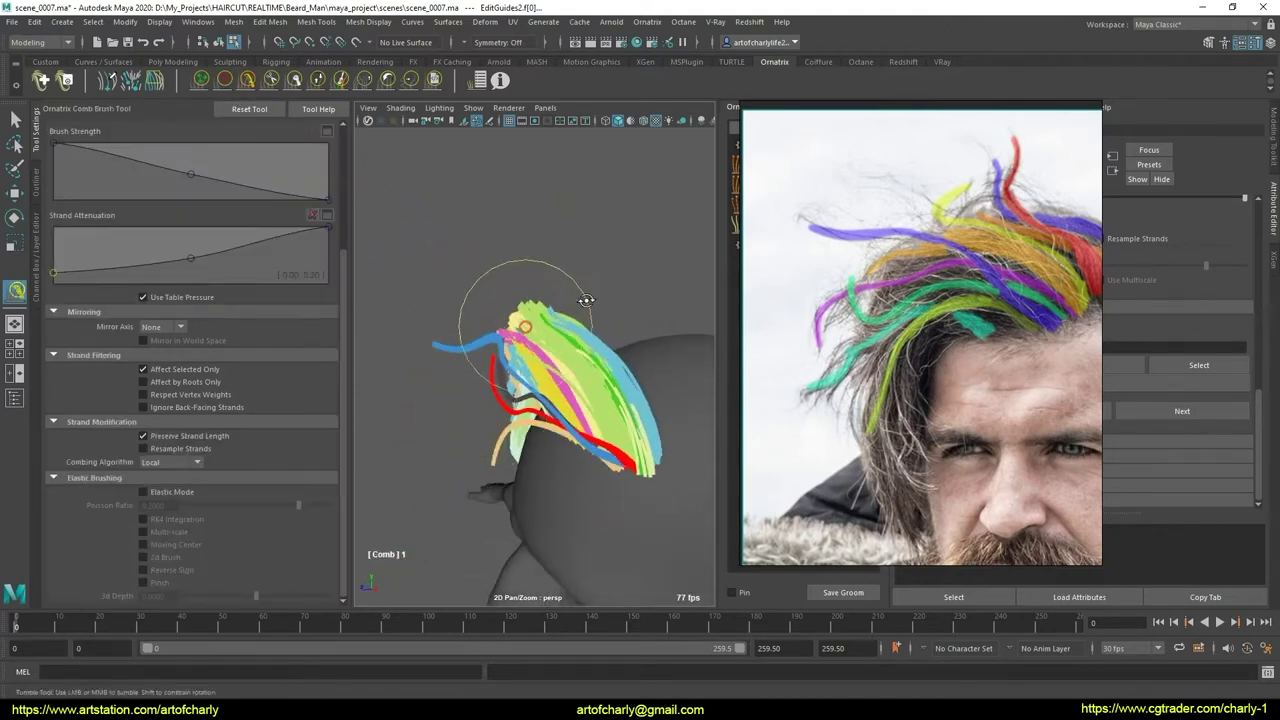
mouse_move(585, 300)
left_mouse_down("alt")
mouse_move(574, 368)
mouse_move(494, 415)
mouse_move(540, 385)
left_mouse_up("alt")
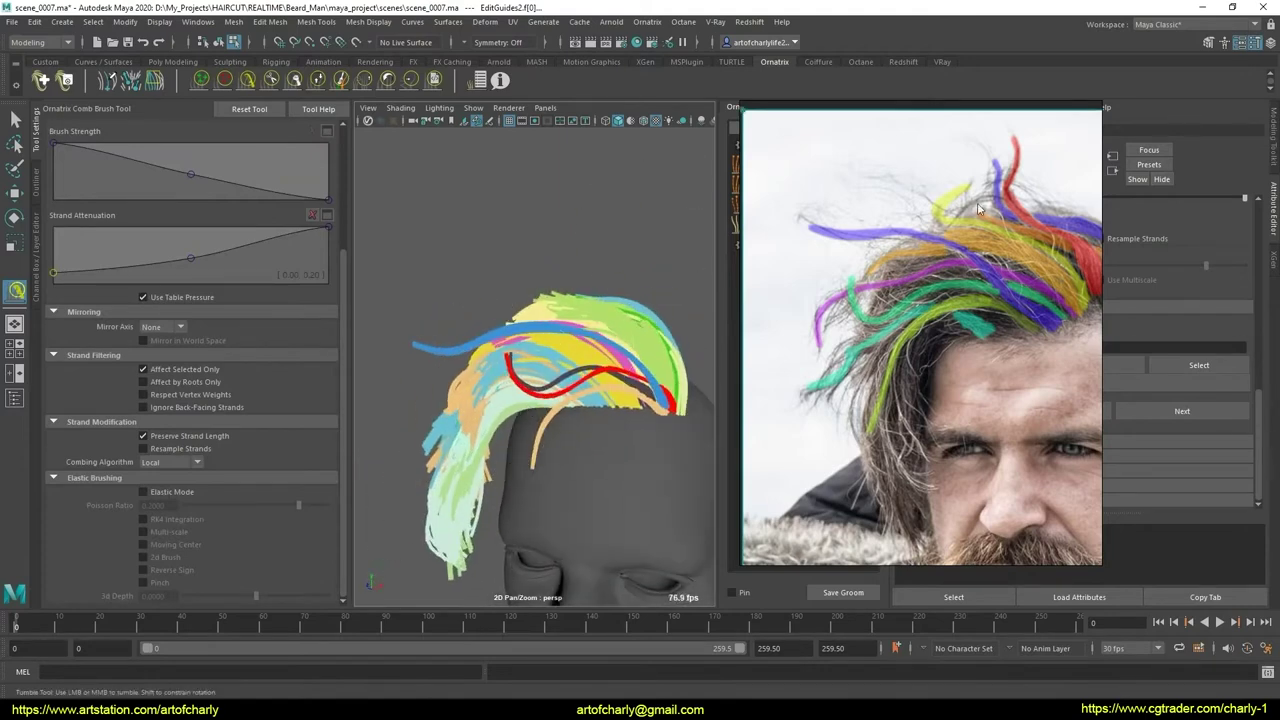
- Toggle the rendered hair preview to compare it against the guides
key("q")
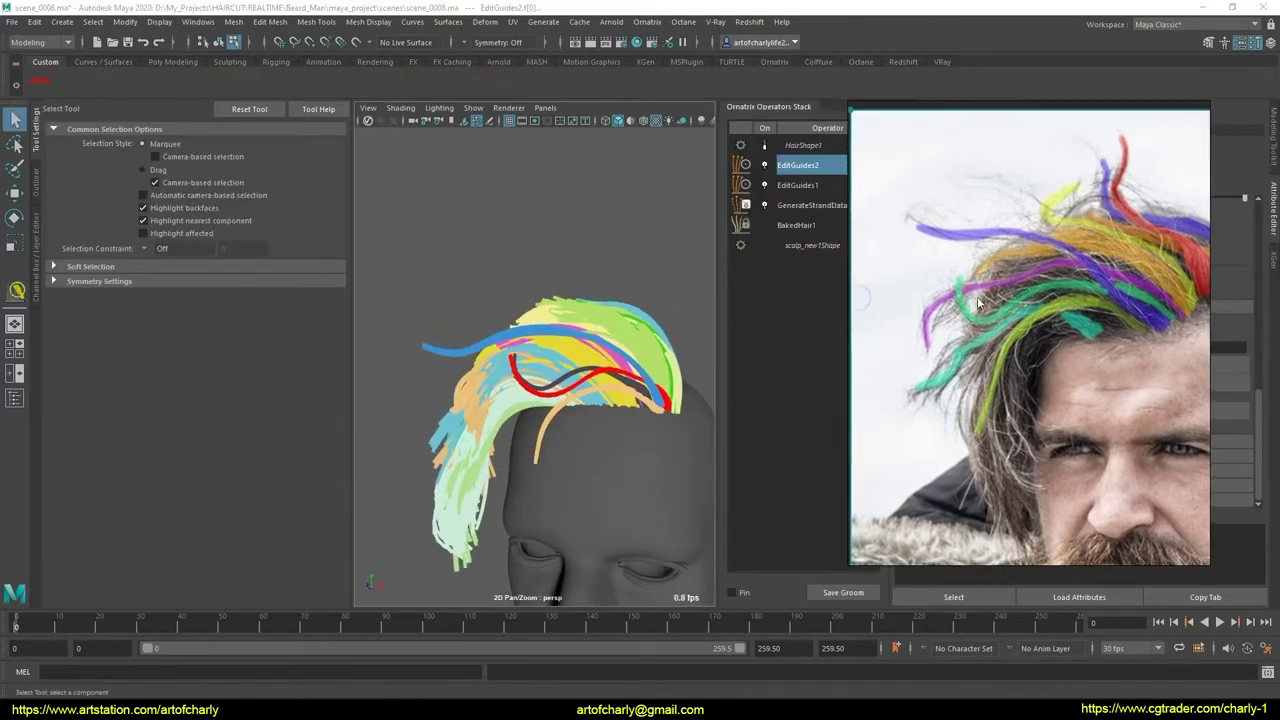
left_click(767, 146)
mouse_move(523, 357)
left_mouse_down("alt")
mouse_move(582, 384)
mouse_move(675, 392)
mouse_move(598, 378)
left_mouse_up("alt")
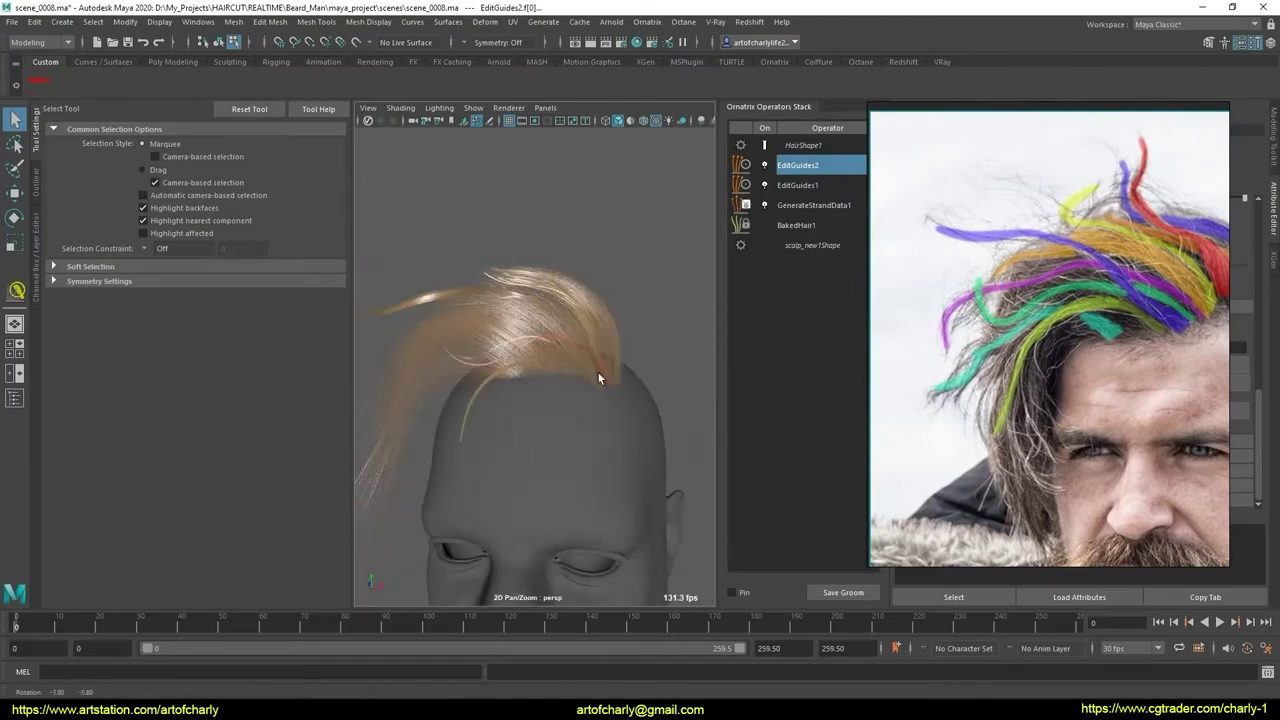
left_click(767, 146)
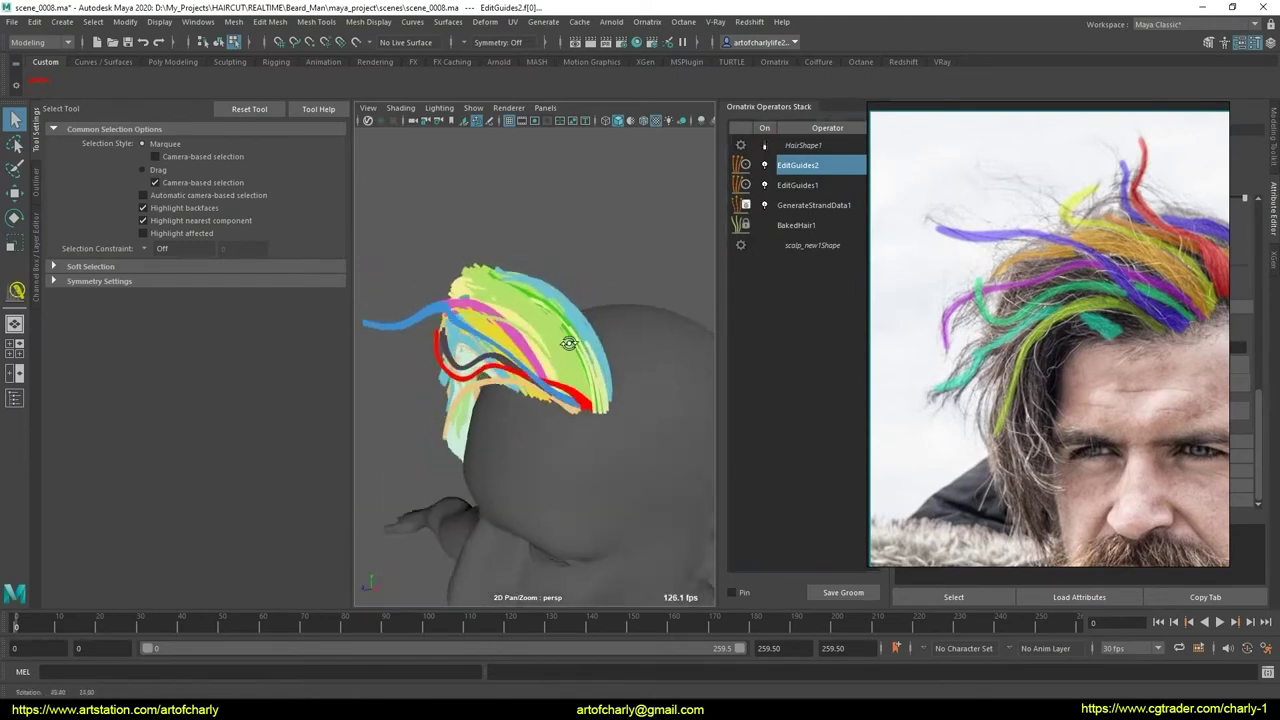
left_click(767, 146)
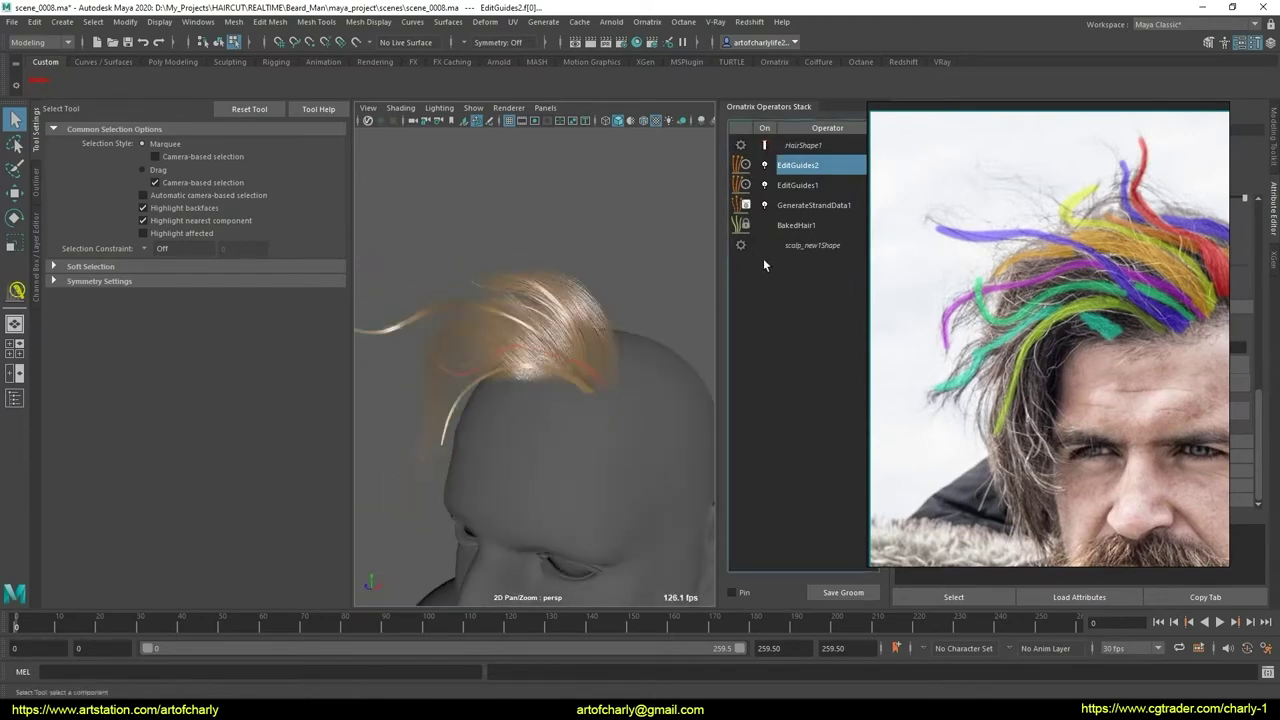
- Add a Change Width operator, delete HairFromGuides1, and set Width to 0.100
left_click(648, 22)
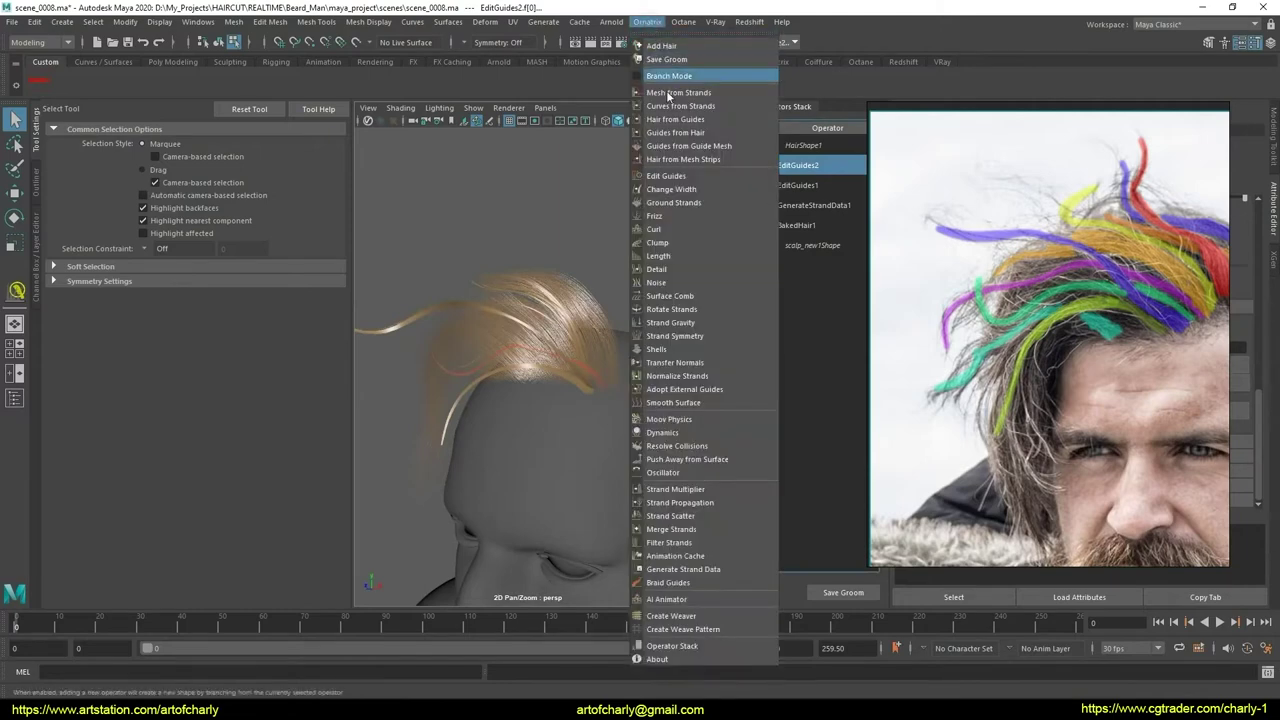
left_click(690, 190)
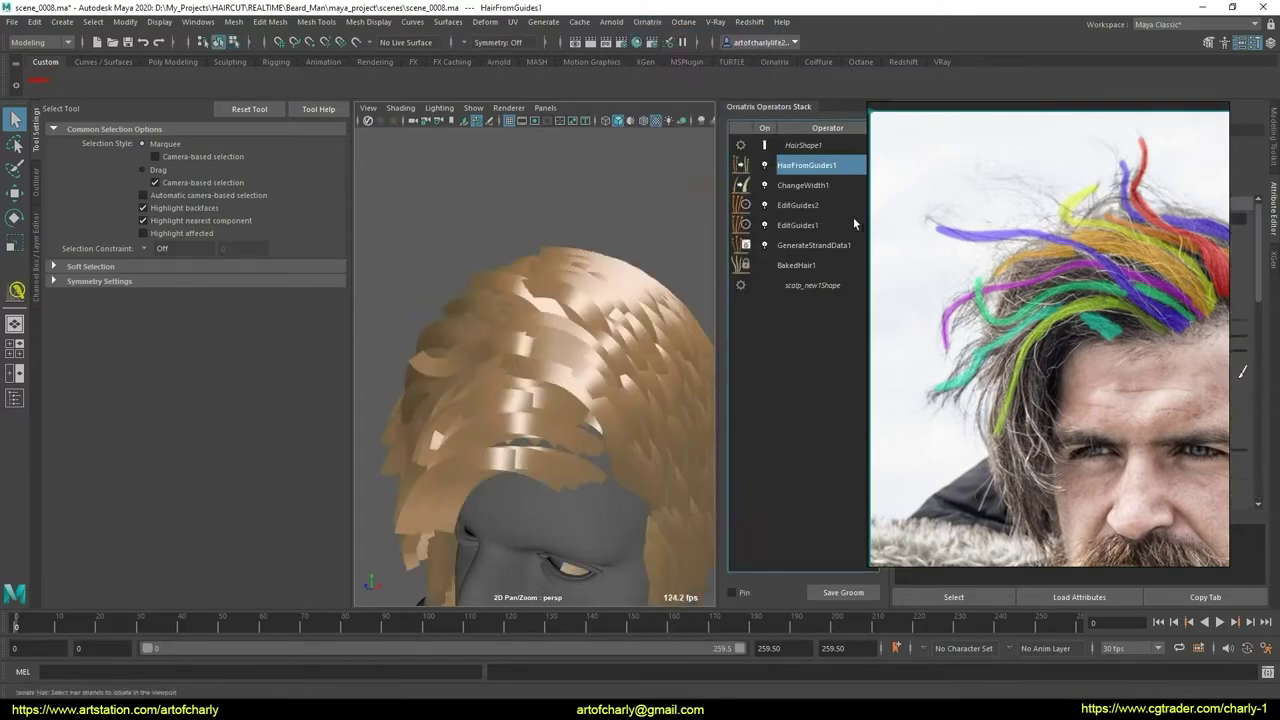
right_click(812, 176)
left_click(820, 265)
left_click(805, 165)
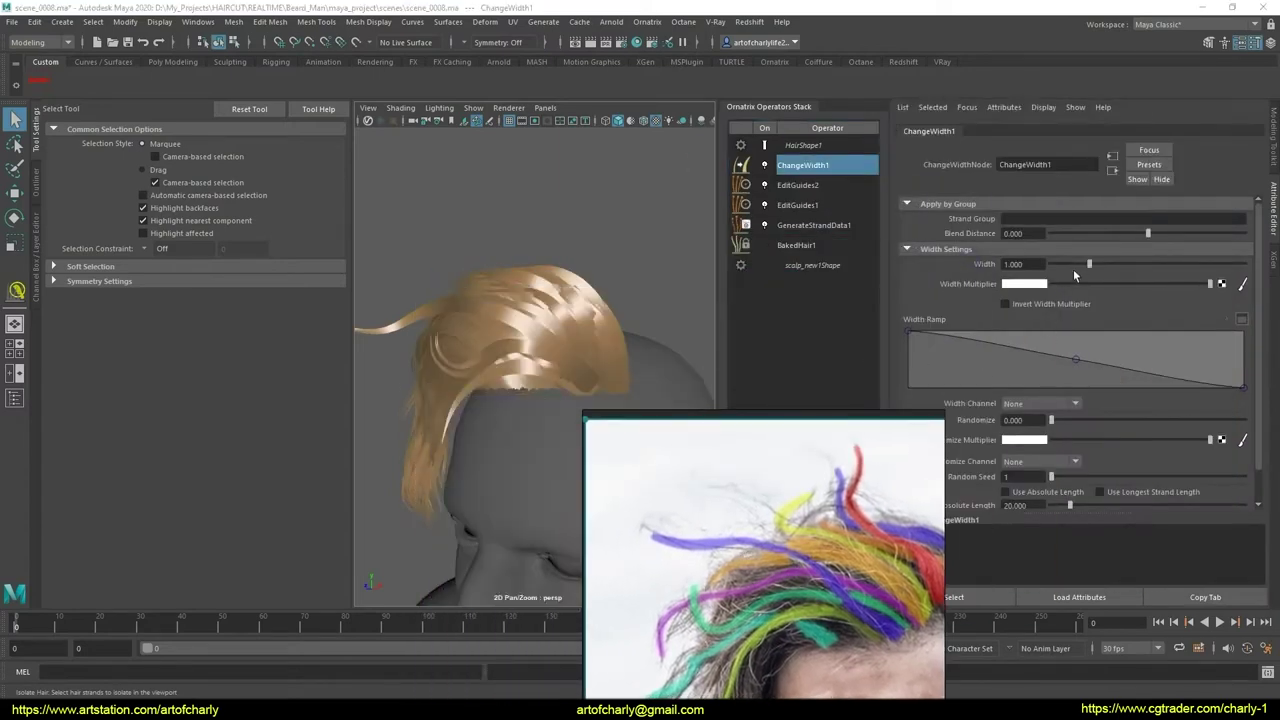
mouse_move(1089, 266)
left_mouse_down()
mouse_move(1049, 263)
mouse_move(1060, 268)
left_mouse_up()
left_click(1027, 266)
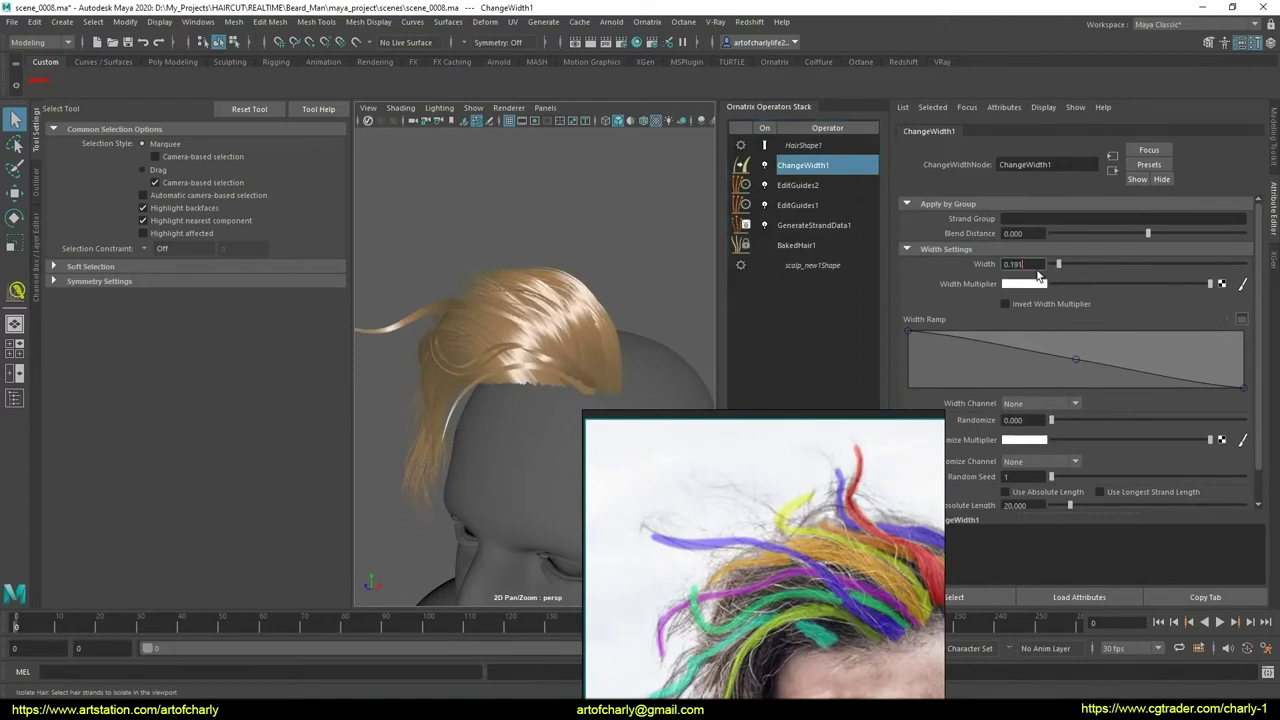
key("Return")
mouse_move(519, 382)
left_mouse_down("alt")
mouse_move(646, 354)
mouse_move(563, 354)
mouse_move(645, 349)
mouse_move(584, 350)
left_mouse_up("alt")
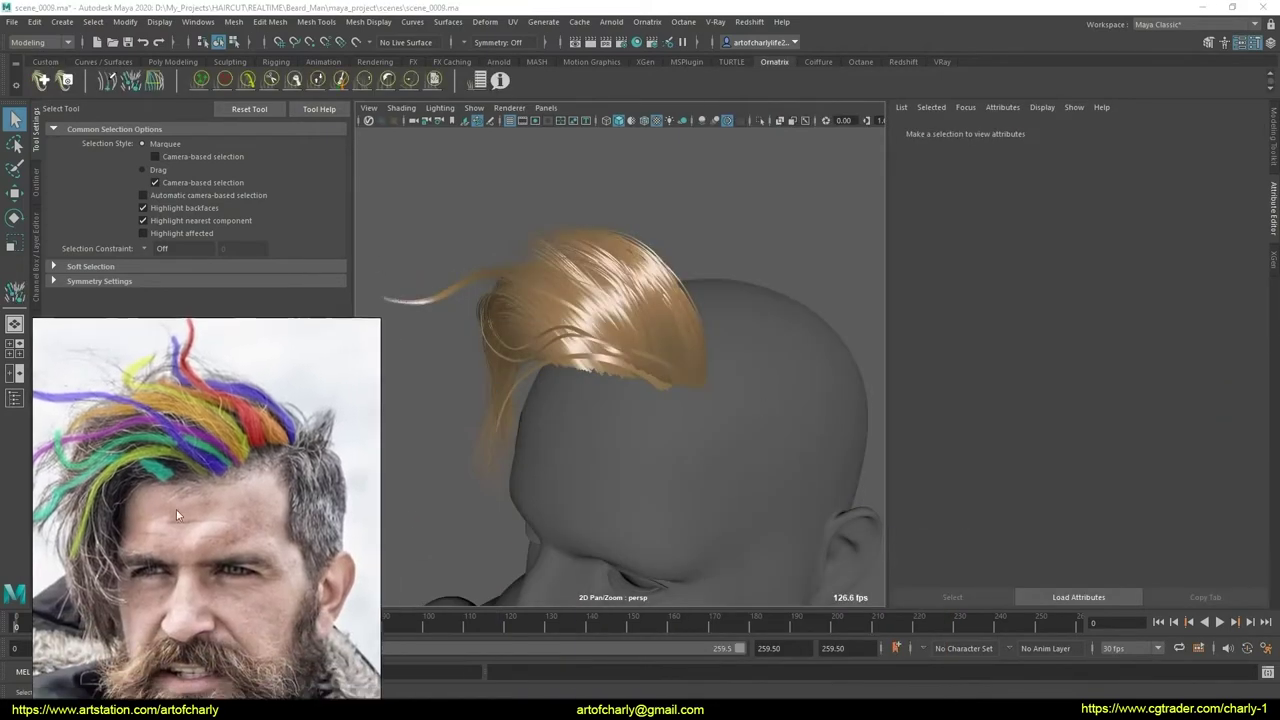
- Select the EditGuides2 operator in the stack and start guide strand selection
left_click(479, 84)
left_click(800, 186)
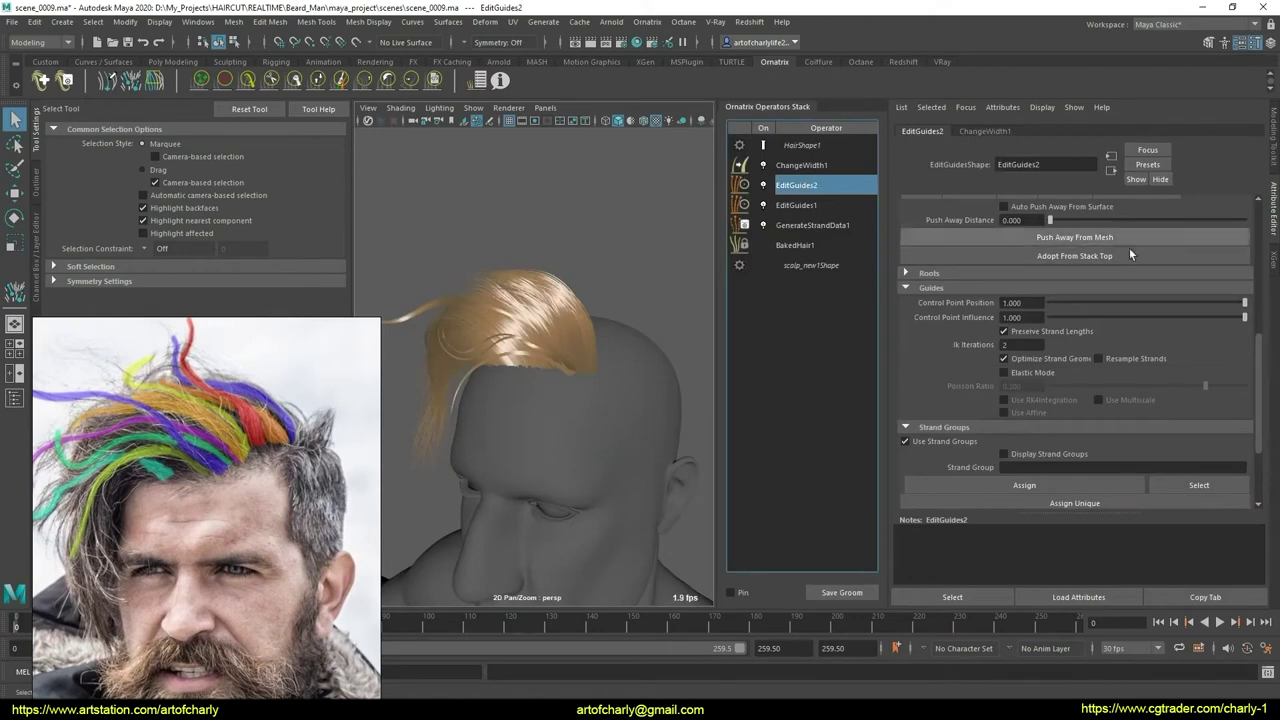
scroll(1032, 330, "up", 3)
scroll(1032, 330, "up", 3)
left_click(1010, 222)
left_click_drag(558, 314, 594, 383, "alt")
mouse_move(612, 337)
left_mouse_down("alt")
mouse_move(617, 323)
mouse_move(596, 326)
left_mouse_up("alt")
- Show the guide interpolation options and display the coloured guide strands
left_click(996, 408)
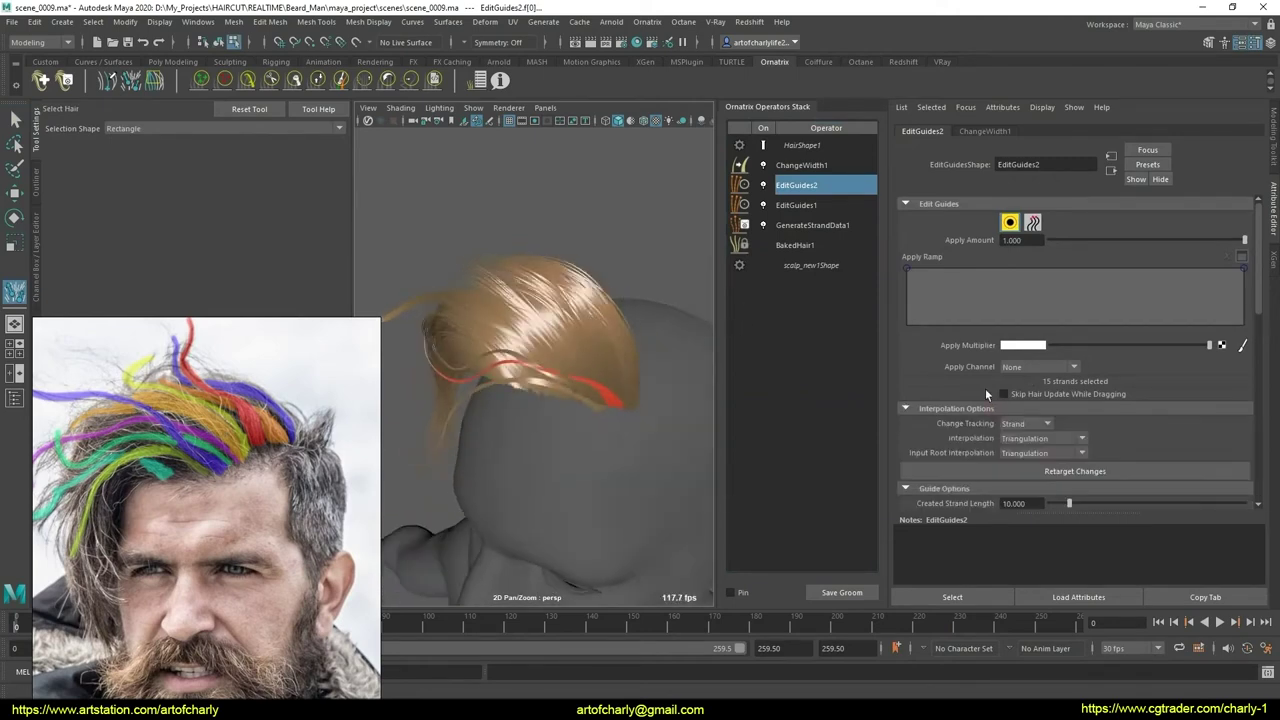
mouse_move(577, 363)
left_mouse_down("alt")
mouse_move(642, 352)
mouse_move(594, 349)
mouse_move(571, 374)
left_mouse_up("alt")
left_click(745, 185)
mouse_move(745, 185)
left_mouse_down("alt")
mouse_move(571, 371)
mouse_move(605, 377)
left_mouse_up("alt")
scroll(1028, 393, "down", 5)
scroll(1010, 421, "down", 5)
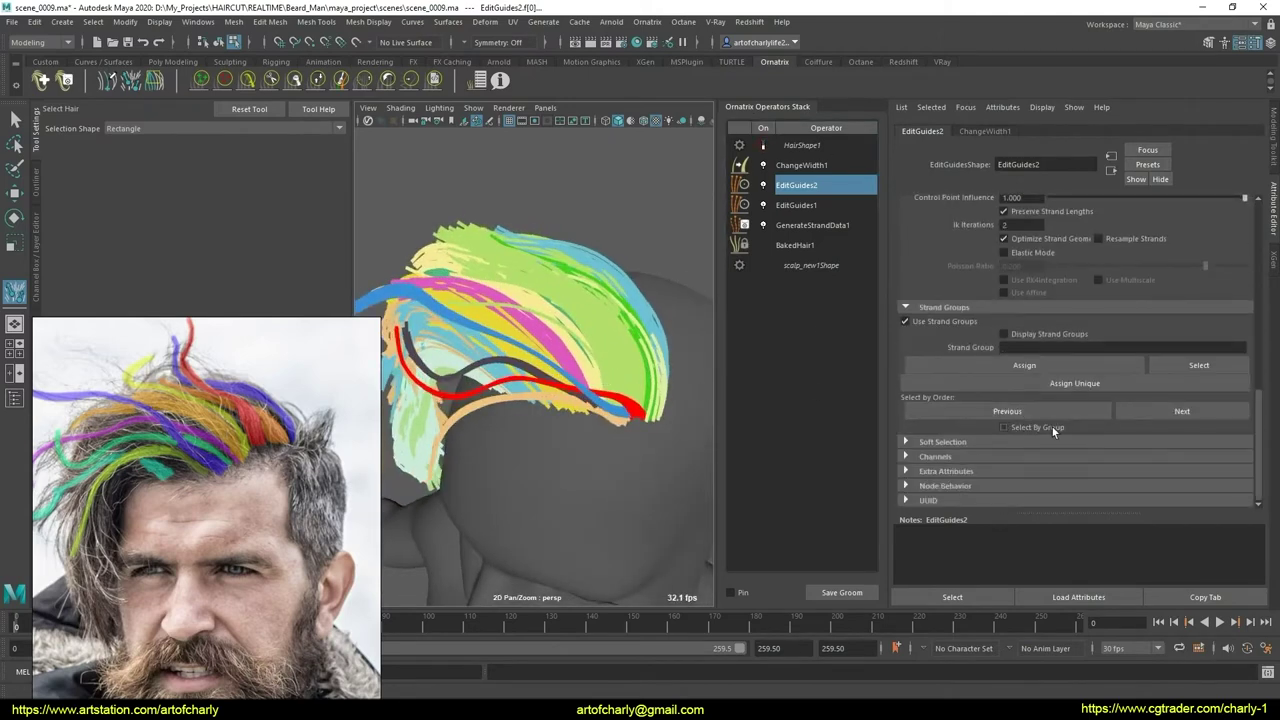
- Enable Select By Group and pick strand group 186
left_click(1052, 427)
mouse_move(580, 428)
left_mouse_down("alt")
mouse_move(571, 399)
mouse_move(619, 452)
mouse_move(557, 344)
mouse_move(600, 360)
left_mouse_up("alt")
left_click(619, 452)
left_click(1024, 427)
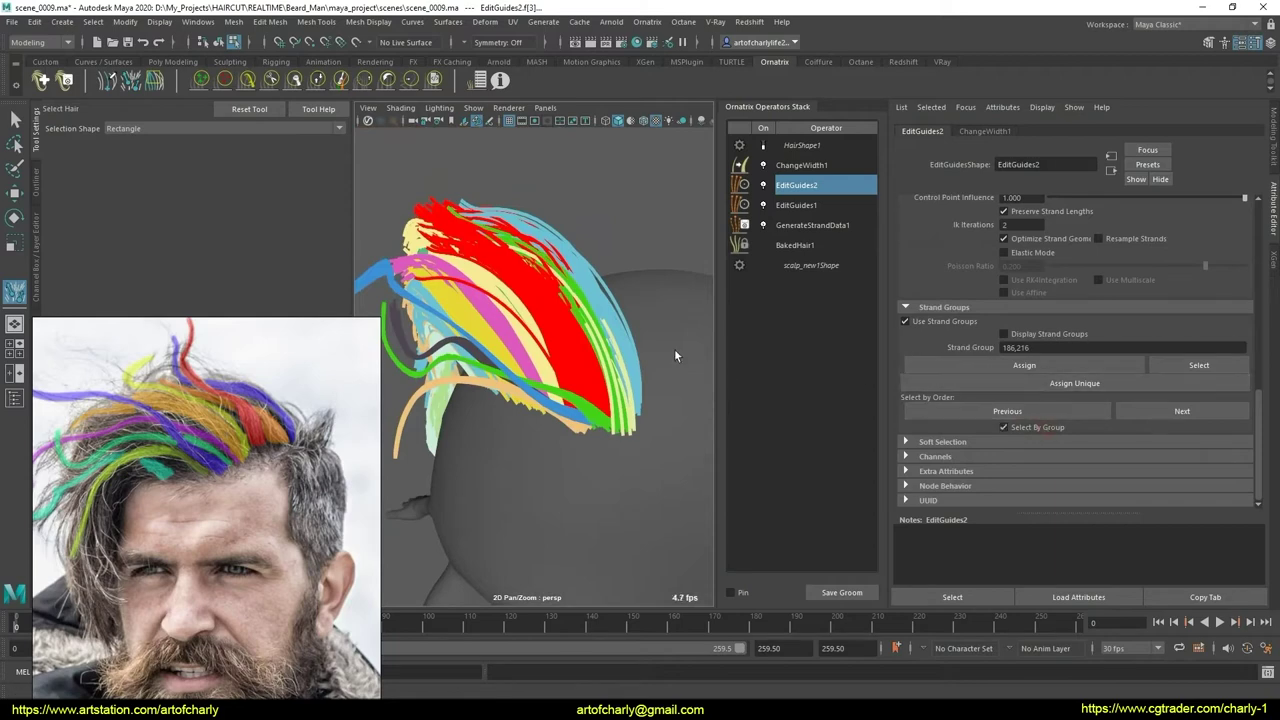
scroll(940, 344, "up", 3)
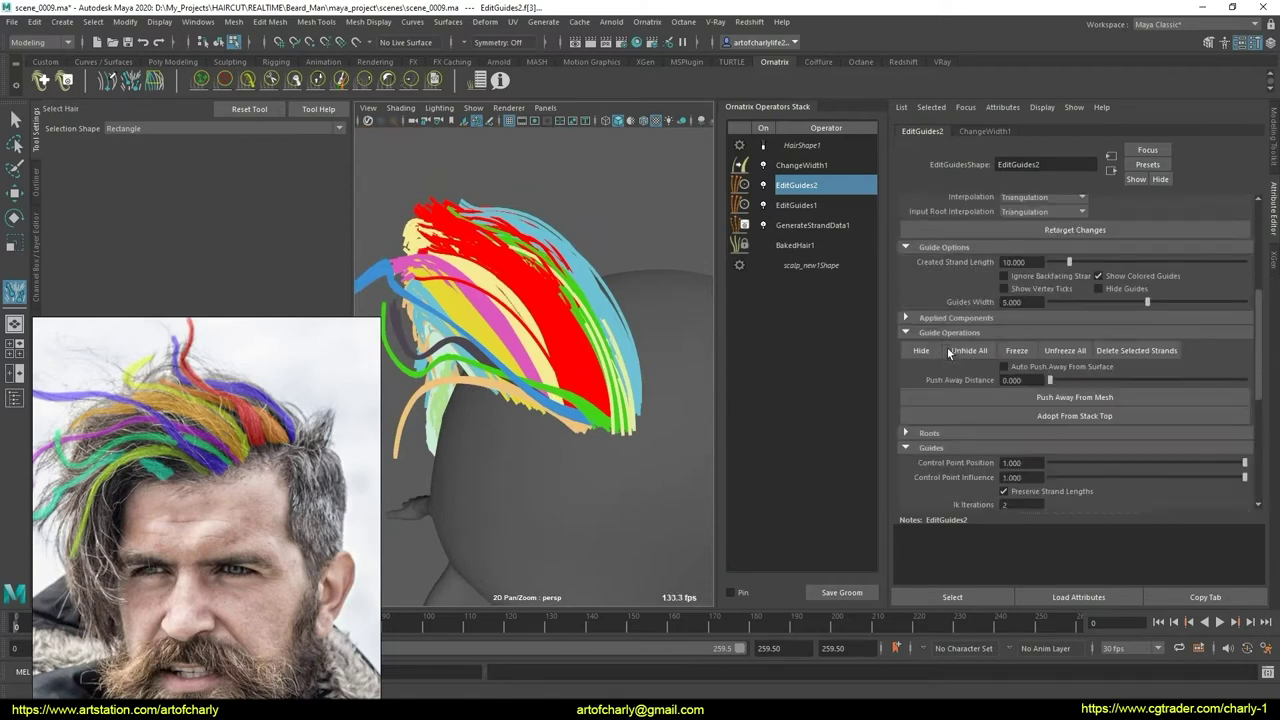
scroll(948, 348, "up", 3)
scroll(948, 348, "up", 3)
scroll(948, 348, "up", 2)
scroll(955, 400, "up", 2)
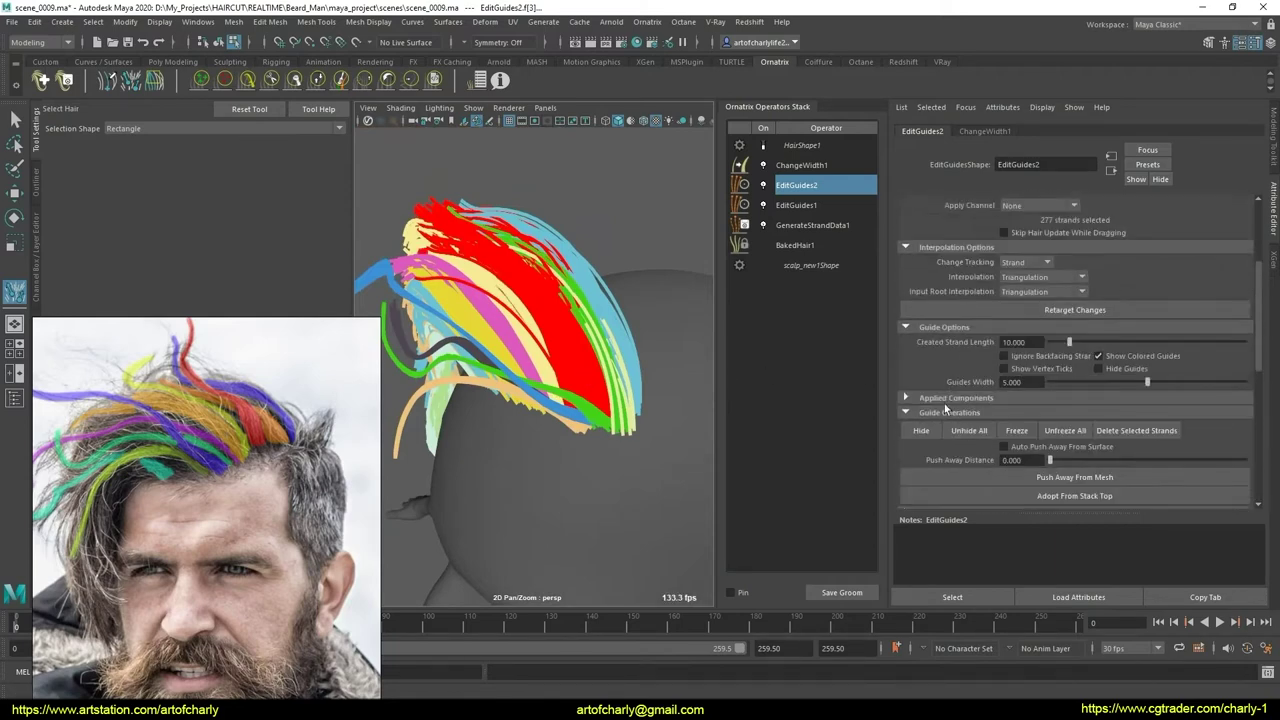
scroll(944, 403, "up", 2)
scroll(952, 422, "up", 1)
scroll(940, 381, "down", 5)
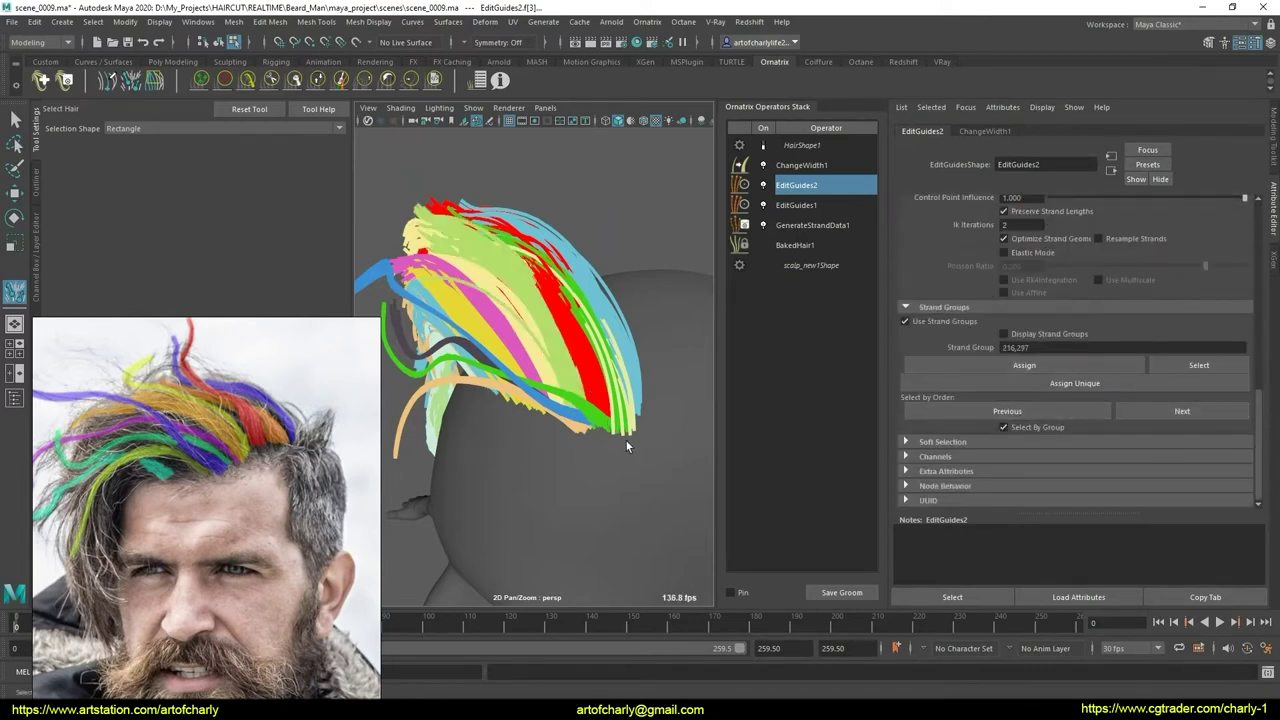
mouse_move(625, 439)
left_mouse_down("alt")
mouse_move(599, 405)
mouse_move(829, 408)
mouse_move(540, 302)
mouse_move(615, 421)
mouse_move(928, 404)
left_mouse_up("alt")
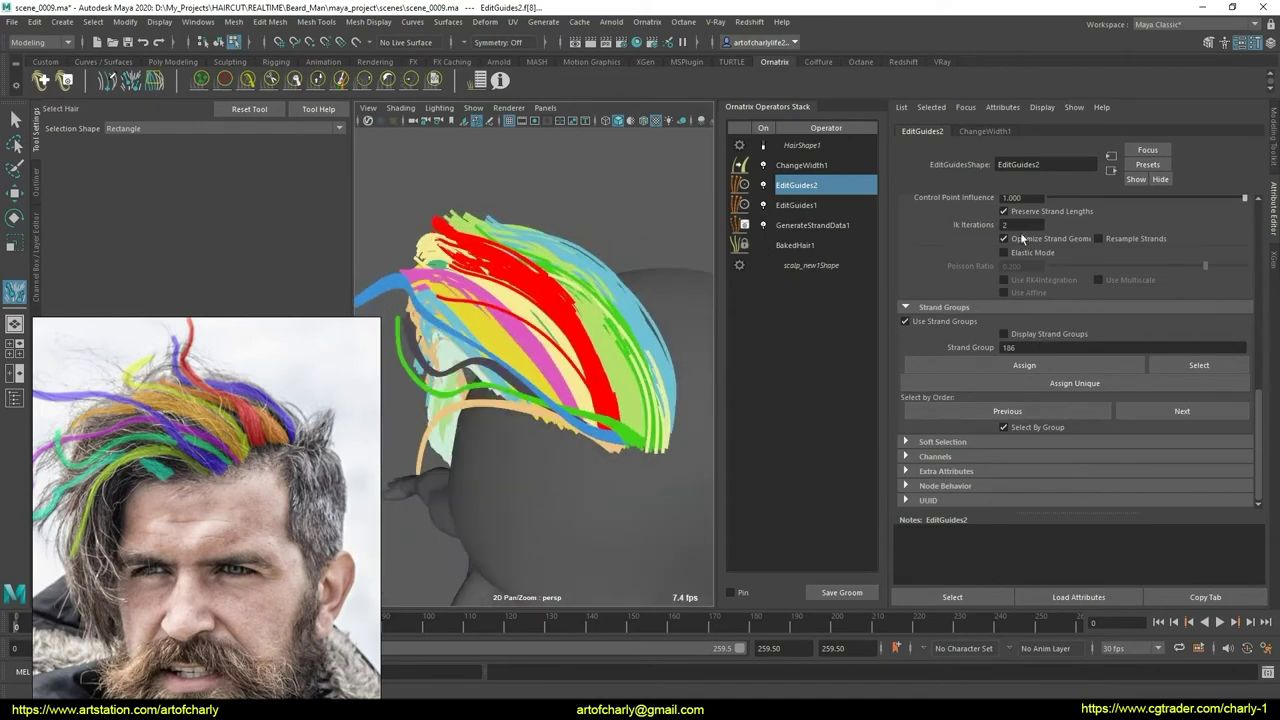
- Activate the Comb Brush with strand attenuation start raised to about 0.19
left_click(247, 81)
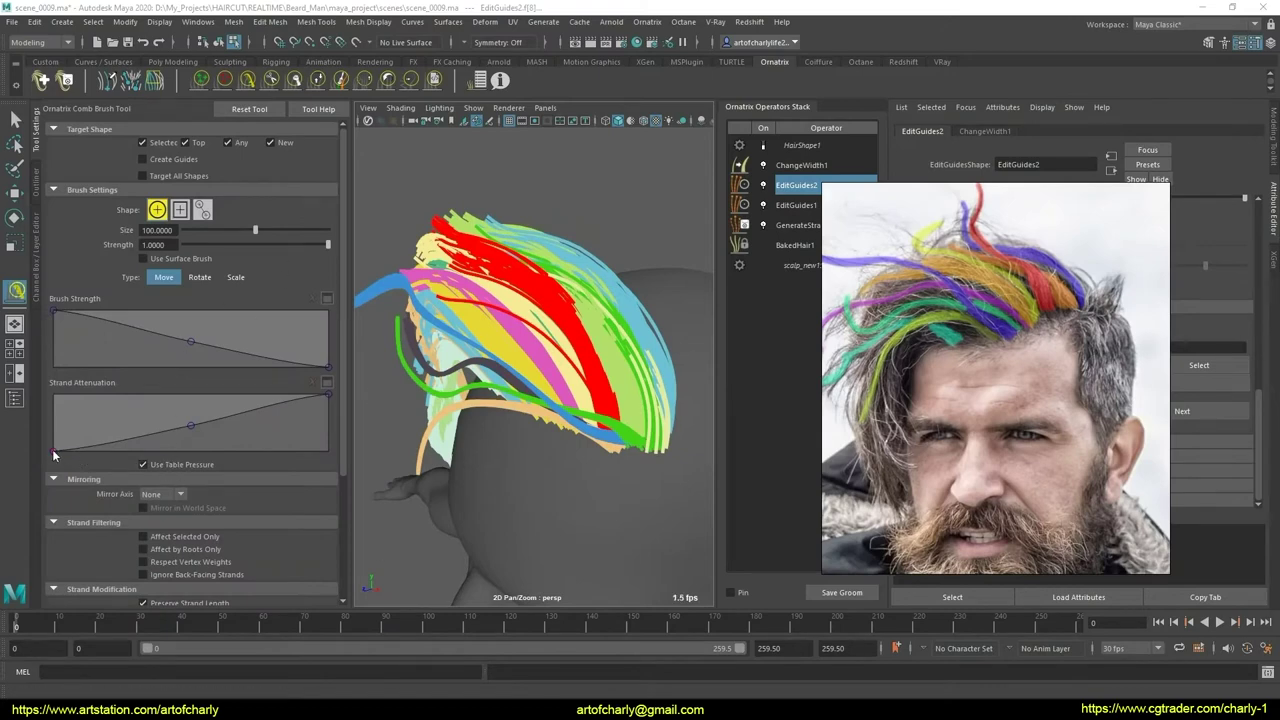
left_click_drag(53, 453, 46, 446)
scroll(155, 439, "down", 5)
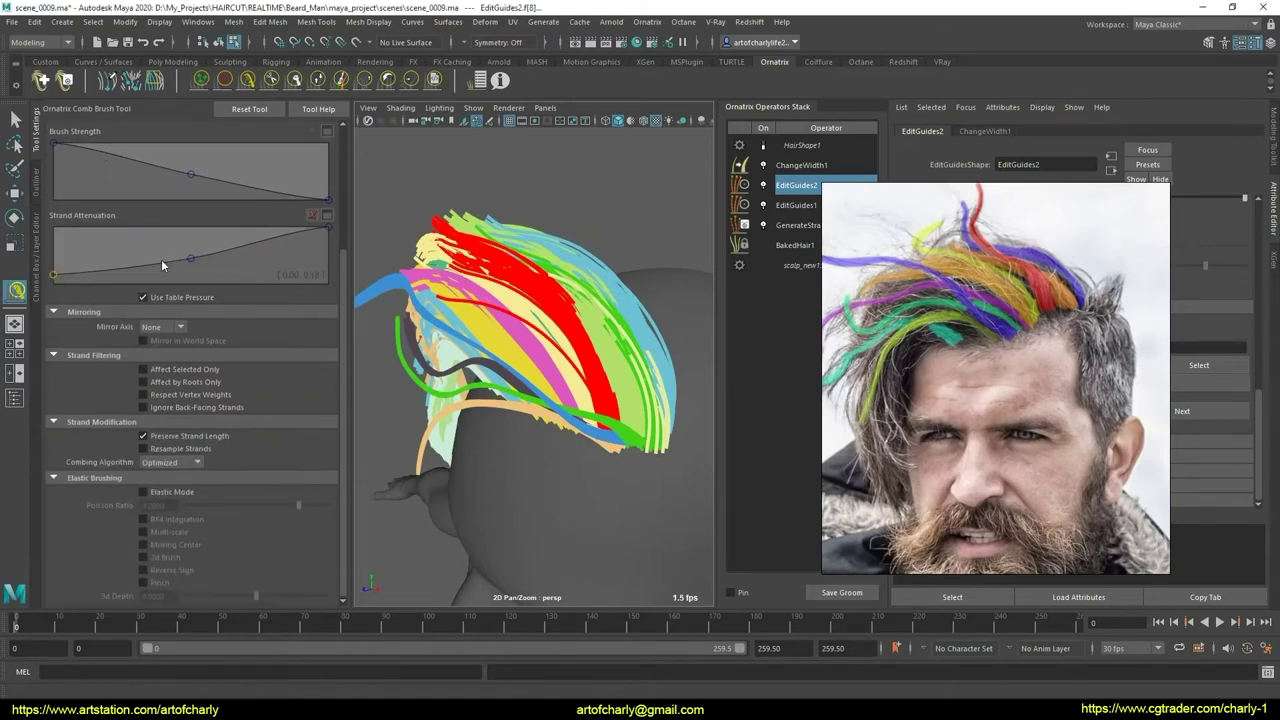
- Set the combing algorithm to Local and view the guides from the side
left_click(170, 462)
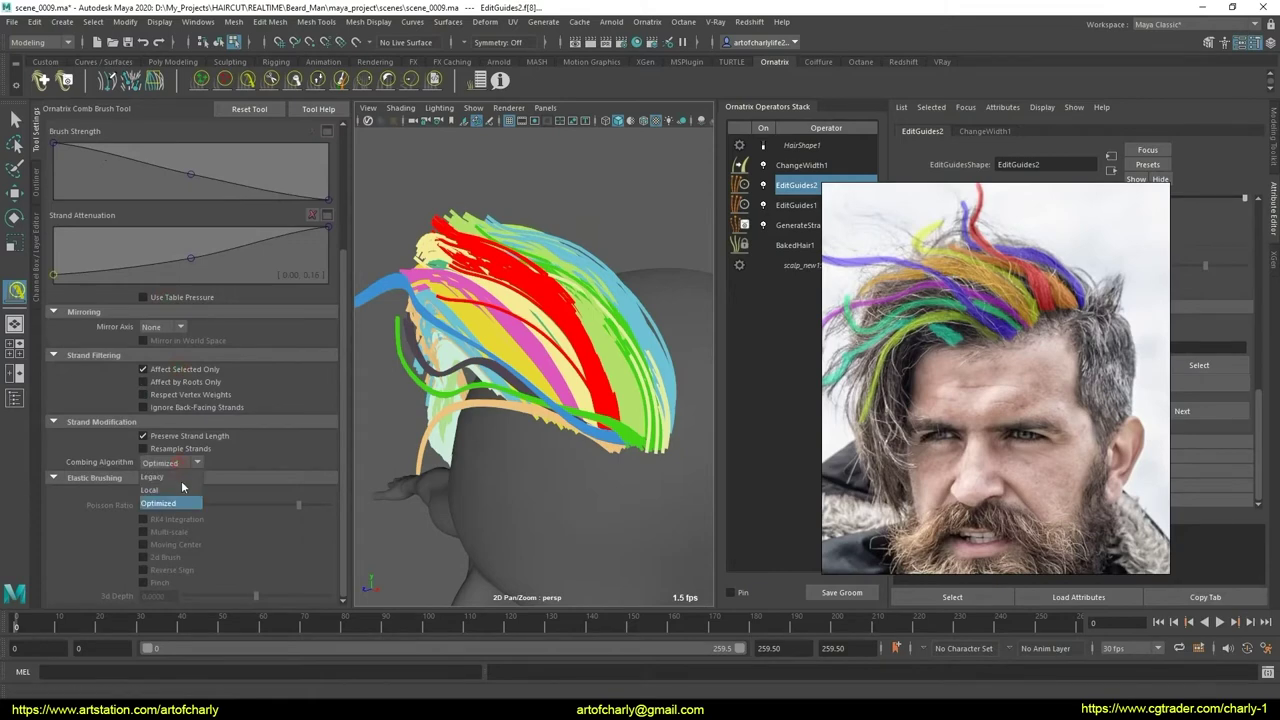
left_click(182, 491)
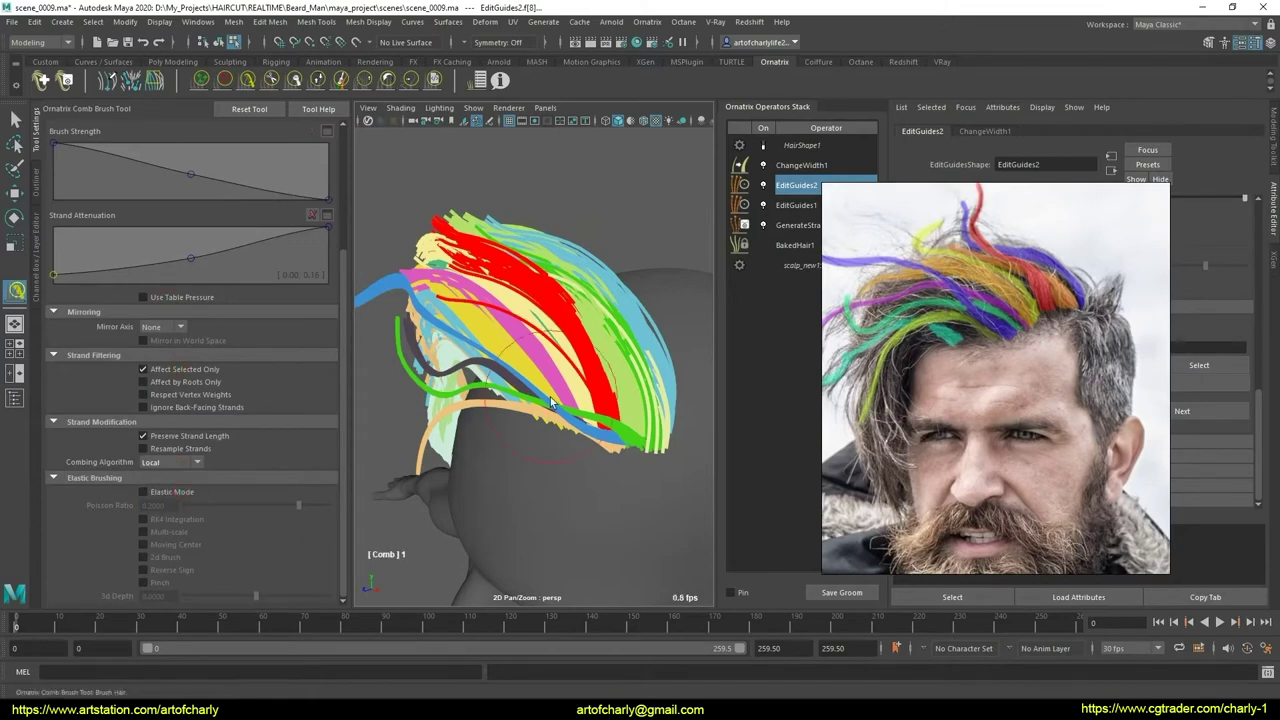
mouse_move(637, 430)
left_mouse_down("alt")
mouse_move(563, 432)
mouse_move(587, 428)
left_mouse_up("alt")
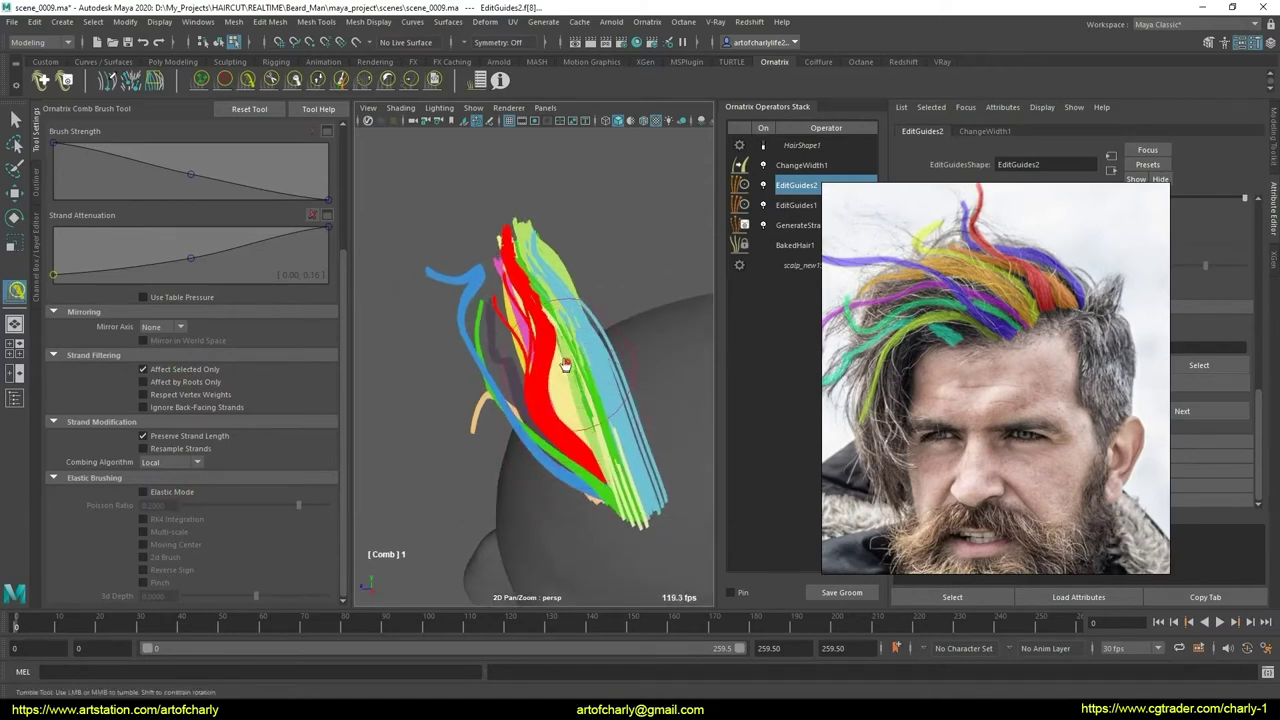
mouse_move(568, 350)
left_mouse_down("alt")
mouse_move(588, 390)
mouse_move(565, 397)
mouse_move(538, 372)
mouse_move(509, 388)
mouse_move(552, 379)
mouse_move(606, 414)
mouse_move(585, 380)
mouse_move(539, 352)
mouse_move(464, 238)
left_mouse_up("alt")
- Smooth the top guide strands, then return to the Comb brush
left_click(409, 86)
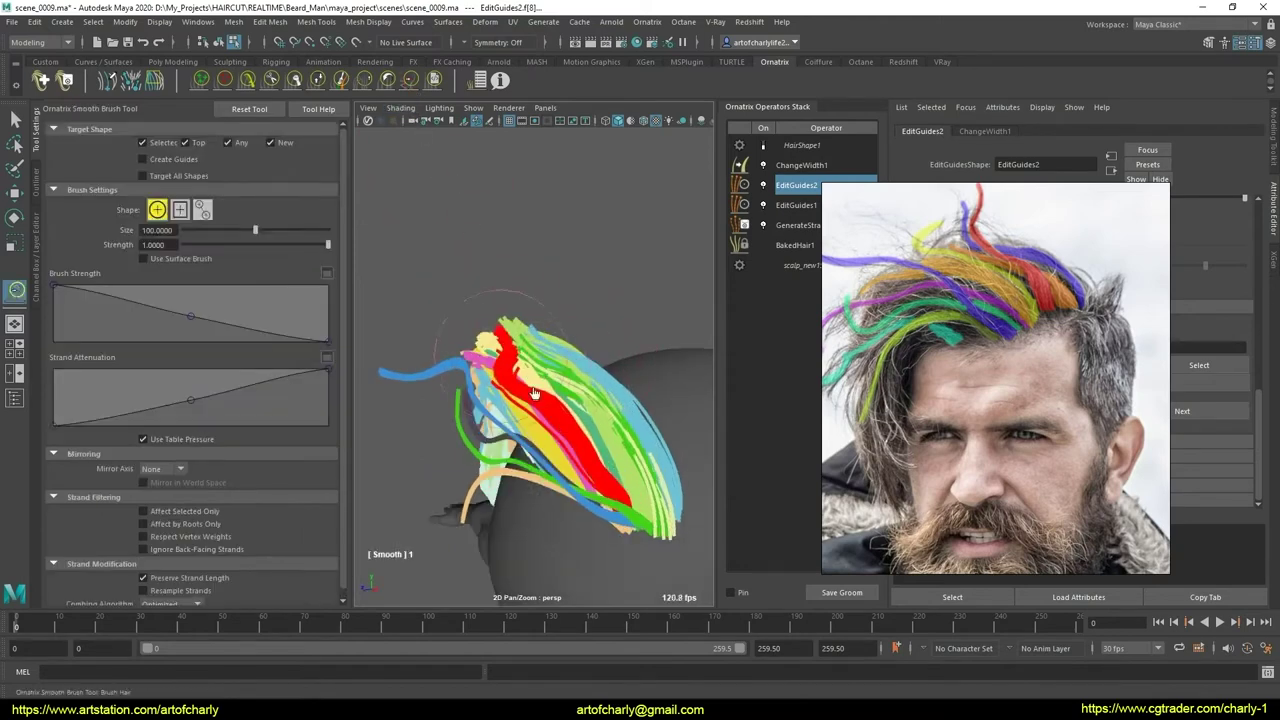
left_click_drag(503, 345, 332, 144, "alt")
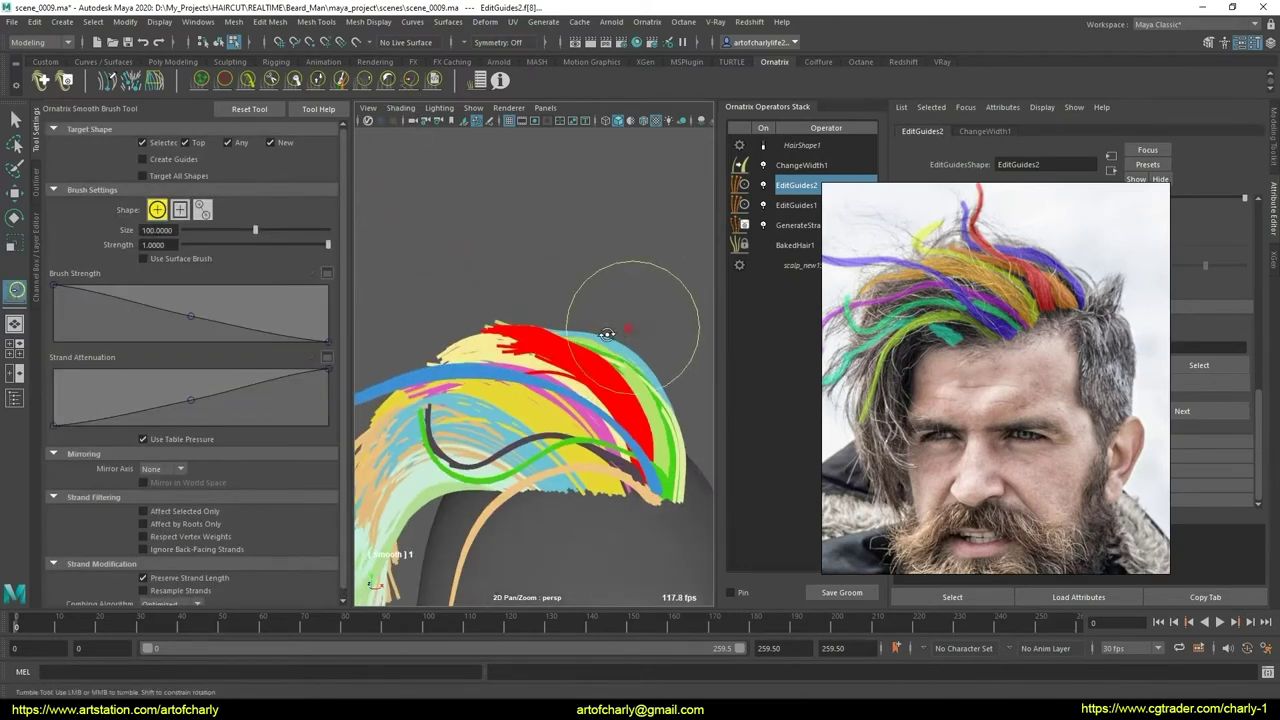
left_click(387, 80)
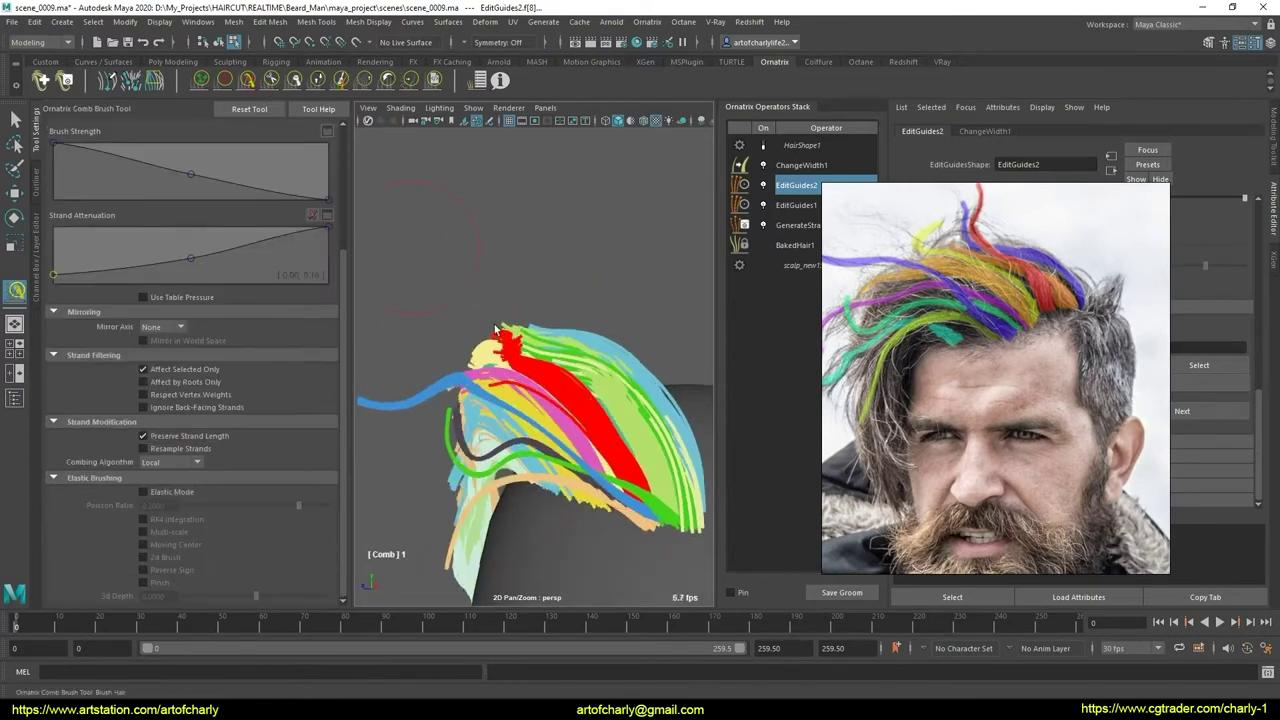
mouse_move(537, 420)
left_mouse_down("alt")
mouse_move(620, 366)
mouse_move(523, 357)
left_mouse_up("alt")
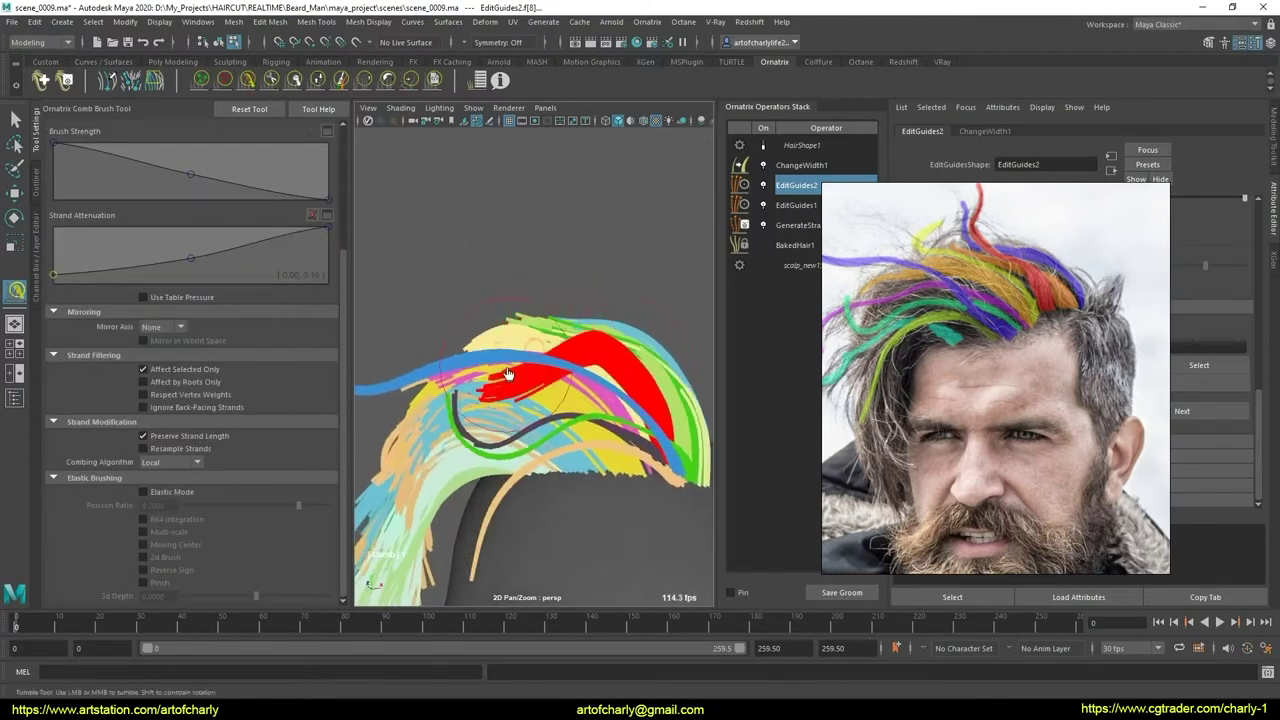
left_click_drag(572, 394, 550, 390, "alt")
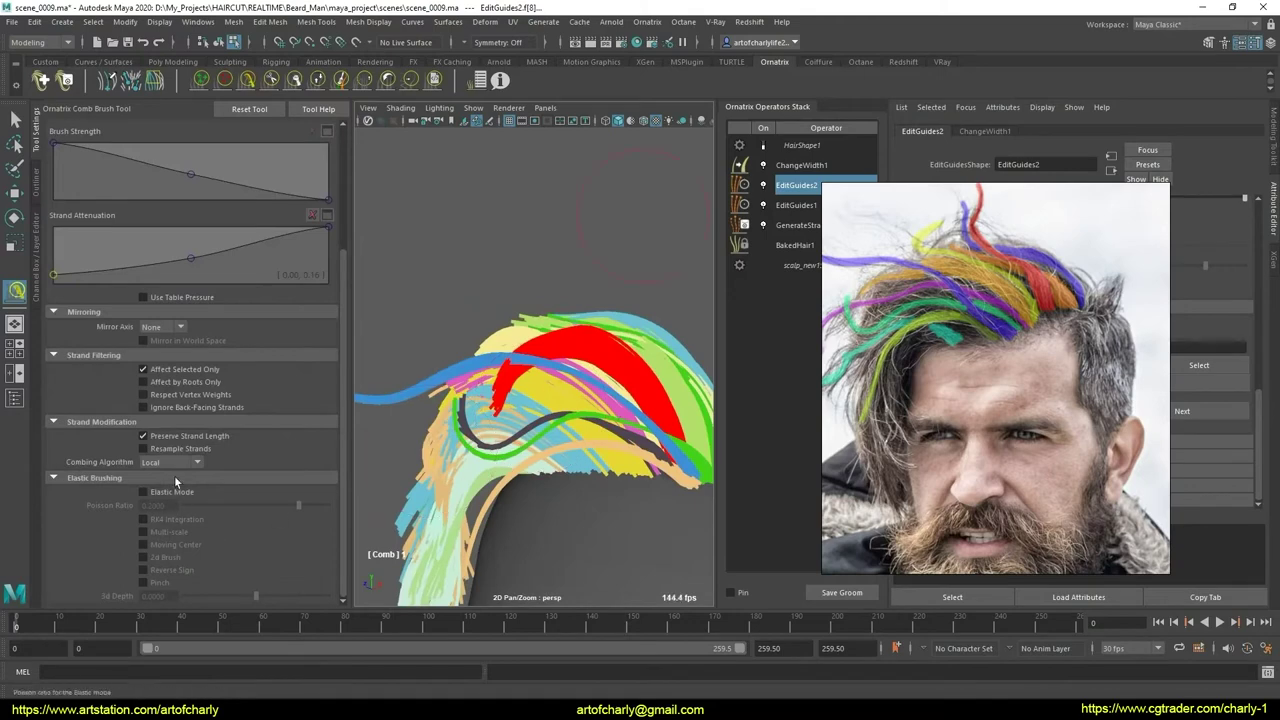
- Comb the red strands down-left using Optimized, then revert to Local
left_click(180, 462)
left_click(187, 504)
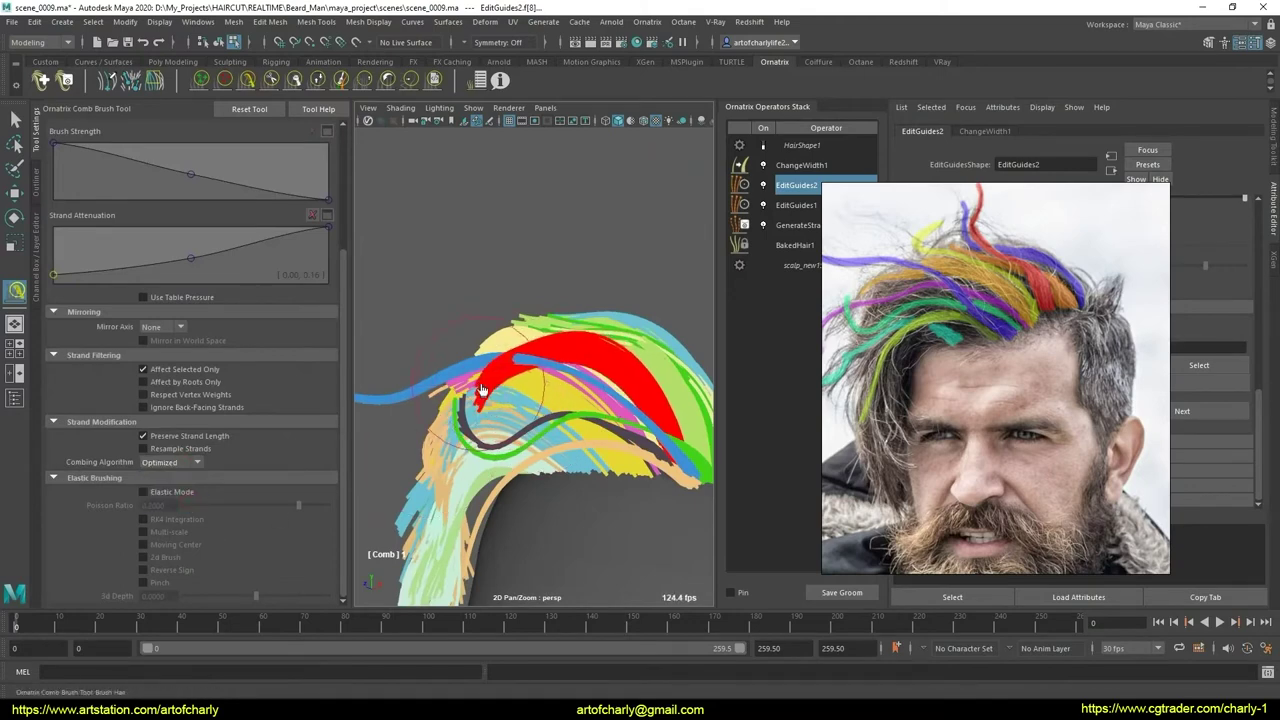
left_click_drag(560, 380, 480, 380)
mouse_move(600, 400)
left_mouse_down()
mouse_move(499, 416)
mouse_move(486, 375)
mouse_move(450, 402)
mouse_move(429, 451)
mouse_move(469, 386)
mouse_move(474, 344)
mouse_move(574, 467)
mouse_move(534, 393)
left_mouse_up()
left_click(195, 463)
left_click(149, 490)
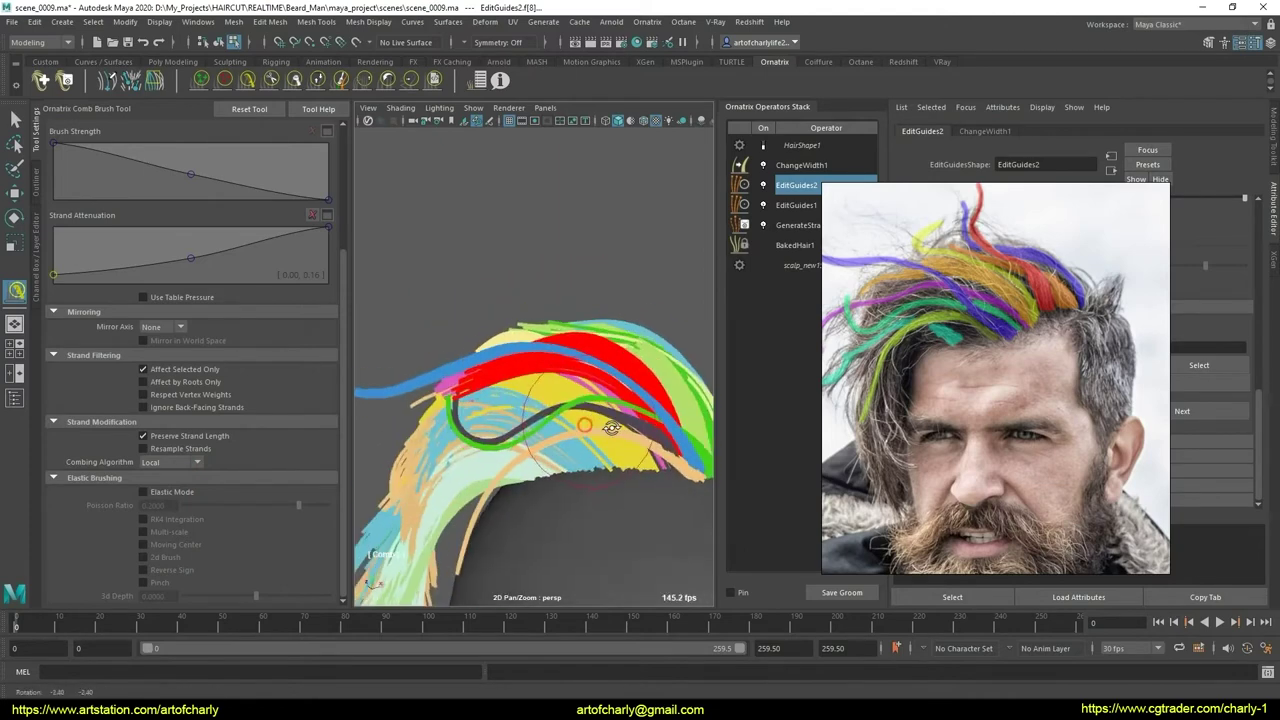
- Inspect the combed sweep across the crown from above and the front
middle_click_drag(553, 452, 563, 466, "alt")
mouse_move(563, 466)
left_mouse_down("alt")
mouse_move(566, 453)
mouse_move(546, 448)
left_mouse_up("alt")
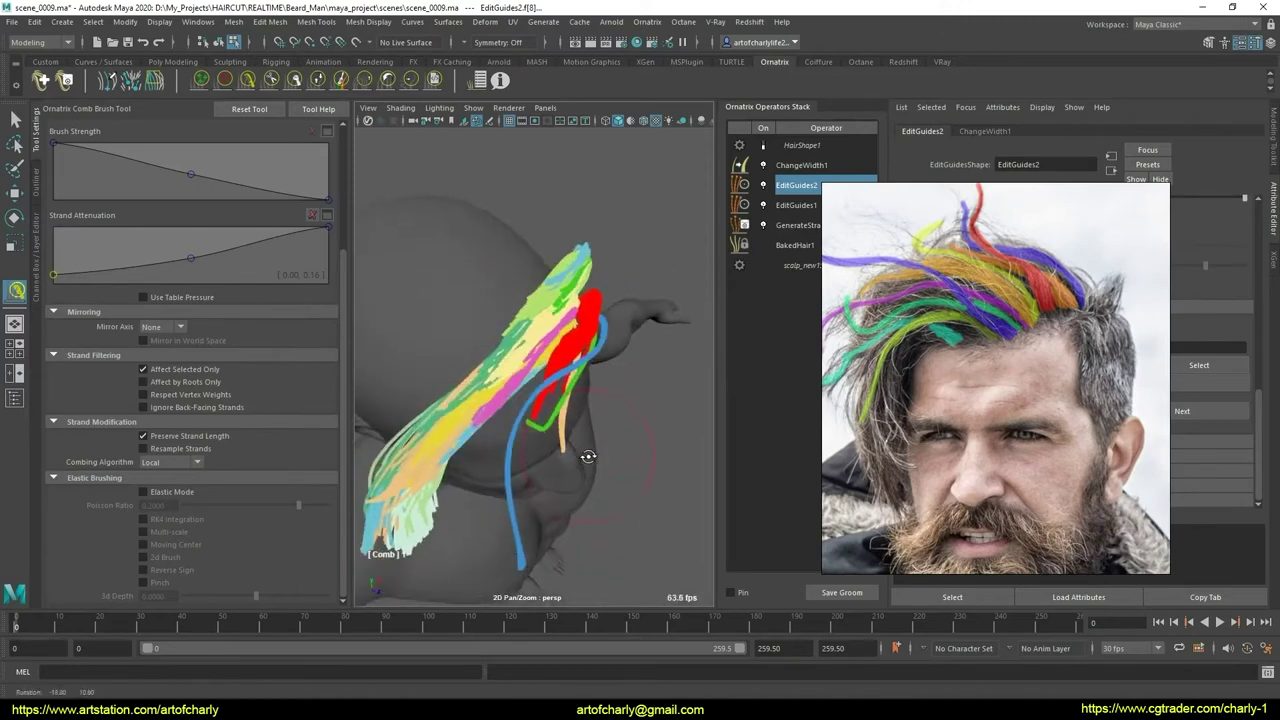
left_click_drag(543, 398, 560, 420, "alt")
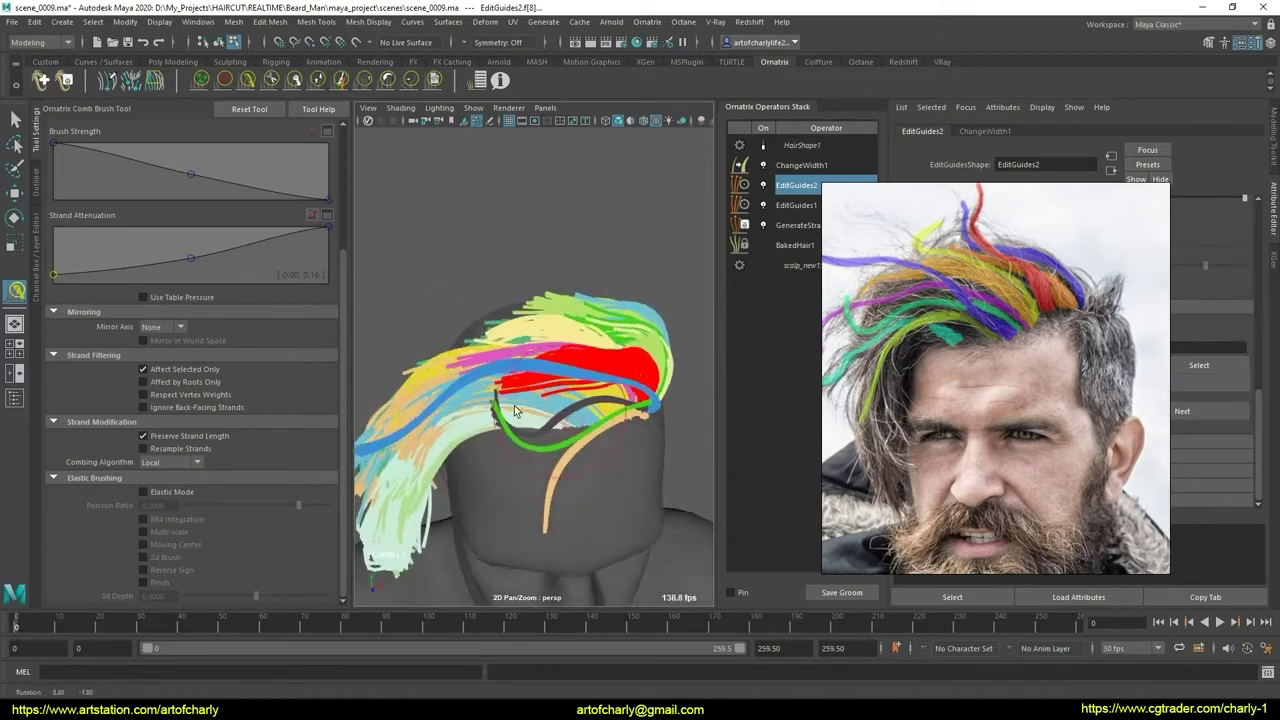
left_click(318, 80)
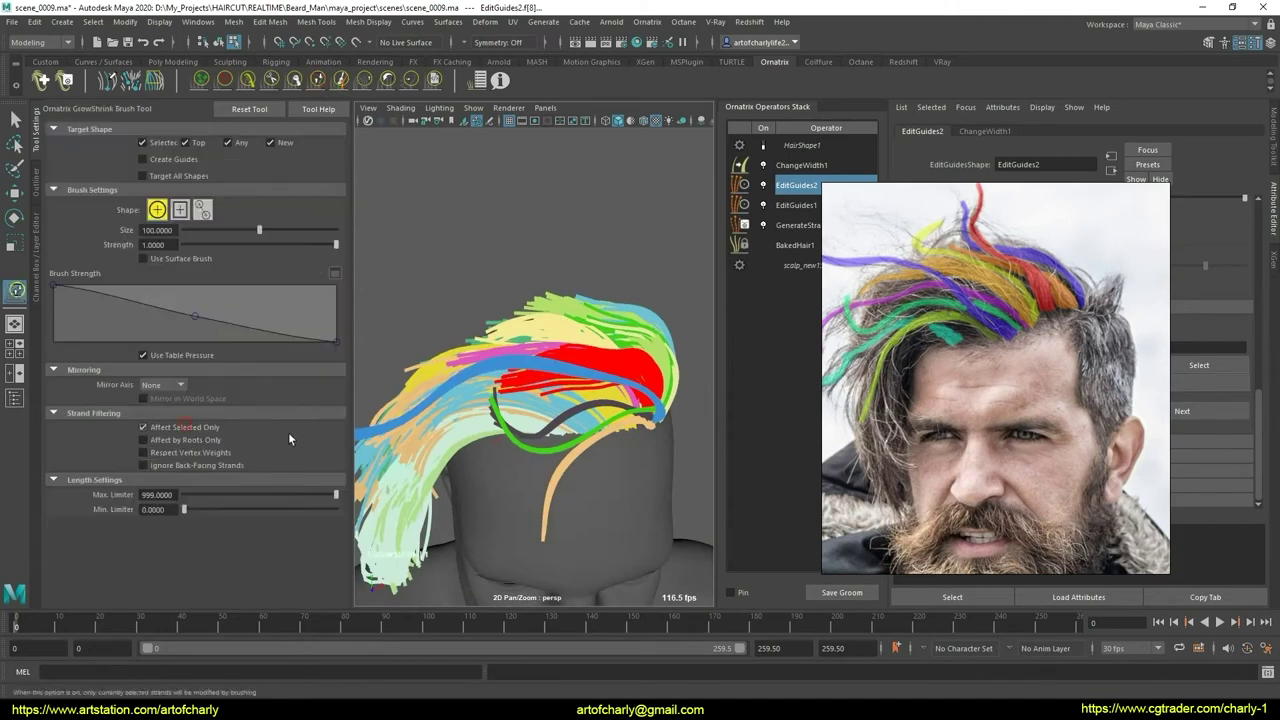
- With the User Brush, disable Preserve Strand Length, use Local, and lift the red and blue strands
left_click_drag(420, 440, 360, 455, "alt")
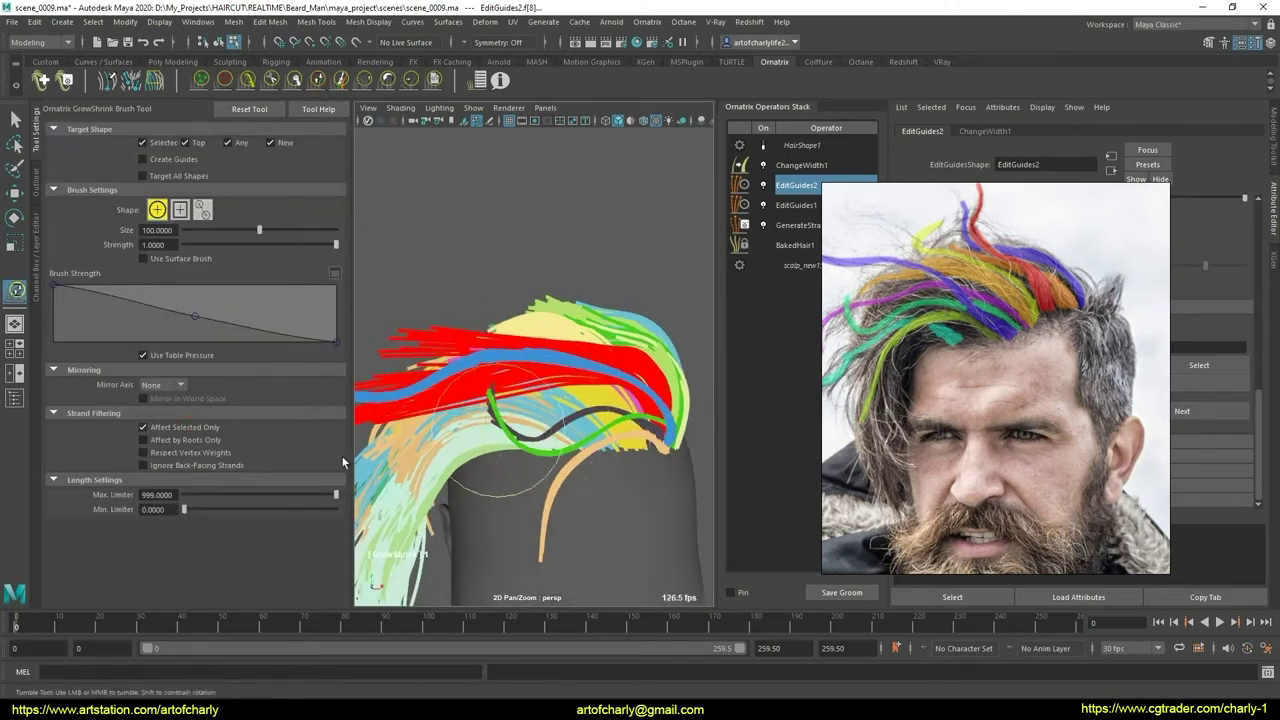
left_click(414, 86)
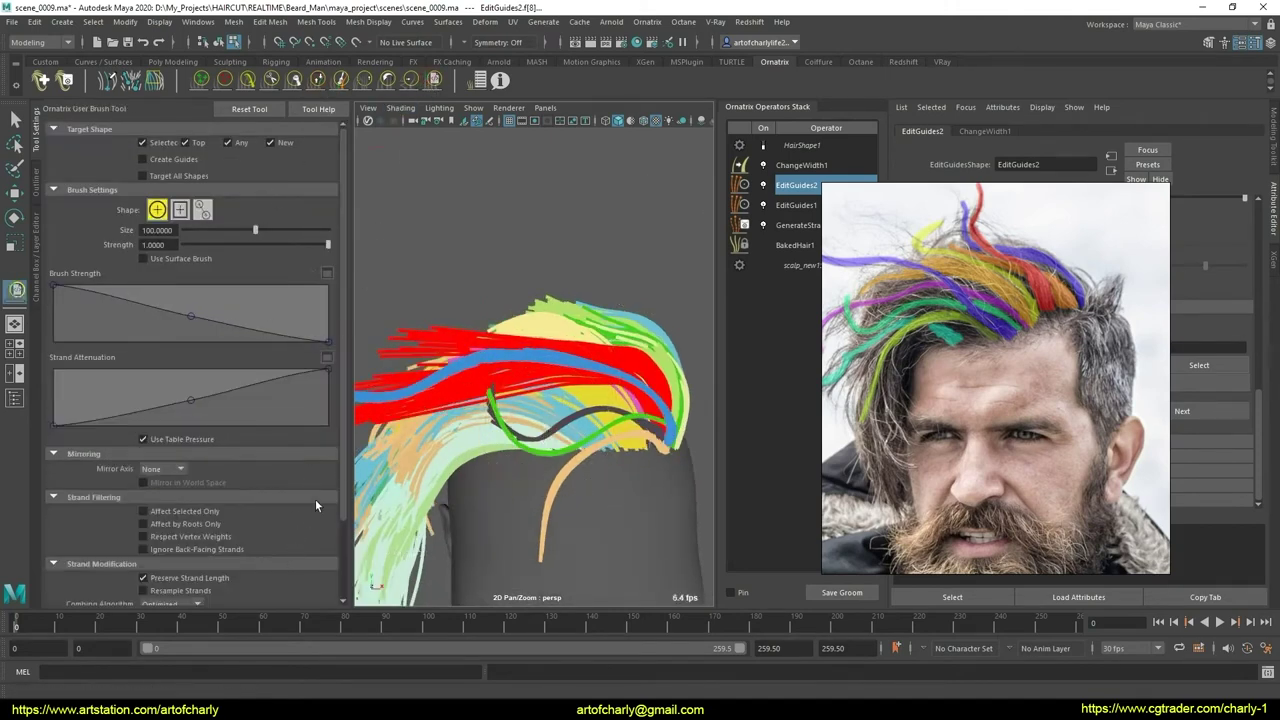
left_click_drag(344, 475, 349, 558)
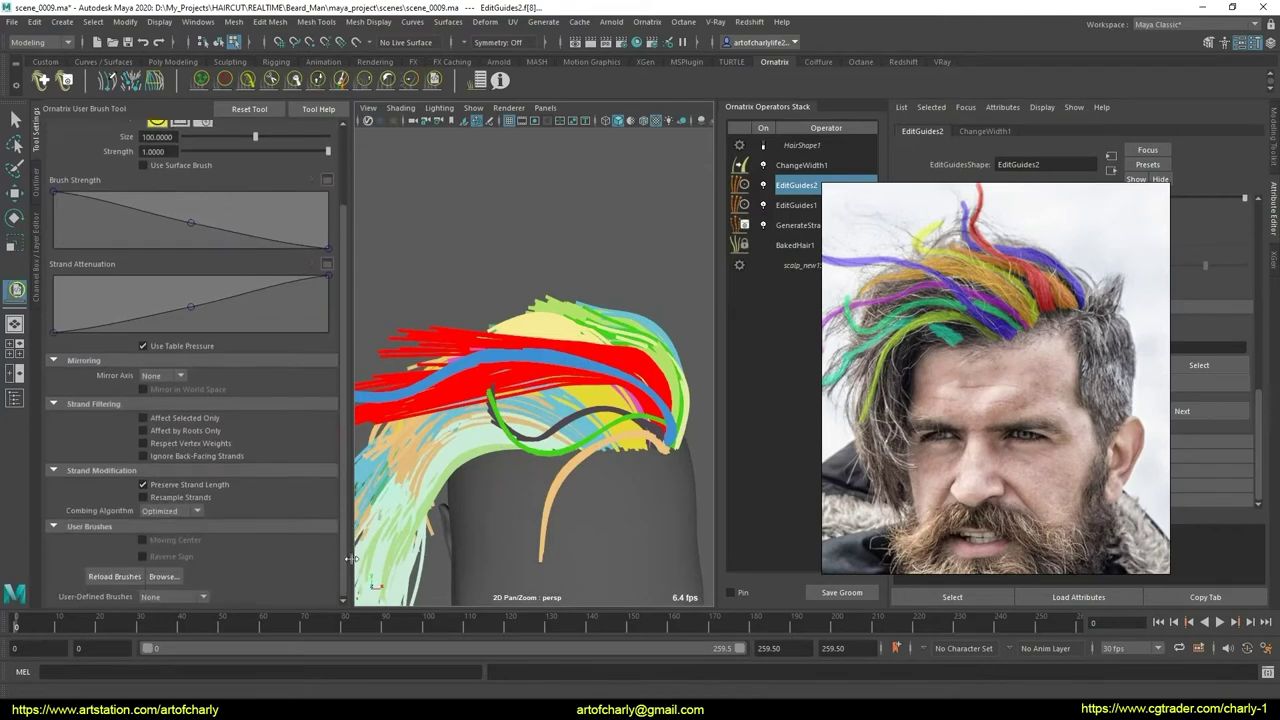
left_click(177, 486)
left_click(187, 512)
left_click(190, 531)
left_click_drag(191, 305, 195, 318)
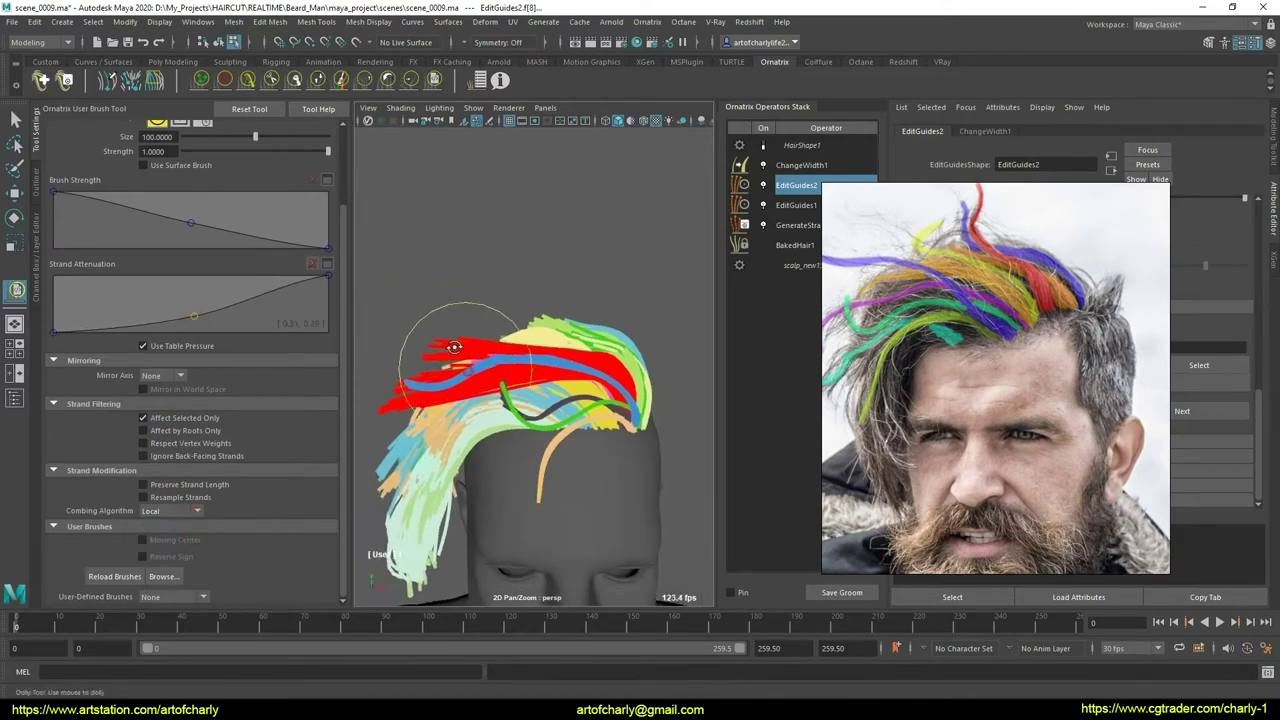
mouse_move(446, 368)
left_mouse_down()
mouse_move(466, 420)
mouse_move(540, 418)
mouse_move(660, 450)
left_mouse_up()
- Clump the red crown guides with the DemoClump user brush
left_click(198, 598)
left_click(165, 622)
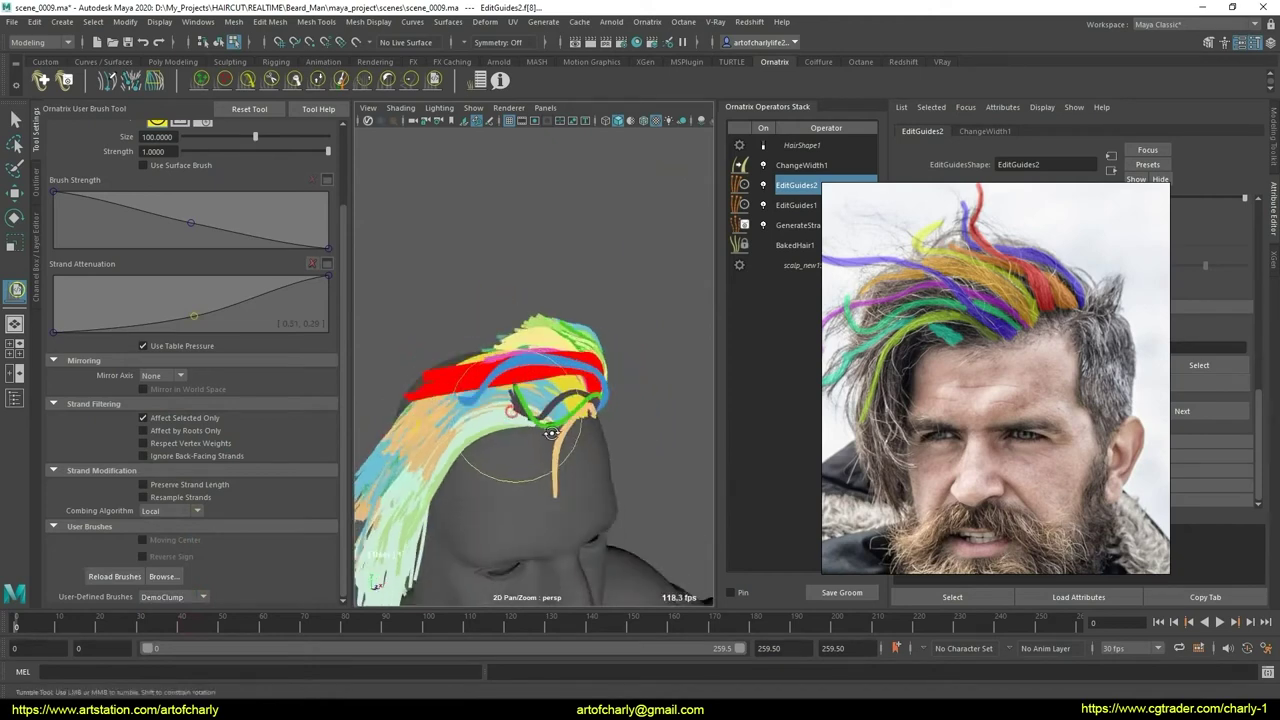
left_click(250, 82)
mouse_move(520, 420)
left_mouse_down("alt")
mouse_move(430, 415)
mouse_move(497, 387)
mouse_move(514, 437)
mouse_move(491, 429)
left_mouse_up("alt")
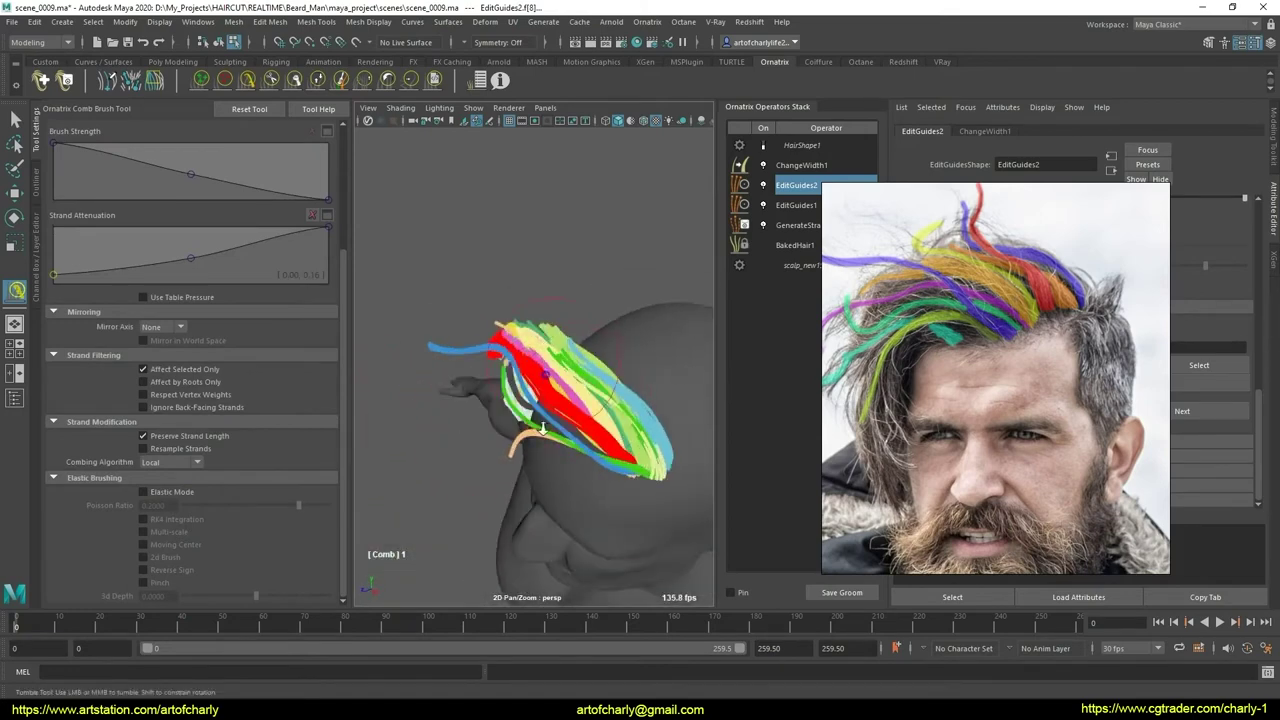
- Comb the rendered hair over the red guide band on the crown
scroll(561, 393, "up", 5)
mouse_move(561, 393)
left_mouse_down("alt")
mouse_move(533, 438)
mouse_move(555, 371)
mouse_move(545, 395)
mouse_move(559, 402)
mouse_move(529, 365)
mouse_move(550, 391)
mouse_move(610, 270)
left_mouse_up("alt")
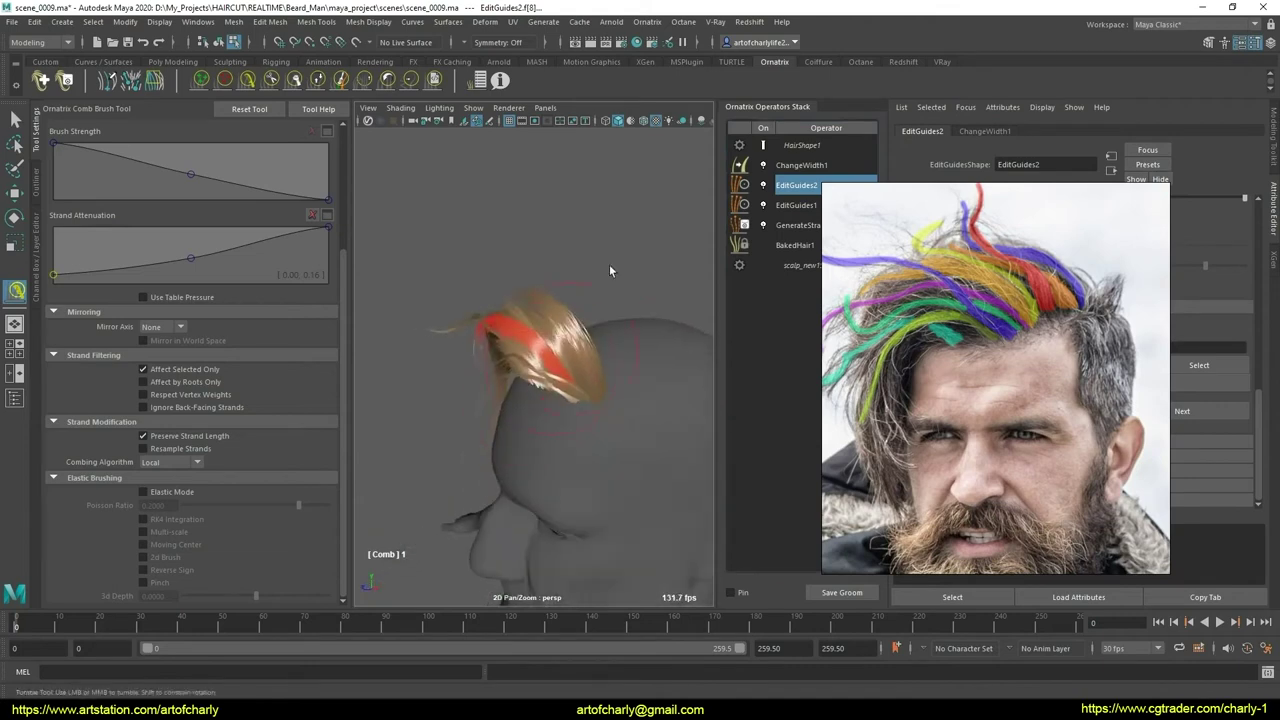
mouse_move(545, 400)
left_mouse_down("alt")
mouse_move(600, 410)
mouse_move(573, 423)
mouse_move(550, 415)
left_mouse_up("alt")
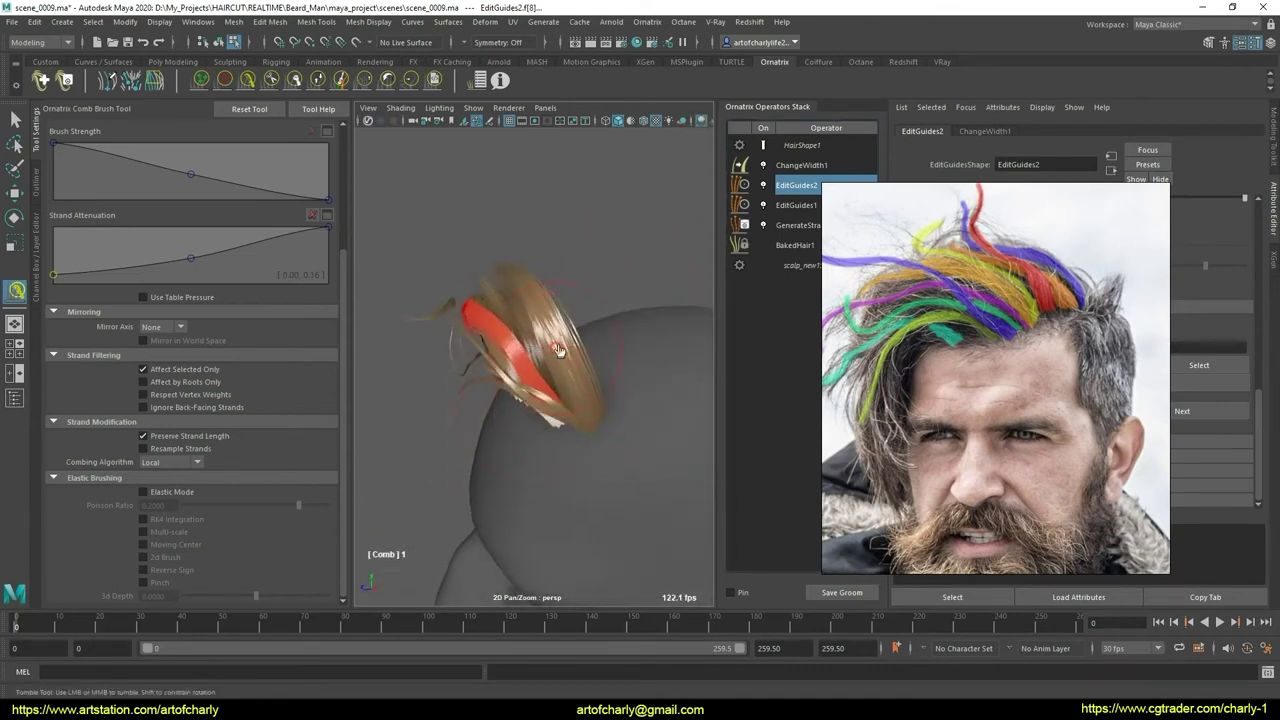
left_click_drag(558, 349, 572, 371)
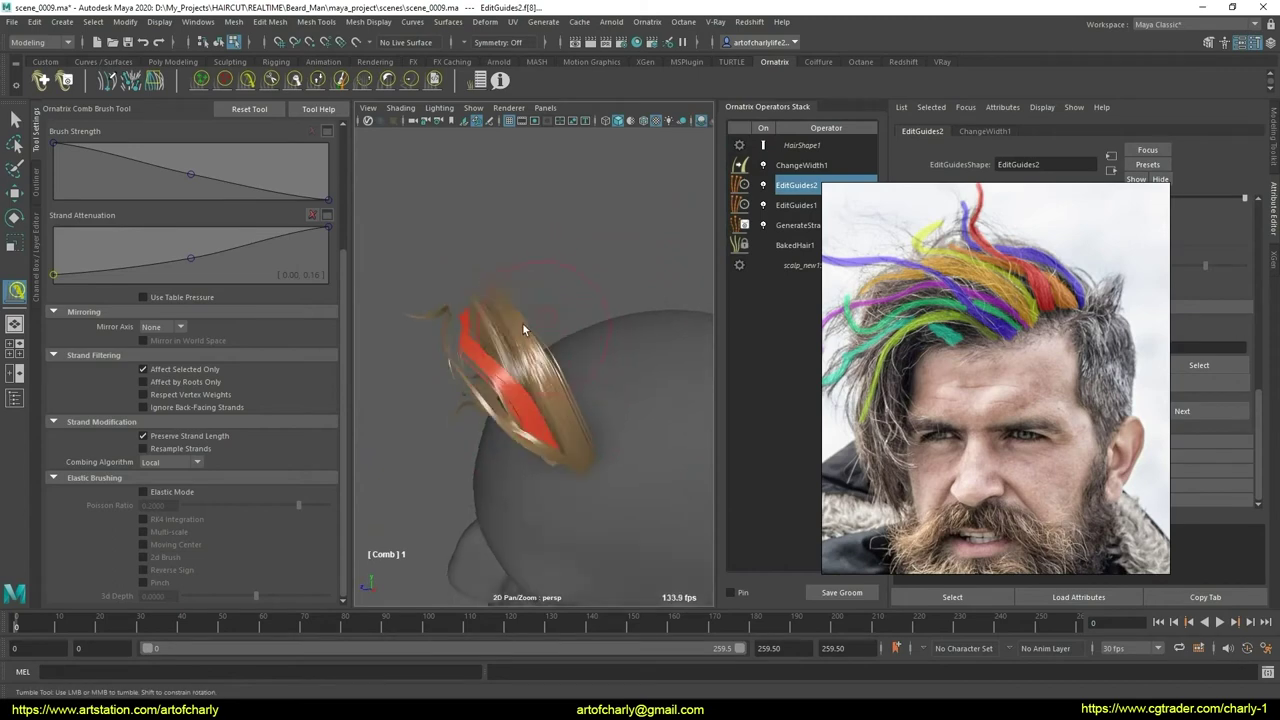
mouse_move(541, 378)
left_mouse_down("alt")
mouse_move(613, 341)
mouse_move(507, 366)
mouse_move(475, 351)
mouse_move(533, 373)
left_mouse_up("alt")
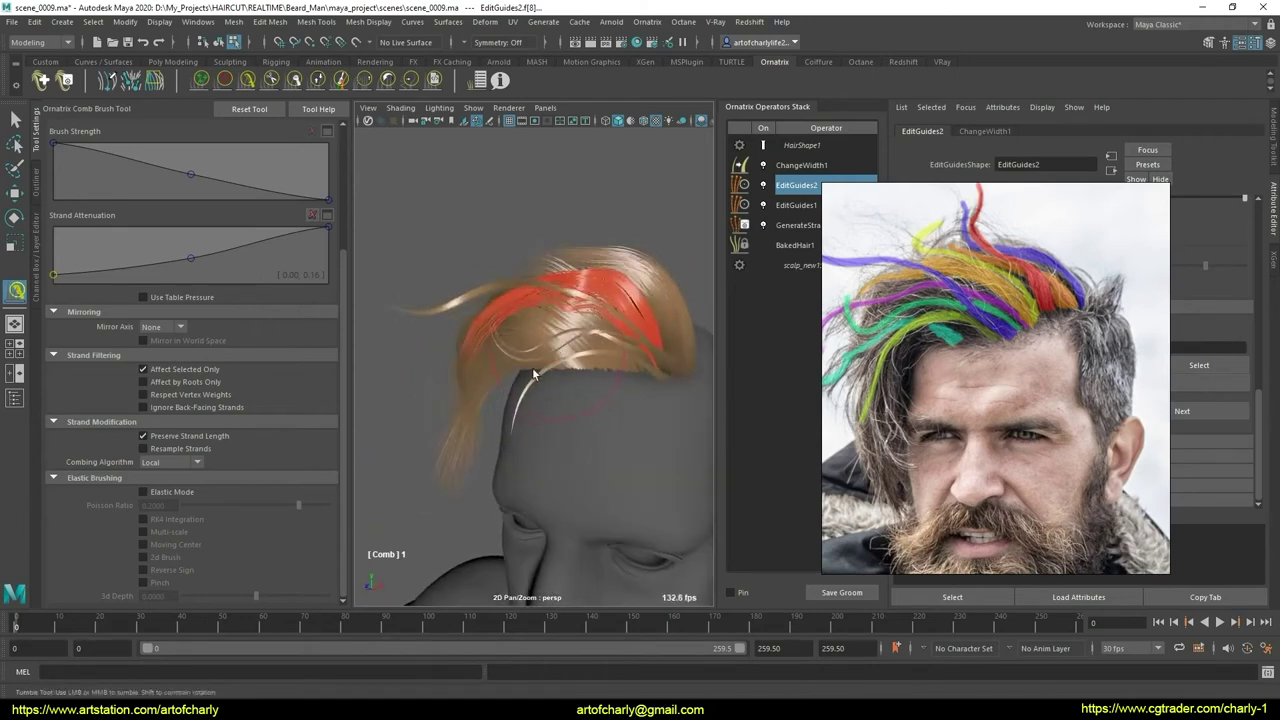
- Smooth the red crown guides, then toggle HairShape1 off so only coloured guides show
left_click(409, 86)
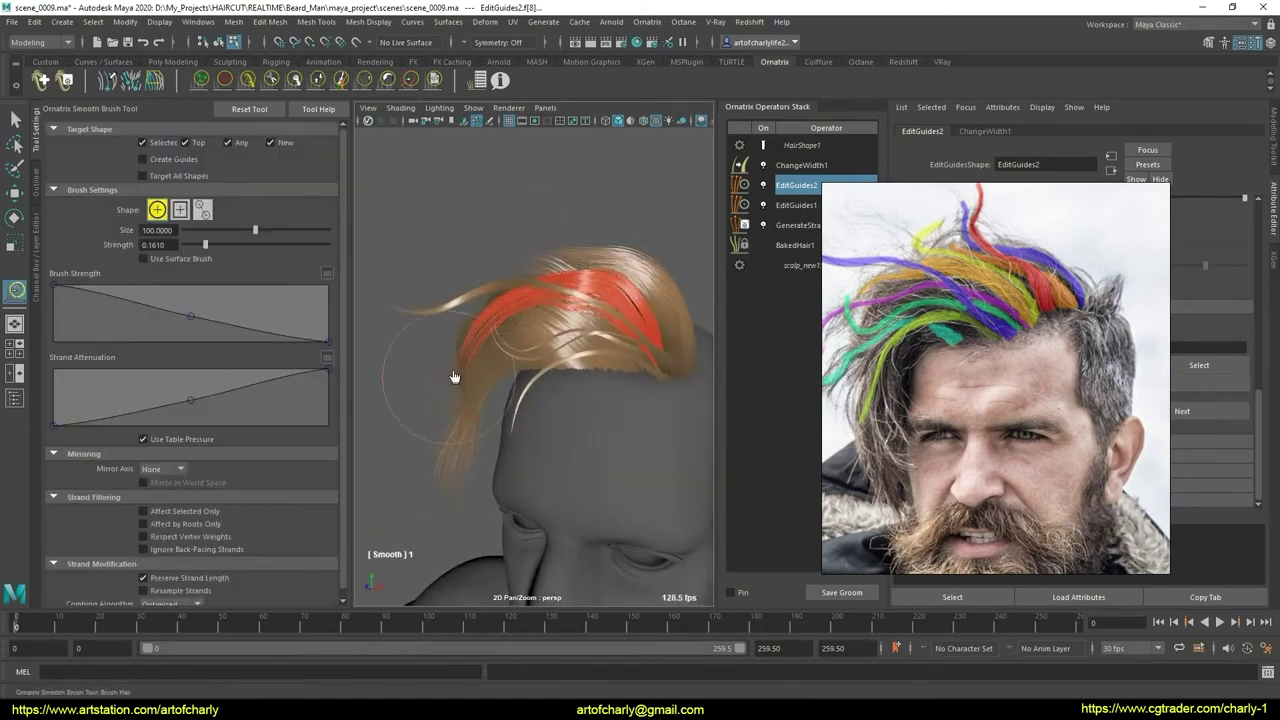
mouse_move(580, 355)
left_mouse_down("alt")
mouse_move(670, 345)
mouse_move(663, 337)
mouse_move(671, 400)
mouse_move(569, 327)
mouse_move(640, 427)
mouse_move(598, 432)
mouse_move(576, 356)
mouse_move(599, 413)
mouse_move(586, 409)
mouse_move(690, 478)
mouse_move(652, 445)
mouse_move(662, 453)
mouse_move(571, 428)
left_mouse_up("alt")
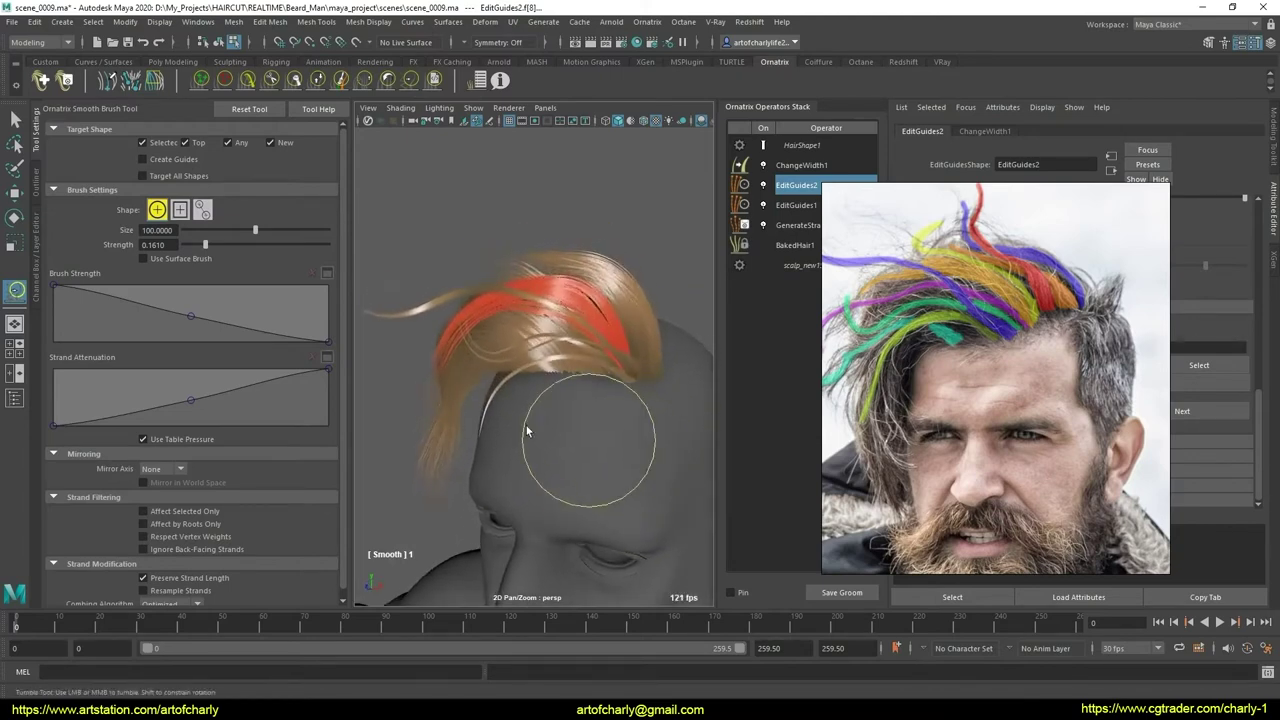
key("q")
left_click(763, 145)
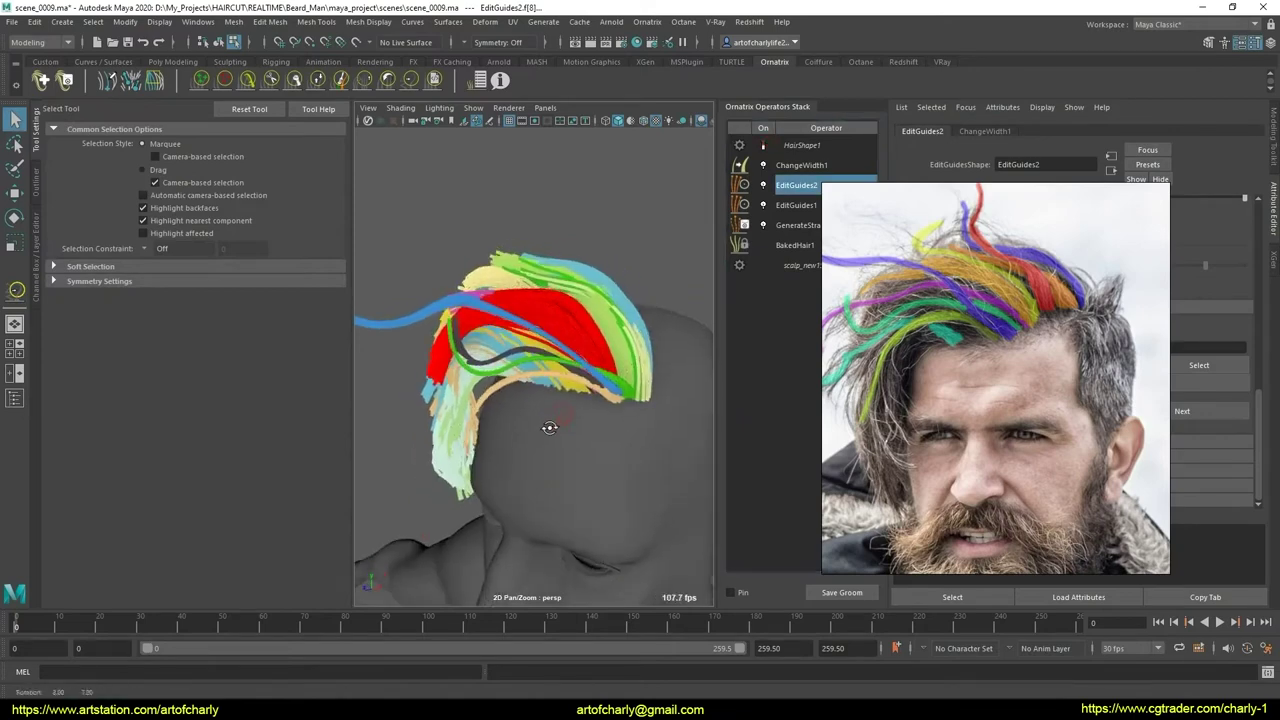
- Comb the red guide into a clean arc over the crown, then smooth it
mouse_move(594, 446)
left_mouse_down("alt")
mouse_move(523, 403)
mouse_move(566, 423)
mouse_move(381, 141)
left_mouse_up("alt")
left_click(250, 80)
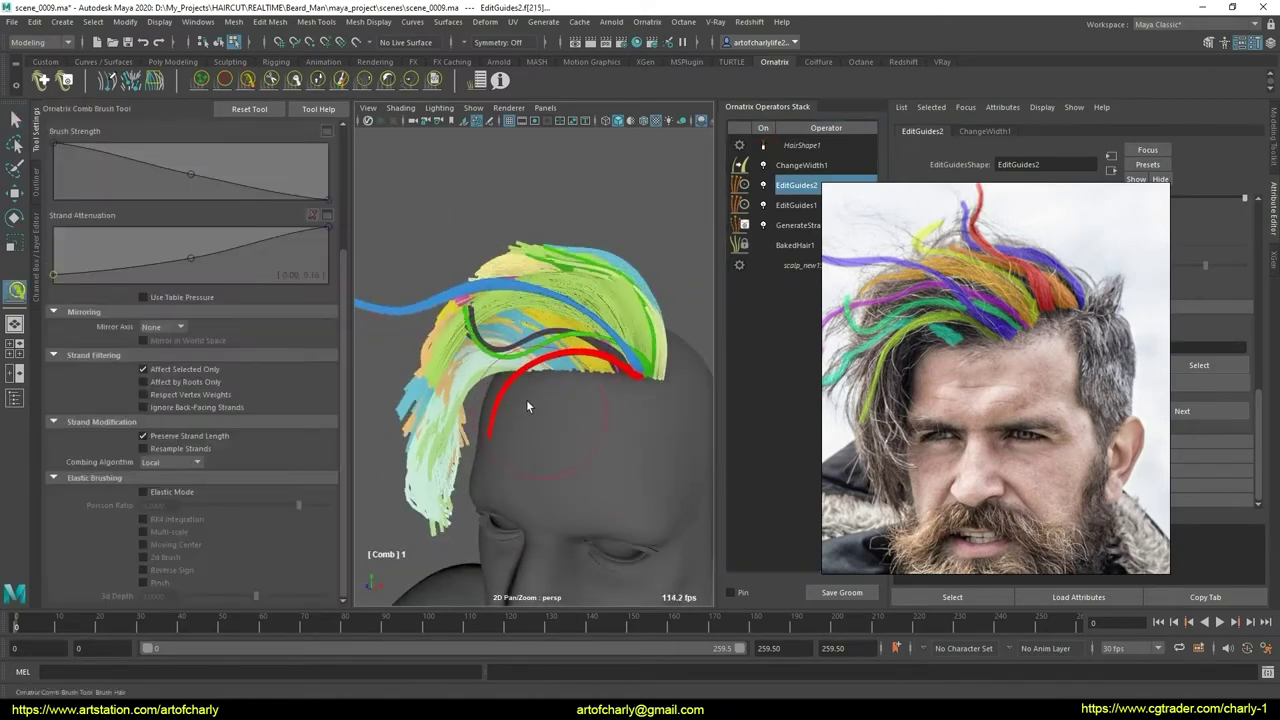
mouse_move(527, 405)
left_mouse_down("alt")
mouse_move(521, 395)
mouse_move(553, 479)
mouse_move(493, 418)
left_mouse_up("alt")
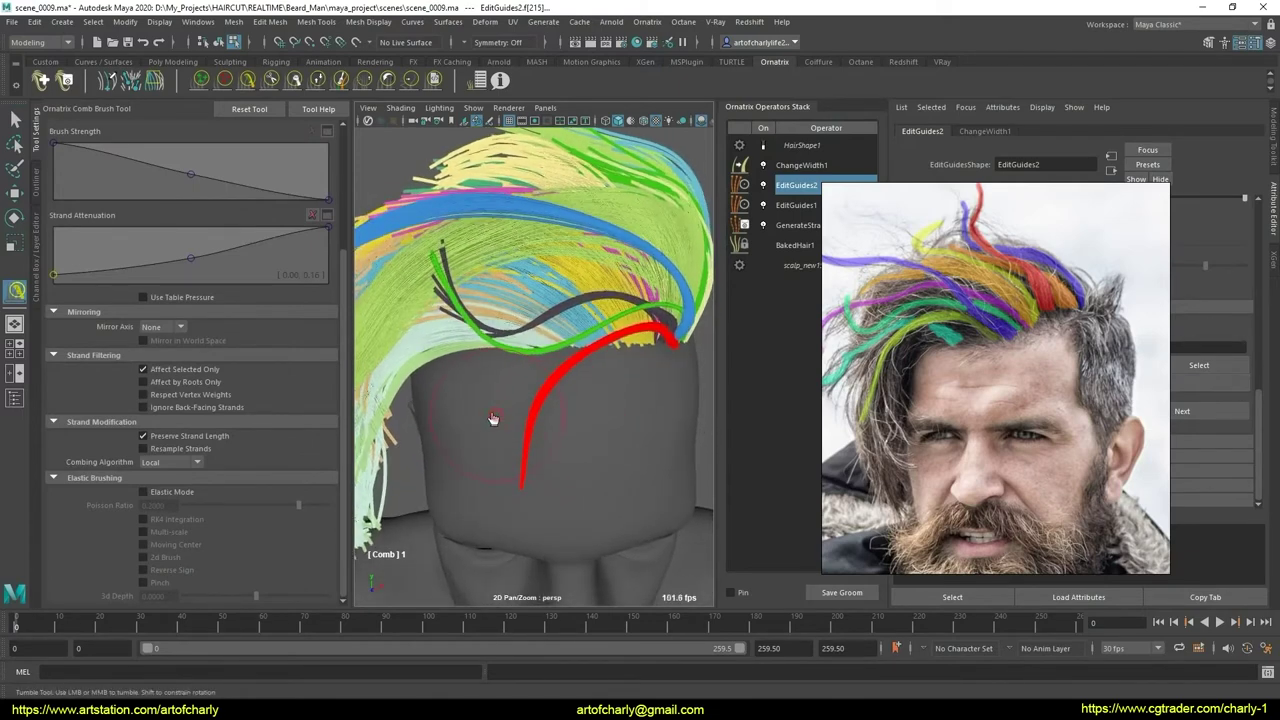
left_click_drag(544, 463, 505, 443, "alt")
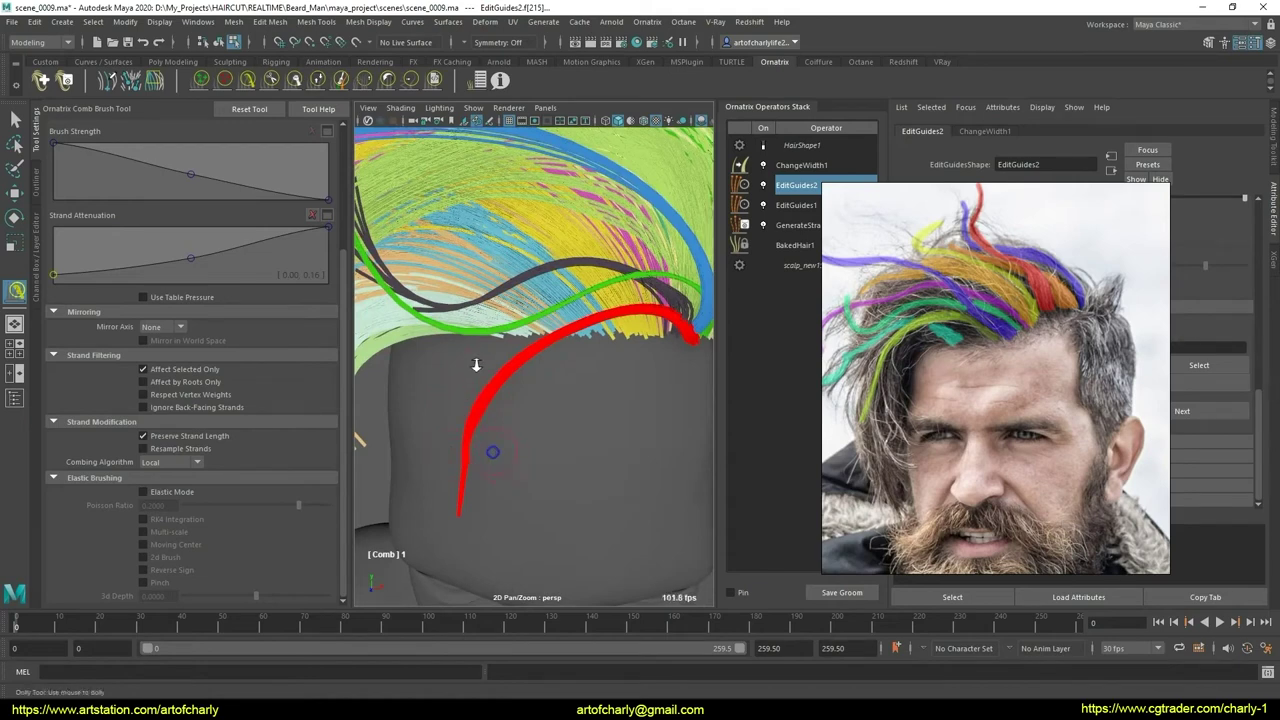
right_click_drag(476, 365, 430, 365, "alt")
left_click(410, 80)
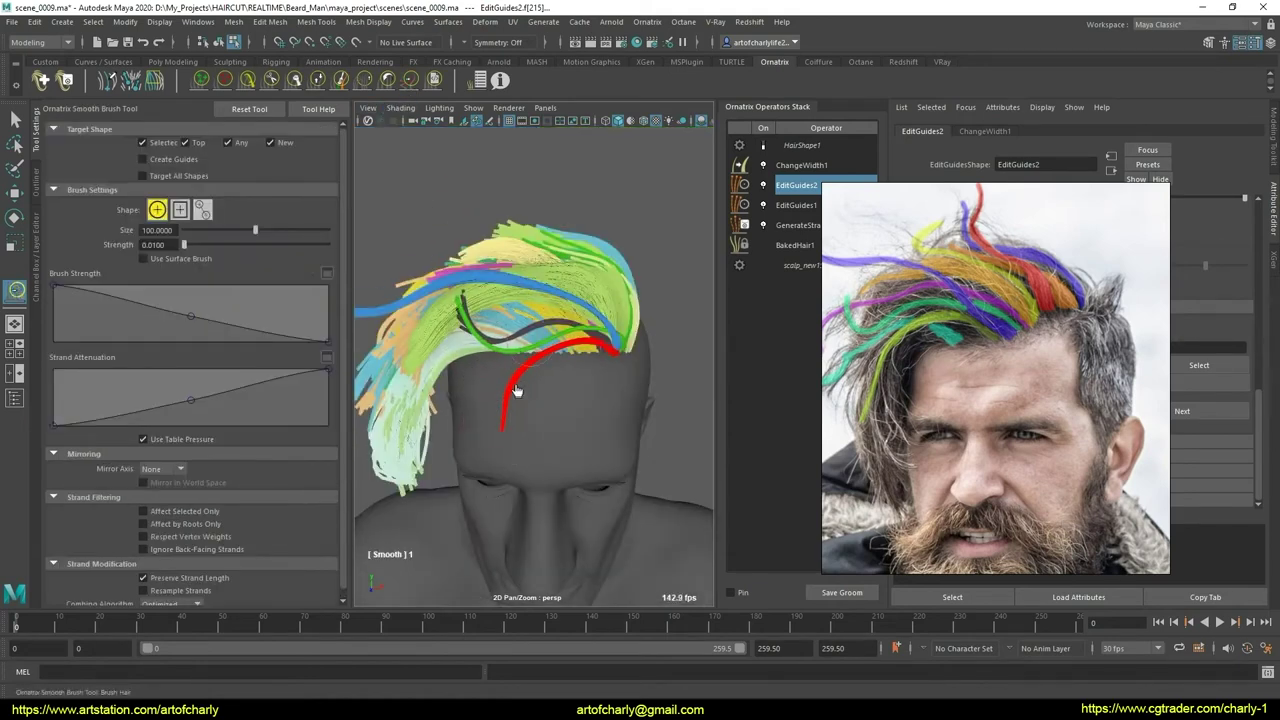
mouse_move(516, 390)
left_mouse_down("alt")
mouse_move(564, 411)
mouse_move(542, 424)
mouse_move(600, 420)
mouse_move(543, 409)
mouse_move(606, 409)
mouse_move(597, 417)
mouse_move(603, 405)
mouse_move(560, 407)
mouse_move(594, 458)
left_mouse_up("alt")
key("q")
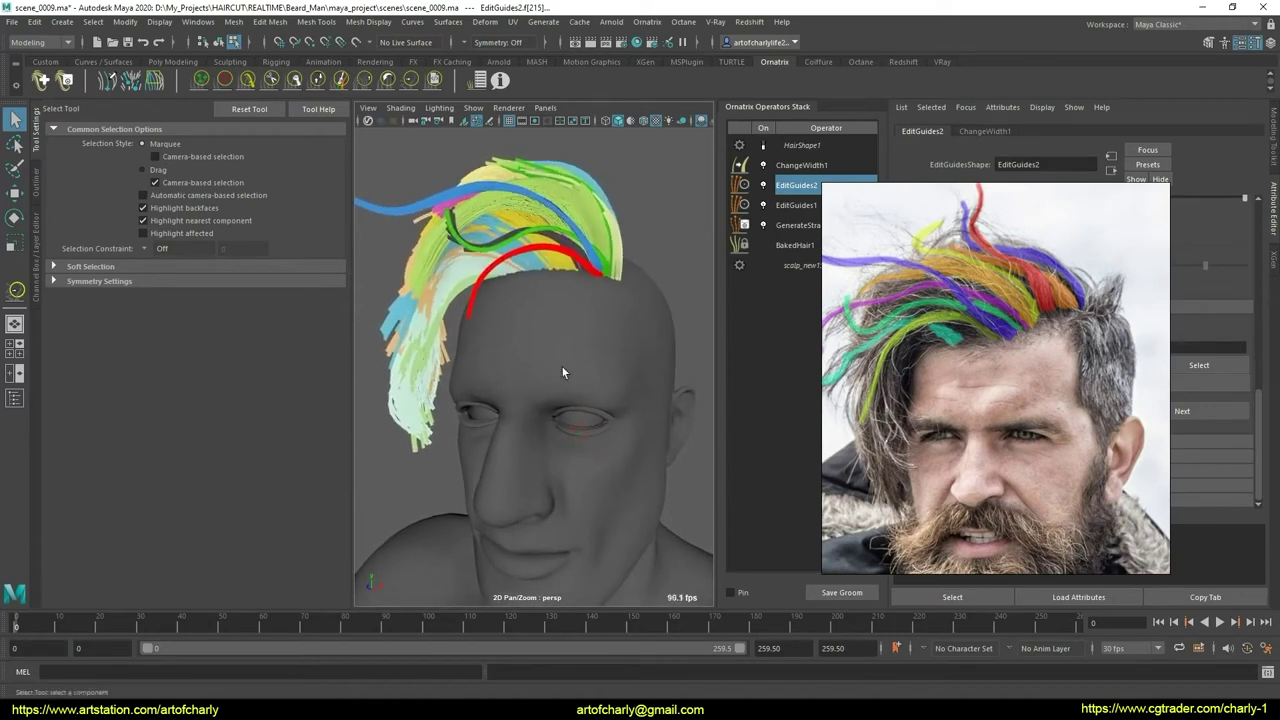
- Select the persp camera in the Outliner and set its Angle of View to 20
left_click(36, 182)
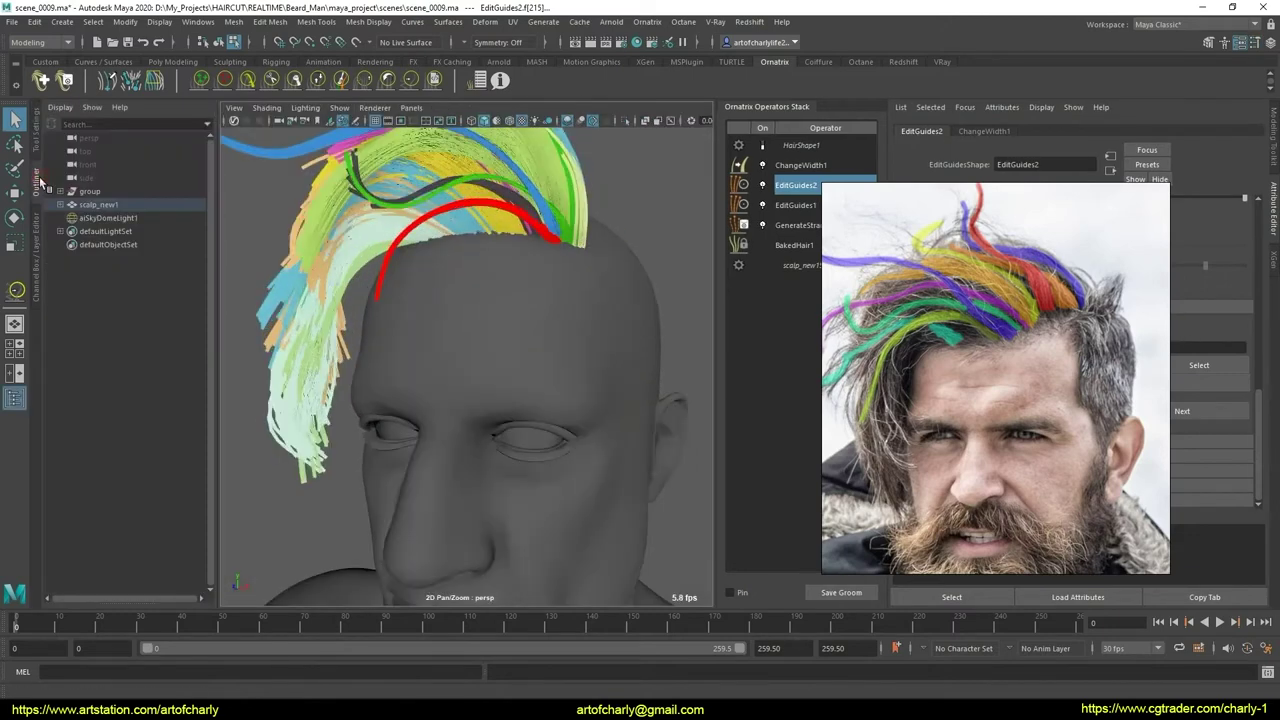
left_click(104, 137)
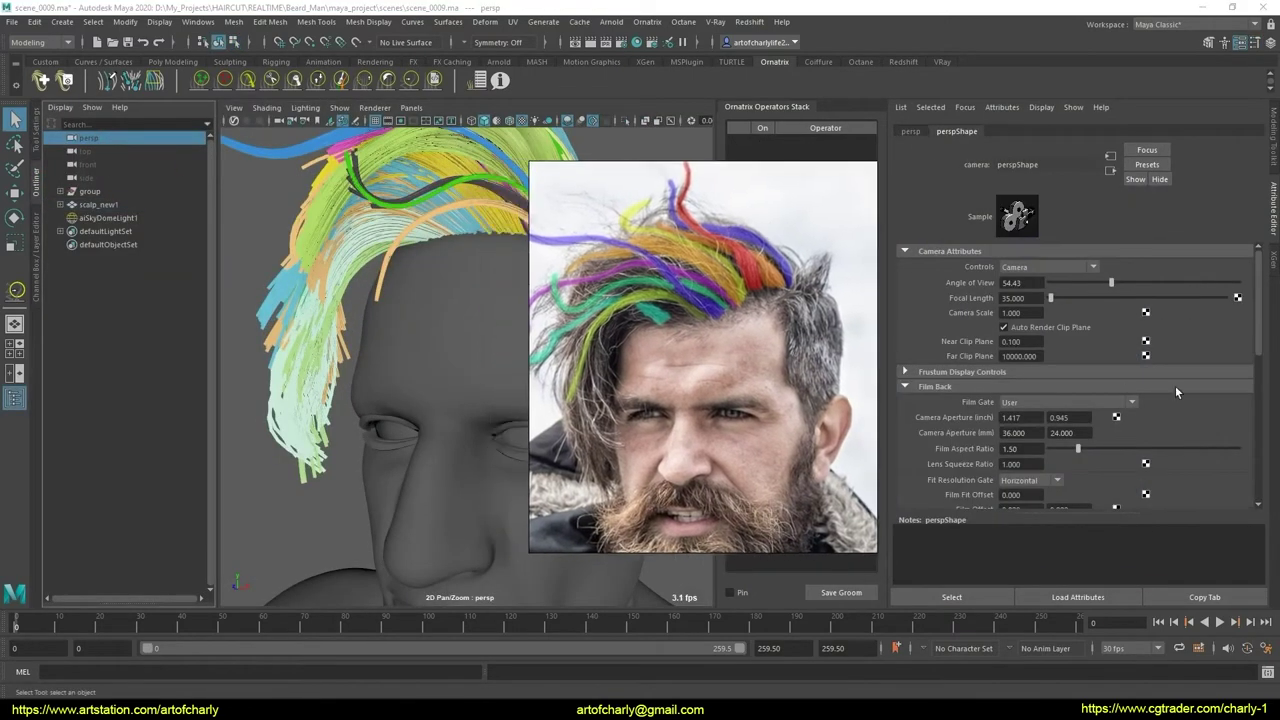
double_click(1032, 297)
type("2")
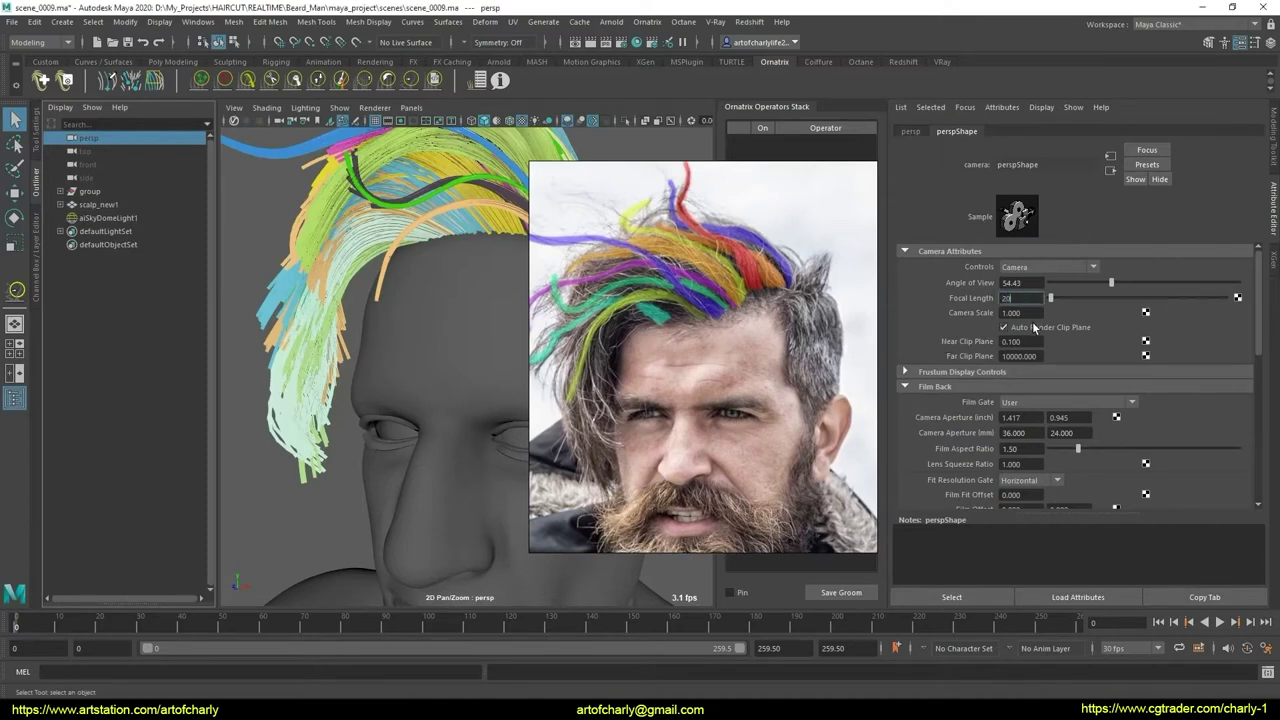
type("0")
key("Return")
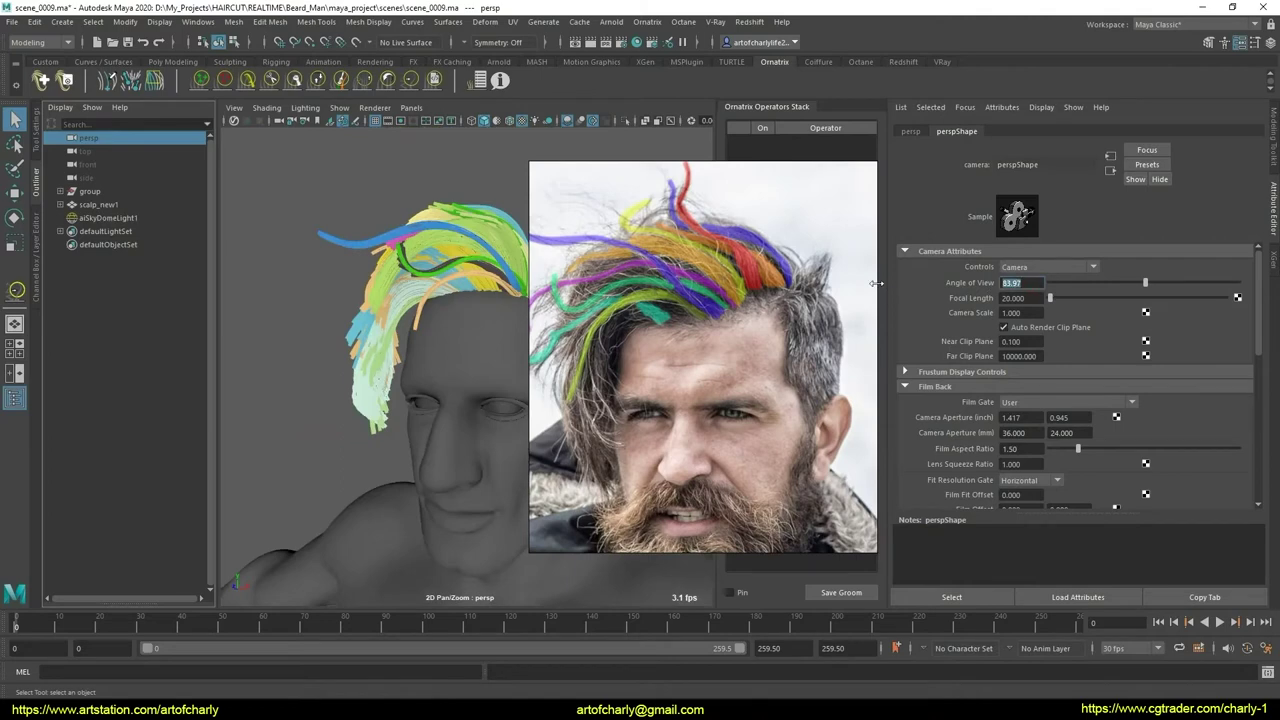
type("90")
key("Return")
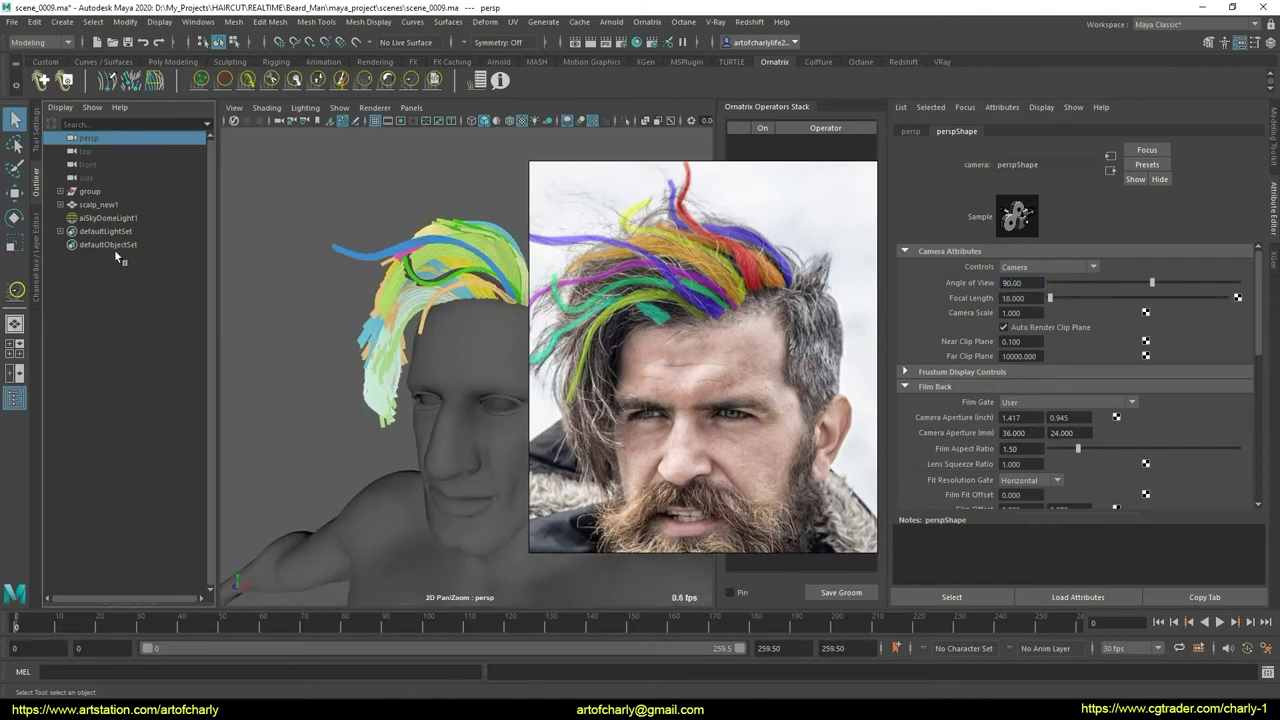
left_click(455, 259)
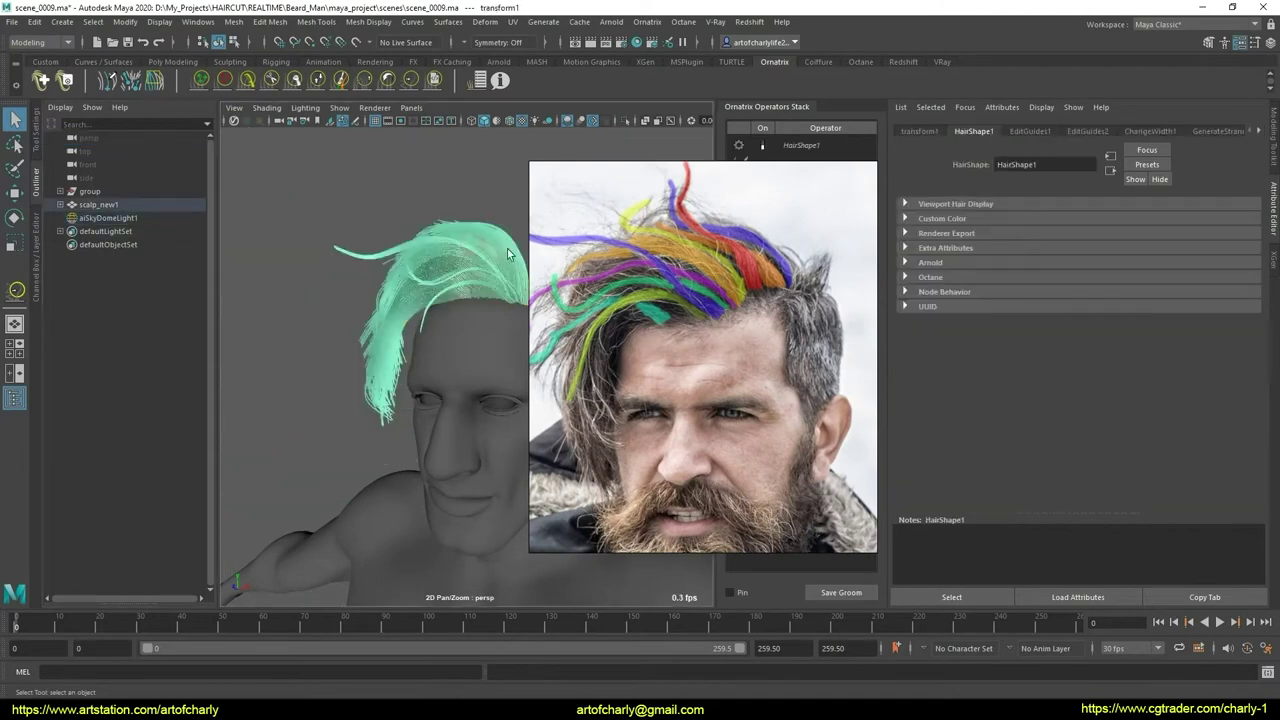
mouse_move(484, 420)
left_mouse_down("alt")
mouse_move(508, 400)
mouse_move(514, 429)
mouse_move(480, 420)
left_mouse_up("alt")
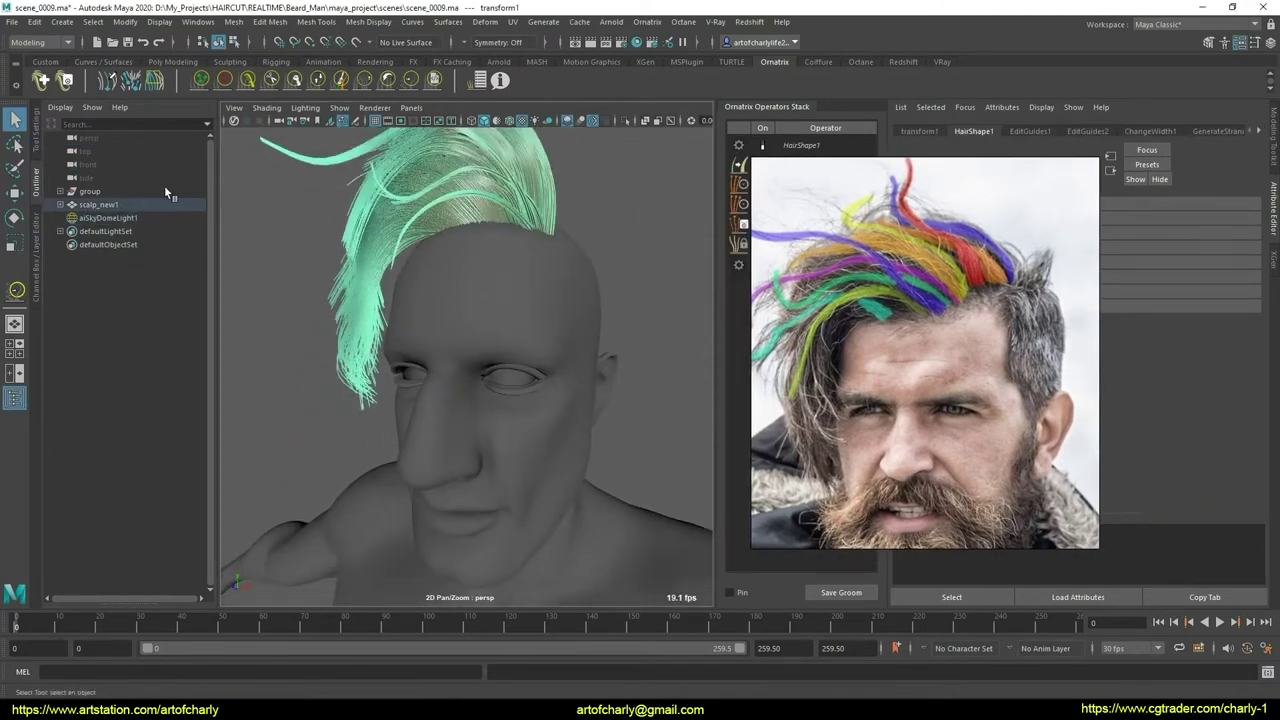
- Reselect the persp camera and re-commit its Angle of View of 20 in the Attribute Editor
left_click(94, 138)
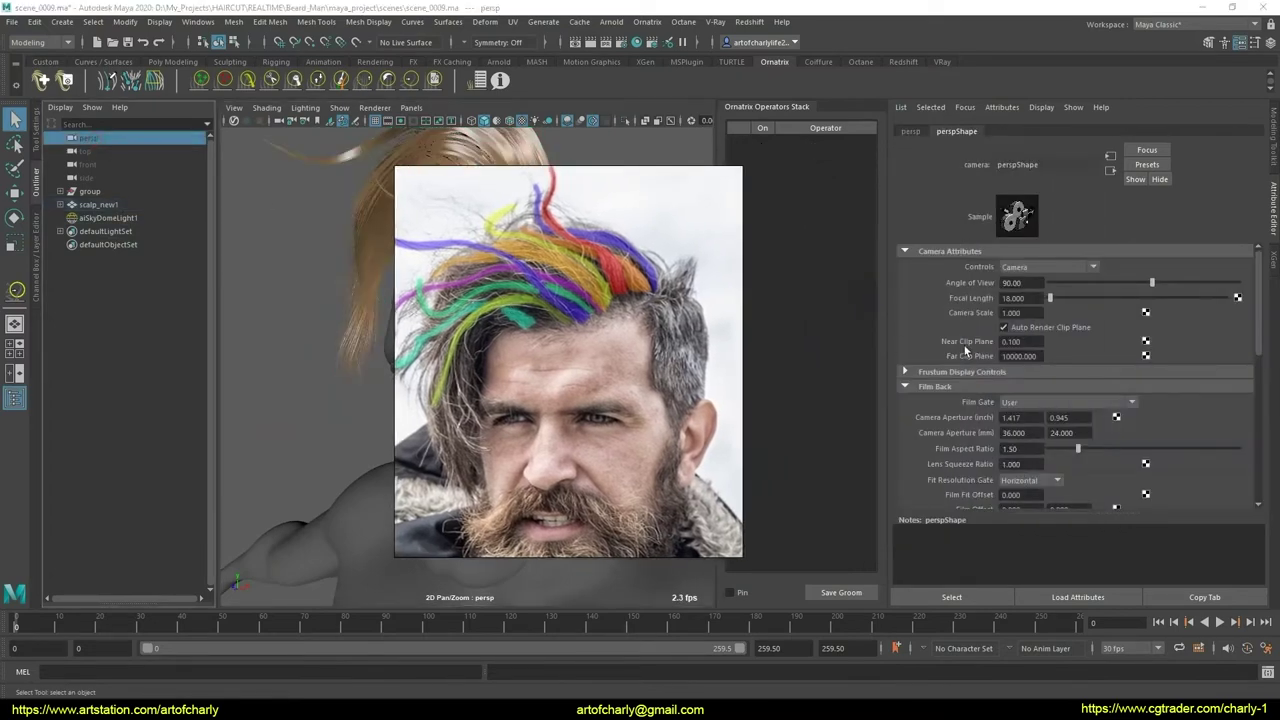
left_click(1035, 298)
type("1")
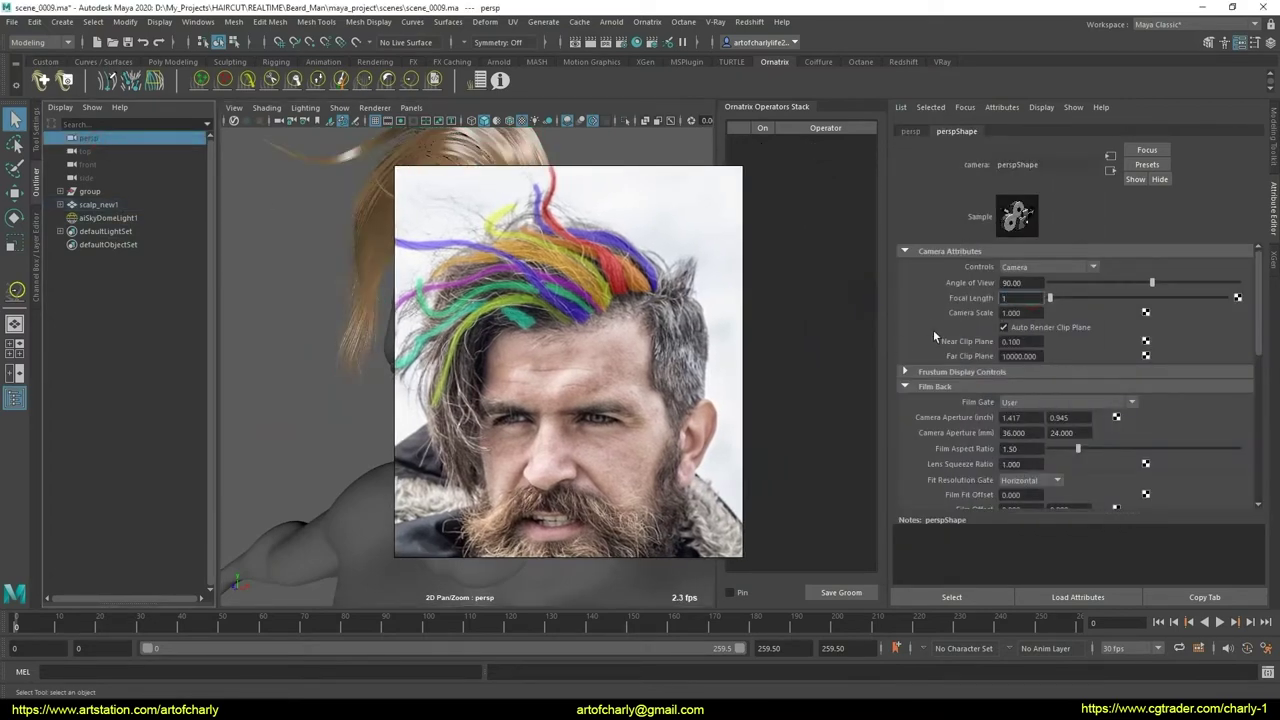
type("000")
key("Return")
left_click_drag(545, 348, 879, 343)
scroll(494, 410, "down", 5)
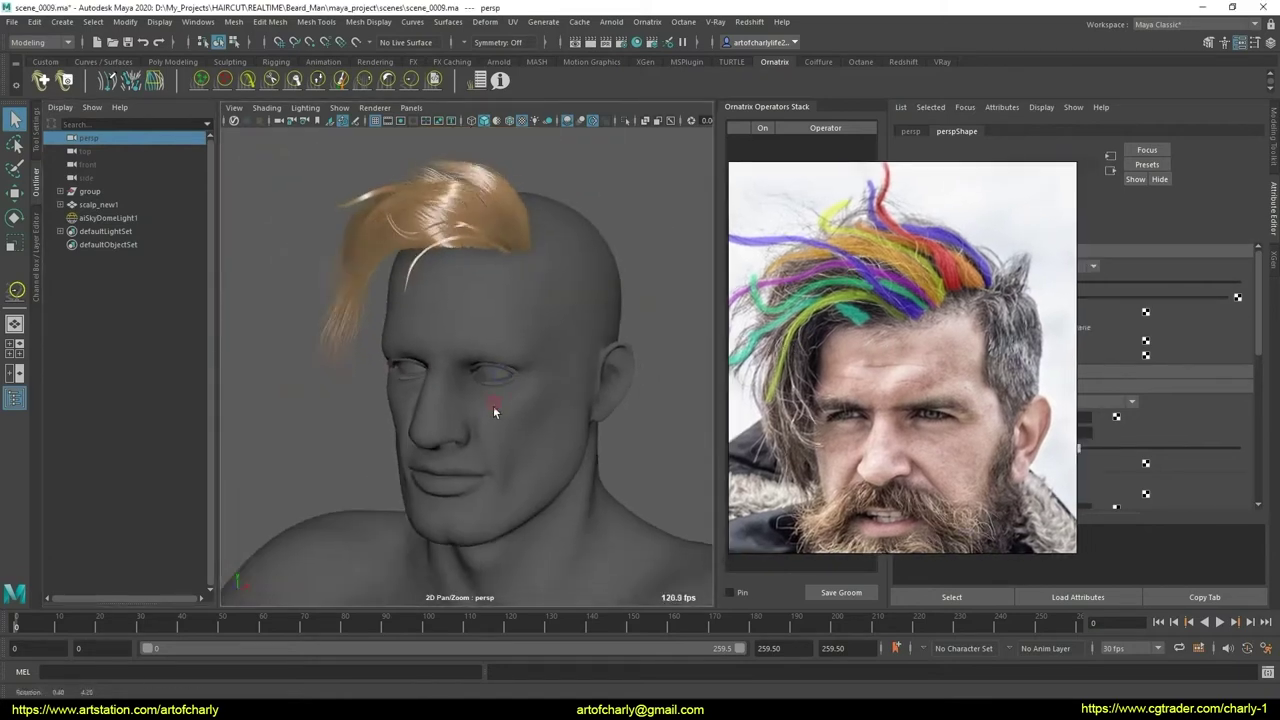
scroll(511, 460, "up", 1)
scroll(523, 480, "up", 1)
scroll(534, 449, "up", 1)
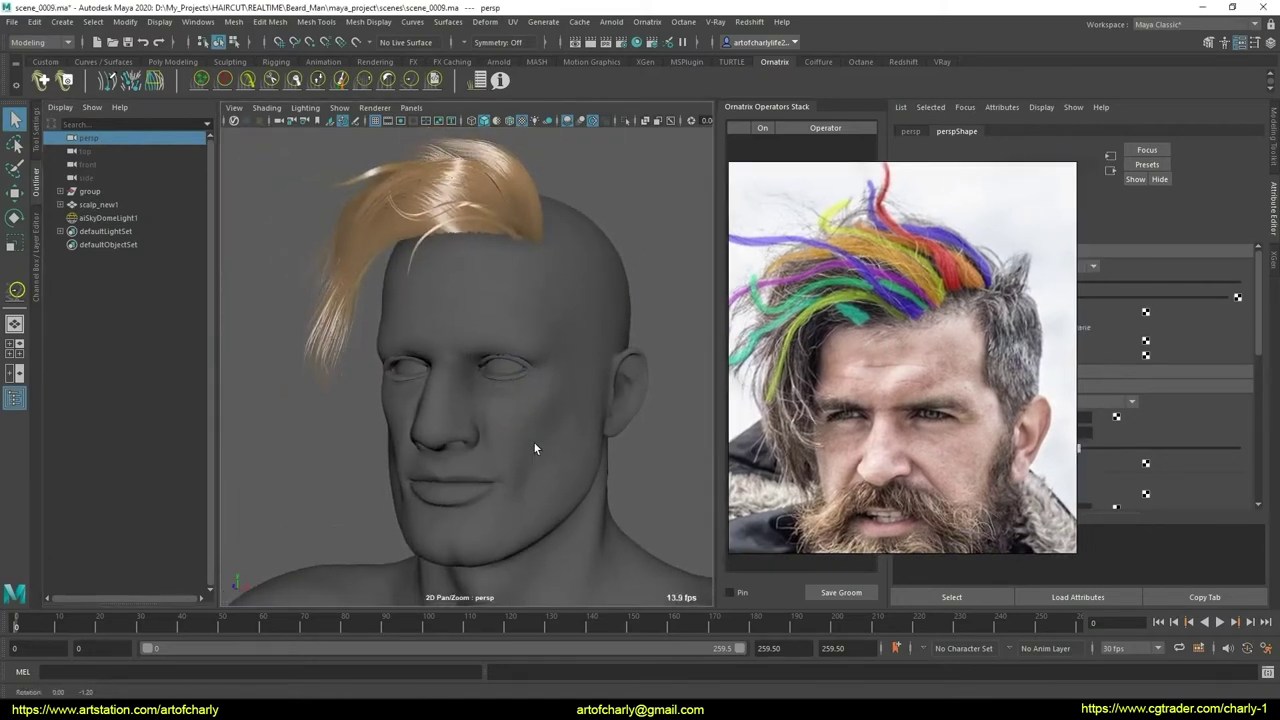
scroll(540, 440, "up", 1)
left_click_drag(900, 360, 680, 360)
type("20")
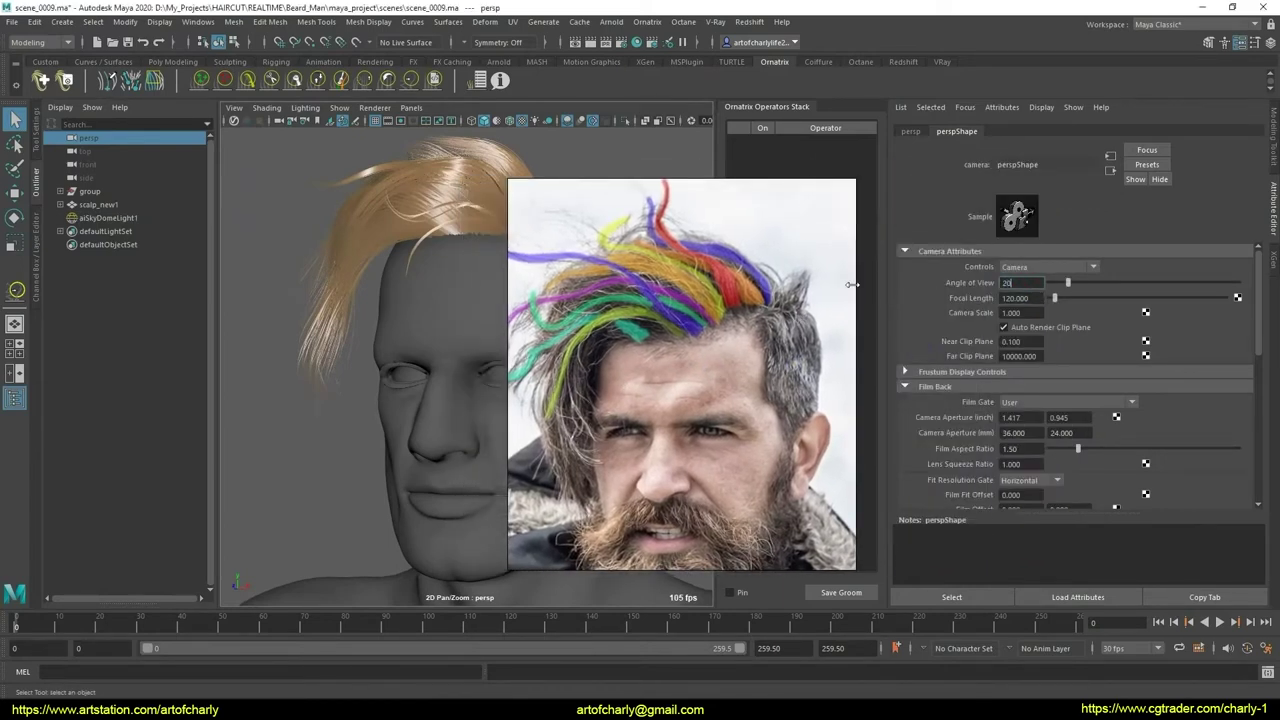
key("Return")
- Set the camera's Focal Length to 95 and select the hair groom
left_click_drag(708, 369, 780, 360)
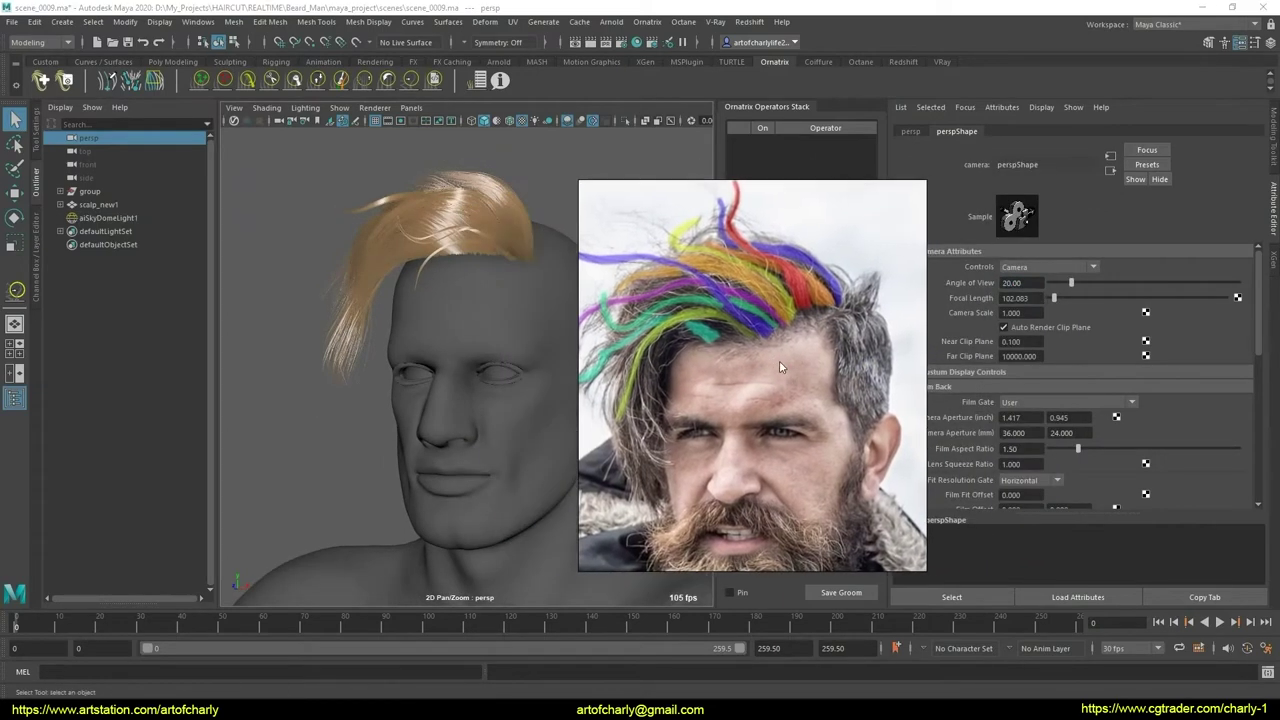
left_click(1030, 297)
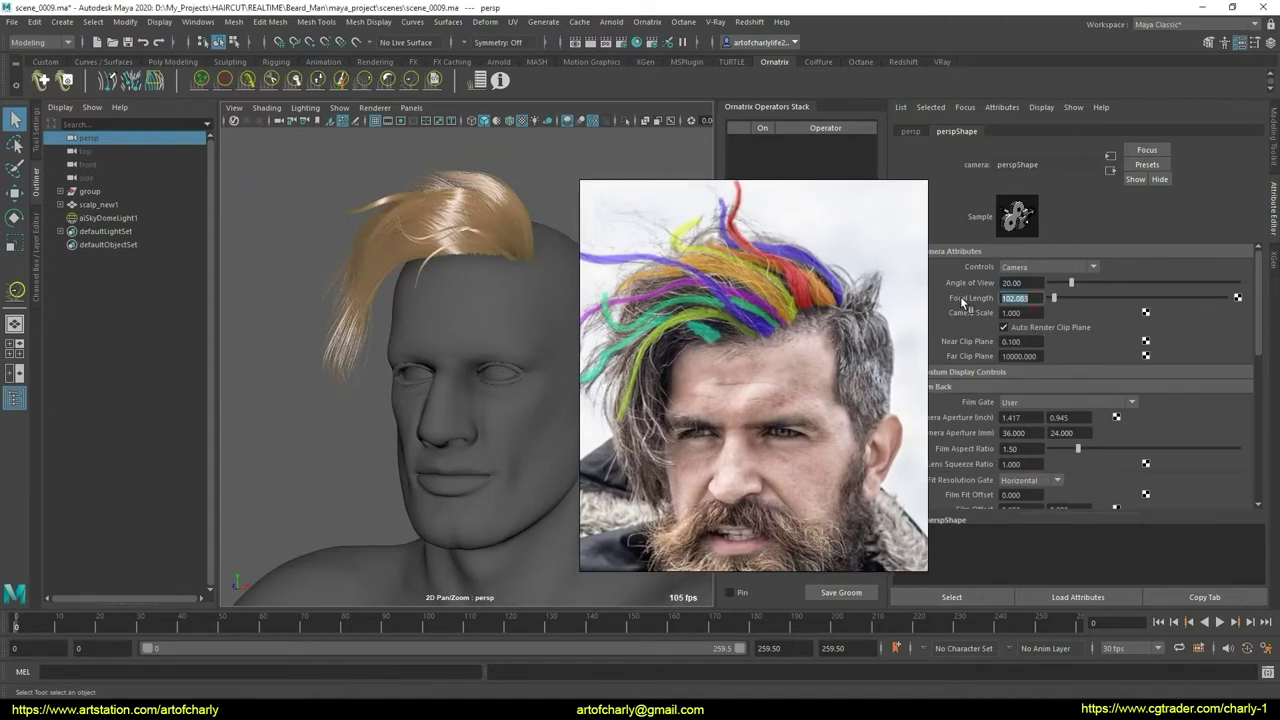
type("95")
key("Return")
mouse_move(452, 458)
left_mouse_down("alt")
mouse_move(543, 466)
mouse_move(513, 407)
mouse_move(529, 414)
left_mouse_up("alt")
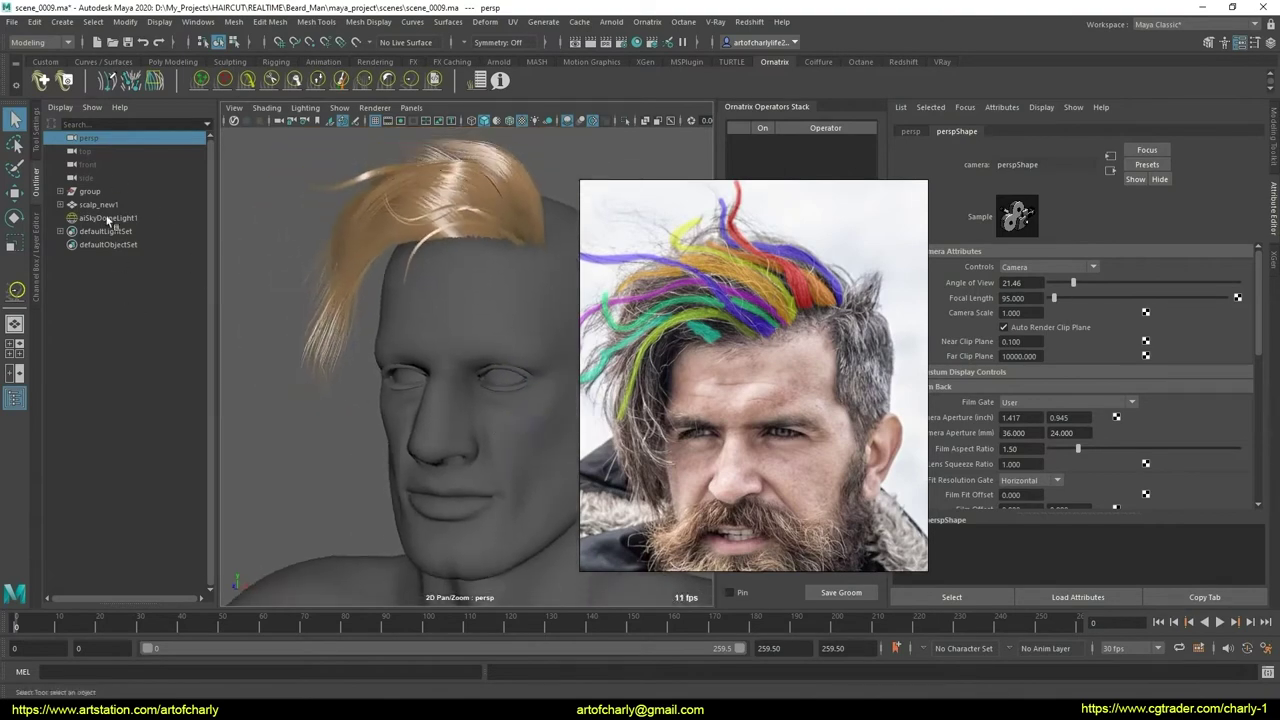
left_click(437, 177)
left_click_drag(656, 273, 162, 312)
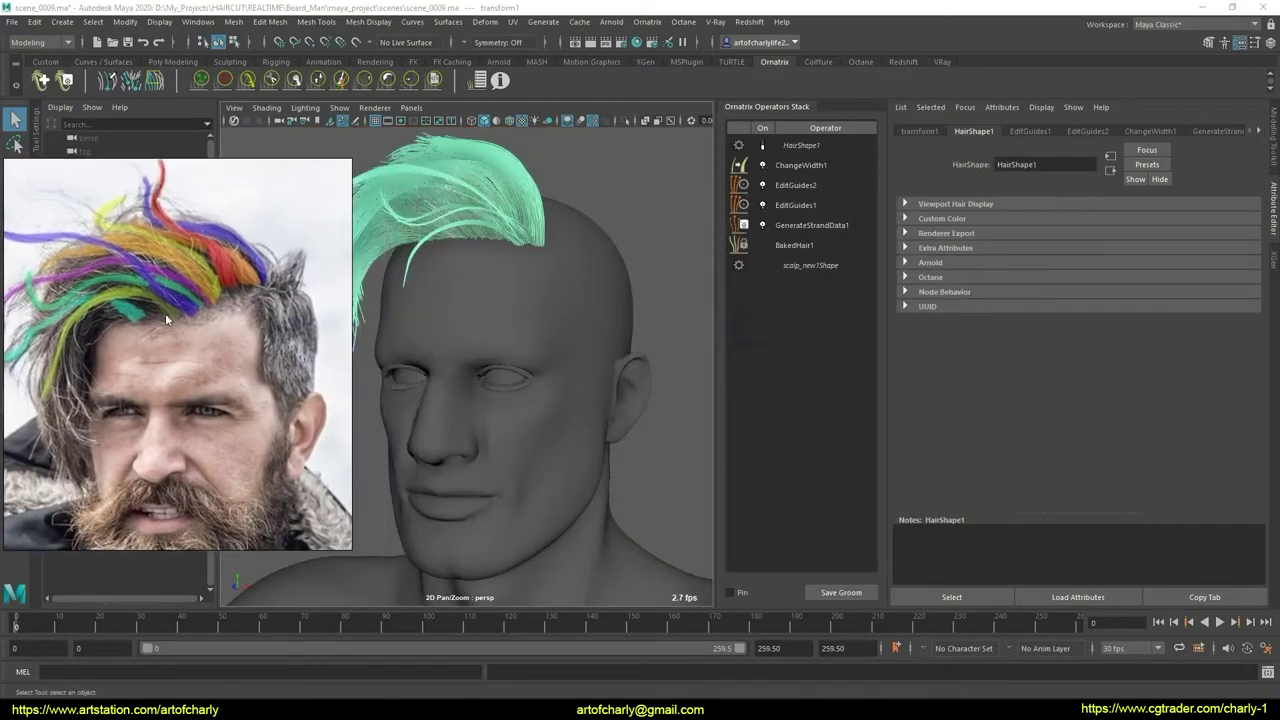
- Put EditGuides2 into Edit Guides mode and pick the GrowShrink Brush from the Ornatrix shelf
mouse_move(595, 400)
left_mouse_down("alt")
mouse_move(619, 424)
mouse_move(552, 414)
mouse_move(537, 397)
mouse_move(559, 401)
left_mouse_up("alt")
left_click(796, 185)
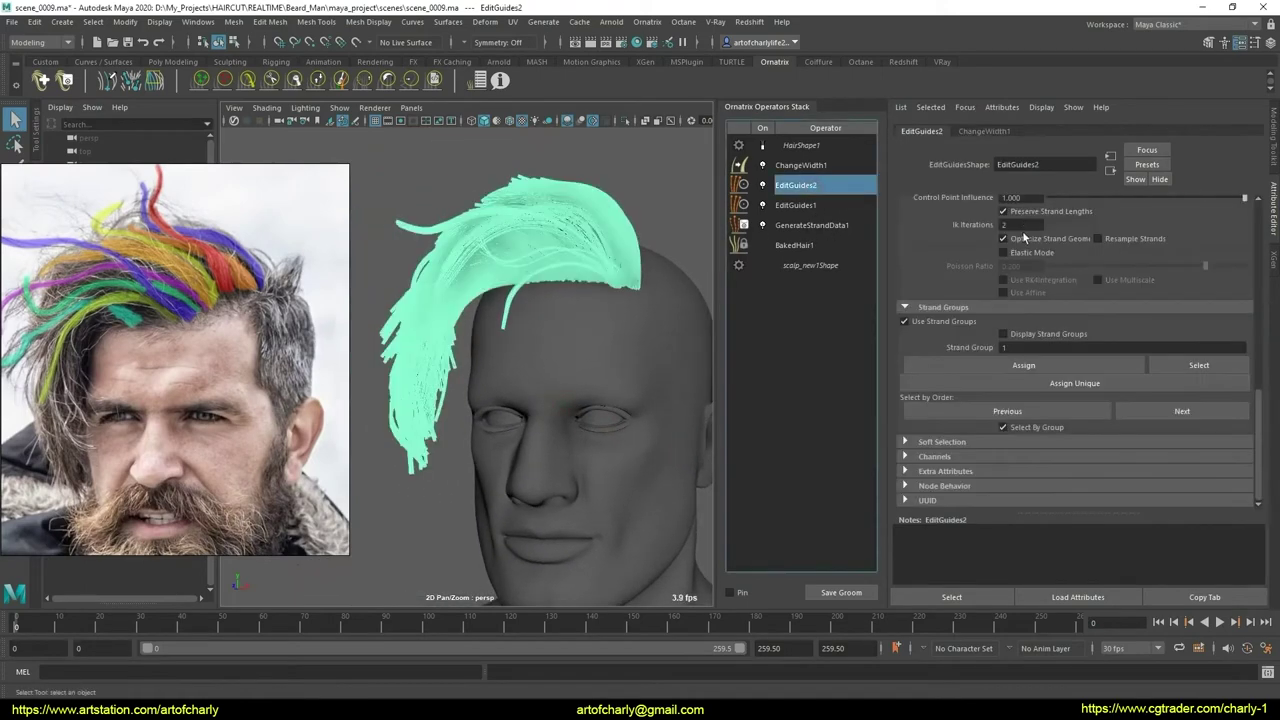
scroll(1028, 226, "up", 2)
scroll(1030, 216, "up", 2)
scroll(1040, 238, "up", 2)
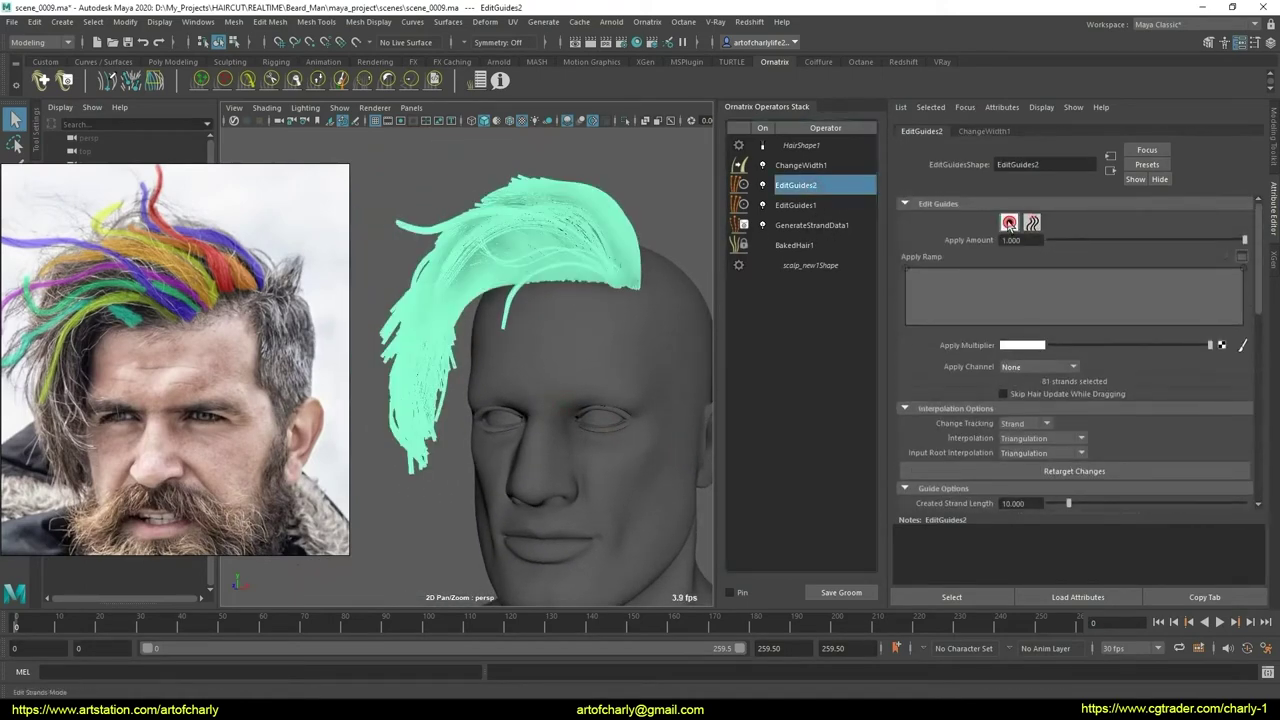
left_click(1010, 224)
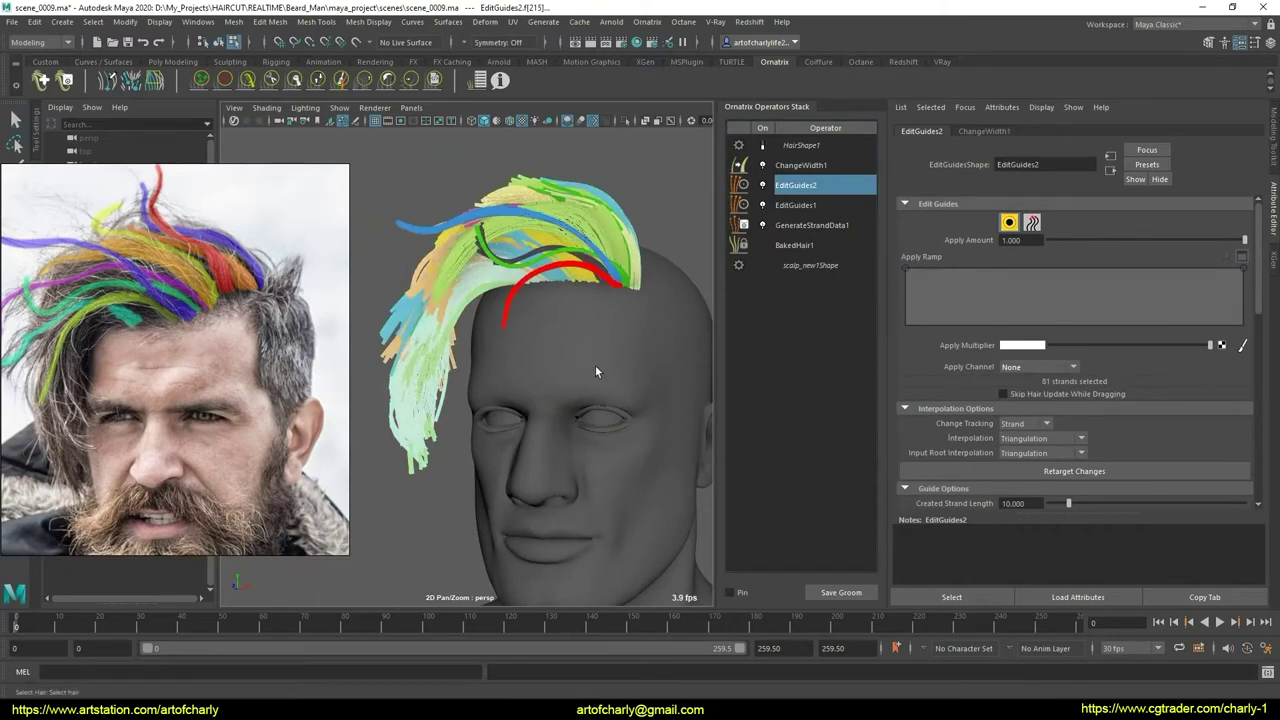
left_click_drag(585, 417, 592, 421, "alt")
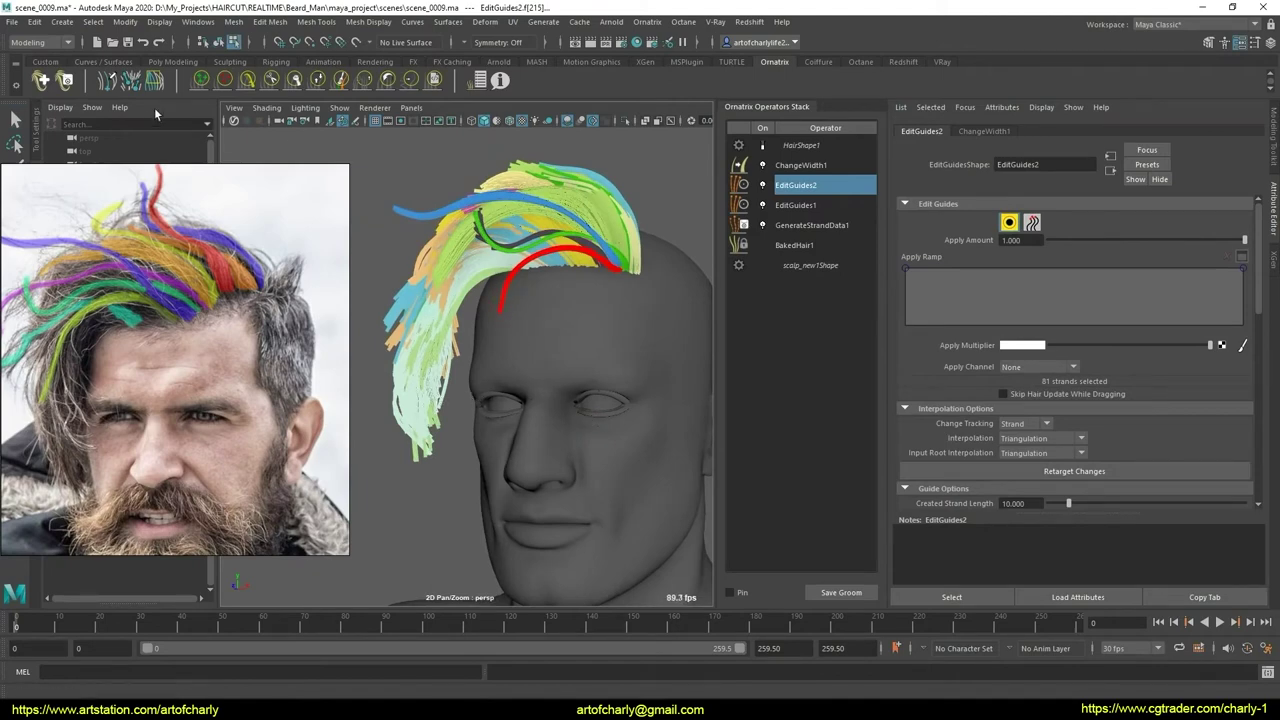
left_click(316, 80)
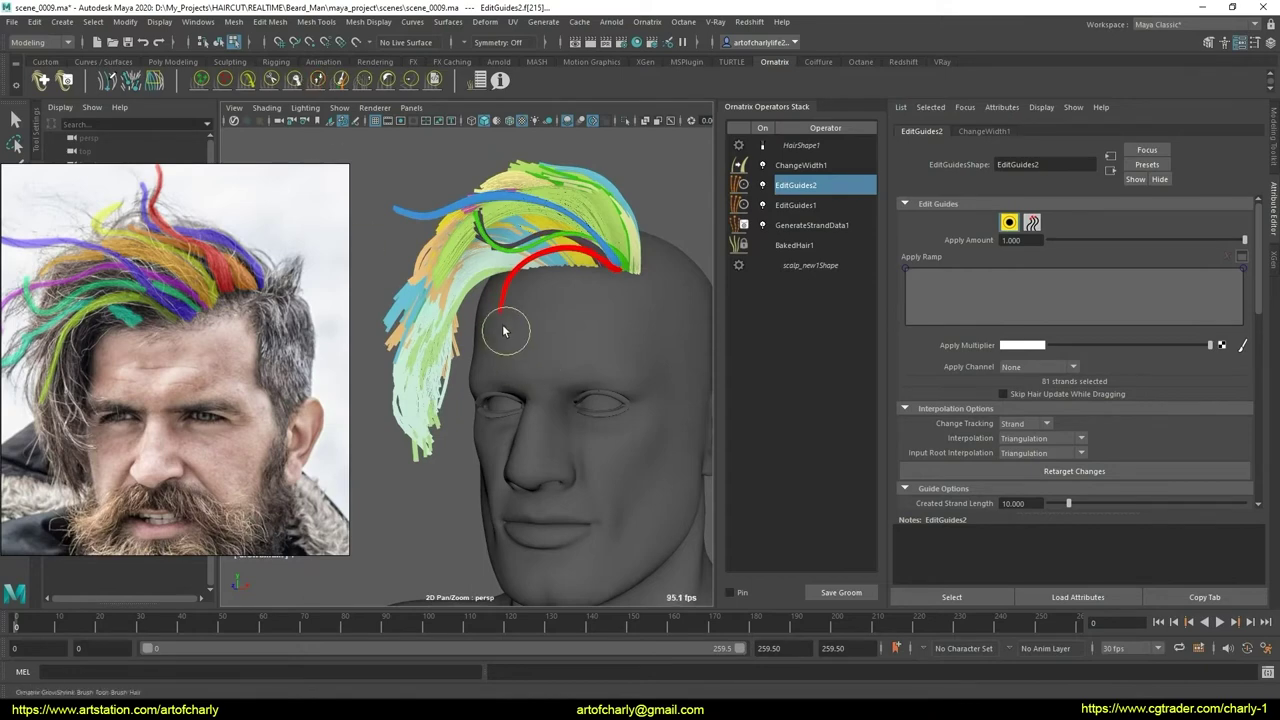
- Lengthen the red guide toward the forehead with the GrowShrink brush at size about 92
left_click(37, 135)
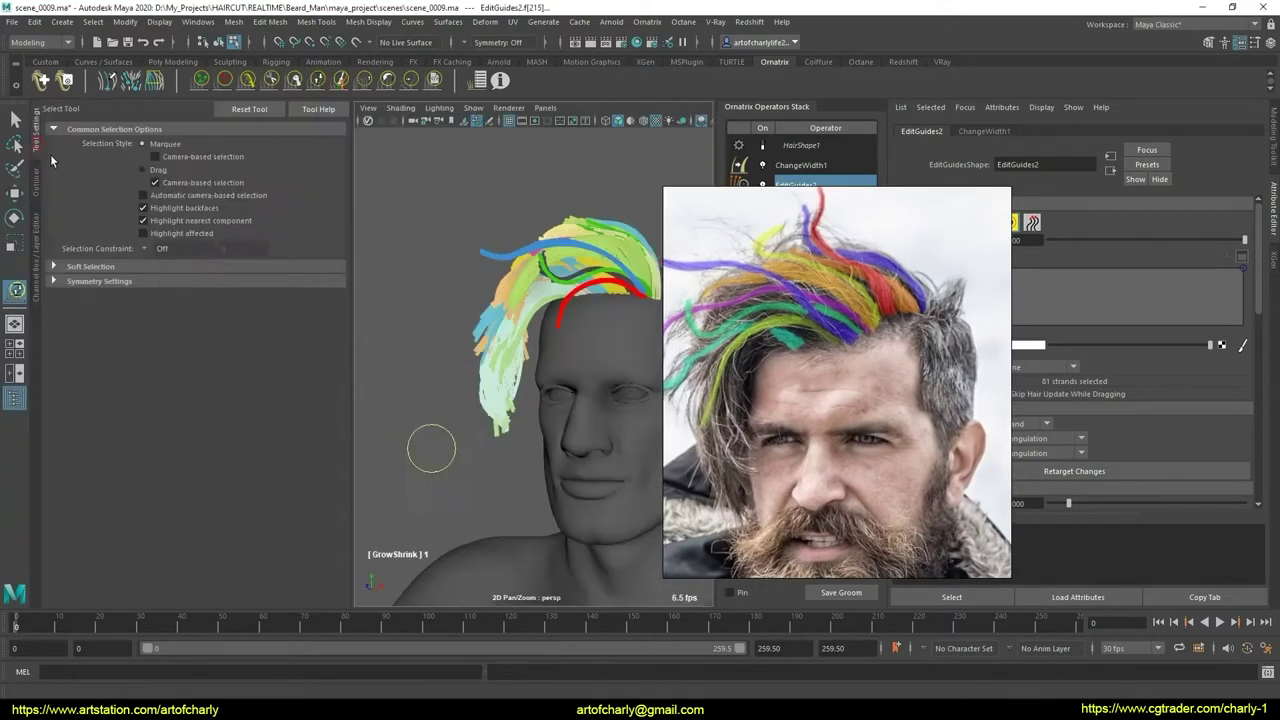
left_click_drag(742, 340, 862, 333)
left_click_drag(557, 423, 486, 423, "alt")
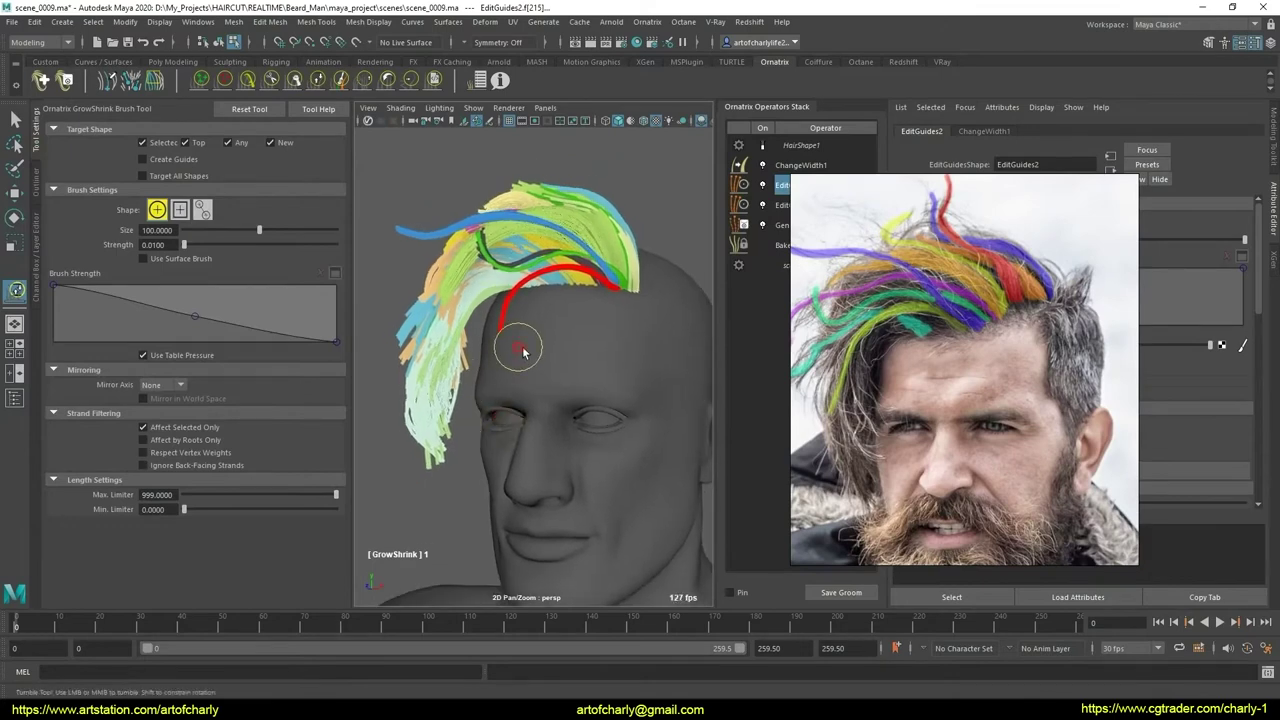
mouse_move(522, 350)
left_mouse_down()
mouse_move(503, 340)
mouse_move(490, 378)
mouse_move(523, 366)
left_mouse_up()
- Comb and smooth the guides into the reference's forward sweep, then inspect them from above and the side
left_click(247, 80)
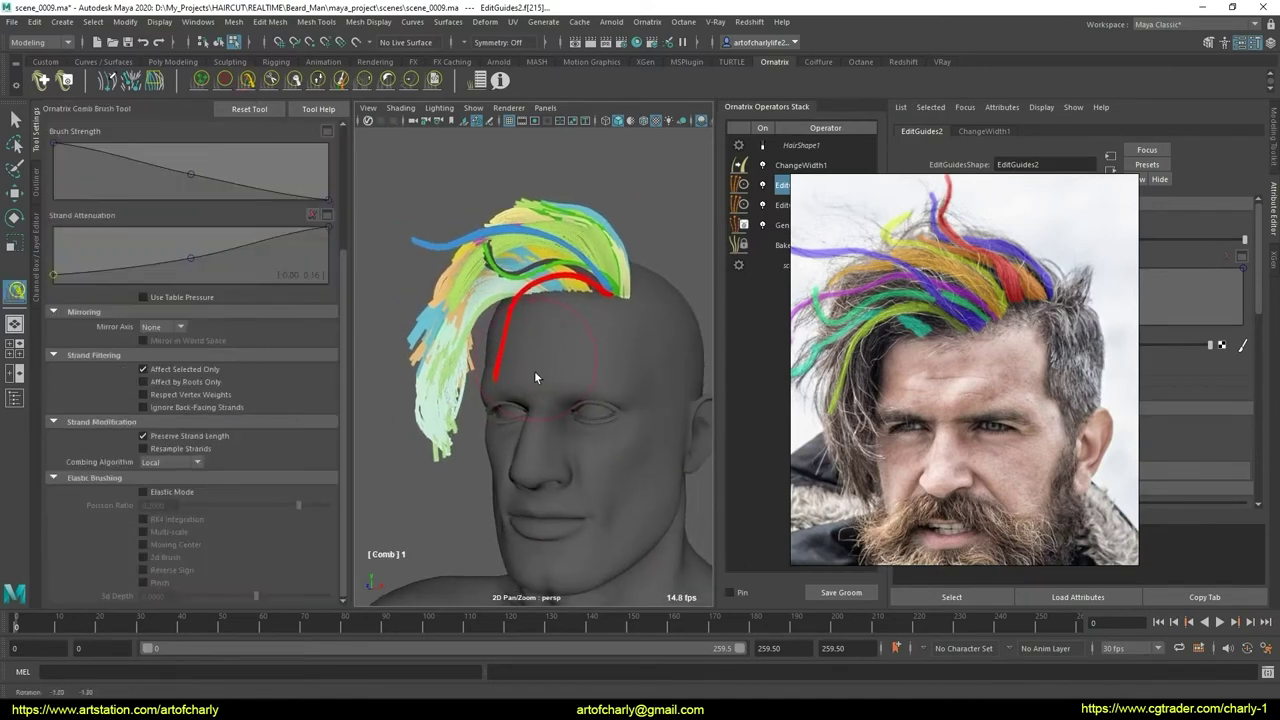
middle_click_drag(531, 371, 545, 376, "alt")
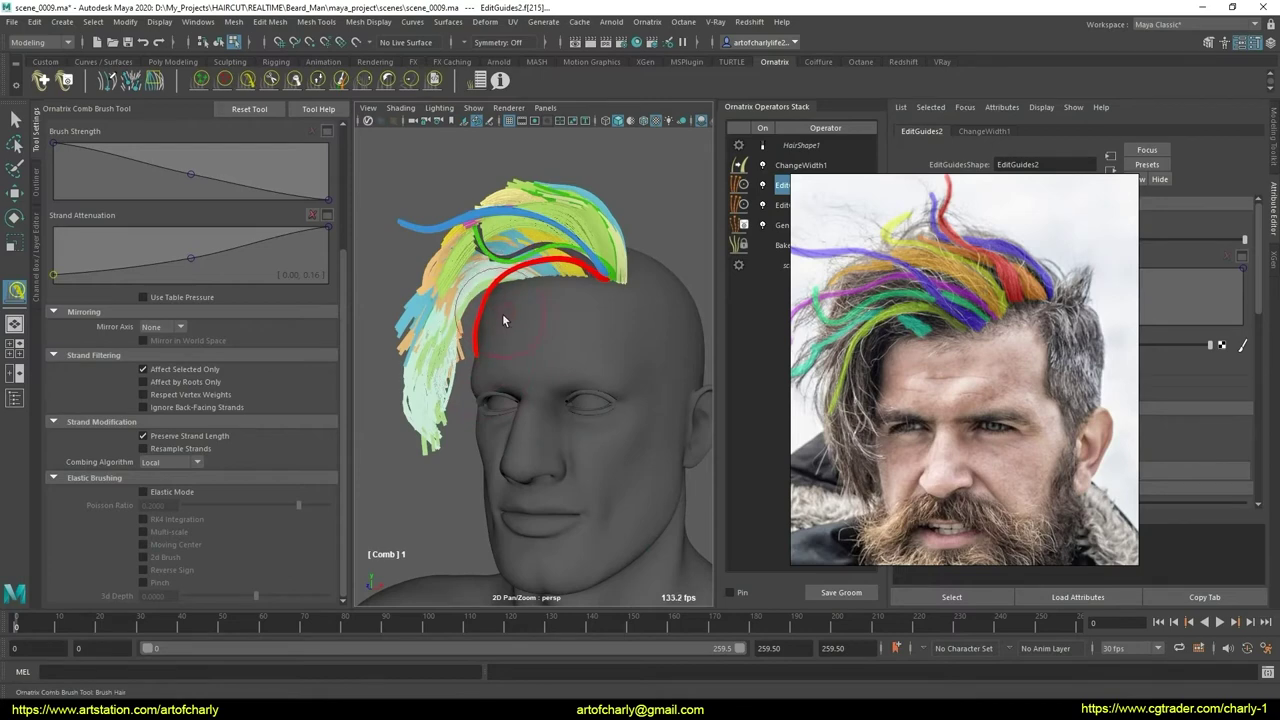
left_click(411, 80)
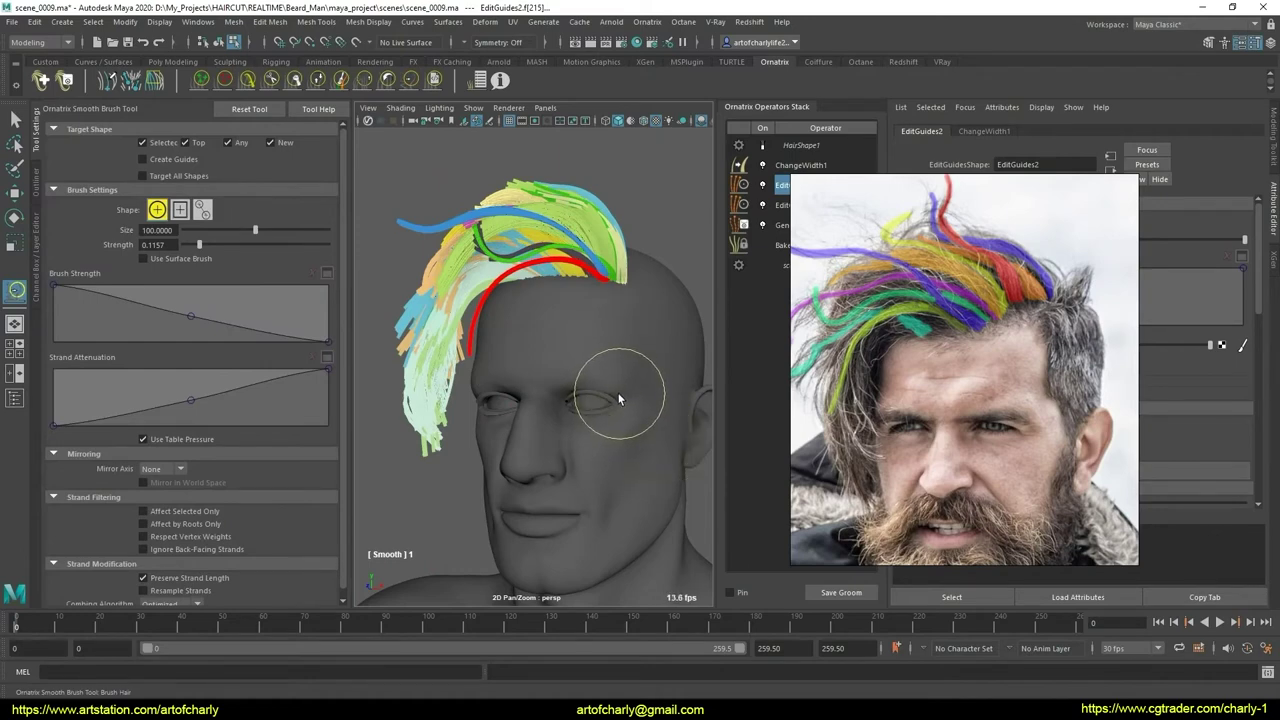
key("q")
mouse_move(590, 280)
left_mouse_down("alt")
mouse_move(580, 391)
mouse_move(608, 386)
left_mouse_up("alt")
right_click_drag(608, 386, 625, 420, "alt")
mouse_move(625, 420)
left_mouse_down("alt")
mouse_move(551, 391)
mouse_move(543, 366)
mouse_move(529, 389)
mouse_move(547, 378)
mouse_move(574, 392)
mouse_move(588, 376)
mouse_move(530, 390)
mouse_move(532, 323)
mouse_move(553, 363)
mouse_move(540, 330)
mouse_move(584, 371)
mouse_move(543, 370)
mouse_move(598, 338)
left_mouse_up("alt")
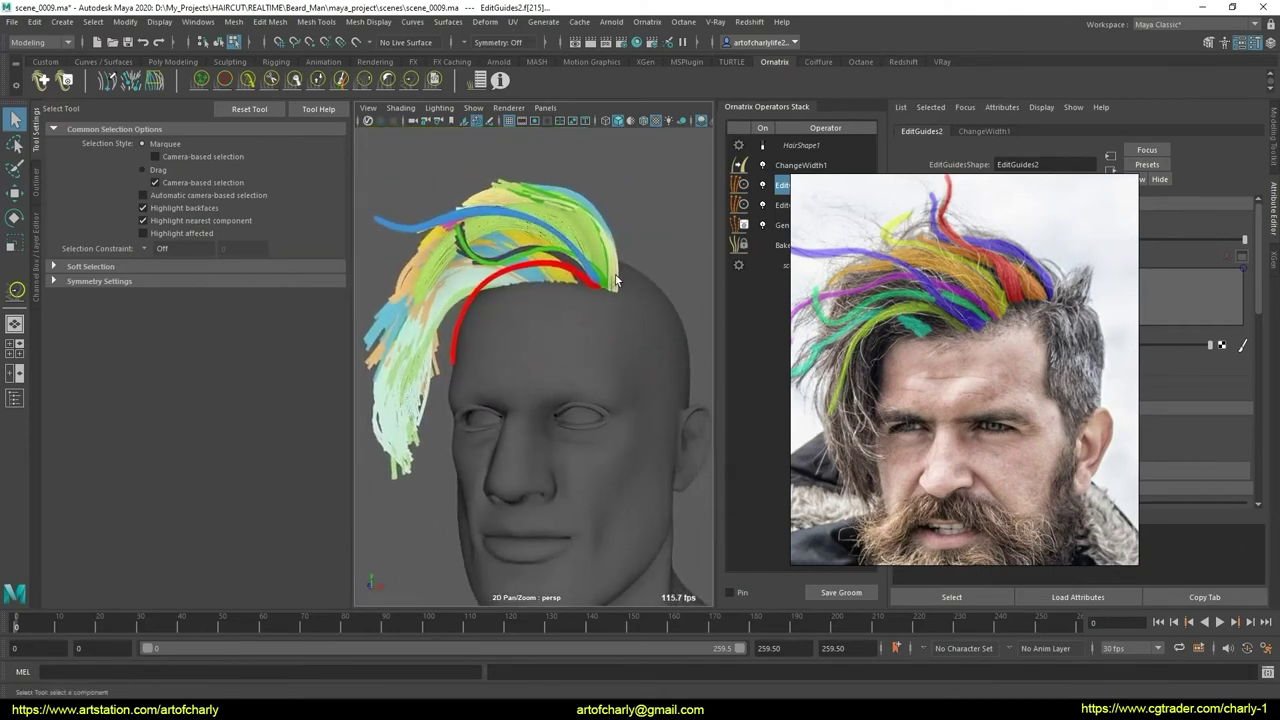
left_click_drag(600, 283, 593, 325, "alt")
mouse_move(595, 371)
left_mouse_down("alt")
mouse_move(588, 350)
mouse_move(579, 361)
left_mouse_up("alt")
mouse_move(893, 352)
left_mouse_down()
mouse_move(932, 352)
mouse_move(877, 355)
mouse_move(934, 340)
left_mouse_up()
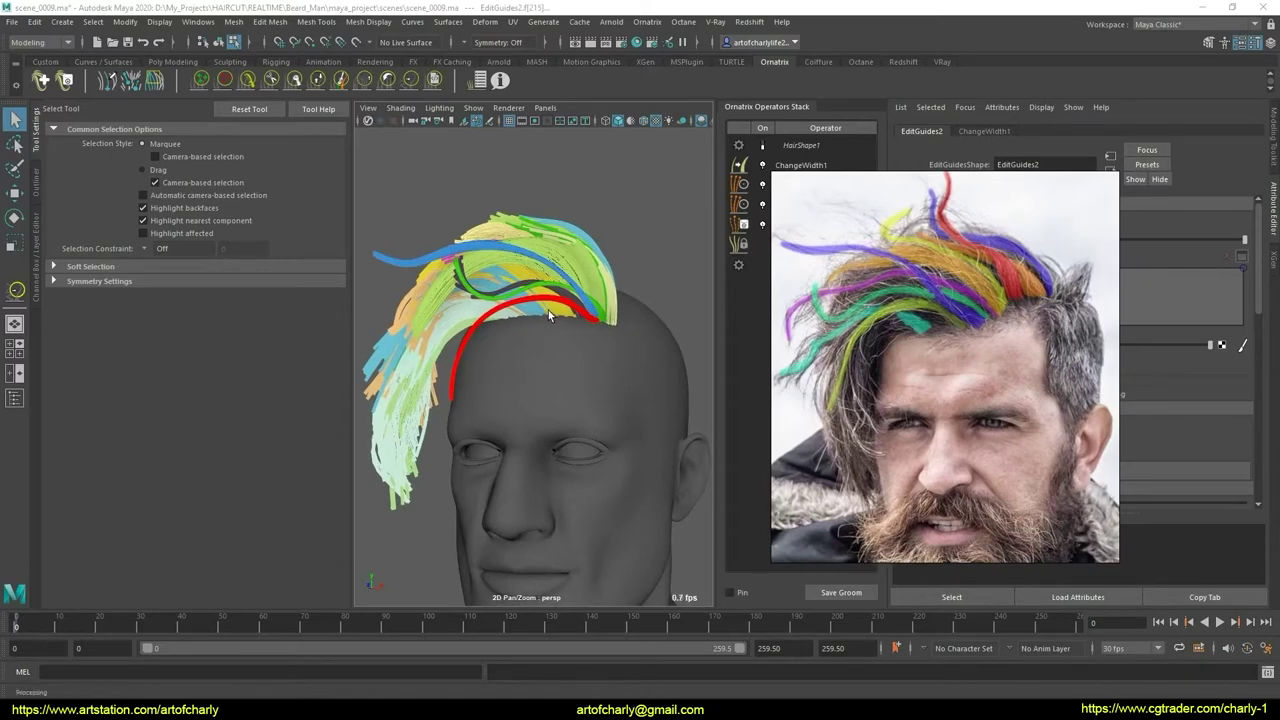
scroll(548, 310, "up", 5)
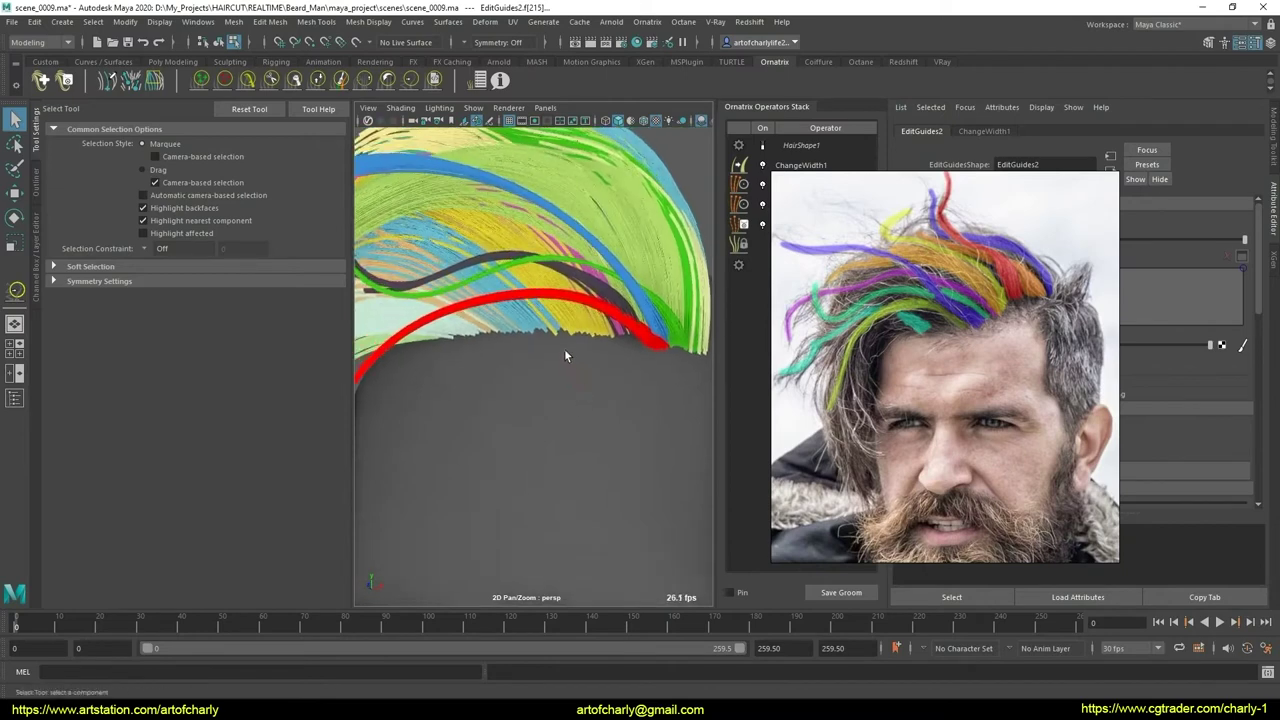
- Reframe the whole head and move the reference photo to the right
middle_click_drag(565, 350, 574, 364)
scroll(576, 352, "down", 1)
scroll(573, 408, "down", 3)
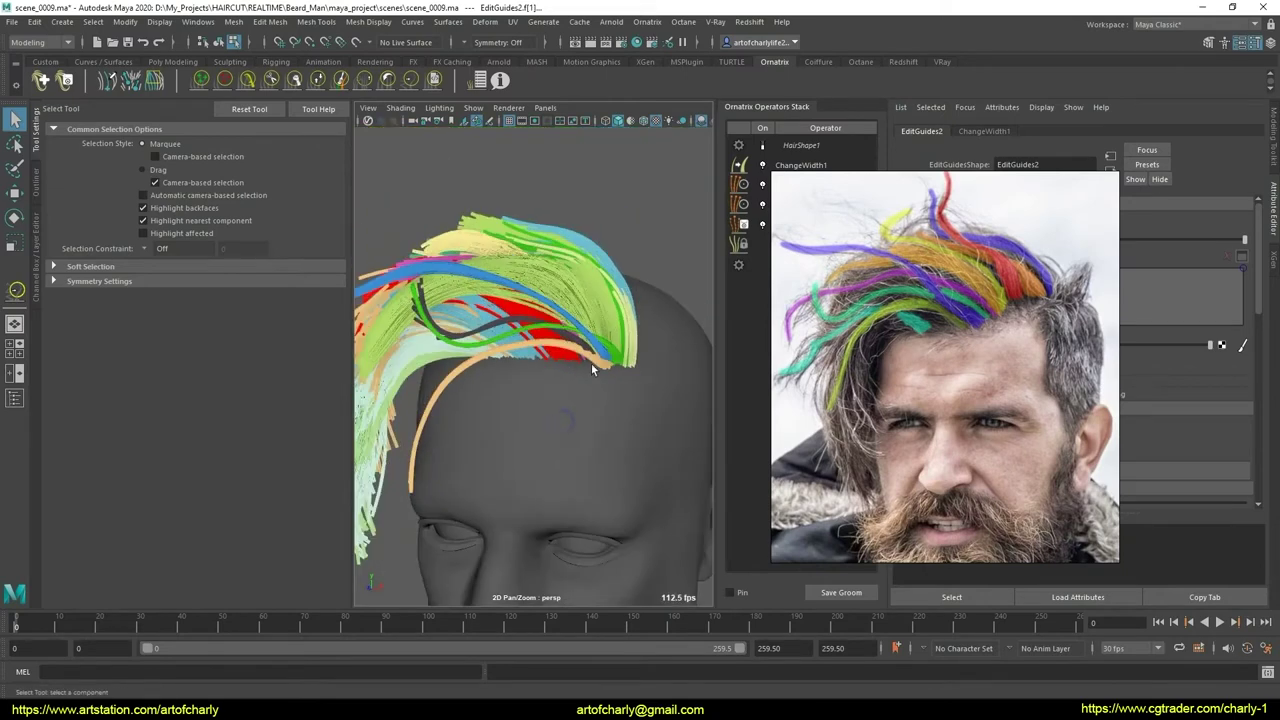
mouse_move(833, 328)
left_mouse_down()
mouse_move(630, 316)
mouse_move(668, 312)
left_mouse_up()
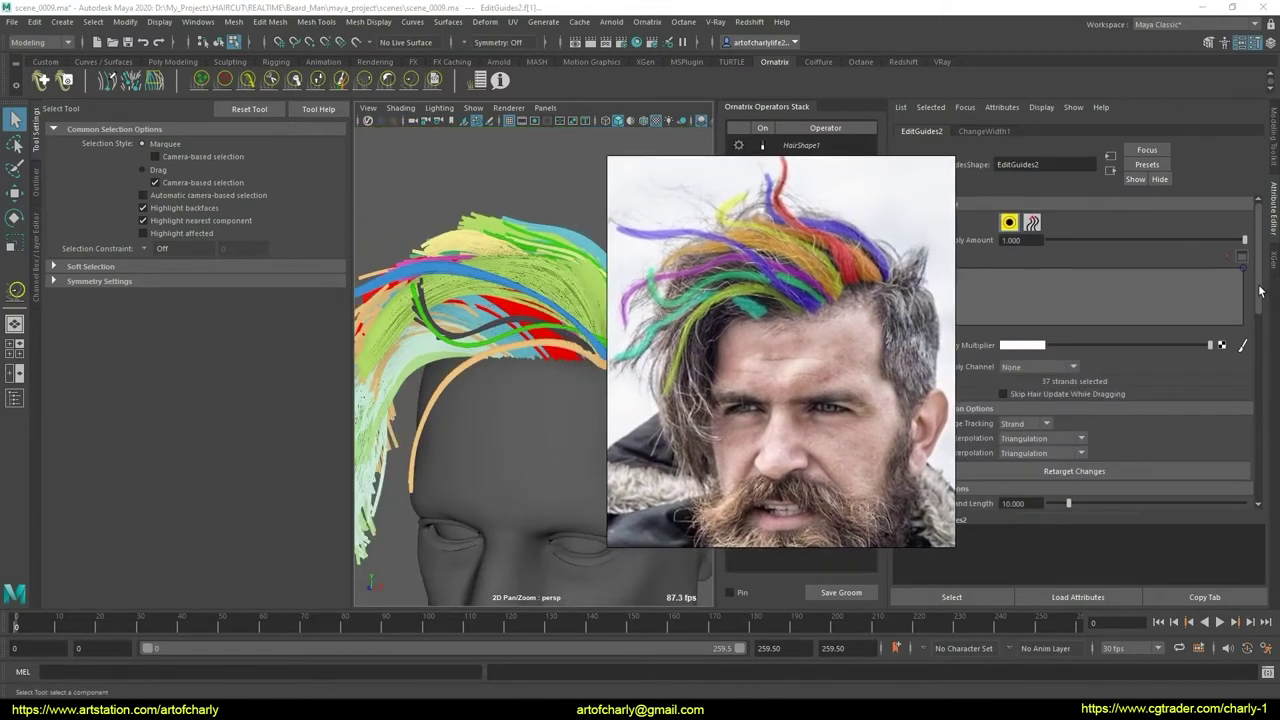
left_click_drag(1260, 290, 1253, 446)
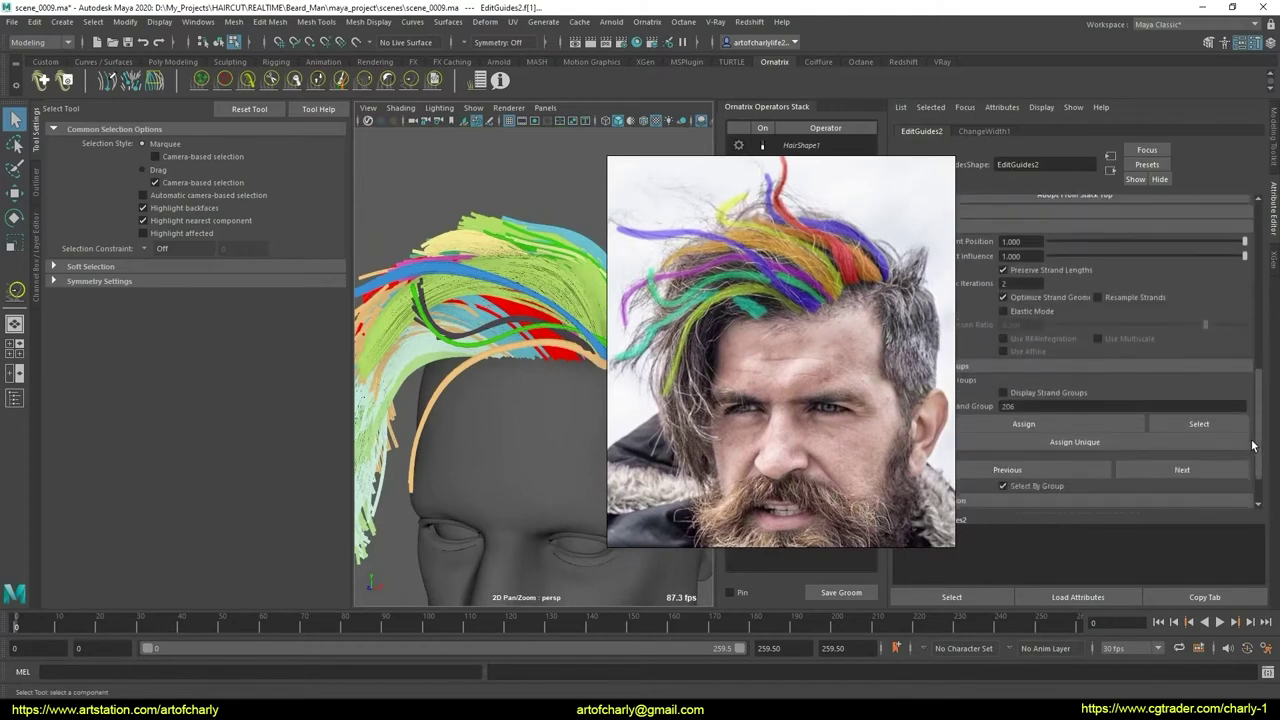
left_click_drag(800, 350, 930, 347)
mouse_move(633, 409)
left_mouse_down("alt")
mouse_move(583, 391)
mouse_move(580, 403)
mouse_move(559, 383)
left_mouse_up("alt")
- Comb the red strand down into a curve over the front of the head
left_click(228, 83)
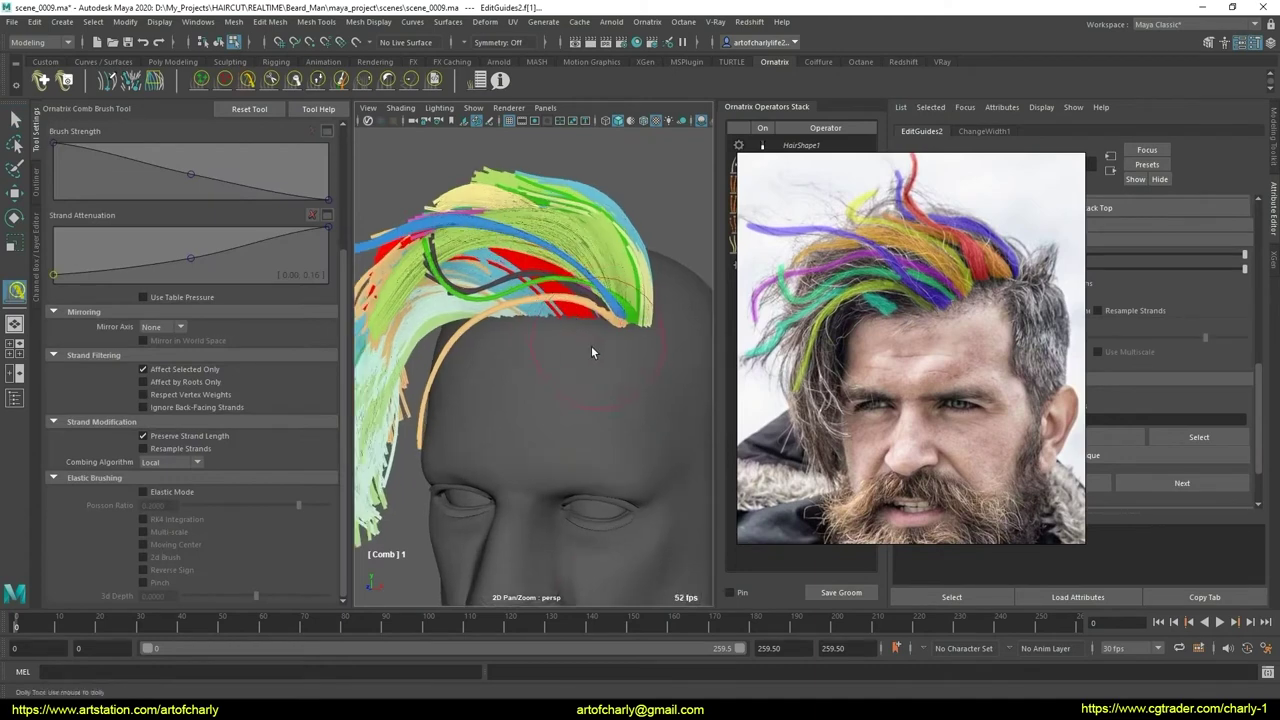
mouse_move(591, 345)
left_mouse_down("alt")
mouse_move(563, 289)
mouse_move(530, 332)
mouse_move(491, 286)
mouse_move(574, 272)
mouse_move(563, 366)
left_mouse_up("alt")
mouse_move(563, 366)
right_mouse_down("alt")
mouse_move(543, 329)
mouse_move(529, 363)
mouse_move(539, 374)
right_mouse_up("alt")
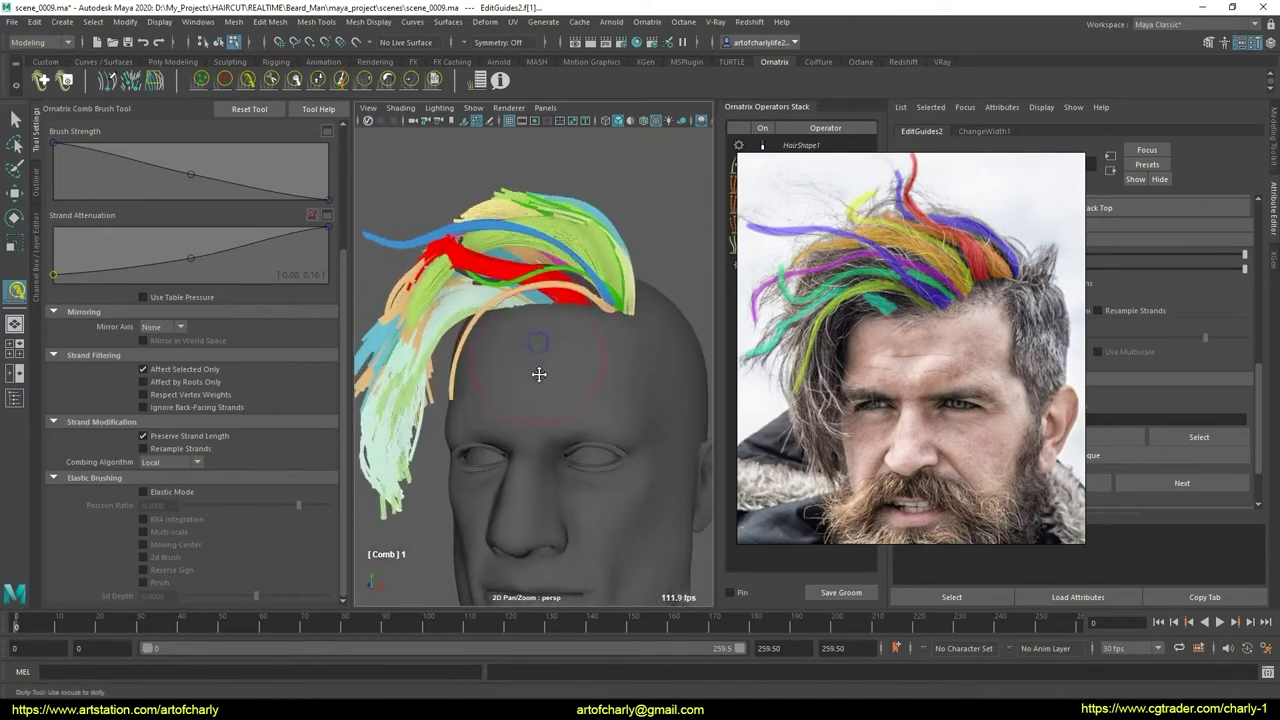
mouse_move(539, 374)
left_mouse_down("alt")
mouse_move(544, 388)
mouse_move(485, 325)
left_mouse_up("alt")
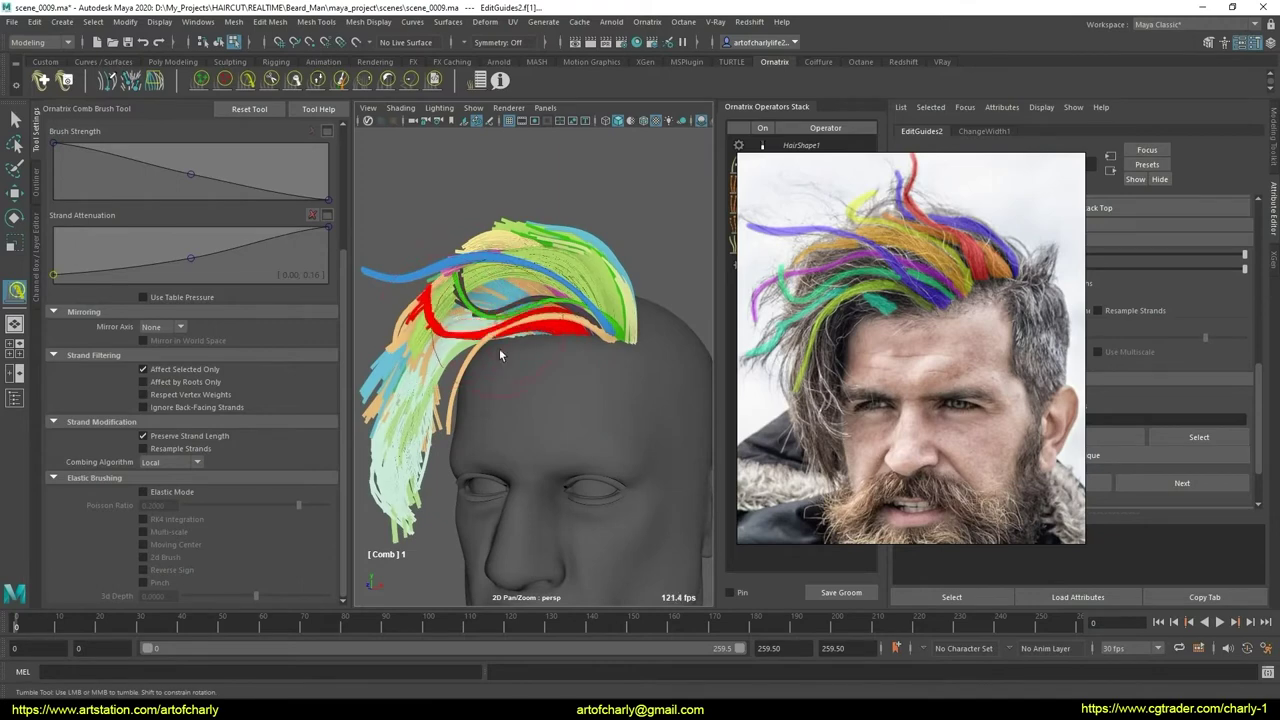
left_click_drag(485, 388, 455, 392, "alt")
middle_click_drag(455, 392, 480, 382, "alt")
mouse_move(480, 382)
left_mouse_down("alt")
mouse_move(598, 391)
mouse_move(530, 385)
mouse_move(490, 340)
mouse_move(410, 355)
left_mouse_up("alt")
mouse_move(500, 330)
left_mouse_down("alt")
mouse_move(547, 371)
mouse_move(531, 380)
mouse_move(550, 412)
mouse_move(639, 298)
left_mouse_up("alt")
right_click_drag(639, 298, 643, 402, "alt")
mouse_move(643, 402)
left_mouse_down("alt")
mouse_move(696, 415)
mouse_move(600, 380)
left_mouse_up("alt")
- Smooth the guides with the combing algorithm set to Local, then turn HairShape1 on
left_click(411, 80)
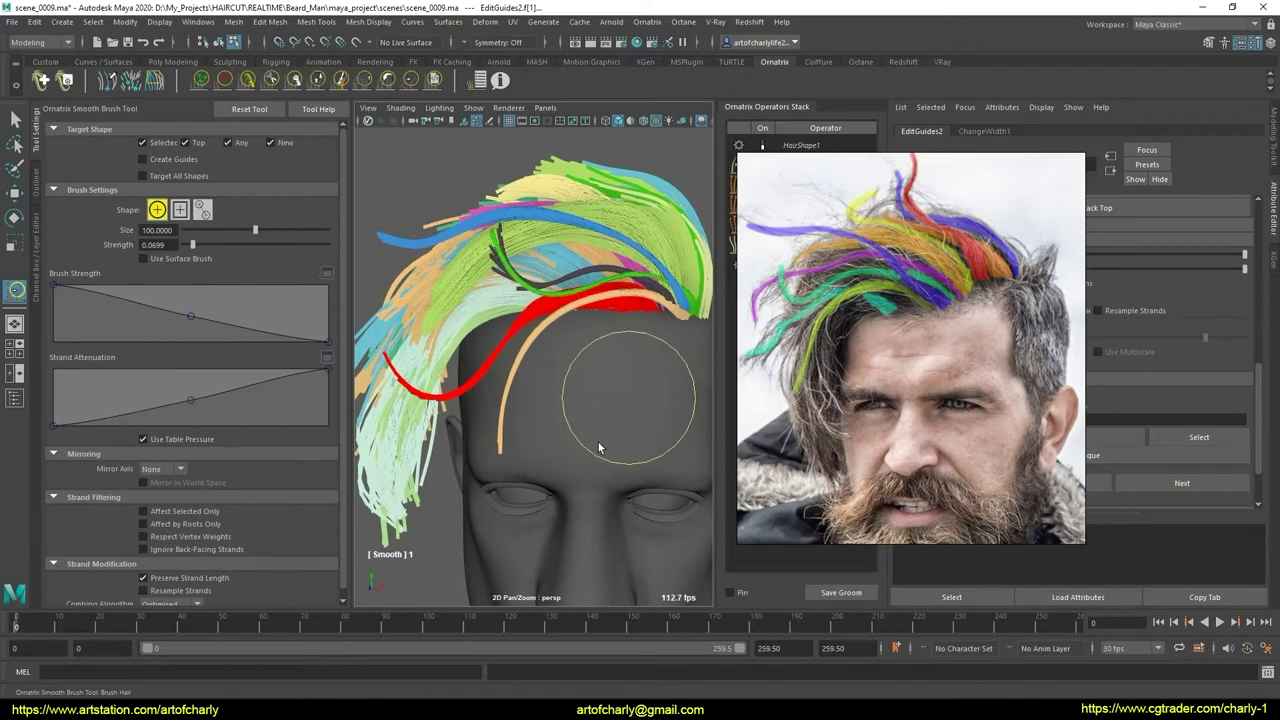
left_click_drag(591, 414, 560, 430, "alt")
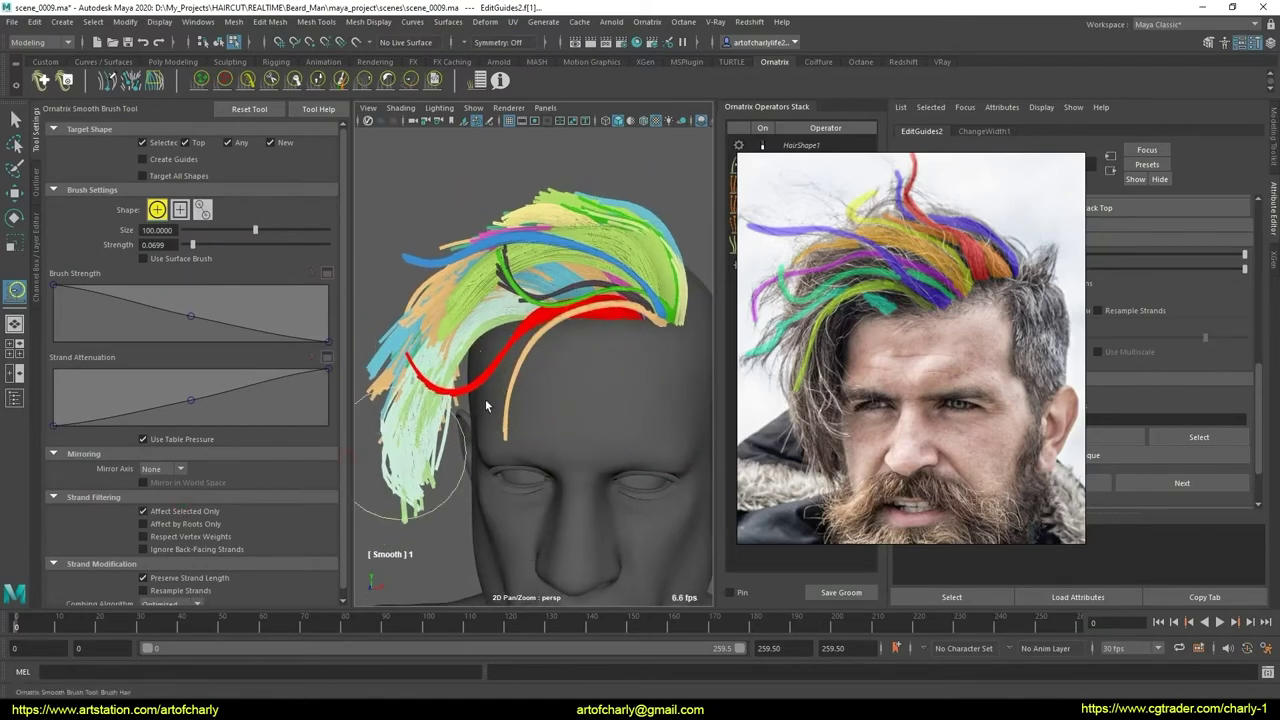
left_click(188, 606)
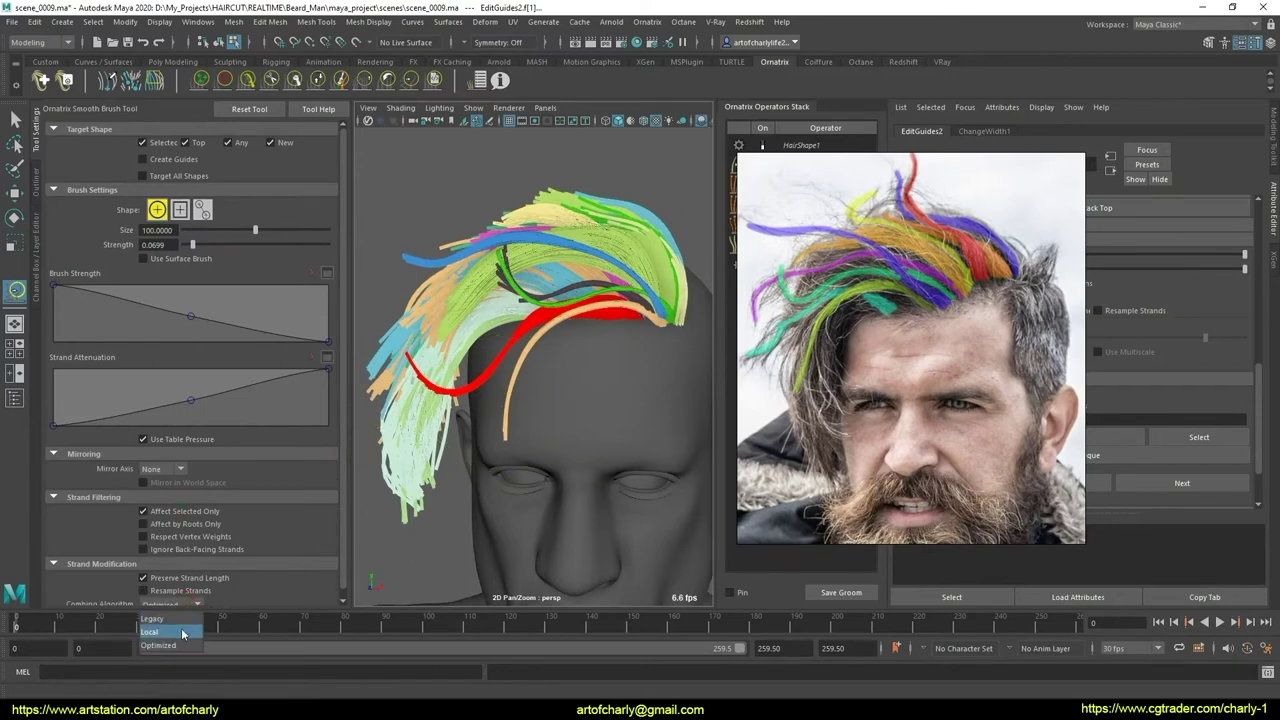
left_click(170, 634)
left_click_drag(560, 391, 483, 356, "alt")
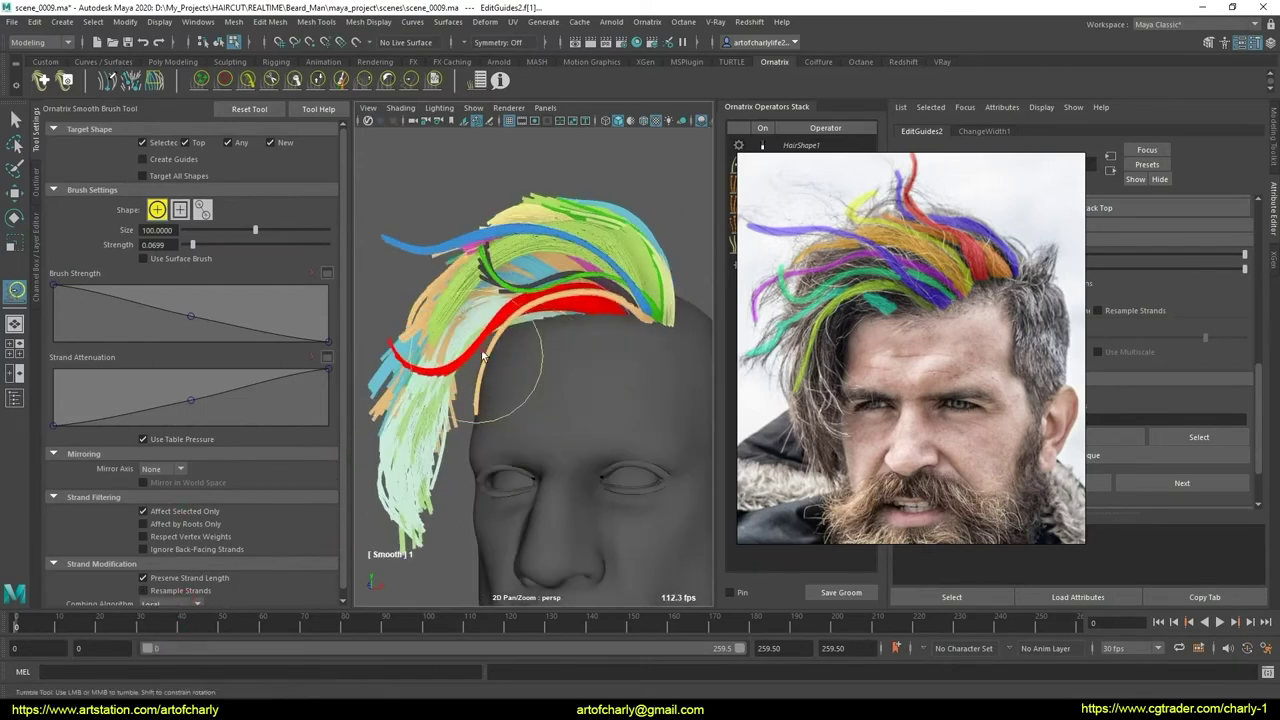
left_click_drag(573, 350, 600, 428, "alt")
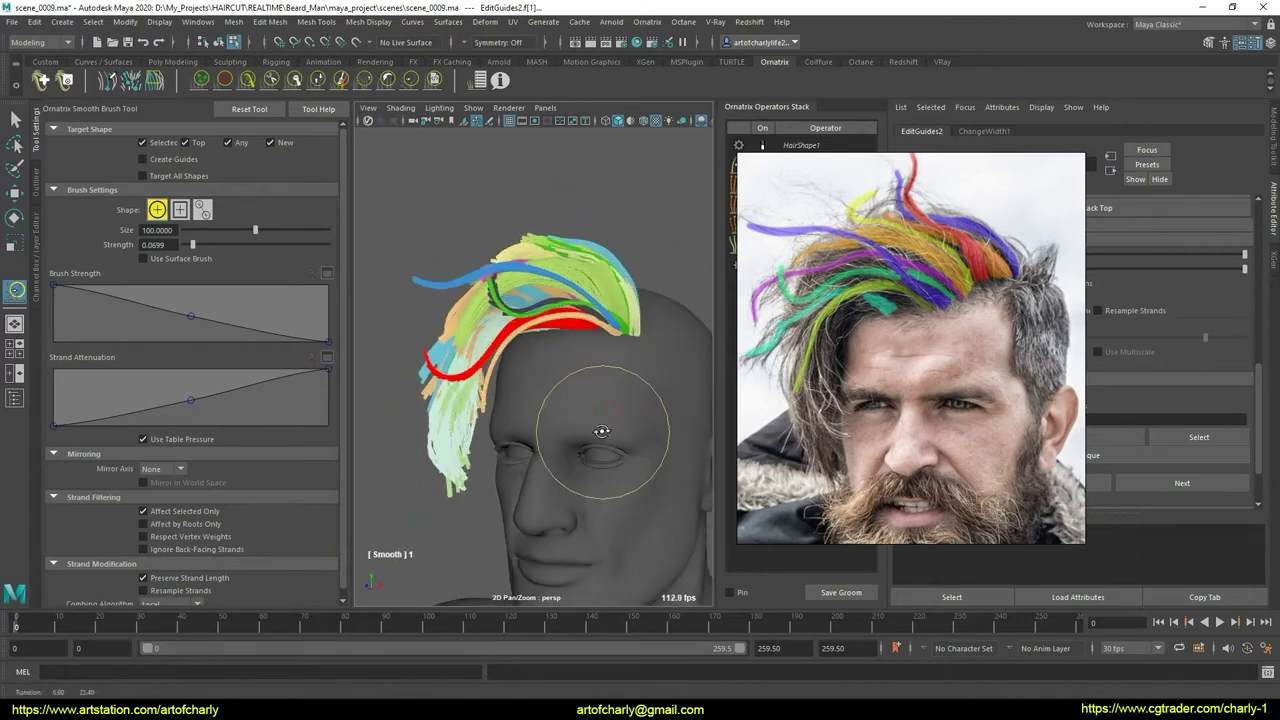
left_click(763, 145)
- Inspect the rendered blond hair from side and front views, then switch HairShape1 off again
left_click_drag(643, 343, 600, 377)
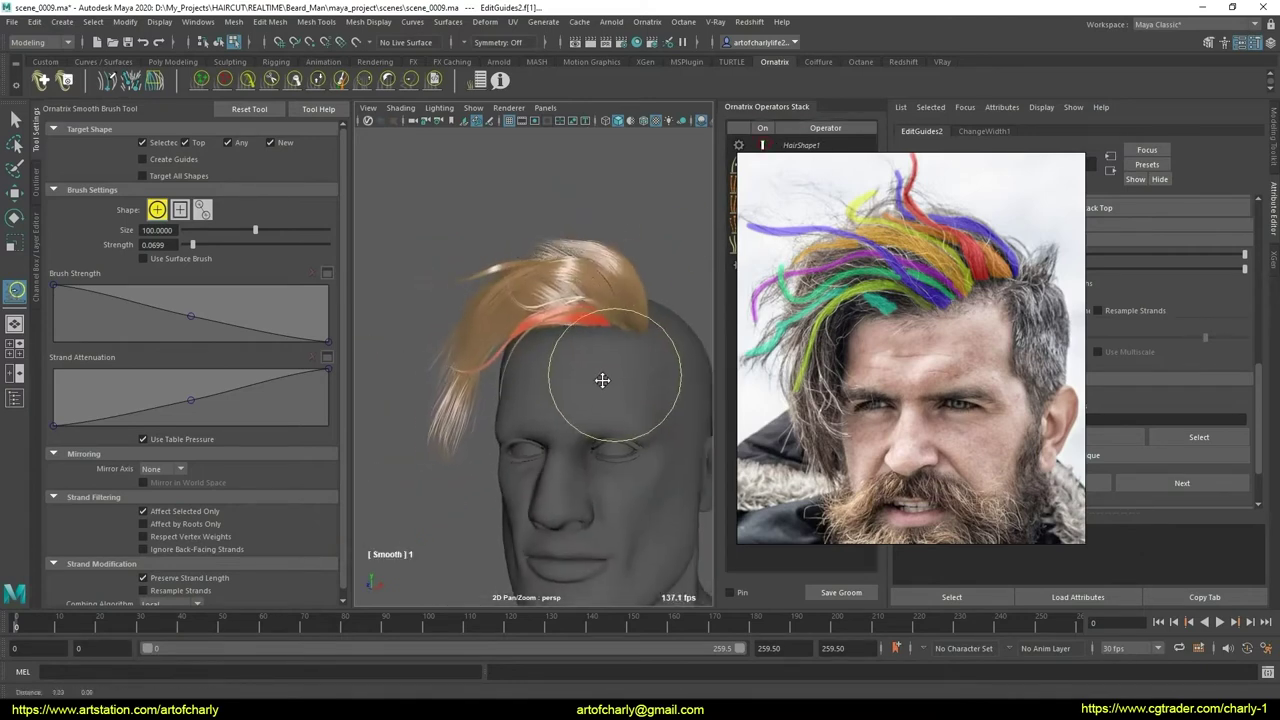
middle_click_drag(591, 396, 580, 416, "alt")
left_click_drag(580, 415, 586, 400, "alt")
left_click(248, 79)
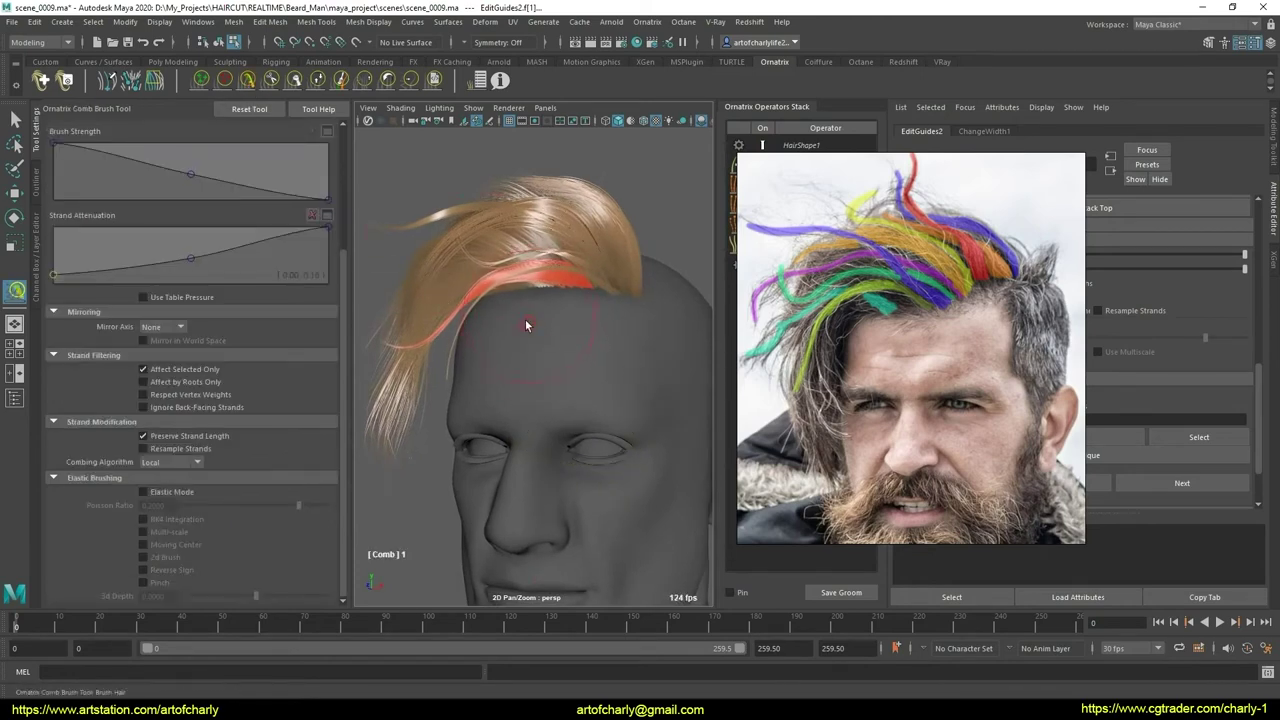
mouse_move(543, 366)
left_mouse_down("alt")
mouse_move(531, 337)
mouse_move(623, 337)
mouse_move(517, 349)
mouse_move(610, 378)
mouse_move(508, 337)
mouse_move(552, 382)
mouse_move(550, 405)
mouse_move(608, 400)
mouse_move(534, 423)
mouse_move(532, 356)
mouse_move(534, 394)
mouse_move(545, 400)
mouse_move(529, 366)
mouse_move(558, 373)
mouse_move(546, 434)
mouse_move(555, 397)
left_mouse_up("alt")
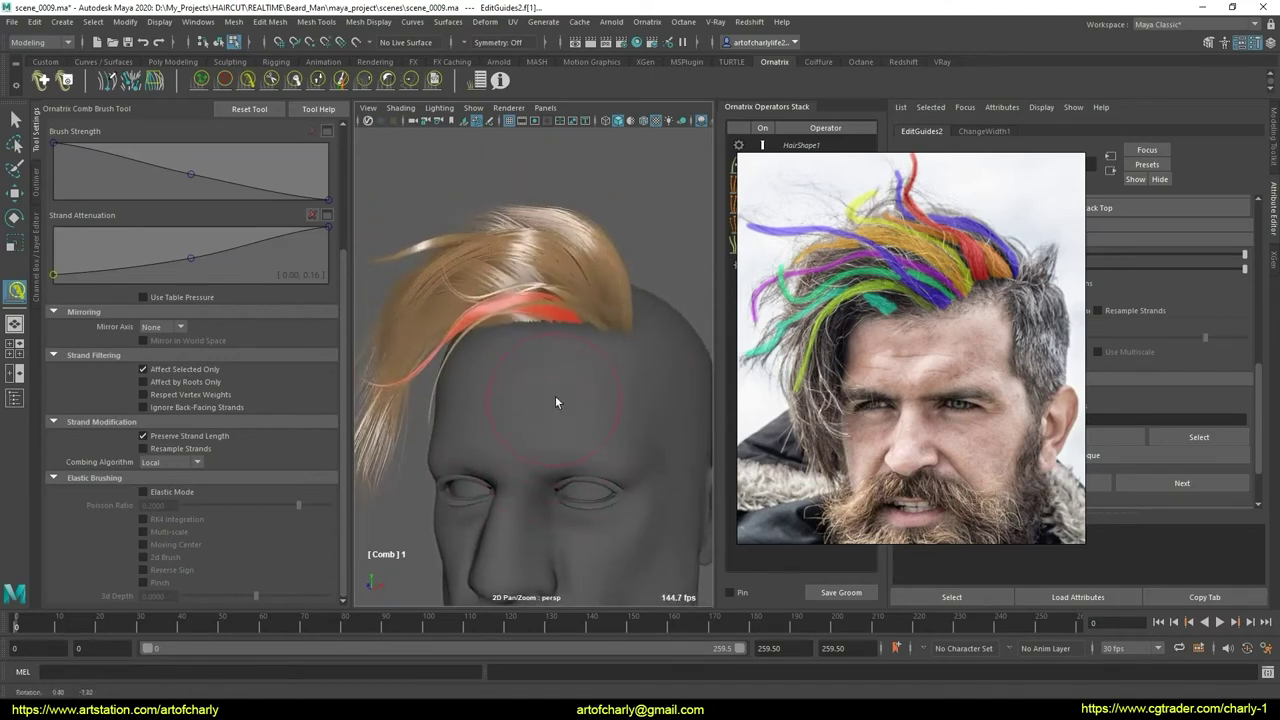
left_click_drag(626, 334, 602, 340, "alt")
middle_click_drag(602, 340, 601, 356, "alt")
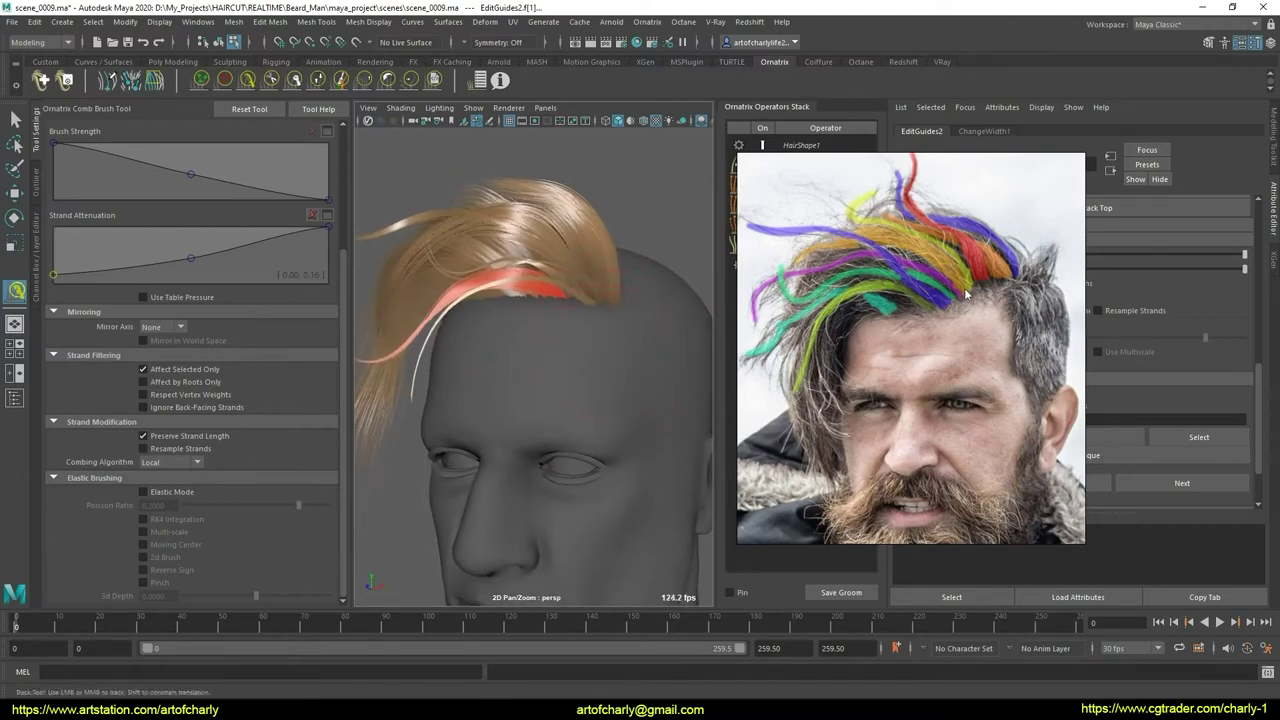
left_click(760, 147)
mouse_move(620, 397)
left_mouse_down("alt")
mouse_move(608, 403)
mouse_move(921, 331)
mouse_move(614, 443)
left_mouse_up("alt")
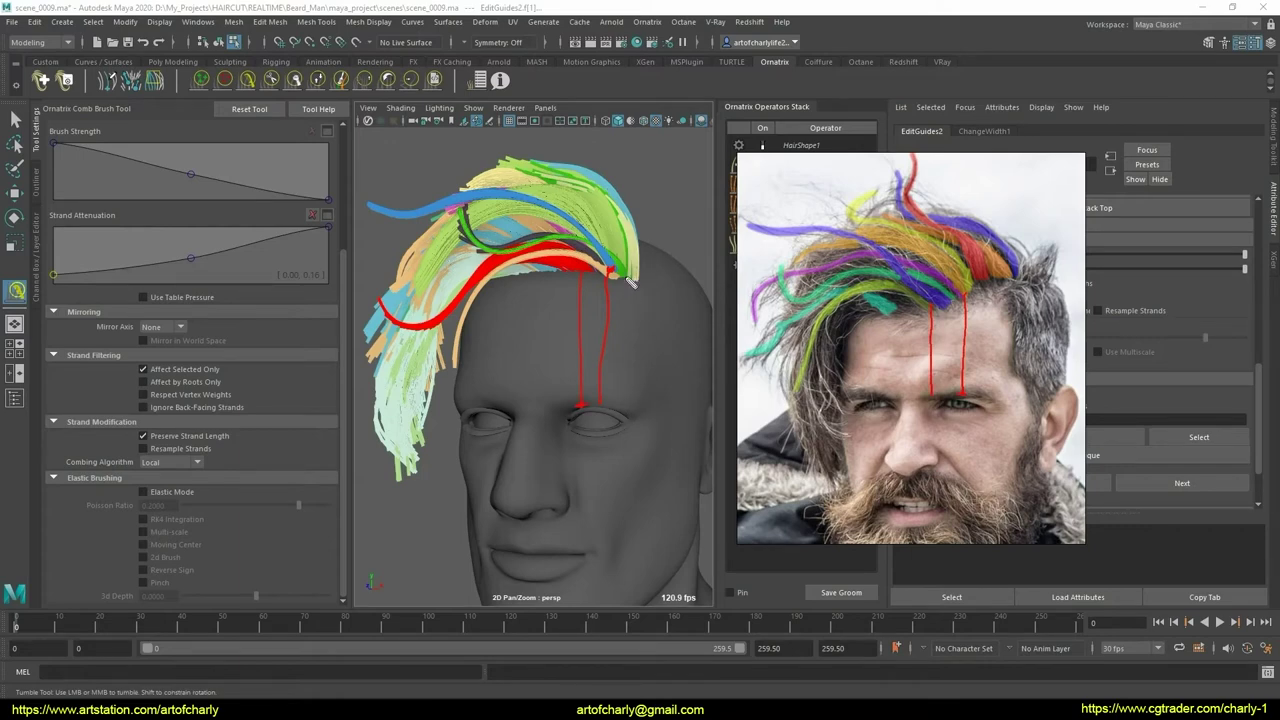
- Select red side guides and comb them downward, checking from front and side views
mouse_move(630, 283)
left_mouse_down("alt")
mouse_move(632, 329)
mouse_move(563, 383)
mouse_move(586, 366)
mouse_move(619, 380)
mouse_move(609, 371)
mouse_move(620, 366)
left_mouse_up("alt")
right_click_drag(620, 366, 605, 338, "alt")
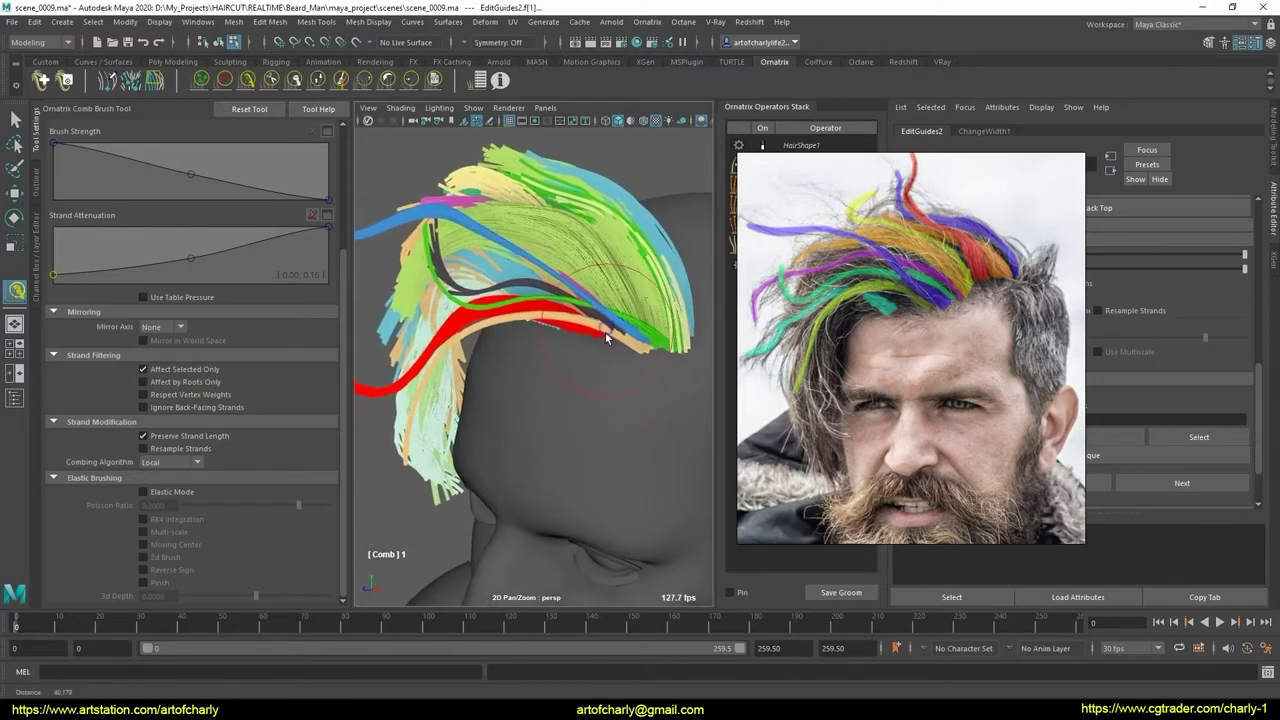
mouse_move(605, 338)
left_mouse_down("alt")
mouse_move(580, 405)
mouse_move(651, 371)
mouse_move(586, 366)
mouse_move(741, 371)
mouse_move(705, 365)
mouse_move(730, 352)
left_mouse_up("alt")
key("q")
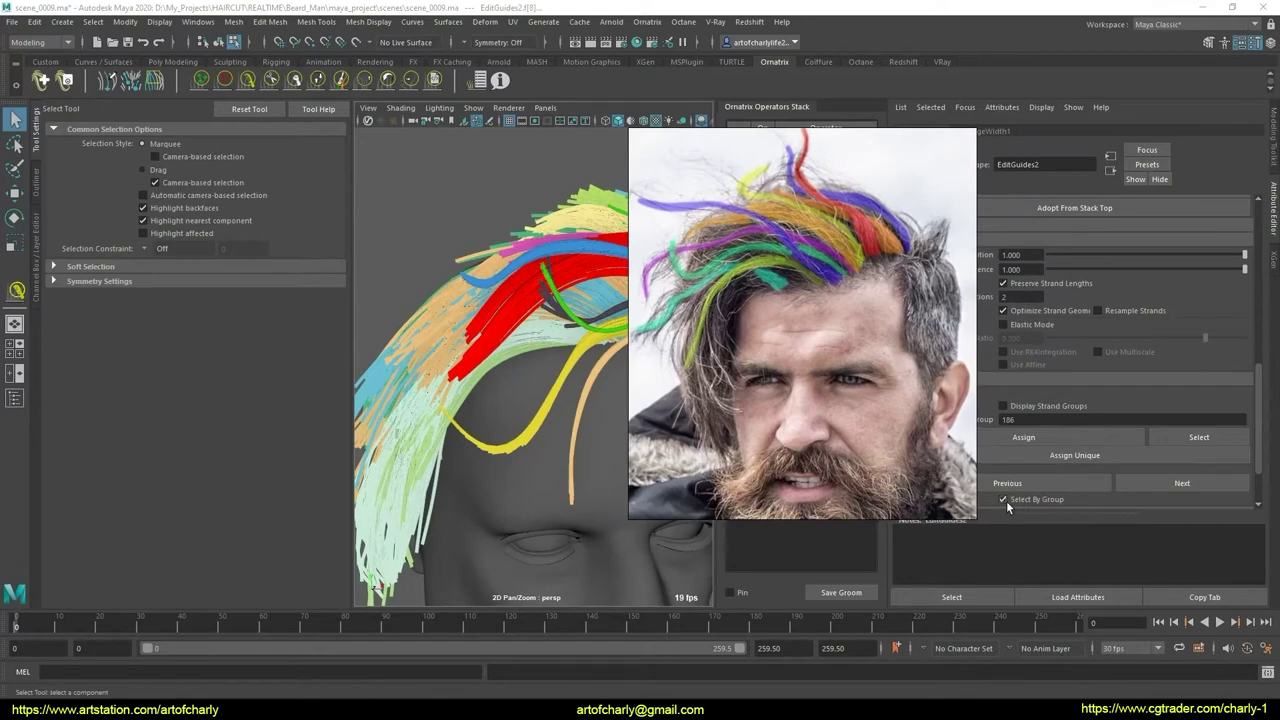
mouse_move(560, 400)
left_mouse_down("alt")
mouse_move(528, 428)
mouse_move(468, 345)
mouse_move(527, 418)
left_mouse_up("alt")
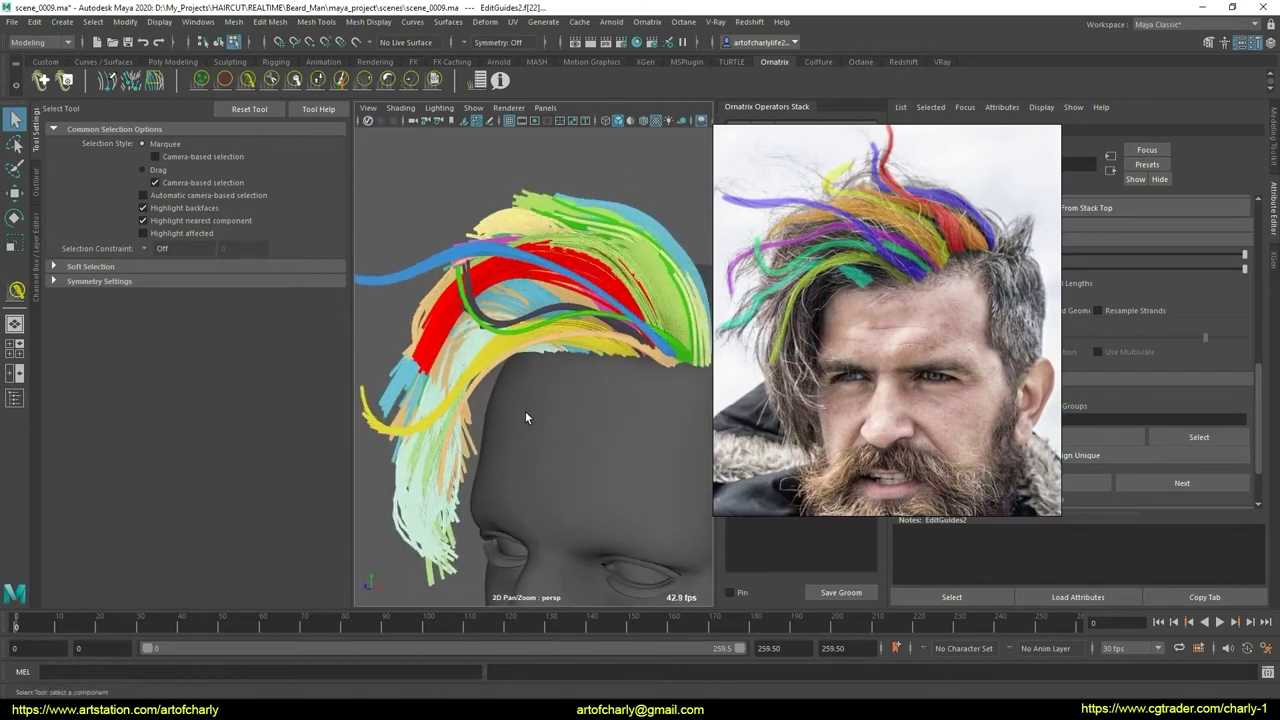
left_click(247, 80)
left_click_drag(560, 215, 549, 340, "alt")
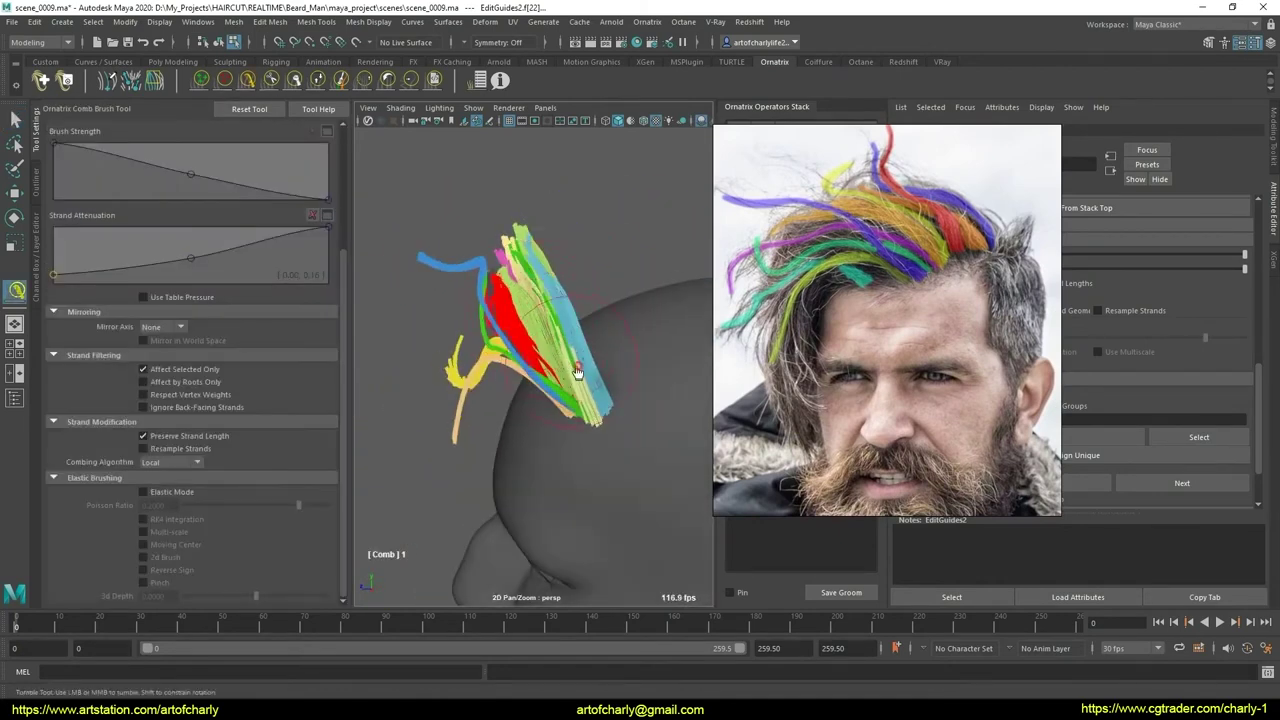
mouse_move(570, 362)
left_mouse_down("alt")
mouse_move(594, 371)
mouse_move(570, 374)
left_mouse_up("alt")
right_click_drag(570, 374, 548, 377, "alt")
mouse_move(548, 377)
left_mouse_down("alt")
mouse_move(465, 372)
mouse_move(511, 385)
left_mouse_up("alt")
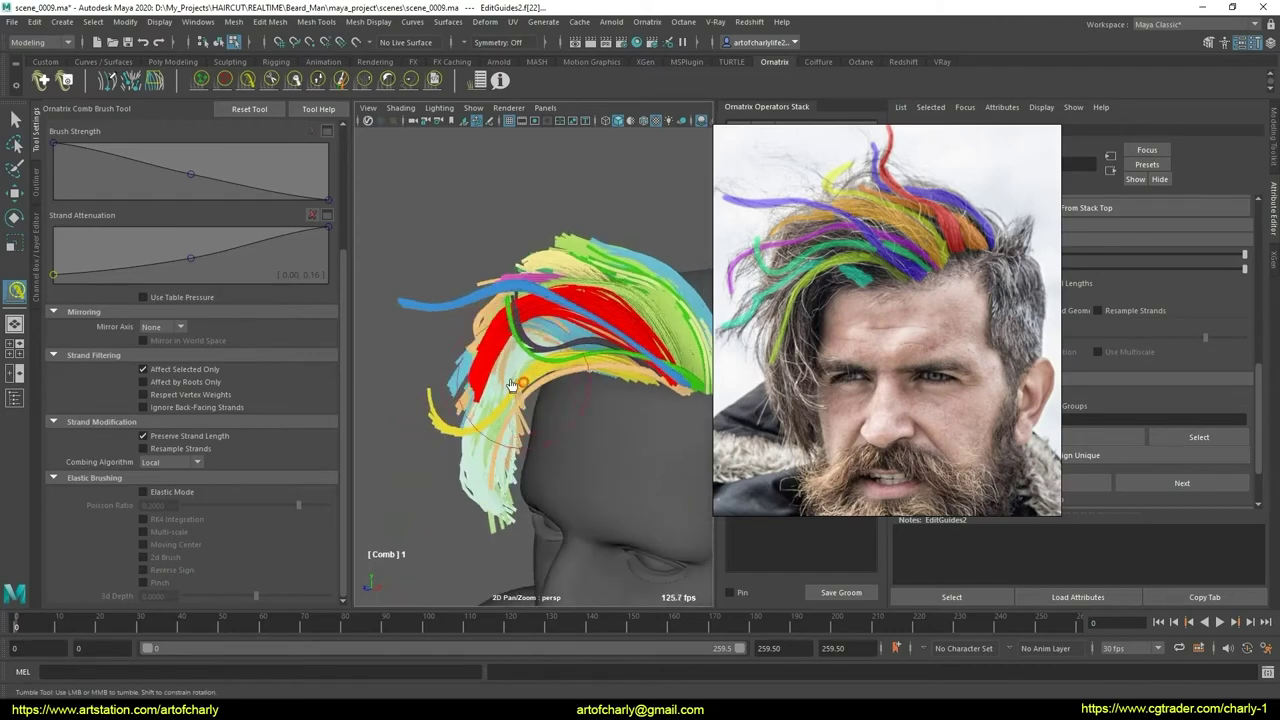
- Try the user-defined clump brush, then comb and smooth the side guides
left_click(433, 79)
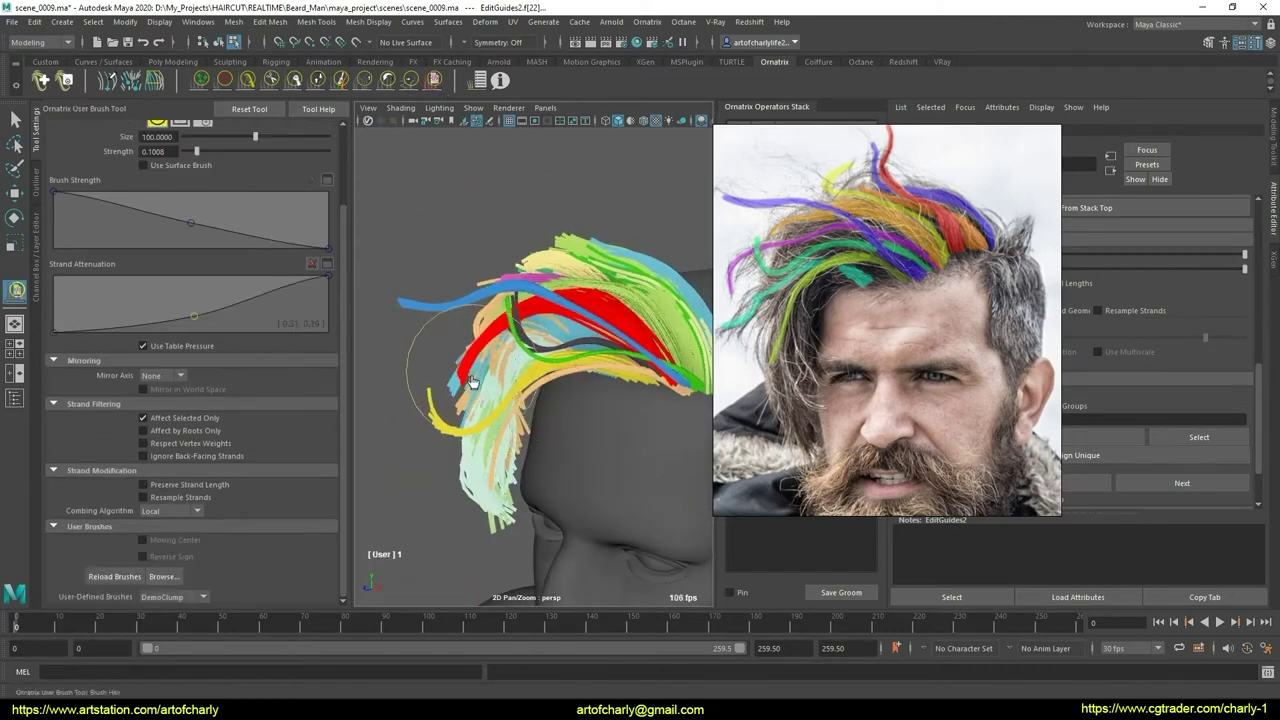
left_click_drag(455, 345, 432, 235, "alt")
left_click(265, 80)
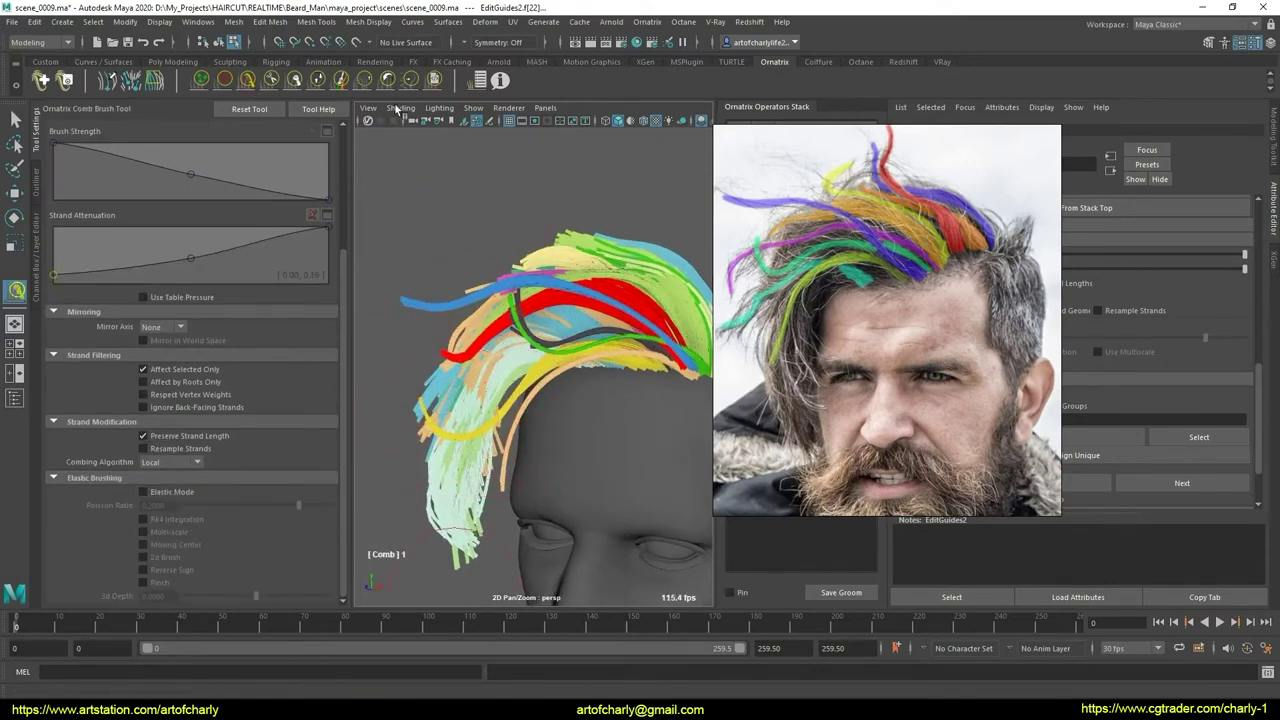
left_click(413, 80)
mouse_move(566, 441)
left_mouse_down("alt")
mouse_move(609, 391)
mouse_move(531, 423)
mouse_move(541, 408)
mouse_move(574, 429)
mouse_move(557, 440)
mouse_move(569, 397)
mouse_move(577, 414)
left_mouse_up("alt")
key("q")
- Move the reference photo aside and select the guide strands hanging beside the ear
mouse_move(531, 374)
left_mouse_down("alt")
mouse_move(571, 418)
mouse_move(555, 425)
mouse_move(640, 420)
mouse_move(530, 425)
mouse_move(558, 407)
mouse_move(645, 415)
left_mouse_up("alt")
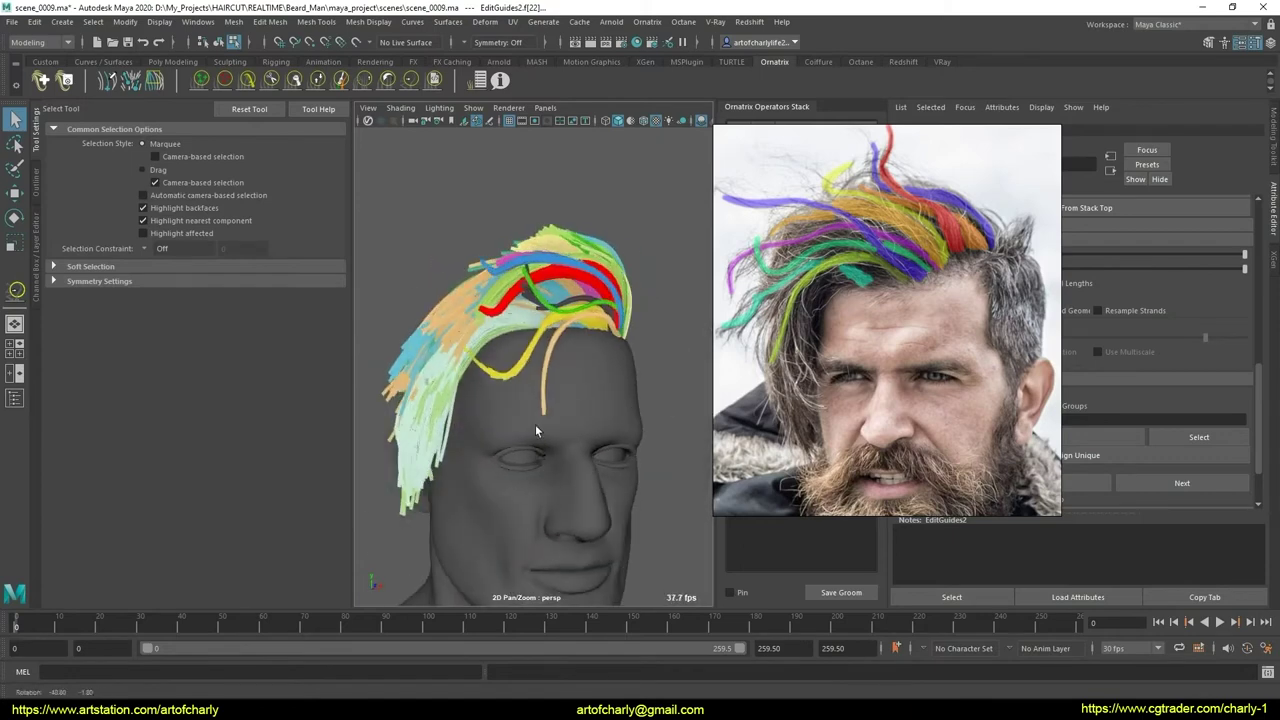
right_click_drag(645, 415, 590, 424, "alt")
left_click_drag(590, 424, 490, 471, "alt")
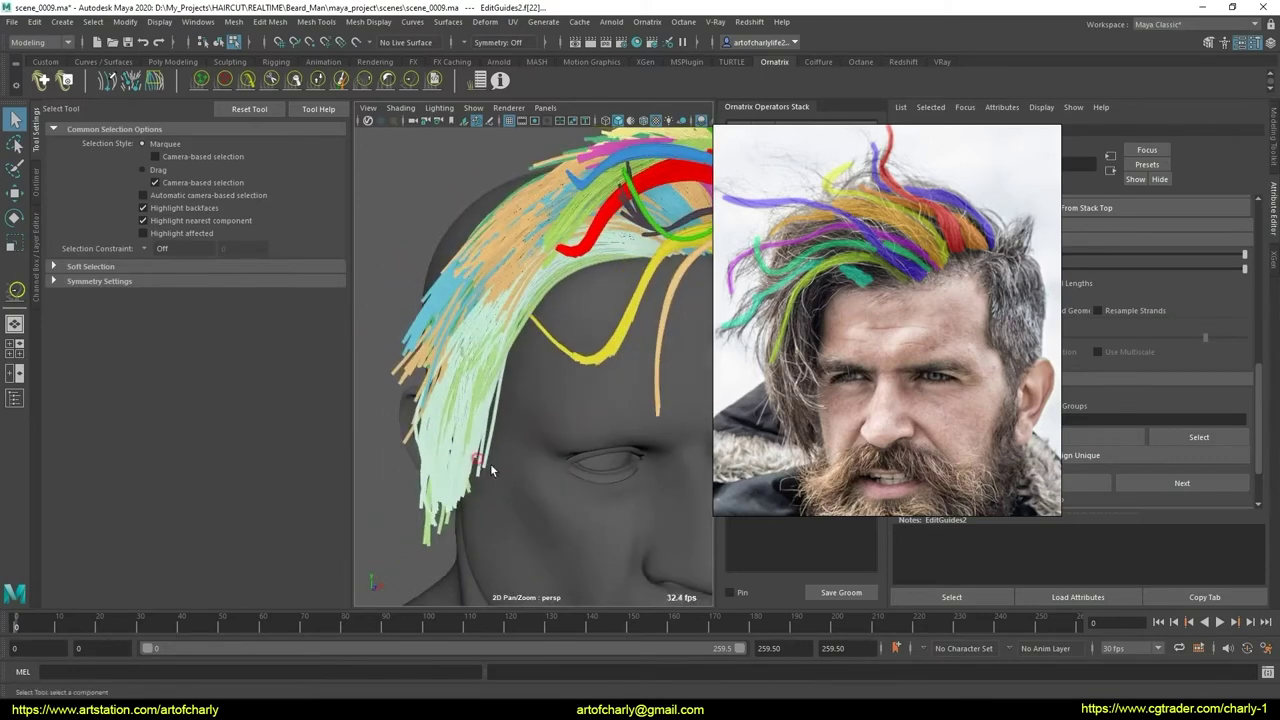
right_click_drag(514, 437, 543, 423, "alt")
left_click_drag(543, 423, 600, 410, "alt")
left_click_drag(962, 409, 881, 395)
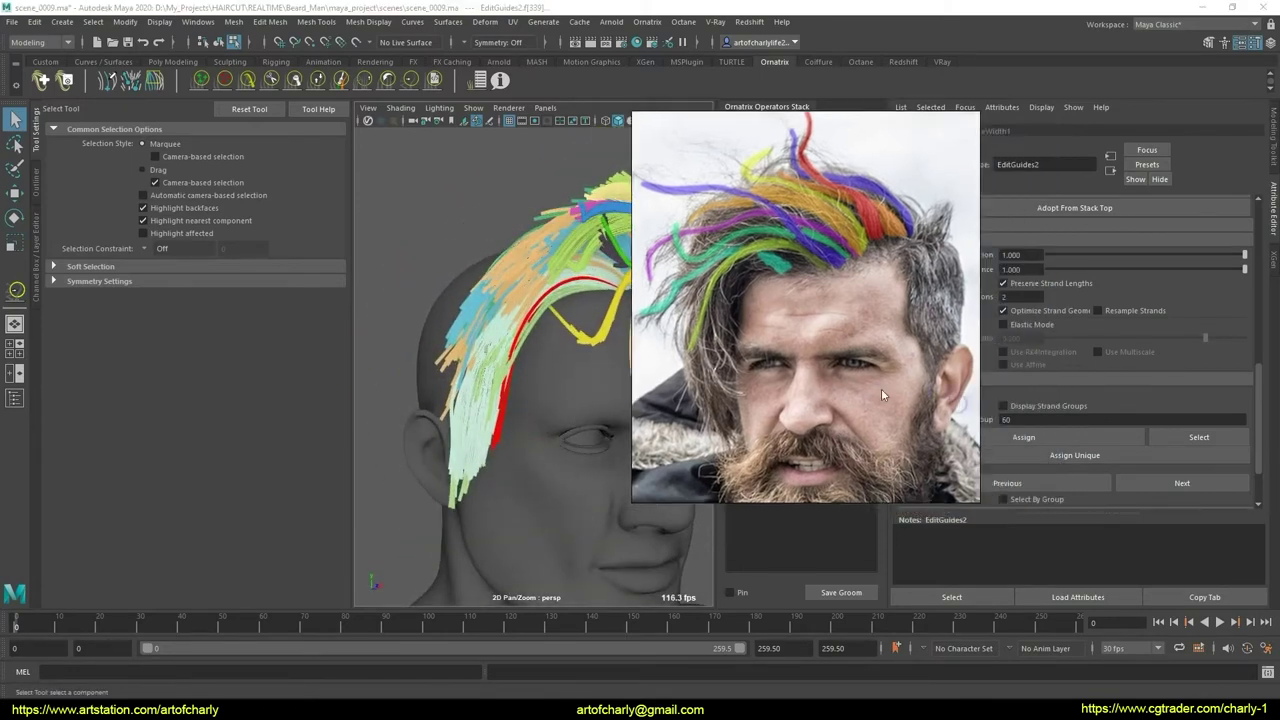
left_click_drag(950, 470, 1031, 478)
mouse_move(623, 449)
left_mouse_down("alt")
mouse_move(591, 449)
mouse_move(531, 490)
mouse_move(563, 445)
left_mouse_up("alt")
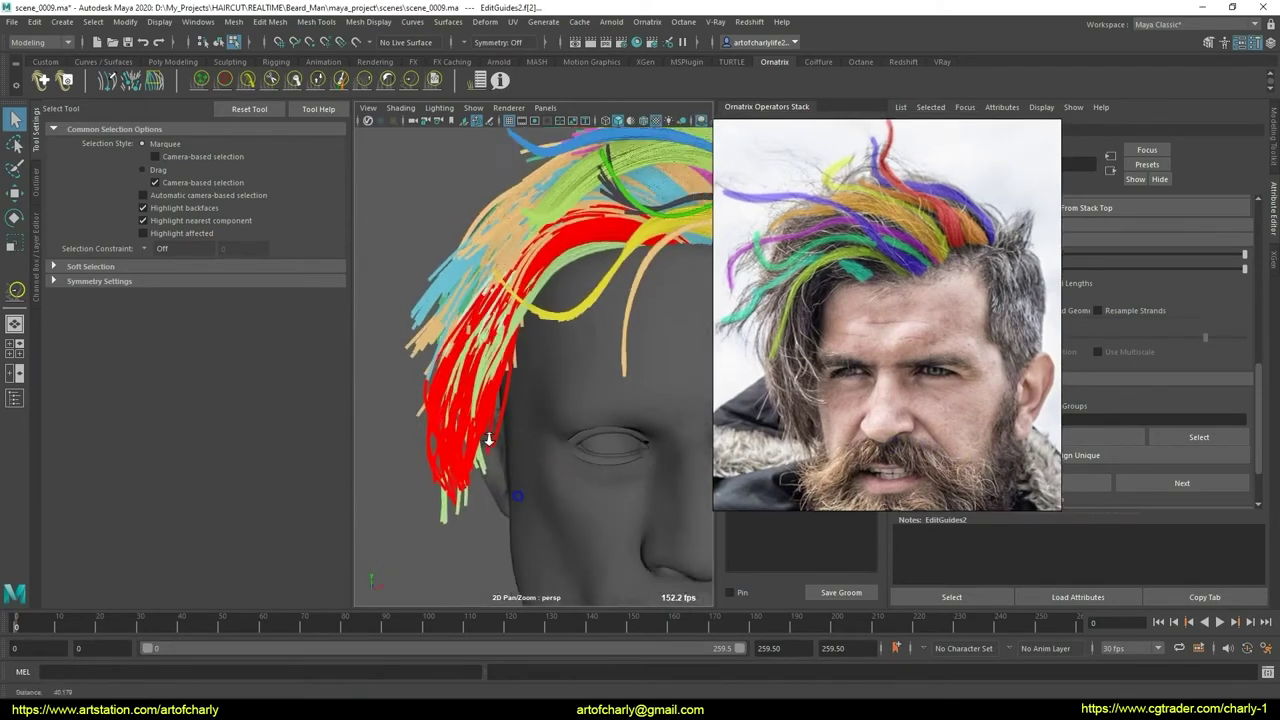
left_click_drag(559, 448, 389, 259, "alt")
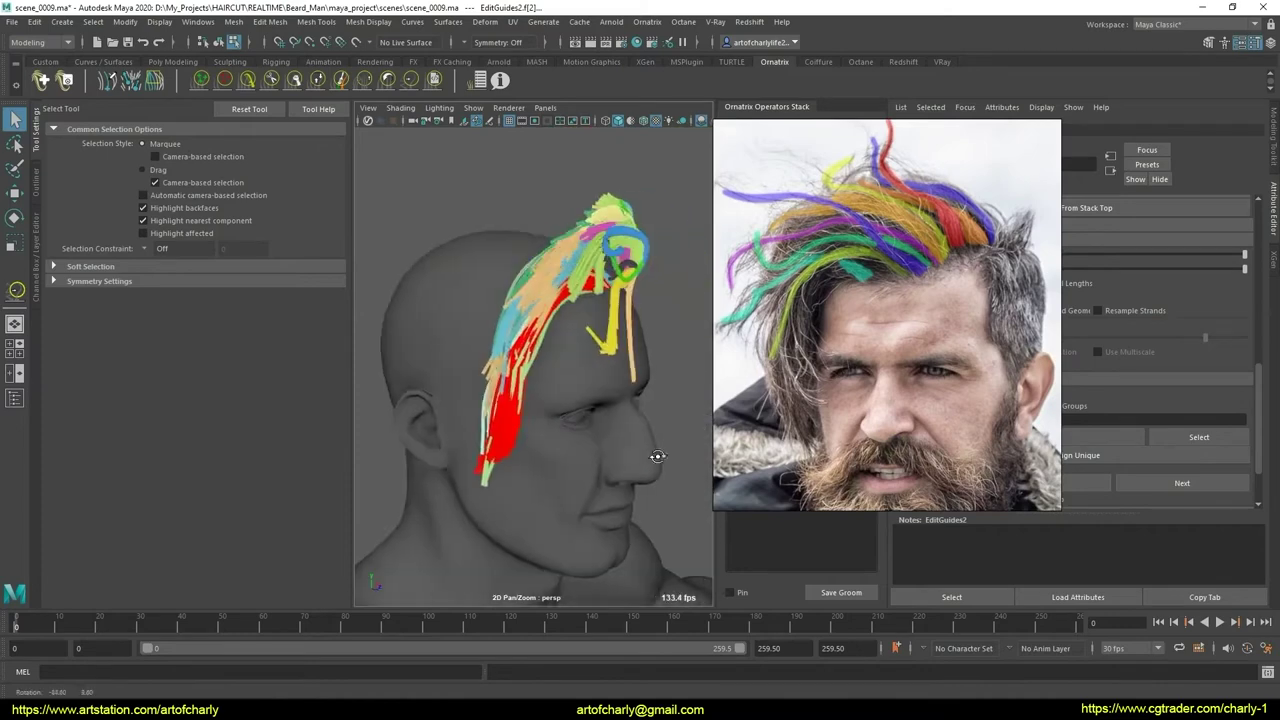
- Comb and smooth the selected ear-side guides down over the temple toward the ear
left_click(247, 80)
left_click_drag(543, 338, 548, 313, "alt")
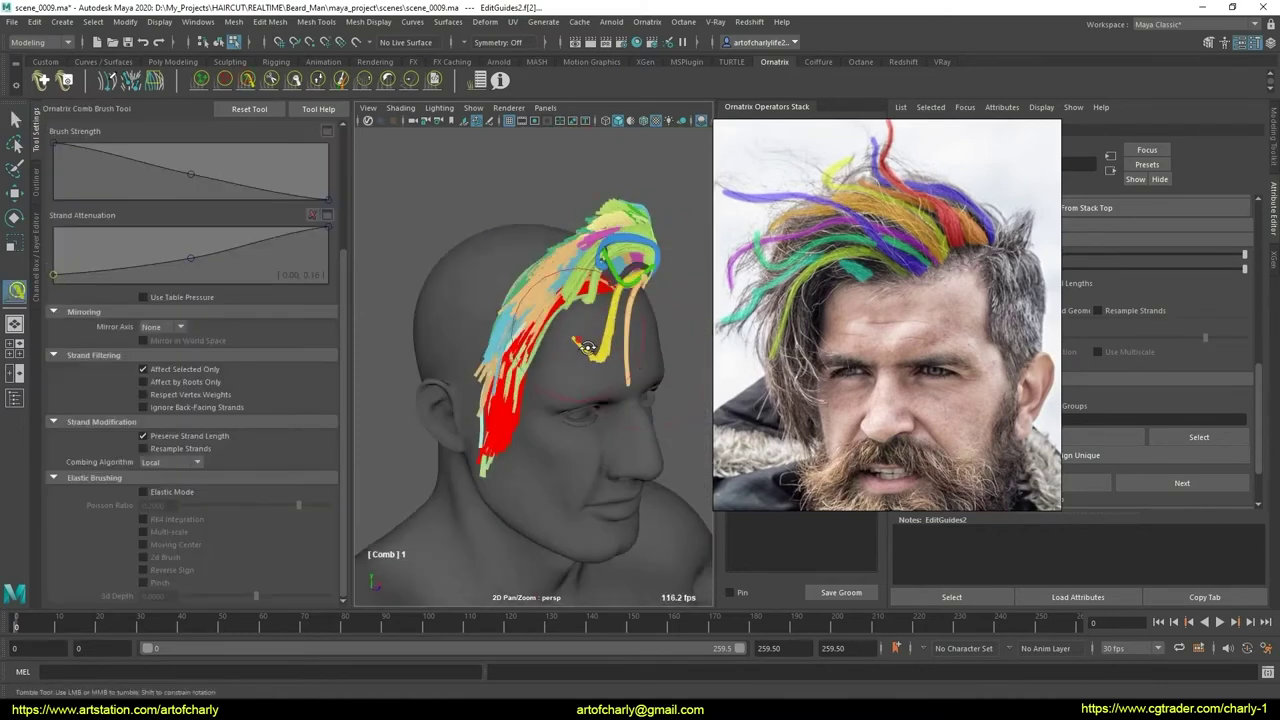
left_click_drag(586, 371, 506, 416, "alt")
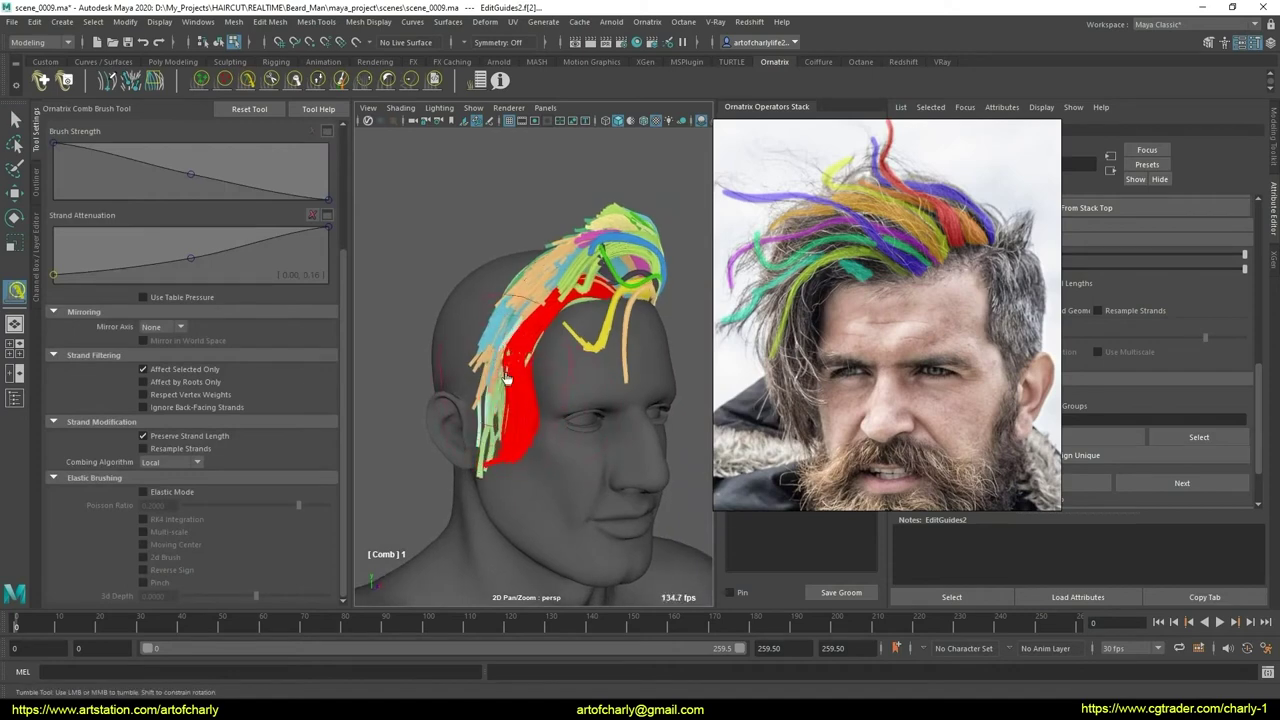
mouse_move(586, 413)
left_mouse_down("alt")
mouse_move(572, 433)
mouse_move(549, 413)
mouse_move(536, 434)
left_mouse_up("alt")
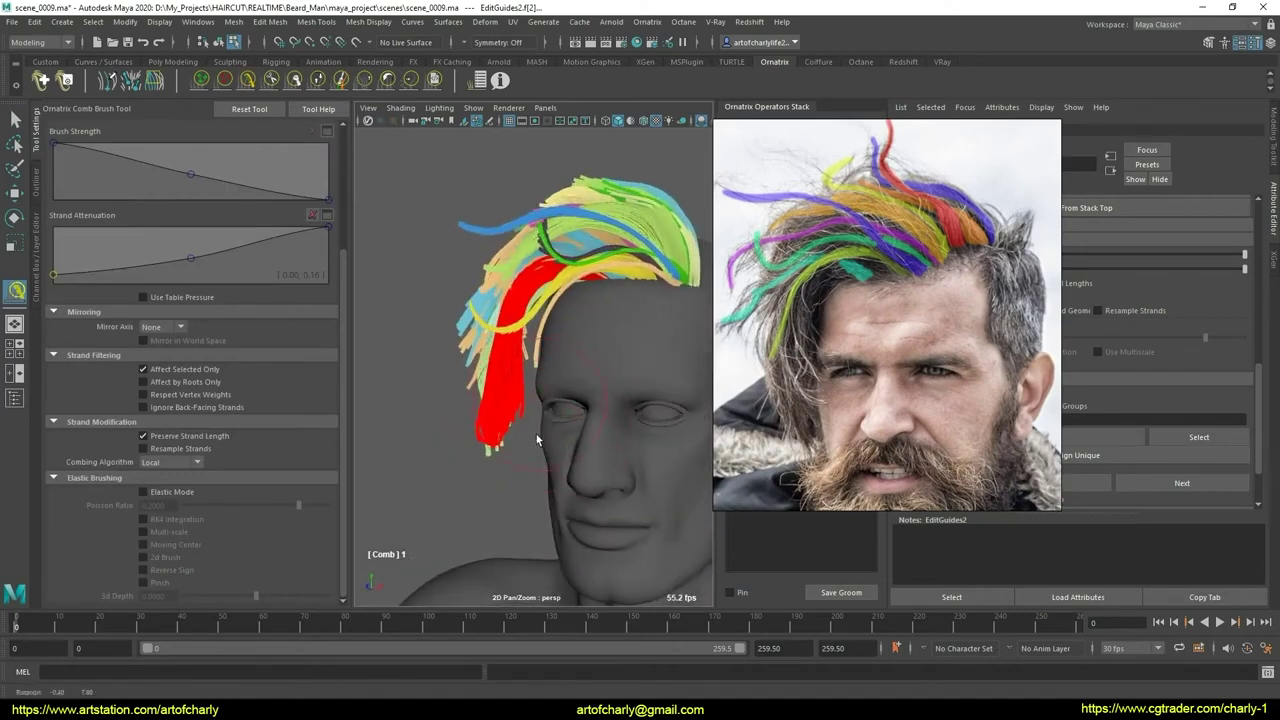
left_click_drag(492, 393, 567, 310, "alt")
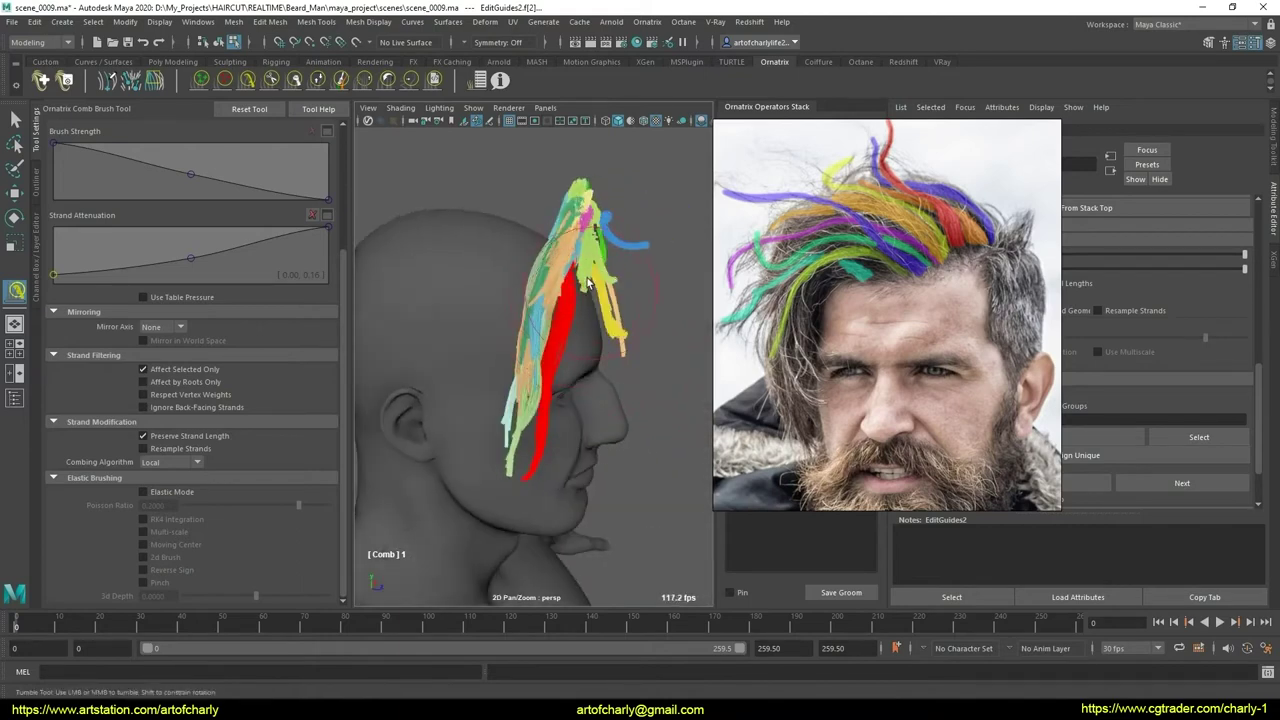
mouse_move(637, 350)
left_mouse_down("alt")
mouse_move(586, 391)
mouse_move(585, 412)
mouse_move(580, 380)
mouse_move(518, 342)
left_mouse_up("alt")
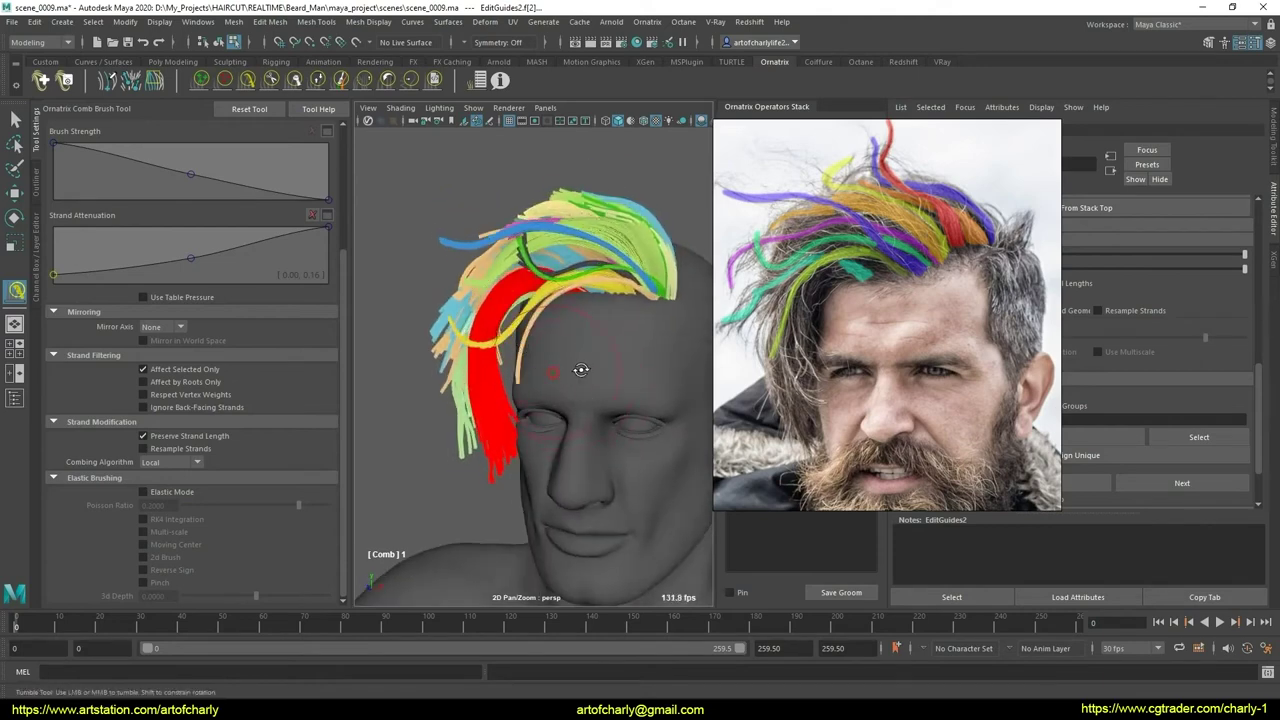
mouse_move(580, 370)
left_mouse_down("alt")
mouse_move(534, 358)
mouse_move(400, 110)
left_mouse_up("alt")
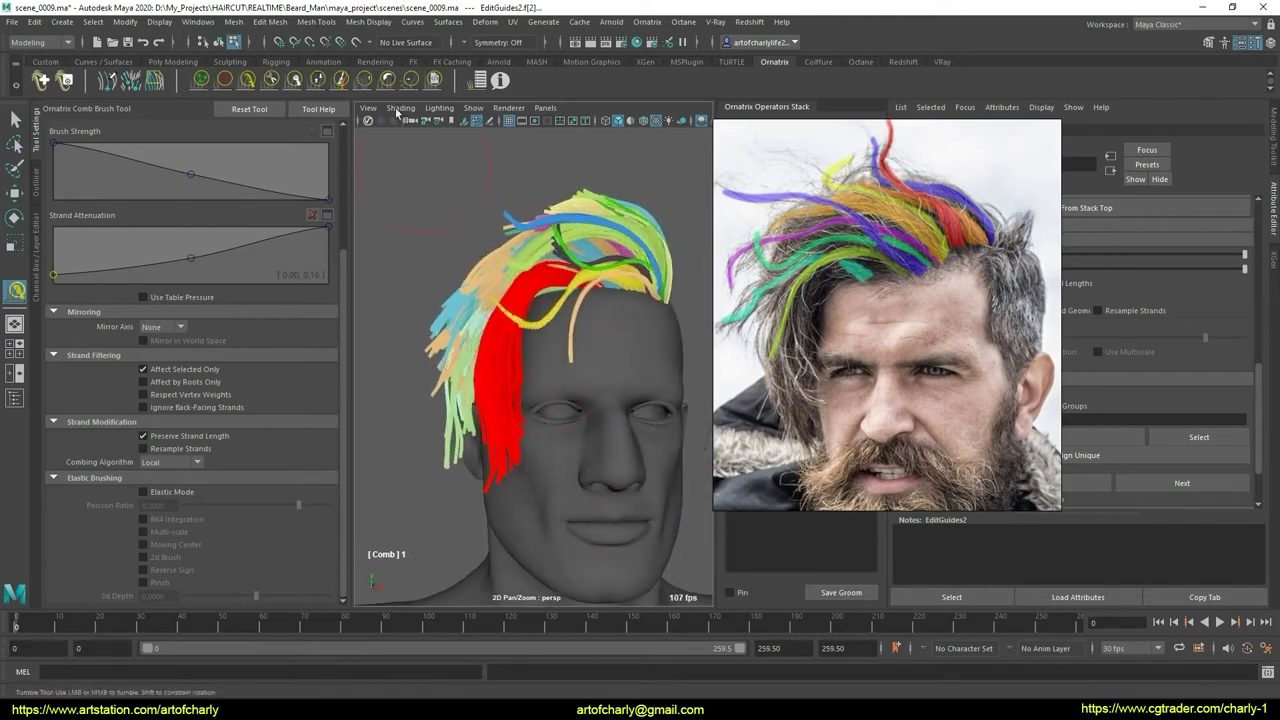
left_click(410, 80)
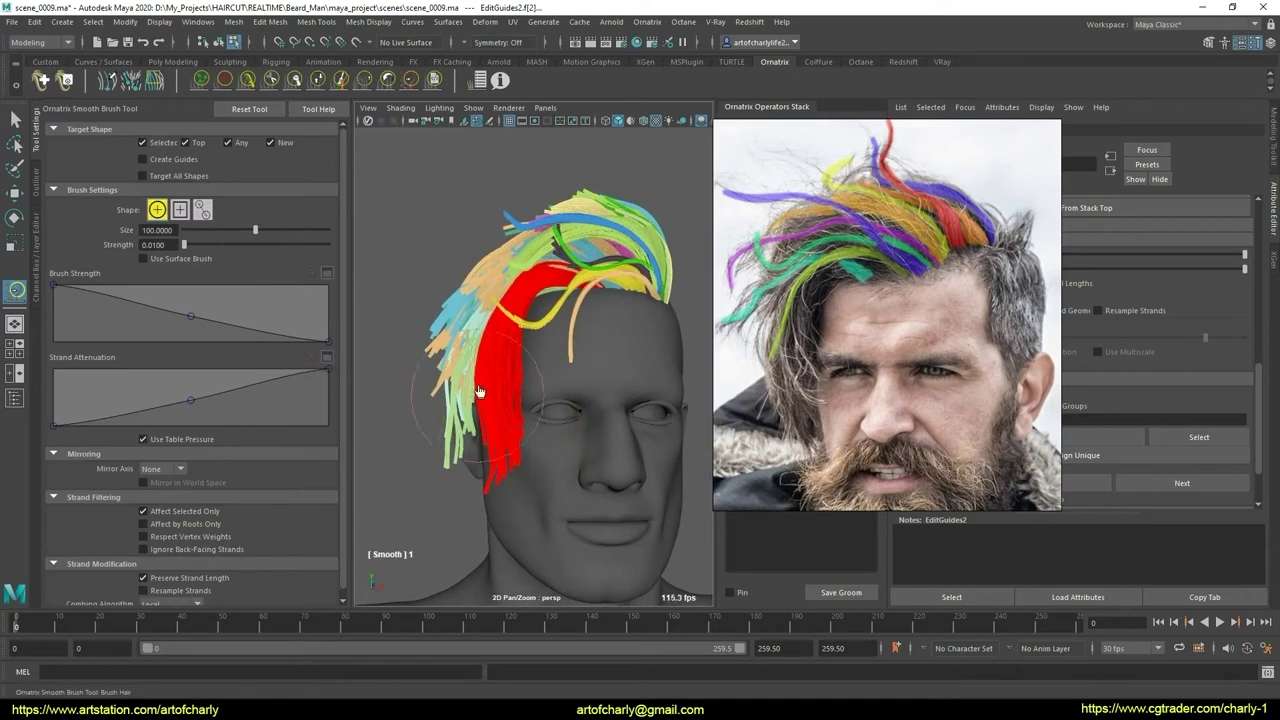
left_click(247, 80)
mouse_move(561, 418)
left_mouse_down("alt")
mouse_move(544, 377)
mouse_move(523, 389)
mouse_move(637, 414)
mouse_move(571, 366)
mouse_move(510, 399)
left_mouse_up("alt")
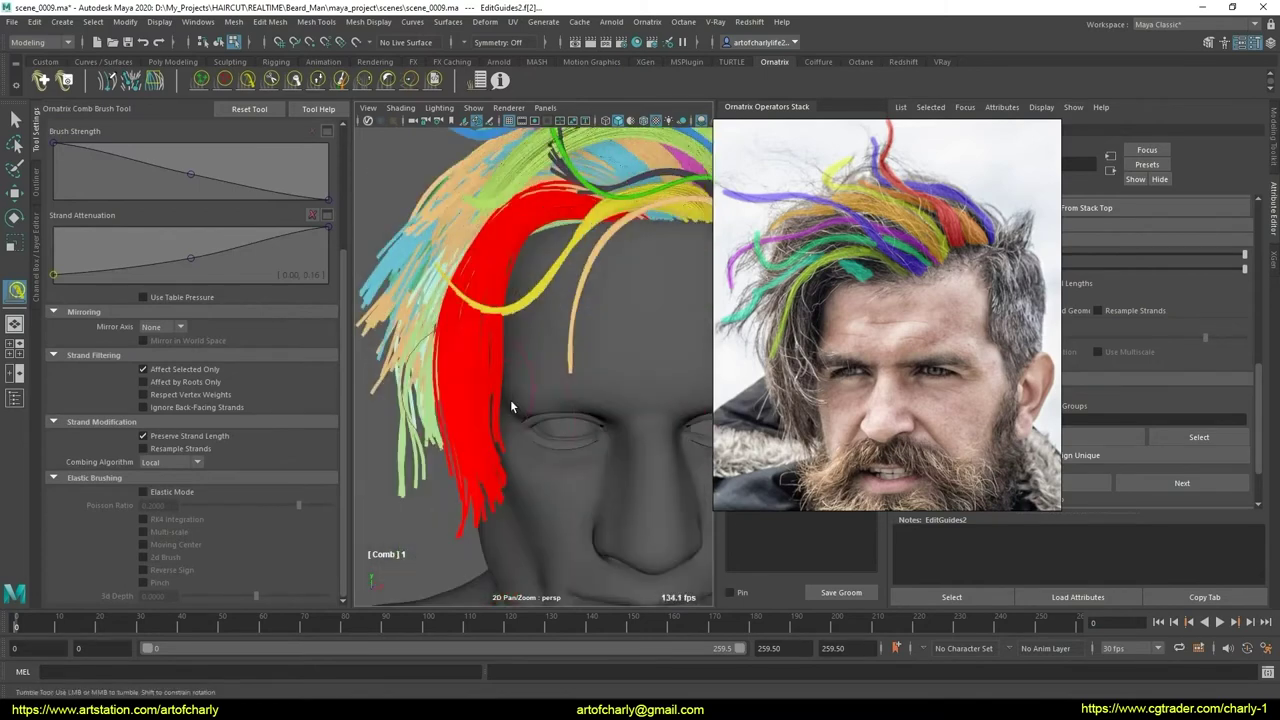
- Select the individual guide strands hanging over the temple
key("q")
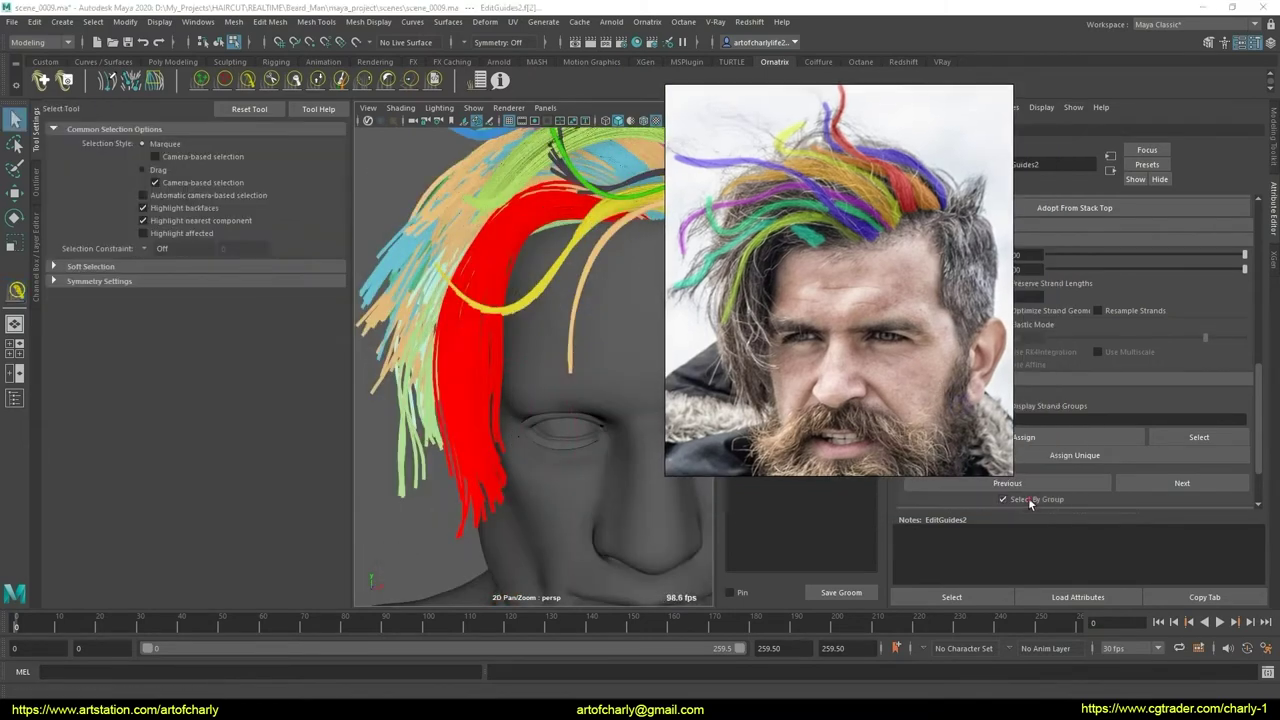
left_click(1030, 503)
left_click_drag(475, 493, 448, 462)
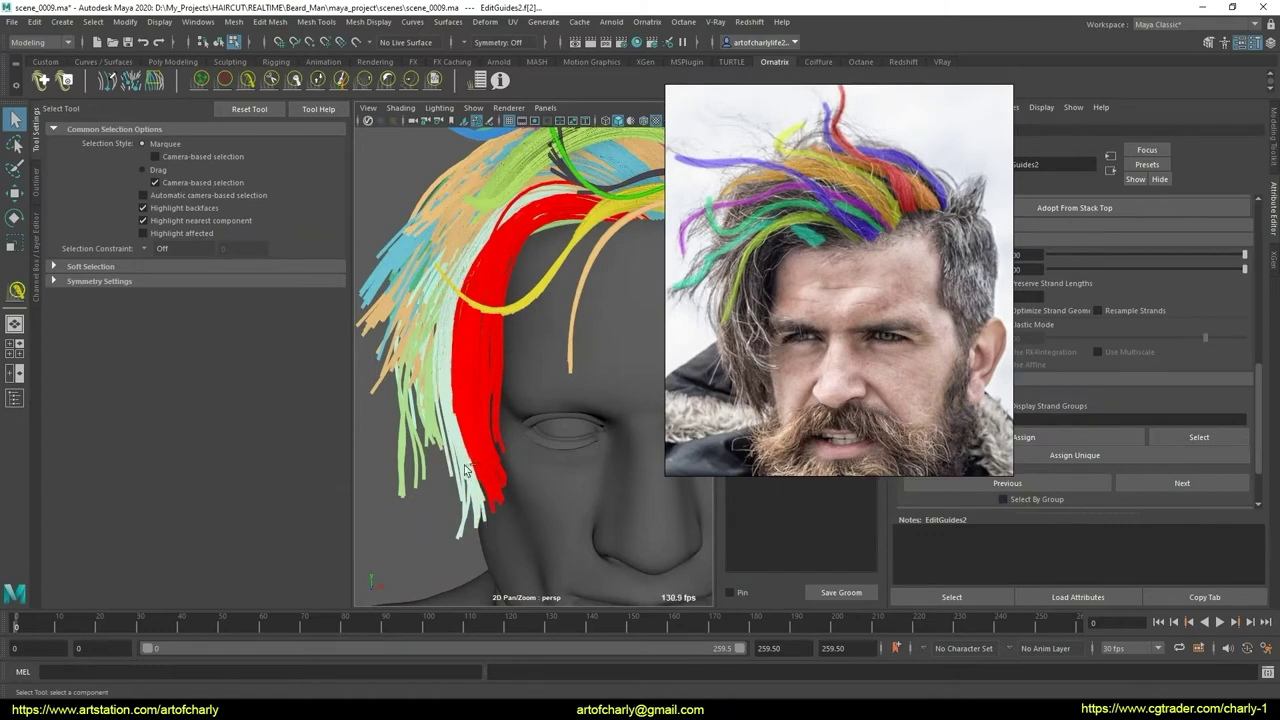
left_click_drag(440, 400, 451, 387, "alt")
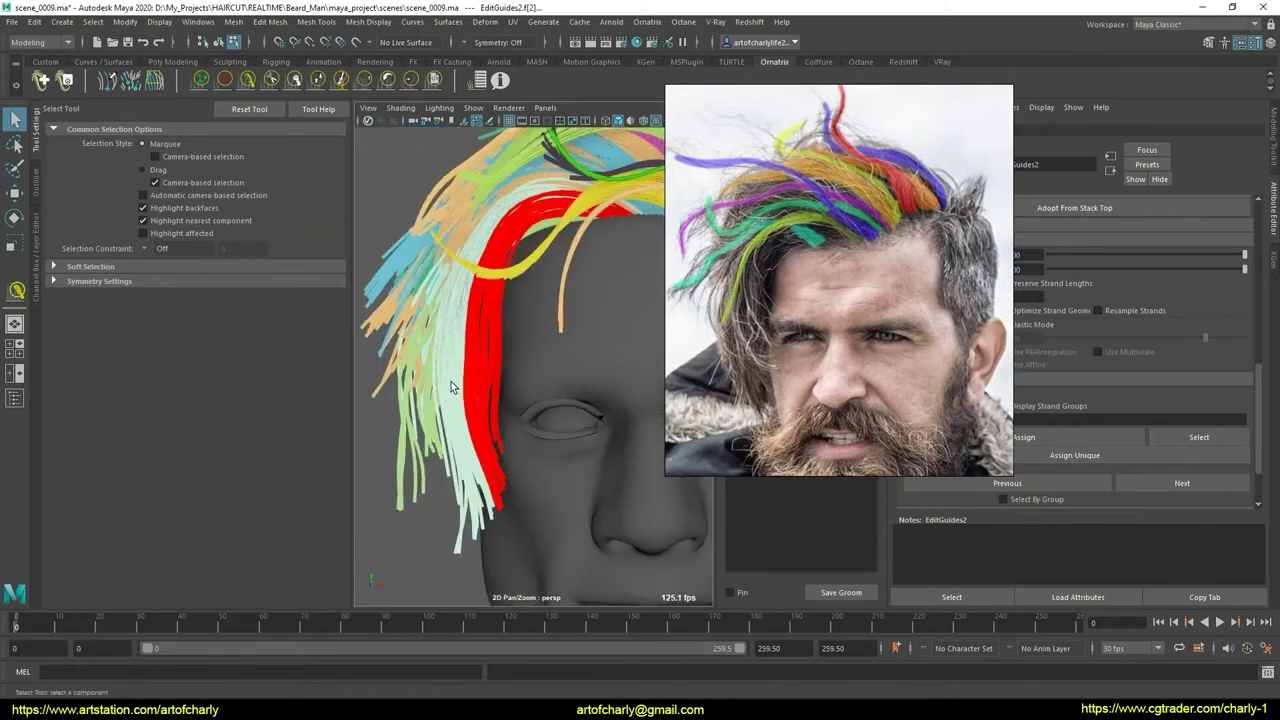
- Comb the selected temple strands downward, checking them from side and front views
left_click(247, 80)
left_click_drag(525, 330, 516, 302, "alt")
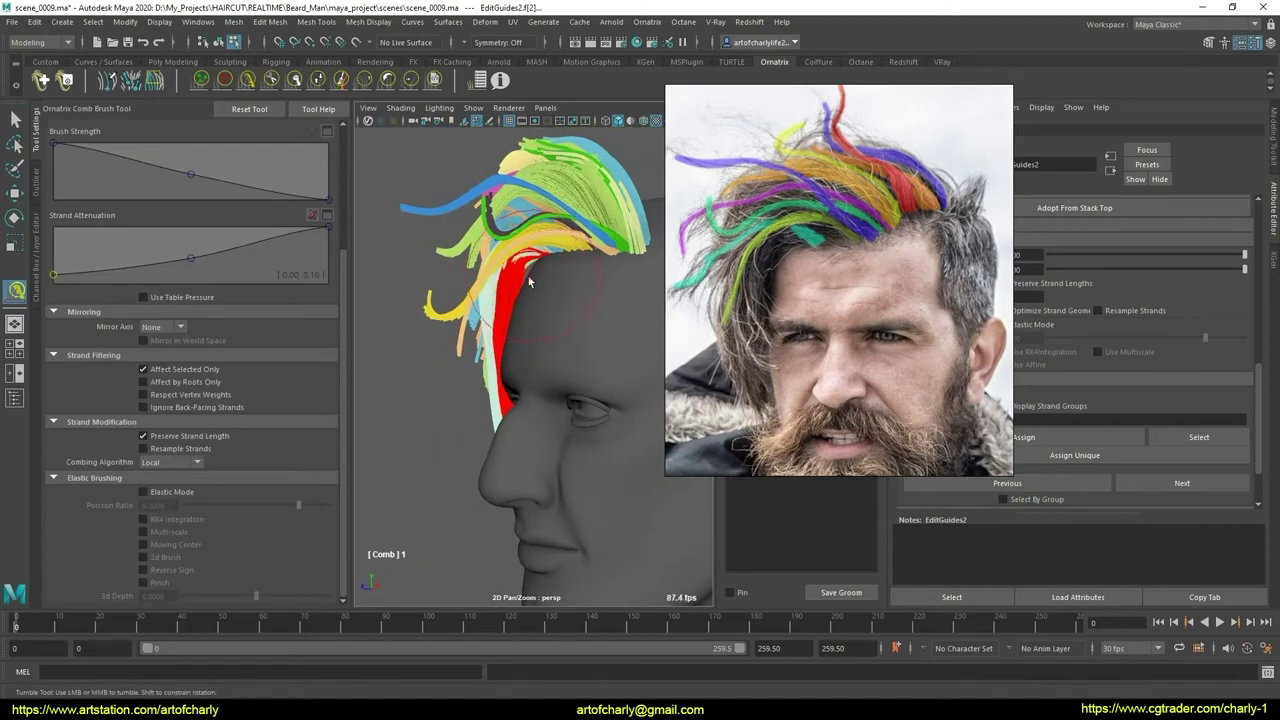
left_click_drag(530, 283, 522, 400, "alt")
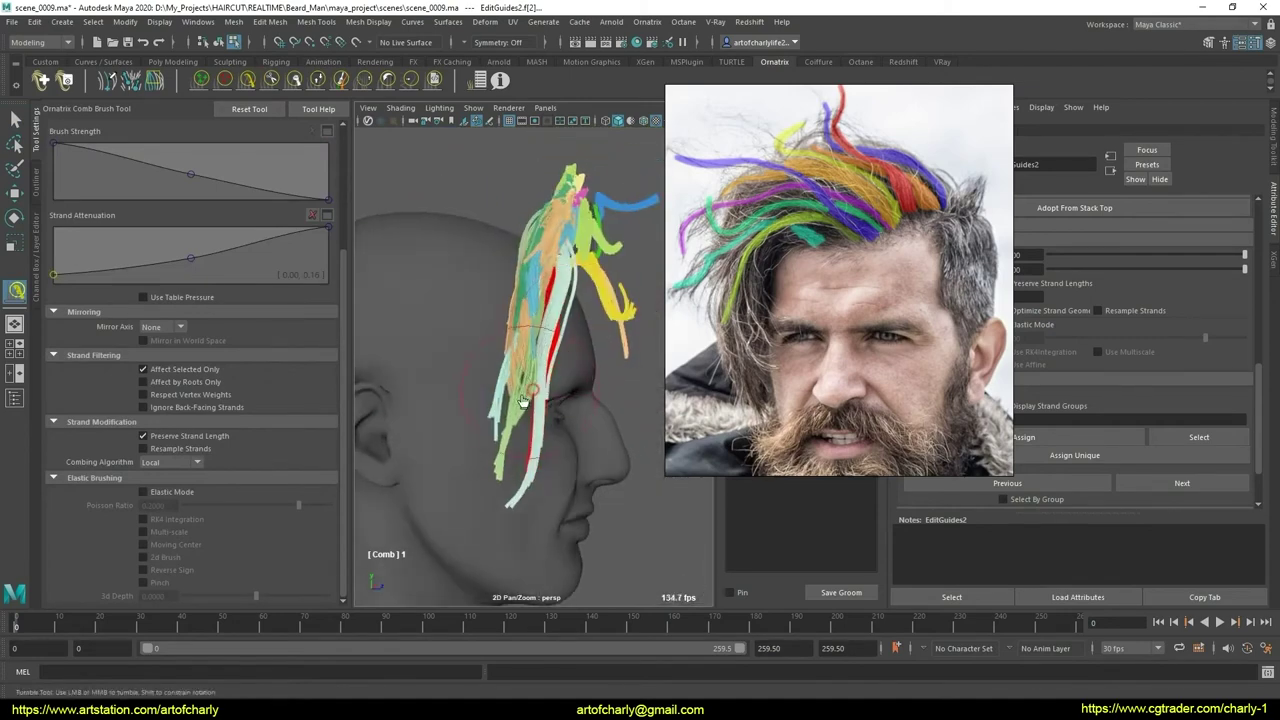
left_click_drag(569, 457, 522, 396, "alt")
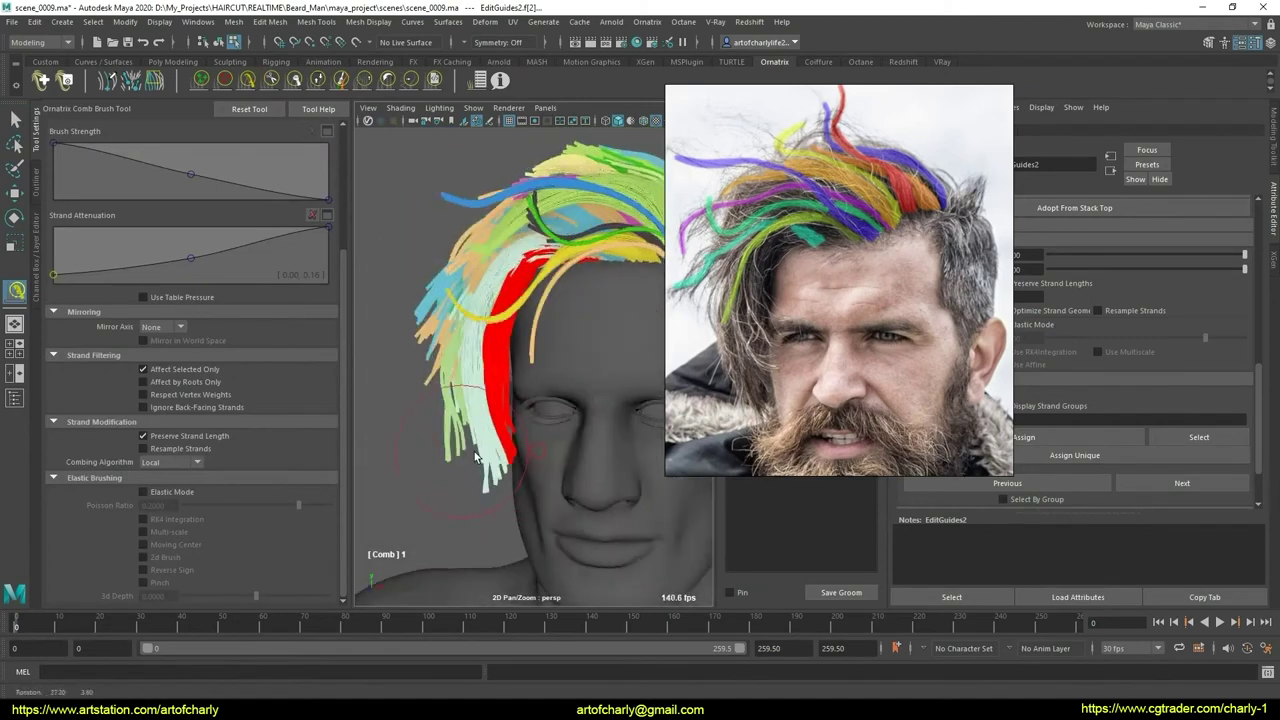
mouse_move(559, 283)
left_mouse_down("alt")
mouse_move(485, 257)
mouse_move(538, 439)
left_mouse_up("alt")
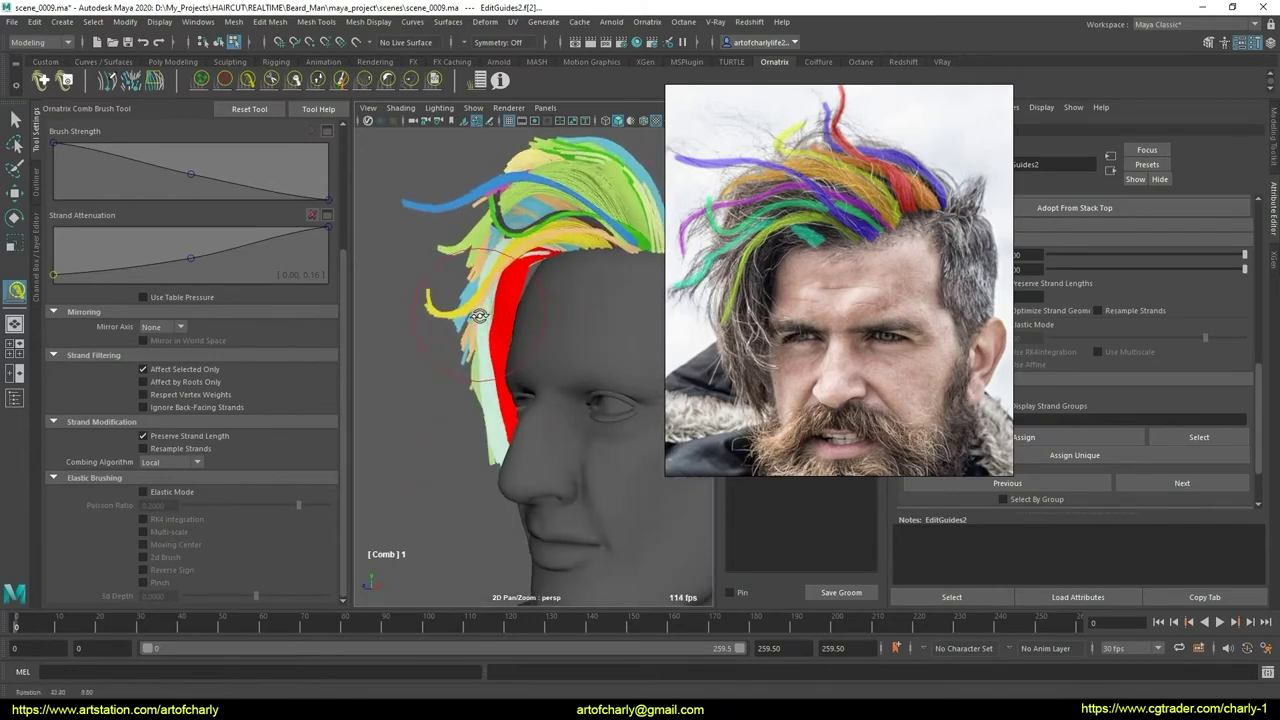
middle_click_drag(538, 439, 538, 415, "alt")
left_click_drag(538, 415, 364, 198, "alt")
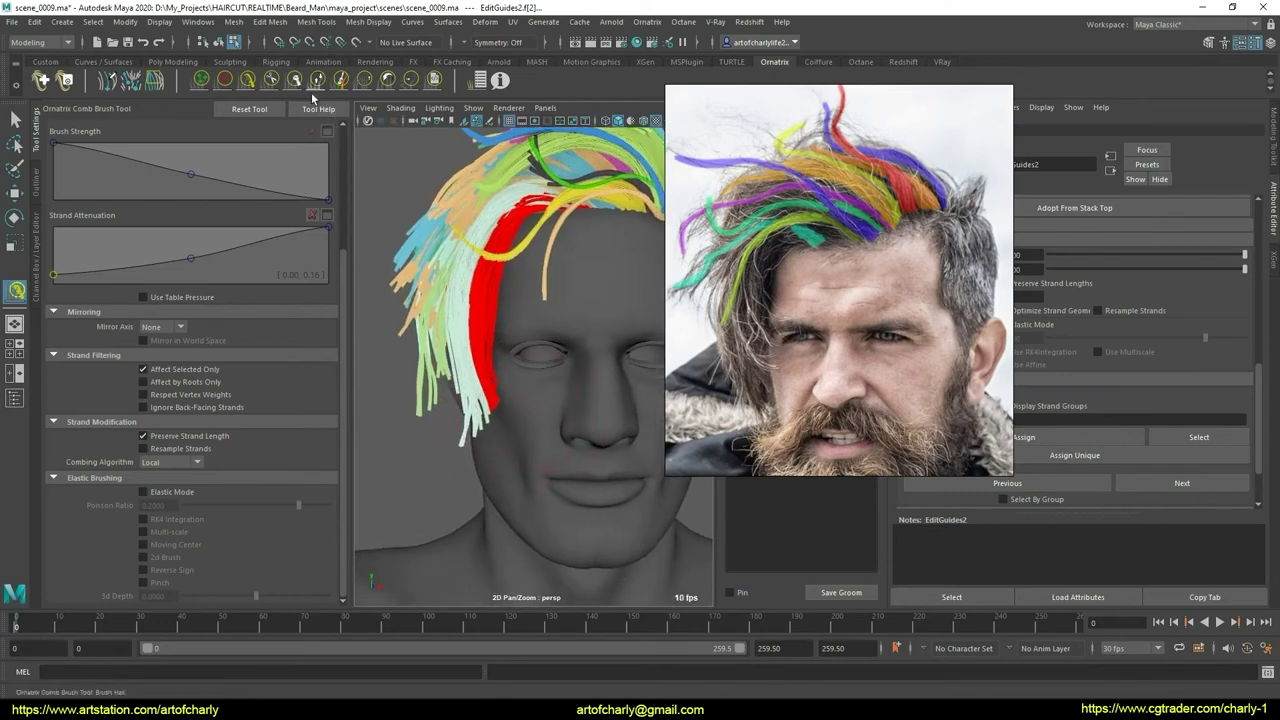
- Smooth the temple guides, then re-comb and reselect them while inspecting the hair
left_click(387, 84)
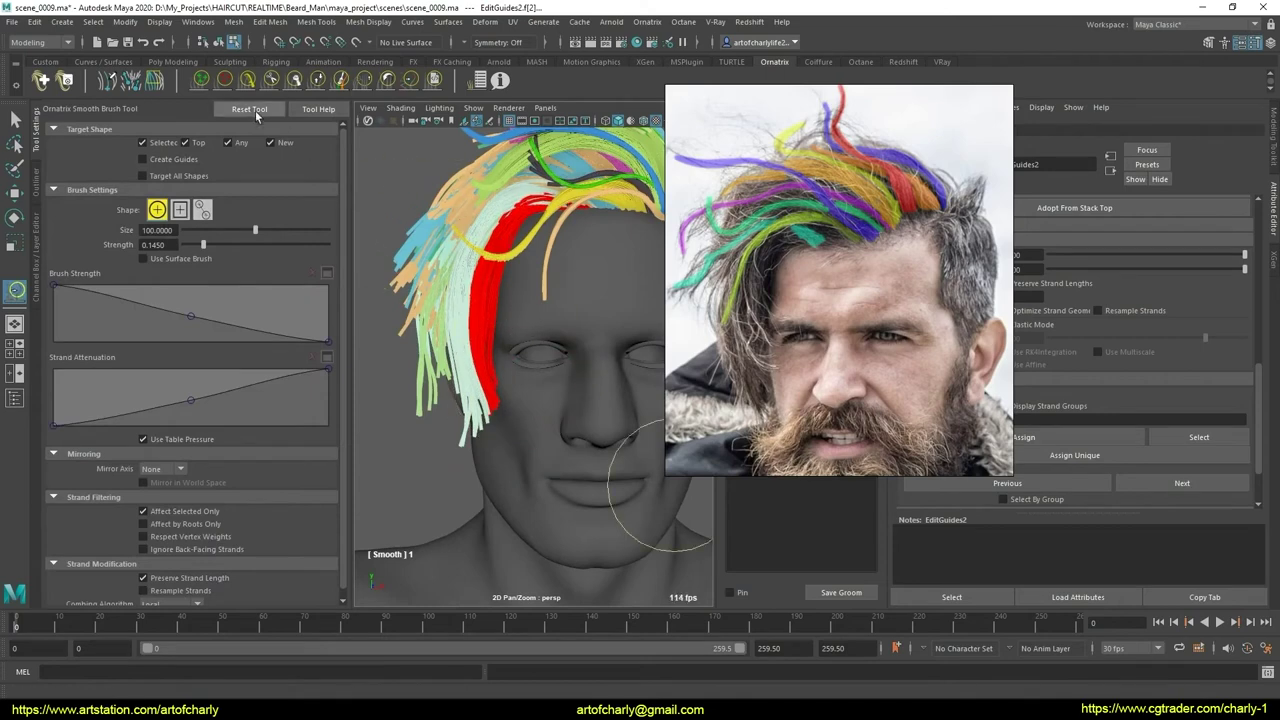
left_click(247, 80)
middle_click_drag(522, 420, 512, 443, "alt")
key("q")
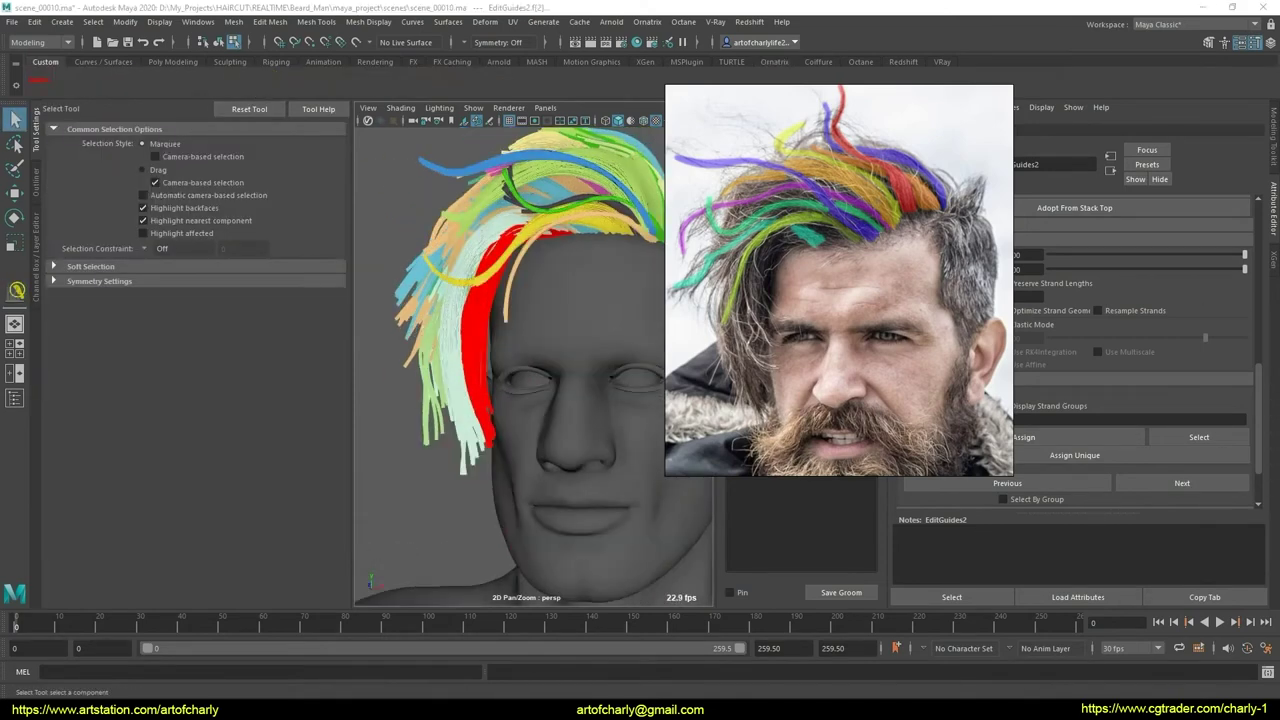
scroll(484, 458, "up", 5)
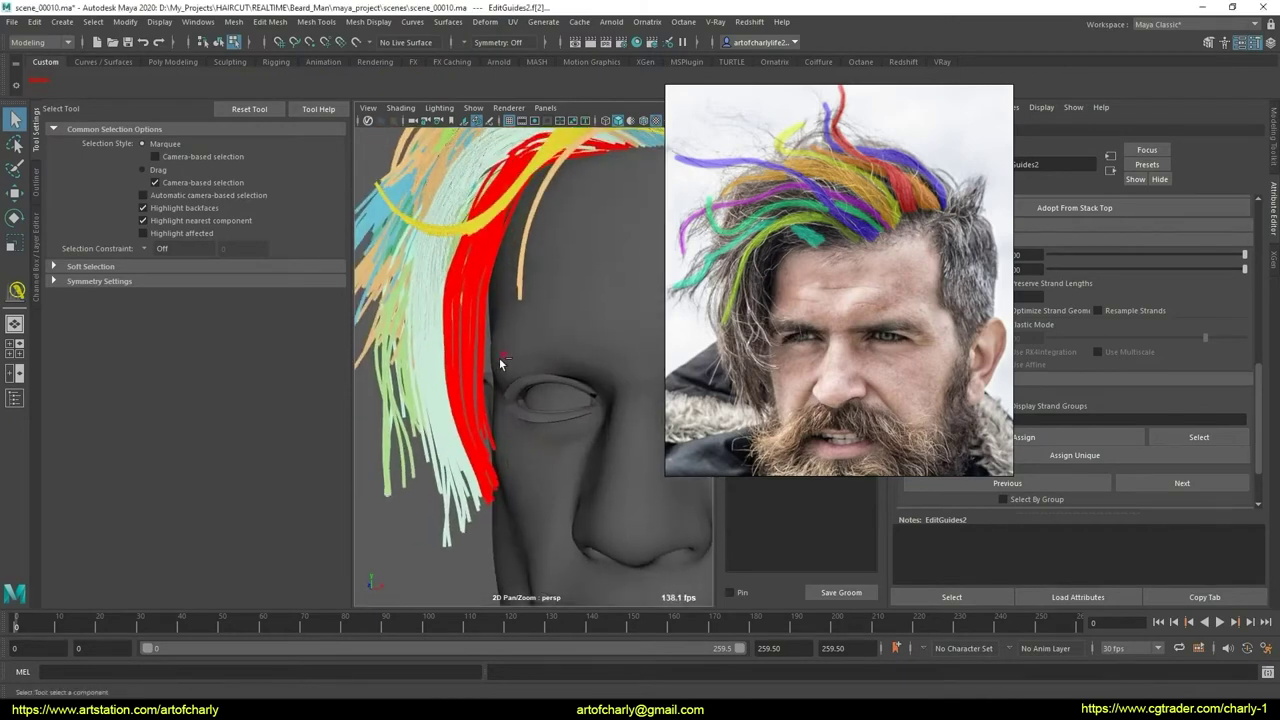
mouse_move(496, 440)
left_mouse_down("alt")
mouse_move(491, 502)
mouse_move(497, 444)
mouse_move(468, 424)
mouse_move(480, 350)
mouse_move(451, 410)
left_mouse_up("alt")
scroll(497, 444, "down", 5)
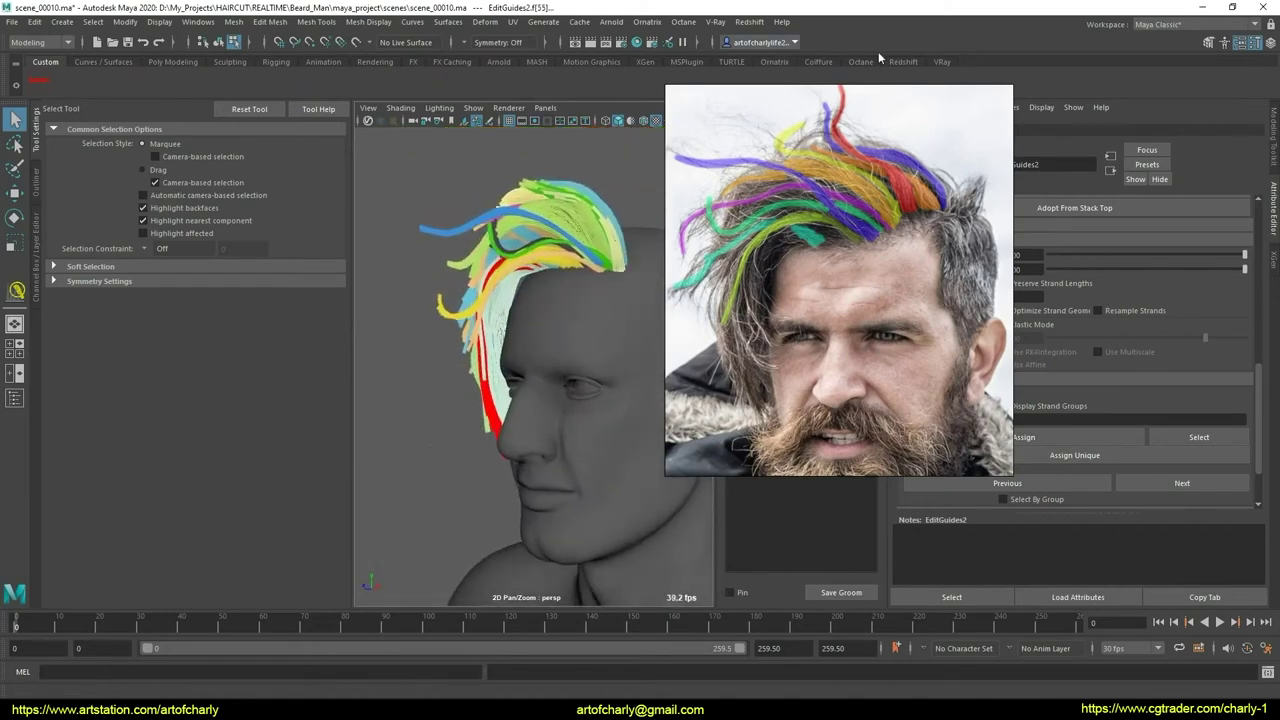
- Comb the fringe guides further from side-profile and three-quarter angles
left_click(773, 62)
left_click(247, 80)
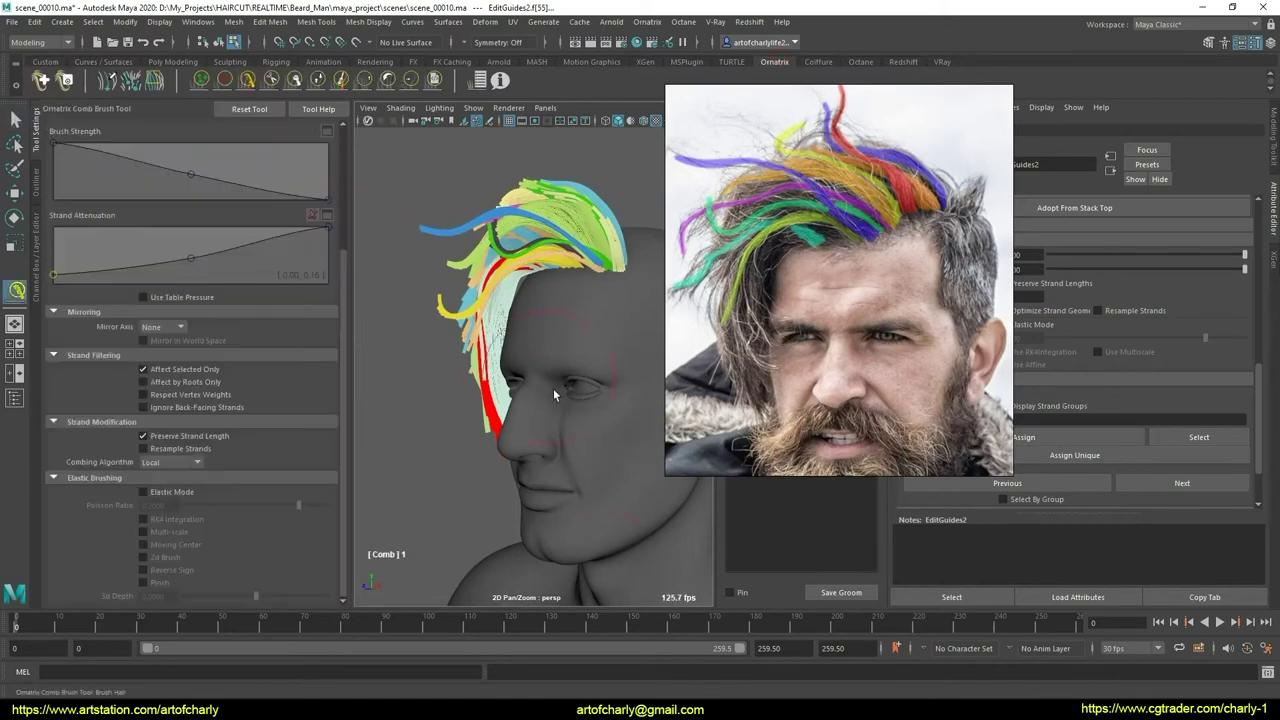
mouse_move(557, 396)
left_mouse_down("alt")
mouse_move(499, 380)
mouse_move(506, 365)
left_mouse_up("alt")
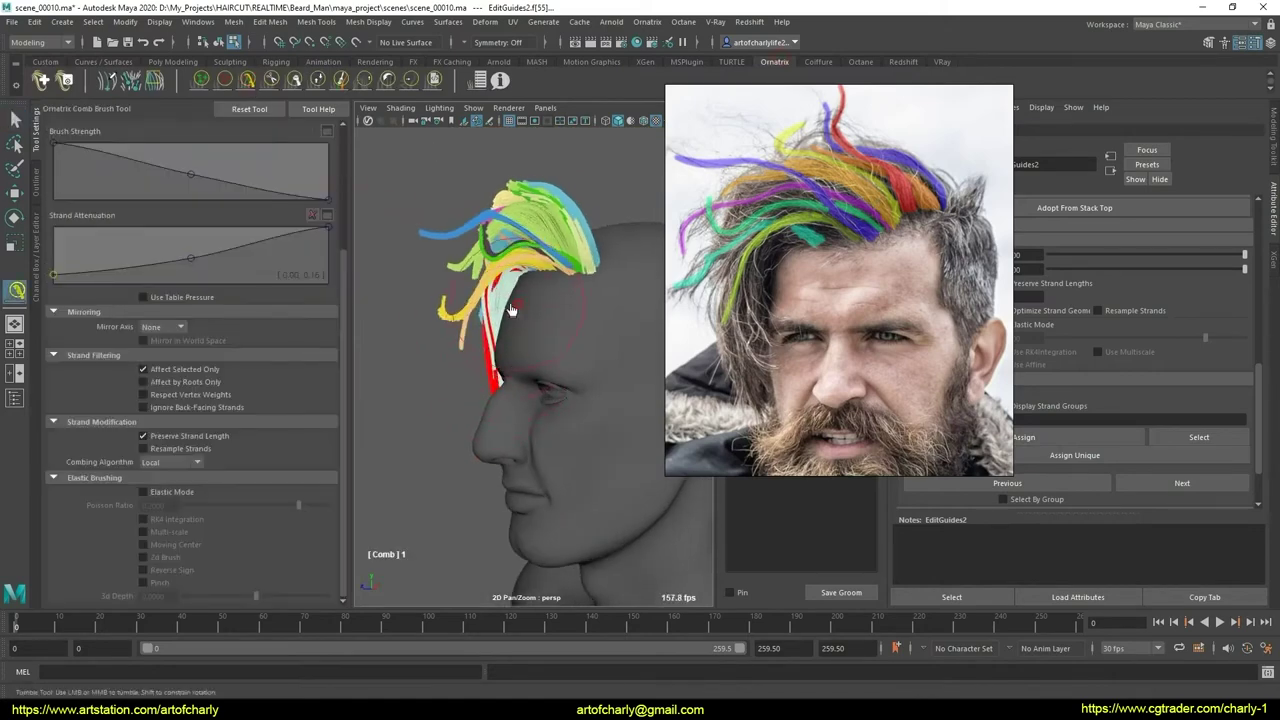
mouse_move(510, 310)
left_mouse_down("alt")
mouse_move(569, 374)
mouse_move(557, 354)
left_mouse_up("alt")
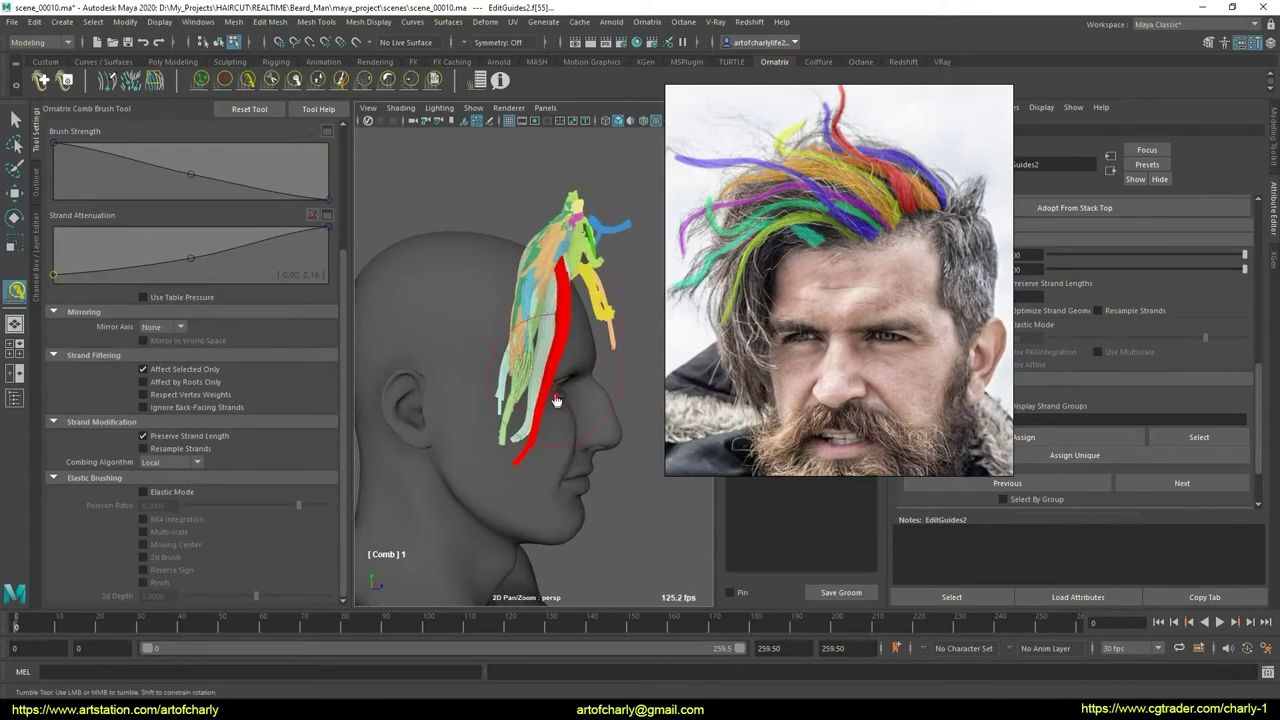
left_click_drag(606, 409, 436, 310, "alt")
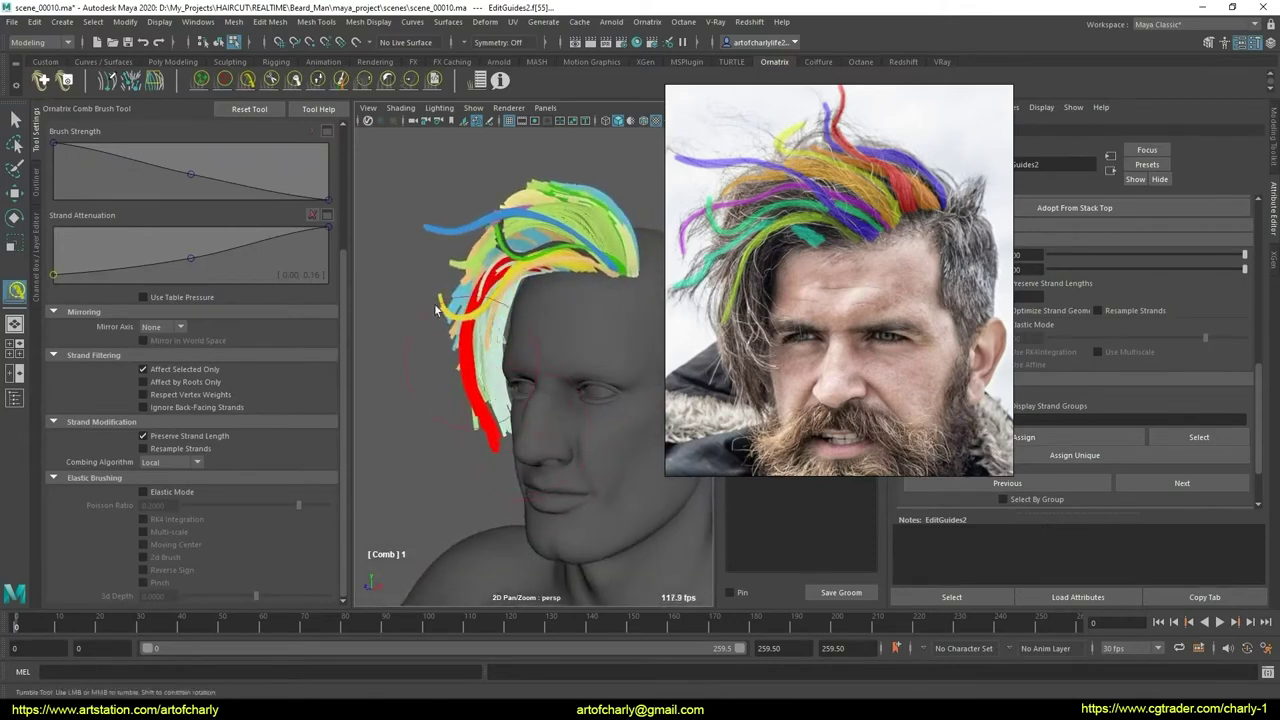
- Clump the fringe with the DemoClump brush and comb it down toward cheek level
left_click(433, 80)
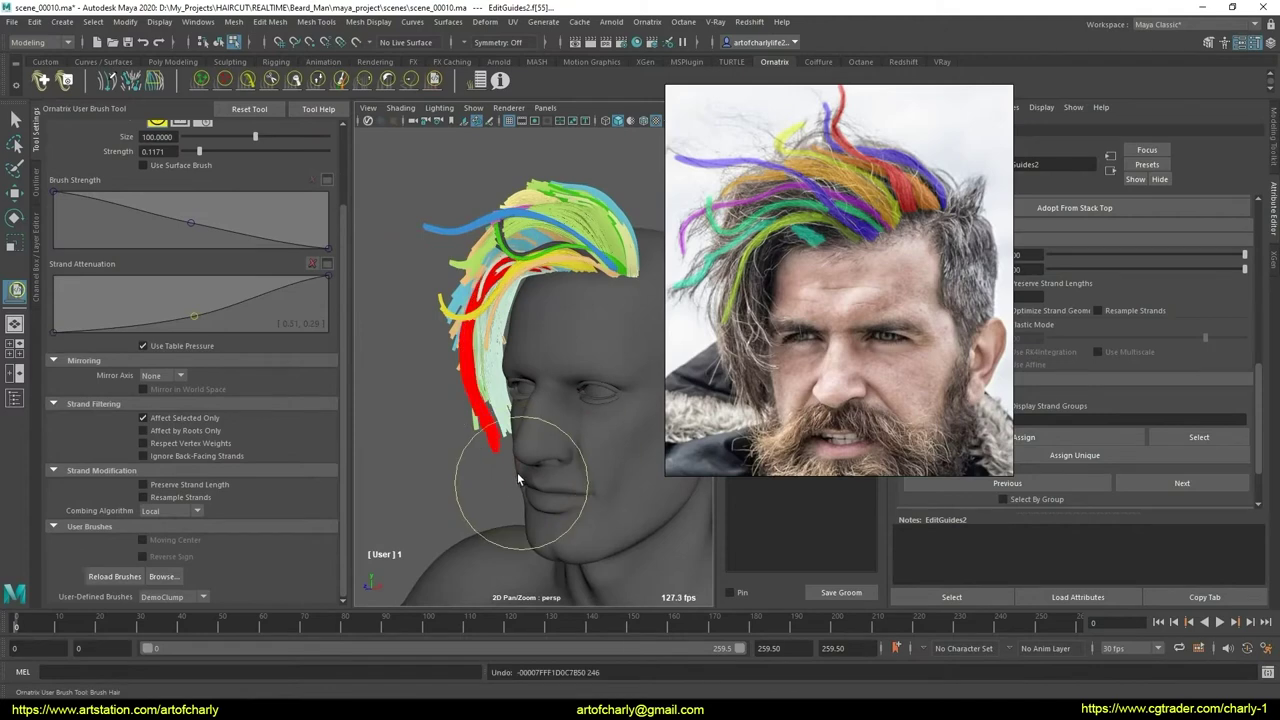
mouse_move(524, 472)
left_mouse_down("alt")
mouse_move(515, 431)
mouse_move(333, 284)
left_mouse_up("alt")
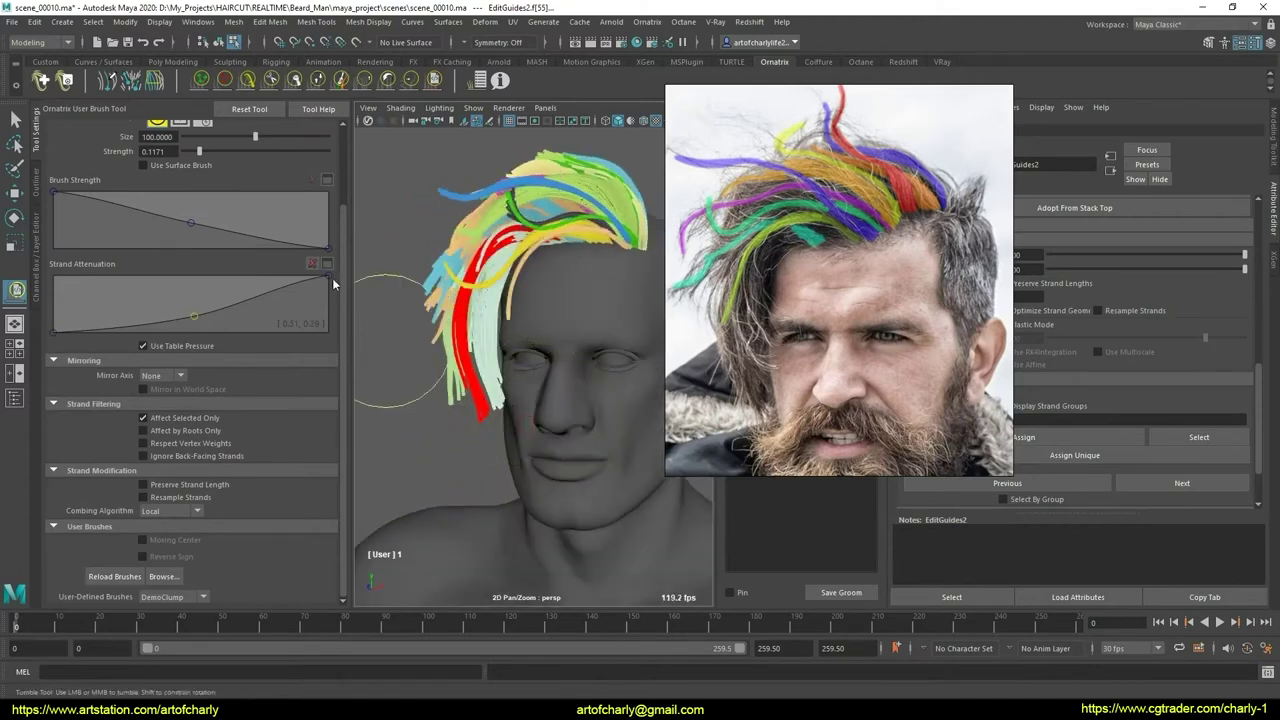
left_click(247, 80)
mouse_move(514, 380)
left_mouse_down("alt")
mouse_move(540, 378)
mouse_move(435, 345)
left_mouse_up("alt")
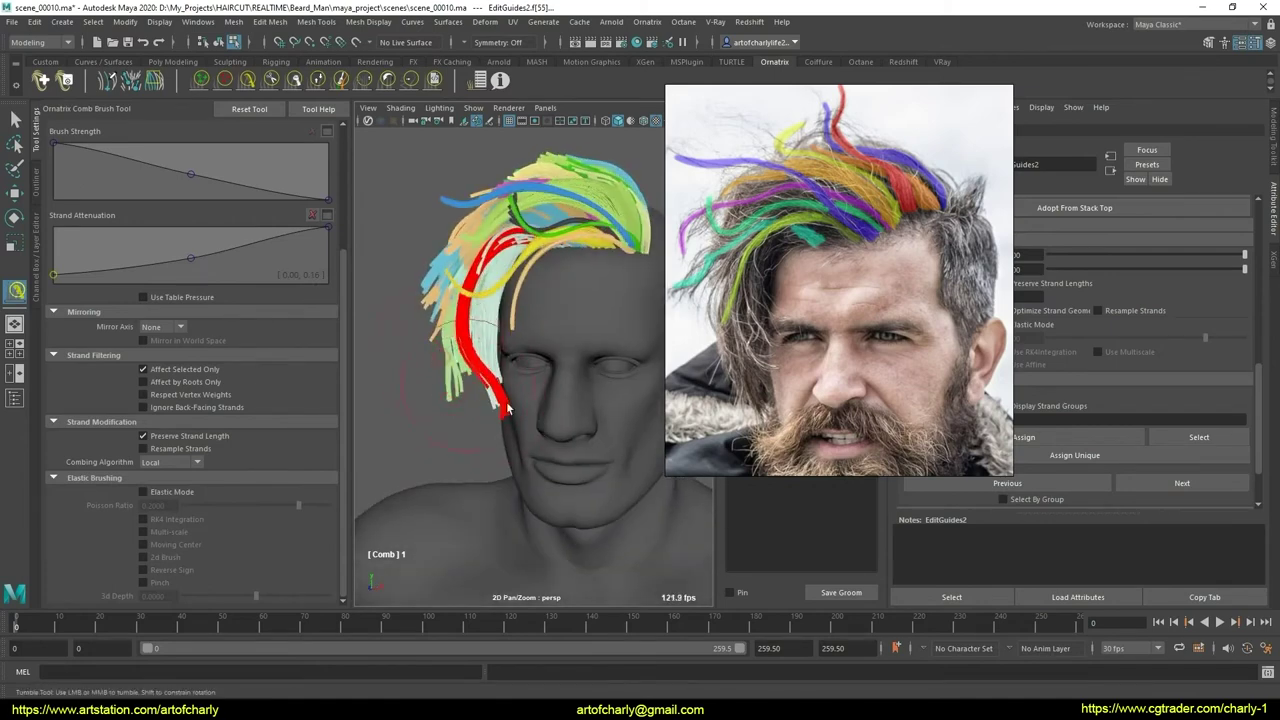
left_click_drag(507, 408, 520, 458, "alt")
left_click_drag(536, 408, 596, 366, "alt")
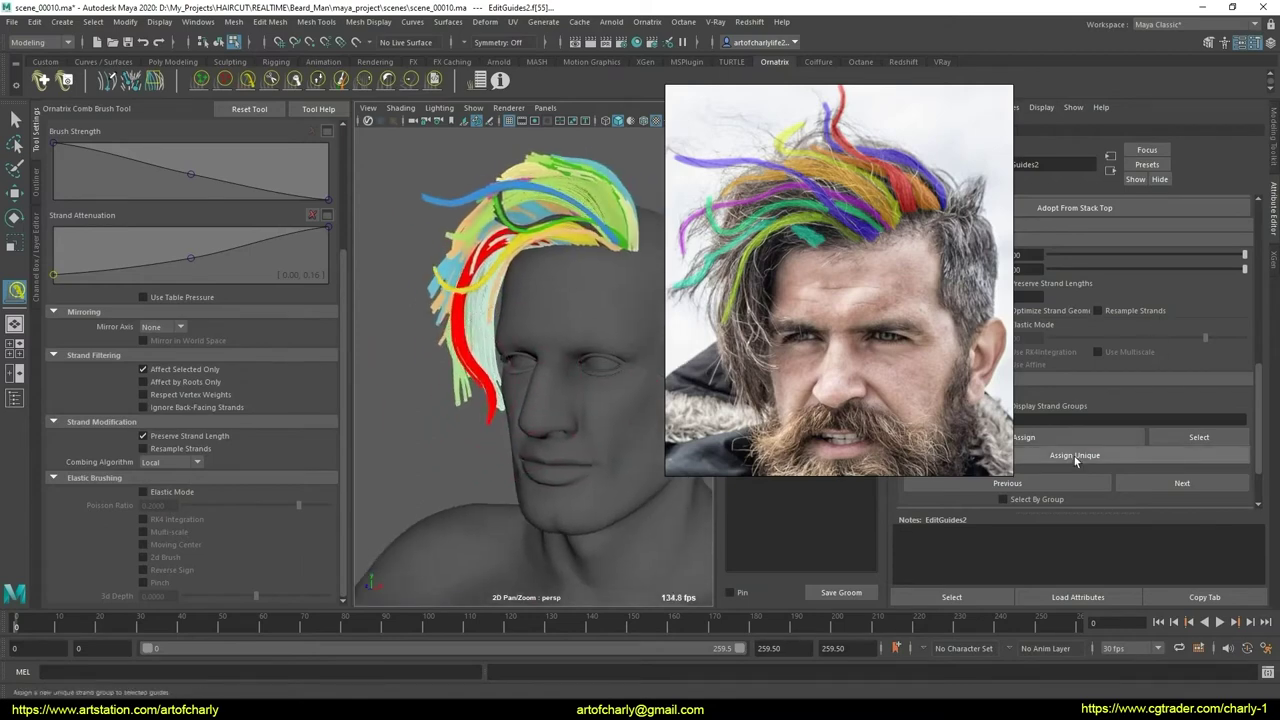
left_click_drag(507, 416, 560, 410, "alt")
key("q")
scroll(501, 456, "up", 5)
- Select the strands around the red guide and comb them into the side-swept shape
scroll(501, 456, "down", 5)
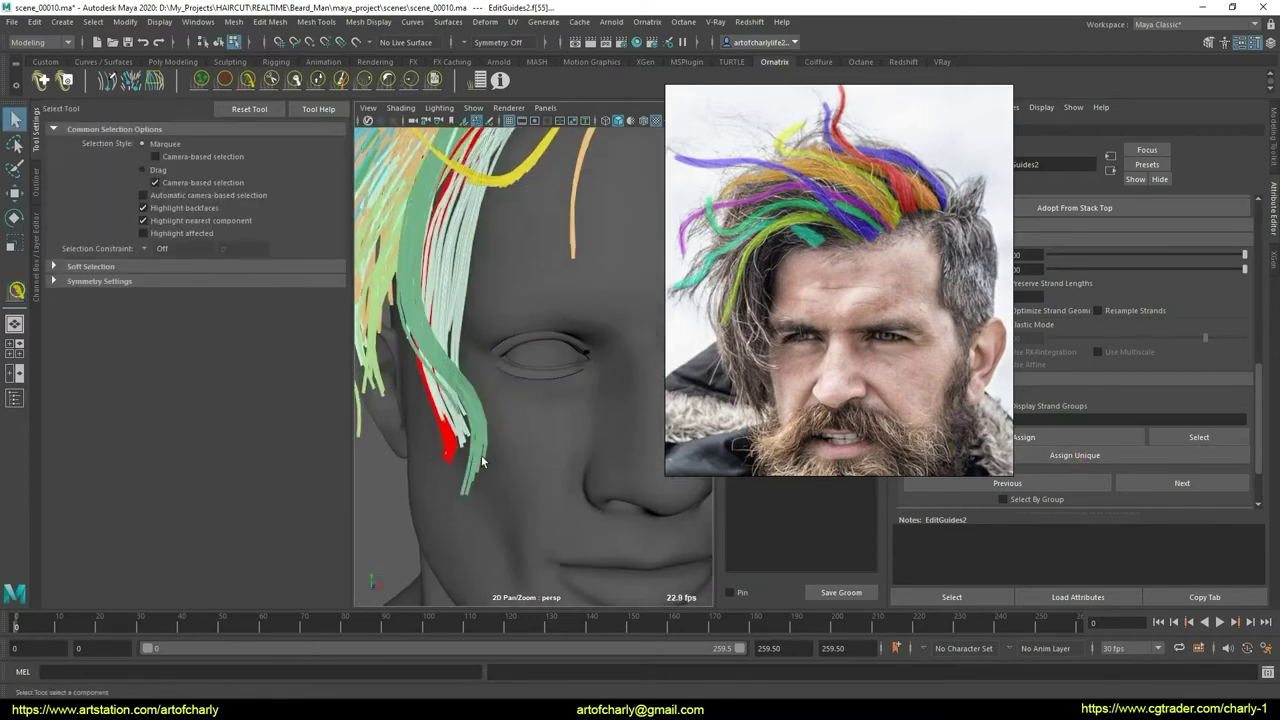
mouse_move(501, 456)
left_mouse_down("alt")
mouse_move(537, 444)
mouse_move(528, 380)
mouse_move(537, 400)
left_mouse_up("alt")
scroll(527, 393, "up", 3)
mouse_move(482, 362)
left_mouse_down()
mouse_move(530, 405)
mouse_move(470, 430)
left_mouse_up()
scroll(530, 405, "down", 3)
left_click(247, 80)
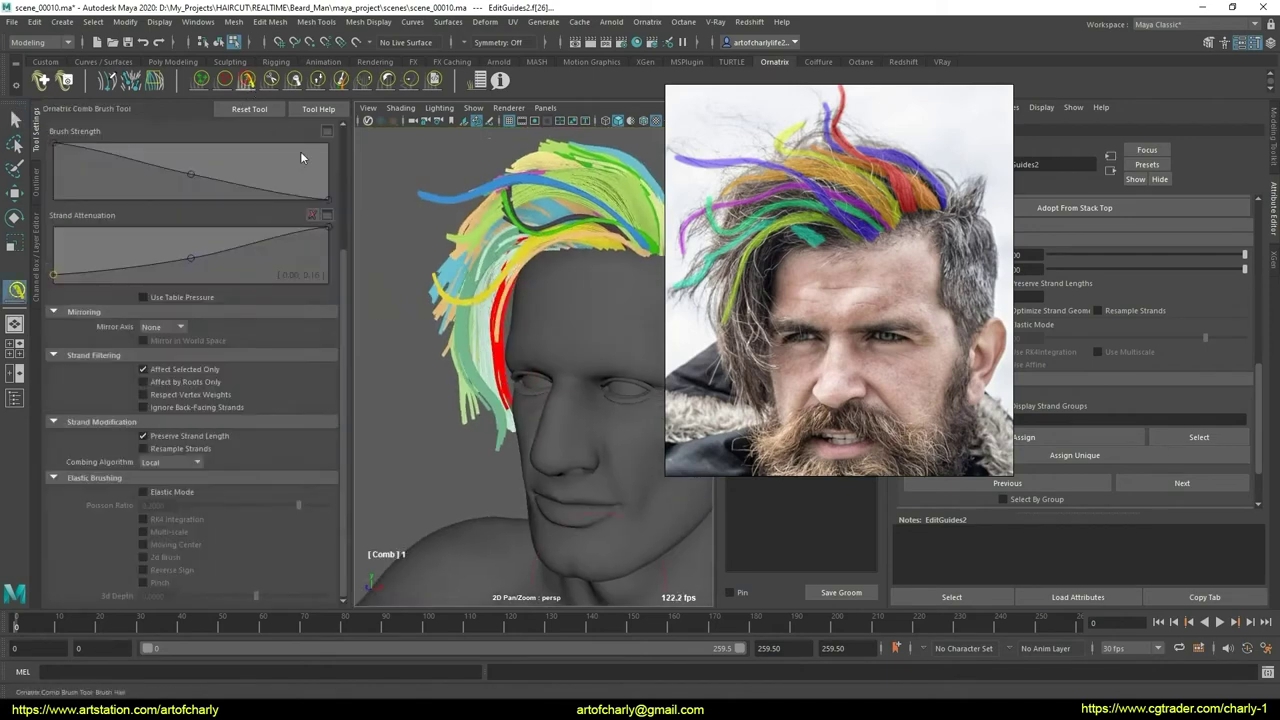
mouse_move(450, 320)
left_mouse_down("alt")
mouse_move(512, 313)
mouse_move(558, 326)
mouse_move(560, 361)
mouse_move(530, 393)
mouse_move(585, 363)
mouse_move(598, 395)
mouse_move(571, 423)
mouse_move(522, 420)
mouse_move(589, 416)
left_mouse_up("alt")
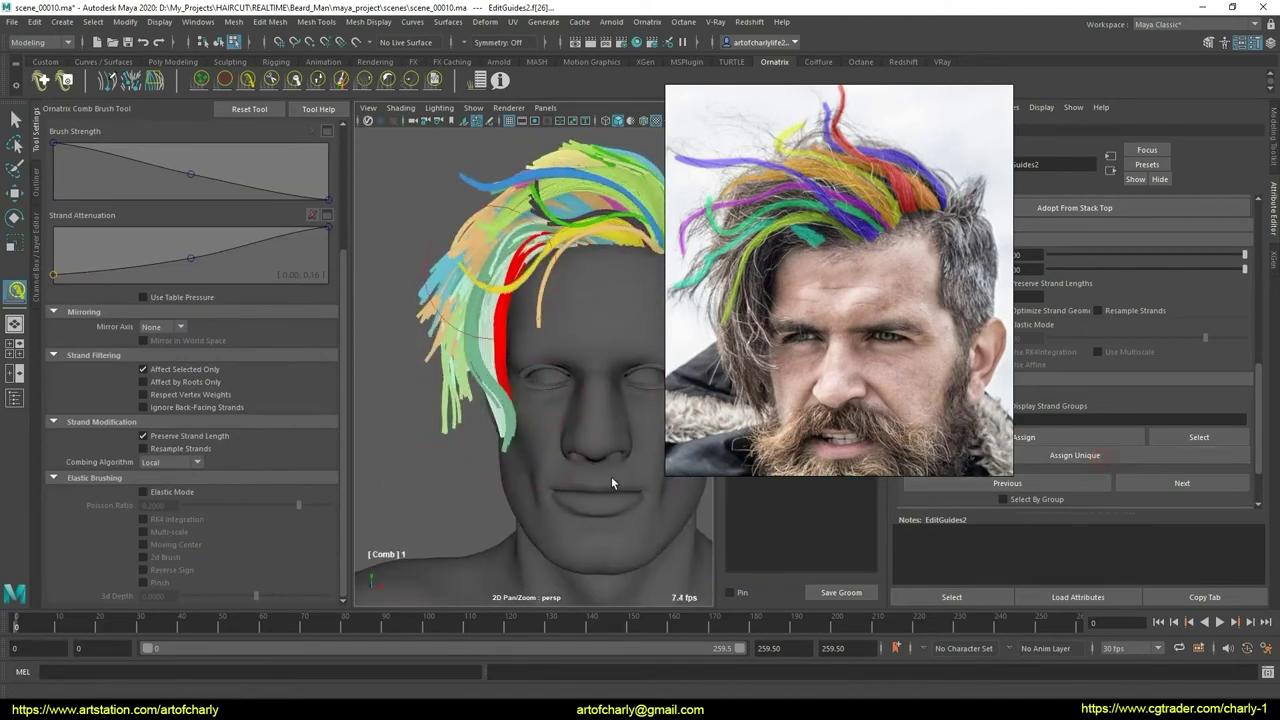
mouse_move(611, 476)
left_mouse_down("alt")
mouse_move(552, 443)
mouse_move(536, 450)
mouse_move(600, 458)
left_mouse_up("alt")
key("q")
- Pick two guide strands and assign them a new unique strand group
left_click(555, 444)
left_click(515, 340)
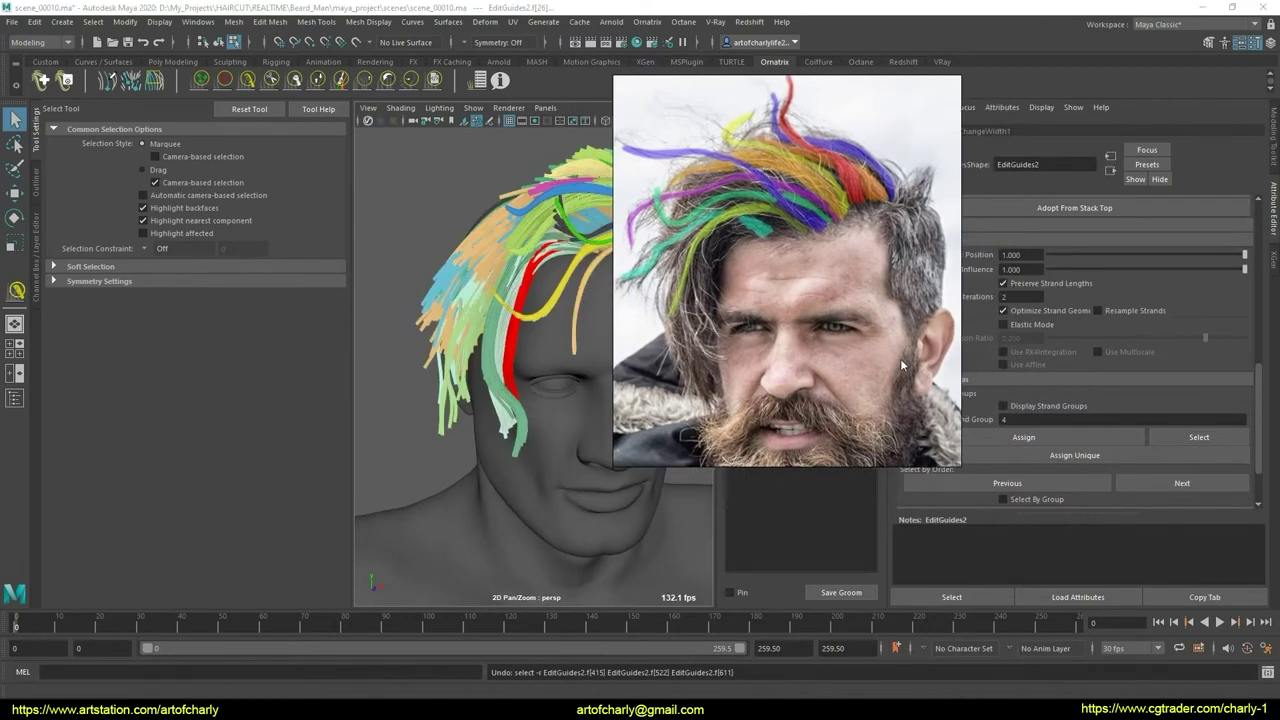
left_click(1058, 421)
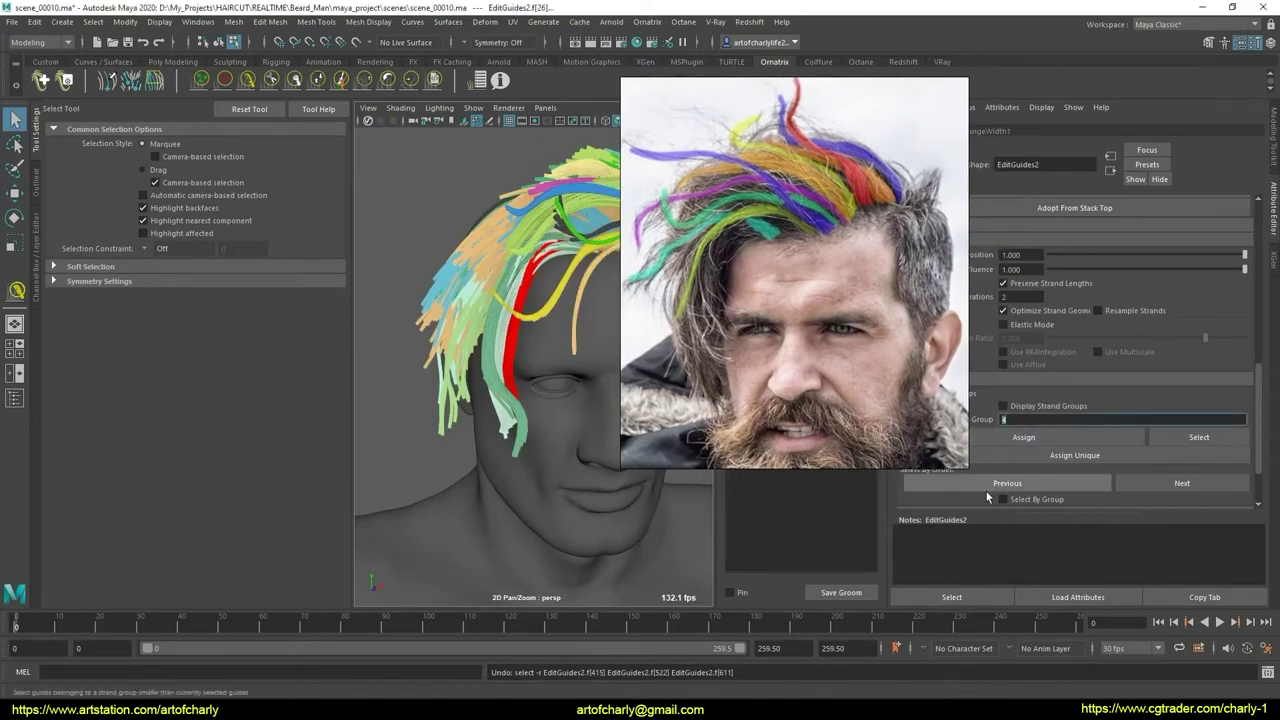
left_click(1077, 457)
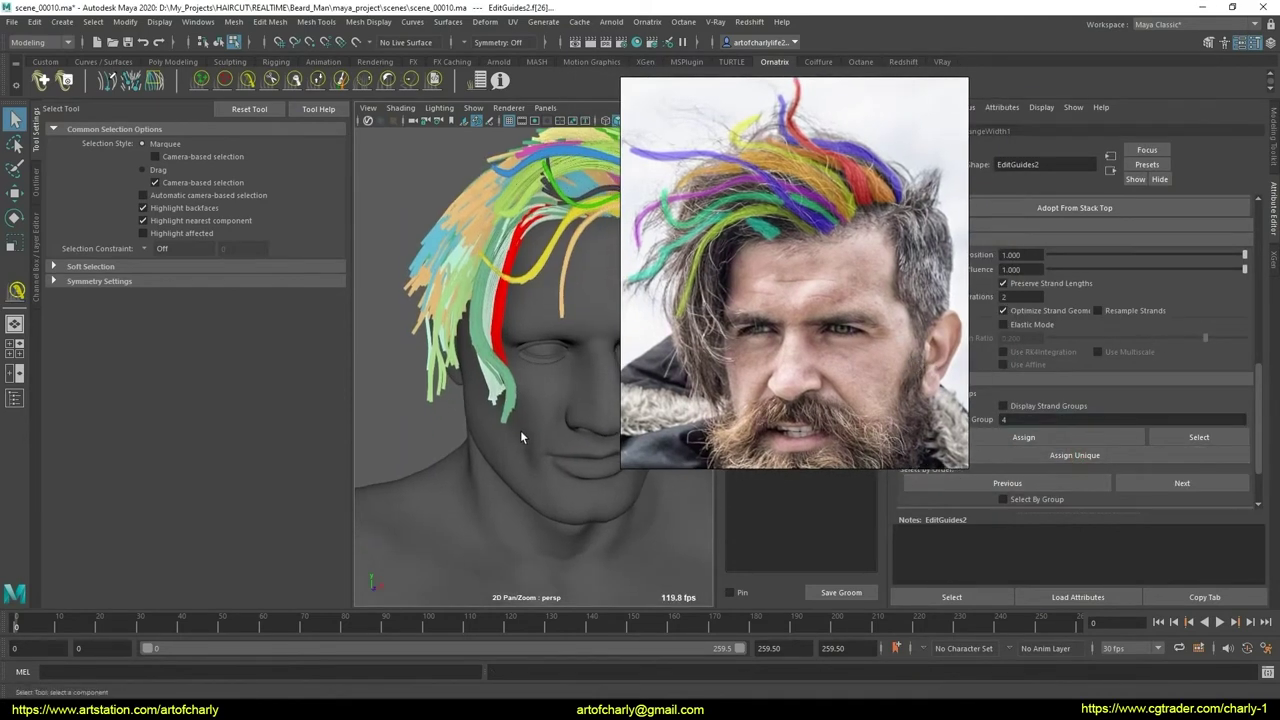
- Enable the HairShape1 display to preview the groom as shaded blond hair
scroll(520, 430, "up", 2)
scroll(521, 520, "up", 2)
mouse_move(521, 524)
left_mouse_down("alt")
mouse_move(525, 489)
mouse_move(505, 447)
mouse_move(508, 500)
mouse_move(520, 488)
mouse_move(506, 505)
mouse_move(522, 492)
left_mouse_up("alt")
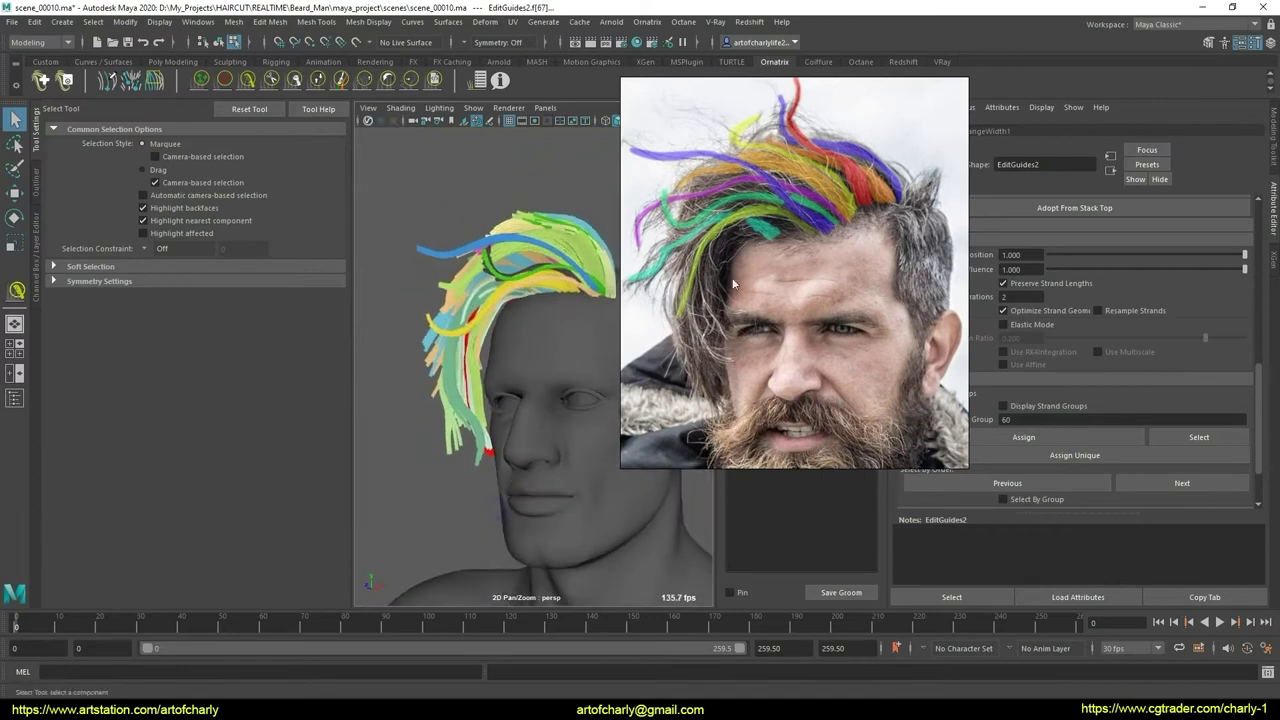
left_click(763, 145)
mouse_move(601, 347)
left_mouse_down("alt")
mouse_move(623, 357)
mouse_move(571, 371)
mouse_move(621, 430)
mouse_move(706, 393)
mouse_move(620, 451)
mouse_move(545, 428)
mouse_move(600, 430)
mouse_move(565, 421)
mouse_move(600, 417)
mouse_move(529, 386)
mouse_move(557, 342)
mouse_move(664, 398)
mouse_move(608, 480)
left_mouse_up("alt")
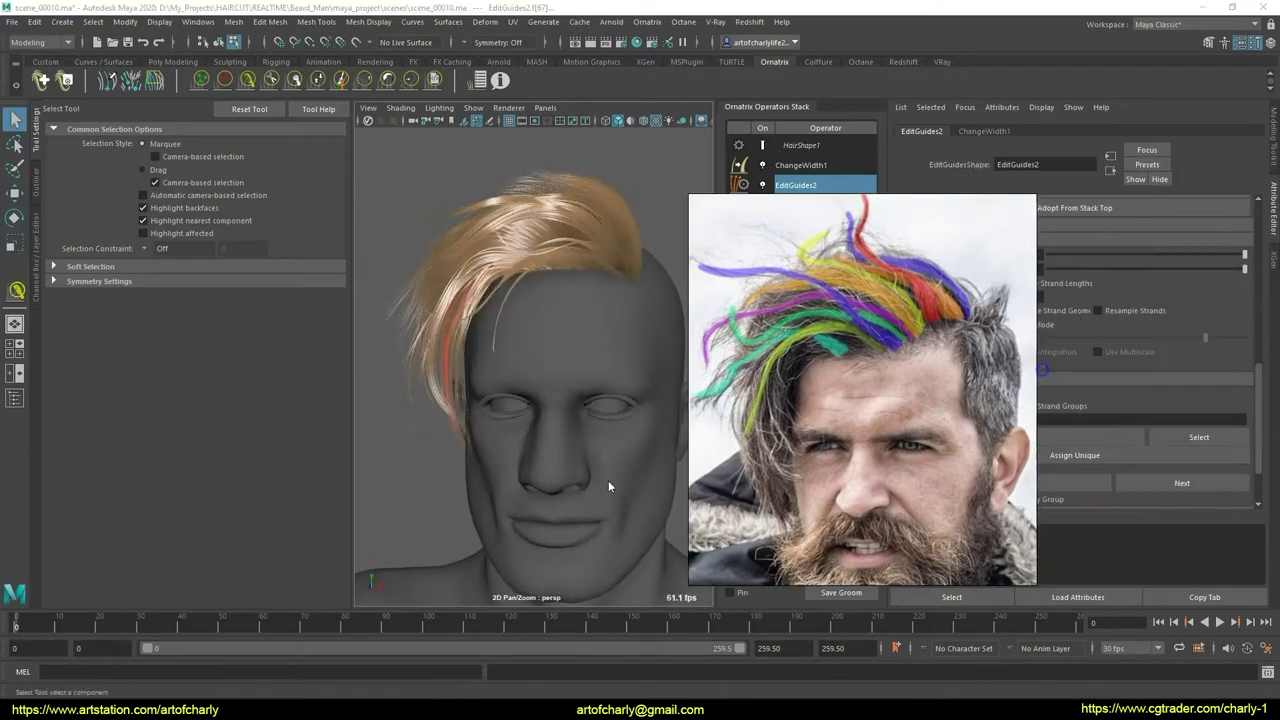
- Select BakedHair1 in the Operators Stack and expand its Isolation section in the Attribute Editor
left_click(813, 245)
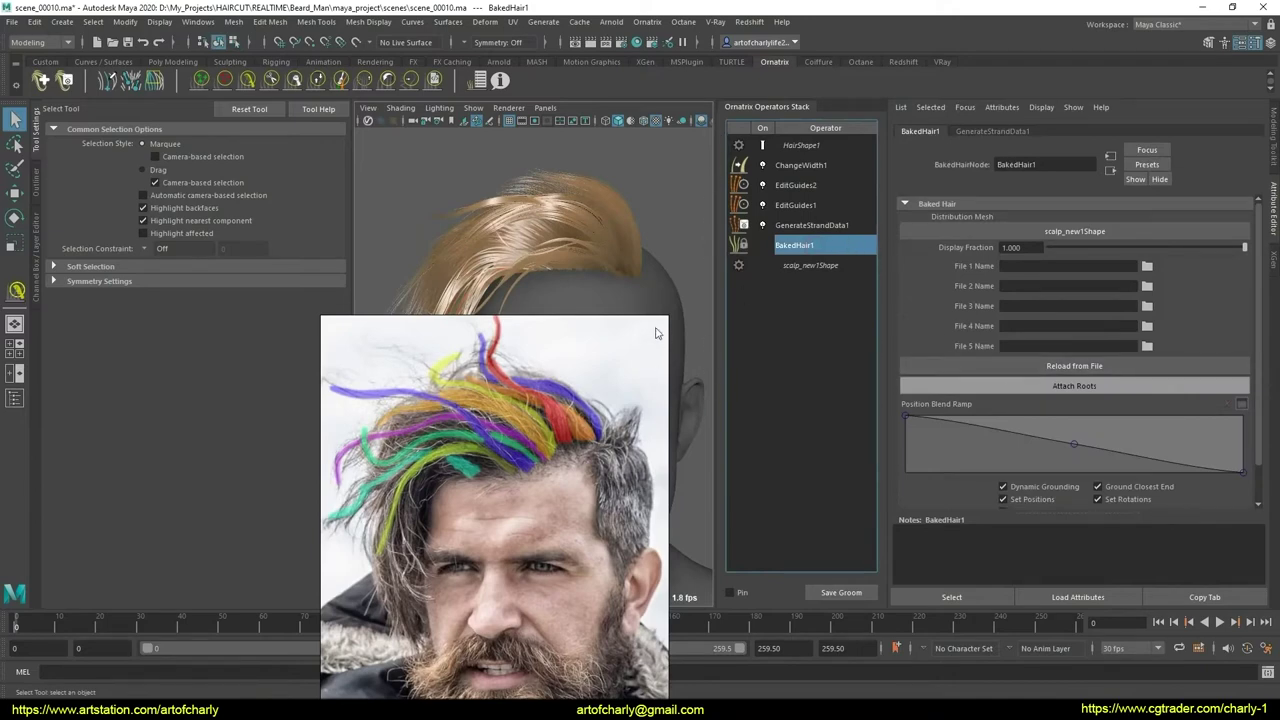
left_click_drag(657, 333, 686, 300, "alt")
key("w")
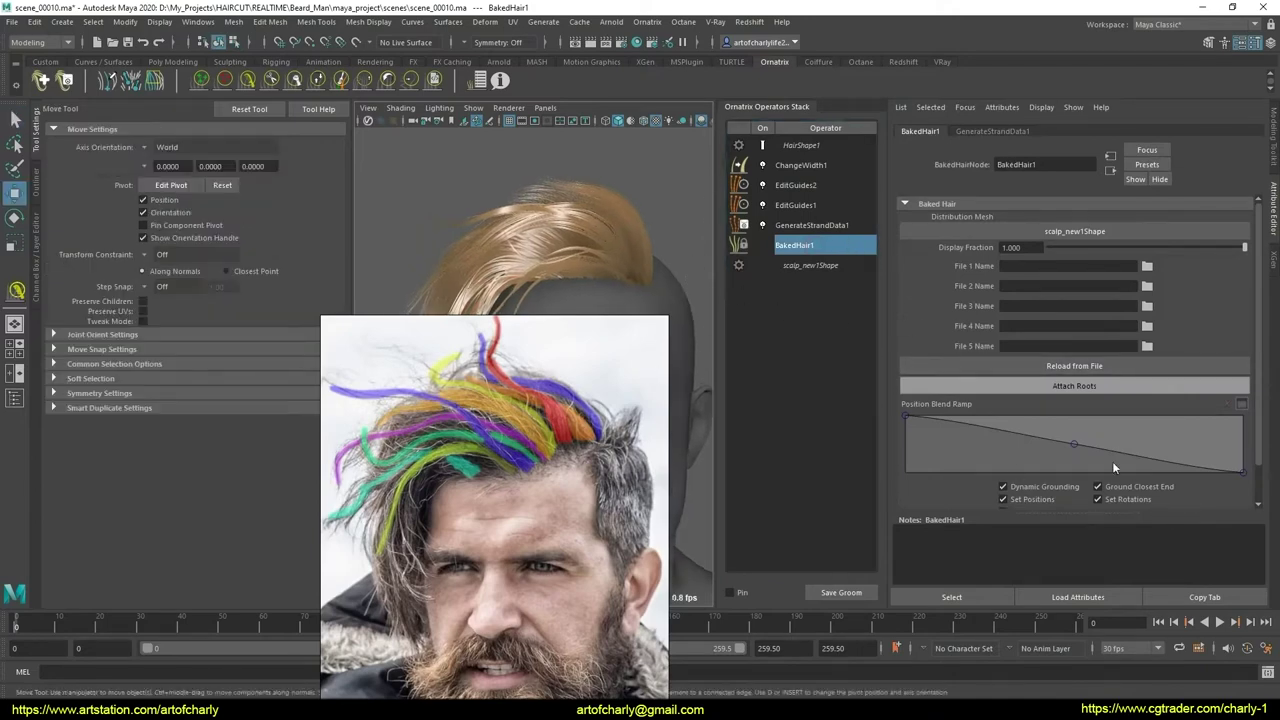
scroll(1113, 463, "down", 1)
left_click(969, 486)
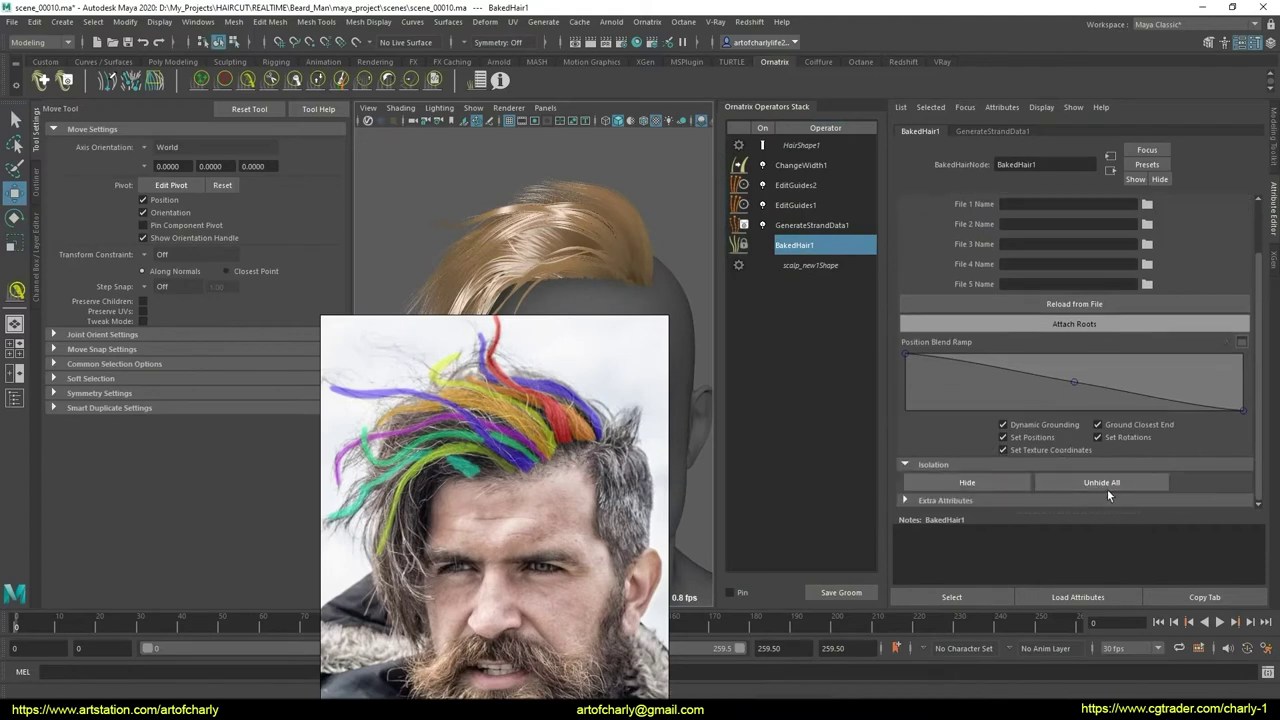
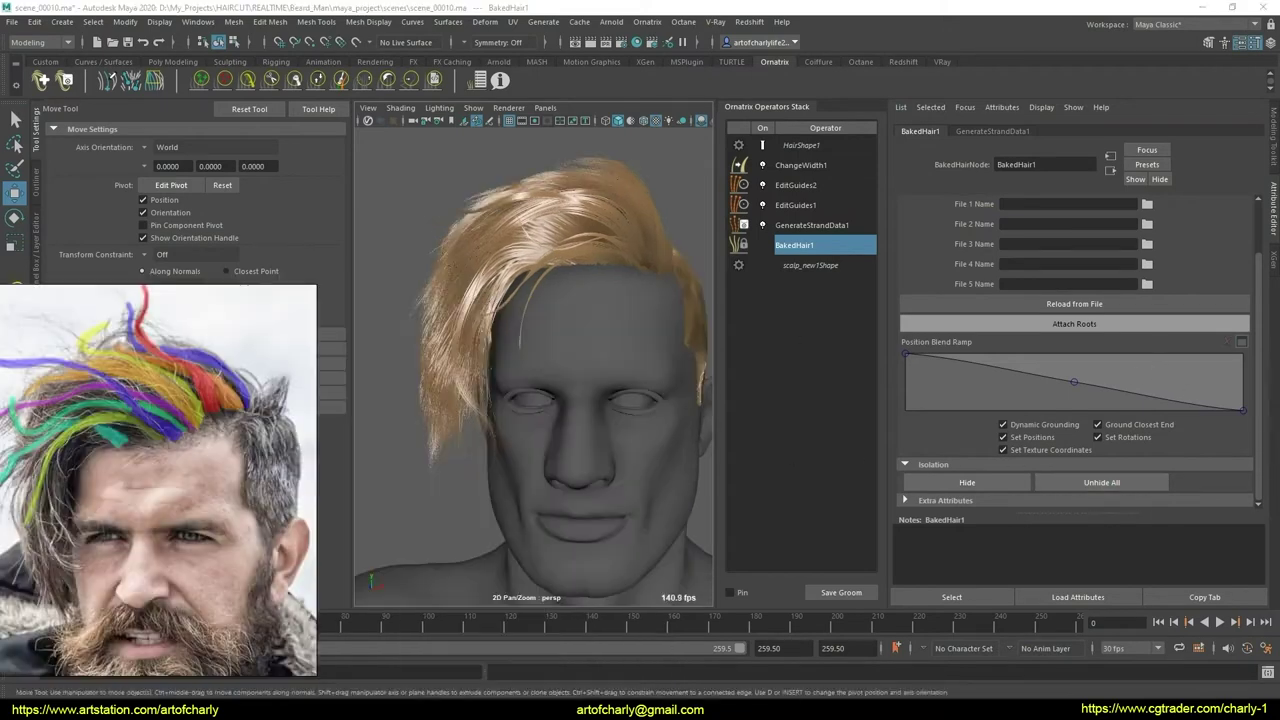
- Orbit closer to the head and show the ChangeWidth1 operator's settings in the Attribute Editor
mouse_move(569, 404)
left_mouse_down("alt")
mouse_move(523, 394)
mouse_move(604, 356)
left_mouse_up("alt")
scroll(579, 395, "up", 3)
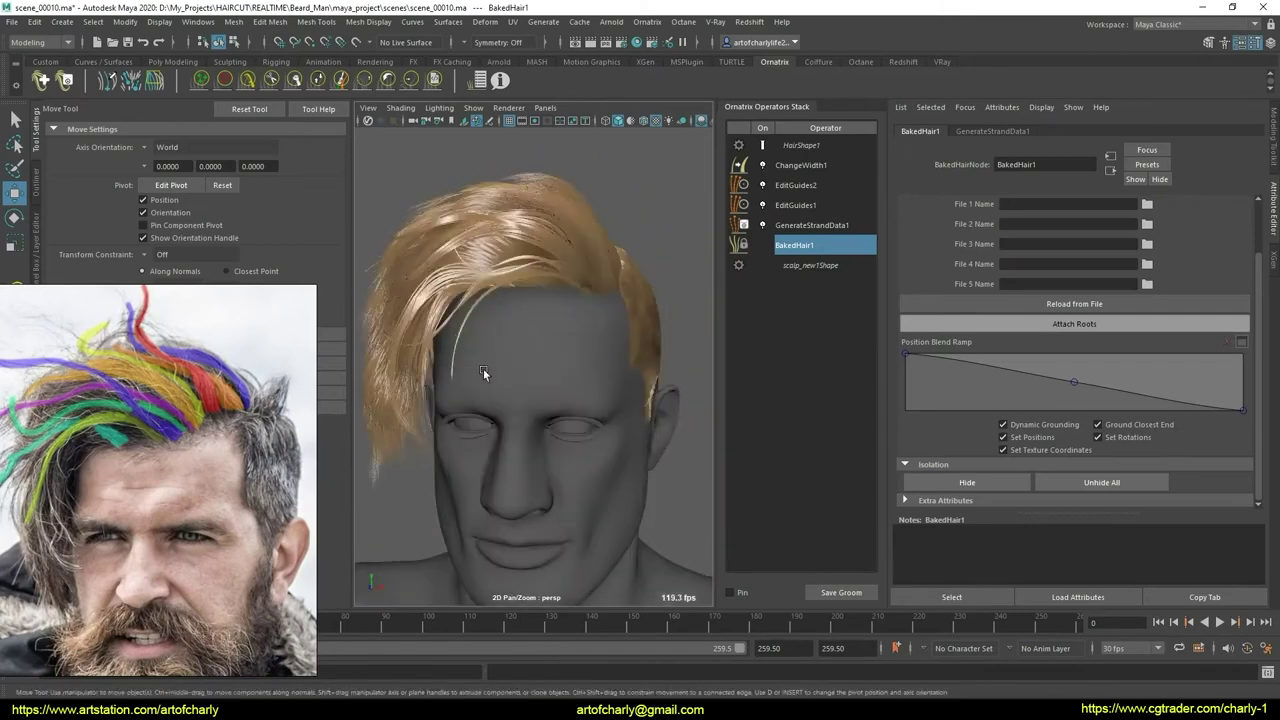
mouse_move(483, 368)
left_mouse_down("alt")
mouse_move(598, 390)
mouse_move(481, 373)
mouse_move(680, 378)
mouse_move(590, 361)
mouse_move(682, 385)
mouse_move(739, 367)
mouse_move(675, 373)
mouse_move(659, 431)
mouse_move(550, 367)
mouse_move(479, 367)
mouse_move(402, 394)
mouse_move(397, 365)
mouse_move(433, 407)
mouse_move(440, 388)
mouse_move(464, 402)
mouse_move(611, 385)
mouse_move(574, 381)
mouse_move(597, 389)
mouse_move(614, 333)
left_mouse_up("alt")
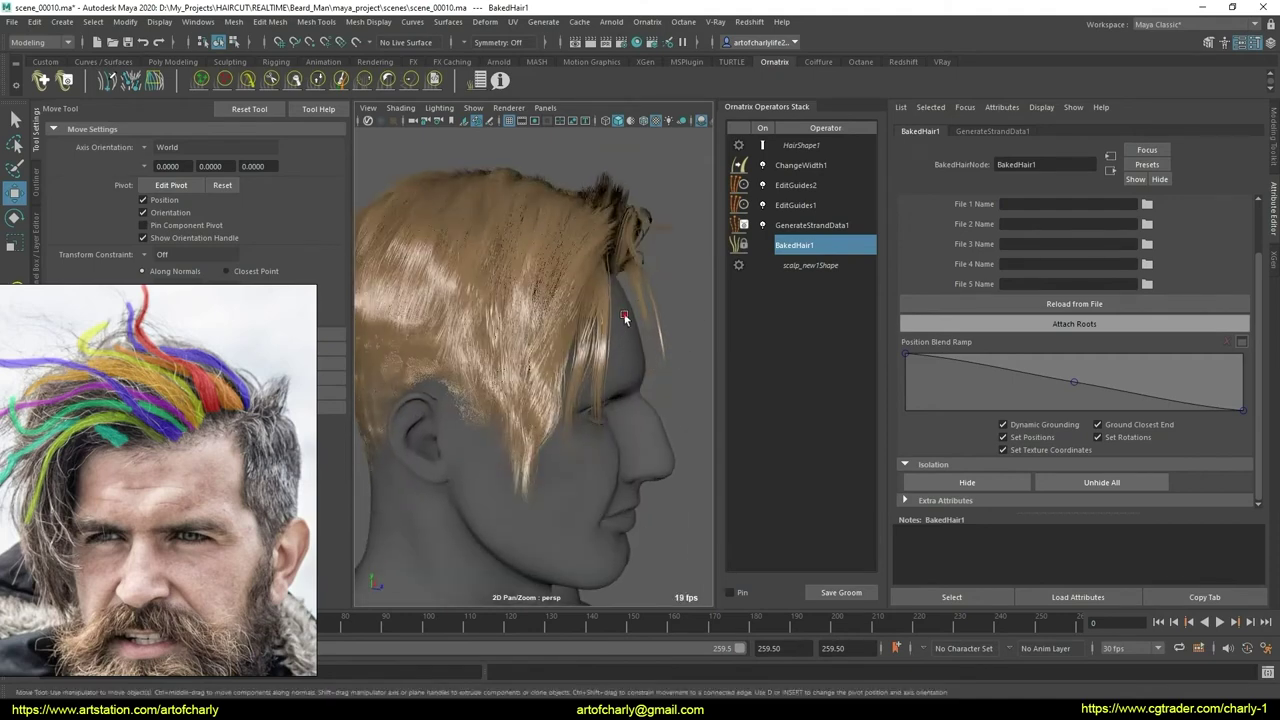
left_click(800, 165)
- Rename ChangeWidth1 to ue4, then copy and paste it as a second width operator
left_click(1026, 264)
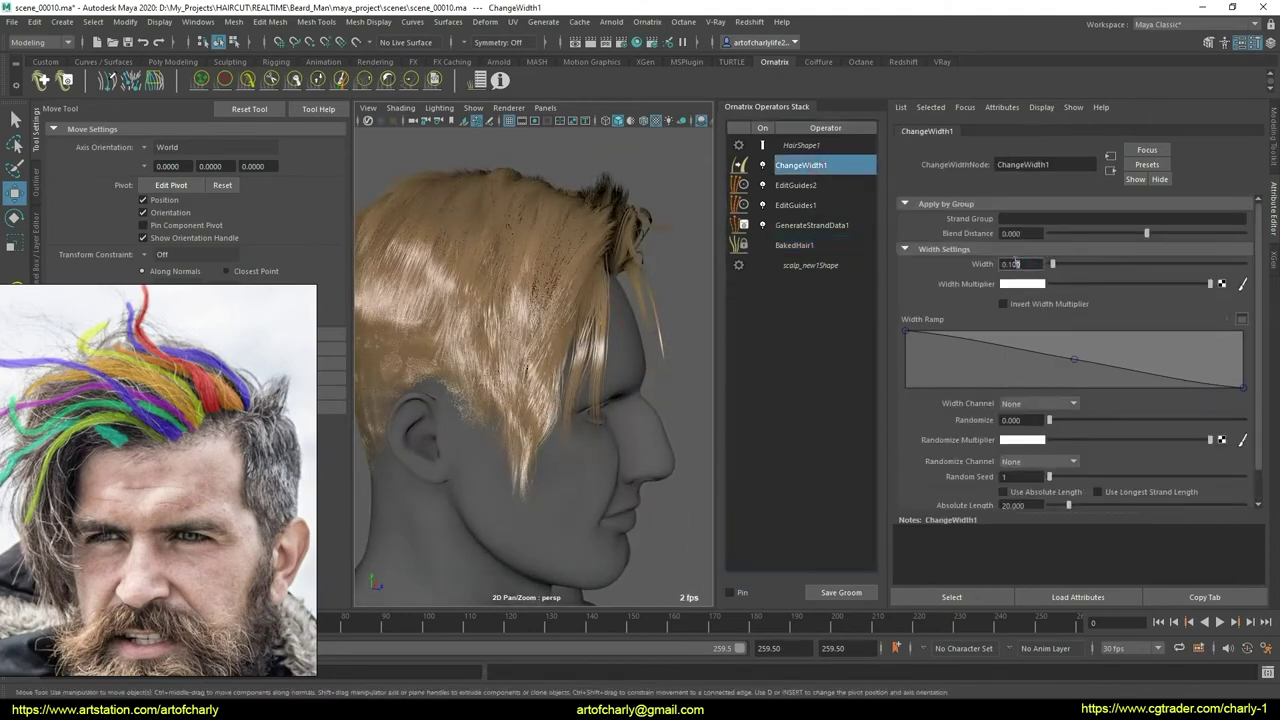
double_click(807, 166)
type("ue")
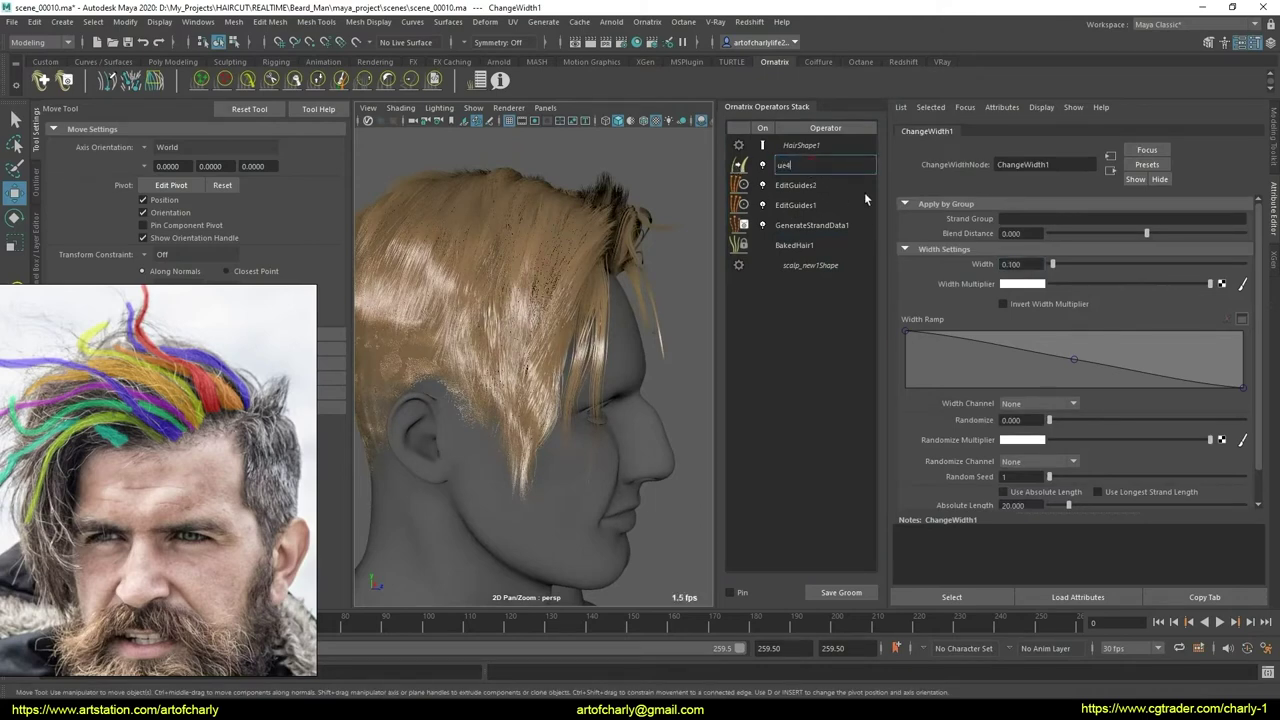
key("Return")
right_click(812, 160)
left_click(820, 175)
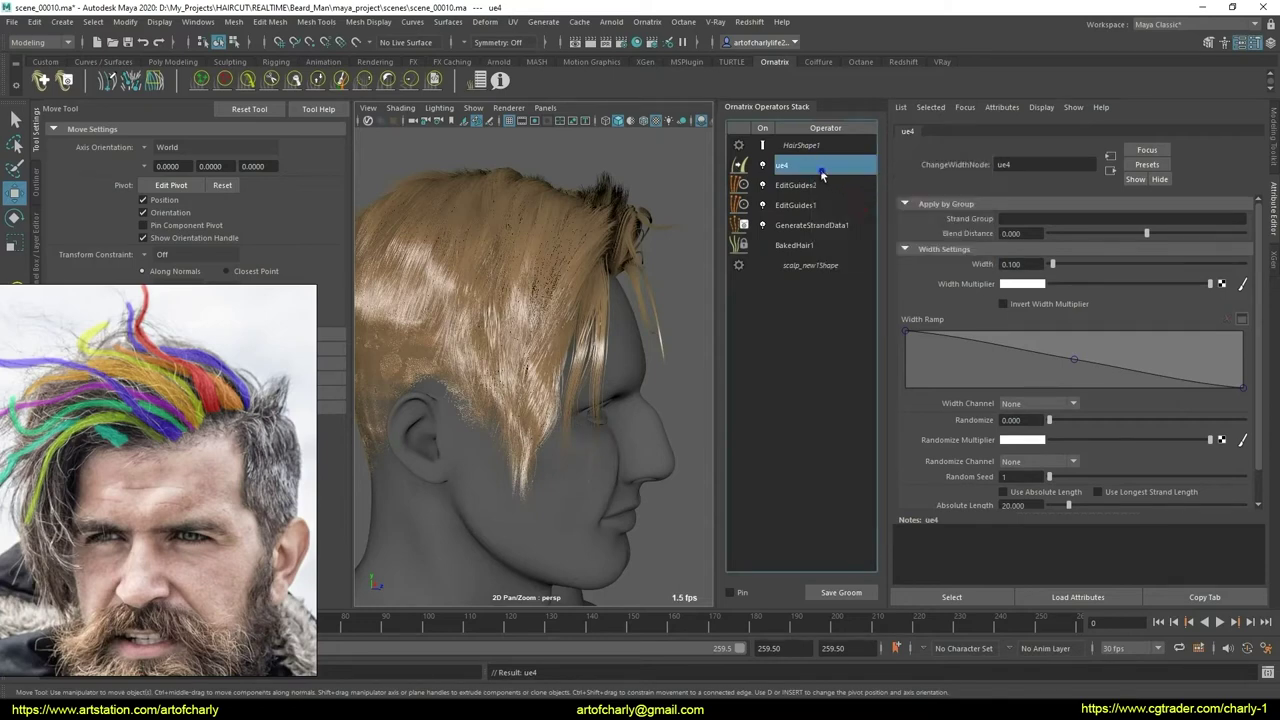
right_click(821, 175)
left_click(872, 216)
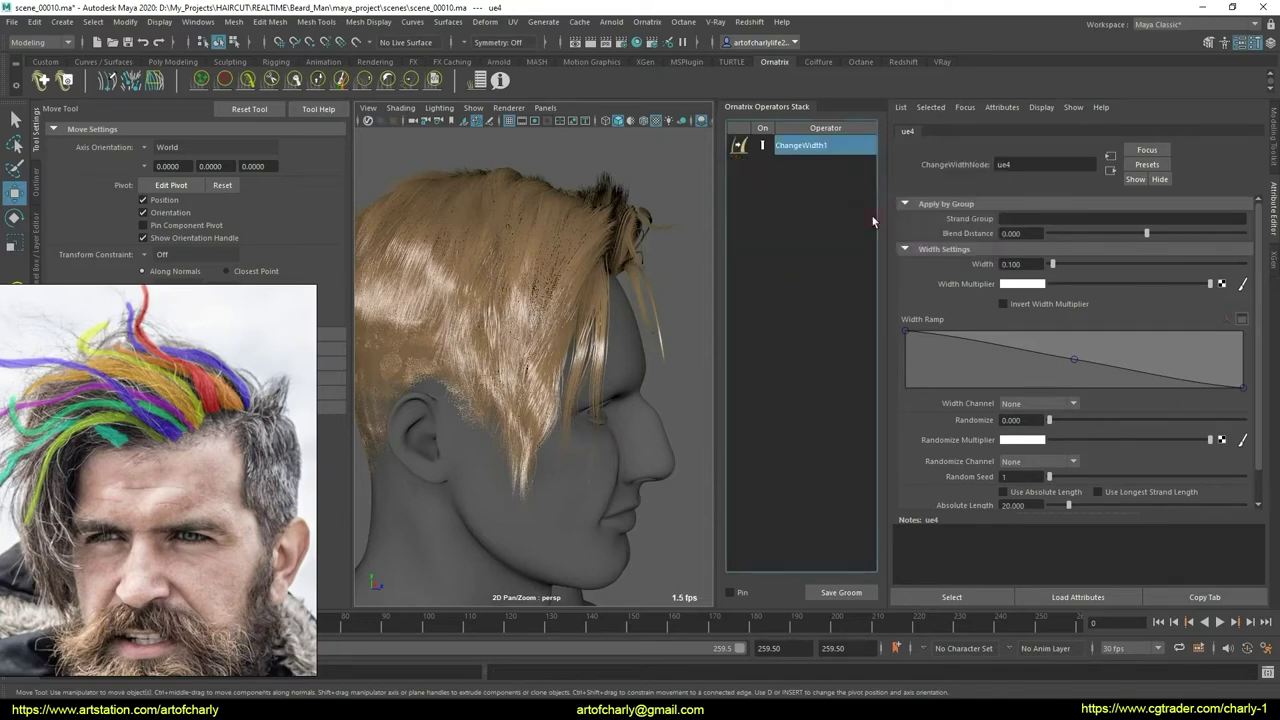
- Reset ue4's Width Ramp to its default
left_click(805, 187)
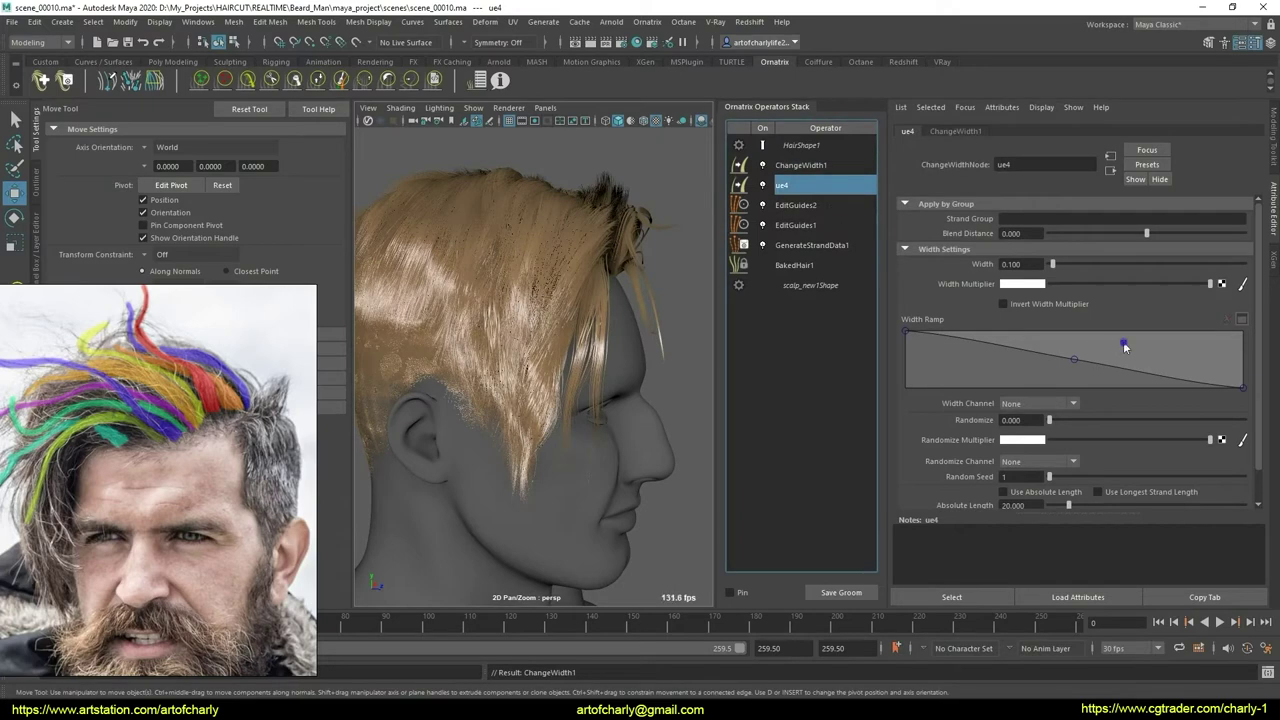
right_click(1123, 342)
left_click(1176, 418)
mouse_move(700, 325)
left_mouse_down("alt")
mouse_move(635, 299)
mouse_move(700, 260)
left_mouse_up("alt")
- Rename the pasted operator to view and set its Width to 0.030 after testing 0.010
left_click(808, 166)
double_click(808, 166)
type("view")
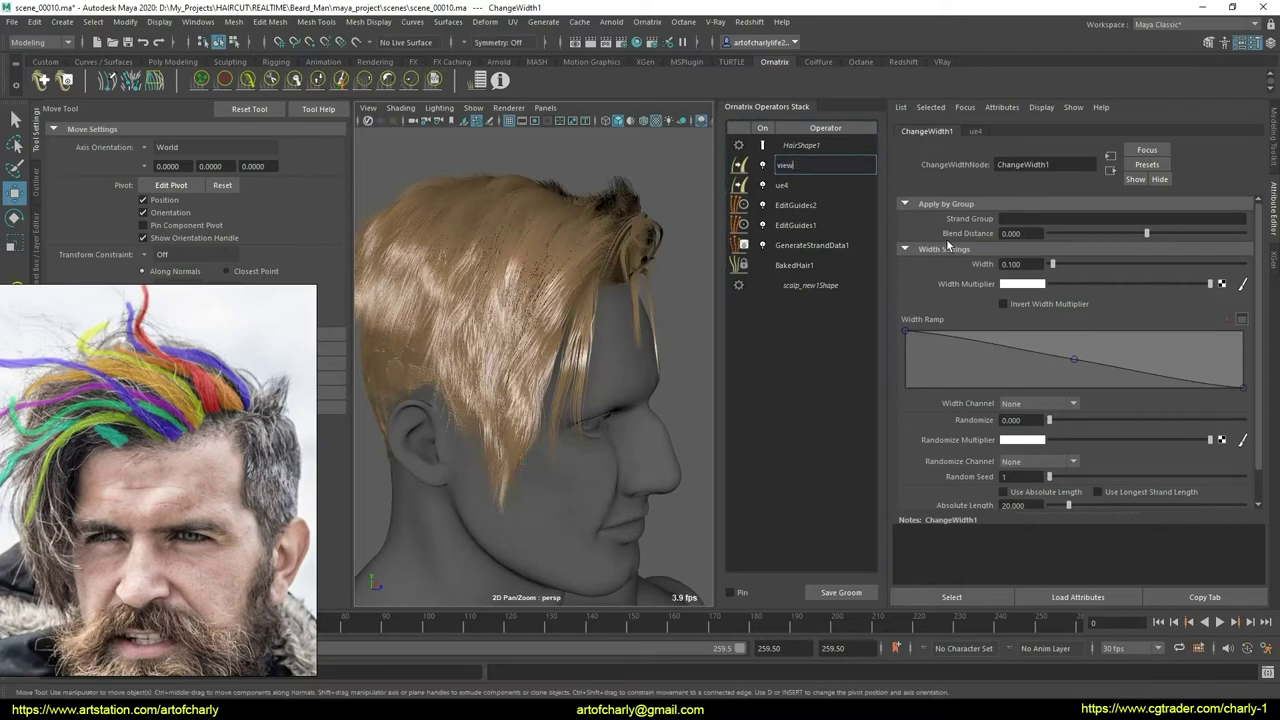
key("Return")
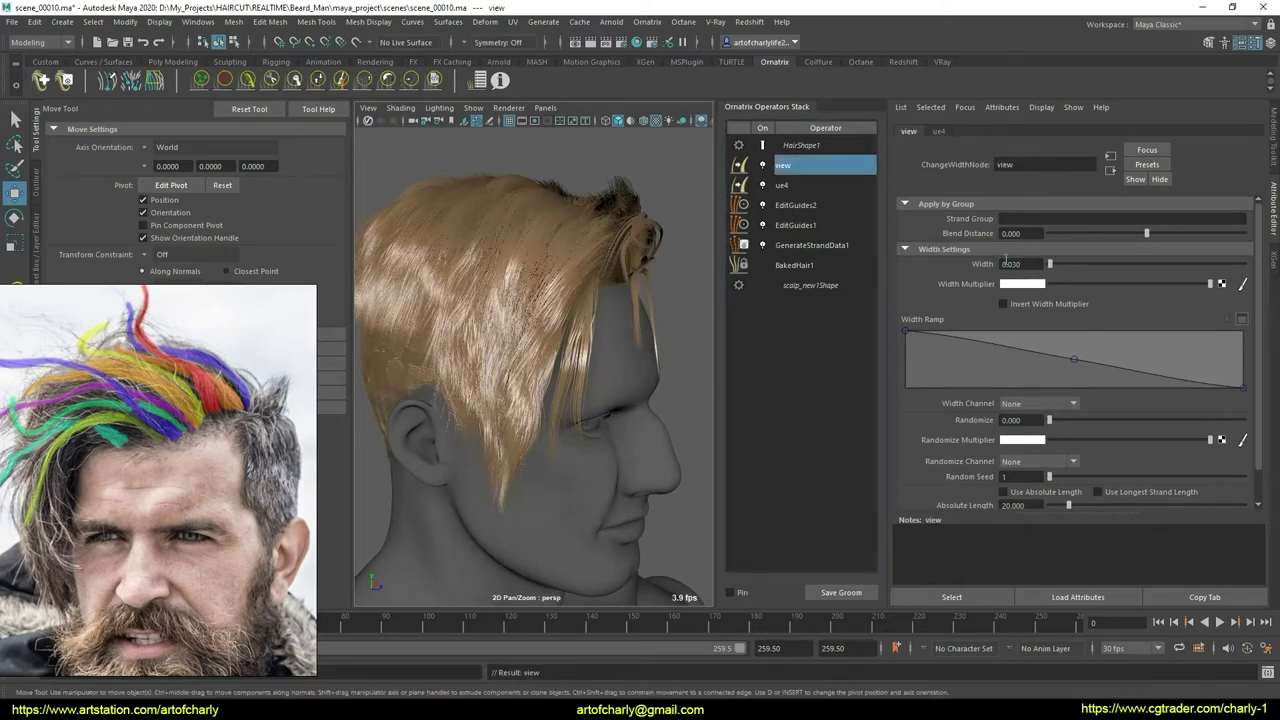
key("Return")
mouse_move(565, 366)
left_mouse_down("alt")
mouse_move(668, 388)
mouse_move(490, 357)
mouse_move(440, 362)
mouse_move(489, 348)
mouse_move(353, 363)
mouse_move(378, 445)
mouse_move(518, 341)
left_mouse_up("alt")
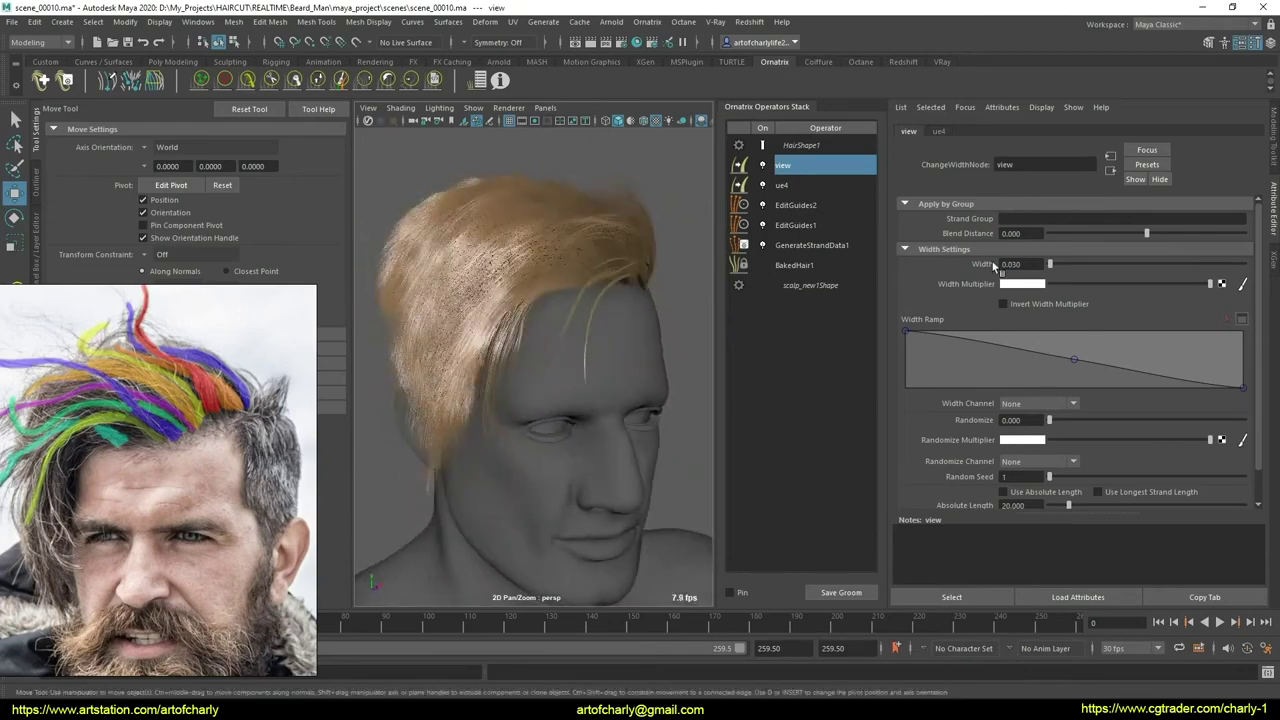
type("0.01")
key("Return")
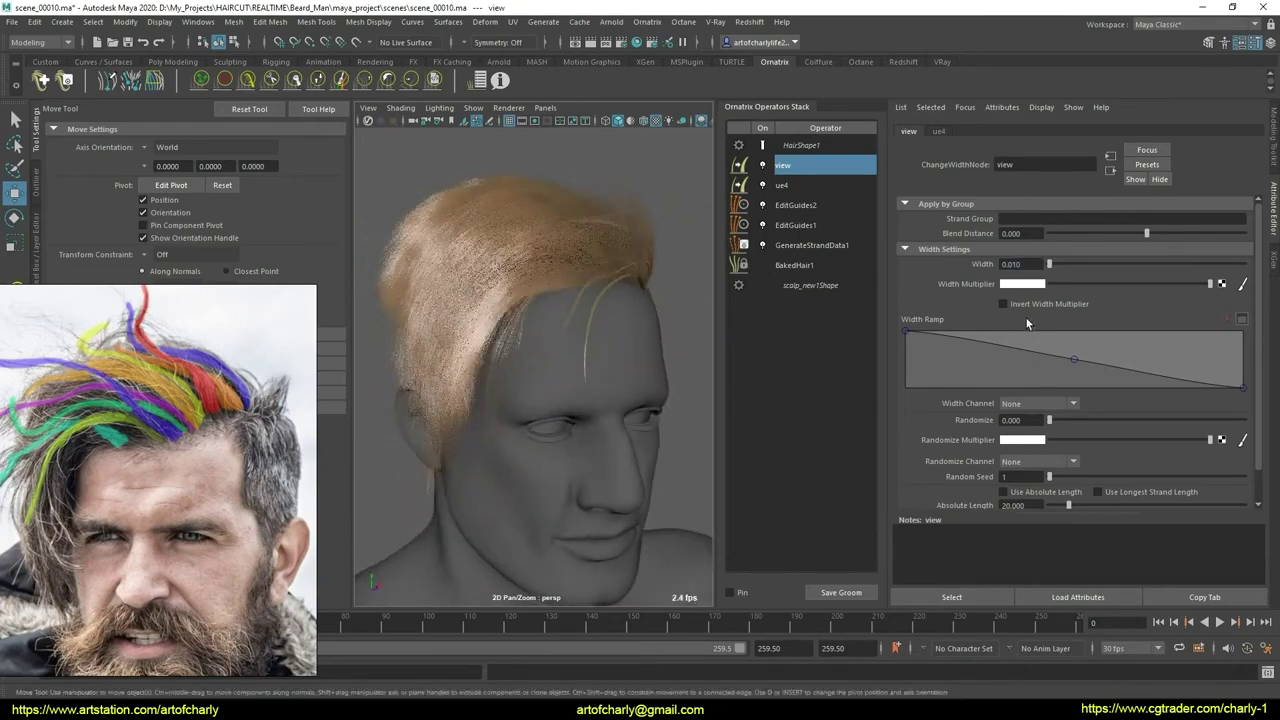
mouse_move(606, 388)
left_mouse_down("alt")
mouse_move(686, 386)
mouse_move(571, 366)
mouse_move(577, 424)
mouse_move(608, 356)
left_mouse_up("alt")
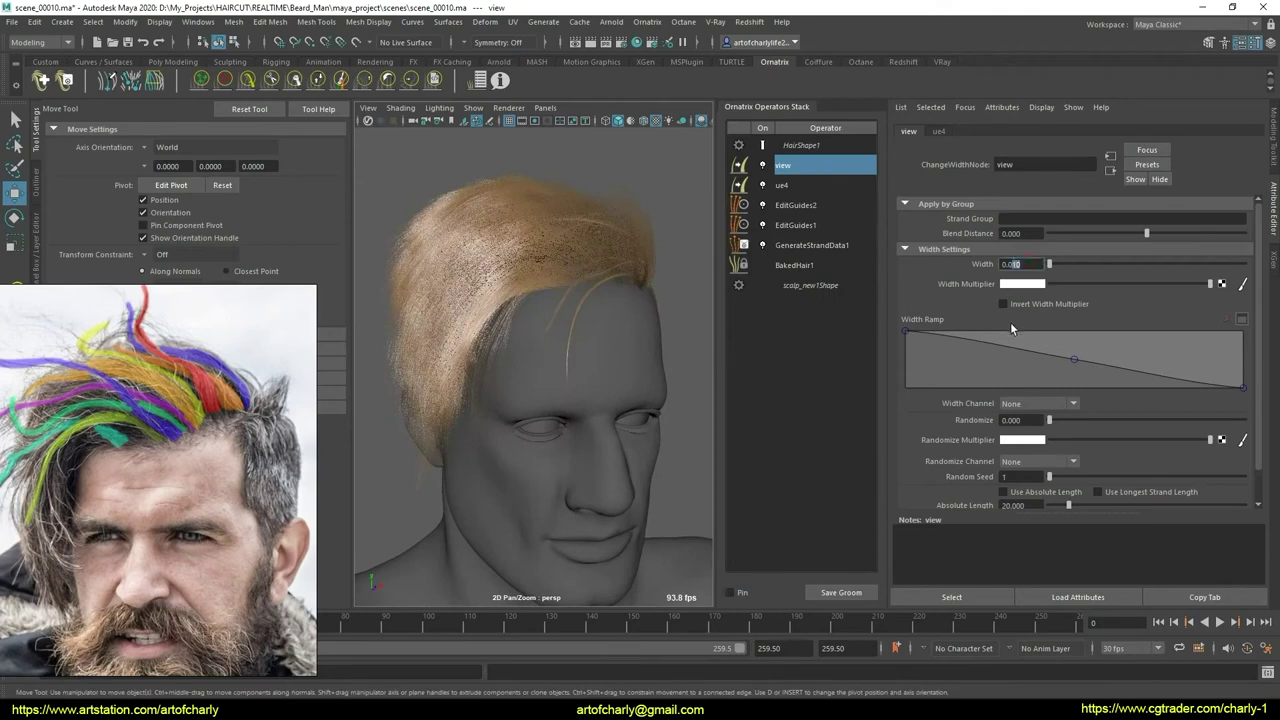
type("0.03")
key("Return")
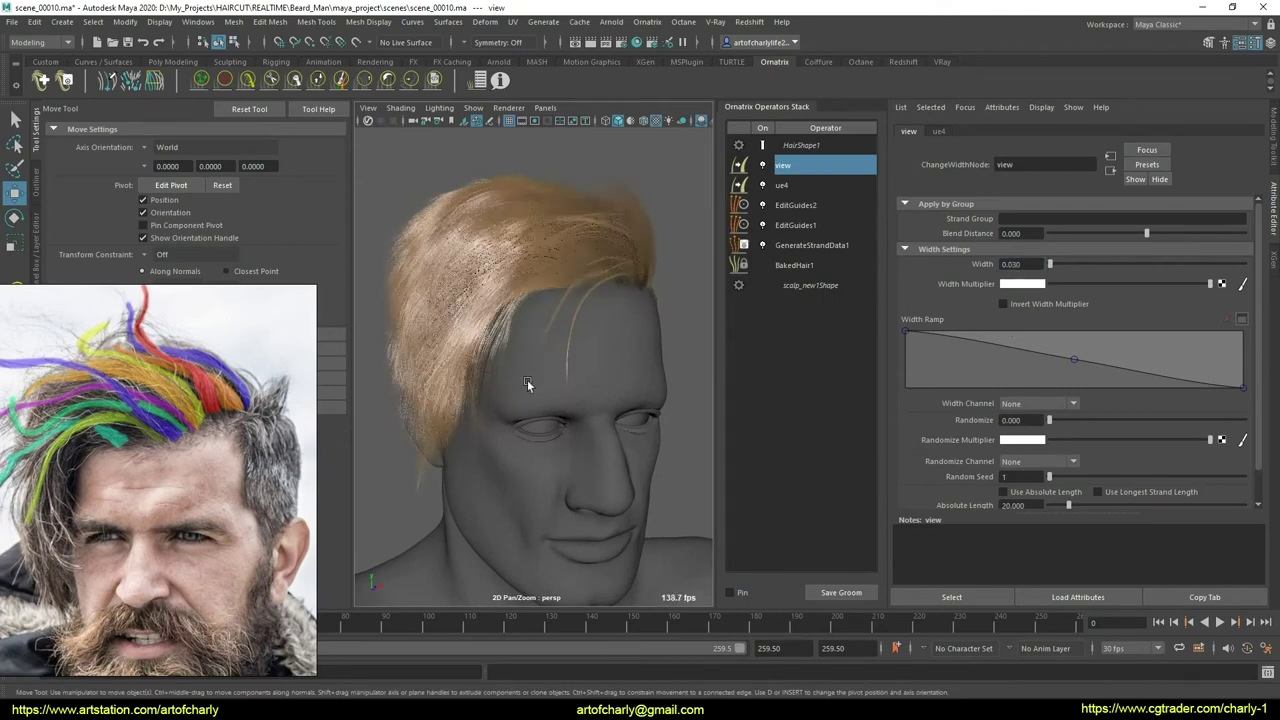
mouse_move(527, 379)
left_mouse_down("alt")
mouse_move(580, 380)
mouse_move(567, 401)
mouse_move(574, 391)
mouse_move(497, 387)
mouse_move(496, 418)
mouse_move(597, 403)
mouse_move(585, 343)
mouse_move(523, 343)
mouse_move(544, 392)
left_mouse_up("alt")
- Disable view and set ue4's Width to 0.100 after trying 0.050 and 0.010, then flatten its ramp
left_click(764, 166)
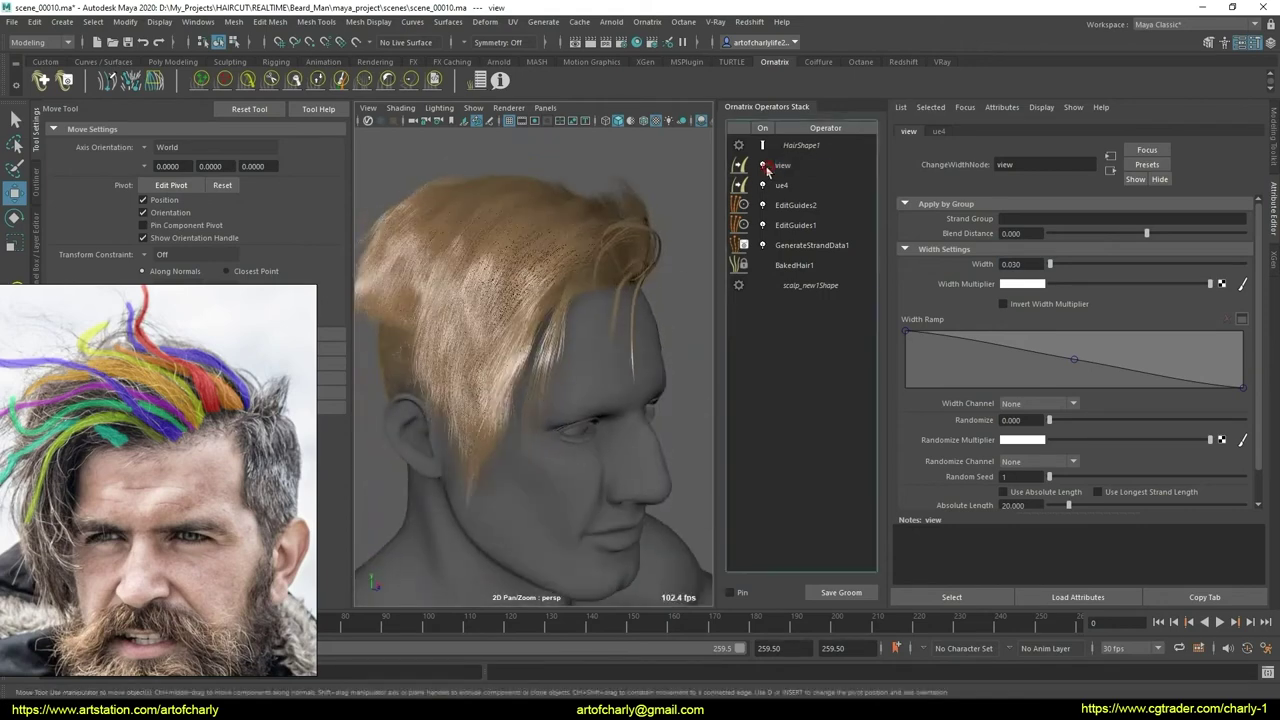
left_click_drag(480, 350, 515, 341, "alt")
left_click(795, 185)
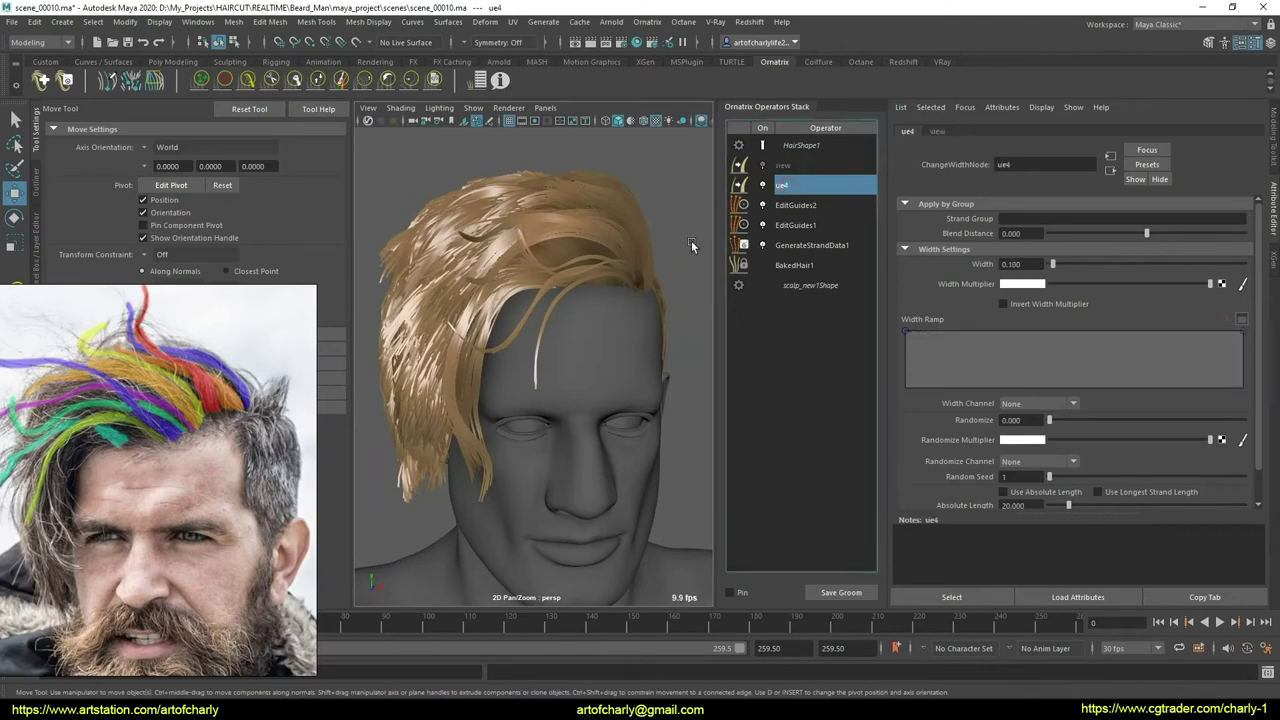
mouse_move(691, 240)
left_mouse_down("alt")
mouse_move(585, 359)
mouse_move(438, 369)
mouse_move(475, 360)
left_mouse_up("alt")
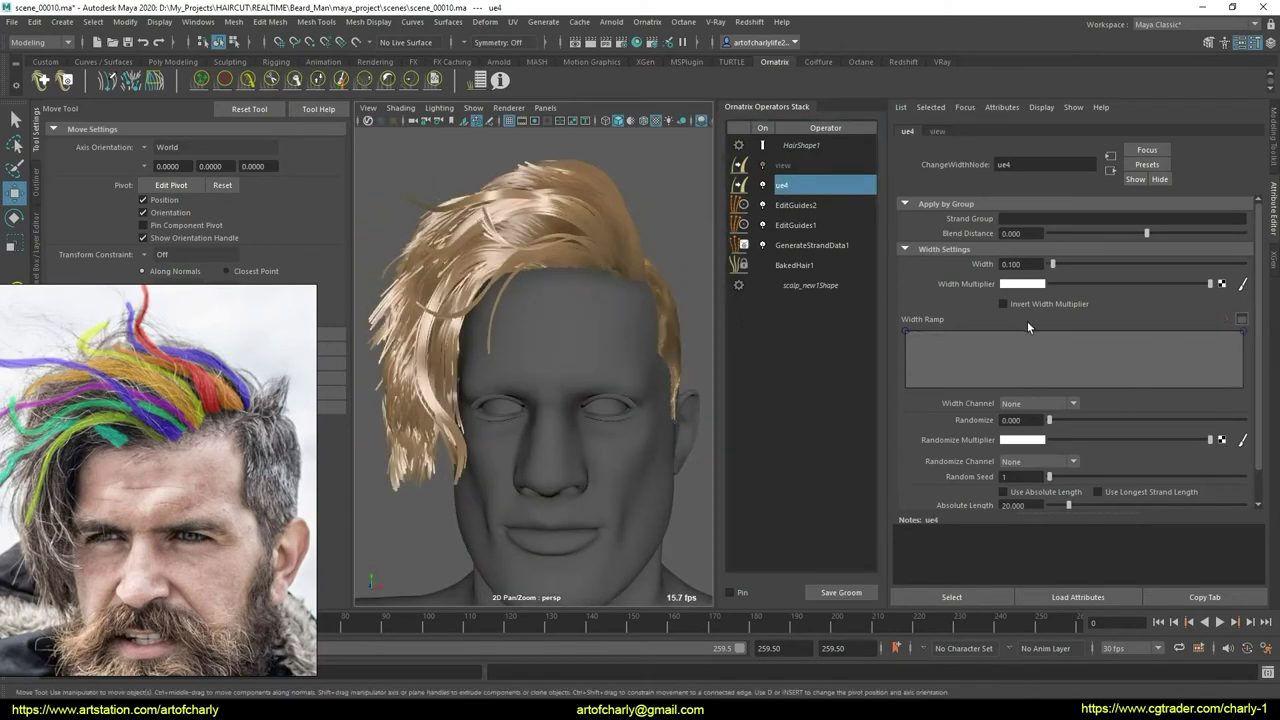
left_click_drag(699, 304, 660, 285, "alt")
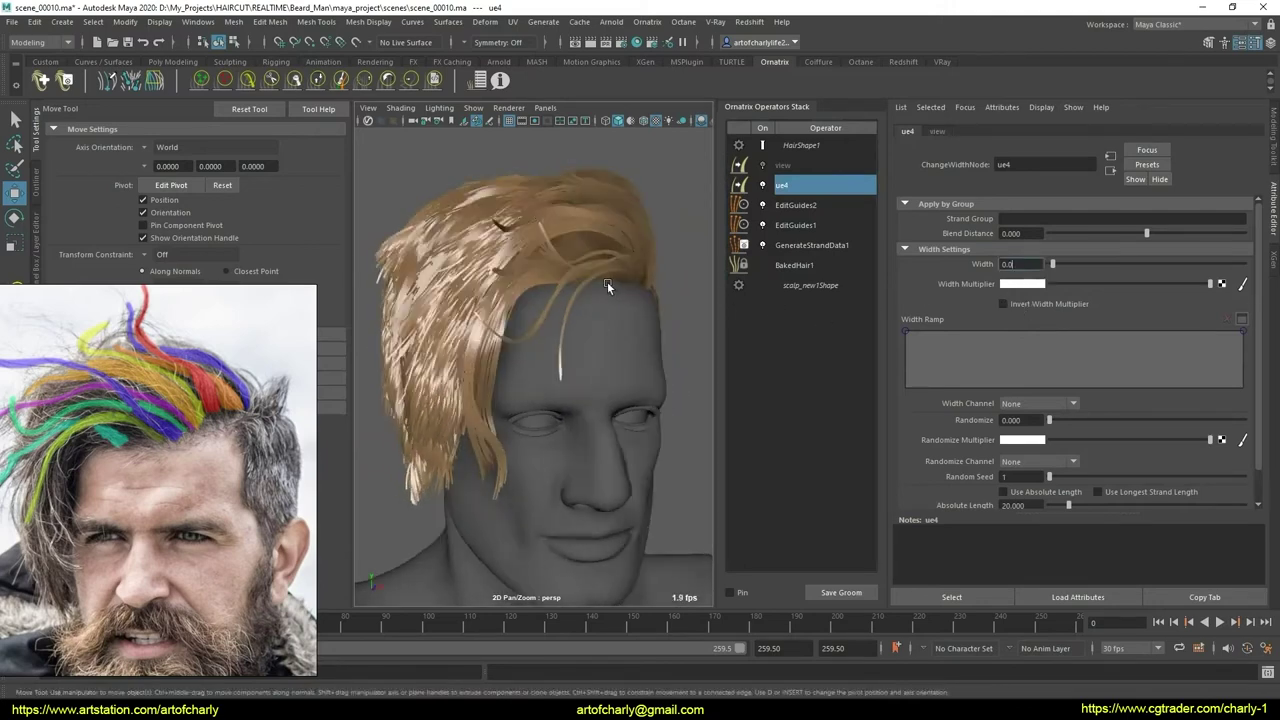
type("5")
key("Return")
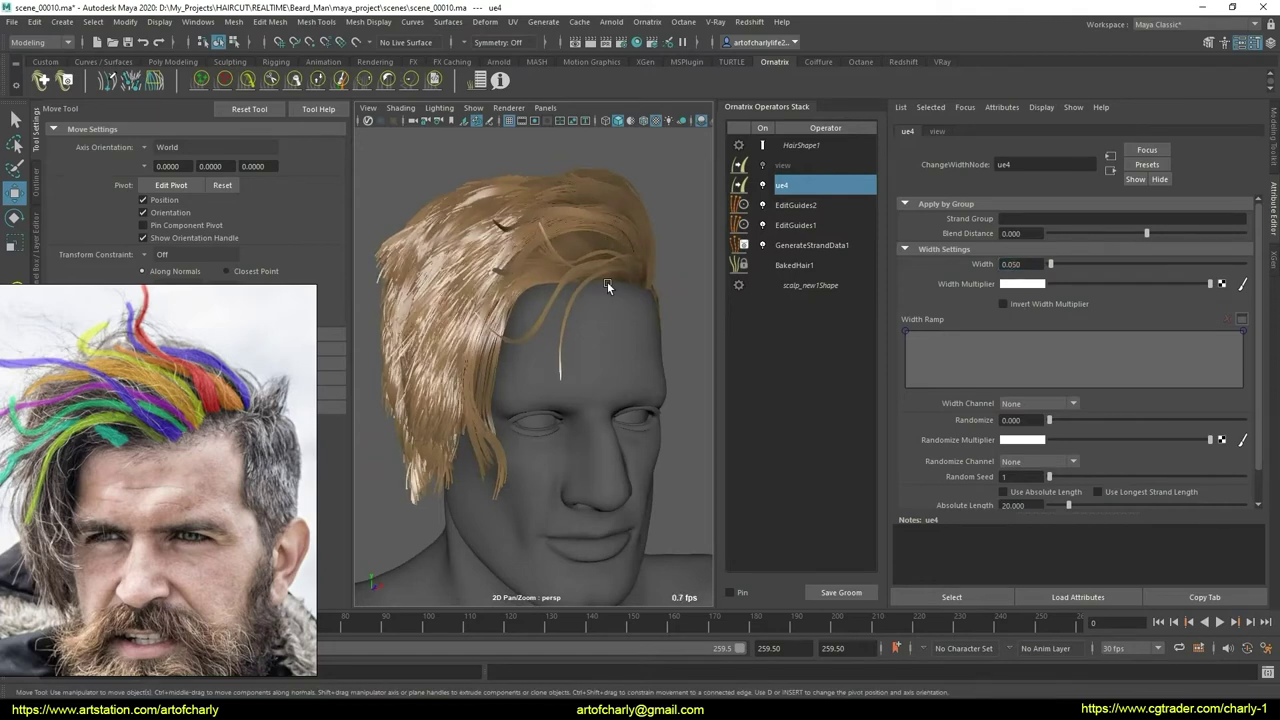
mouse_move(595, 411)
left_mouse_down("alt")
mouse_move(677, 321)
mouse_move(566, 301)
left_mouse_up("alt")
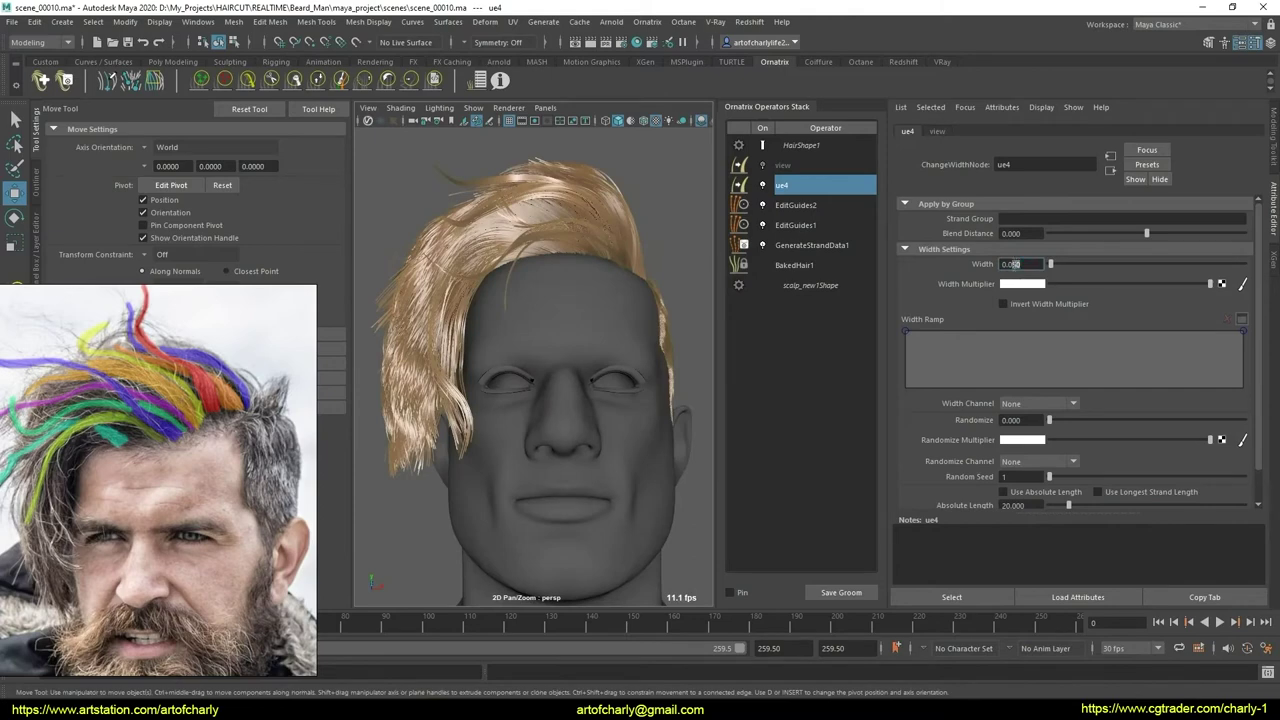
type("1")
key("Return")
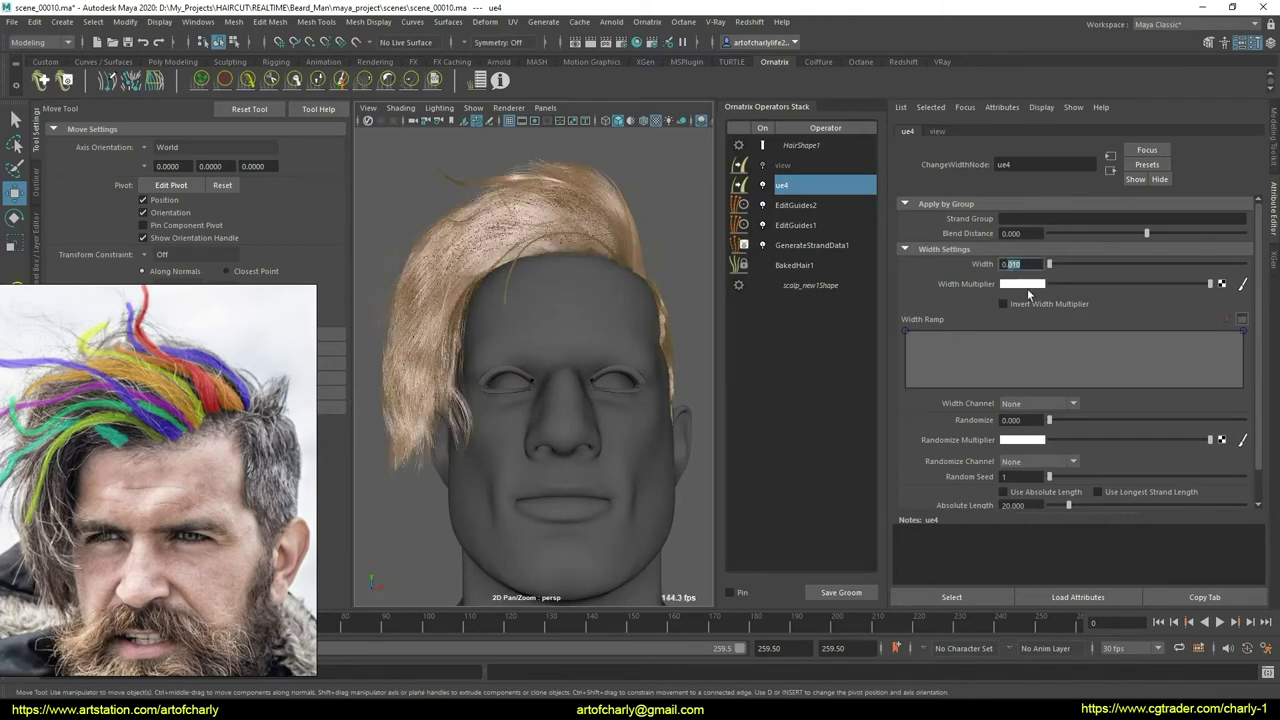
key("Return")
mouse_move(646, 382)
left_mouse_down("alt")
mouse_move(1245, 352)
mouse_move(1263, 371)
left_mouse_up("alt")
mouse_move(705, 382)
left_mouse_down("alt")
mouse_move(598, 387)
mouse_move(529, 419)
mouse_move(553, 394)
left_mouse_up("alt")
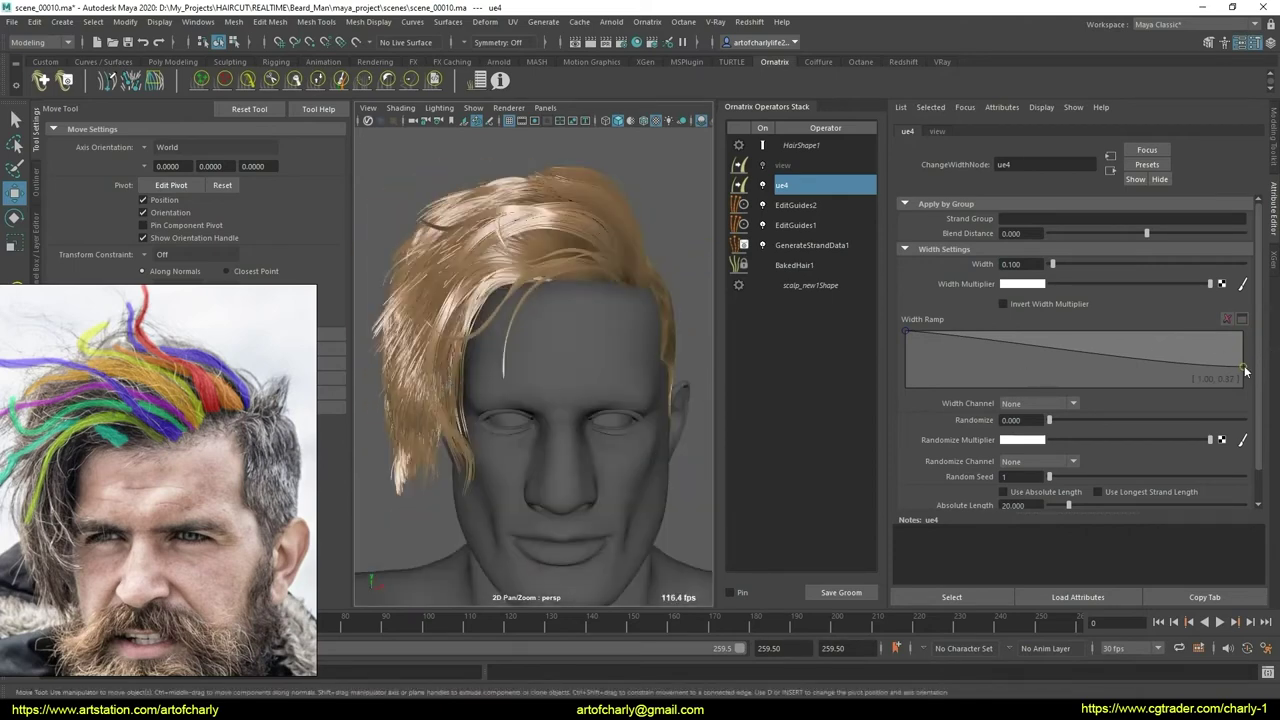
left_click_drag(1244, 369, 1261, 325)
- Re-enable the view operator and set its Width to 0.070
left_click(808, 166)
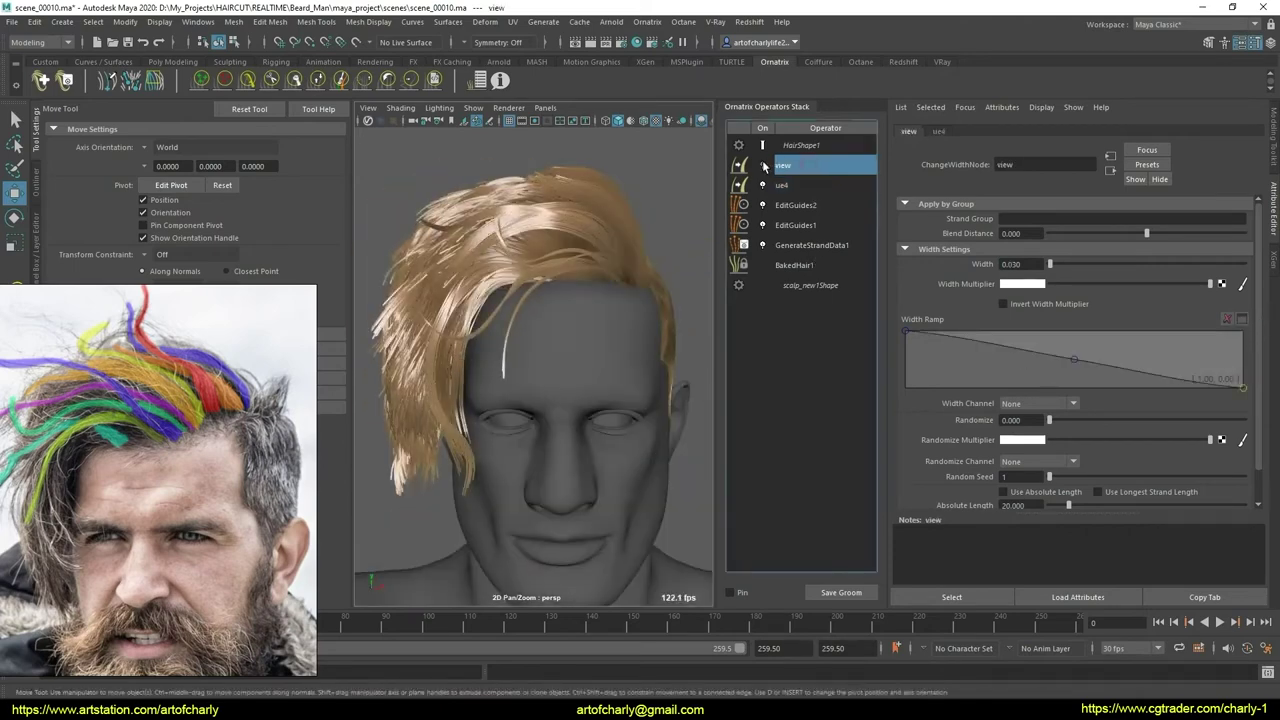
double_click(1013, 263)
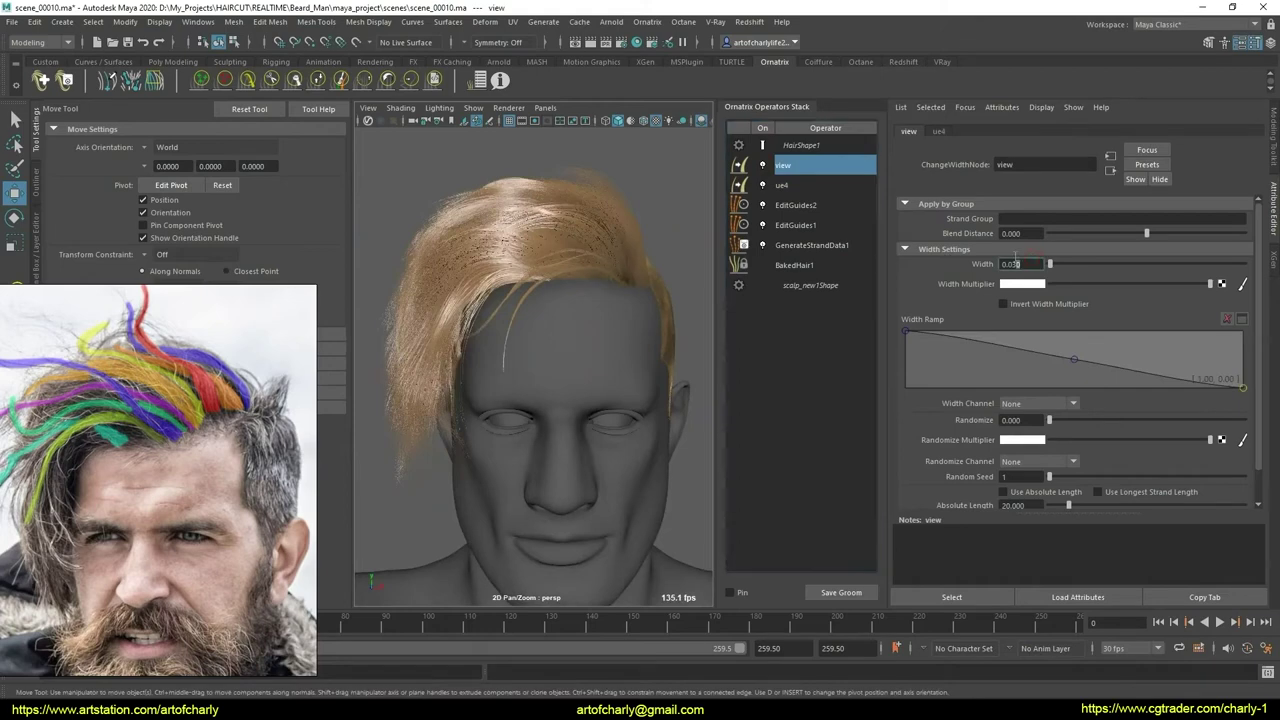
key("Return")
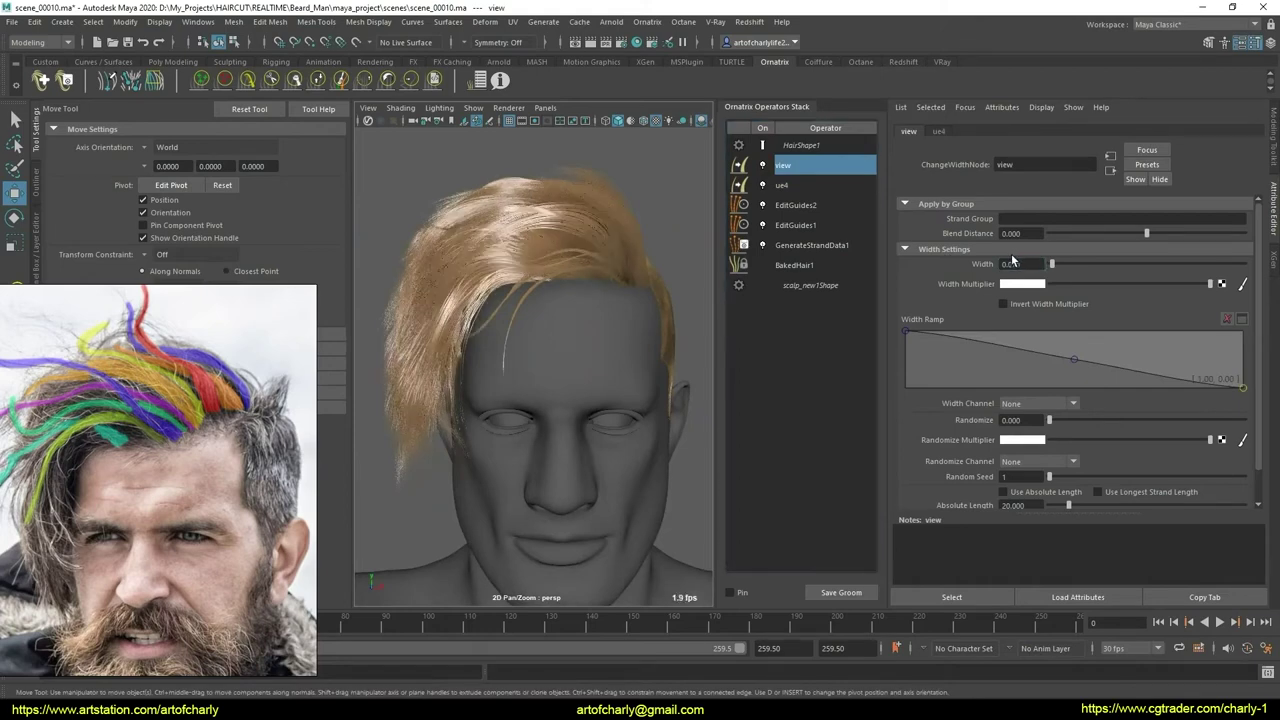
mouse_move(550, 347)
left_mouse_down("alt")
mouse_move(516, 352)
mouse_move(532, 342)
mouse_move(554, 369)
mouse_move(640, 384)
mouse_move(687, 347)
mouse_move(661, 338)
mouse_move(573, 382)
mouse_move(610, 398)
mouse_move(586, 366)
mouse_move(874, 303)
left_mouse_up("alt")
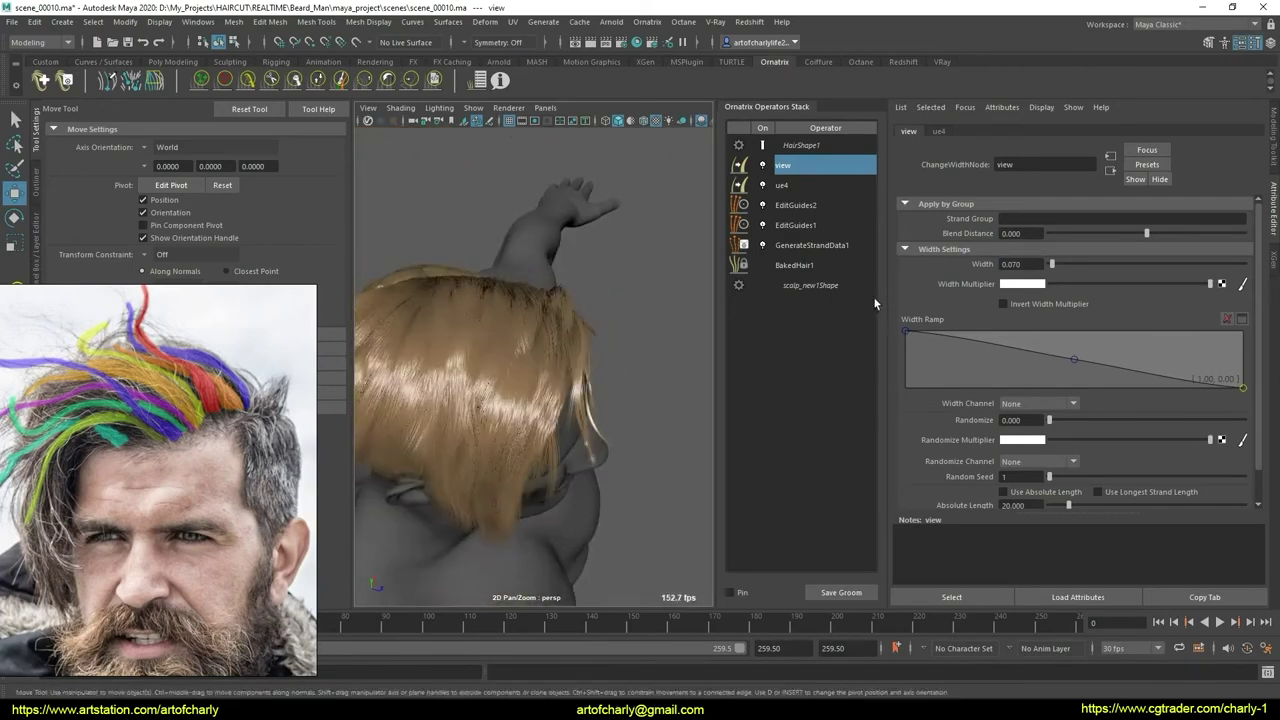
- Isolate the strands on the hair's right side from the BakedHair1 settings
left_click(797, 265)
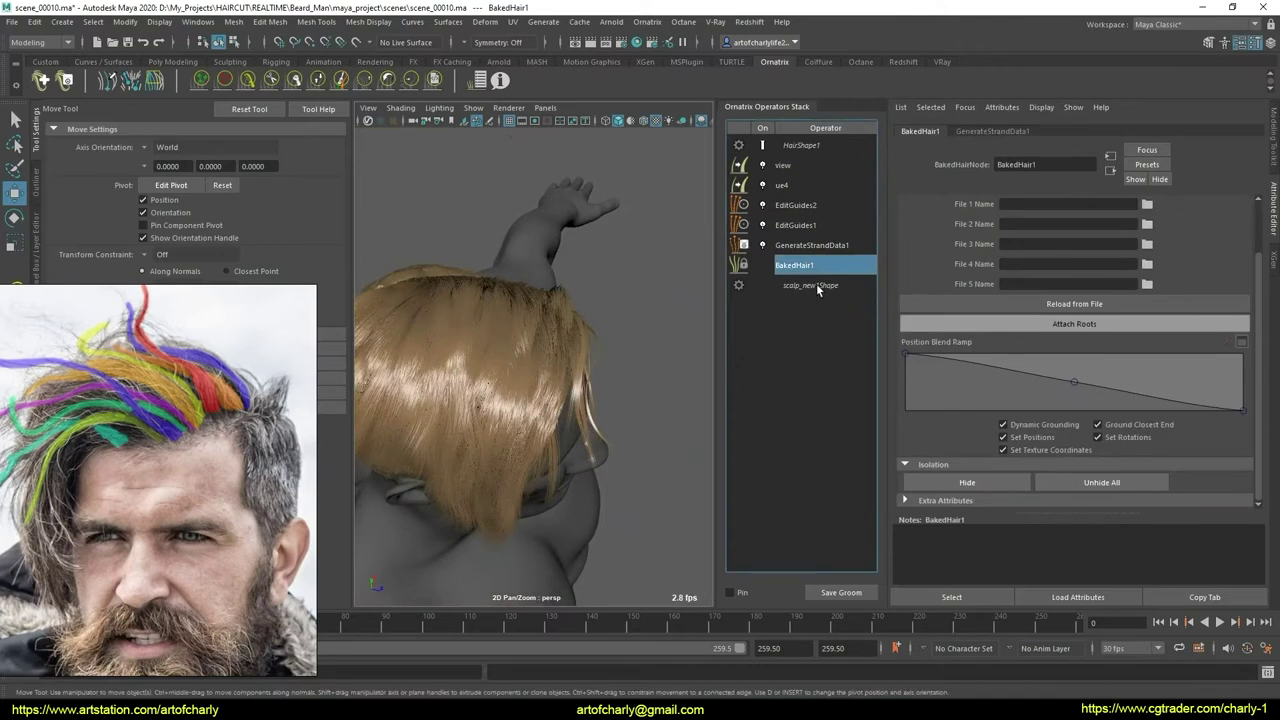
left_click(826, 208)
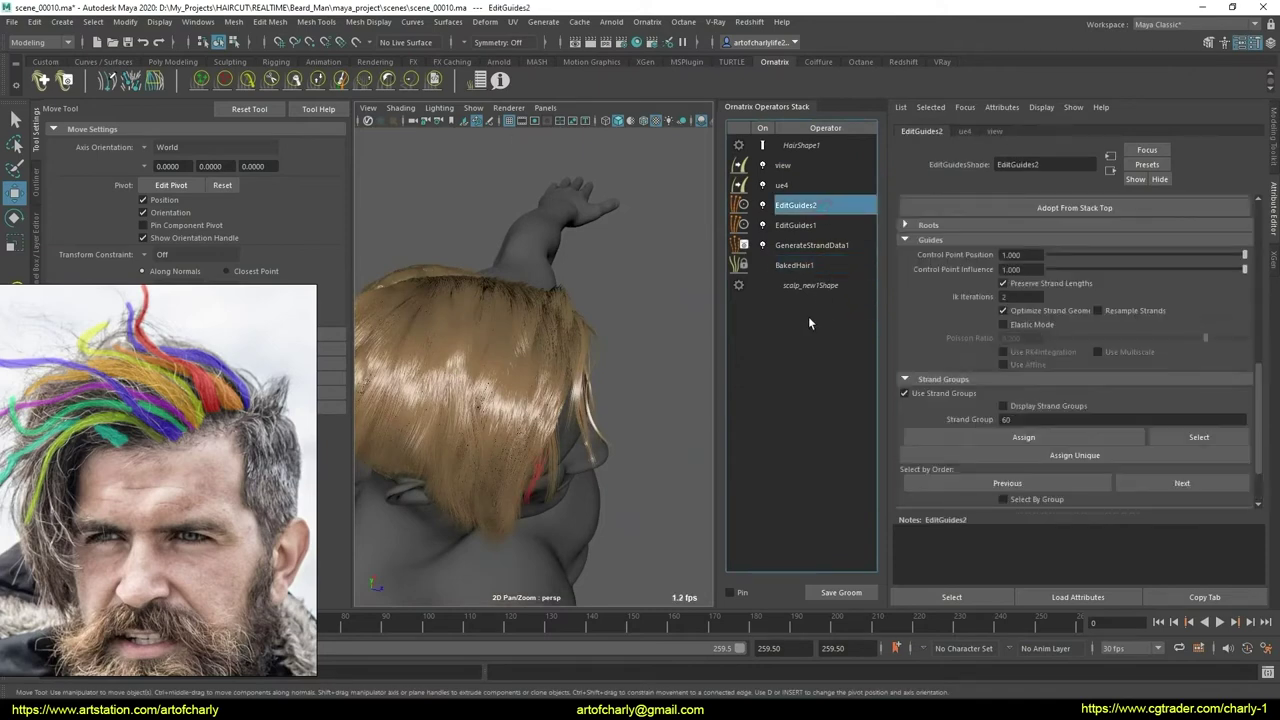
left_click(810, 266)
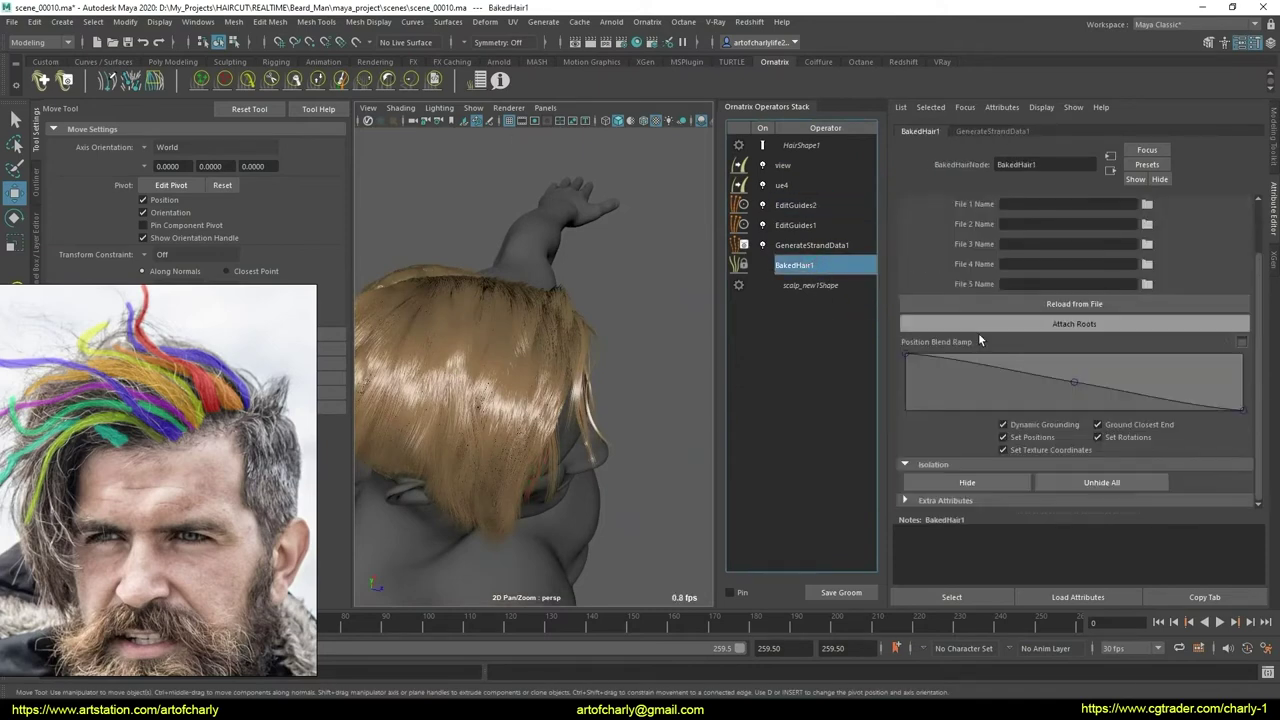
left_click(967, 482)
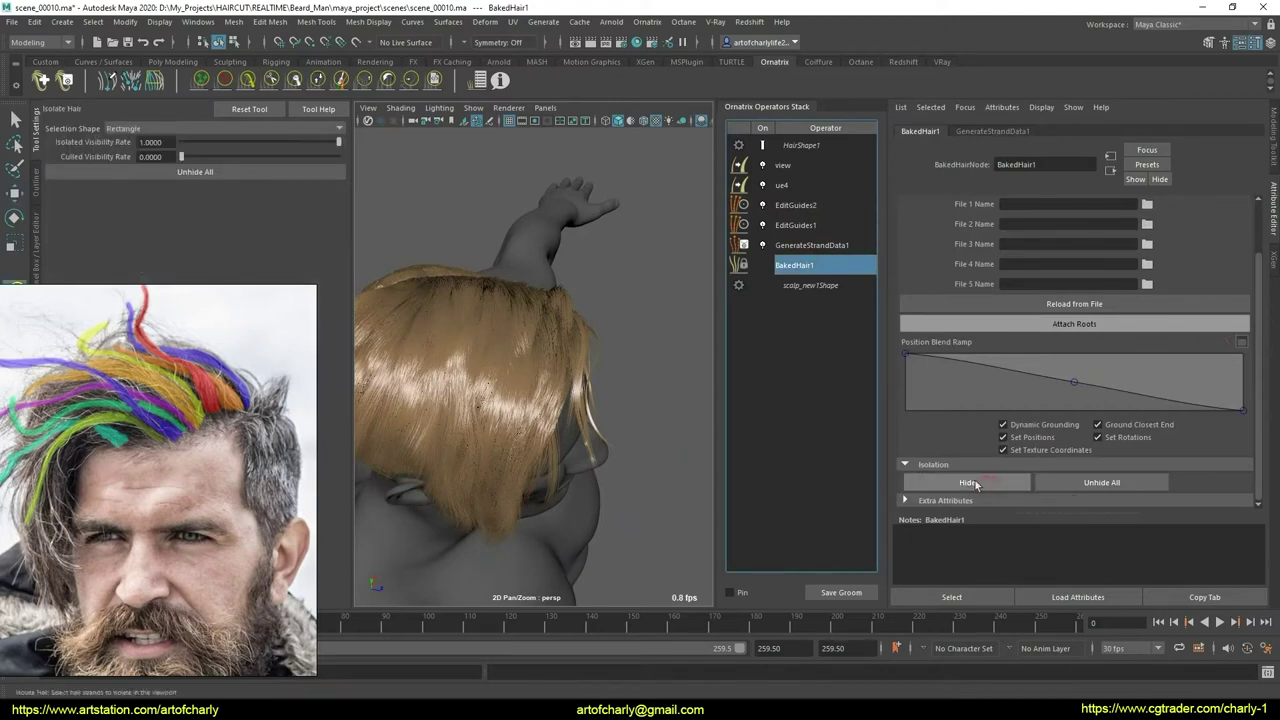
left_click_drag(560, 410, 604, 411, "alt")
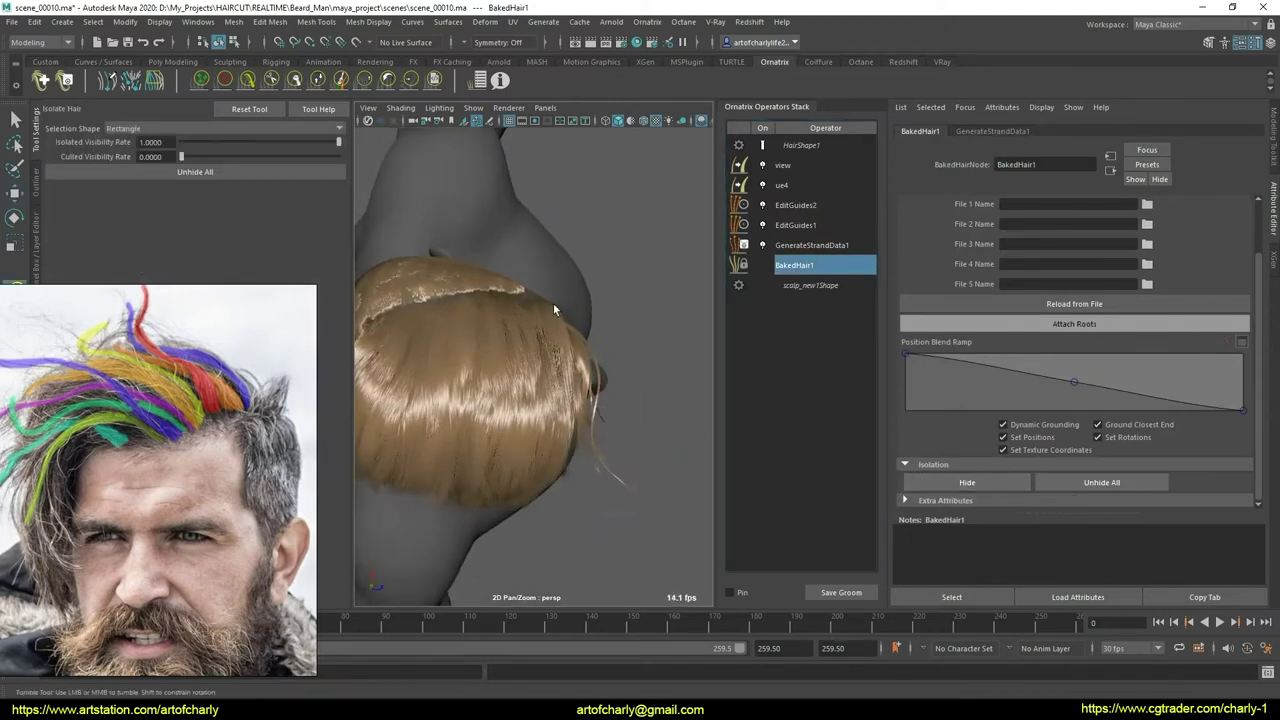
left_click_drag(553, 303, 622, 535)
left_click_drag(660, 436, 578, 352, "alt")
- Enable group-based guide selection in EditGuides2 and select two side guide strands
left_click(800, 205)
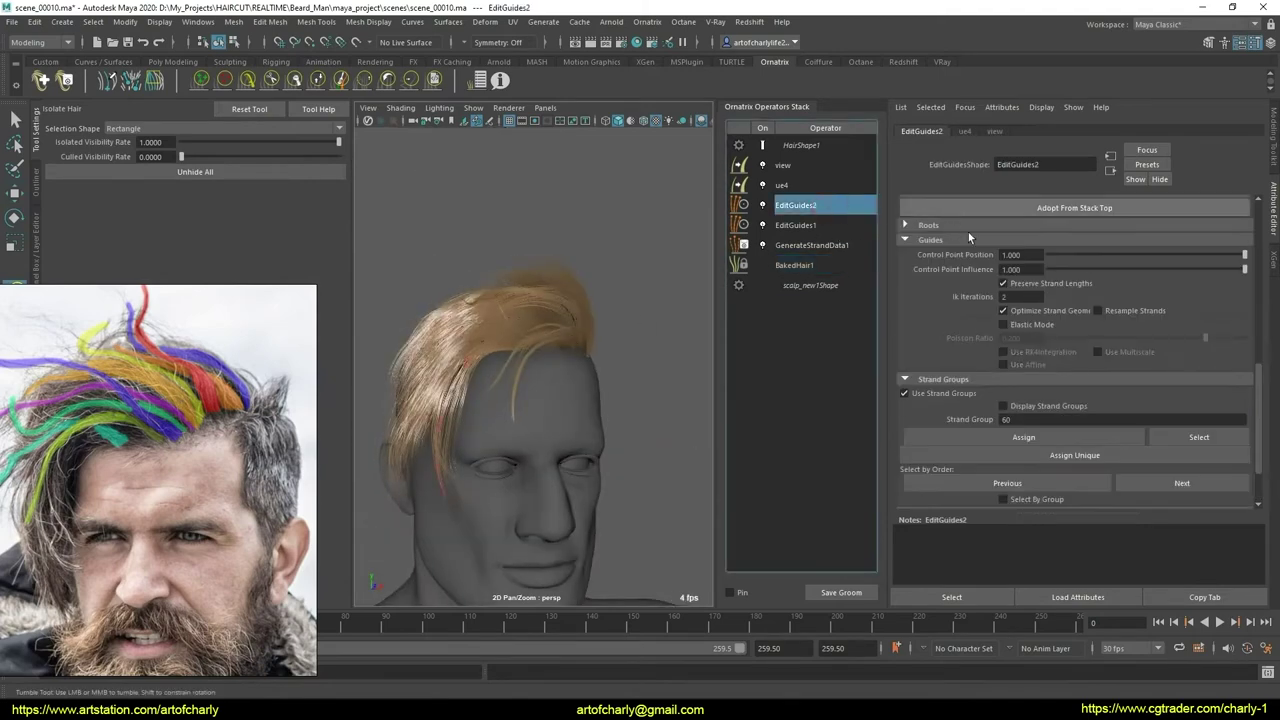
left_click(1010, 222)
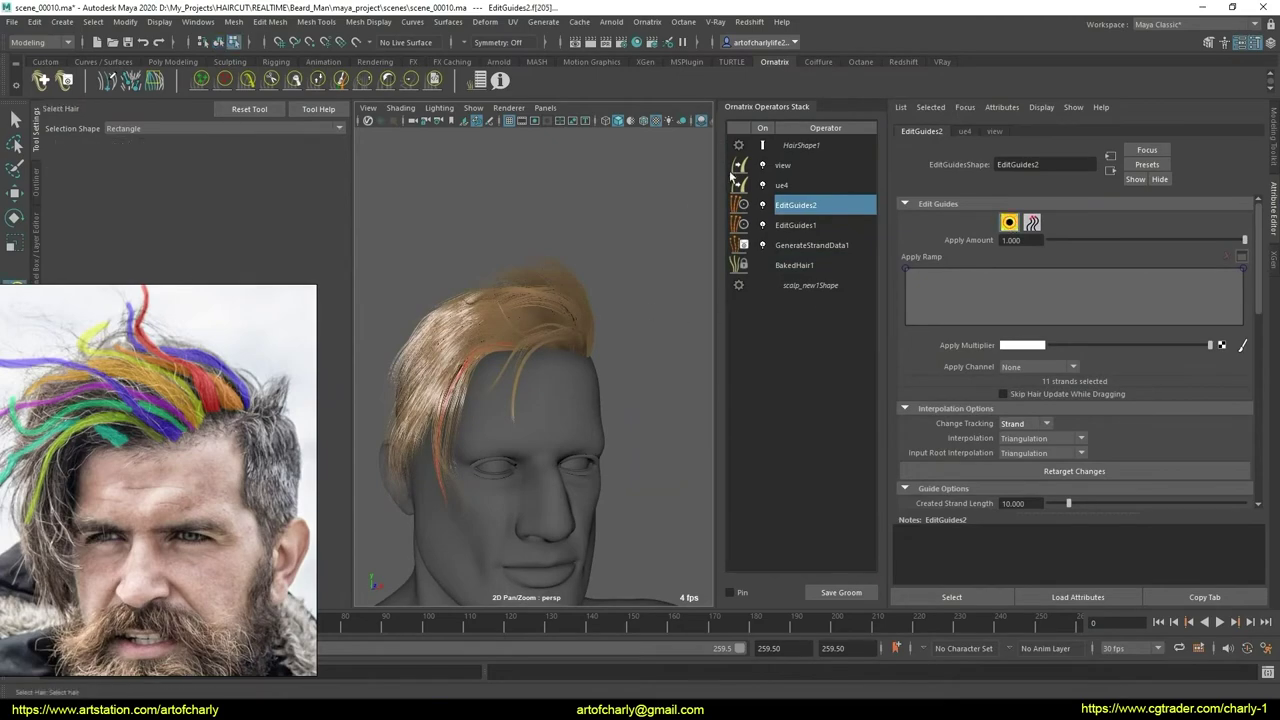
left_click_drag(640, 345, 618, 339, "alt")
scroll(618, 339, "up", 5)
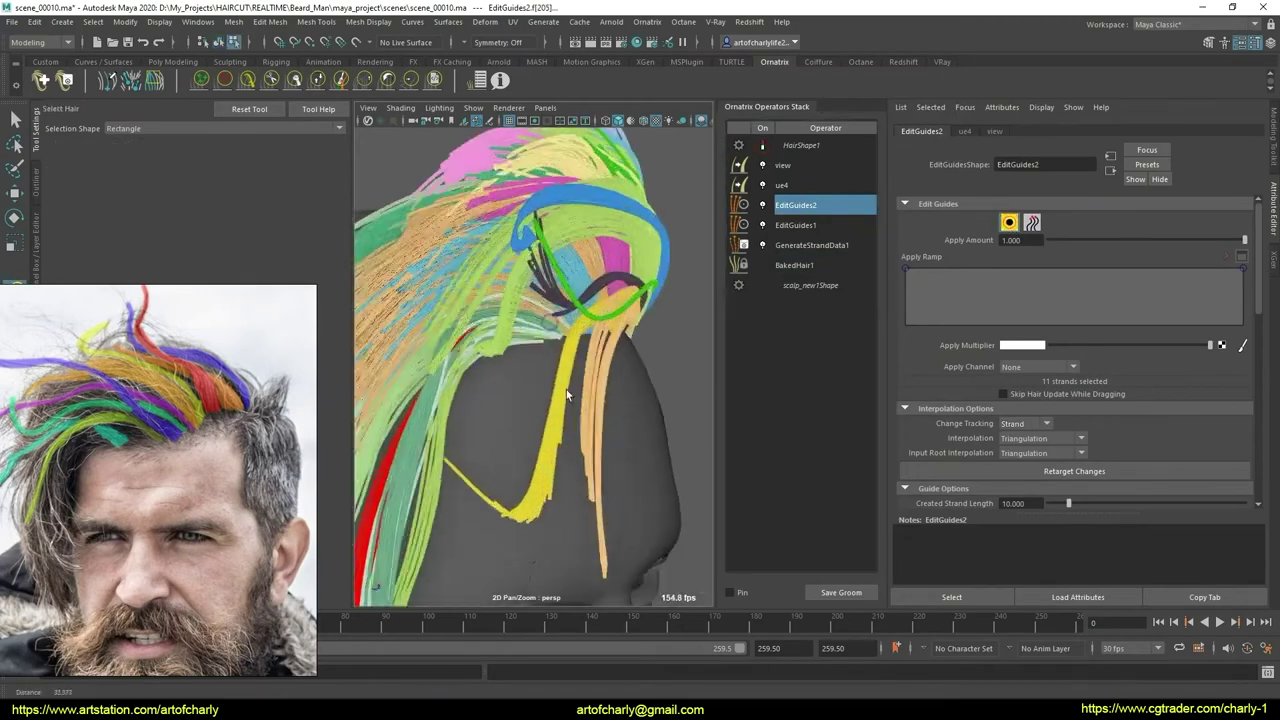
left_click_drag(566, 389, 590, 420, "alt")
middle_click_drag(590, 420, 590, 430, "alt")
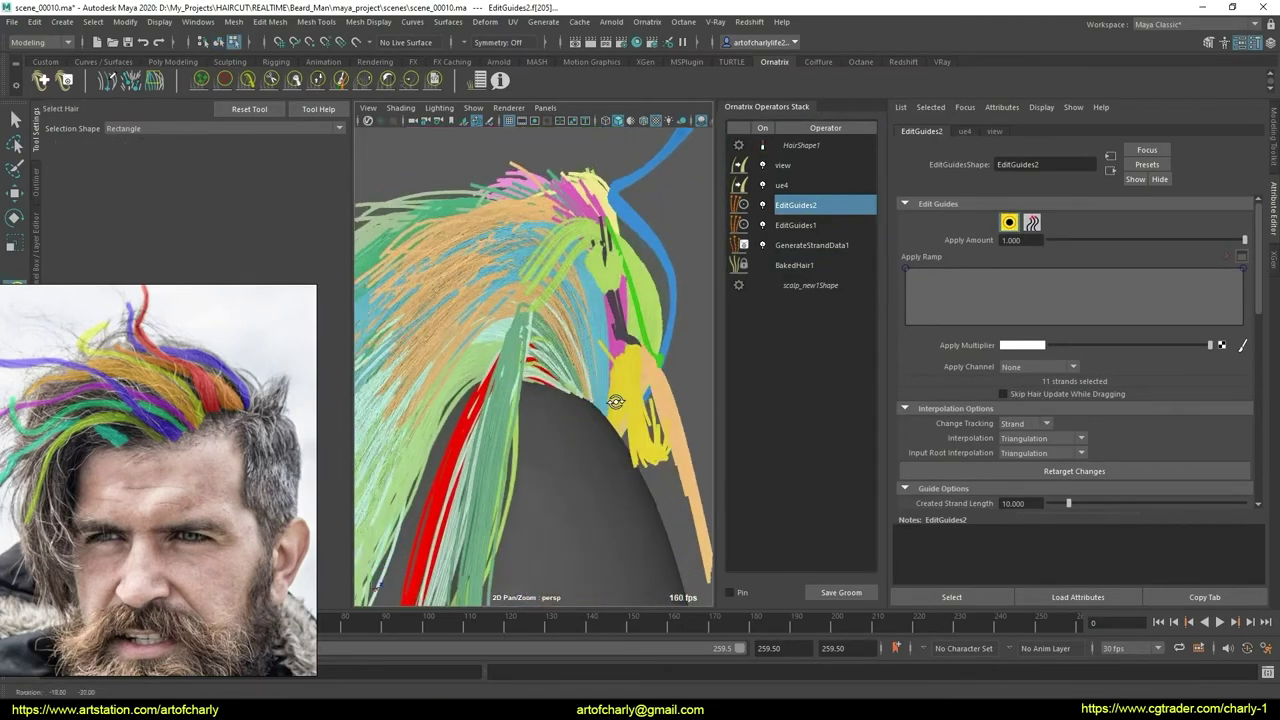
left_click_drag(590, 430, 600, 434, "alt")
scroll(600, 434, "up", 5)
scroll(552, 433, "down", 3)
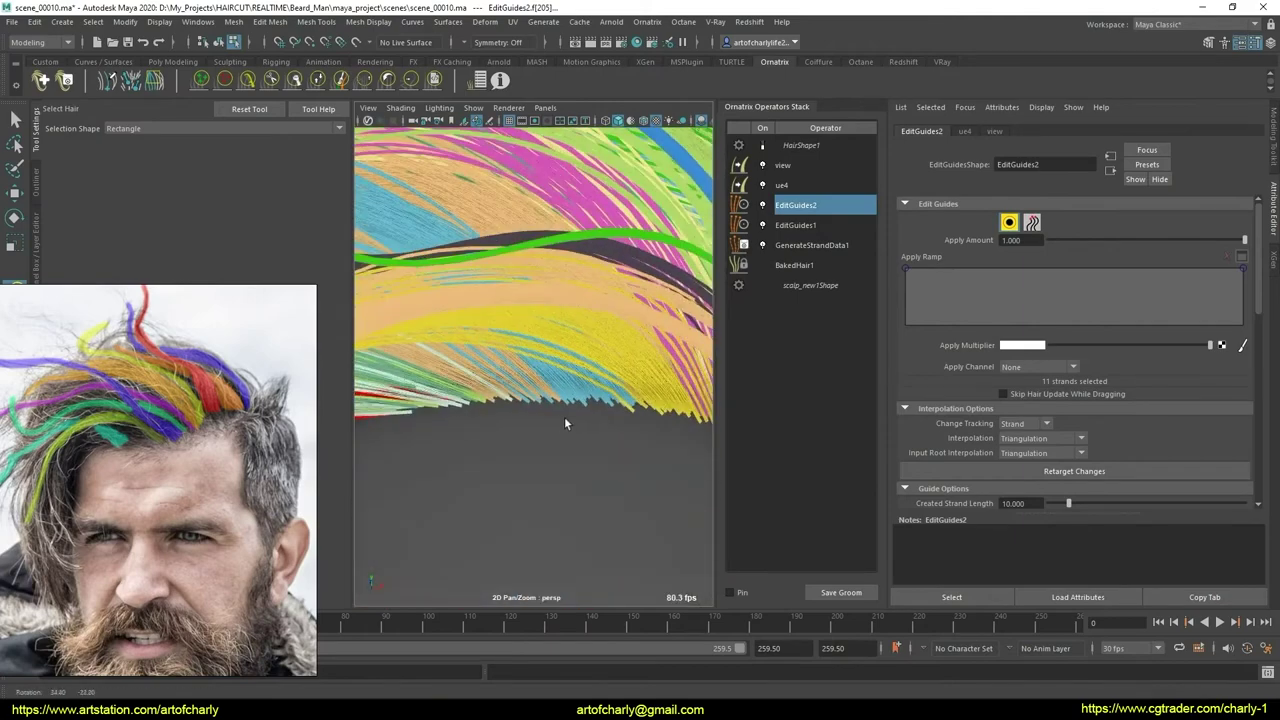
left_click(584, 393)
- Reframe the selected strands and activate the Ornatrix Comb Brush
scroll(1044, 430, "down", 10)
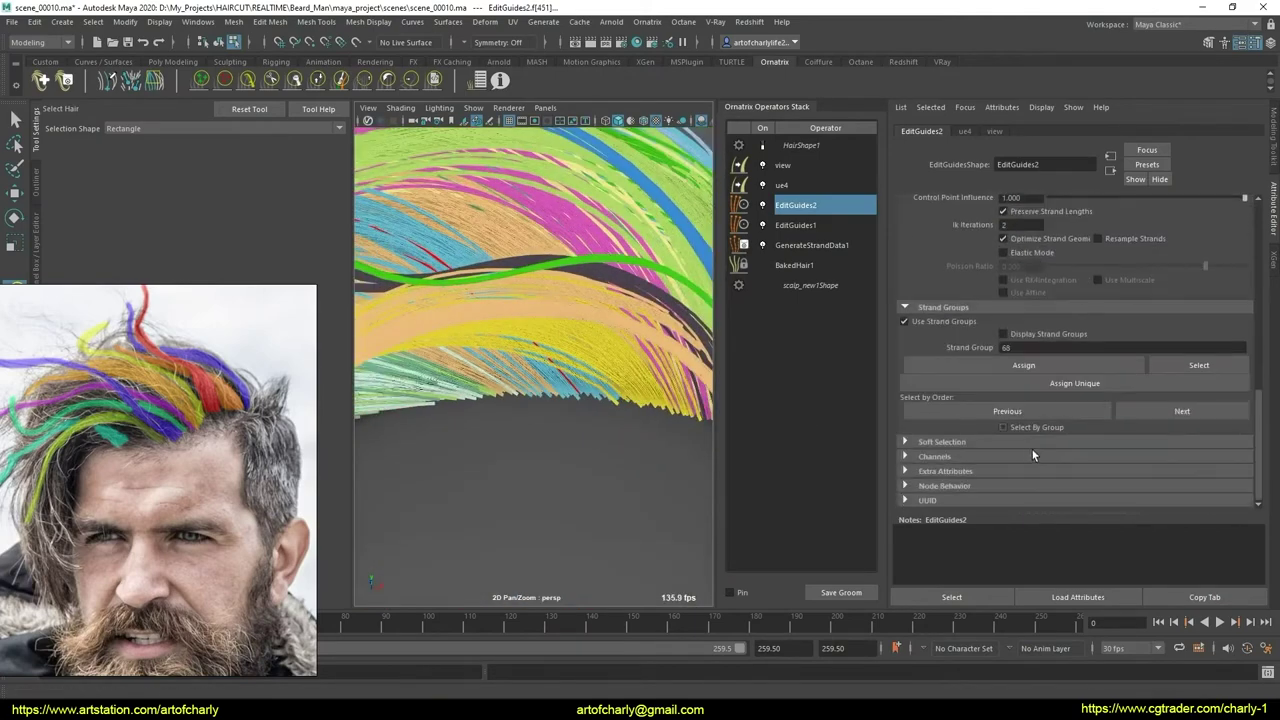
mouse_move(573, 363)
left_mouse_down("alt")
mouse_move(486, 334)
mouse_move(632, 445)
mouse_move(593, 399)
mouse_move(560, 385)
left_mouse_up("alt")
scroll(620, 443, "down", 5)
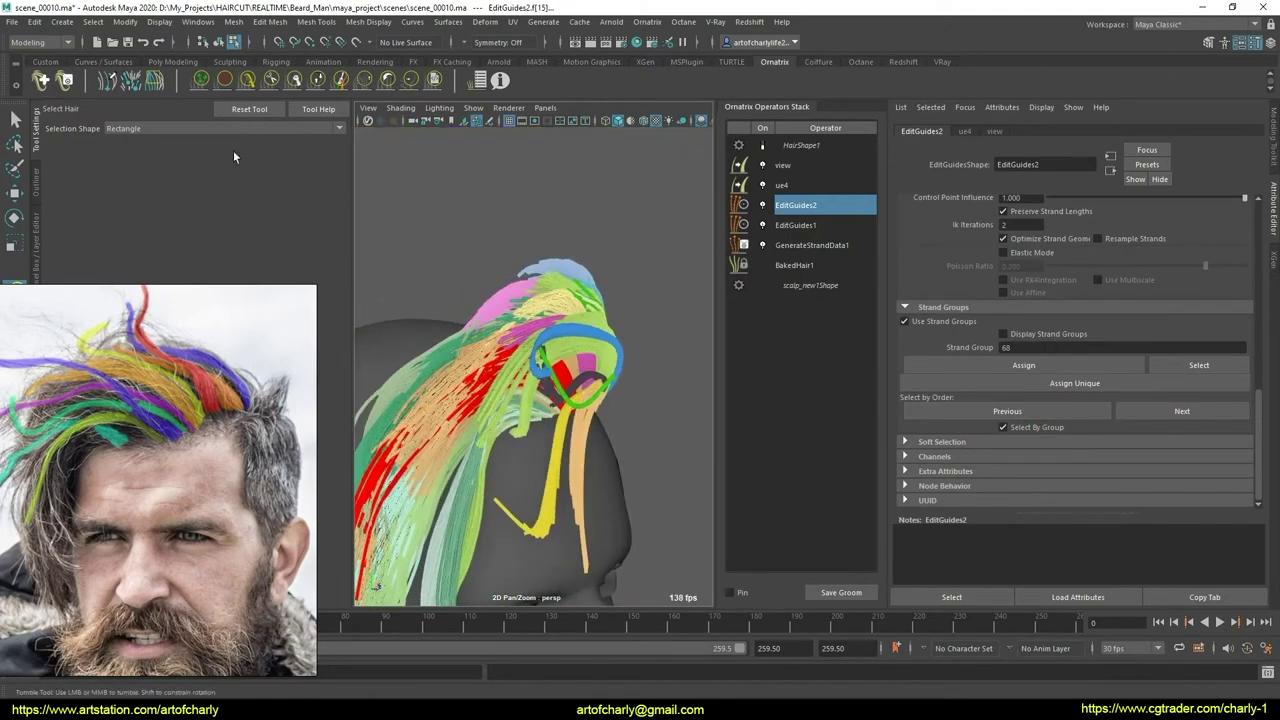
left_click(249, 83)
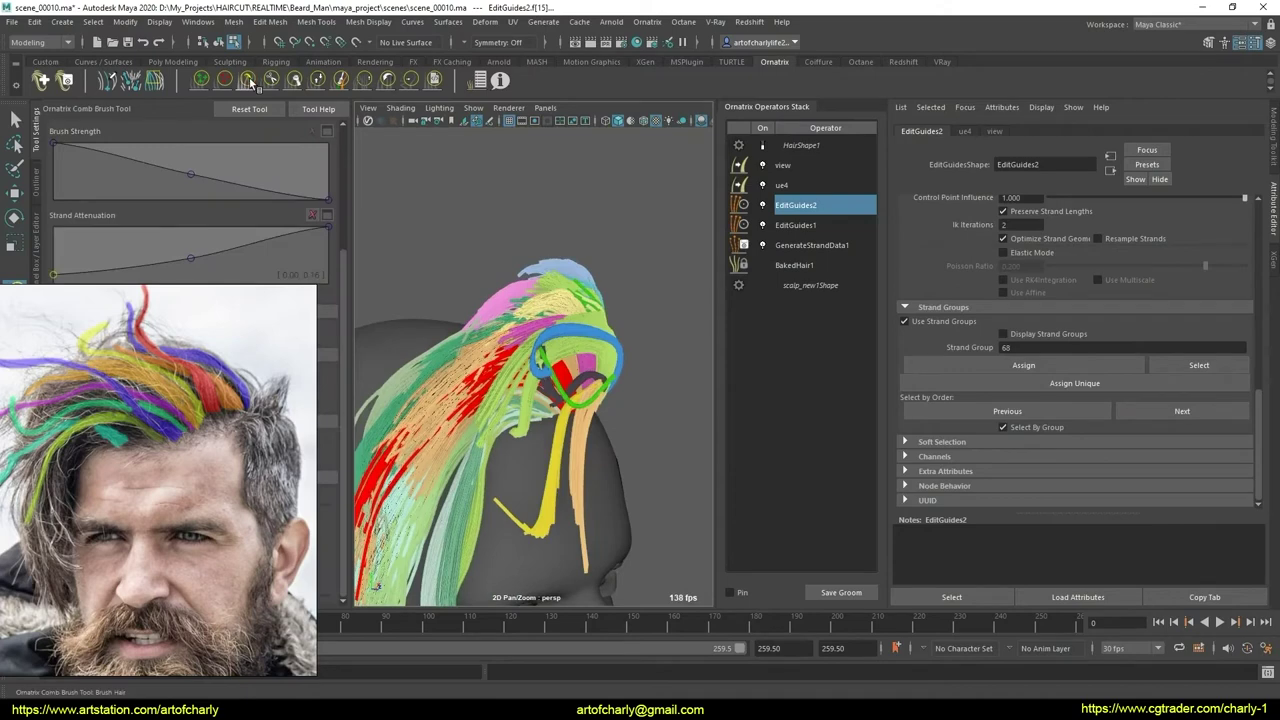
- Comb the selected side guides up and back over the head from several angles
mouse_move(618, 396)
left_mouse_down("alt")
mouse_move(586, 386)
mouse_move(534, 397)
mouse_move(575, 401)
mouse_move(500, 430)
mouse_move(521, 369)
mouse_move(520, 408)
mouse_move(543, 391)
mouse_move(574, 413)
mouse_move(594, 389)
mouse_move(533, 407)
mouse_move(526, 360)
mouse_move(552, 384)
mouse_move(532, 400)
left_mouse_up("alt")
mouse_move(558, 453)
left_mouse_down("alt")
mouse_move(546, 418)
mouse_move(586, 419)
left_mouse_up("alt")
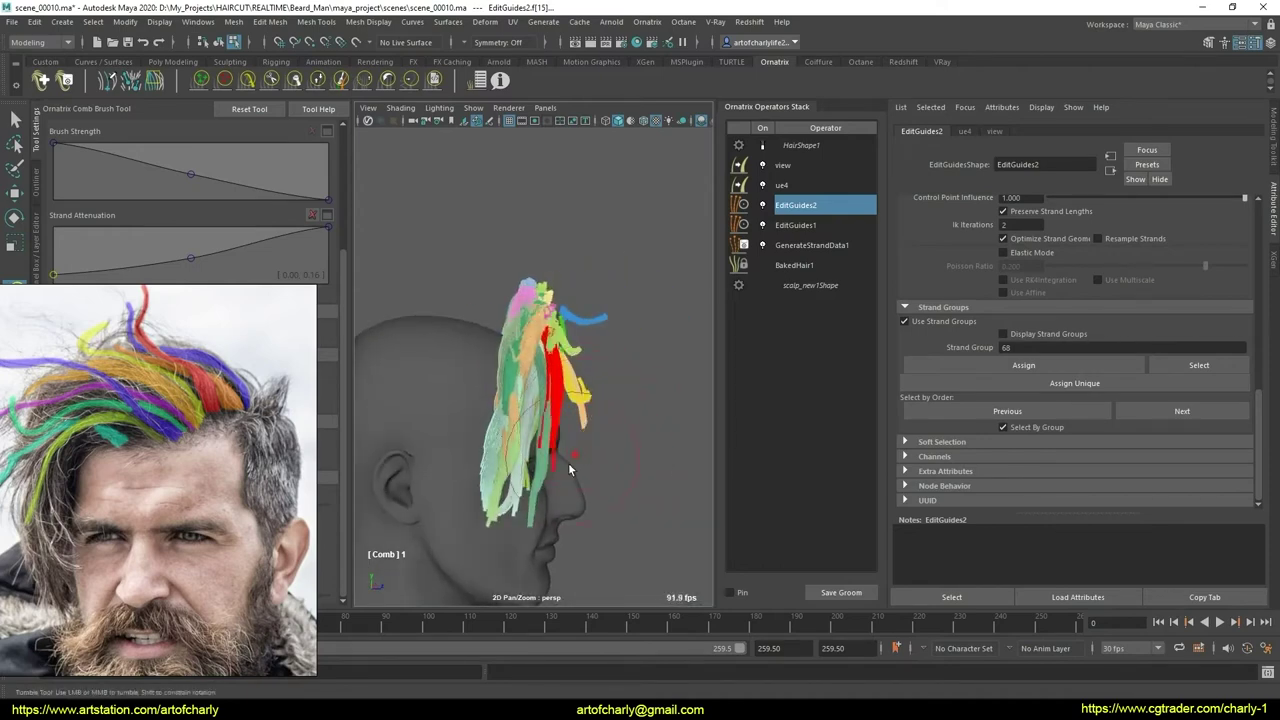
left_click_drag(568, 463, 536, 483, "alt")
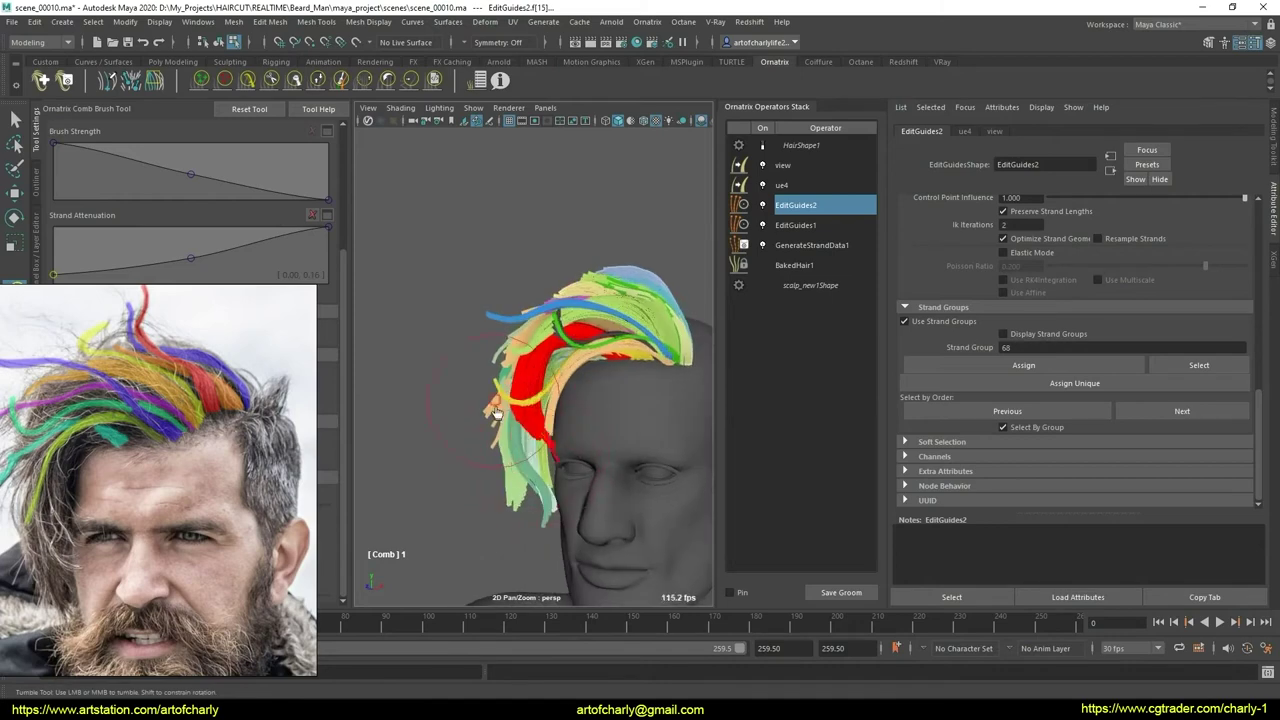
left_click_drag(605, 357, 590, 422, "alt")
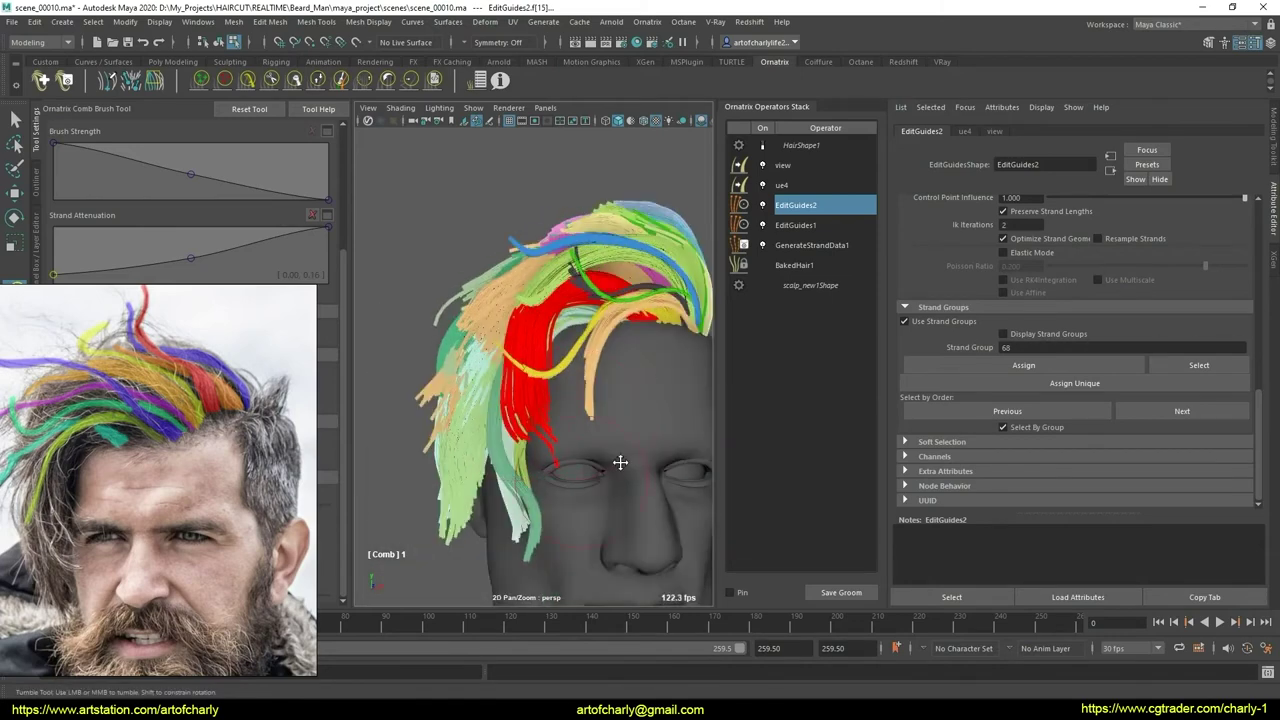
mouse_move(620, 462)
left_mouse_down("alt")
mouse_move(583, 427)
mouse_move(577, 384)
mouse_move(651, 357)
mouse_move(609, 420)
mouse_move(497, 302)
left_mouse_up("alt")
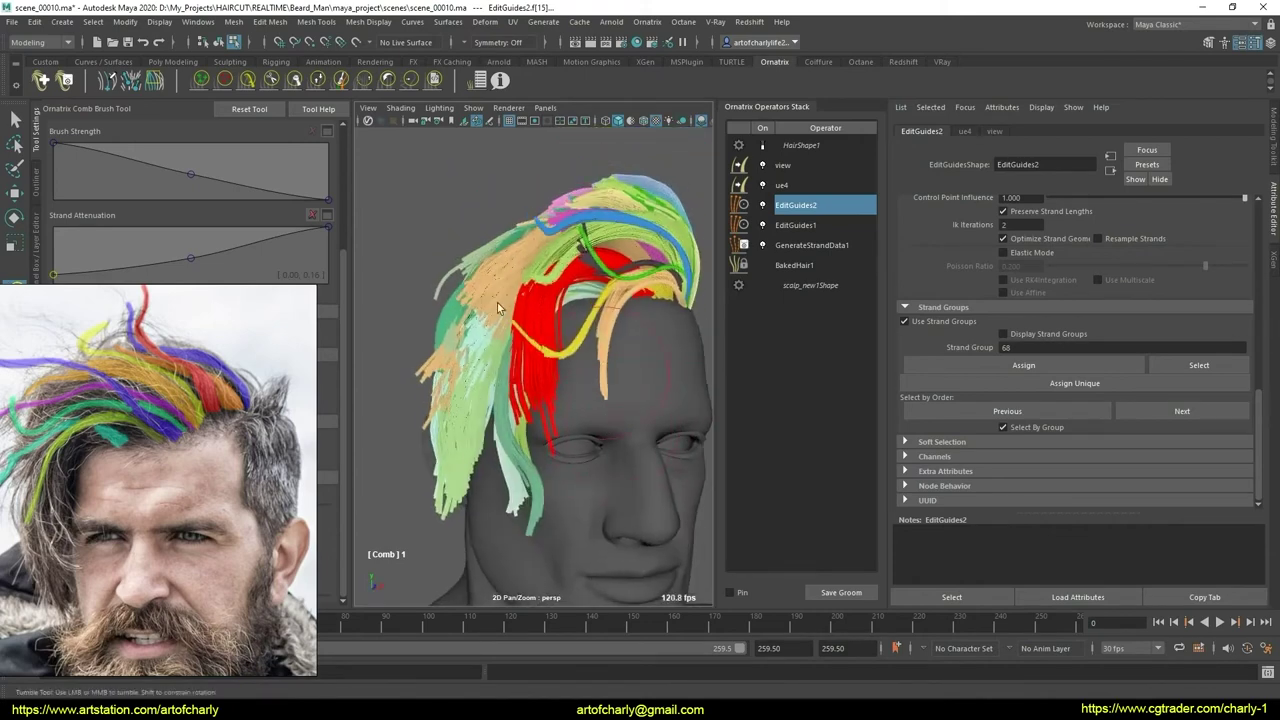
- Smooth the guides, then give the selected strands their own group with Assign Unique
left_click(410, 79)
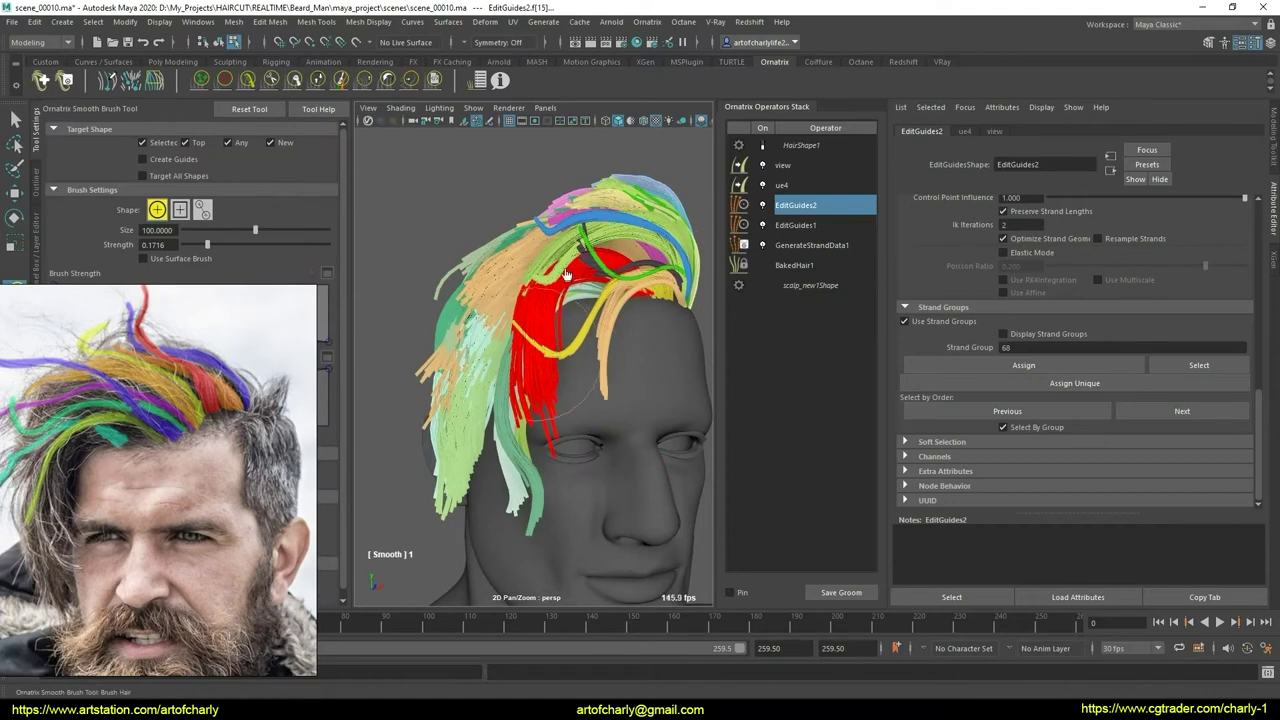
scroll(585, 432, "up", 3)
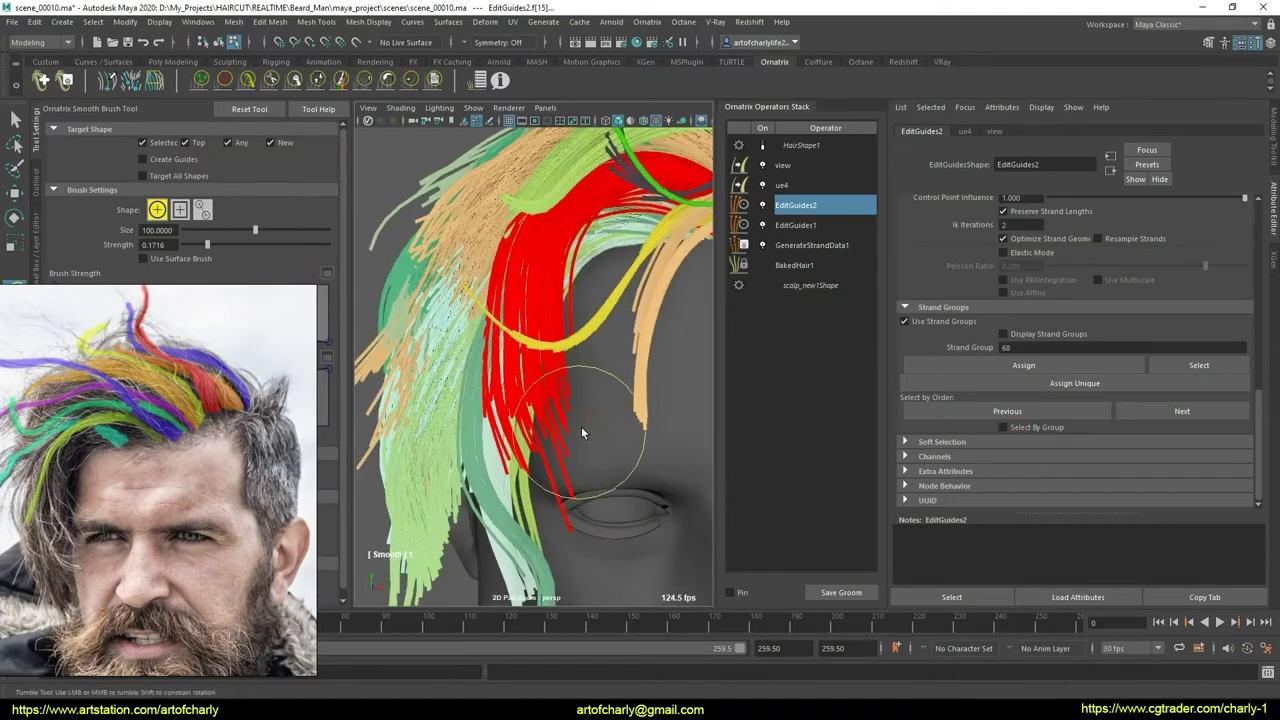
mouse_move(579, 403)
left_mouse_down("alt")
mouse_move(564, 420)
mouse_move(514, 377)
mouse_move(634, 391)
mouse_move(578, 405)
mouse_move(576, 420)
mouse_move(600, 431)
mouse_move(560, 412)
mouse_move(597, 352)
mouse_move(610, 410)
mouse_move(573, 437)
left_mouse_up("alt")
key("q")
scroll(576, 422, "up", 3)
scroll(616, 437, "up", 2)
scroll(603, 380, "up", 2)
scroll(605, 390, "up", 2)
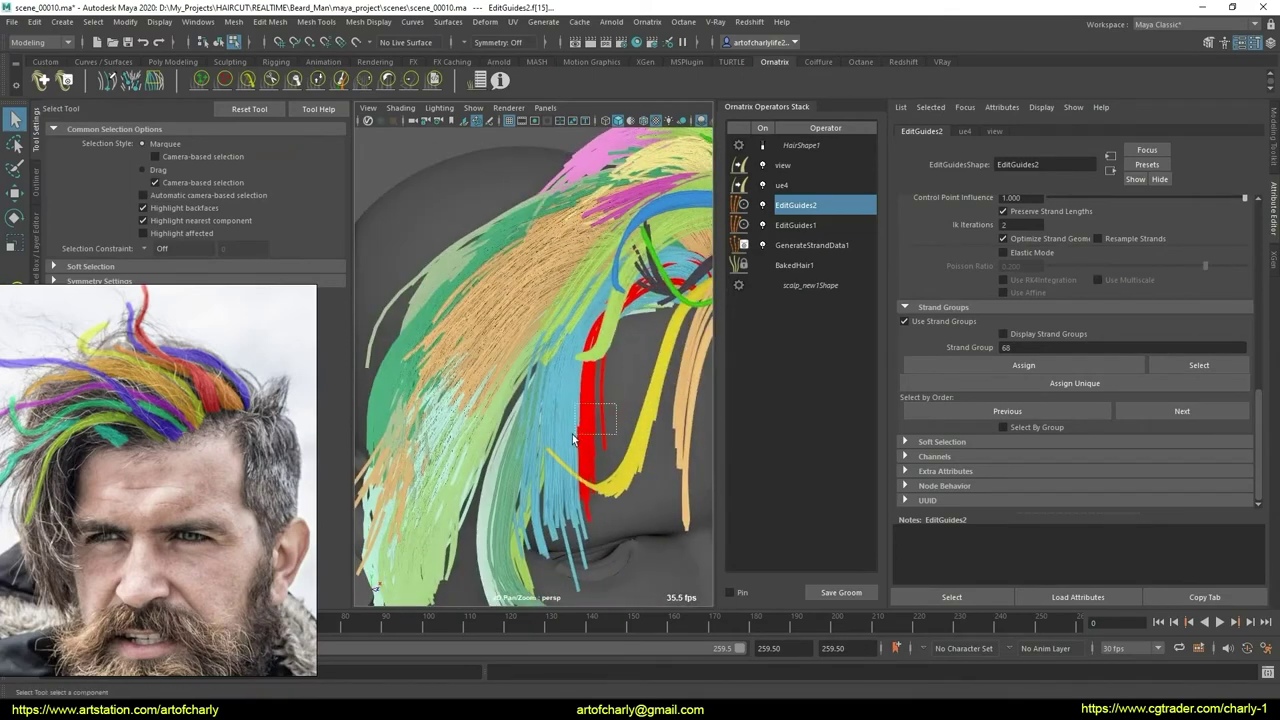
scroll(581, 405, "down", 5)
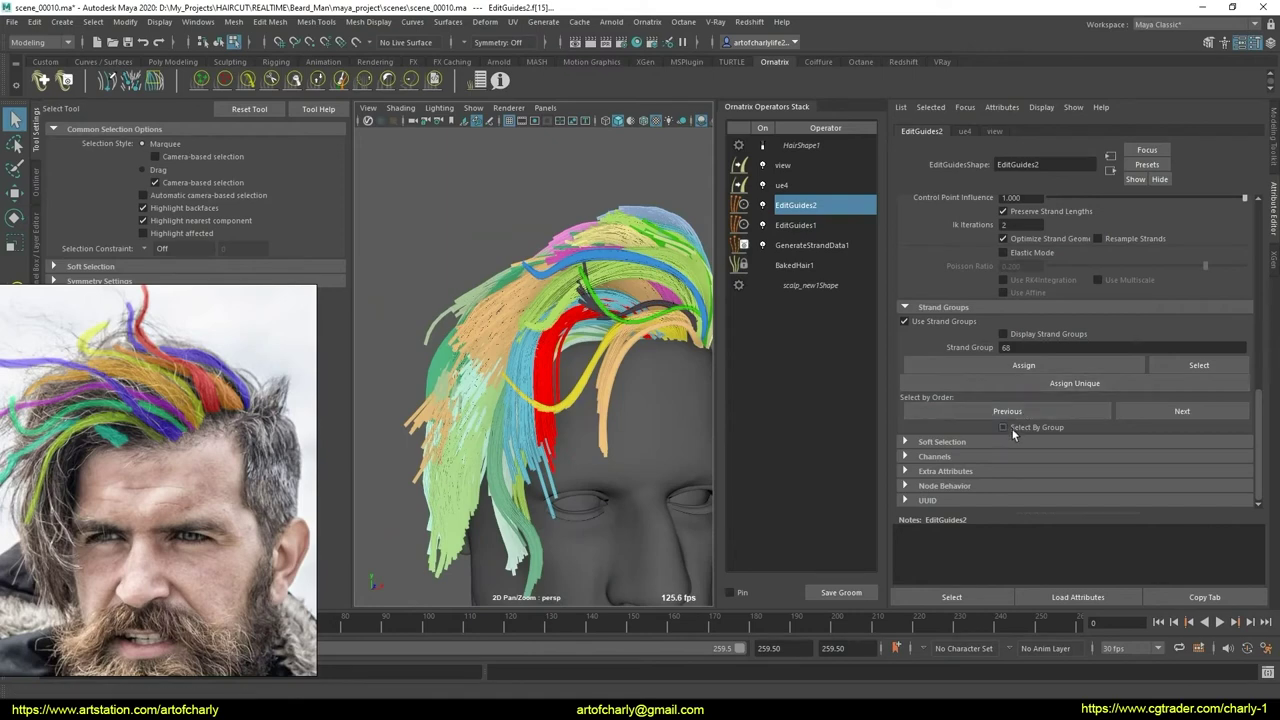
left_click(1080, 387)
- Return to the Comb Brush and untick Elastic Mode
left_click(247, 80)
left_click_drag(600, 300, 590, 339, "alt")
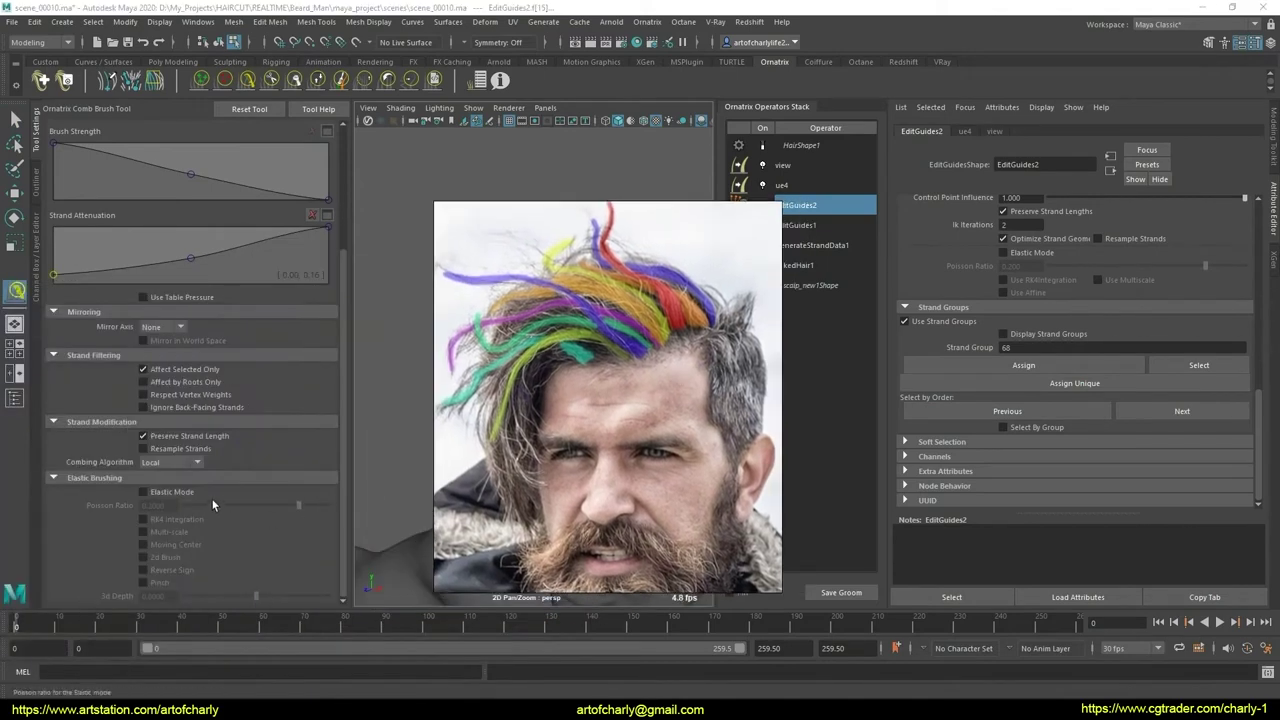
left_click_drag(520, 360, 603, 364, "alt")
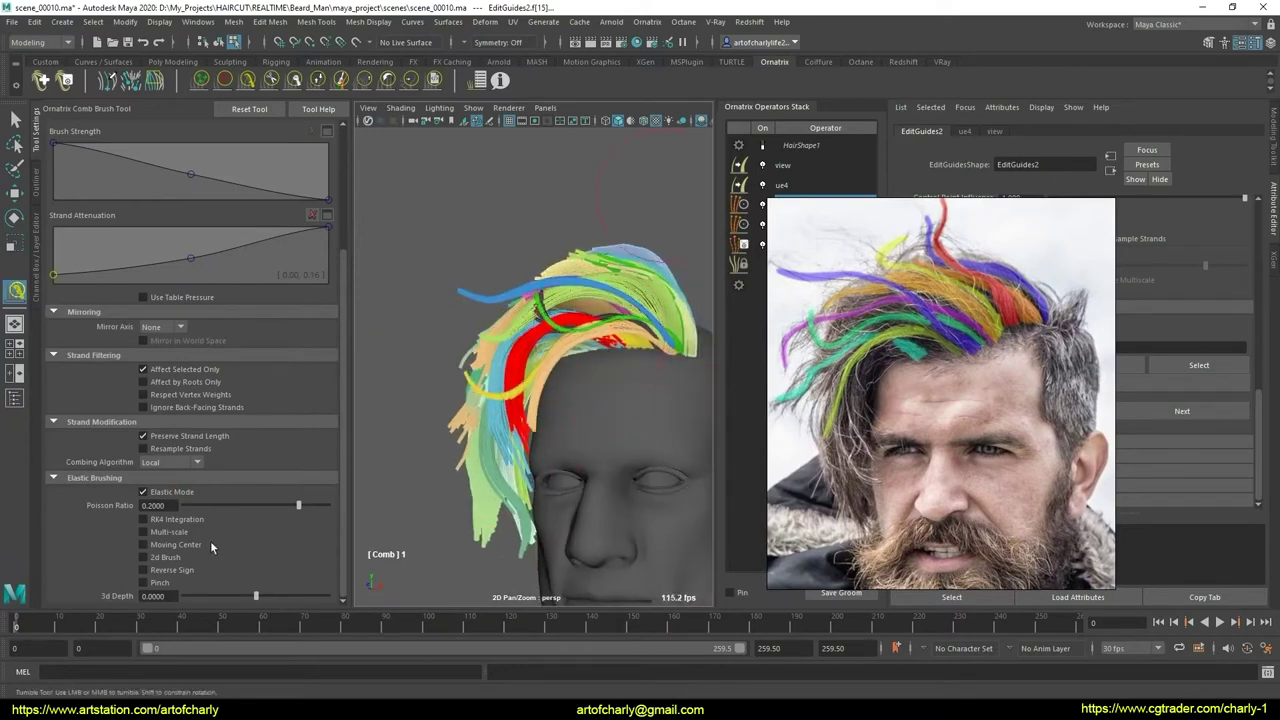
left_click(143, 492)
mouse_move(605, 360)
left_mouse_down("alt")
mouse_move(630, 355)
mouse_move(634, 410)
mouse_move(596, 428)
mouse_move(568, 375)
mouse_move(536, 352)
mouse_move(594, 404)
mouse_move(611, 401)
left_mouse_up("alt")
scroll(634, 410, "up", 3)
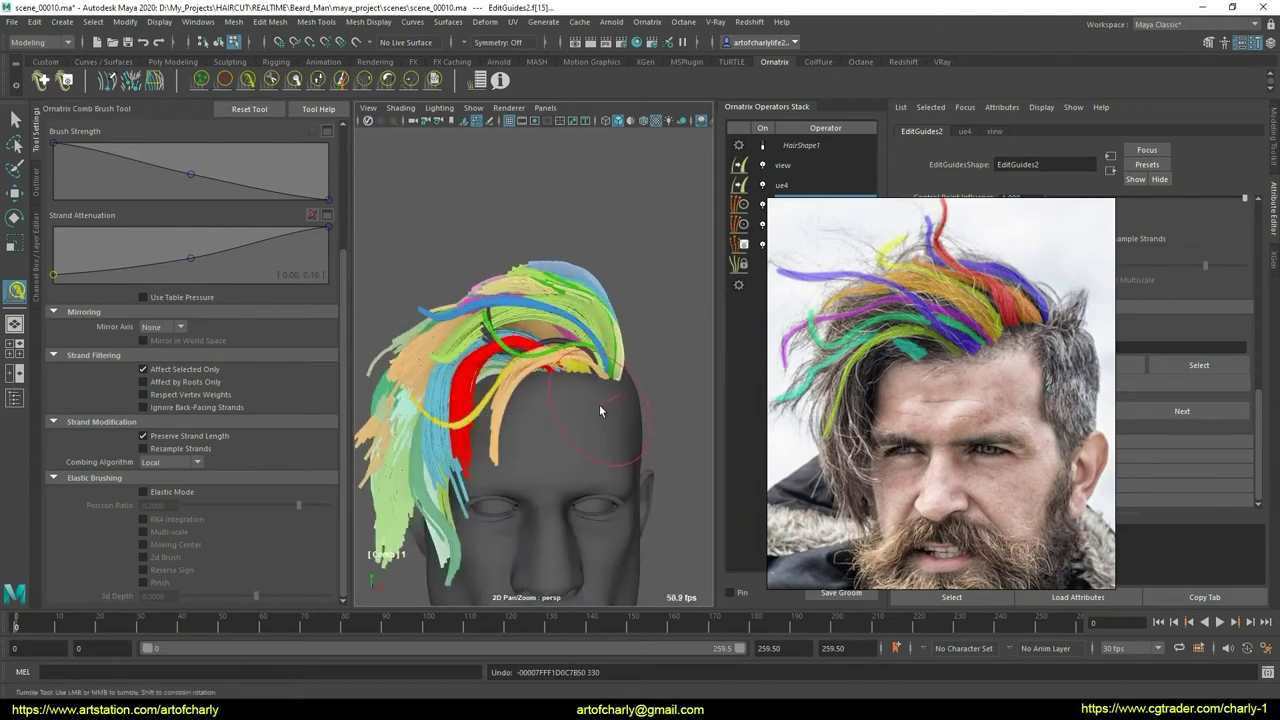
scroll(585, 395, "up", 3)
- Comb the red side strands so they follow the curve of the head
middle_click_drag(571, 387, 571, 423, "alt")
left_click_drag(571, 424, 560, 451, "alt")
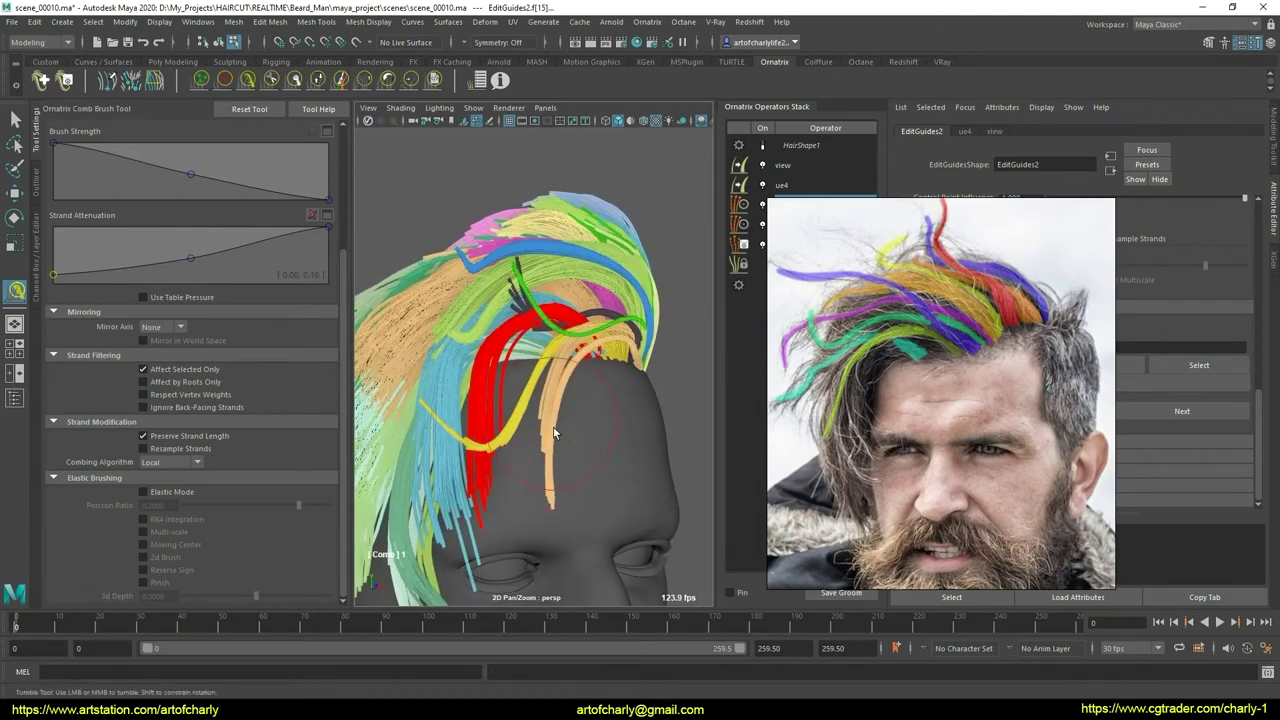
mouse_move(575, 404)
left_mouse_down("alt")
mouse_move(529, 417)
mouse_move(509, 380)
mouse_move(444, 334)
left_mouse_up("alt")
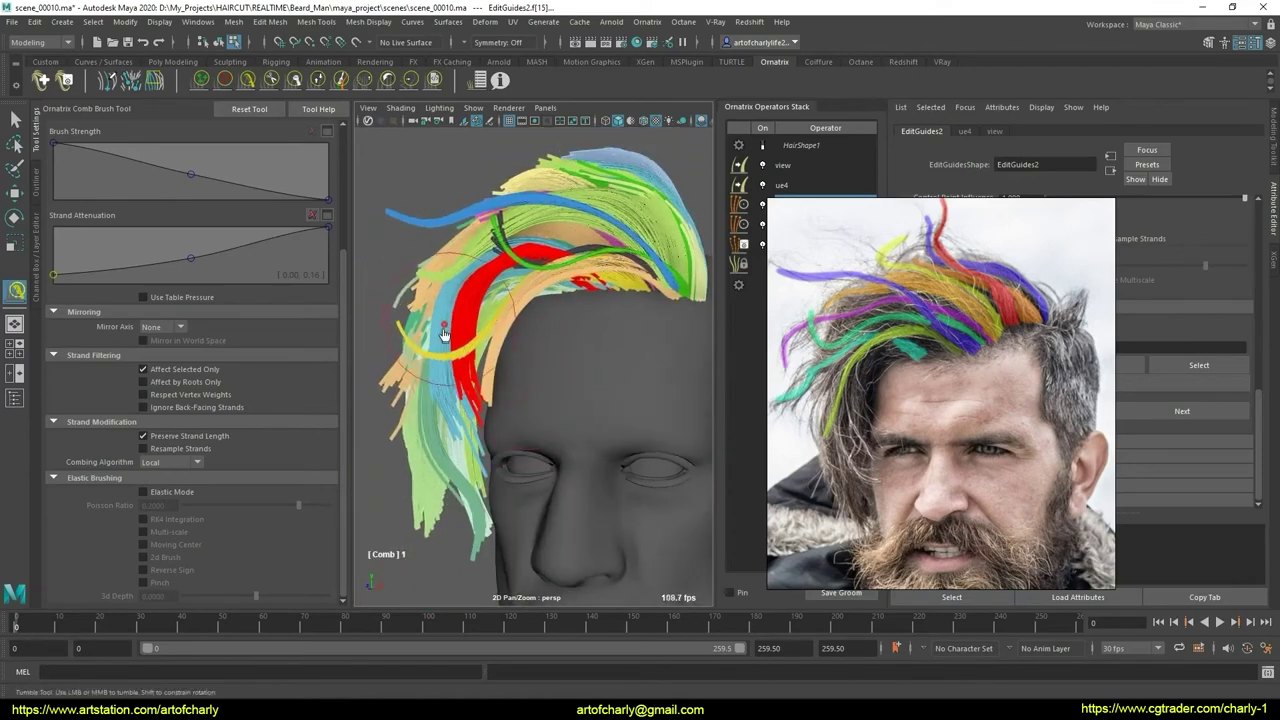
mouse_move(470, 293)
left_mouse_down("alt")
mouse_move(590, 348)
mouse_move(505, 310)
mouse_move(525, 297)
mouse_move(521, 352)
mouse_move(580, 465)
mouse_move(592, 346)
left_mouse_up("alt")
left_click_drag(587, 411, 464, 380, "alt")
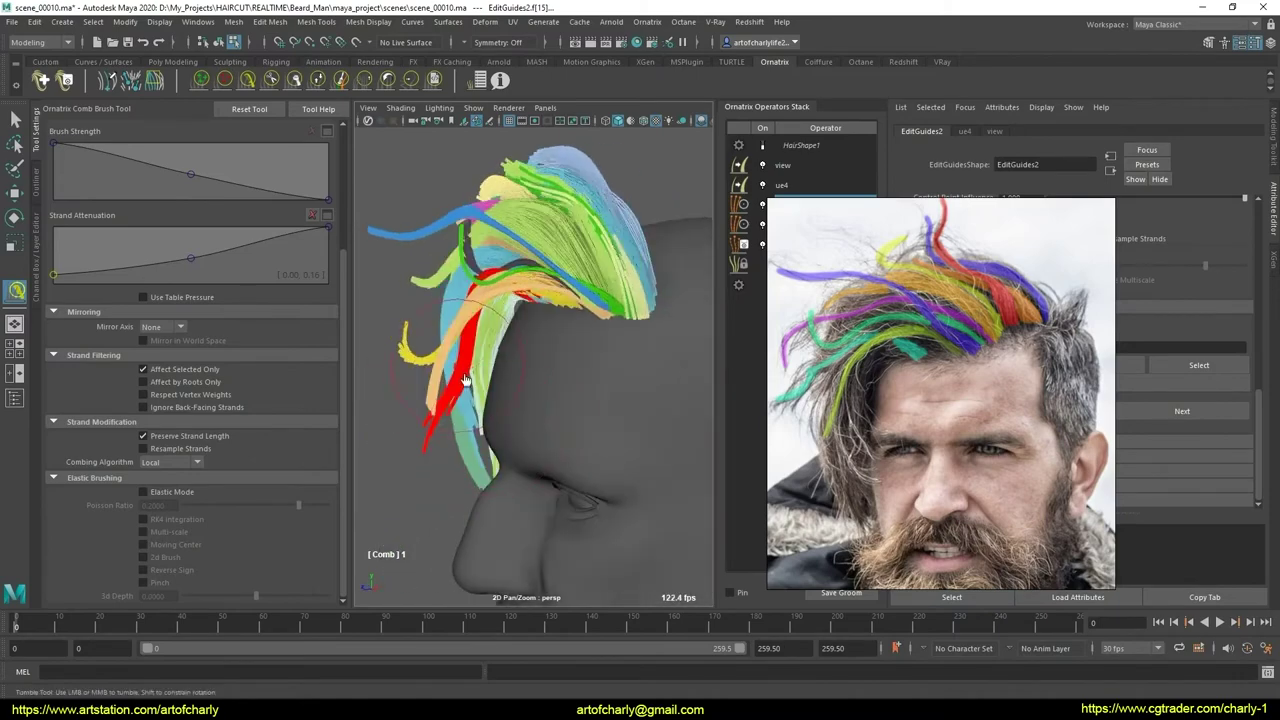
mouse_move(535, 325)
left_mouse_down("alt")
mouse_move(595, 356)
mouse_move(623, 354)
mouse_move(535, 369)
mouse_move(533, 340)
mouse_move(502, 351)
mouse_move(477, 416)
mouse_move(554, 360)
mouse_move(504, 380)
left_mouse_up("alt")
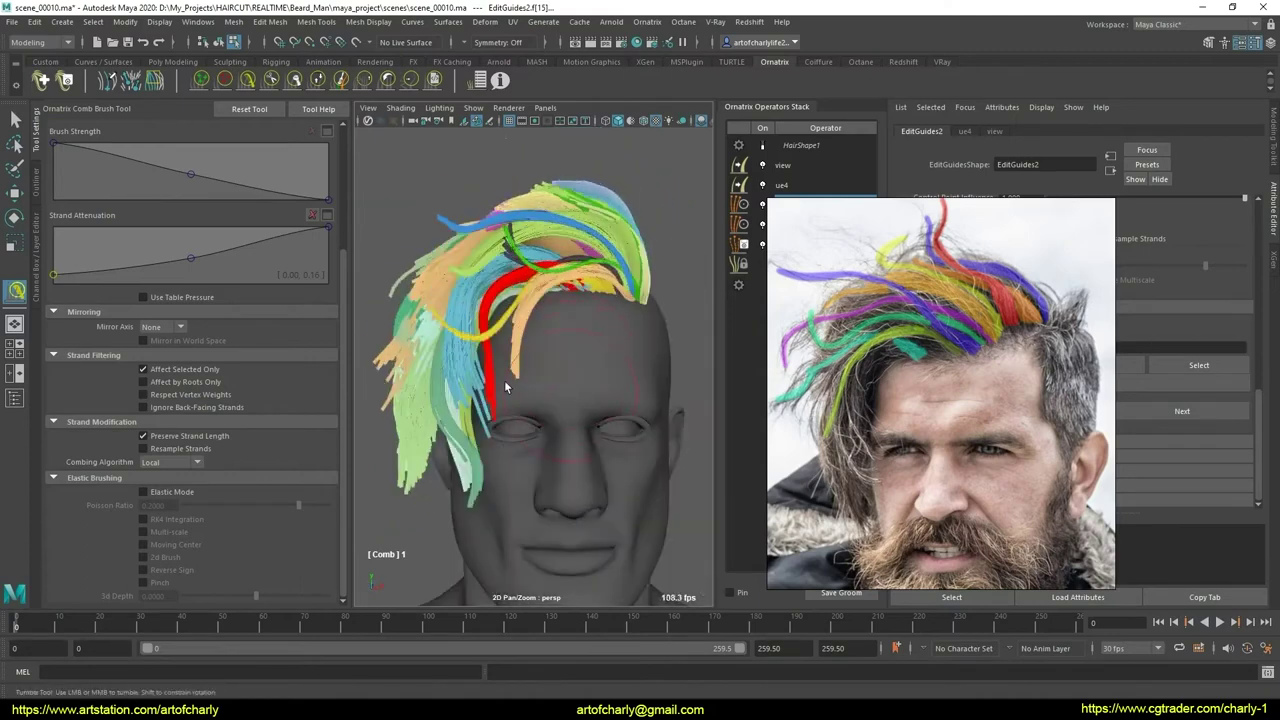
key("1")
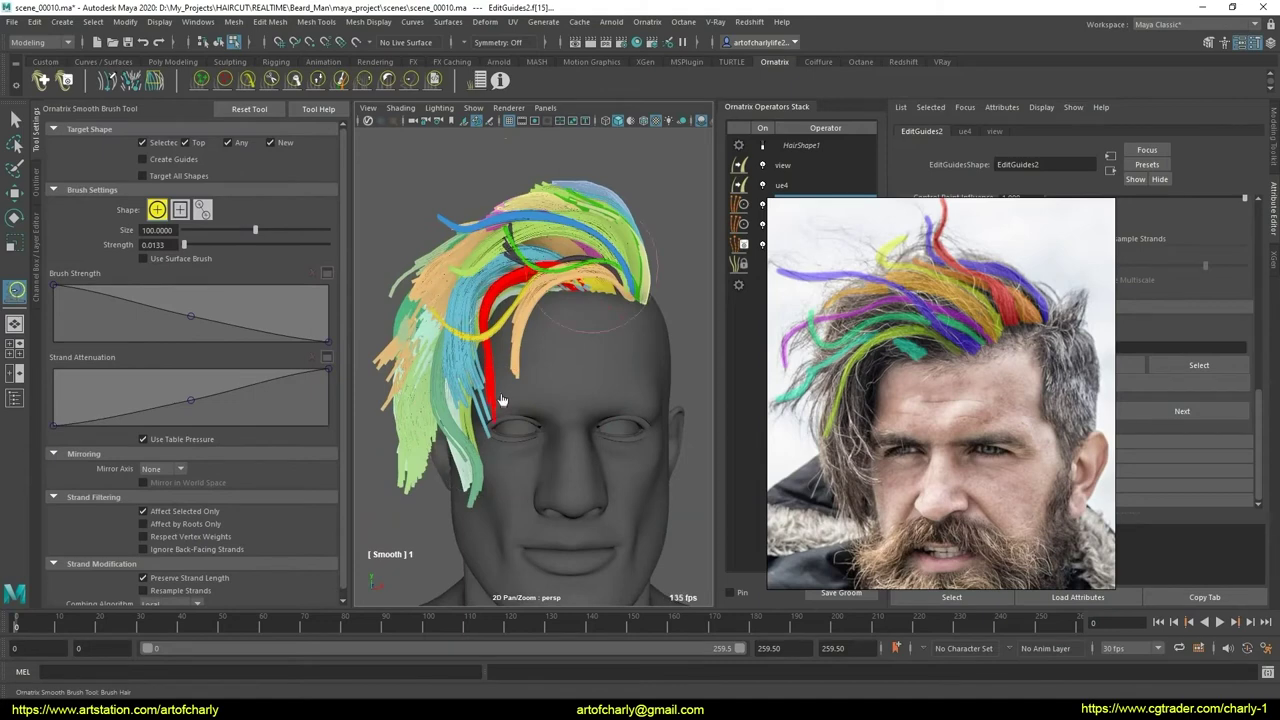
- Preview the groom as rendered hair via HairShape1, then return to the coloured guides
left_click(763, 147)
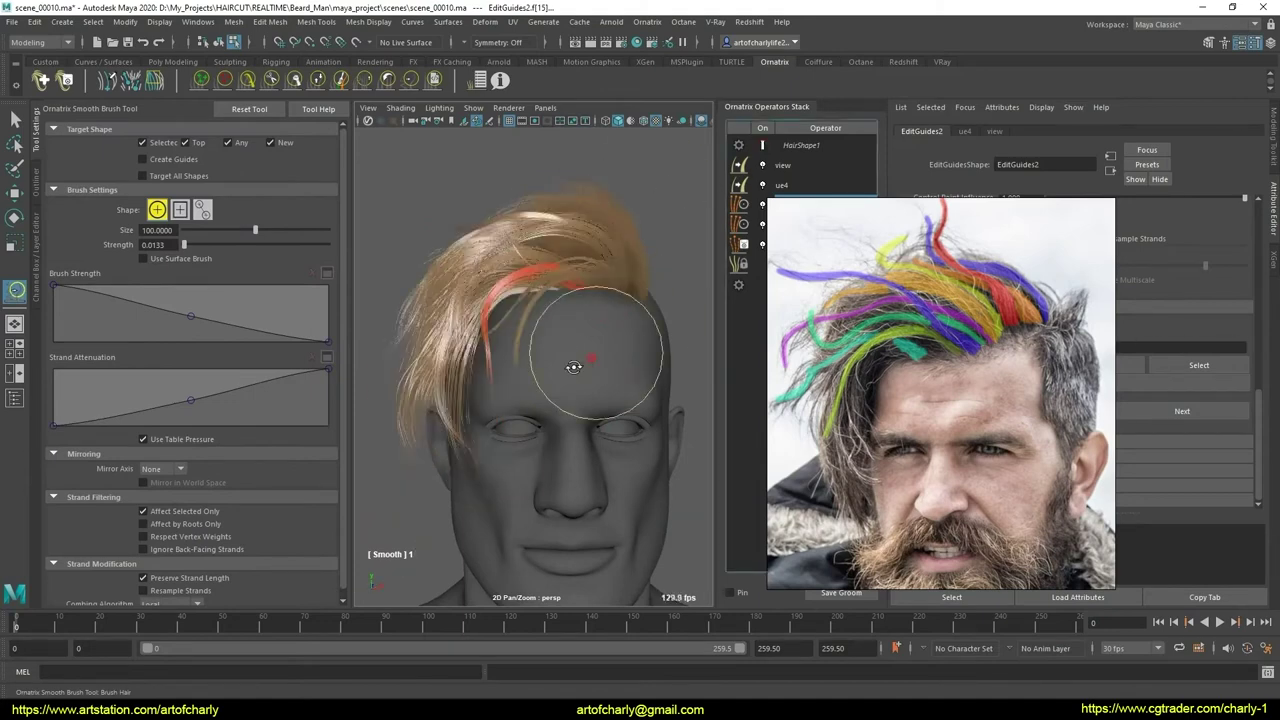
left_click_drag(586, 357, 562, 365, "alt")
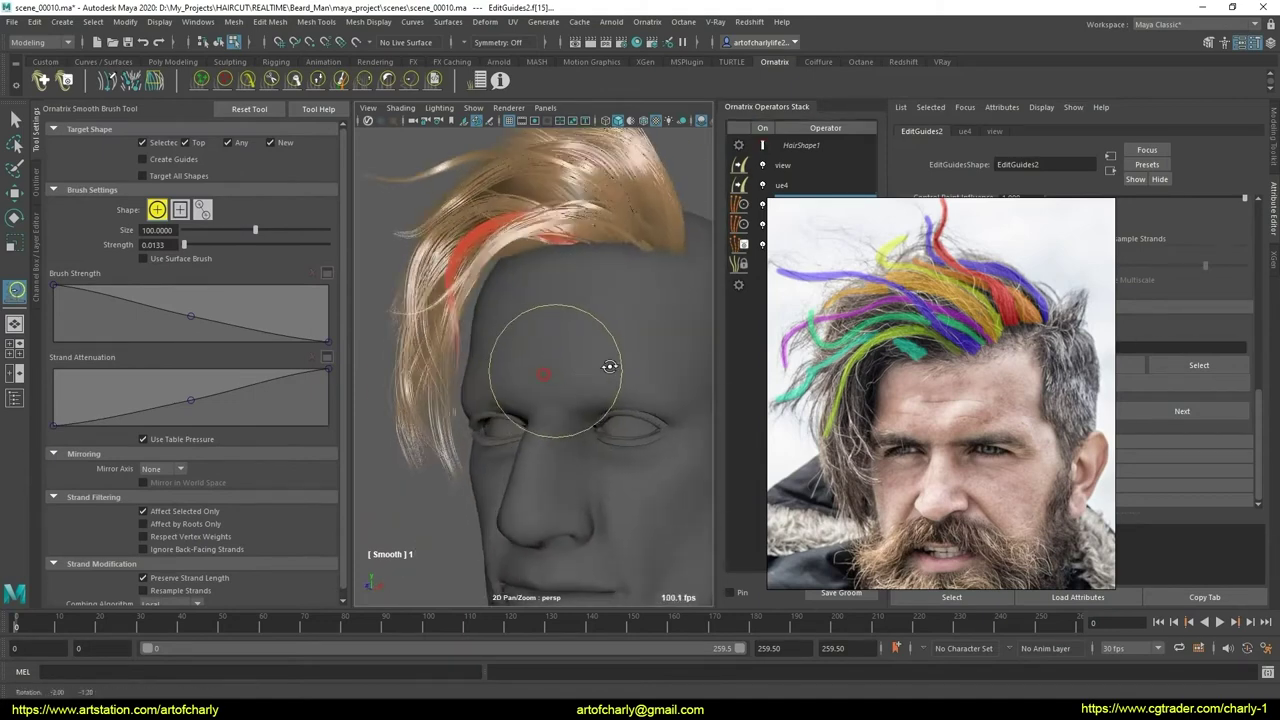
right_click_drag(562, 365, 694, 277, "alt")
left_click(763, 147)
left_click_drag(559, 342, 567, 343, "alt")
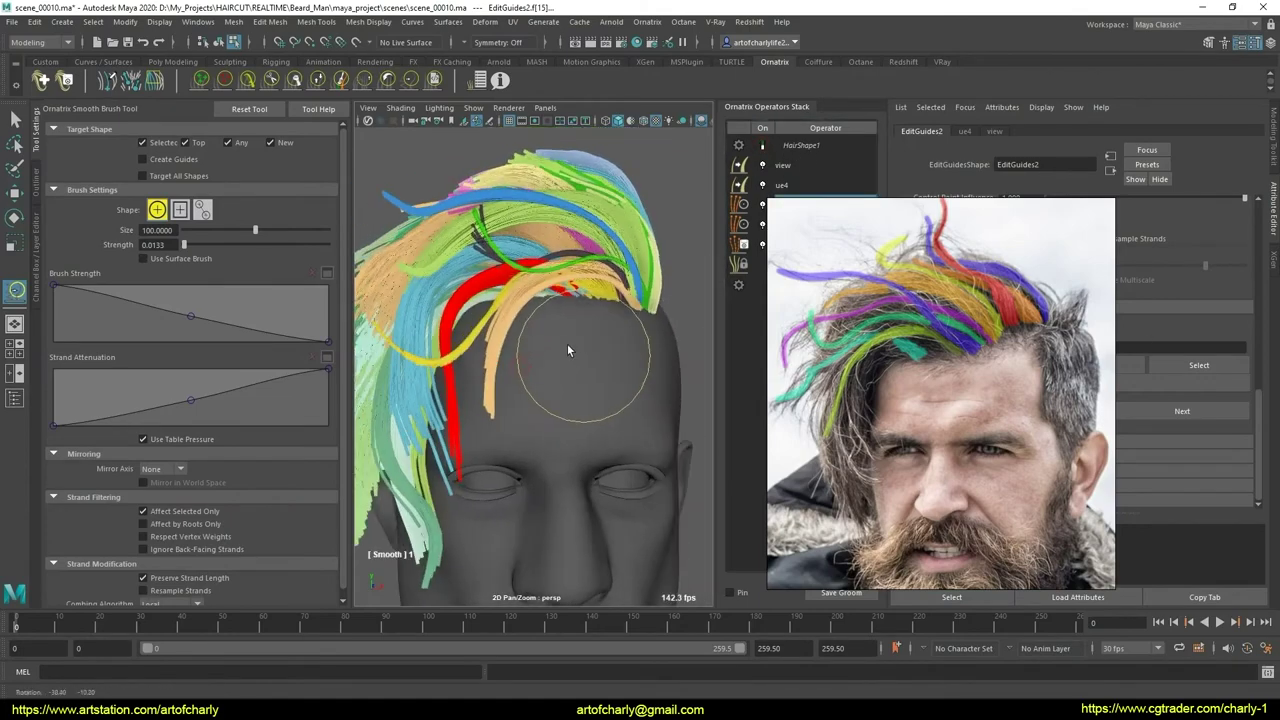
right_click_drag(567, 343, 532, 397, "alt")
- Smooth the strands above the forehead and select a different guide strand
left_click_drag(532, 397, 530, 347)
key("q")
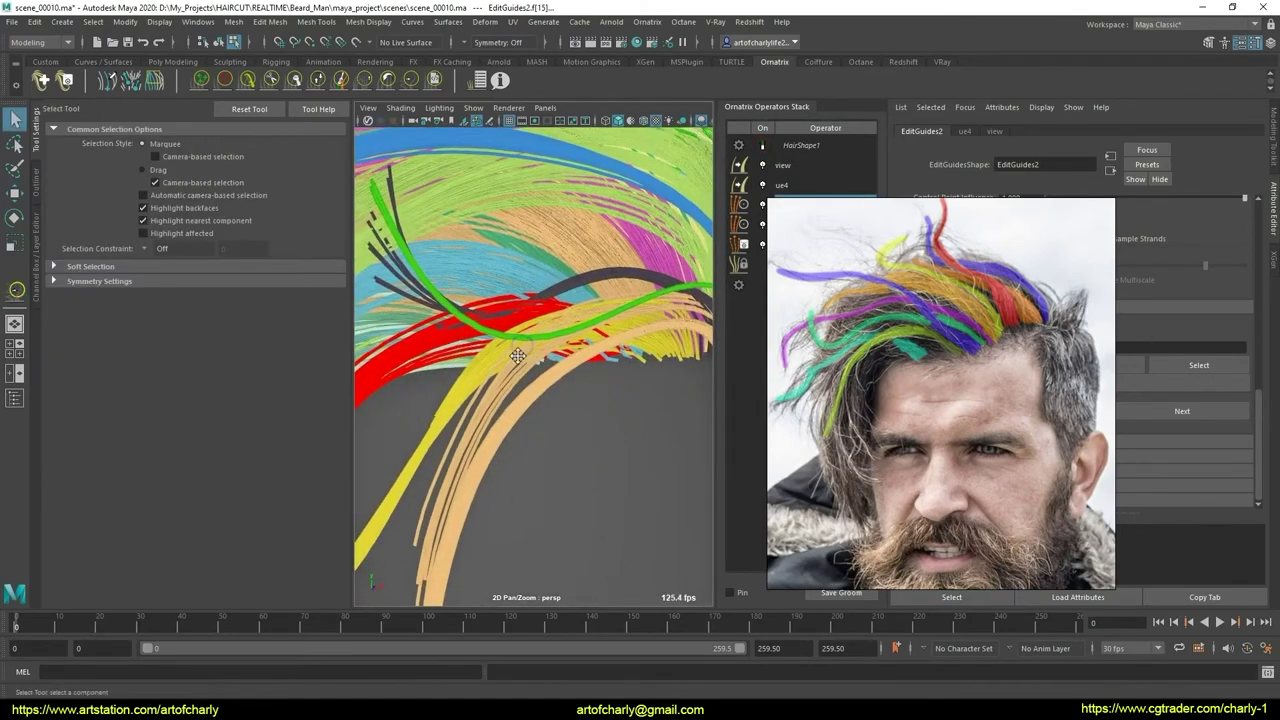
middle_click_drag(530, 347, 530, 420, "alt")
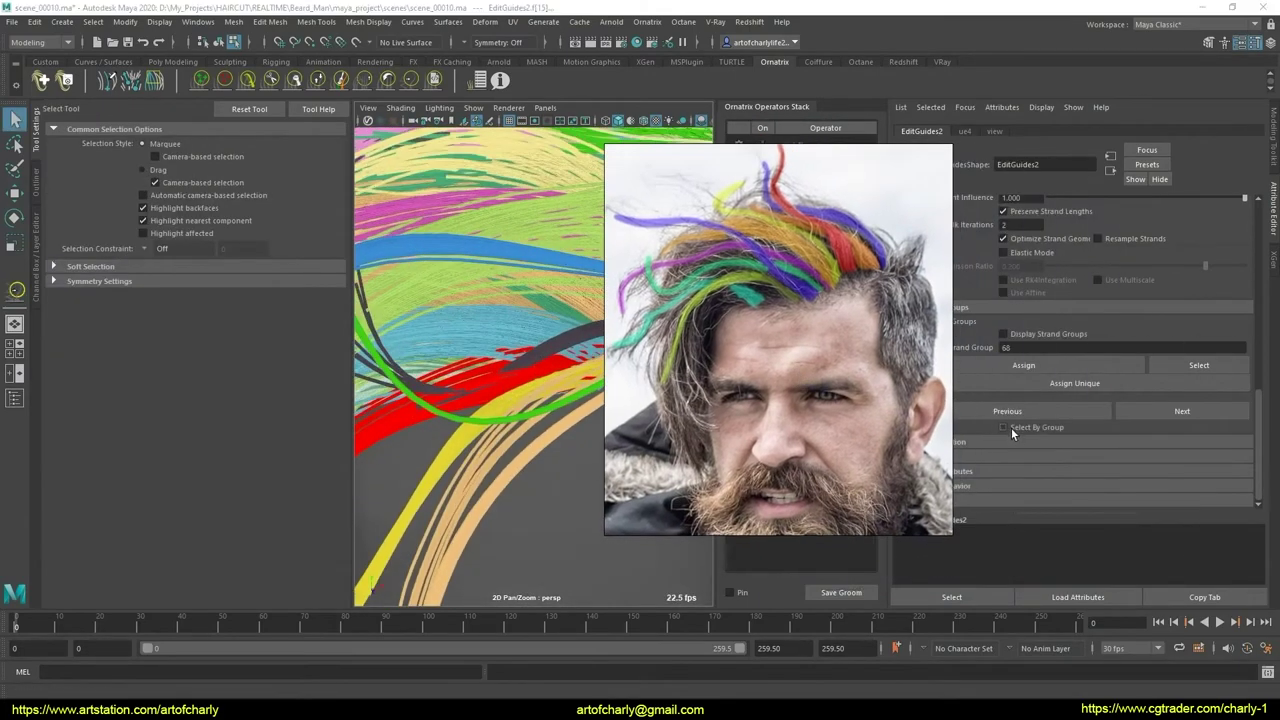
mouse_move(609, 352)
left_mouse_down("alt")
mouse_move(561, 367)
mouse_move(578, 405)
mouse_move(570, 375)
mouse_move(401, 300)
left_mouse_up("alt")
left_click(545, 376)
- Comb the newly selected front guide upward toward the quiff
left_click(247, 80)
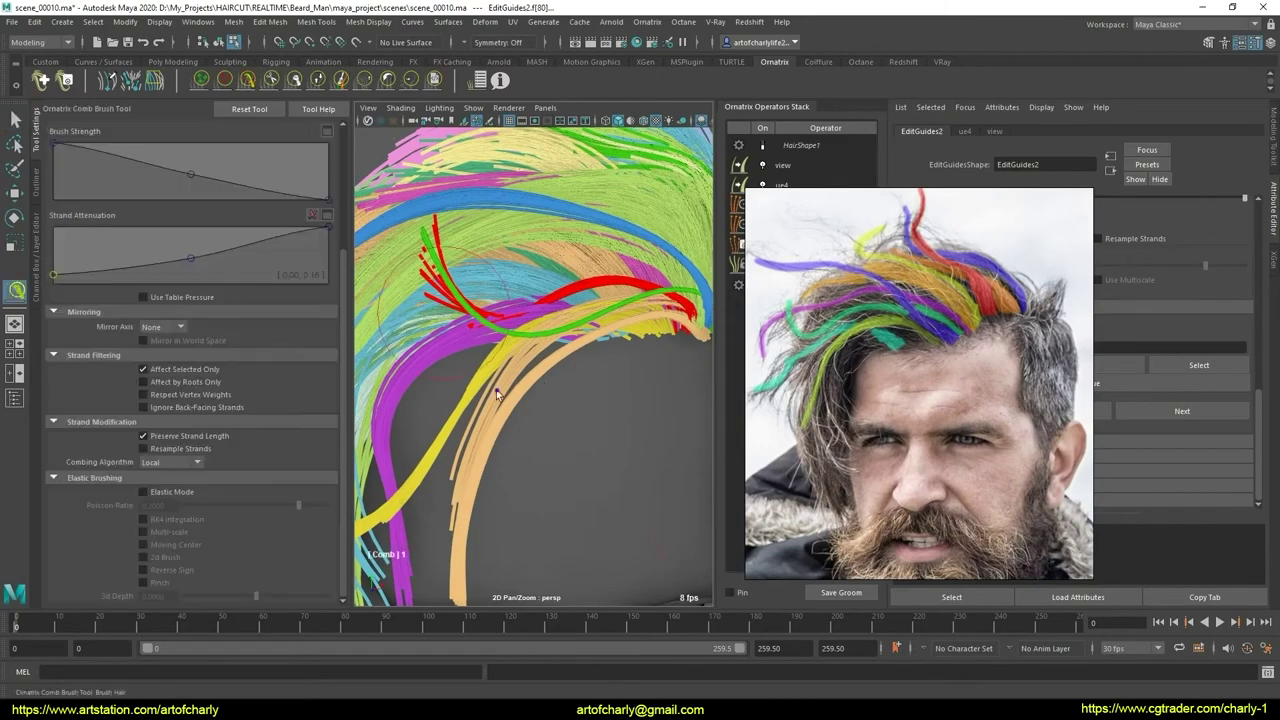
mouse_move(496, 389)
left_mouse_down("alt")
mouse_move(581, 344)
mouse_move(596, 368)
mouse_move(600, 280)
mouse_move(609, 298)
mouse_move(467, 284)
mouse_move(464, 272)
left_mouse_up("alt")
mouse_move(499, 286)
right_mouse_down("alt")
mouse_move(564, 471)
mouse_move(580, 378)
mouse_move(566, 320)
right_mouse_up("alt")
key("q")
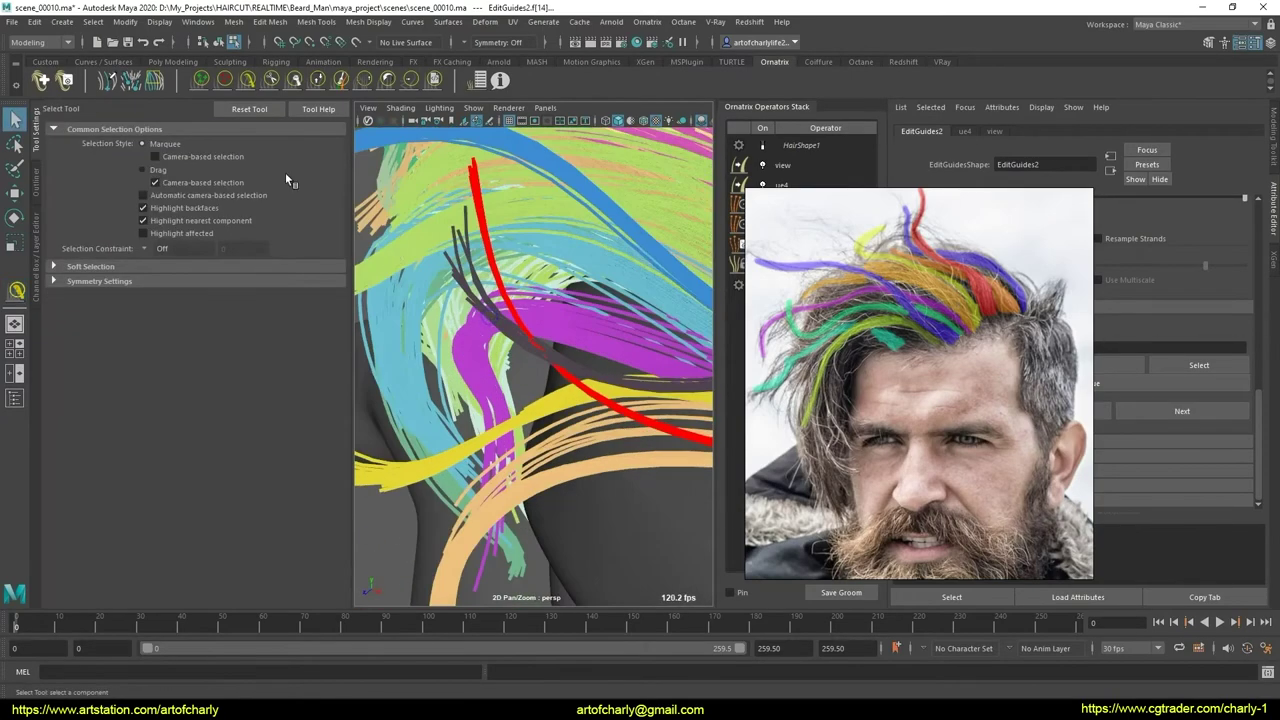
key("y")
mouse_move(566, 320)
left_mouse_down("alt")
mouse_move(574, 313)
mouse_move(528, 327)
mouse_move(516, 292)
mouse_move(519, 321)
left_mouse_up("alt")
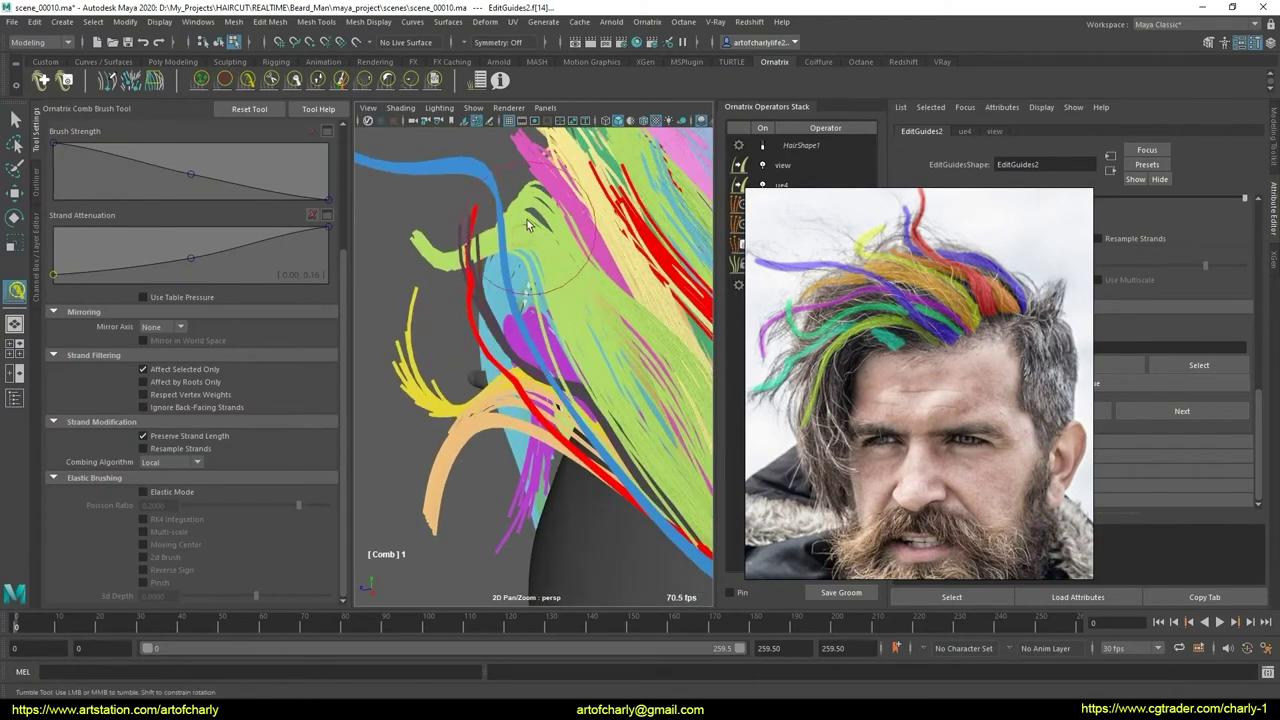
- Smooth the front guides and inspect the whole groom with the Select Tool active
left_click(408, 82)
mouse_move(577, 436)
left_mouse_down("alt")
mouse_move(607, 341)
mouse_move(590, 376)
mouse_move(622, 391)
mouse_move(610, 390)
mouse_move(600, 386)
mouse_move(648, 382)
mouse_move(543, 400)
mouse_move(600, 391)
mouse_move(571, 369)
mouse_move(586, 466)
mouse_move(587, 415)
mouse_move(580, 443)
mouse_move(683, 400)
mouse_move(566, 406)
mouse_move(586, 429)
mouse_move(617, 432)
mouse_move(538, 439)
mouse_move(604, 404)
left_mouse_up("alt")
key("q")
scroll(566, 385, "down", 3)
scroll(586, 406, "up", 4)
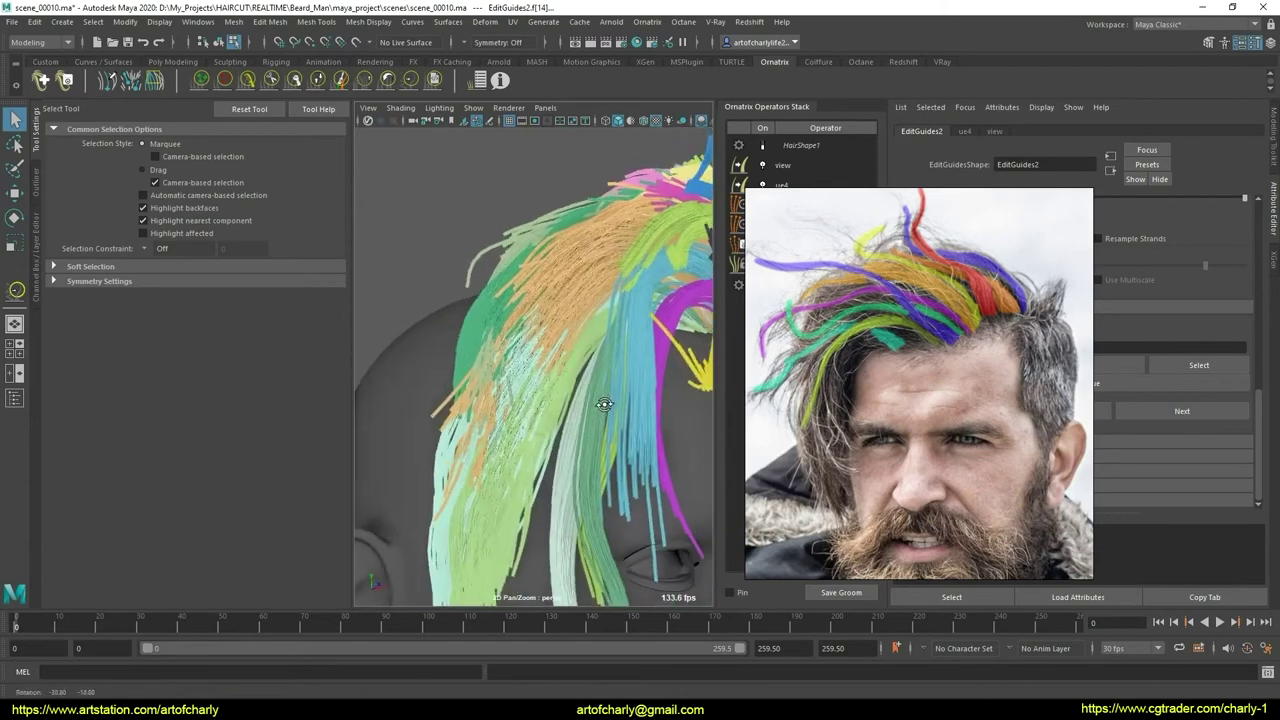
middle_click_drag(604, 404, 524, 401)
left_click_drag(563, 418, 615, 418, "alt")
scroll(560, 410, "down", 5)
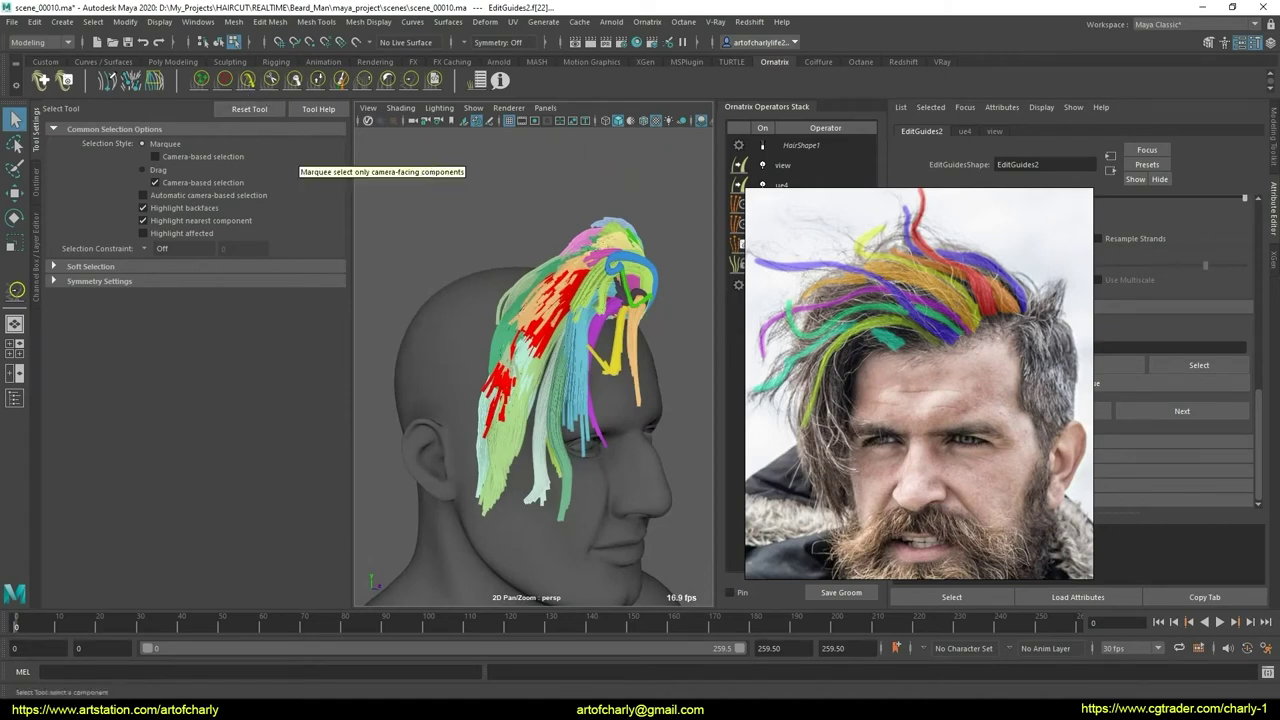
- Zoom the reference viewer onto the curly side-profile photo and orbit toward the rear of the head
scroll(873, 424, "down", 3)
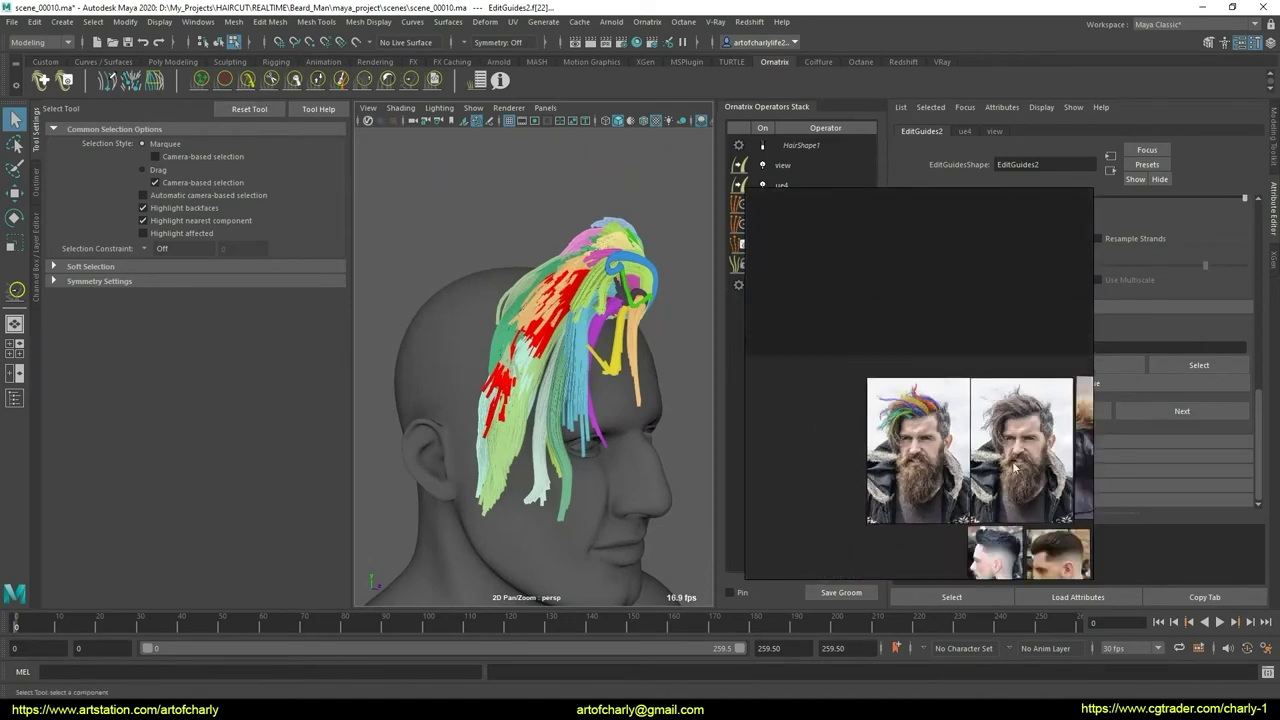
scroll(987, 403, "up", 3)
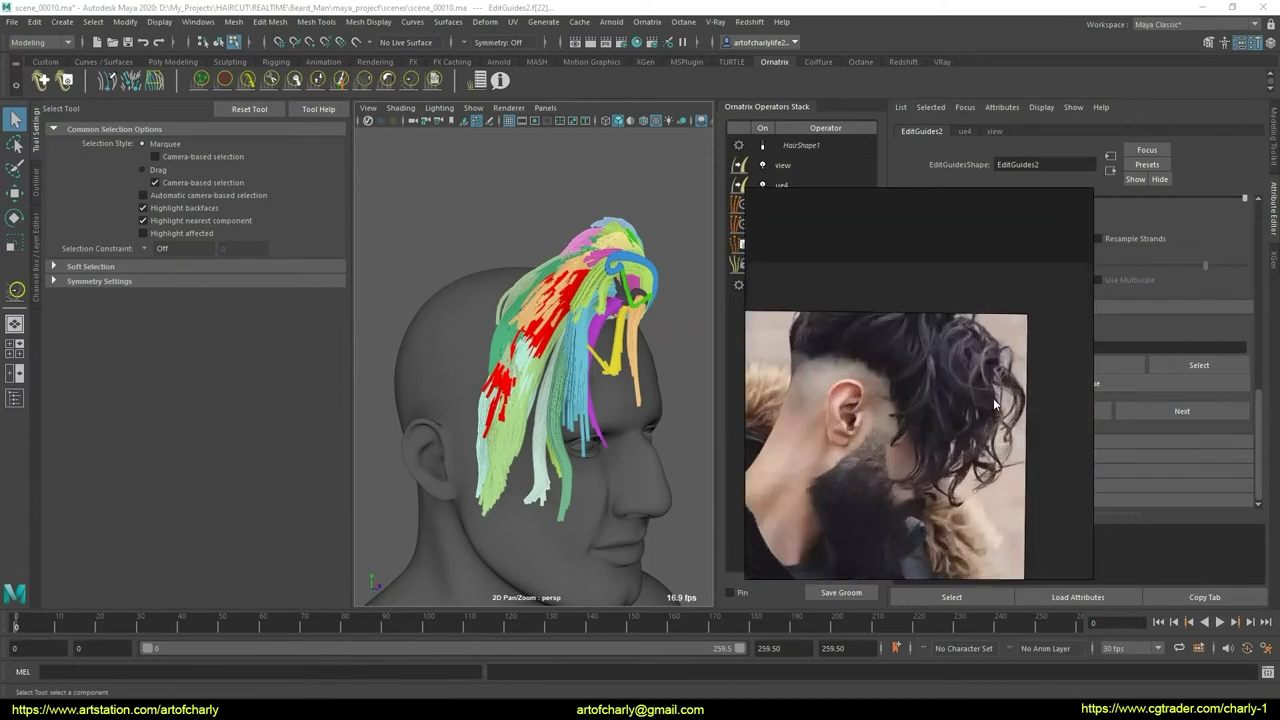
scroll(978, 404, "up", 2)
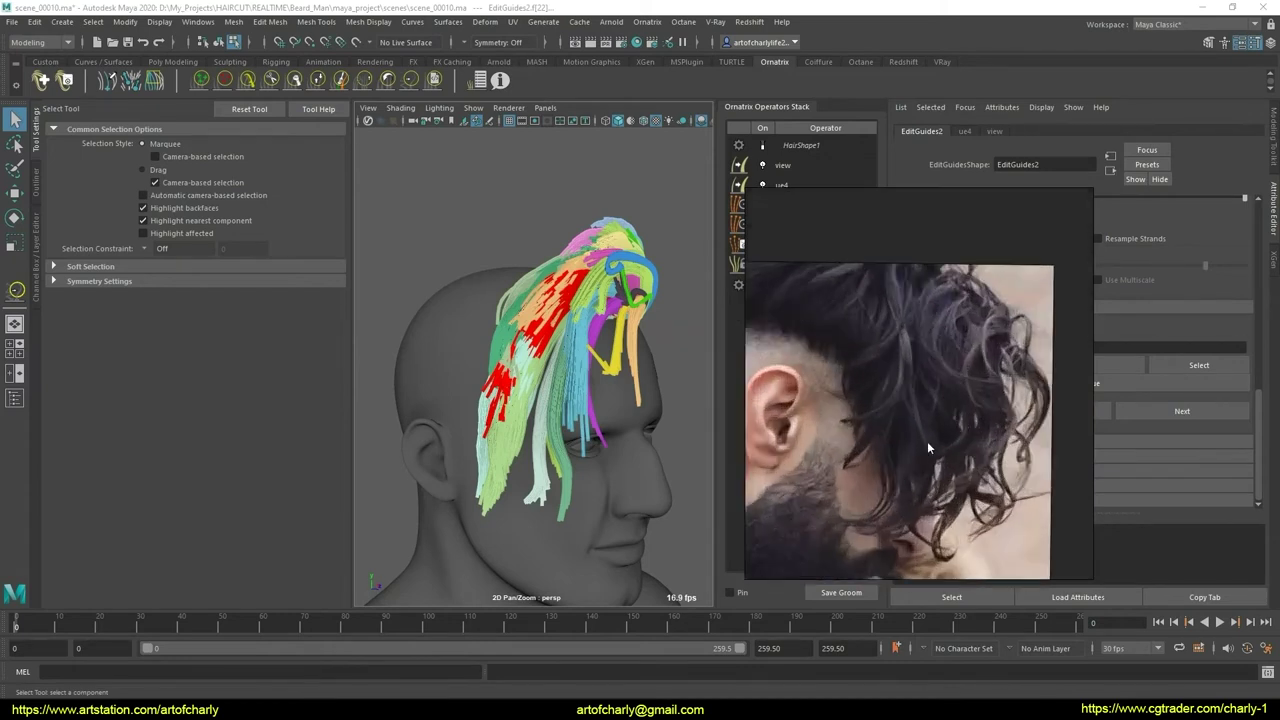
left_click_drag(927, 441, 929, 398)
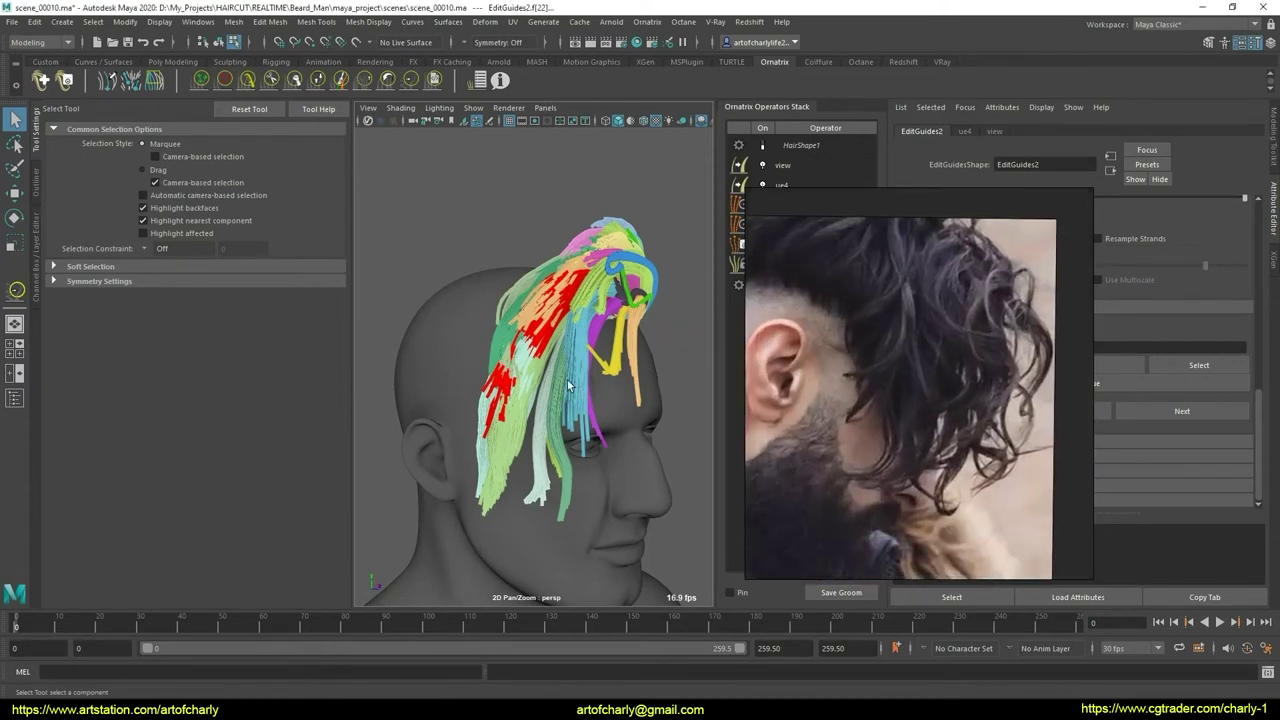
mouse_move(690, 392)
left_mouse_down("alt")
mouse_move(626, 389)
mouse_move(418, 322)
left_mouse_up("alt")
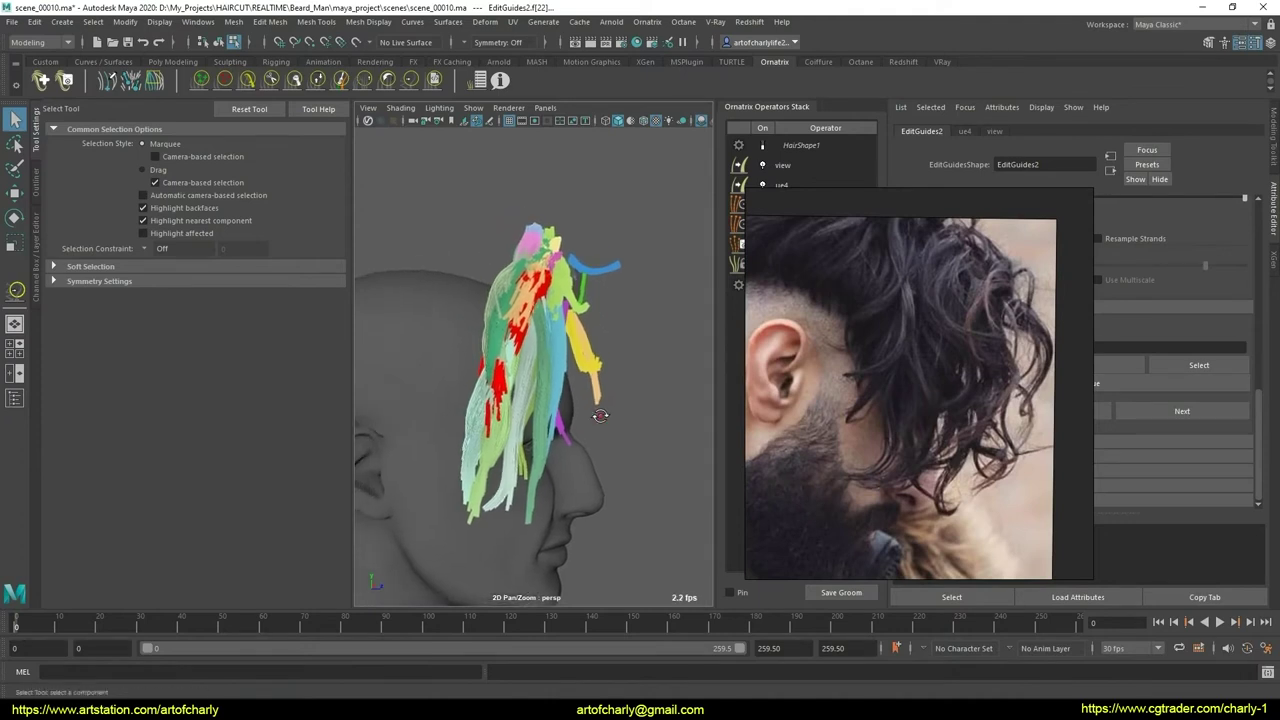
- Comb the guides, select the red temple strands, and move the reference photo aside
left_click(248, 81)
mouse_move(560, 370)
left_mouse_down("alt")
mouse_move(483, 349)
mouse_move(597, 325)
mouse_move(480, 392)
left_mouse_up("alt")
scroll(492, 386, "up", 3)
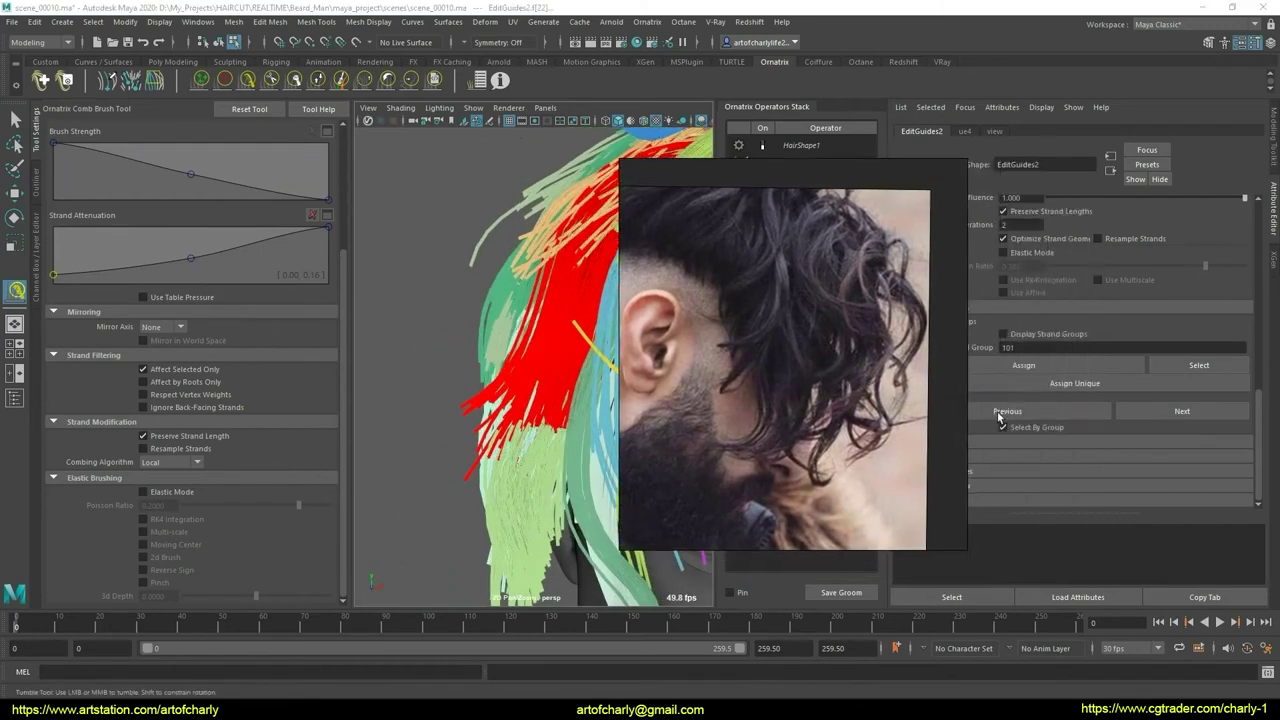
mouse_move(560, 400)
left_mouse_down("alt")
mouse_move(495, 422)
mouse_move(506, 364)
left_mouse_up("alt")
key("q")
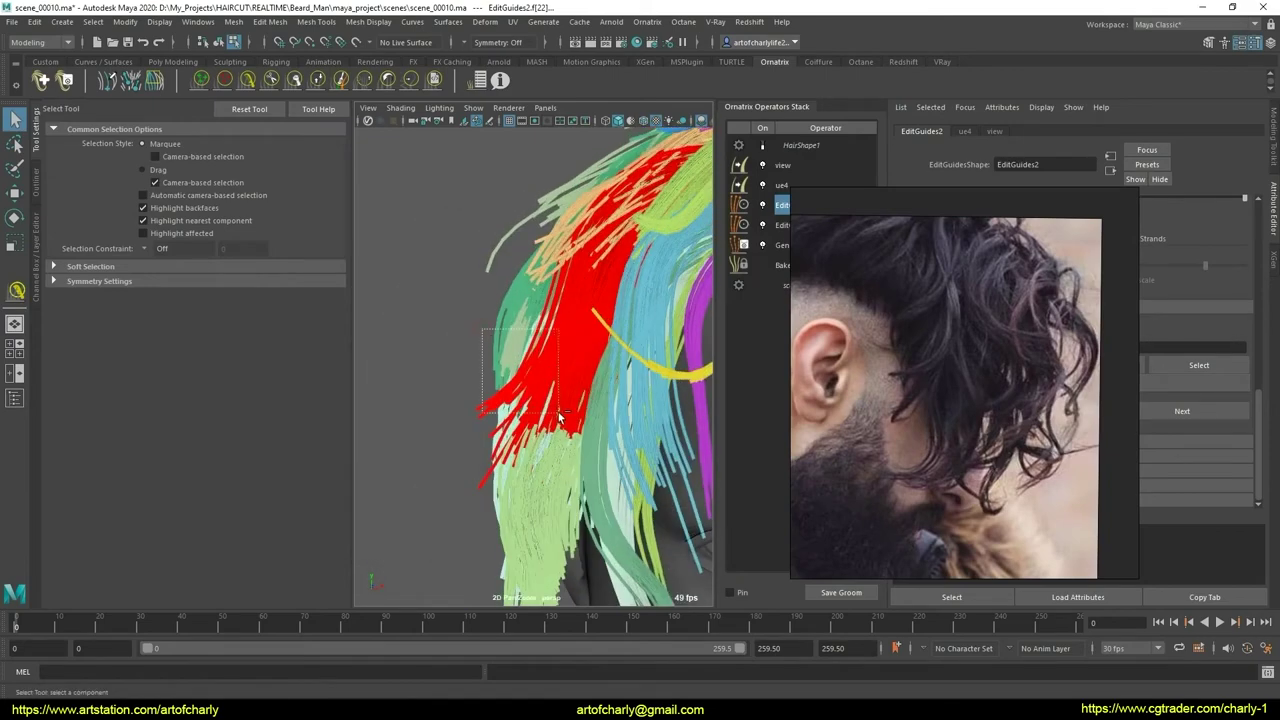
mouse_move(558, 425)
left_mouse_down()
mouse_move(703, 426)
mouse_move(606, 432)
left_mouse_up()
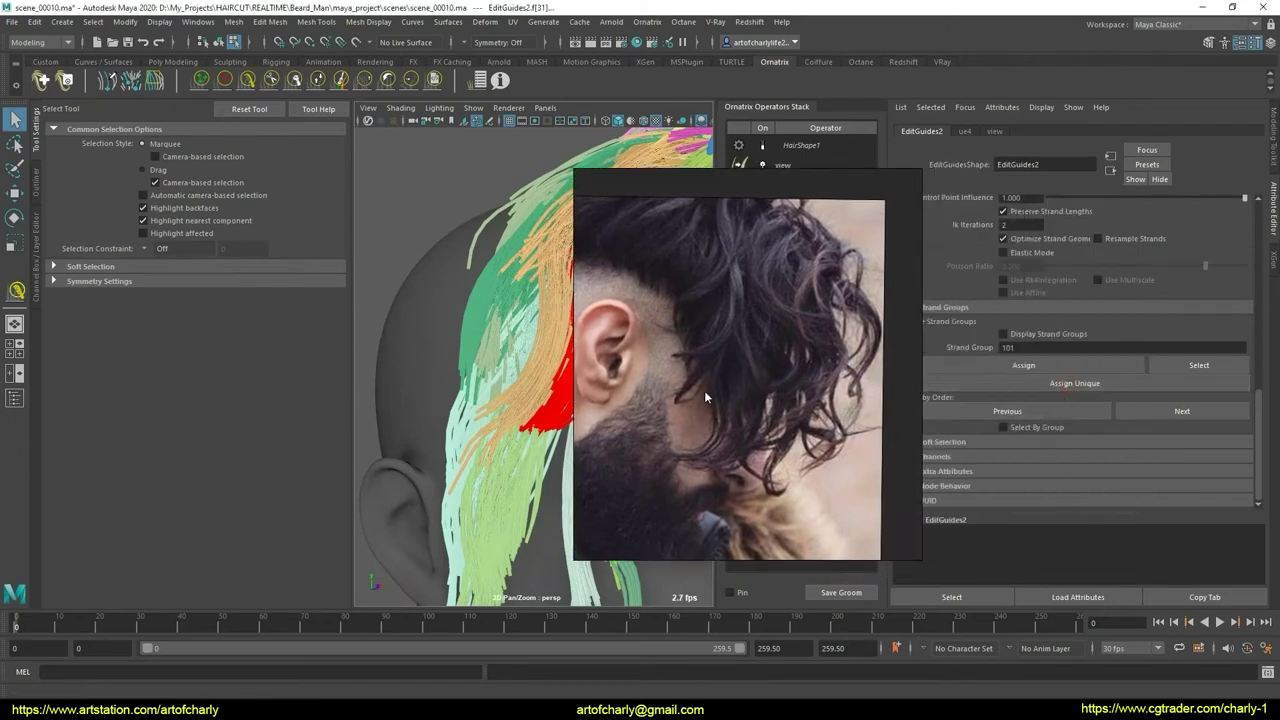
left_click_drag(704, 390, 961, 401)
- Comb the side hair guides back toward the ear with the Ornatrix Comb brush
left_click(247, 82)
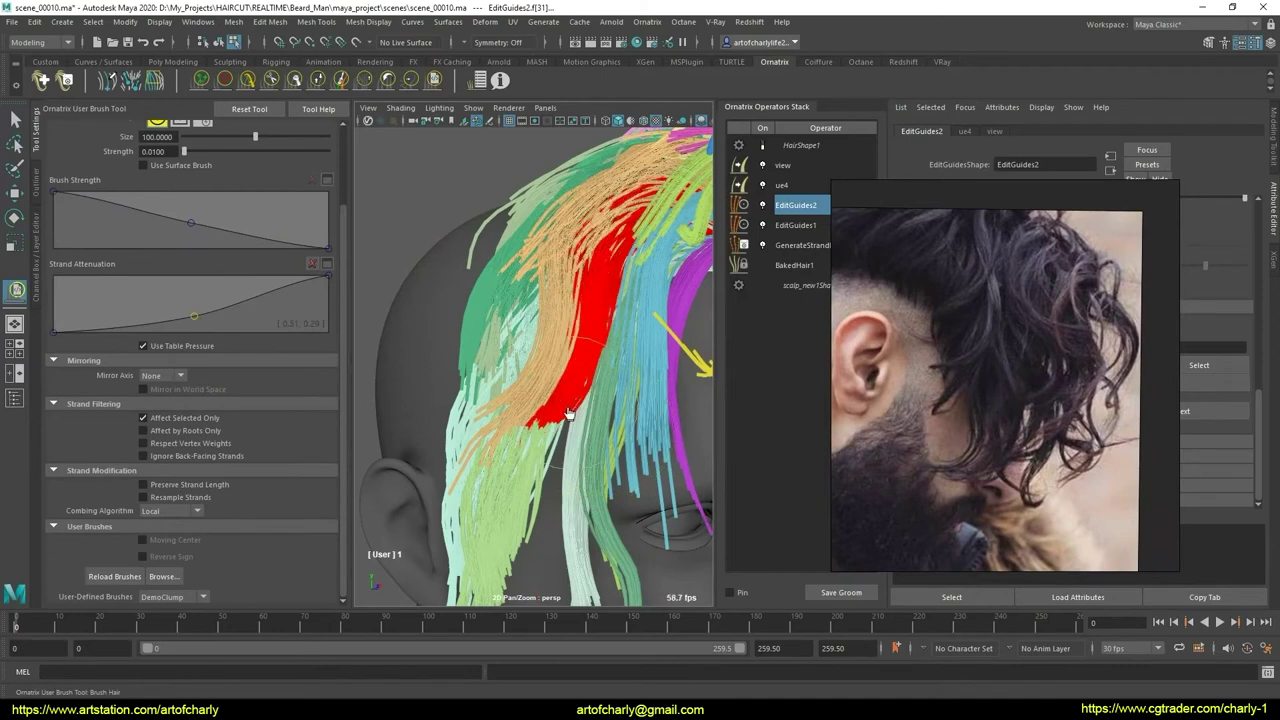
left_click(246, 84)
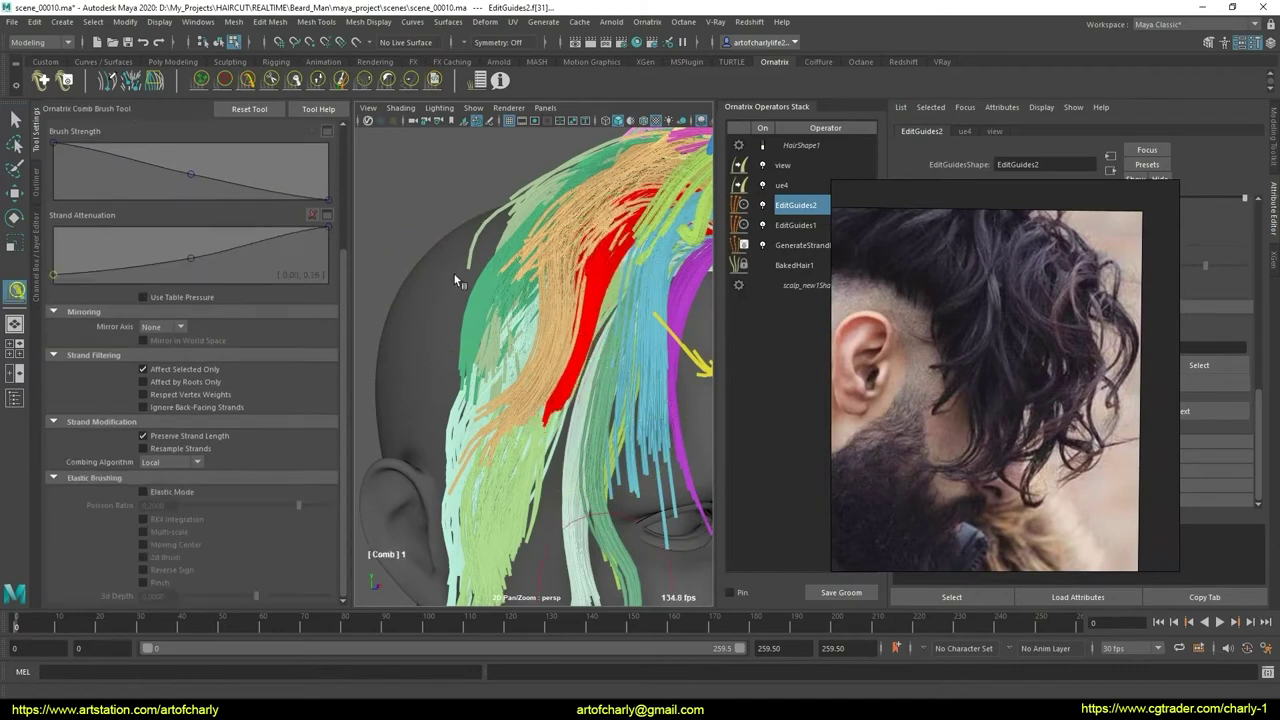
mouse_move(454, 274)
left_mouse_down("alt")
mouse_move(531, 285)
mouse_move(513, 224)
left_mouse_up("alt")
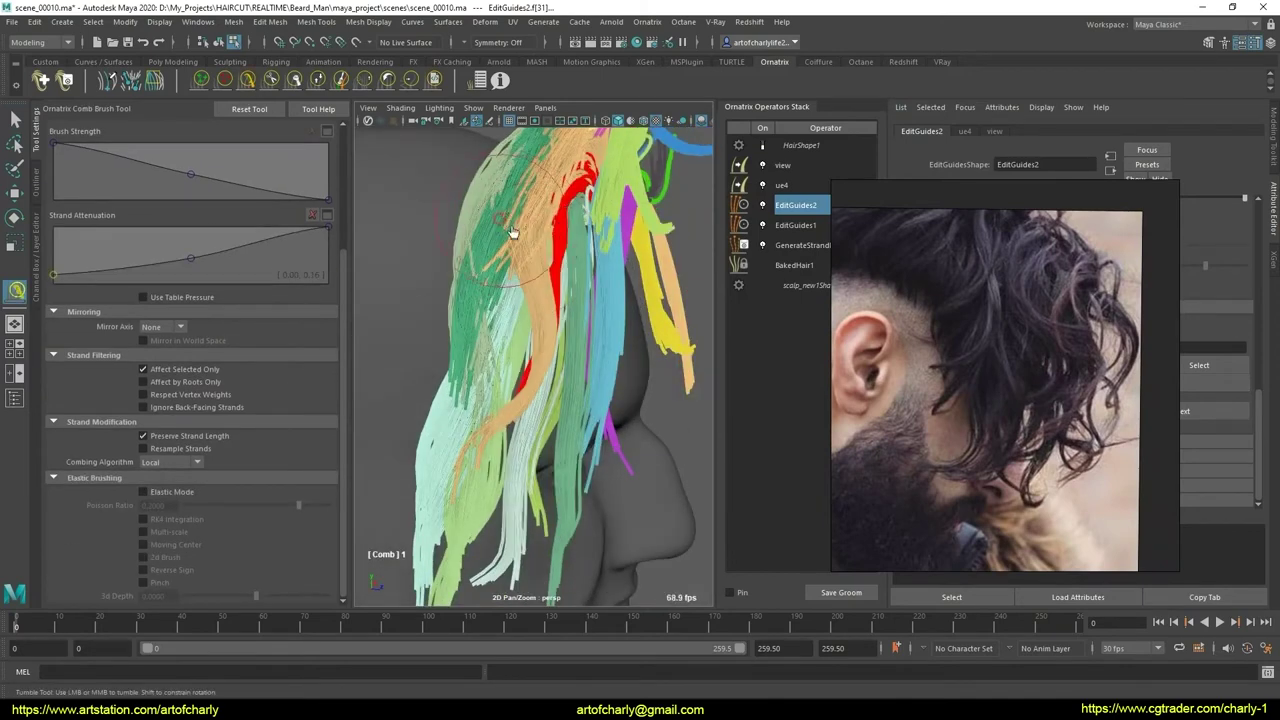
left_click_drag(578, 320, 544, 312, "alt")
scroll(544, 312, "up", 2)
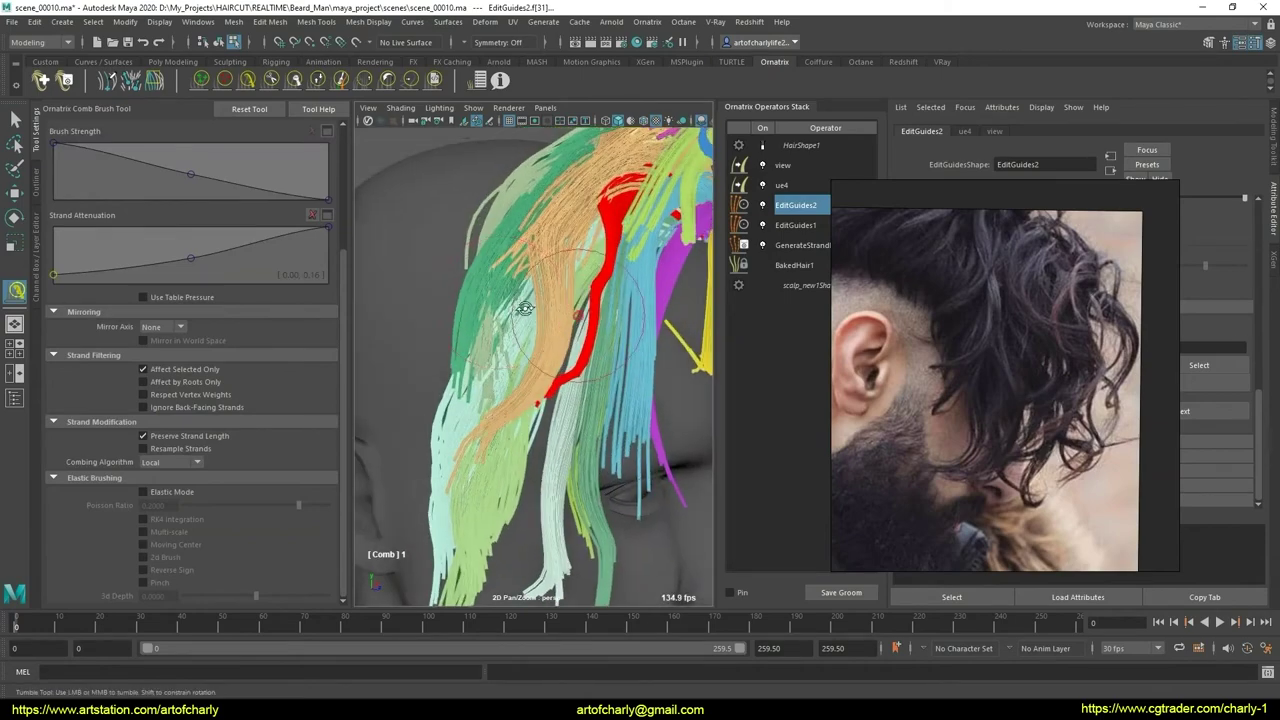
scroll(580, 310, "up", 2)
scroll(619, 307, "up", 1)
scroll(585, 317, "down", 2)
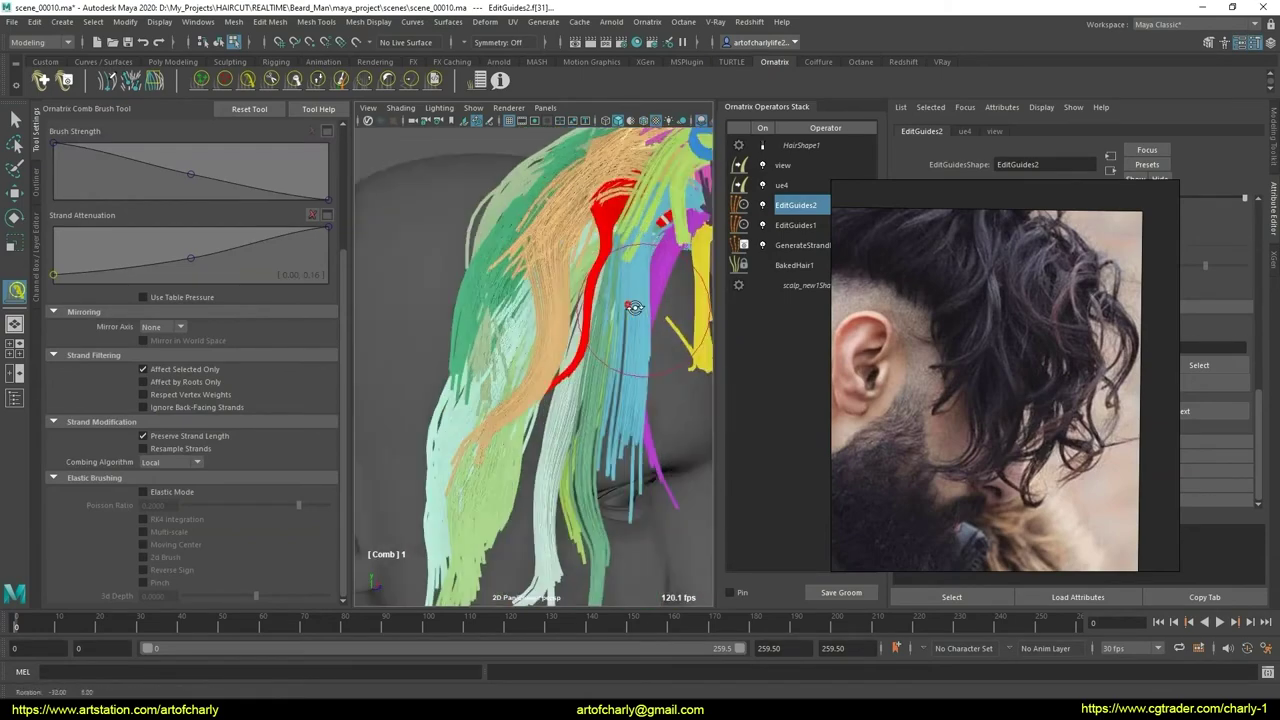
scroll(580, 330, "down", 2)
mouse_move(578, 347)
left_mouse_down("alt")
mouse_move(569, 296)
mouse_move(522, 340)
left_mouse_up("alt")
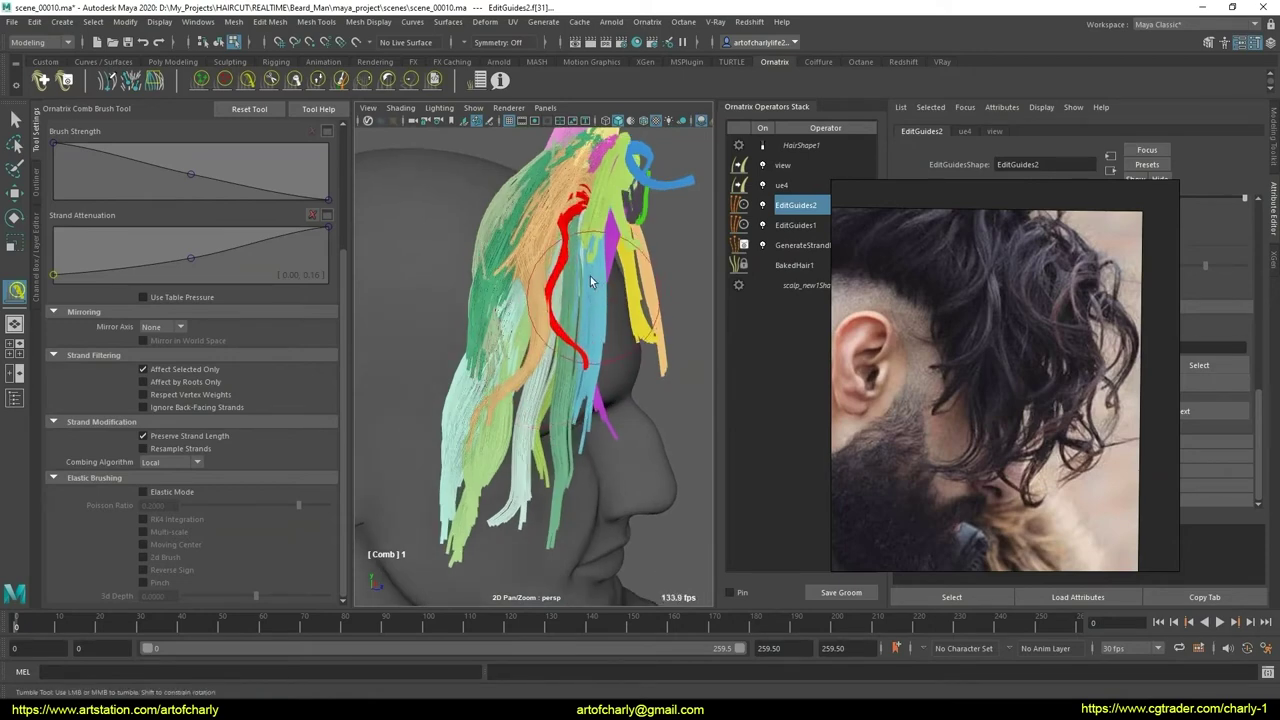
mouse_move(517, 319)
left_mouse_down("alt")
mouse_move(502, 322)
mouse_move(601, 339)
left_mouse_up("alt")
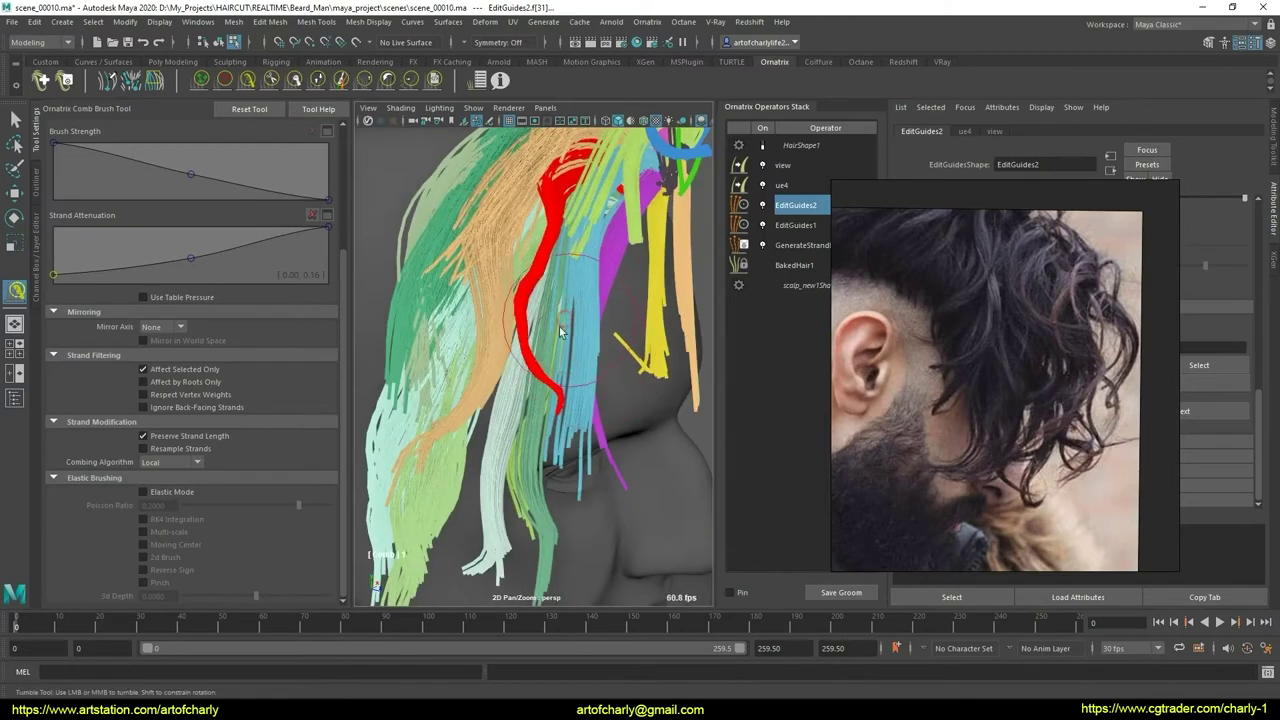
- Alternate the Smooth and Comb brushes to shape the side guides past the ear
left_click(408, 84)
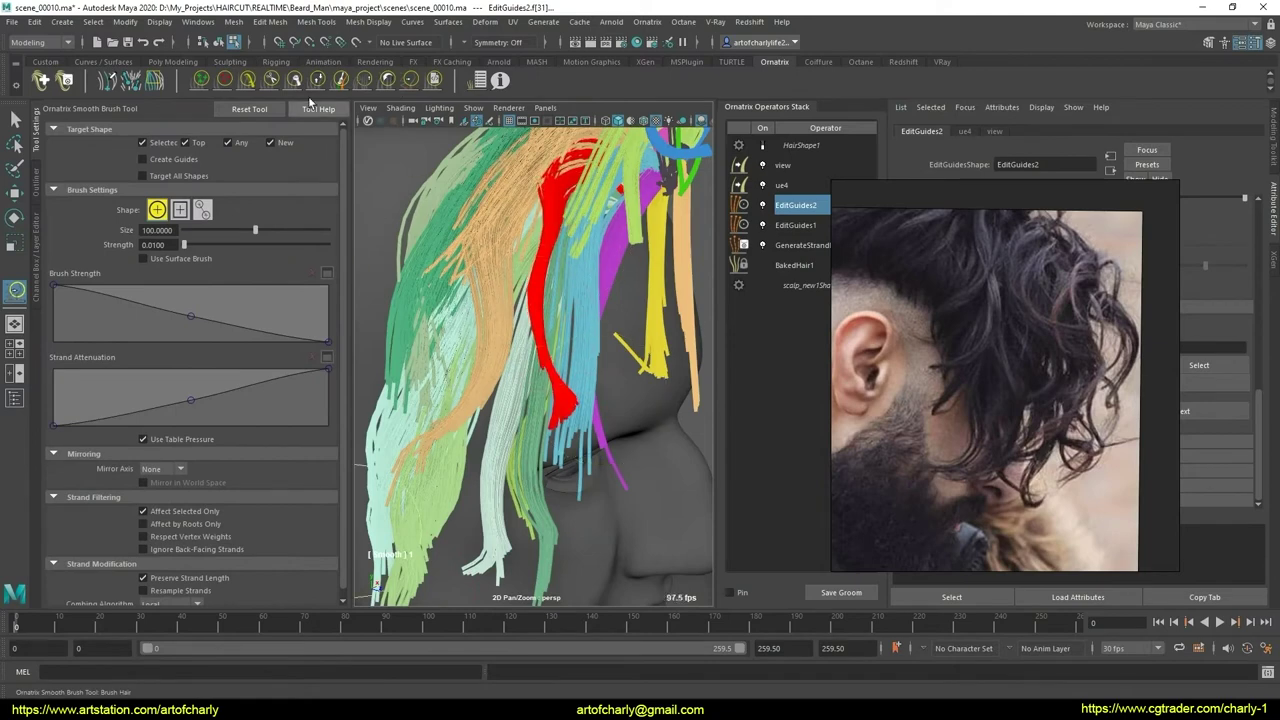
left_click(250, 82)
left_click_drag(500, 349, 603, 366, "alt")
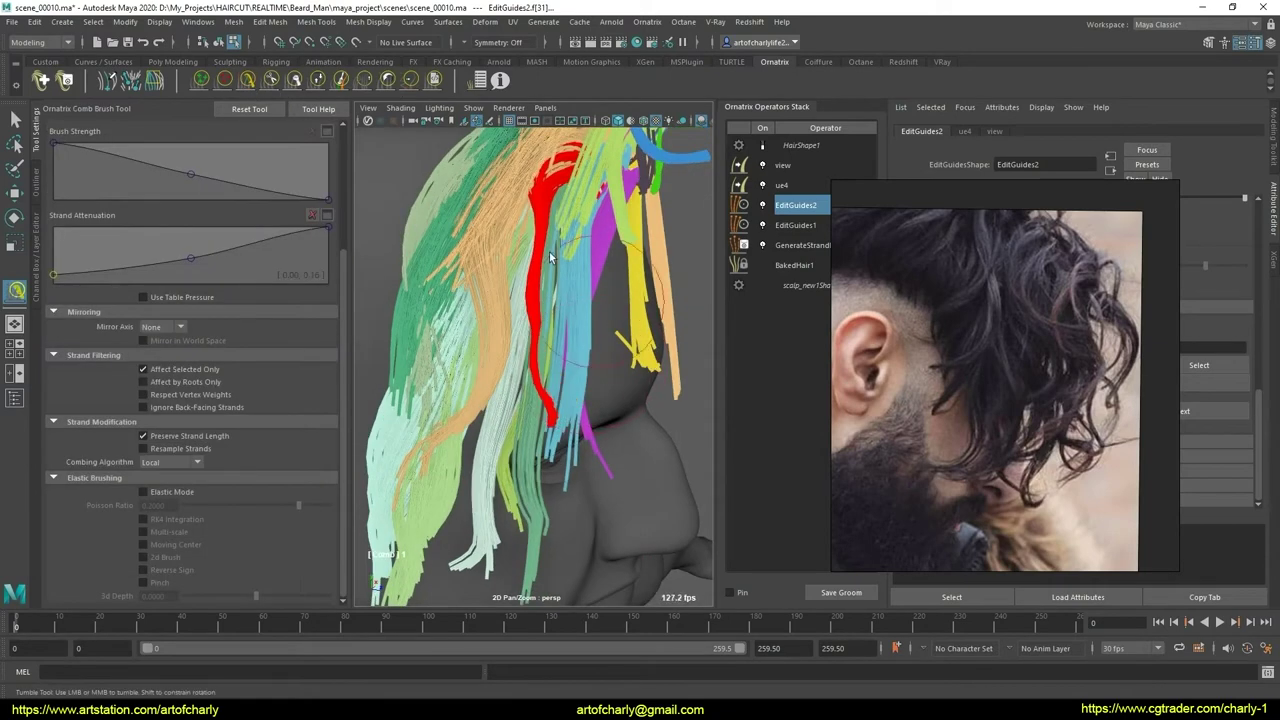
left_click(434, 80)
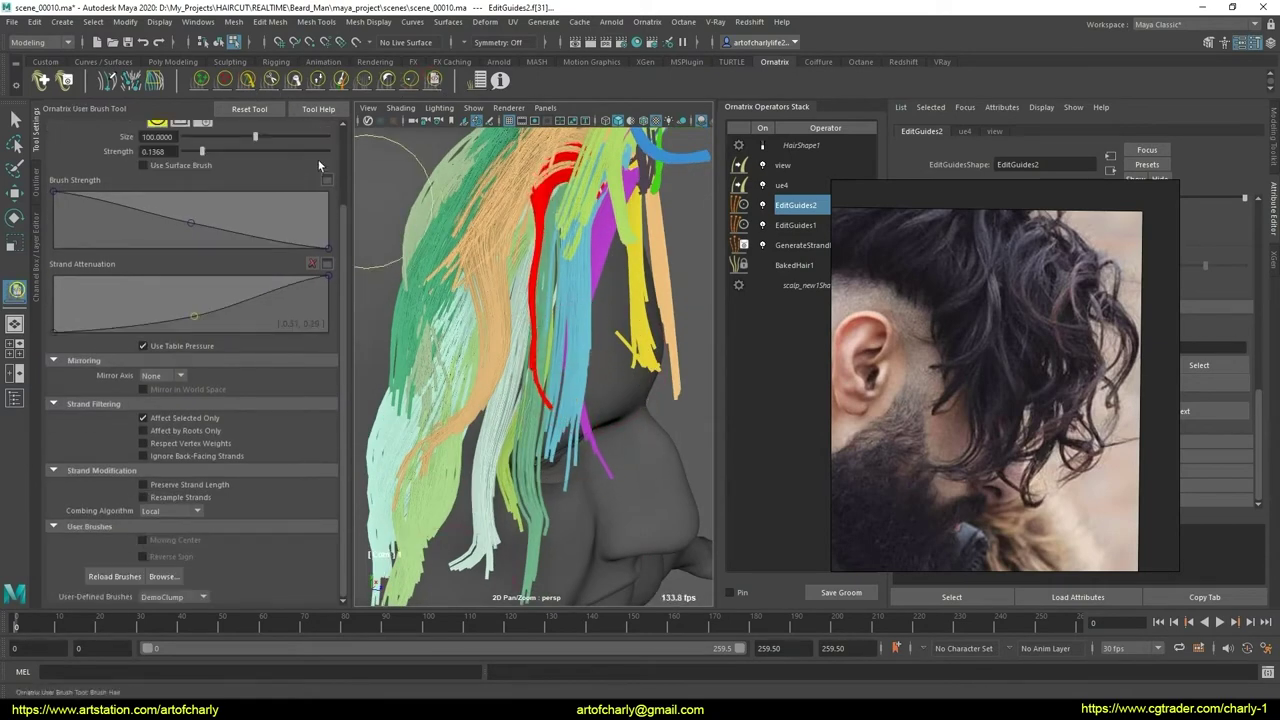
left_click(408, 80)
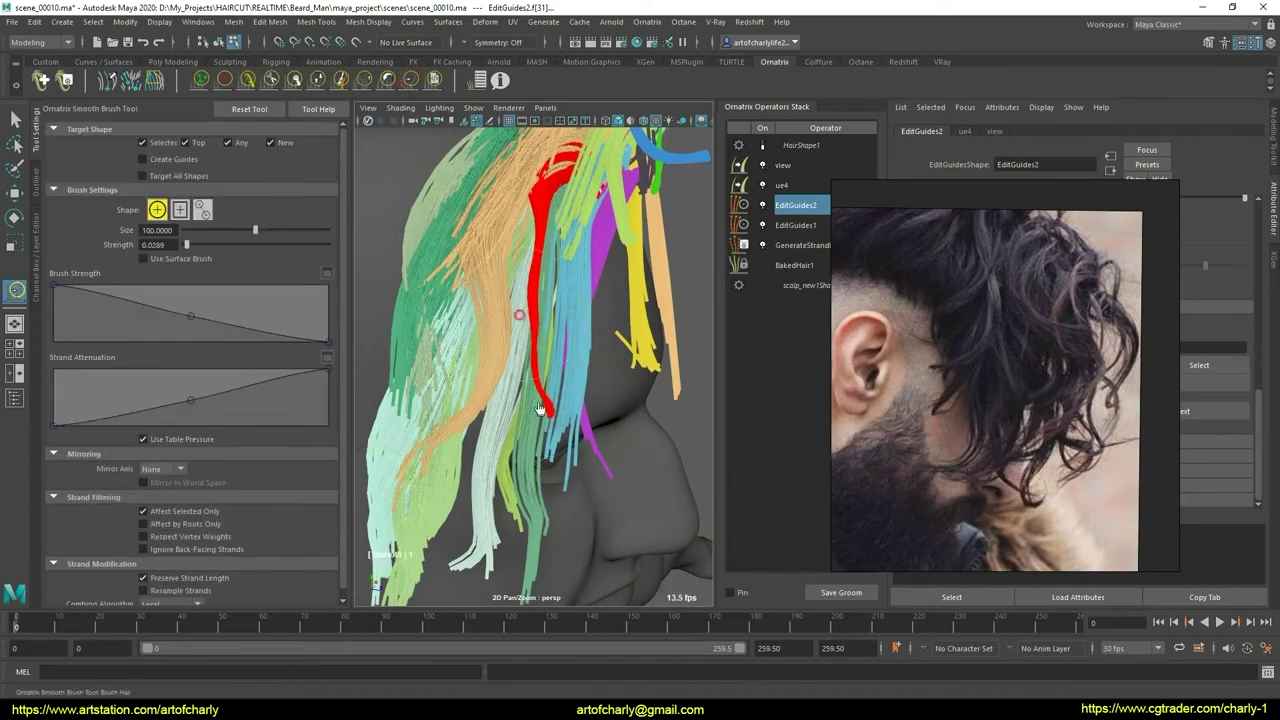
left_click(248, 80)
left_click_drag(487, 226, 510, 233, "alt")
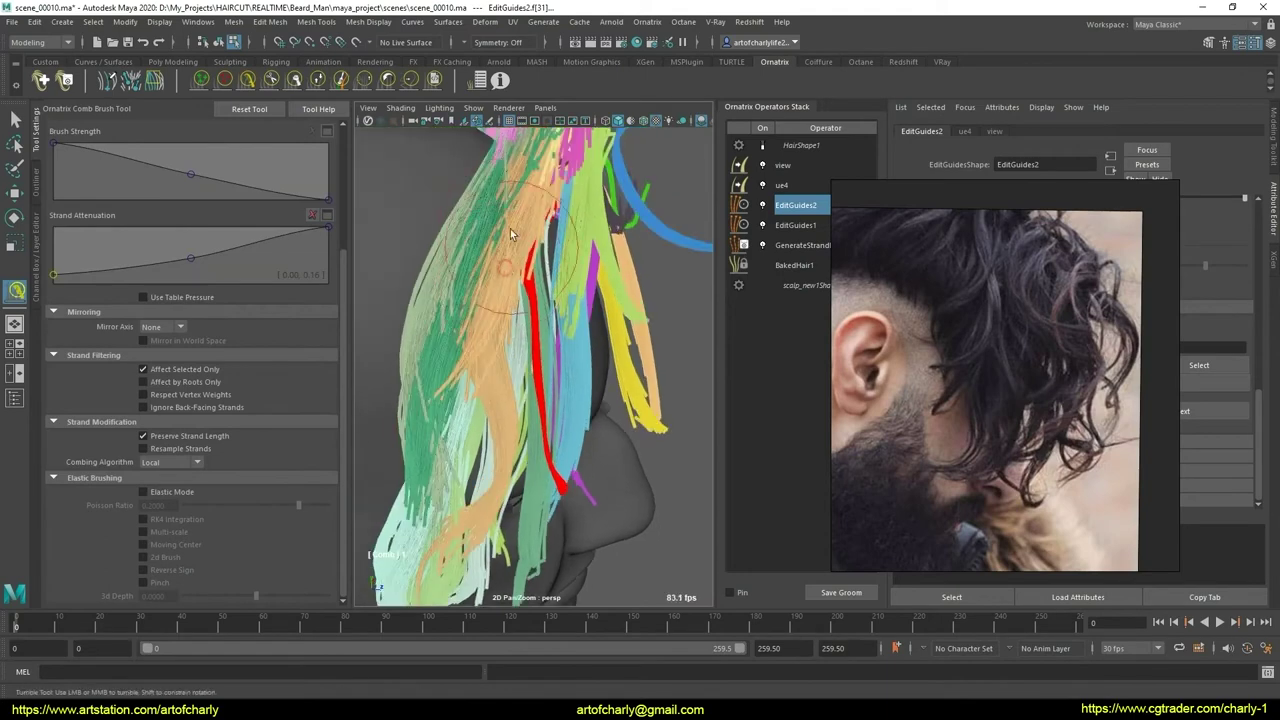
left_click(410, 82)
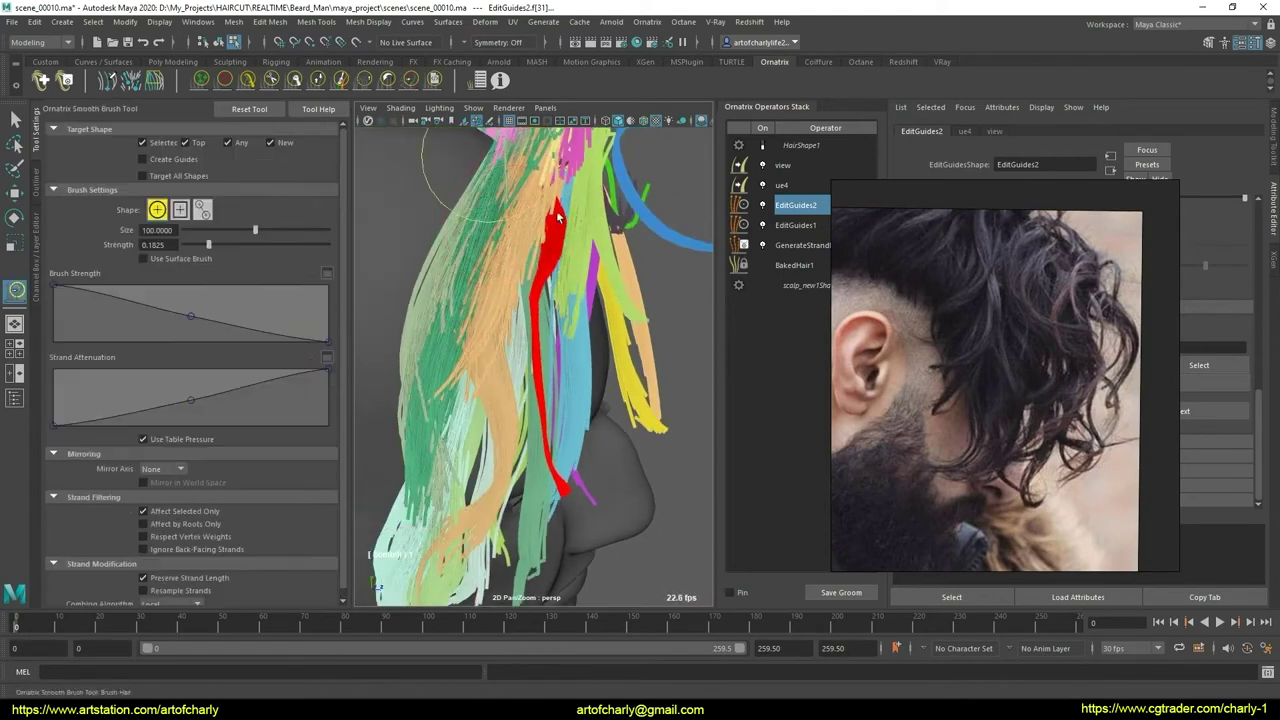
left_click(247, 80)
left_click_drag(520, 330, 584, 382, "alt")
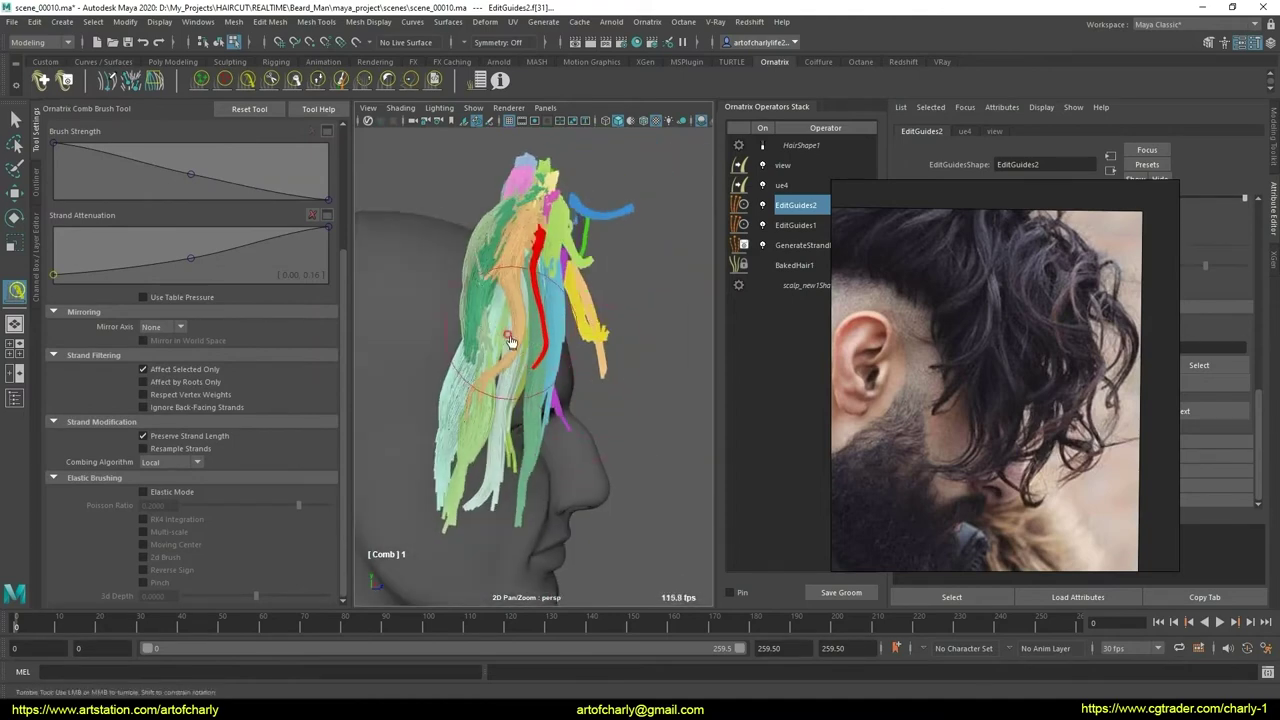
mouse_move(548, 337)
left_mouse_down("alt")
mouse_move(592, 310)
mouse_move(608, 363)
mouse_move(586, 351)
mouse_move(557, 407)
mouse_move(507, 393)
left_mouse_up("alt")
scroll(586, 351, "up", 3)
- Return to the Select Tool and move the reference photo aside to uncover the operator stack
key("q")
scroll(520, 355, "up", 3)
left_click_drag(975, 367, 752, 334)
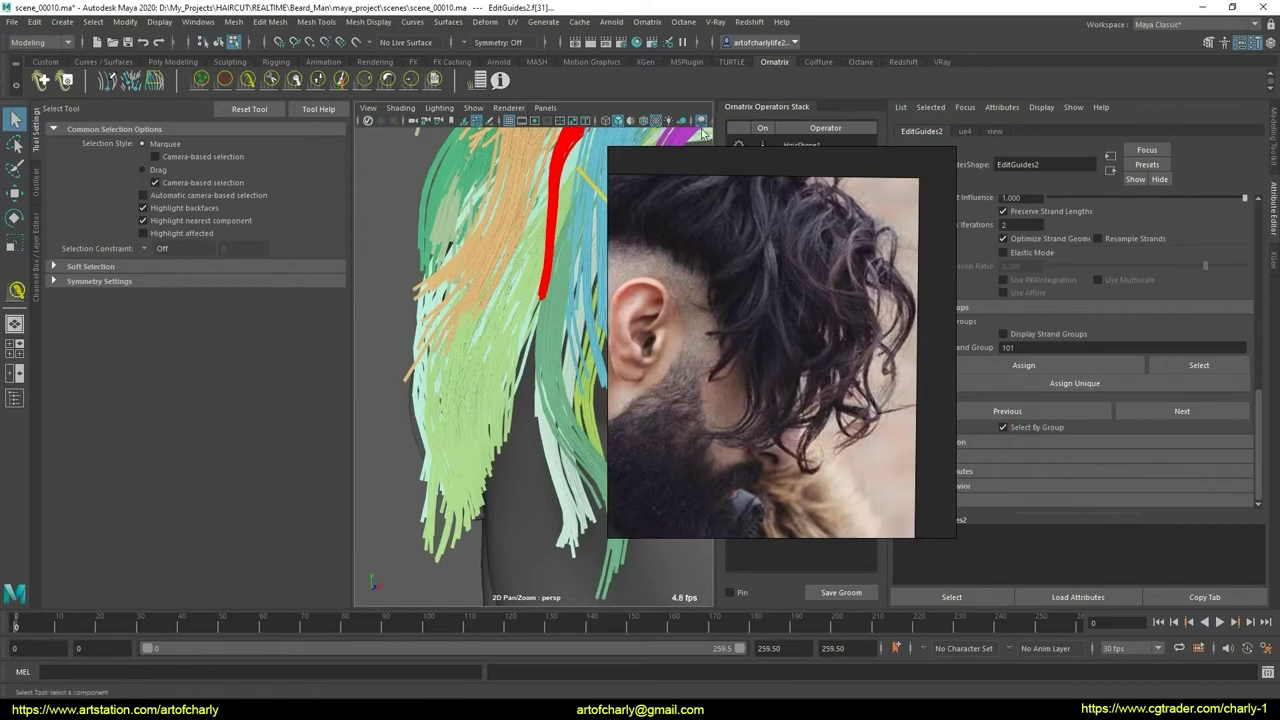
left_click_drag(772, 352, 915, 377)
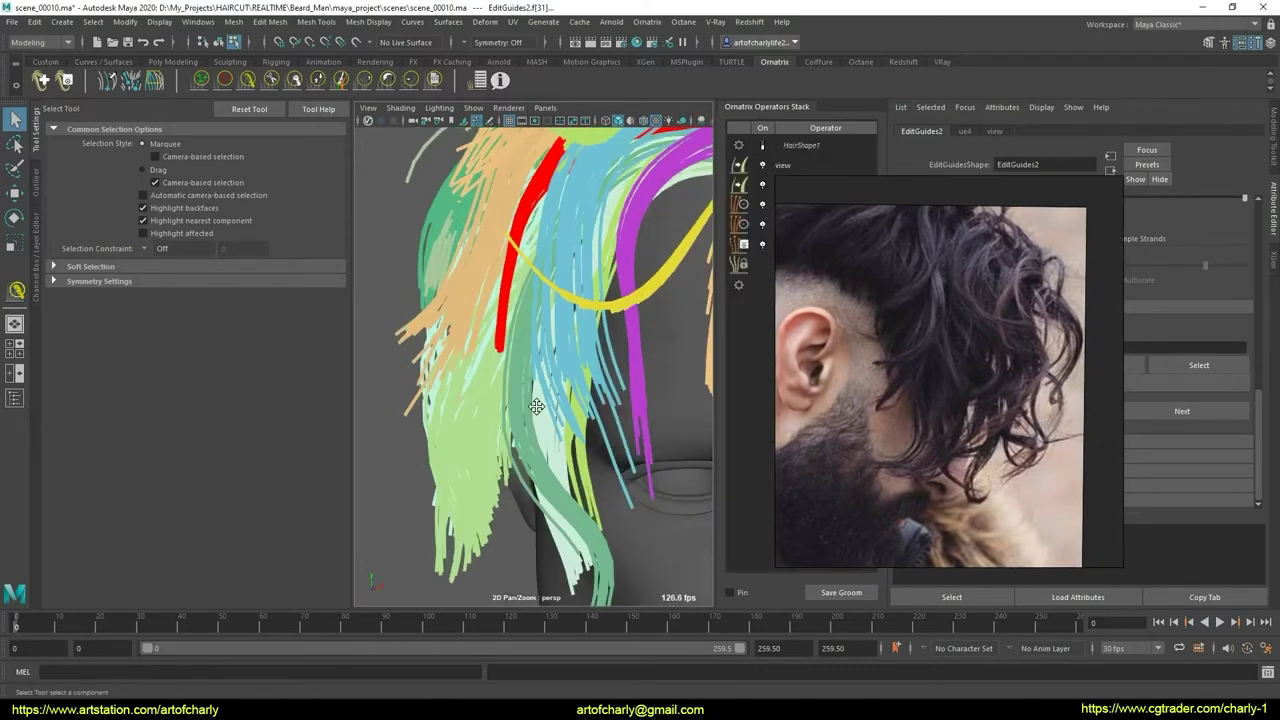
middle_click_drag(536, 406, 469, 368, "alt")
scroll(478, 352, "down", 5)
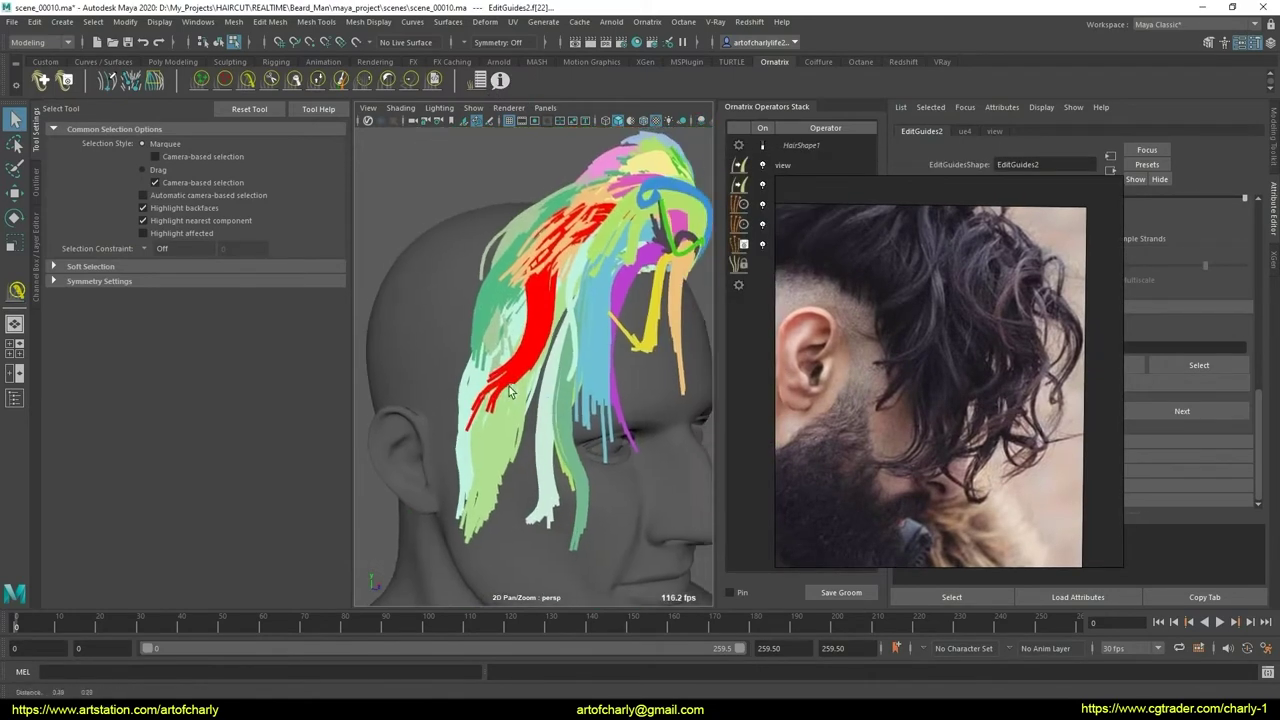
- Comb and smooth the side guides again from a three-quarter front view
left_click(247, 80)
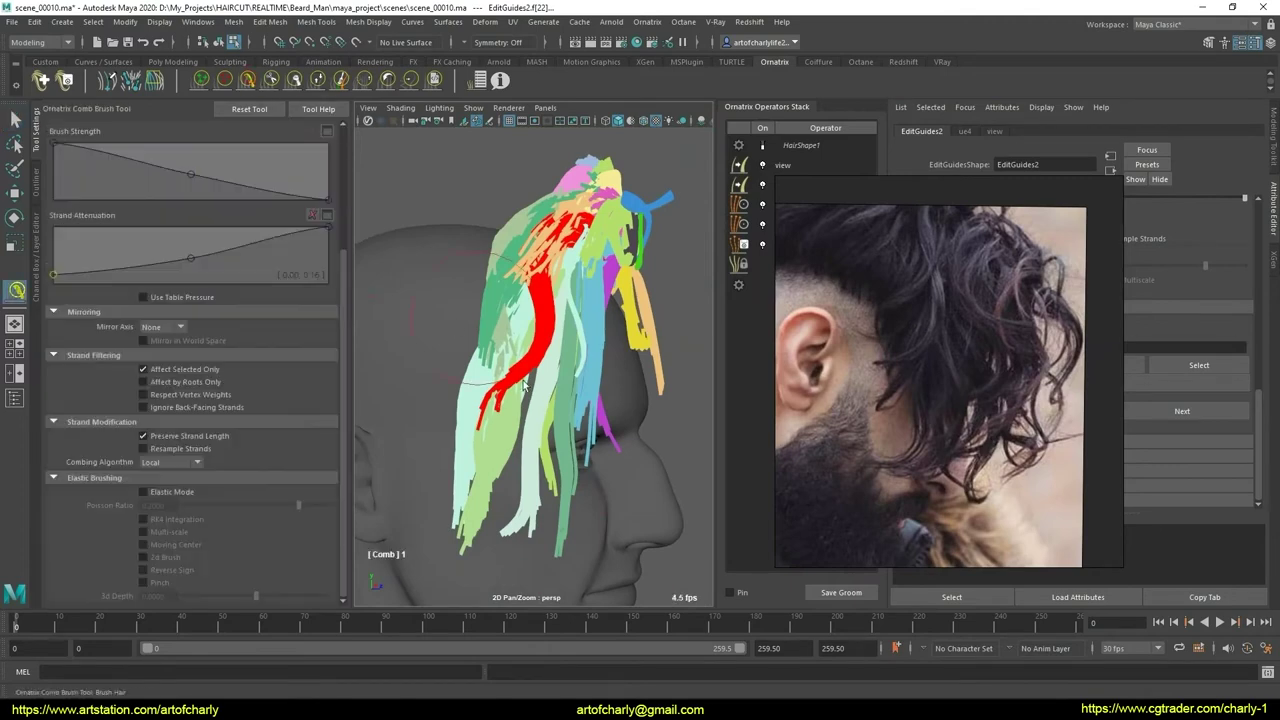
left_click_drag(490, 384, 551, 379, "alt")
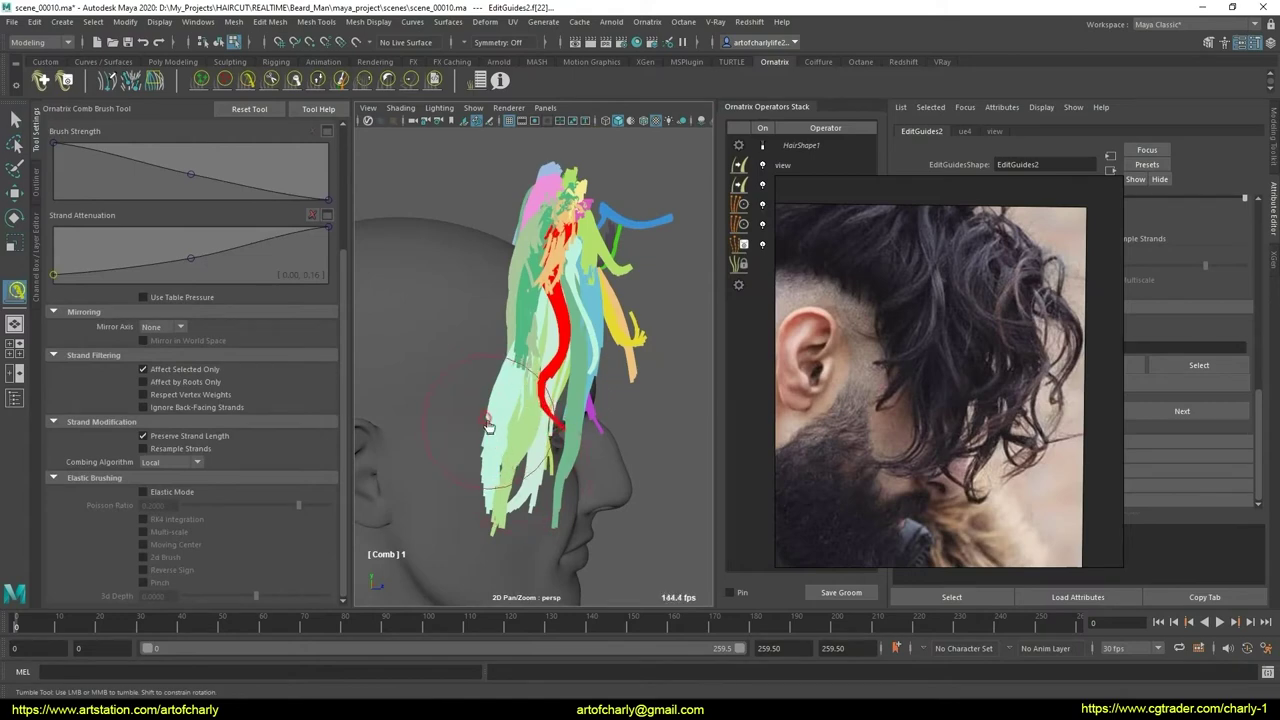
left_click_drag(488, 427, 529, 391, "alt")
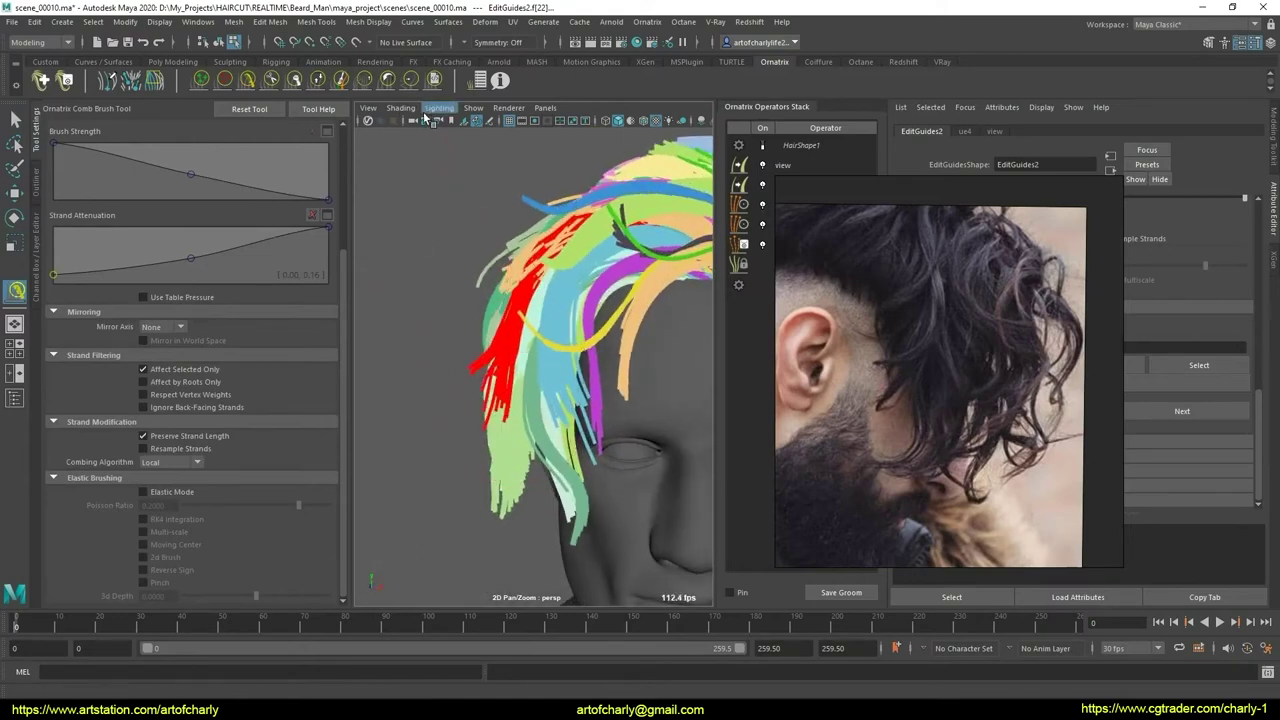
left_click(410, 80)
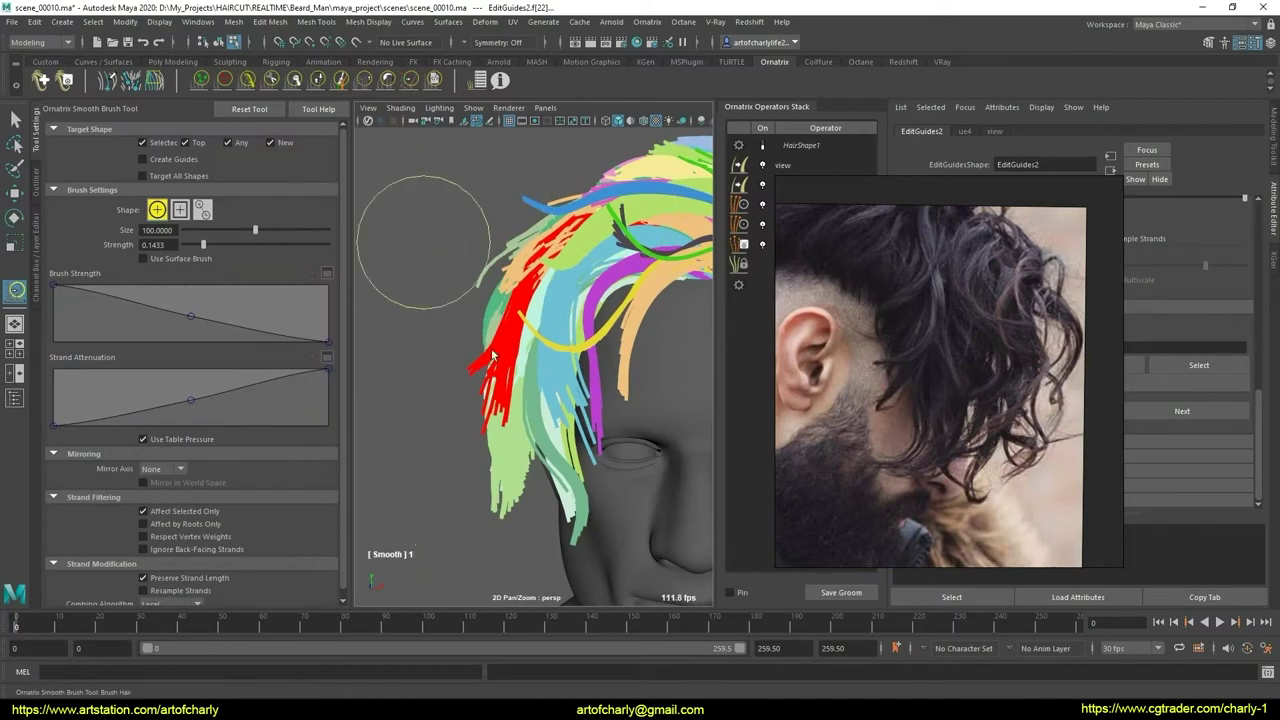
mouse_move(492, 355)
left_mouse_down("alt")
mouse_move(634, 349)
mouse_move(443, 349)
mouse_move(472, 345)
mouse_move(340, 202)
left_mouse_up("alt")
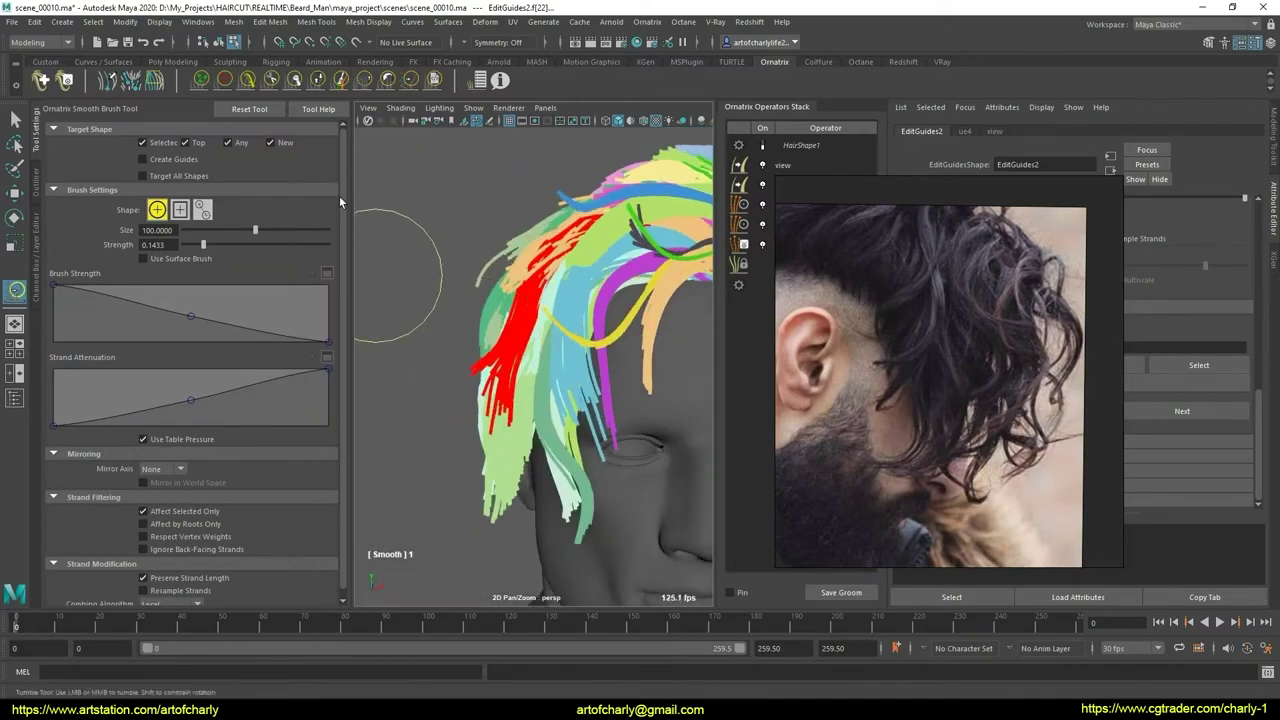
- Preview the guides as rendered blonde hair from the side, then switch back to coloured guides
left_click(762, 147)
mouse_move(560, 330)
left_mouse_down("alt")
mouse_move(657, 329)
mouse_move(663, 357)
mouse_move(641, 361)
mouse_move(665, 325)
mouse_move(650, 353)
mouse_move(586, 343)
mouse_move(519, 364)
mouse_move(466, 409)
mouse_move(586, 363)
mouse_move(586, 349)
mouse_move(673, 284)
left_mouse_up("alt")
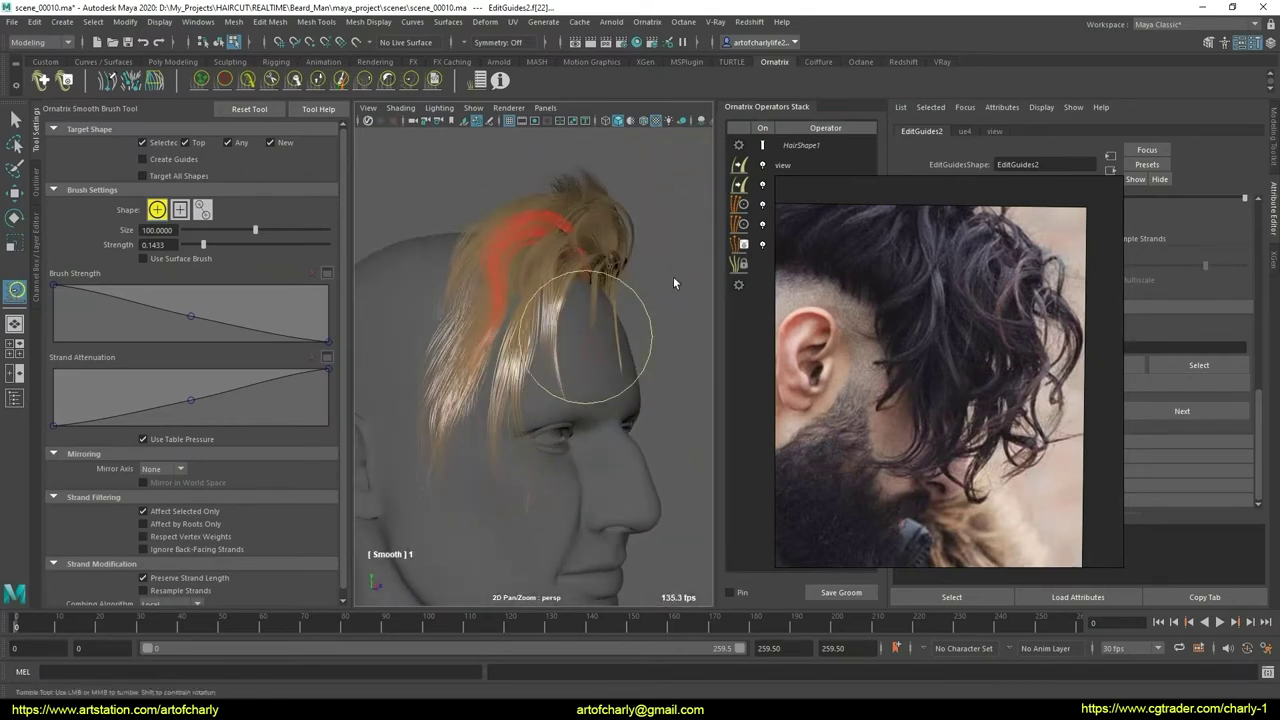
left_click(763, 147)
mouse_move(540, 340)
left_mouse_down("alt")
mouse_move(505, 350)
mouse_move(505, 370)
left_mouse_up("alt")
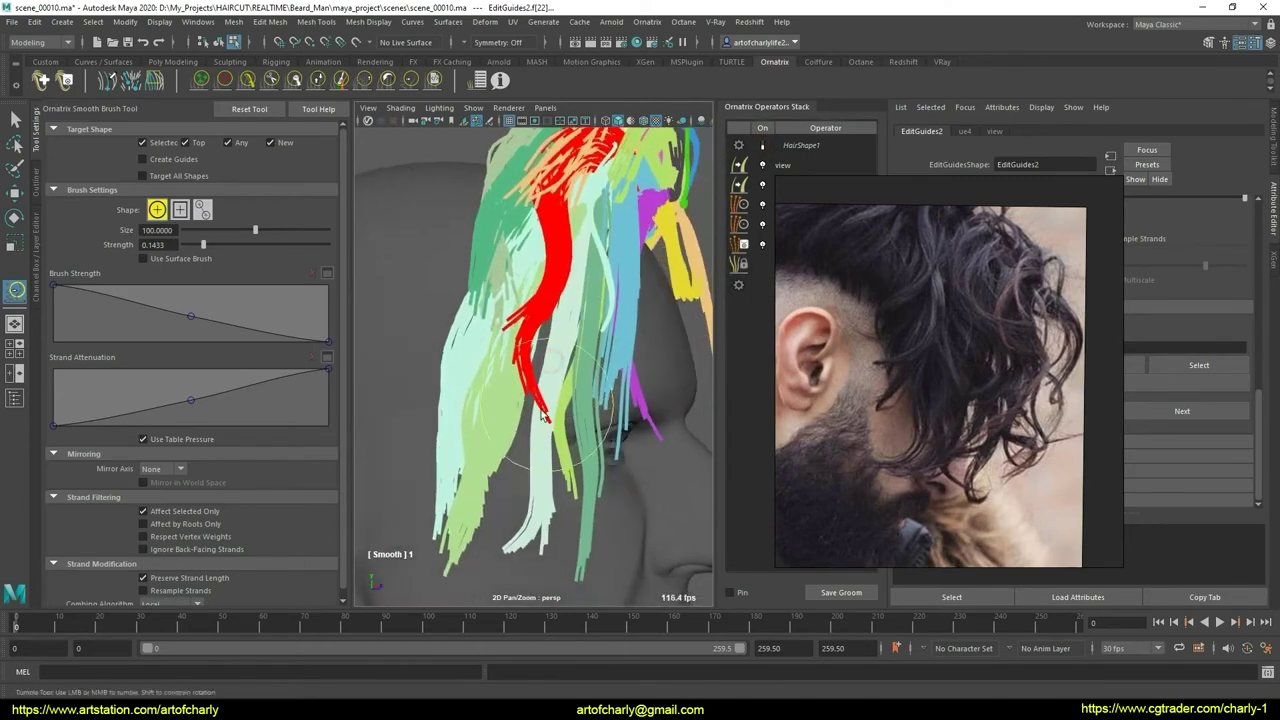
right_click_drag(505, 370, 510, 376, "alt")
left_click_drag(510, 376, 530, 385, "alt")
middle_click_drag(530, 385, 541, 390, "alt")
mouse_move(541, 390)
left_mouse_down("alt")
mouse_move(457, 398)
mouse_move(449, 364)
left_mouse_up("alt")
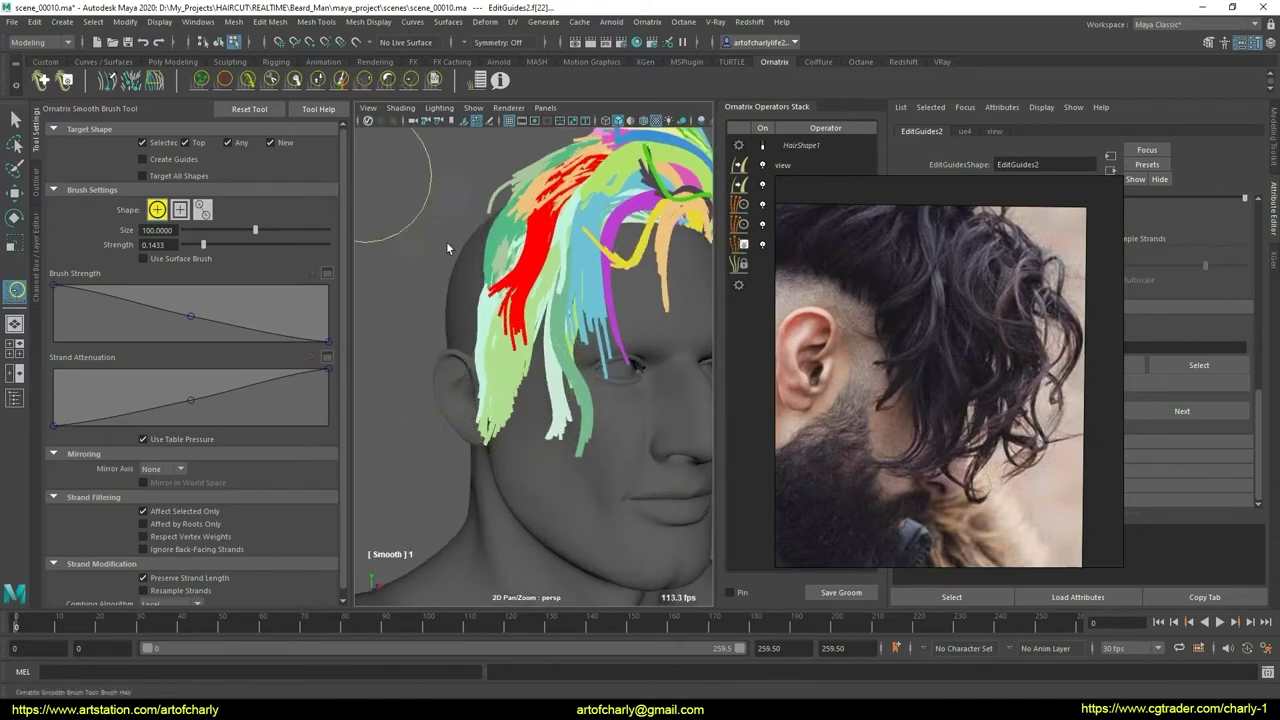
- Give the side guides another comb and smooth pass, ending back in the Select Tool
key("q")
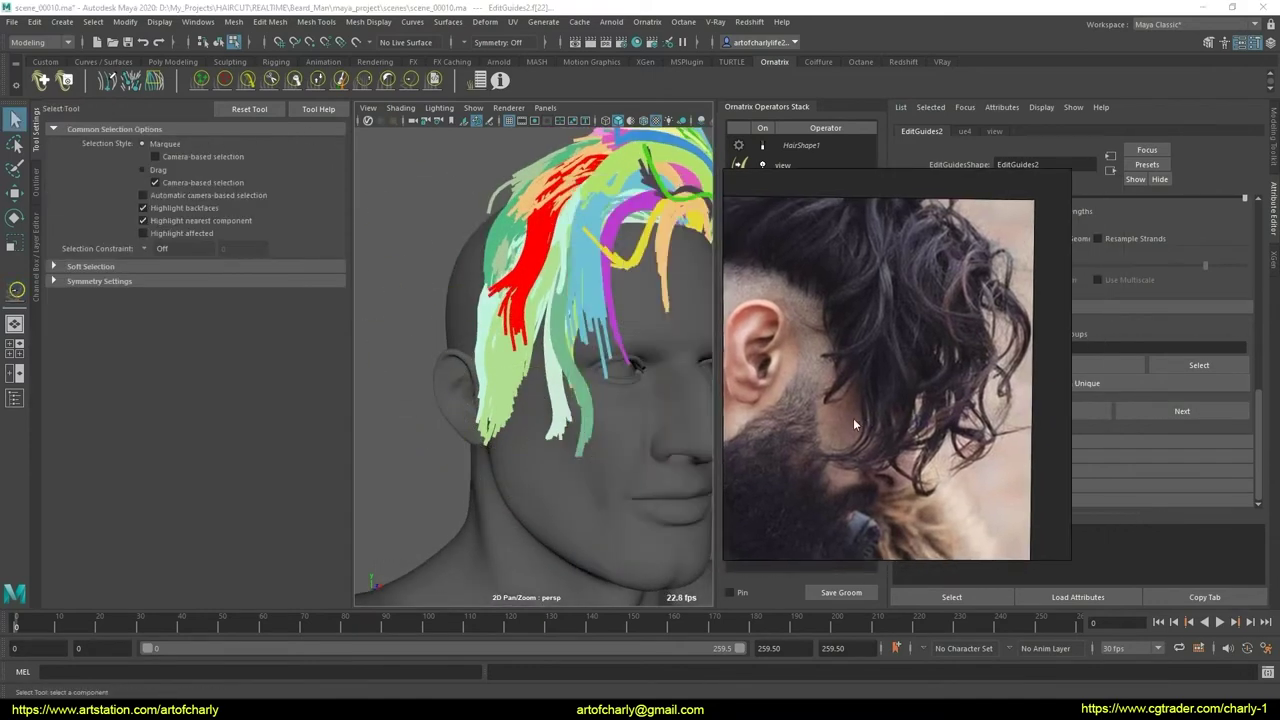
mouse_move(496, 433)
left_mouse_down("alt")
mouse_move(532, 445)
mouse_move(481, 362)
mouse_move(534, 389)
mouse_move(487, 346)
left_mouse_up("alt")
left_click(246, 80)
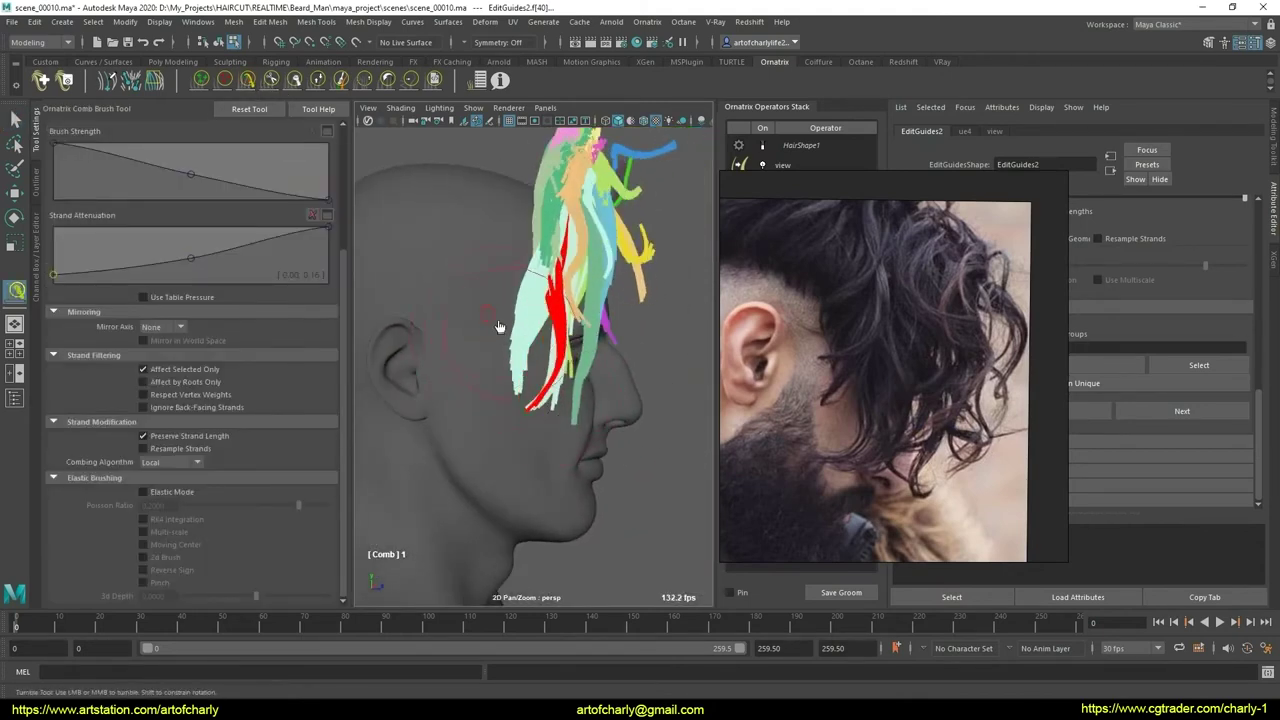
left_click_drag(606, 320, 555, 289, "alt")
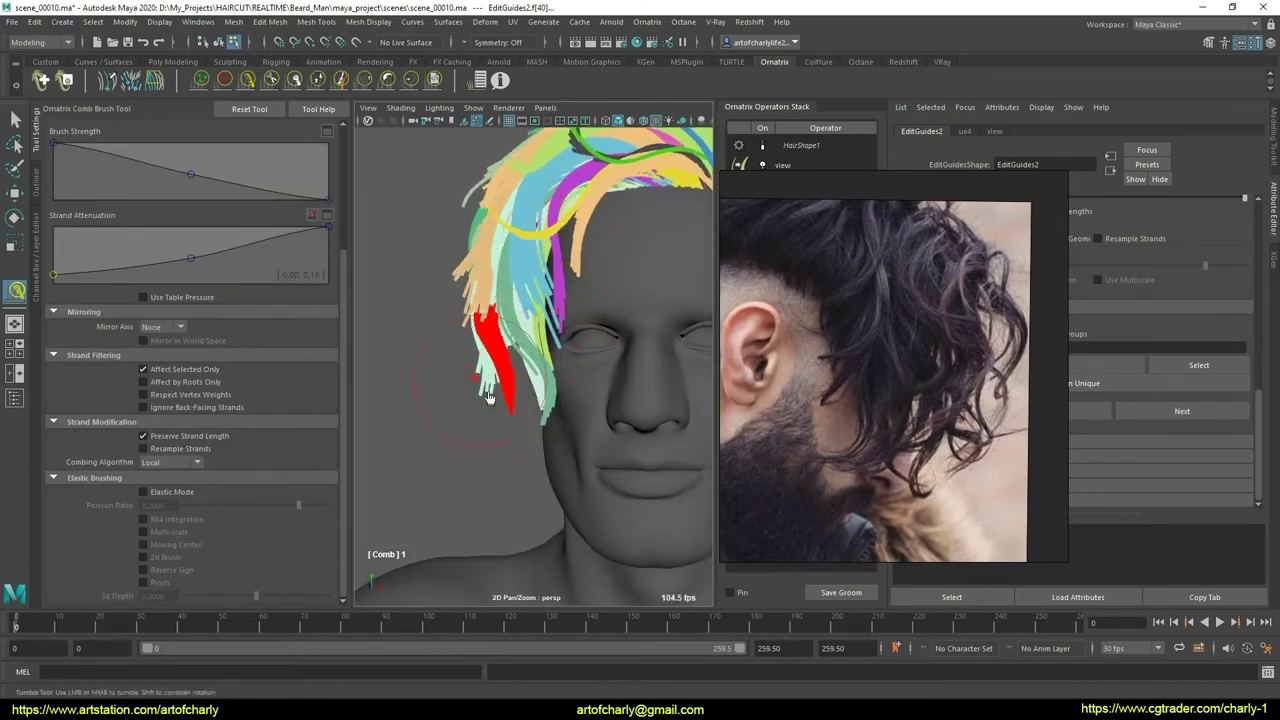
mouse_move(489, 398)
left_mouse_down("alt")
mouse_move(548, 325)
mouse_move(562, 354)
mouse_move(585, 358)
mouse_move(459, 200)
left_mouse_up("alt")
scroll(520, 318, "up", 3)
left_click(420, 80)
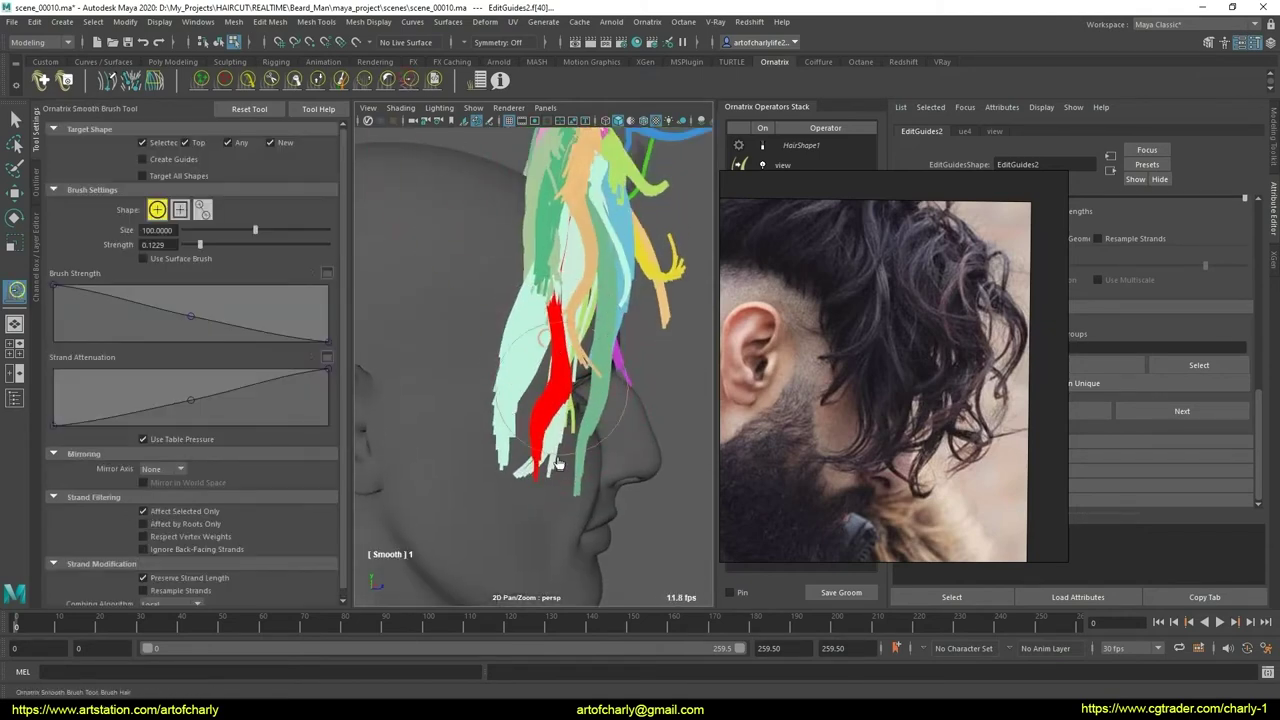
scroll(571, 389, "down", 3)
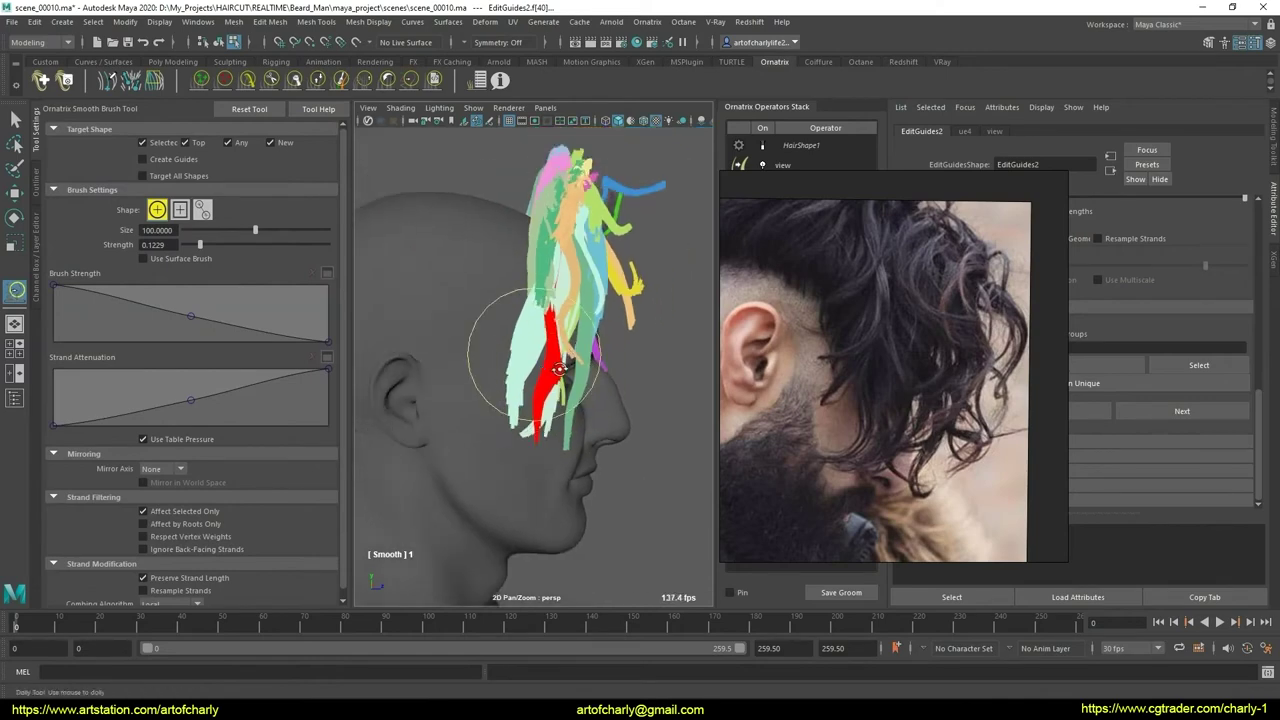
key("q")
left_click_drag(571, 389, 531, 357, "alt")
mouse_move(499, 380)
left_mouse_down("alt")
mouse_move(519, 385)
mouse_move(516, 372)
left_mouse_up("alt")
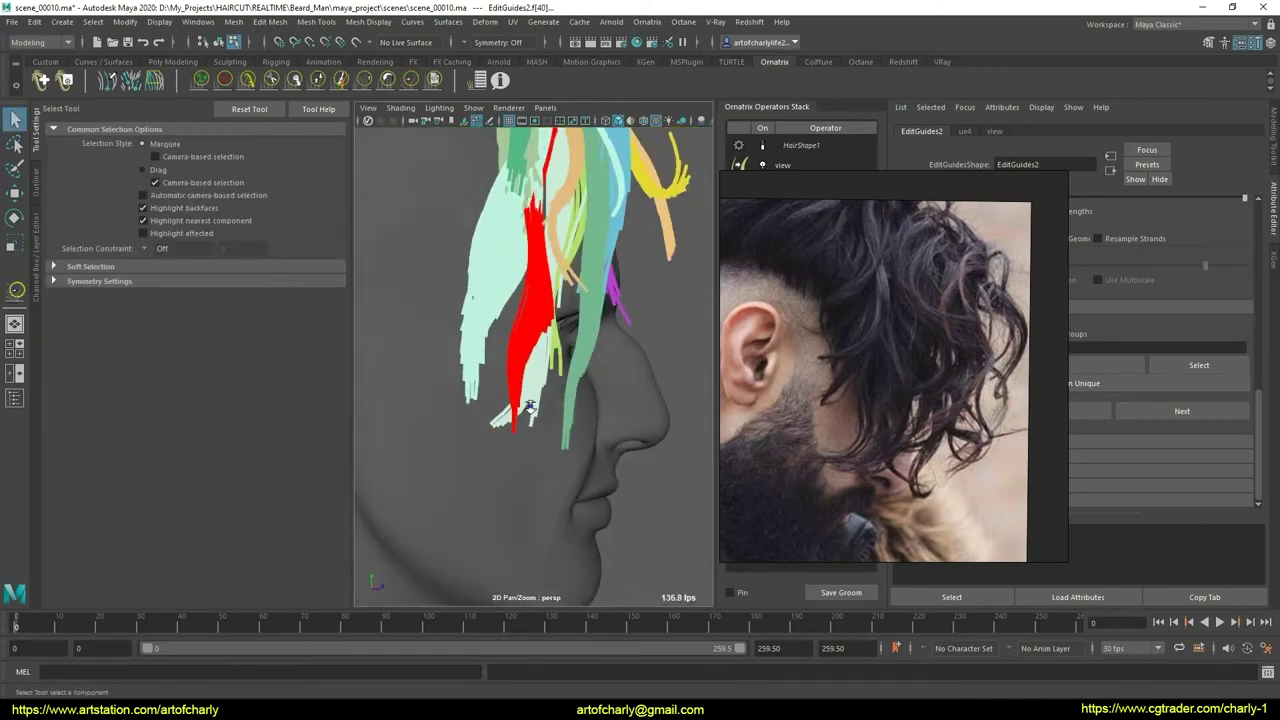
- Zoom in and select the light-cyan sideburn guides on the left side
scroll(520, 380, "up", 2)
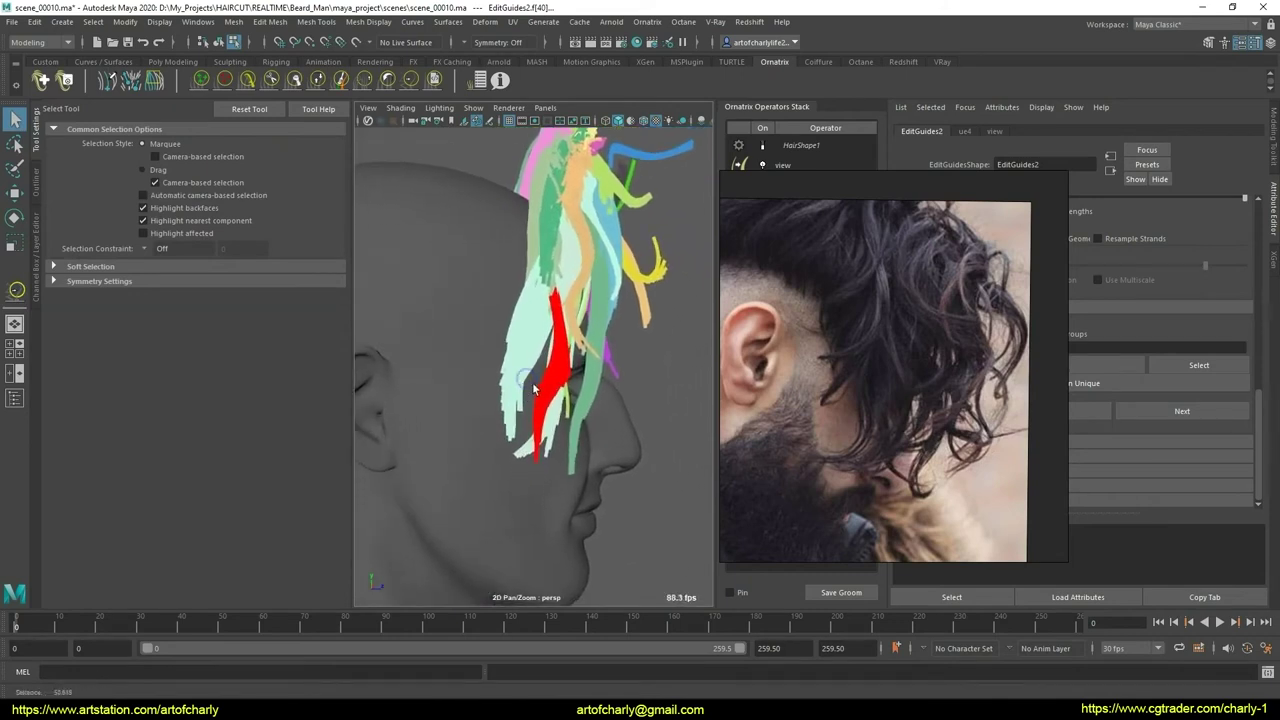
scroll(530, 390, "up", 1)
scroll(530, 395, "up", 1)
scroll(530, 410, "up", 1)
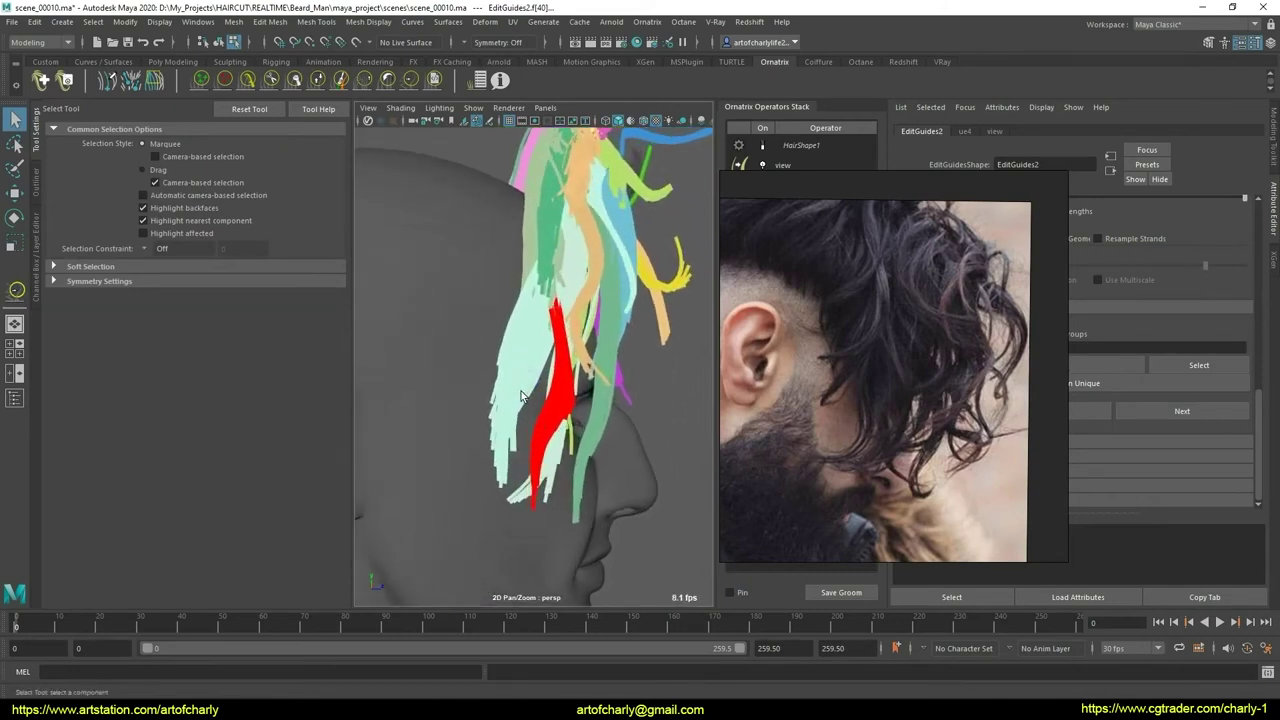
left_click(521, 391)
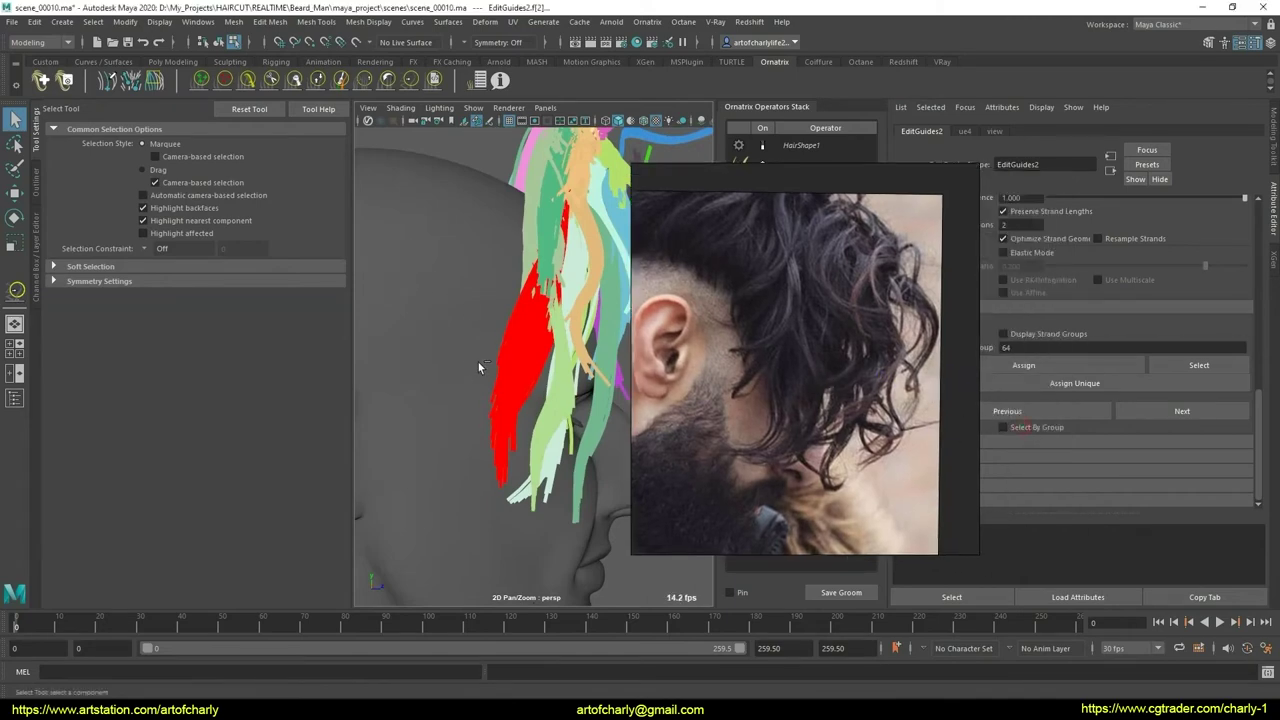
- Box-select the sideburn strands and give them their own group with Assign Unique
left_click_drag(511, 402, 753, 371)
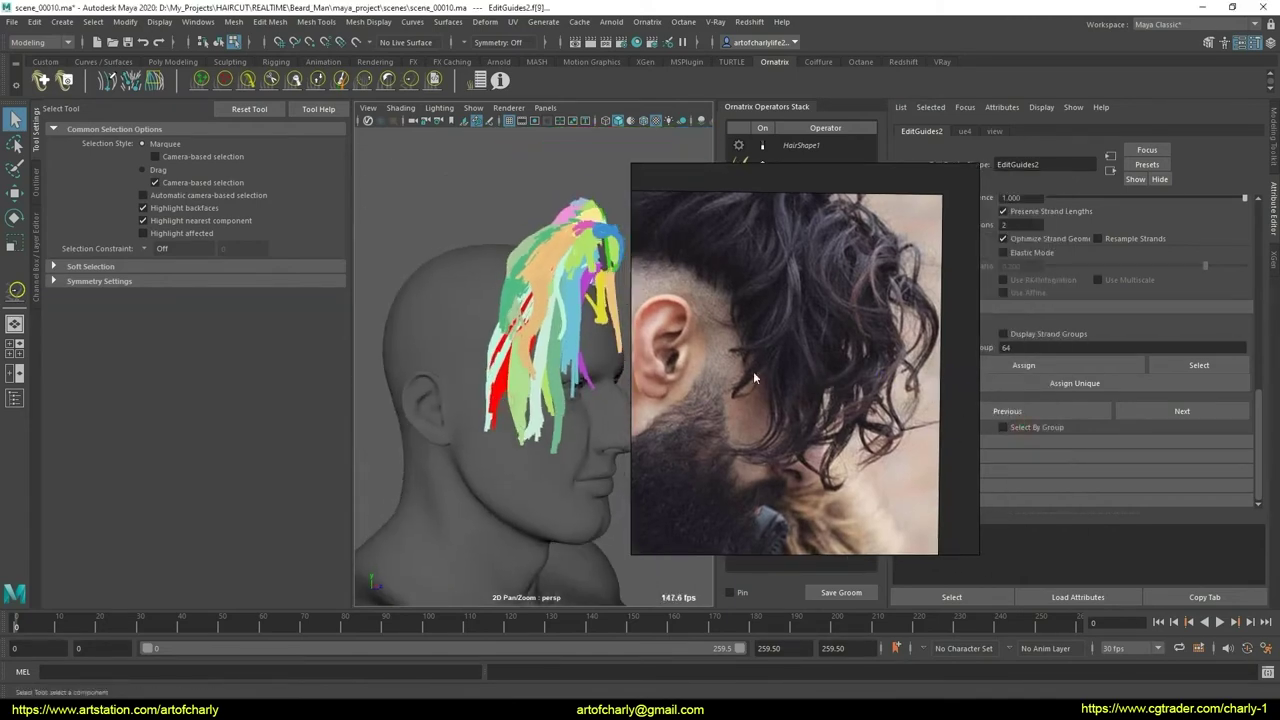
left_click(1072, 380)
left_click_drag(571, 480, 549, 435, "alt")
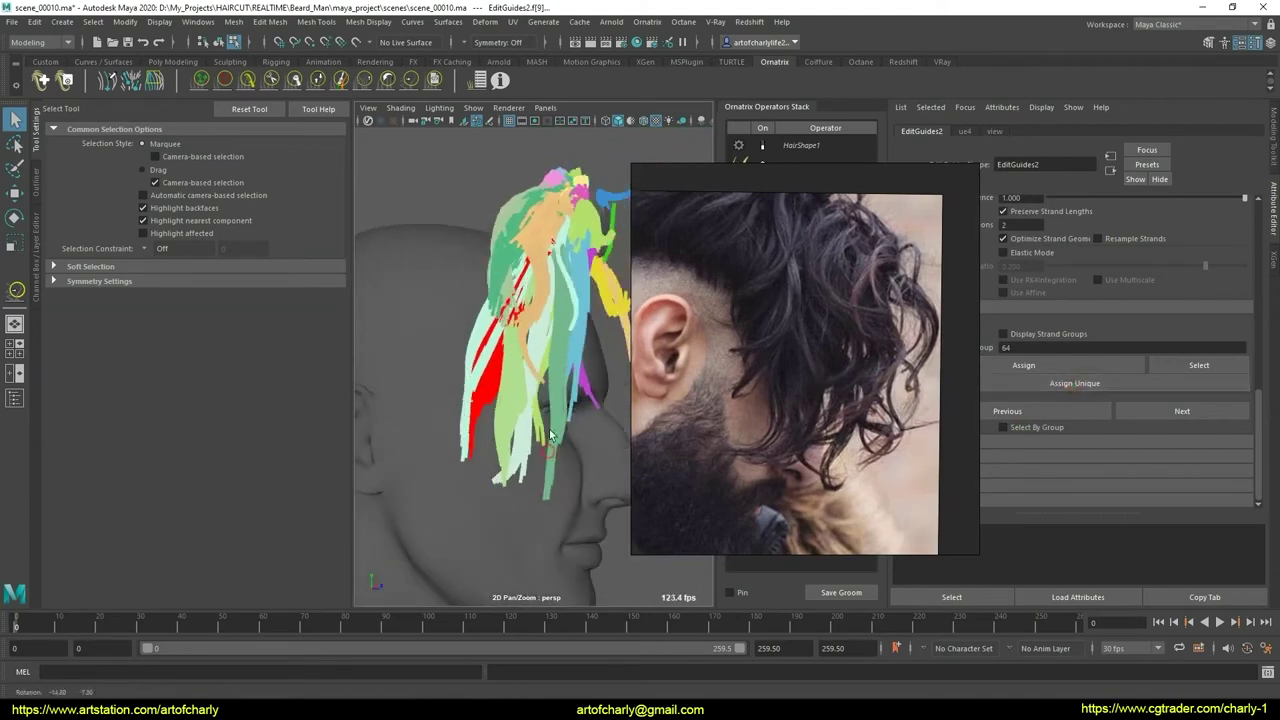
- Comb the new sideburn group back past the temple with the Comb Brush
left_click(247, 80)
left_click_drag(420, 340, 461, 335, "alt")
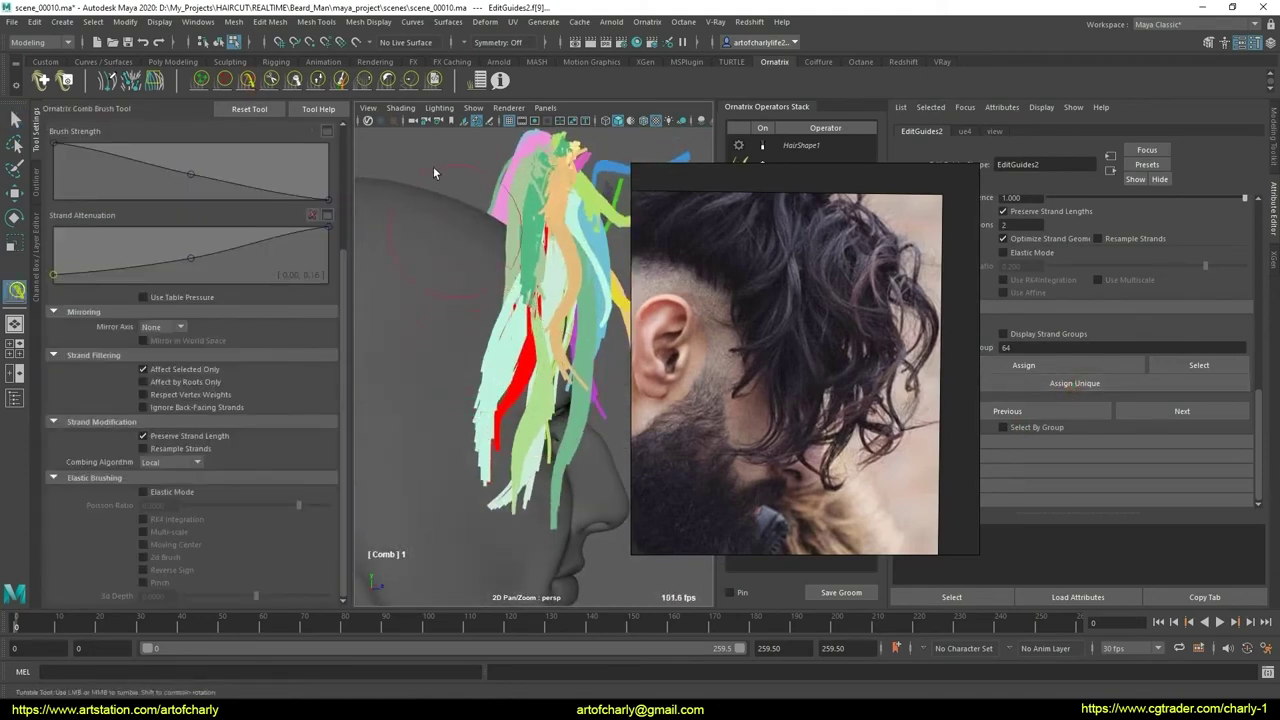
left_click(433, 80)
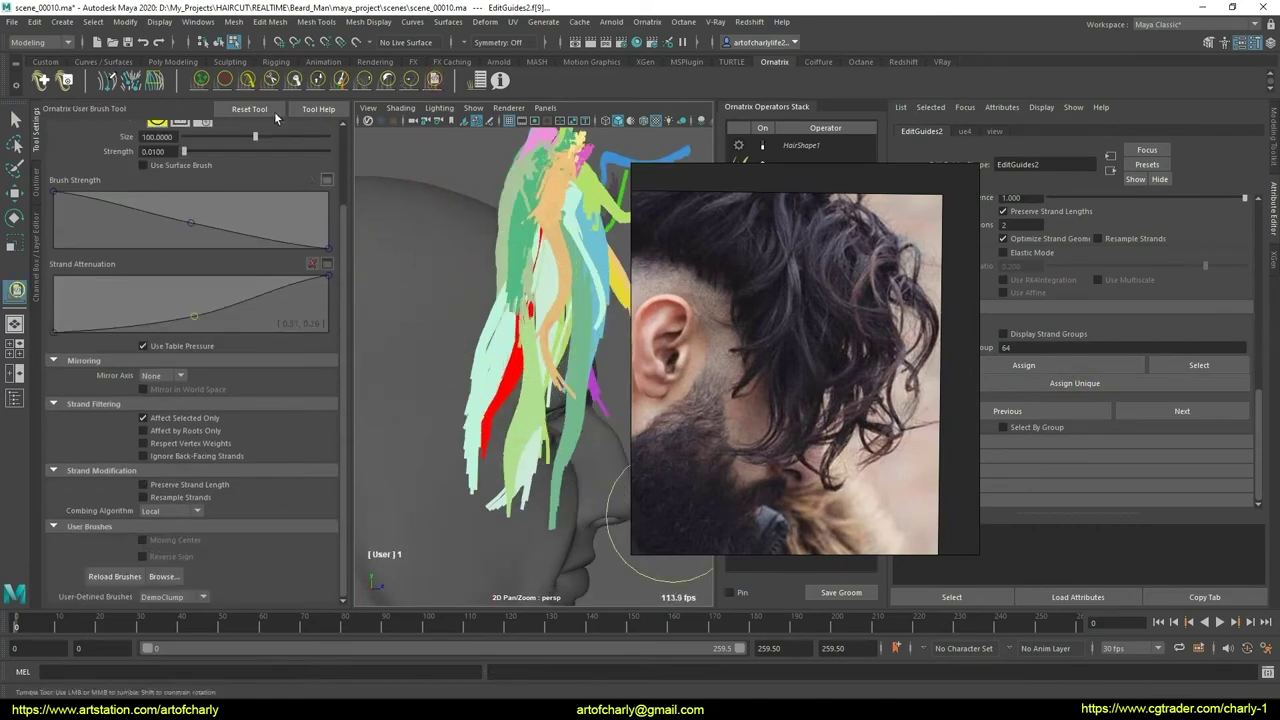
key("y")
left_click_drag(557, 336, 483, 320, "alt")
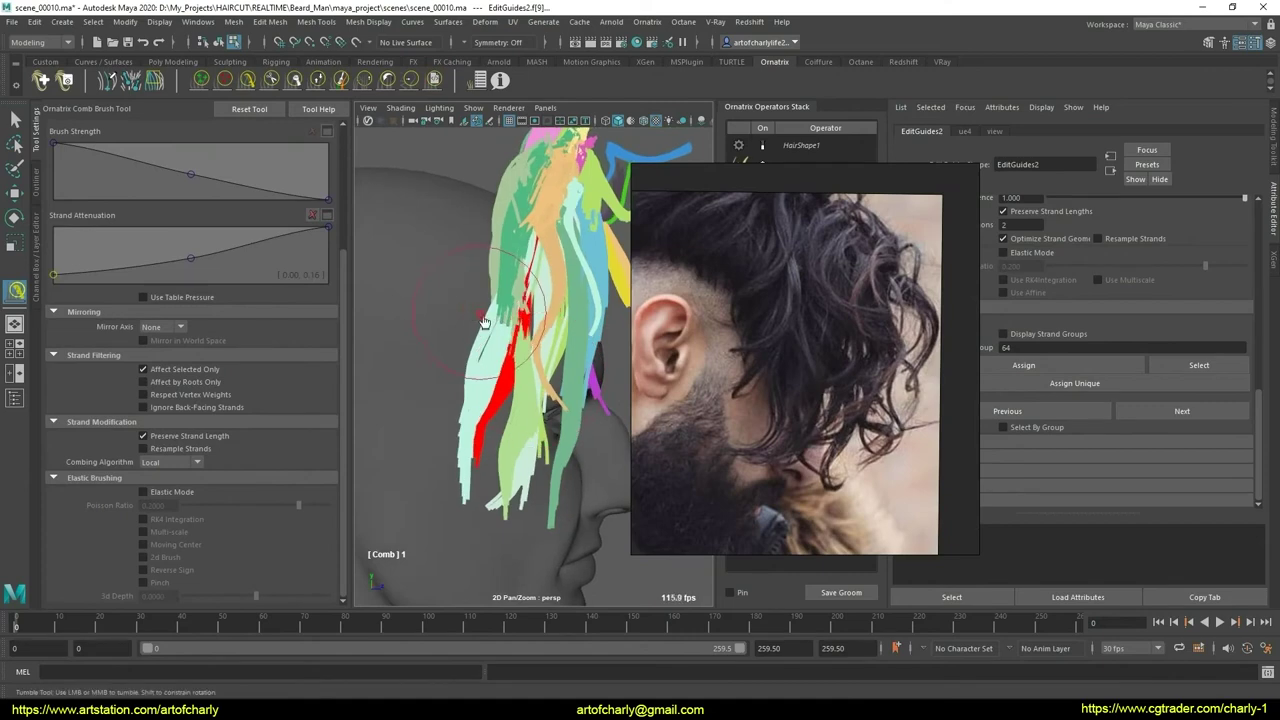
left_click_drag(570, 360, 456, 366, "alt")
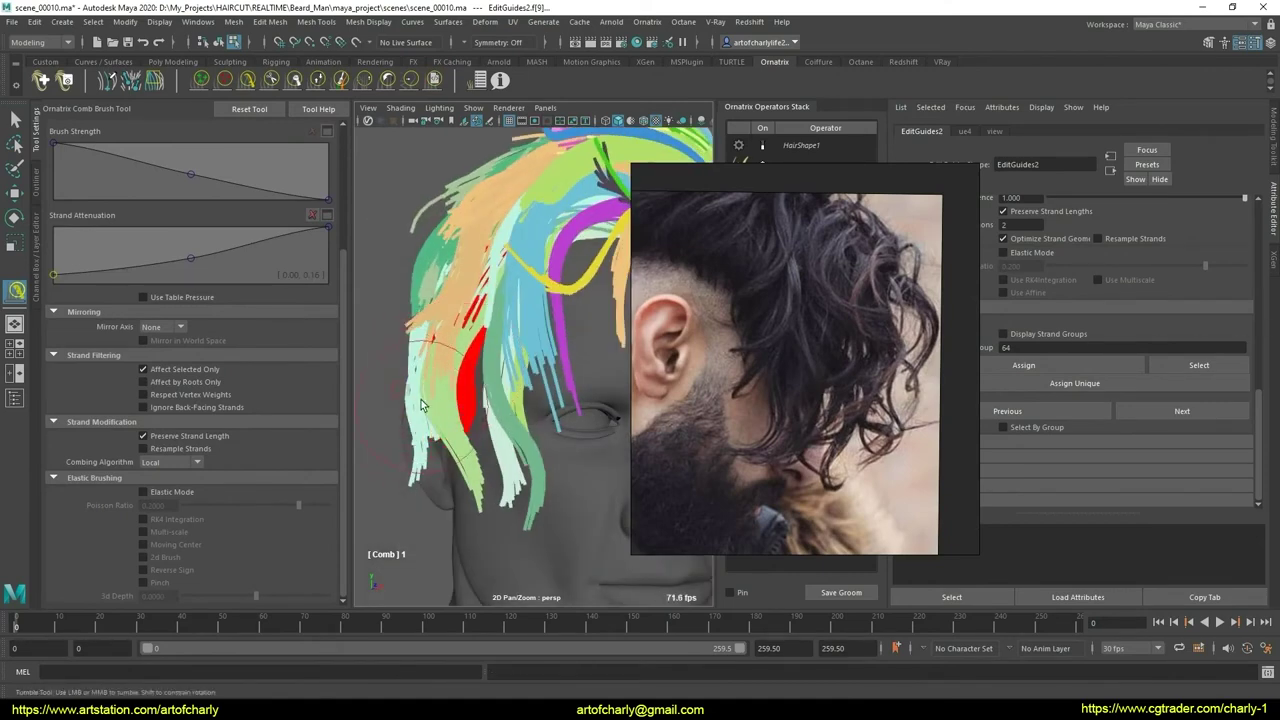
mouse_move(421, 405)
left_mouse_down("alt")
mouse_move(526, 420)
mouse_move(510, 393)
mouse_move(484, 393)
mouse_move(540, 395)
left_mouse_up("alt")
key("q")
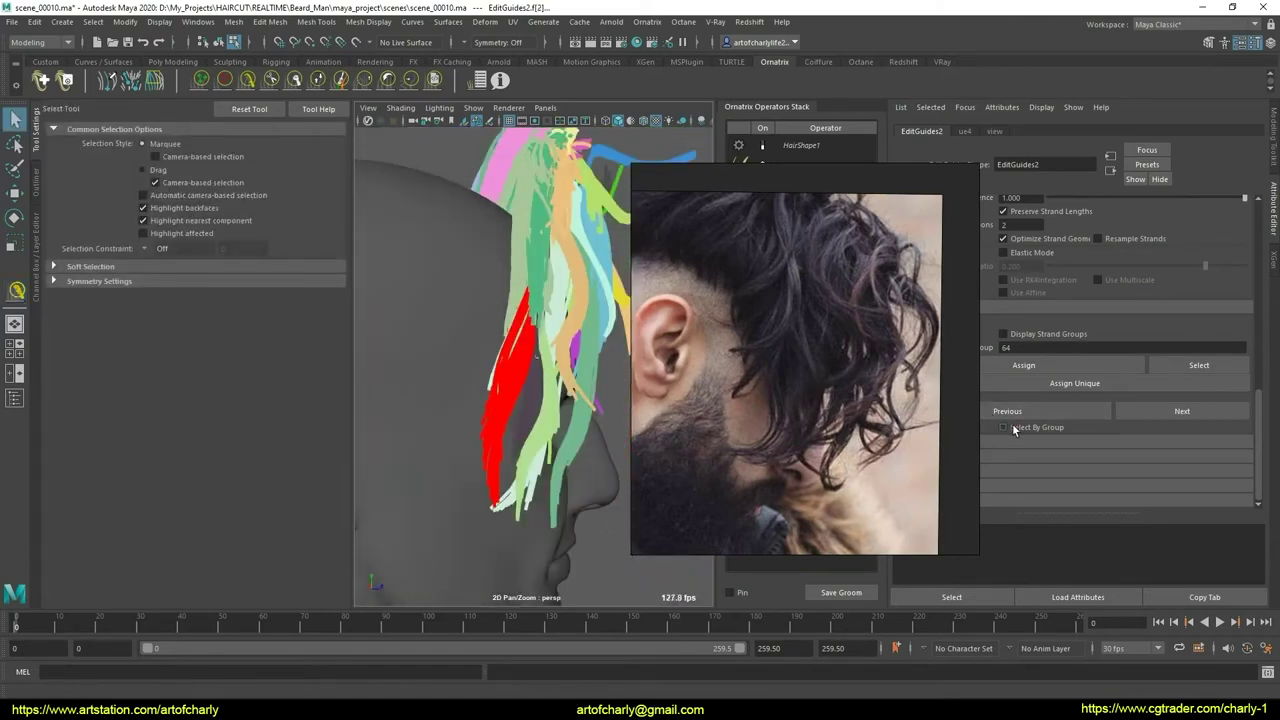
- Enable Select By Group and resume combing from rear and three-quarter views
left_click(1012, 425)
left_click_drag(446, 428, 396, 427, "alt")
left_click_drag(489, 437, 435, 420, "alt")
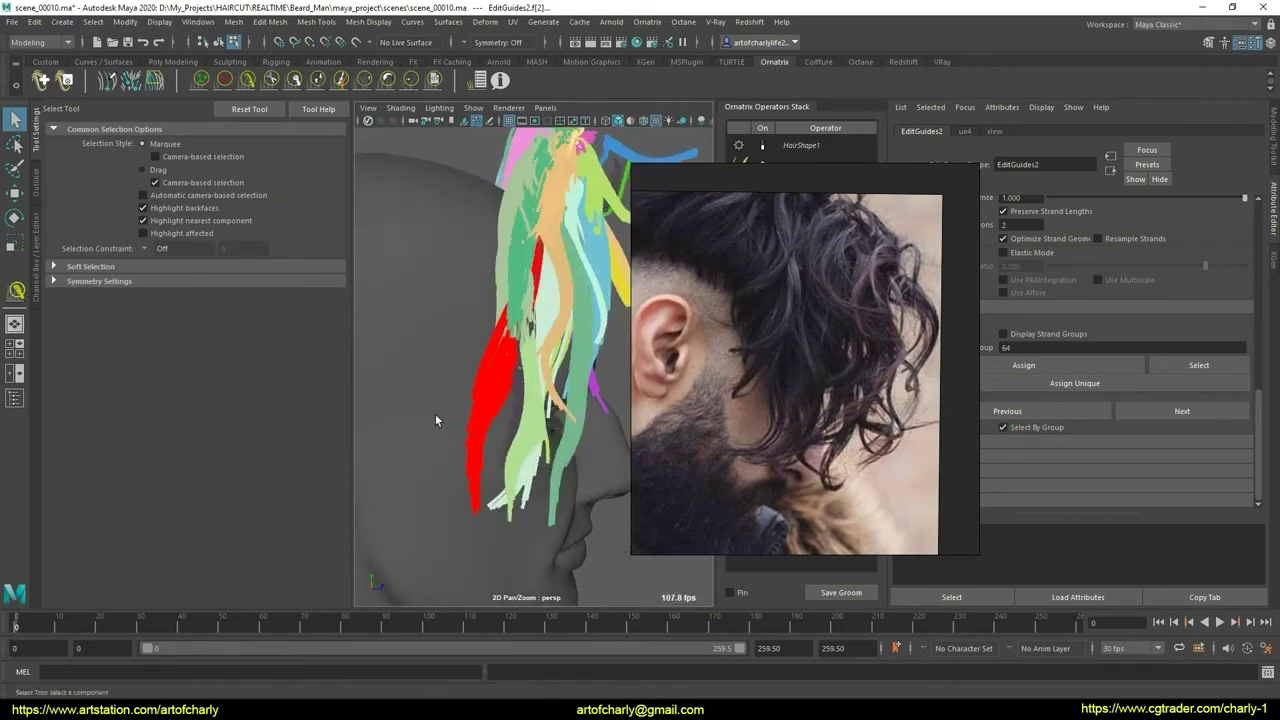
left_click(248, 80)
left_click_drag(499, 396, 447, 343, "alt")
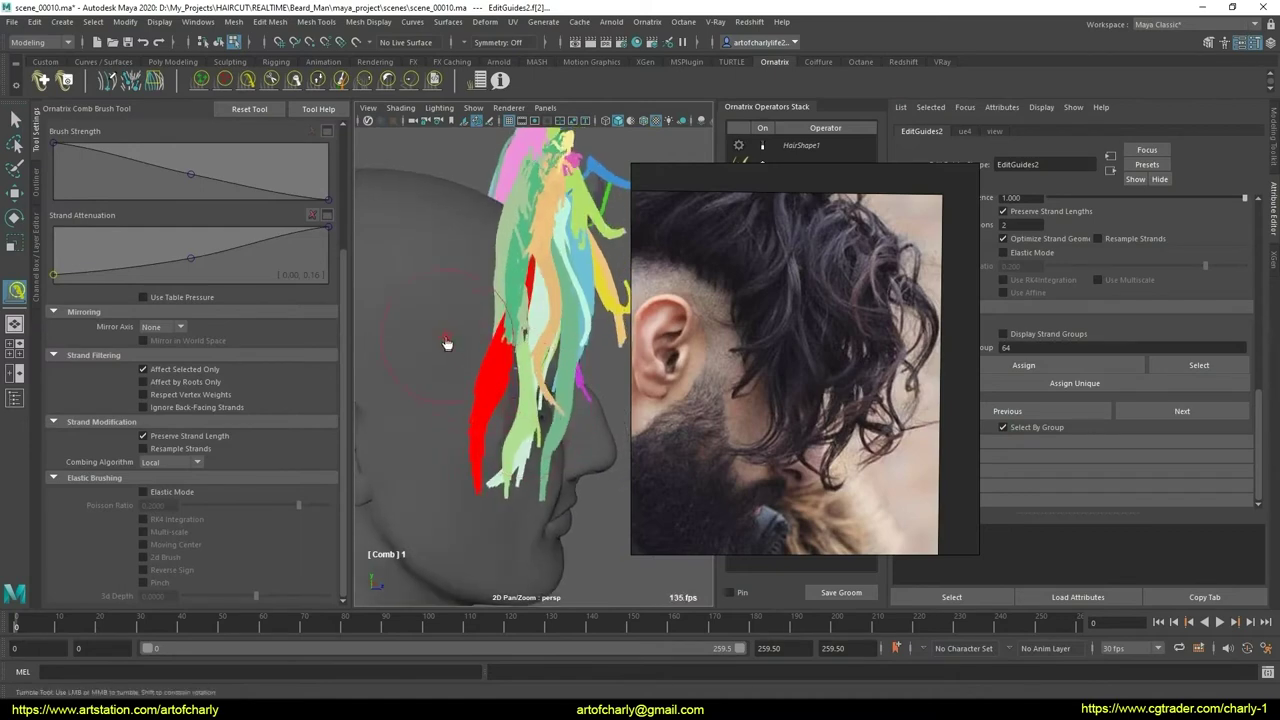
left_click_drag(493, 395, 542, 400, "alt")
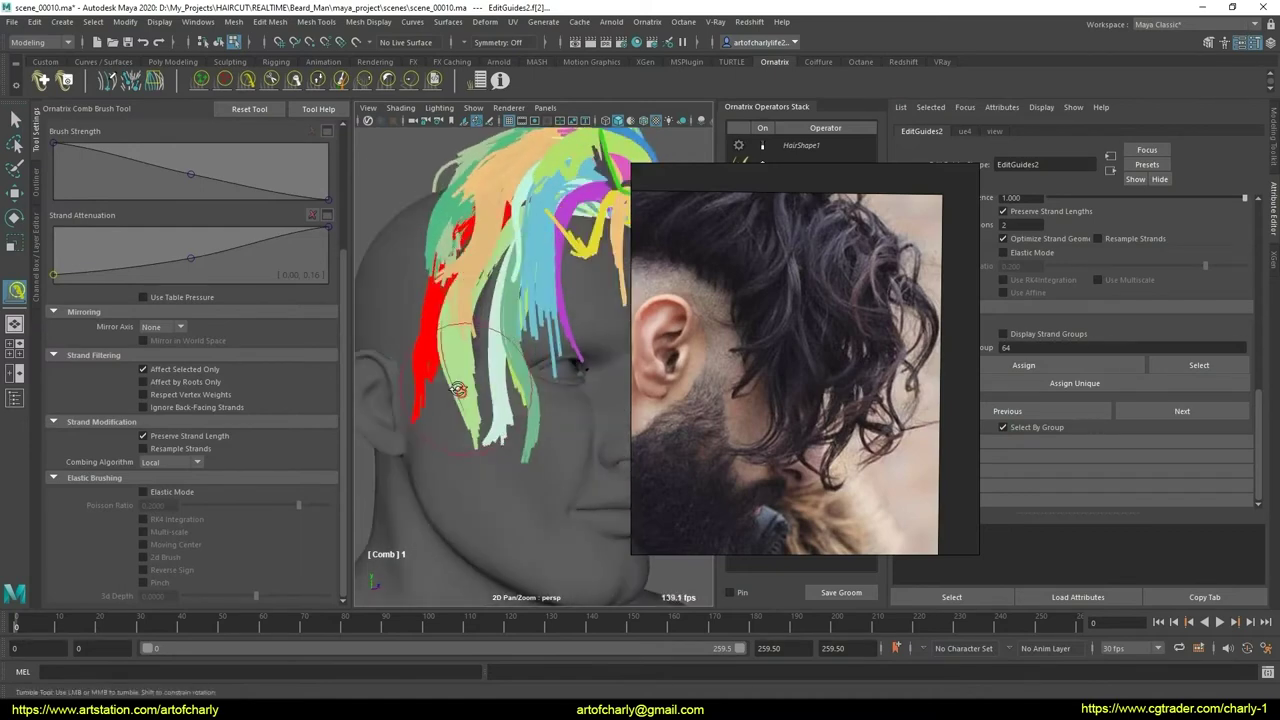
- Preview the groom as rendered hair and inspect the side clump from several angles
left_click(757, 162)
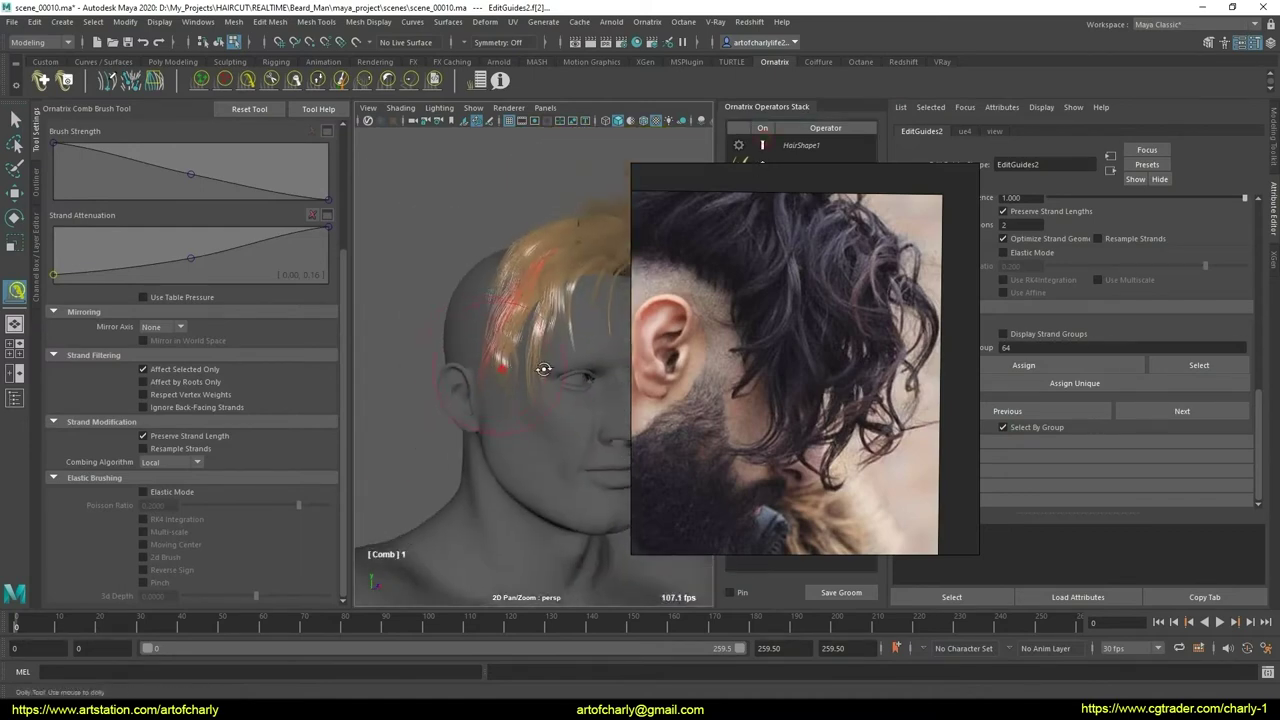
left_click_drag(520, 390, 480, 380, "alt")
right_click_drag(520, 400, 560, 406, "alt")
mouse_move(560, 406)
left_mouse_down("alt")
mouse_move(487, 398)
mouse_move(623, 372)
left_mouse_up("alt")
key("q")
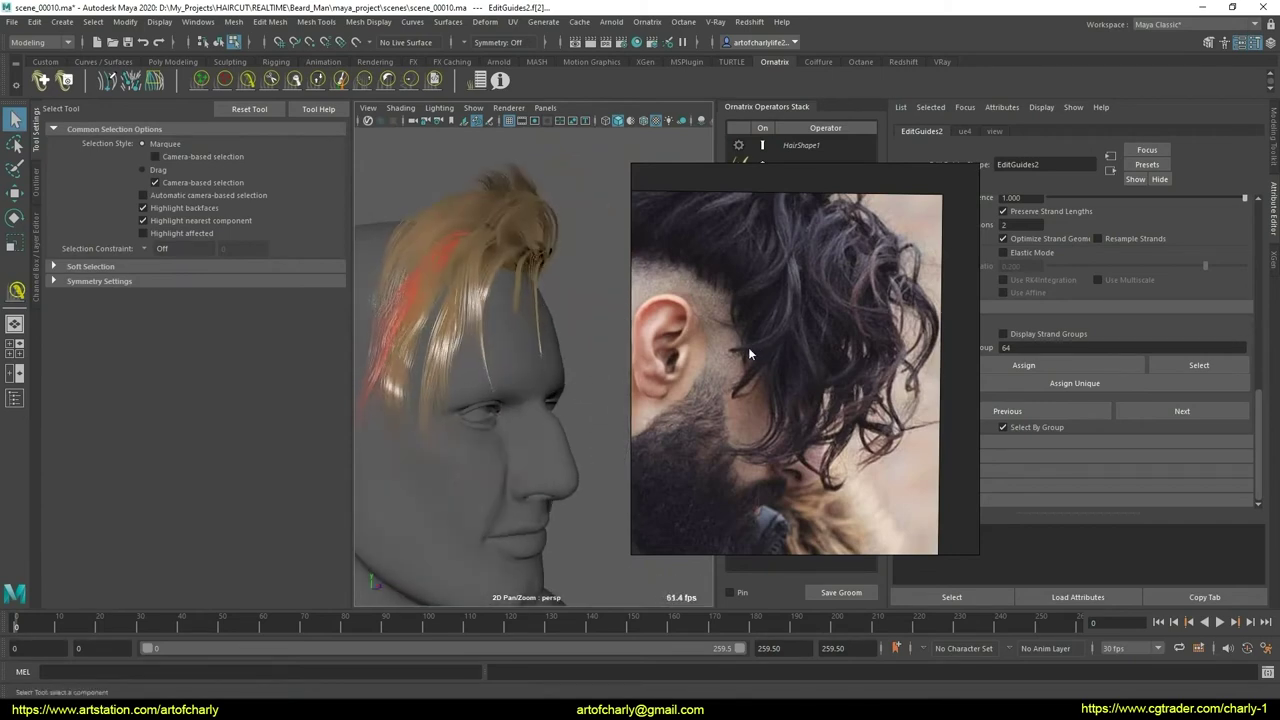
- Zoom the reference image and toggle HairShape1 back to the coloured guide display
scroll(785, 290, "down", 3)
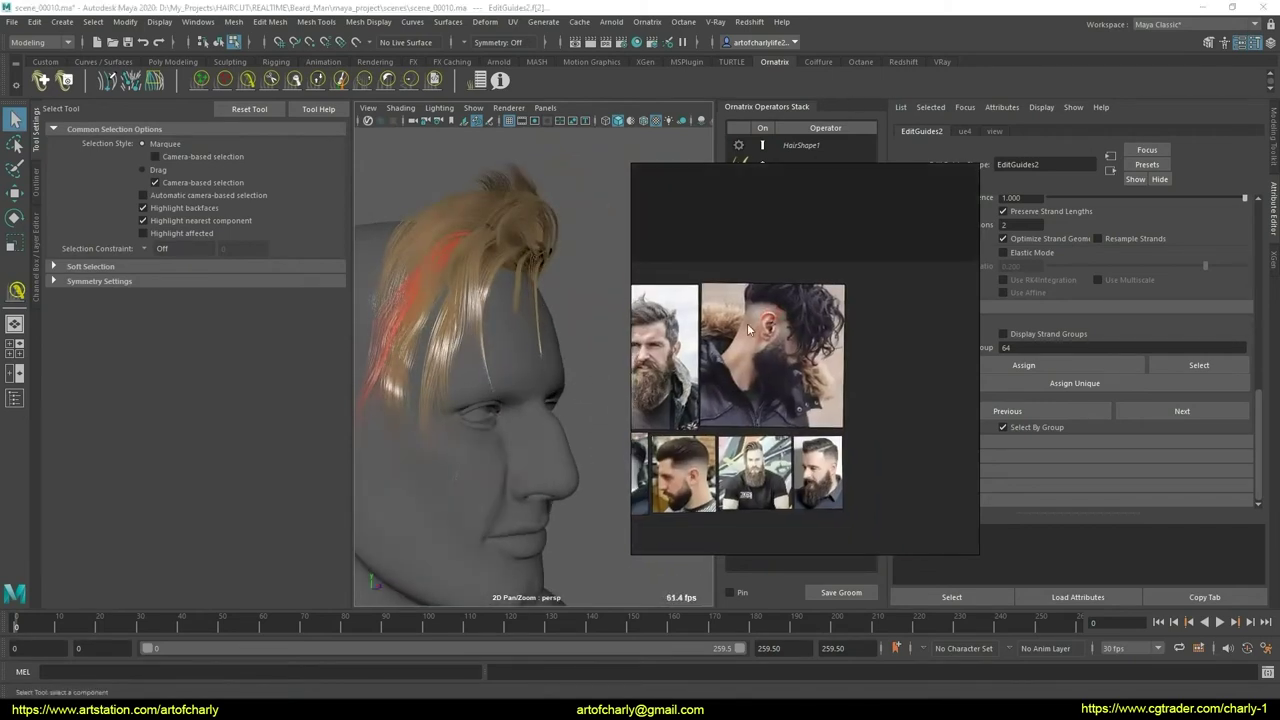
scroll(781, 357, "up", 3)
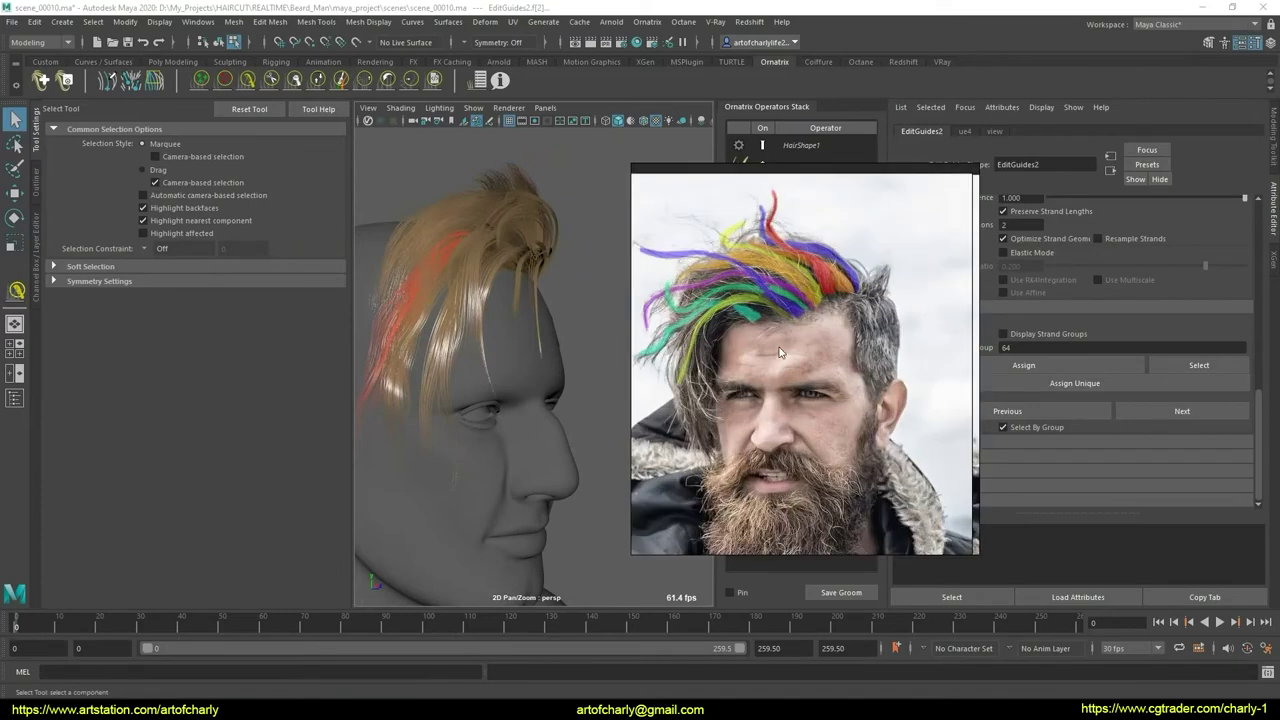
scroll(820, 343, "up", 1)
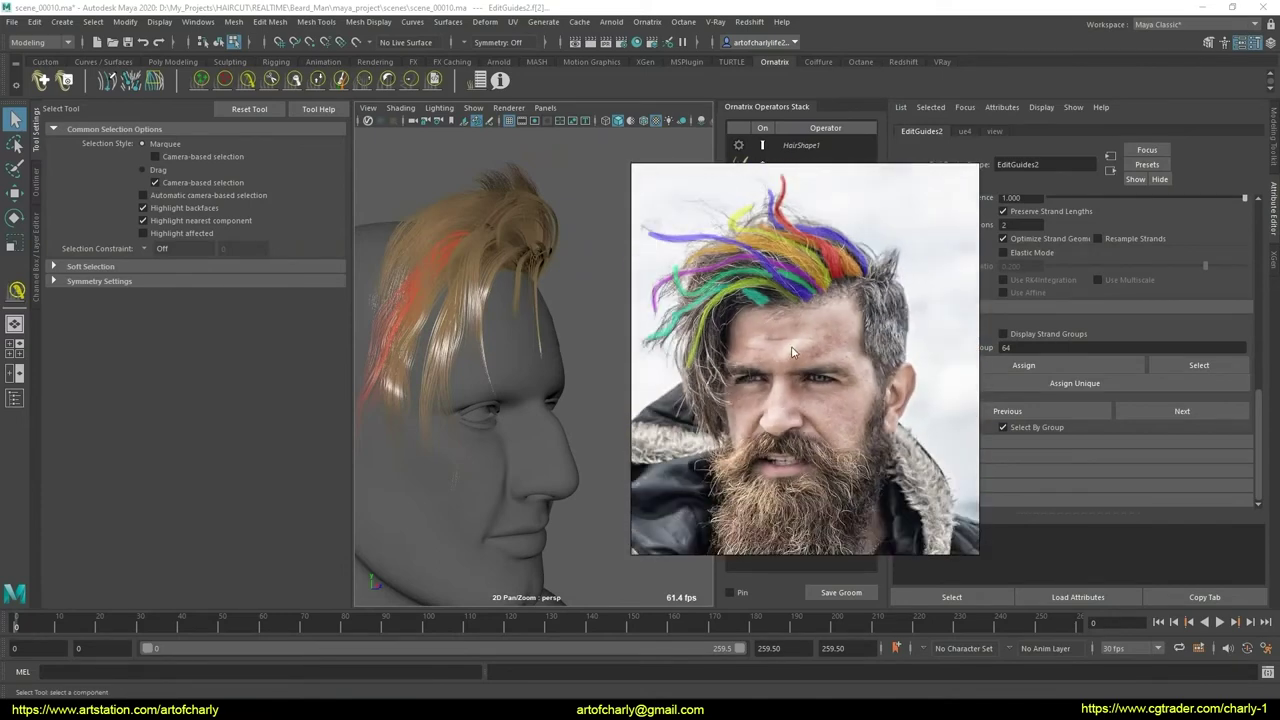
scroll(770, 356, "up", 1)
scroll(818, 383, "up", 1)
scroll(822, 381, "up", 1)
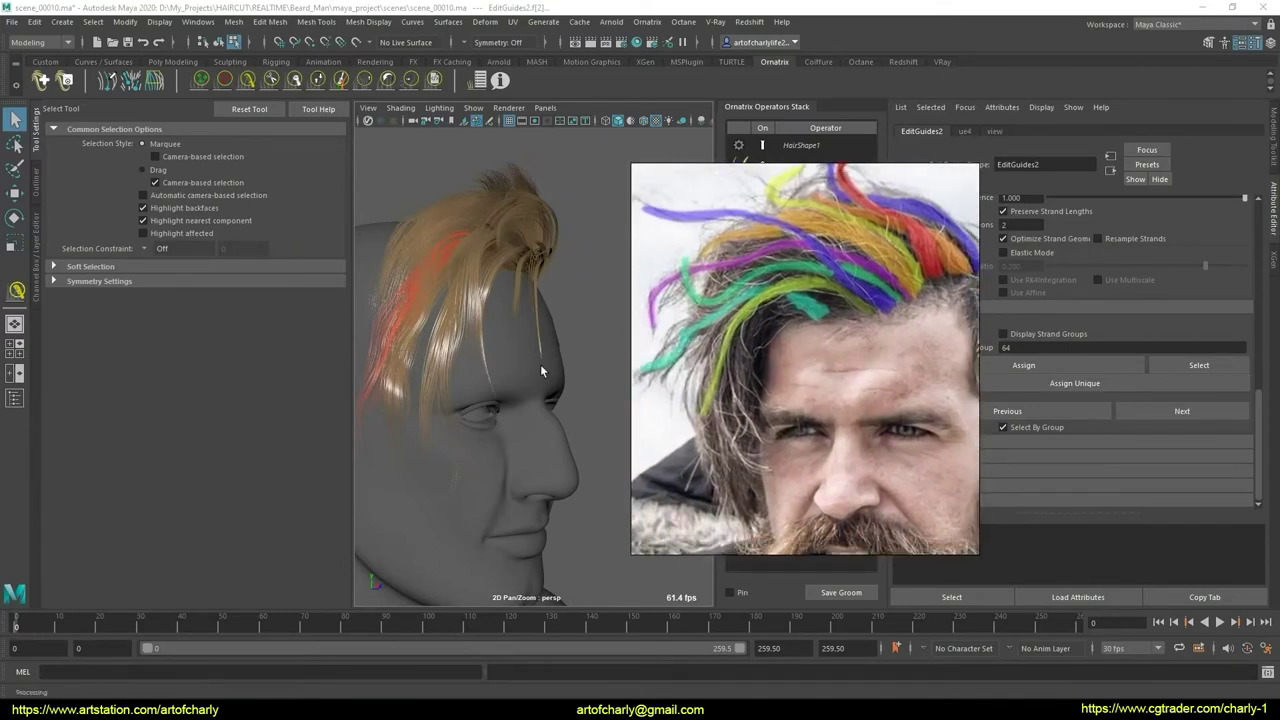
mouse_move(468, 367)
left_mouse_down("alt")
mouse_move(485, 368)
mouse_move(466, 380)
left_mouse_up("alt")
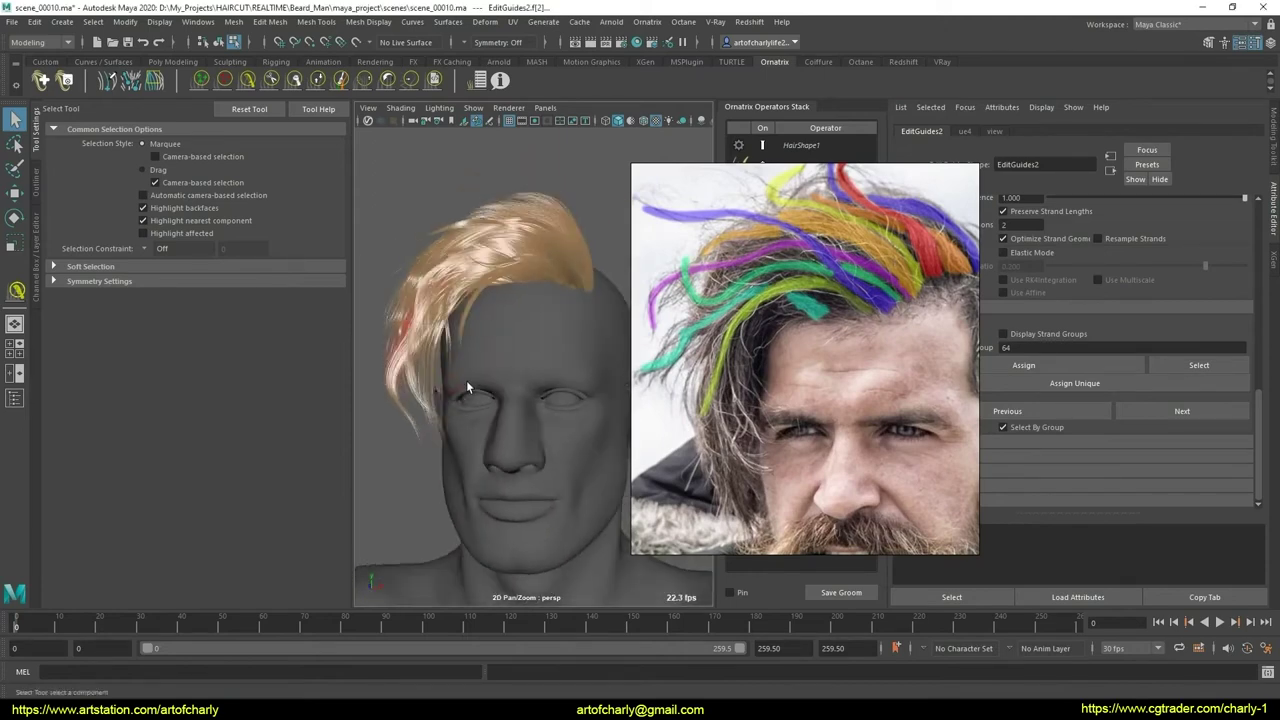
left_click(763, 148)
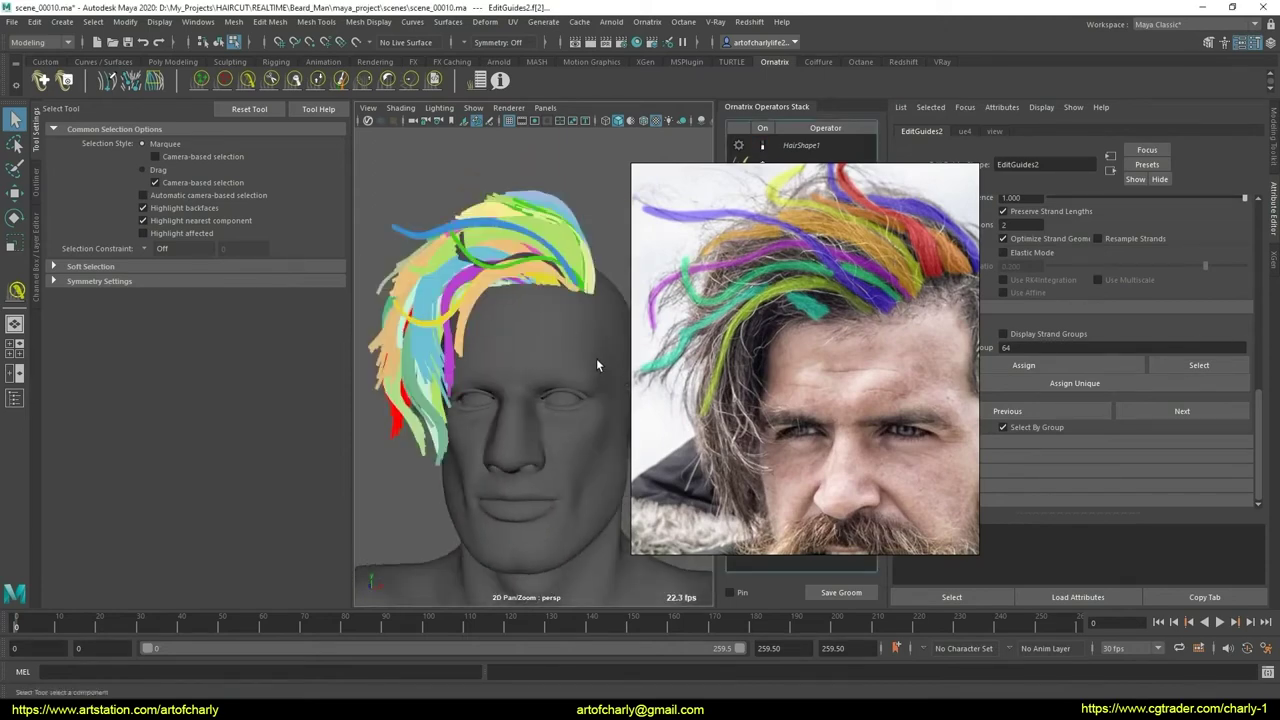
mouse_move(464, 395)
left_mouse_down("alt")
mouse_move(500, 417)
mouse_move(537, 391)
mouse_move(591, 394)
mouse_move(516, 392)
mouse_move(505, 336)
mouse_move(523, 400)
mouse_move(420, 445)
left_mouse_up("alt")
- Zoom in on the head and click empty space to deselect the guides
scroll(517, 420, "up", 2)
scroll(508, 451, "up", 3)
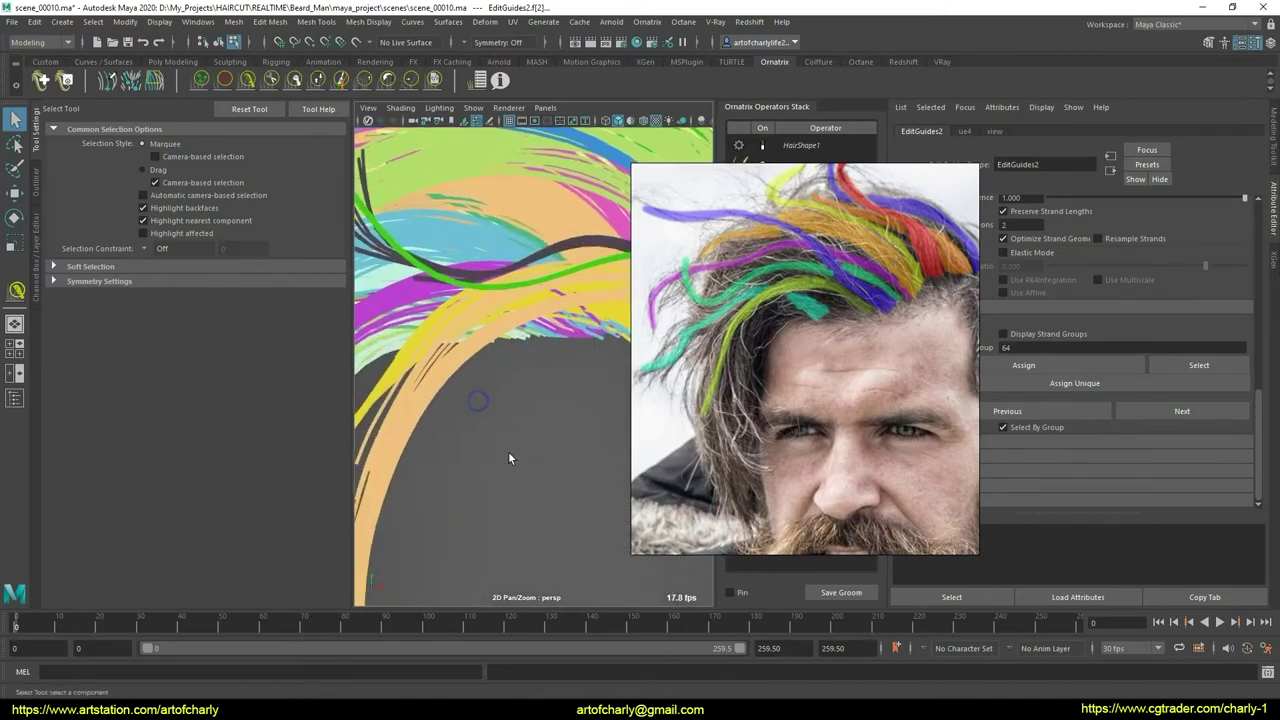
scroll(540, 414, "up", 2)
scroll(595, 456, "up", 2)
scroll(595, 456, "up", 2)
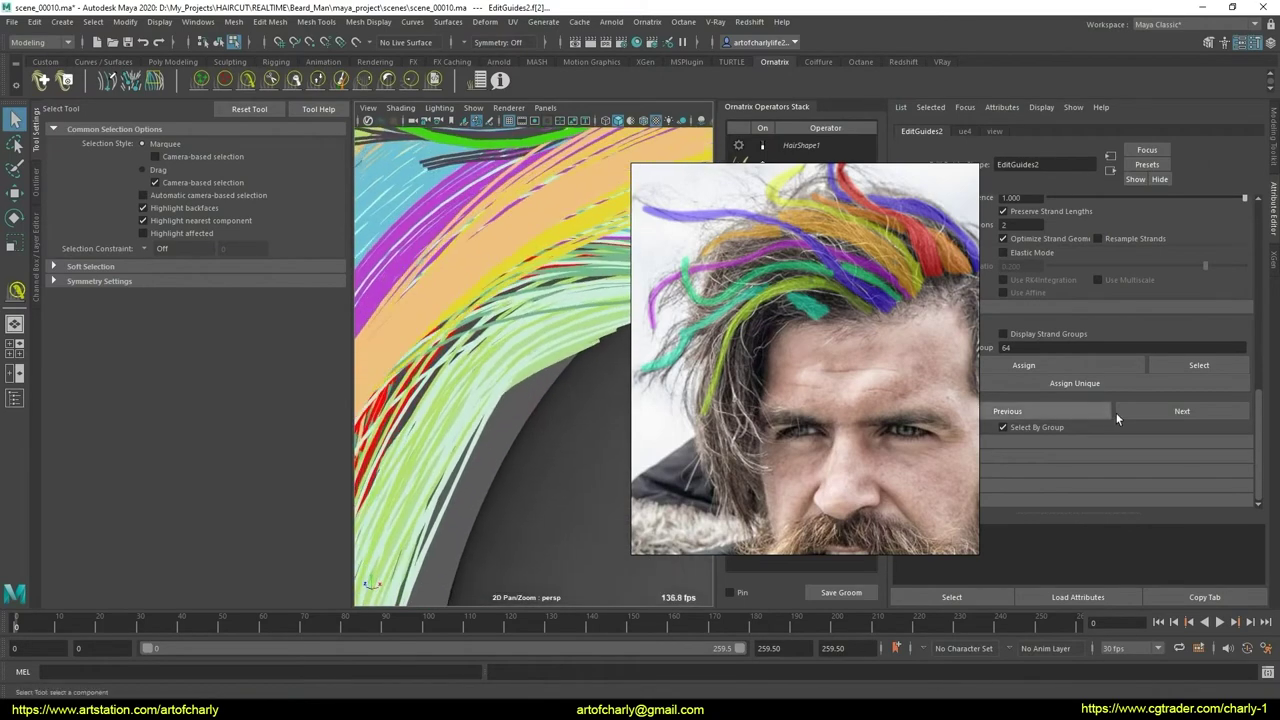
left_click(547, 362)
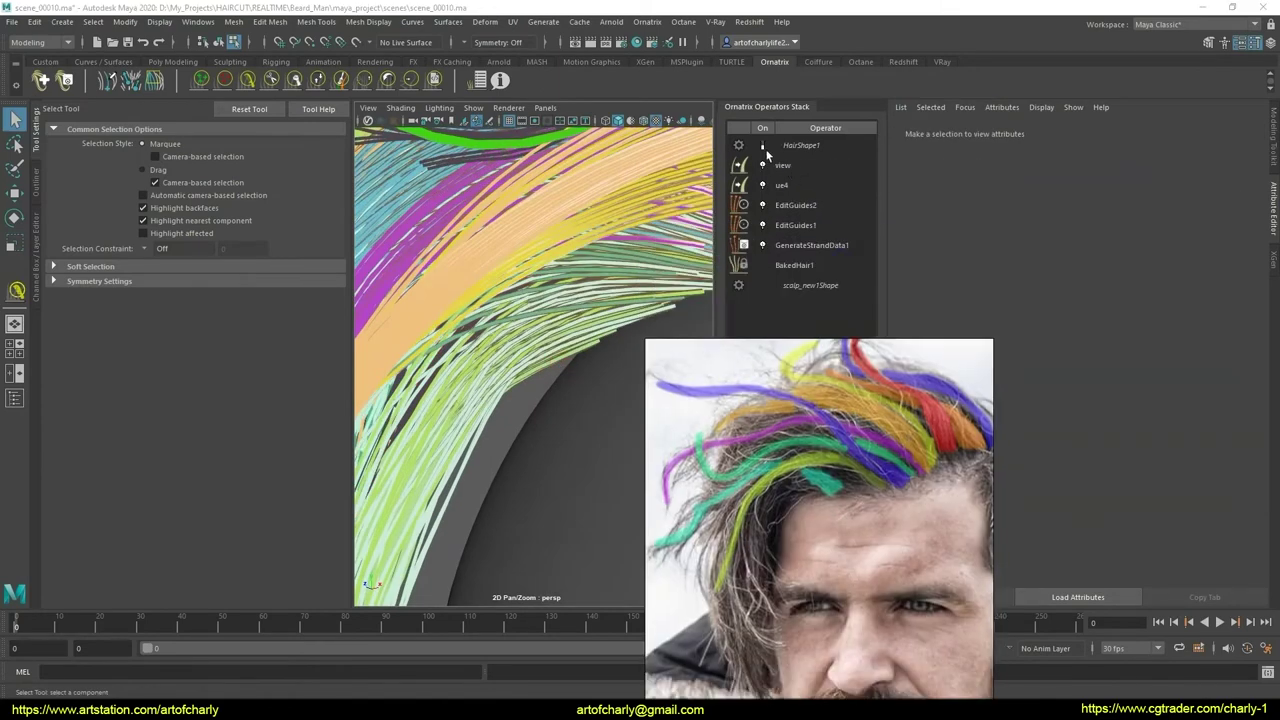
- Select EditGuides2 for guide editing and delete the HairFromGuides1 operator
left_click(798, 205)
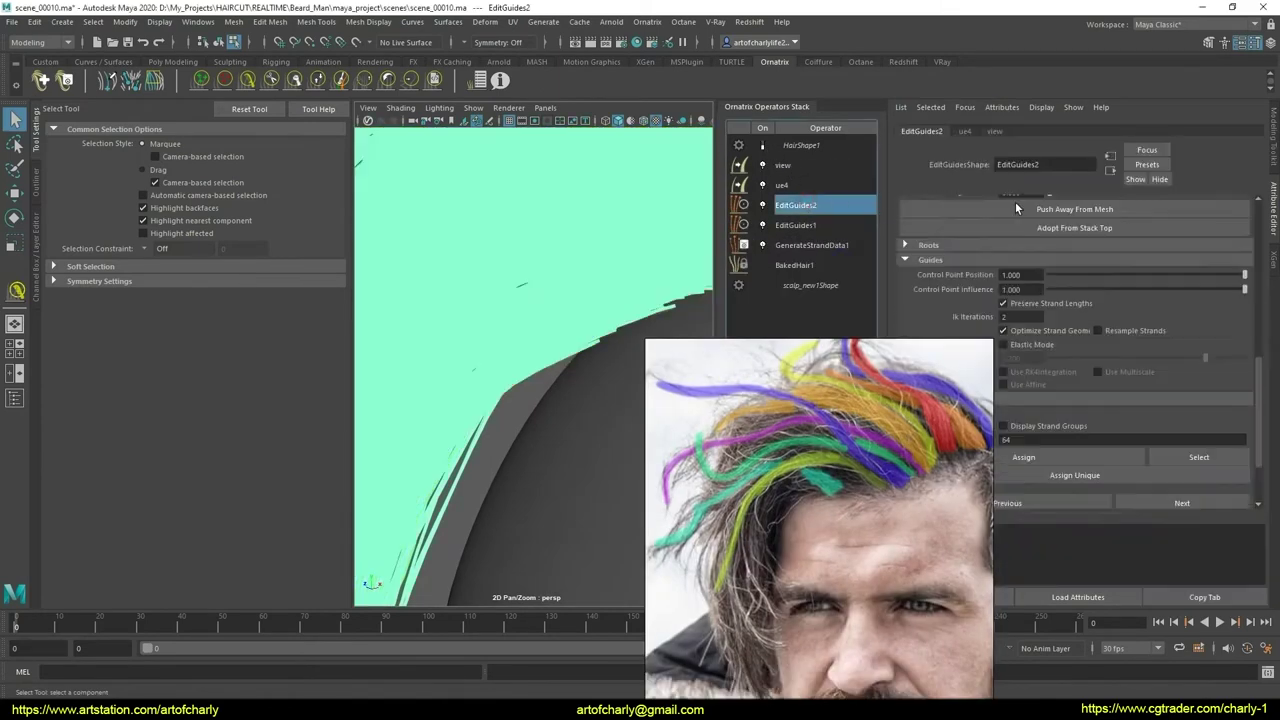
left_click(1008, 222)
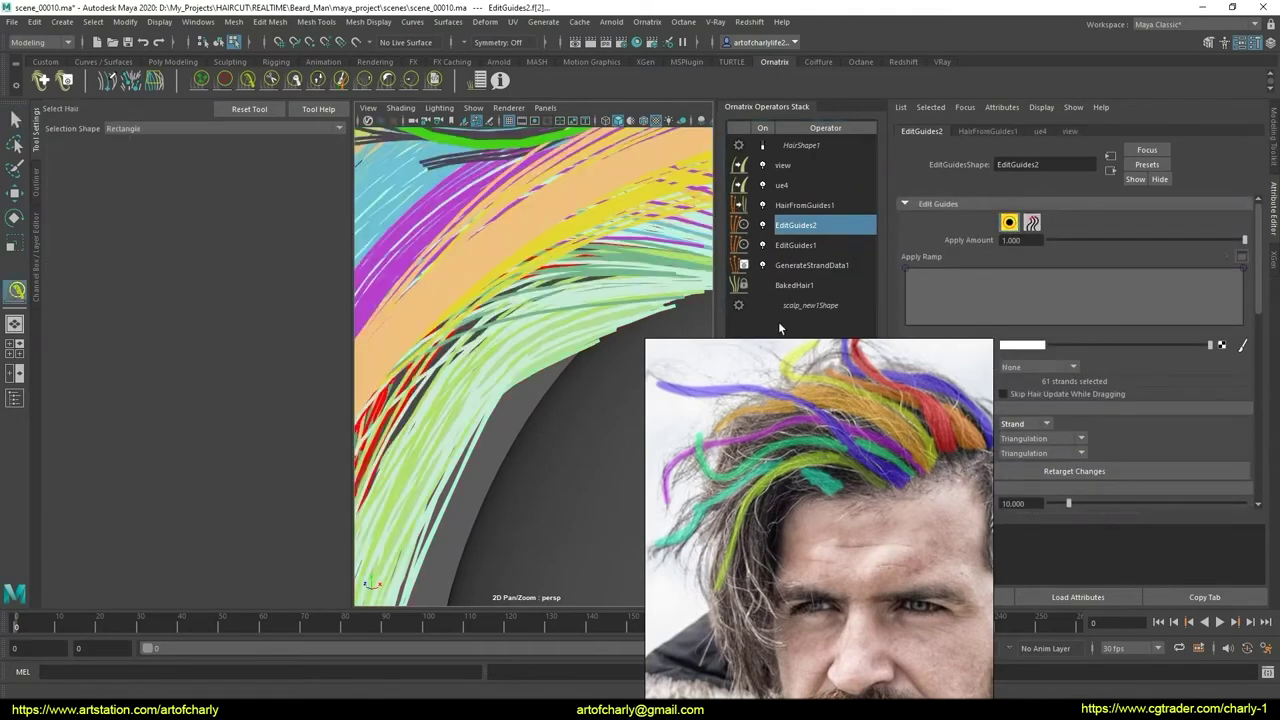
right_click(811, 205)
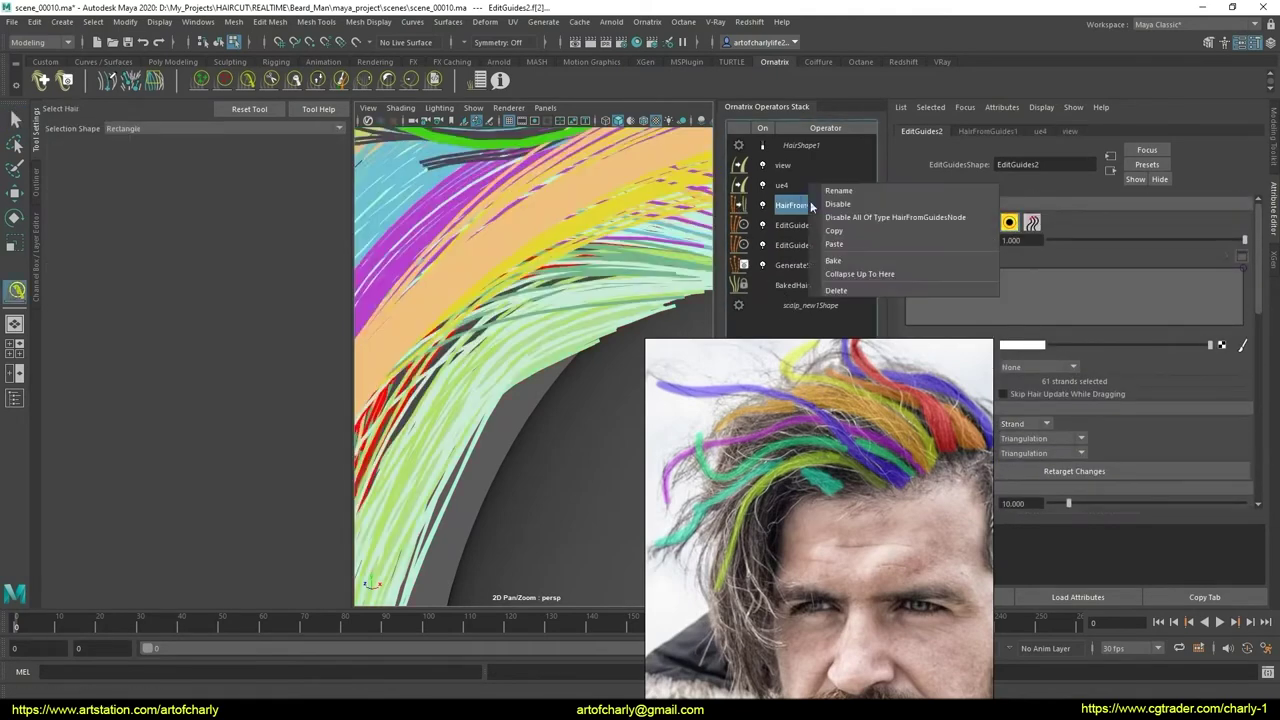
left_click(858, 290)
- Select a group of guide strands, adding the strands near the temple
left_click(470, 446)
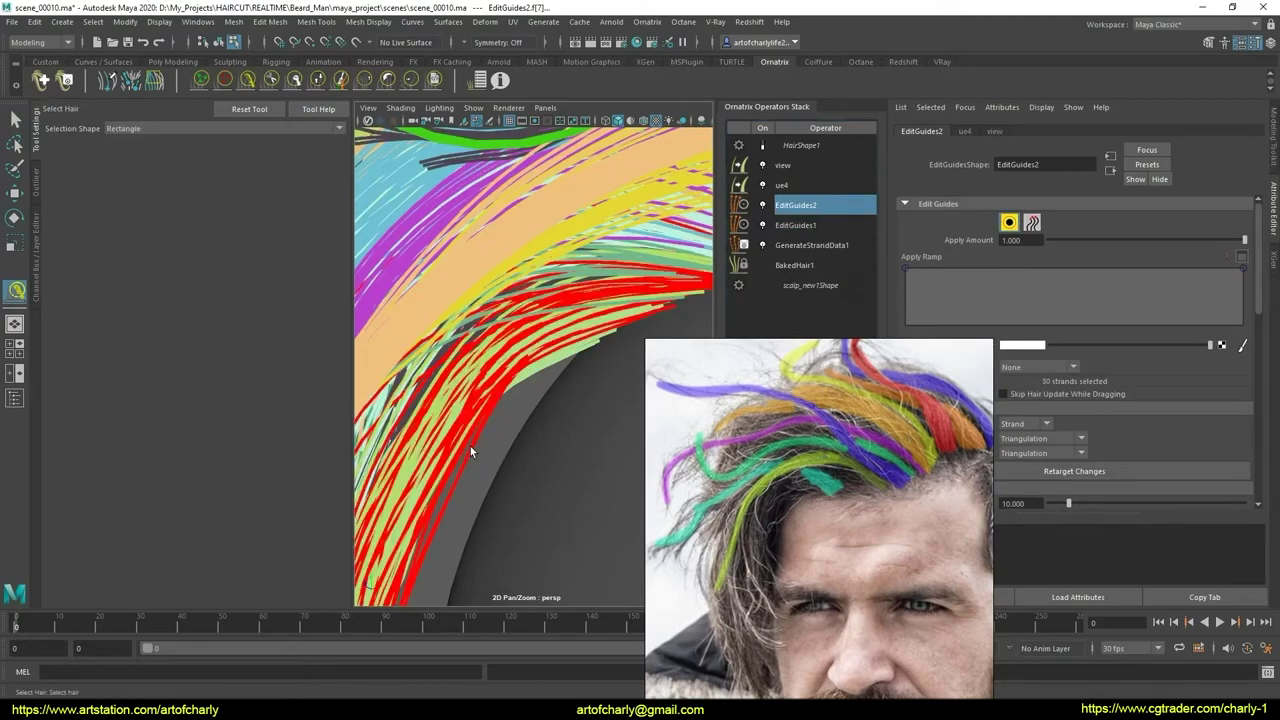
mouse_move(533, 410)
left_mouse_down("alt")
mouse_move(538, 389)
mouse_move(696, 405)
mouse_move(569, 285)
left_mouse_up("alt")
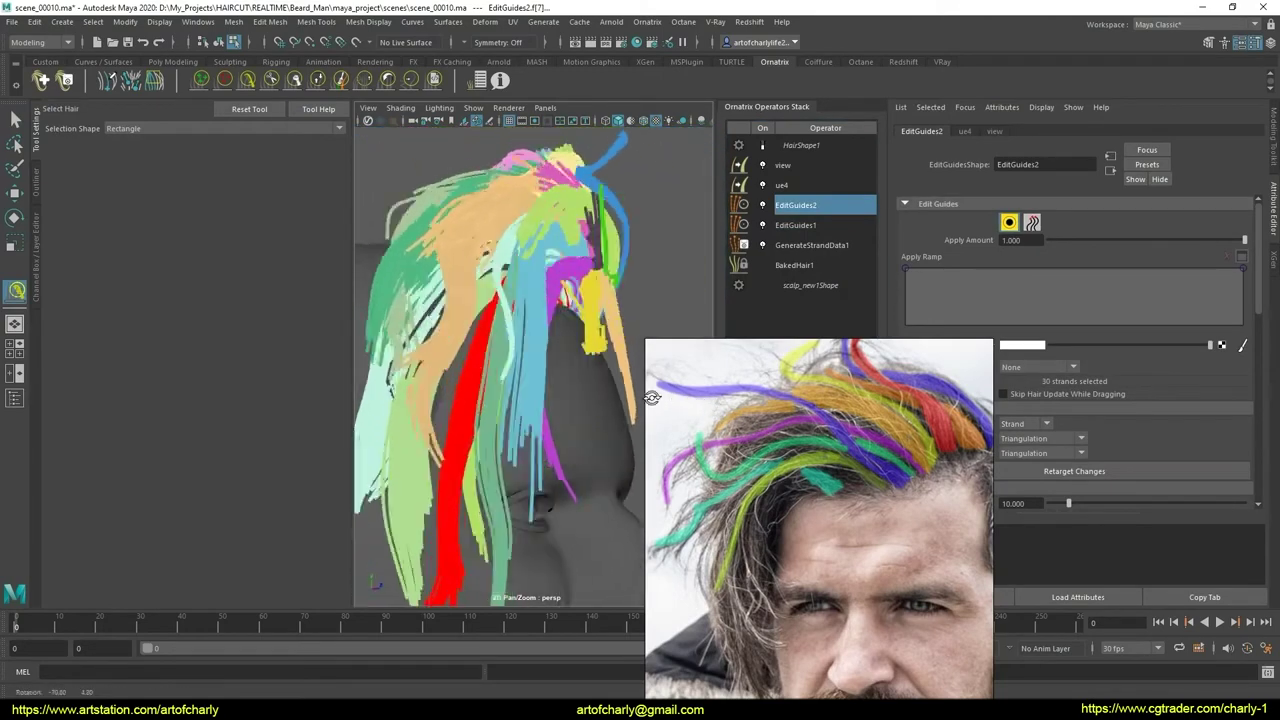
scroll(537, 451, "up", 3)
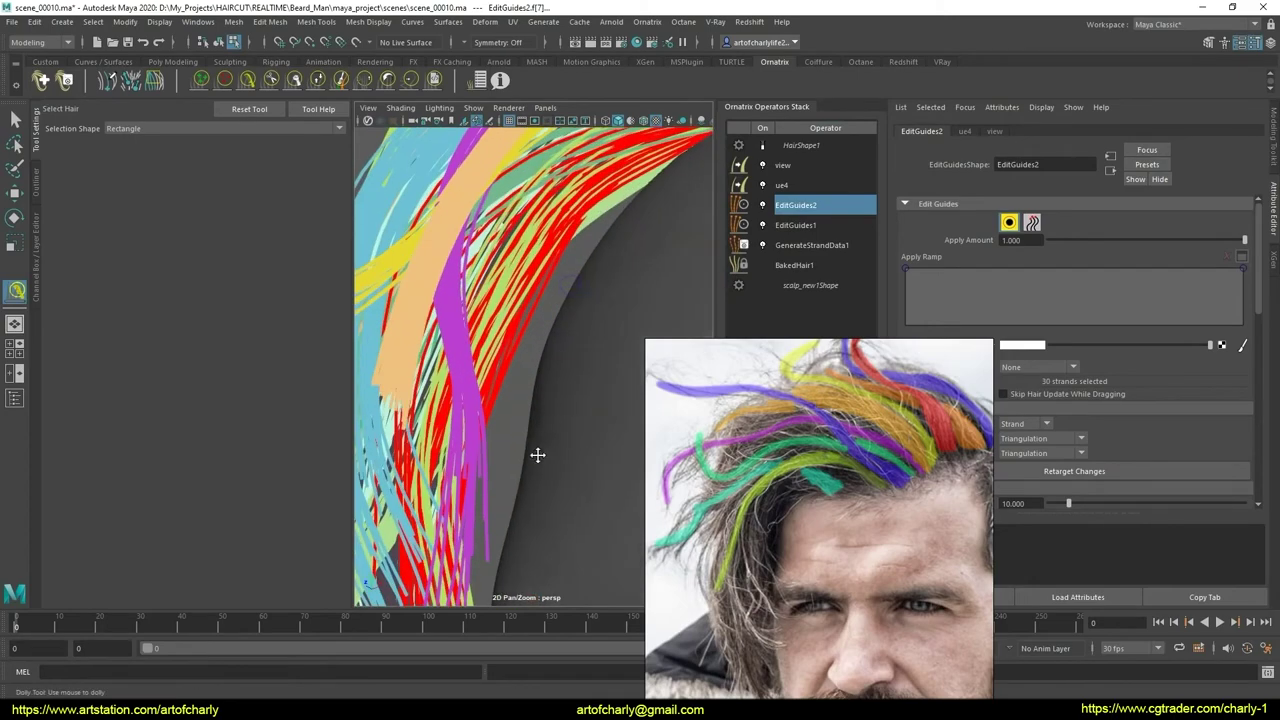
scroll(543, 423, "up", 2)
scroll(537, 423, "up", 2)
scroll(534, 410, "up", 2)
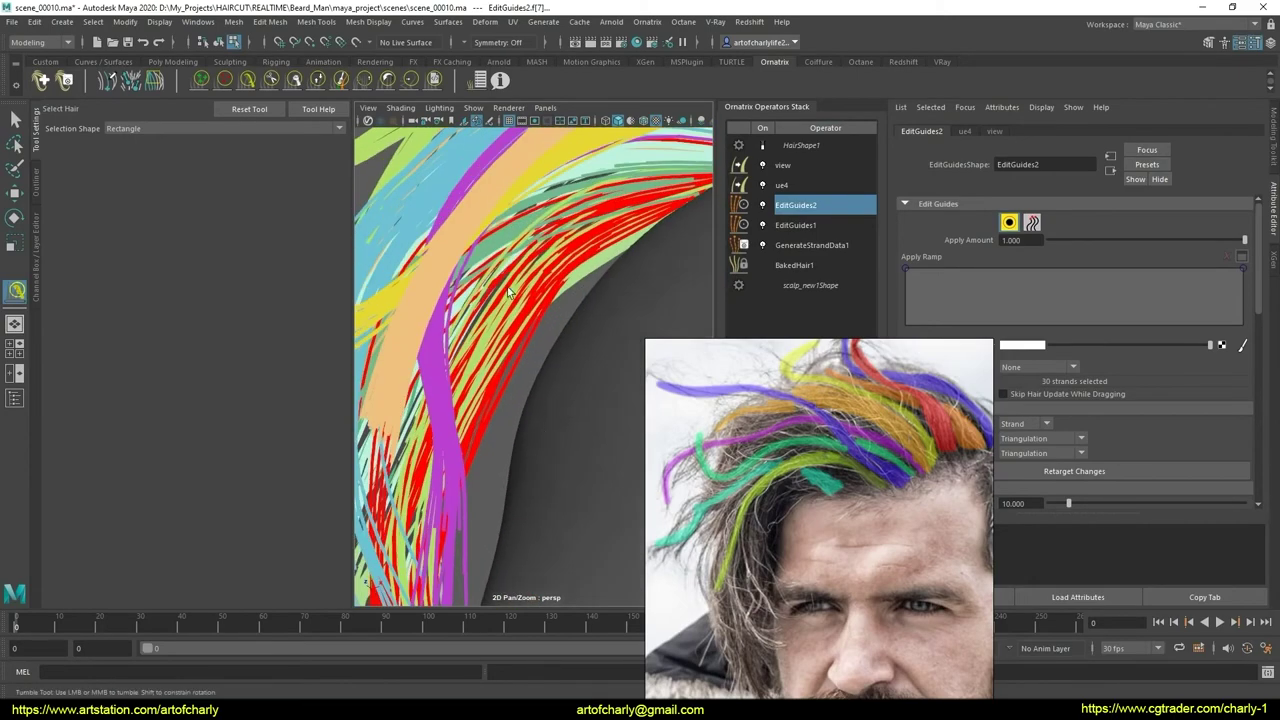
left_click_drag(511, 297, 588, 307, "shift")
scroll(567, 265, "down", 5)
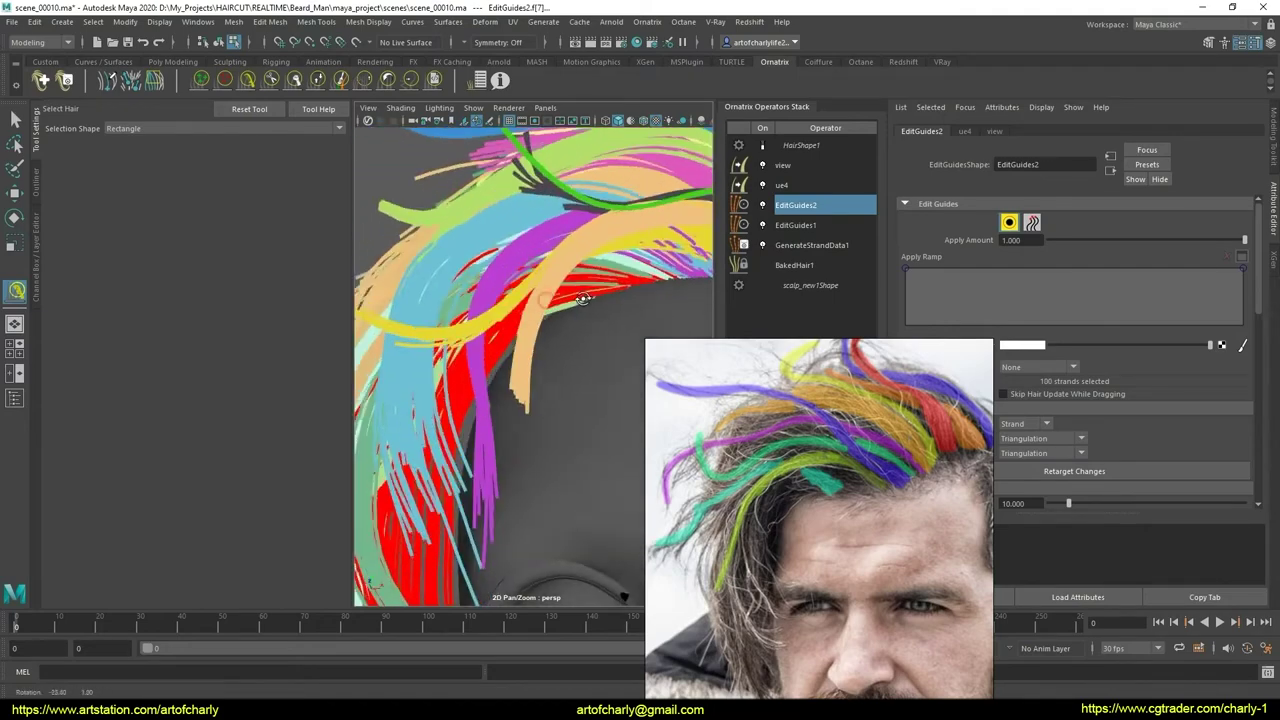
mouse_move(567, 265)
left_mouse_down("alt")
mouse_move(621, 283)
mouse_move(562, 409)
mouse_move(506, 389)
mouse_move(818, 133)
left_mouse_up("alt")
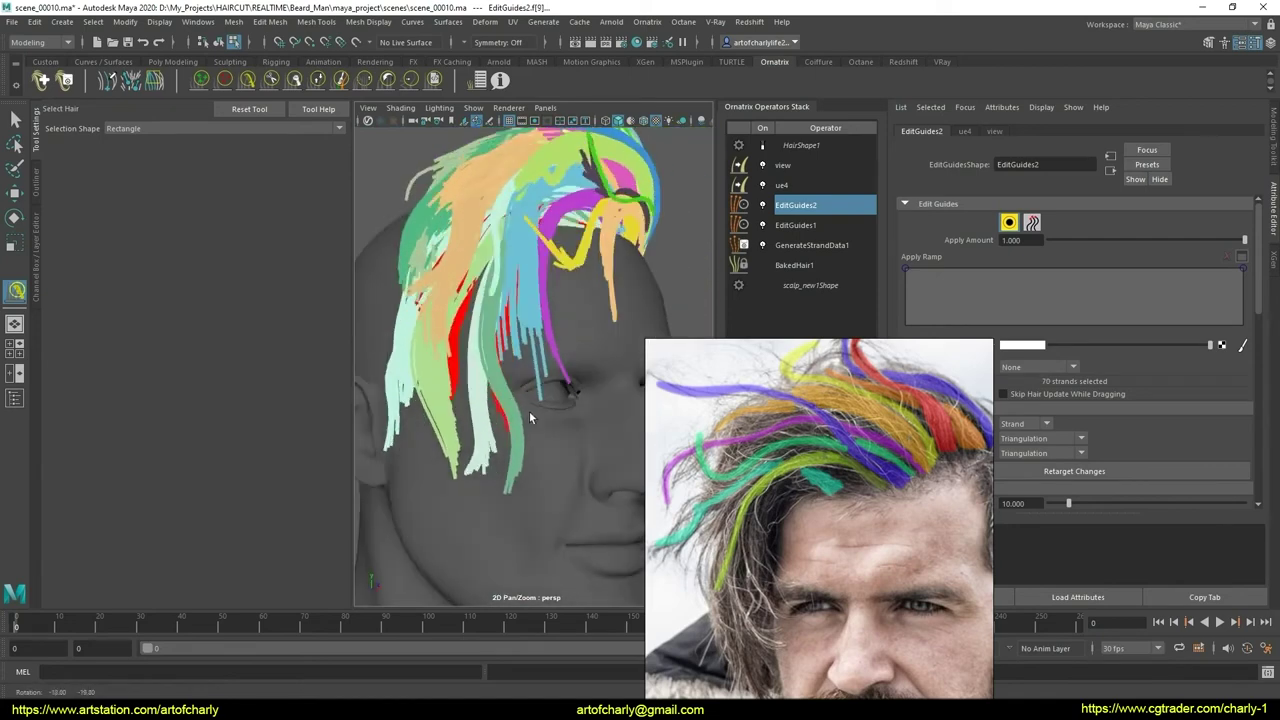
- Preview the rendered blond hair and inspect it from side, front and top
left_click(764, 146)
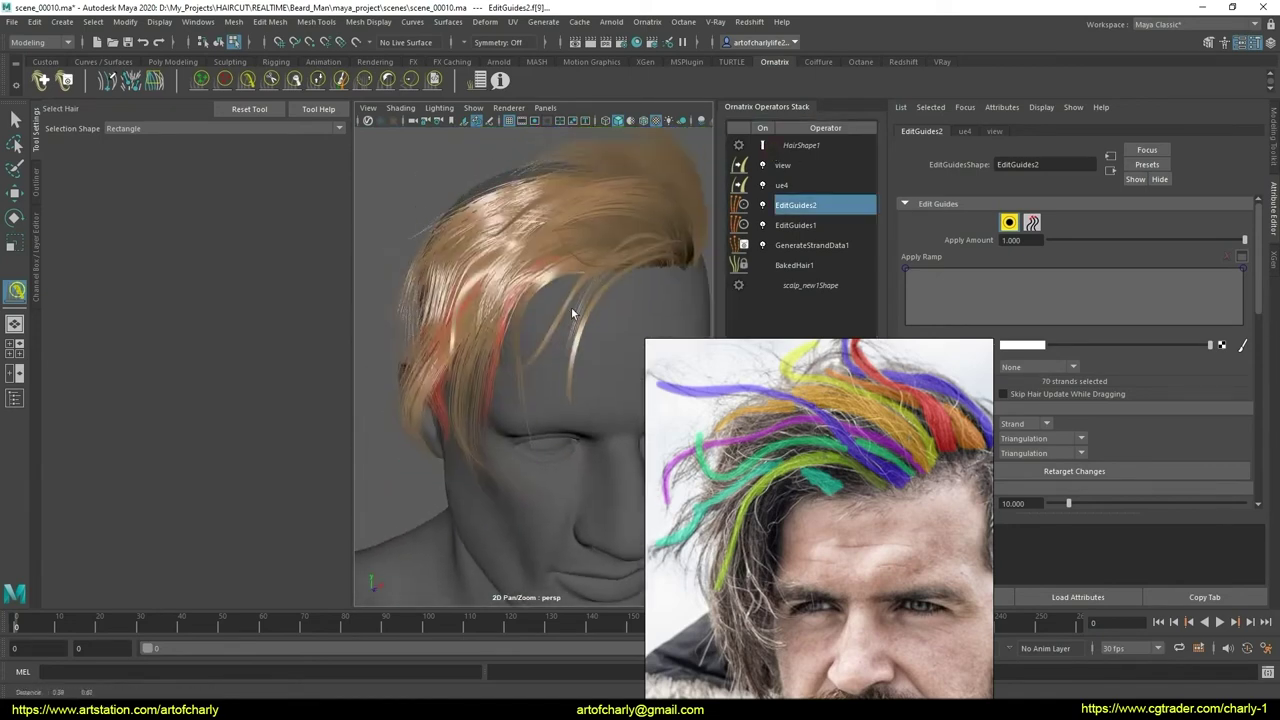
mouse_move(657, 294)
left_mouse_down("alt")
mouse_move(685, 147)
mouse_move(492, 281)
left_mouse_up("alt")
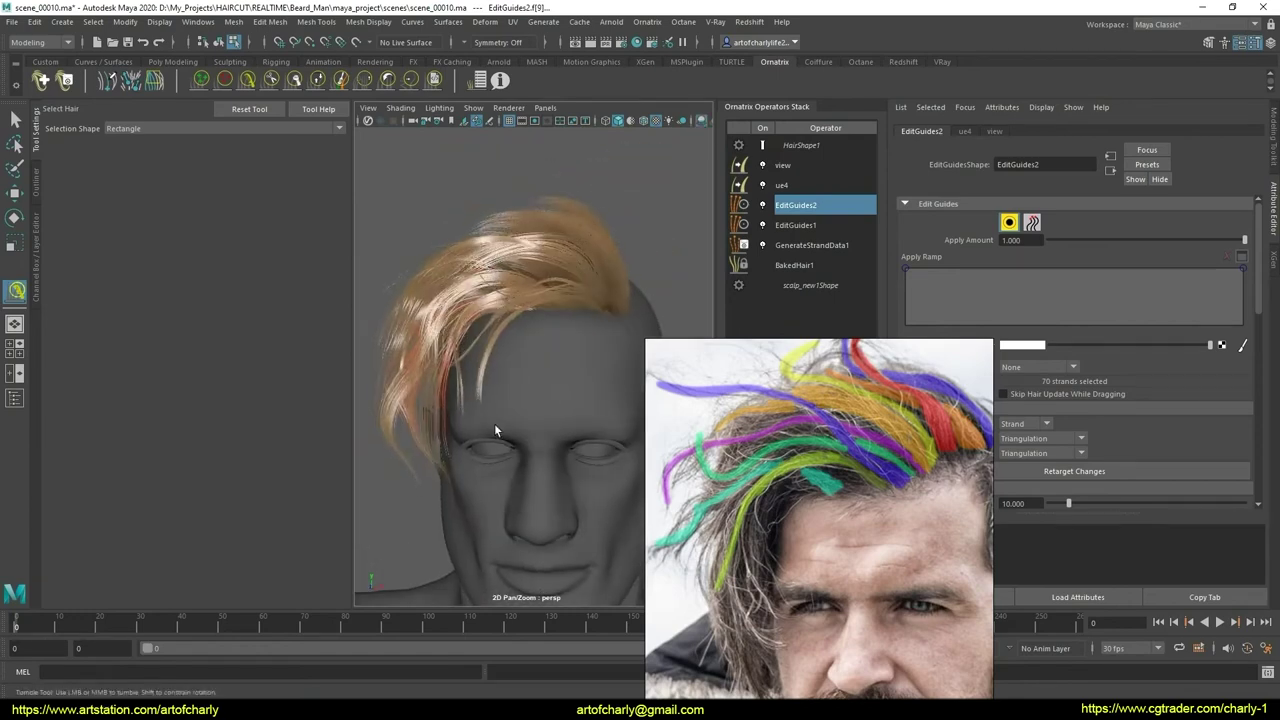
mouse_move(494, 430)
left_mouse_down("alt")
mouse_move(602, 414)
mouse_move(471, 457)
mouse_move(510, 420)
mouse_move(466, 443)
mouse_move(508, 421)
mouse_move(472, 413)
mouse_move(486, 443)
mouse_move(537, 423)
mouse_move(487, 420)
left_mouse_up("alt")
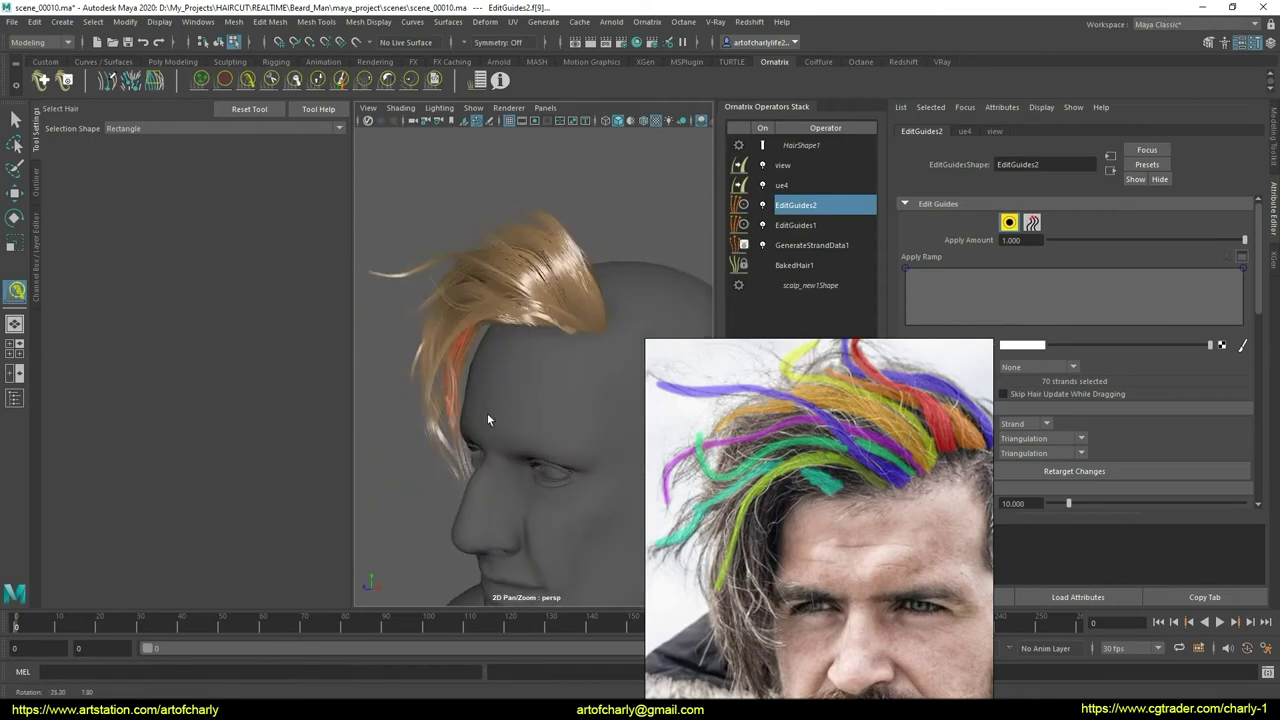
left_click_drag(545, 462, 525, 447, "alt")
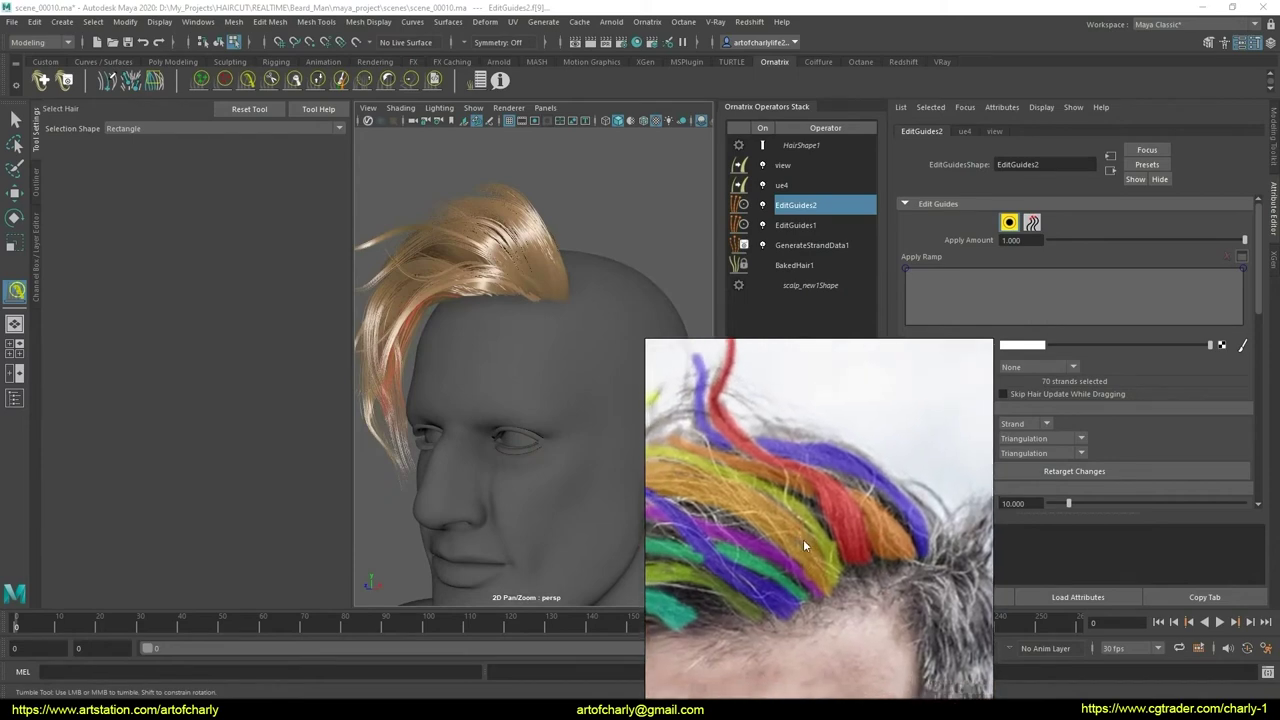
middle_click_drag(537, 407, 537, 432, "alt")
mouse_move(537, 432)
left_mouse_down("alt")
mouse_move(563, 420)
mouse_move(614, 485)
mouse_move(546, 442)
mouse_move(560, 486)
mouse_move(586, 463)
mouse_move(586, 478)
left_mouse_up("alt")
mouse_move(586, 477)
right_mouse_down("alt")
mouse_move(575, 451)
mouse_move(600, 430)
right_mouse_up("alt")
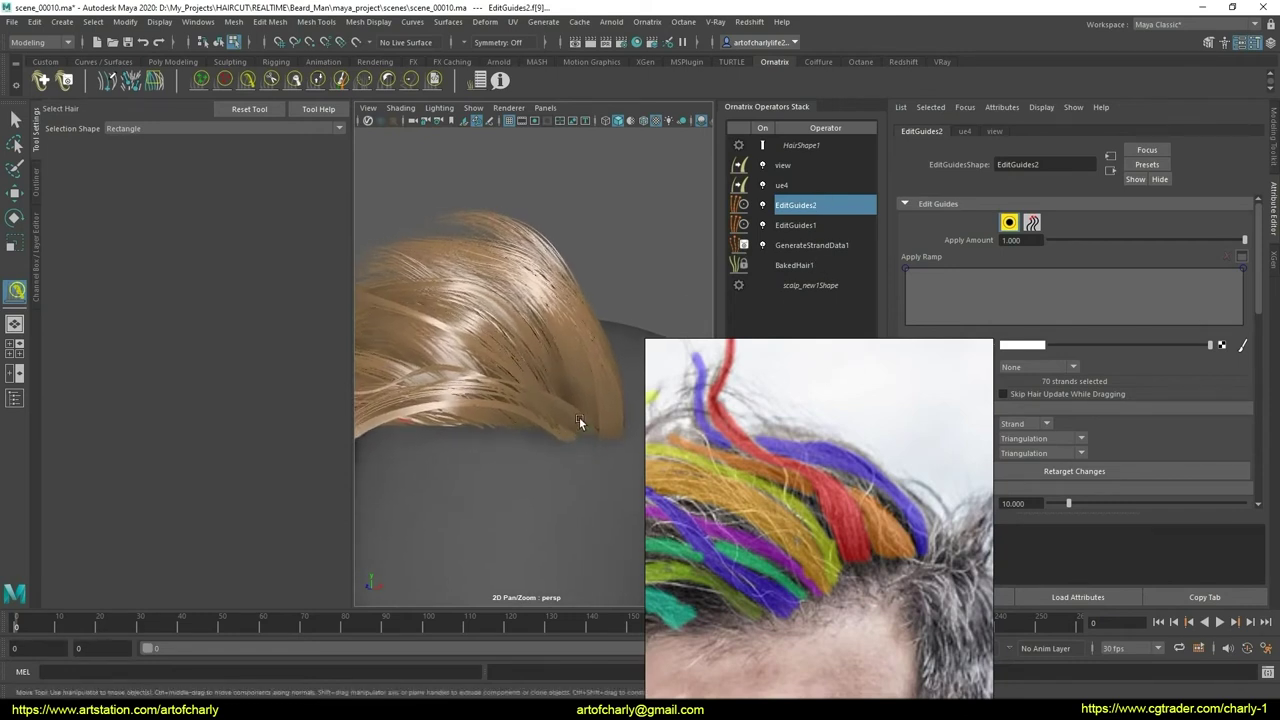
- Select the baked hair operator and activate the Ornatrix Comb Brush on the coloured guides
key("q")
left_click(796, 265)
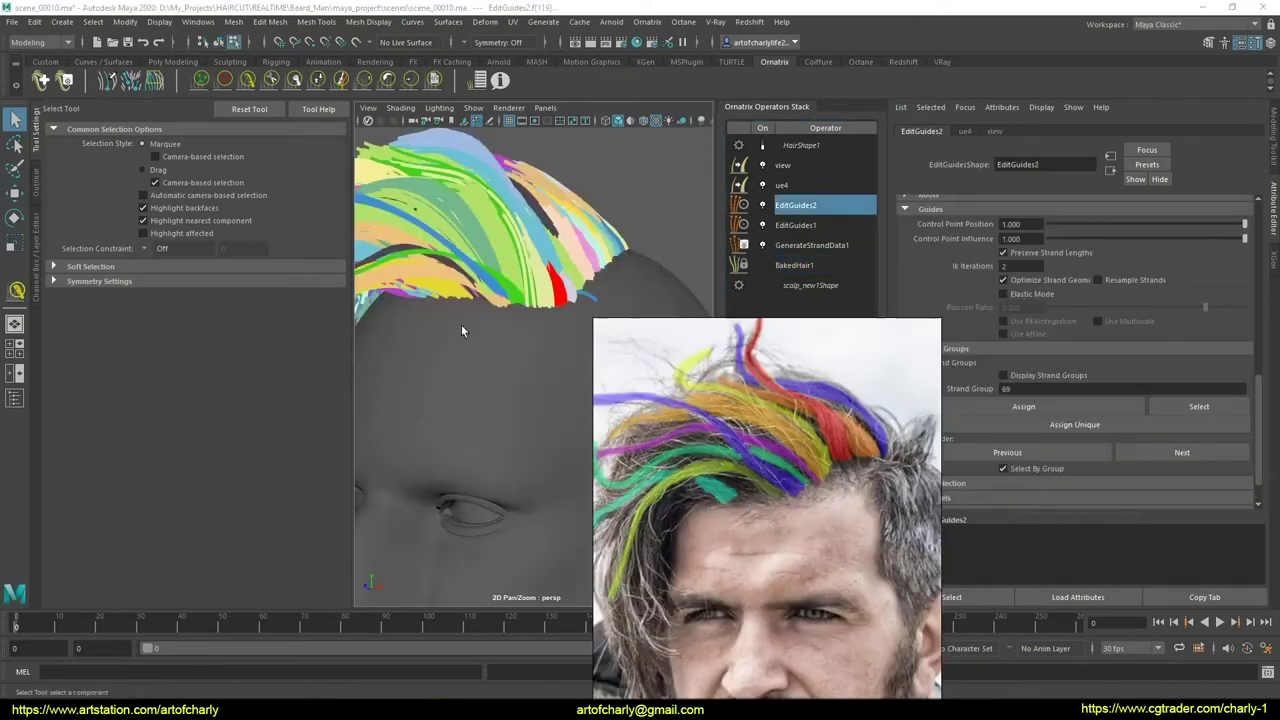
mouse_move(461, 330)
left_mouse_down("alt")
mouse_move(526, 391)
mouse_move(491, 417)
mouse_move(540, 362)
left_mouse_up("alt")
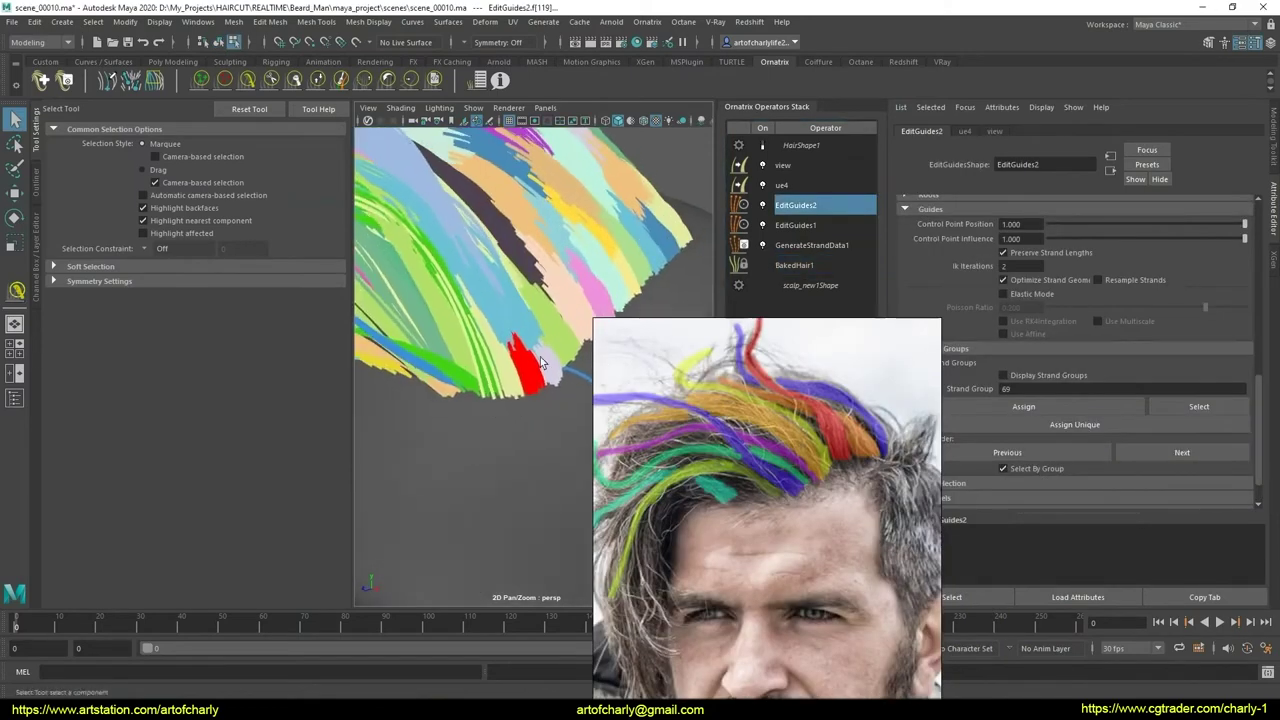
left_click(247, 80)
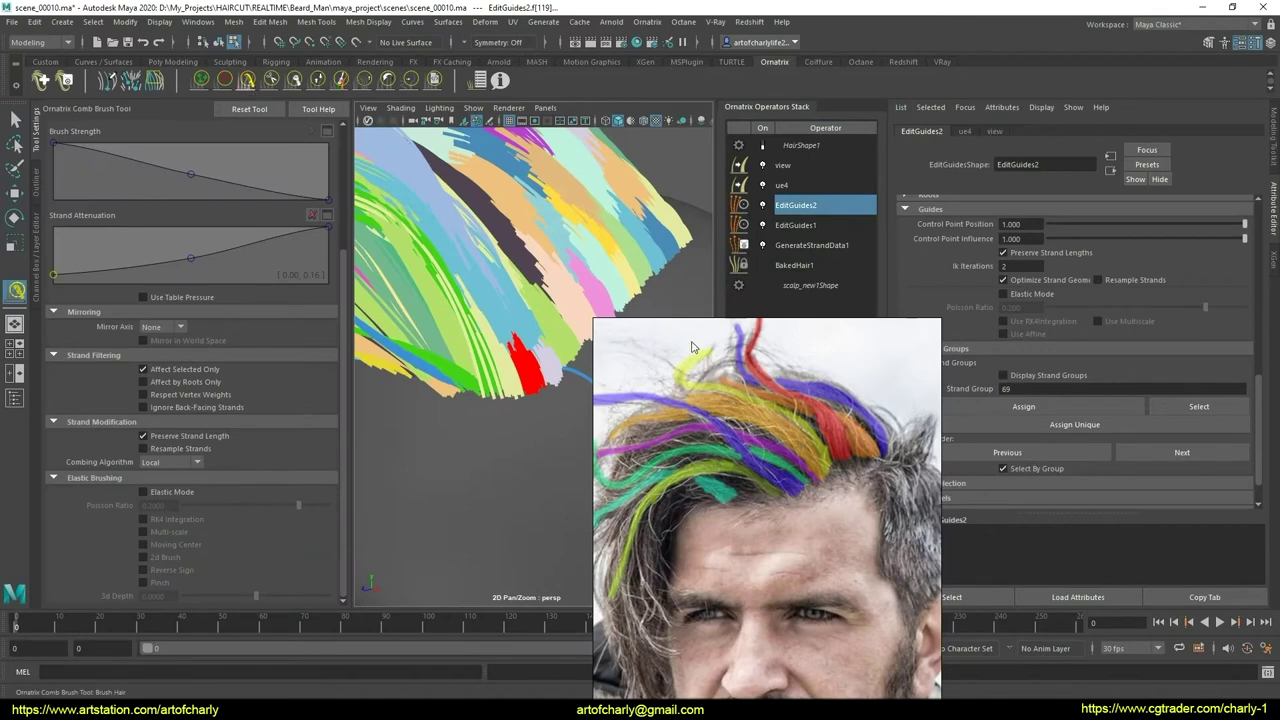
- Toggle elastic combing on and back off while inspecting the guides from several angles
mouse_move(486, 409)
left_mouse_down("alt")
mouse_move(456, 379)
mouse_move(464, 414)
mouse_move(512, 397)
left_mouse_up("alt")
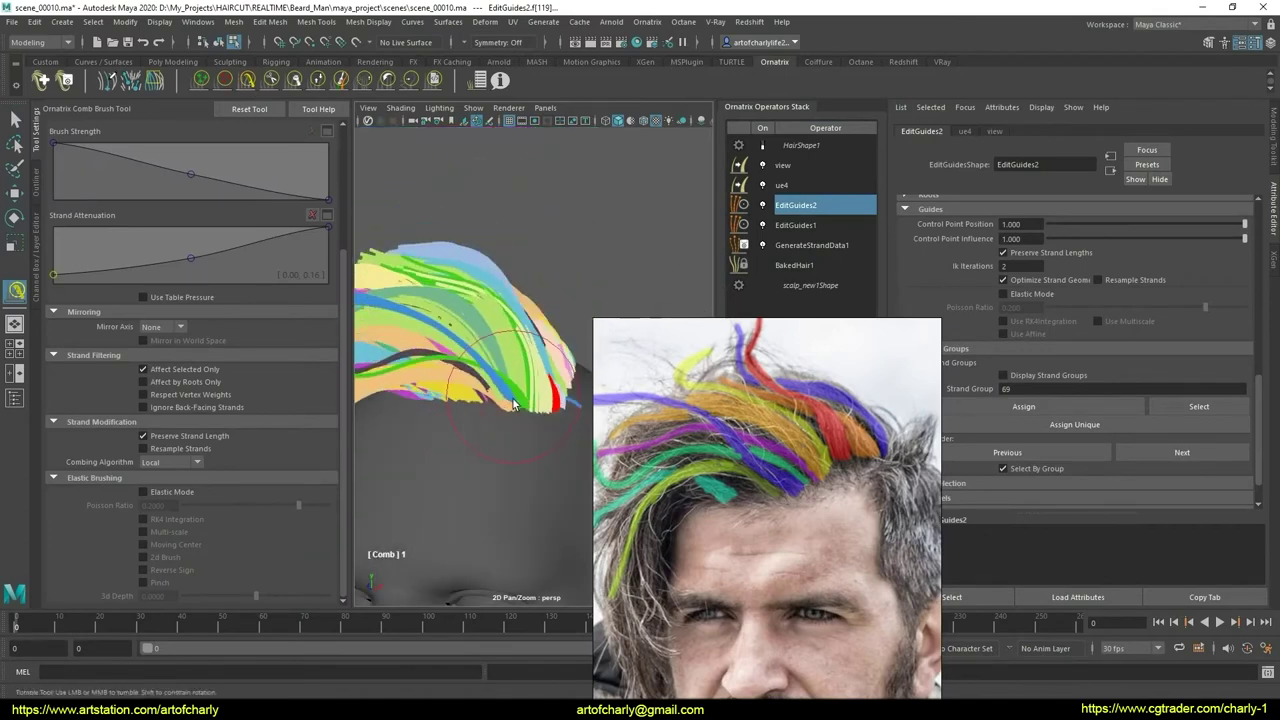
left_click(183, 493)
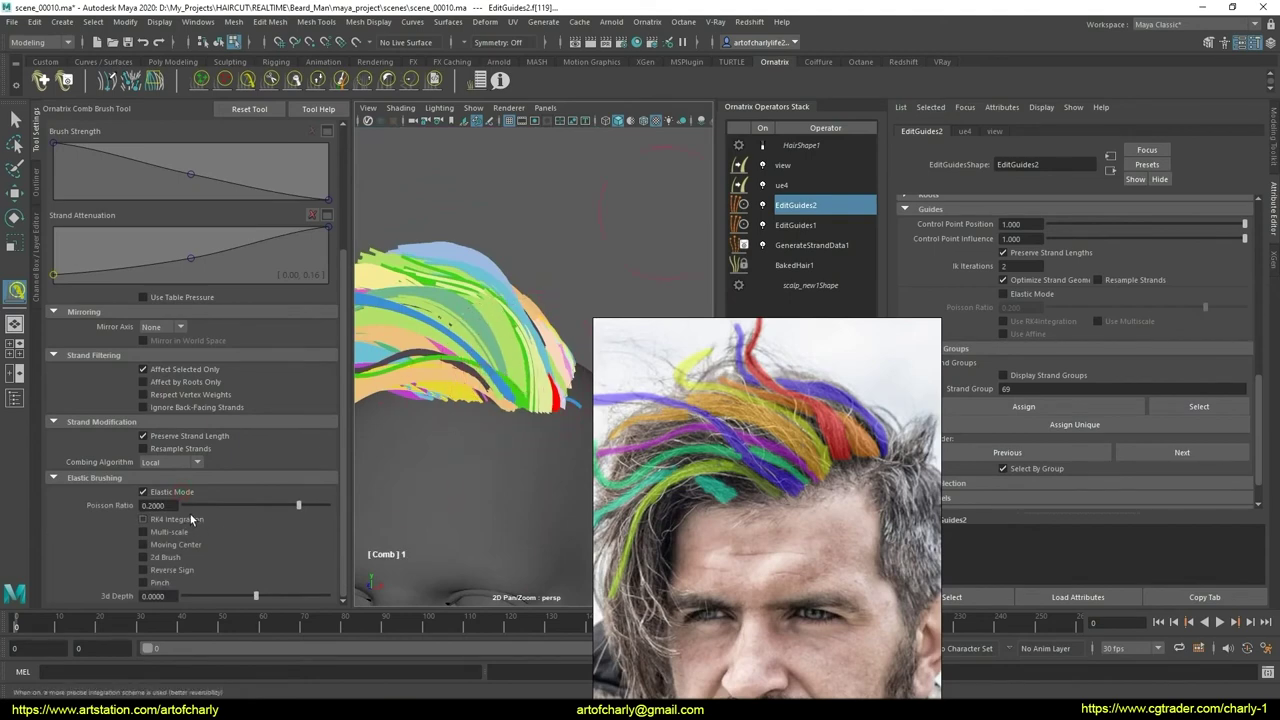
left_click(175, 493)
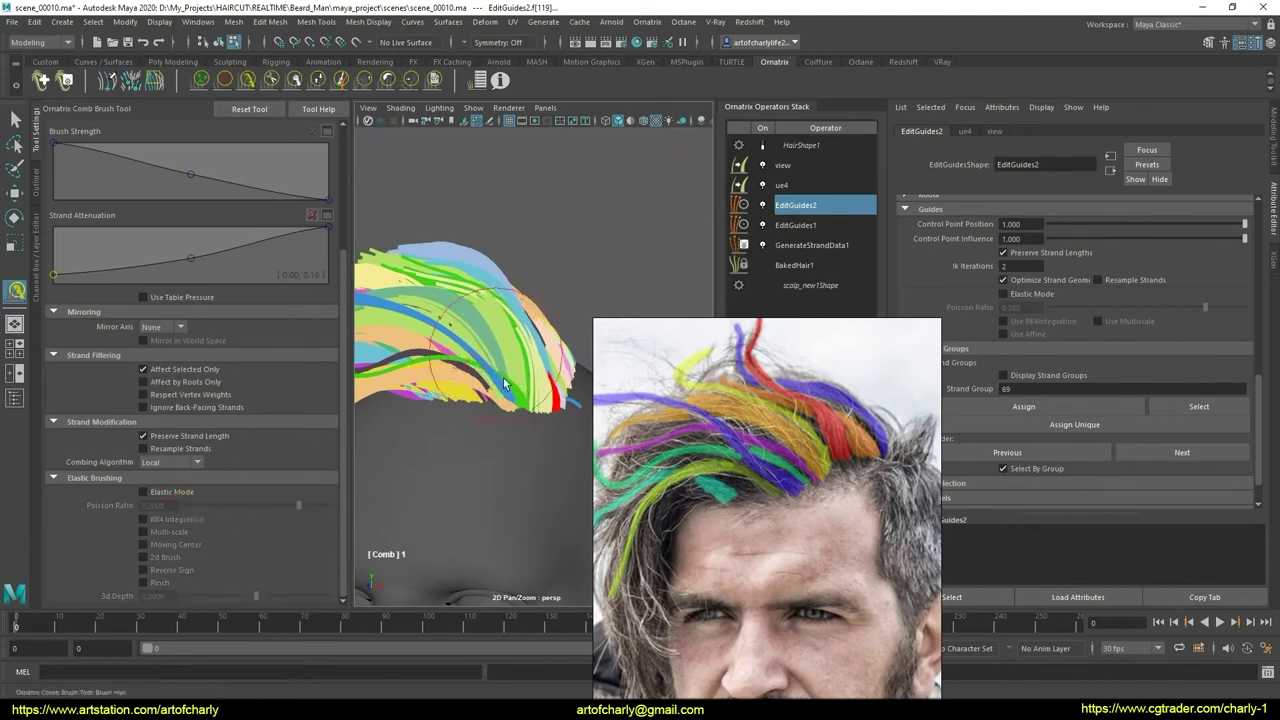
mouse_move(505, 383)
left_mouse_down("alt")
mouse_move(480, 357)
mouse_move(418, 412)
left_mouse_up("alt")
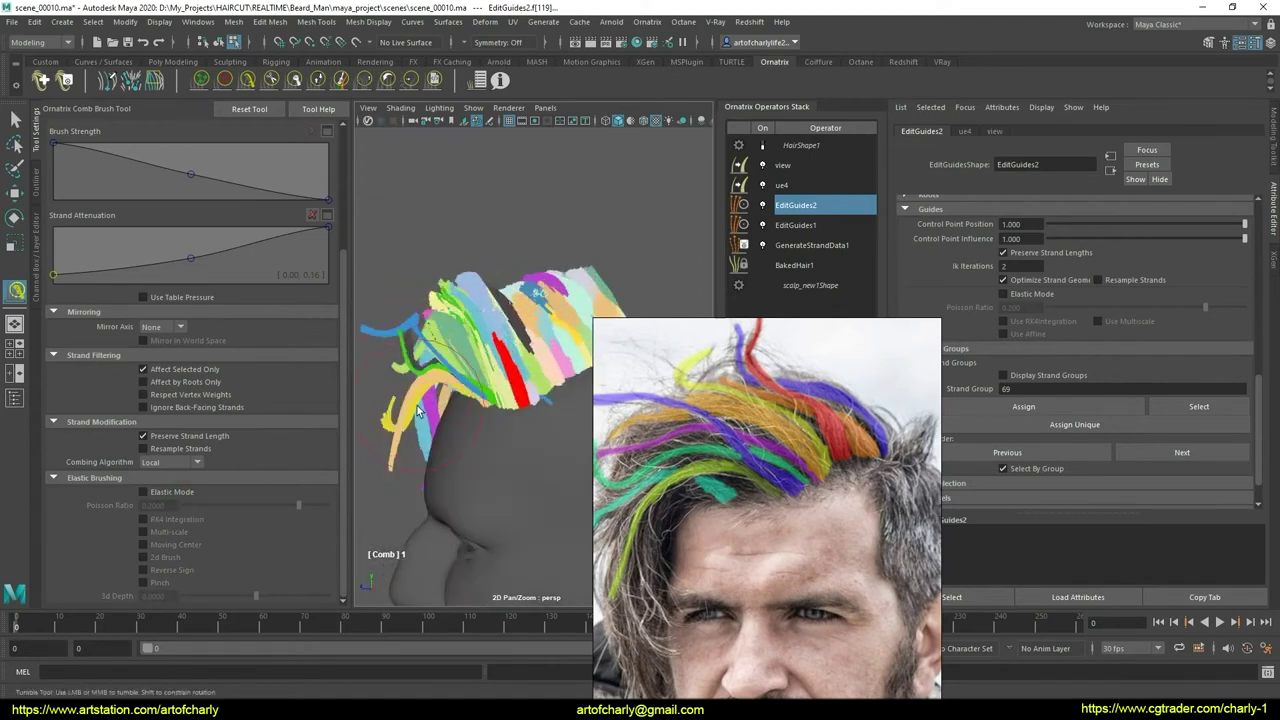
mouse_move(550, 440)
left_mouse_down("alt")
mouse_move(561, 404)
mouse_move(550, 375)
mouse_move(519, 371)
mouse_move(486, 443)
mouse_move(549, 469)
left_mouse_up("alt")
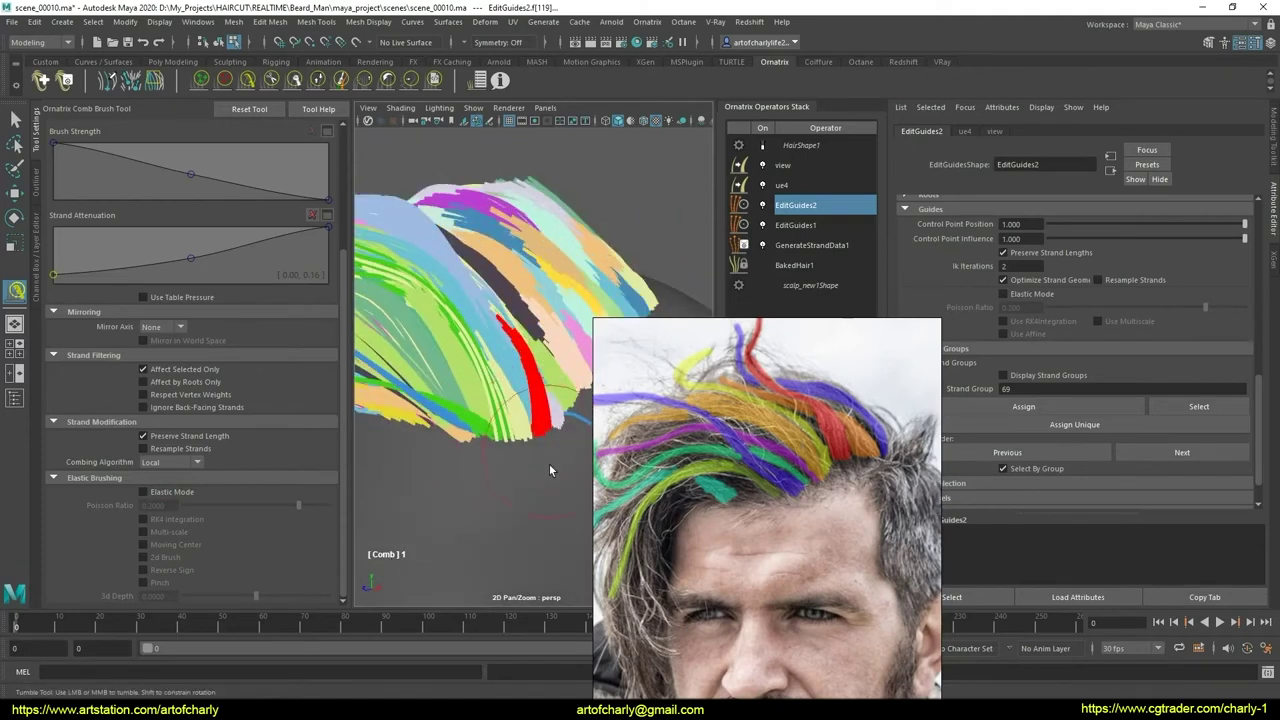
left_click_drag(513, 418, 518, 436, "alt")
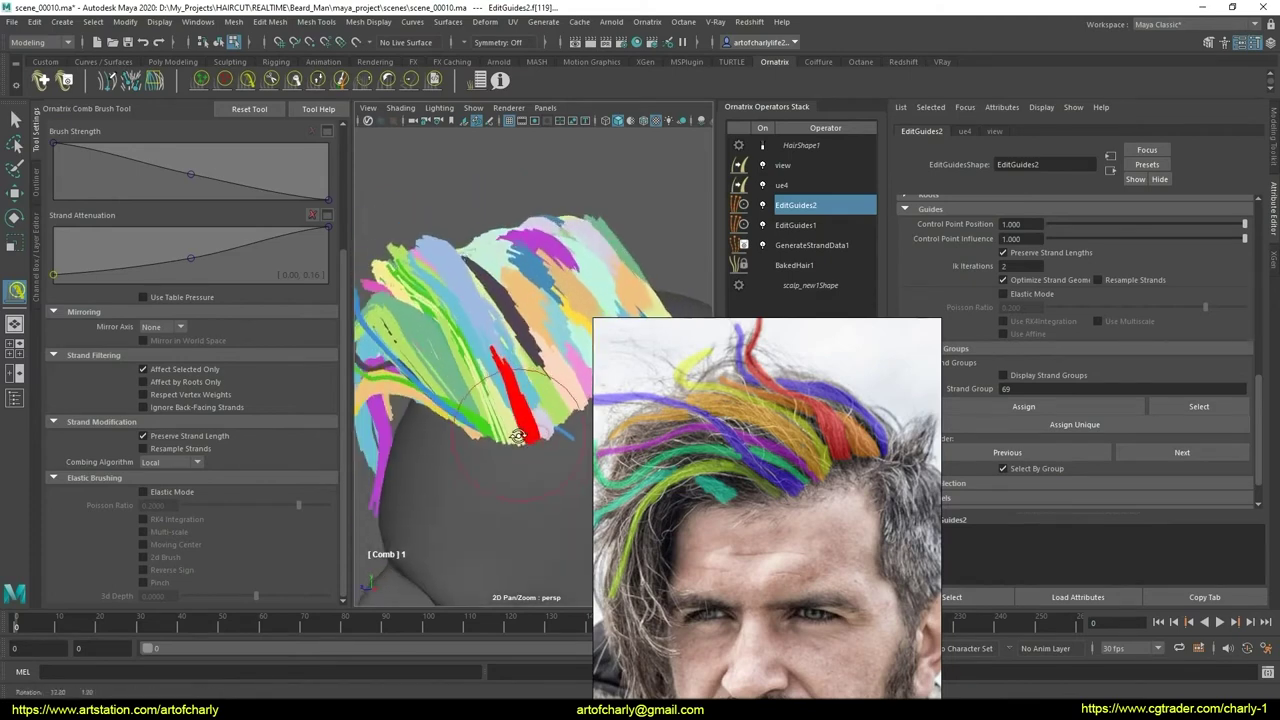
mouse_move(559, 478)
left_mouse_down("alt")
mouse_move(532, 463)
mouse_move(560, 435)
mouse_move(352, 173)
left_mouse_up("alt")
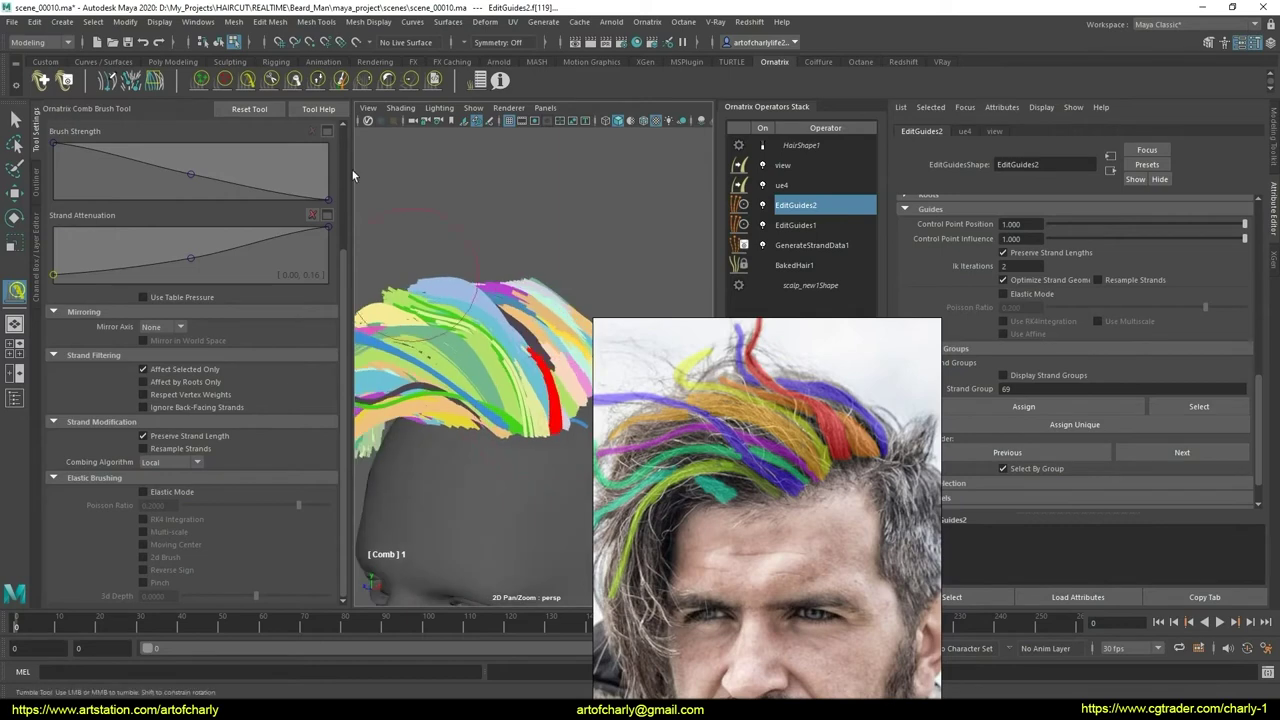
- Comb the top guides up and back over the crown and set the combing algorithm to Optimized
left_click(340, 80)
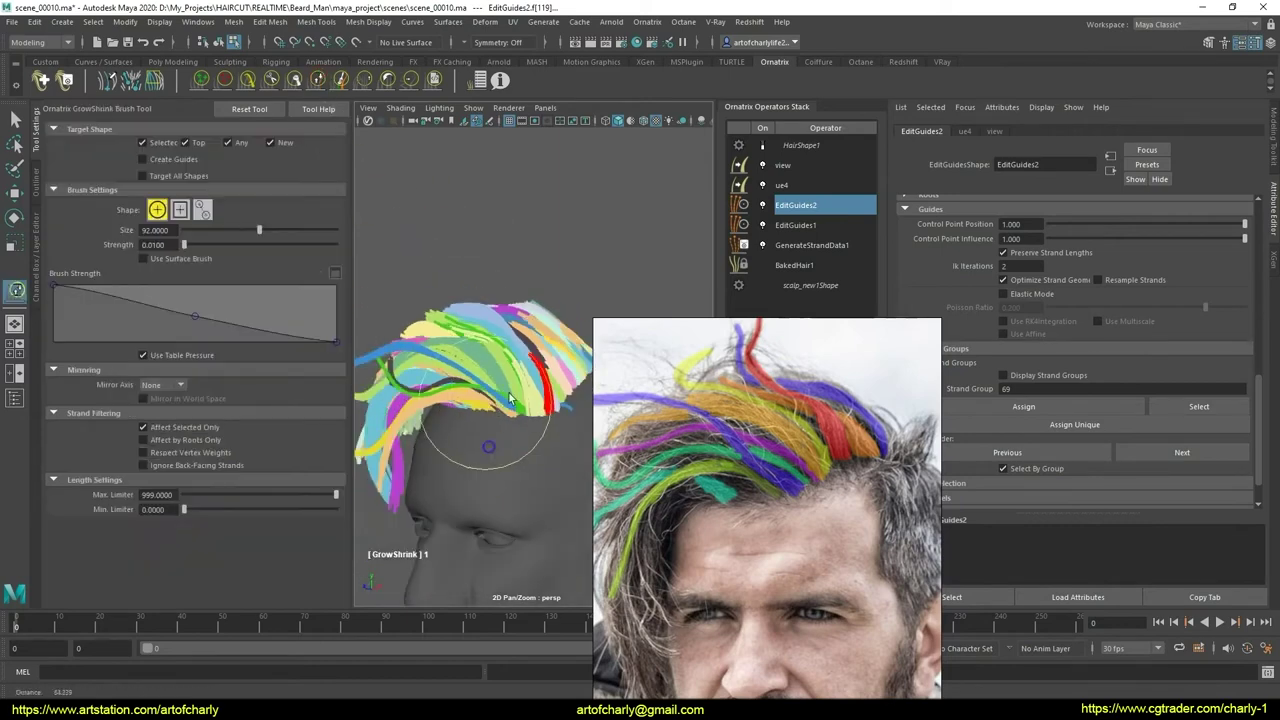
left_click_drag(486, 420, 537, 398, "alt")
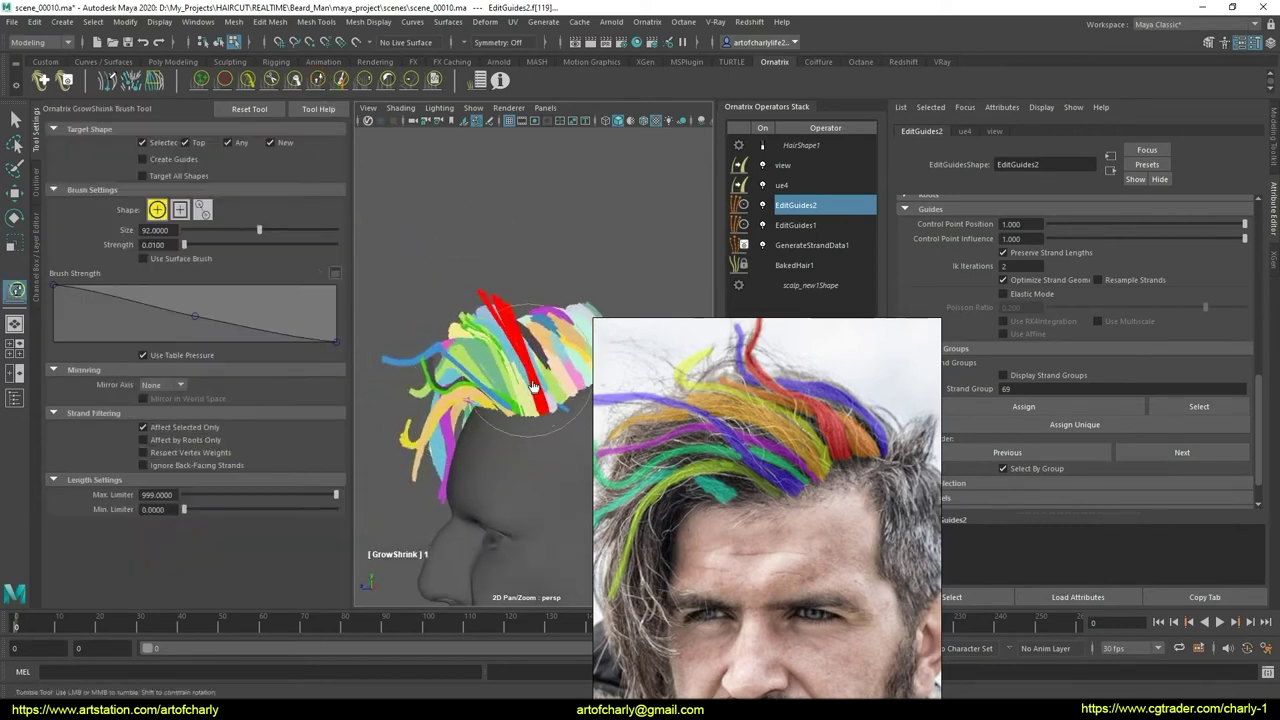
left_click(433, 80)
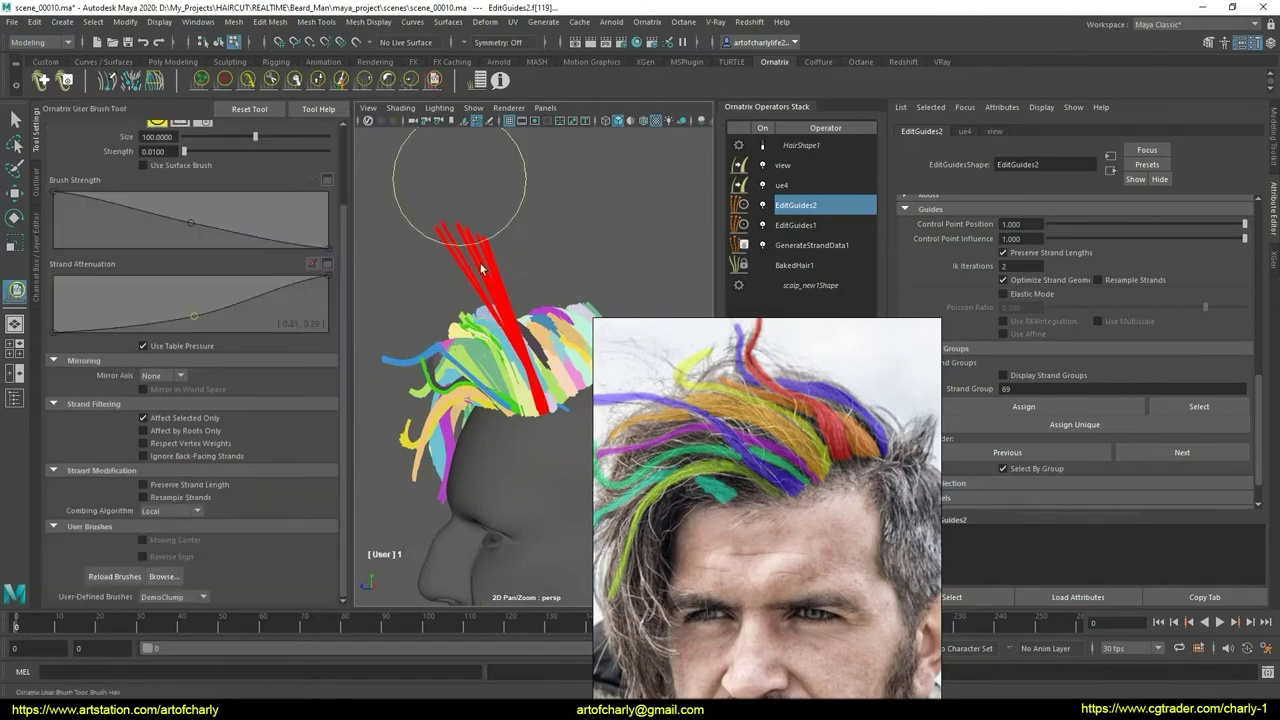
left_click(248, 80)
left_click_drag(430, 390, 472, 332, "alt")
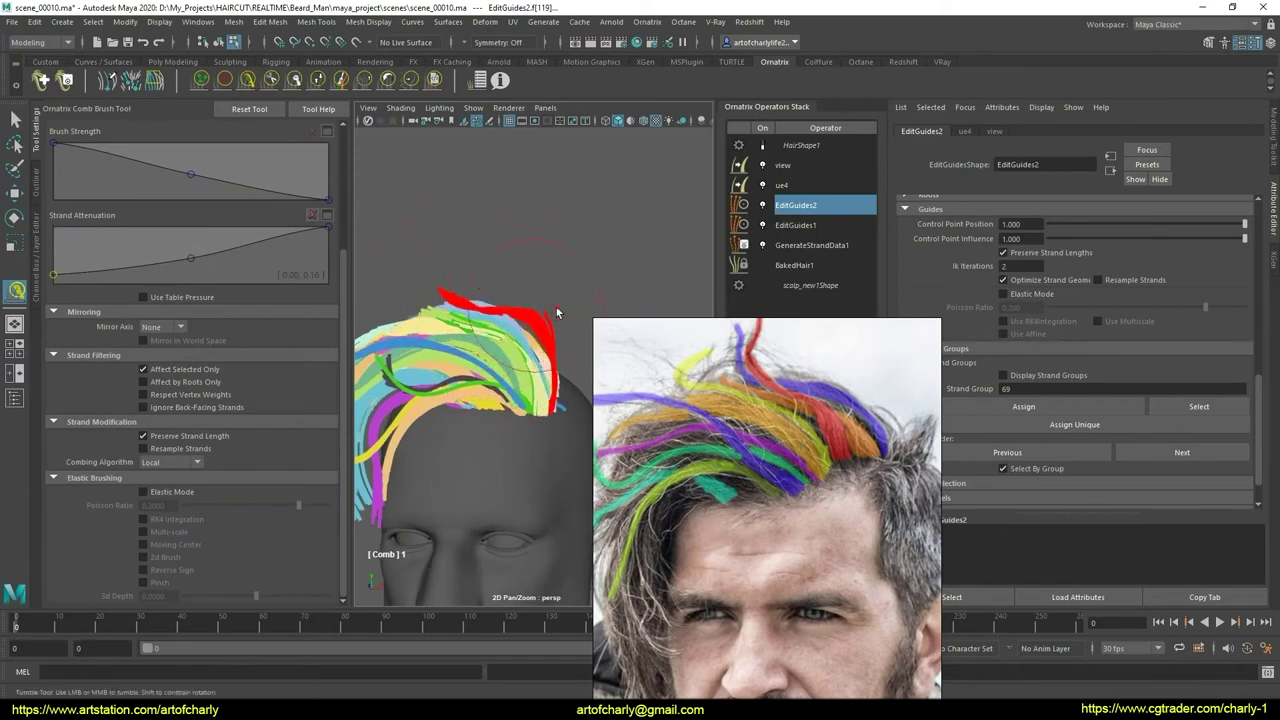
left_click_drag(445, 289, 527, 352, "alt")
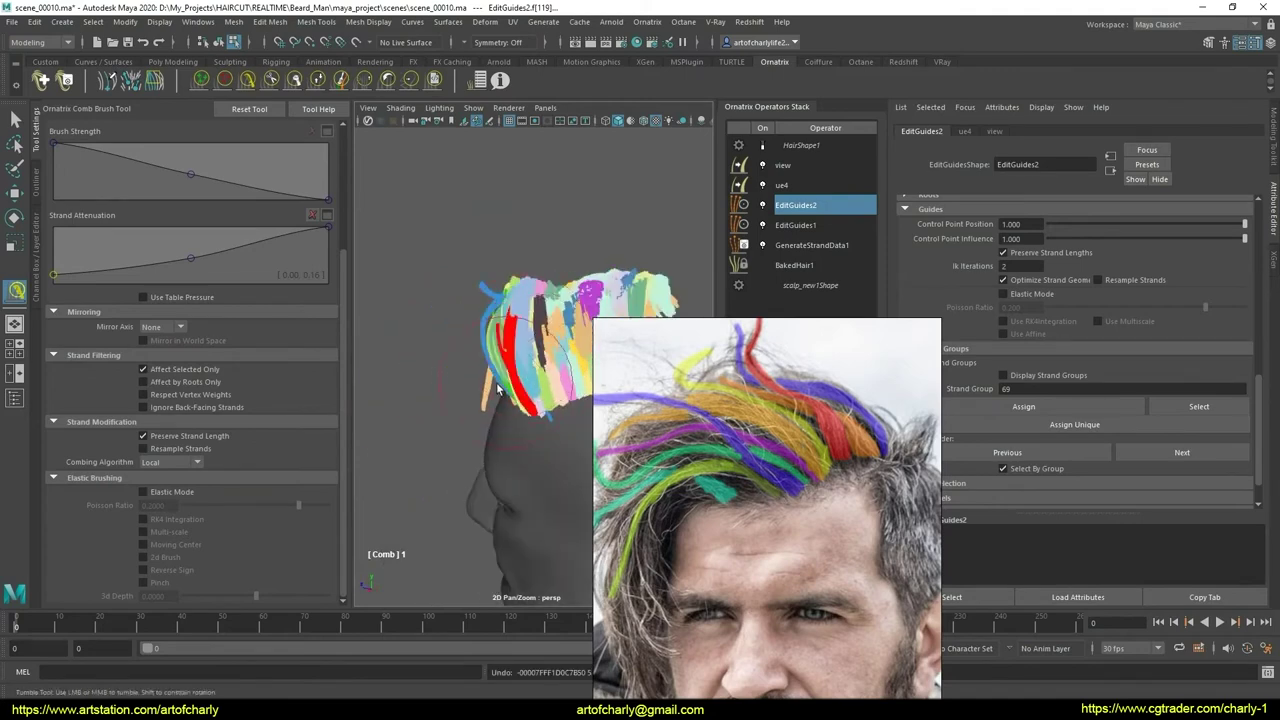
mouse_move(497, 388)
left_mouse_down("alt")
mouse_move(489, 423)
mouse_move(541, 382)
left_mouse_up("alt")
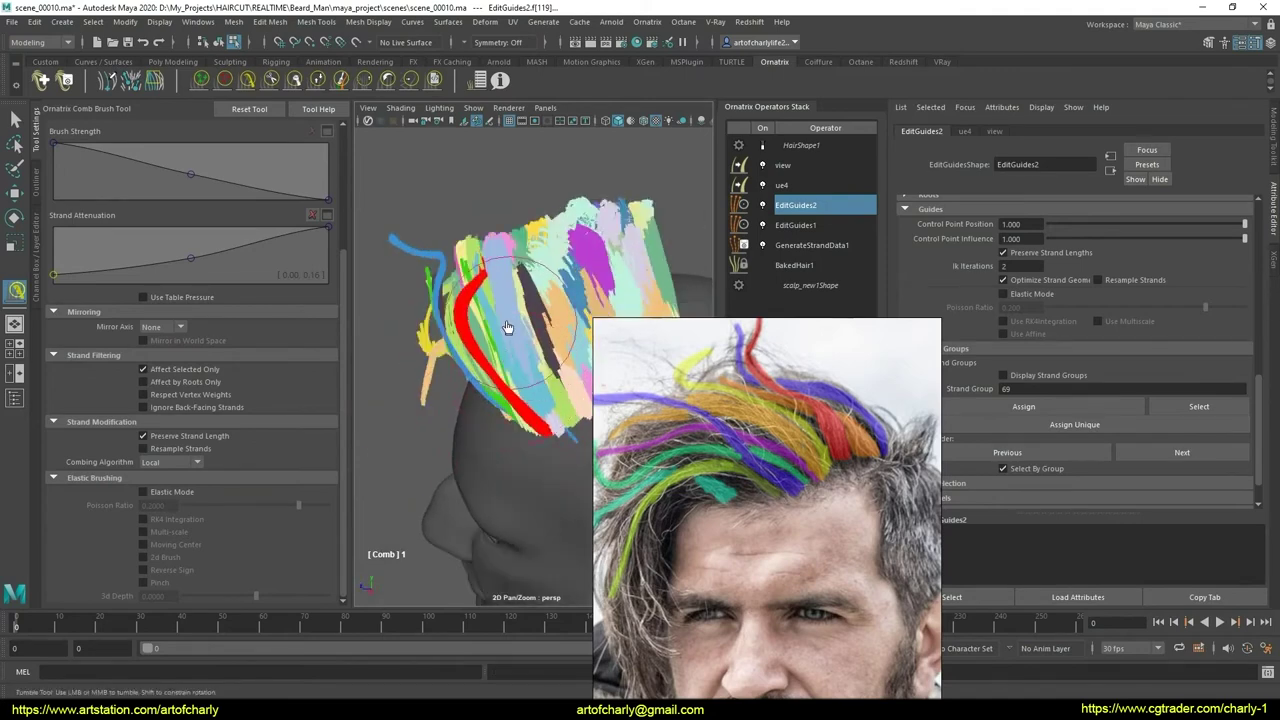
left_click_drag(507, 327, 452, 314, "alt")
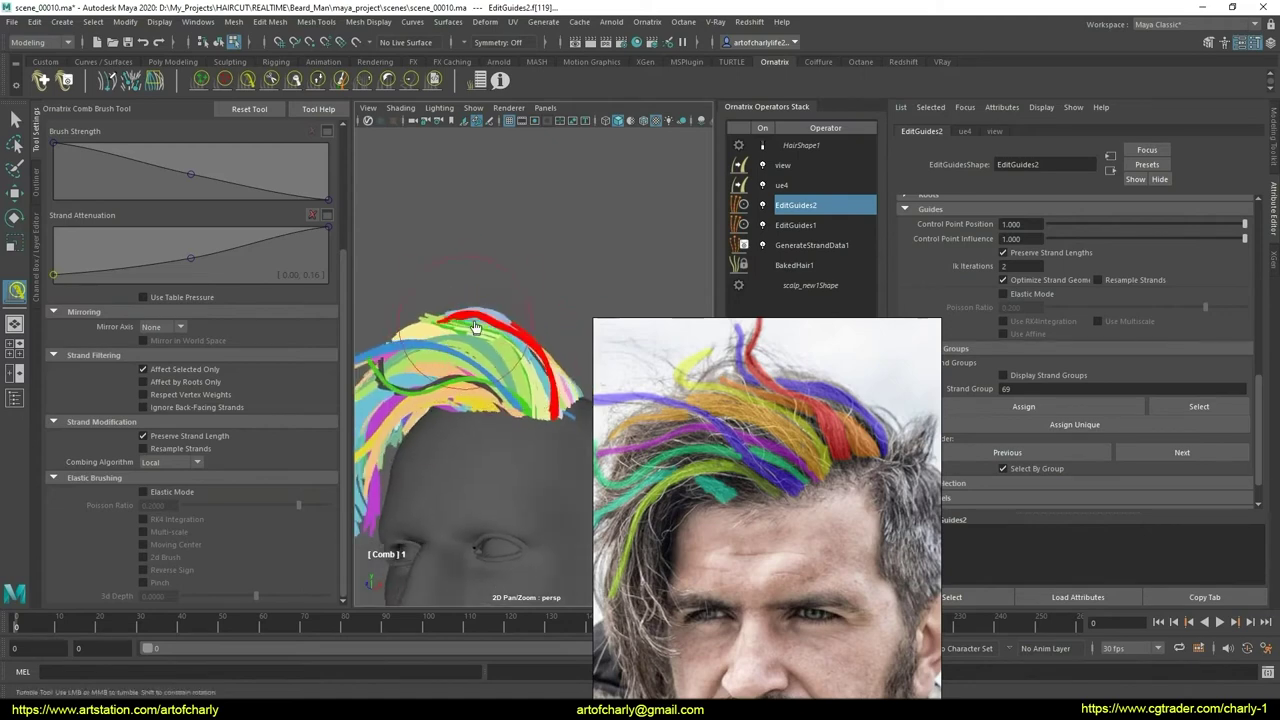
mouse_move(559, 367)
left_mouse_down("alt")
mouse_move(533, 428)
mouse_move(547, 355)
mouse_move(487, 389)
left_mouse_up("alt")
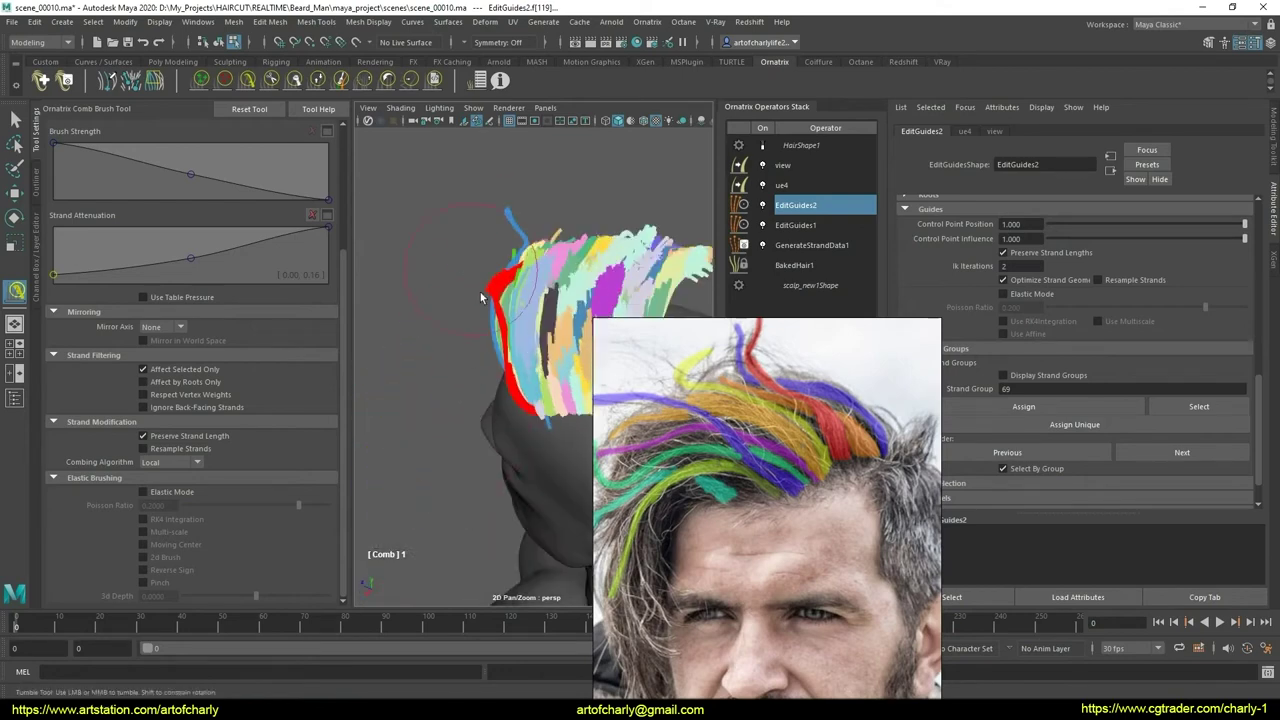
left_click_drag(481, 297, 509, 280, "alt")
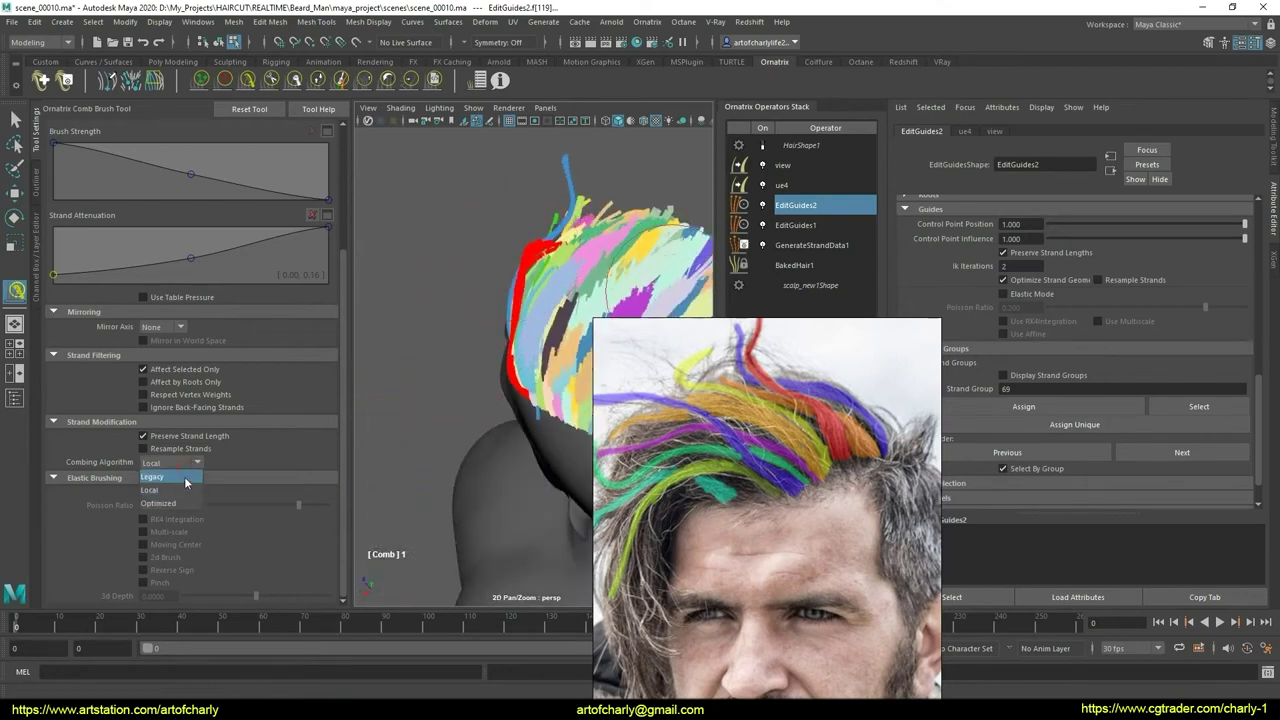
left_click(190, 506)
- Select strand group 174's red guides with the Select Tool (Q) from a top-down view
mouse_move(560, 225)
left_mouse_down("alt")
mouse_move(511, 397)
mouse_move(462, 386)
mouse_move(511, 309)
mouse_move(474, 293)
mouse_move(541, 372)
left_mouse_up("alt")
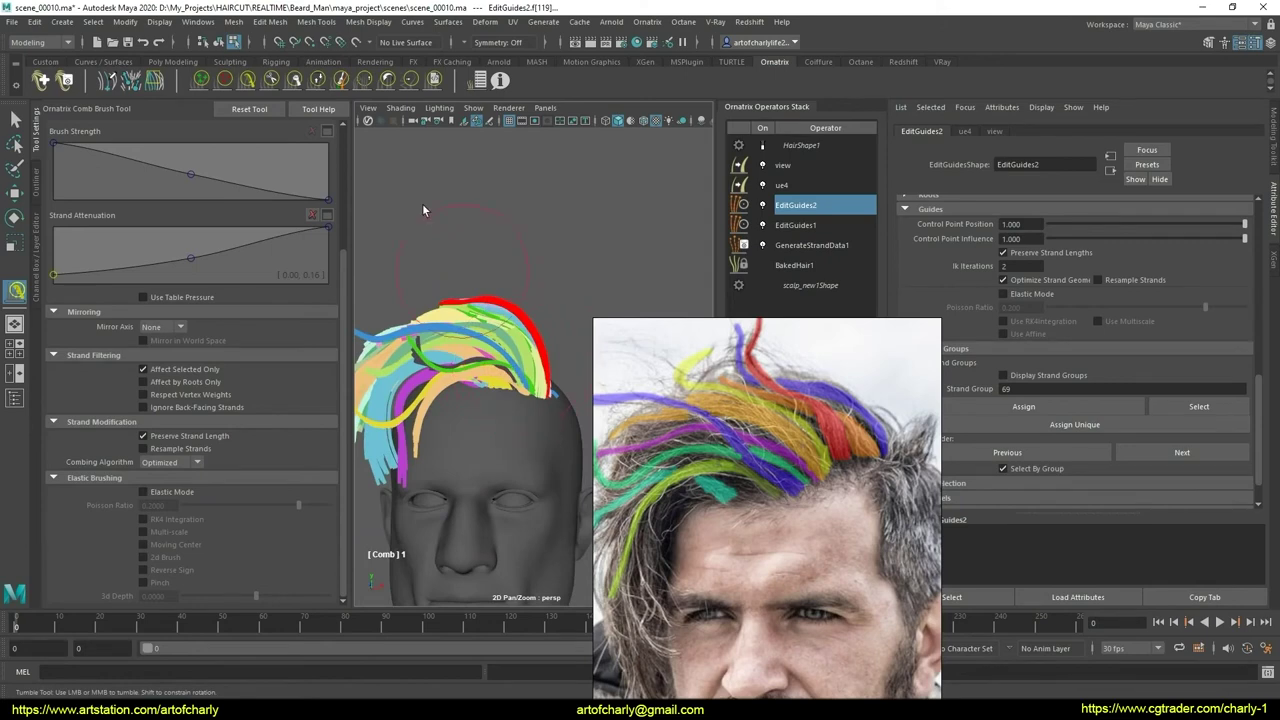
left_click(407, 84)
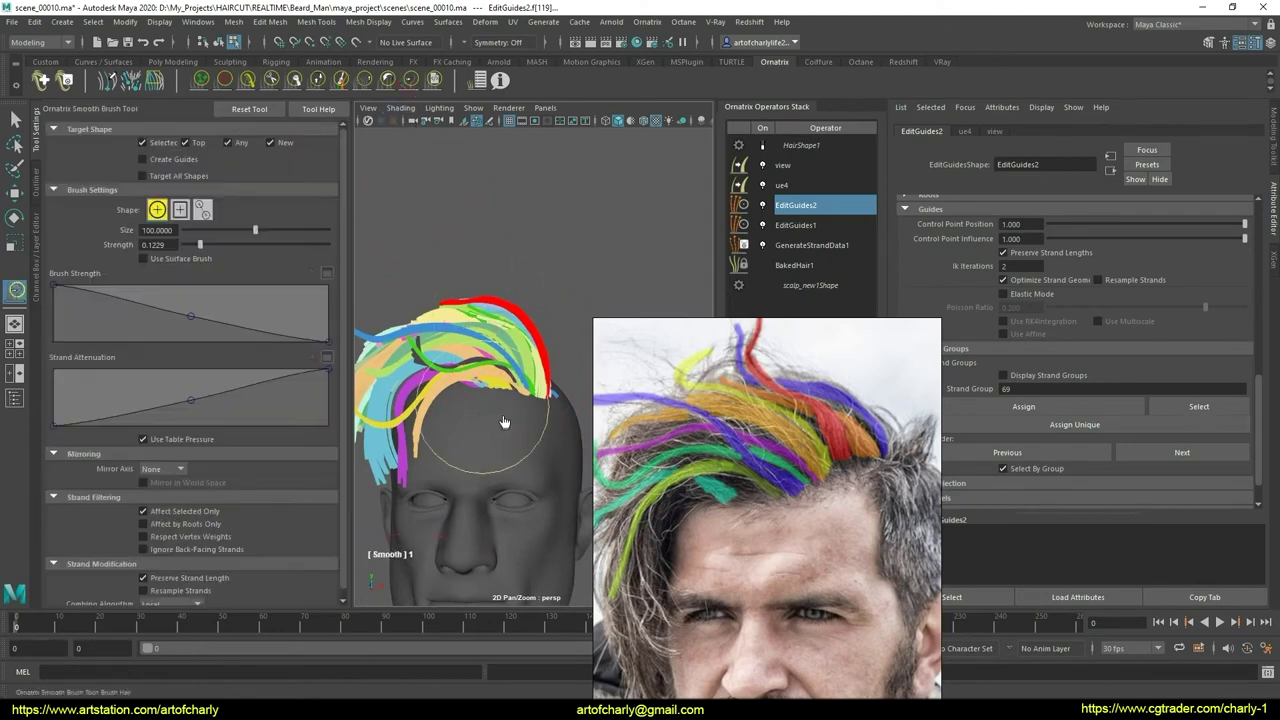
mouse_move(504, 422)
left_mouse_down("alt")
mouse_move(489, 369)
mouse_move(482, 380)
mouse_move(516, 441)
mouse_move(492, 415)
mouse_move(546, 455)
mouse_move(420, 280)
left_mouse_up("alt")
key("q")
left_click(540, 427)
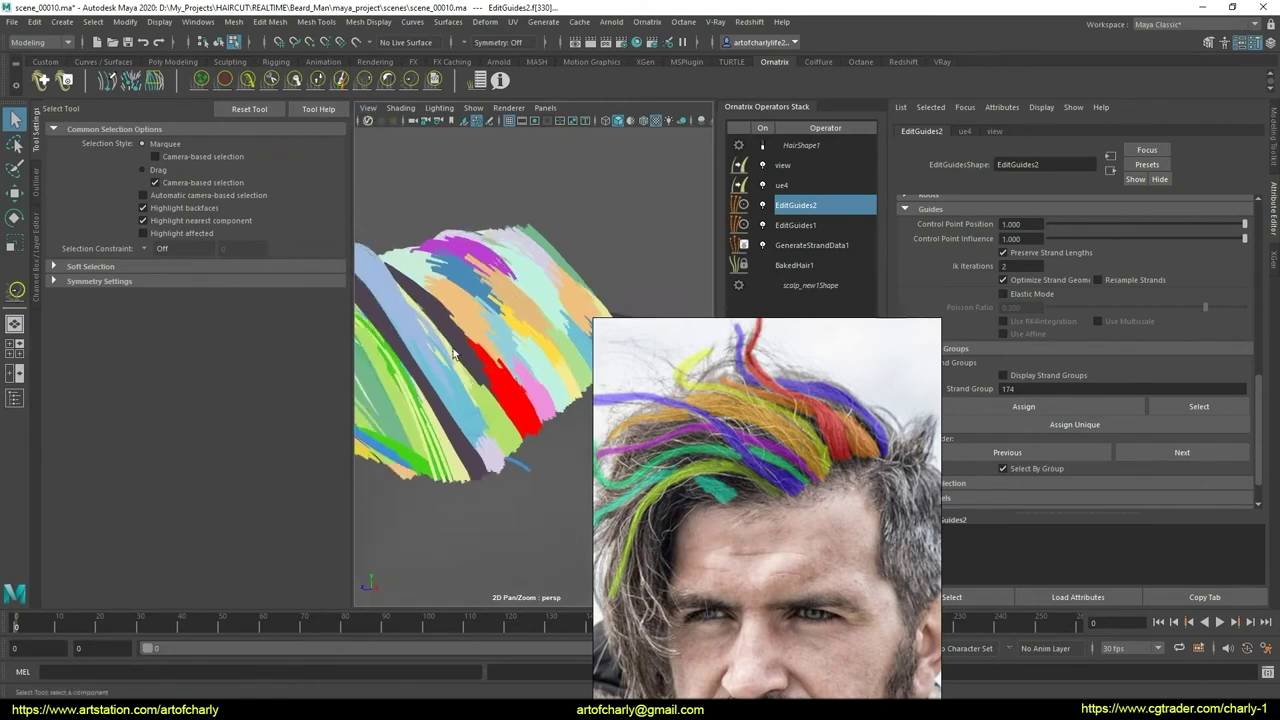
- Lengthen the red strand group with the GrowShrink brush so it fans upward
left_click_drag(455, 352, 422, 186, "alt")
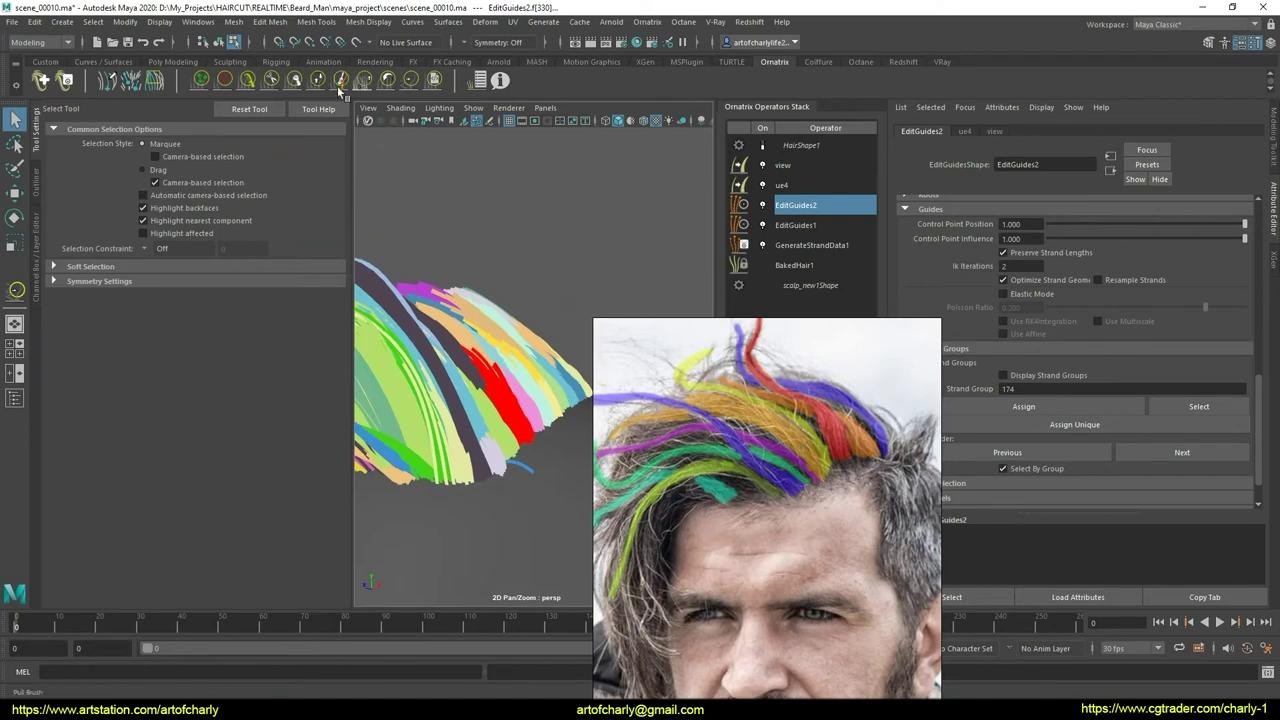
left_click(248, 80)
mouse_move(460, 380)
left_mouse_down("alt")
mouse_move(491, 395)
mouse_move(480, 400)
left_mouse_up("alt")
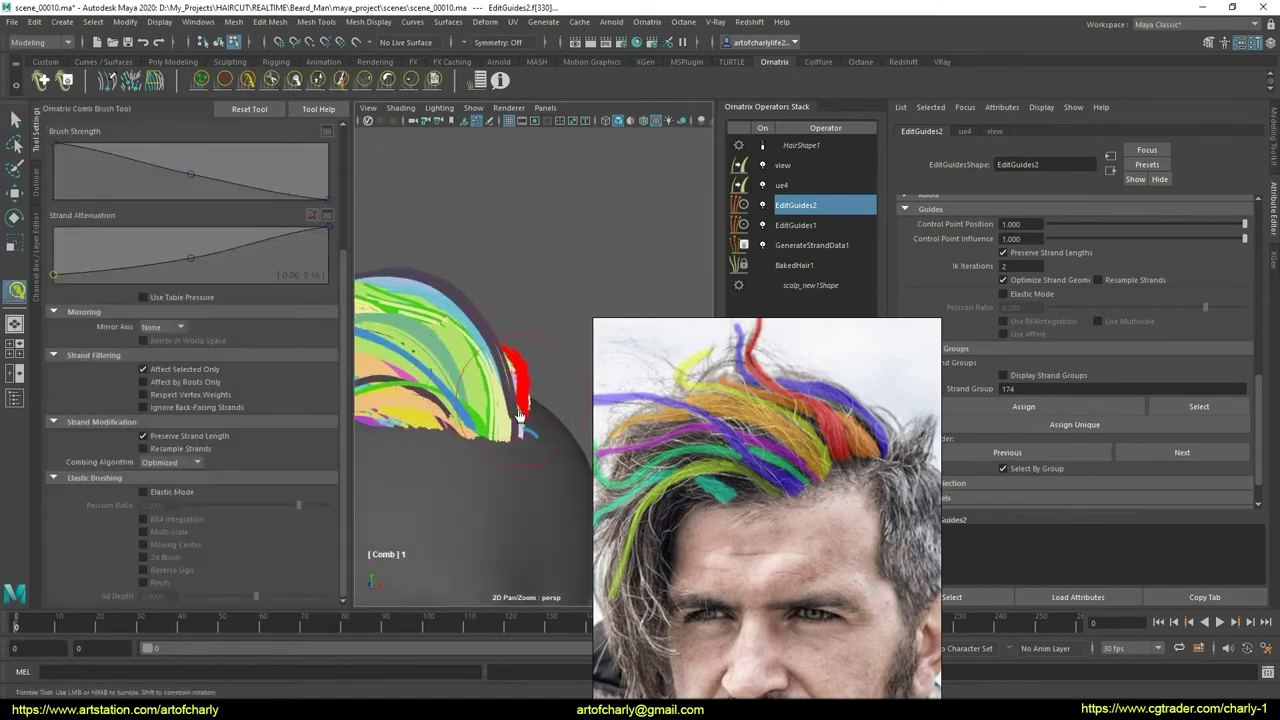
mouse_move(559, 373)
left_mouse_down("alt")
mouse_move(495, 432)
mouse_move(574, 409)
left_mouse_up("alt")
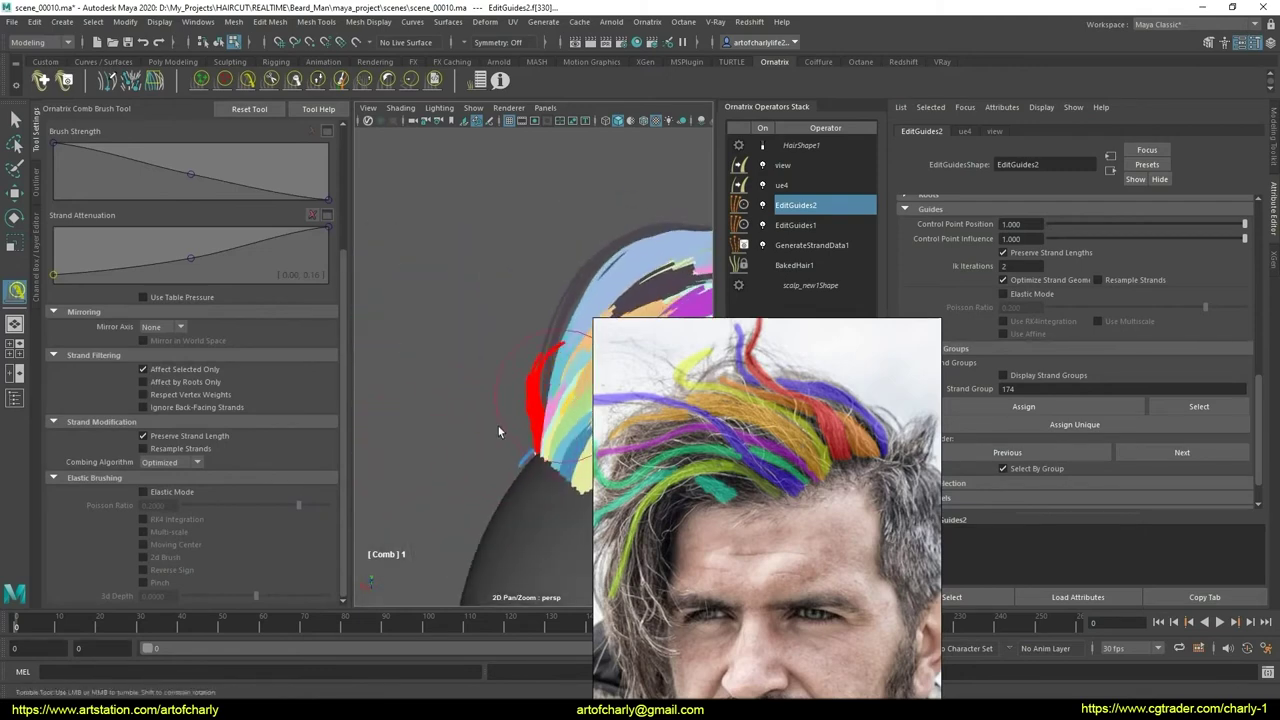
mouse_move(498, 432)
left_mouse_down("alt")
mouse_move(486, 414)
mouse_move(533, 436)
left_mouse_up("alt")
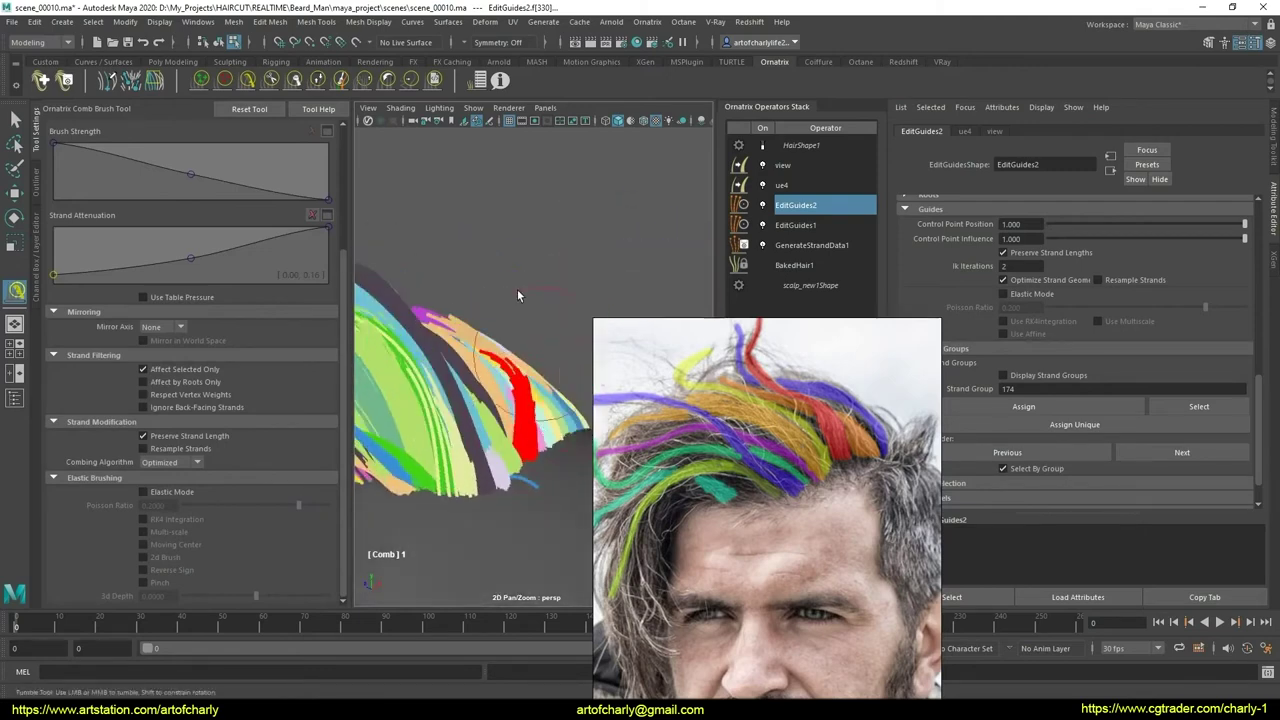
left_click(318, 80)
left_click_drag(428, 214, 530, 370, "alt")
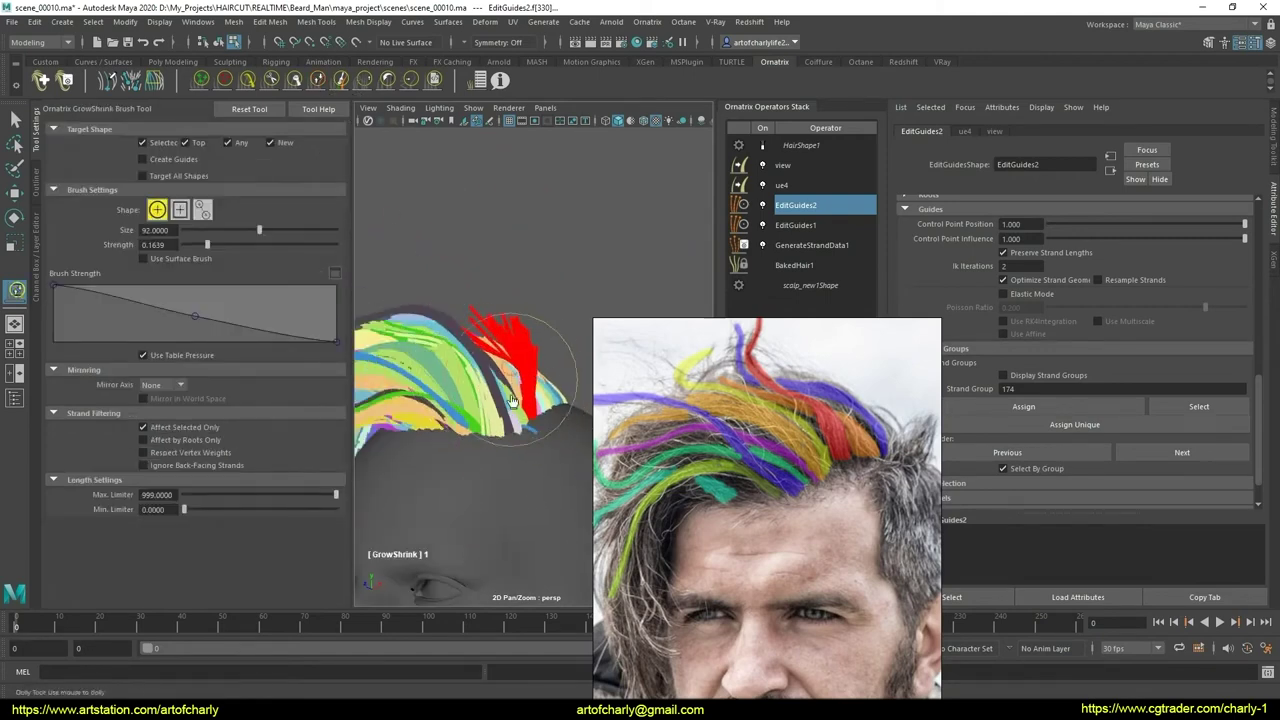
left_click_drag(521, 461, 516, 449)
- Comb the long red strands into an arc and clump them into a narrow tuft with DemoClump
left_click(247, 81)
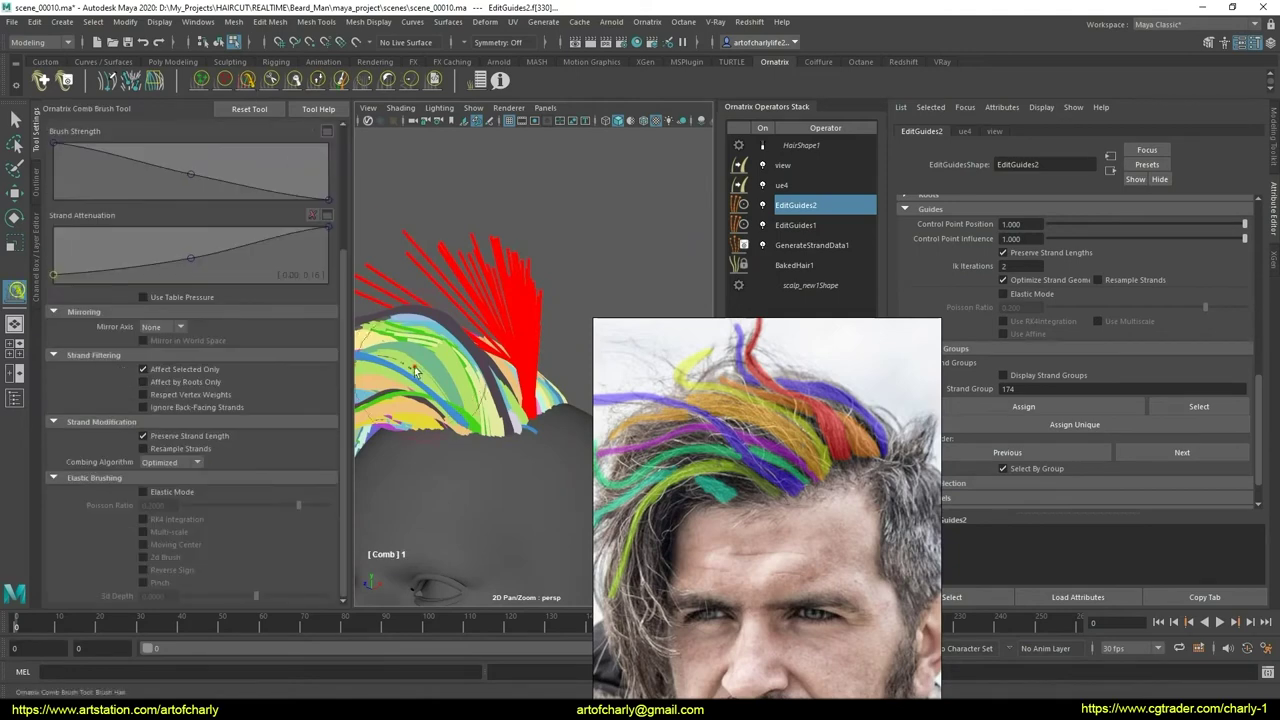
mouse_move(470, 330)
left_mouse_down()
mouse_move(440, 250)
mouse_move(425, 310)
left_mouse_up()
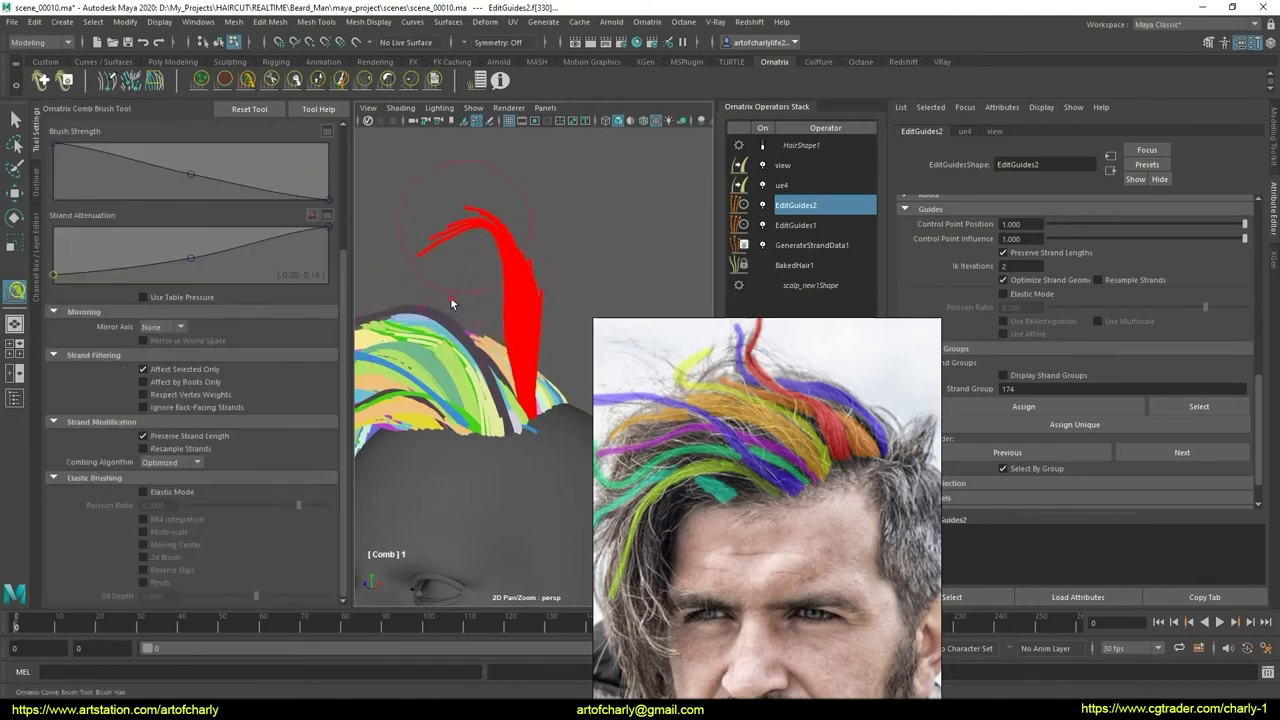
left_click(319, 82)
mouse_move(464, 247)
left_mouse_down("alt")
mouse_move(529, 319)
mouse_move(508, 428)
mouse_move(481, 398)
mouse_move(491, 371)
mouse_move(400, 270)
left_mouse_up("alt")
left_click(247, 81)
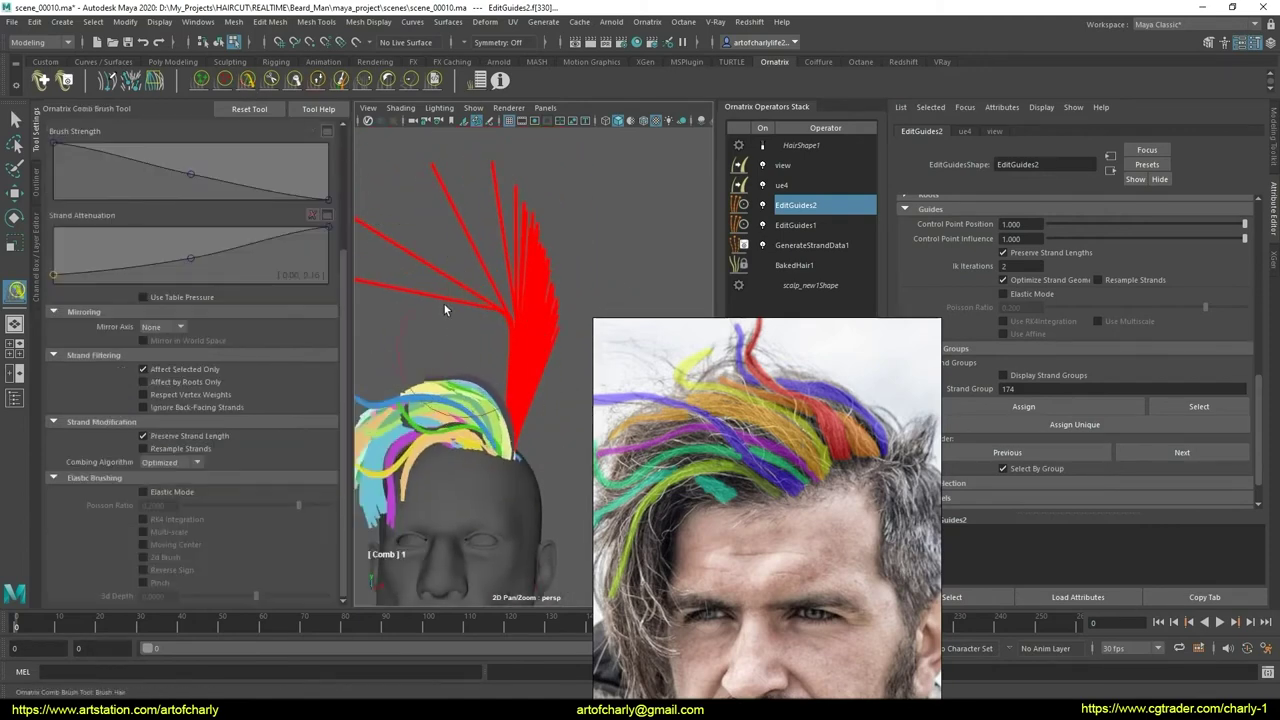
left_click(433, 81)
left_click_drag(529, 294, 525, 290)
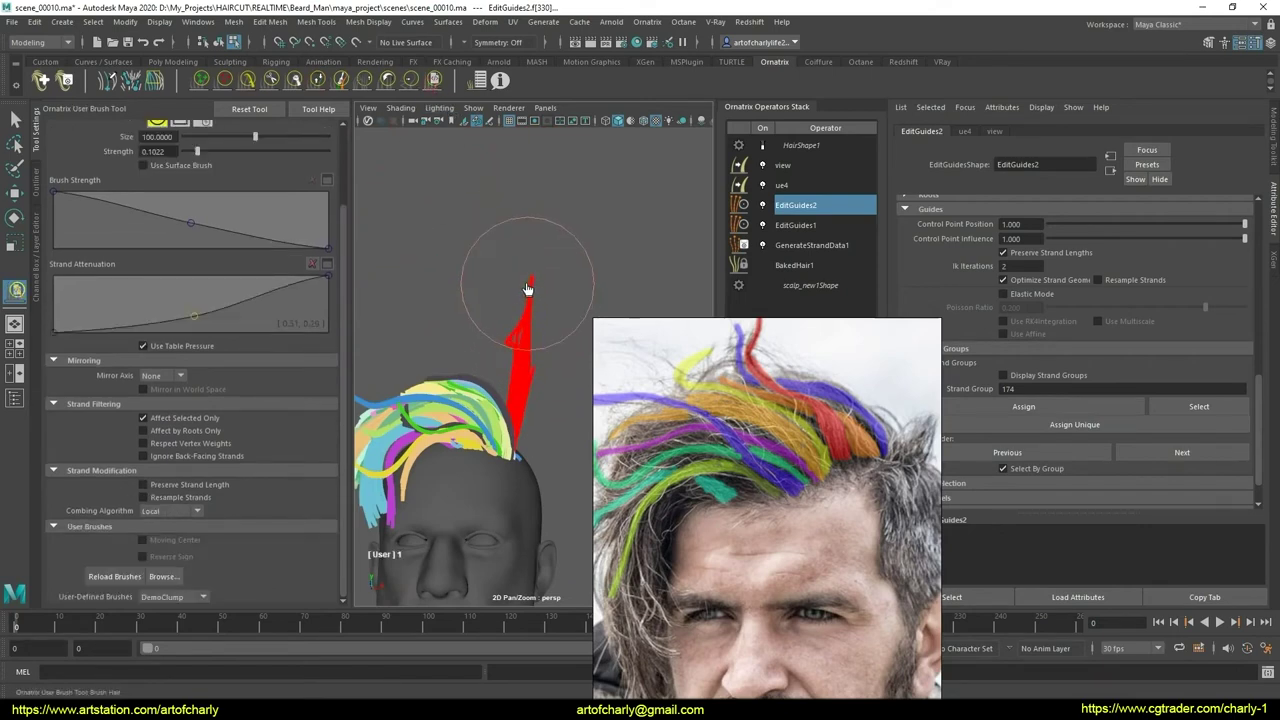
- Brush over the tuft with Smooth and Comb, then zoom to a three-quarter view of the red guides
left_click(410, 80)
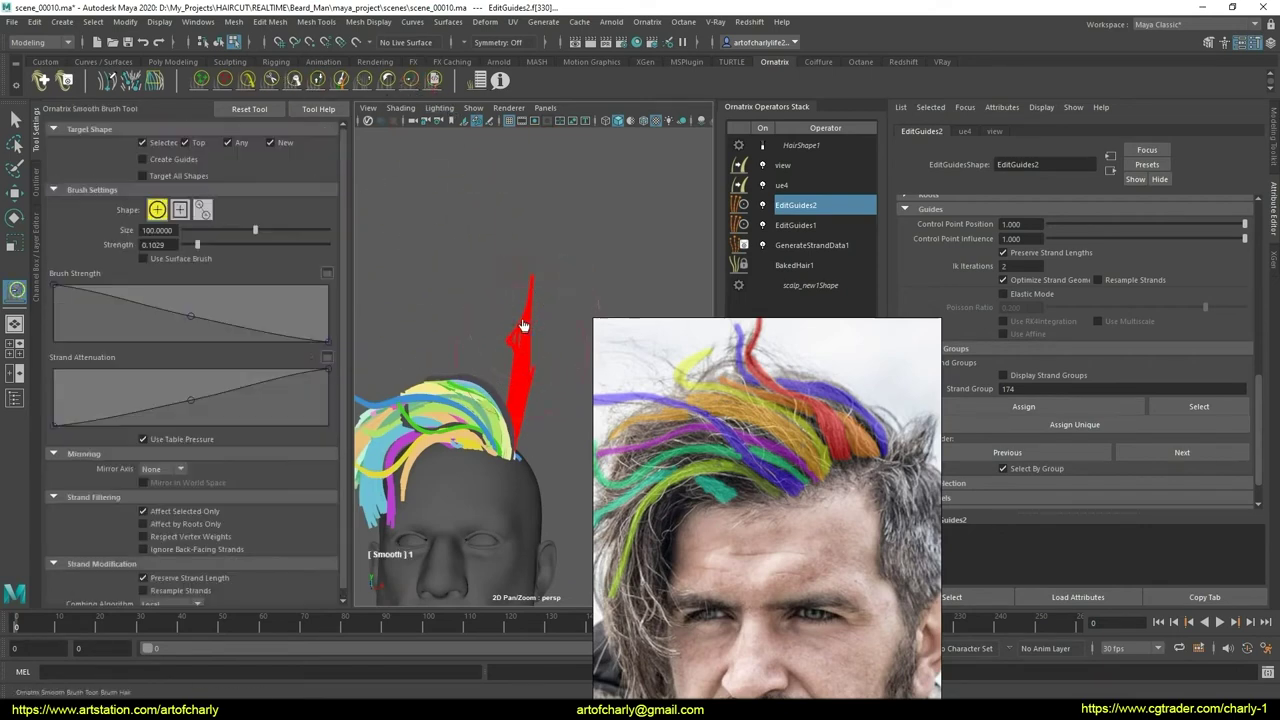
left_click(247, 81)
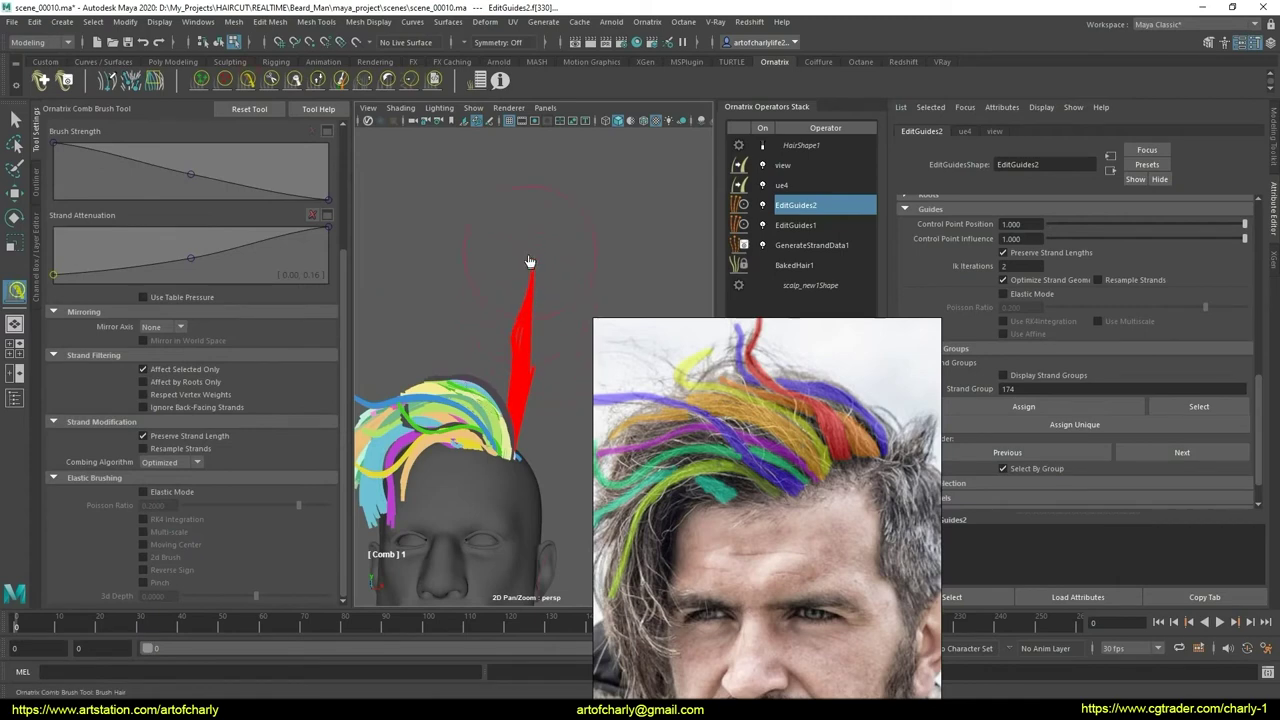
left_click_drag(563, 333, 506, 408, "alt")
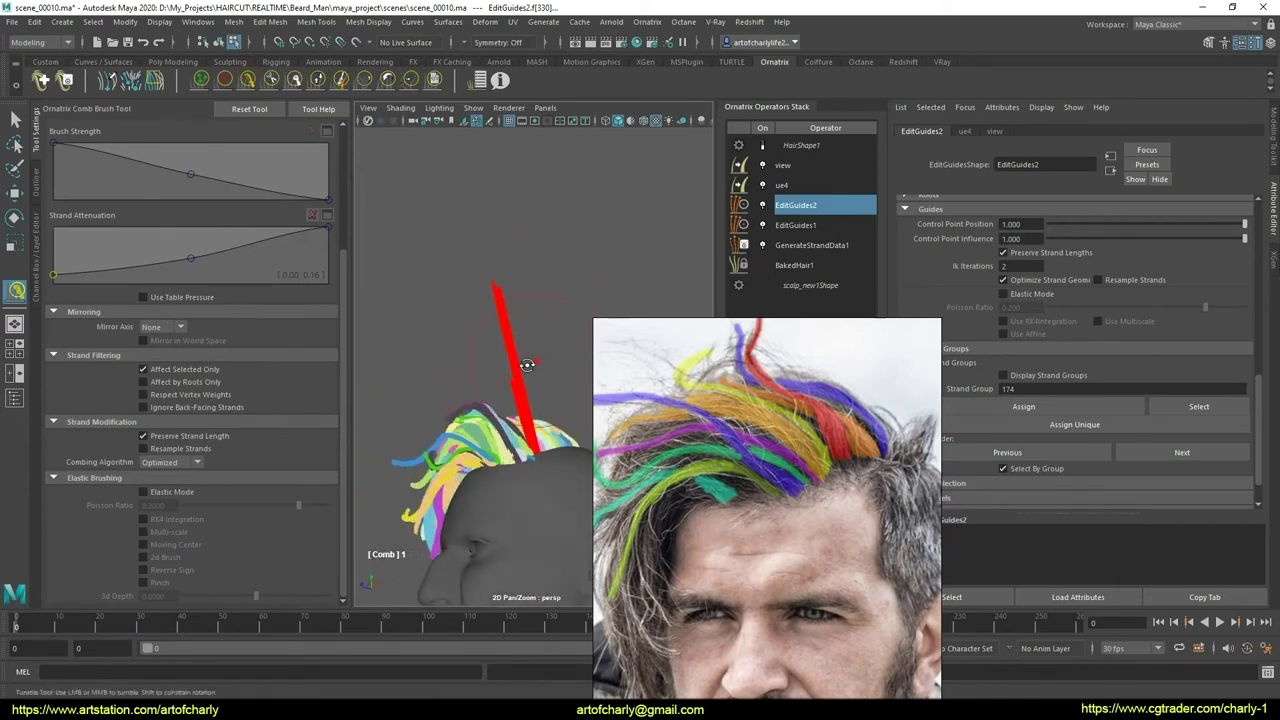
right_click_drag(506, 408, 507, 376, "alt")
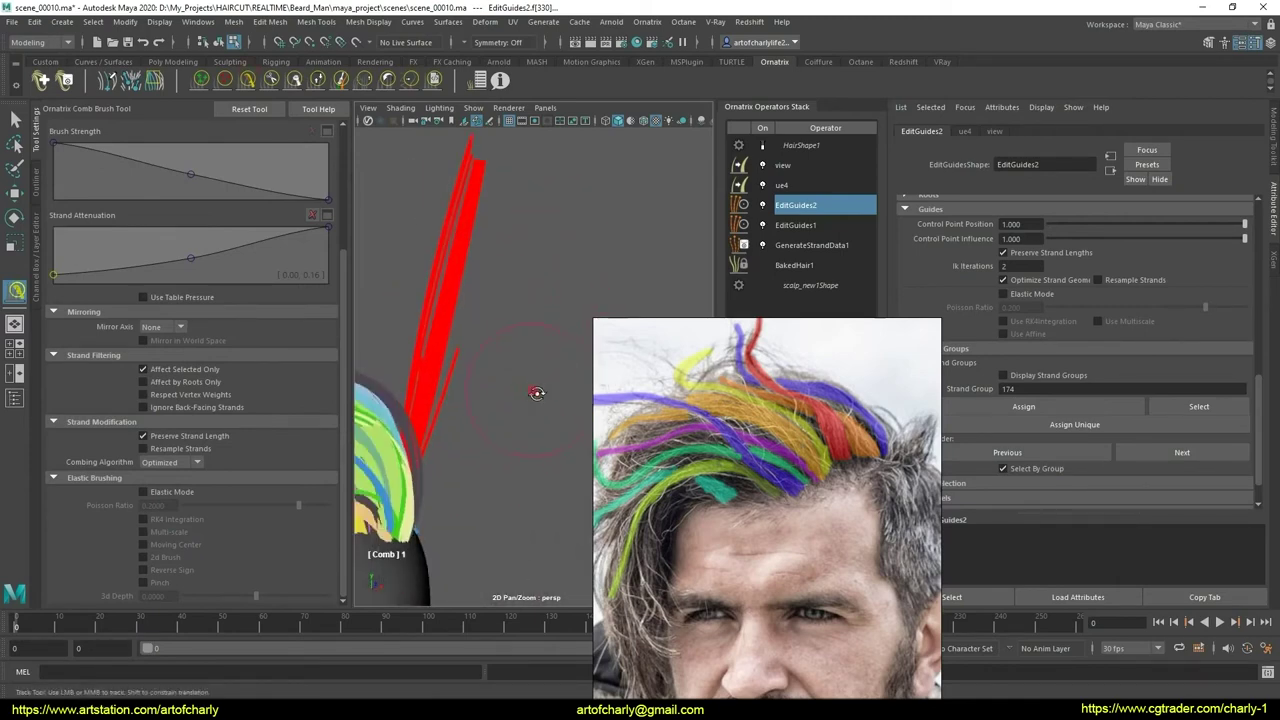
left_click(312, 86)
- Deselect the red guides and select only the short guide strand for lengthening
key("q")
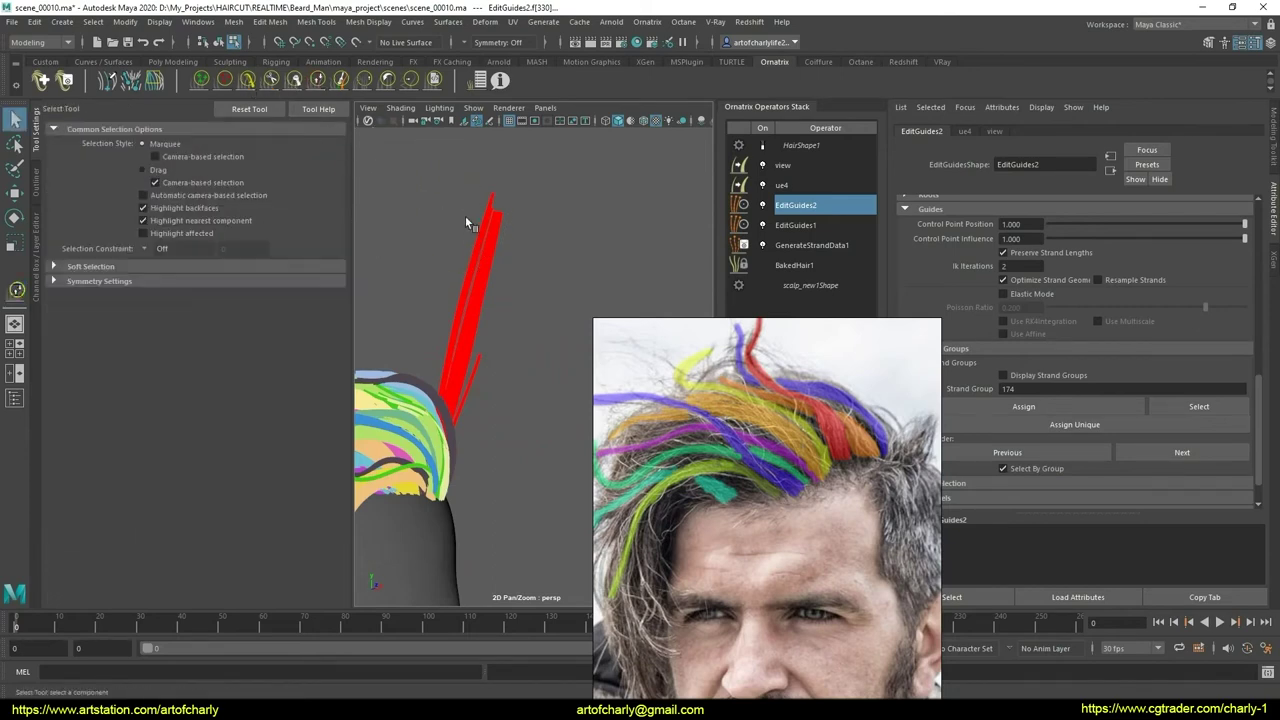
left_click(535, 262)
left_click(484, 353)
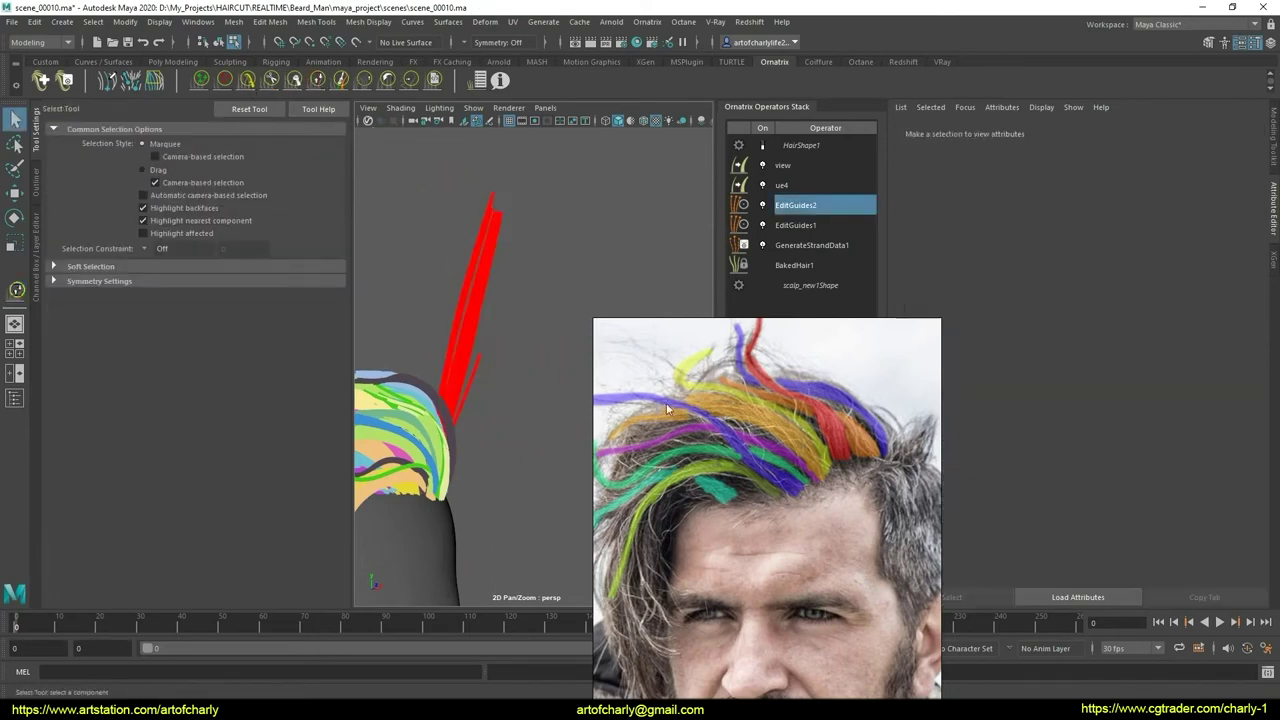
left_click(487, 358)
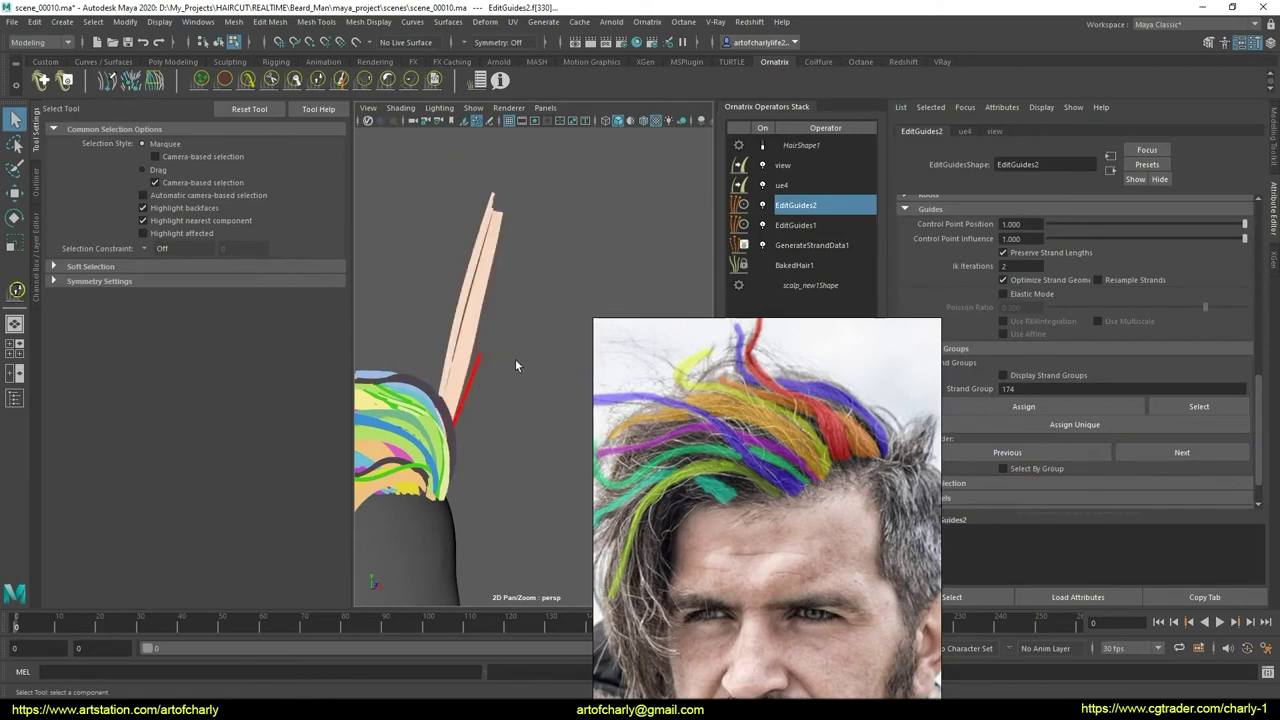
left_click(317, 79)
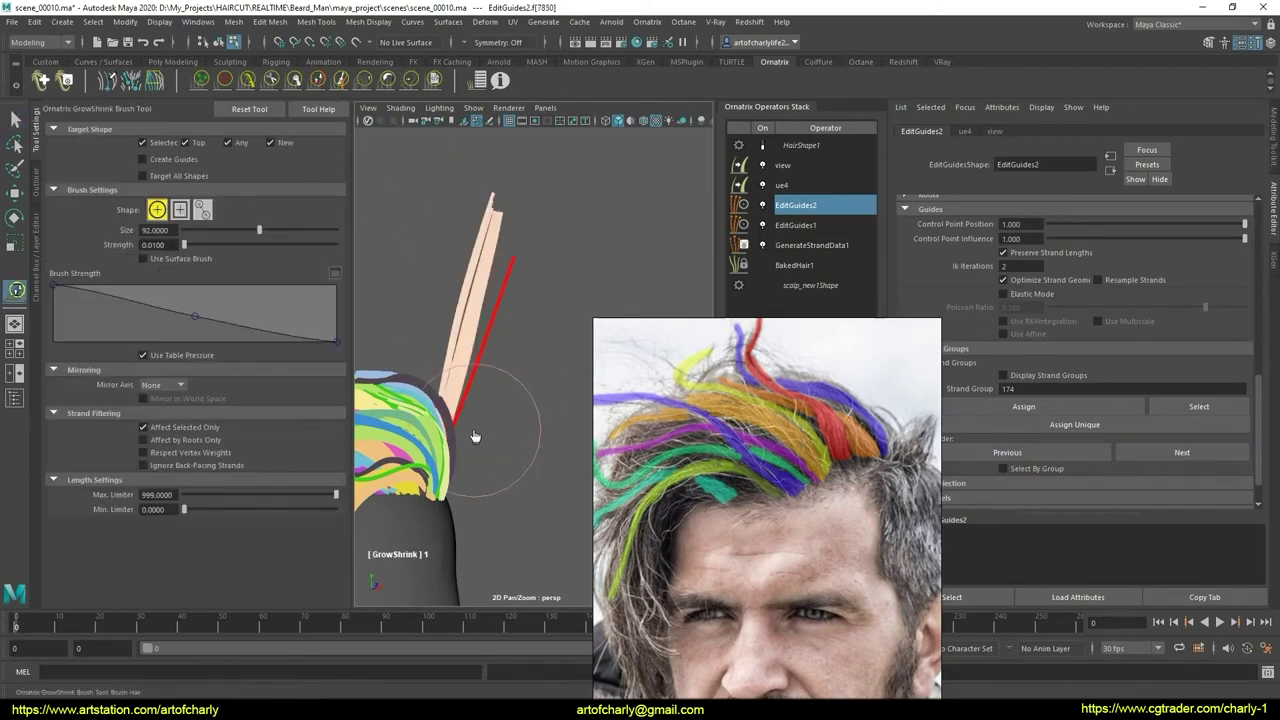
left_click(247, 80)
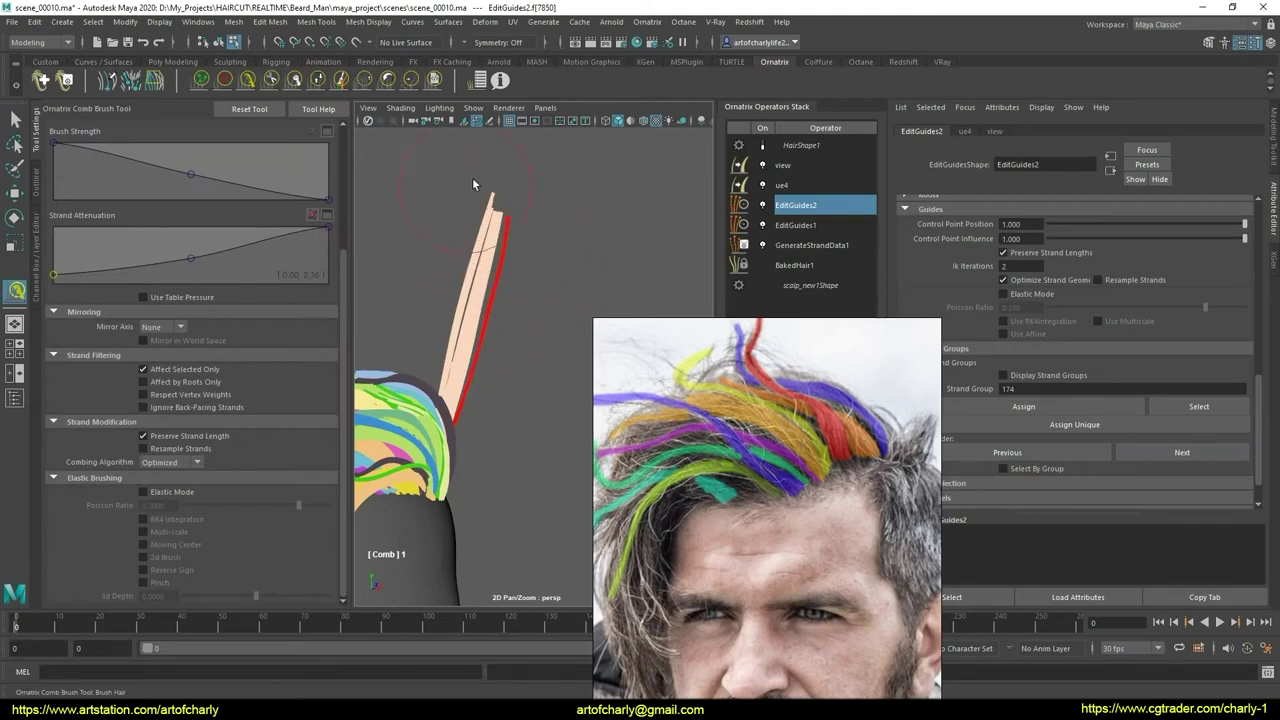
- Select the left guide strand and frame its tips for cutting with the Cut Brush
key("q")
left_click(500, 200)
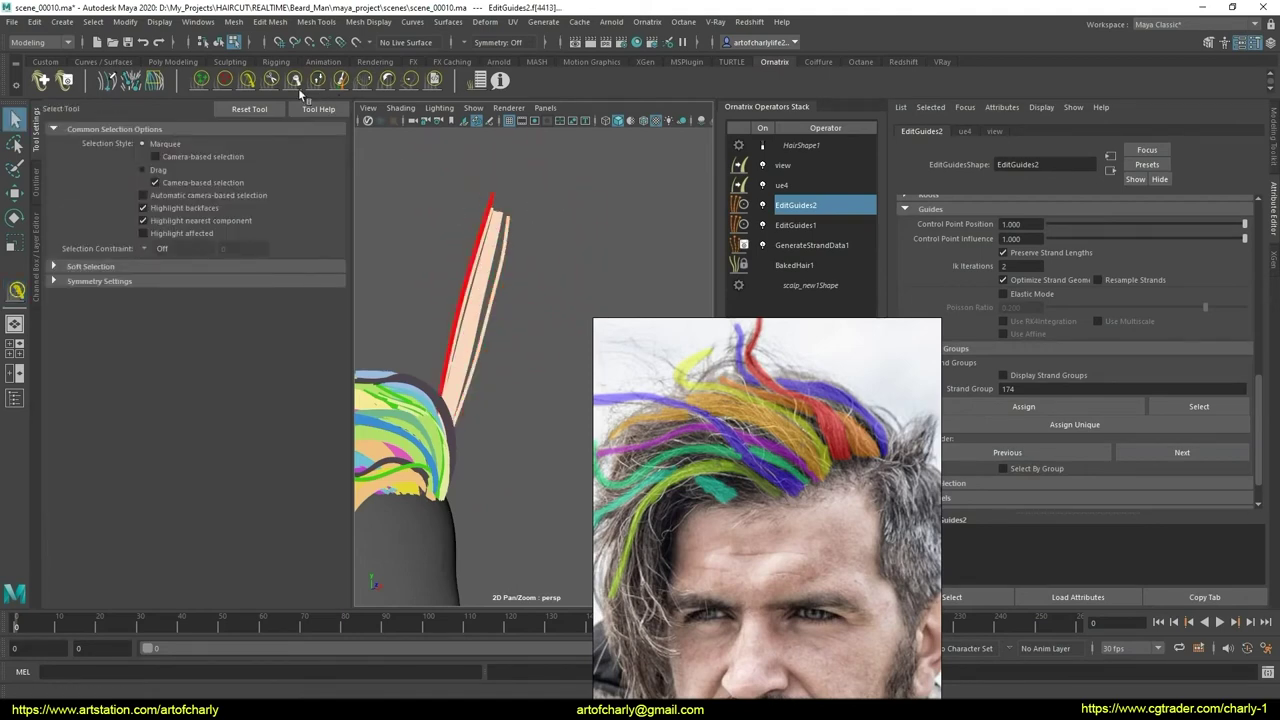
left_click(271, 81)
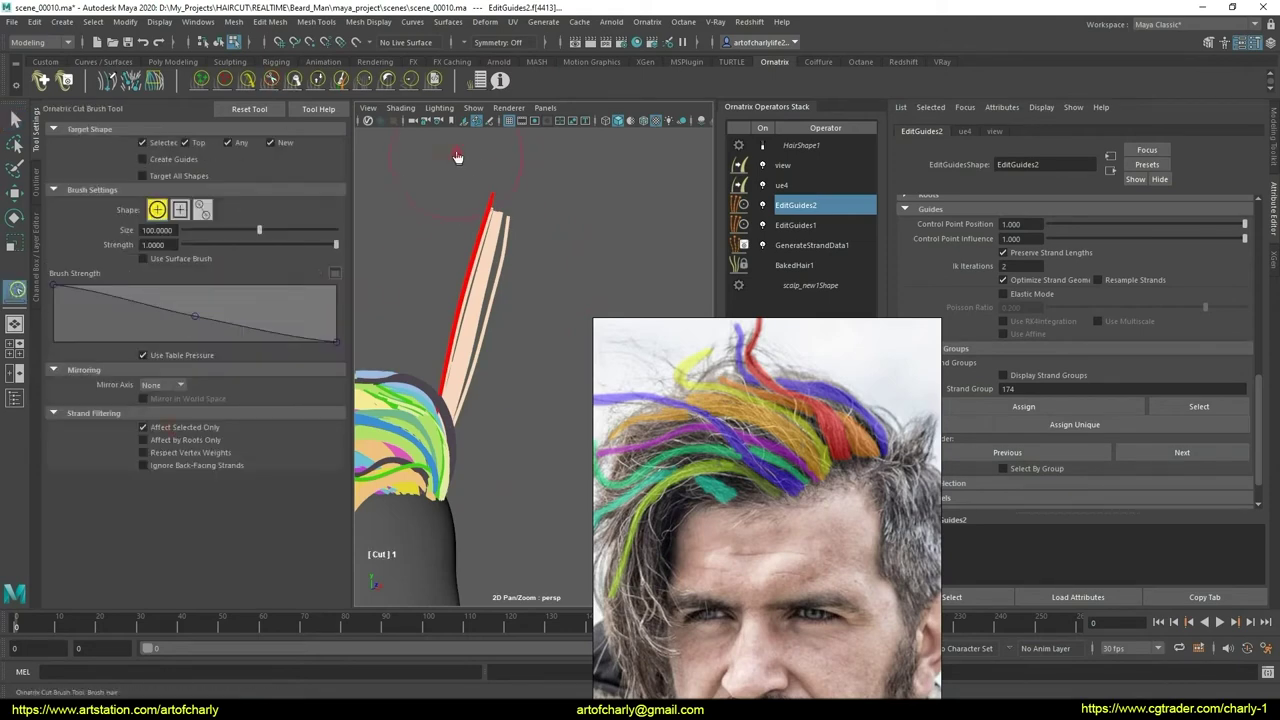
middle_click_drag(513, 237, 495, 181, "alt")
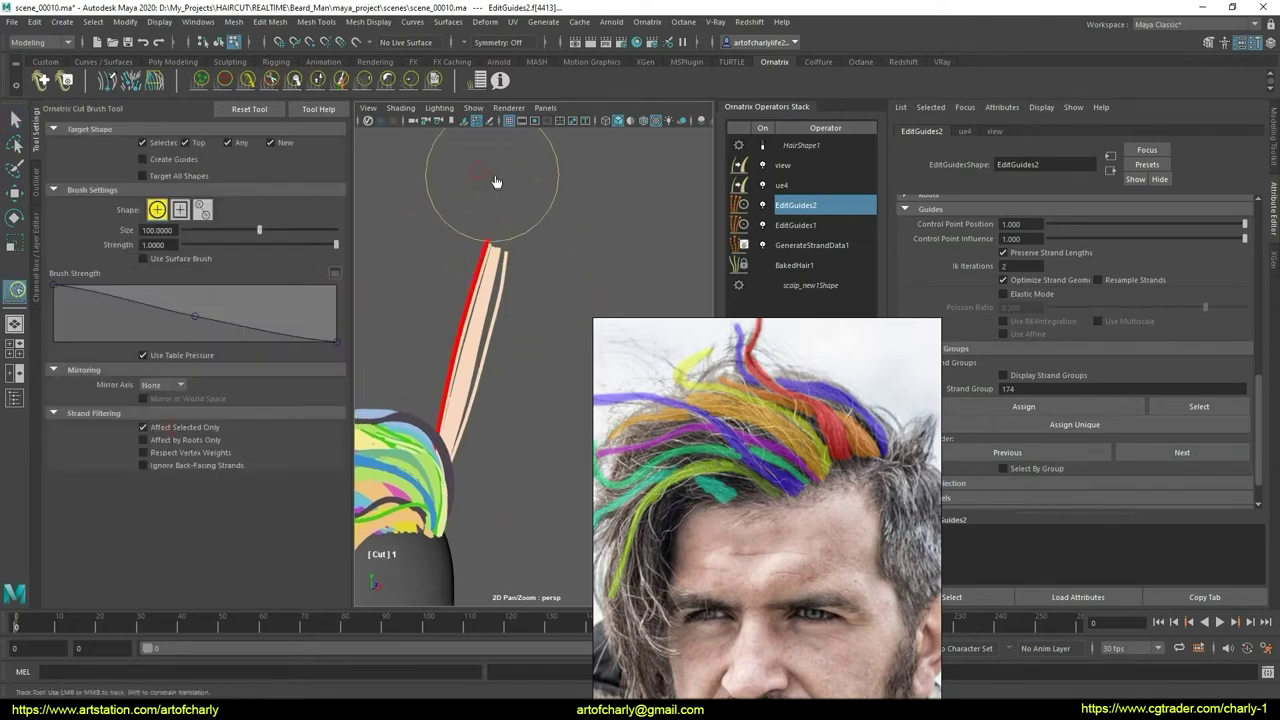
key("q")
left_click(475, 340)
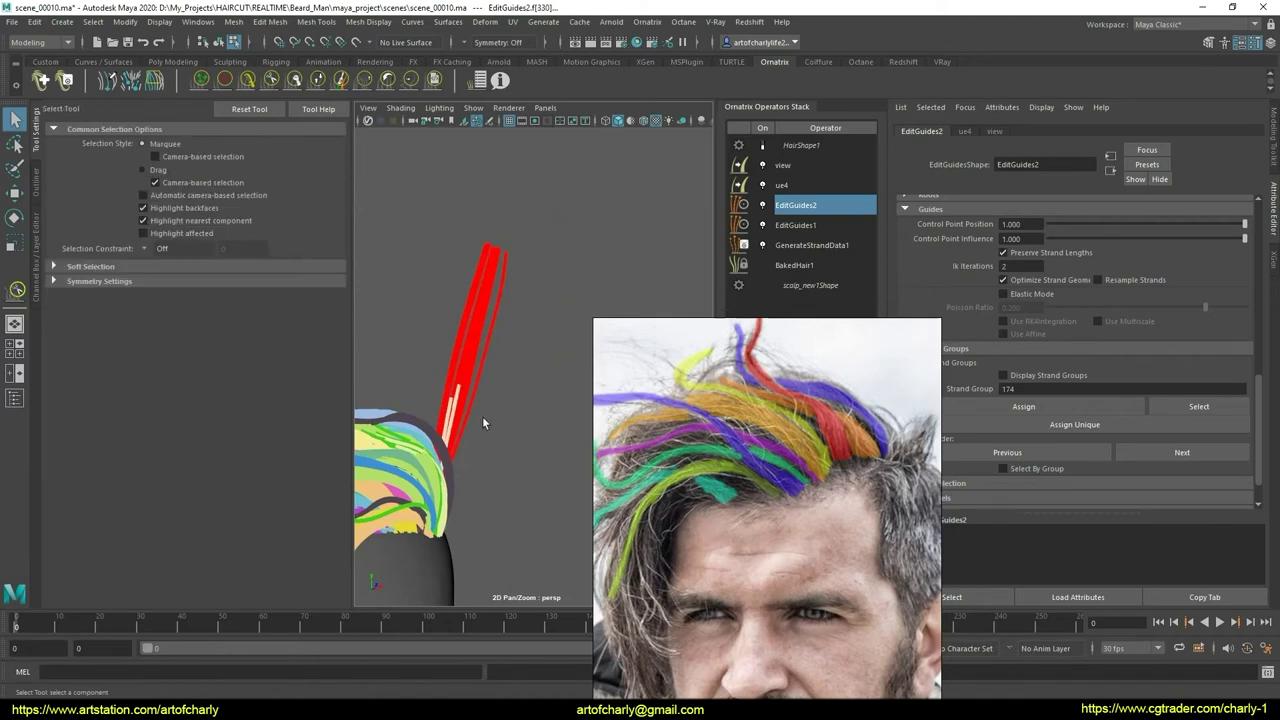
- Clear the selection and marquee-select the band of beige guide strands
mouse_move(455, 413)
left_mouse_down("alt")
mouse_move(500, 422)
mouse_move(501, 437)
left_mouse_up("alt")
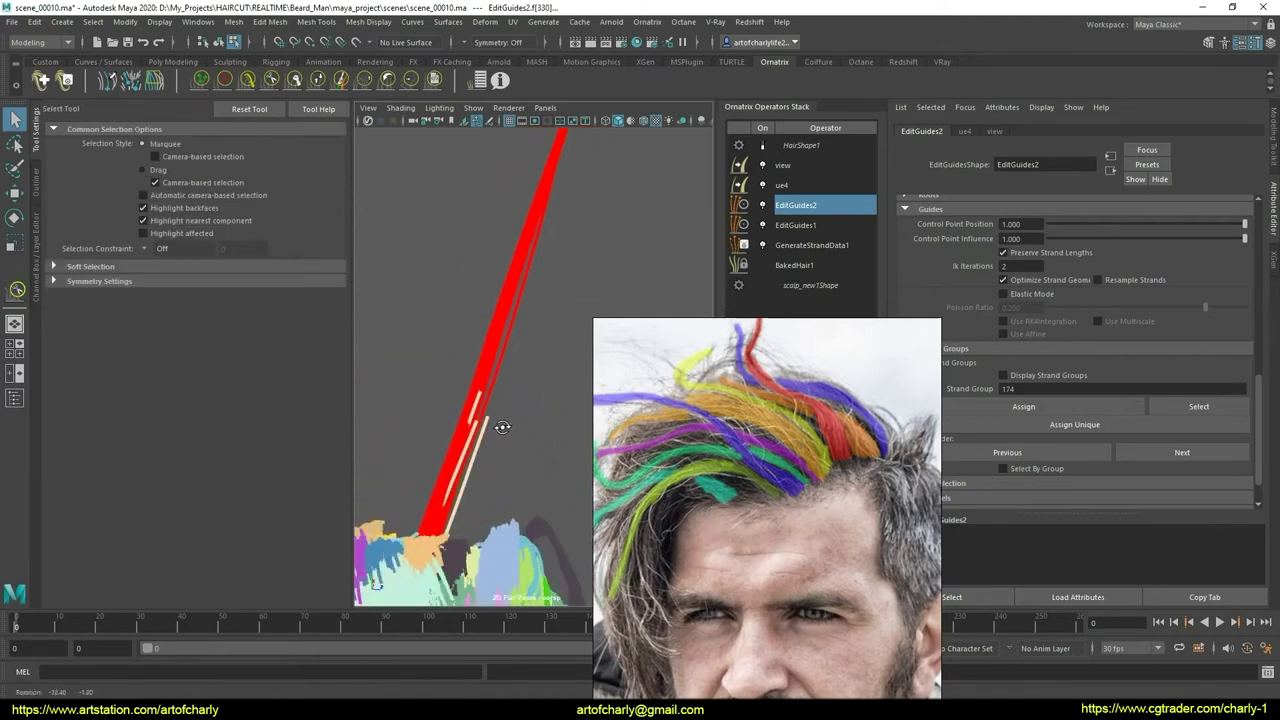
mouse_move(499, 432)
right_mouse_down()
mouse_move(517, 418)
mouse_move(495, 435)
mouse_move(525, 436)
right_mouse_up()
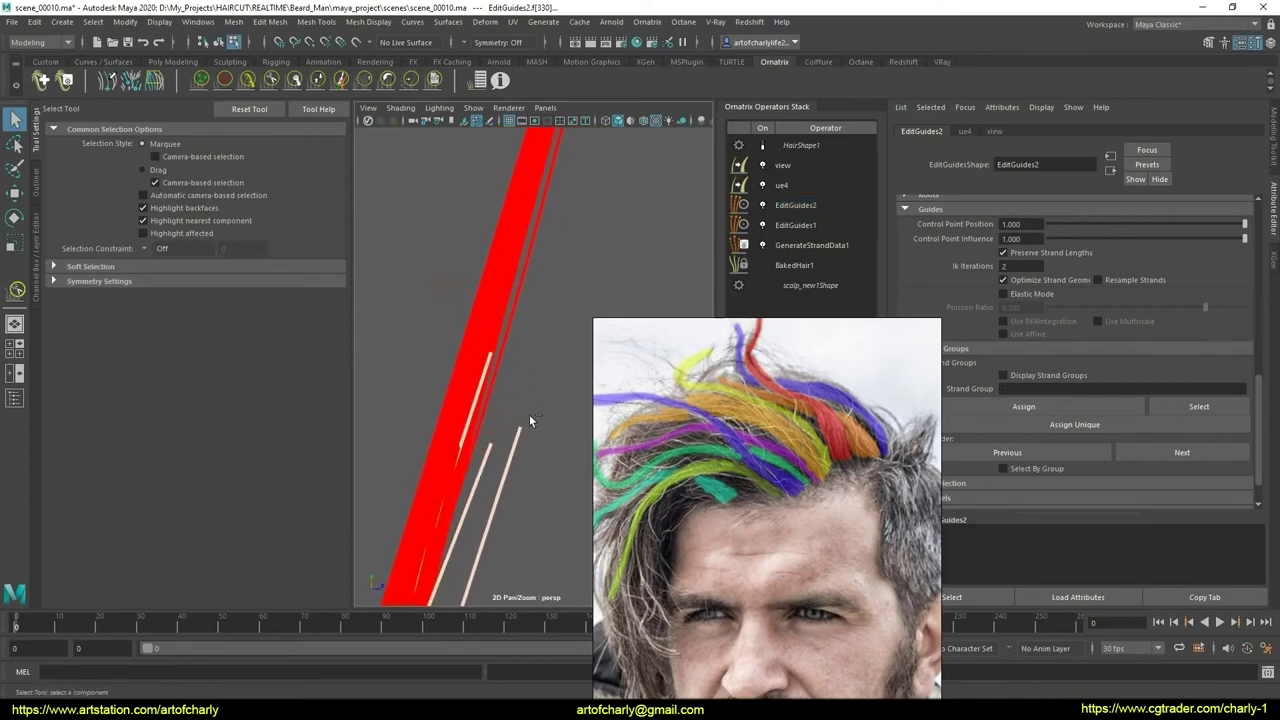
left_click(530, 412)
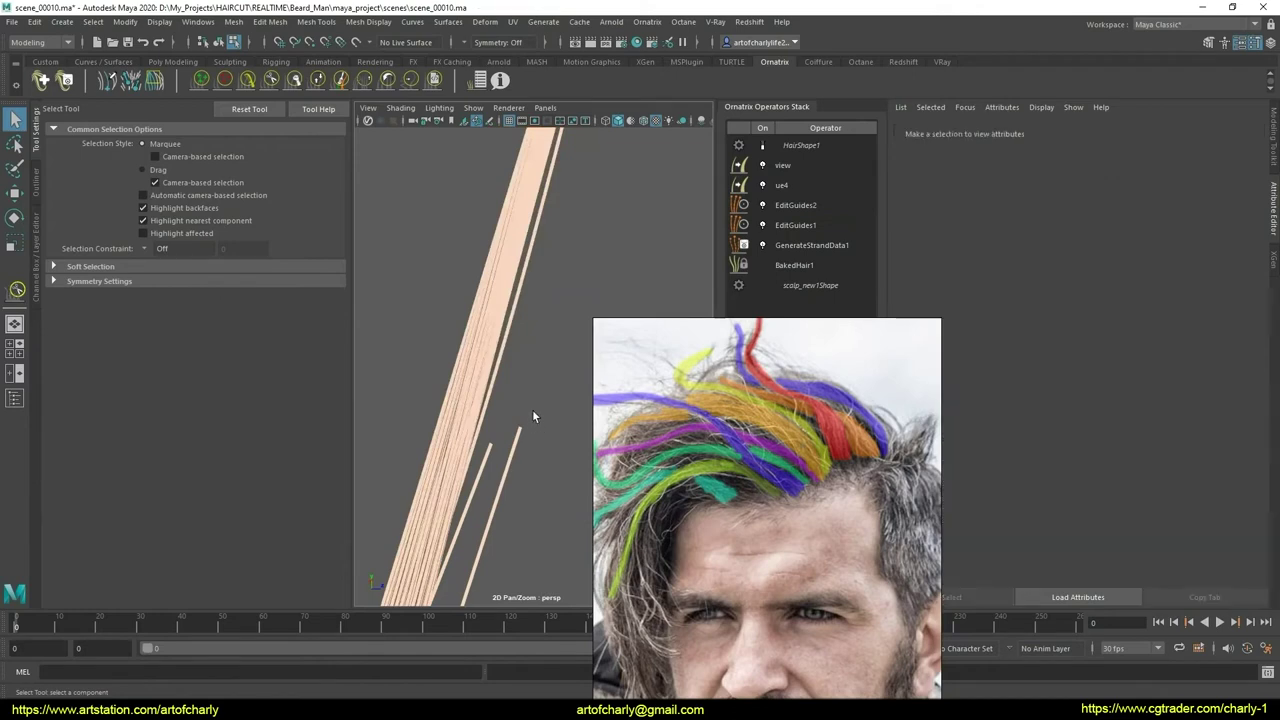
left_click(474, 316)
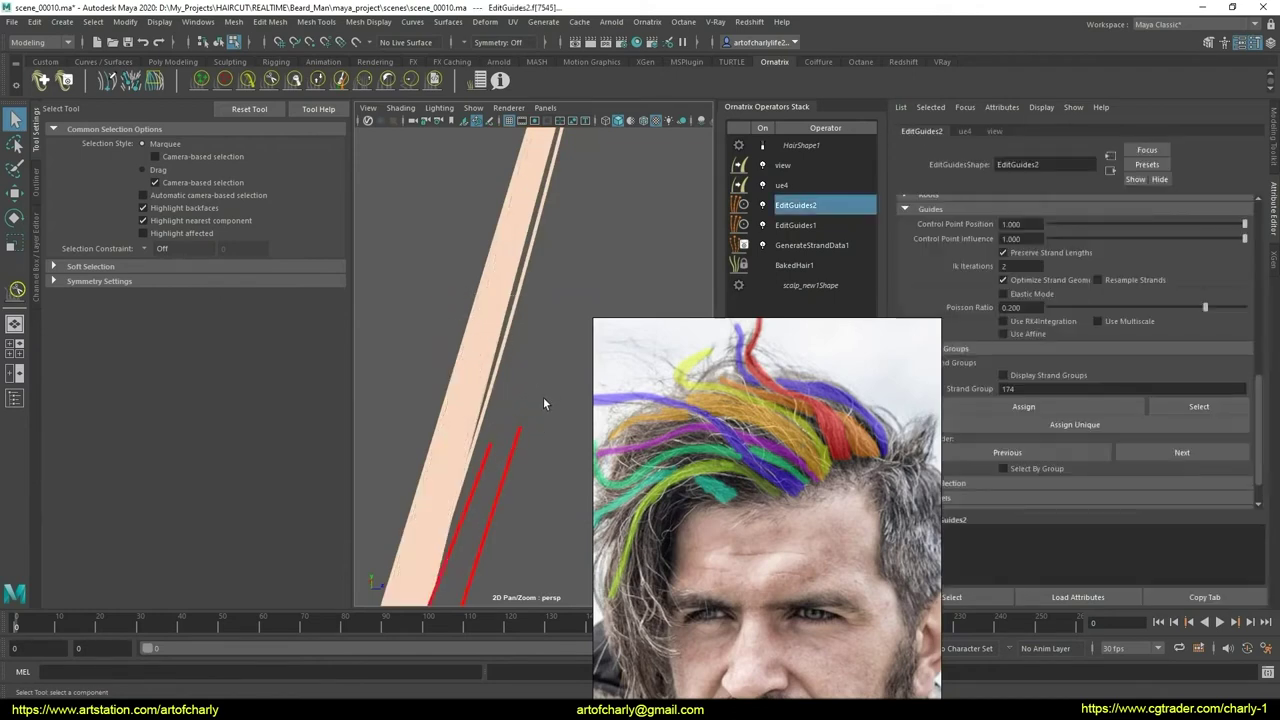
left_click_drag(543, 404, 512, 401)
left_click(514, 328)
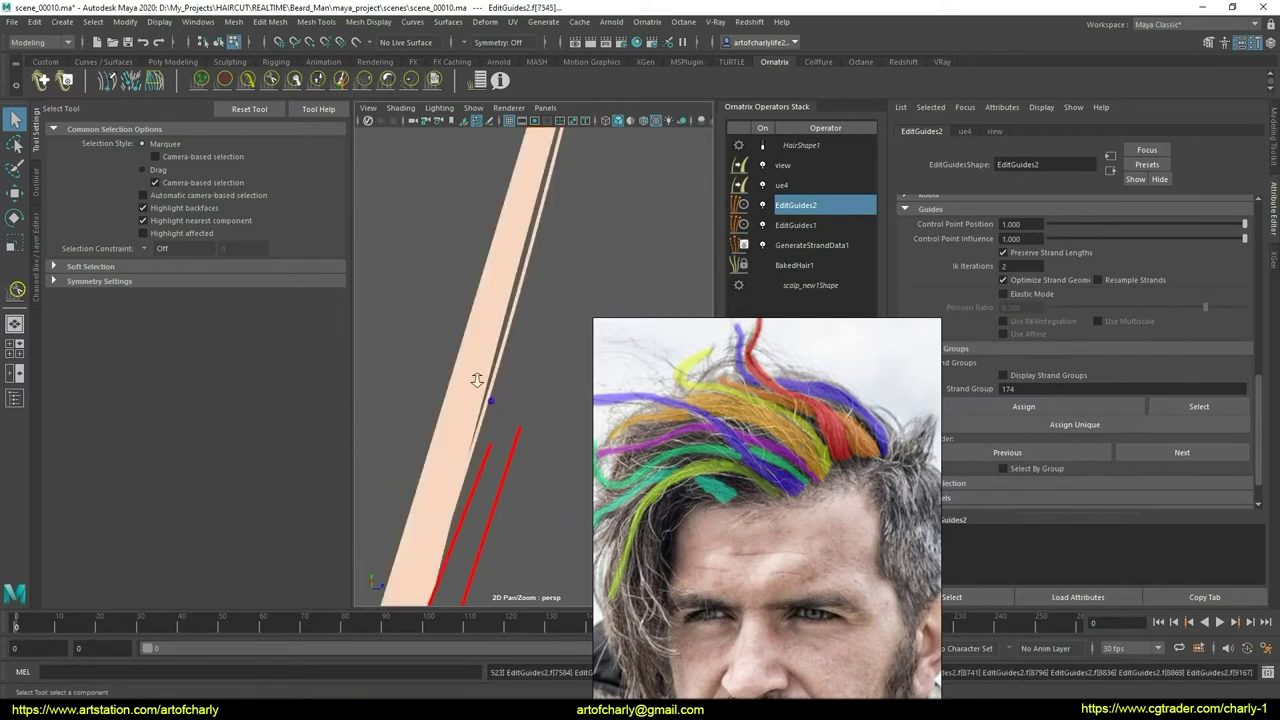
left_click_drag(597, 328, 548, 447)
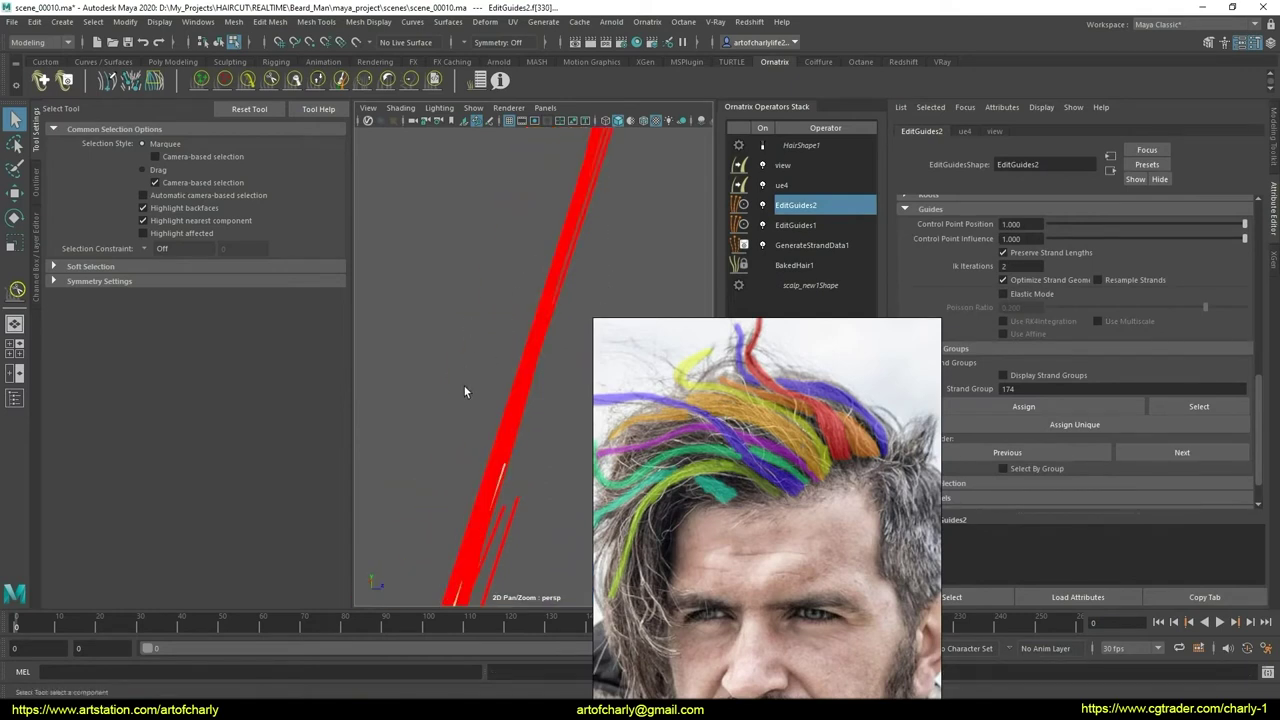
- Add neighbouring guides to the selection and lengthen them upward with the GrowShrink brush
mouse_move(464, 386)
middle_mouse_down("alt")
mouse_move(481, 365)
mouse_move(565, 389)
mouse_move(440, 394)
mouse_move(540, 405)
middle_mouse_up("alt")
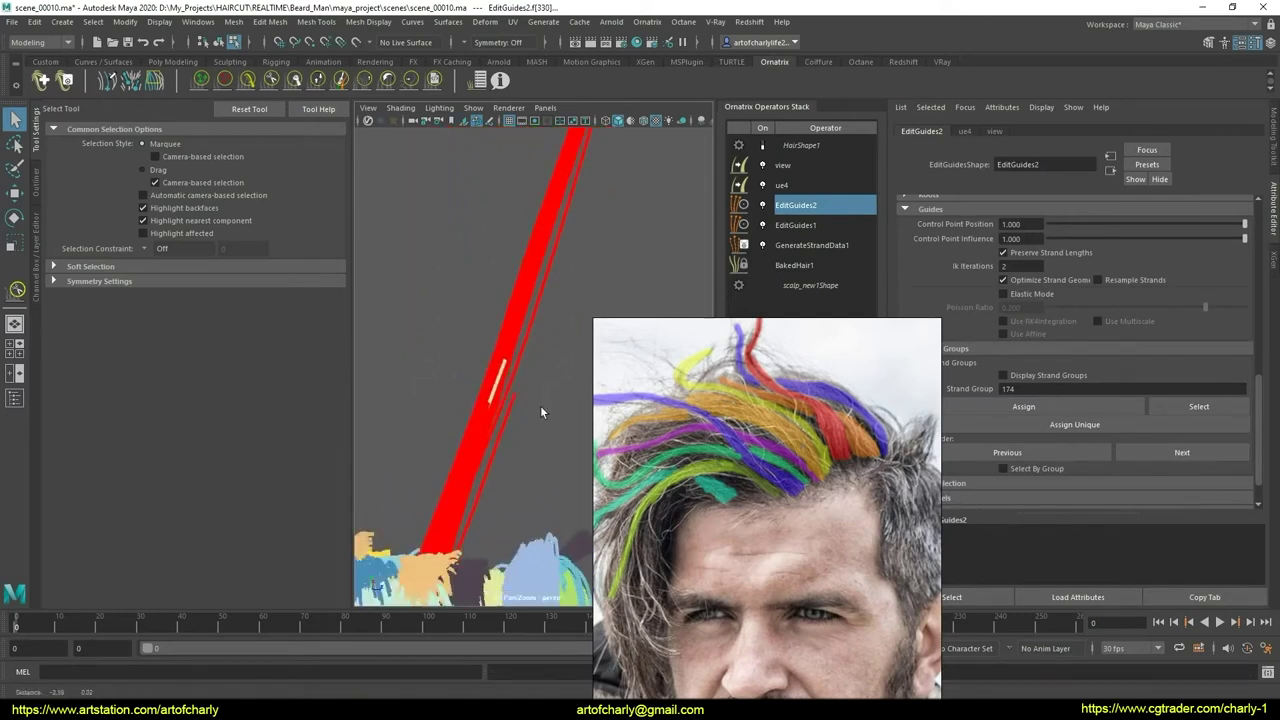
mouse_move(540, 410)
left_mouse_down("alt")
mouse_move(443, 414)
mouse_move(449, 457)
mouse_move(511, 414)
mouse_move(478, 385)
mouse_move(507, 476)
mouse_move(486, 371)
mouse_move(439, 302)
left_mouse_up("alt")
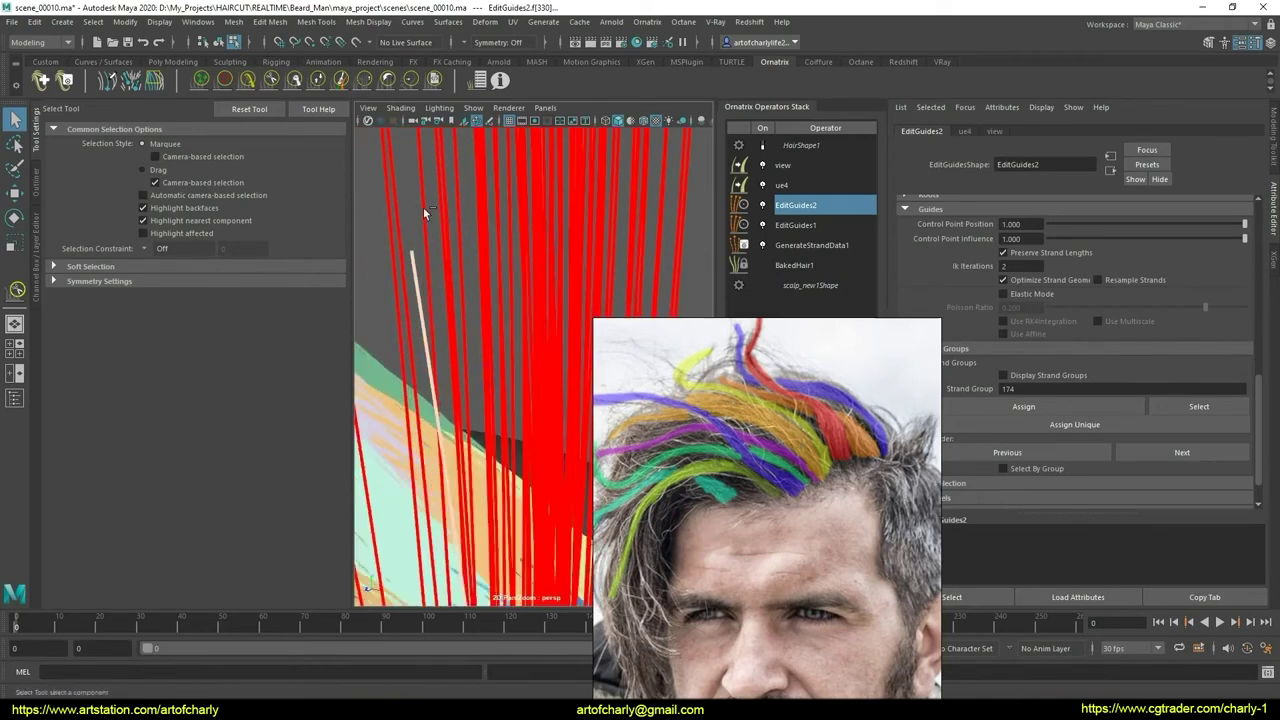
mouse_move(448, 215)
left_mouse_down()
mouse_move(414, 243)
mouse_move(434, 248)
mouse_move(403, 246)
left_mouse_up()
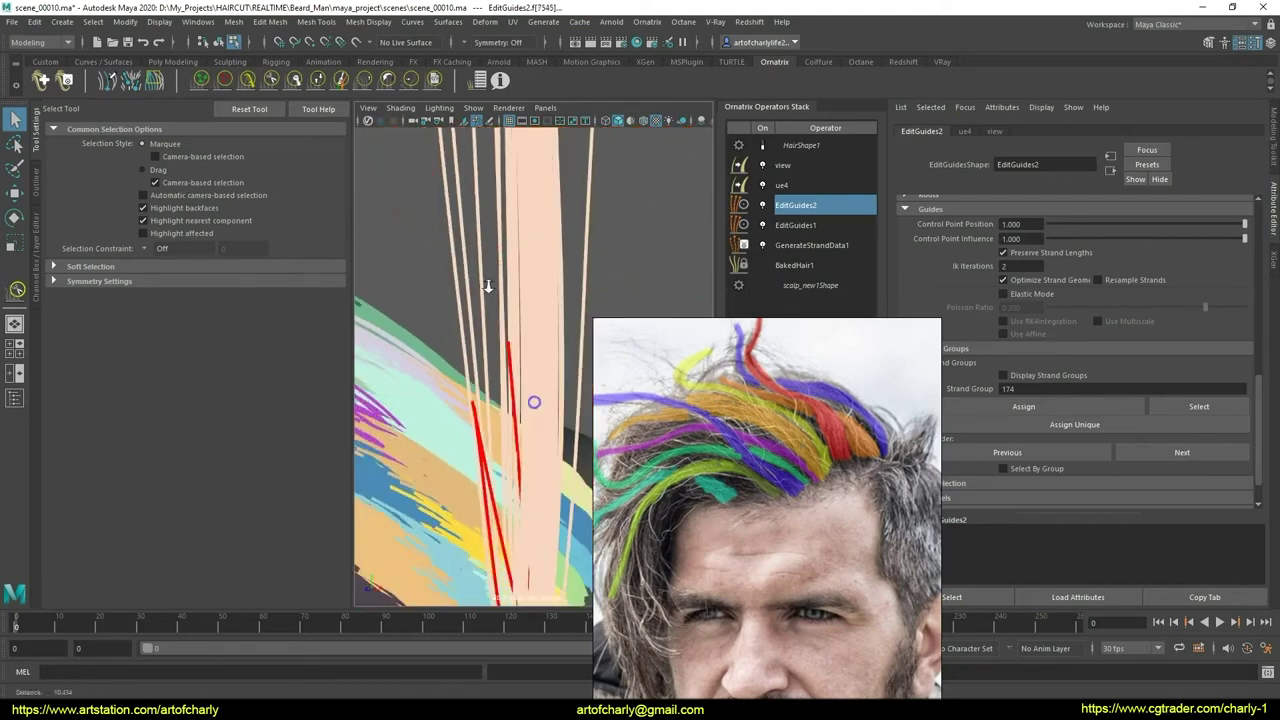
left_click_drag(642, 271, 531, 423, "alt")
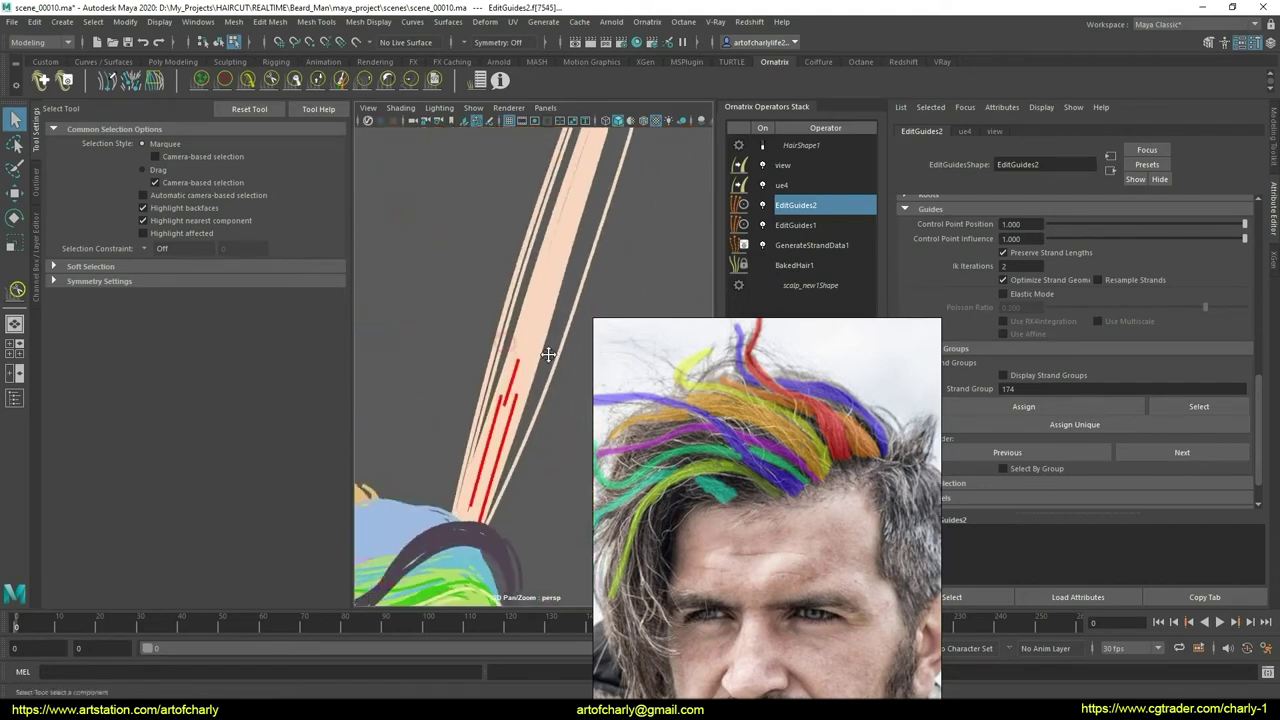
left_click(305, 88)
left_click_drag(489, 436, 467, 472)
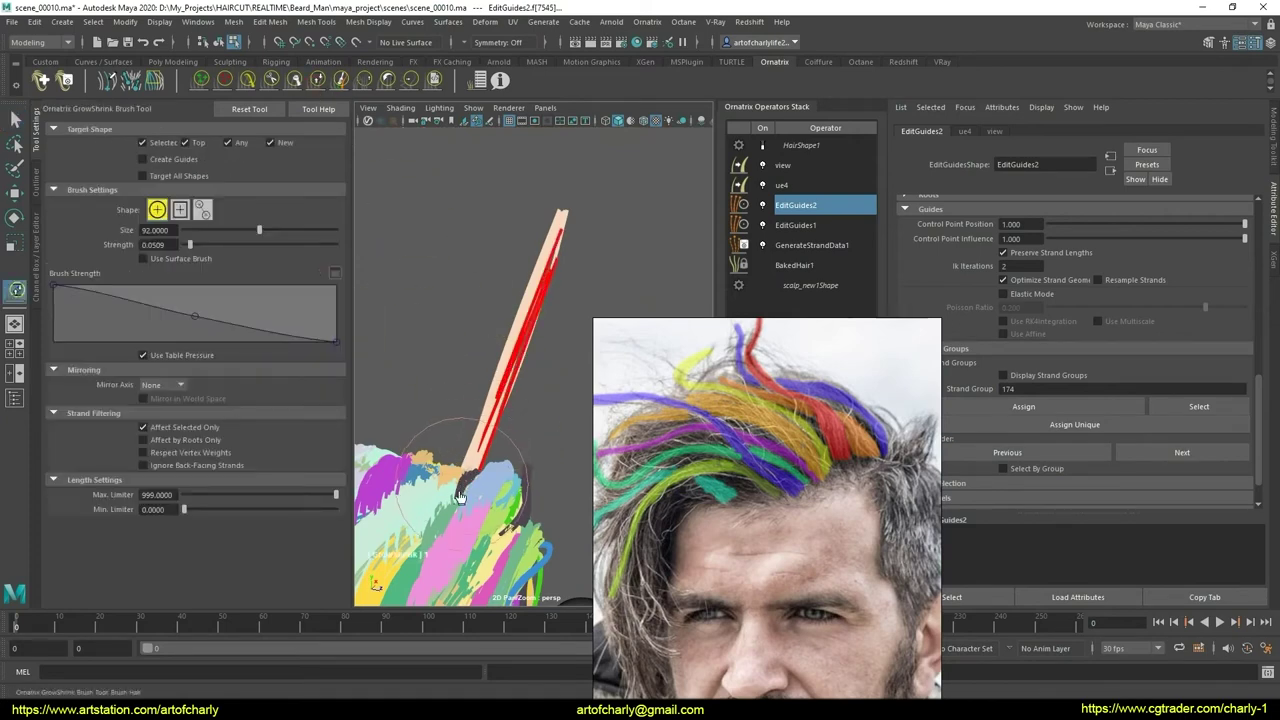
left_click(270, 82)
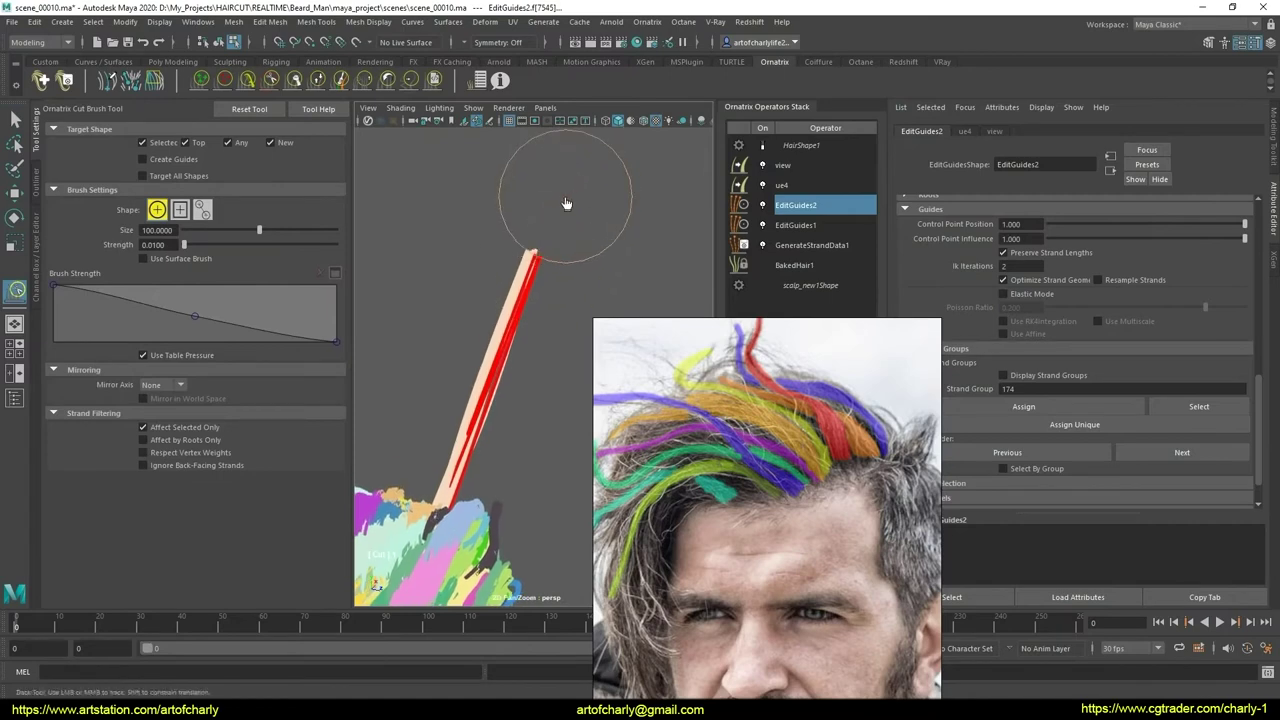
scroll(437, 306, "down", 3)
- Marquee-select the upright strands on the crown for the Comb Brush
key("q")
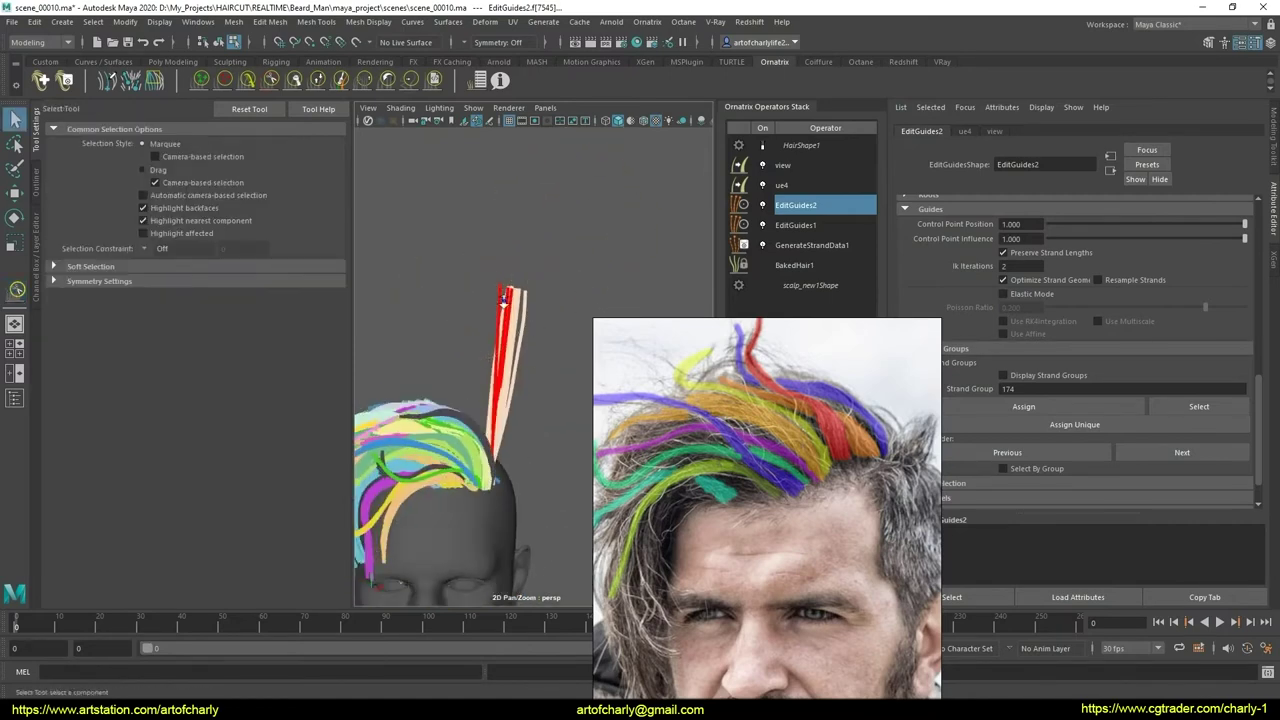
left_click_drag(503, 300, 506, 368, "alt")
left_click_drag(467, 242, 584, 343)
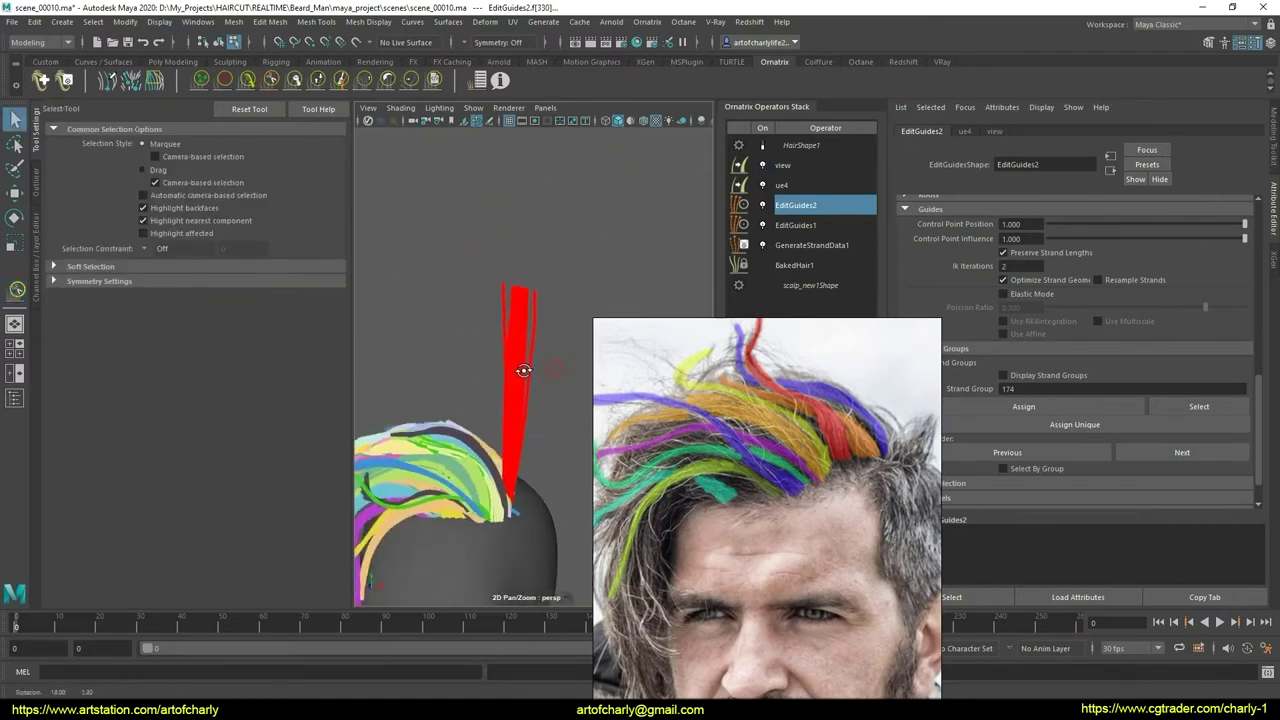
left_click(247, 79)
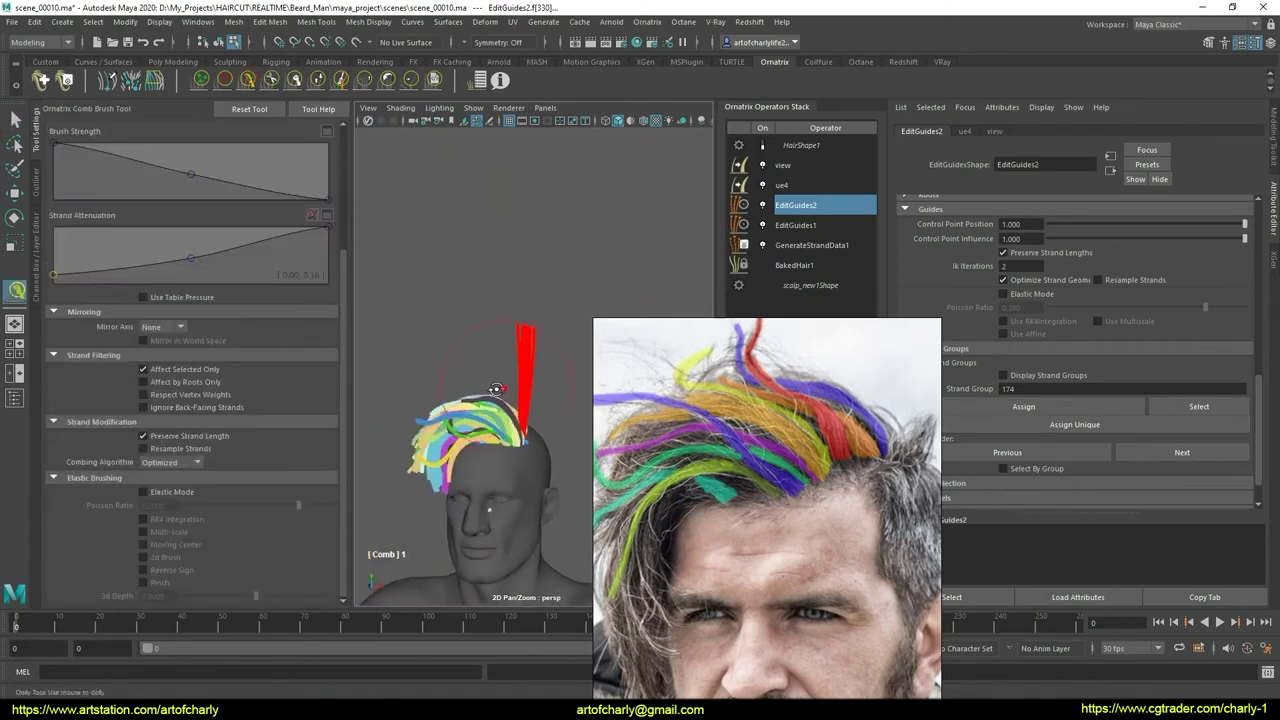
mouse_move(468, 404)
left_mouse_down("alt")
mouse_move(492, 416)
mouse_move(550, 398)
mouse_move(532, 392)
mouse_move(558, 460)
mouse_move(480, 448)
left_mouse_up("alt")
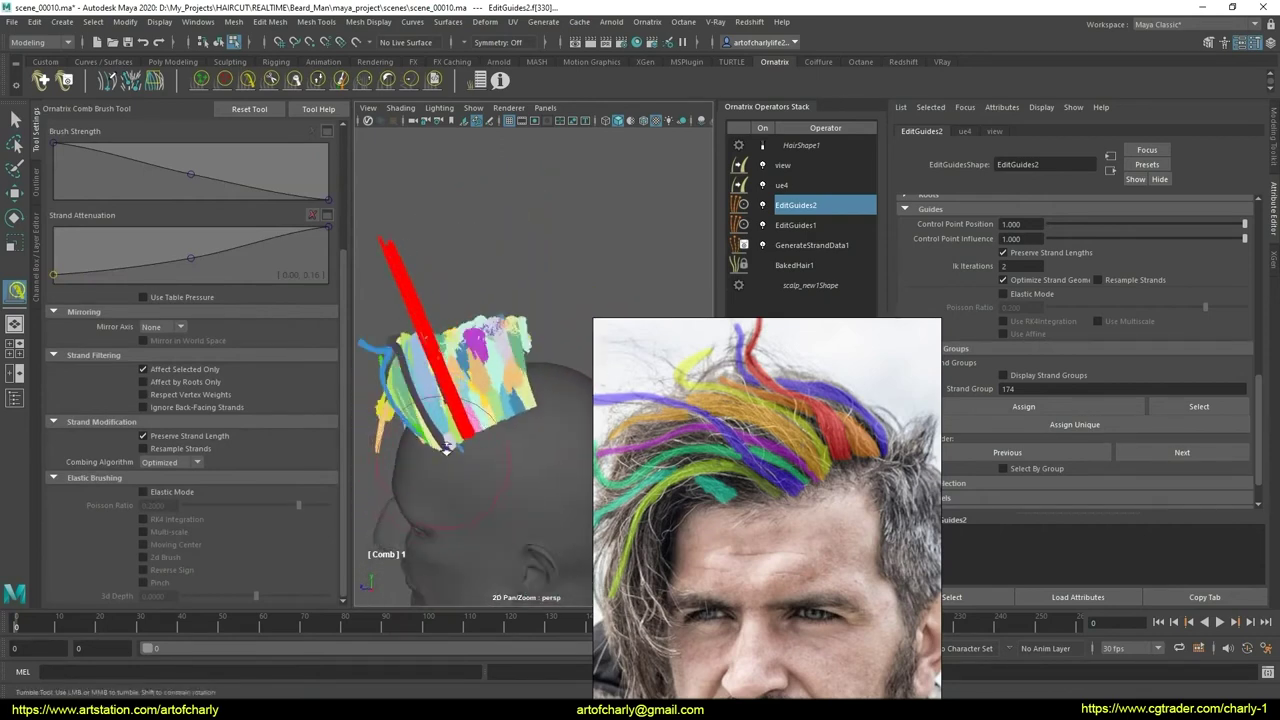
scroll(480, 448, "up", 5)
left_click_drag(480, 448, 434, 367, "alt")
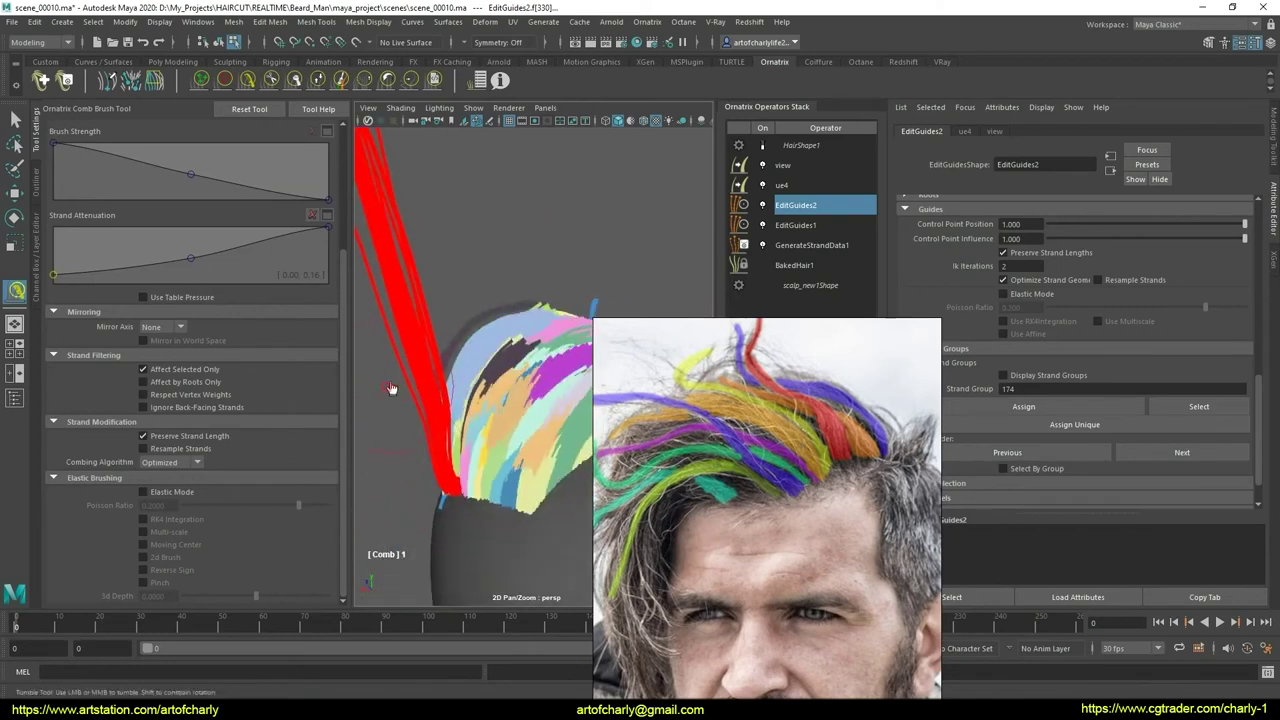
- Set Combing Algorithm to Local and comb the red strands into an arc over the hair
left_click(195, 461)
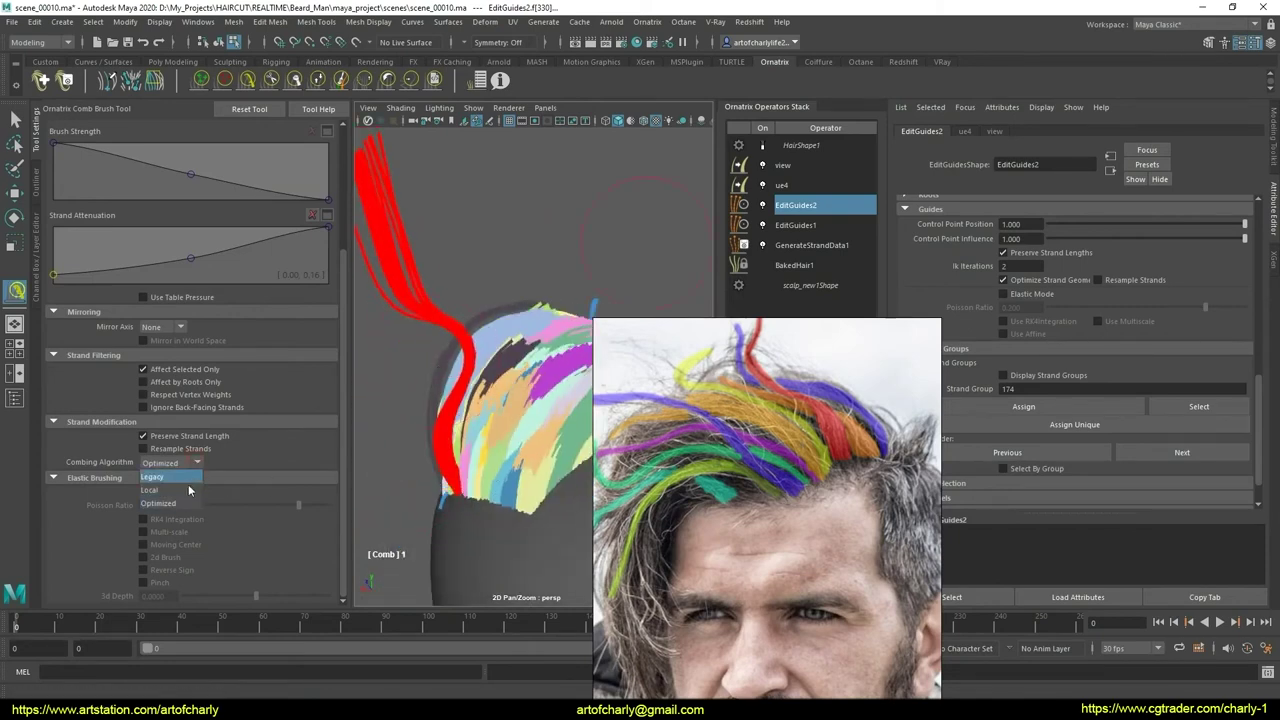
left_click(160, 475)
left_click_drag(423, 434, 409, 334, "alt")
right_click_drag(409, 334, 499, 352, "alt")
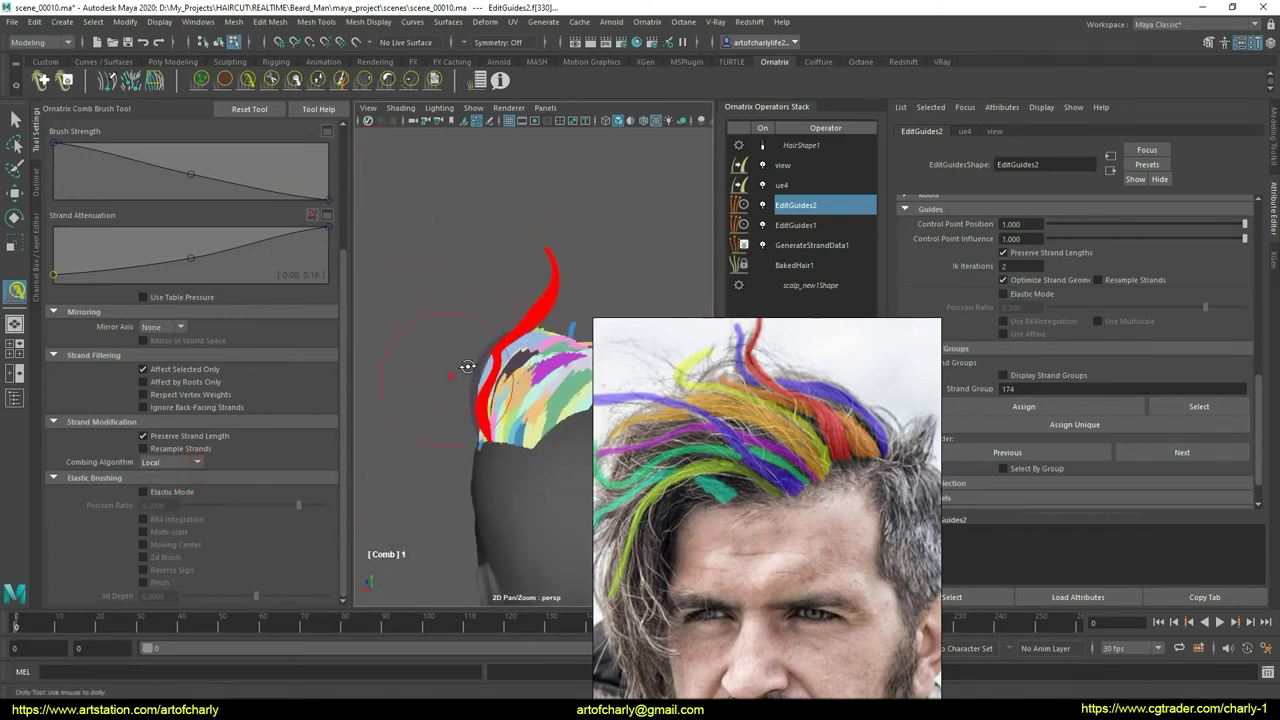
mouse_move(467, 366)
left_mouse_down("alt")
mouse_move(540, 329)
mouse_move(507, 357)
mouse_move(517, 400)
mouse_move(551, 366)
mouse_move(517, 374)
mouse_move(537, 400)
mouse_move(509, 437)
mouse_move(447, 403)
mouse_move(445, 297)
mouse_move(430, 321)
left_mouse_up("alt")
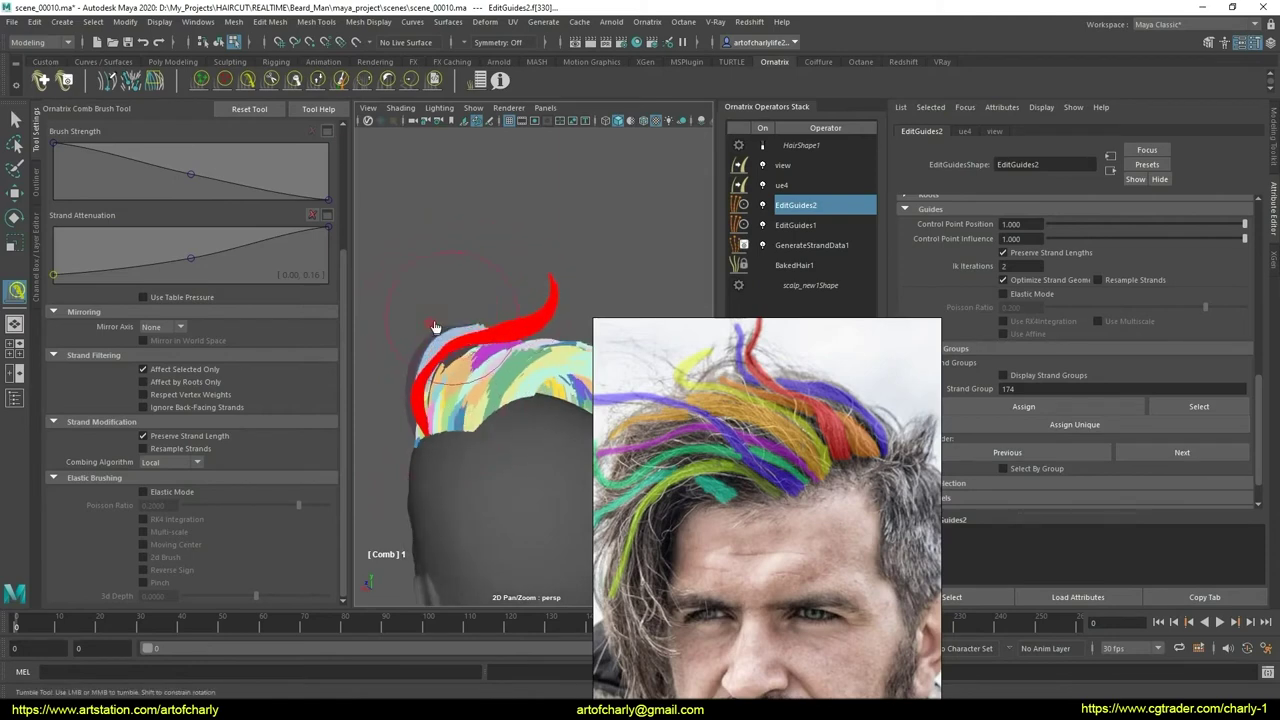
left_click_drag(483, 360, 520, 331, "alt")
middle_click_drag(520, 331, 512, 345, "alt")
mouse_move(520, 370)
left_mouse_down("alt")
mouse_move(503, 423)
mouse_move(464, 393)
mouse_move(530, 350)
mouse_move(457, 404)
mouse_move(453, 375)
mouse_move(486, 337)
mouse_move(447, 364)
mouse_move(510, 362)
mouse_move(443, 349)
left_mouse_up("alt")
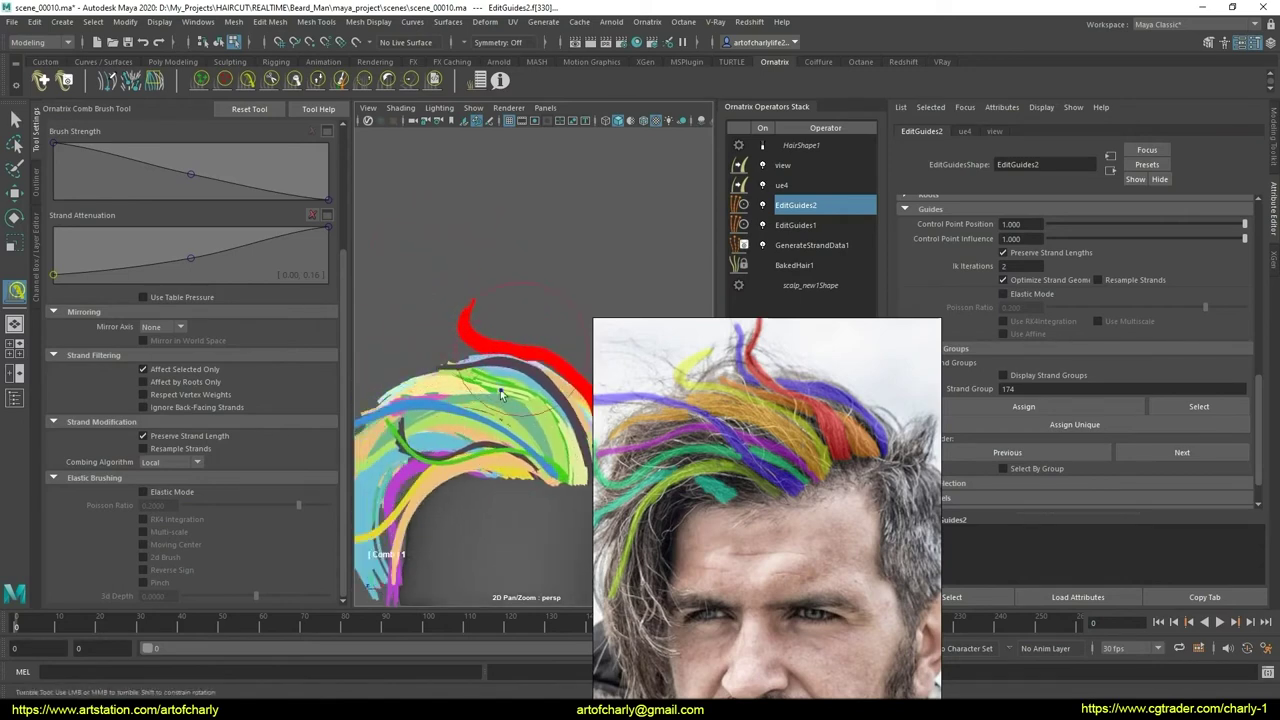
left_click_drag(500, 389, 460, 320, "alt")
middle_click_drag(460, 320, 420, 254, "alt")
- Move from the User Brush to the Smooth Brush and smooth the red strands, viewed from the front
left_click(432, 82)
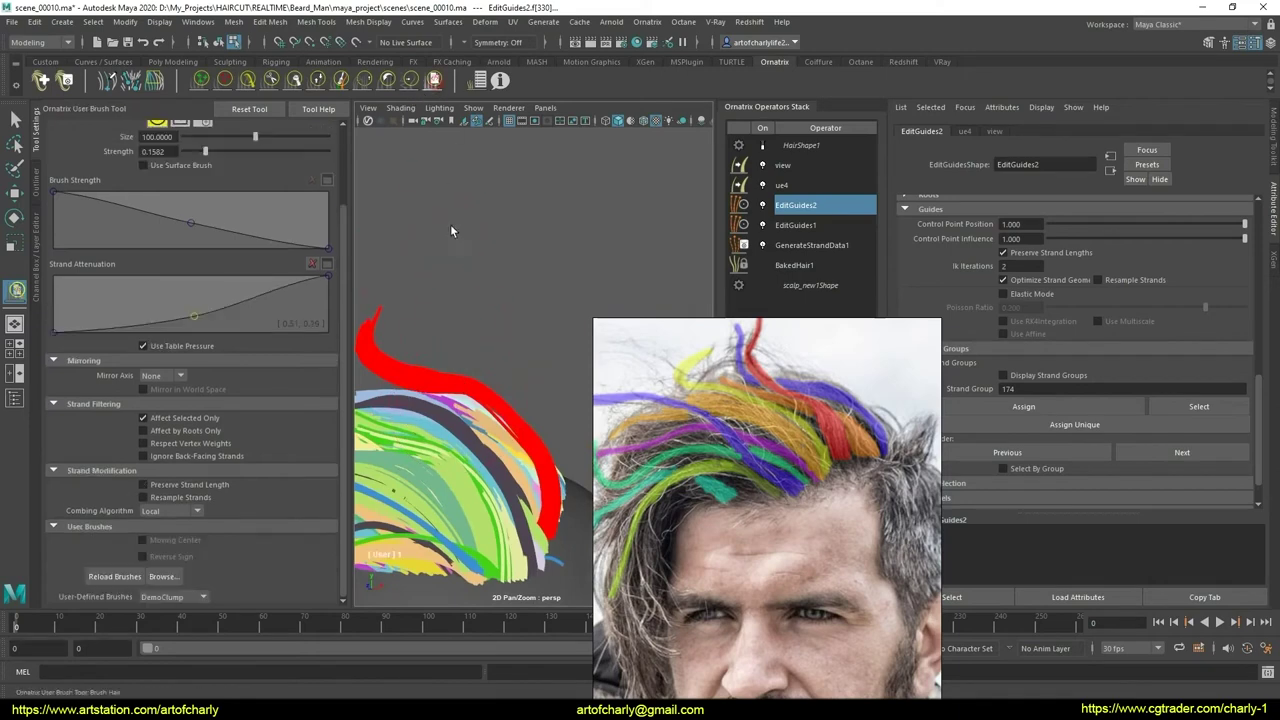
left_click_drag(450, 224, 471, 357, "alt")
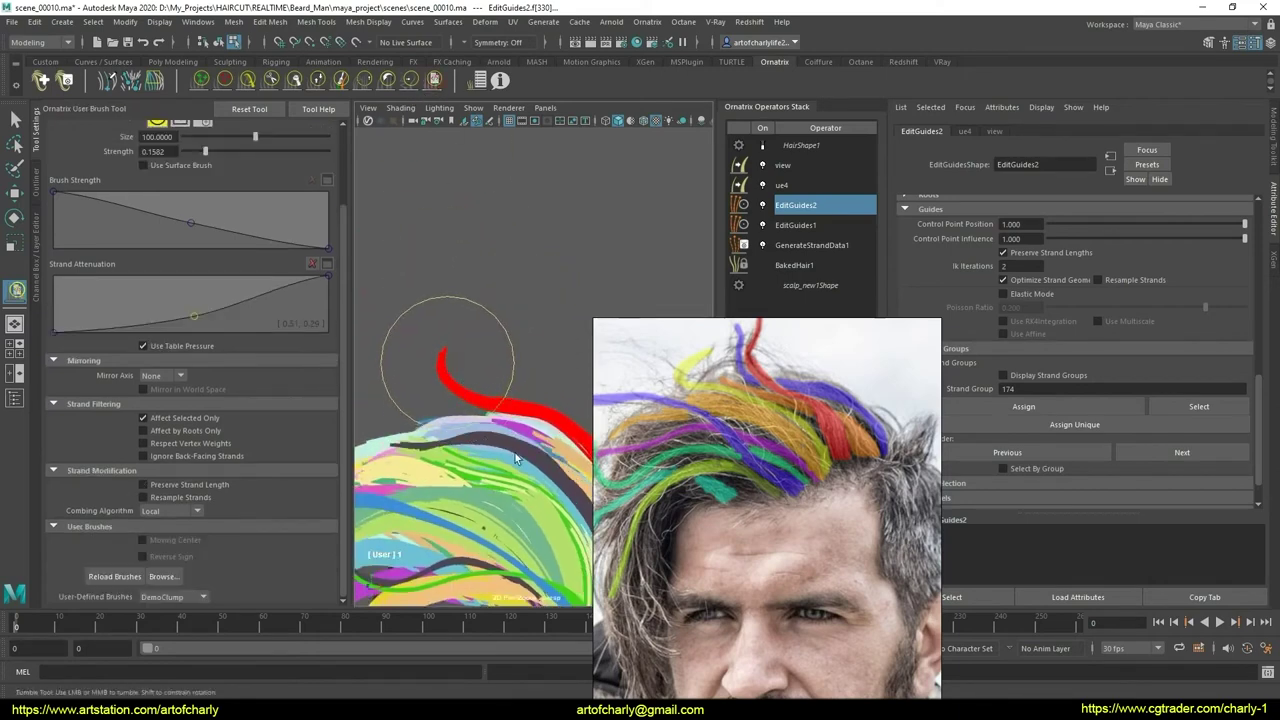
scroll(455, 278, "down", 5)
scroll(490, 268, "down", 2)
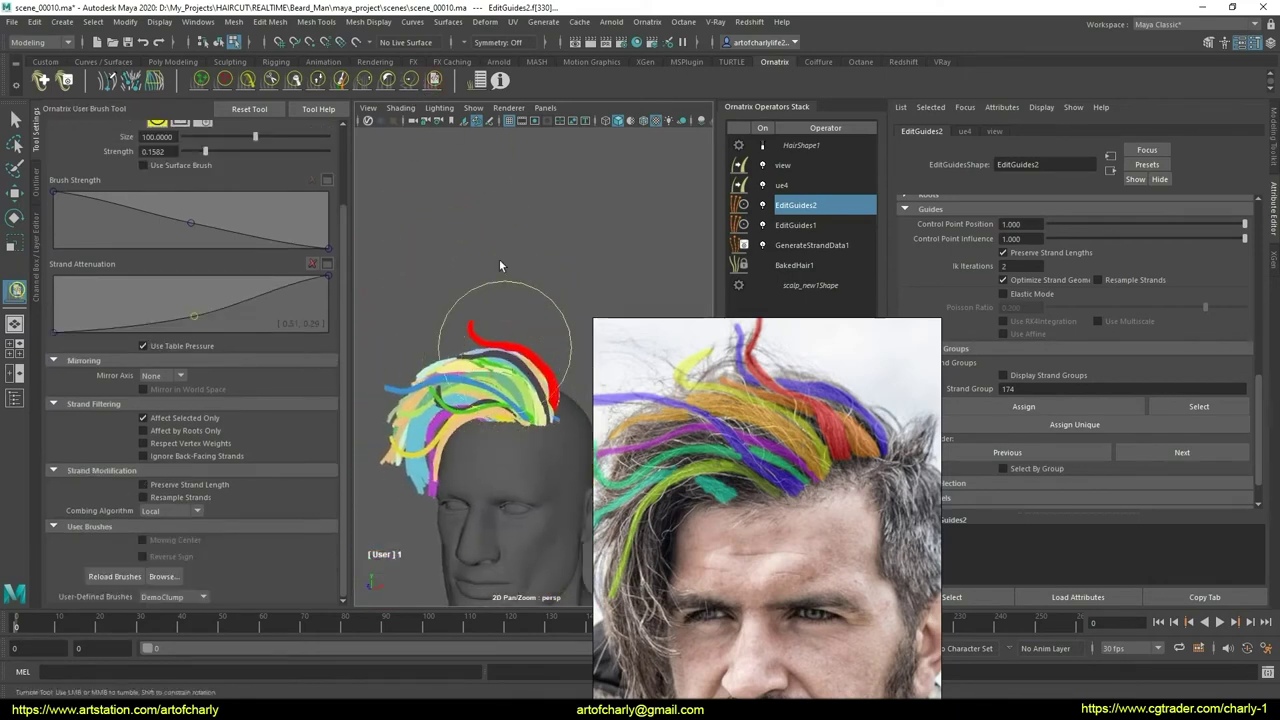
left_click(410, 82)
scroll(470, 450, "up", 4)
scroll(488, 485, "up", 2)
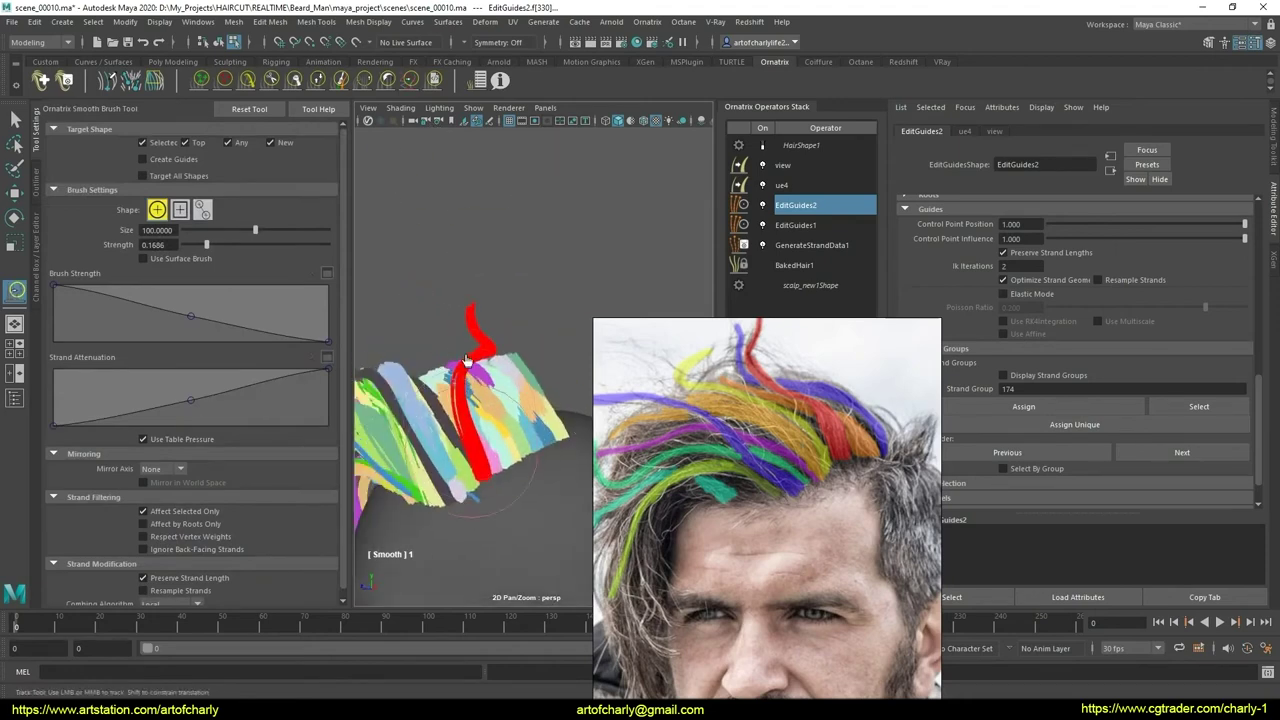
mouse_move(488, 358)
left_mouse_down("alt")
mouse_move(531, 477)
mouse_move(486, 494)
mouse_move(532, 458)
left_mouse_up("alt")
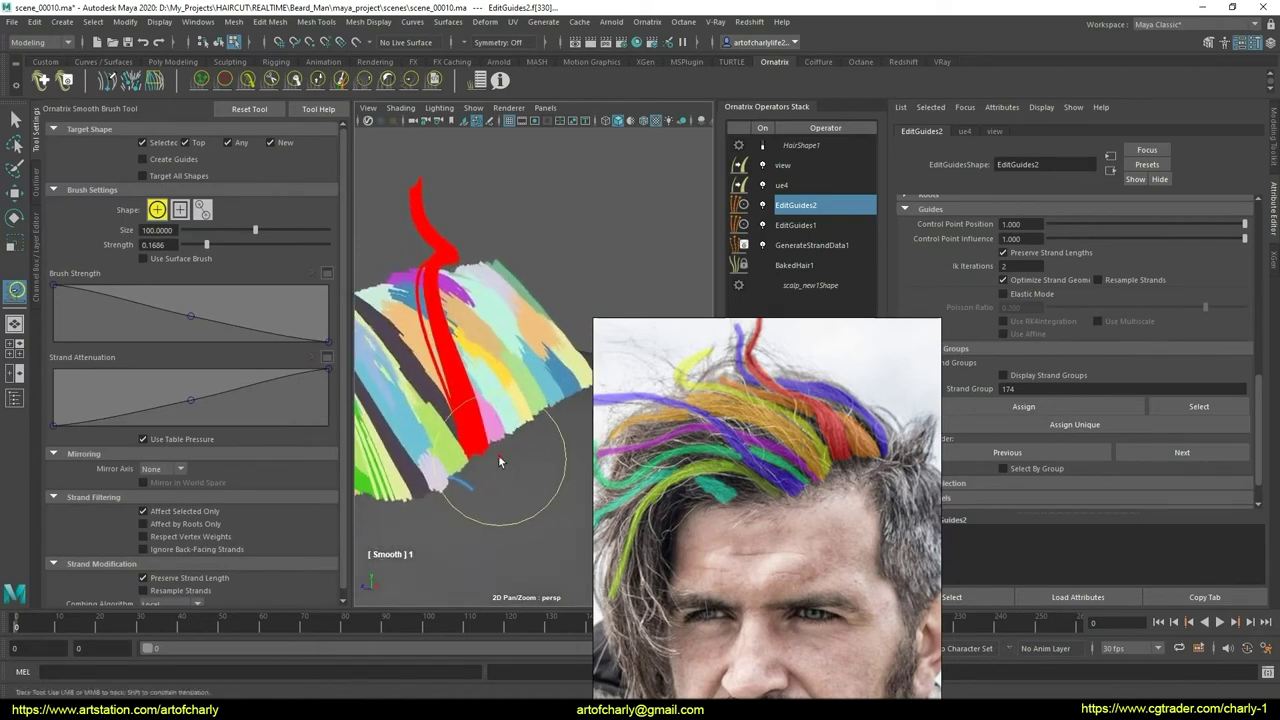
right_click_drag(497, 432, 504, 481, "alt")
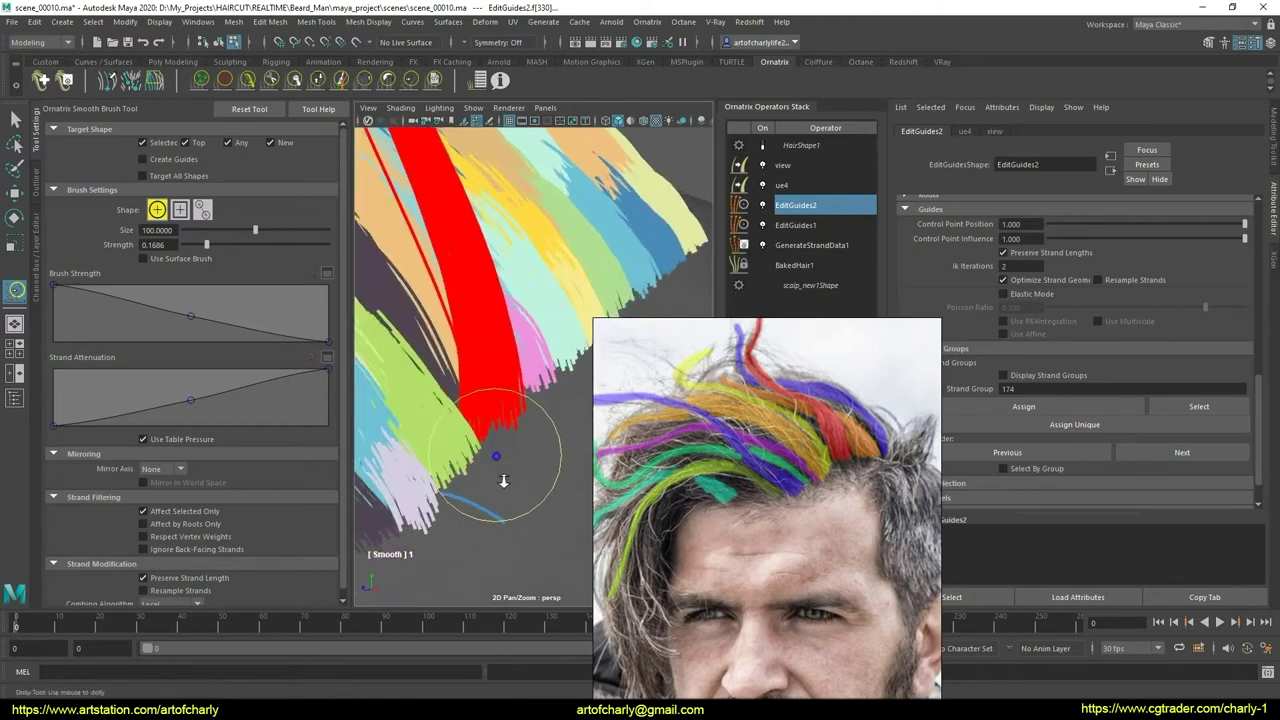
mouse_move(504, 481)
left_mouse_down("alt")
mouse_move(510, 440)
mouse_move(554, 467)
left_mouse_up("alt")
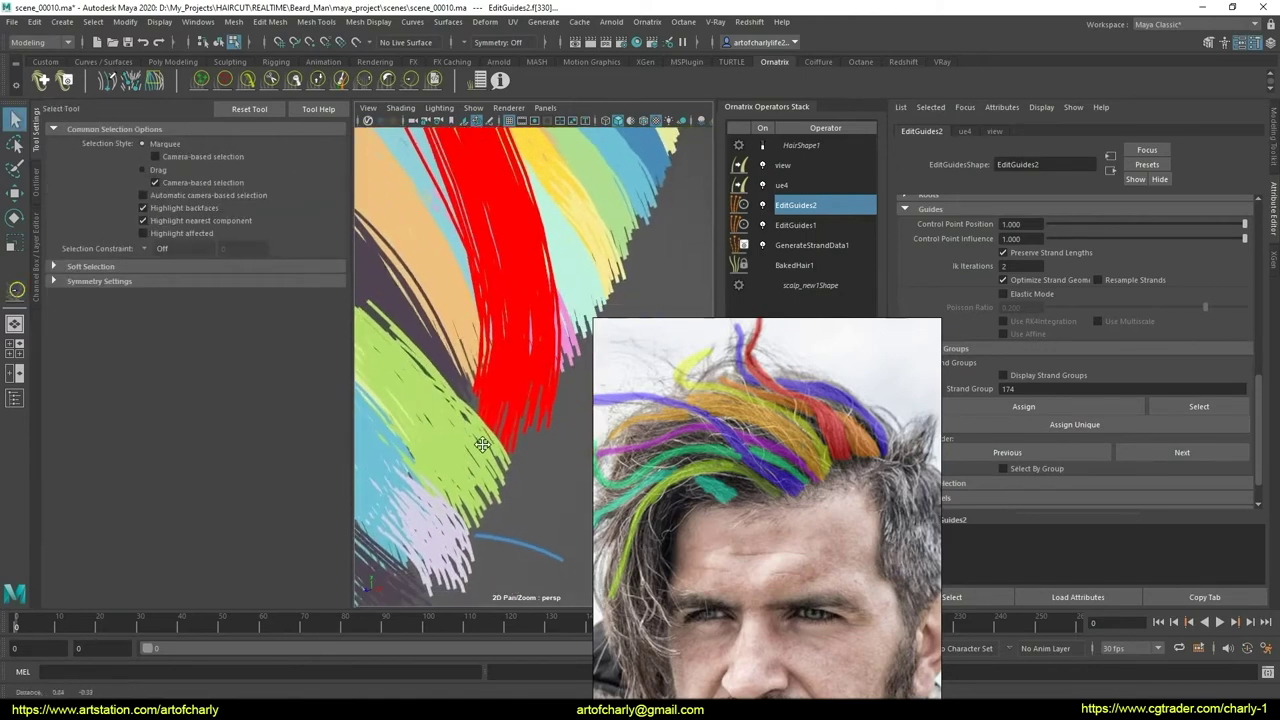
- Select the green strand group's guides
left_click(500, 505)
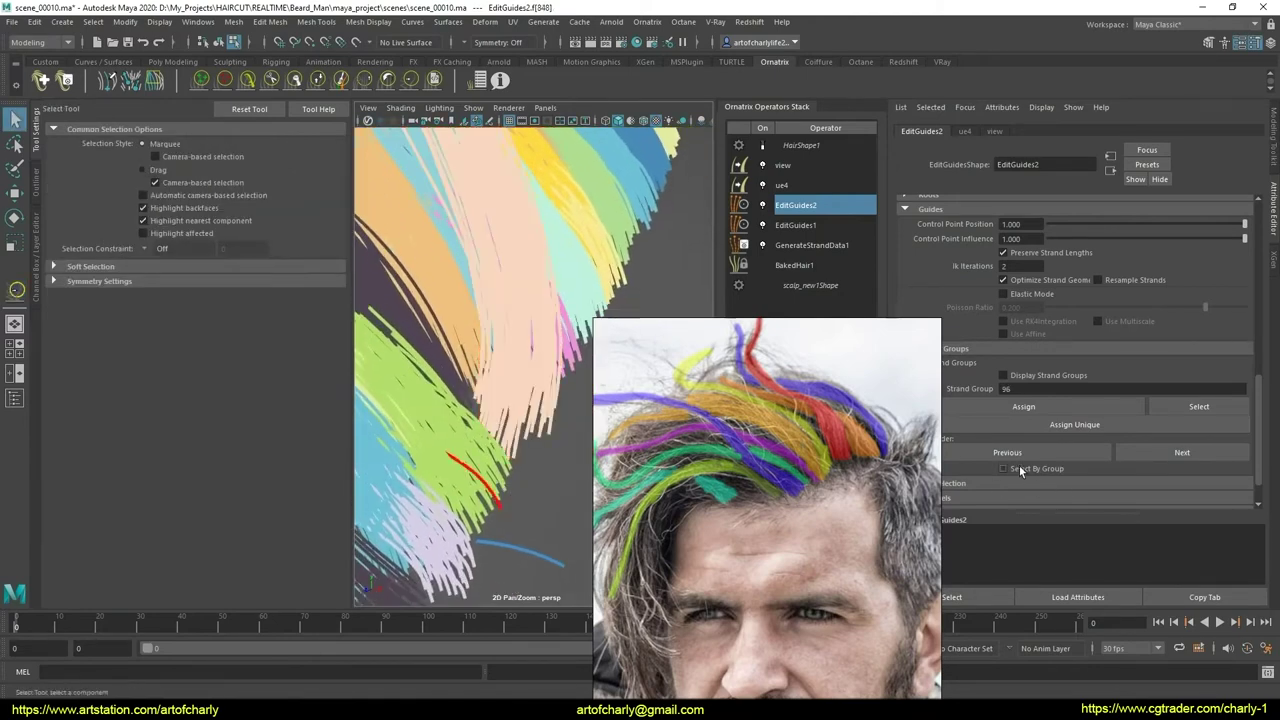
left_click(520, 500)
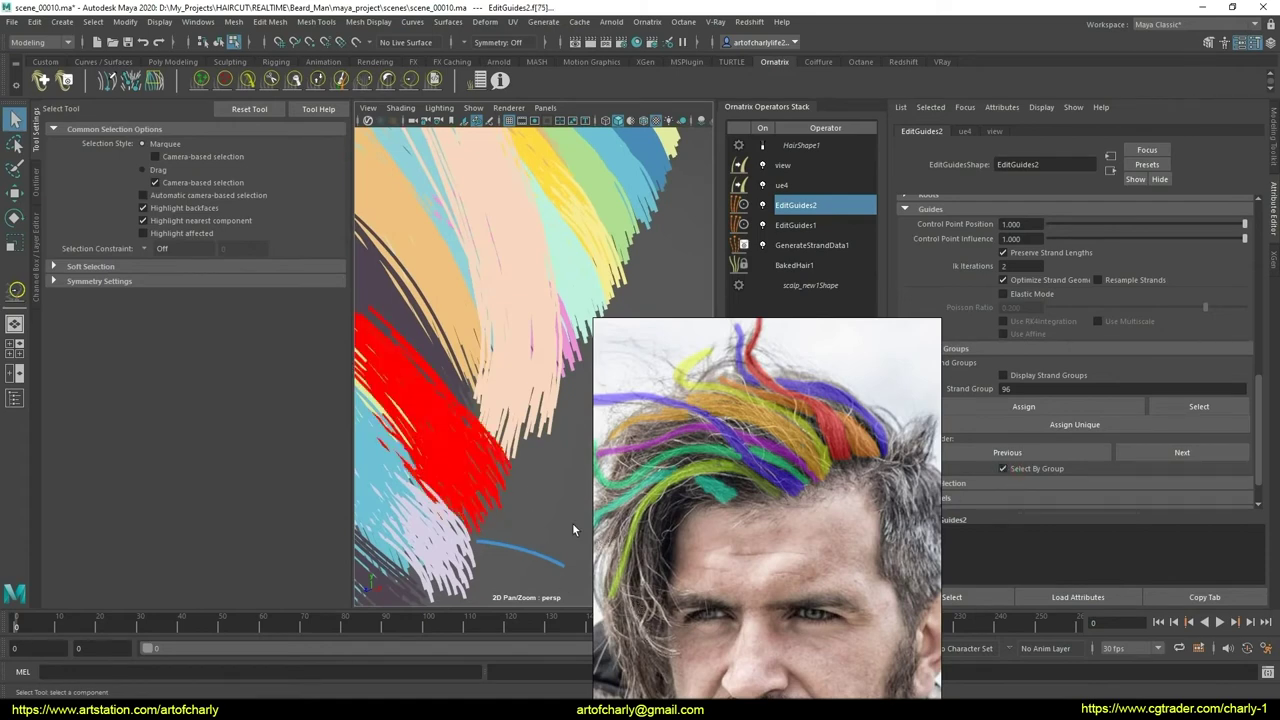
left_click(246, 84)
mouse_move(494, 409)
left_mouse_down("alt")
mouse_move(516, 437)
mouse_move(479, 329)
mouse_move(521, 307)
mouse_move(490, 358)
mouse_move(499, 327)
left_mouse_up("alt")
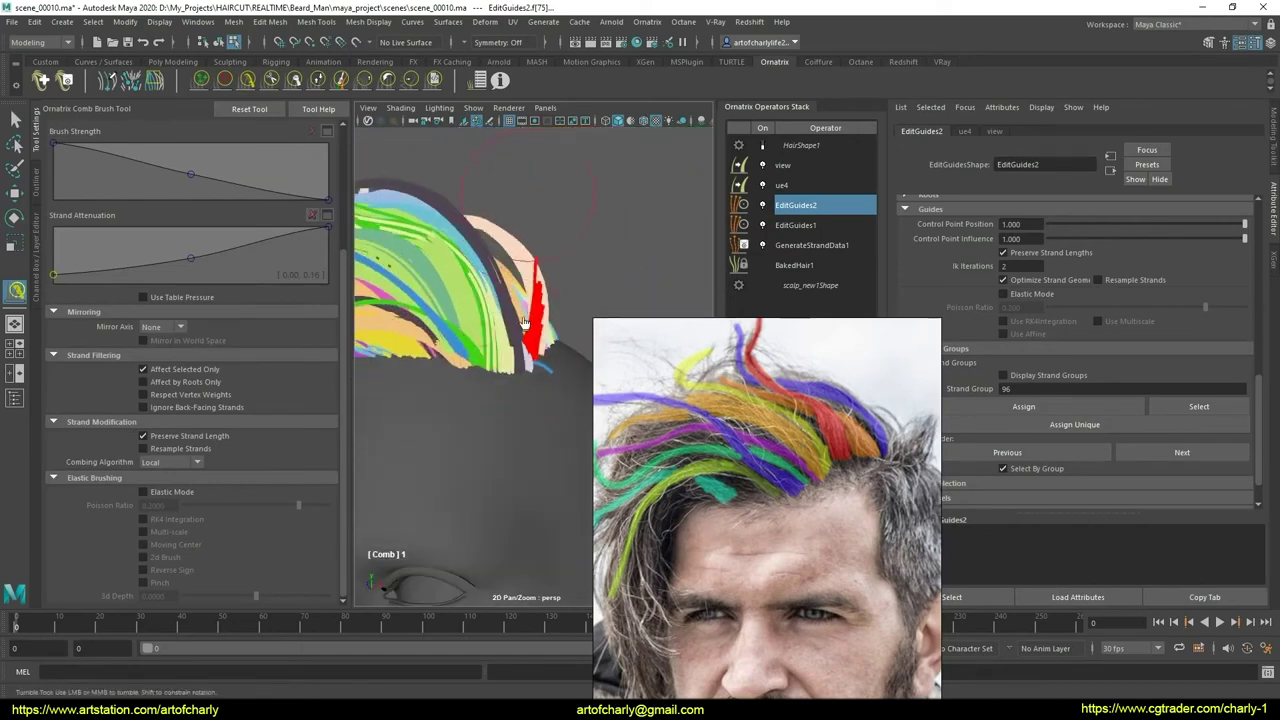
- Grow the guides much longer upward with GrowShrink, then trim them shorter with the Cut Brush
left_click(318, 84)
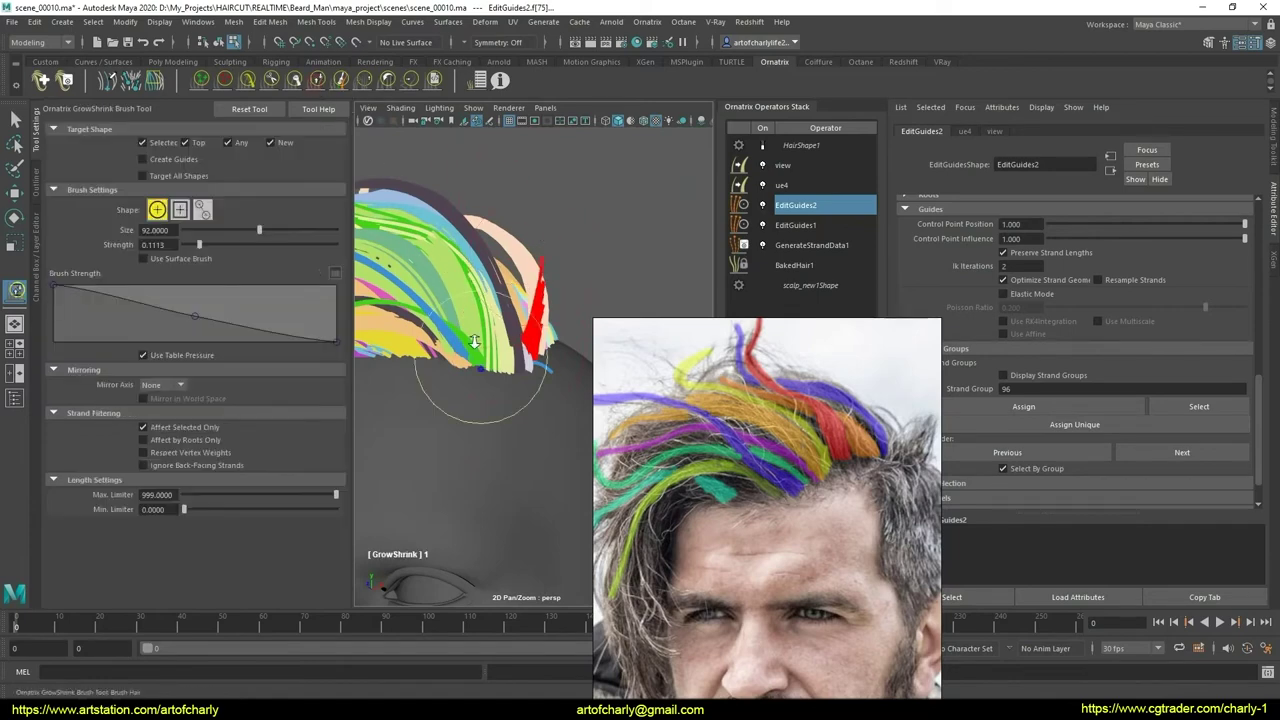
right_click_drag(428, 285, 528, 357, "alt")
mouse_move(538, 491)
left_mouse_down()
mouse_move(538, 378)
mouse_move(472, 372)
mouse_move(518, 294)
left_mouse_up()
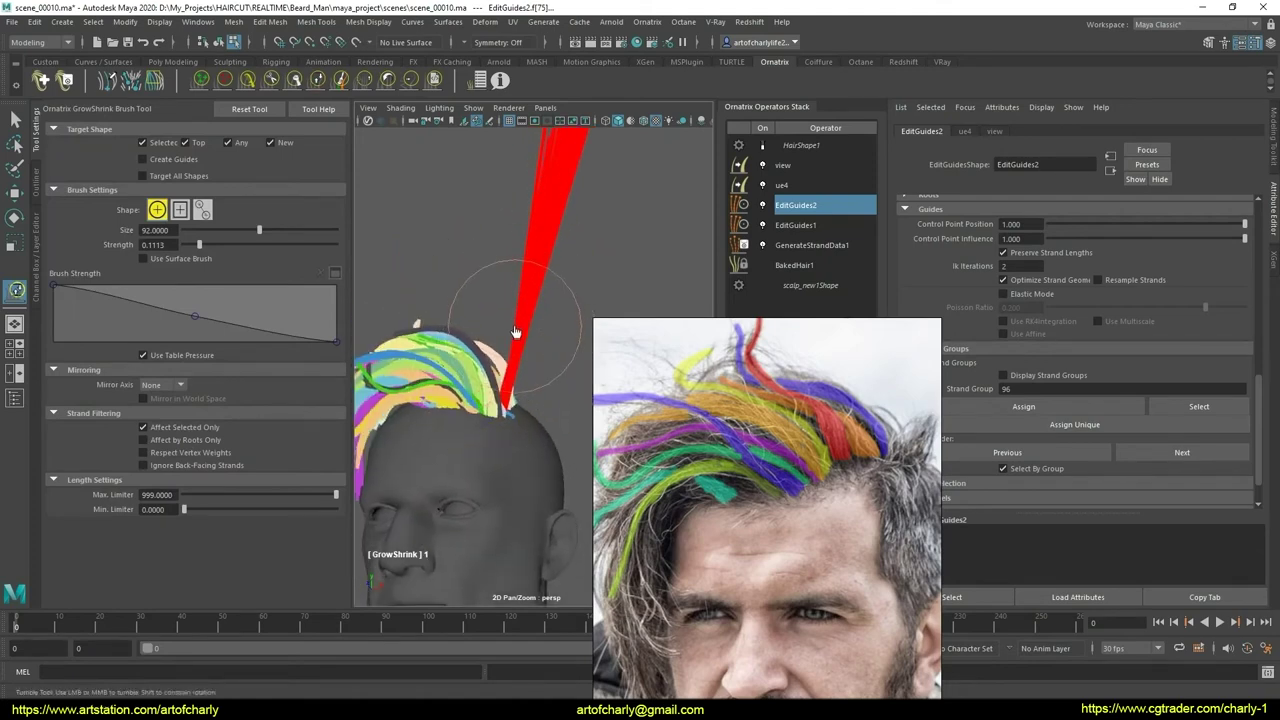
left_click(272, 80)
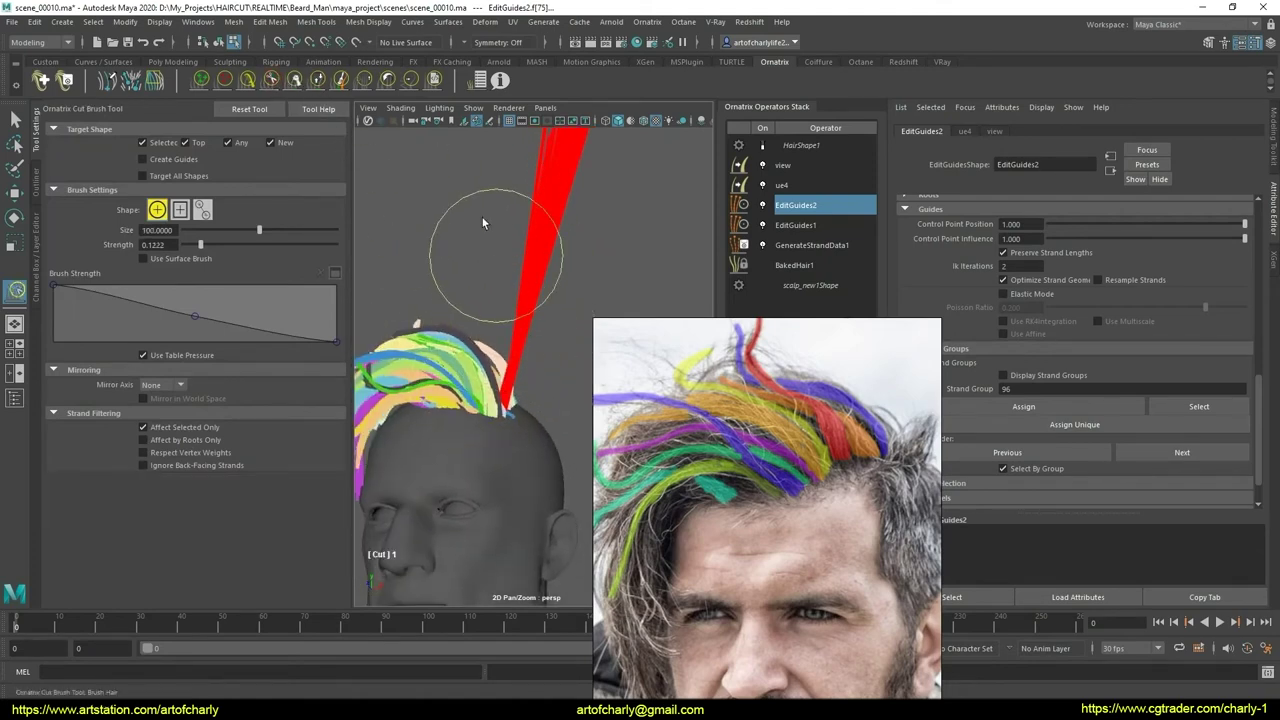
left_click_drag(502, 172, 587, 201)
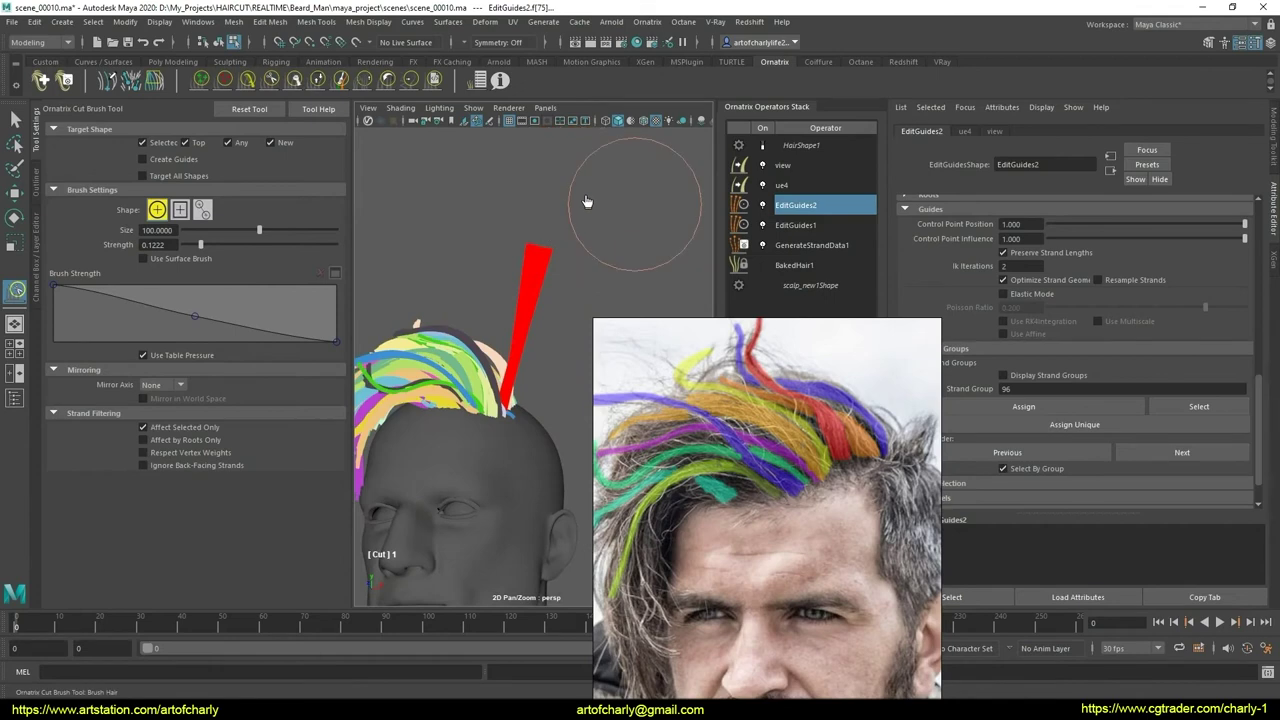
left_click(248, 82)
mouse_move(570, 490)
left_mouse_down("alt")
mouse_move(368, 512)
mouse_move(532, 297)
left_mouse_up("alt")
- Set the combing algorithm to Optimized and orbit around the head to find the red strand
scroll(497, 320, "up", 5)
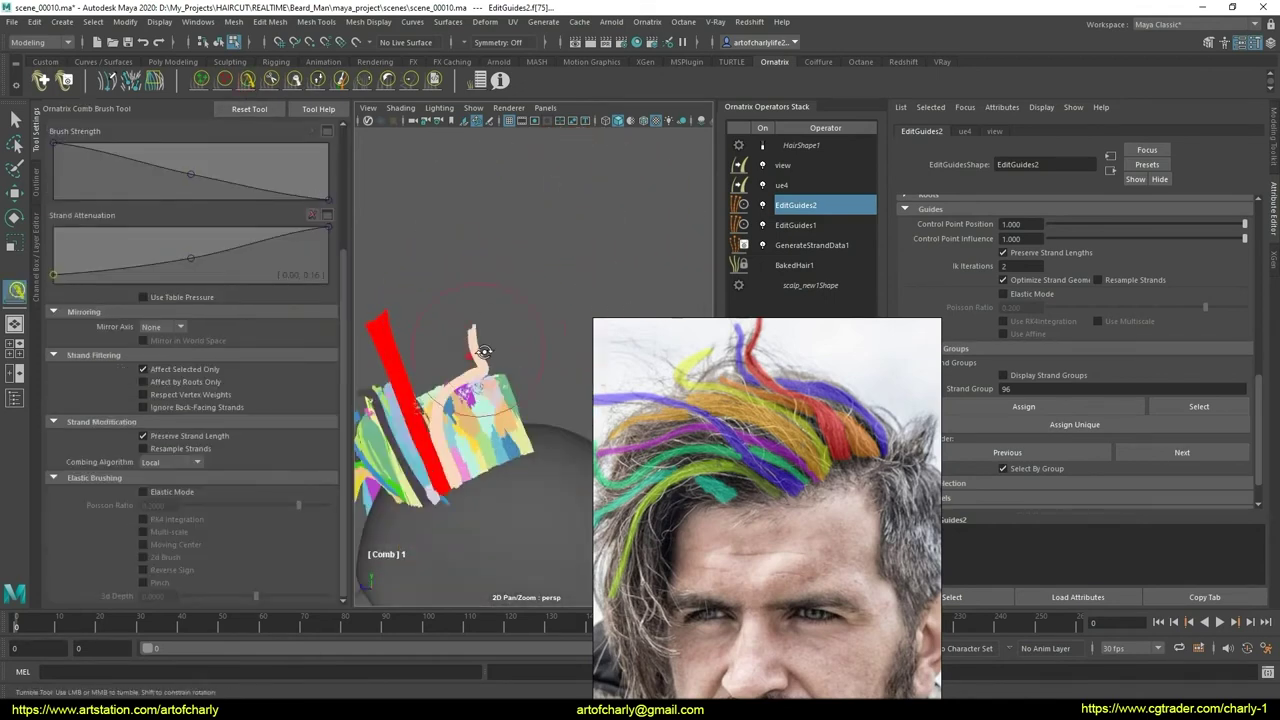
mouse_move(470, 400)
left_mouse_down("alt")
mouse_move(487, 434)
mouse_move(578, 482)
mouse_move(543, 357)
mouse_move(416, 414)
mouse_move(446, 423)
left_mouse_up("alt")
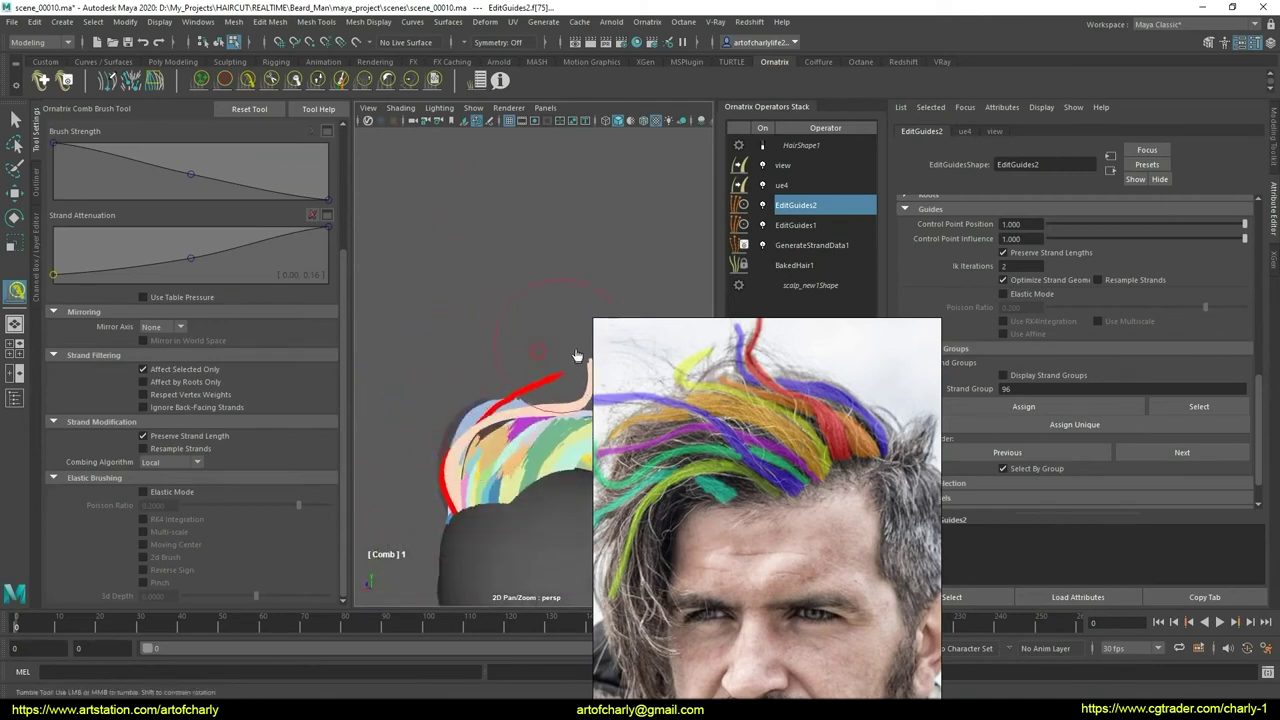
left_click(190, 505)
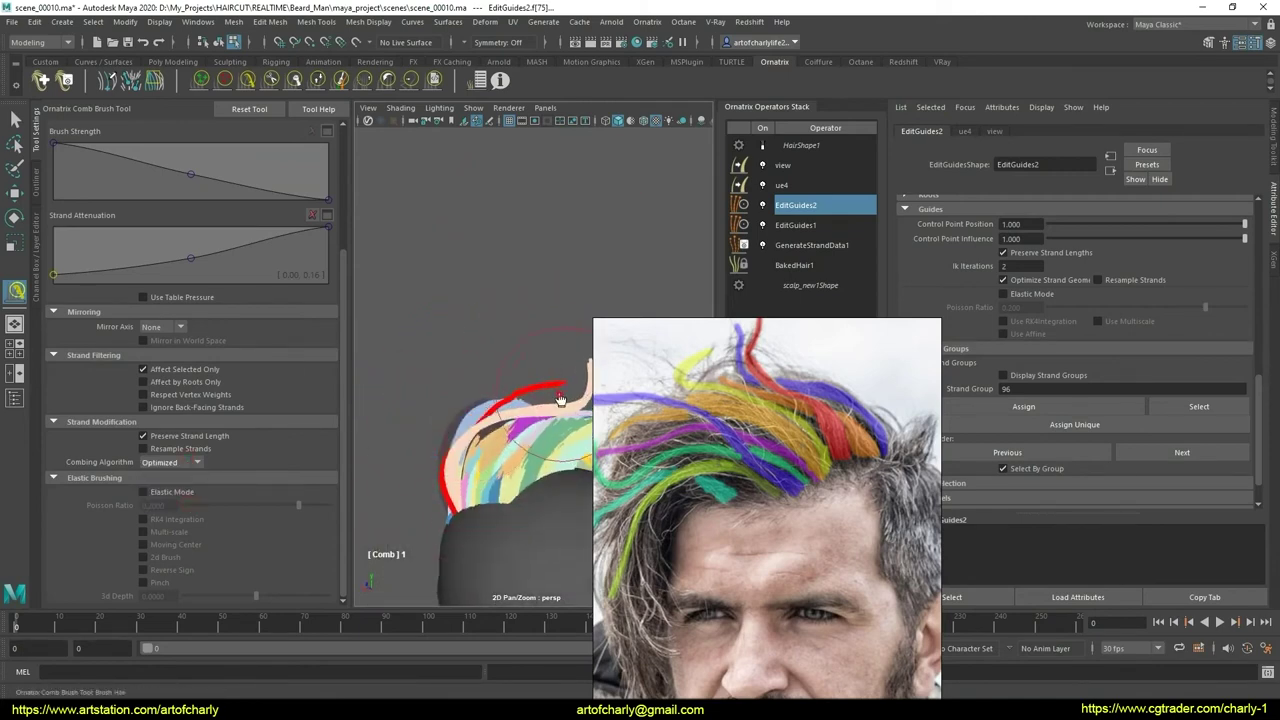
left_click_drag(475, 480, 493, 481, "alt")
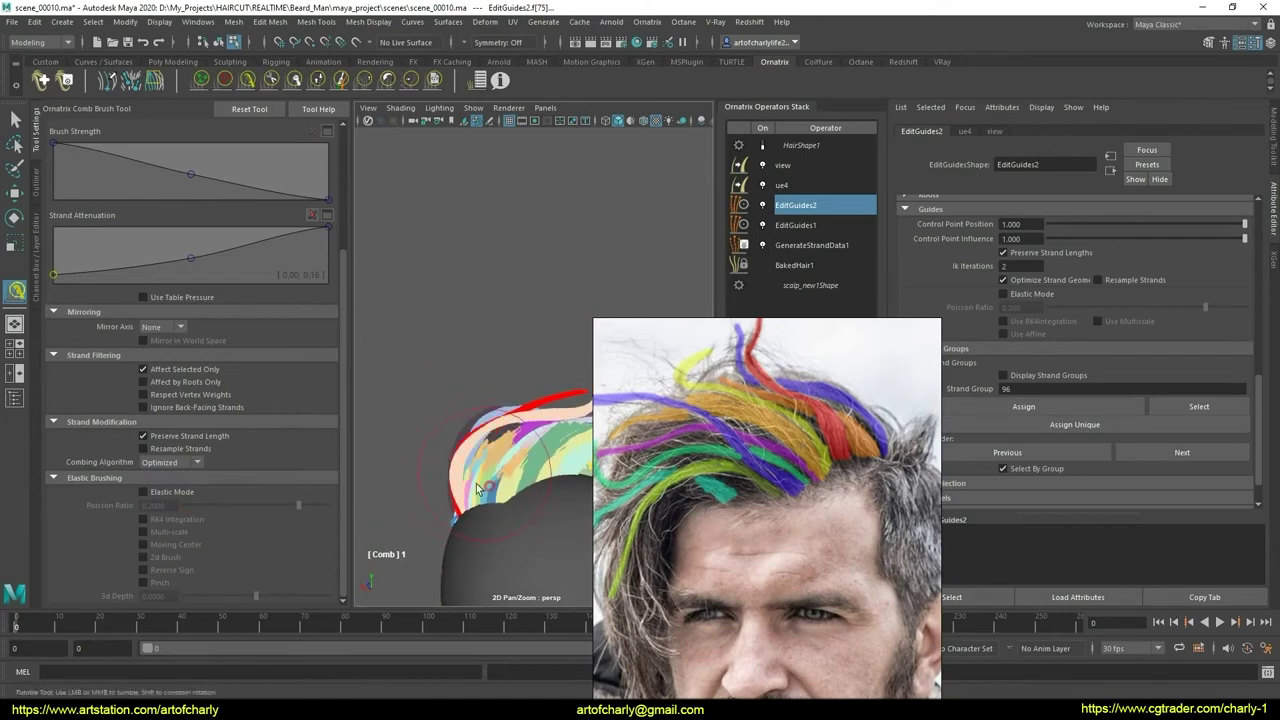
mouse_move(510, 424)
left_mouse_down("alt")
mouse_move(532, 428)
mouse_move(508, 430)
mouse_move(518, 457)
mouse_move(455, 428)
mouse_move(500, 438)
mouse_move(455, 437)
mouse_move(458, 418)
mouse_move(491, 466)
mouse_move(407, 331)
mouse_move(498, 346)
left_mouse_up("alt")
- Inspect the combed guide quiff from above and the front, returning to the Select Hair tool
right_click_drag(498, 346, 618, 259, "alt")
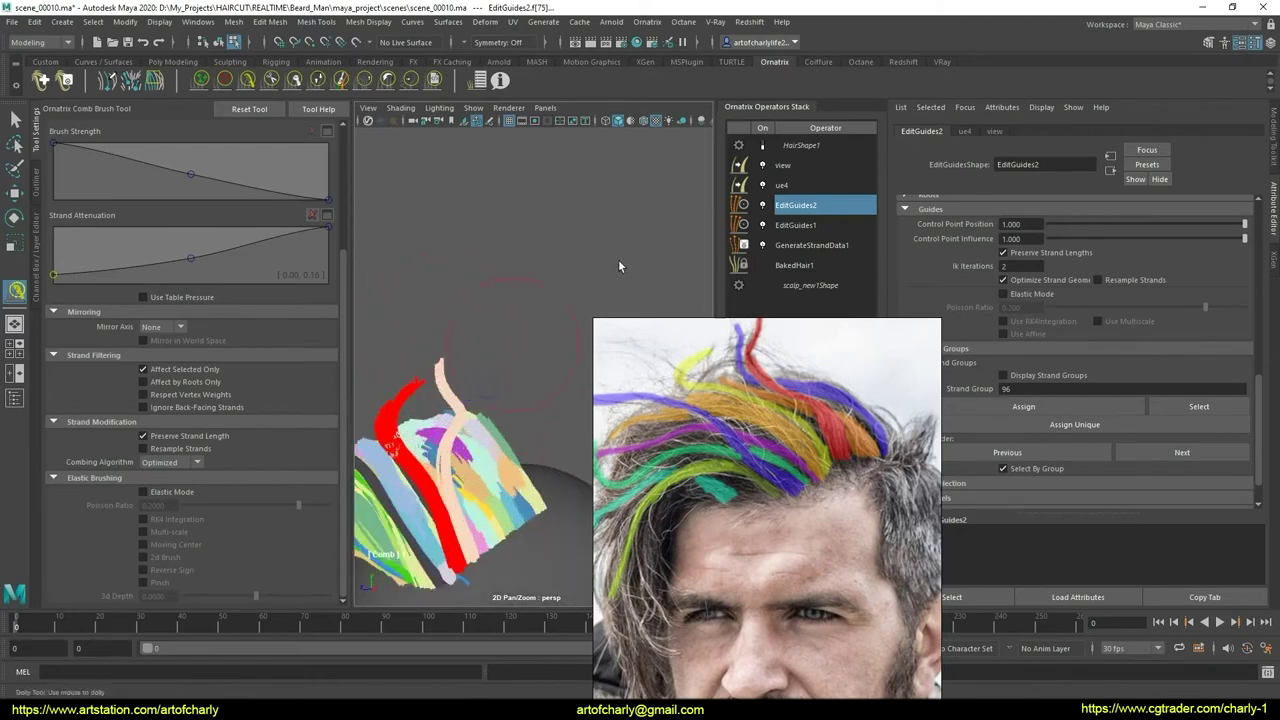
right_click_drag(763, 148, 480, 380, "alt")
left_click_drag(480, 380, 544, 414, "alt")
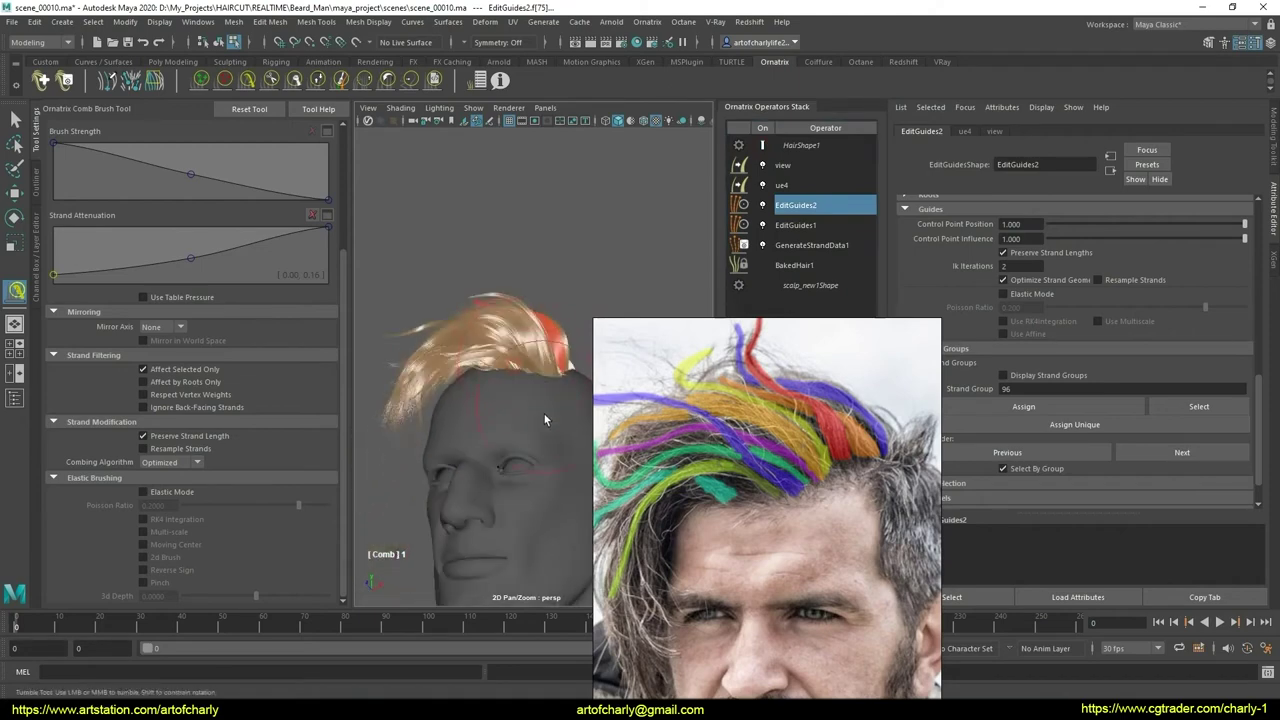
middle_click_drag(544, 414, 538, 416, "alt")
mouse_move(538, 416)
left_mouse_down("alt")
mouse_move(509, 453)
mouse_move(522, 426)
left_mouse_up("alt")
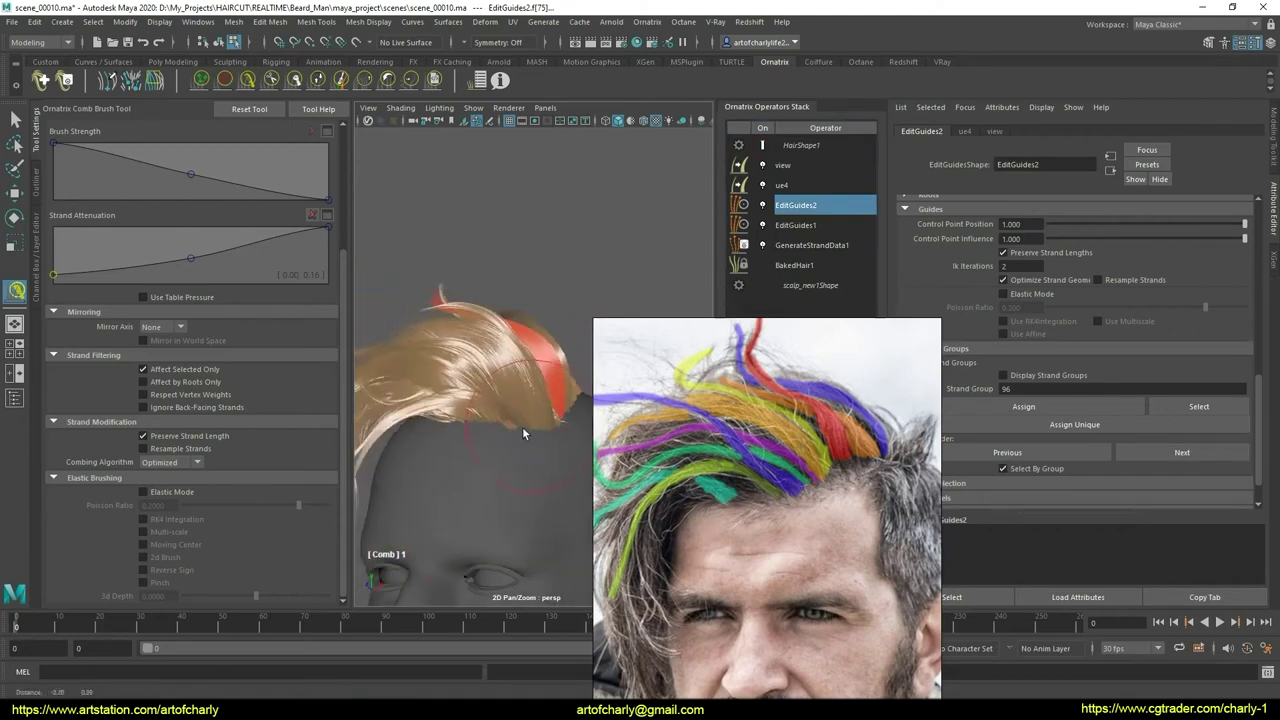
middle_click_drag(522, 426, 515, 424, "alt")
mouse_move(513, 445)
left_mouse_down("alt")
mouse_move(527, 413)
mouse_move(493, 457)
mouse_move(466, 463)
mouse_move(480, 466)
mouse_move(446, 466)
mouse_move(521, 444)
mouse_move(522, 431)
mouse_move(478, 450)
left_mouse_up("alt")
mouse_move(560, 376)
left_mouse_down("alt")
mouse_move(465, 481)
mouse_move(510, 445)
left_mouse_up("alt")
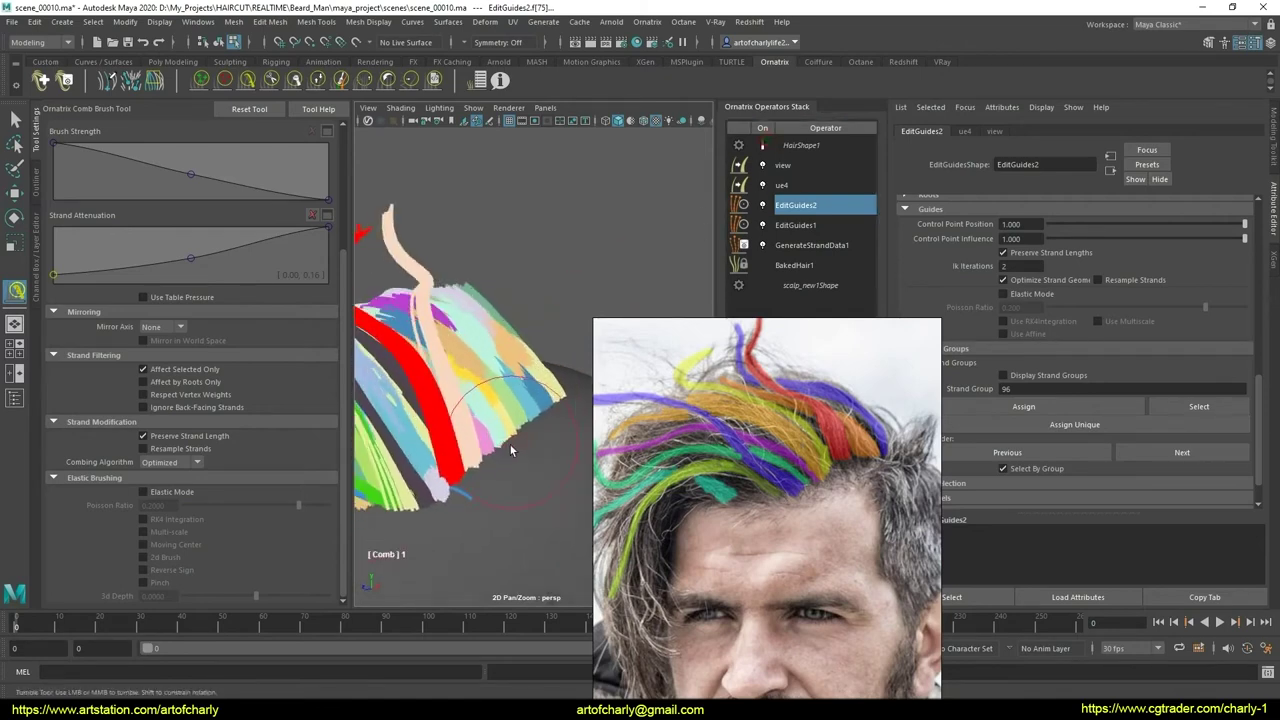
scroll(492, 508, "up", 3)
key("q")
mouse_move(492, 507)
left_mouse_down("alt")
mouse_move(504, 468)
mouse_move(464, 418)
left_mouse_up("alt")
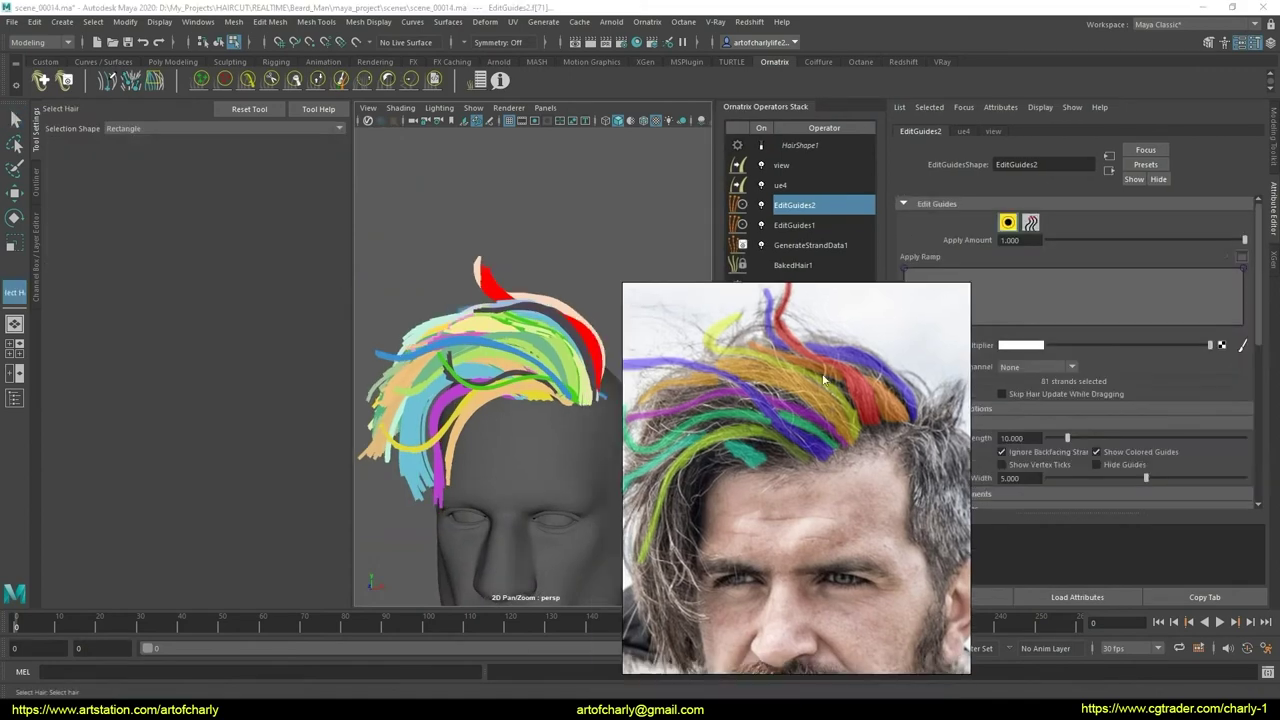
- Marquee-select the front hair guides and take the Comb Brush
left_click_drag(408, 438, 508, 478, "alt")
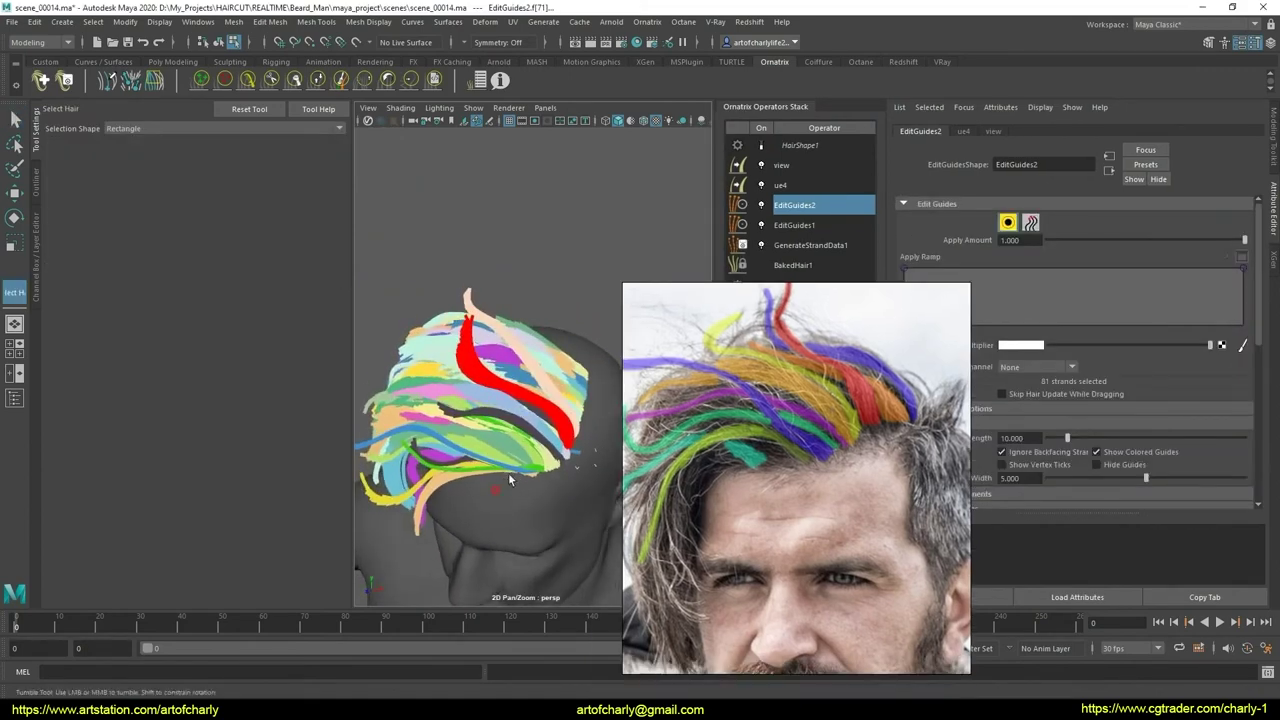
mouse_move(541, 428)
left_mouse_down()
mouse_move(527, 482)
mouse_move(608, 443)
mouse_move(593, 467)
mouse_move(470, 500)
mouse_move(483, 429)
mouse_move(557, 420)
mouse_move(469, 432)
mouse_move(421, 394)
left_mouse_up()
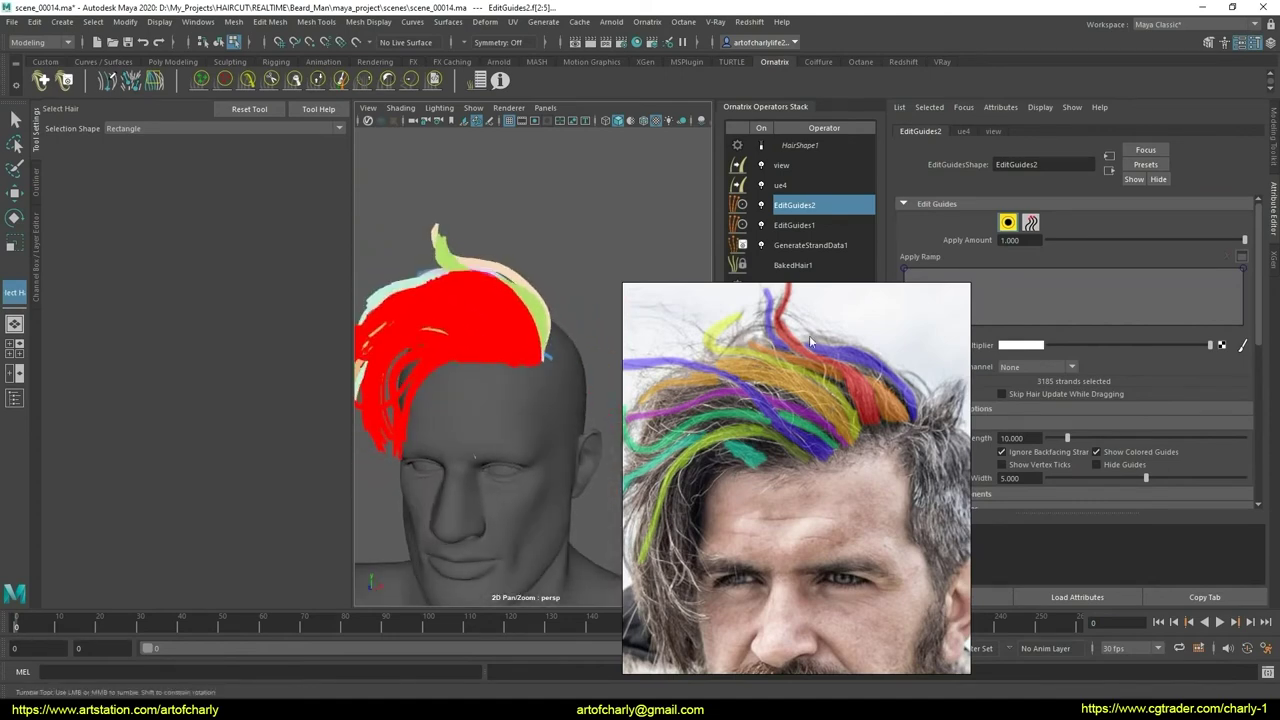
left_click(241, 86)
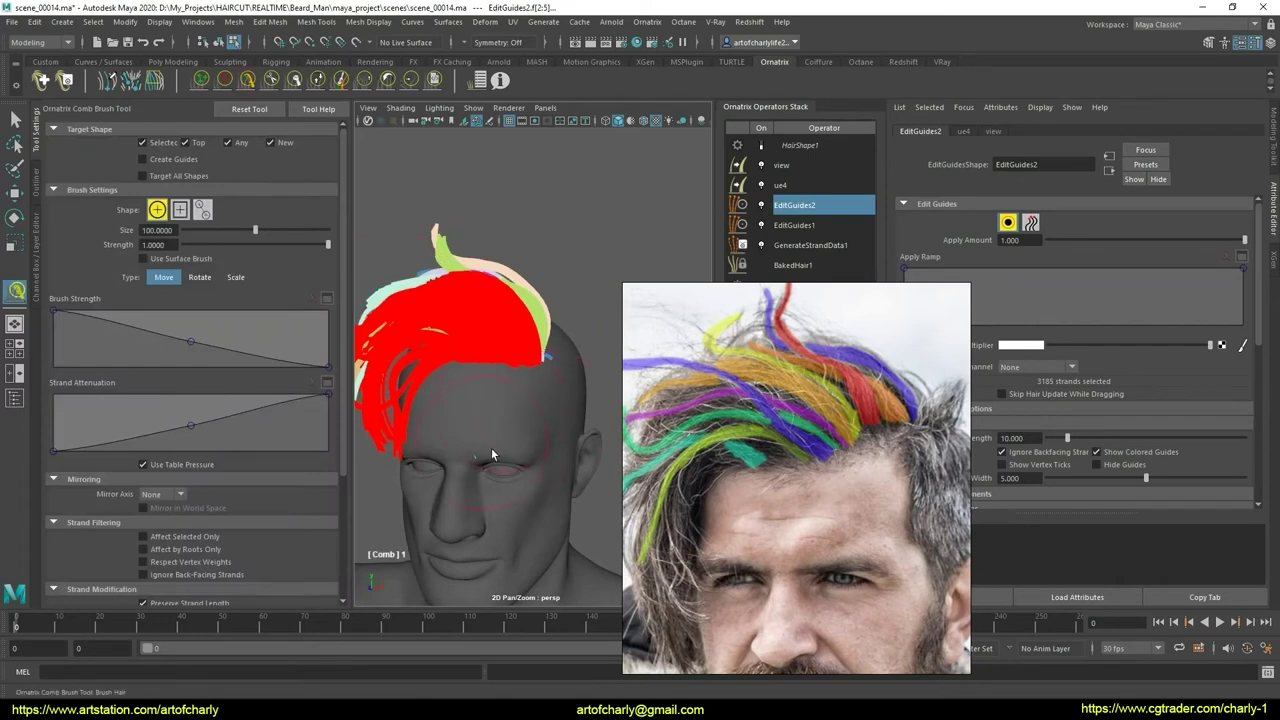
mouse_move(502, 375)
left_mouse_down("alt")
mouse_move(518, 418)
mouse_move(521, 379)
mouse_move(558, 353)
left_mouse_up("alt")
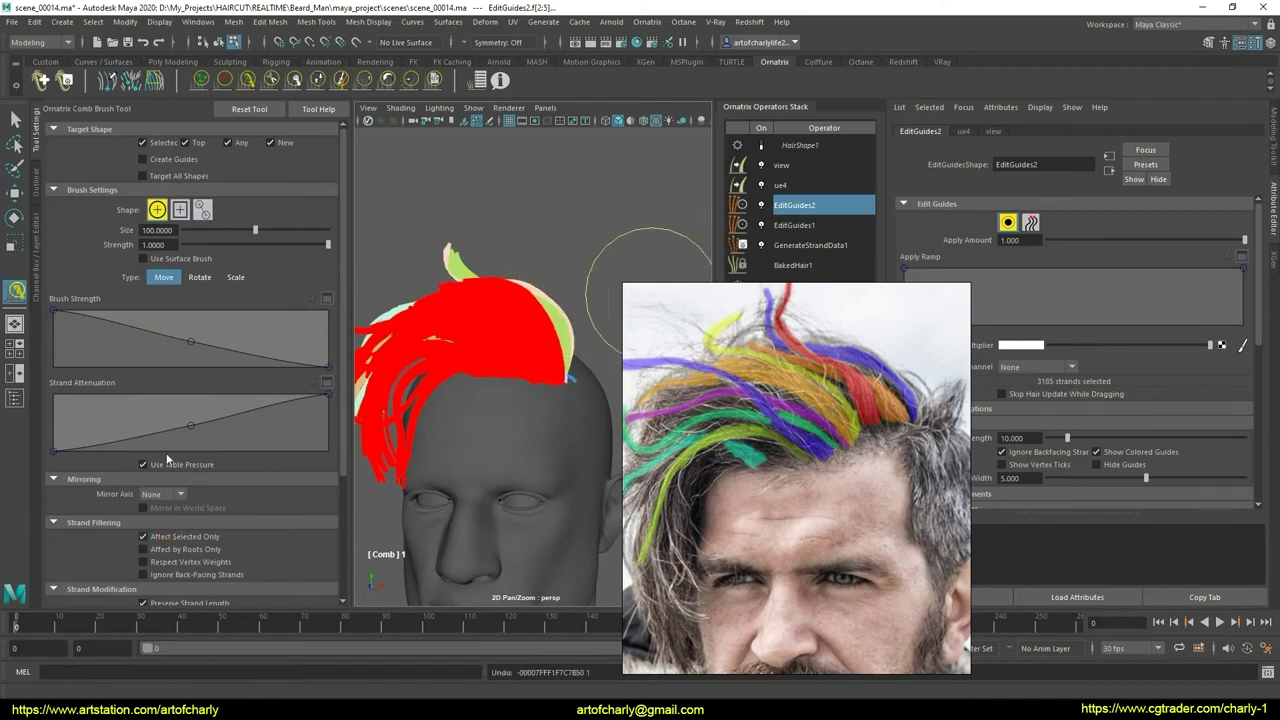
scroll(300, 460, "down", 2)
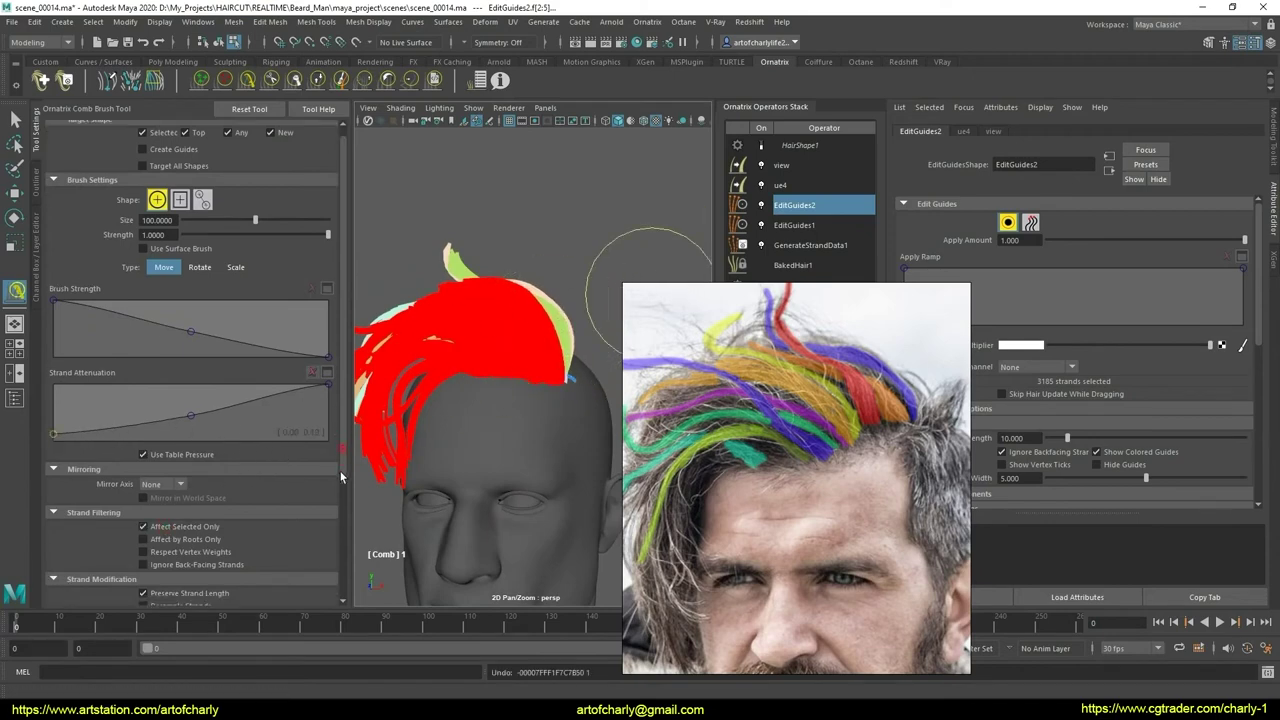
scroll(229, 483, "down", 2)
- Set Combing Algorithm to Local, toggle HairShape1, and comb the front and crown strands up and over
left_click(170, 537)
left_click(150, 563)
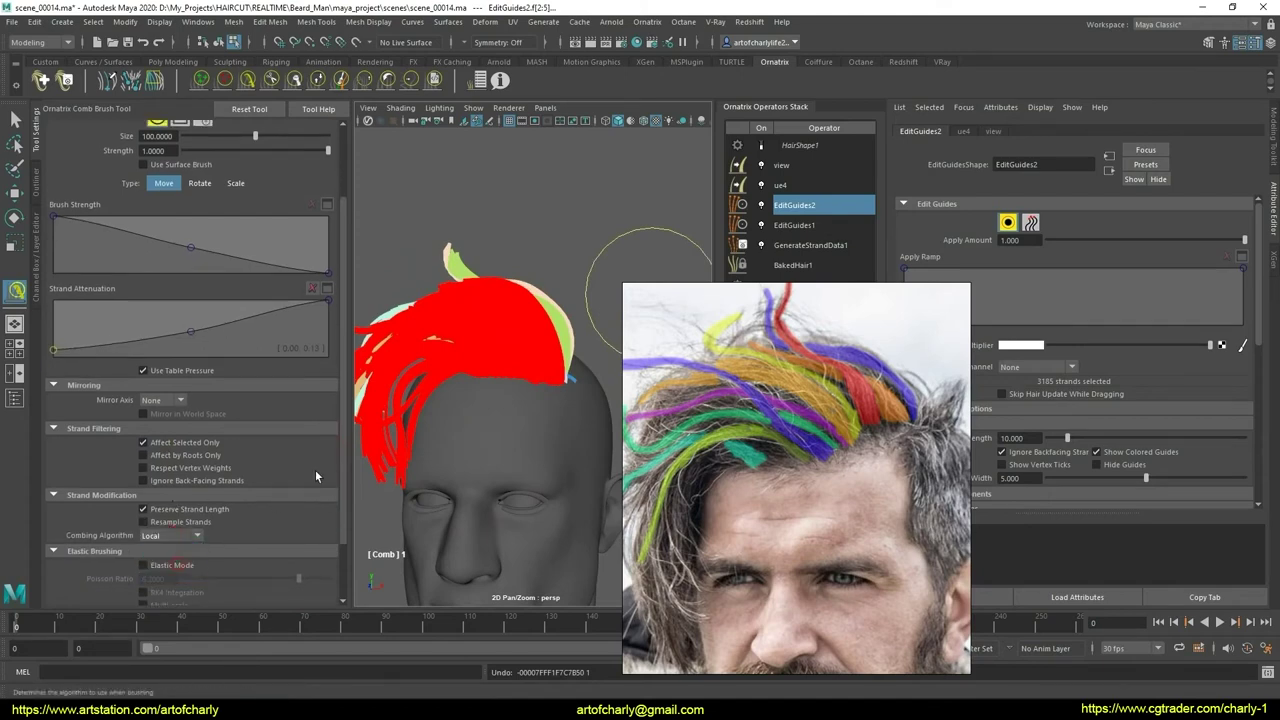
left_click(763, 150)
mouse_move(484, 362)
left_mouse_down()
mouse_move(557, 329)
mouse_move(580, 385)
mouse_move(520, 282)
left_mouse_up()
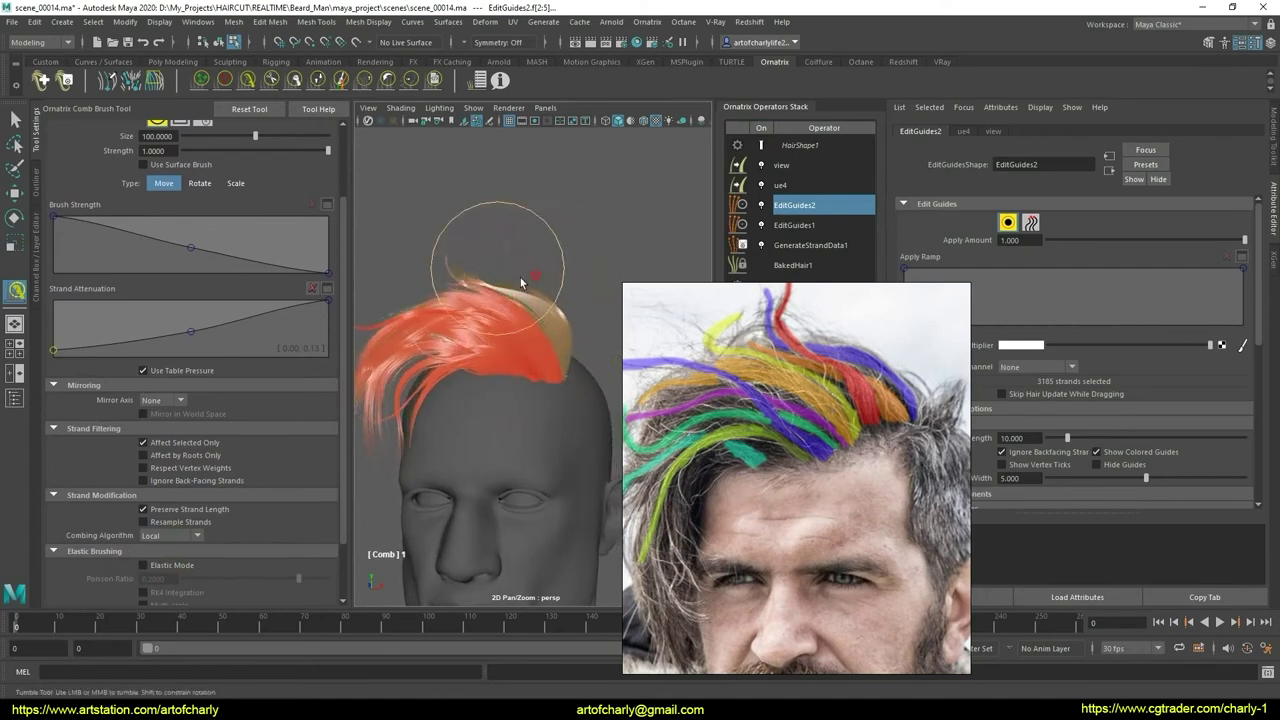
mouse_move(520, 283)
left_mouse_down()
mouse_move(580, 318)
mouse_move(545, 316)
left_mouse_up()
mouse_move(527, 361)
left_mouse_down()
mouse_move(488, 280)
mouse_move(456, 272)
left_mouse_up()
mouse_move(543, 343)
left_mouse_down()
mouse_move(531, 375)
mouse_move(513, 353)
left_mouse_up()
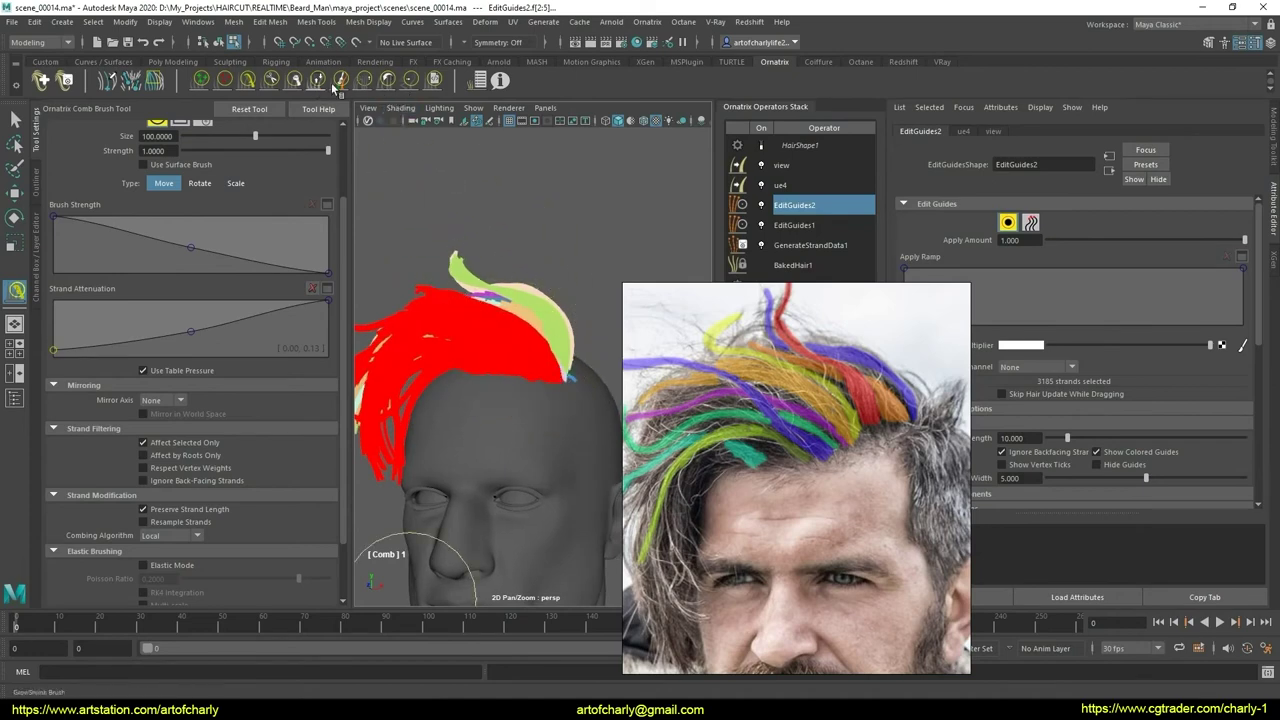
- Smooth the green and peach crown strands with the Smooth Brush on the Optimized algorithm
left_click(410, 84)
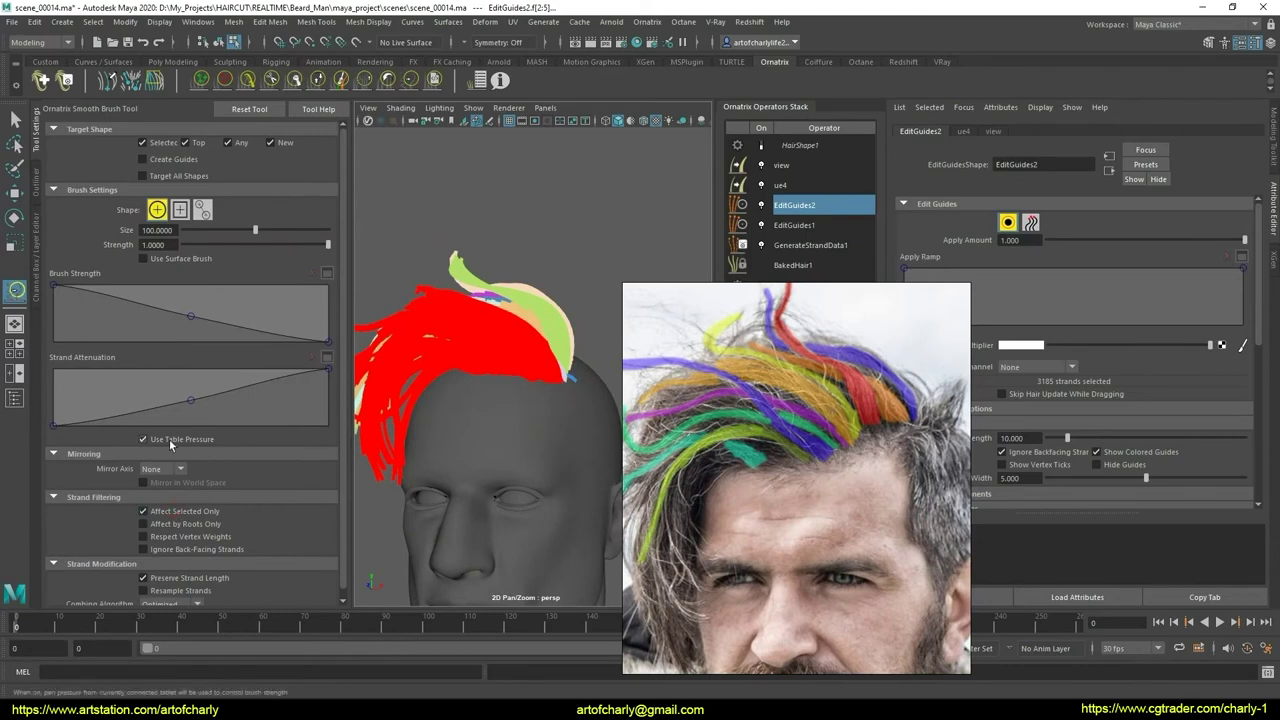
left_click(195, 605)
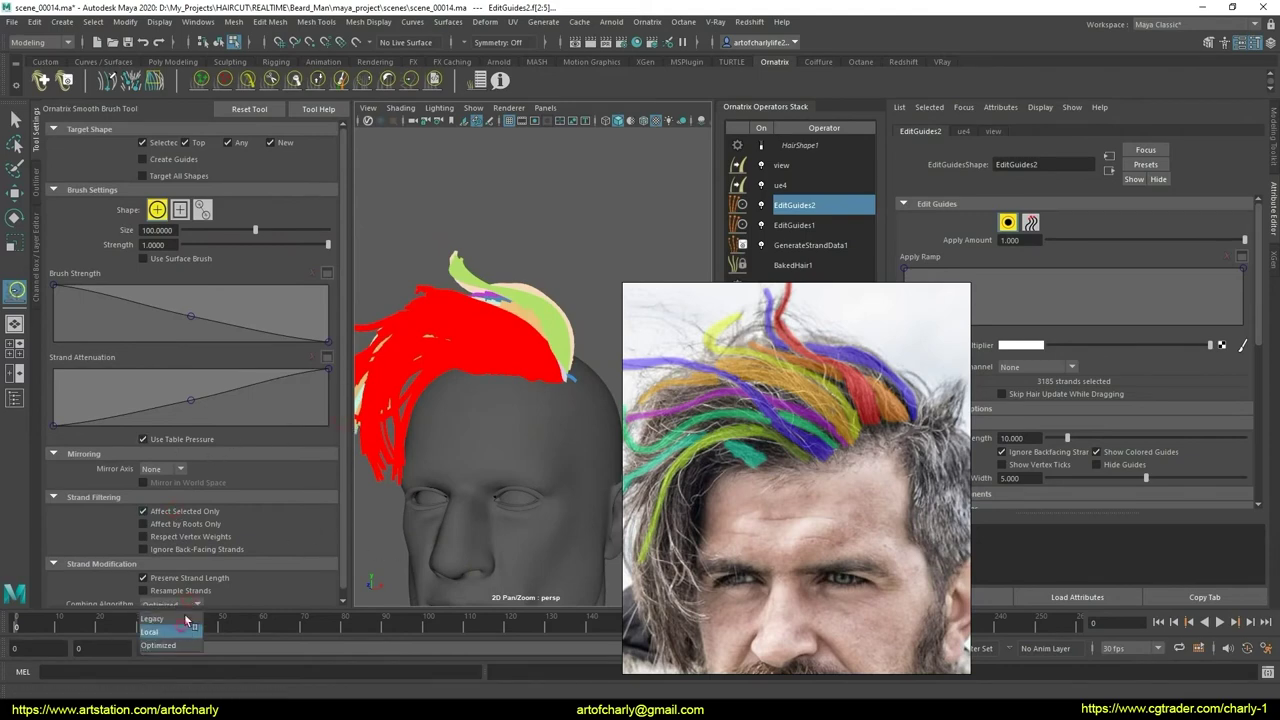
left_click(185, 630)
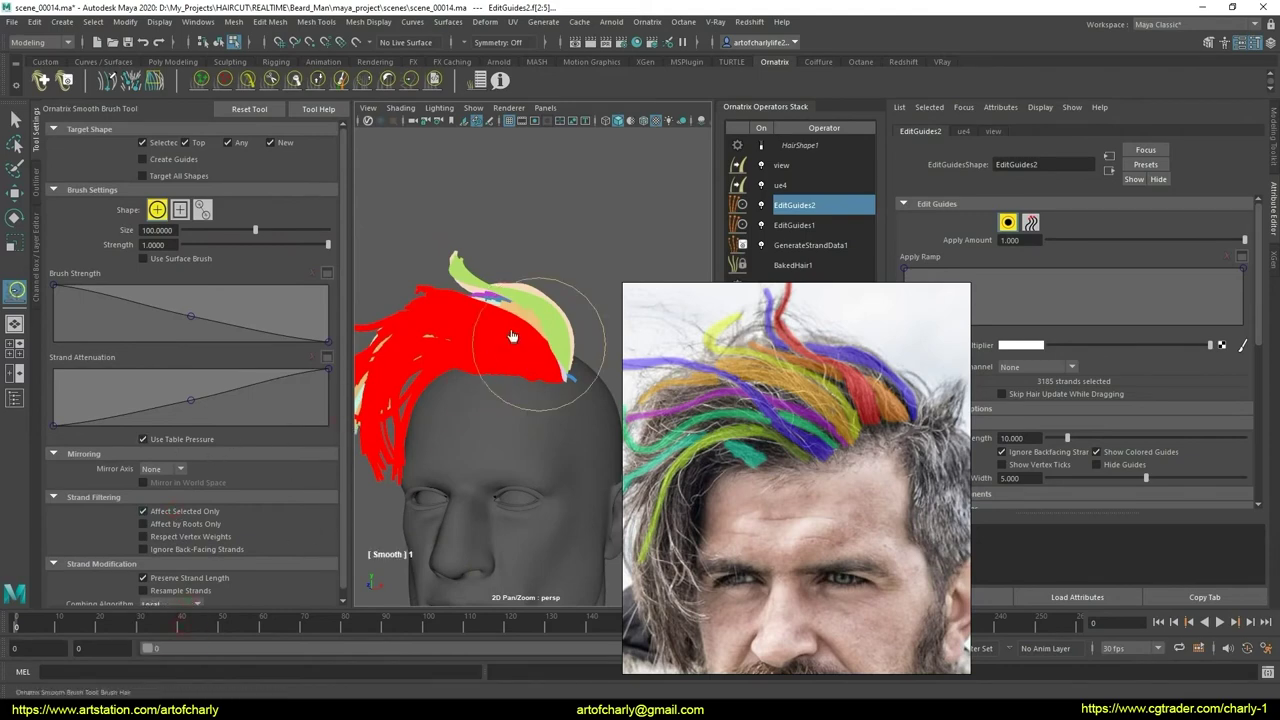
left_click(175, 605)
left_click(175, 645)
left_click_drag(560, 338, 487, 366)
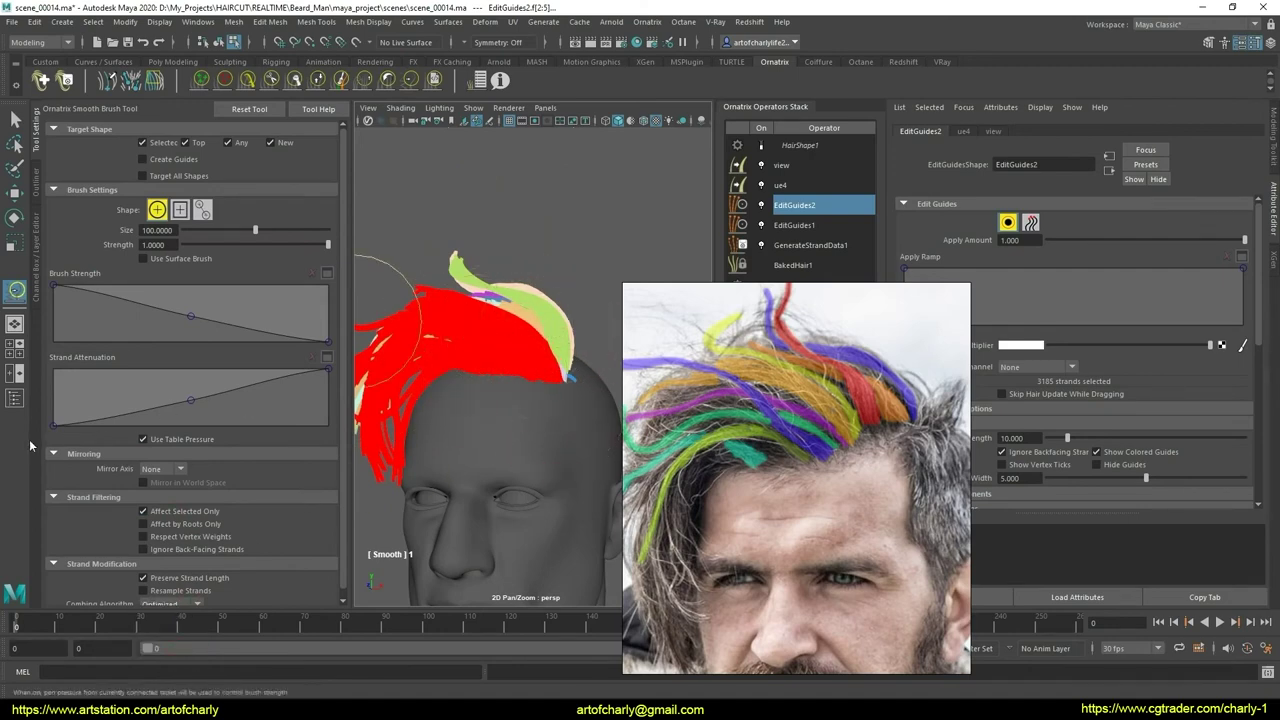
left_click_drag(533, 323, 565, 368)
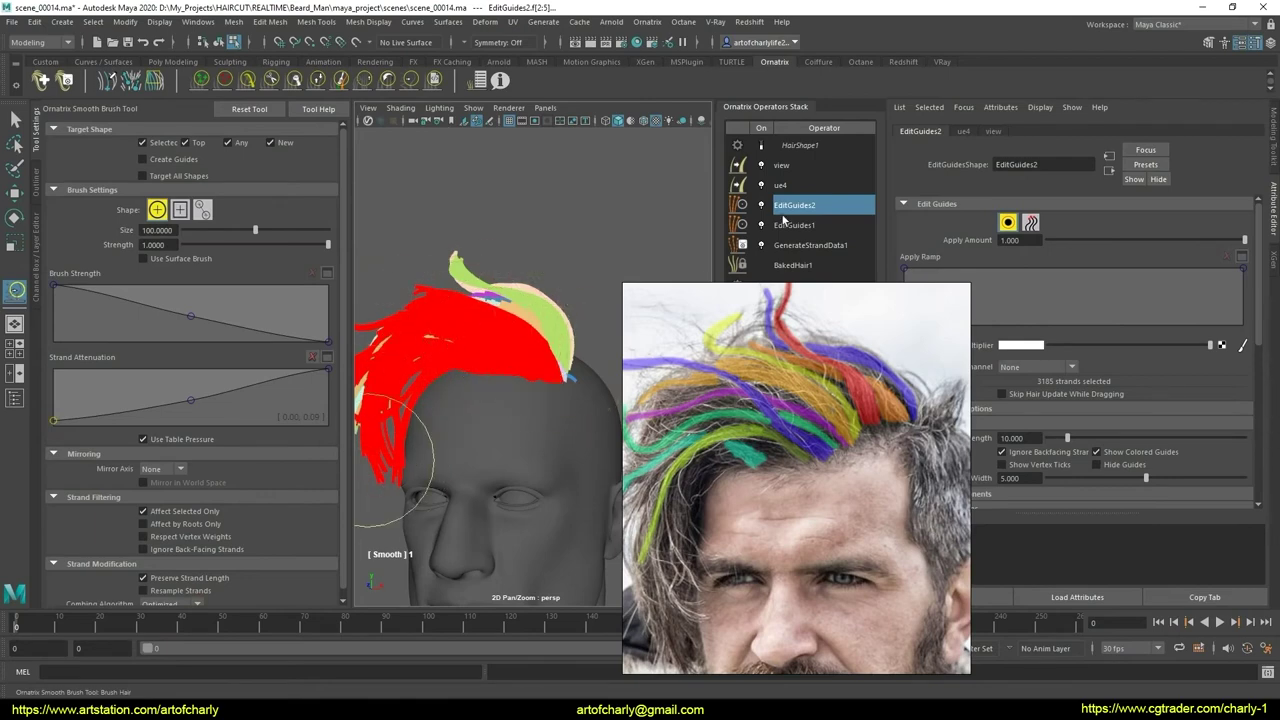
- Toggle HairShape1 visibility and orbit close around the head to inspect the smoothed hair
left_click(761, 145)
mouse_move(500, 330)
left_mouse_down("alt")
mouse_move(511, 409)
mouse_move(563, 474)
left_mouse_up("alt")
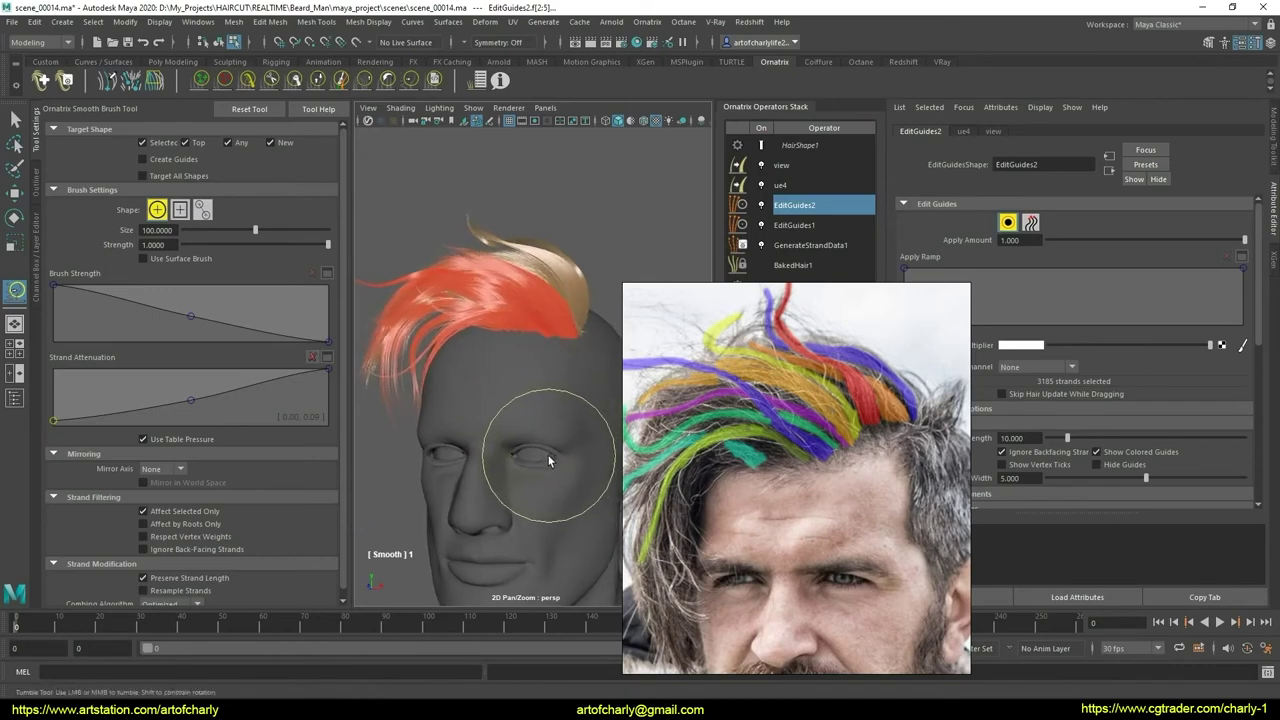
mouse_move(544, 443)
left_mouse_down("alt")
mouse_move(600, 429)
mouse_move(523, 429)
left_mouse_up("alt")
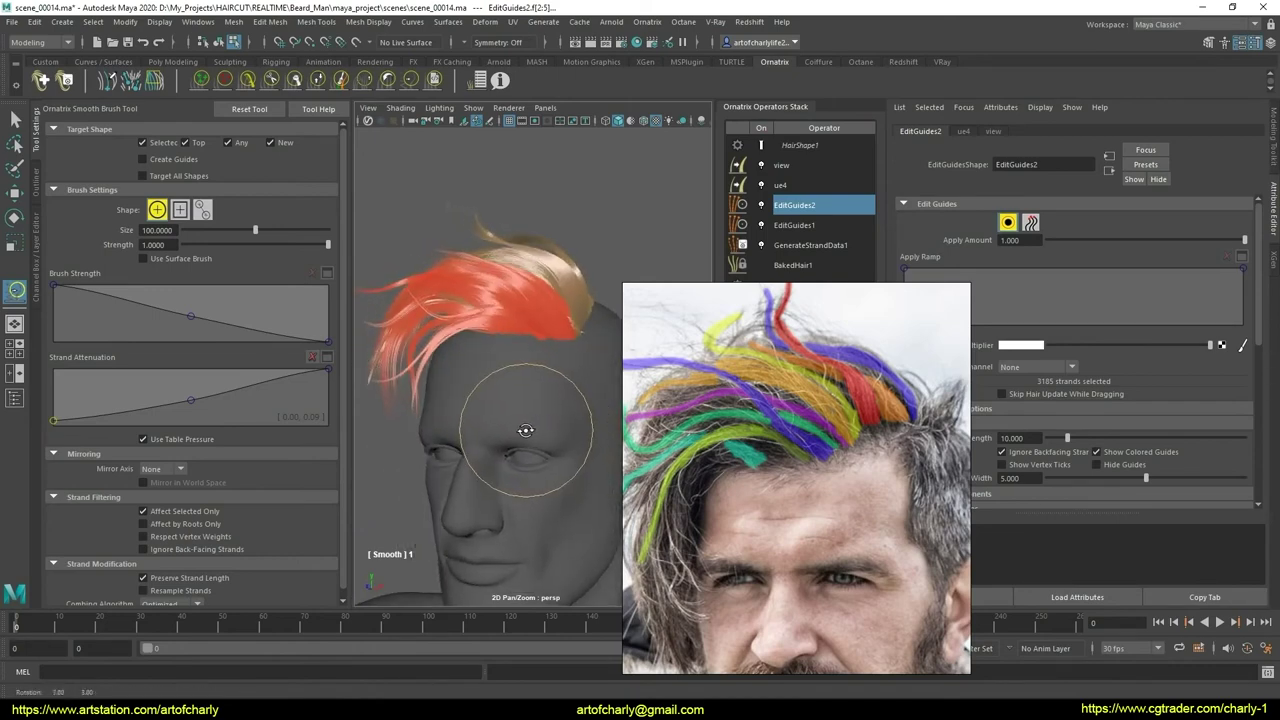
right_click_drag(530, 424, 545, 431, "alt")
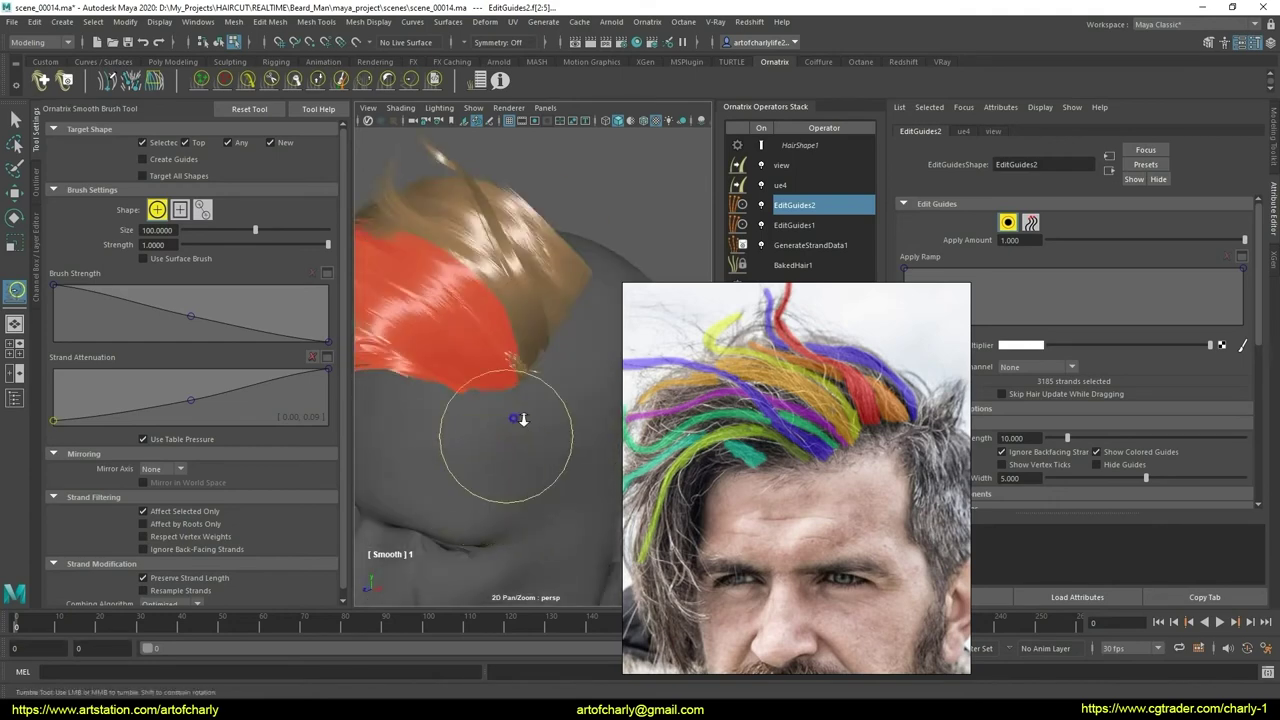
mouse_move(545, 431)
left_mouse_down("alt")
mouse_move(521, 431)
mouse_move(545, 400)
mouse_move(548, 429)
left_mouse_up("alt")
- With the Comb Brush active, orbit around the hair guides to inspect them from behind, below and the side
key("q")
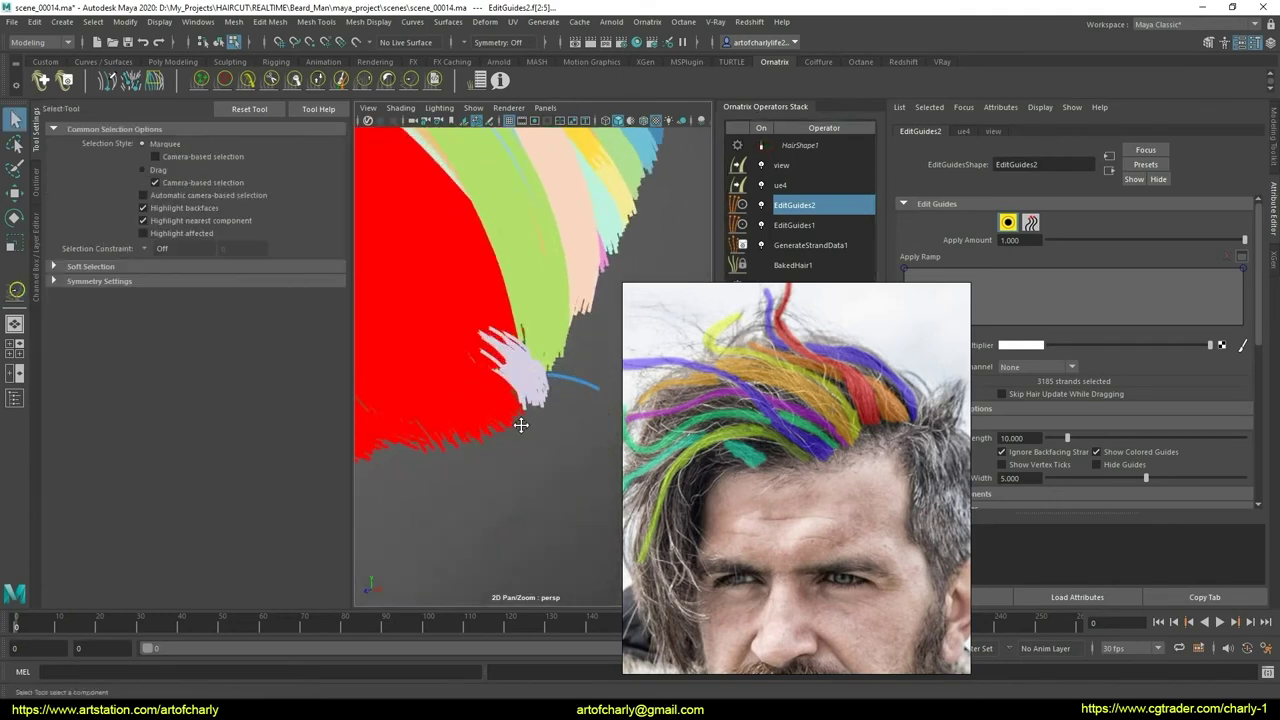
mouse_move(523, 423)
right_mouse_down("alt")
mouse_move(520, 460)
mouse_move(522, 440)
right_mouse_up("alt")
left_click_drag(522, 440, 585, 450, "alt")
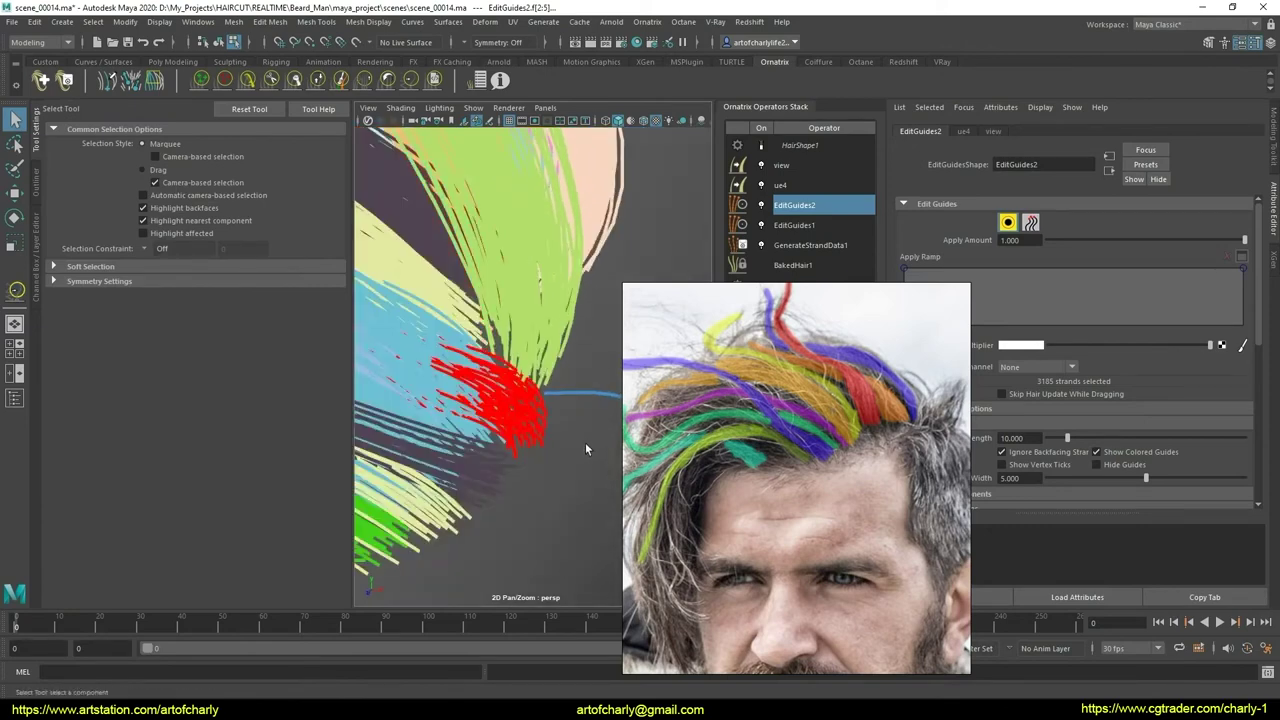
mouse_move(510, 385)
left_mouse_down("alt")
mouse_move(523, 409)
mouse_move(466, 429)
mouse_move(540, 426)
mouse_move(528, 448)
mouse_move(517, 423)
mouse_move(548, 463)
mouse_move(529, 445)
mouse_move(517, 452)
mouse_move(544, 437)
mouse_move(416, 333)
mouse_move(535, 380)
left_mouse_up("alt")
left_click(248, 80)
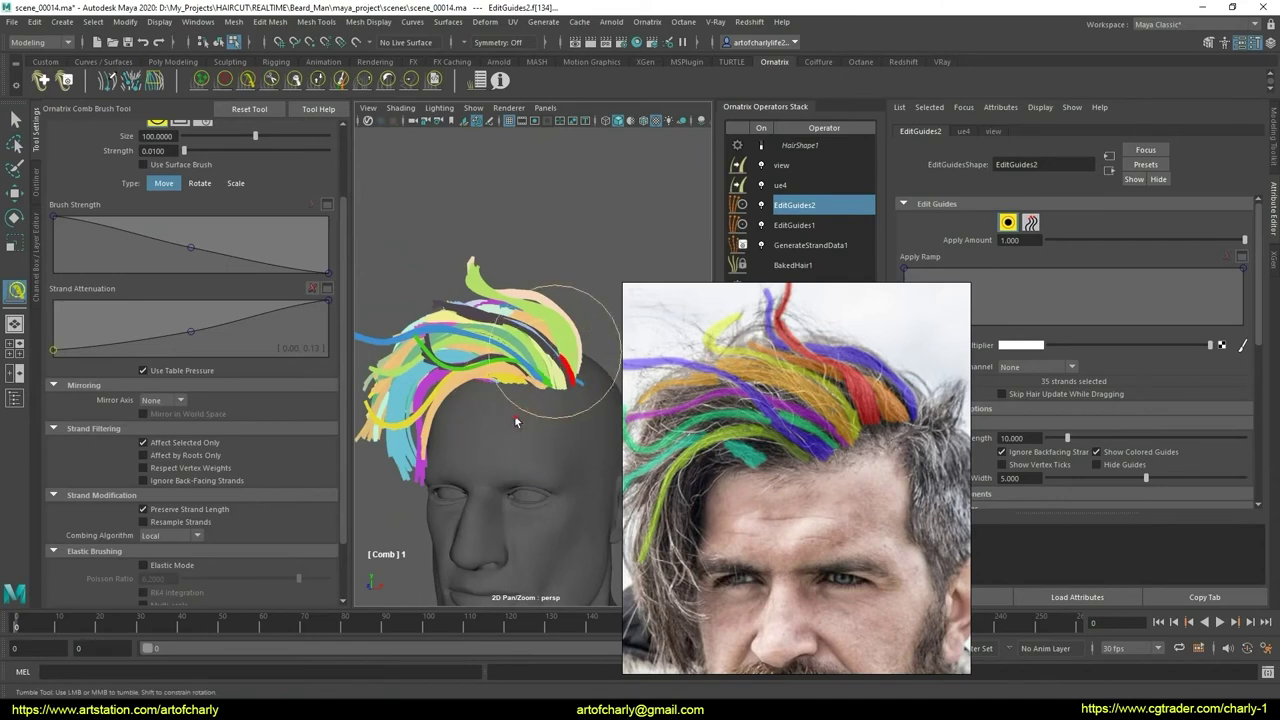
mouse_move(548, 435)
left_mouse_down("alt")
mouse_move(554, 405)
mouse_move(555, 473)
mouse_move(528, 421)
mouse_move(537, 457)
mouse_move(541, 409)
mouse_move(486, 400)
mouse_move(537, 426)
mouse_move(491, 385)
mouse_move(569, 384)
left_mouse_up("alt")
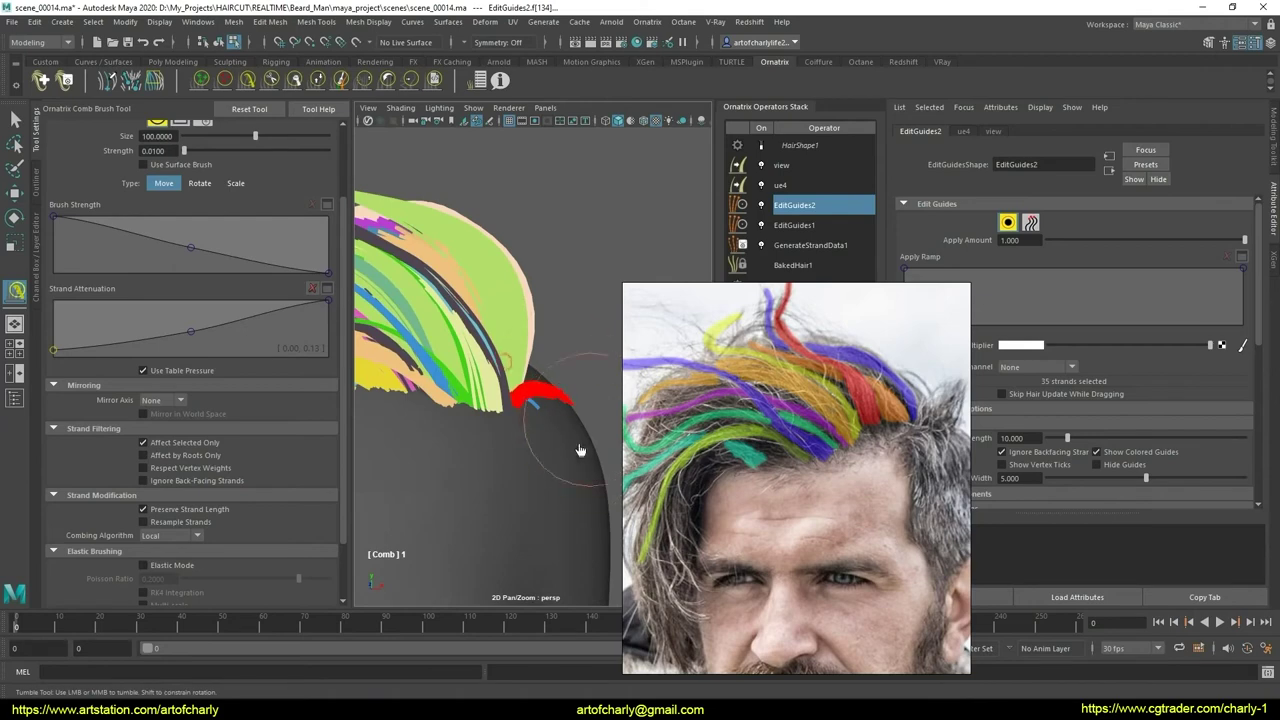
mouse_move(578, 450)
left_mouse_down("alt")
mouse_move(471, 421)
mouse_move(523, 423)
mouse_move(512, 365)
left_mouse_up("alt")
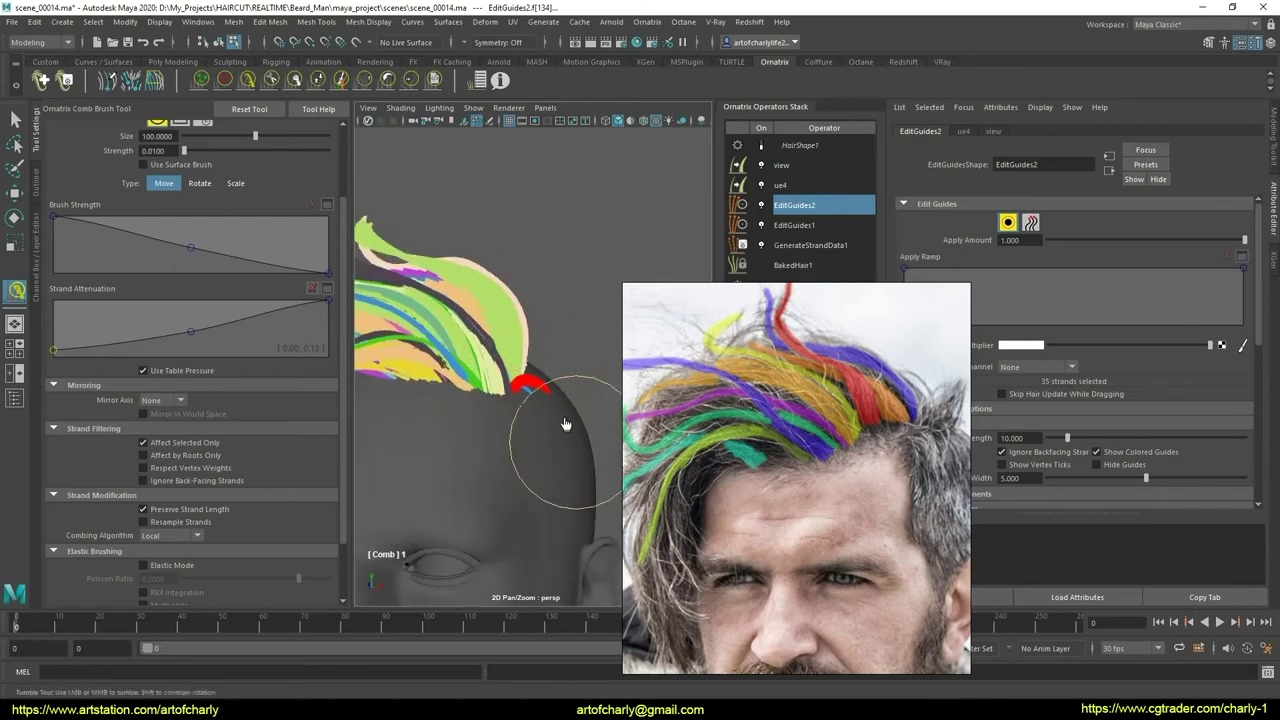
mouse_move(565, 424)
left_mouse_down("alt")
mouse_move(514, 471)
mouse_move(543, 429)
mouse_move(559, 446)
mouse_move(530, 457)
mouse_move(566, 409)
left_mouse_up("alt")
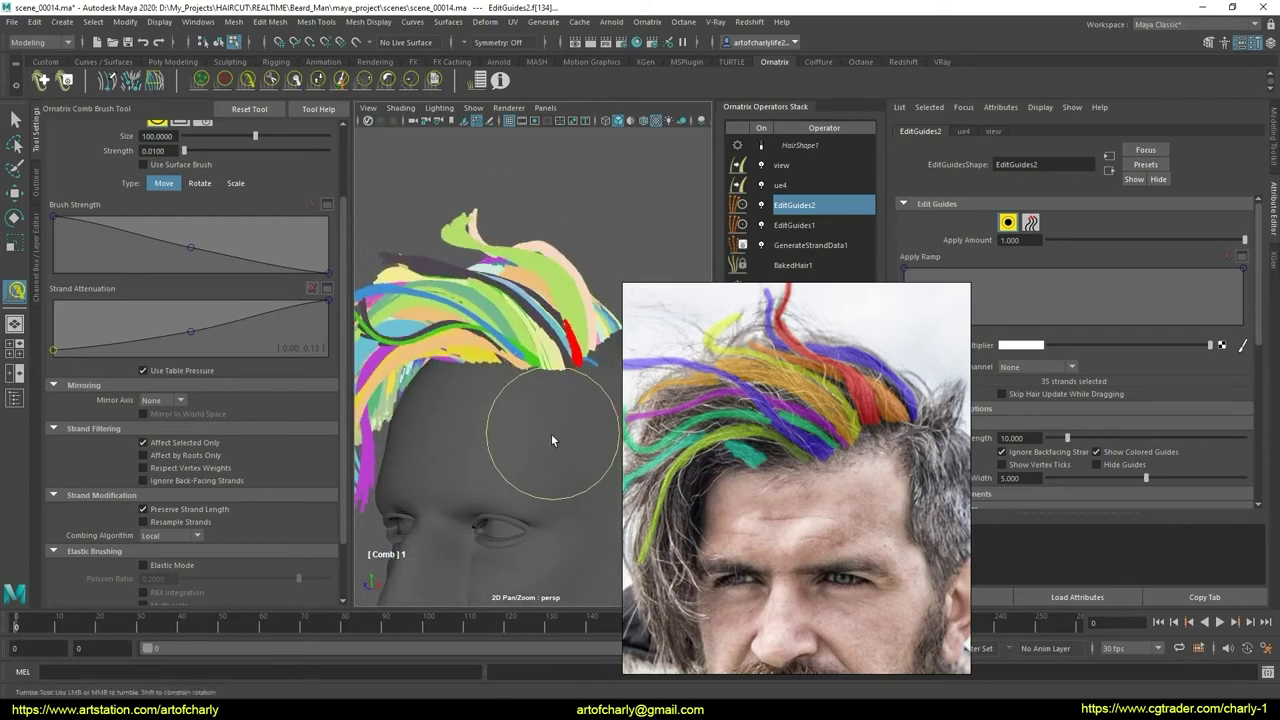
left_click_drag(550, 428, 533, 430, "alt")
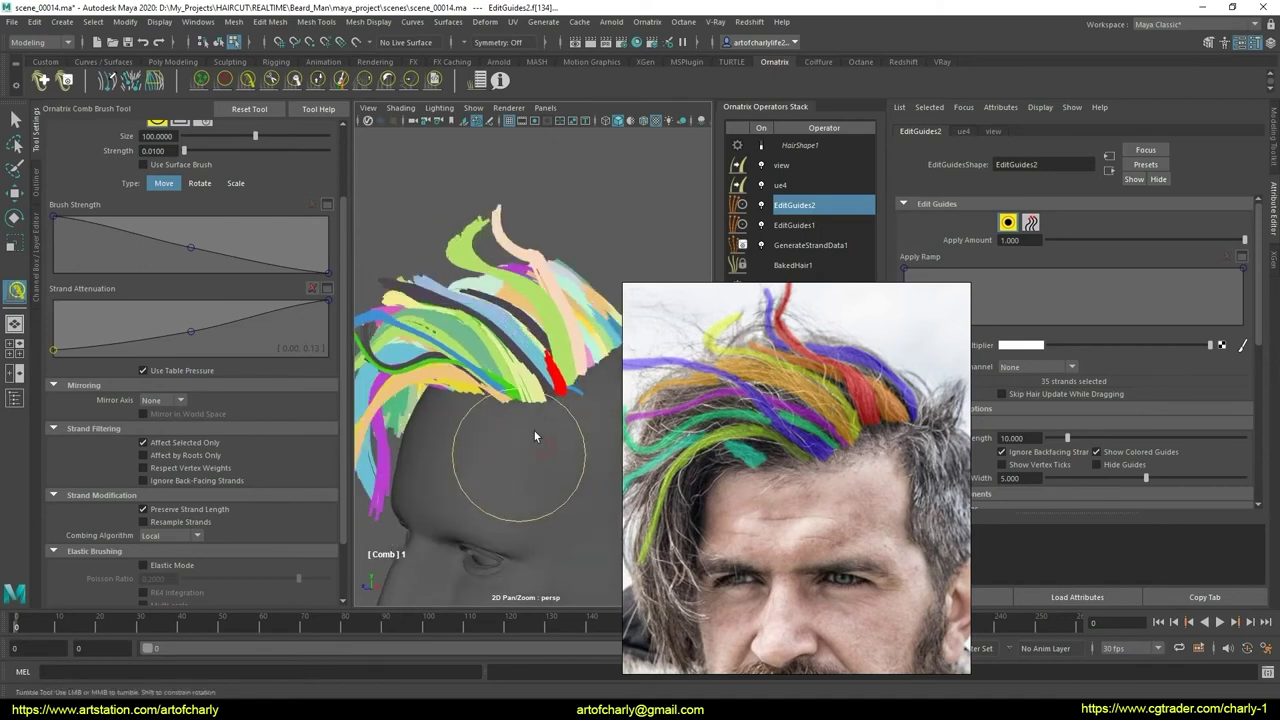
- Lengthen the red guide strands upward, then cut them much shorter, limited to selected strands
left_click(317, 80)
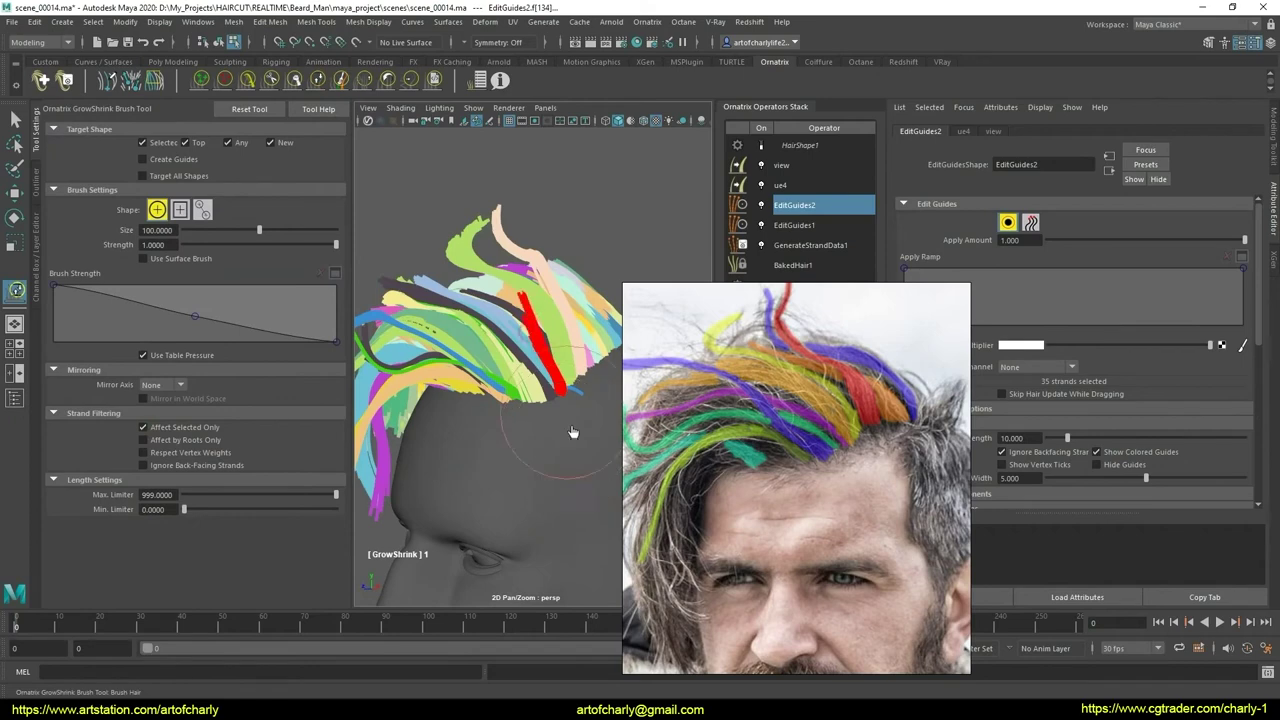
mouse_move(572, 432)
left_mouse_down()
mouse_move(489, 283)
mouse_move(507, 277)
left_mouse_up()
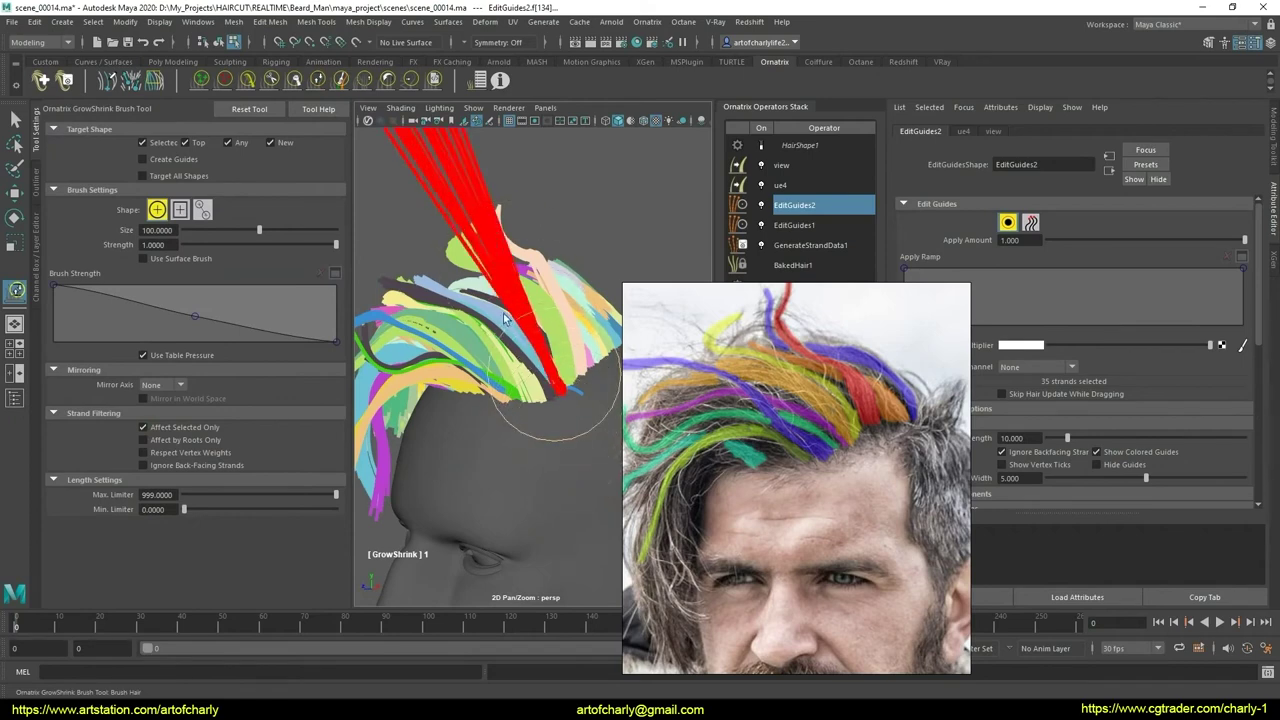
left_click(295, 84)
left_click(169, 429)
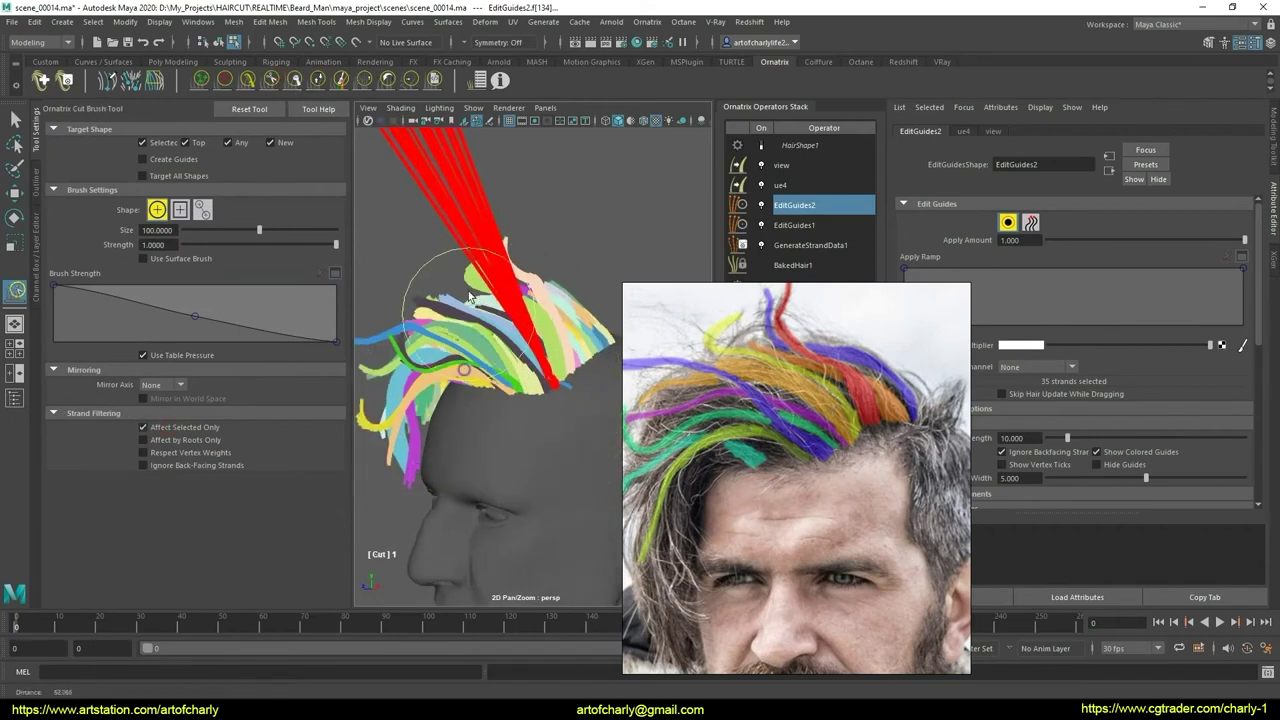
mouse_move(457, 271)
left_mouse_down("alt")
mouse_move(500, 195)
mouse_move(408, 265)
left_mouse_up("alt")
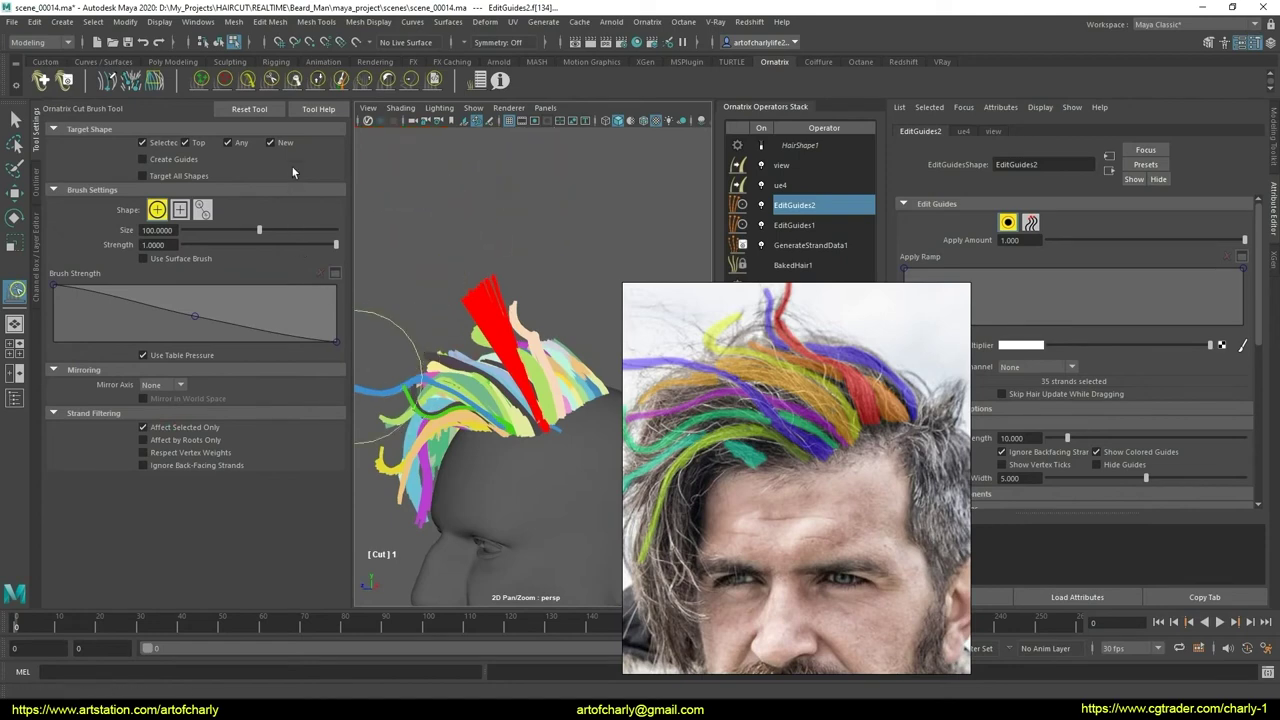
- Set the User Brush to DemoClump with the Local combing algorithm, then return to the Comb Brush
left_click(433, 84)
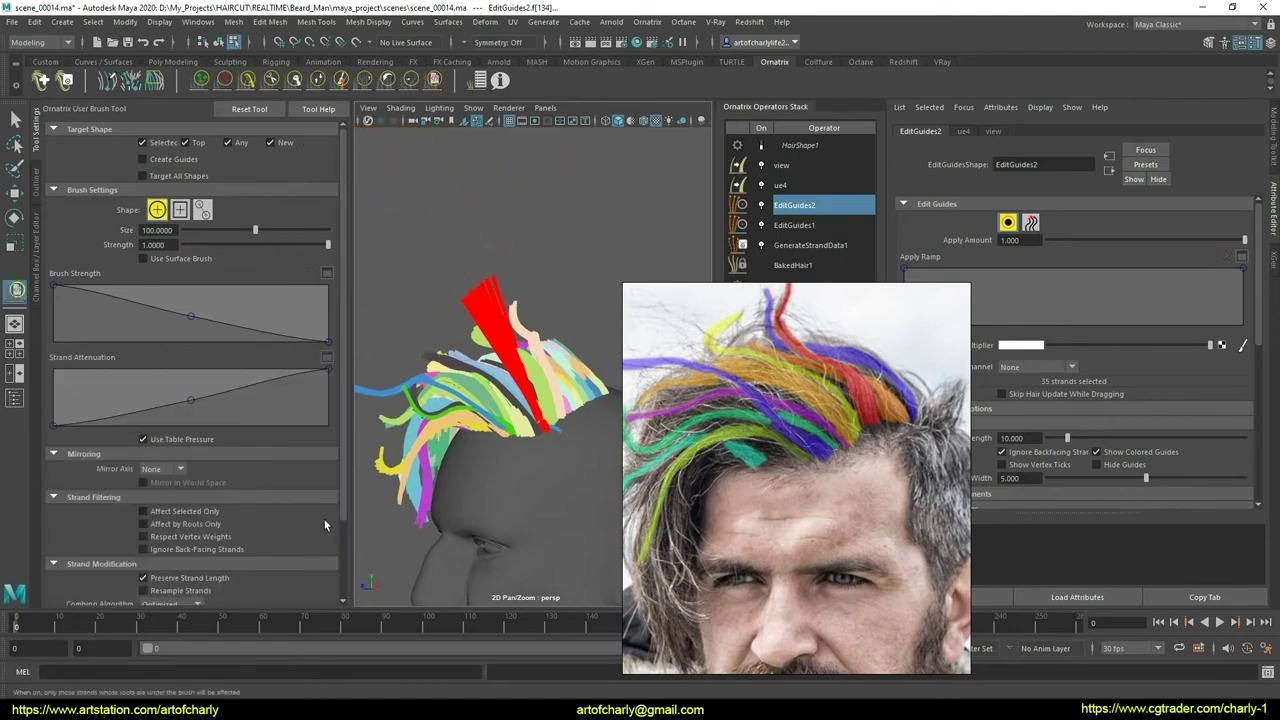
scroll(324, 519, "down", 3)
left_click(190, 597)
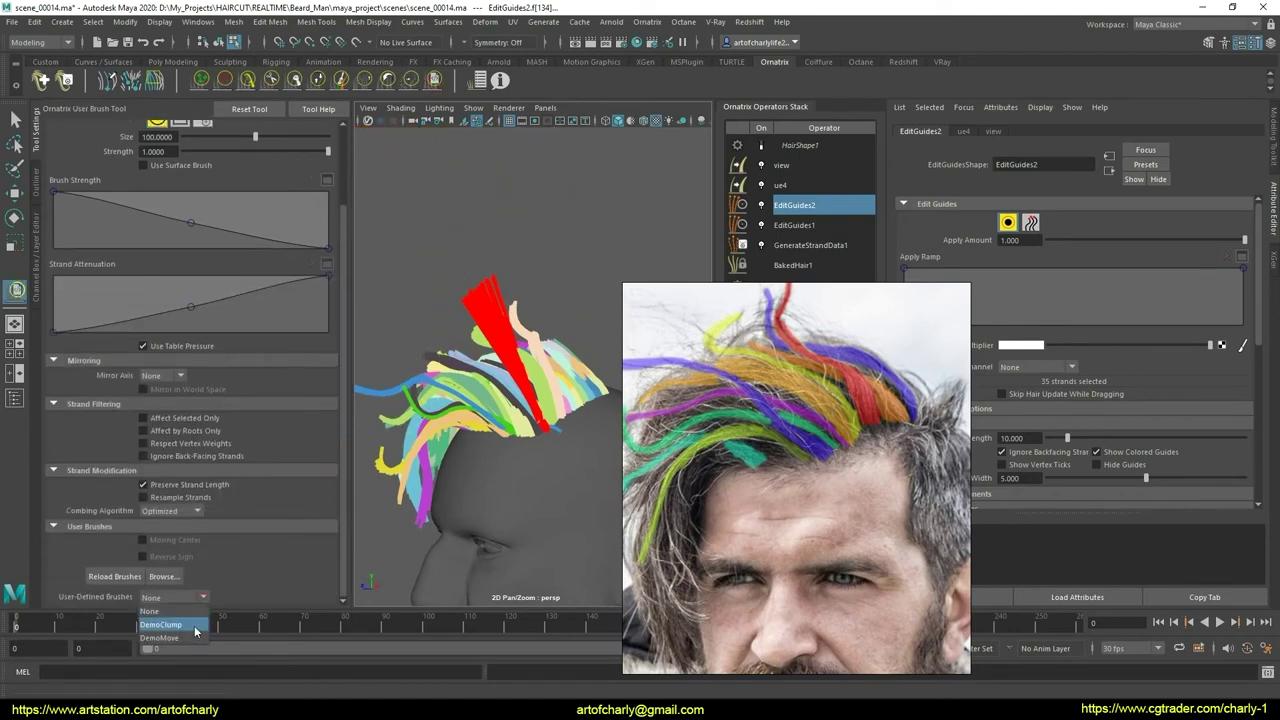
left_click(186, 625)
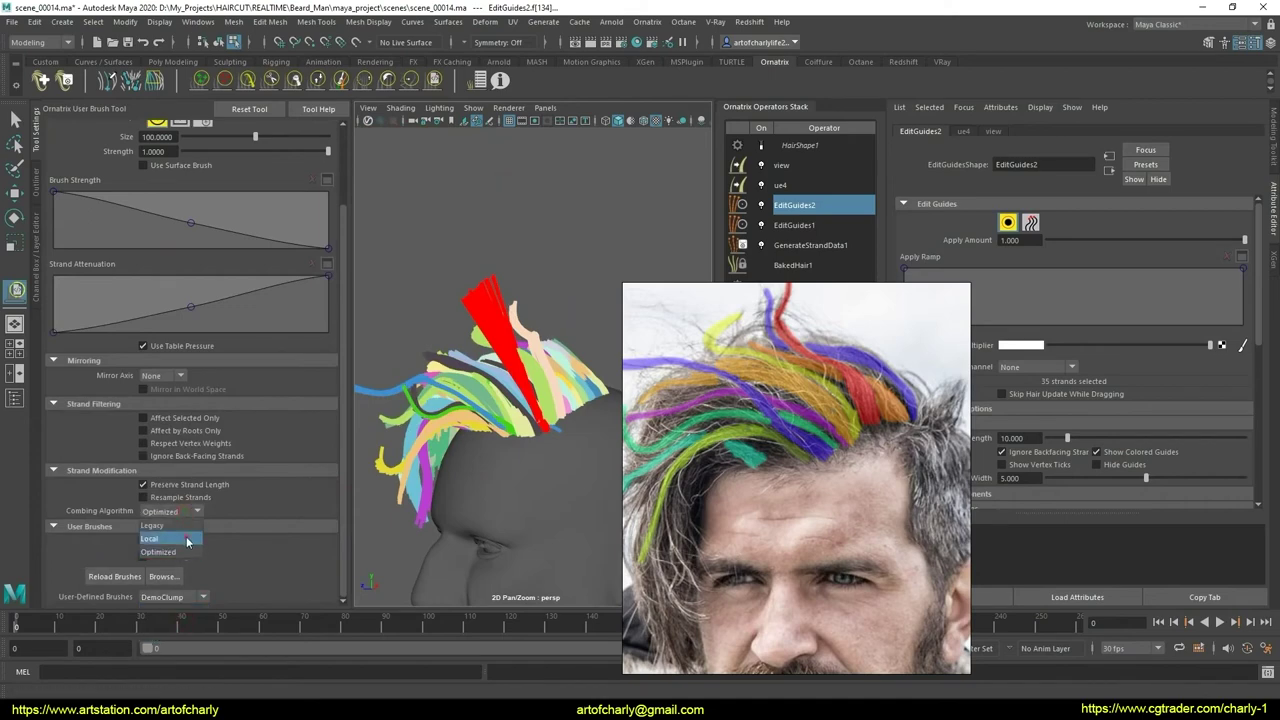
left_click(187, 541)
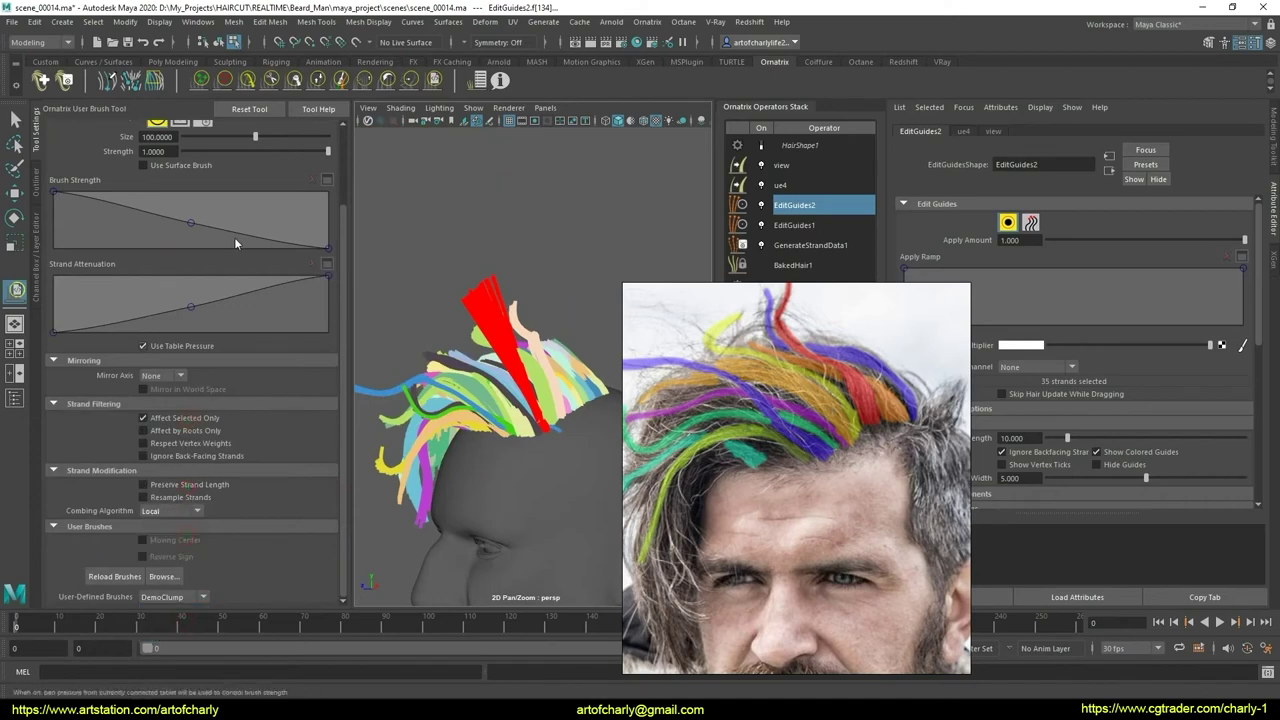
left_click(247, 80)
left_click_drag(450, 330, 538, 320, "alt")
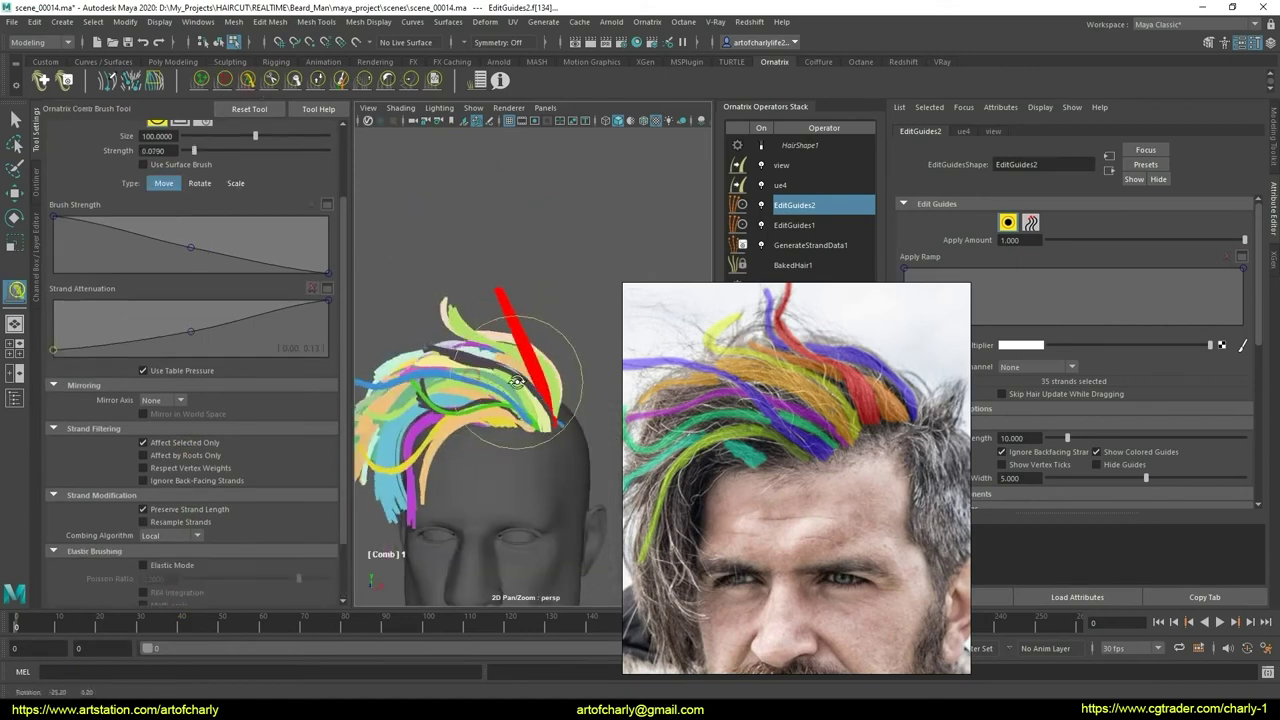
- Orbit and pan around the head to review the red guides from overhead, three-quarter and frontal views
mouse_move(521, 367)
left_mouse_down("alt")
mouse_move(535, 414)
mouse_move(496, 391)
mouse_move(468, 430)
mouse_move(569, 423)
mouse_move(459, 422)
mouse_move(472, 396)
mouse_move(558, 378)
left_mouse_up("alt")
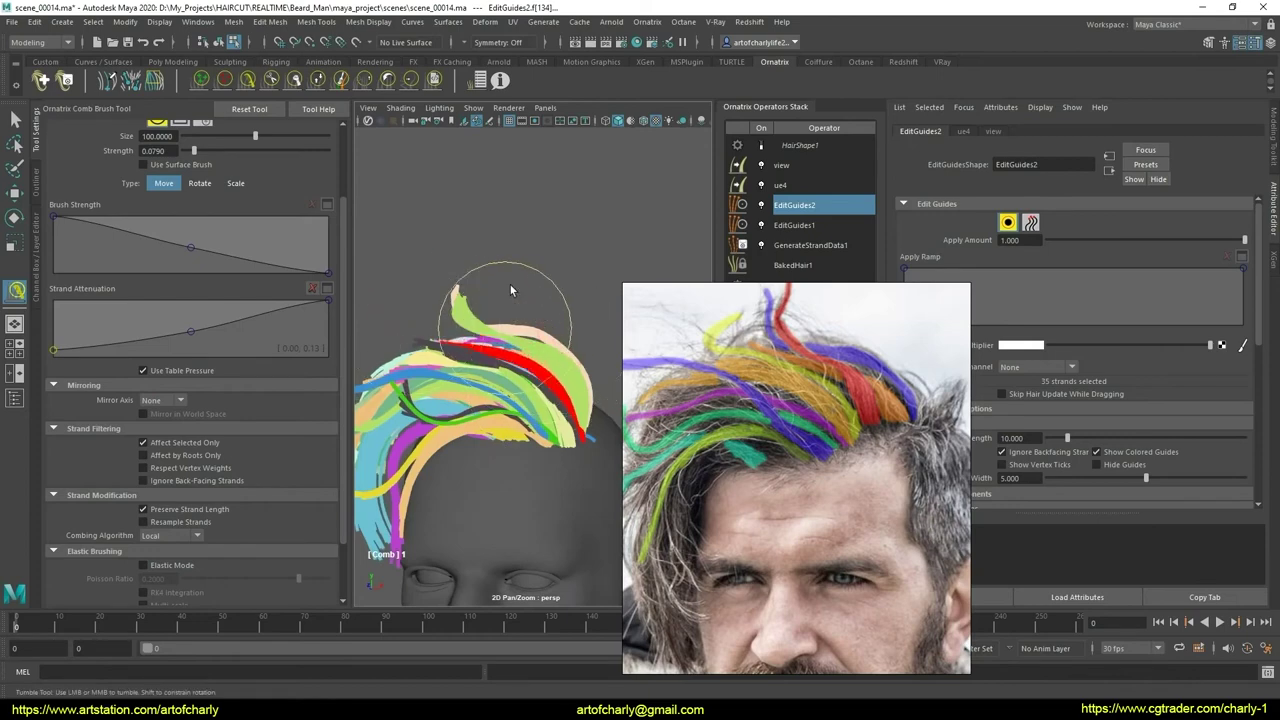
mouse_move(509, 283)
left_mouse_down("alt")
mouse_move(423, 300)
mouse_move(457, 229)
mouse_move(529, 391)
mouse_move(556, 380)
mouse_move(501, 399)
mouse_move(521, 428)
mouse_move(475, 453)
mouse_move(510, 430)
mouse_move(476, 415)
left_mouse_up("alt")
middle_click_drag(476, 415, 470, 410, "alt")
mouse_move(470, 410)
left_mouse_down("alt")
mouse_move(443, 400)
mouse_move(470, 428)
mouse_move(461, 297)
mouse_move(502, 270)
left_mouse_up("alt")
key("q")
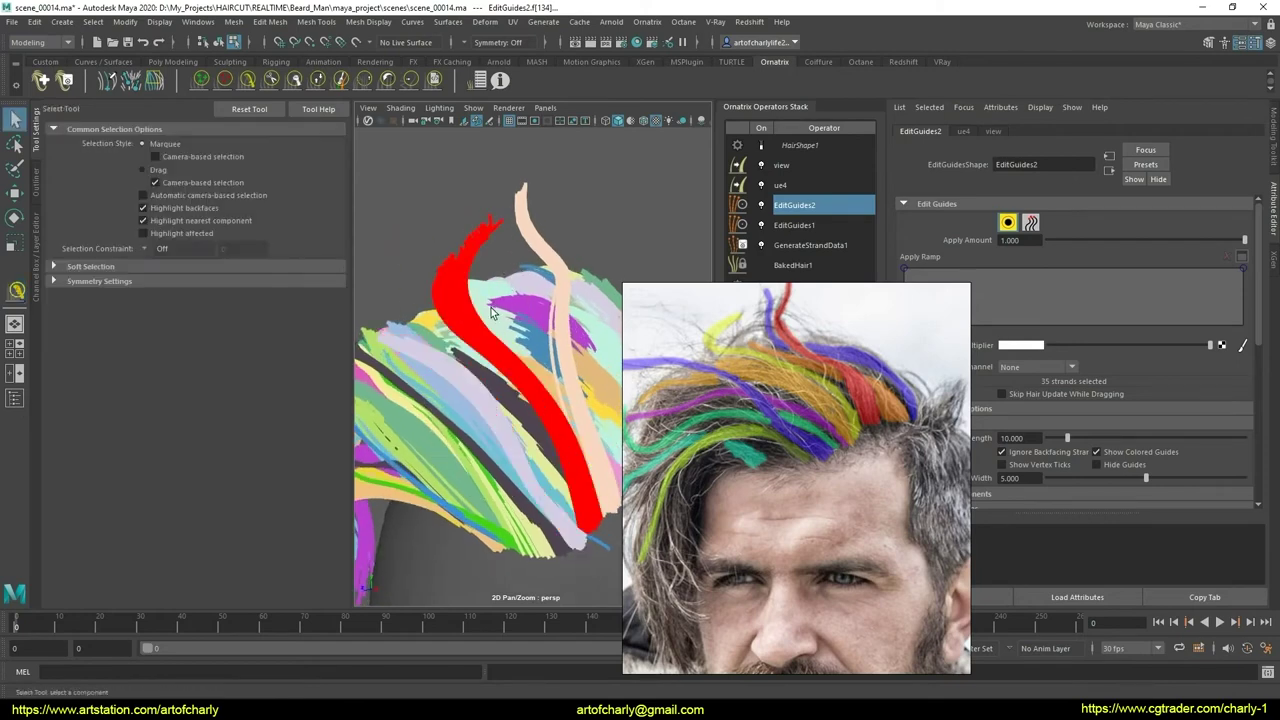
- Expand the Strand Groups section in the Attribute Editor and scroll through its options
left_click_drag(1258, 340, 1241, 484)
scroll(1235, 470, "up", 2)
scroll(1225, 425, "up", 3)
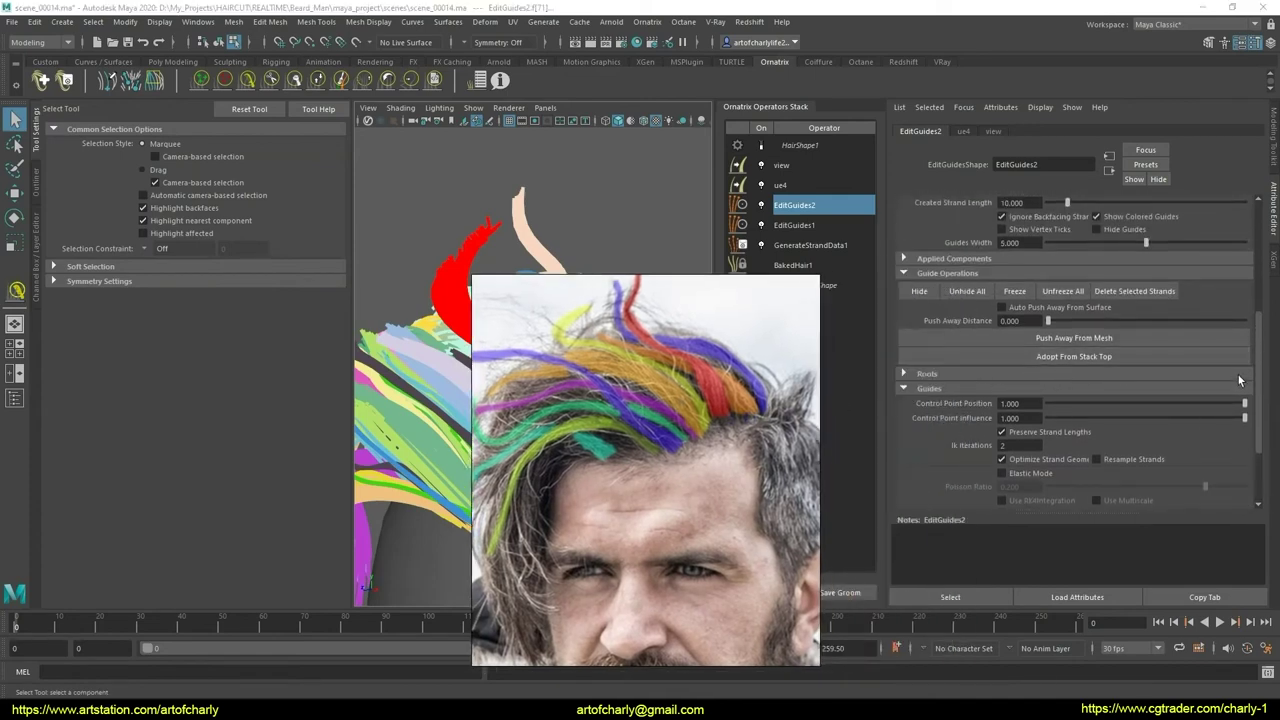
scroll(1200, 380, "down", 2)
scroll(1000, 410, "down", 1)
left_click(977, 426)
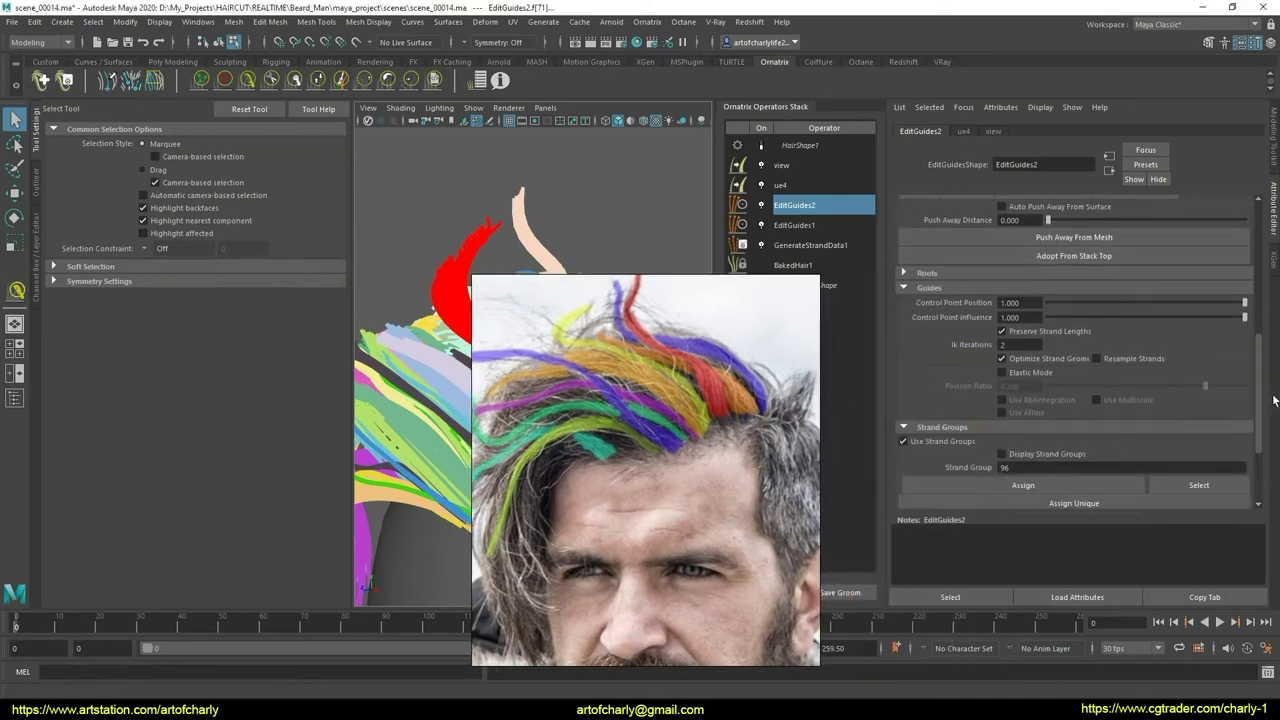
scroll(1150, 420, "down", 1)
scroll(1049, 435, "down", 2)
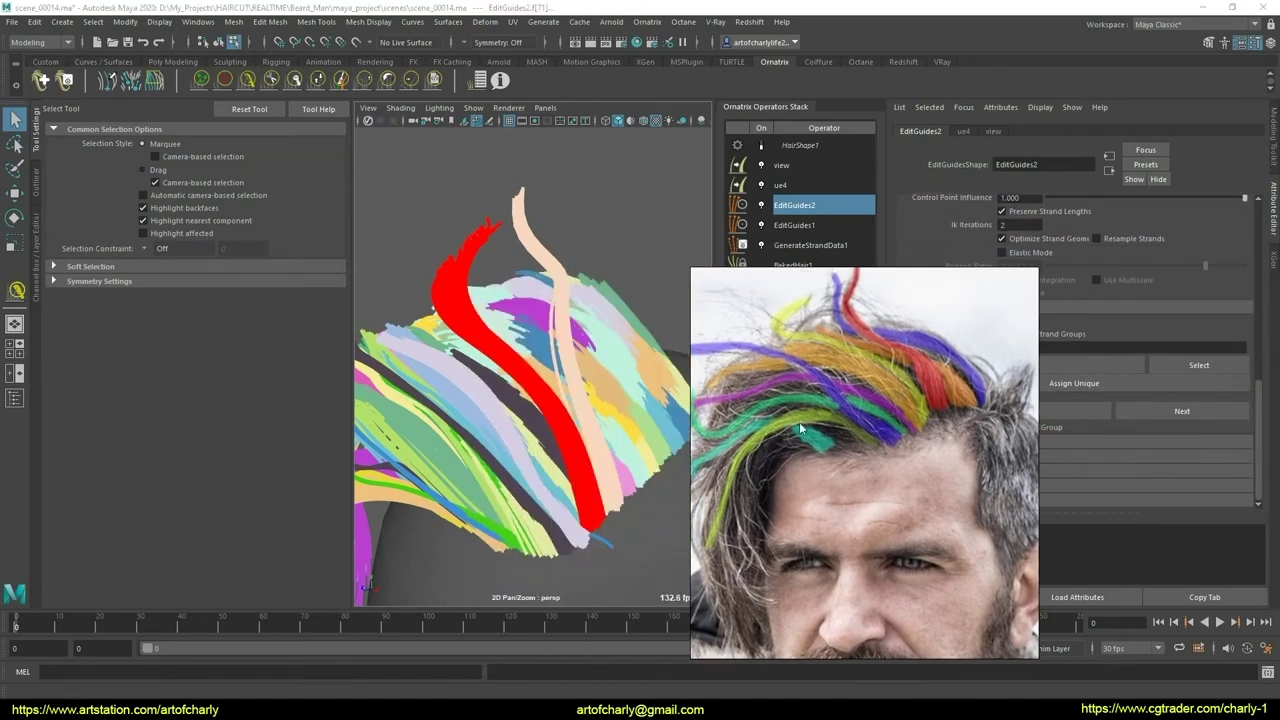
scroll(476, 240, "up", 2)
scroll(512, 302, "down", 1)
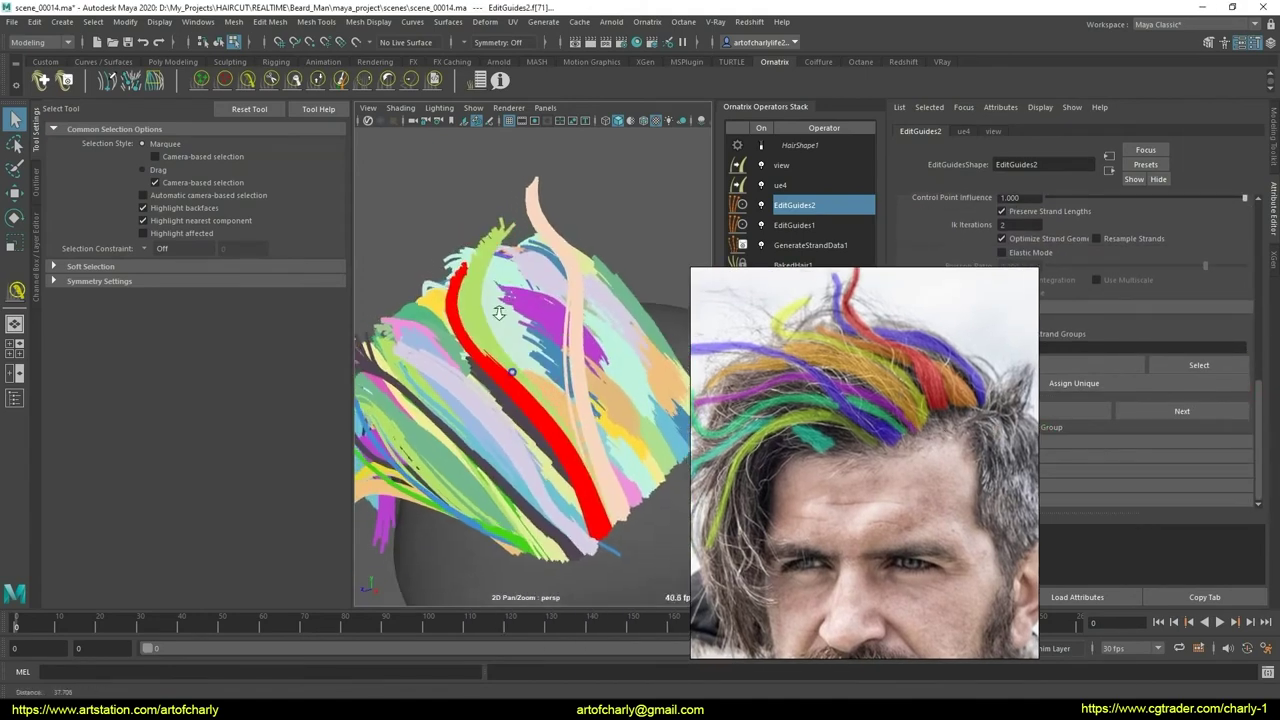
scroll(515, 315, "down", 2)
scroll(519, 332, "down", 1)
scroll(488, 330, "up", 1)
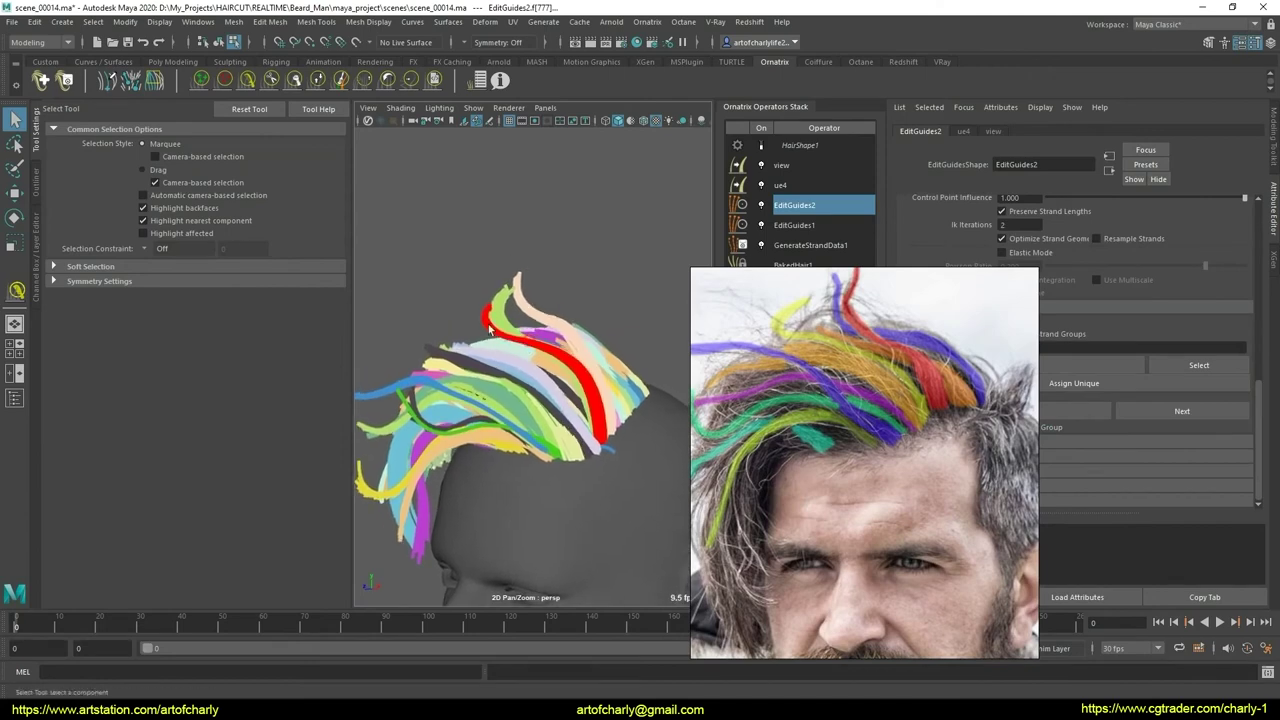
- With the Comb Brush active, orbit around the combed quiff from frontal and overhead angles
left_click(270, 80)
mouse_move(496, 339)
left_mouse_down("alt")
mouse_move(600, 335)
mouse_move(492, 342)
left_mouse_up("alt")
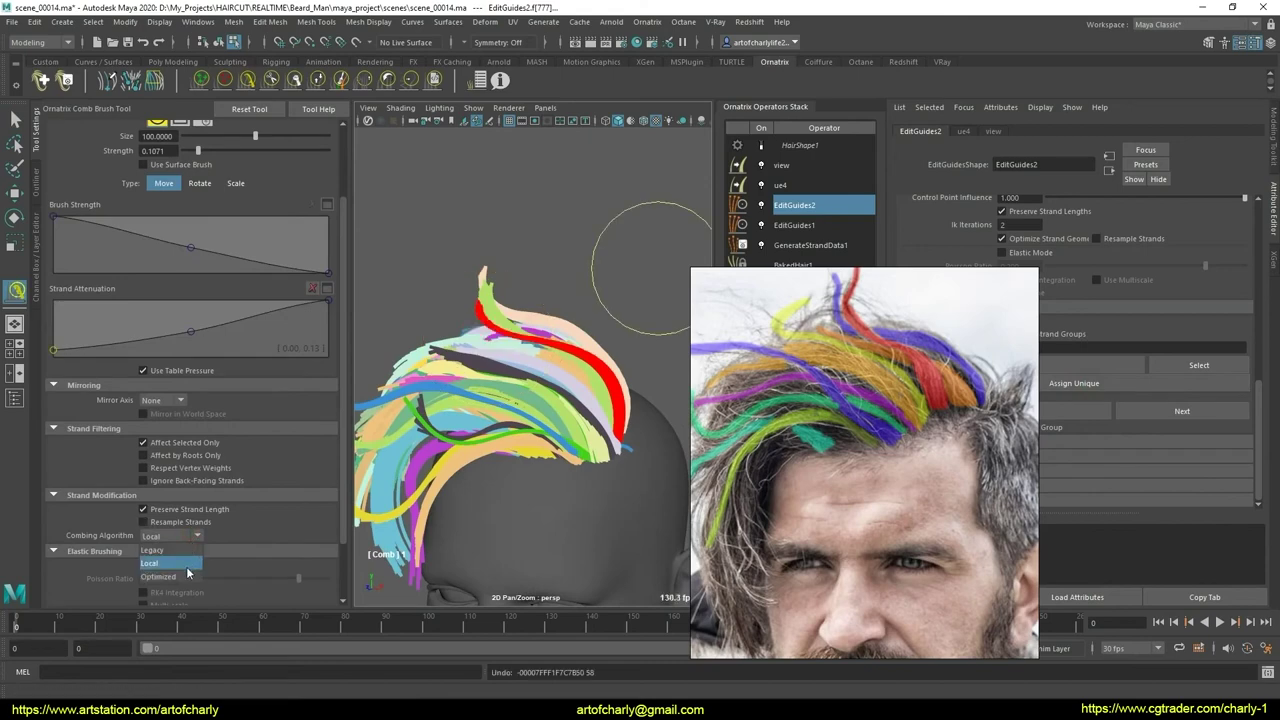
mouse_move(533, 380)
left_mouse_down("alt")
mouse_move(492, 343)
mouse_move(477, 360)
mouse_move(505, 430)
mouse_move(460, 520)
mouse_move(511, 458)
mouse_move(505, 430)
mouse_move(563, 435)
mouse_move(203, 563)
left_mouse_up("alt")
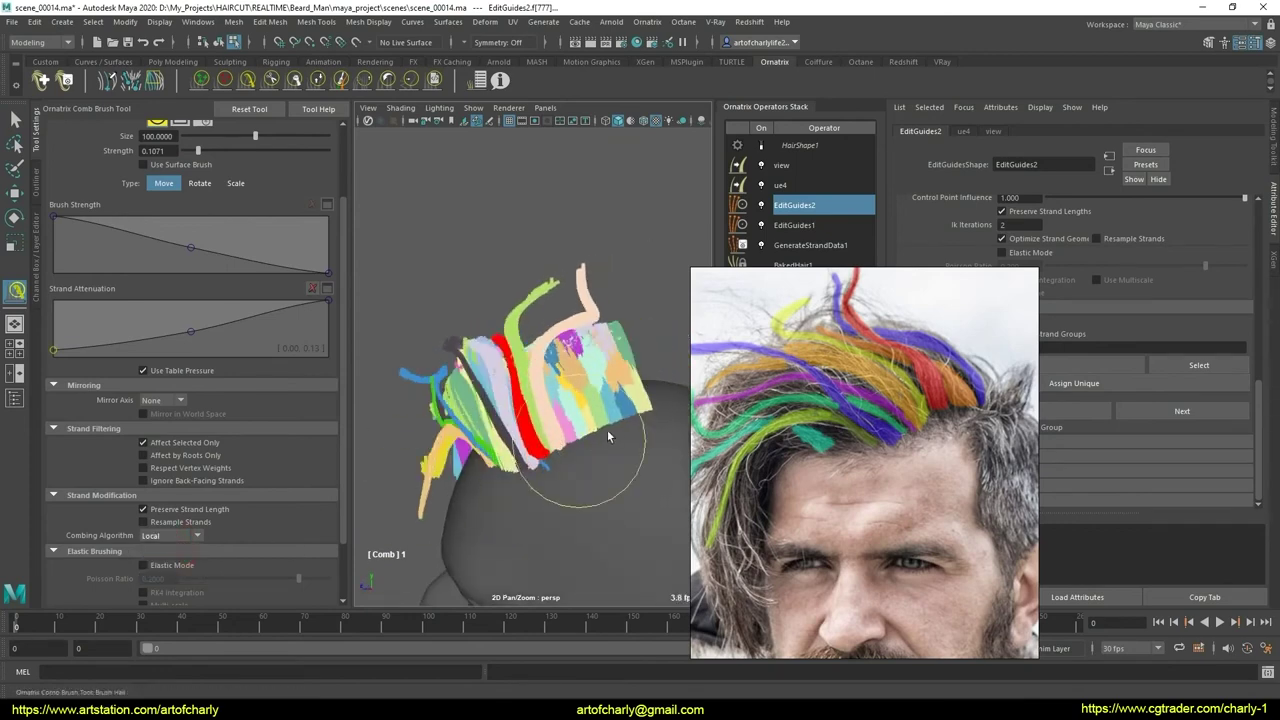
mouse_move(607, 435)
left_mouse_down("alt")
mouse_move(519, 400)
mouse_move(530, 415)
left_mouse_up("alt")
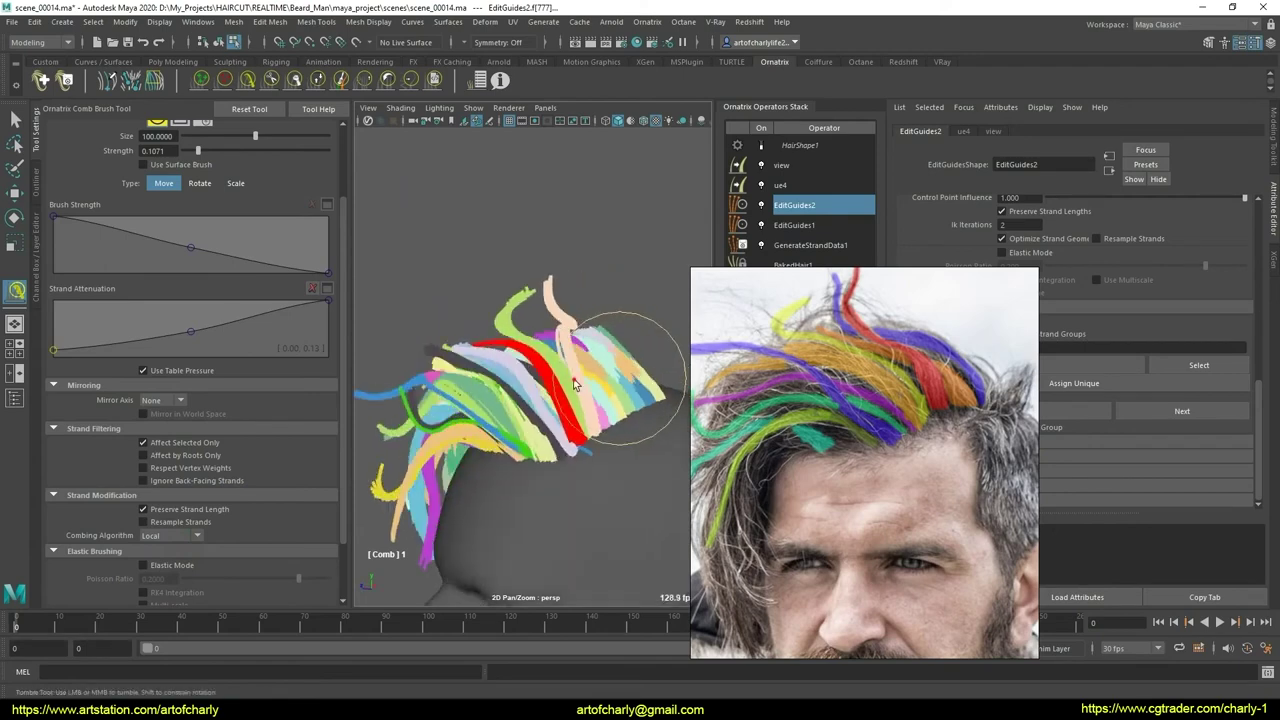
middle_click_drag(530, 415, 520, 428, "alt")
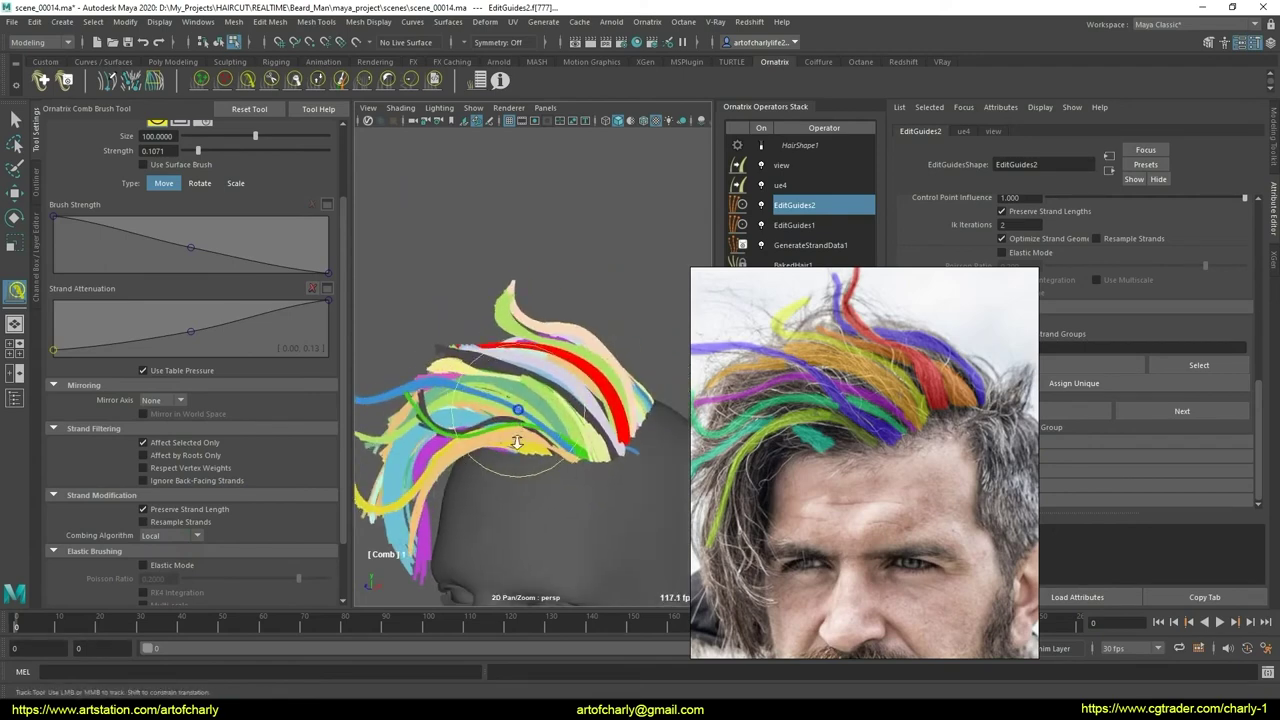
left_click_drag(517, 443, 481, 413, "alt")
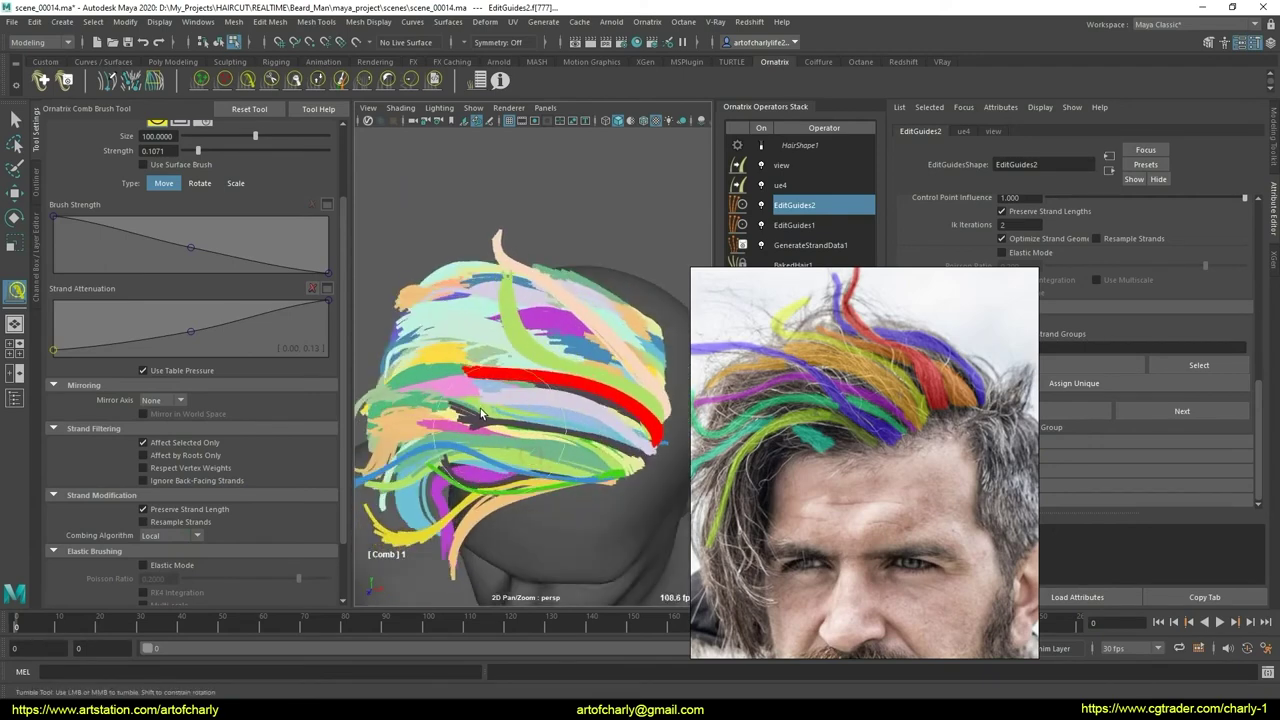
left_click_drag(469, 396, 439, 256, "alt")
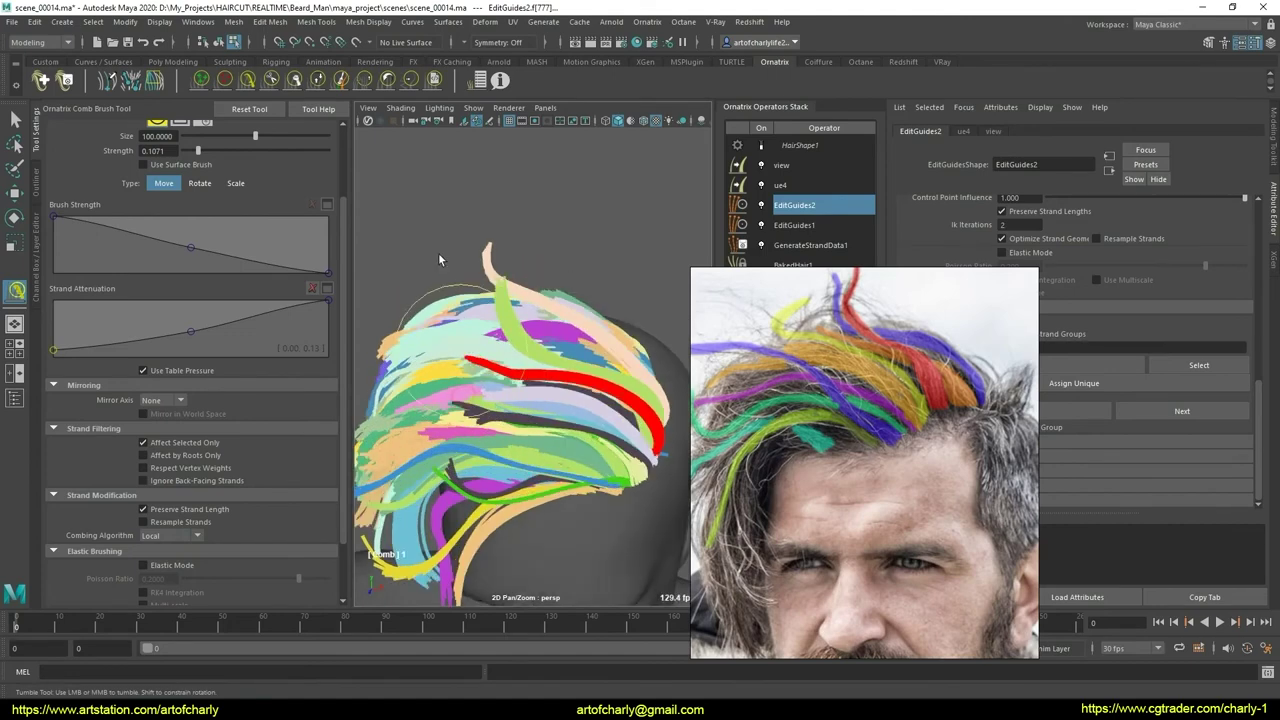
left_click(340, 83)
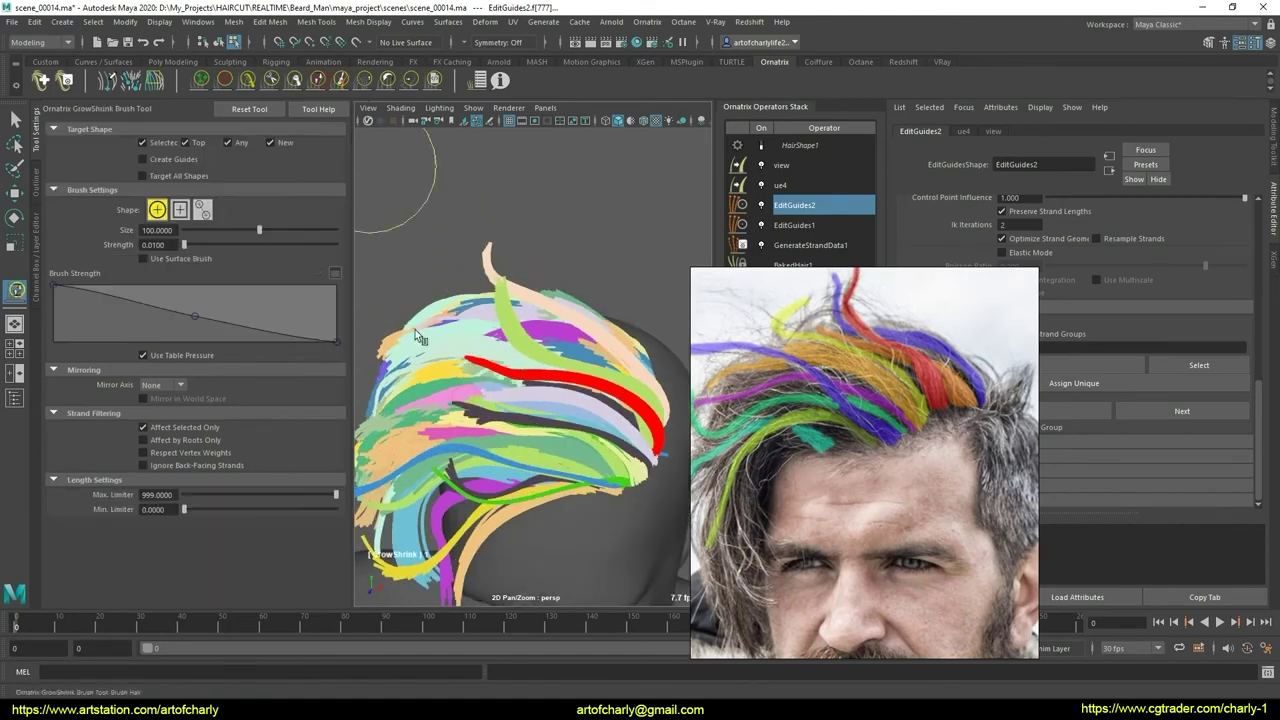
- Work the quiff with the DemoClump user brush while orbiting around the head, then return to Select Tool
left_click(261, 88)
mouse_move(378, 297)
left_mouse_down("alt")
mouse_move(463, 401)
mouse_move(456, 334)
mouse_move(474, 397)
mouse_move(486, 288)
mouse_move(511, 281)
mouse_move(586, 394)
mouse_move(516, 276)
mouse_move(585, 310)
mouse_move(598, 336)
mouse_move(600, 225)
mouse_move(638, 241)
mouse_move(598, 261)
mouse_move(537, 229)
left_mouse_up("alt")
left_click(434, 80)
mouse_move(551, 379)
left_mouse_down("alt")
mouse_move(571, 214)
mouse_move(529, 286)
left_mouse_up("alt")
right_click_drag(529, 286, 577, 352, "alt")
mouse_move(577, 352)
left_mouse_down("alt")
mouse_move(528, 400)
mouse_move(543, 400)
mouse_move(471, 357)
left_mouse_up("alt")
middle_click_drag(471, 357, 520, 370, "alt")
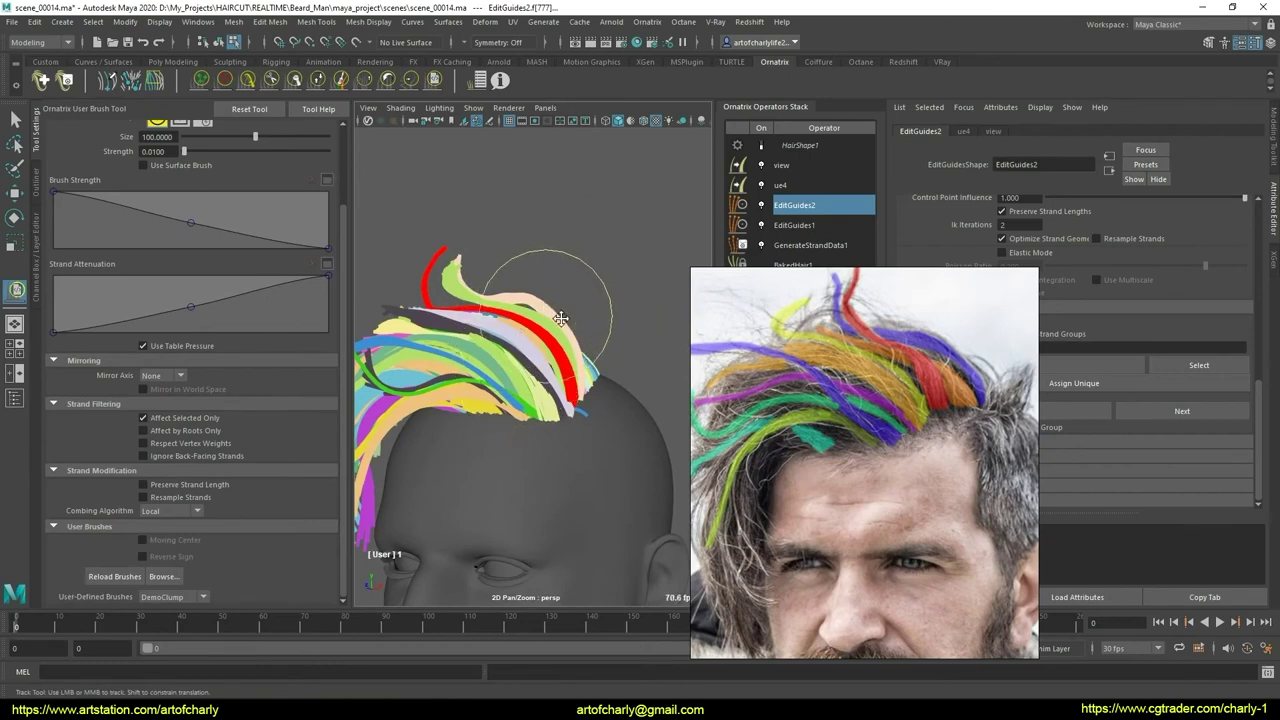
mouse_move(561, 318)
left_mouse_down("alt")
mouse_move(545, 353)
mouse_move(515, 368)
left_mouse_up("alt")
right_click_drag(515, 368, 506, 376, "alt")
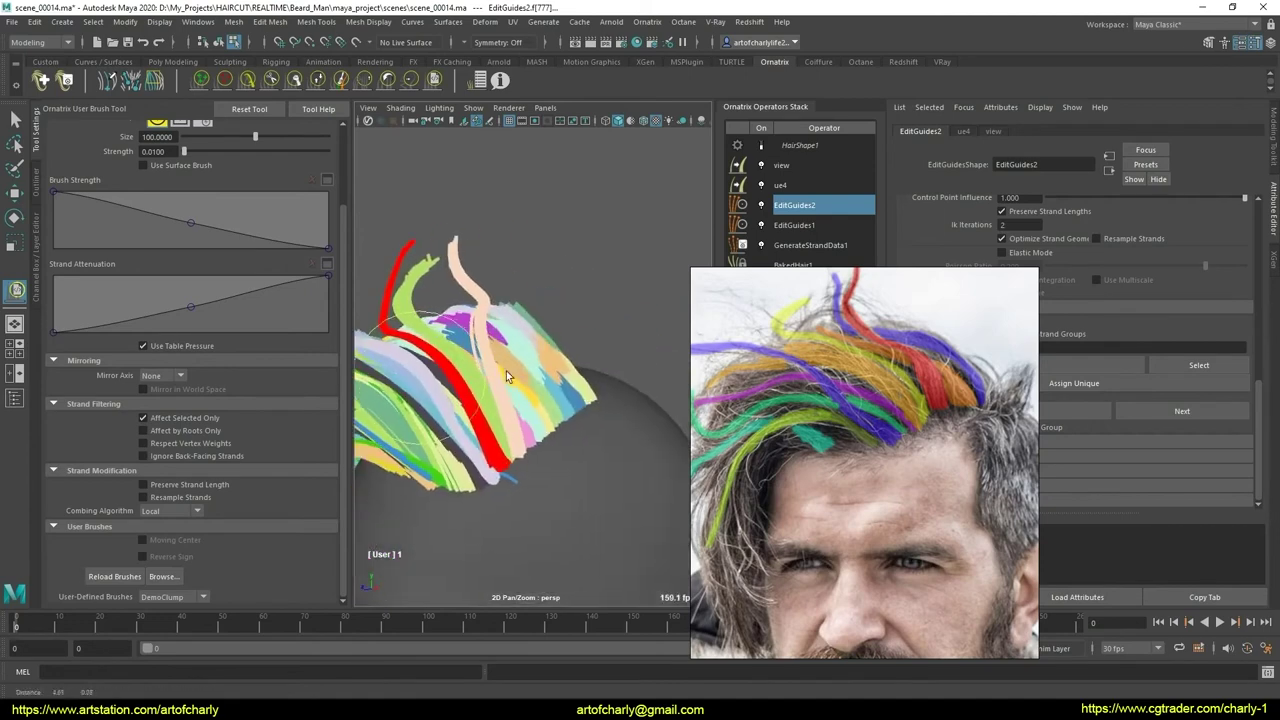
left_click_drag(506, 376, 600, 310, "alt")
key("q")
- Select EditGuides2 in the Operators Stack to preview the blonde hair, orbiting to view the face
left_click(794, 205)
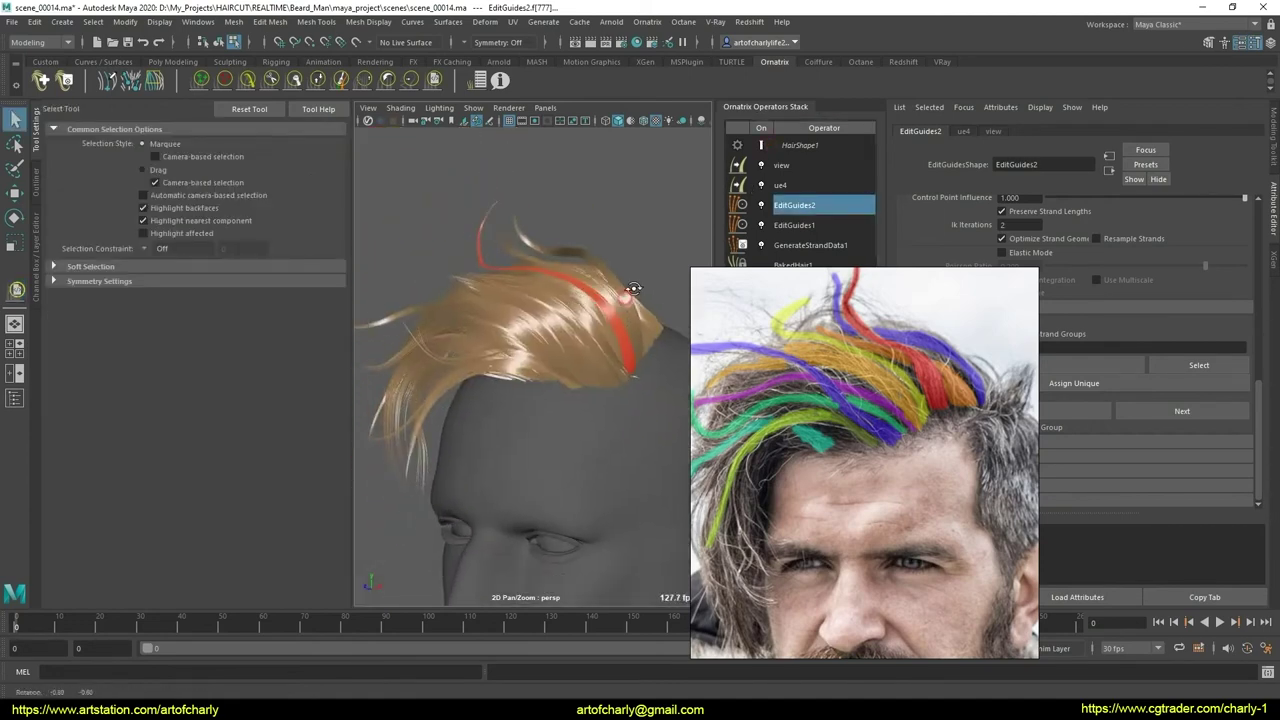
left_click_drag(560, 380, 587, 359, "alt")
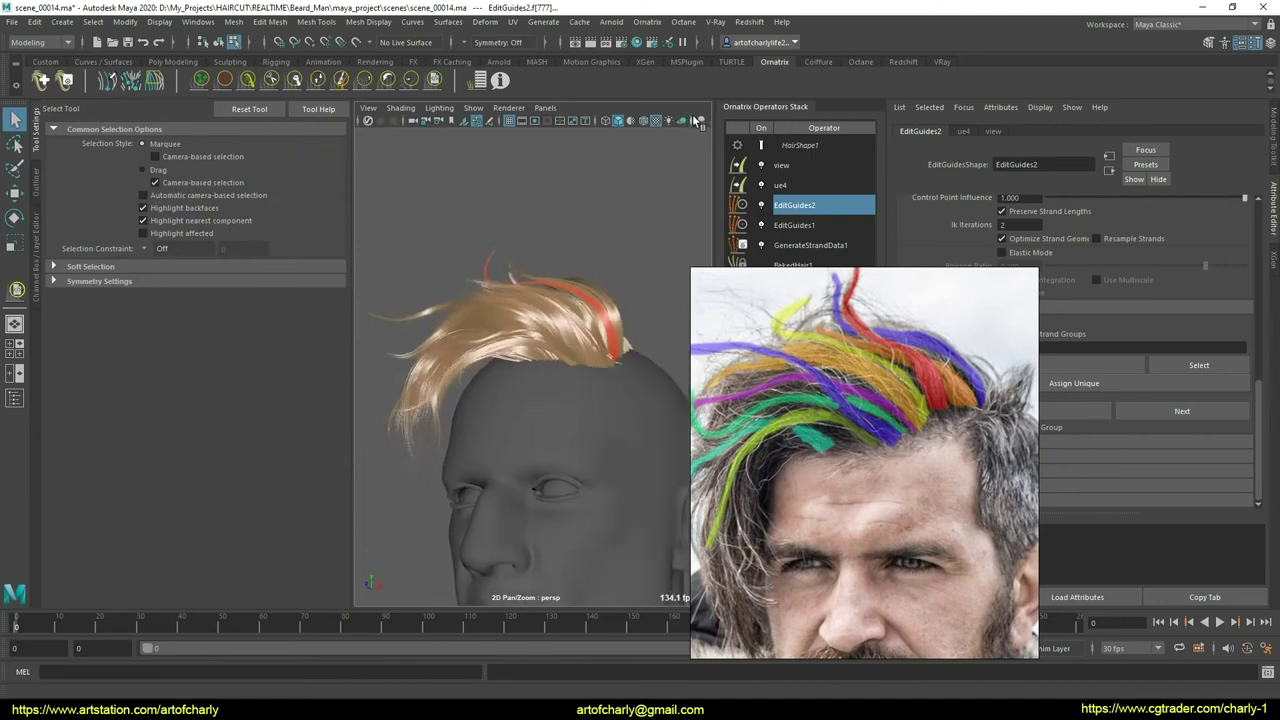
mouse_move(652, 430)
left_mouse_down("alt")
mouse_move(628, 365)
mouse_move(634, 380)
mouse_move(603, 388)
mouse_move(614, 400)
mouse_move(600, 343)
left_mouse_up("alt")
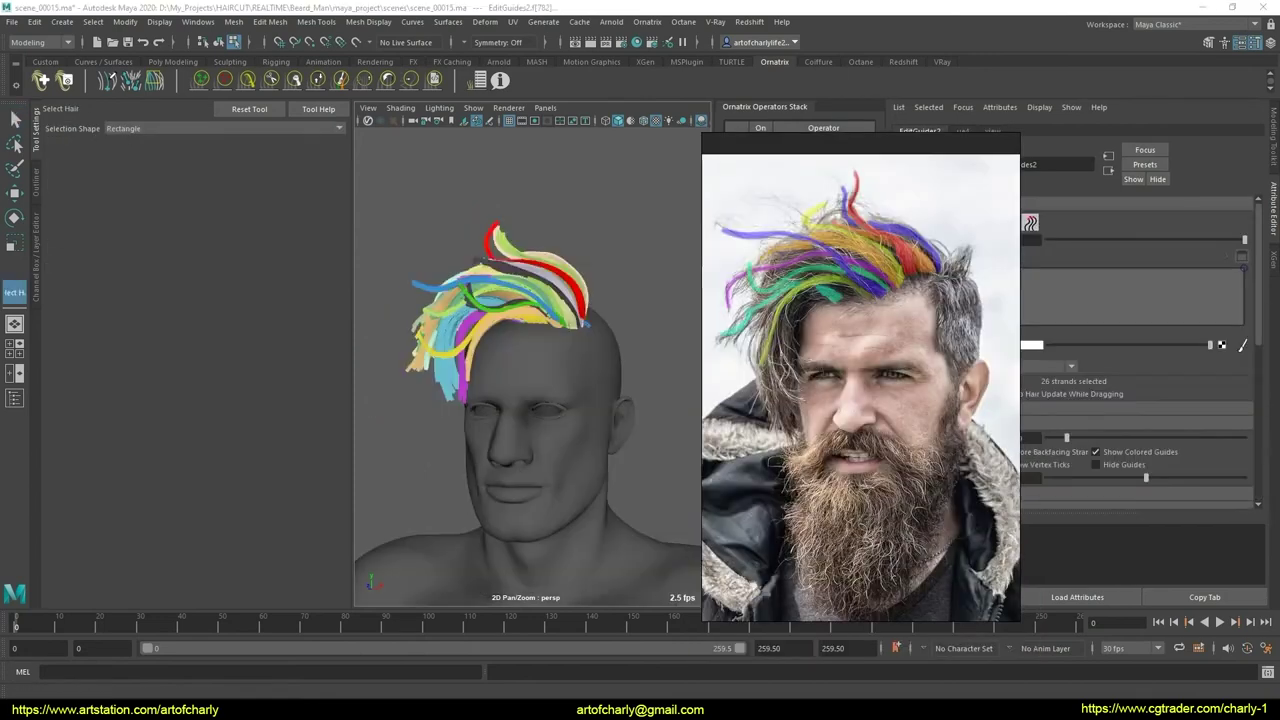
left_click_drag(564, 410, 607, 408, "alt")
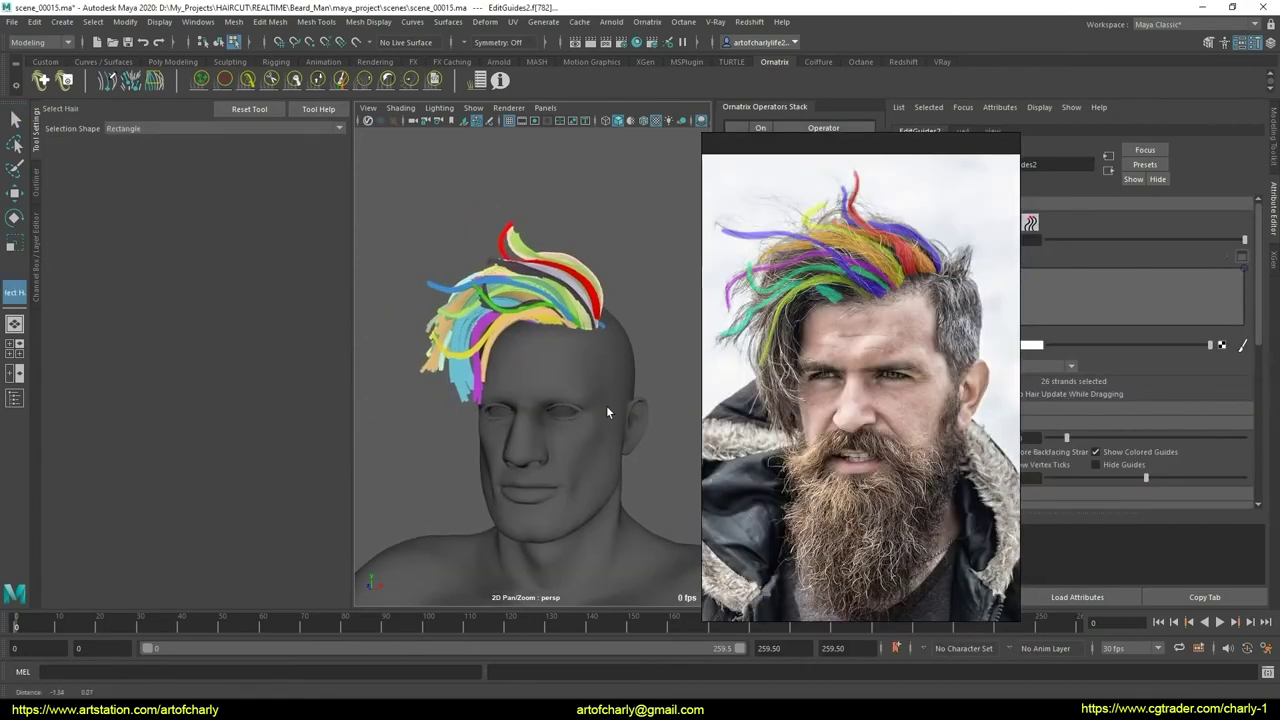
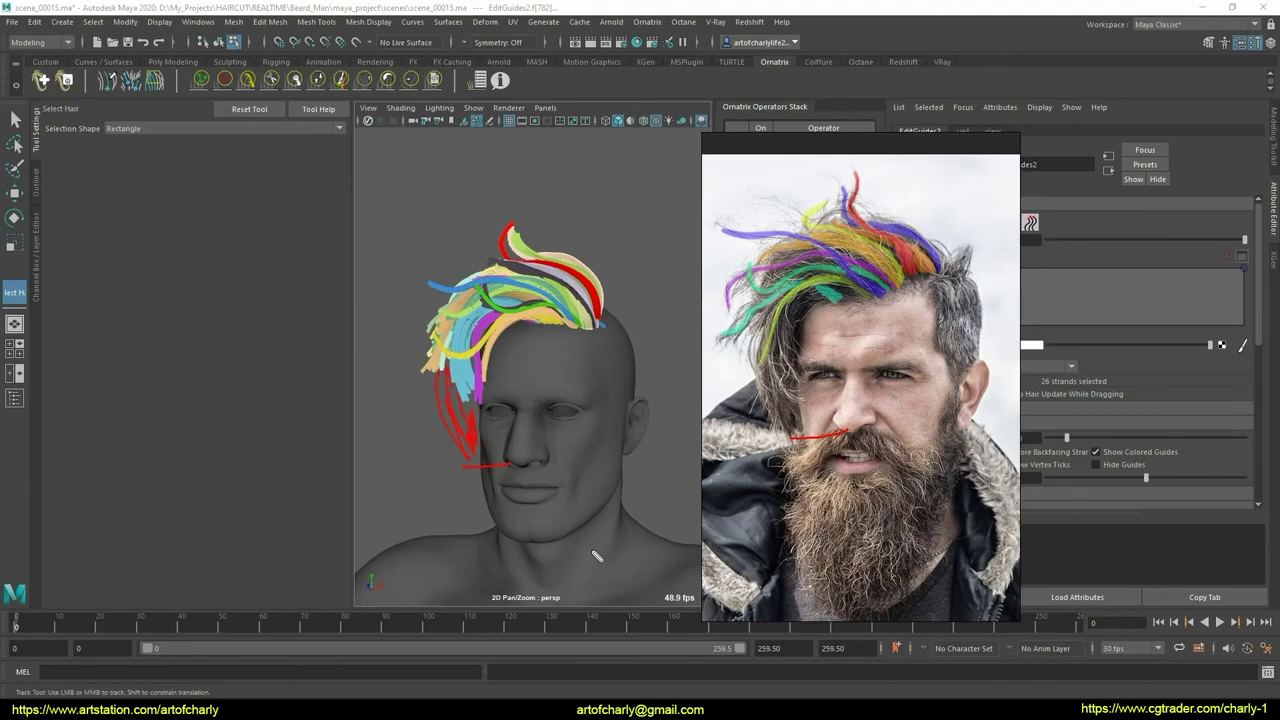
- Move the reference photo to the left and box-select more front fringe guides
key("ctrl+z")
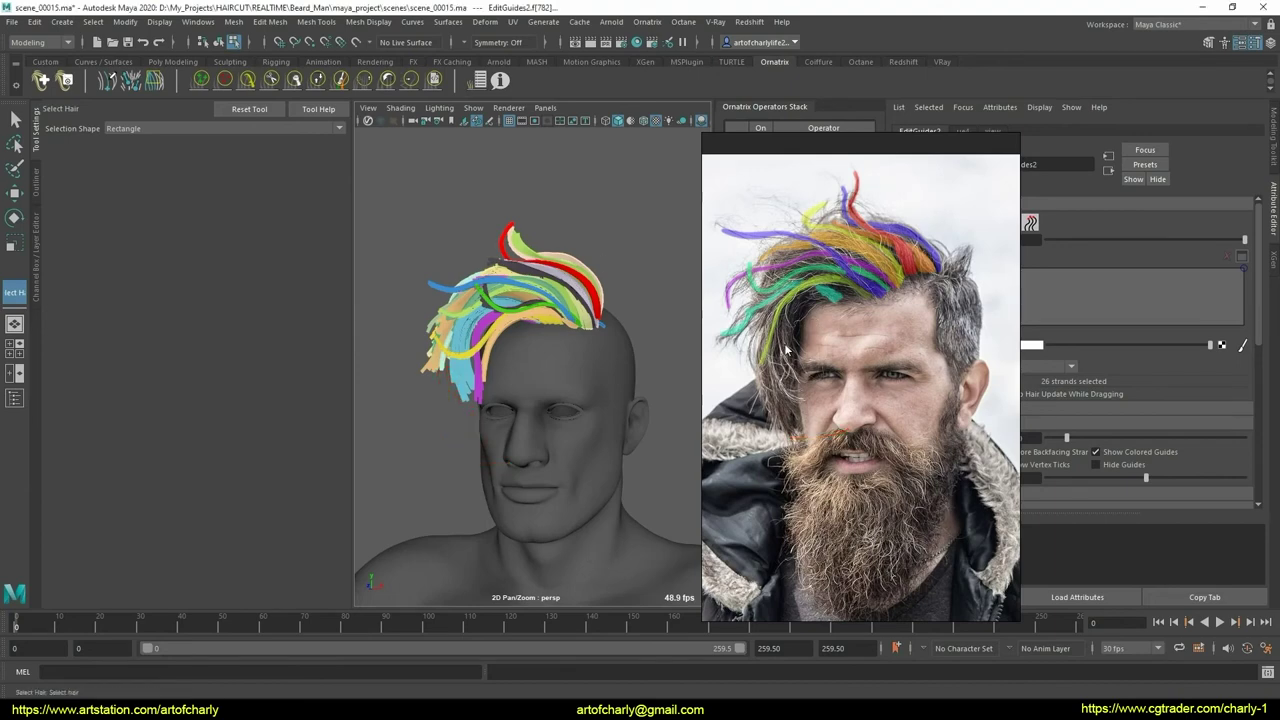
left_click_drag(752, 330, 167, 302)
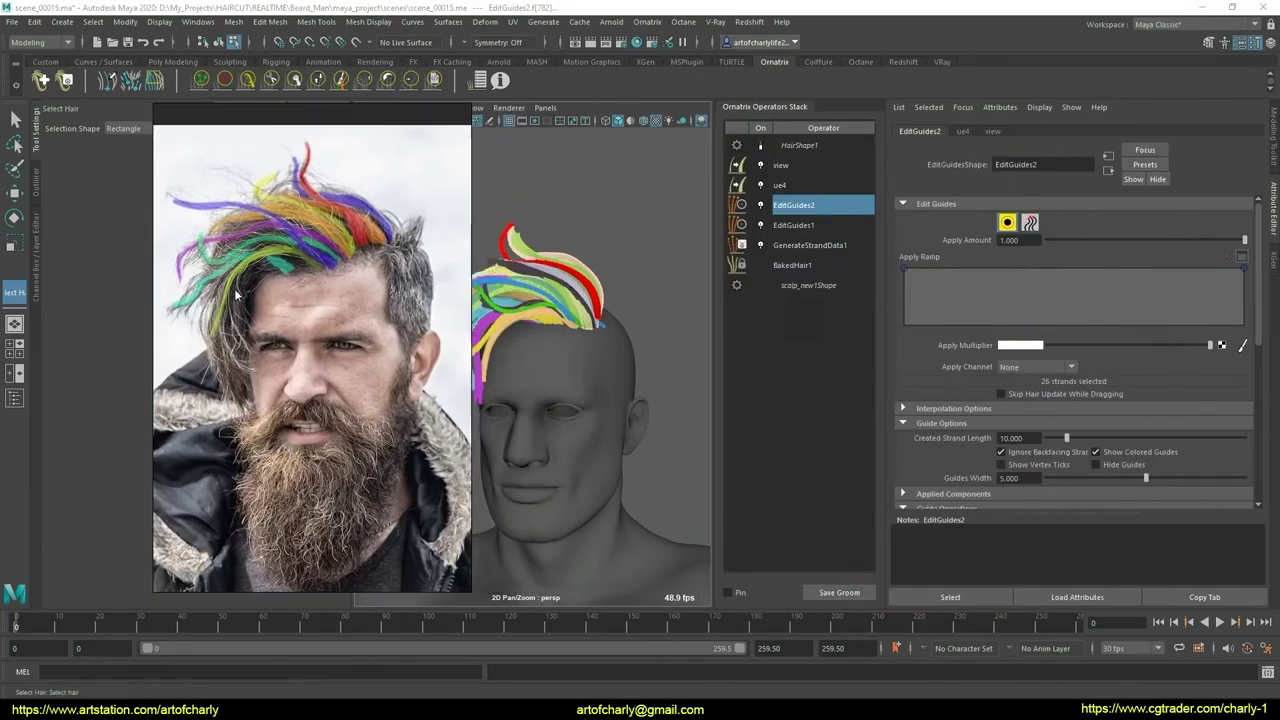
left_click_drag(506, 370, 556, 353, "alt")
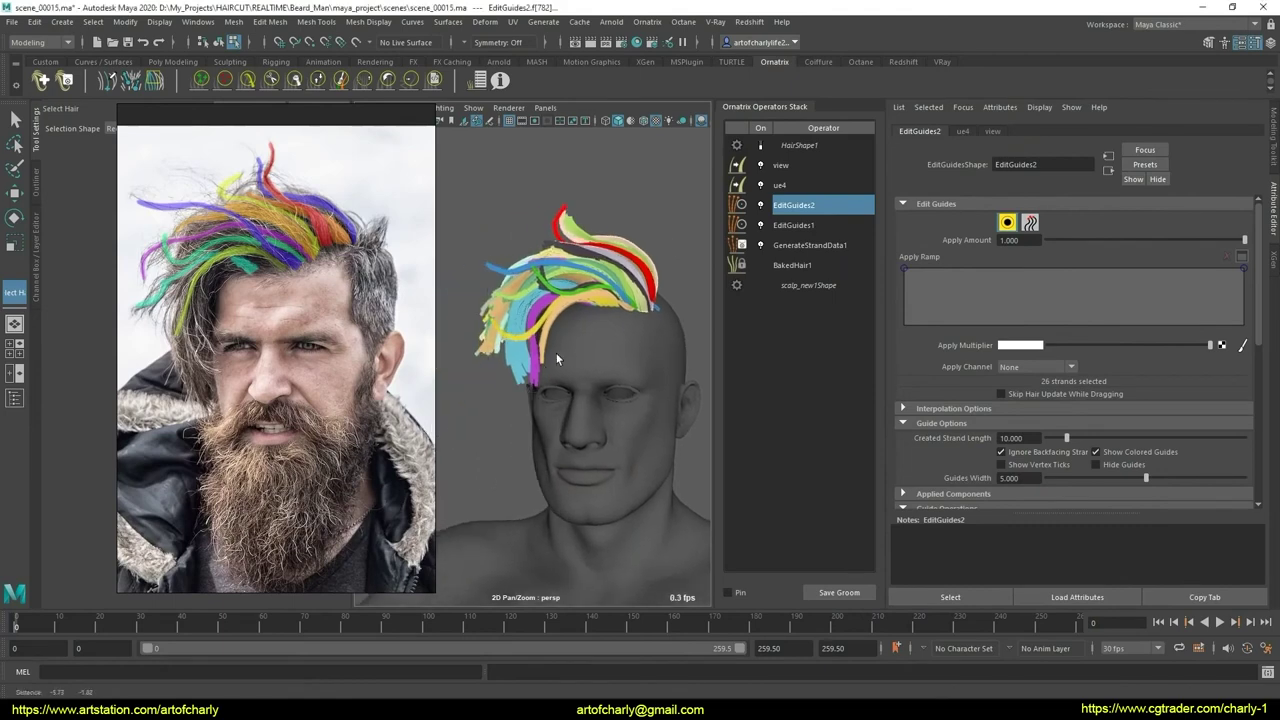
scroll(520, 360, "up", 3)
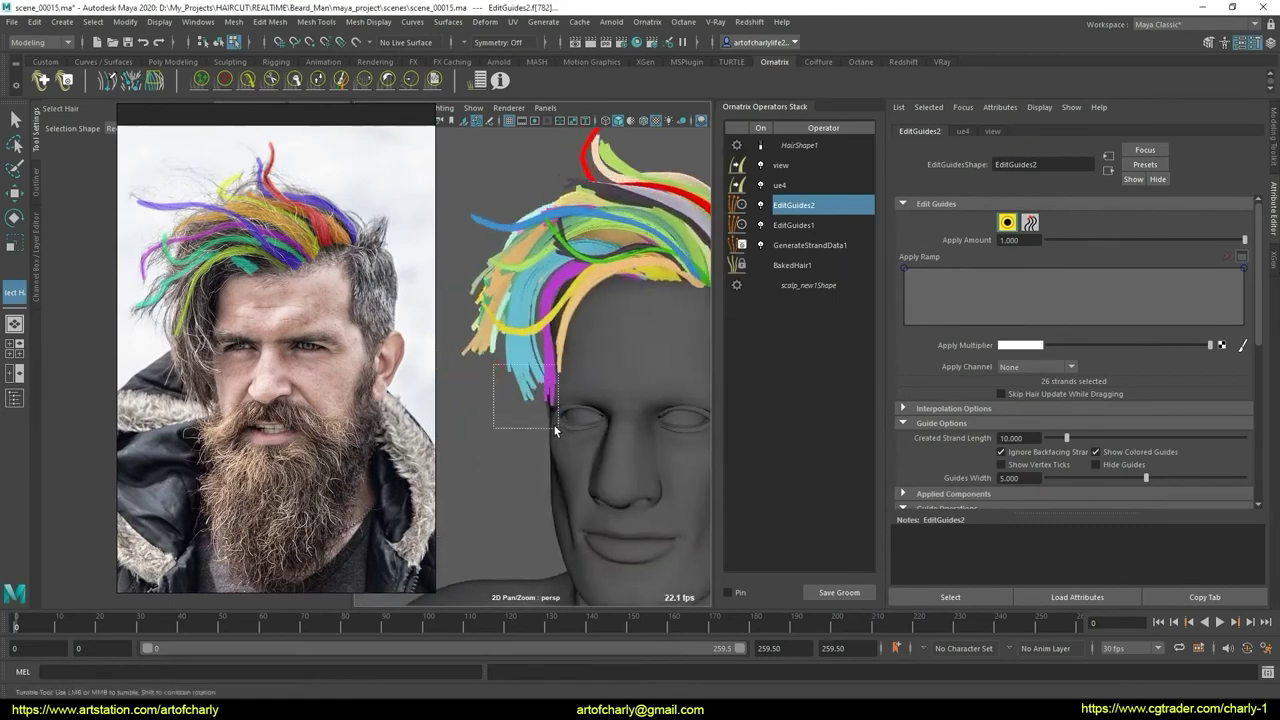
mouse_move(553, 424)
left_mouse_down()
mouse_move(596, 384)
mouse_move(560, 380)
left_mouse_up()
- Add the guide strands around the ear to the selection
left_click_drag(265, 361, 885, 379)
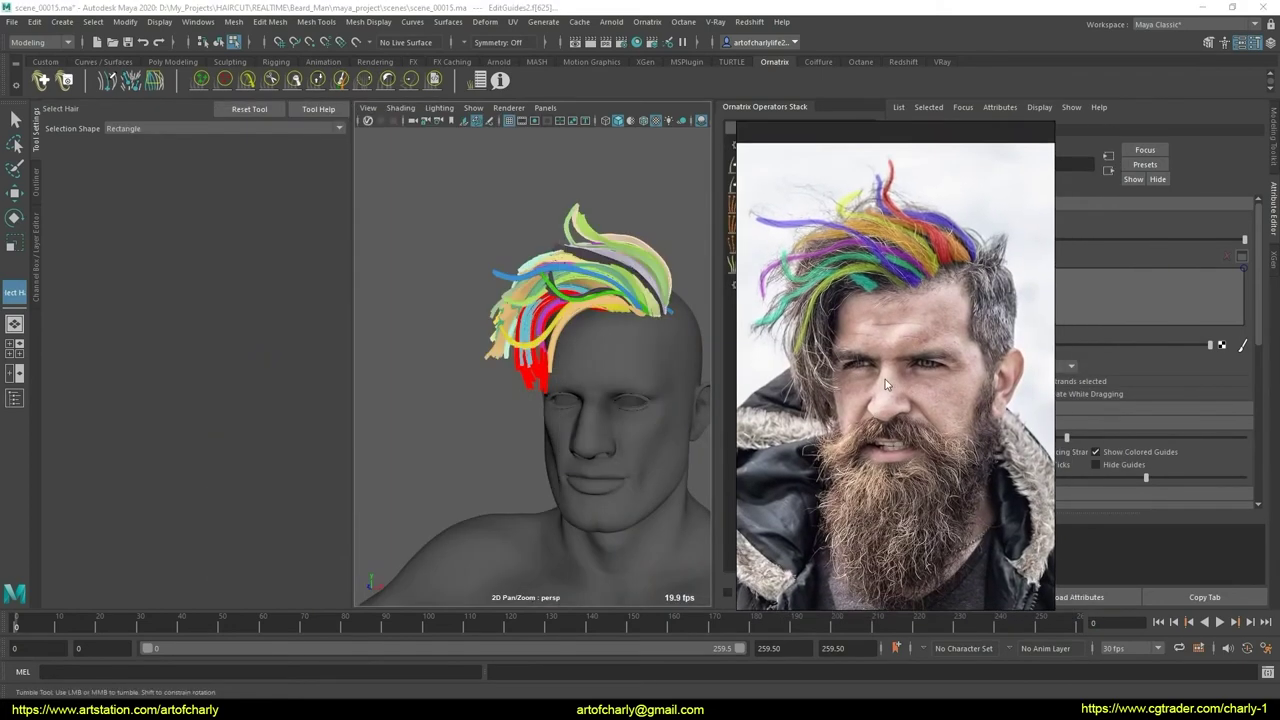
mouse_move(520, 410)
left_mouse_down("alt")
mouse_move(659, 420)
mouse_move(476, 441)
left_mouse_up("alt")
middle_click_drag(476, 441, 408, 413, "alt")
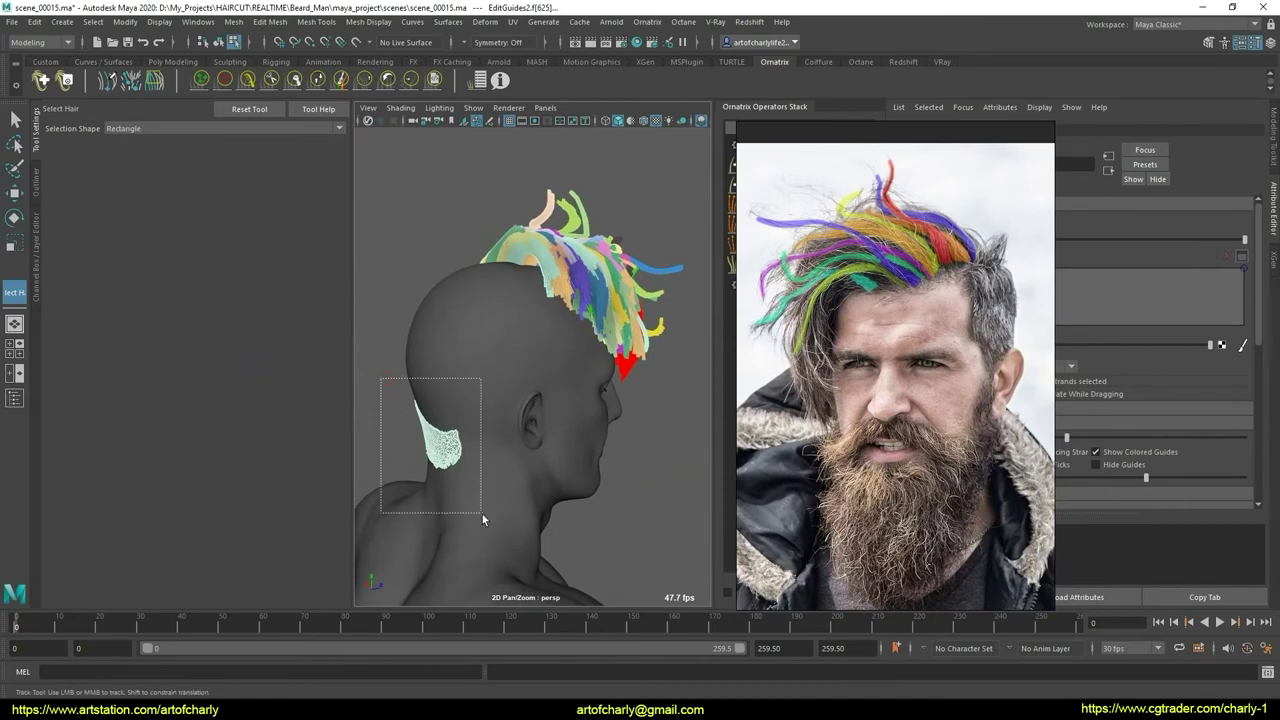
left_click_drag(482, 514, 484, 510)
left_click_drag(581, 431, 615, 460, "alt")
- Show the rendered hair through BakedHair1 and inspect it from back, front and side
left_click(760, 146)
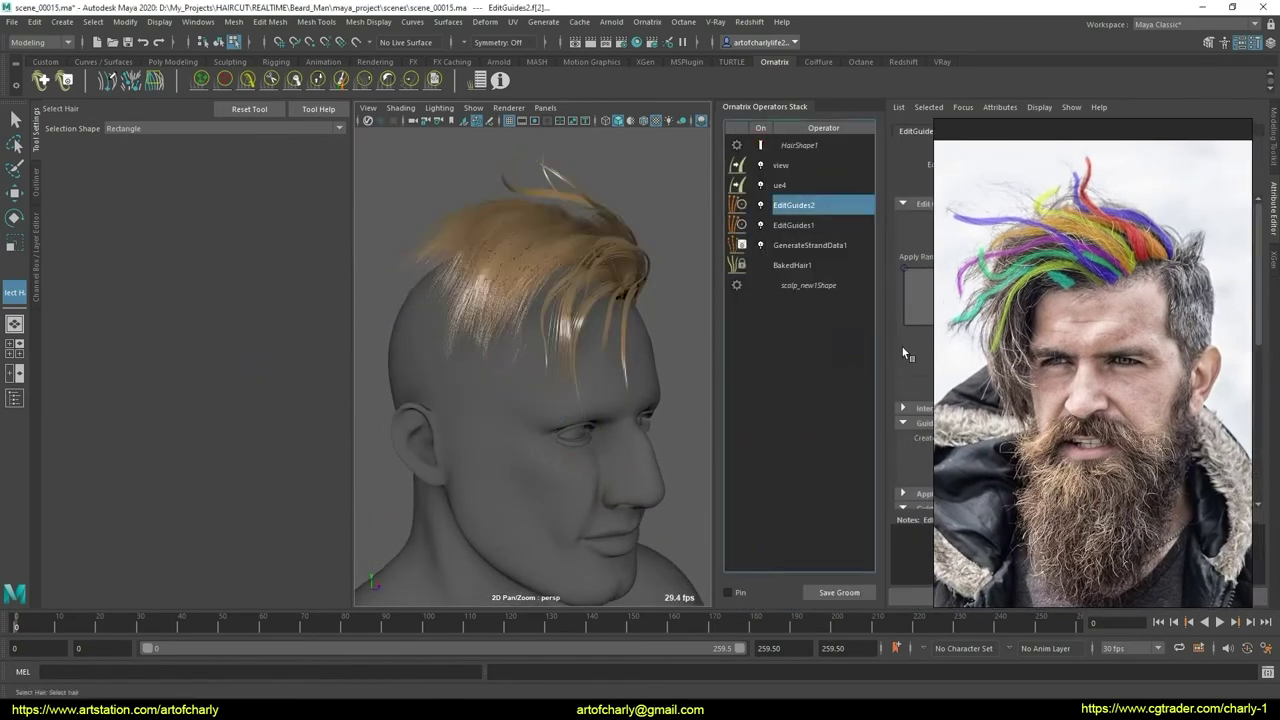
scroll(1042, 389, "down", 5)
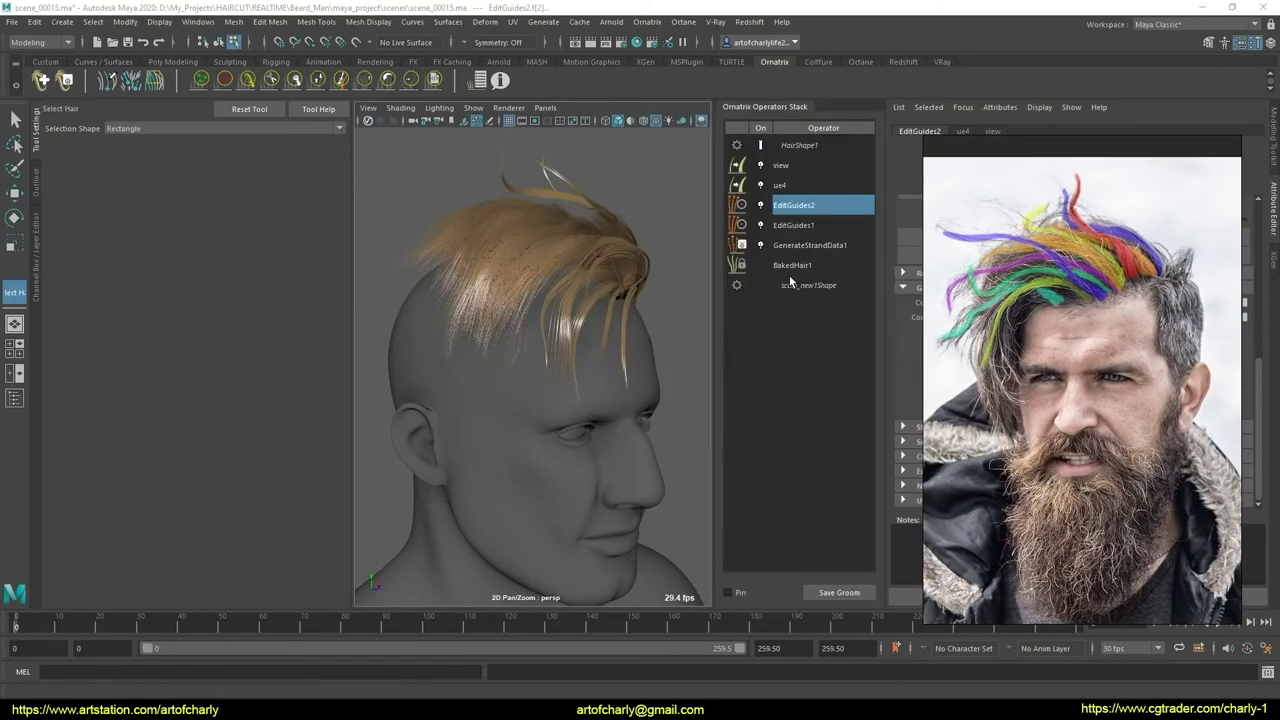
left_click(789, 272)
scroll(1076, 410, "down", 2)
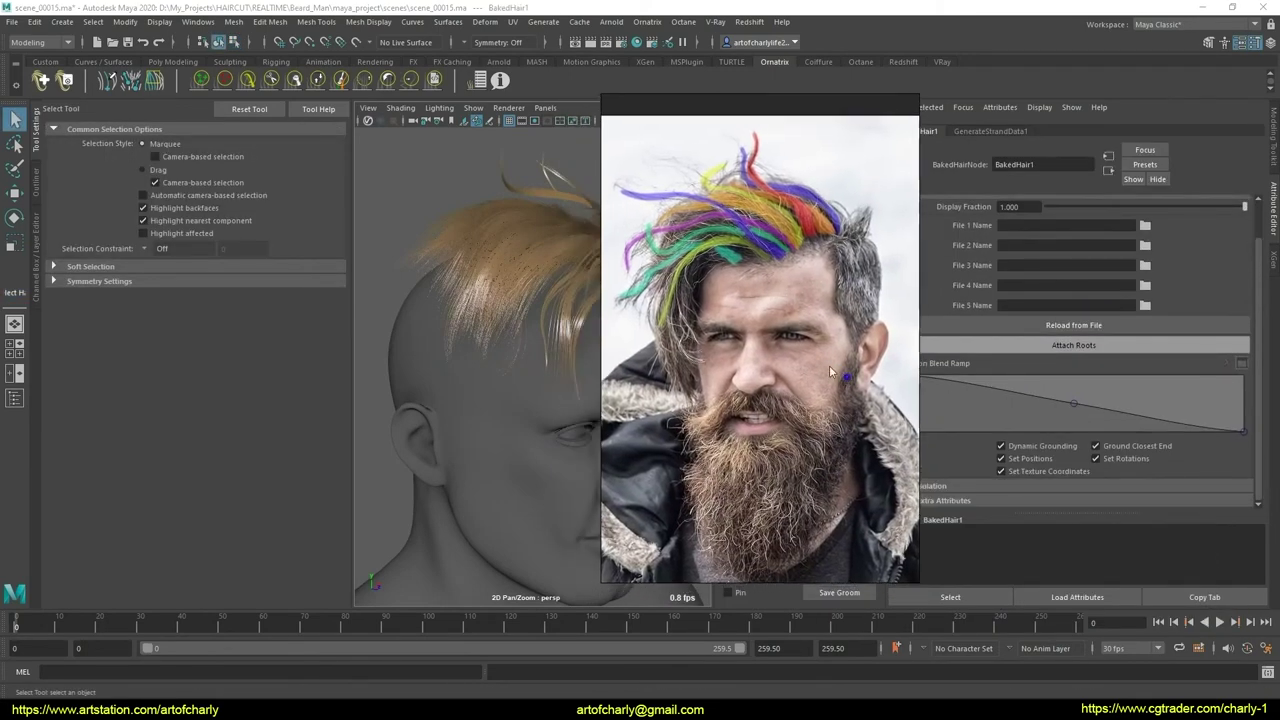
left_click(938, 486)
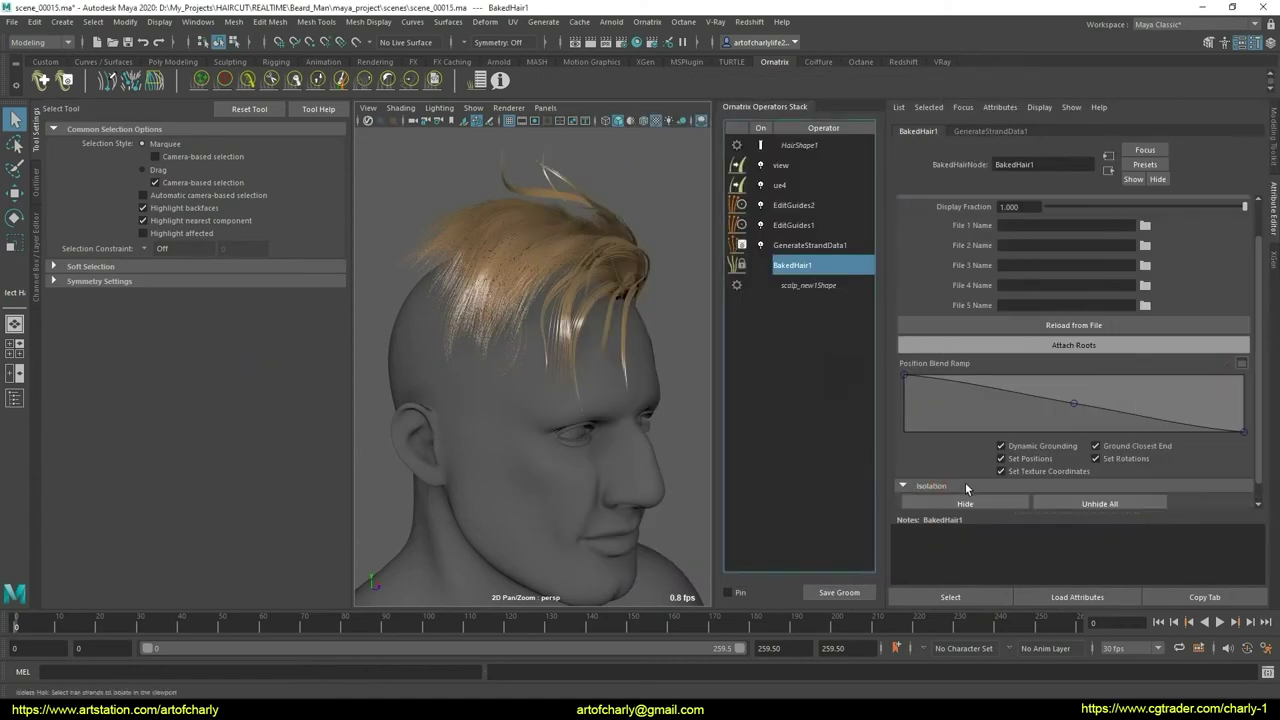
mouse_move(440, 345)
left_mouse_down("alt")
mouse_move(634, 355)
mouse_move(522, 386)
mouse_move(680, 387)
left_mouse_up("alt")
mouse_move(631, 428)
left_mouse_down("alt")
mouse_move(577, 431)
mouse_move(694, 400)
mouse_move(536, 448)
left_mouse_up("alt")
mouse_move(618, 484)
left_mouse_down("alt")
mouse_move(480, 466)
mouse_move(480, 489)
mouse_move(429, 436)
mouse_move(332, 431)
left_mouse_up("alt")
mouse_move(440, 461)
left_mouse_down("alt")
mouse_move(591, 420)
mouse_move(608, 434)
mouse_move(500, 445)
mouse_move(420, 400)
mouse_move(589, 400)
mouse_move(489, 411)
mouse_move(507, 403)
left_mouse_up("alt")
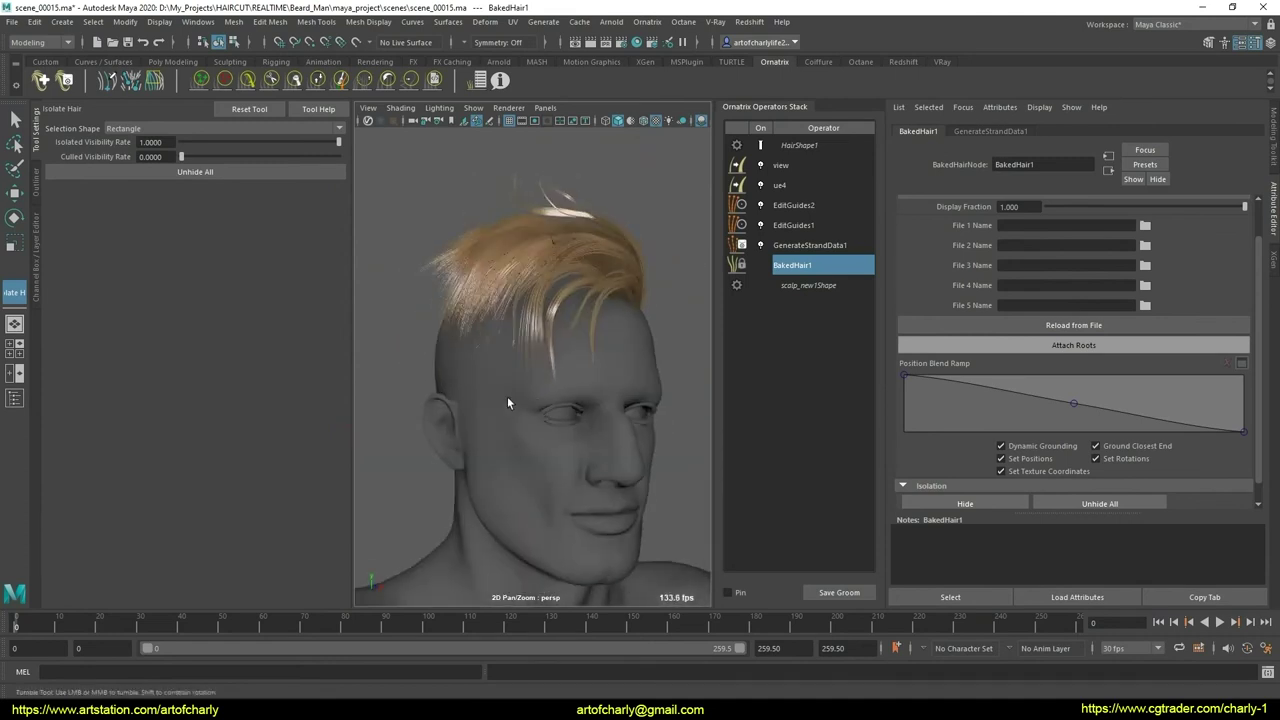
- Hide the rendered hair and return to the EditGuides2 operator's guides
left_click(762, 146)
mouse_move(560, 320)
left_mouse_down("alt")
mouse_move(623, 314)
mouse_move(529, 323)
mouse_move(545, 320)
left_mouse_up("alt")
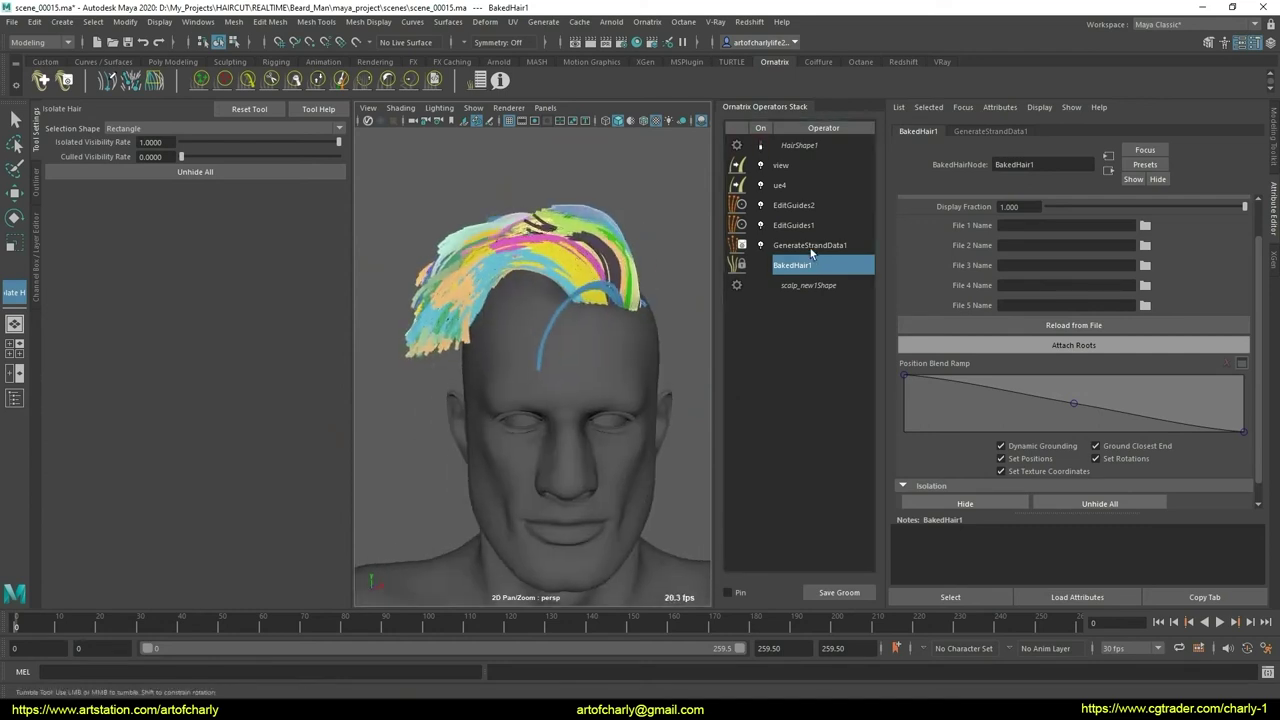
left_click(810, 225)
left_click(800, 205)
mouse_move(620, 292)
left_mouse_down("alt")
mouse_move(700, 285)
mouse_move(588, 288)
left_mouse_up("alt")
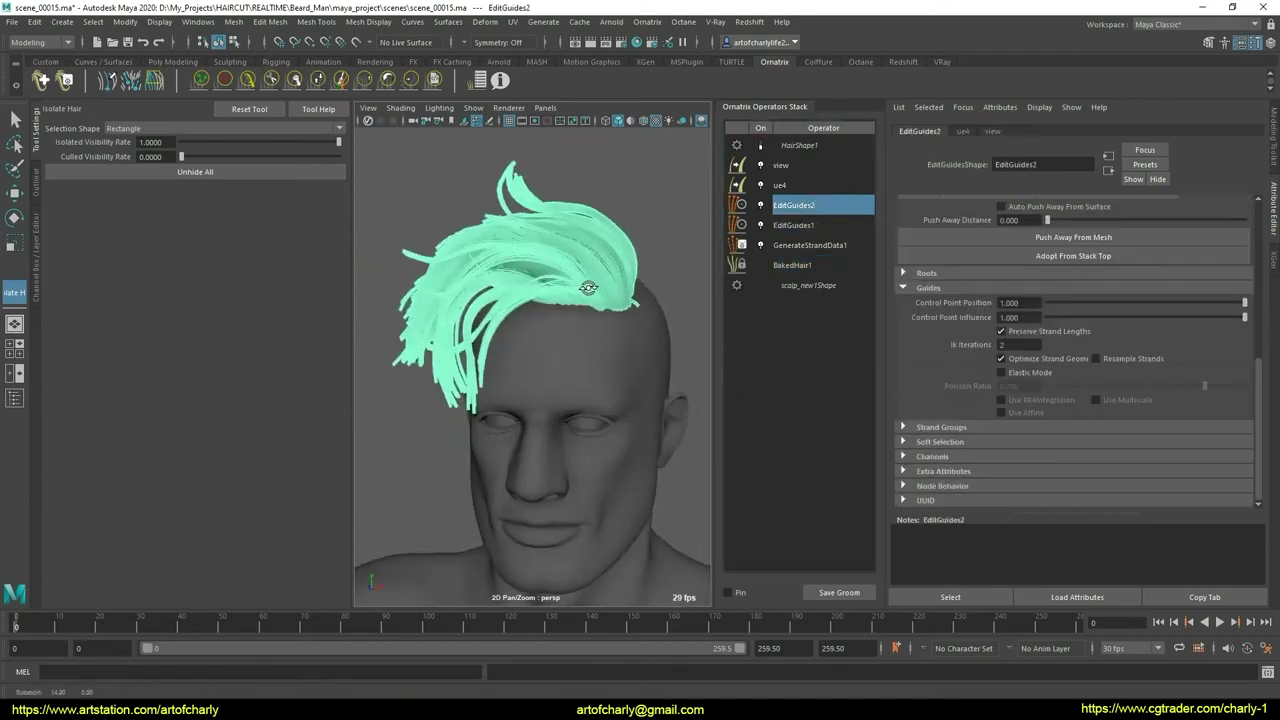
- Add more left fringe strands to the guide selection, bringing it to 57 strands
key("F8")
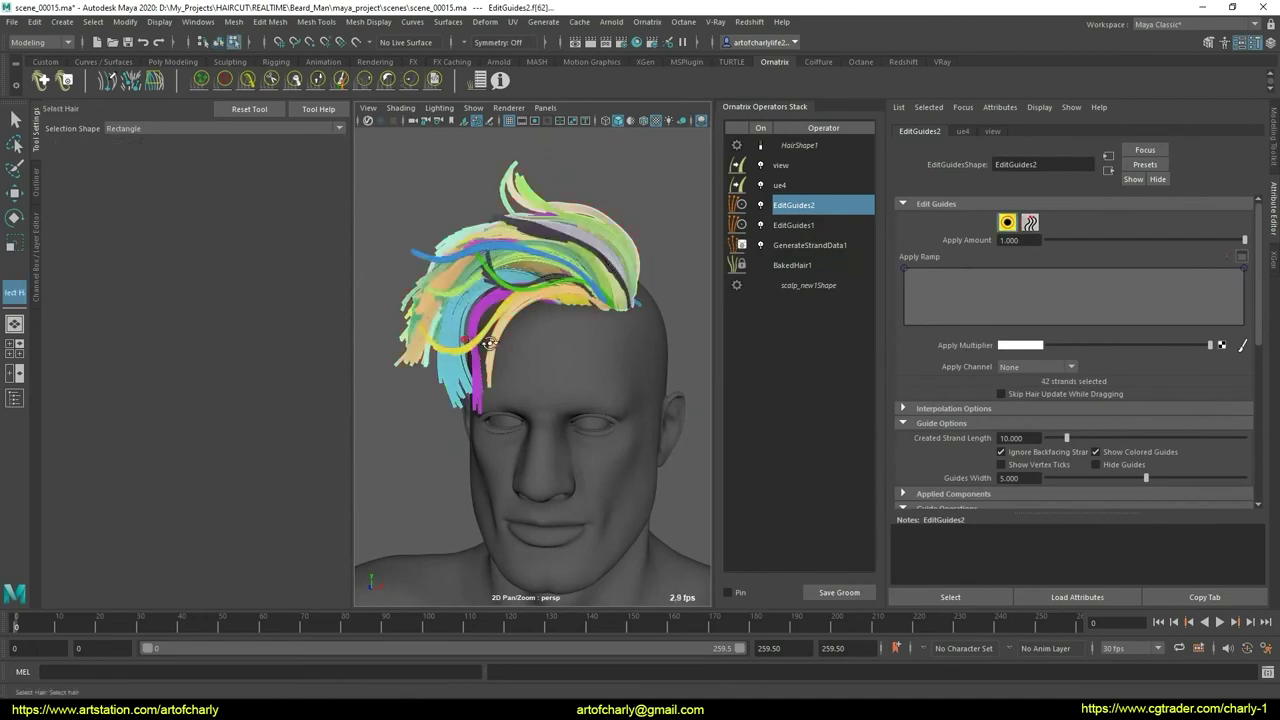
mouse_move(490, 343)
left_mouse_down("alt")
mouse_move(363, 486)
mouse_move(585, 372)
mouse_move(530, 381)
mouse_move(479, 350)
left_mouse_up("alt")
scroll(450, 400, "up", 5)
scroll(585, 372, "down", 3)
scroll(530, 381, "up", 2)
left_click_drag(543, 408, 545, 404)
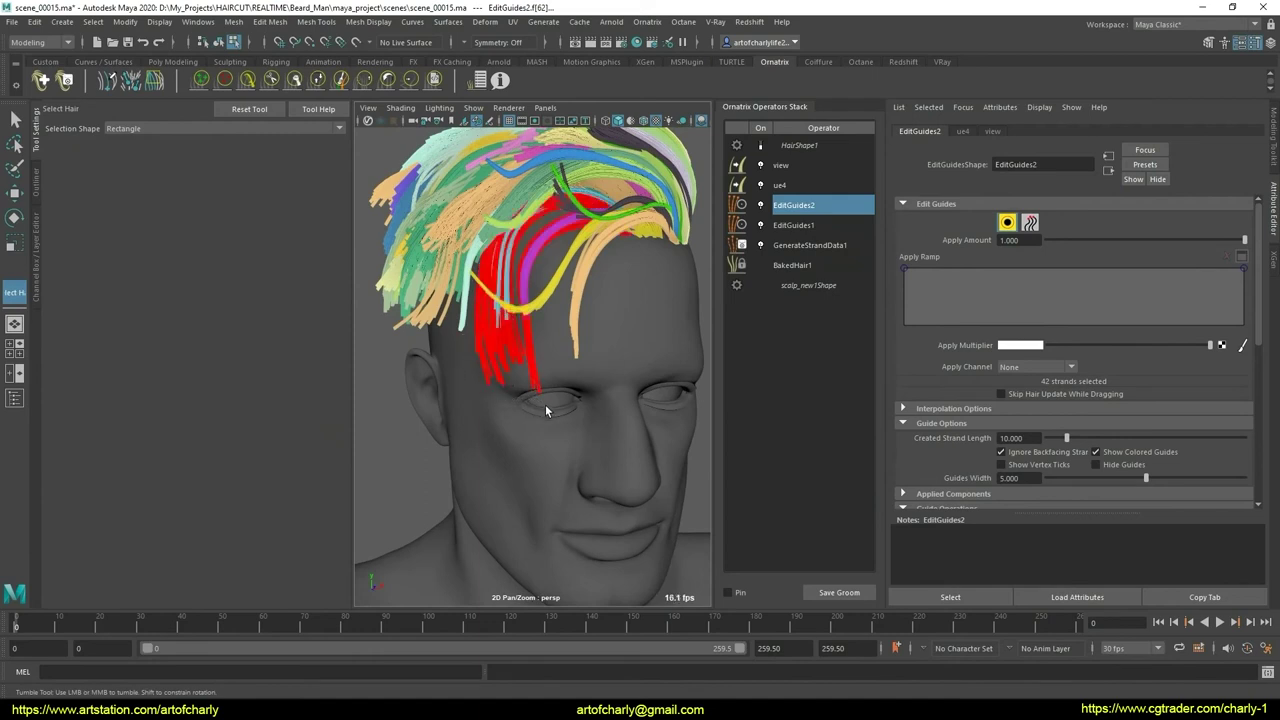
scroll(545, 404, "down", 3)
mouse_move(561, 341)
left_mouse_down("alt")
mouse_move(520, 360)
mouse_move(545, 380)
mouse_move(563, 354)
left_mouse_up("alt")
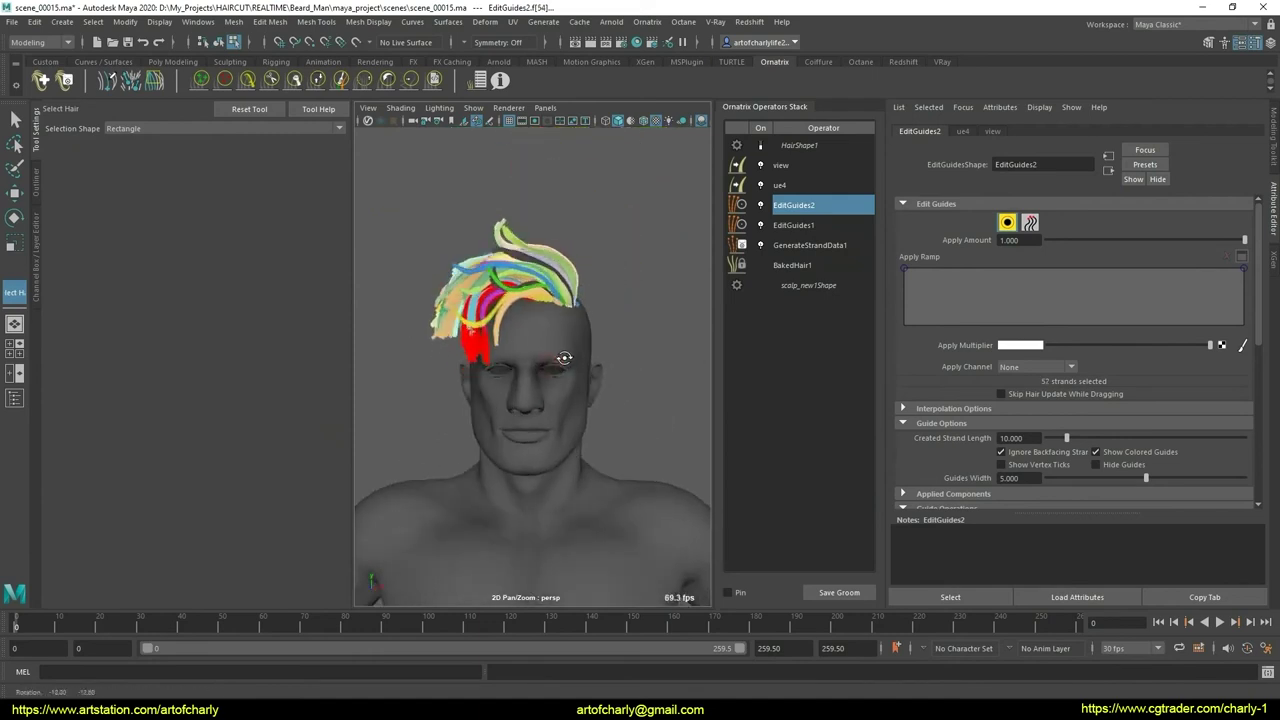
right_click_drag(563, 354, 520, 378, "alt")
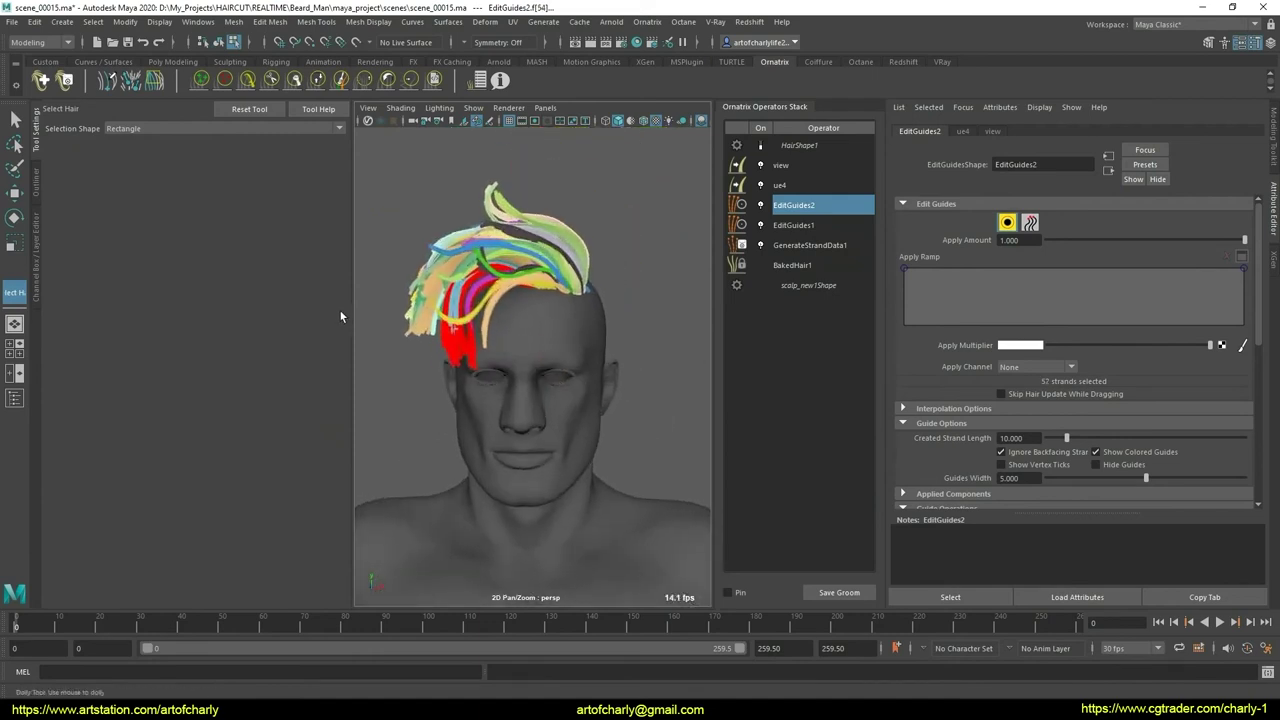
mouse_move(503, 386)
left_mouse_down("alt")
mouse_move(513, 400)
mouse_move(607, 378)
mouse_move(503, 381)
left_mouse_up("alt")
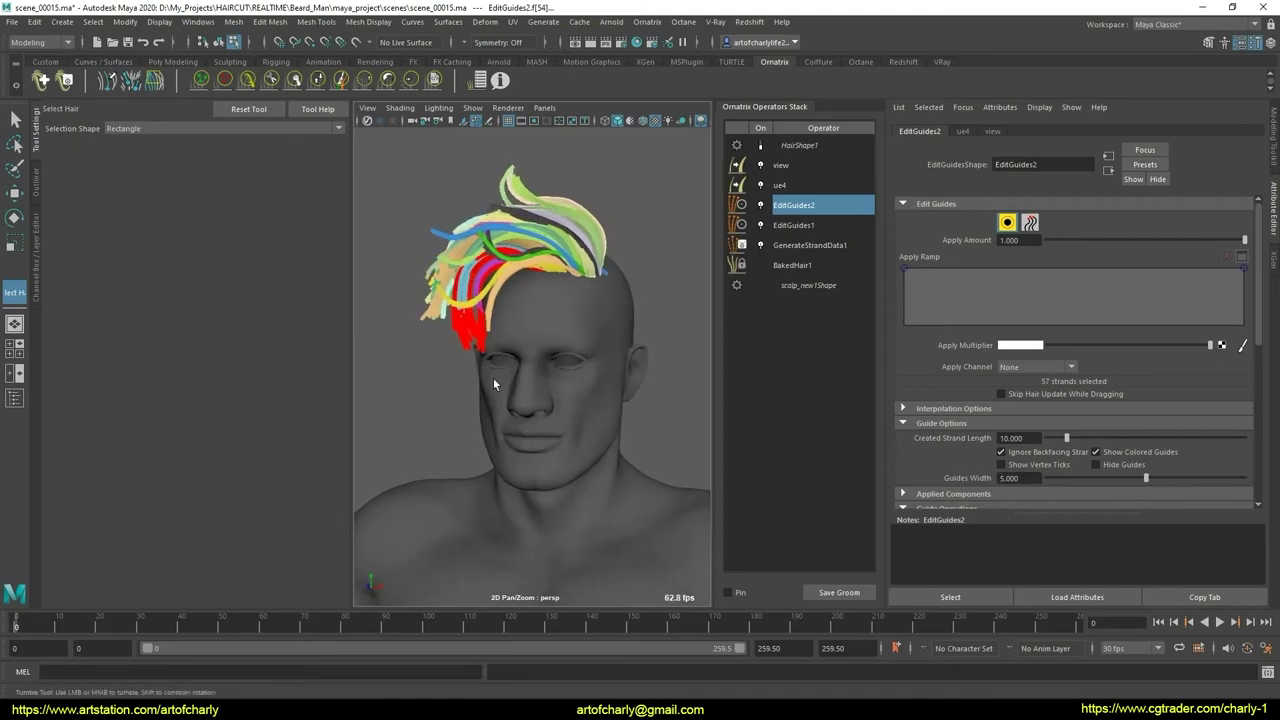
scroll(379, 310, "up", 2)
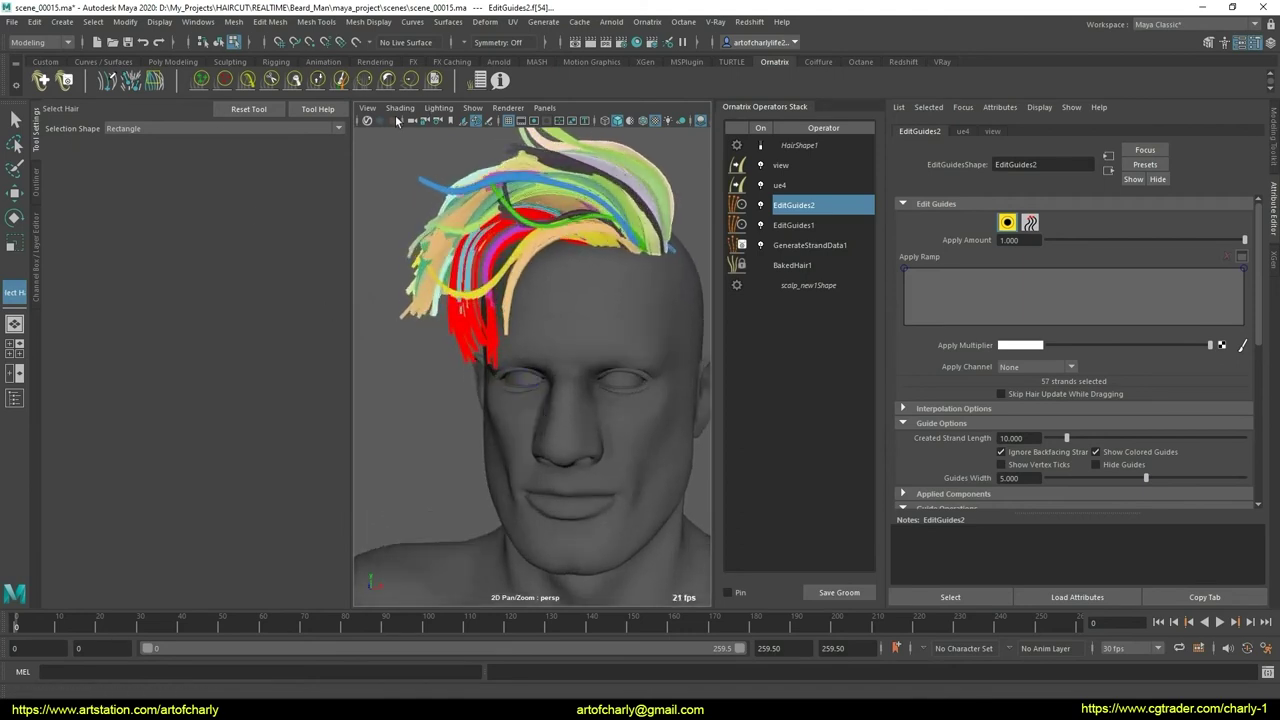
- Lengthen the red fringe strands with the GrowShrink Brush until they hang past the eye
left_click(318, 84)
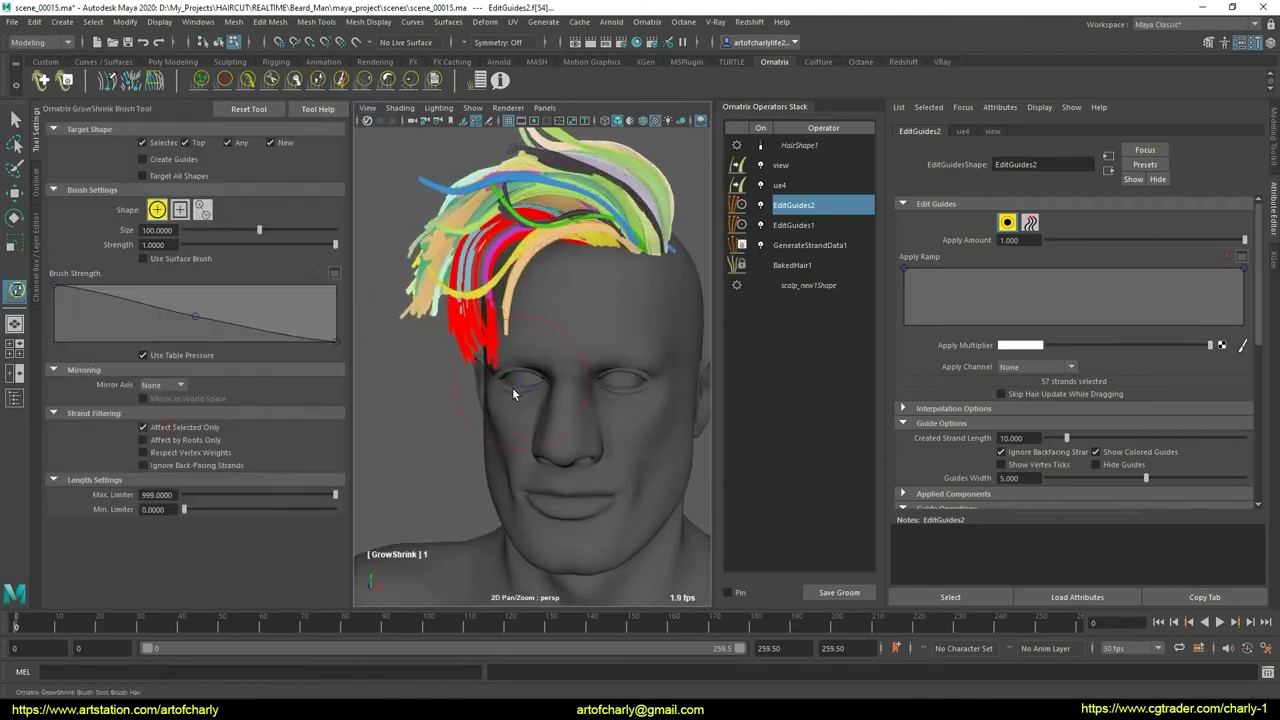
left_click_drag(512, 387, 520, 345, "alt")
scroll(505, 354, "down", 2)
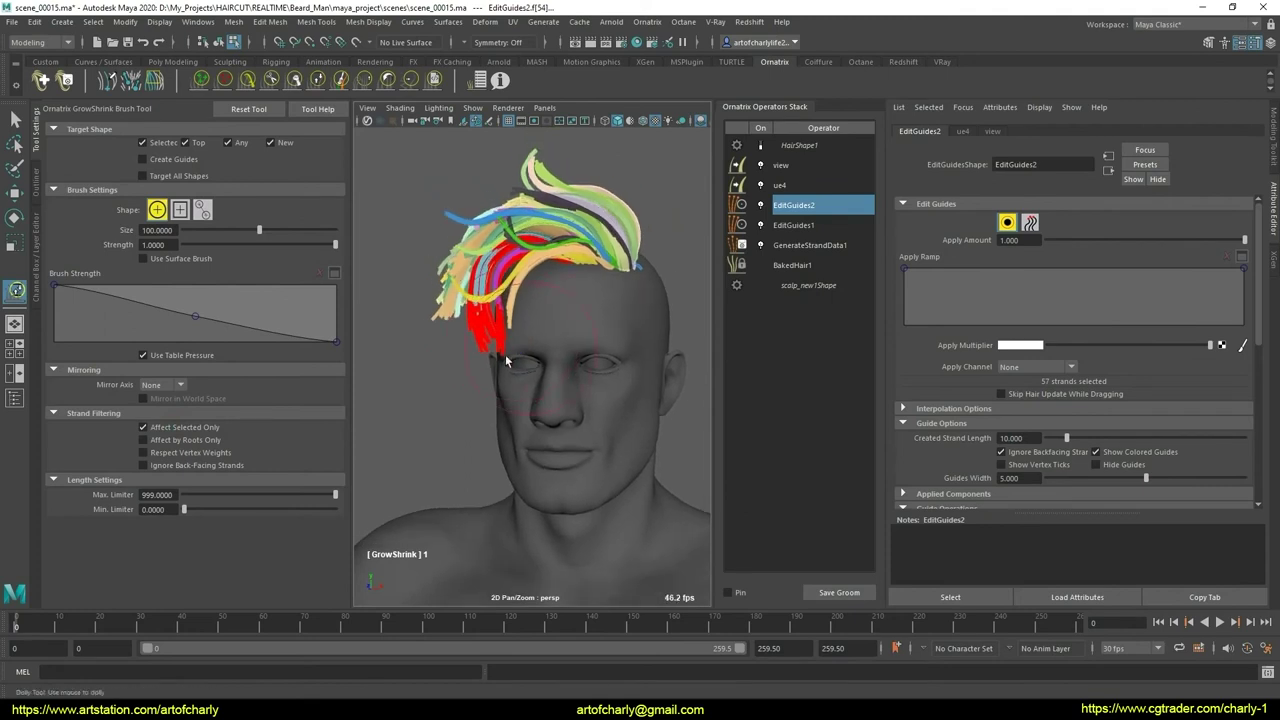
scroll(501, 358, "down", 1)
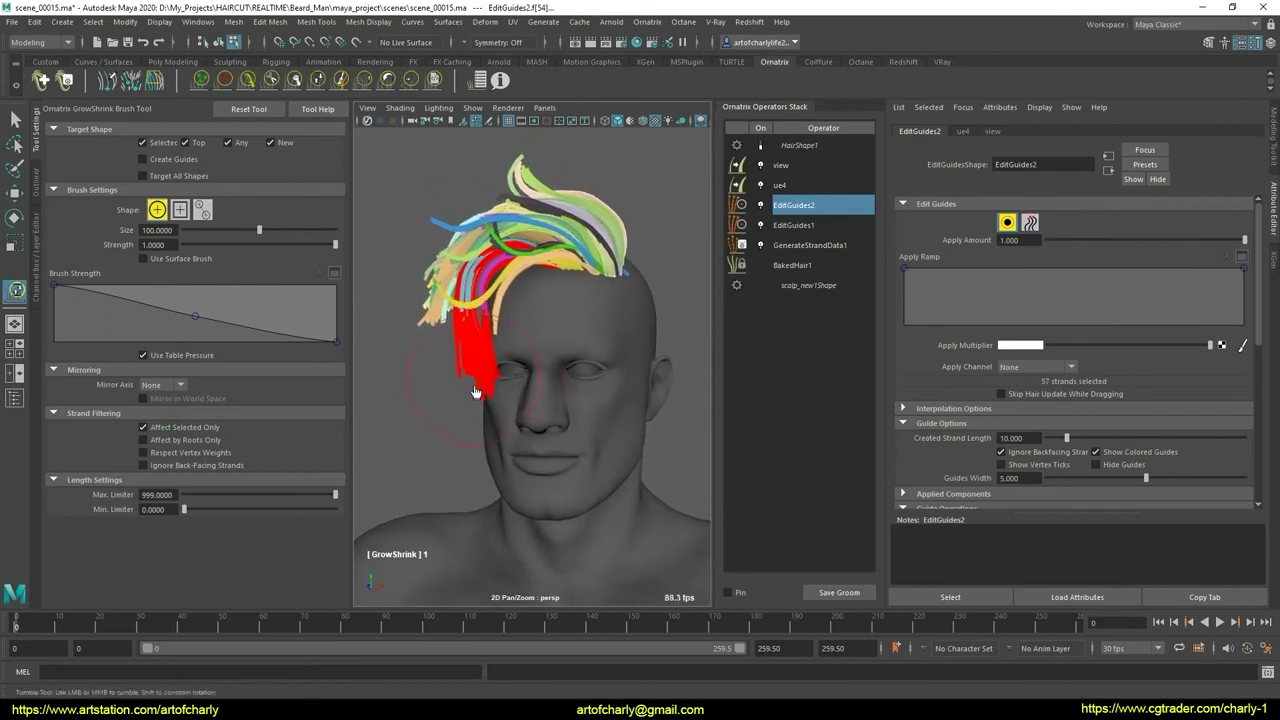
mouse_move(477, 403)
left_mouse_down("alt")
mouse_move(605, 385)
mouse_move(491, 357)
mouse_move(534, 392)
left_mouse_up("alt")
scroll(529, 400, "up", 5)
scroll(534, 392, "down", 5)
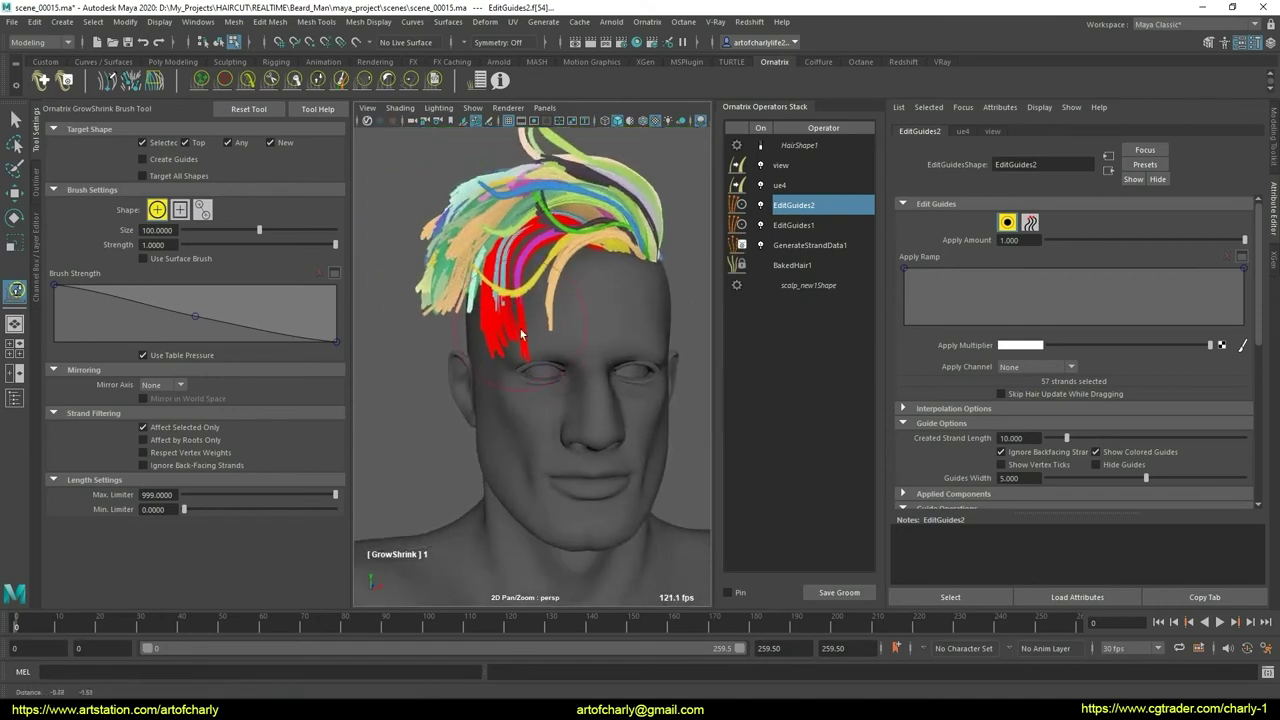
mouse_move(508, 319)
left_mouse_down("alt")
mouse_move(505, 354)
mouse_move(600, 395)
mouse_move(666, 371)
mouse_move(560, 371)
left_mouse_up("alt")
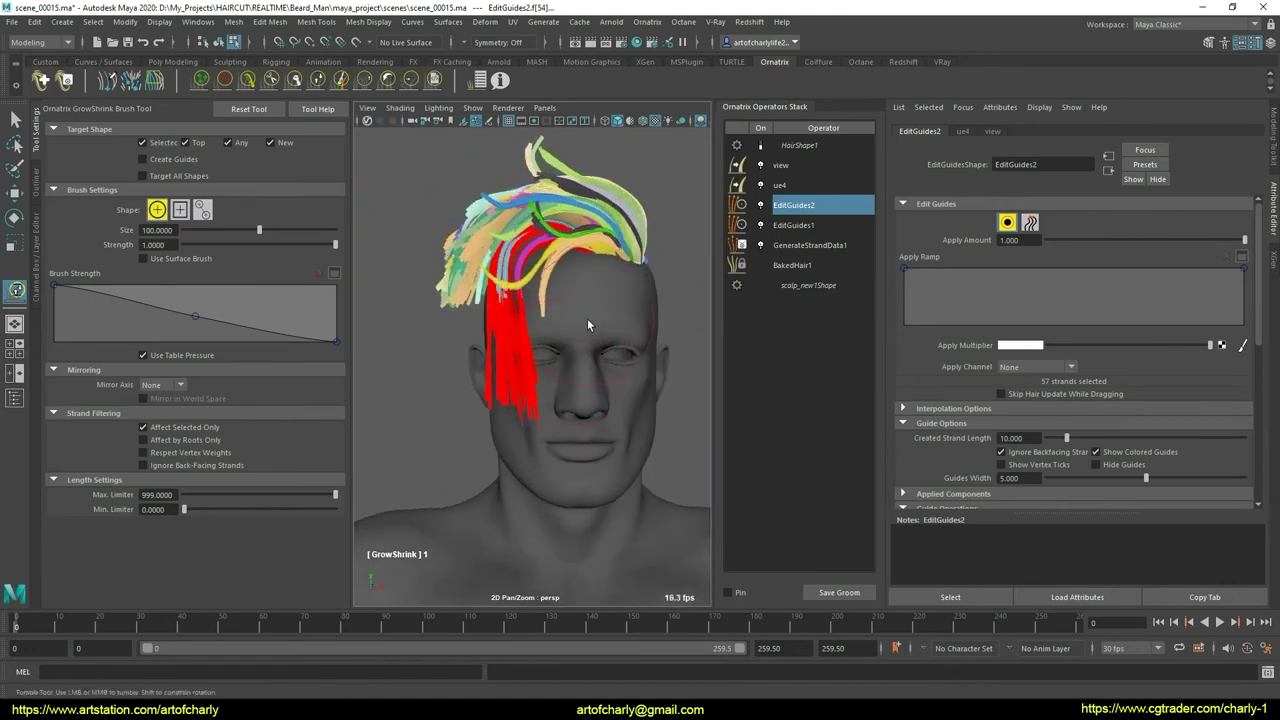
- Comb the front fringe guides with the Comb Brush from three-quarter and frontal views
key("q")
left_click(250, 80)
left_click_drag(571, 421, 563, 412, "alt")
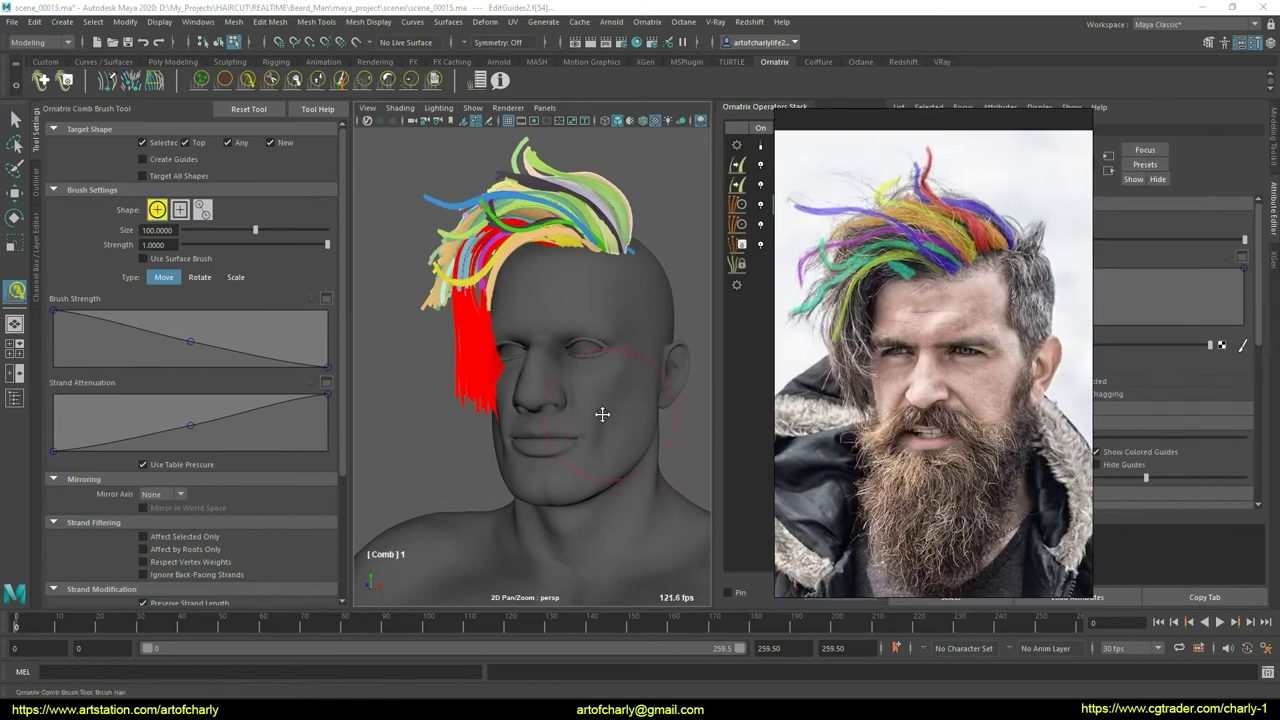
mouse_move(602, 414)
left_mouse_down("alt")
mouse_move(585, 407)
mouse_move(599, 375)
left_mouse_up("alt")
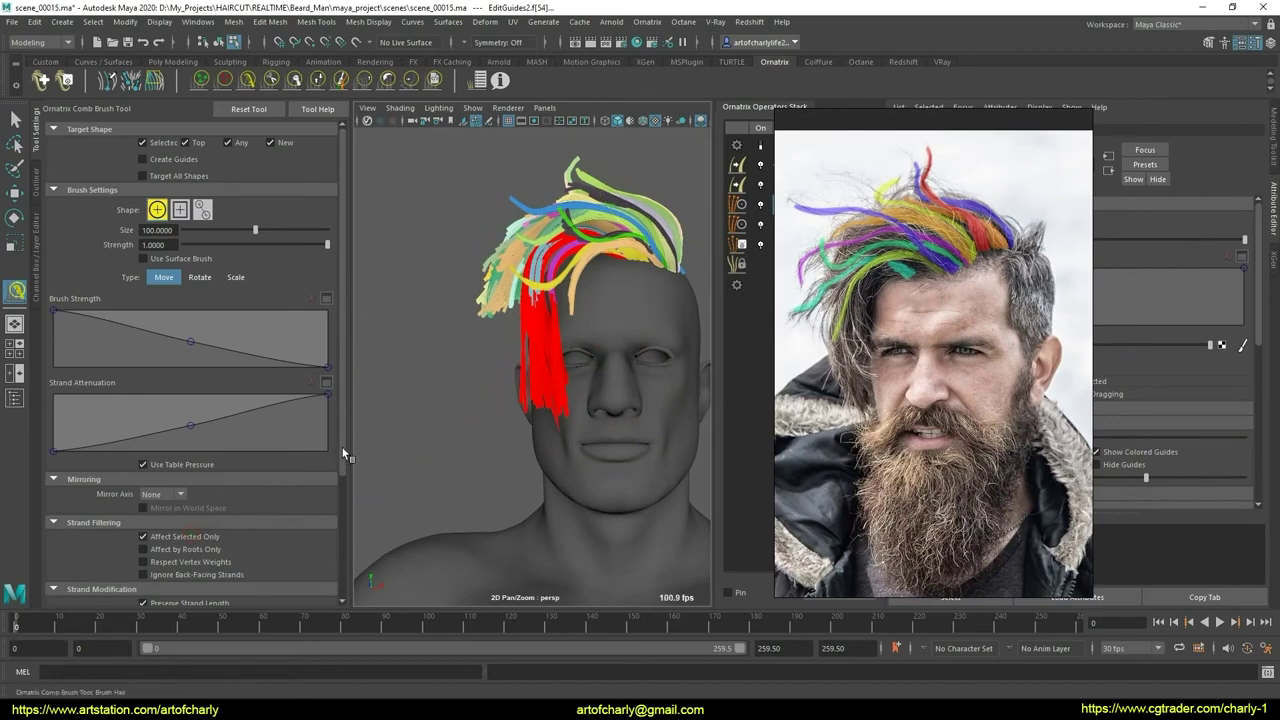
scroll(305, 530, "down", 5)
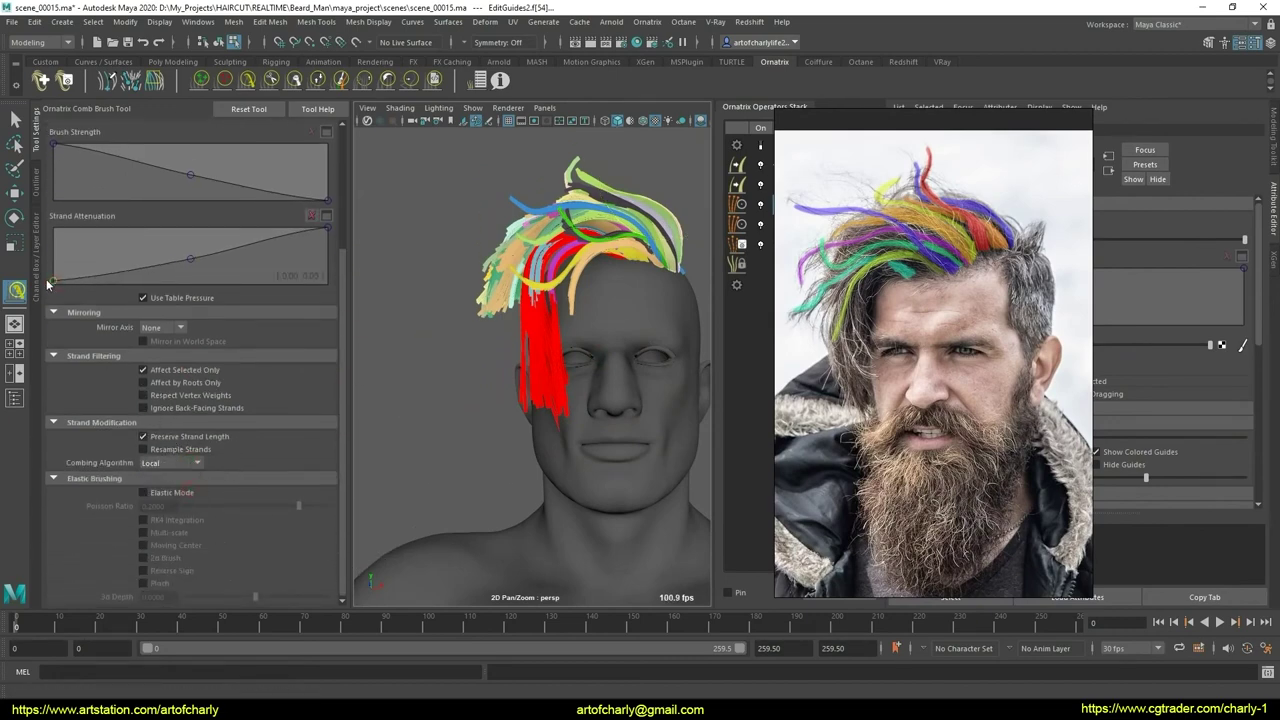
left_click_drag(605, 408, 580, 388, "alt")
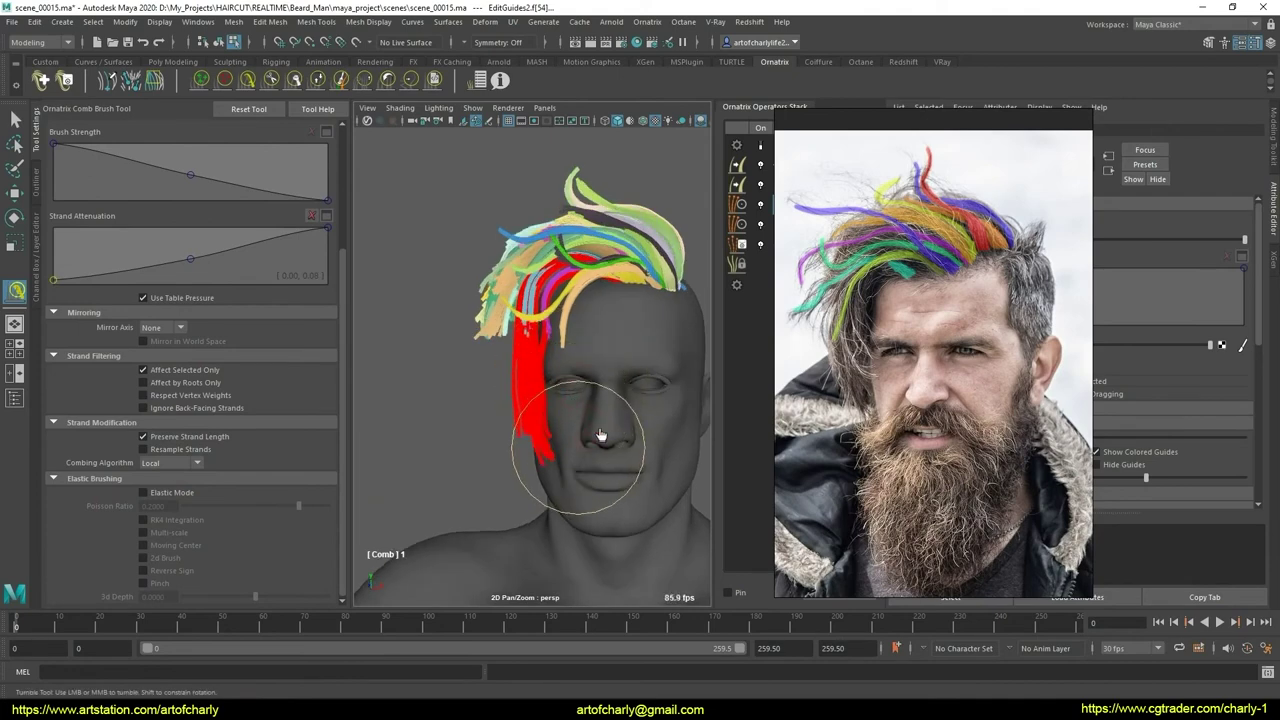
mouse_move(565, 409)
left_mouse_down("alt")
mouse_move(576, 424)
mouse_move(615, 407)
left_mouse_up("alt")
middle_click_drag(615, 407, 557, 371, "alt")
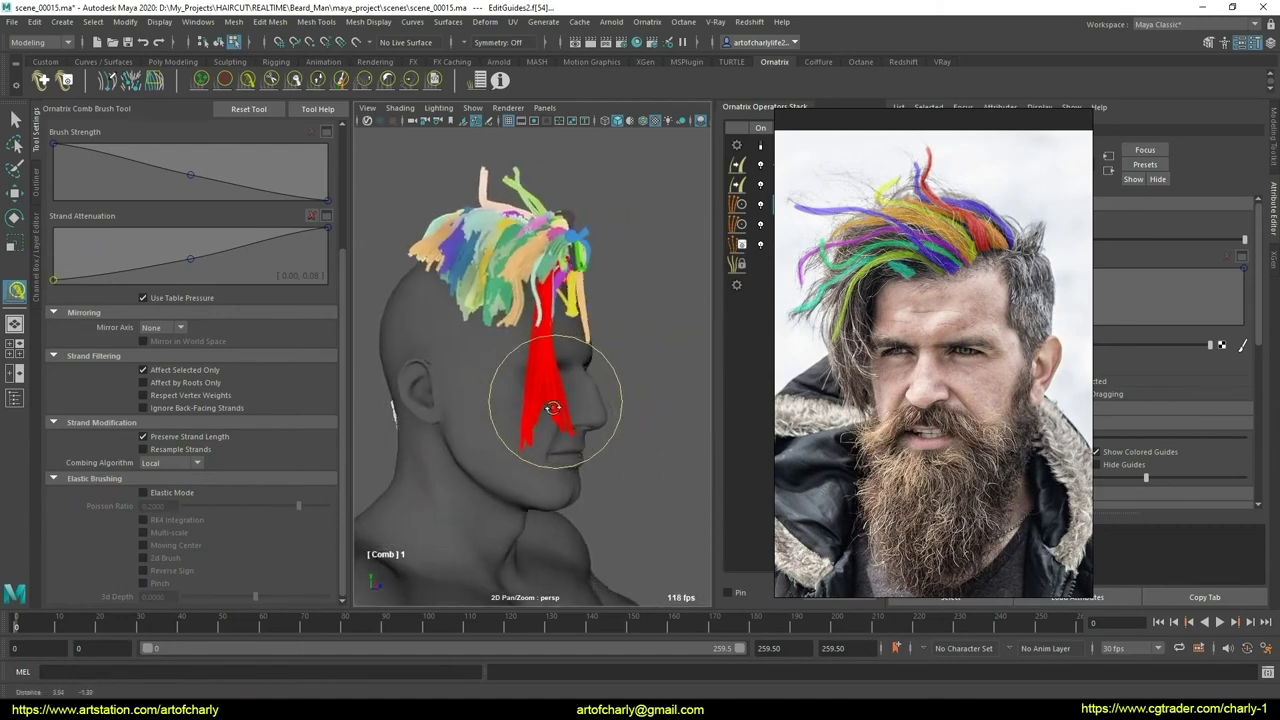
right_click_drag(557, 371, 557, 457, "alt")
- Select the guides by the nose and comb them down beside the eye
key("q")
mouse_move(572, 470)
left_mouse_down("alt")
mouse_move(571, 457)
mouse_move(523, 451)
mouse_move(563, 449)
mouse_move(538, 437)
mouse_move(590, 454)
left_mouse_up("alt")
scroll(567, 457, "up", 5)
scroll(560, 380, "down", 6)
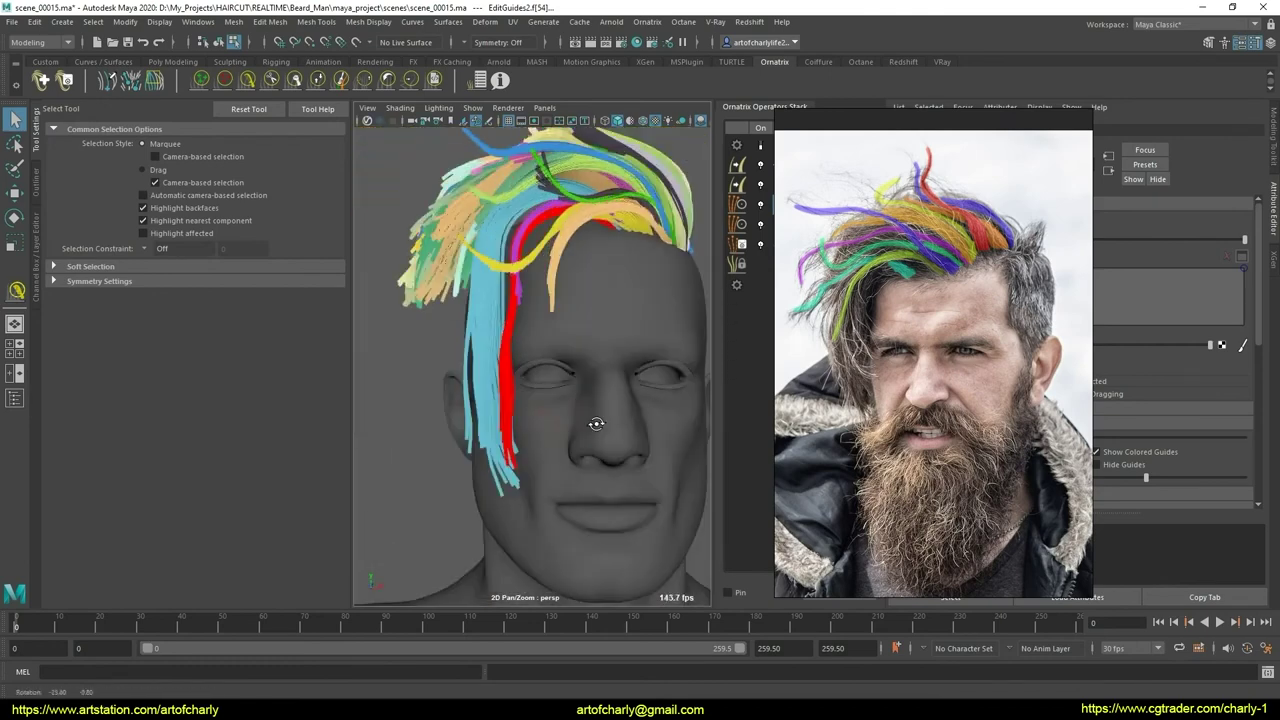
left_click(248, 80)
mouse_move(457, 286)
left_mouse_down("alt")
mouse_move(586, 342)
mouse_move(579, 361)
left_mouse_up("alt")
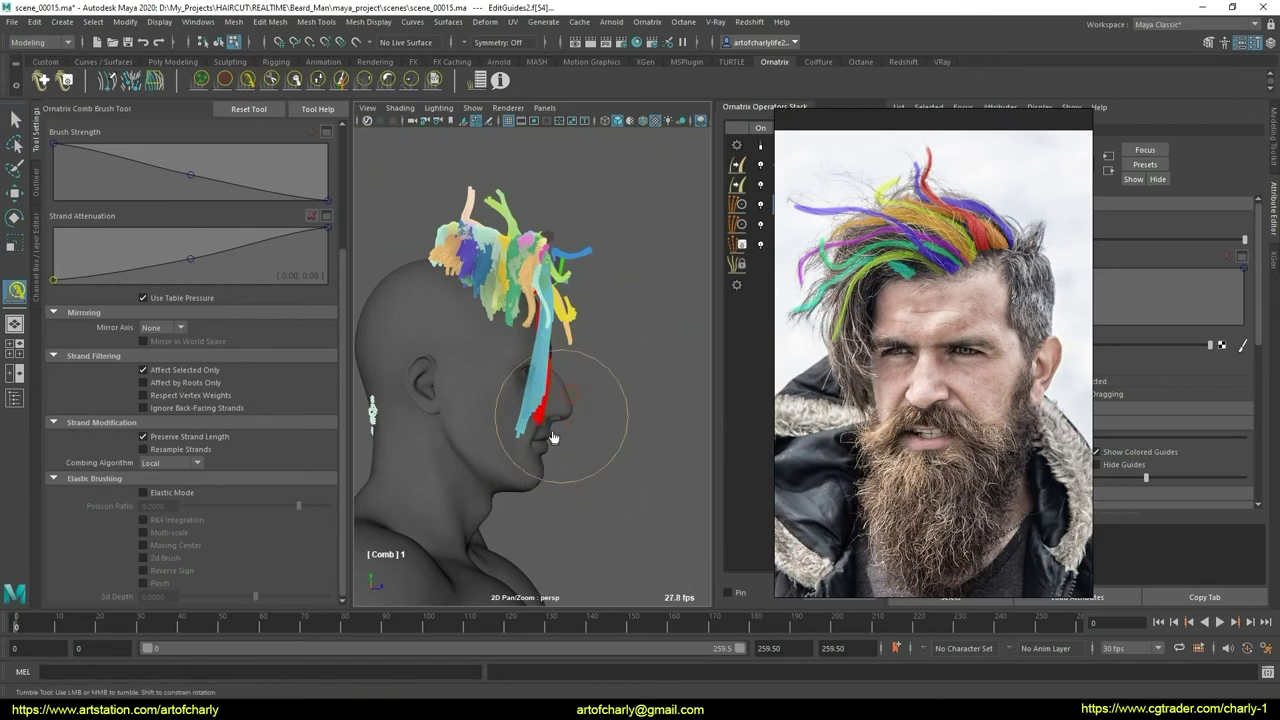
mouse_move(548, 436)
left_mouse_down("alt")
mouse_move(523, 414)
mouse_move(520, 445)
left_mouse_up("alt")
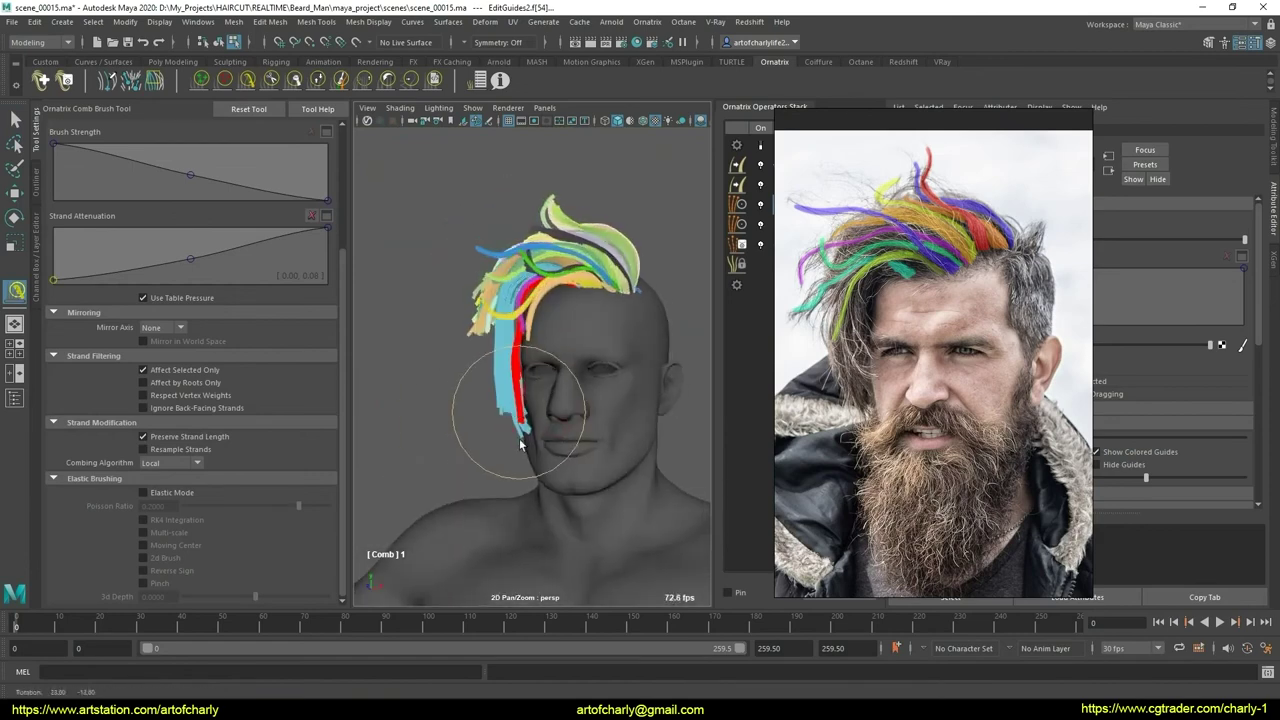
left_click_drag(597, 395, 586, 400, "alt")
right_click_drag(586, 400, 566, 449, "alt")
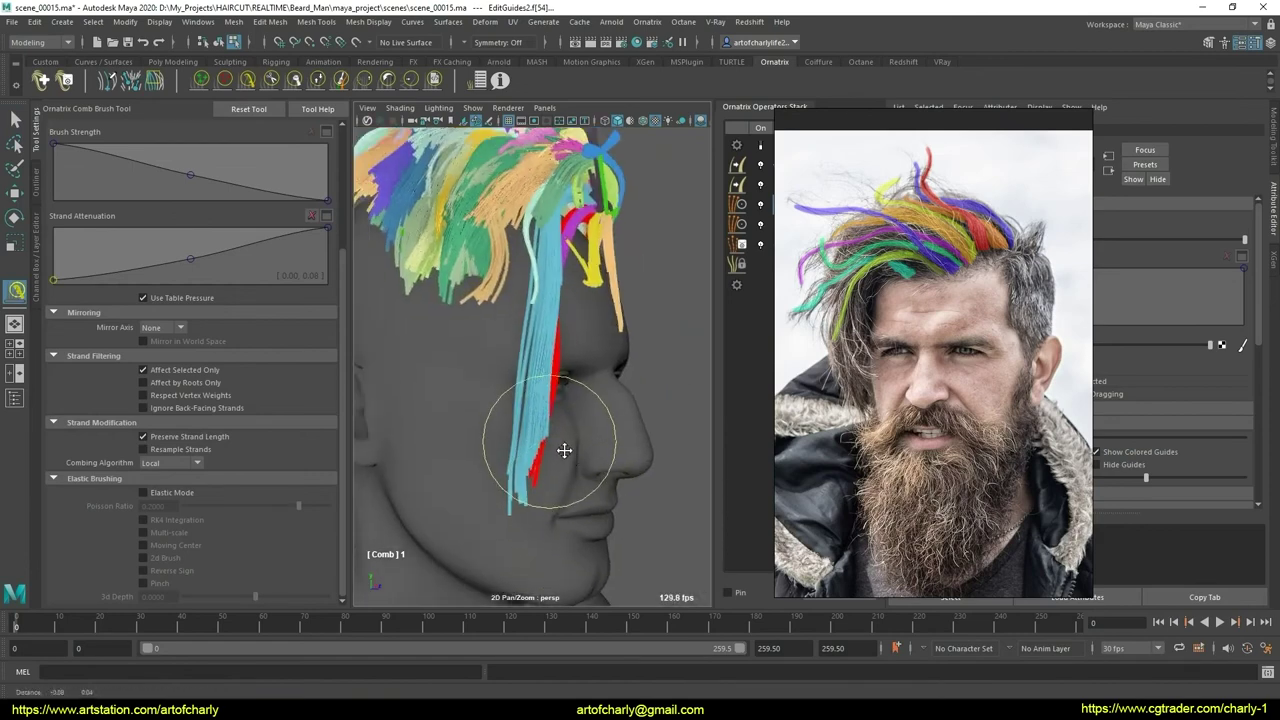
left_click_drag(566, 449, 486, 407, "alt")
mouse_move(486, 407)
right_mouse_down("alt")
mouse_move(533, 430)
mouse_move(505, 396)
right_mouse_up("alt")
- Select the fringe guides beside the eye and comb them down the side of the face
key("q")
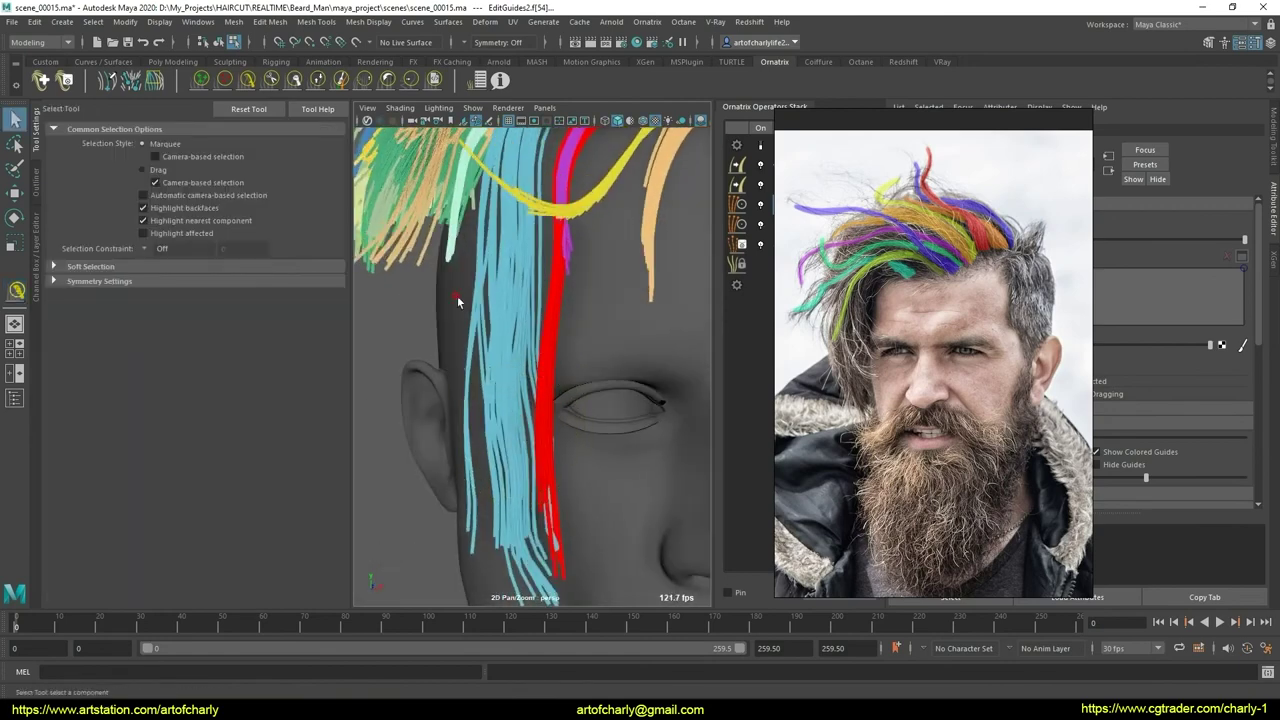
left_click_drag(545, 318, 540, 320)
right_click_drag(540, 320, 510, 400, "alt")
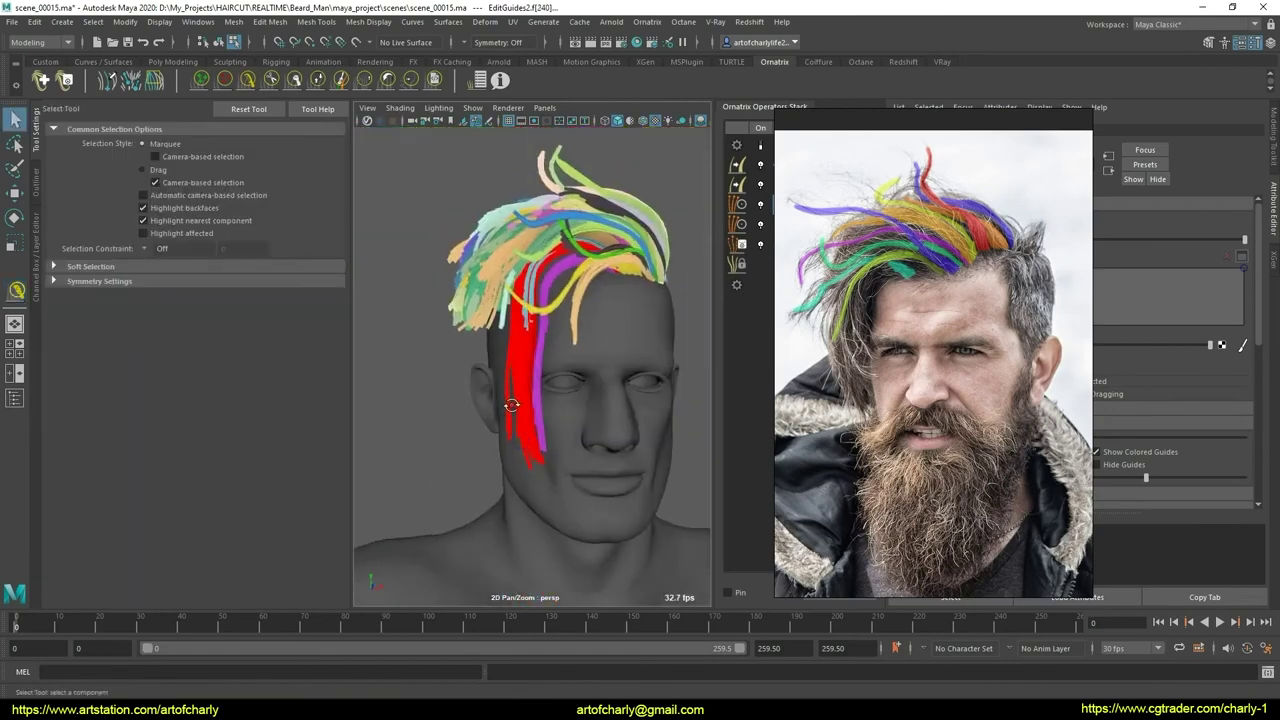
mouse_move(510, 400)
left_mouse_down("alt")
mouse_move(447, 396)
mouse_move(541, 393)
left_mouse_up("alt")
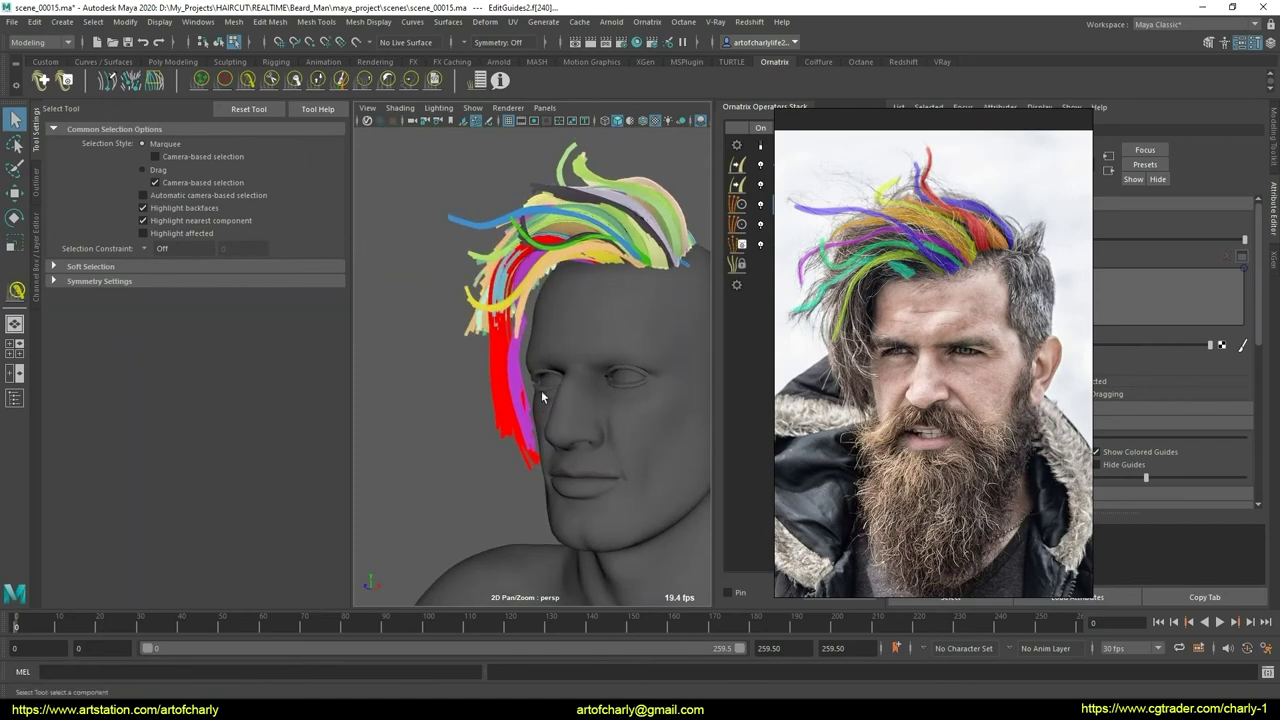
left_click(249, 79)
mouse_move(400, 371)
left_mouse_down("alt")
mouse_move(643, 400)
mouse_move(571, 408)
mouse_move(555, 487)
left_mouse_up("alt")
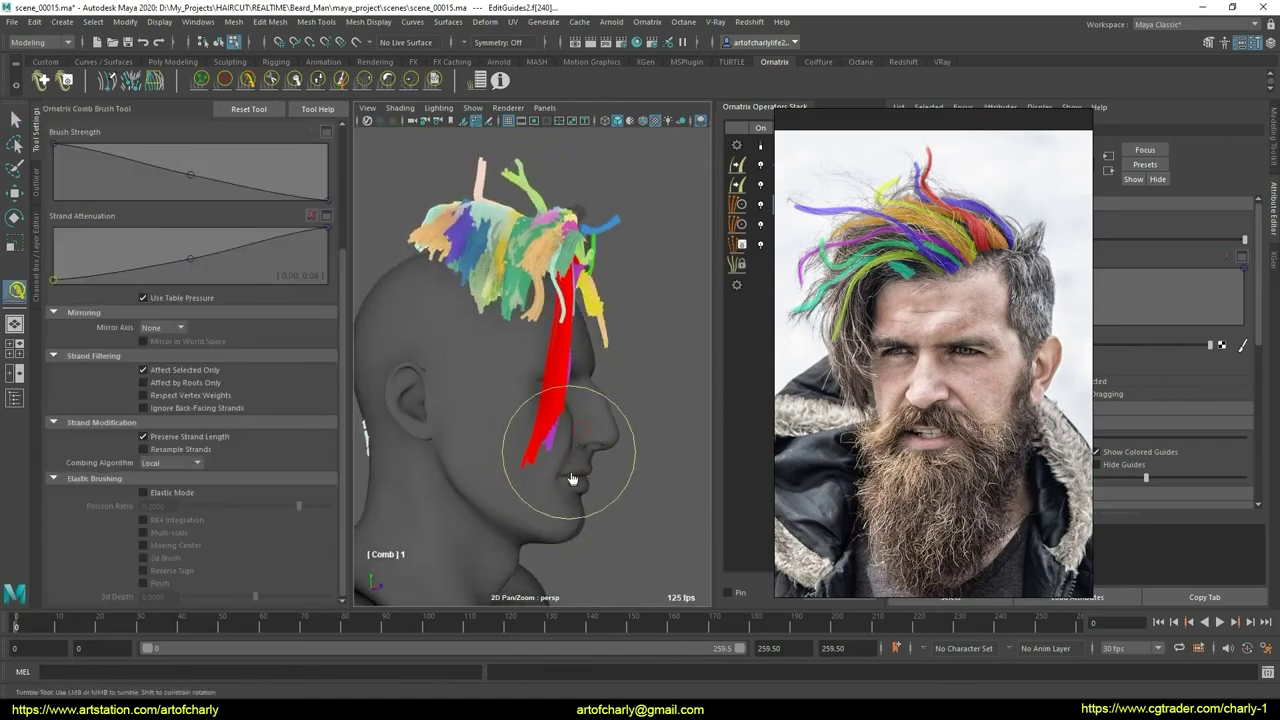
left_click_drag(600, 423, 605, 350, "alt")
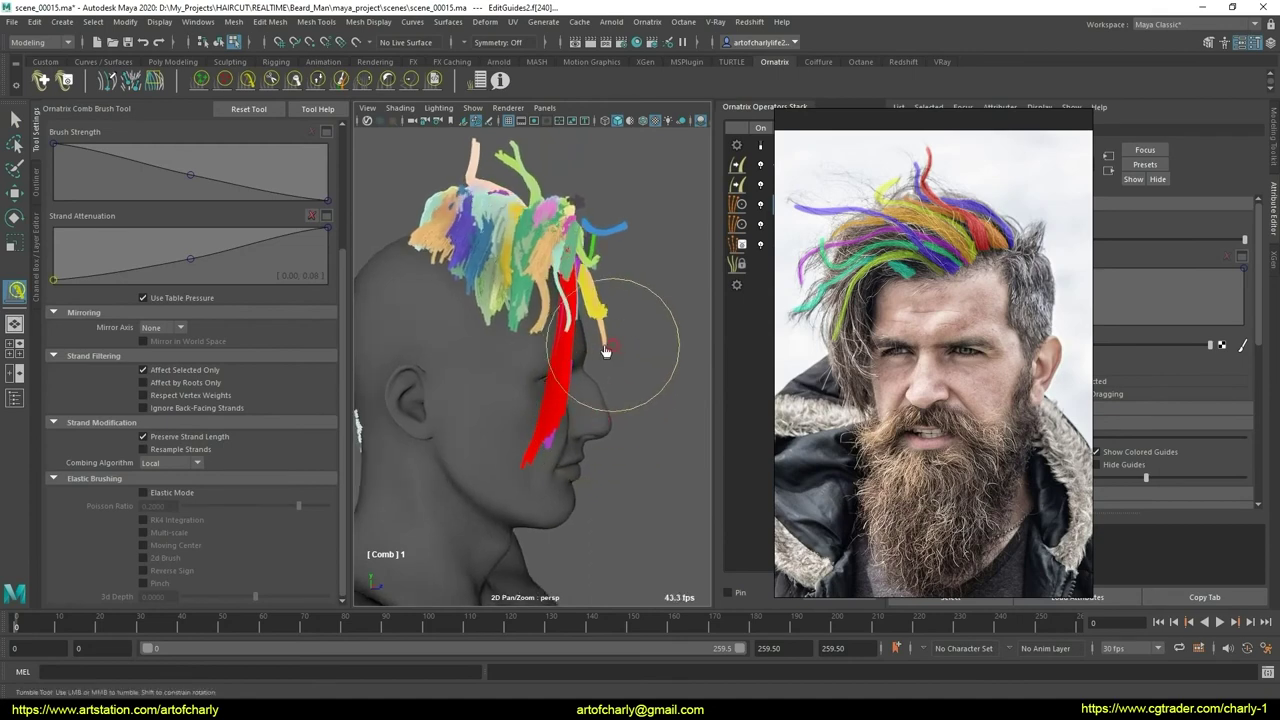
mouse_move(579, 418)
left_mouse_down("alt")
mouse_move(500, 414)
mouse_move(571, 423)
left_mouse_up("alt")
right_click_drag(571, 423, 550, 449, "alt")
mouse_move(550, 449)
left_mouse_down("alt")
mouse_move(574, 431)
mouse_move(567, 357)
left_mouse_up("alt")
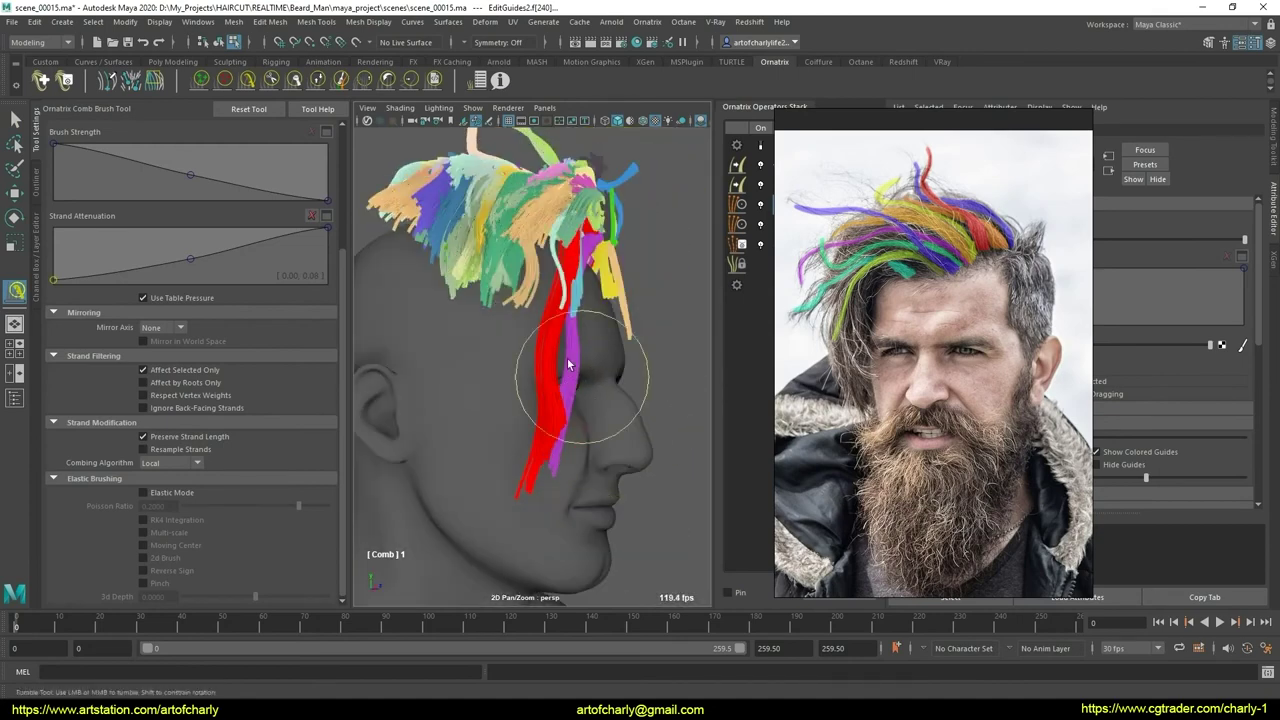
key("q")
key("y")
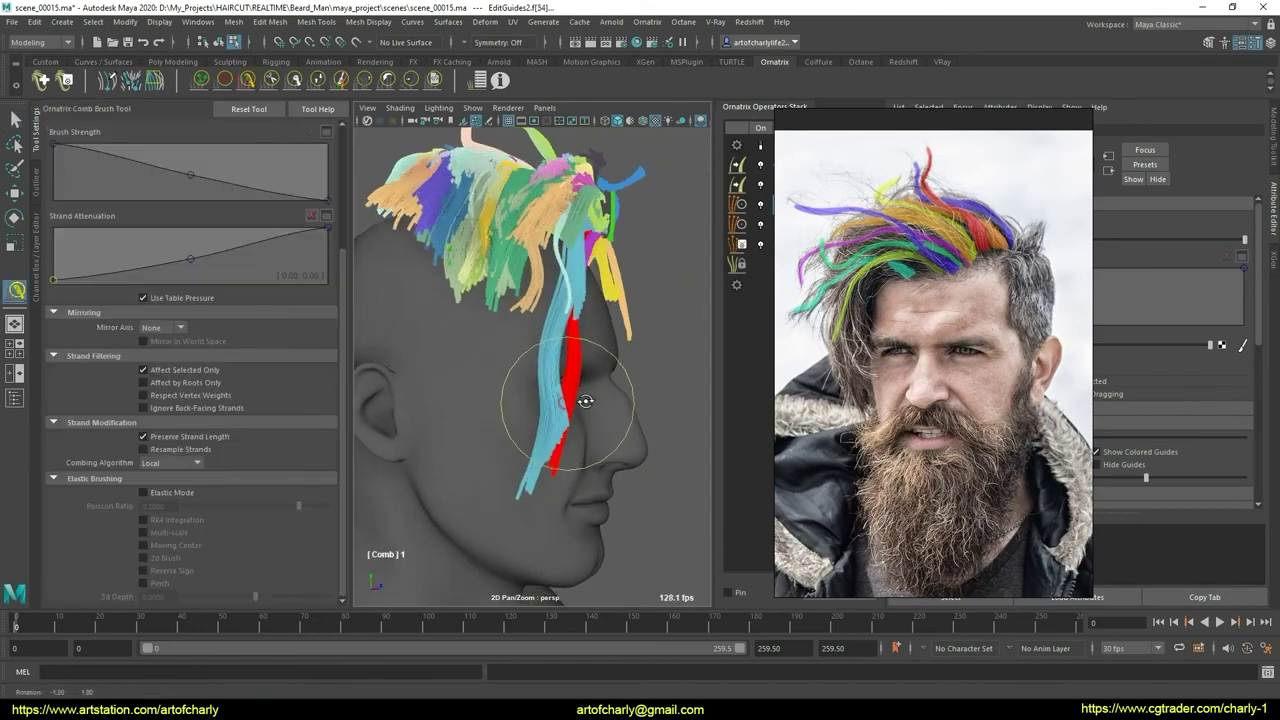
mouse_move(543, 414)
left_mouse_down("alt")
mouse_move(608, 375)
mouse_move(586, 400)
mouse_move(510, 432)
mouse_move(501, 459)
mouse_move(586, 414)
mouse_move(576, 390)
mouse_move(443, 391)
mouse_move(534, 426)
mouse_move(549, 397)
left_mouse_up("alt")
- Select the long fringe guides and set the DemoClump User Brush to the Local algorithm
key("q")
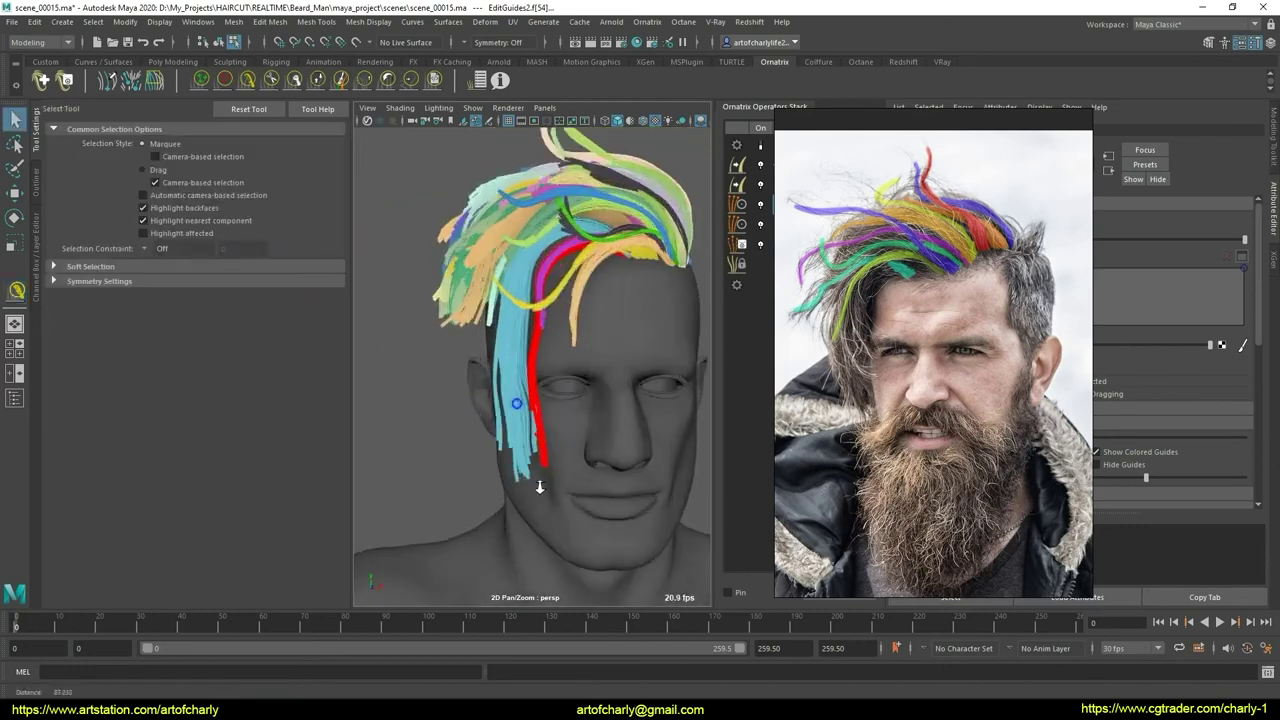
scroll(537, 486, "up", 10)
middle_click_drag(503, 442, 461, 433, "alt")
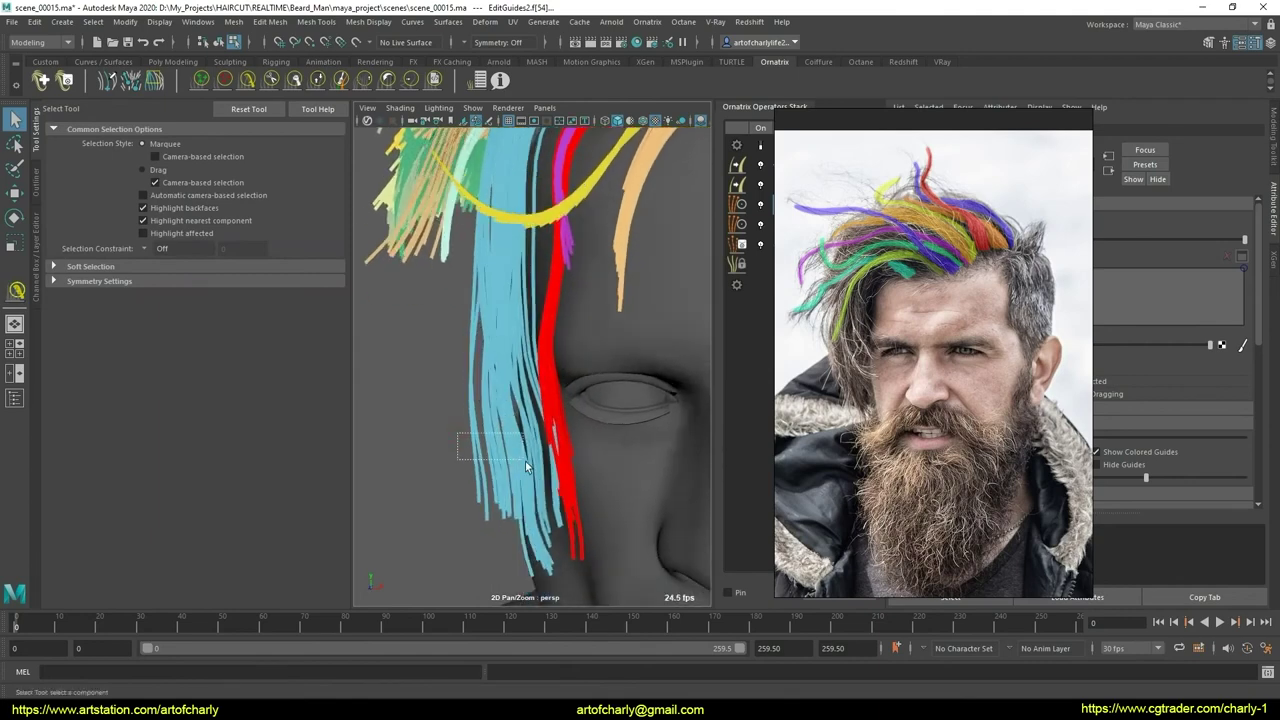
left_click_drag(525, 461, 544, 451, "alt")
key("y")
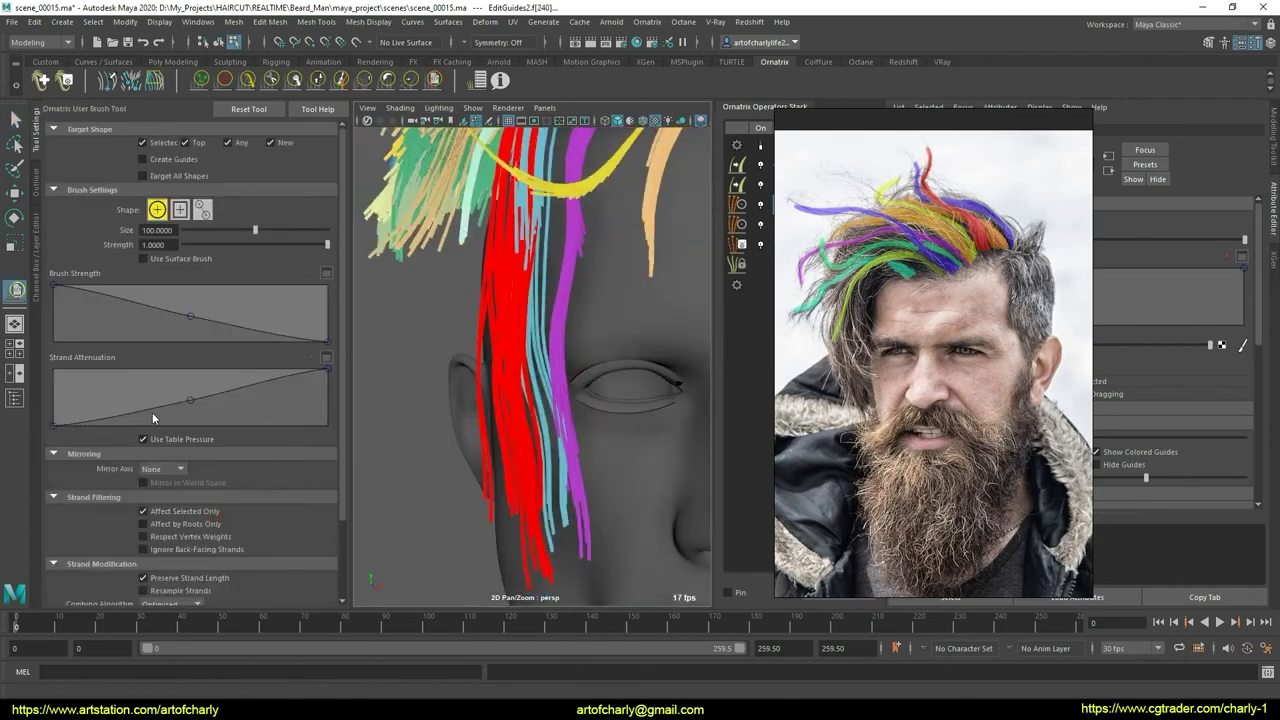
scroll(345, 555, "down", 3)
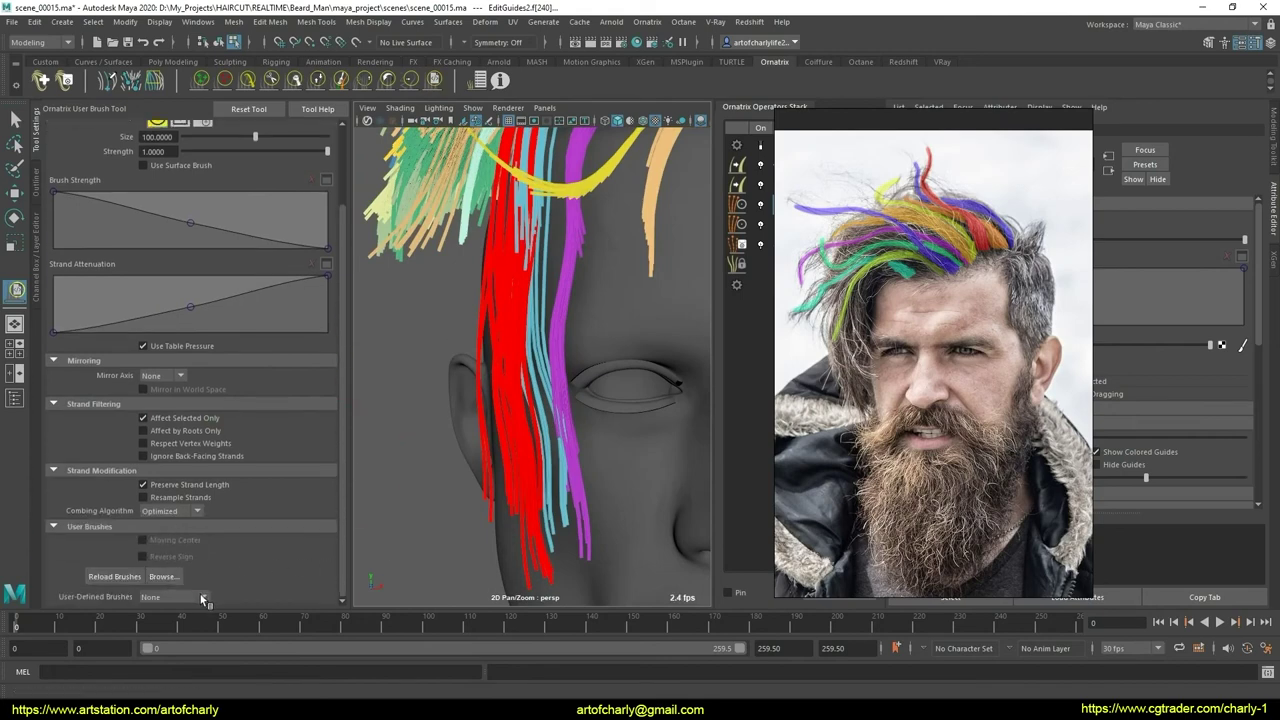
left_click(176, 511)
left_click(158, 555)
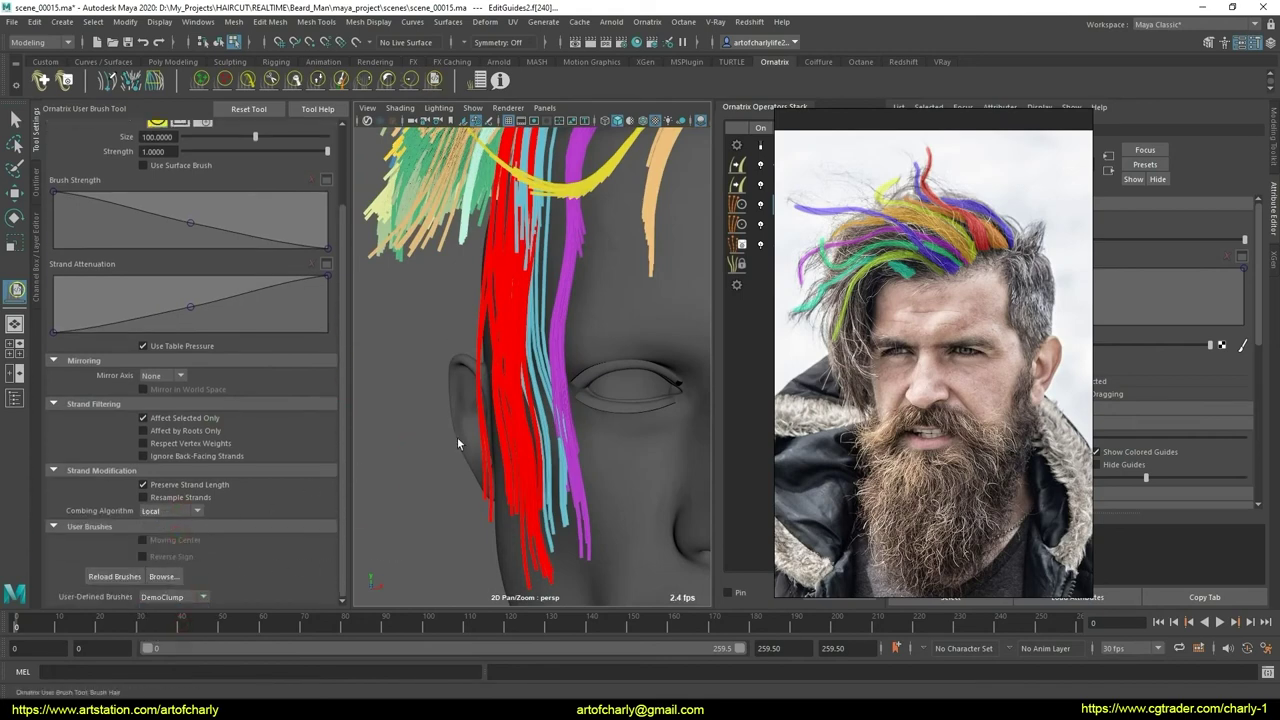
mouse_move(457, 437)
left_mouse_down("alt")
mouse_move(523, 434)
mouse_move(511, 493)
left_mouse_up("alt")
mouse_move(531, 446)
left_mouse_down("alt")
mouse_move(609, 429)
mouse_move(509, 429)
mouse_move(529, 521)
left_mouse_up("alt")
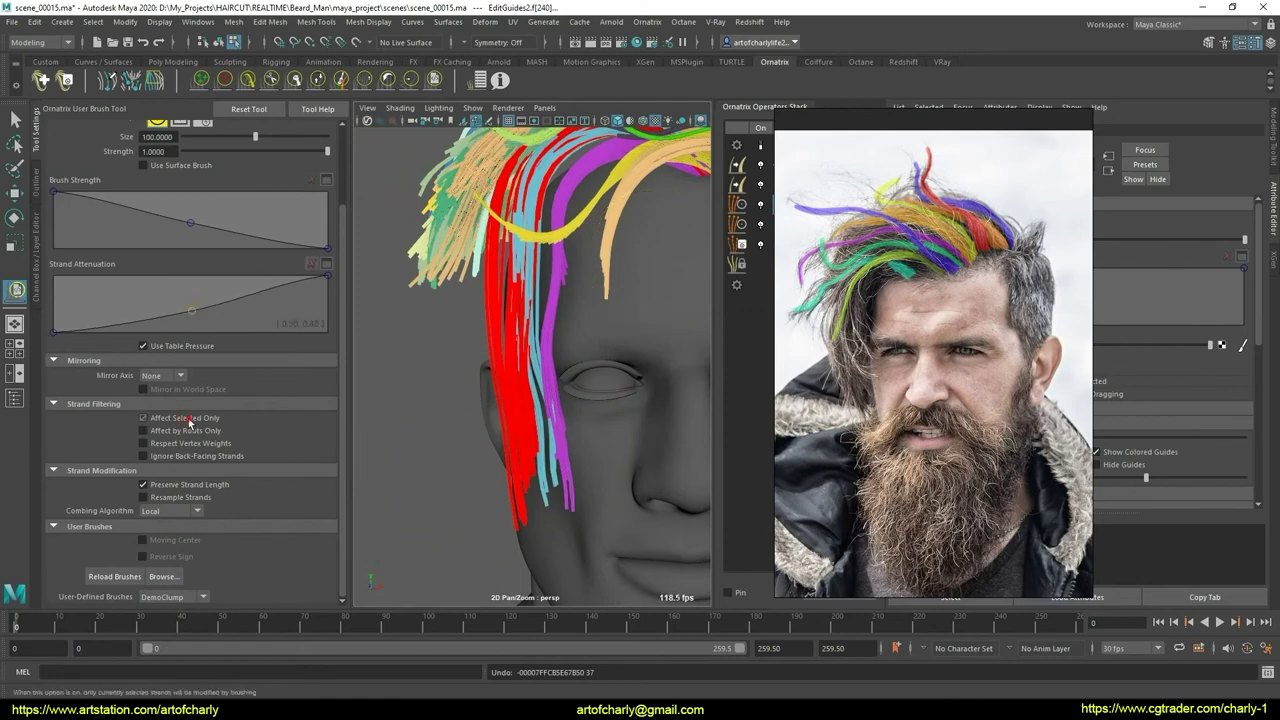
mouse_move(528, 501)
left_mouse_down("alt")
mouse_move(523, 443)
mouse_move(400, 423)
mouse_move(528, 492)
left_mouse_up("alt")
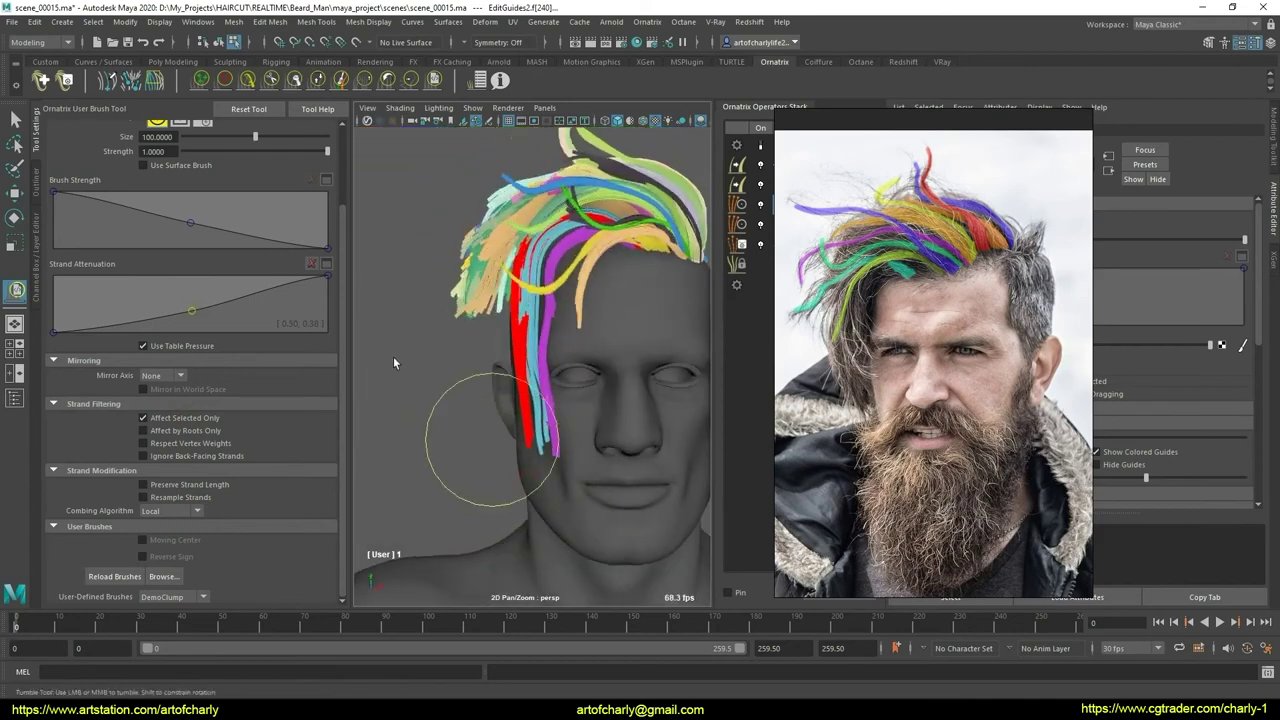
- Comb the long fringe down past the temple and check it in profile
left_click(230, 90)
mouse_move(630, 410)
left_mouse_down("alt")
mouse_move(460, 415)
mouse_move(529, 371)
mouse_move(547, 316)
mouse_move(586, 420)
mouse_move(500, 430)
mouse_move(523, 486)
mouse_move(575, 448)
mouse_move(645, 455)
mouse_move(514, 447)
left_mouse_up("alt")
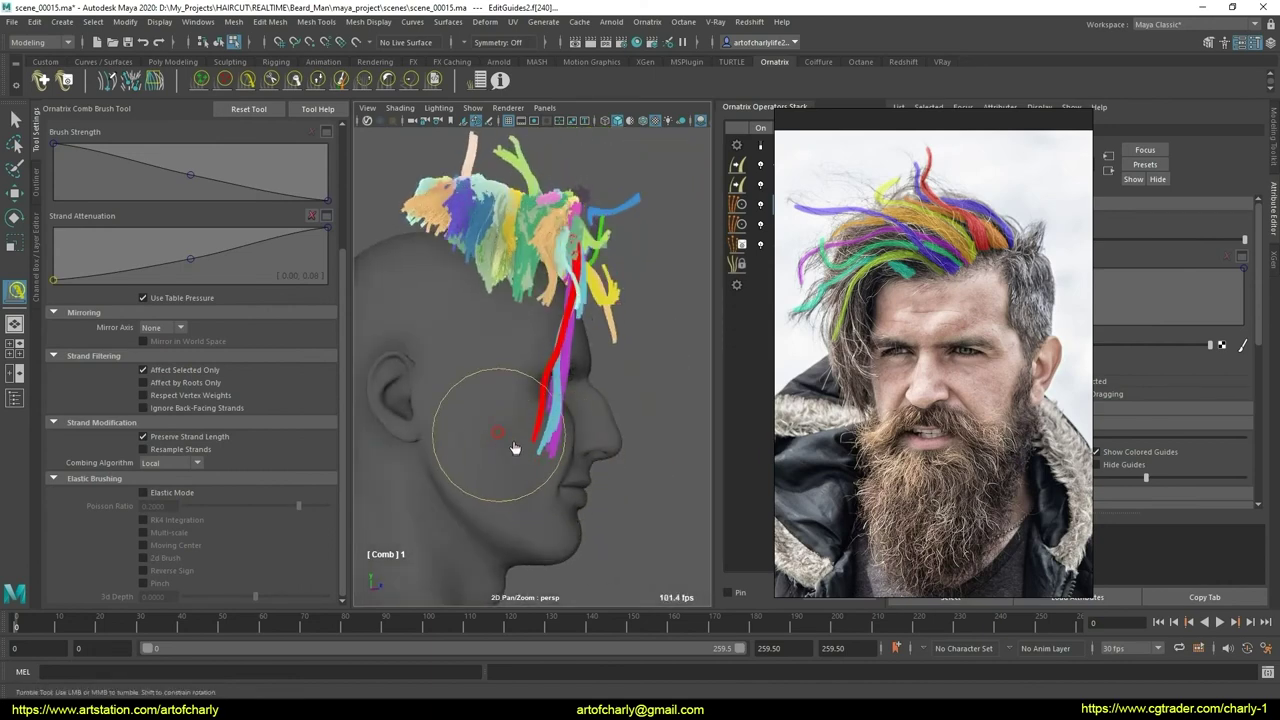
mouse_move(530, 403)
left_mouse_down("alt")
mouse_move(484, 420)
mouse_move(651, 423)
mouse_move(500, 424)
mouse_move(510, 416)
left_mouse_up("alt")
- Show the generated hair strands with BakedHair1 active and inspect them around the head
key("q")
left_click(760, 166)
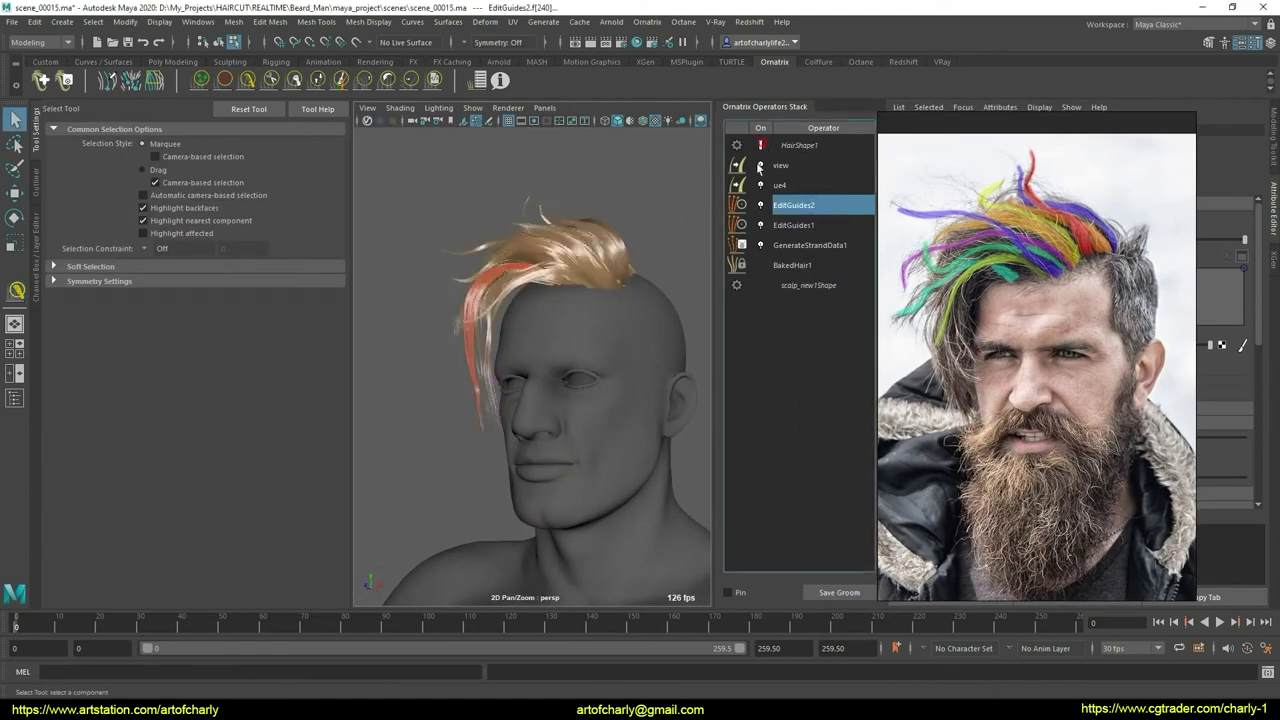
mouse_move(640, 330)
left_mouse_down("alt")
mouse_move(586, 420)
mouse_move(634, 414)
mouse_move(571, 420)
mouse_move(609, 400)
mouse_move(686, 418)
mouse_move(563, 429)
mouse_move(617, 449)
mouse_move(642, 401)
mouse_move(654, 409)
mouse_move(589, 391)
mouse_move(609, 434)
mouse_move(633, 290)
left_mouse_up("alt")
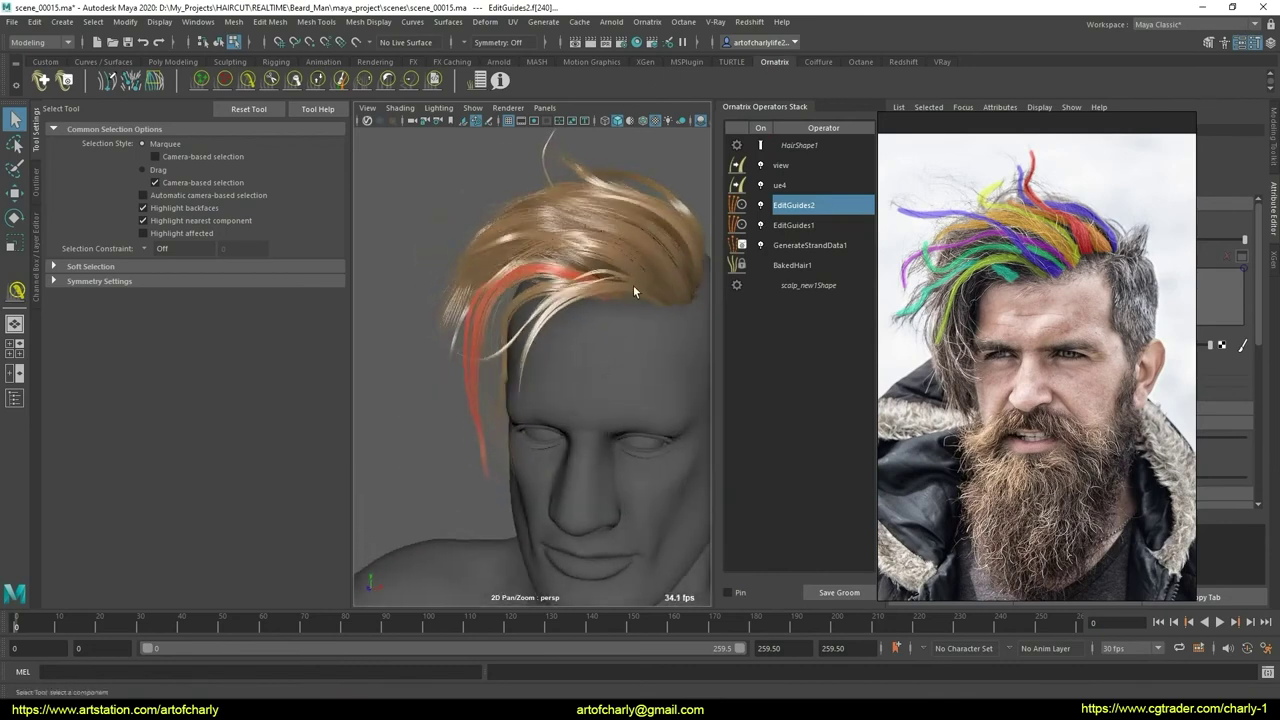
left_click(805, 265)
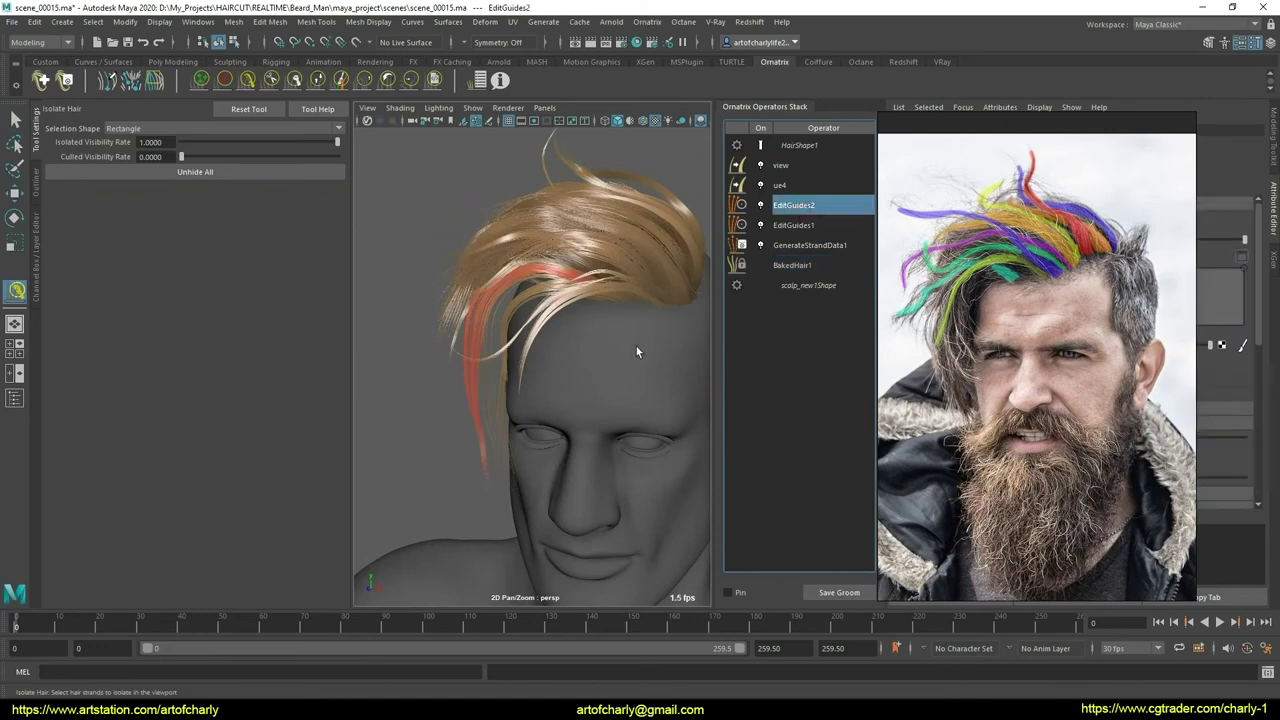
middle_click_drag(572, 353, 553, 358, "alt")
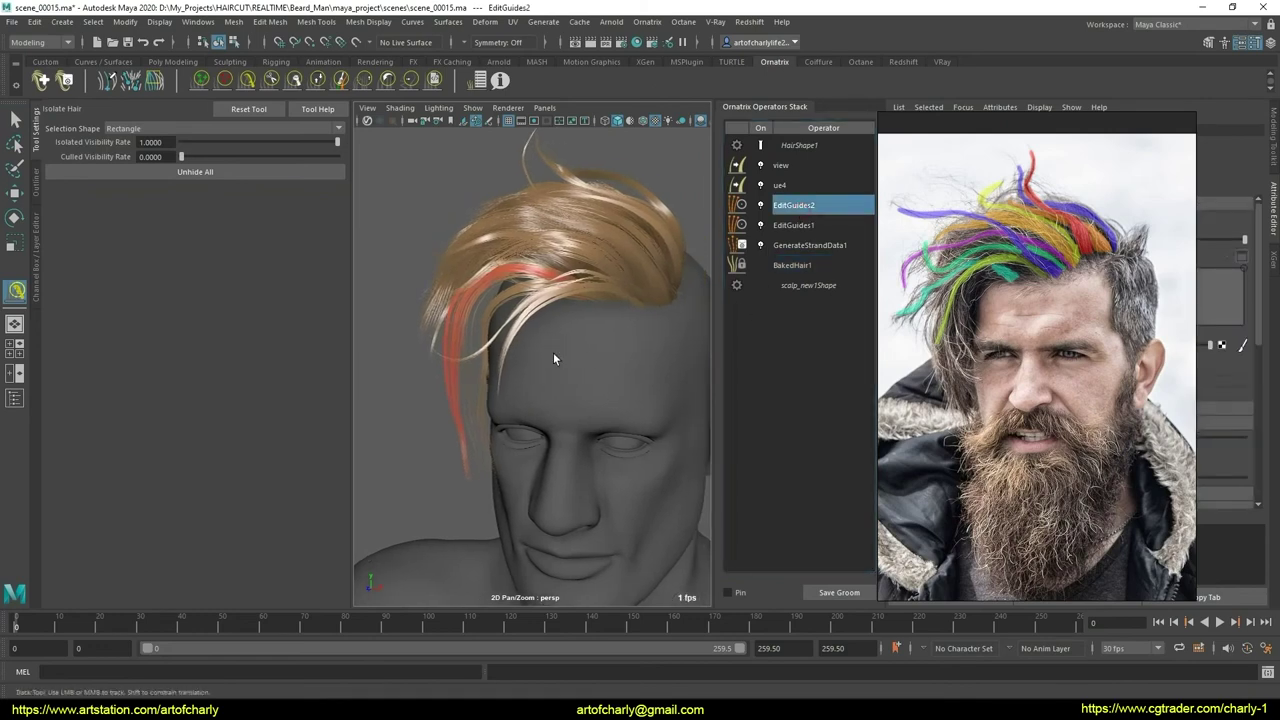
key("w")
key("q")
left_click(821, 264)
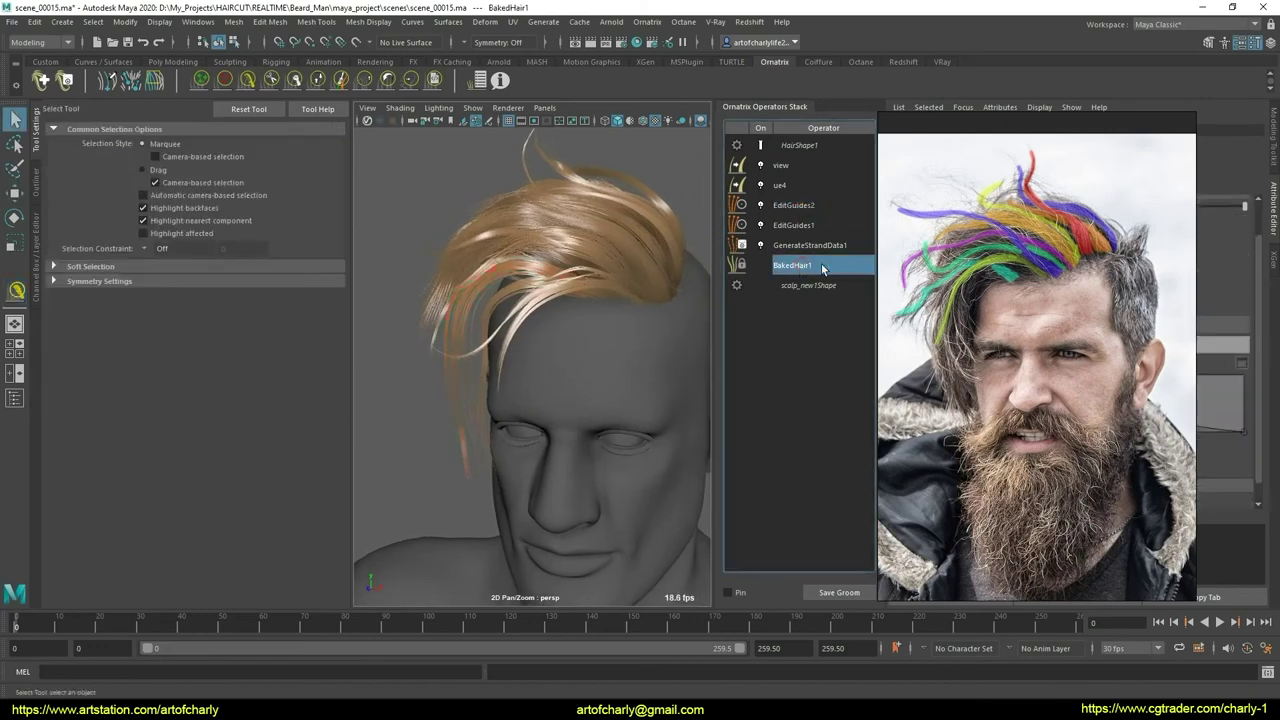
left_click(1056, 530)
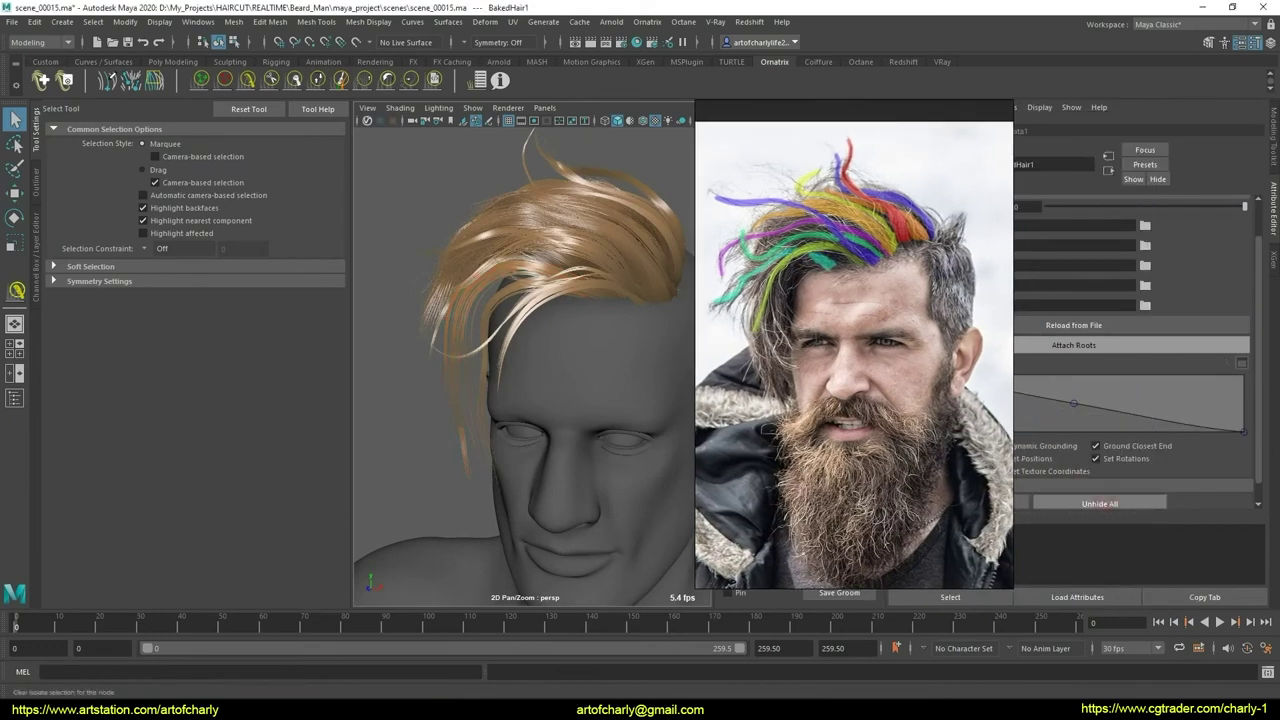
mouse_move(491, 459)
left_mouse_down("alt")
mouse_move(566, 417)
mouse_move(465, 416)
mouse_move(769, 413)
mouse_move(600, 420)
mouse_move(735, 391)
mouse_move(429, 389)
mouse_move(646, 384)
left_mouse_up("alt")
- Place the reference photo beside the model and isolate the front fringe strands
mouse_move(836, 320)
left_mouse_down()
mouse_move(1060, 318)
mouse_move(778, 315)
left_mouse_up()
left_click(995, 507)
mouse_move(480, 420)
left_mouse_down("alt")
mouse_move(514, 457)
mouse_move(491, 414)
mouse_move(527, 346)
left_mouse_up("alt")
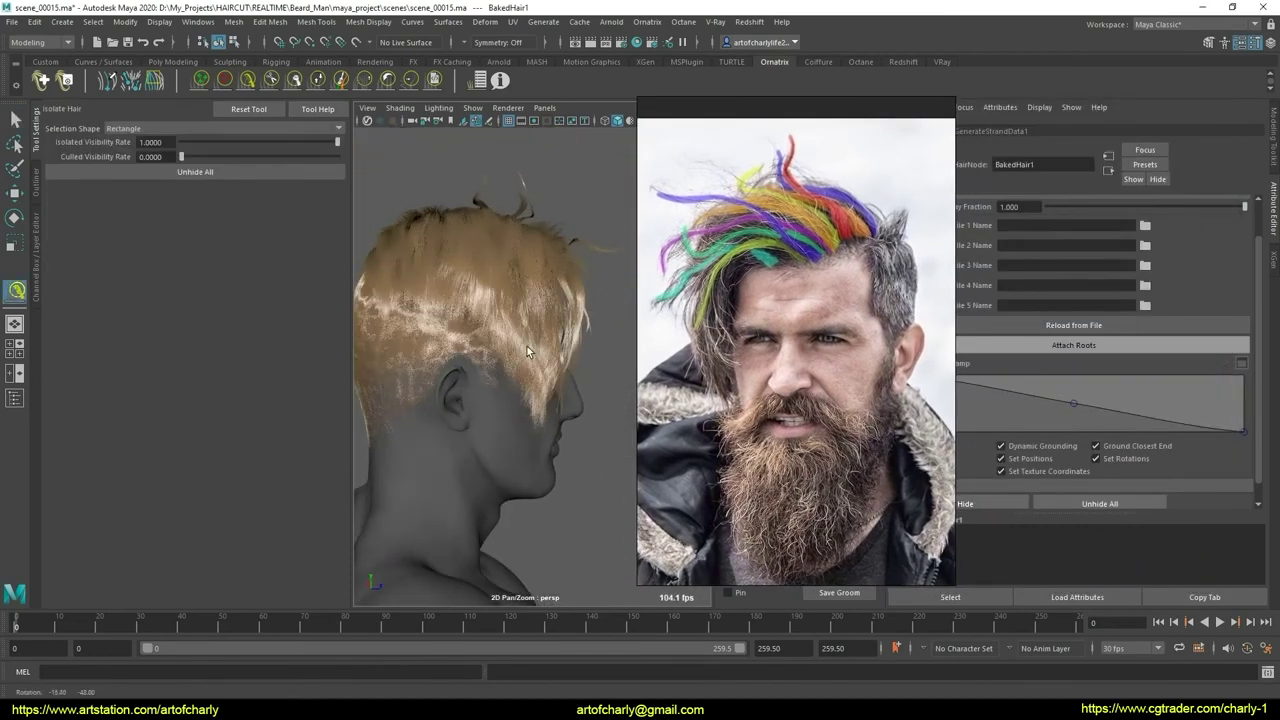
mouse_move(585, 381)
left_mouse_down("alt")
mouse_move(510, 366)
mouse_move(540, 350)
mouse_move(588, 380)
mouse_move(594, 351)
mouse_move(637, 344)
mouse_move(548, 350)
mouse_move(565, 347)
mouse_move(563, 423)
mouse_move(589, 446)
mouse_move(598, 420)
mouse_move(538, 332)
mouse_move(531, 349)
left_mouse_up("alt")
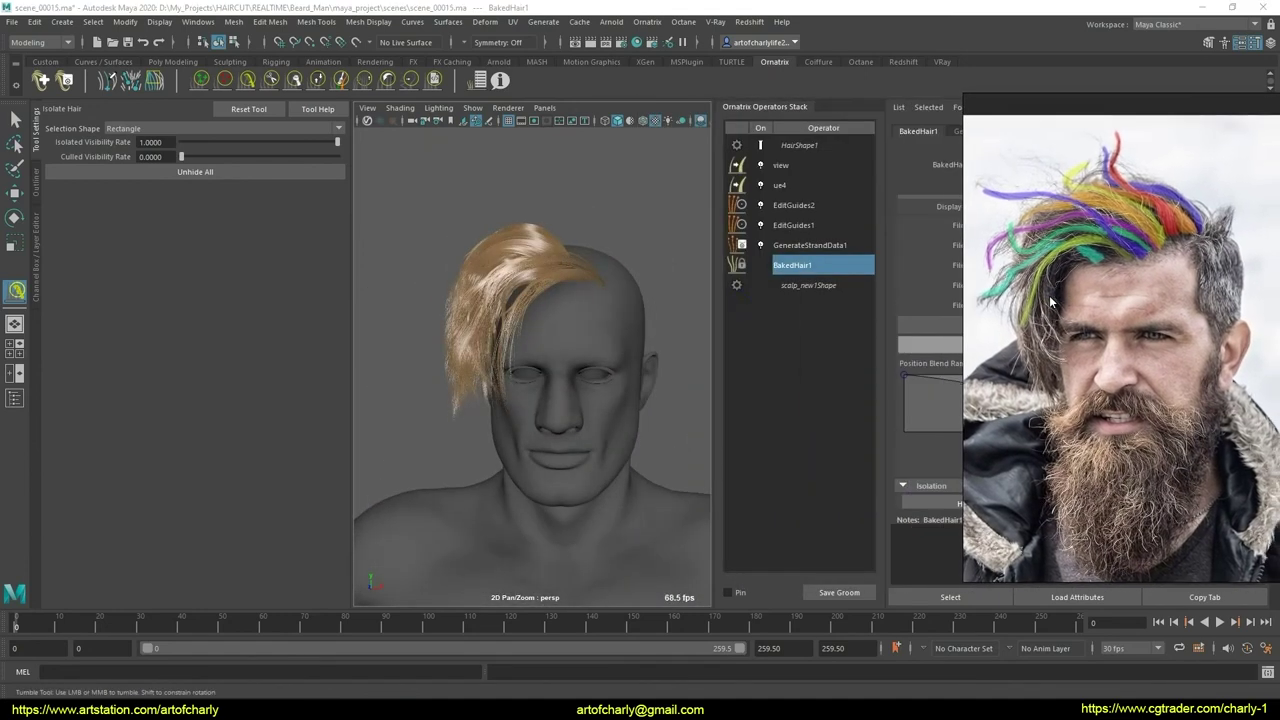
- Uncover the Operators Stack and switch to the EditGuides2 step
left_click_drag(1049, 295, 713, 327)
left_click_drag(630, 322, 645, 338, "alt")
left_click_drag(660, 336, 883, 320)
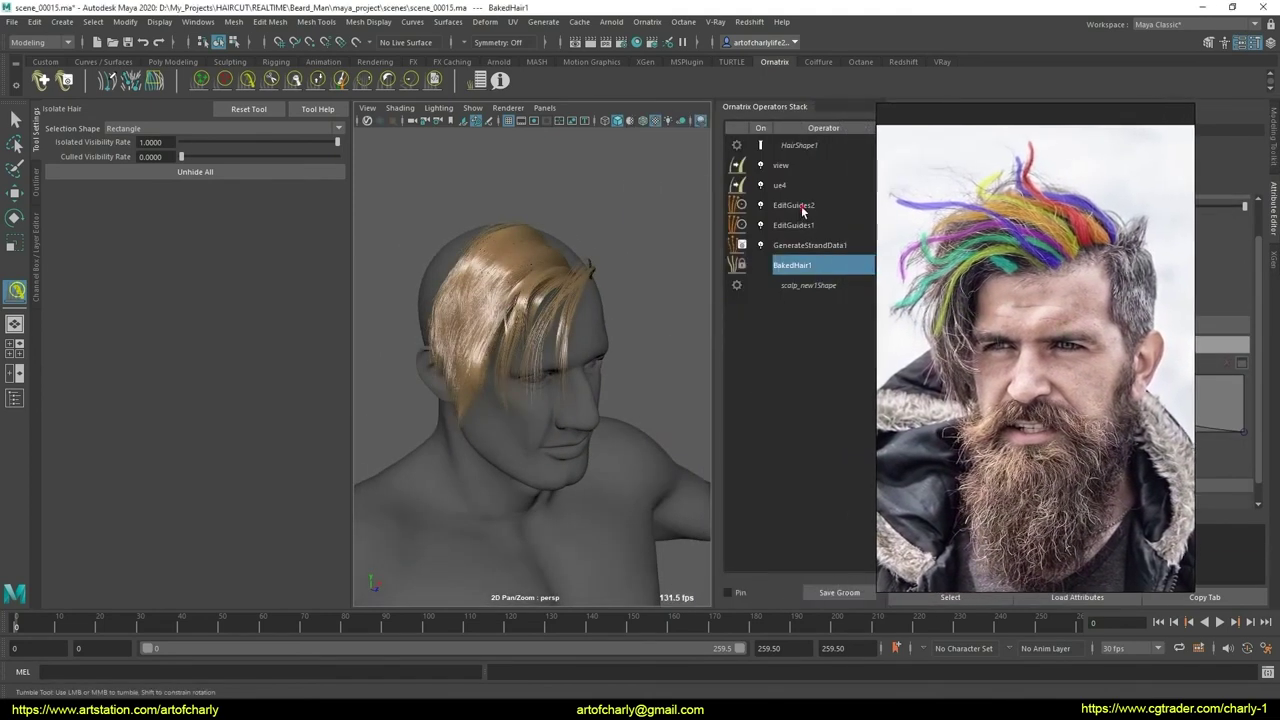
left_click(802, 207)
left_click_drag(575, 337, 430, 334, "alt")
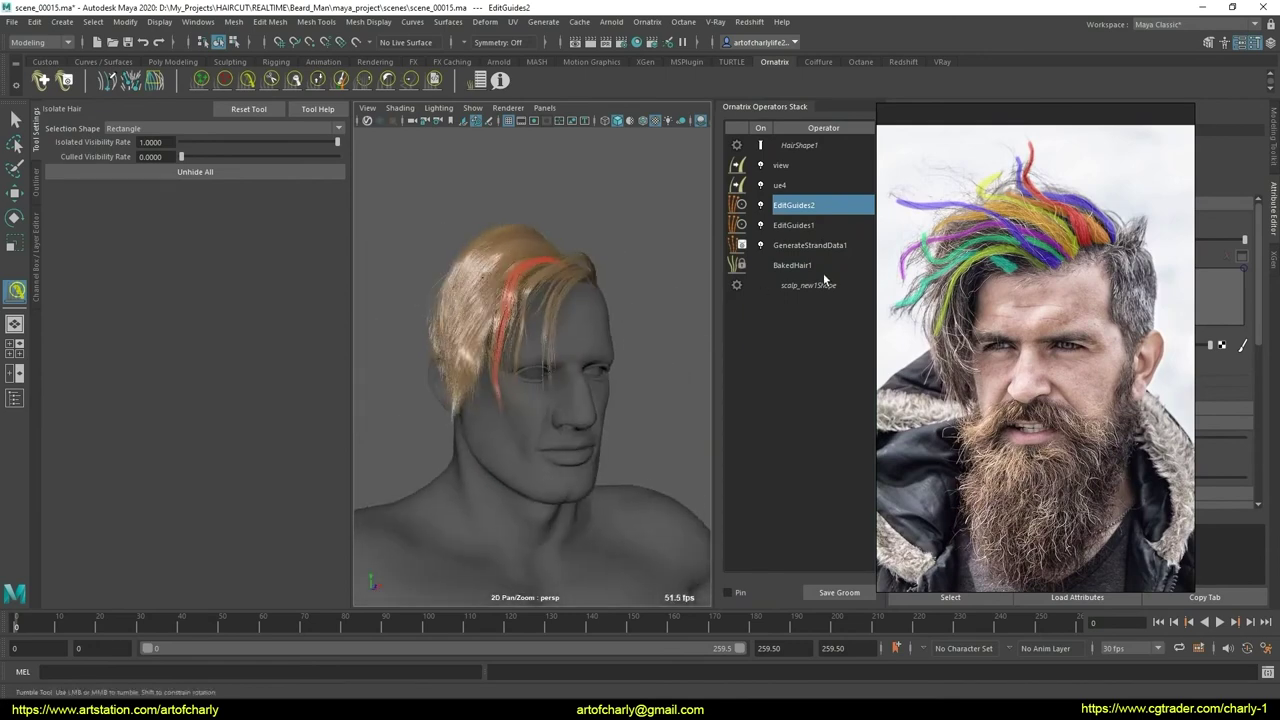
- Go back to the baked hair, move the reference photo next to the model, and isolate a hair section
left_click(820, 266)
left_click_drag(1175, 430, 942, 430)
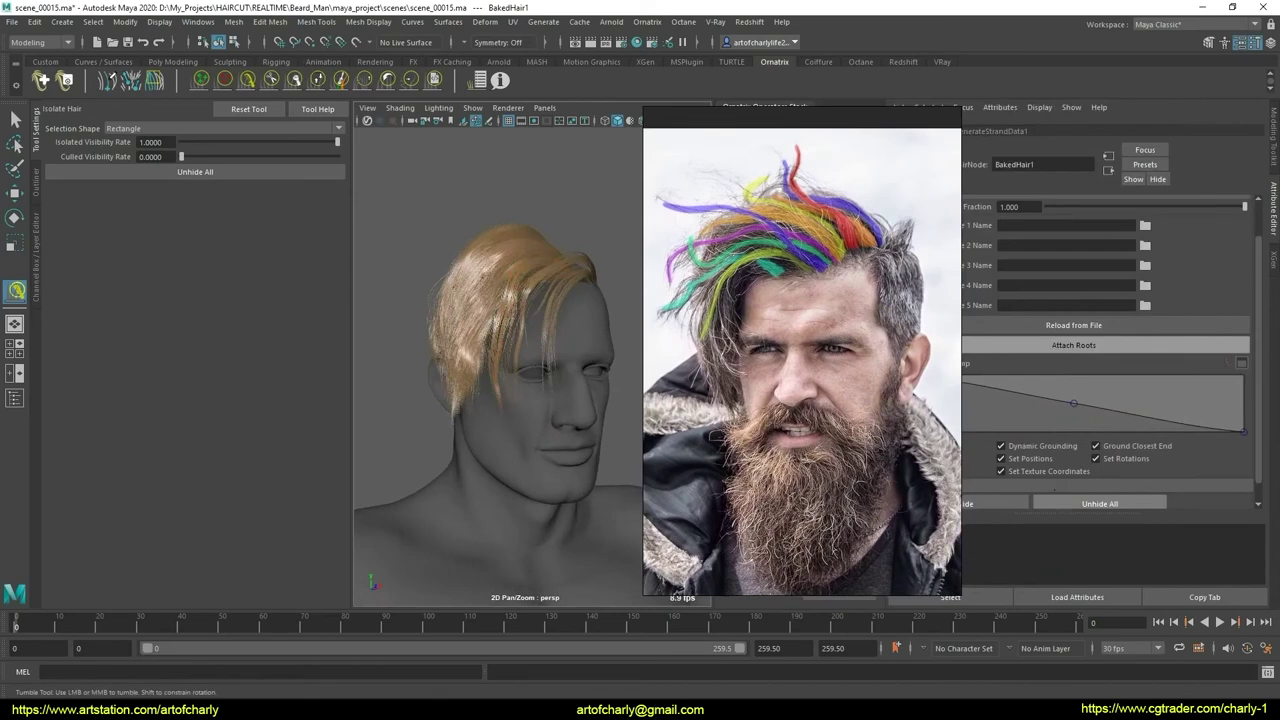
left_click_drag(500, 400, 1240, 416, "alt")
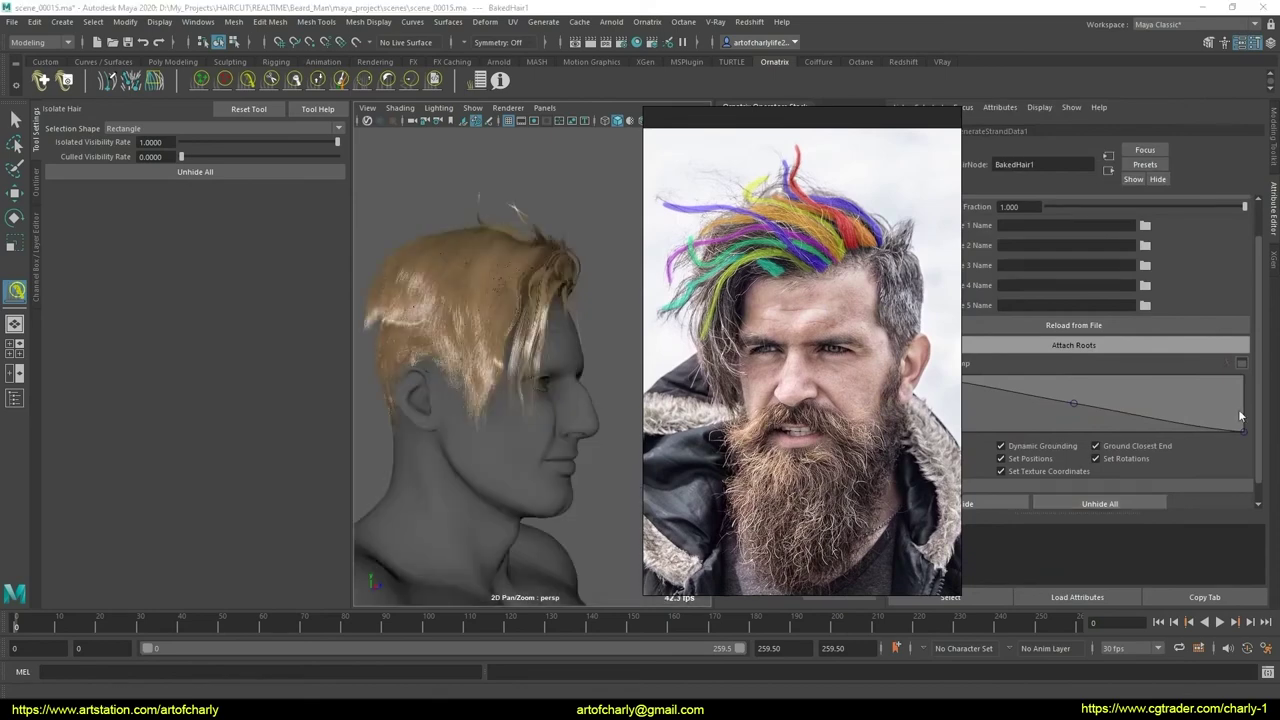
left_click_drag(451, 407, 555, 480, "alt")
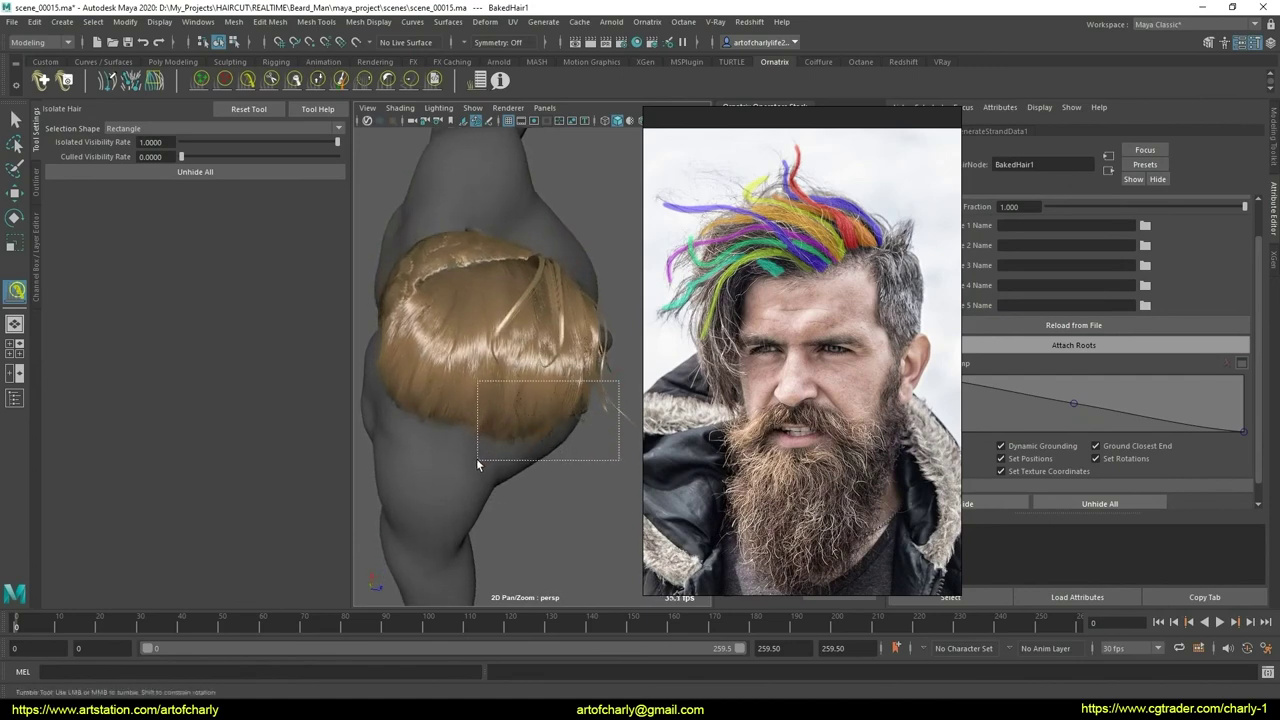
mouse_move(493, 429)
left_mouse_down()
mouse_move(476, 458)
mouse_move(575, 353)
mouse_move(520, 348)
left_mouse_up()
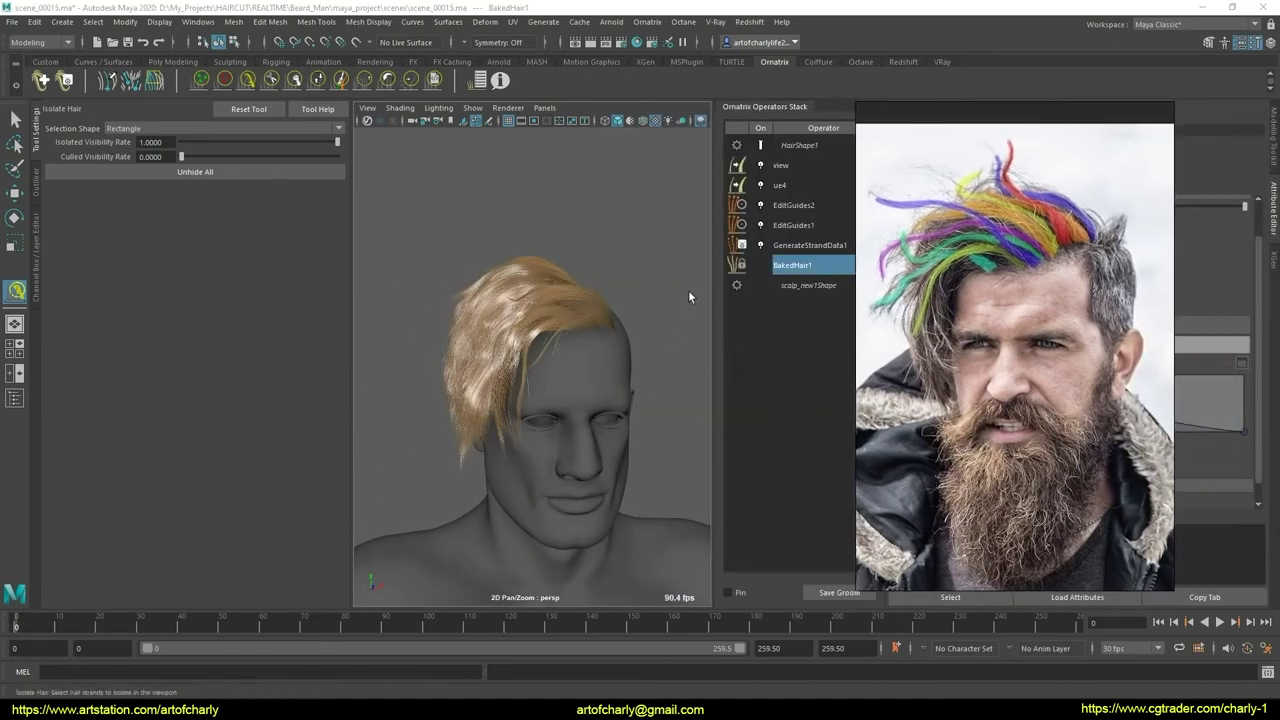
- Return to EditGuides2 and turn HairShape1 on to show the mint-green guides
left_click(810, 205)
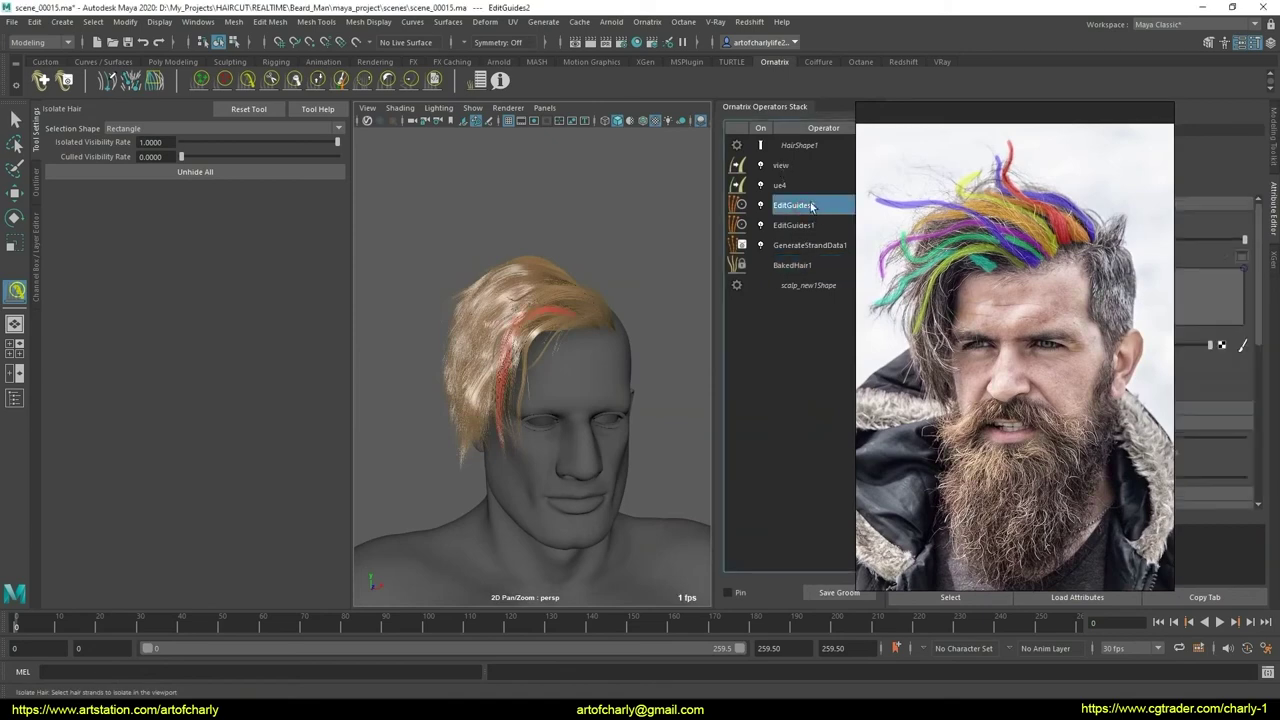
left_click(761, 145)
mouse_move(580, 340)
left_mouse_down("alt")
mouse_move(623, 337)
mouse_move(567, 340)
left_mouse_up("alt")
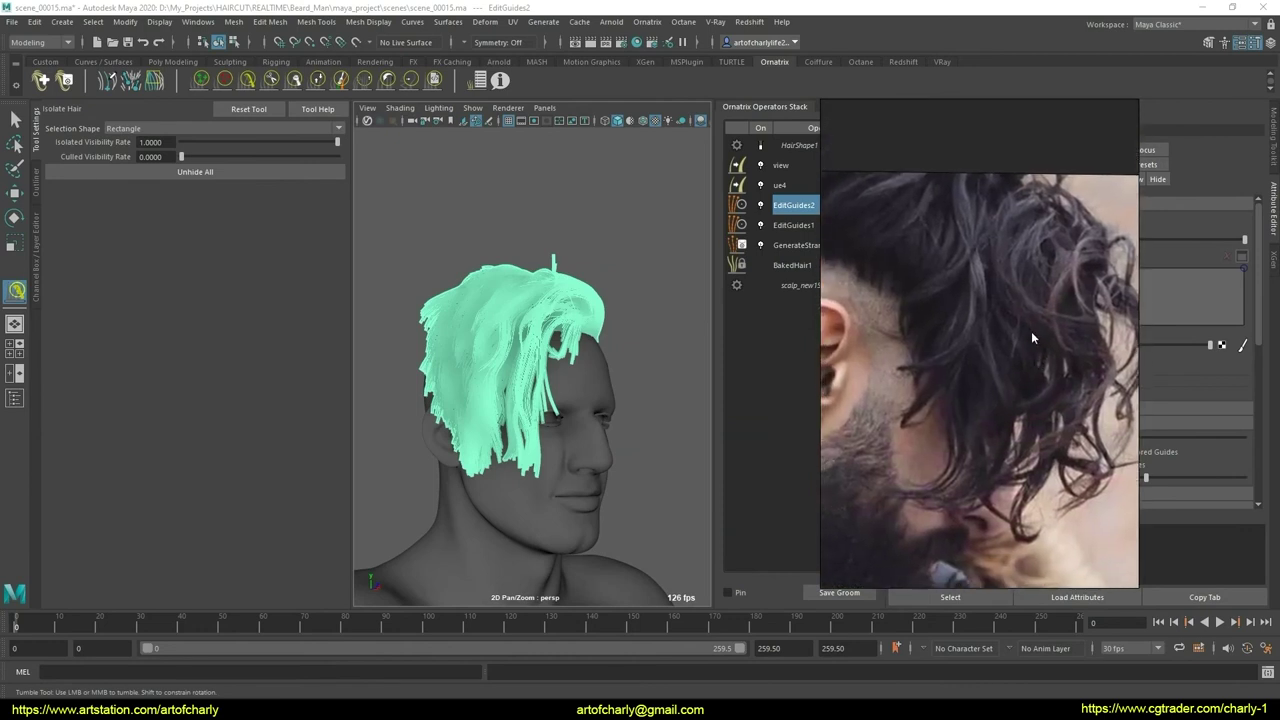
- Enter strand edit mode on EditGuides2 with colour-grouped guides and inspect the front and side
mouse_move(630, 433)
left_mouse_down("alt")
mouse_move(714, 428)
mouse_move(650, 431)
mouse_move(697, 432)
left_mouse_up("alt")
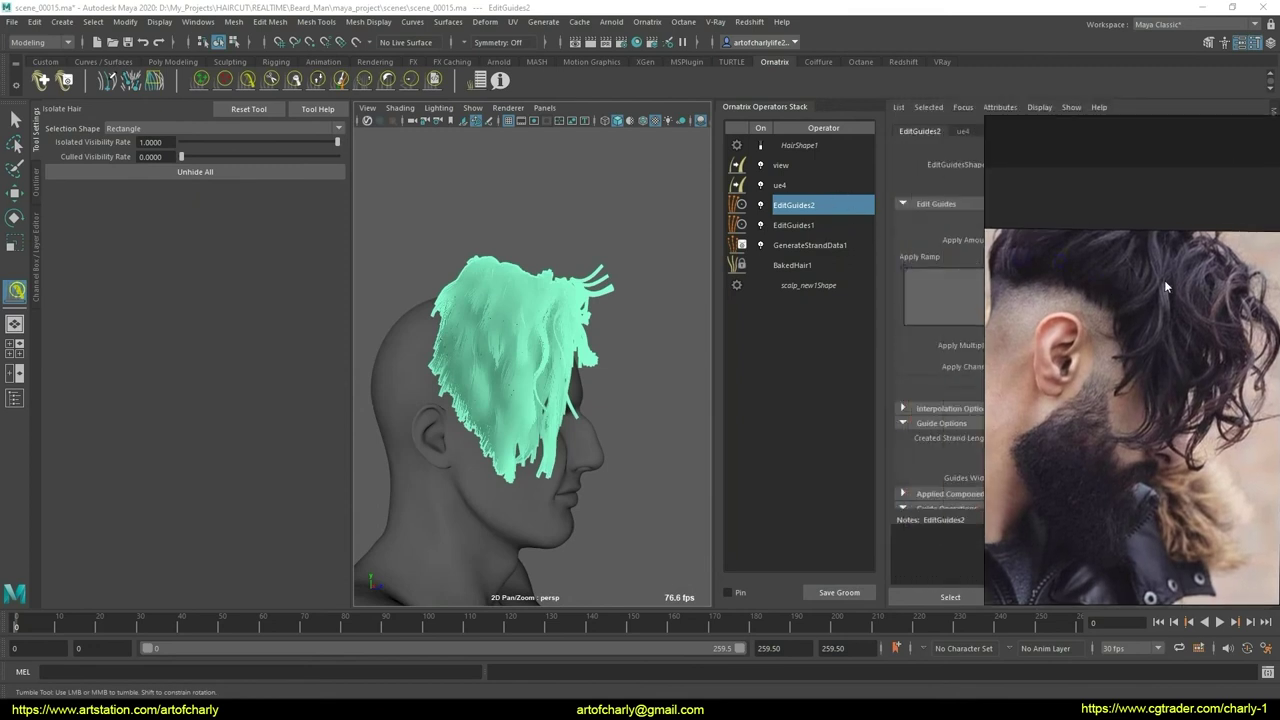
left_click(1007, 223)
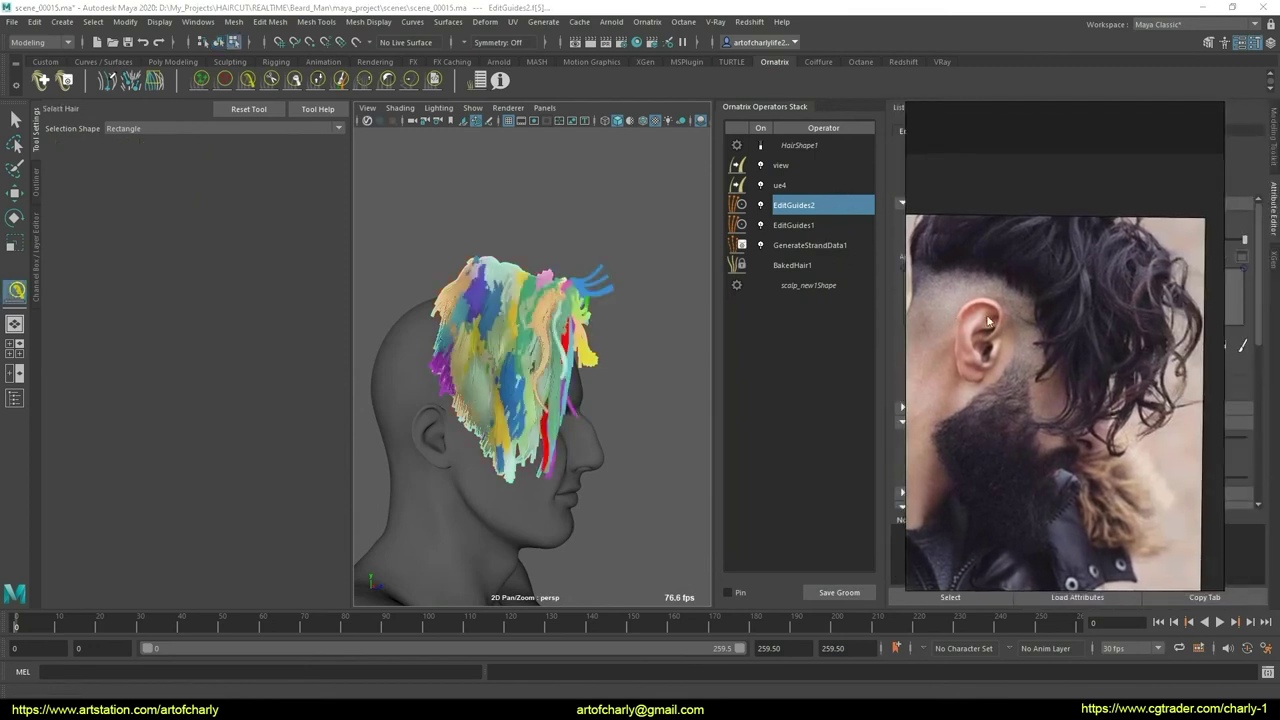
left_click_drag(540, 430, 498, 470, "alt")
scroll(521, 440, "up", 5)
scroll(521, 440, "up", 3)
scroll(521, 440, "down", 5)
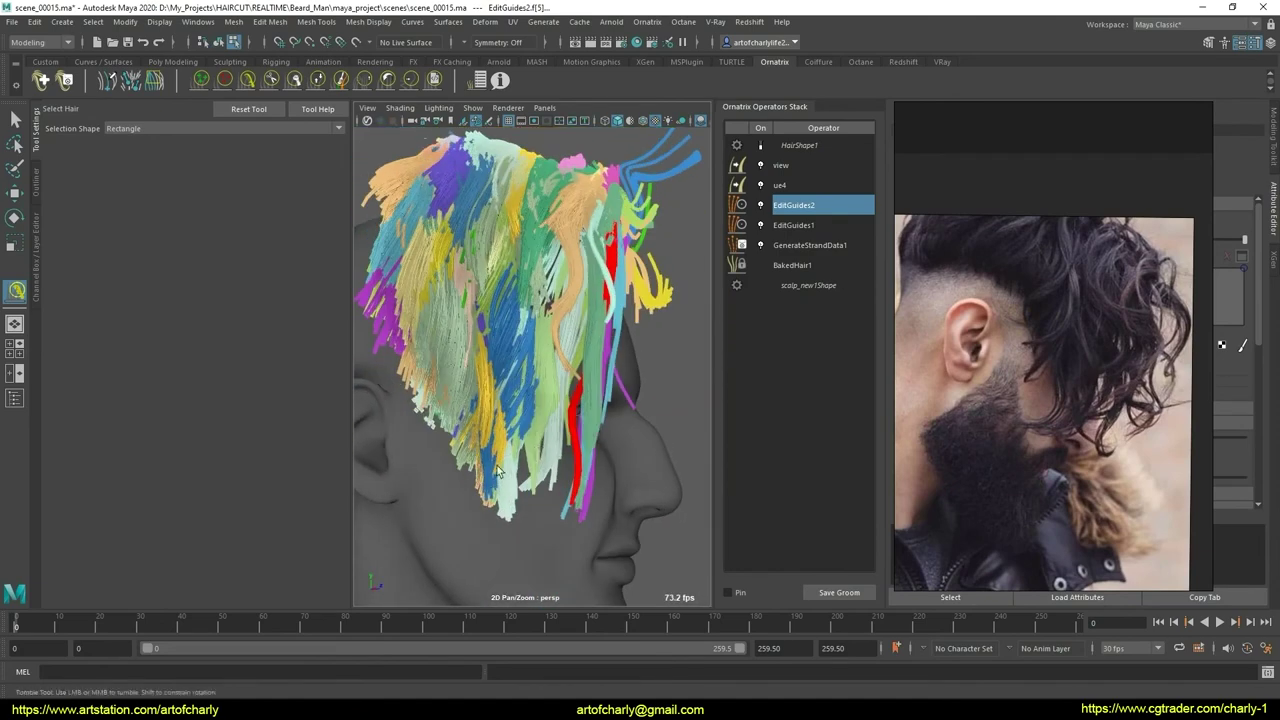
scroll(613, 528, "down", 3)
mouse_move(589, 459)
left_mouse_down("alt")
mouse_move(471, 454)
mouse_move(600, 466)
mouse_move(463, 465)
mouse_move(575, 468)
left_mouse_up("alt")
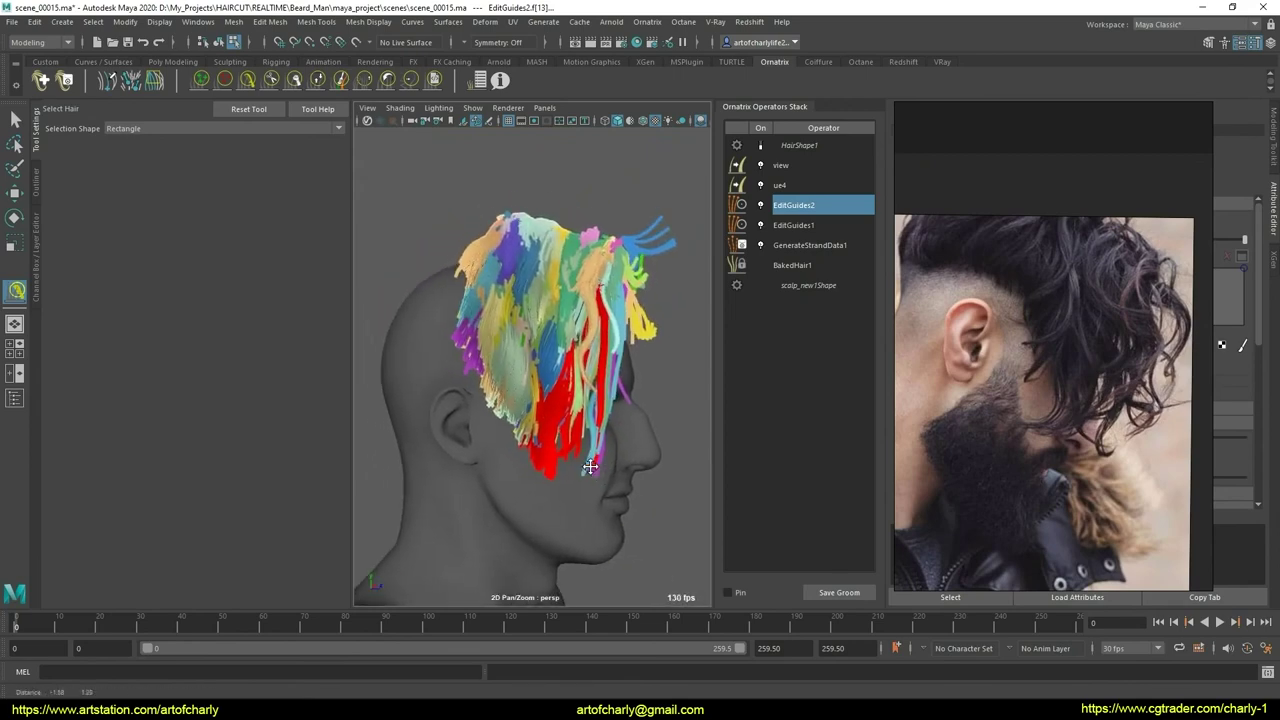
right_click_drag(575, 468, 560, 461, "alt")
left_click_drag(560, 461, 506, 464, "alt")
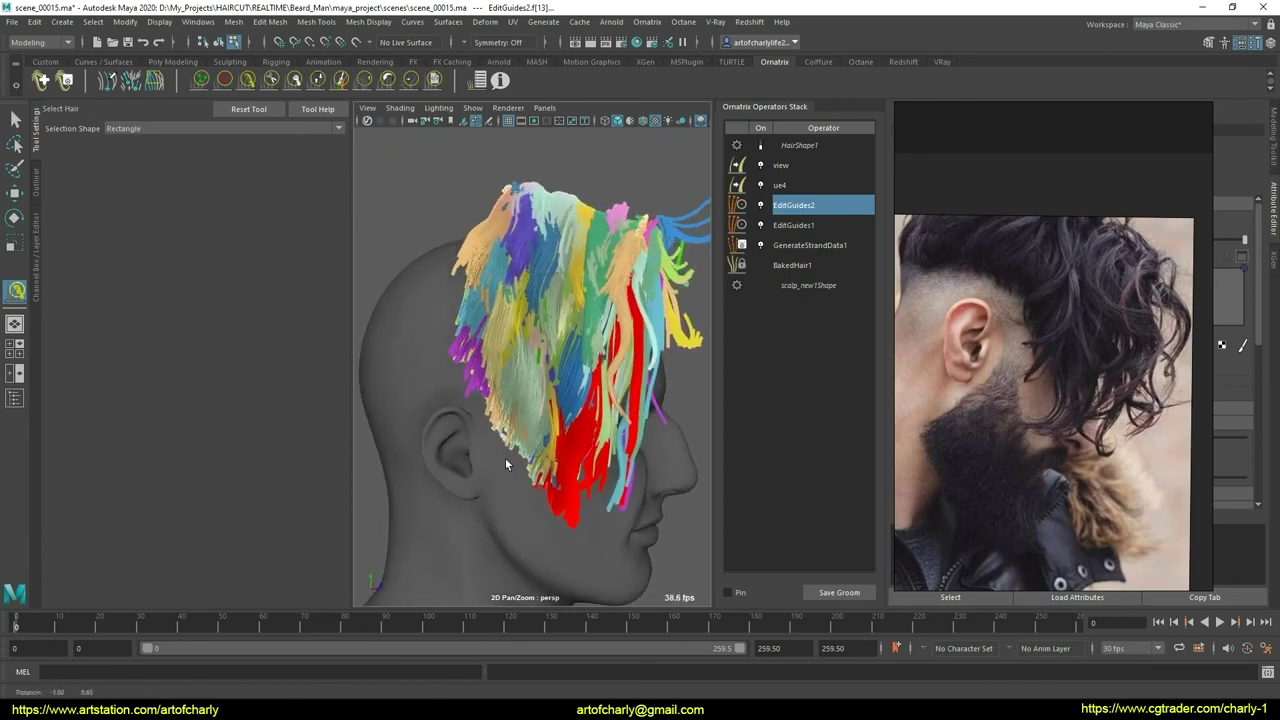
- Orbit around the back and top of the head to inspect the colour-coded guides
mouse_move(472, 453)
left_mouse_down("alt")
mouse_move(514, 457)
mouse_move(520, 406)
mouse_move(576, 441)
mouse_move(514, 409)
mouse_move(584, 402)
mouse_move(564, 365)
left_mouse_up("alt")
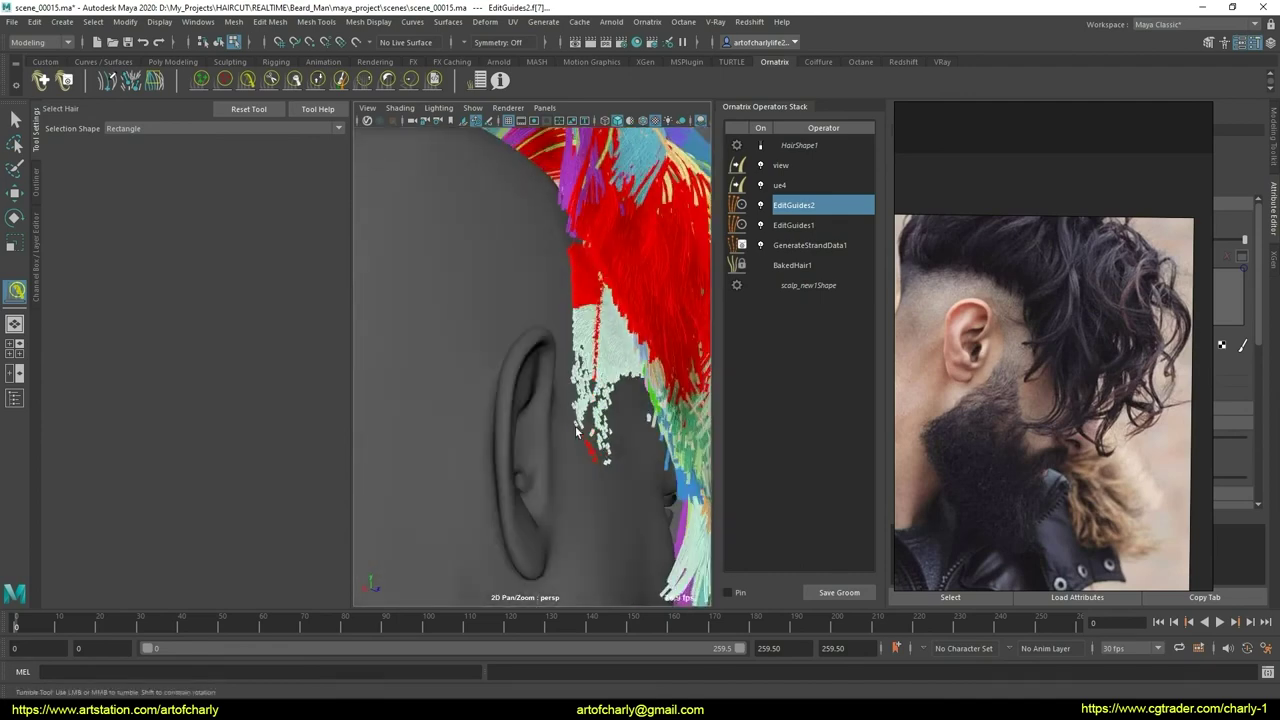
left_click_drag(576, 432, 600, 420, "alt")
right_click_drag(600, 420, 628, 396, "alt")
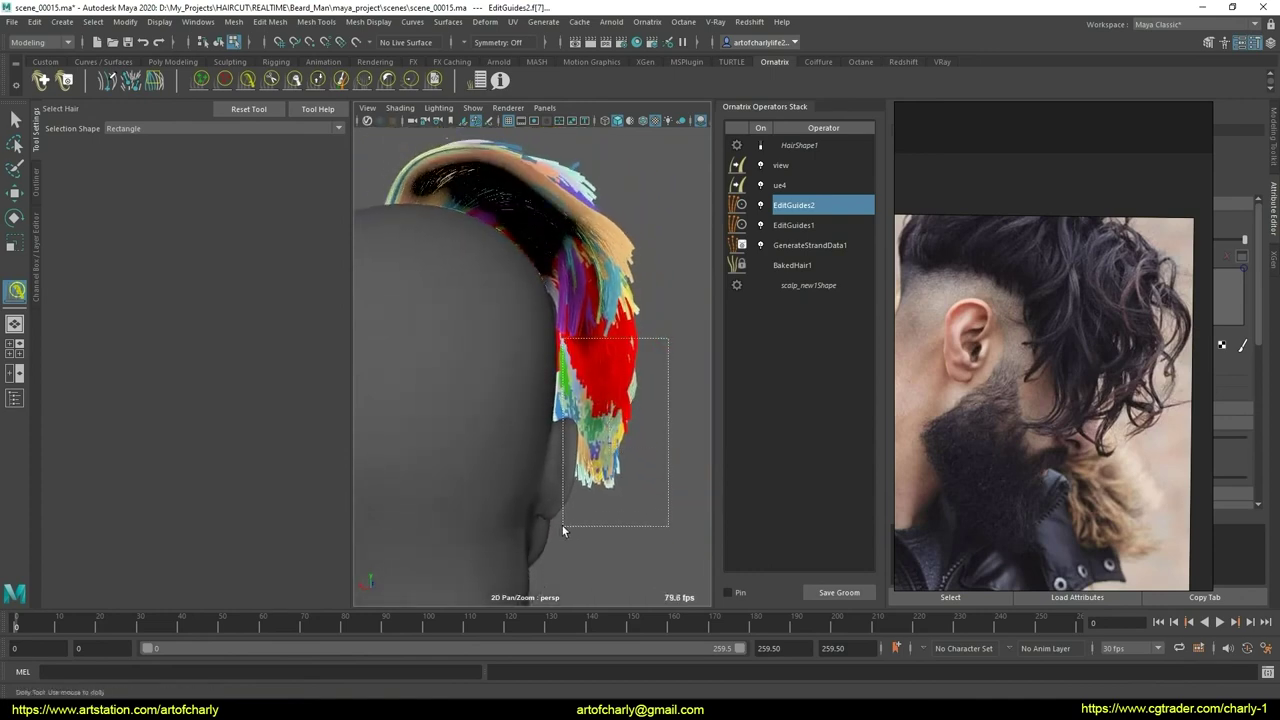
mouse_move(601, 493)
left_mouse_down("alt")
mouse_move(575, 480)
mouse_move(583, 472)
mouse_move(443, 463)
mouse_move(486, 443)
mouse_move(470, 420)
mouse_move(503, 400)
mouse_move(396, 236)
left_mouse_up("alt")
mouse_move(681, 312)
left_mouse_down("alt")
mouse_move(674, 331)
mouse_move(700, 334)
mouse_move(553, 336)
left_mouse_up("alt")
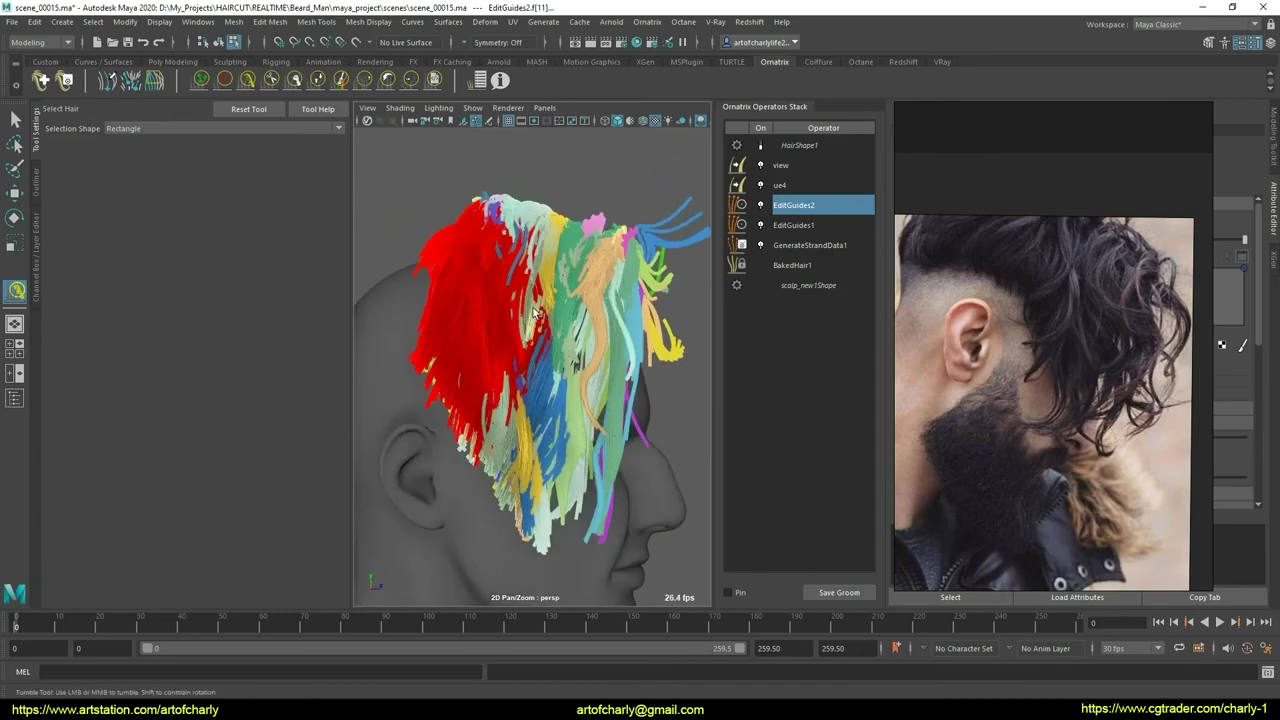
right_click_drag(534, 312, 465, 220, "alt")
left_click_drag(689, 289, 550, 293, "alt")
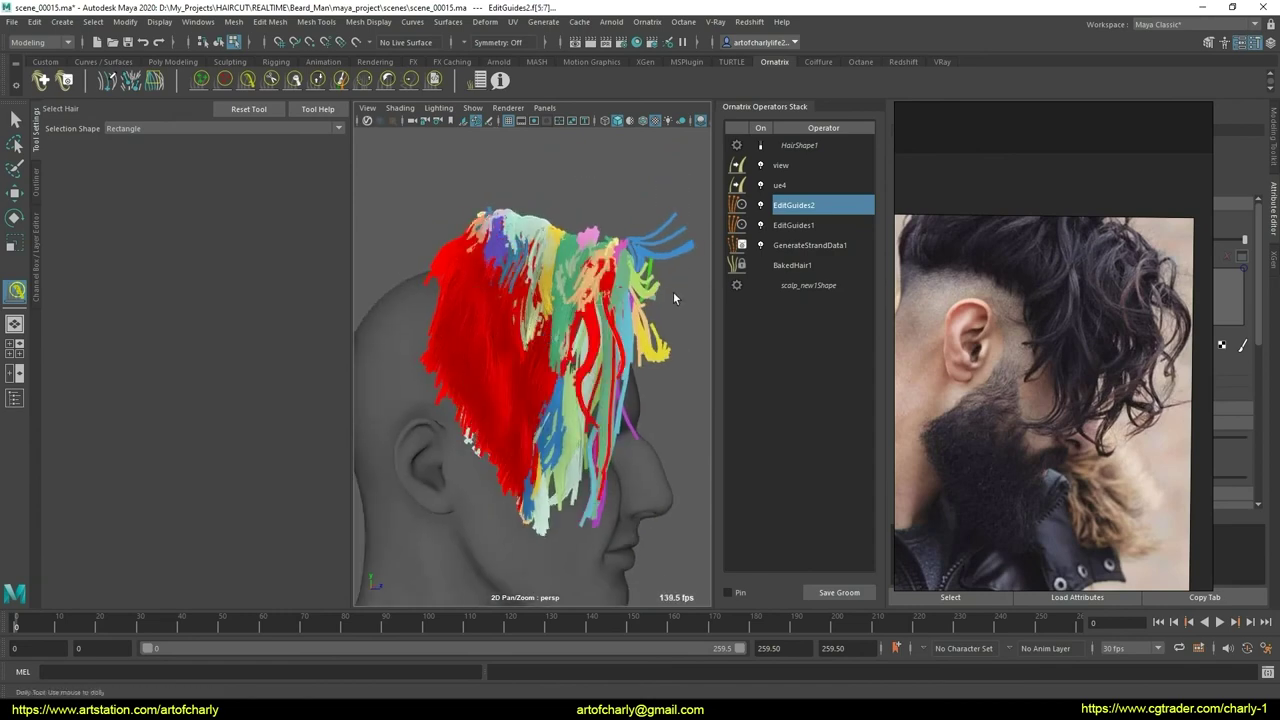
- Move the reference photo off the guides and hide the selected long guides
left_click_drag(920, 347, 598, 365)
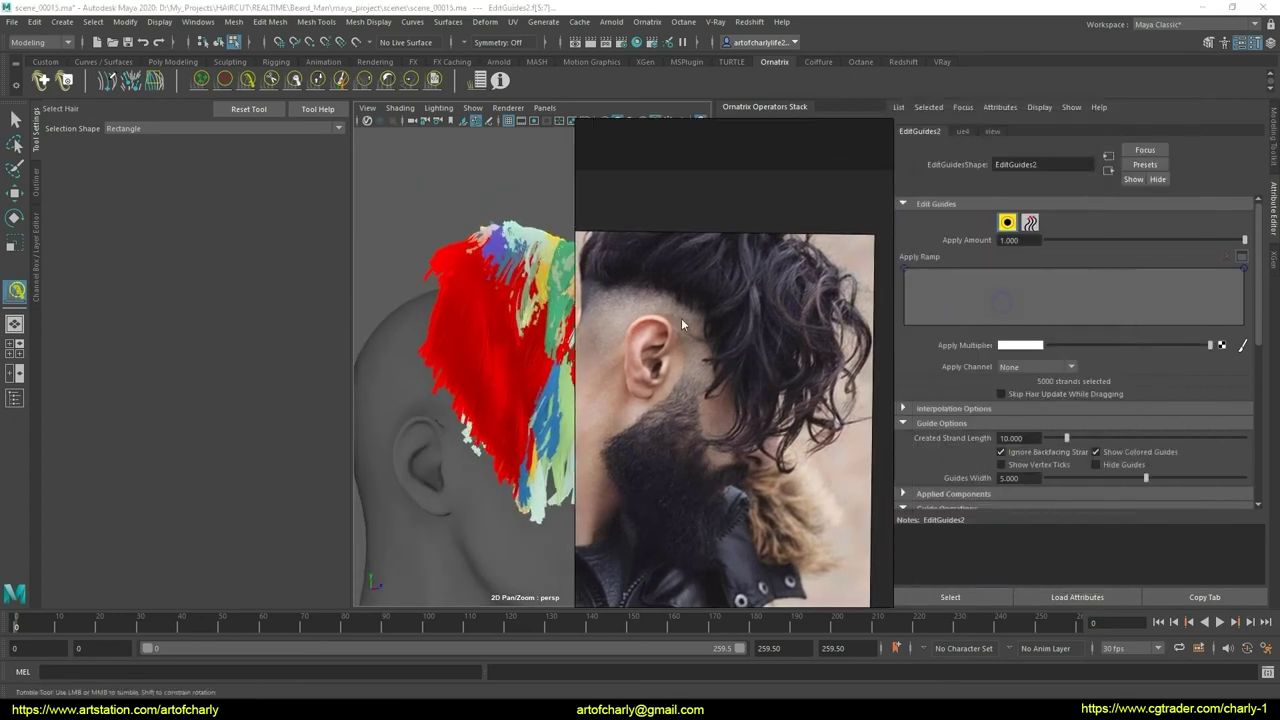
scroll(970, 375, "down", 2)
scroll(997, 338, "up", 3)
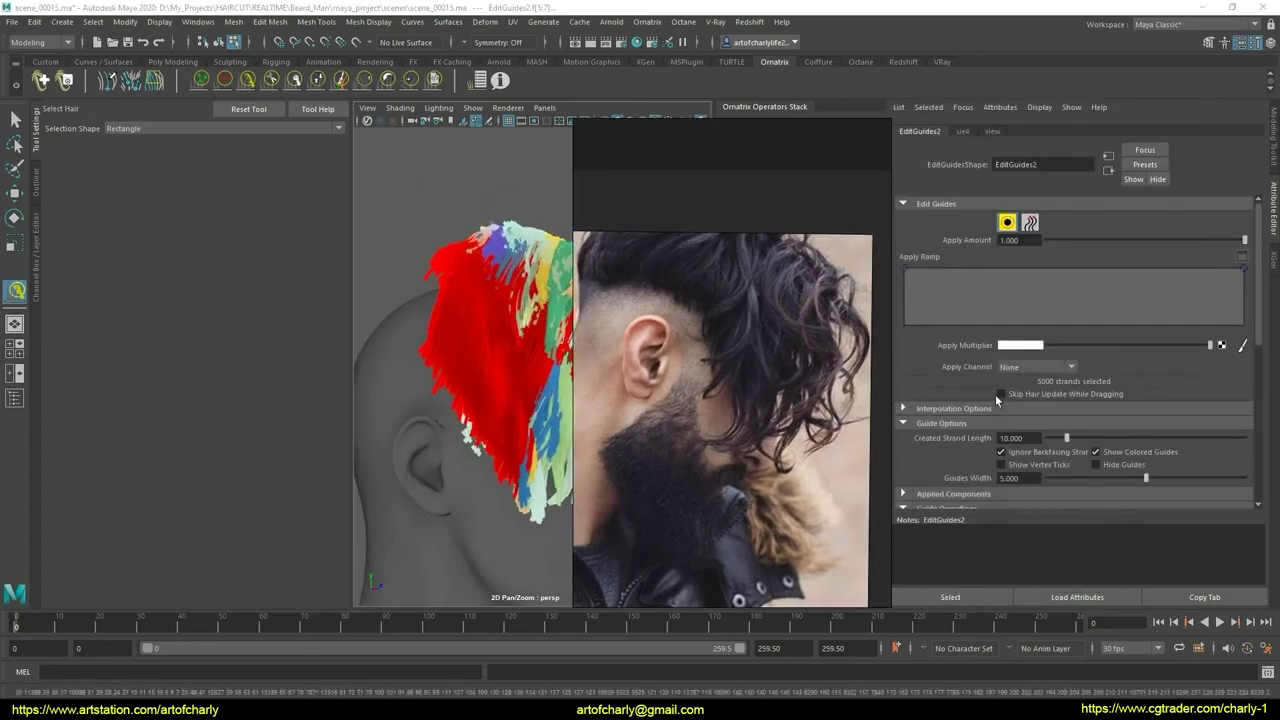
left_click_drag(948, 341, 1181, 345)
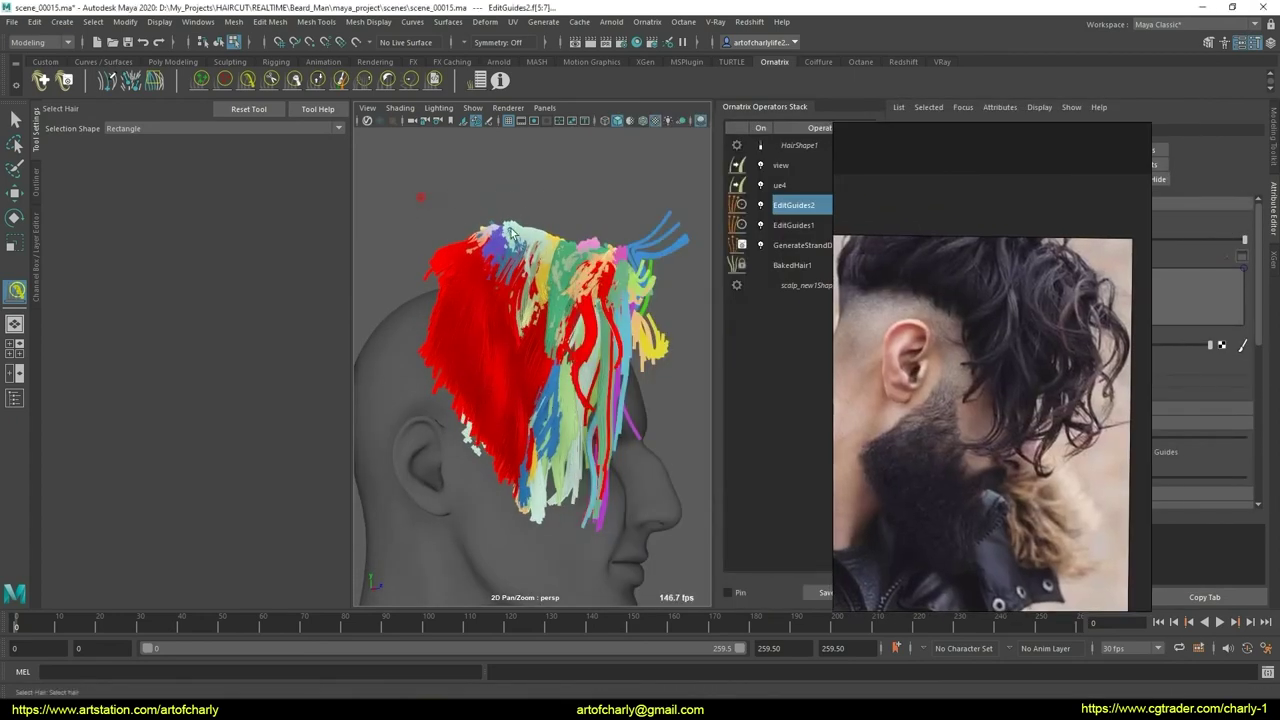
left_click_drag(708, 289, 450, 249, "alt")
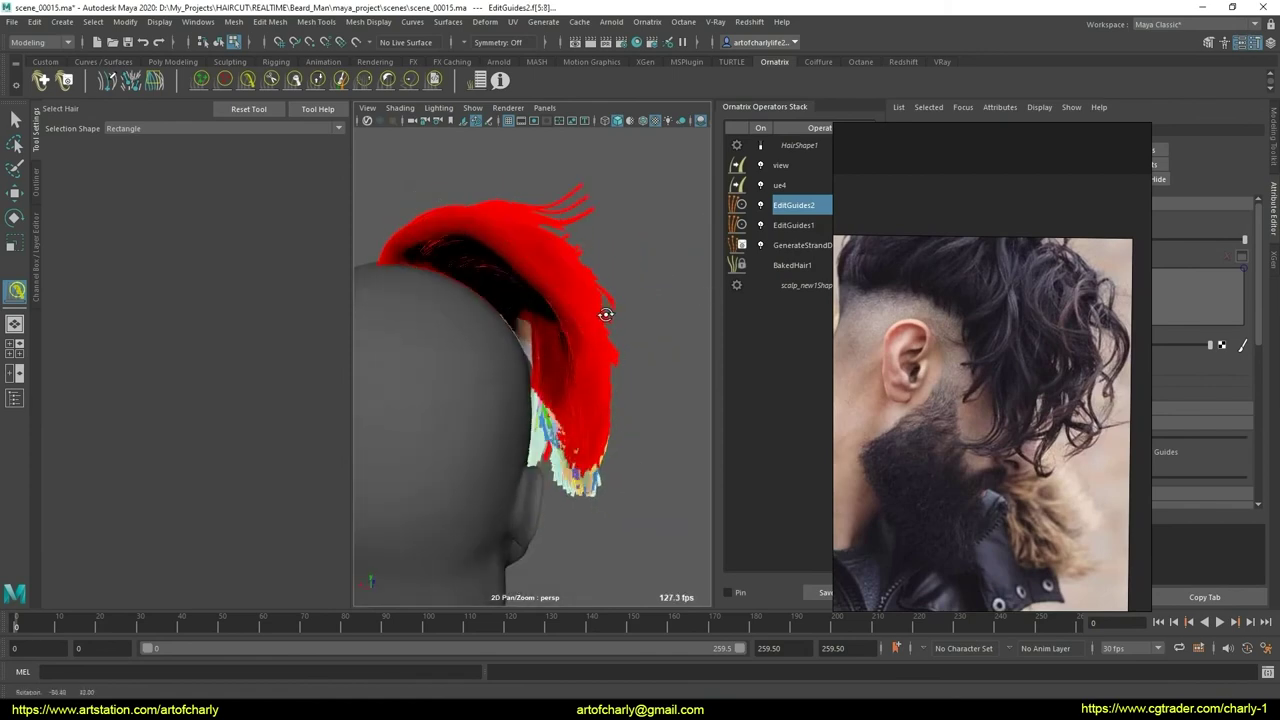
left_click_drag(450, 249, 543, 297, "alt")
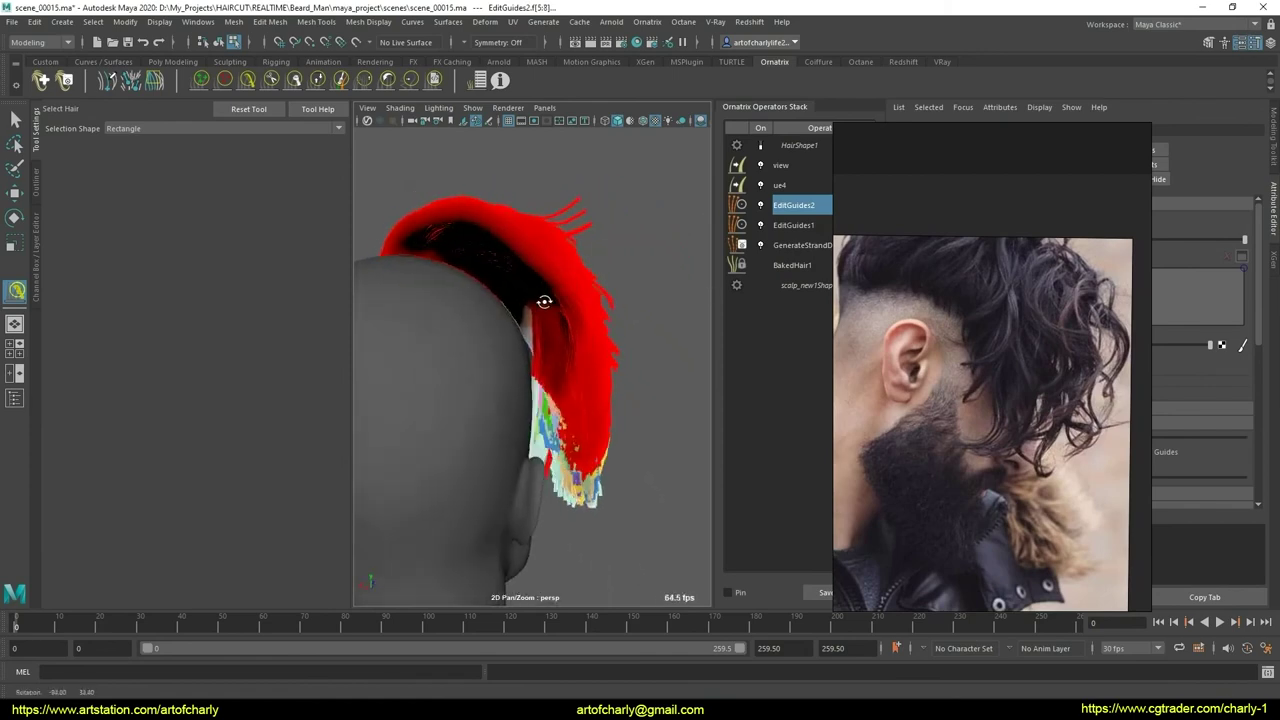
left_click_drag(1020, 319, 1148, 325)
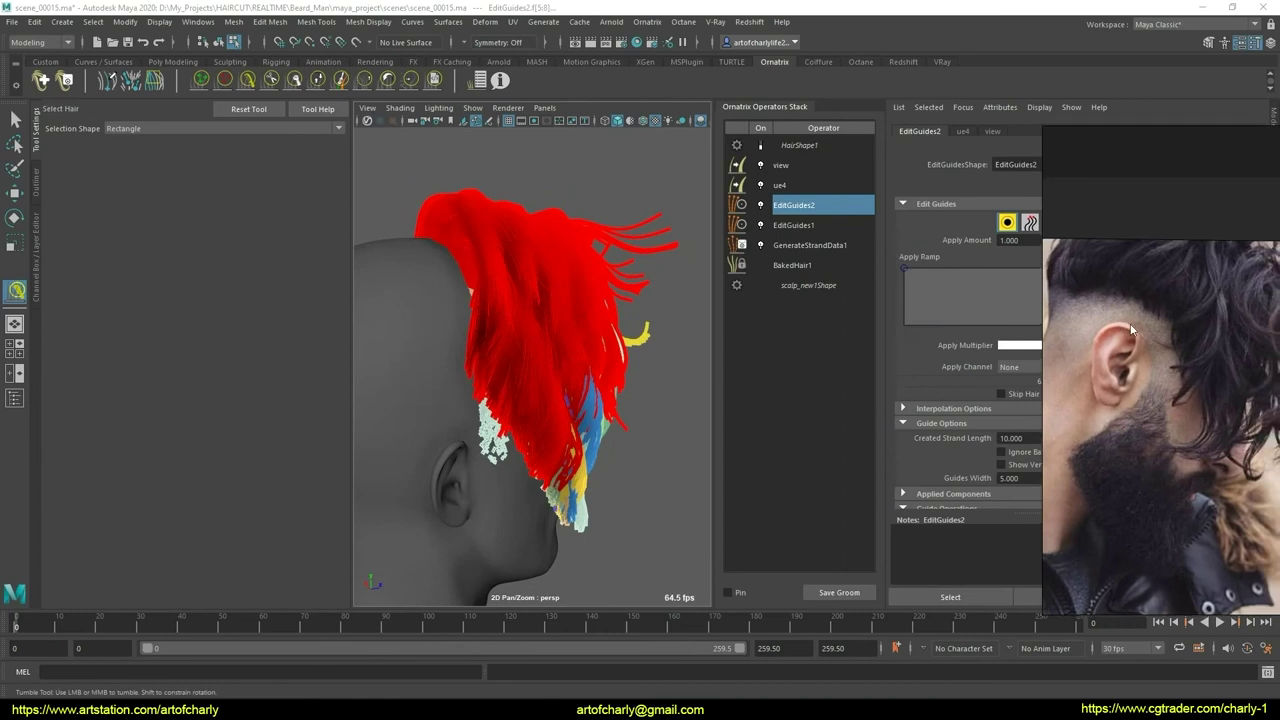
scroll(957, 371, "down", 3)
left_click(920, 408)
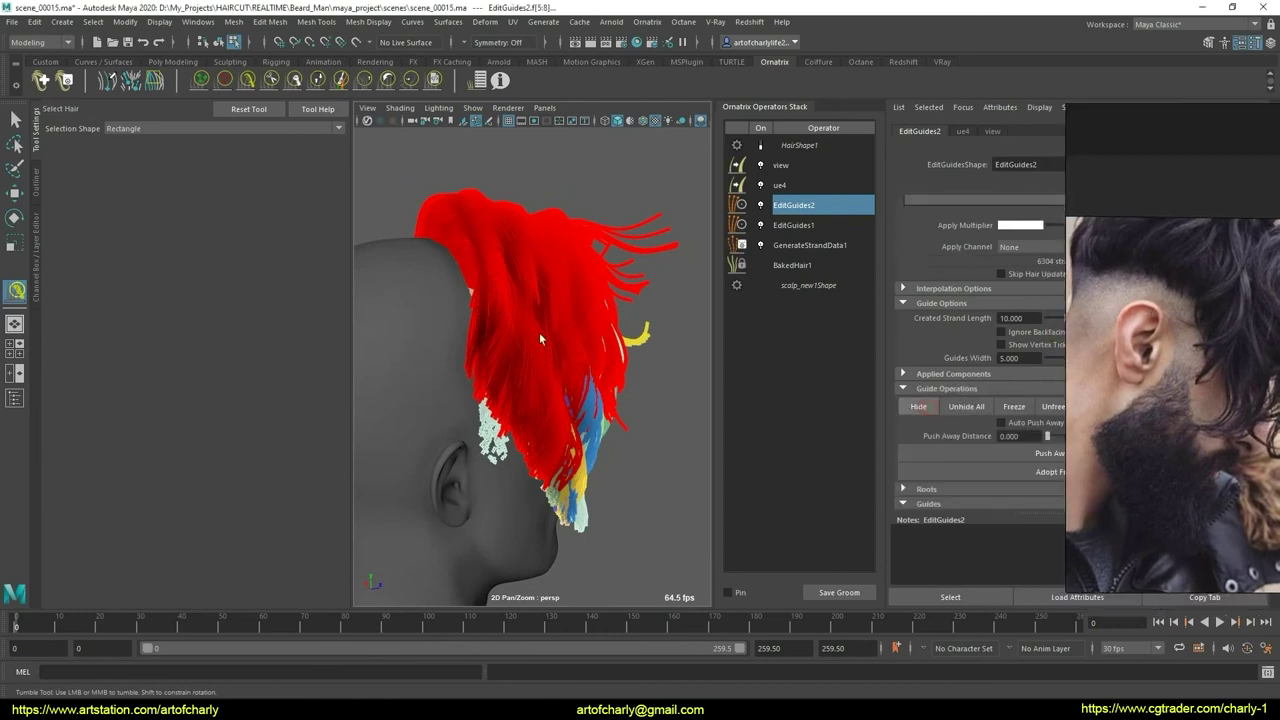
left_click(539, 332)
- From the rear of the head, select the remaining guides, then clear the selection
mouse_move(554, 320)
left_mouse_down("alt")
mouse_move(495, 307)
mouse_move(523, 310)
left_mouse_up("alt")
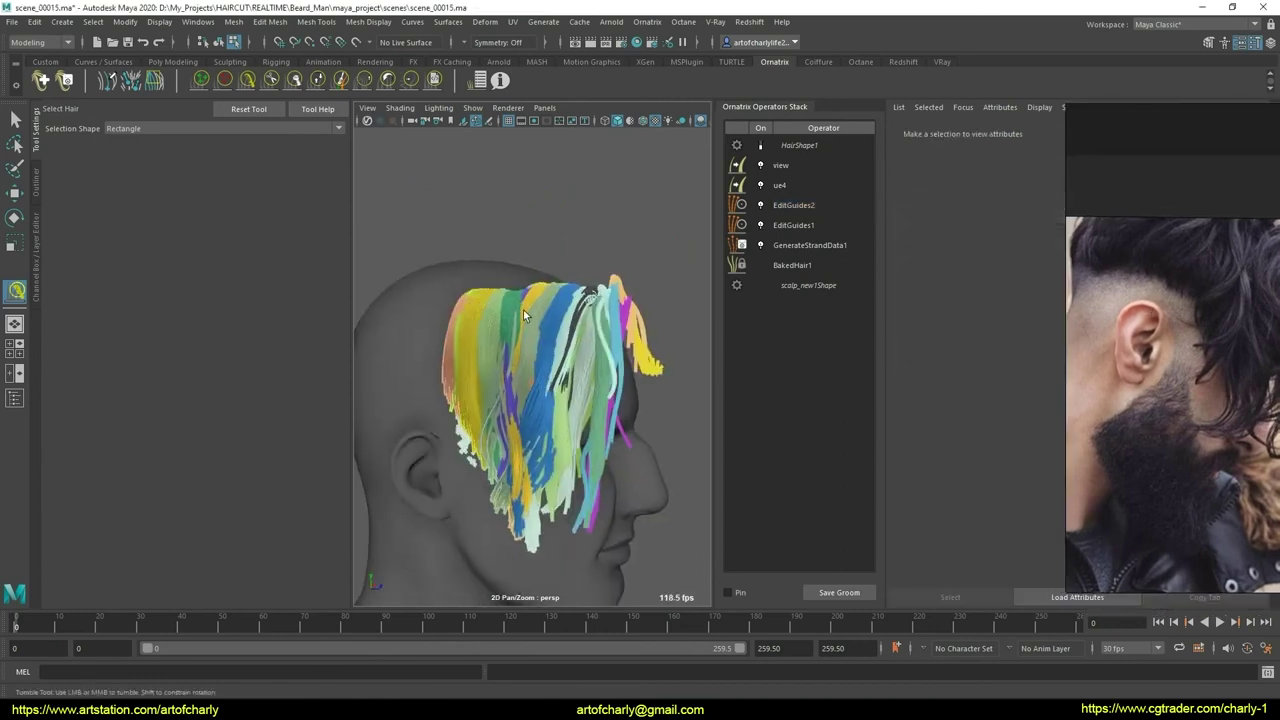
left_click_drag(663, 311, 683, 311)
left_click_drag(519, 313, 640, 312, "alt")
mouse_move(545, 333)
left_mouse_down("alt")
mouse_move(531, 343)
mouse_move(663, 337)
mouse_move(559, 357)
mouse_move(394, 233)
left_mouse_up("alt")
left_click(922, 409)
left_click(491, 351)
- Select a group of guides on the side of the head and hide it
left_click_drag(687, 285, 688, 286)
mouse_move(583, 294)
left_mouse_down("alt")
mouse_move(651, 294)
mouse_move(543, 289)
mouse_move(580, 300)
left_mouse_up("alt")
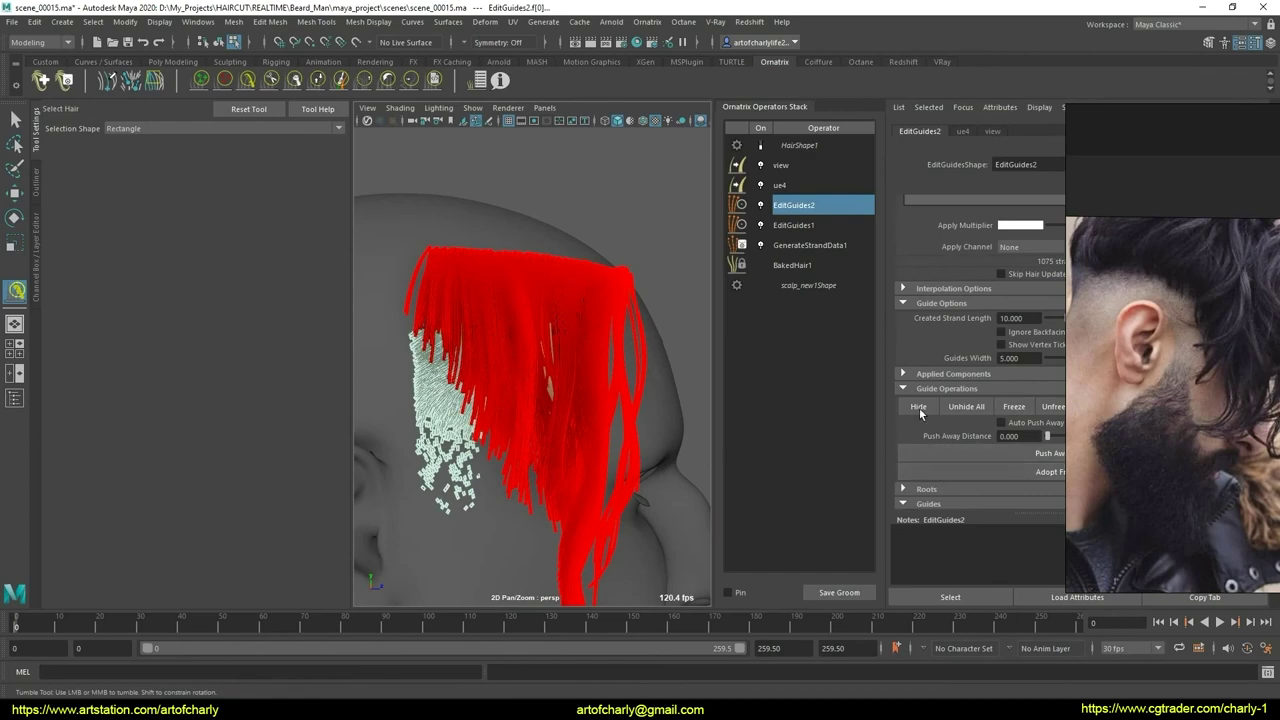
left_click(500, 373)
mouse_move(500, 373)
left_mouse_down("alt")
mouse_move(517, 334)
mouse_move(468, 264)
left_mouse_up("alt")
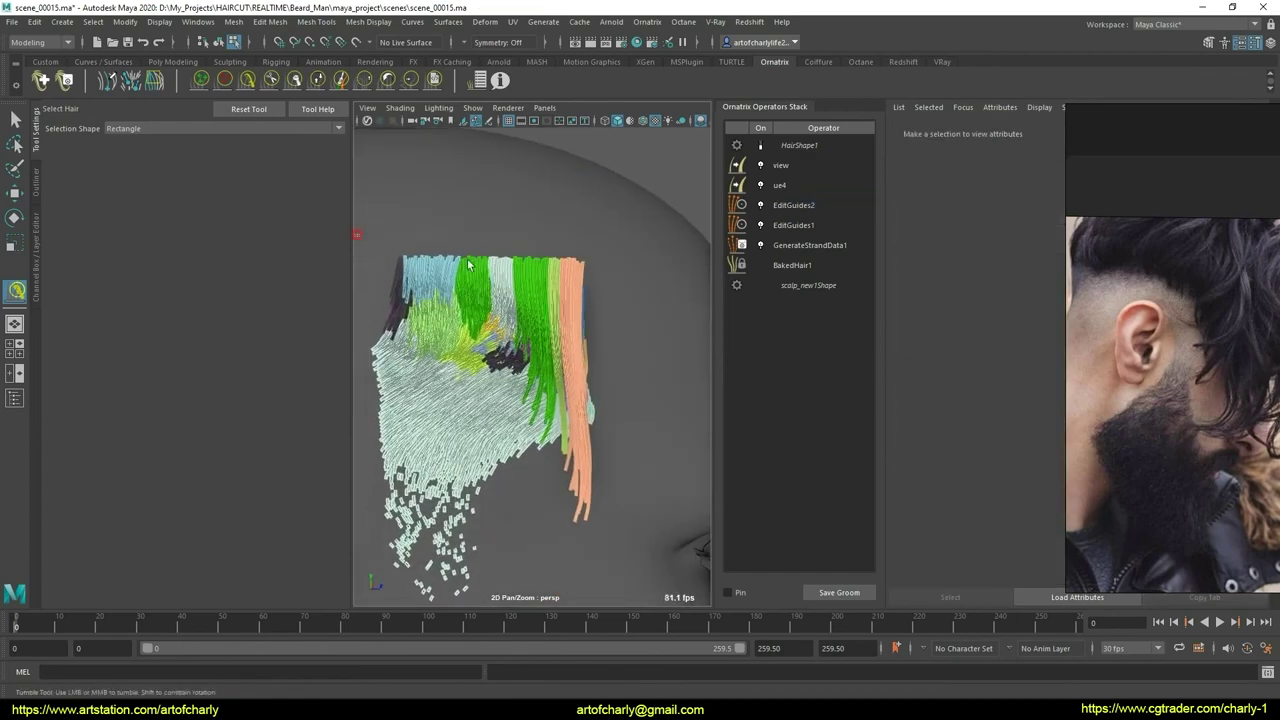
left_click(634, 293)
left_click(918, 406)
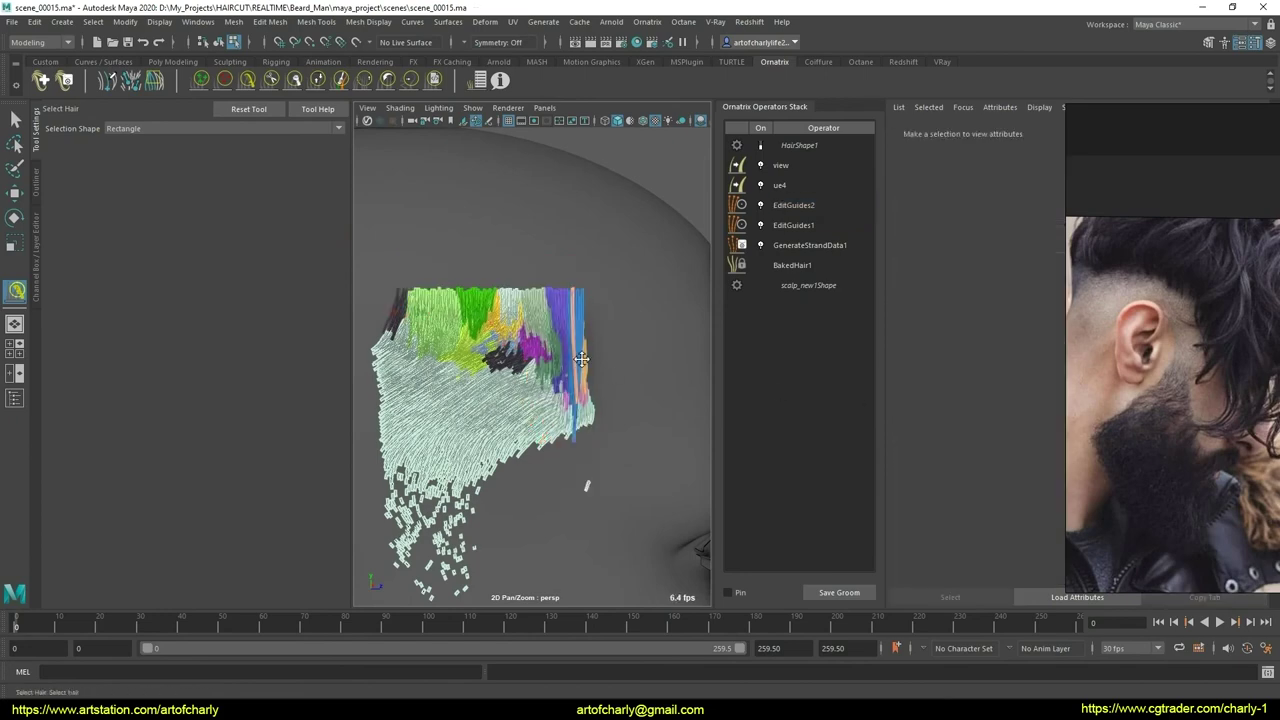
- Select the guides along the top of the patch and a larger block, checking from several angles
left_click_drag(470, 330, 384, 280, "alt")
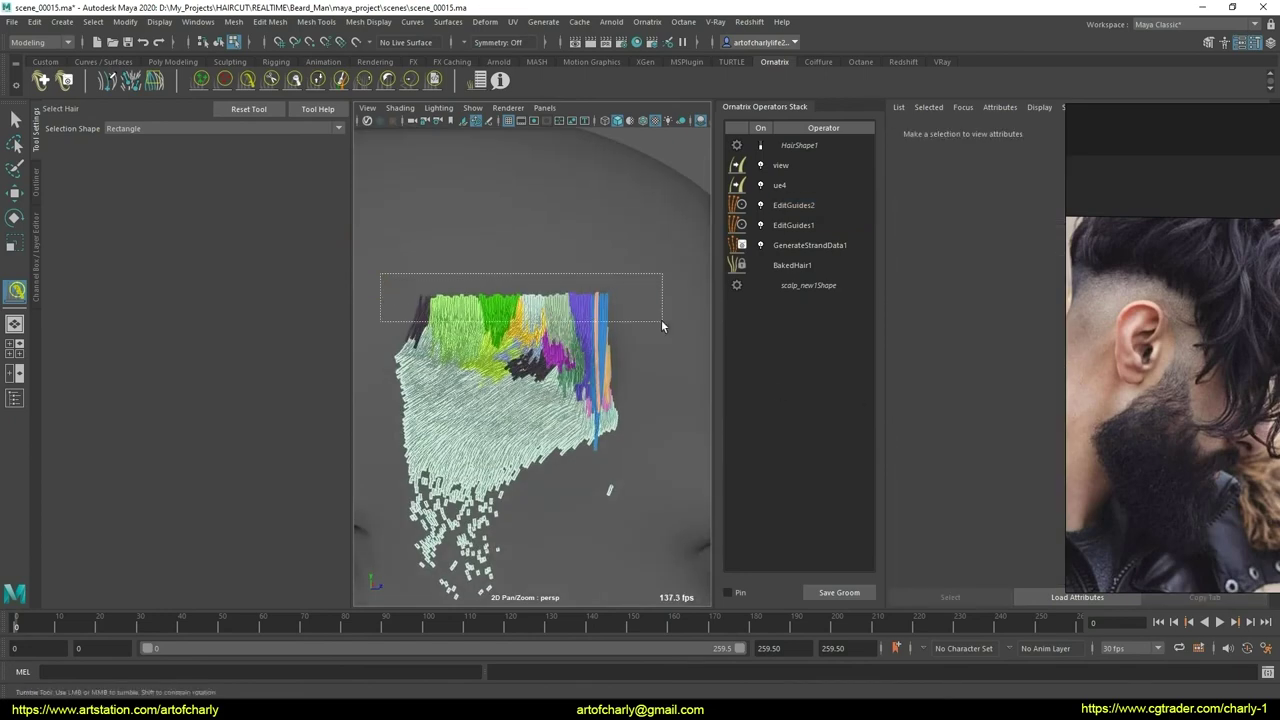
mouse_move(661, 322)
left_mouse_down()
mouse_move(629, 343)
mouse_move(531, 354)
left_mouse_up()
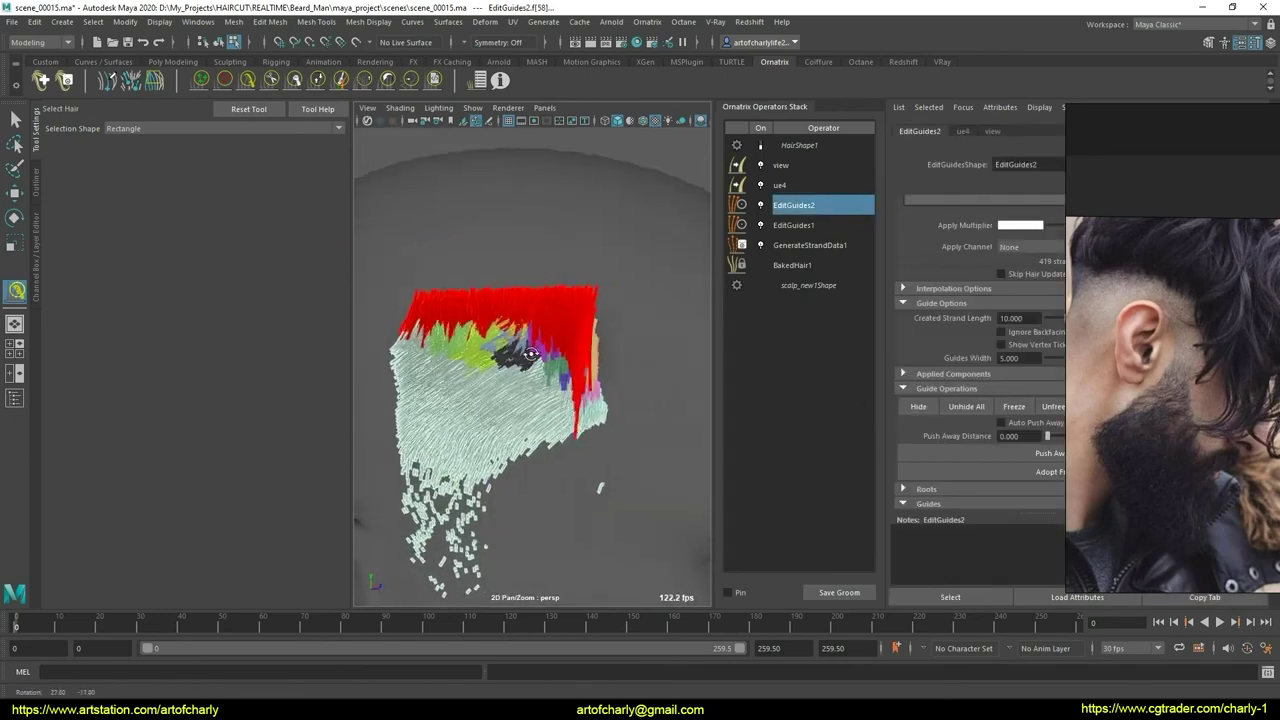
right_click_drag(531, 354, 433, 323, "alt")
left_click_drag(617, 491, 617, 491)
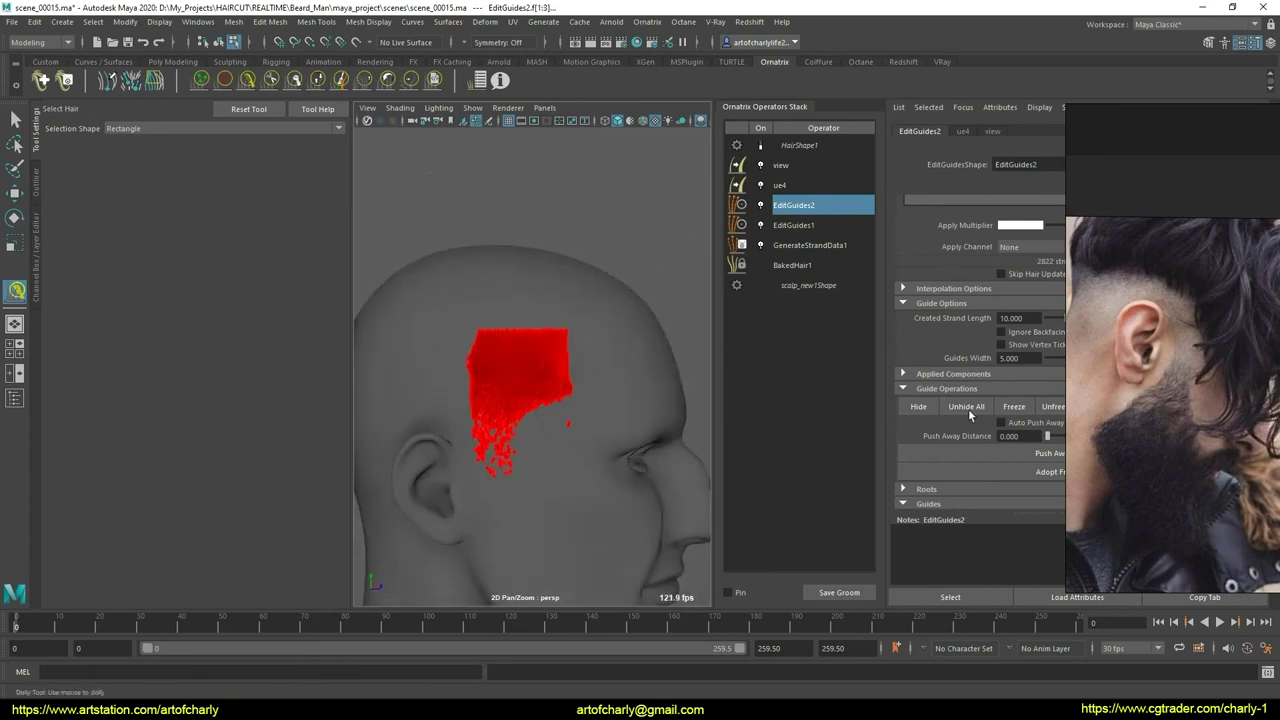
left_click_drag(557, 386, 643, 376, "alt")
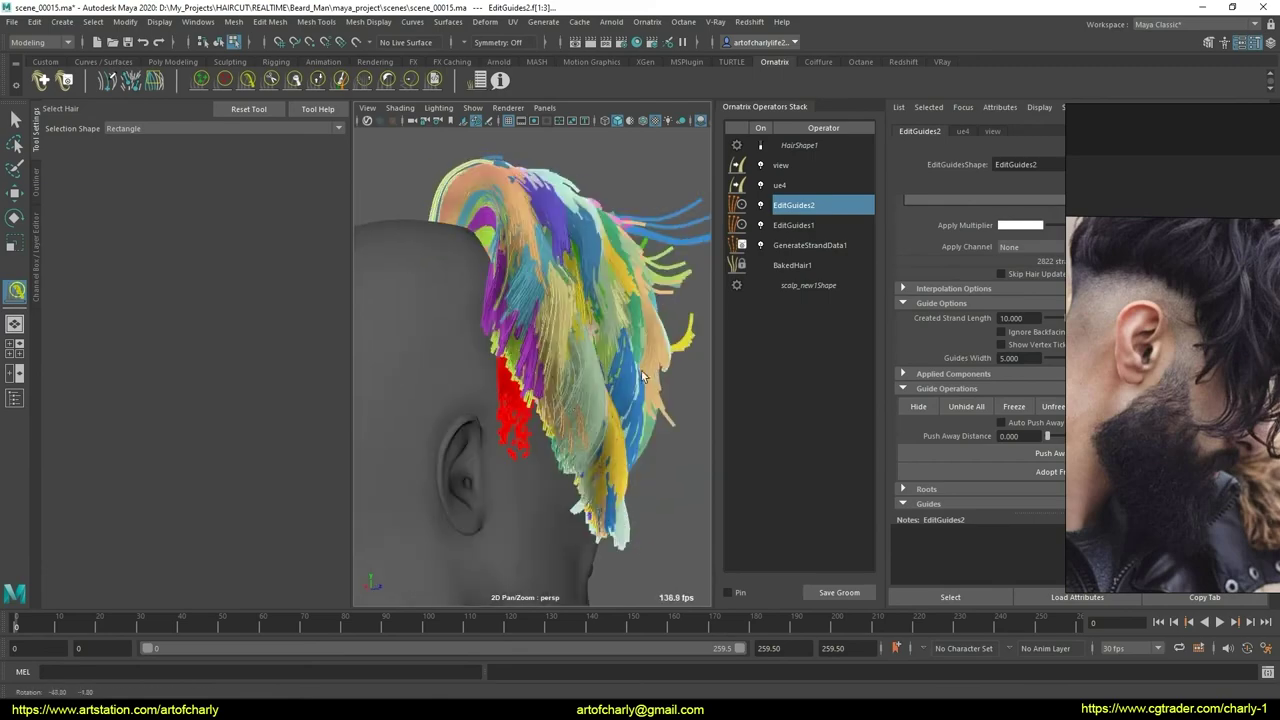
mouse_move(527, 405)
left_mouse_down("alt")
mouse_move(423, 368)
mouse_move(504, 360)
mouse_move(423, 321)
left_mouse_up("alt")
left_click(659, 279)
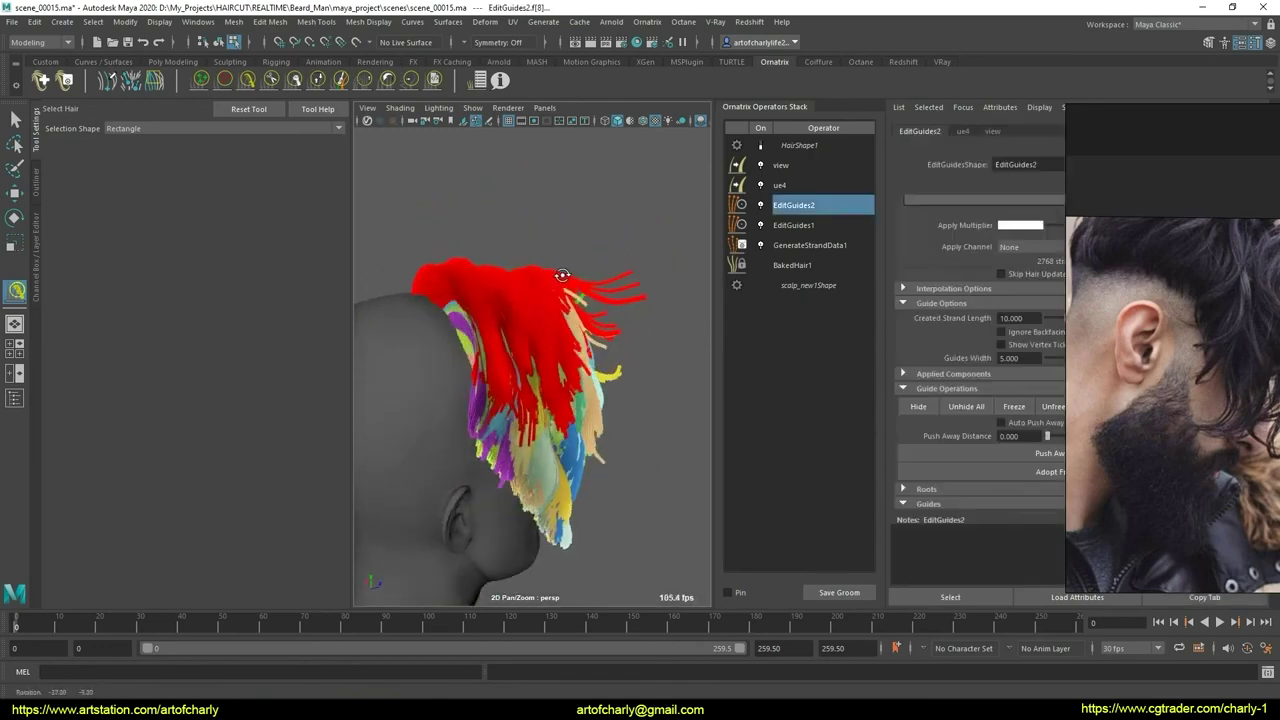
mouse_move(659, 279)
left_mouse_down("alt")
mouse_move(443, 248)
mouse_move(470, 360)
mouse_move(500, 340)
left_mouse_up("alt")
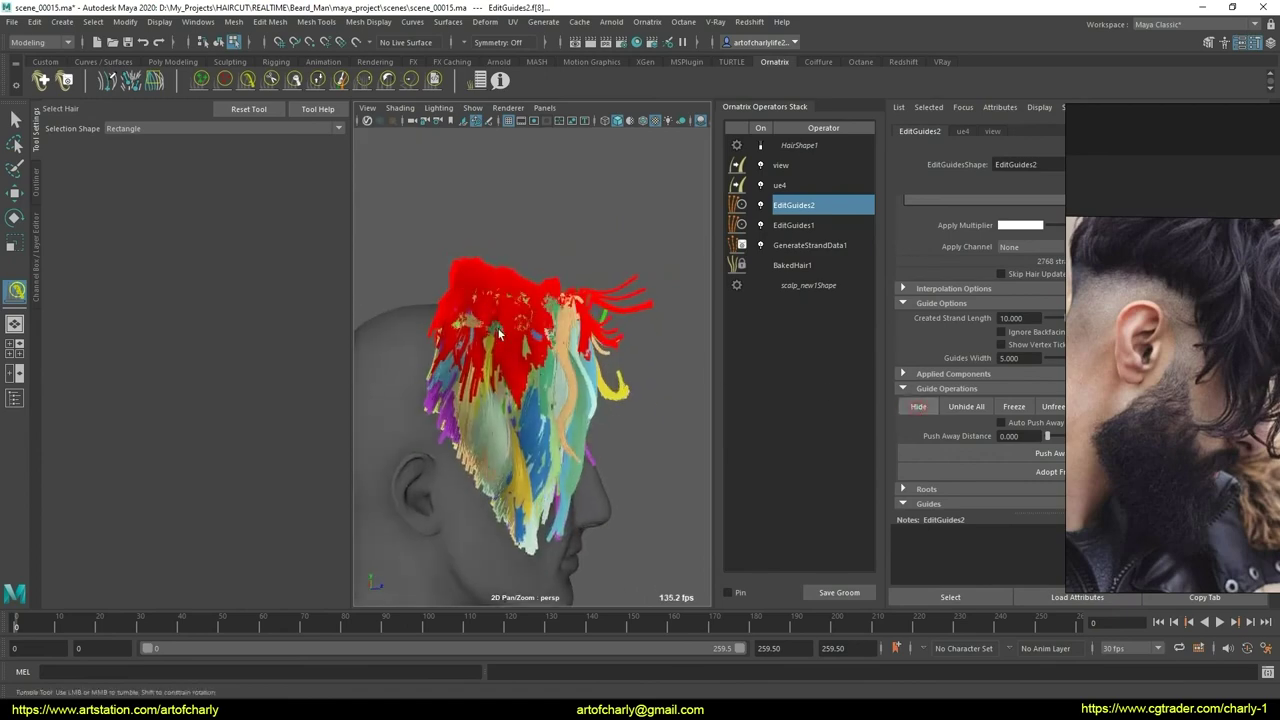
- Reselect the top and front guide sections and hide them
mouse_move(380, 247)
left_mouse_down()
mouse_move(625, 301)
mouse_move(490, 267)
mouse_move(543, 329)
mouse_move(623, 294)
mouse_move(600, 294)
left_mouse_up()
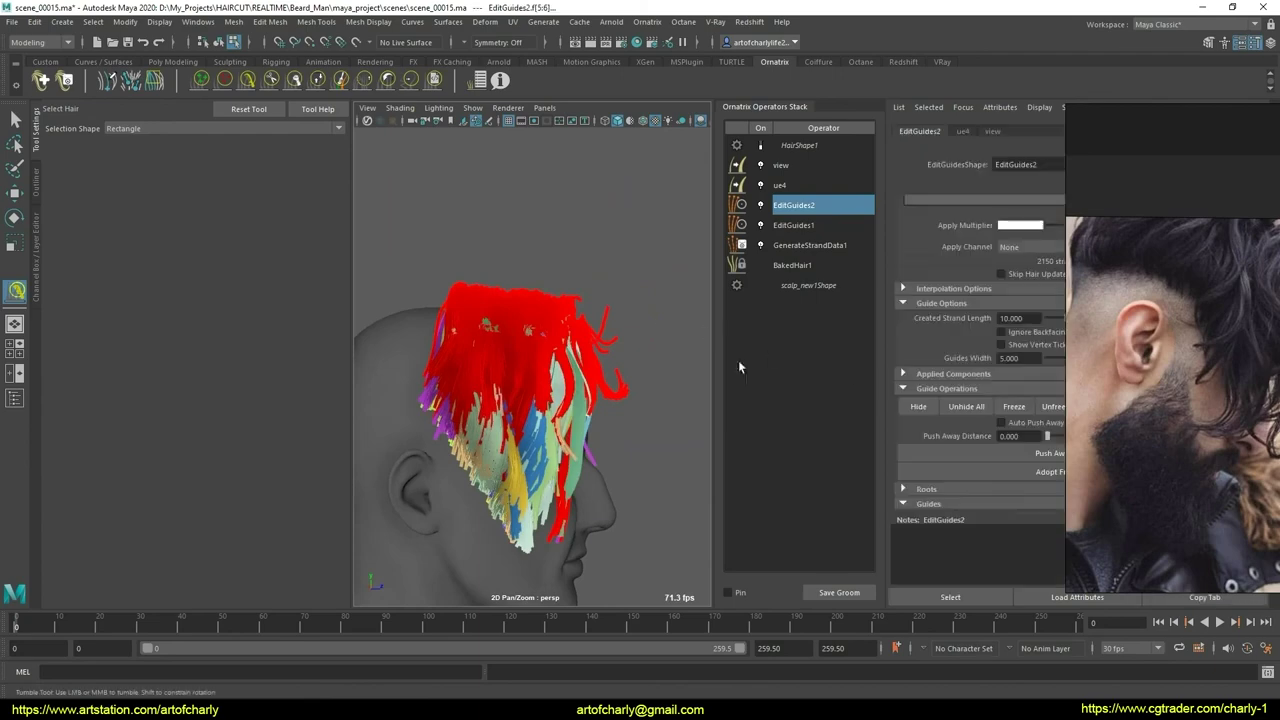
left_click_drag(620, 370, 566, 372, "alt")
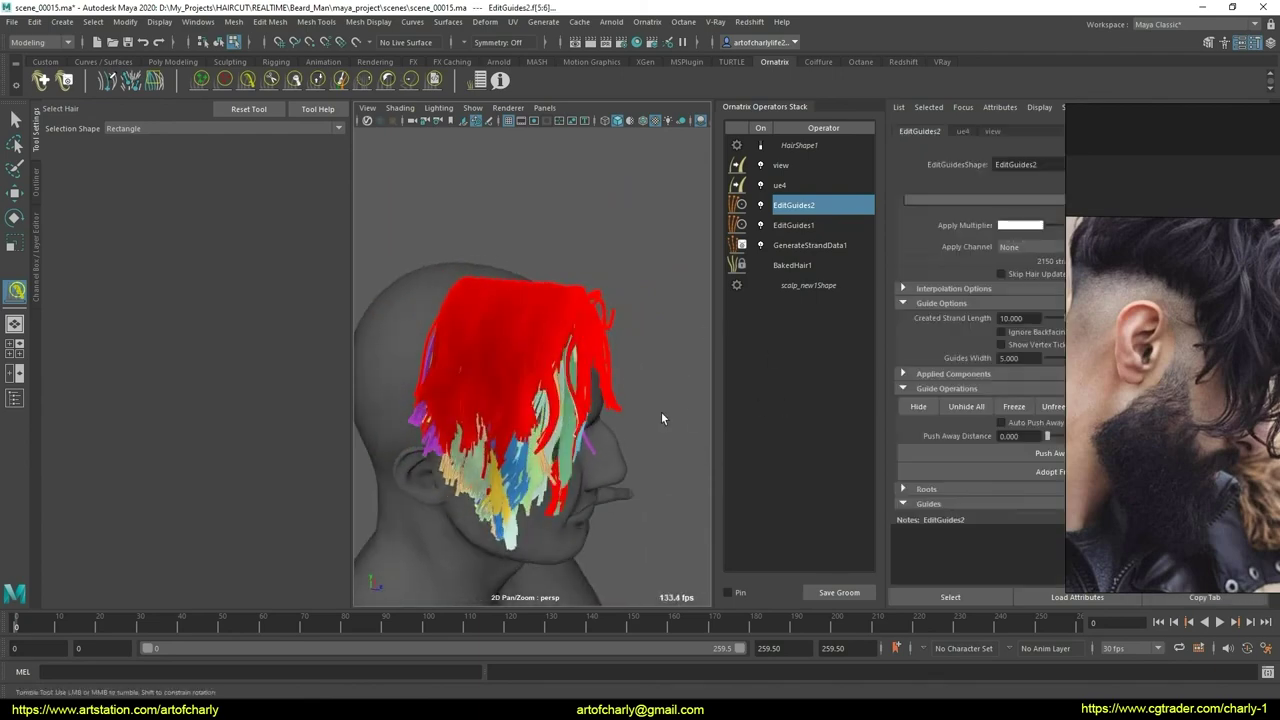
left_click_drag(631, 410, 383, 314, "alt")
left_click(618, 390)
right_click_drag(383, 314, 469, 379, "alt")
left_click_drag(469, 379, 466, 434, "alt")
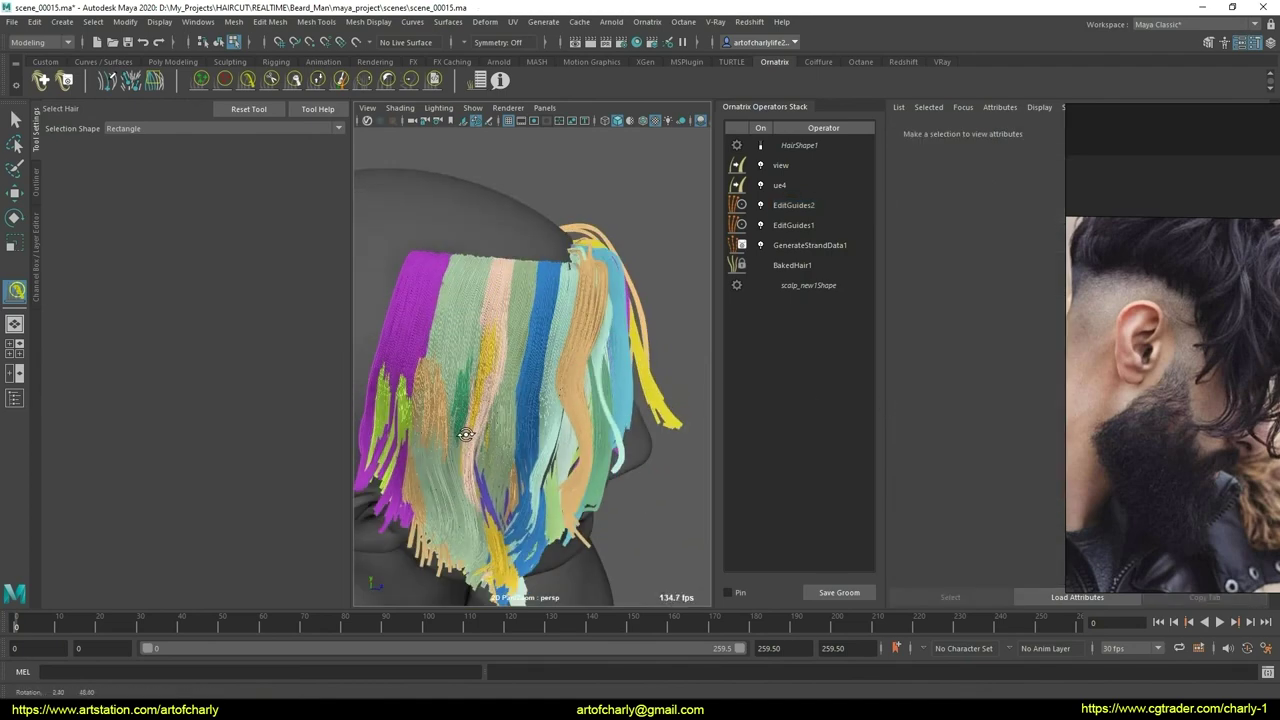
left_click_drag(568, 286, 570, 287)
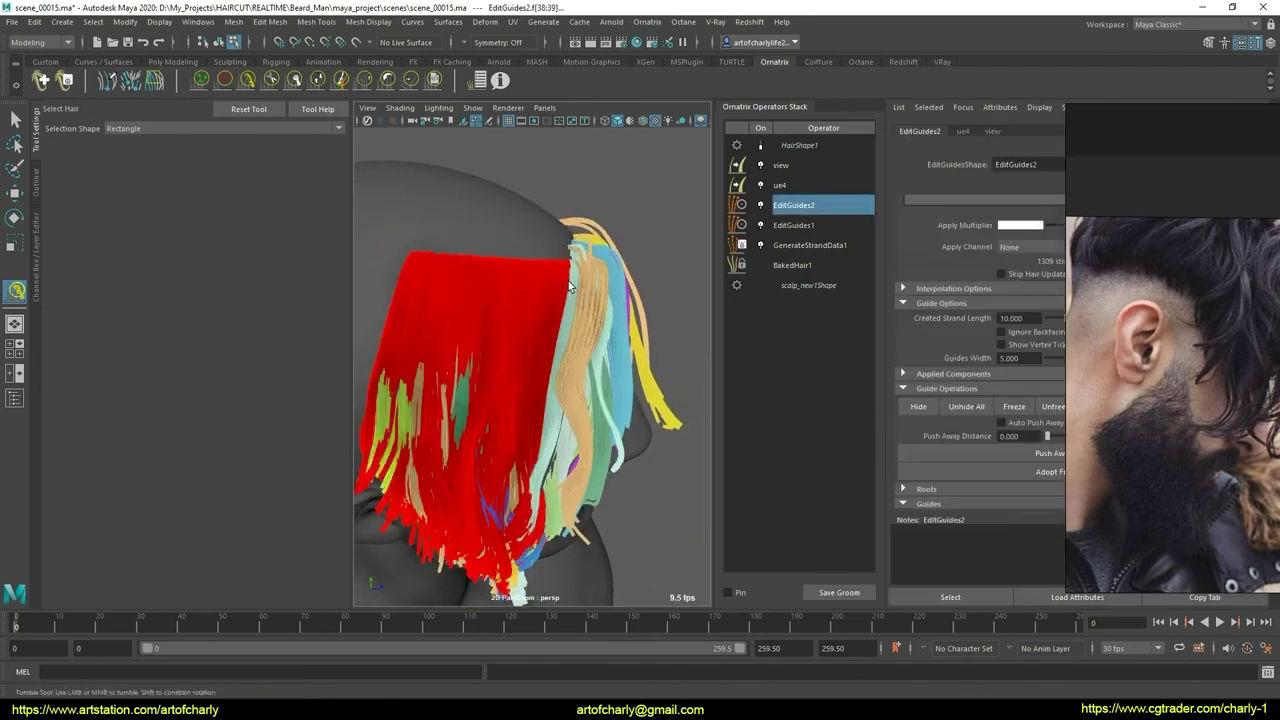
left_click(700, 397)
mouse_move(700, 397)
left_mouse_down("alt")
mouse_move(533, 362)
mouse_move(513, 336)
mouse_move(516, 272)
mouse_move(610, 286)
mouse_move(646, 308)
left_mouse_up("alt")
left_click(928, 410)
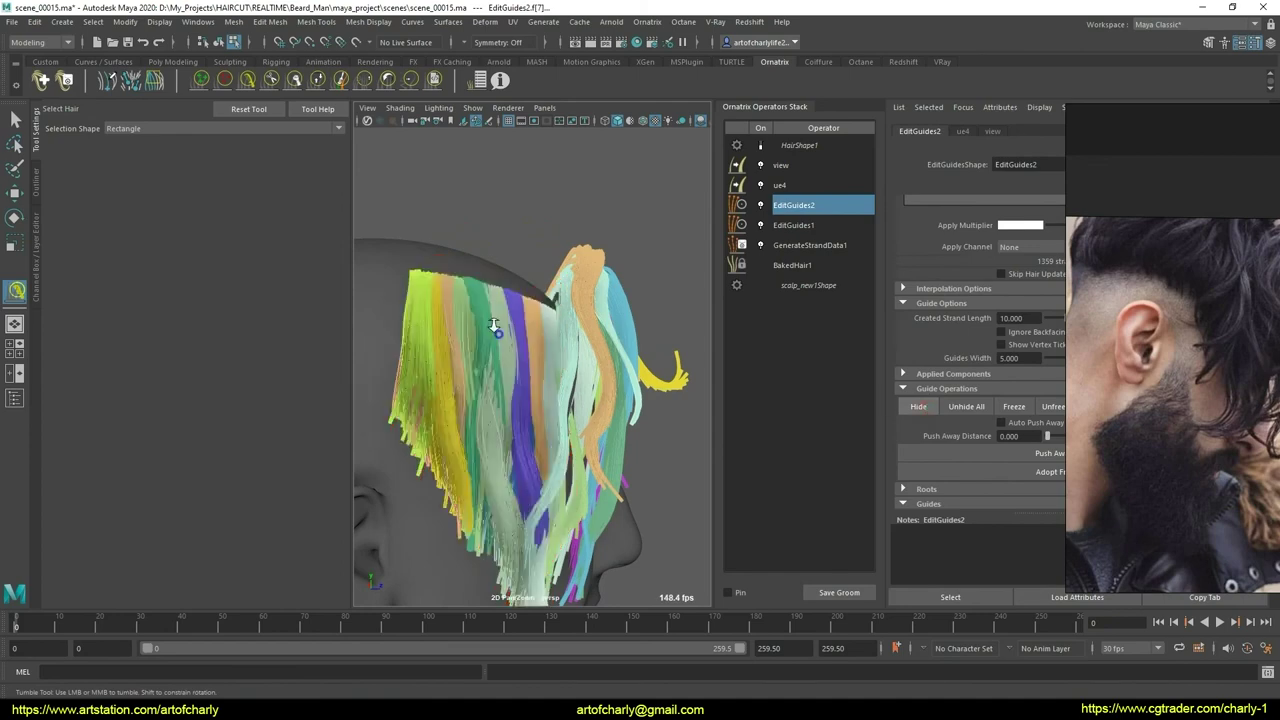
- Select another block of guides and move the reference photo out of the way
left_click_drag(491, 334, 460, 341, "alt")
left_click_drag(559, 330, 559, 330)
mouse_move(559, 330)
left_mouse_down("alt")
mouse_move(588, 418)
mouse_move(503, 265)
mouse_move(477, 251)
mouse_move(514, 289)
mouse_move(628, 298)
left_mouse_up("alt")
left_click_drag(1122, 337, 1056, 333)
mouse_move(437, 401)
left_mouse_down("alt")
mouse_move(640, 420)
mouse_move(476, 420)
mouse_move(428, 403)
mouse_move(480, 410)
left_mouse_up("alt")
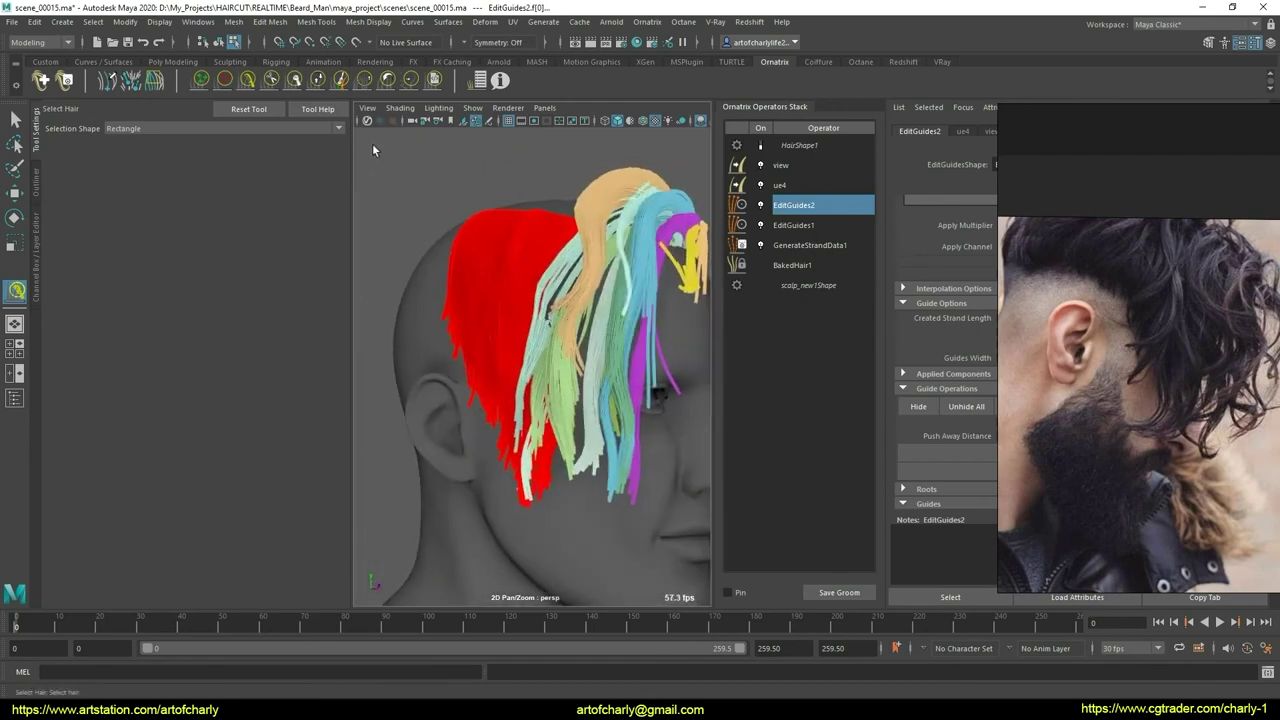
- Switch to the Ornatrix Comb Brush and orbit around the head
left_click(246, 82)
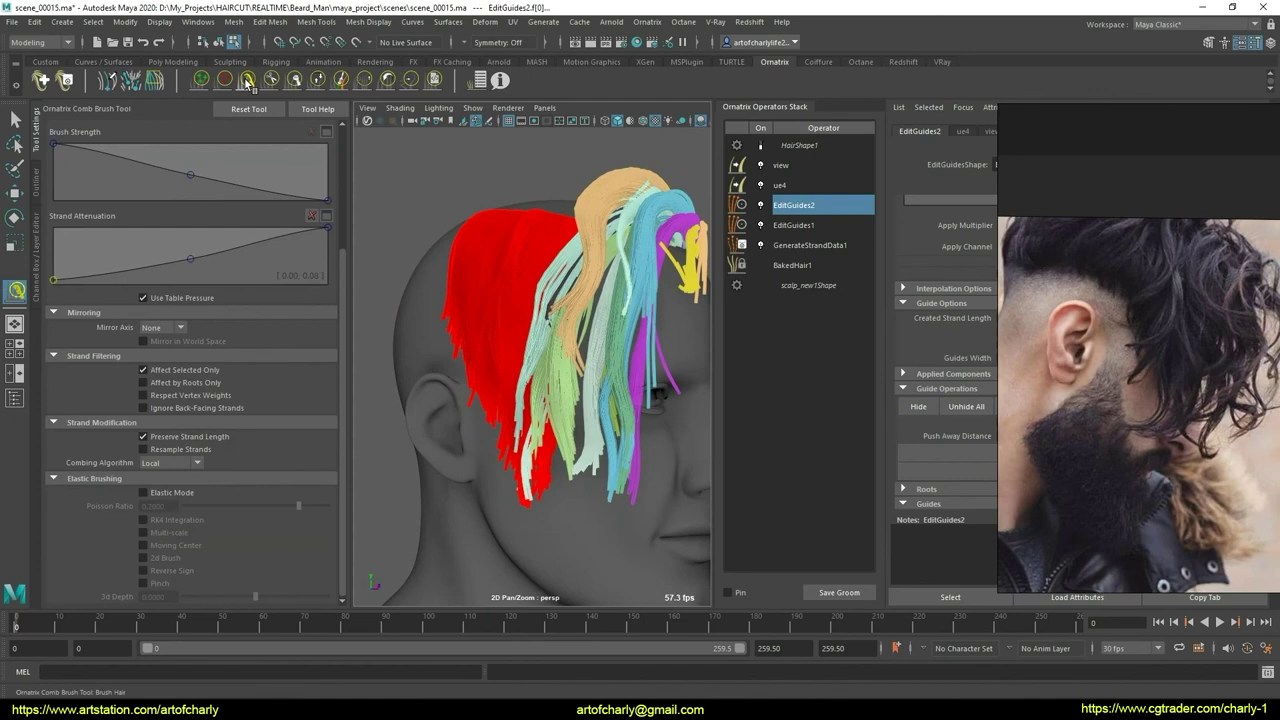
left_click_drag(562, 350, 641, 428, "alt")
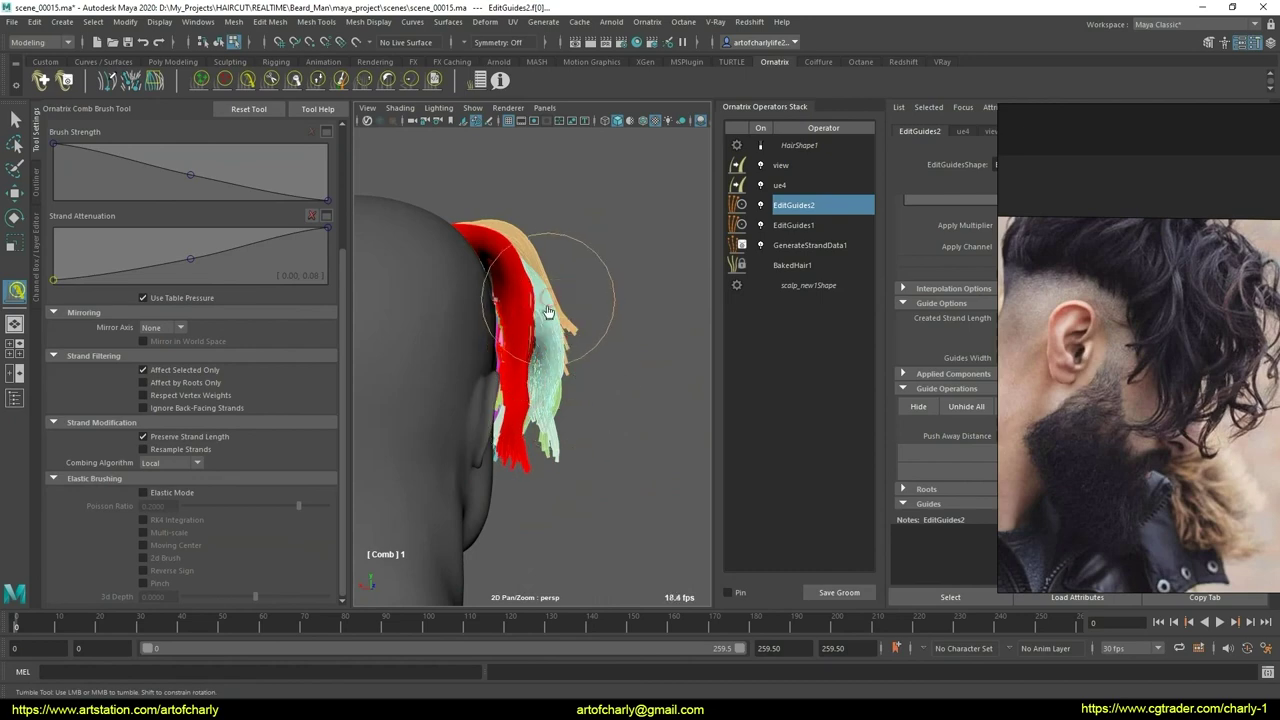
mouse_move(540, 482)
left_mouse_down("alt")
mouse_move(586, 457)
mouse_move(471, 457)
mouse_move(491, 457)
mouse_move(467, 480)
mouse_move(523, 466)
mouse_move(507, 461)
mouse_move(512, 475)
left_mouse_up("alt")
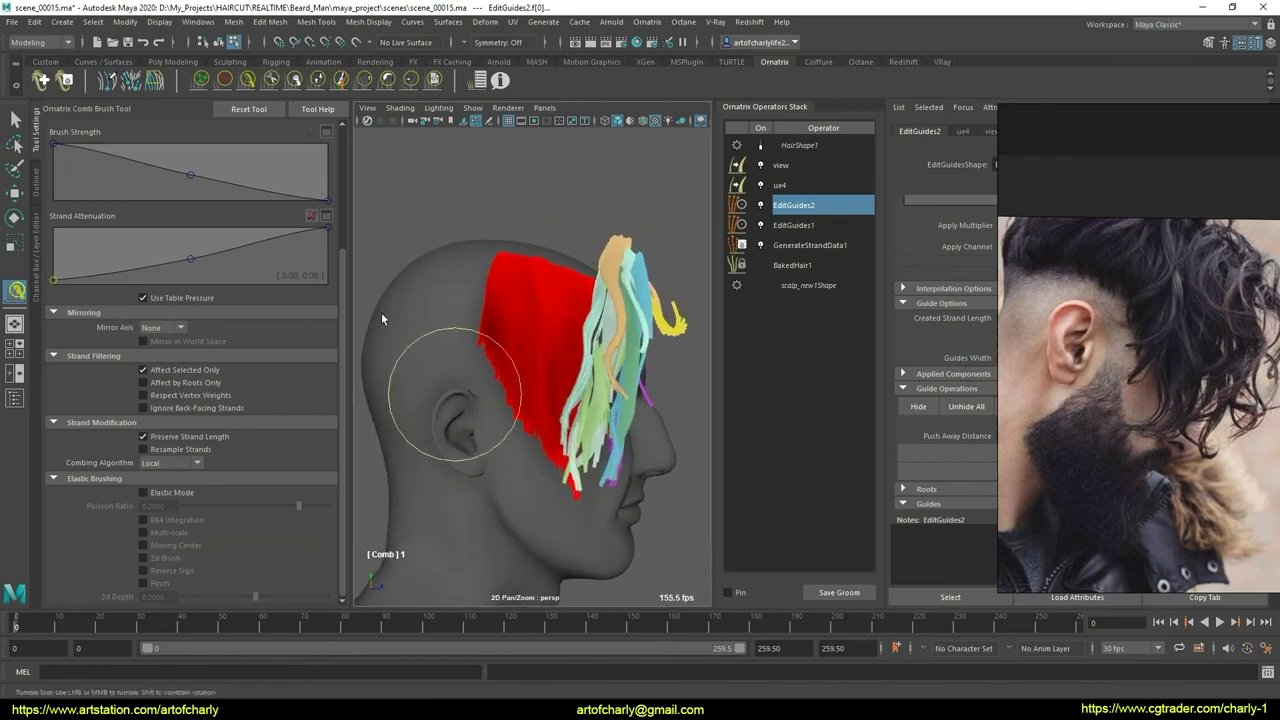
- Switch to the Cut Brush and frame the side hair near the ear
left_click(290, 82)
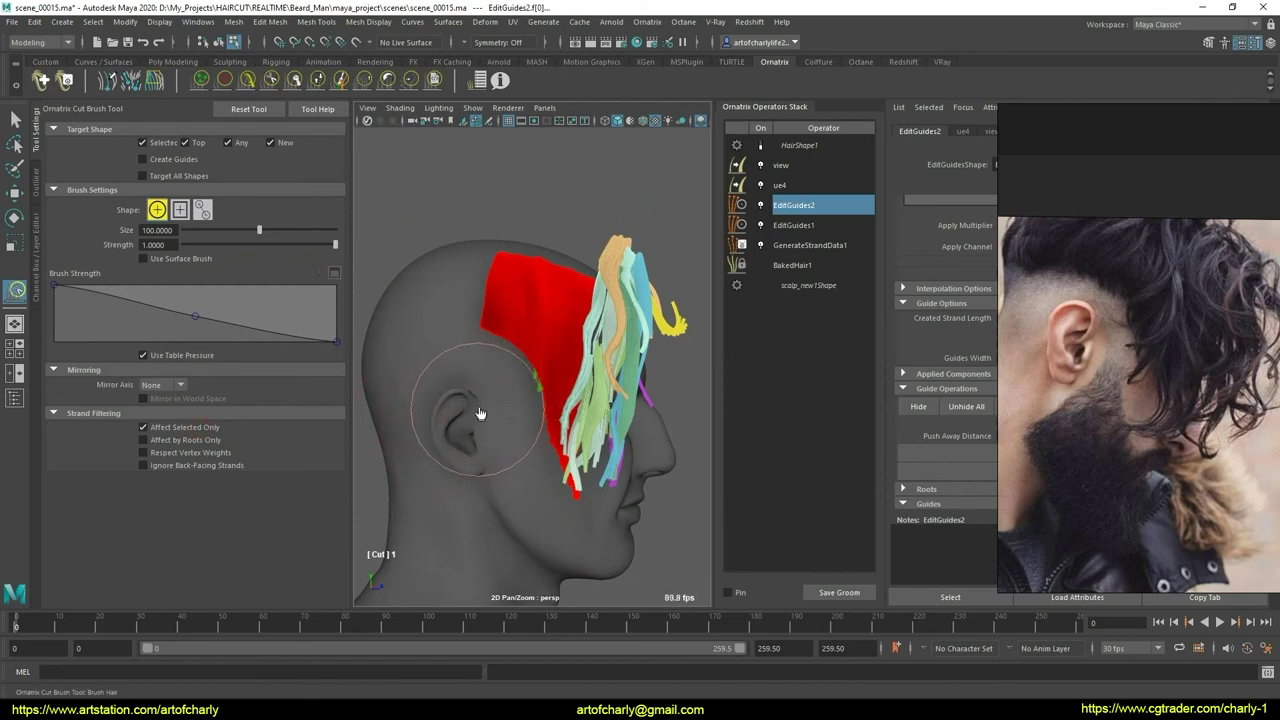
mouse_move(425, 417)
left_mouse_down("alt")
mouse_move(440, 405)
mouse_move(403, 420)
mouse_move(441, 395)
left_mouse_up("alt")
right_click_drag(441, 395, 455, 435, "alt")
middle_click_drag(455, 435, 472, 394, "alt")
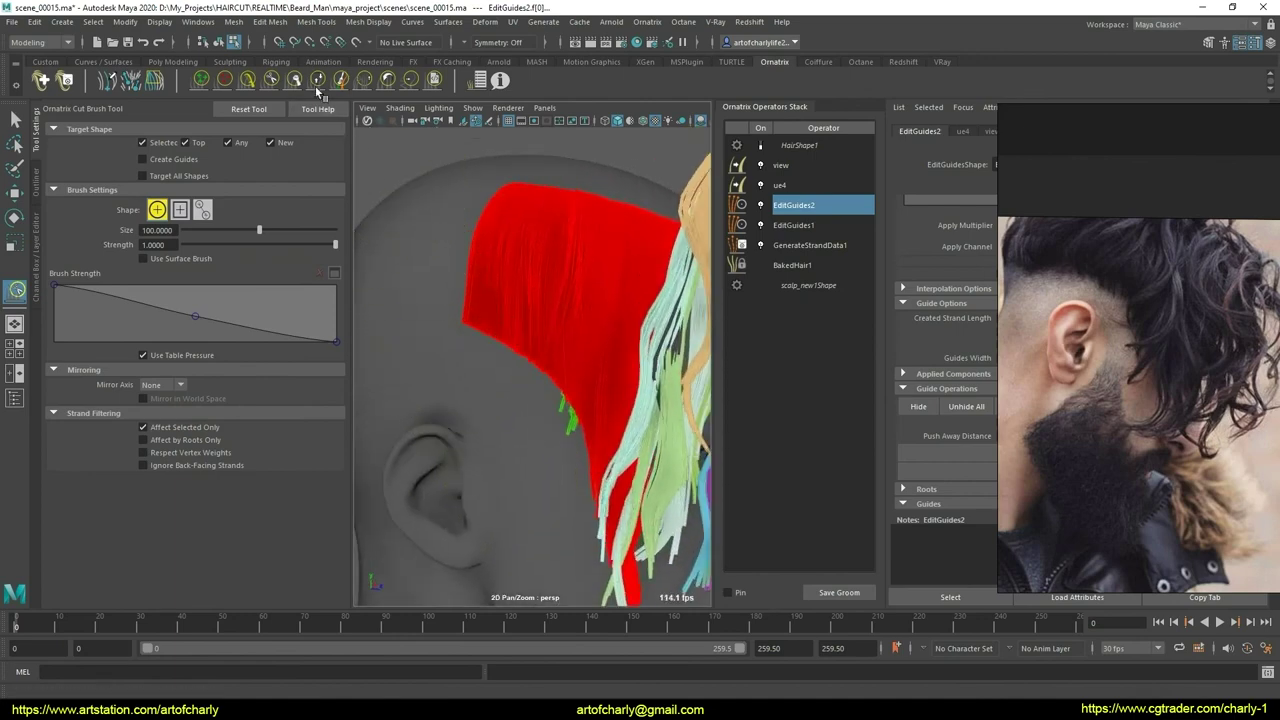
left_click_drag(430, 337, 460, 354, "alt")
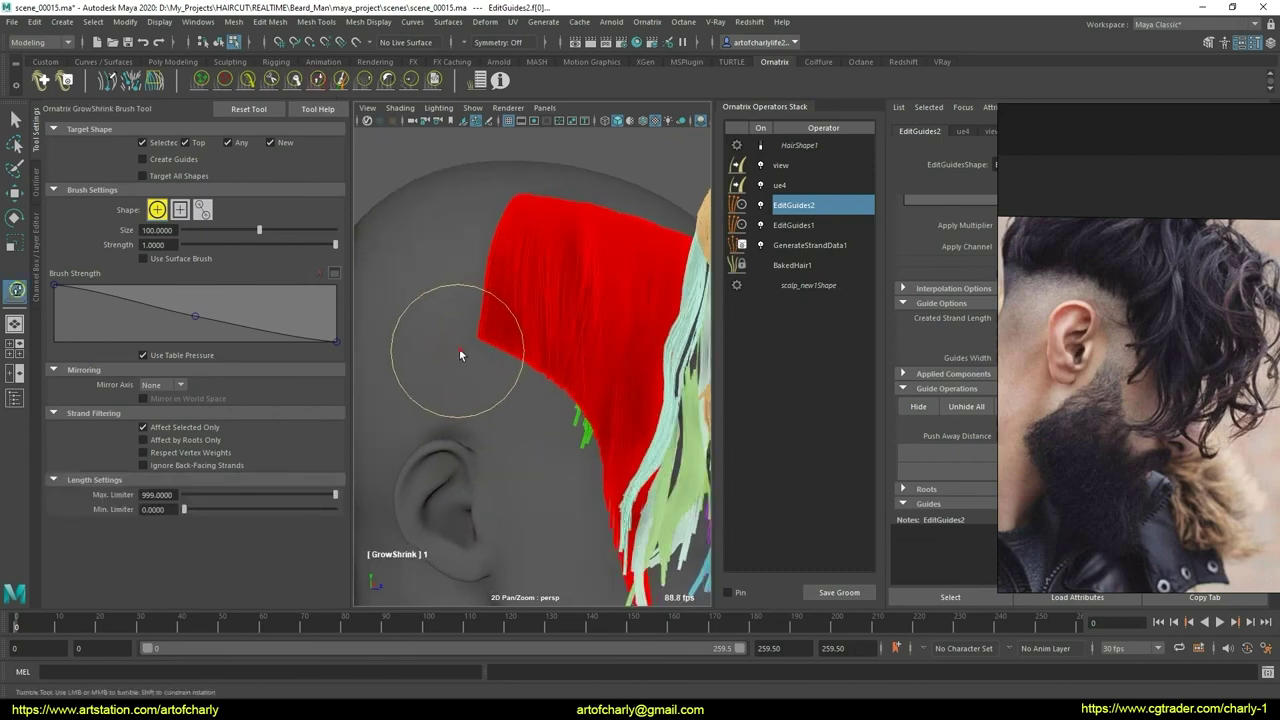
mouse_move(486, 401)
left_mouse_down("alt")
mouse_move(517, 397)
mouse_move(523, 420)
mouse_move(530, 402)
mouse_move(565, 410)
left_mouse_up("alt")
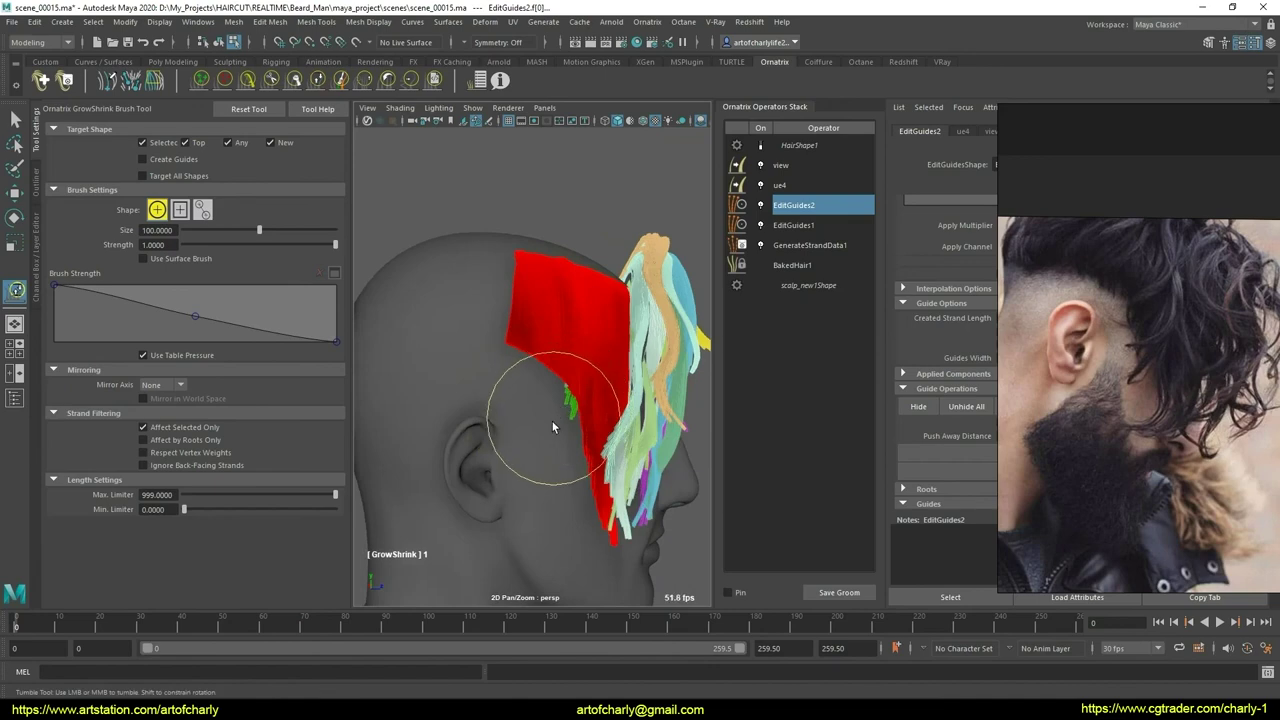
- With the Select tool, pick a red side strand to select strand group 50
key("q")
scroll(526, 411, "up", 3)
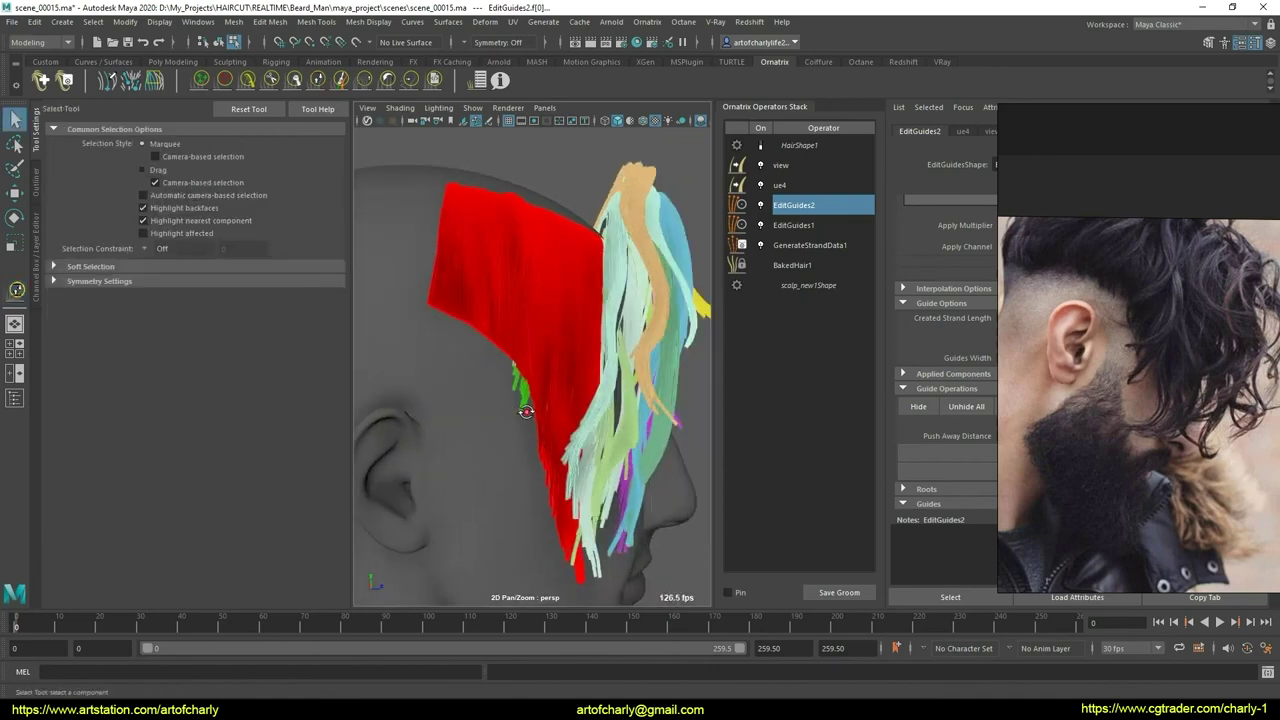
mouse_move(526, 411)
left_mouse_down("alt")
mouse_move(523, 377)
mouse_move(528, 423)
mouse_move(638, 270)
left_mouse_up("alt")
scroll(549, 407, "up", 5)
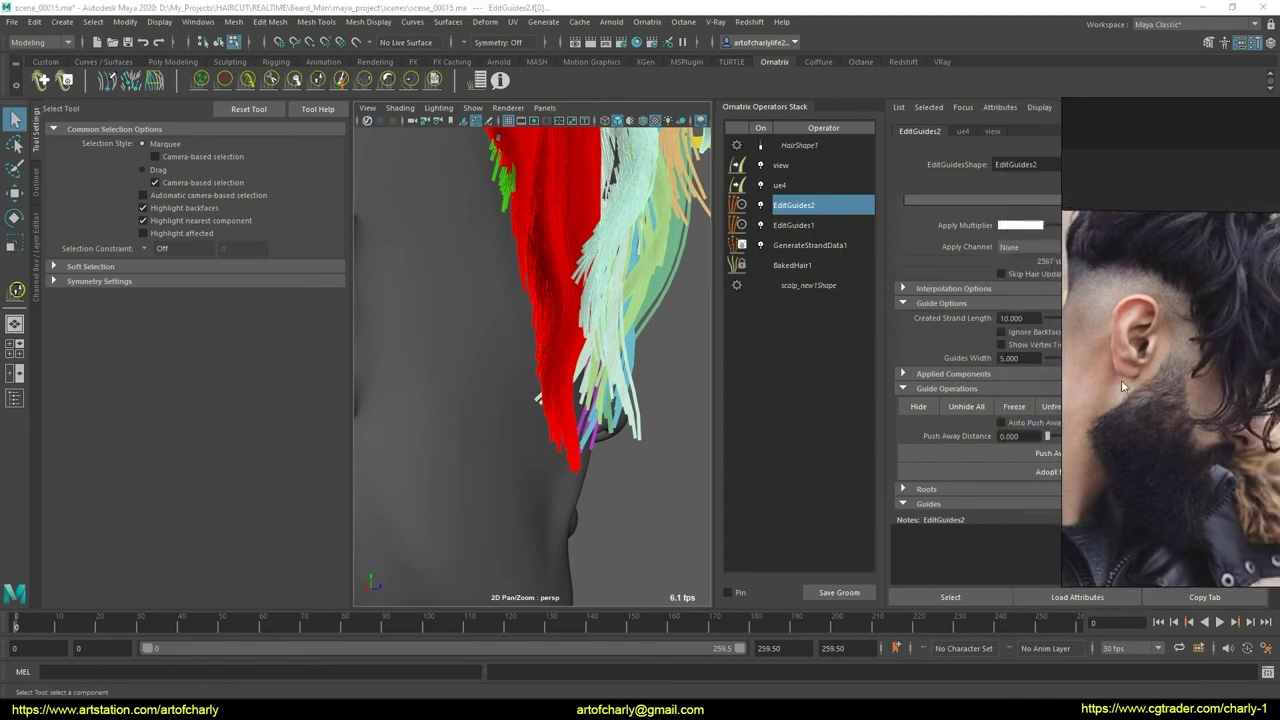
scroll(953, 471, "down", 5)
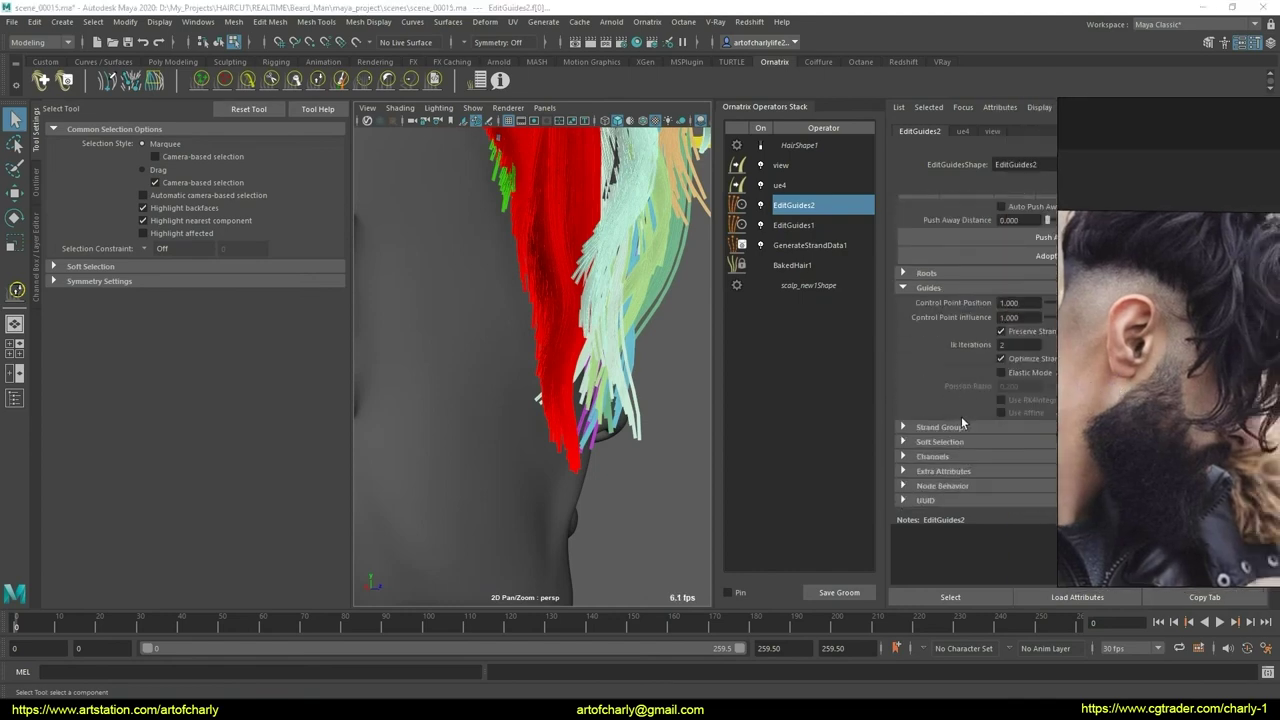
scroll(947, 410, "down", 1)
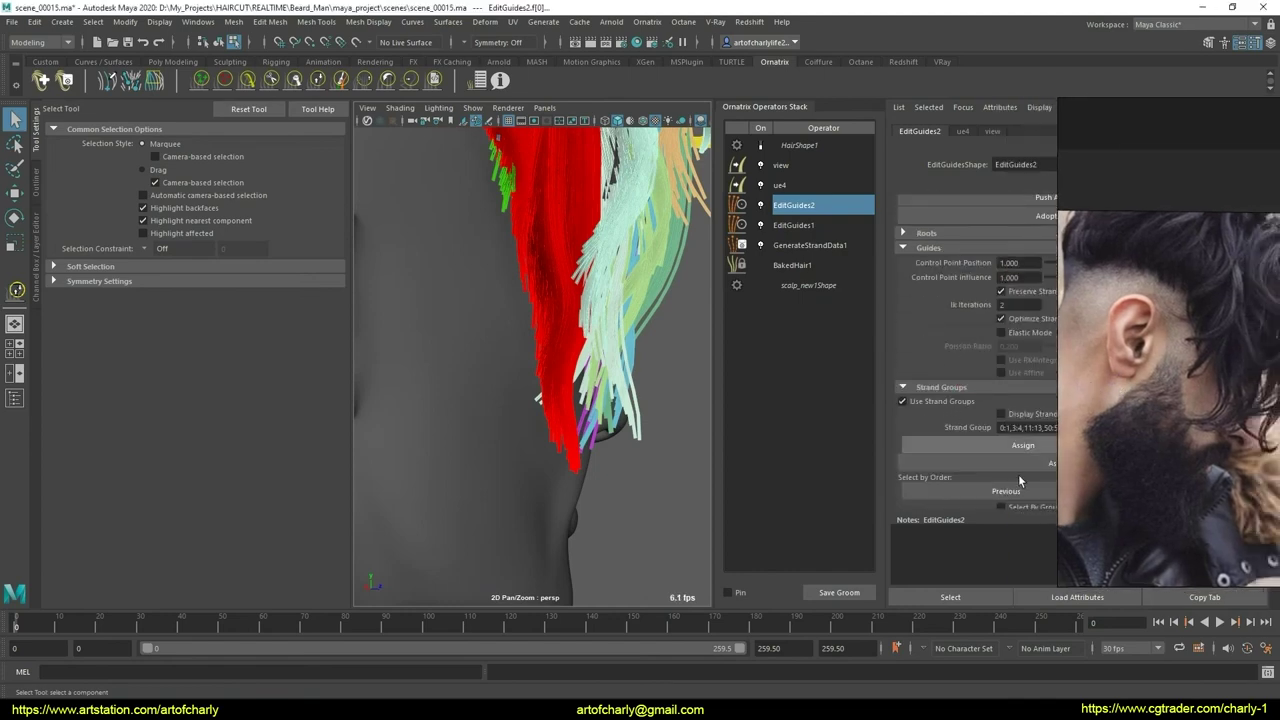
left_click(575, 466)
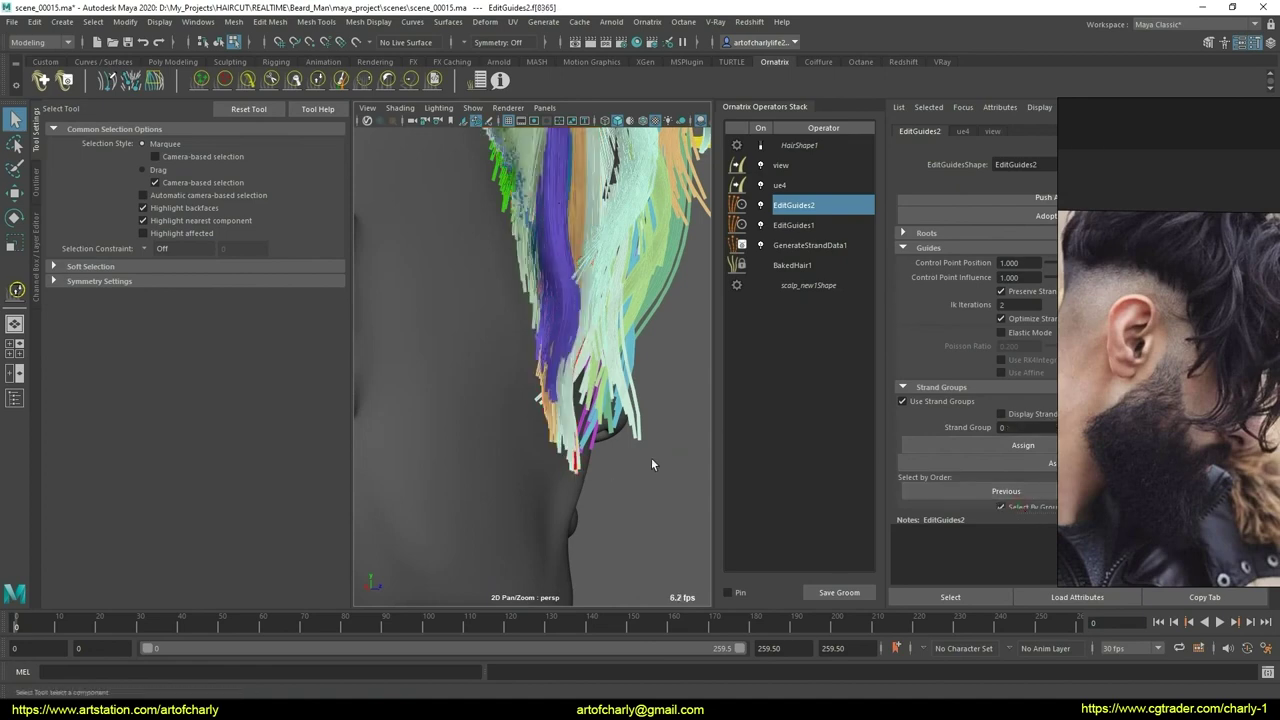
mouse_move(572, 425)
left_mouse_down("alt")
mouse_move(576, 478)
mouse_move(552, 452)
mouse_move(505, 450)
mouse_move(568, 456)
mouse_move(511, 426)
left_mouse_up("alt")
left_click(557, 431)
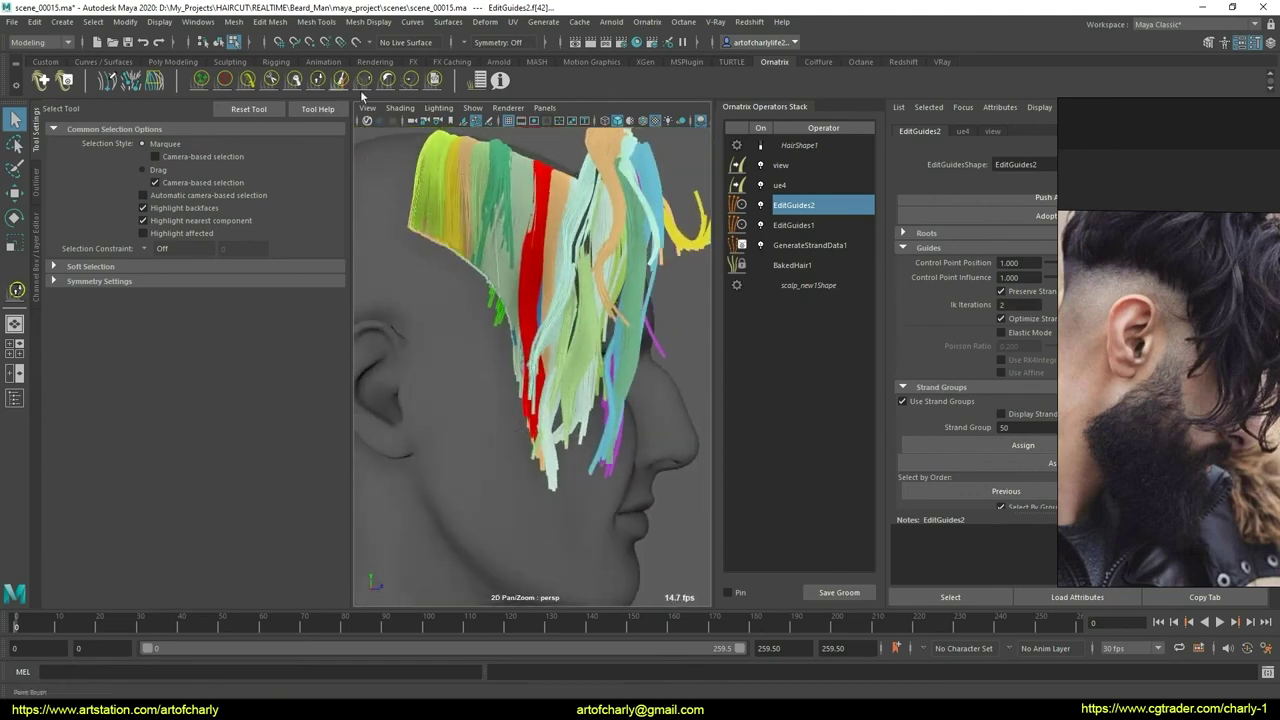
- Comb the selected red temple guides downward beside the cheek, then return to the Select tool
left_click(431, 82)
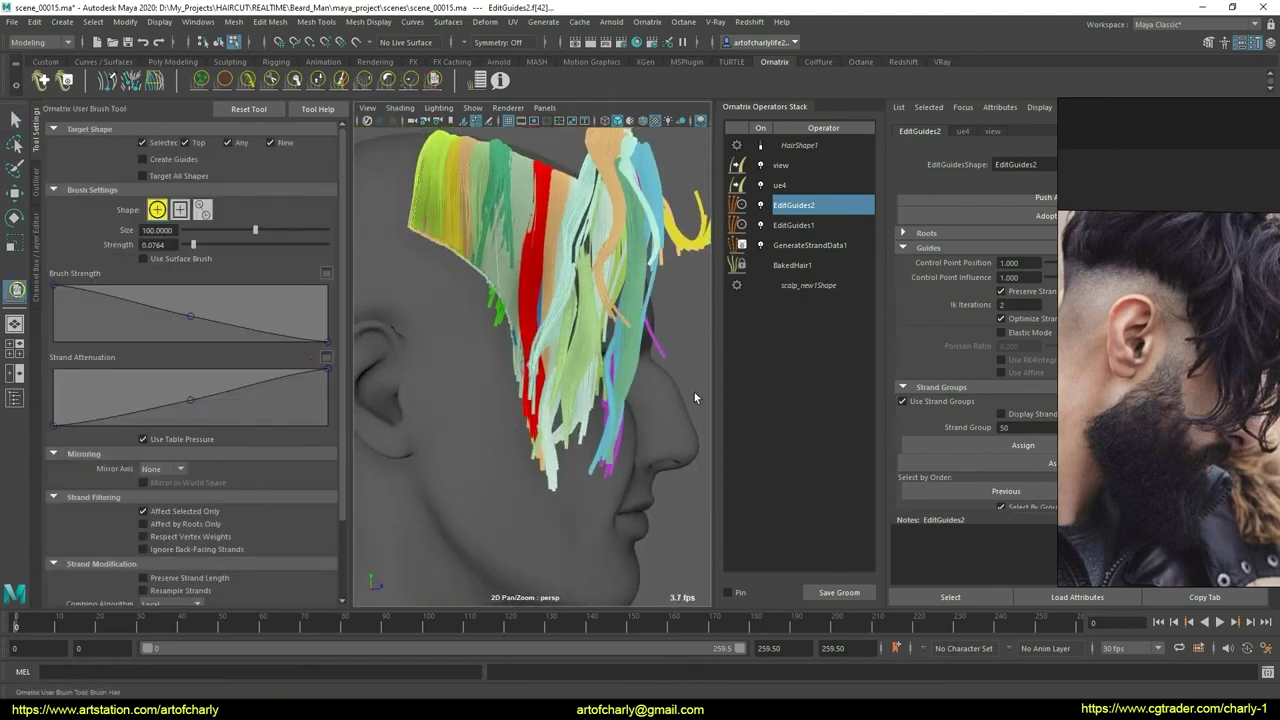
scroll(523, 437, "up", 2)
left_click_drag(523, 437, 538, 462, "alt")
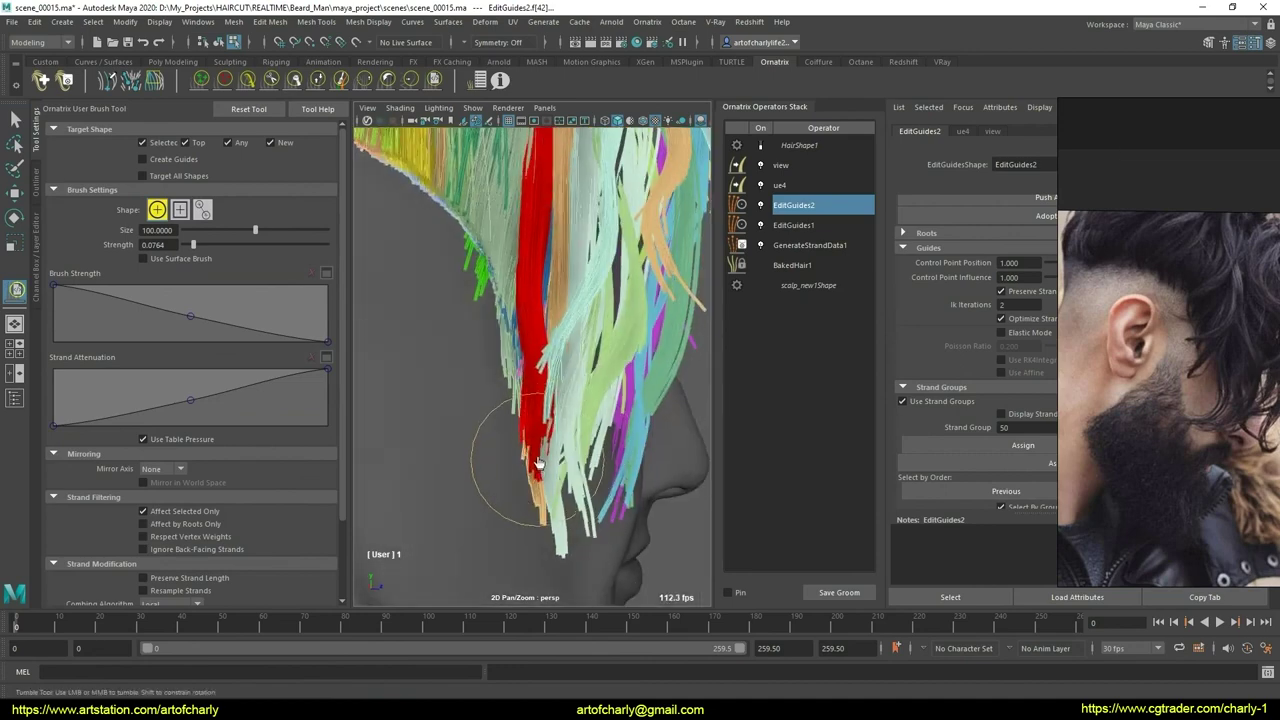
left_click(249, 82)
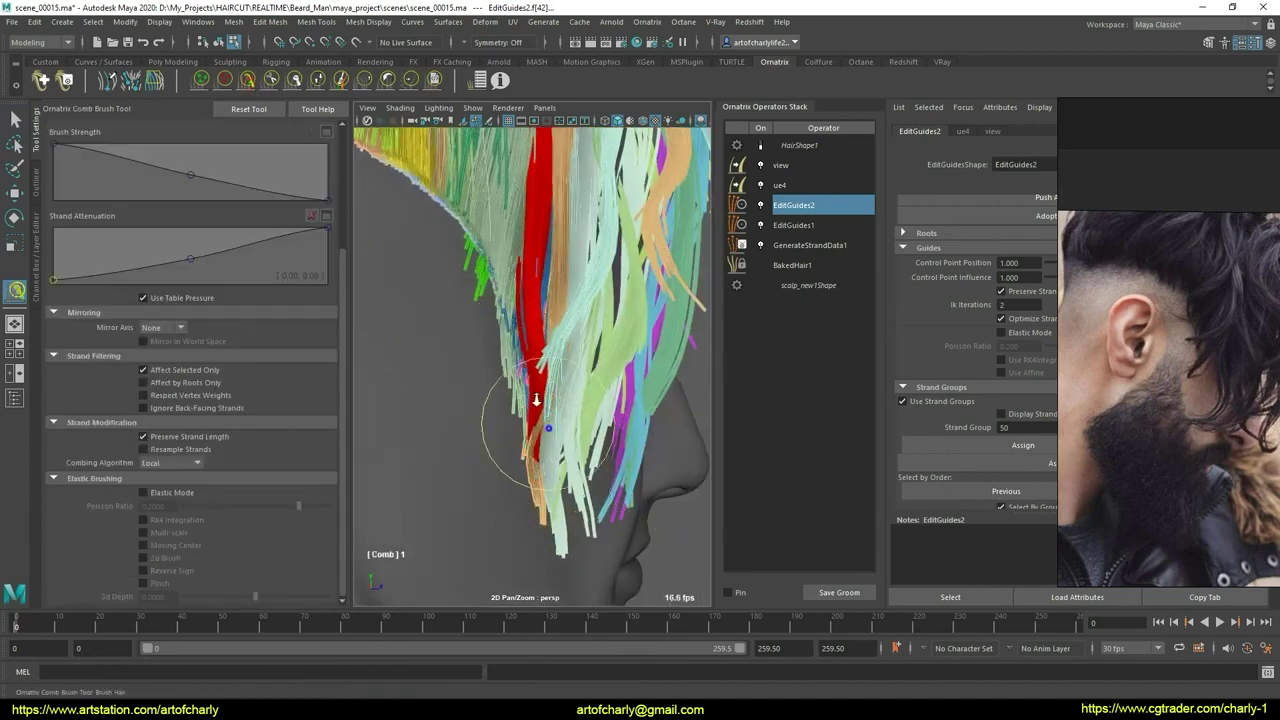
mouse_move(528, 400)
left_mouse_down("alt")
mouse_move(503, 388)
mouse_move(581, 361)
mouse_move(543, 326)
mouse_move(527, 358)
mouse_move(498, 330)
left_mouse_up("alt")
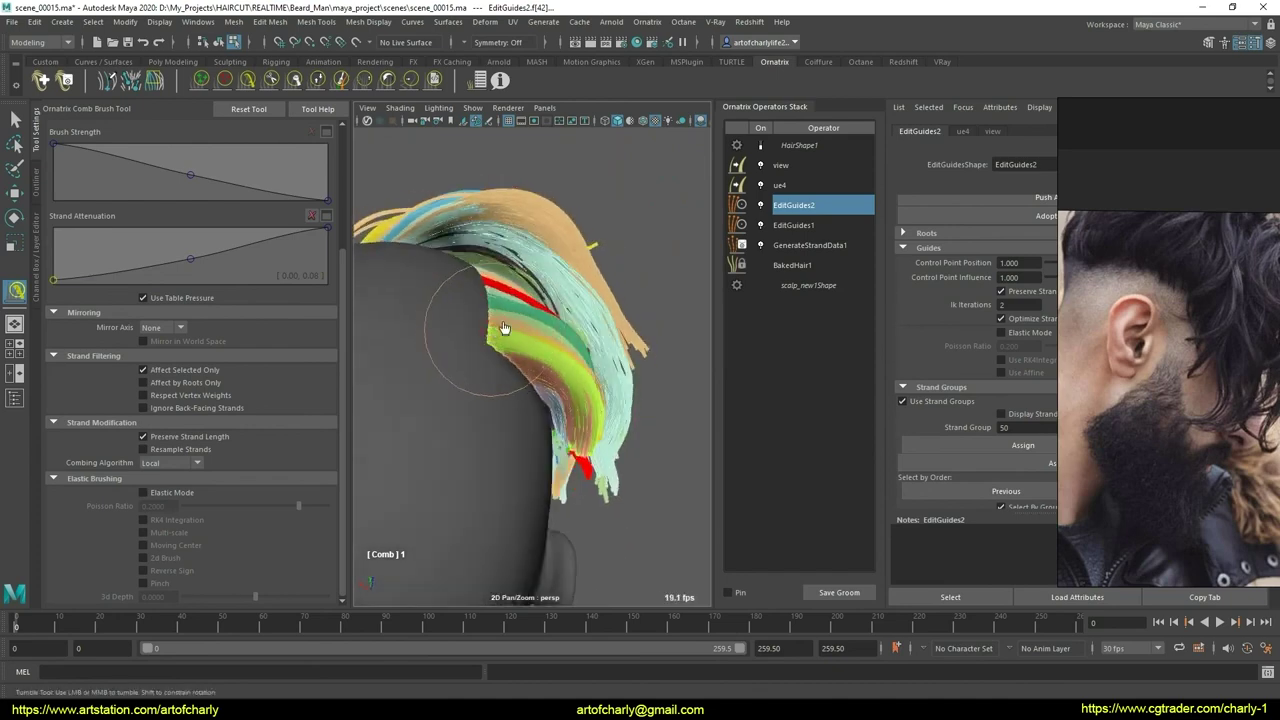
mouse_move(596, 393)
left_mouse_down("alt")
mouse_move(523, 386)
mouse_move(523, 443)
mouse_move(543, 430)
mouse_move(543, 443)
mouse_move(651, 429)
mouse_move(523, 434)
mouse_move(578, 466)
mouse_move(491, 423)
mouse_move(514, 423)
mouse_move(500, 424)
mouse_move(510, 450)
left_mouse_up("alt")
key("q")
middle_click_drag(510, 450, 516, 479, "alt")
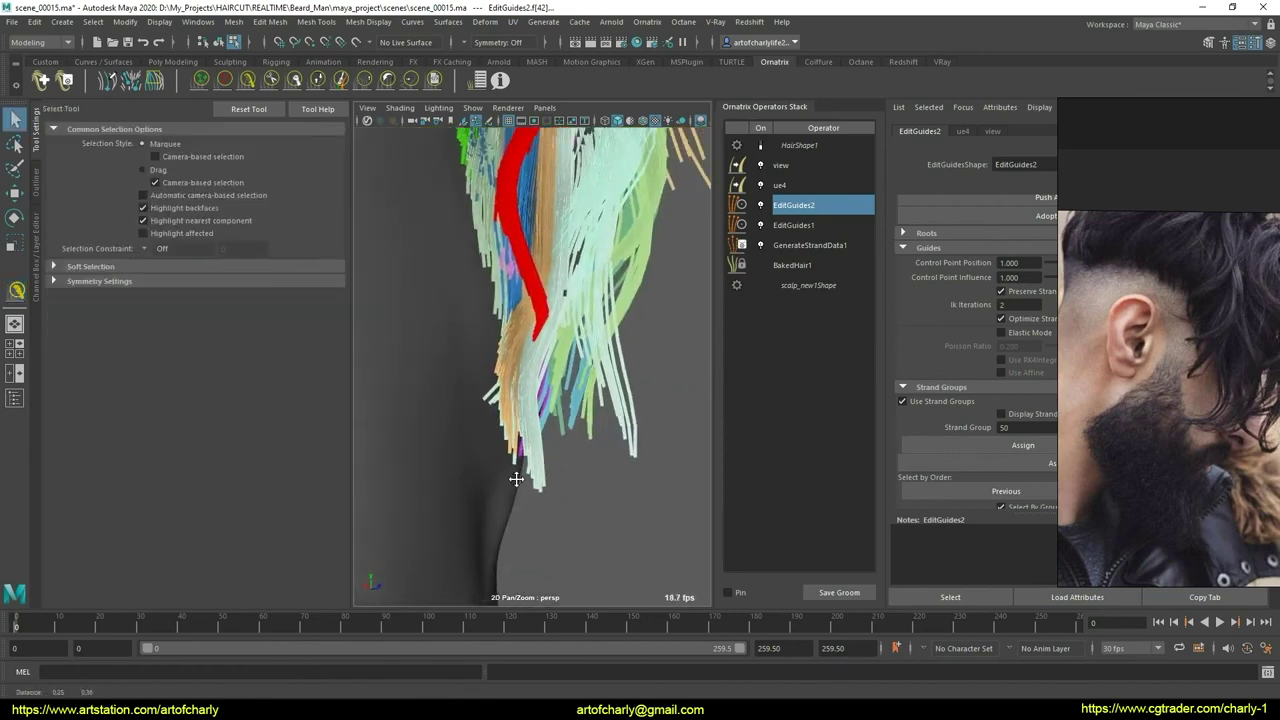
mouse_move(516, 479)
left_mouse_down("alt")
mouse_move(610, 437)
mouse_move(586, 457)
mouse_move(518, 420)
mouse_move(544, 437)
left_mouse_up("alt")
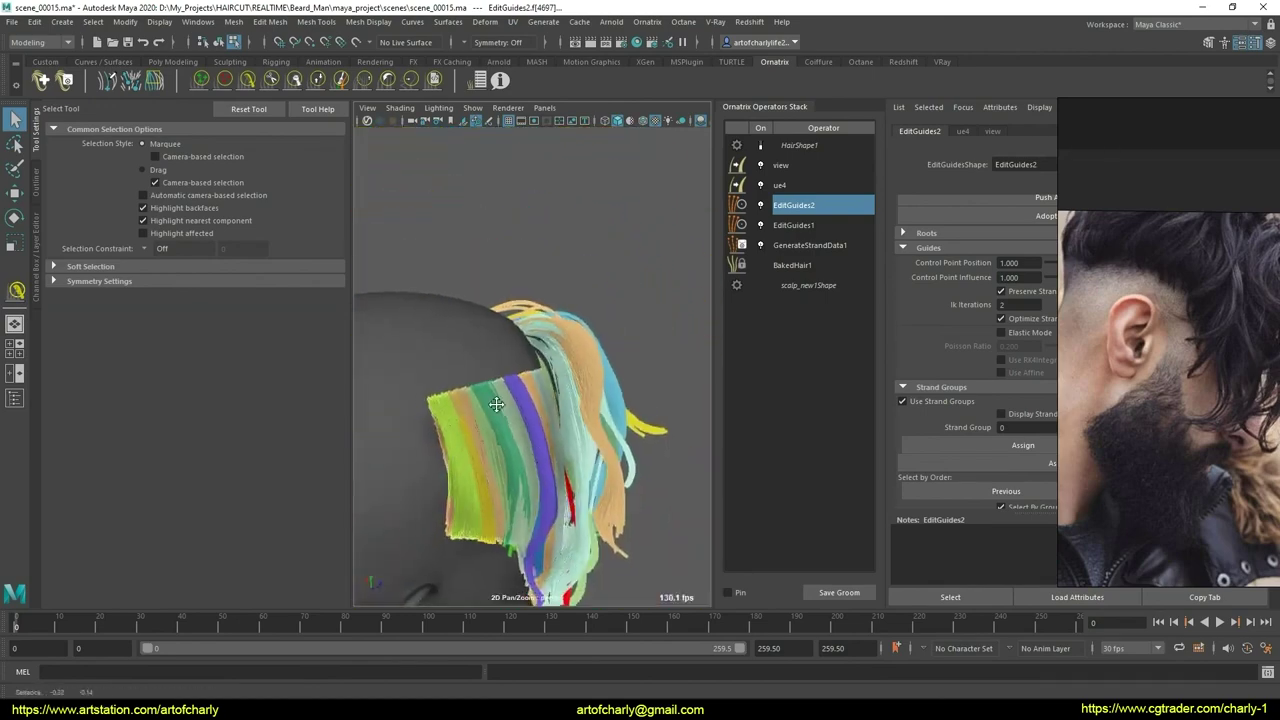
- Delete the HairFromGuides1 operator and reselect EditGuides2 for guide selection
mouse_move(544, 437)
left_mouse_down("alt")
mouse_move(566, 422)
mouse_move(575, 373)
left_mouse_up("alt")
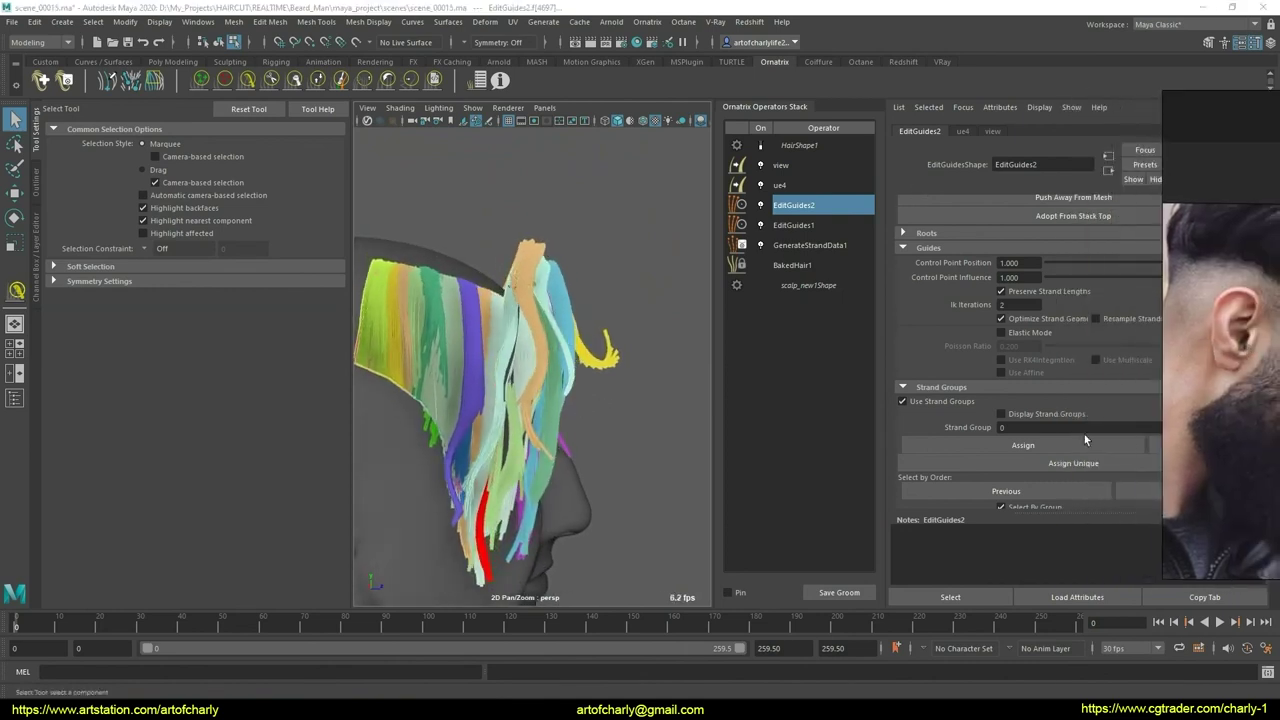
left_click(1074, 495)
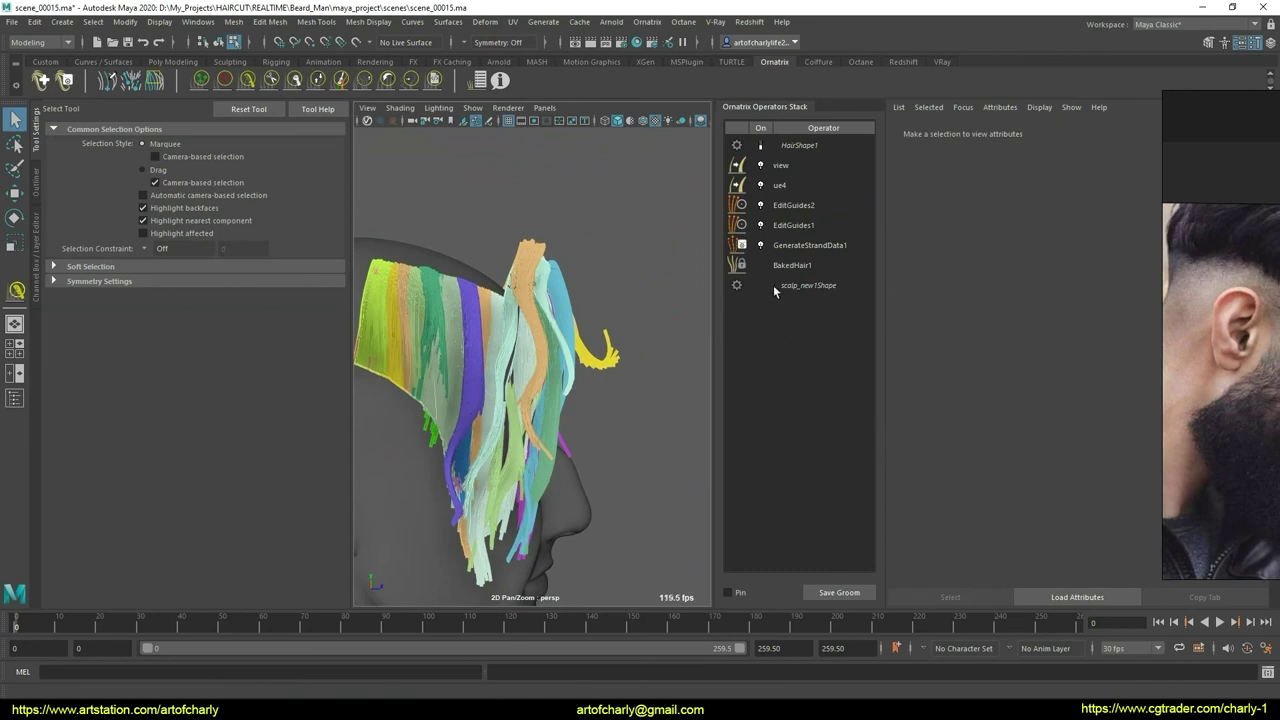
left_click(801, 207)
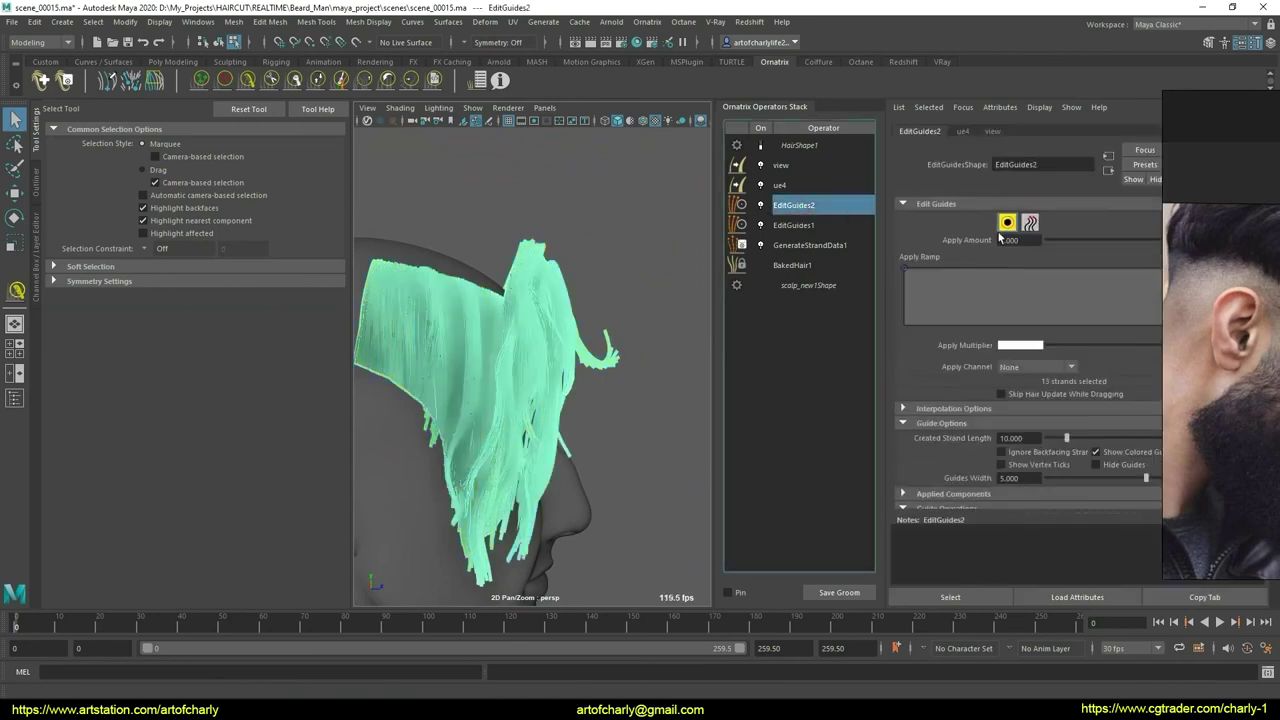
left_click(803, 205)
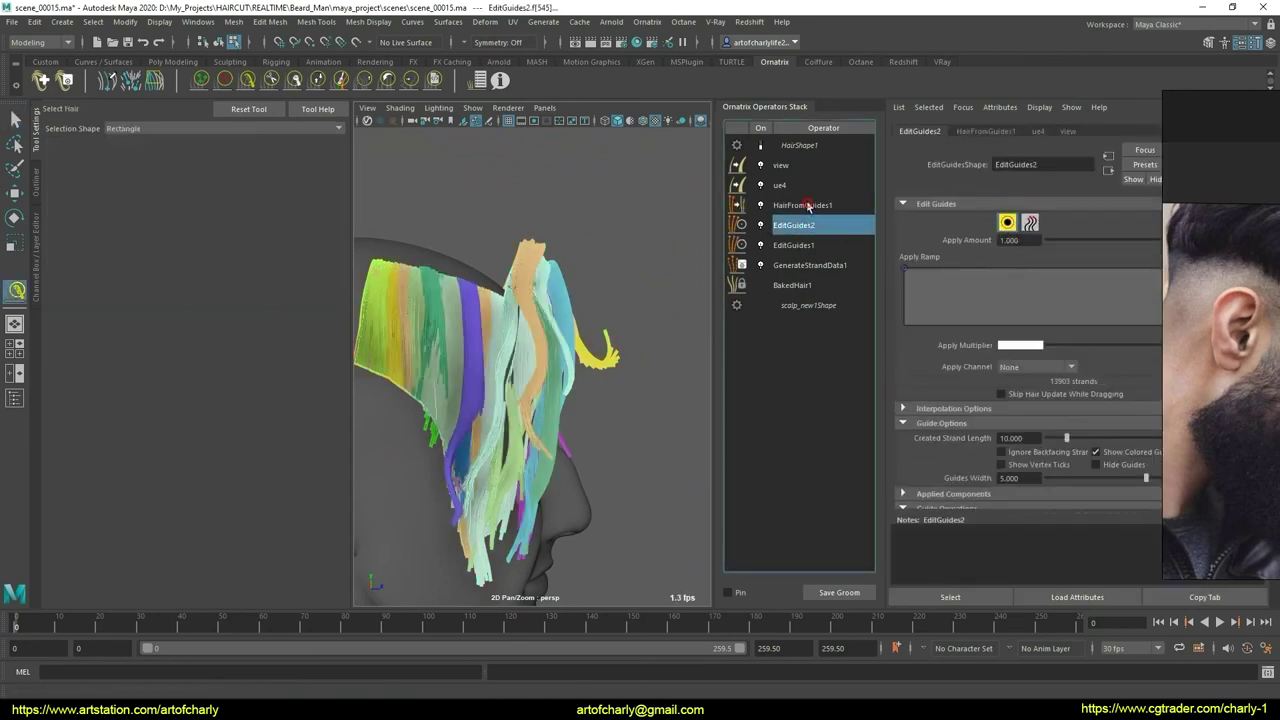
right_click(805, 205)
left_click(830, 293)
left_click(795, 205)
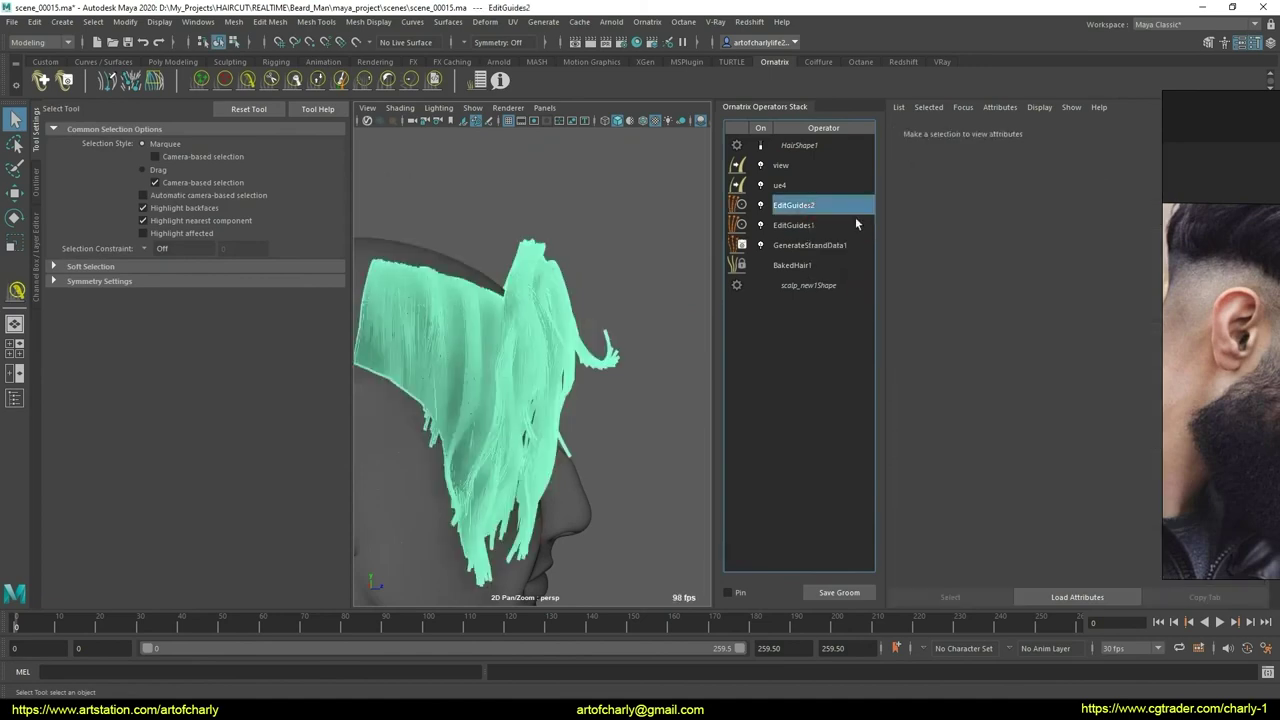
left_click(1007, 222)
- Select the front block of fringe strands and hide it
scroll(532, 408, "up", 2)
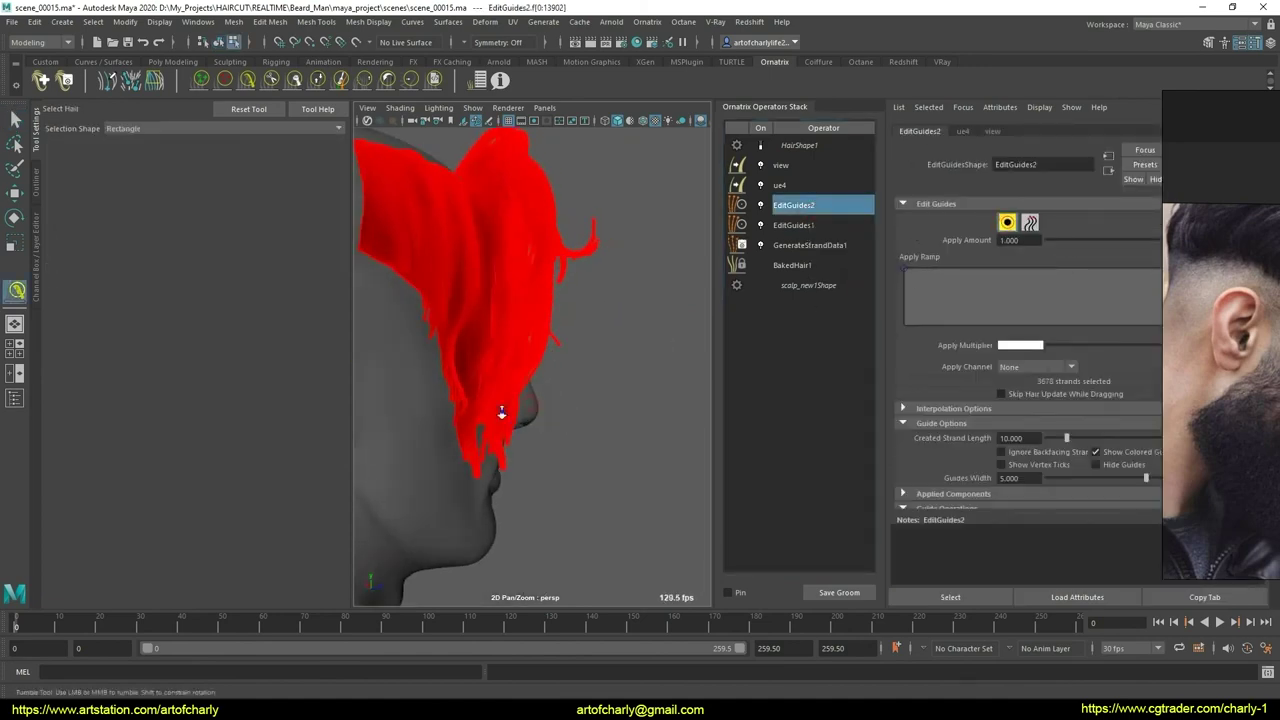
scroll(500, 414, "up", 3)
scroll(543, 525, "up", 2)
left_click(552, 517)
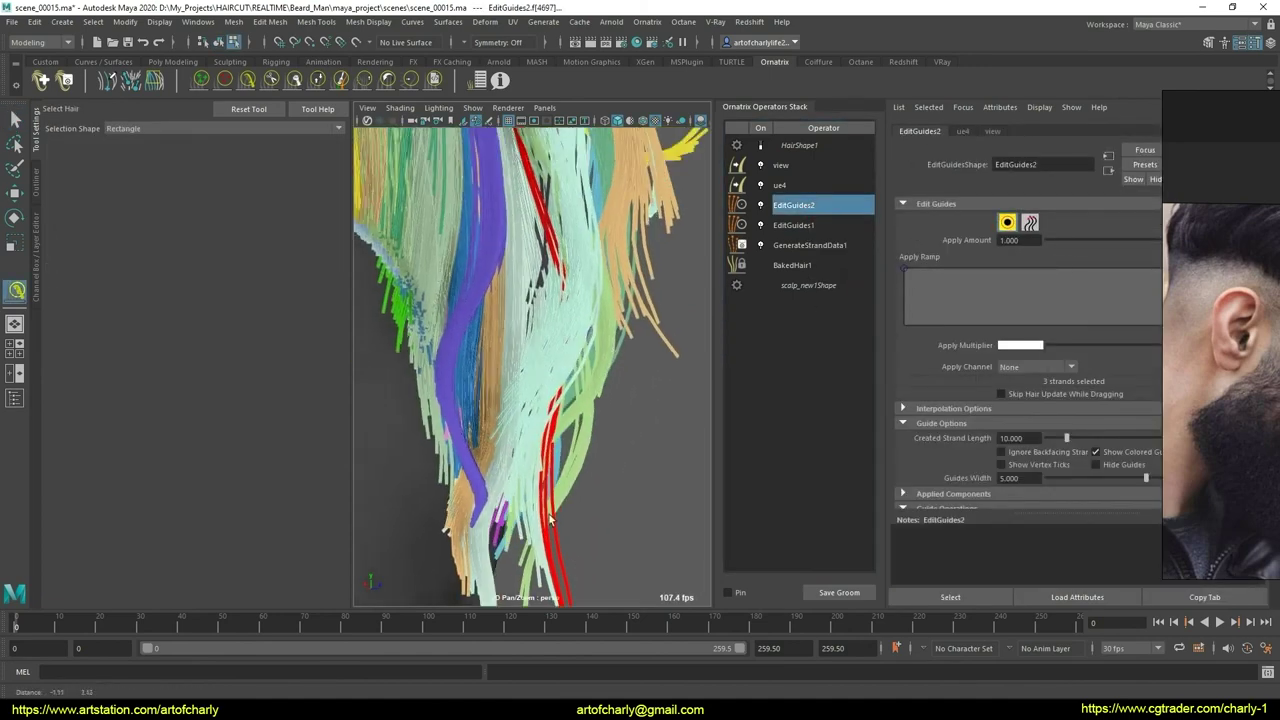
mouse_move(552, 517)
right_mouse_down("alt")
mouse_move(466, 391)
mouse_move(431, 429)
mouse_move(388, 393)
right_mouse_up("alt")
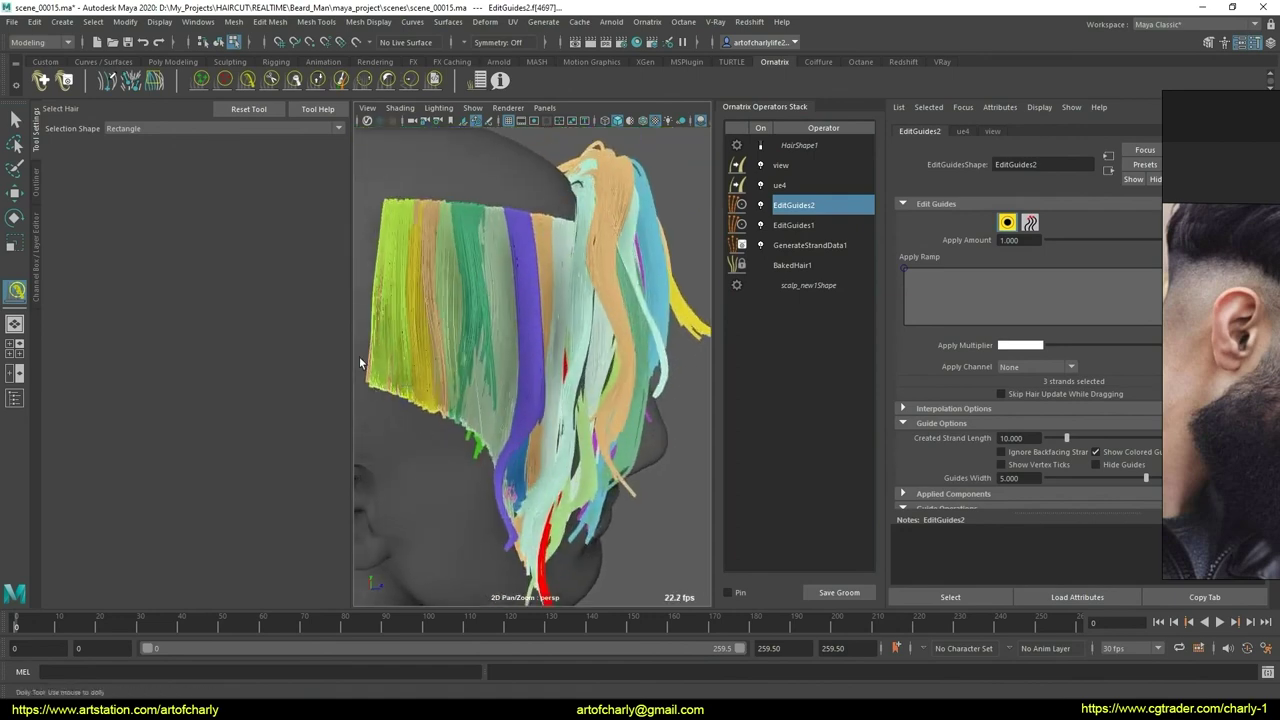
left_click_drag(359, 362, 414, 418)
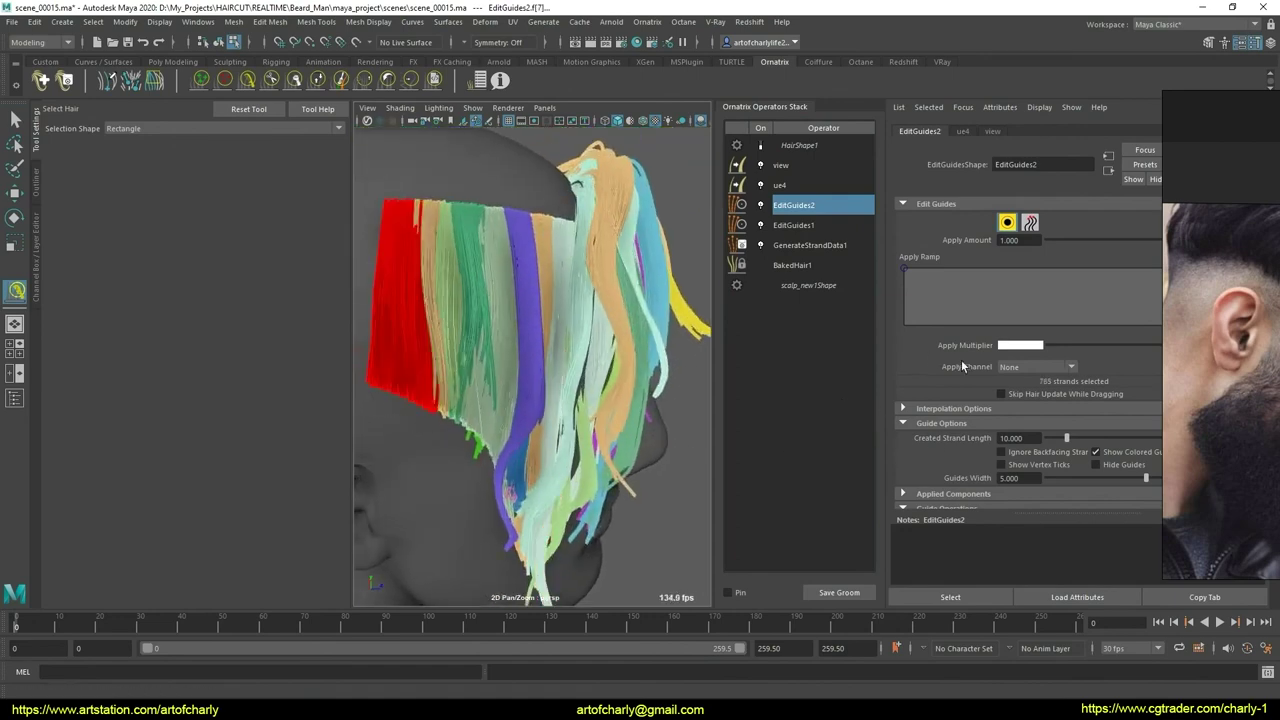
scroll(961, 363, "down", 4)
left_click(920, 369)
- Hide the next front strand blocks by the temple and a small group behind them
left_click_drag(582, 414, 403, 238, "alt")
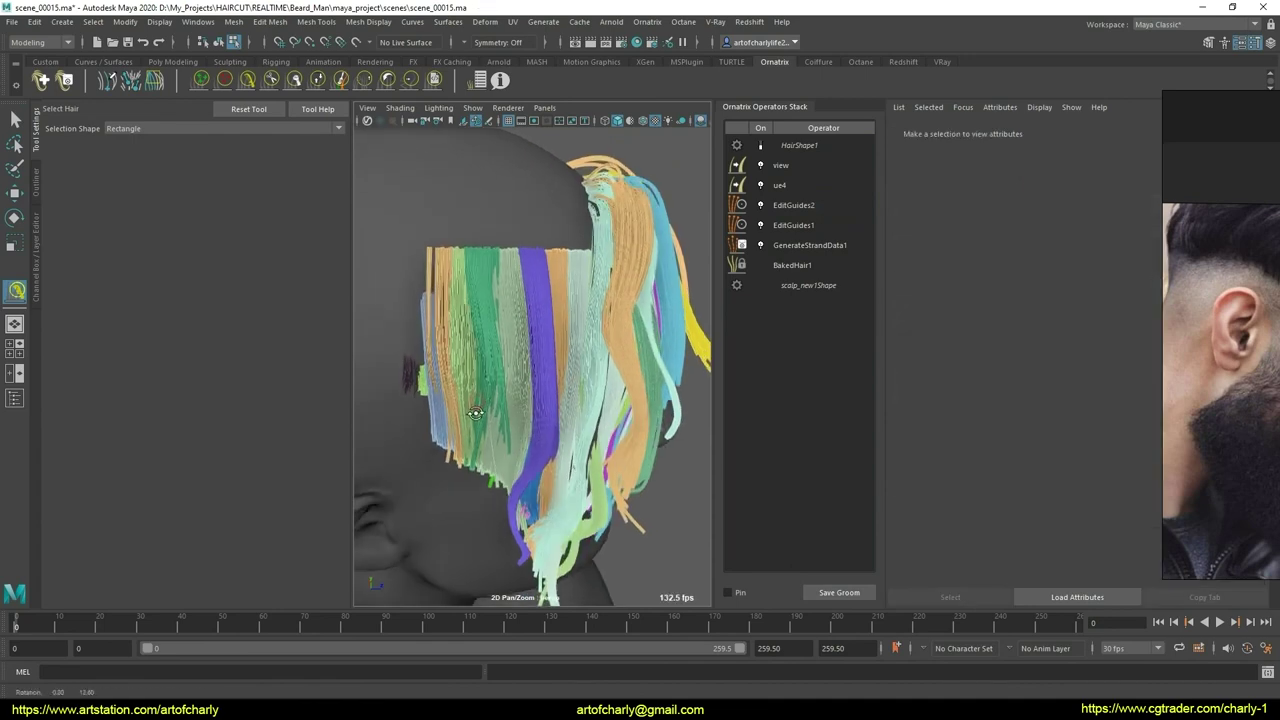
left_click_drag(560, 272, 566, 275)
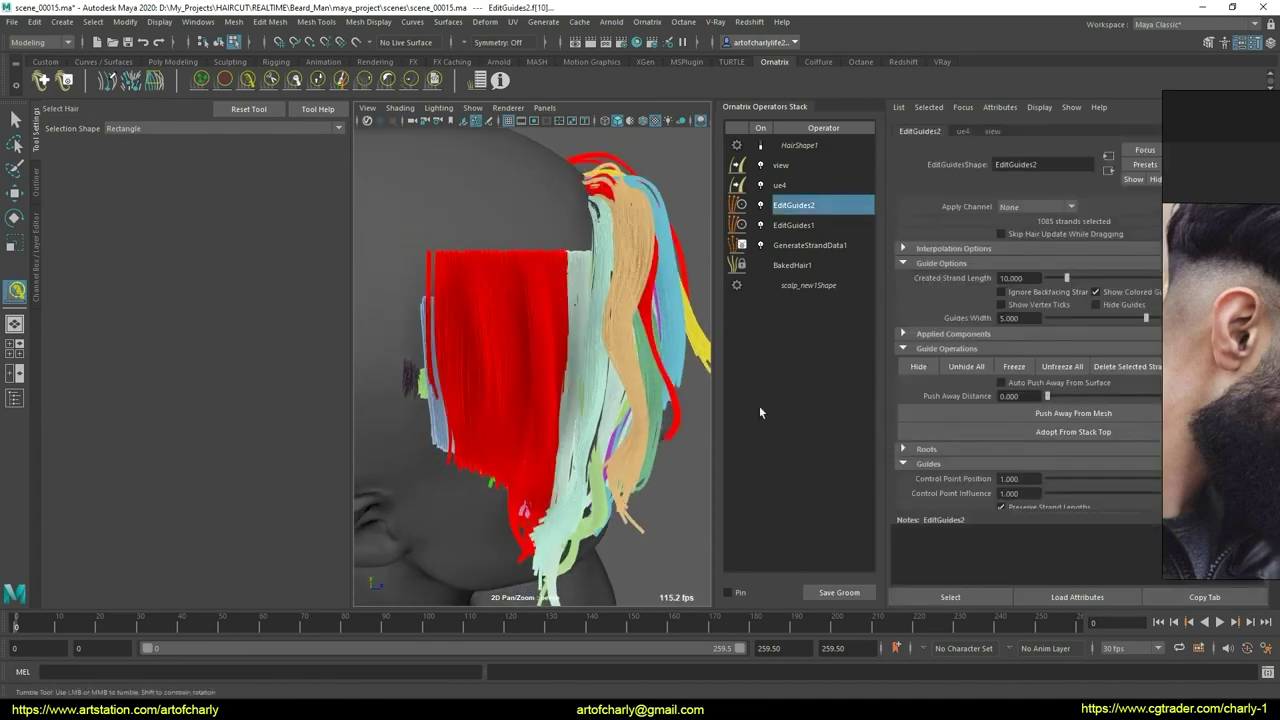
left_click(918, 366)
left_click_drag(600, 380, 437, 368, "alt")
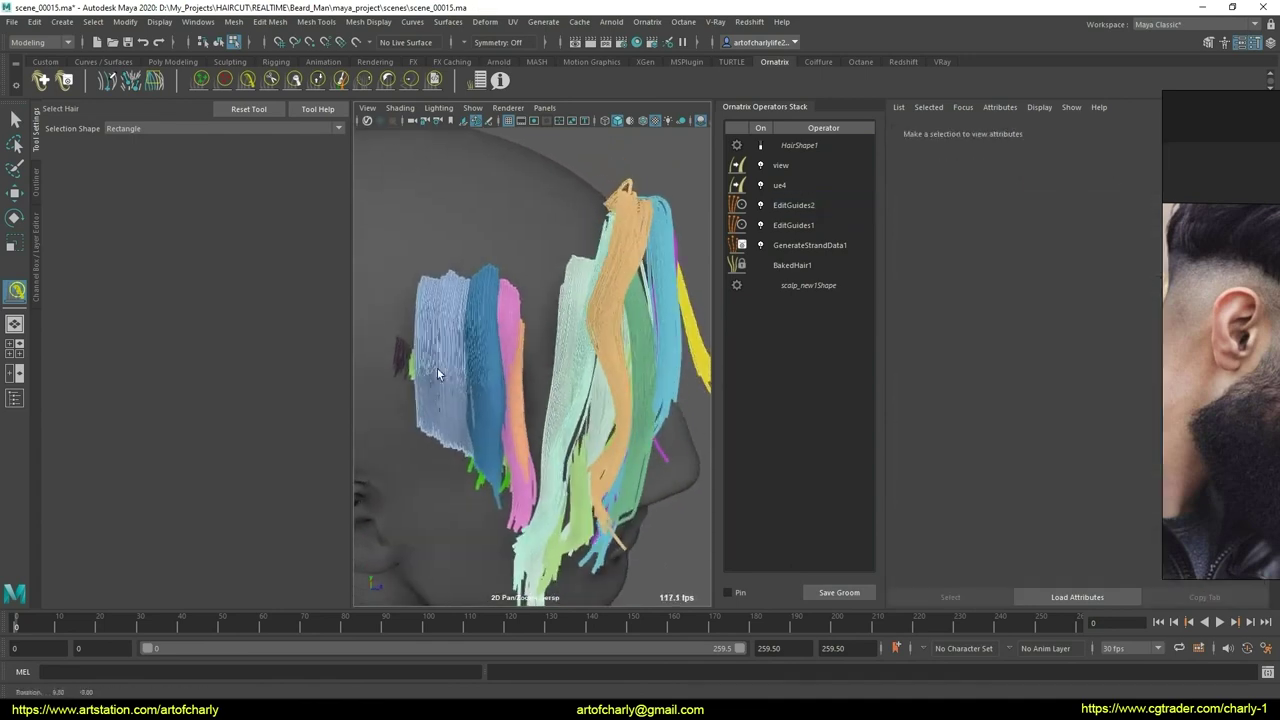
mouse_move(375, 232)
left_mouse_down()
mouse_move(521, 411)
mouse_move(545, 409)
left_mouse_up()
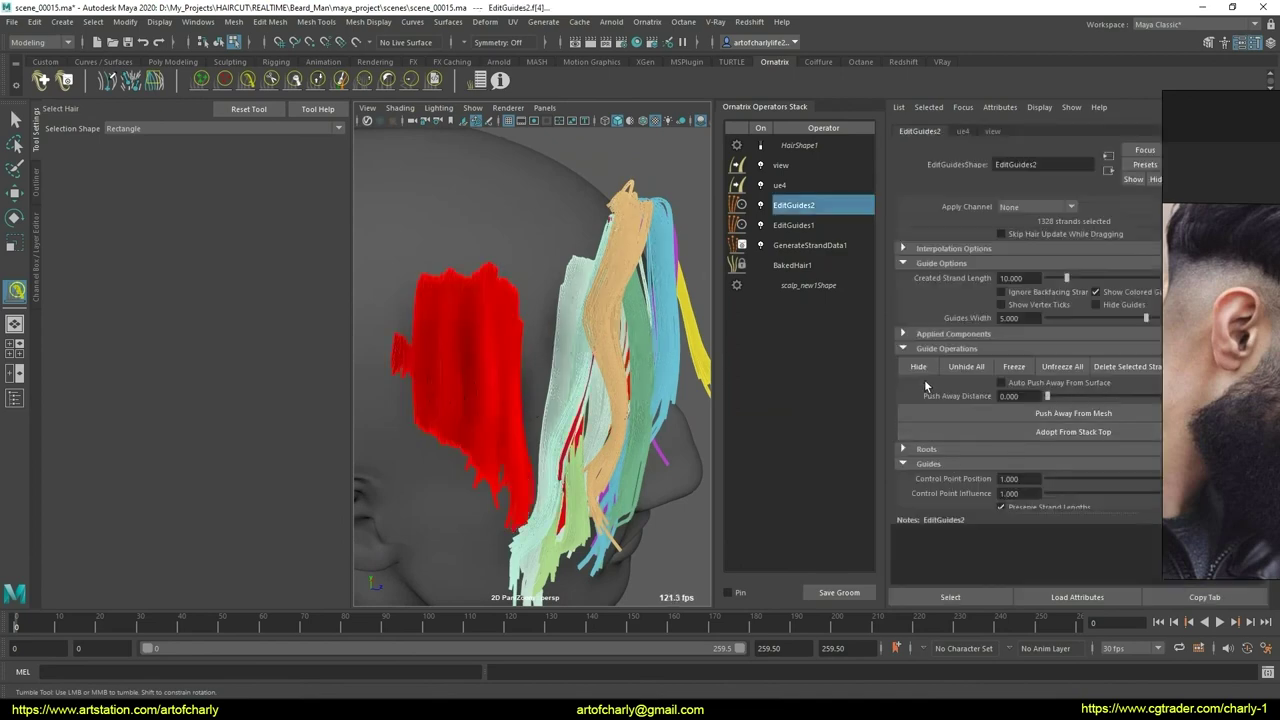
mouse_move(578, 415)
left_mouse_down("alt")
mouse_move(633, 391)
mouse_move(653, 424)
mouse_move(615, 400)
left_mouse_up("alt")
left_click(587, 412)
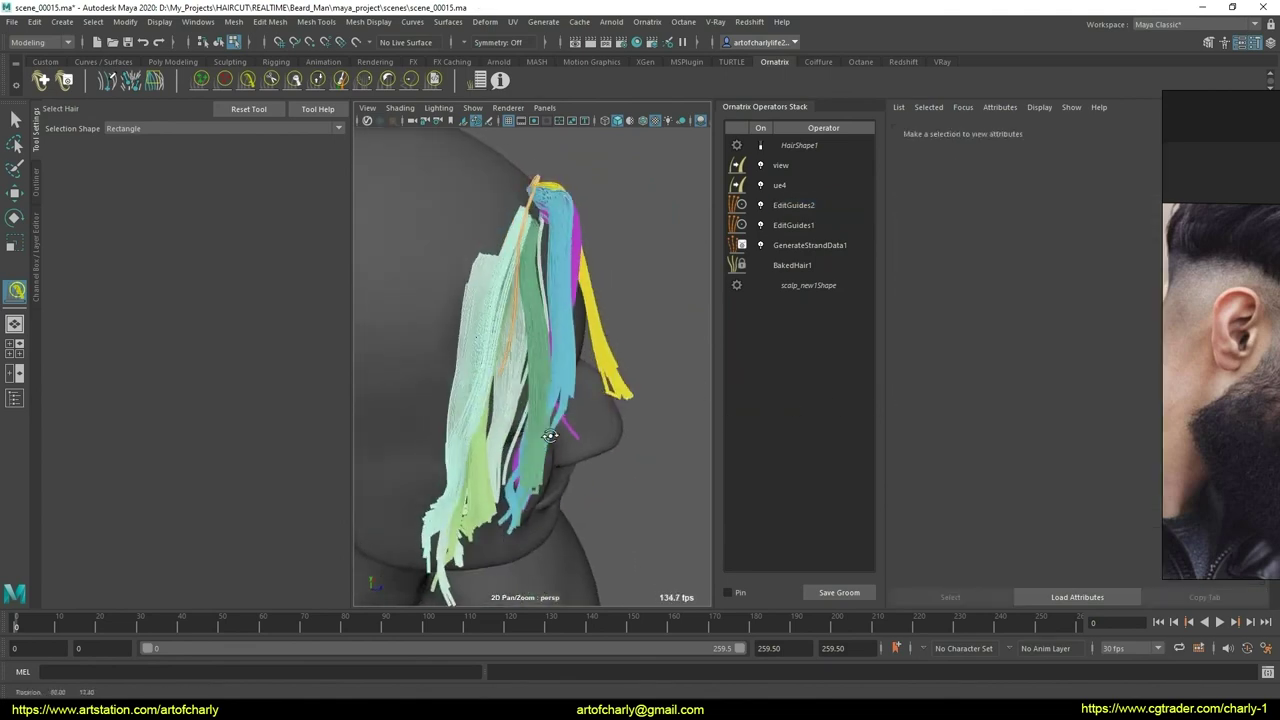